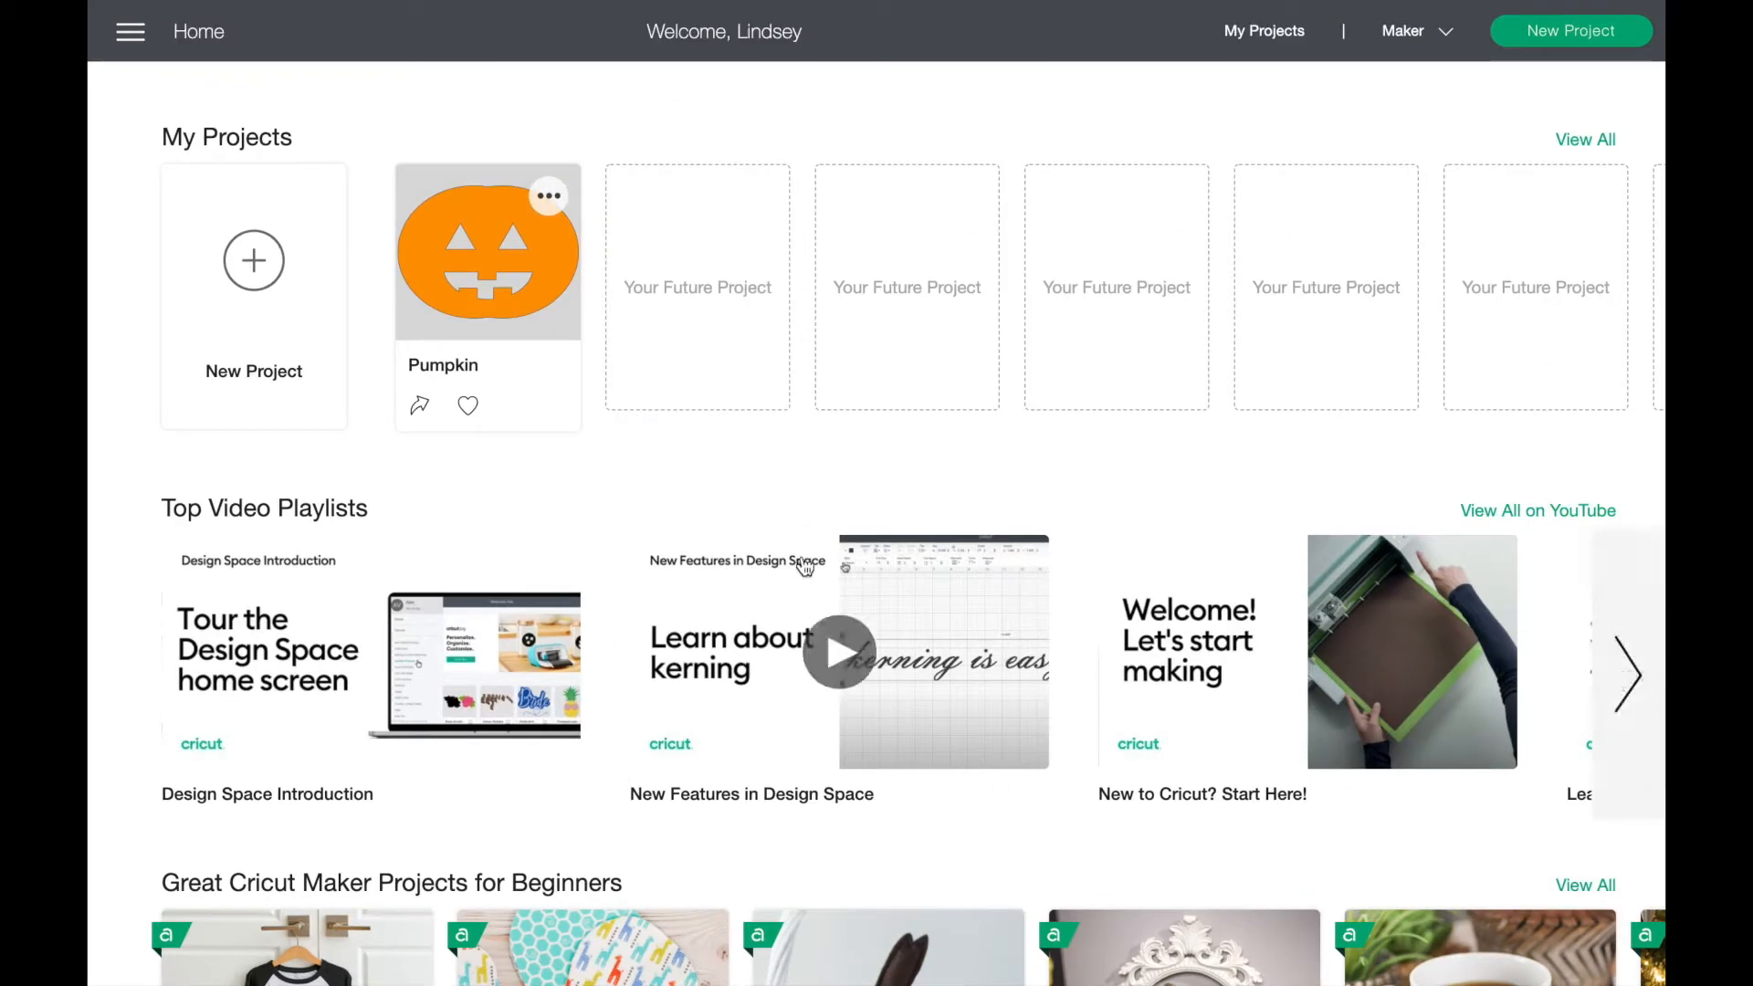
Step: Start a new project and add a 7.902 cm circle near the middle of the canvas as the snowman's base
mouse_move(809, 9)
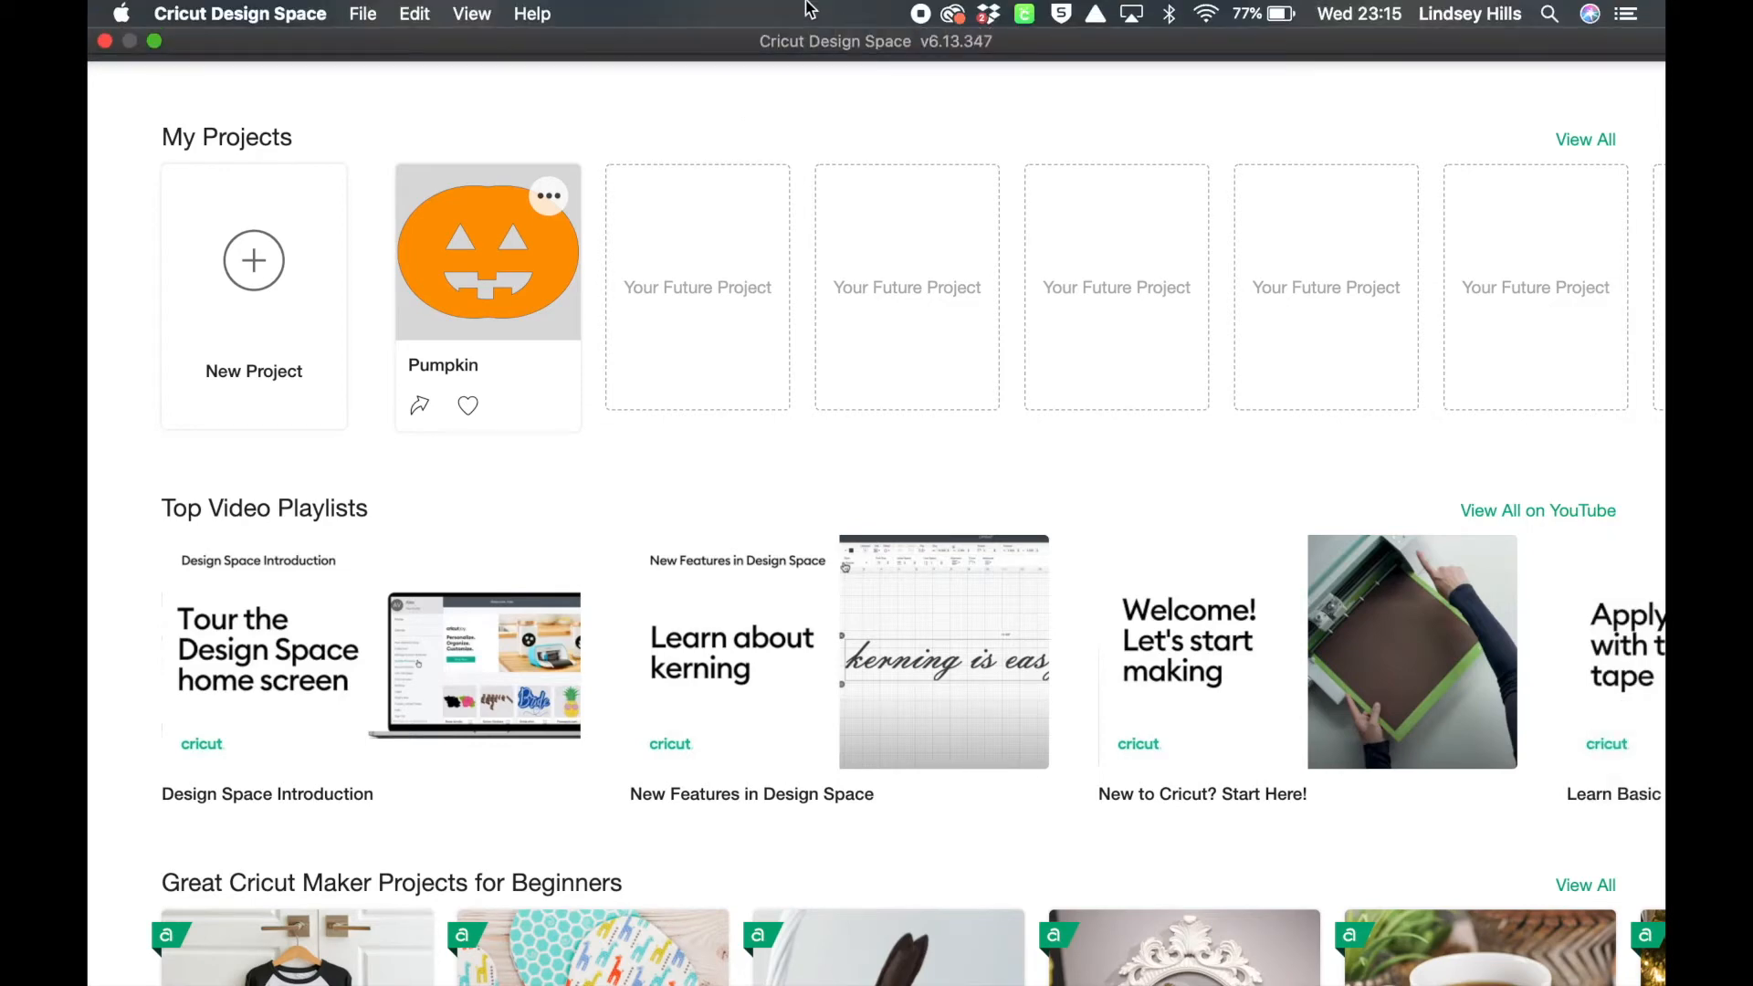
click(274, 290)
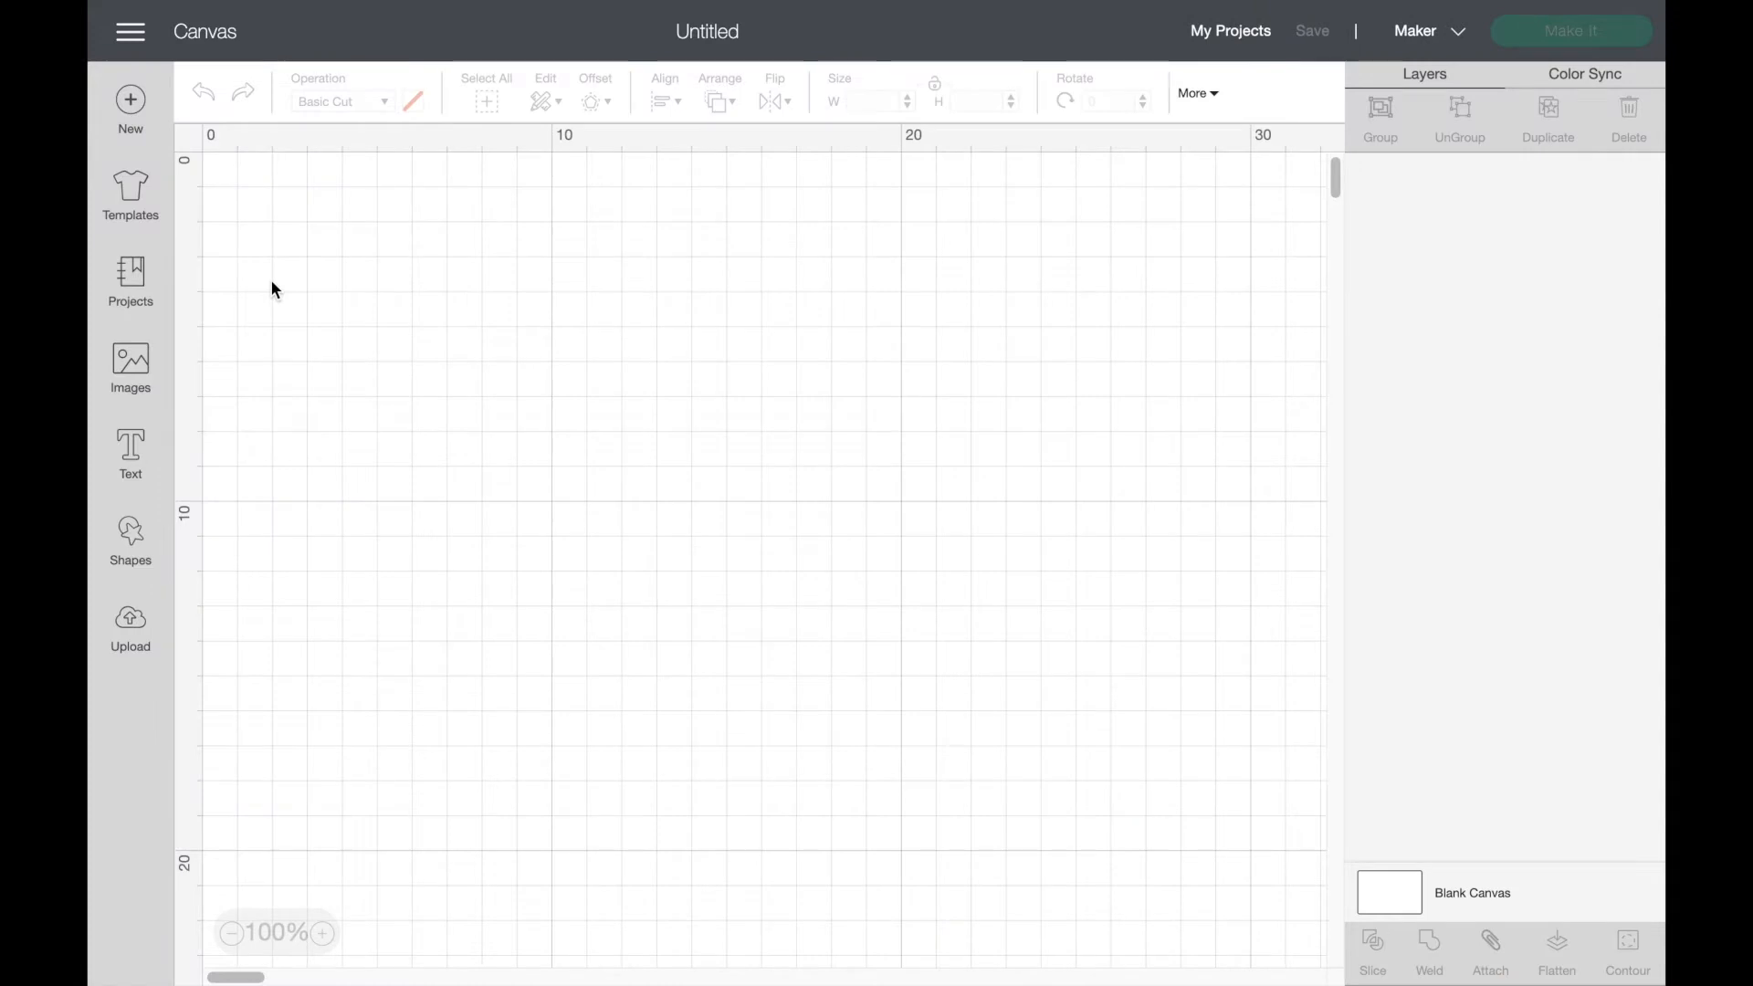
click(140, 553)
click(315, 319)
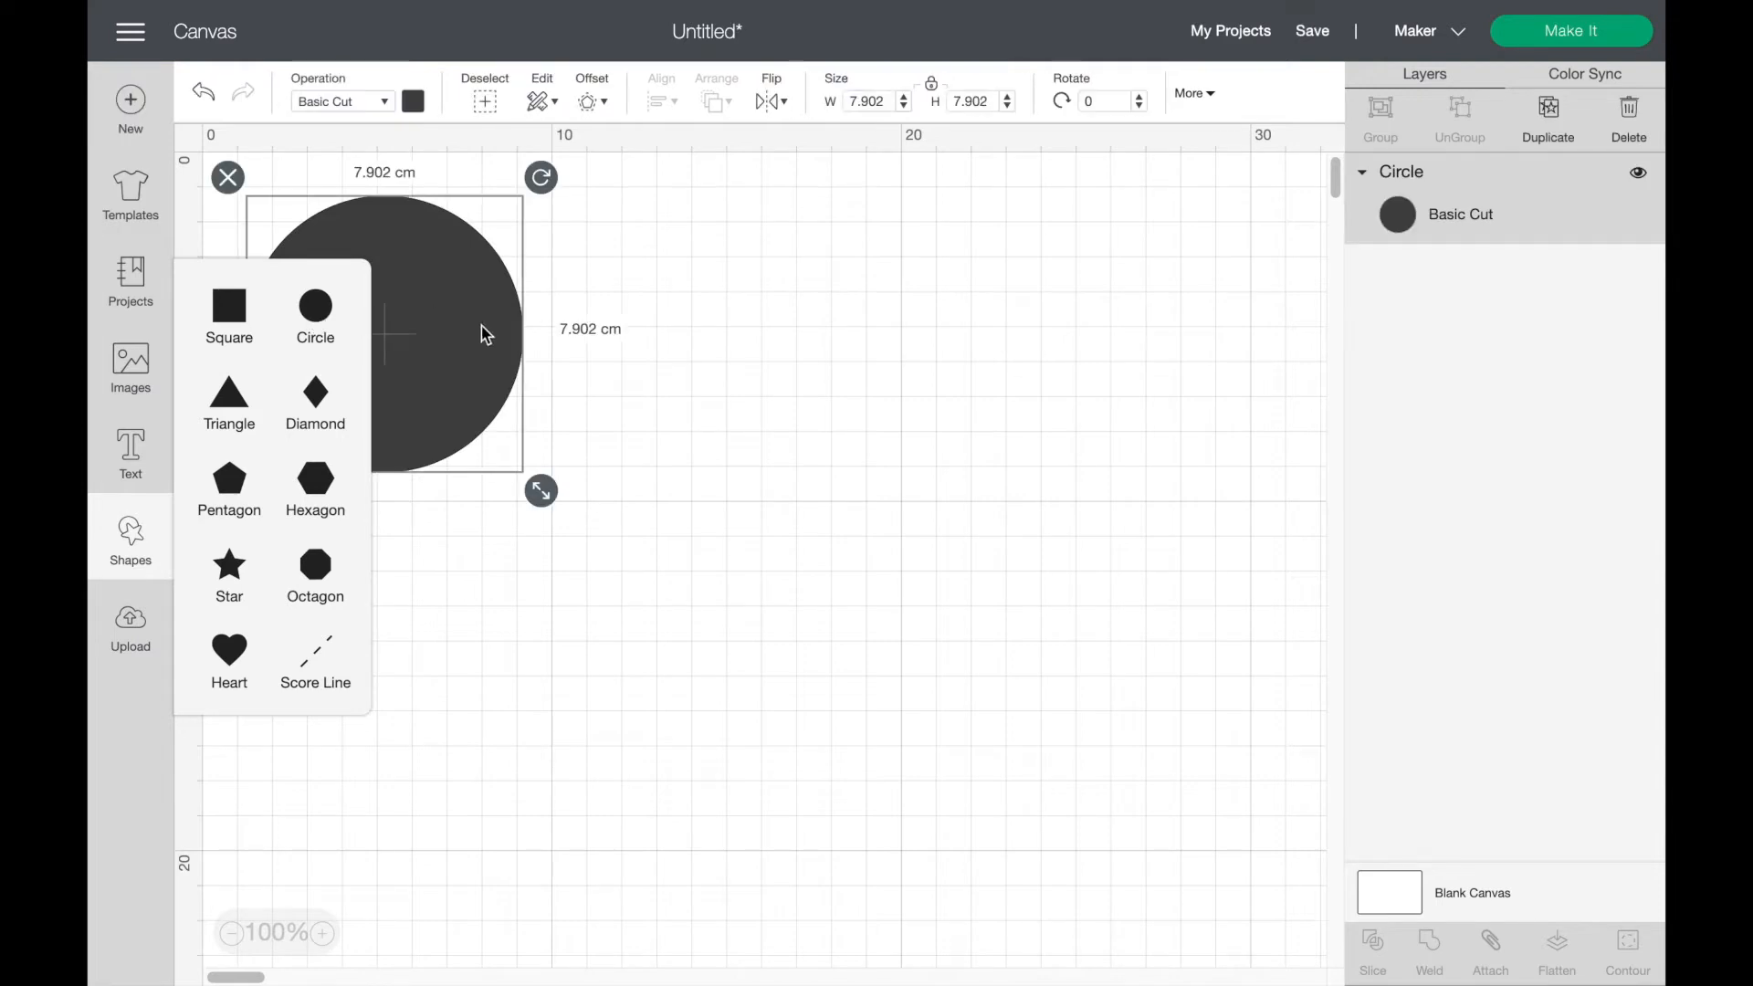
drag(408, 283, 922, 437)
click(919, 639)
drag(919, 638, 933, 720)
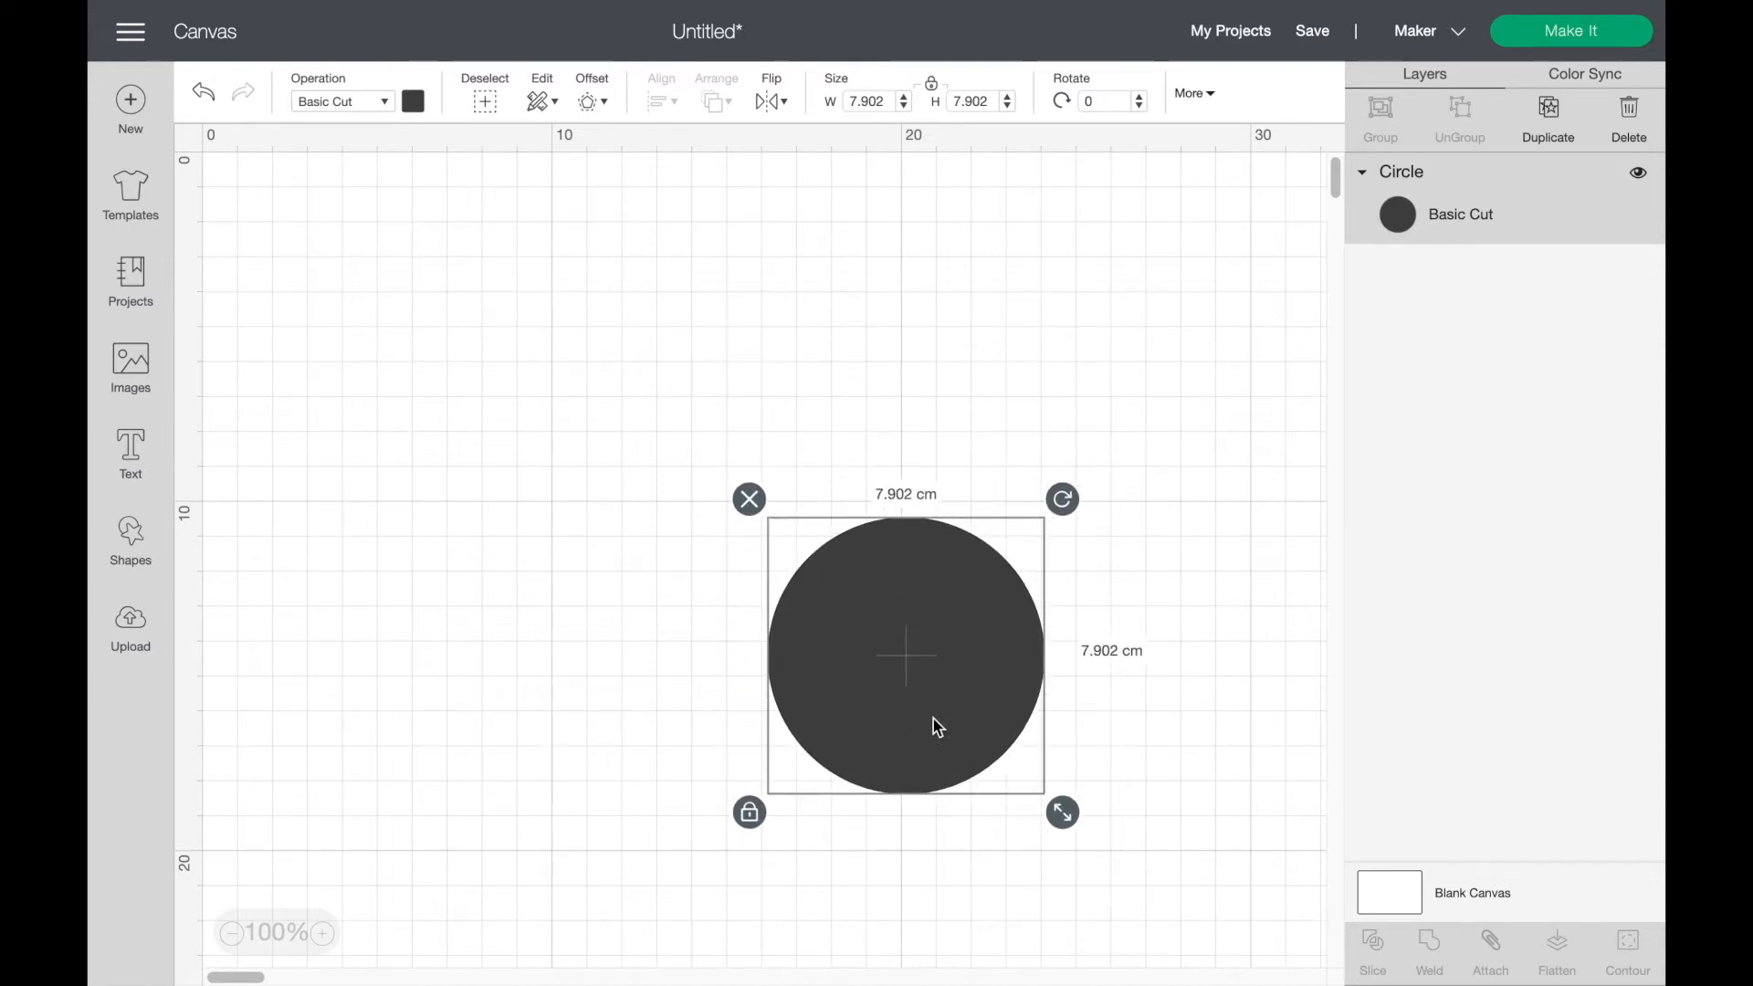
Step: Duplicate the base circle, shrink the copy to about 6.46 cm and center it overlapping the base's upper edge
click(1549, 126)
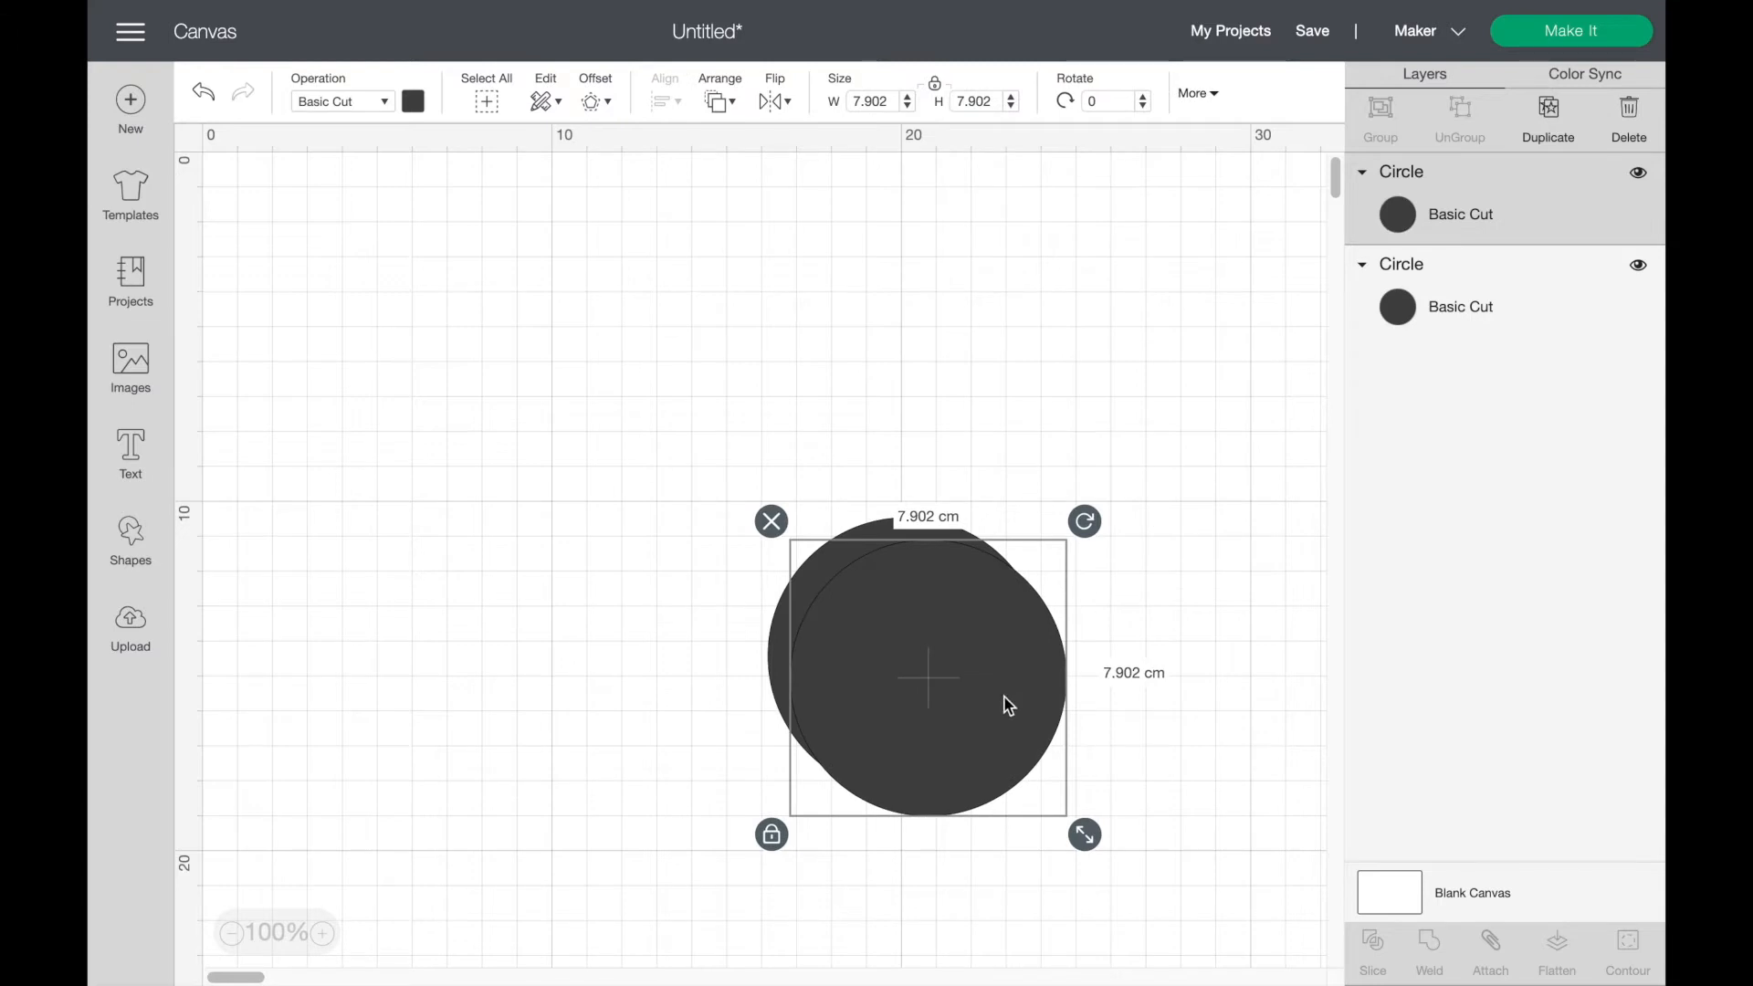
drag(1003, 669, 980, 511)
drag(1068, 686, 1010, 626)
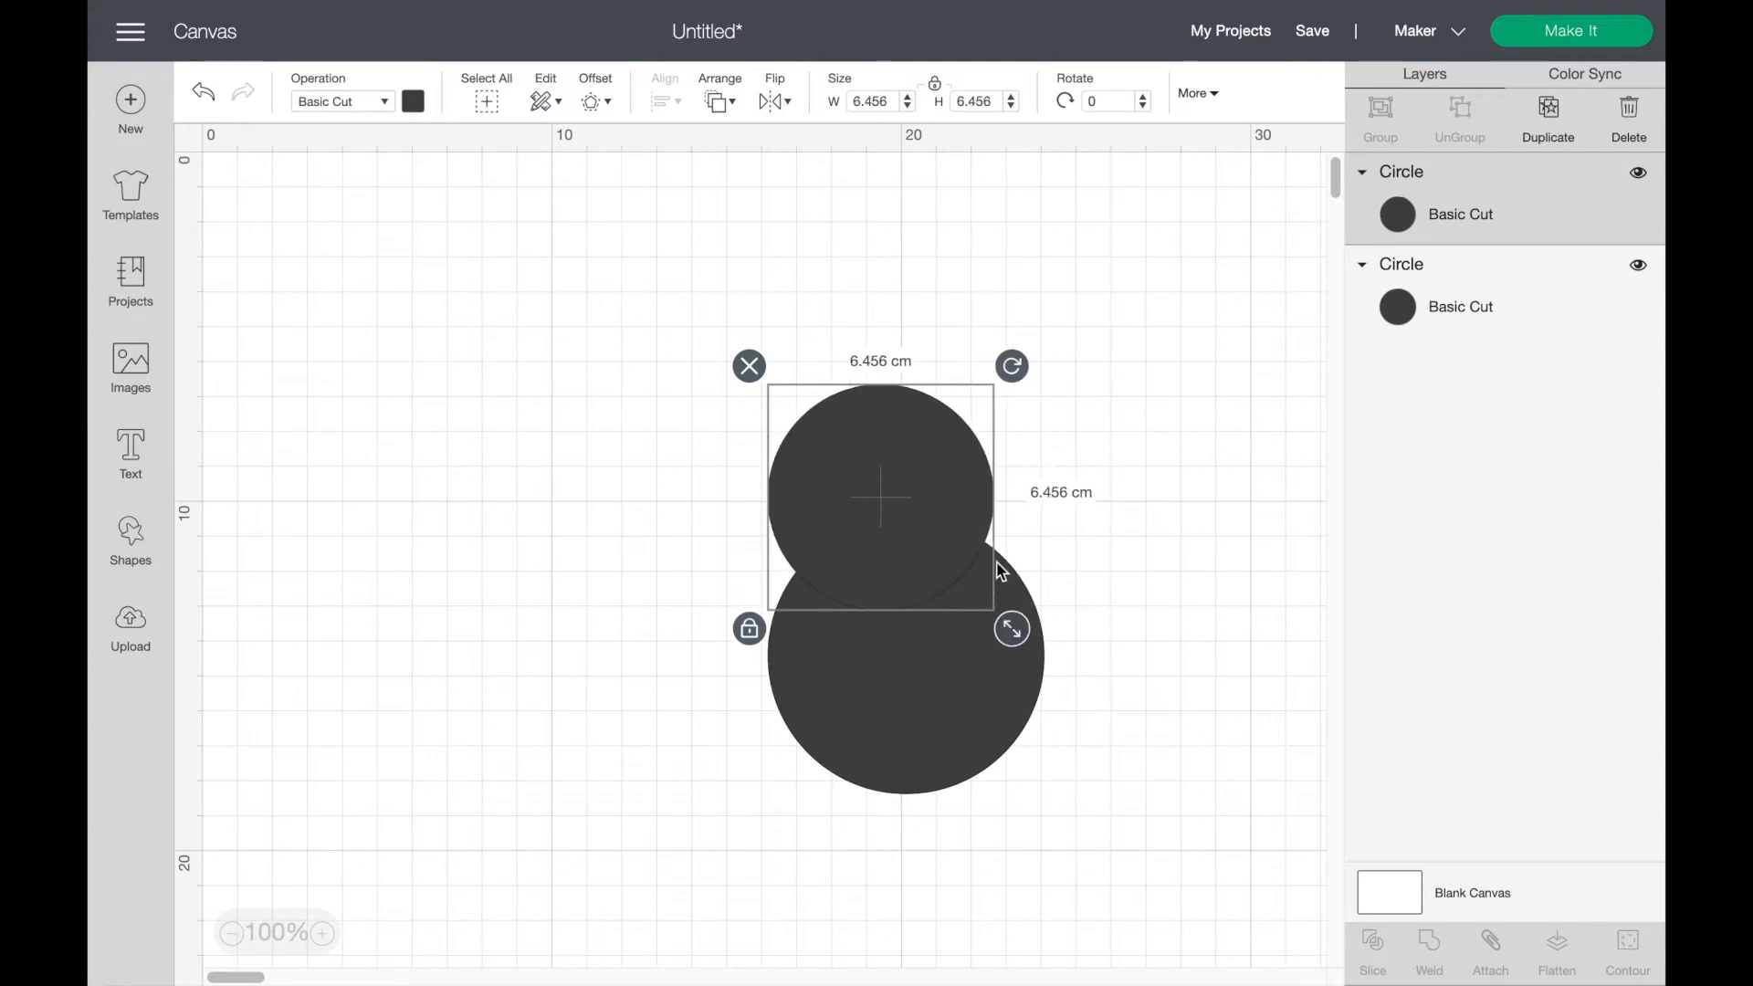
drag(962, 544, 988, 568)
Step: Duplicate the middle circle, shrink the copy to about 5.08 cm and place it overlapping above as the head
click(1549, 132)
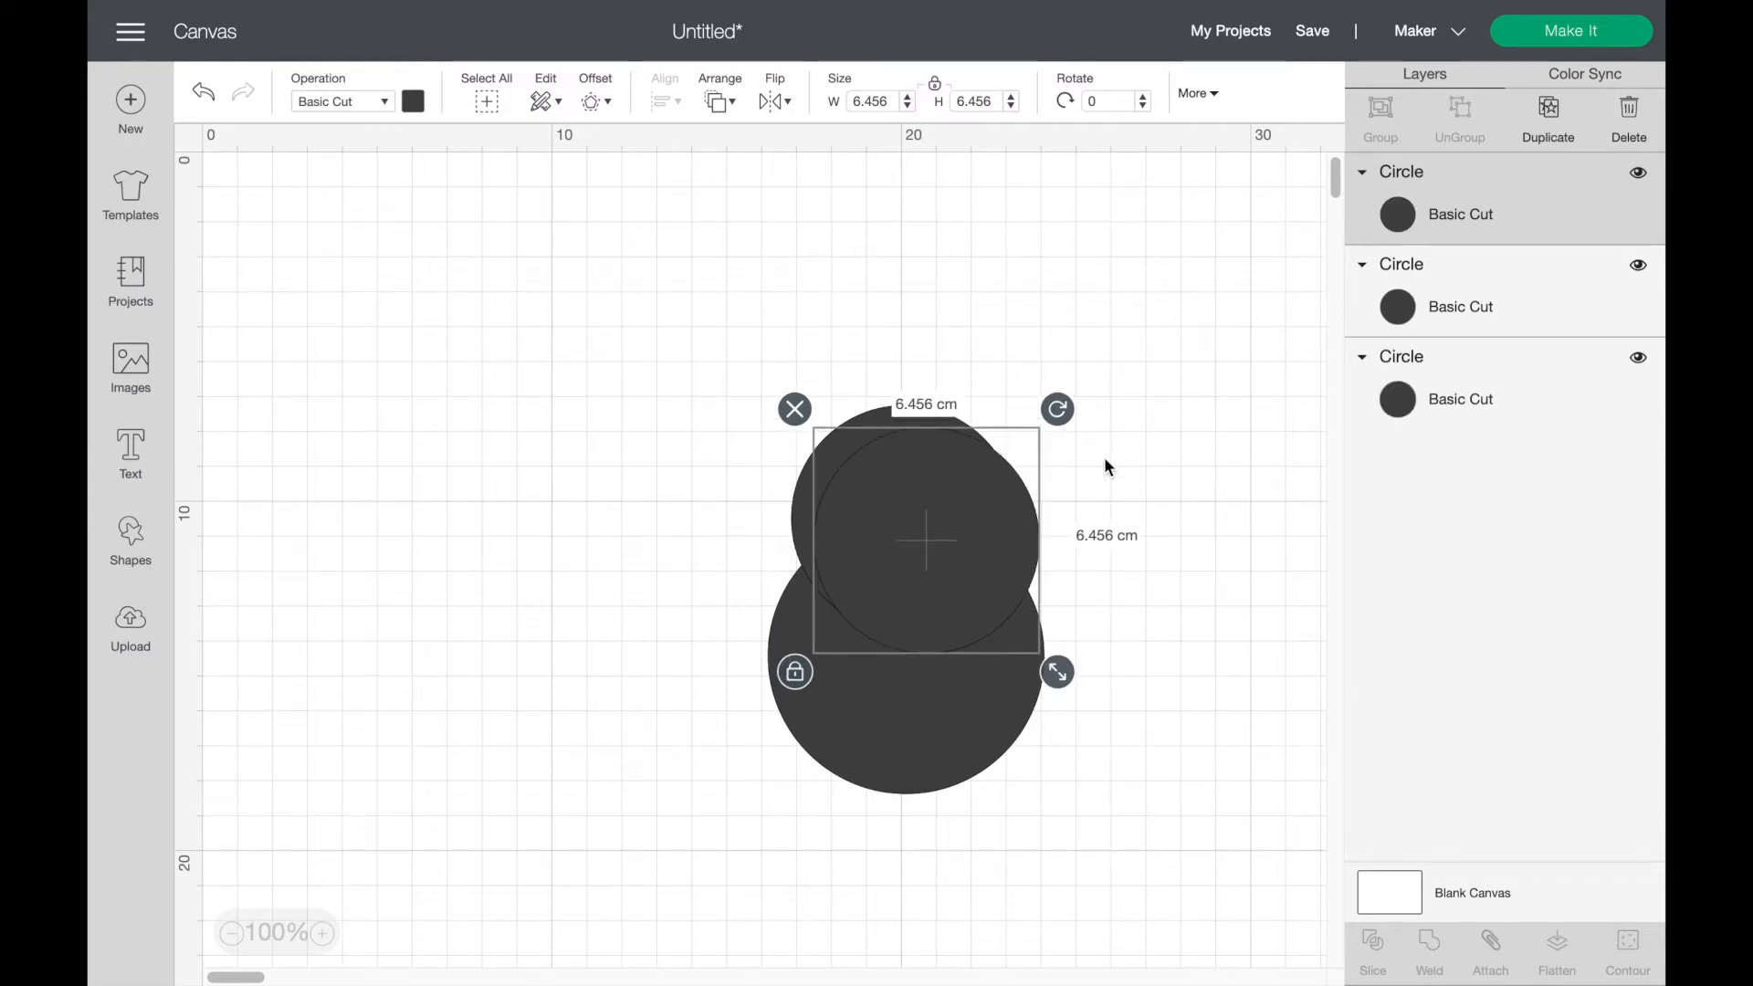
drag(995, 541, 975, 384)
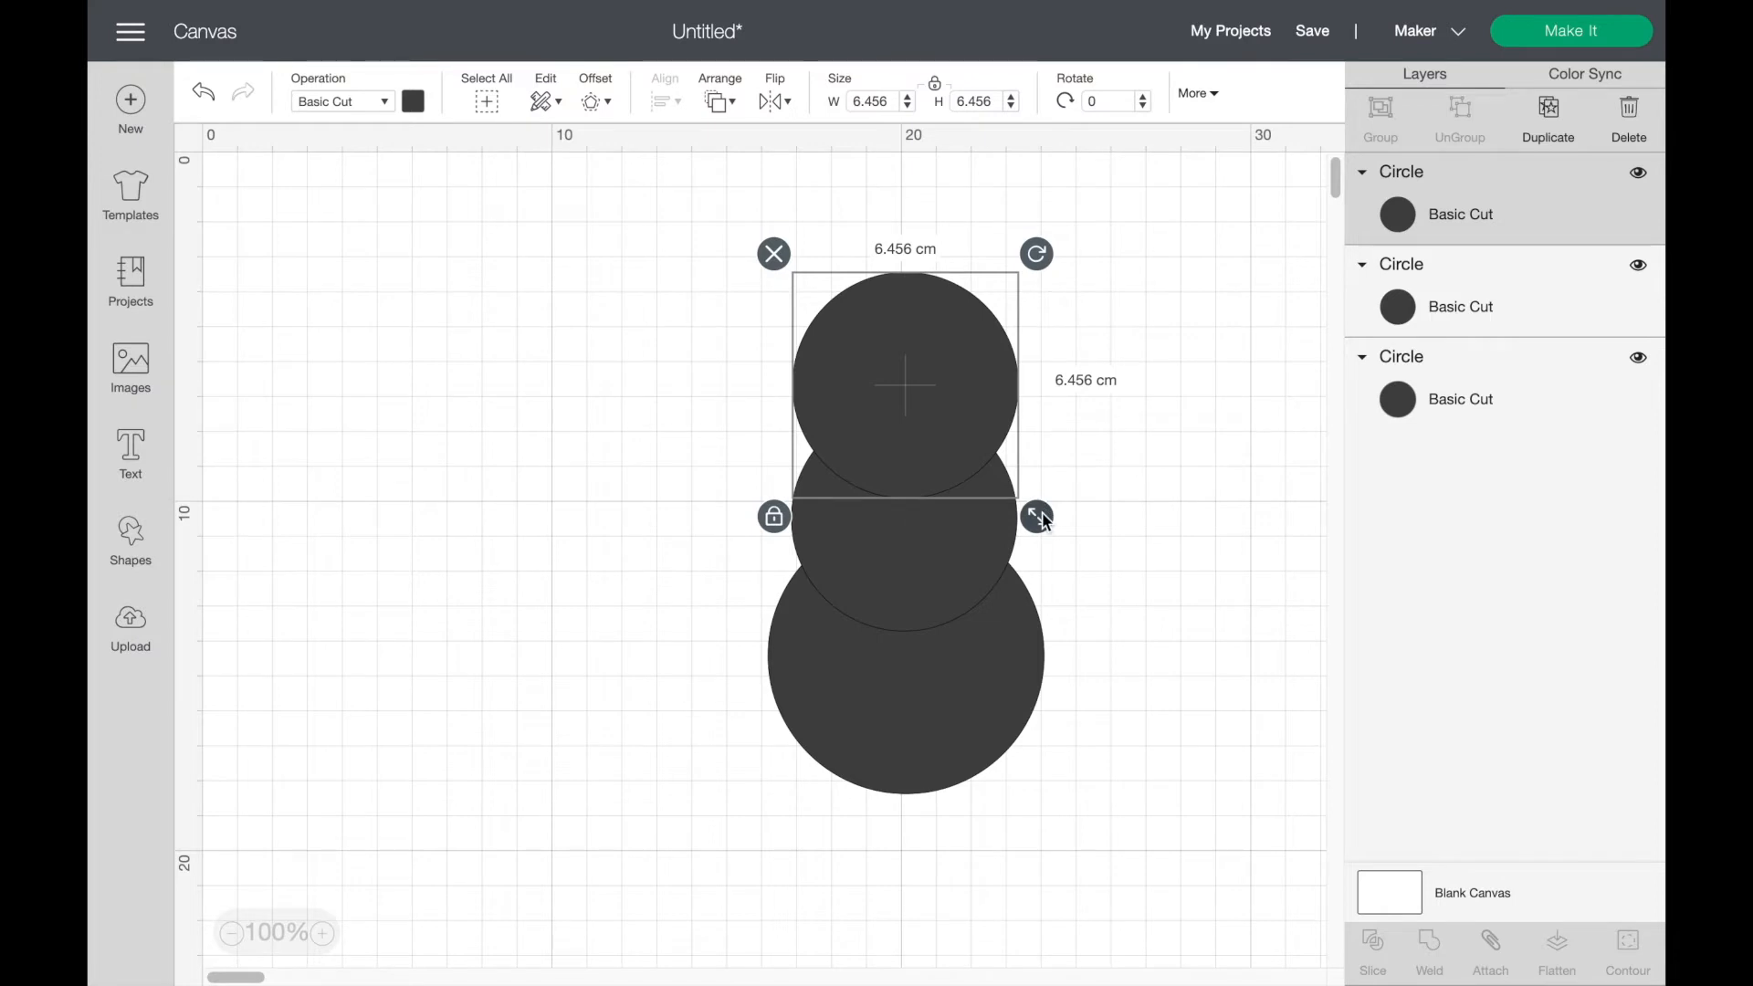
drag(1043, 519, 988, 470)
drag(945, 404, 969, 422)
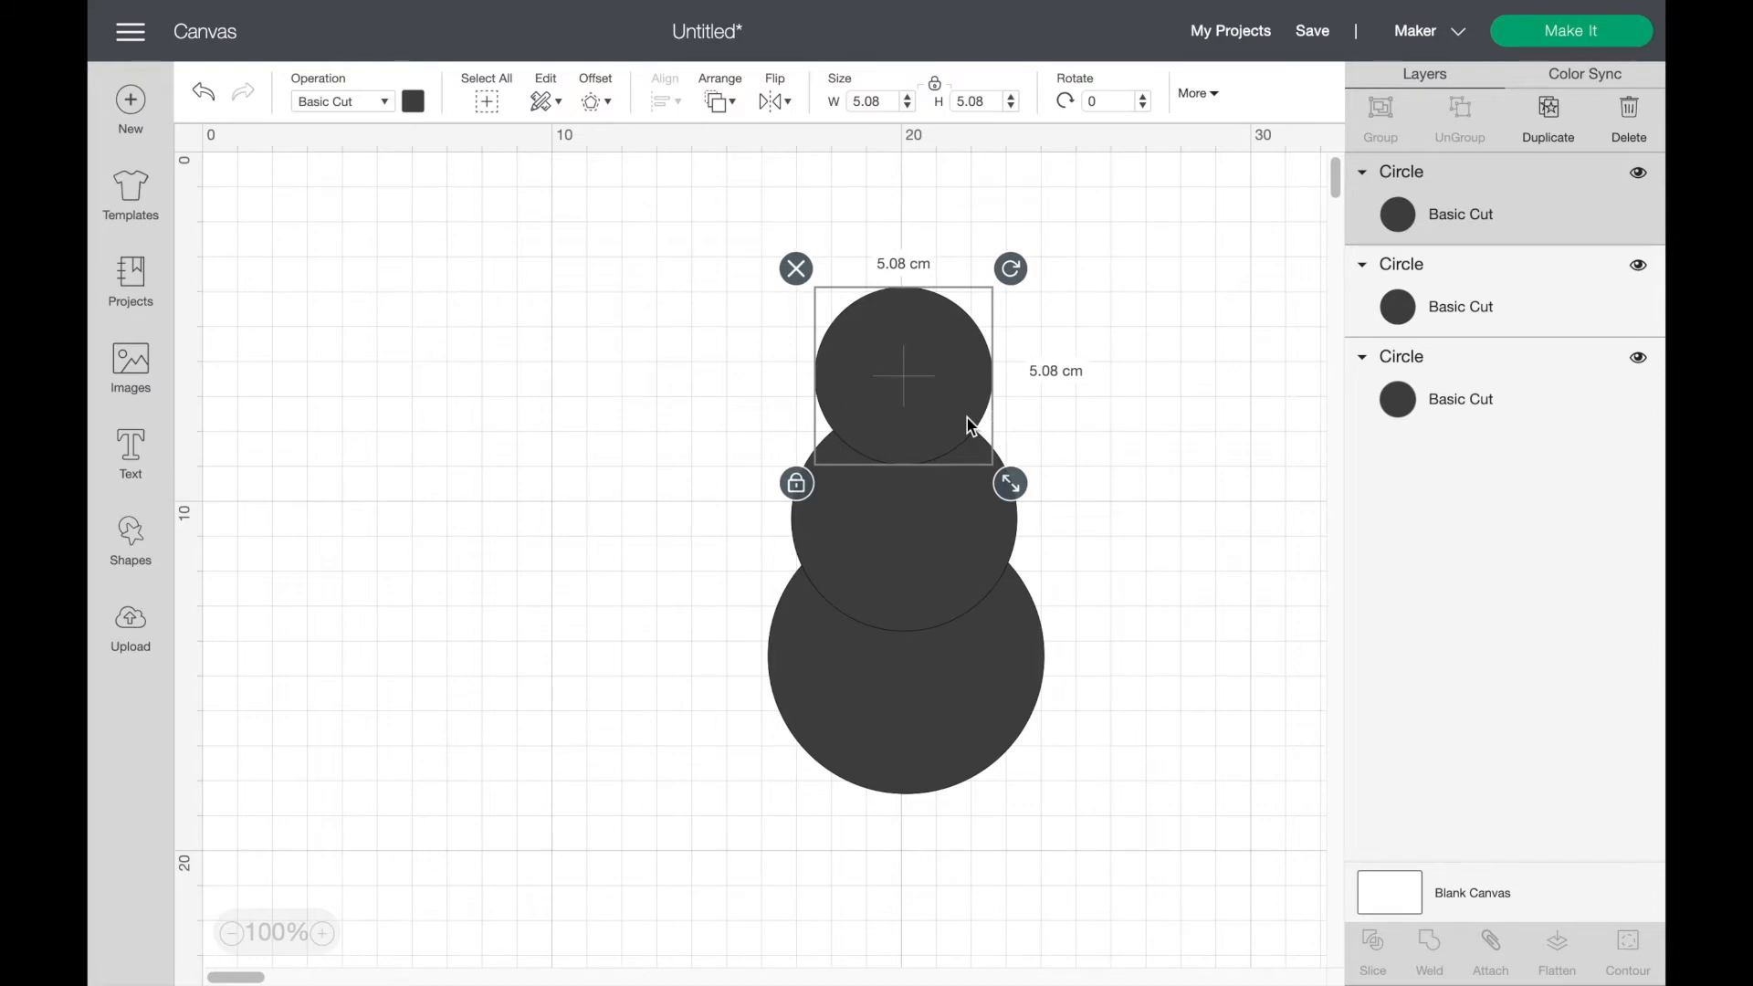
click(1160, 524)
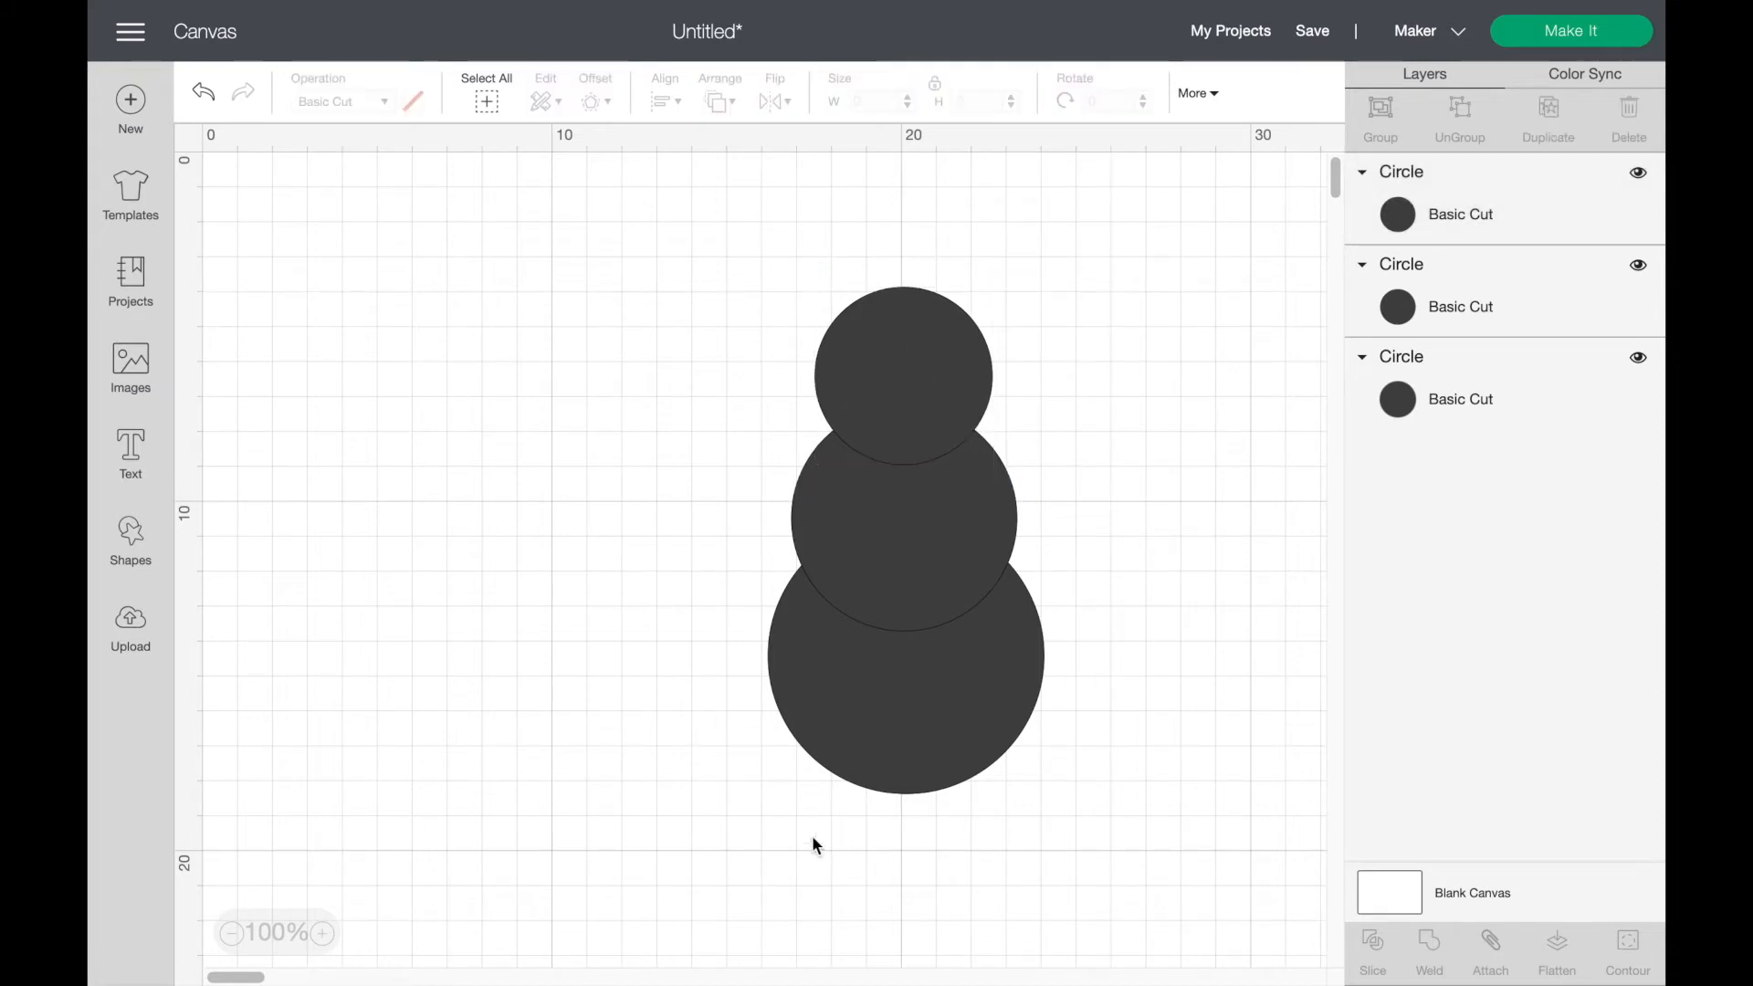
Step: Weld the three stacked circles into one snowman body and shift it slightly down and to the right
drag(742, 796, 1107, 252)
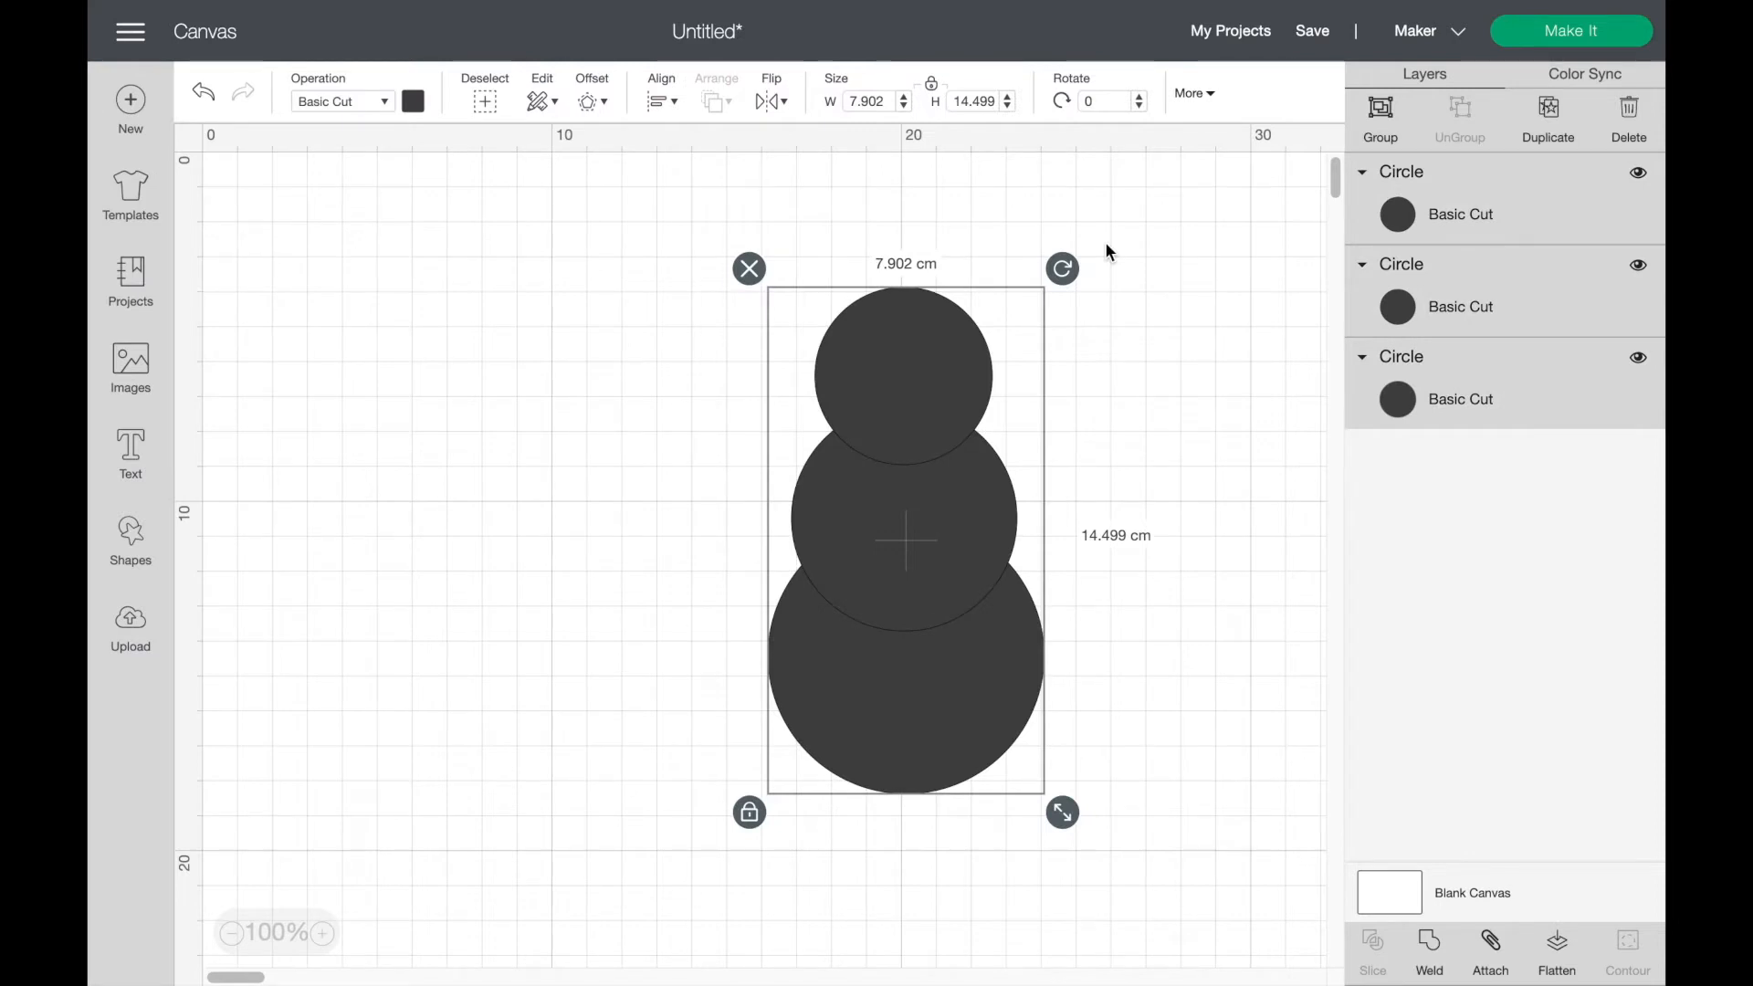
click(1429, 942)
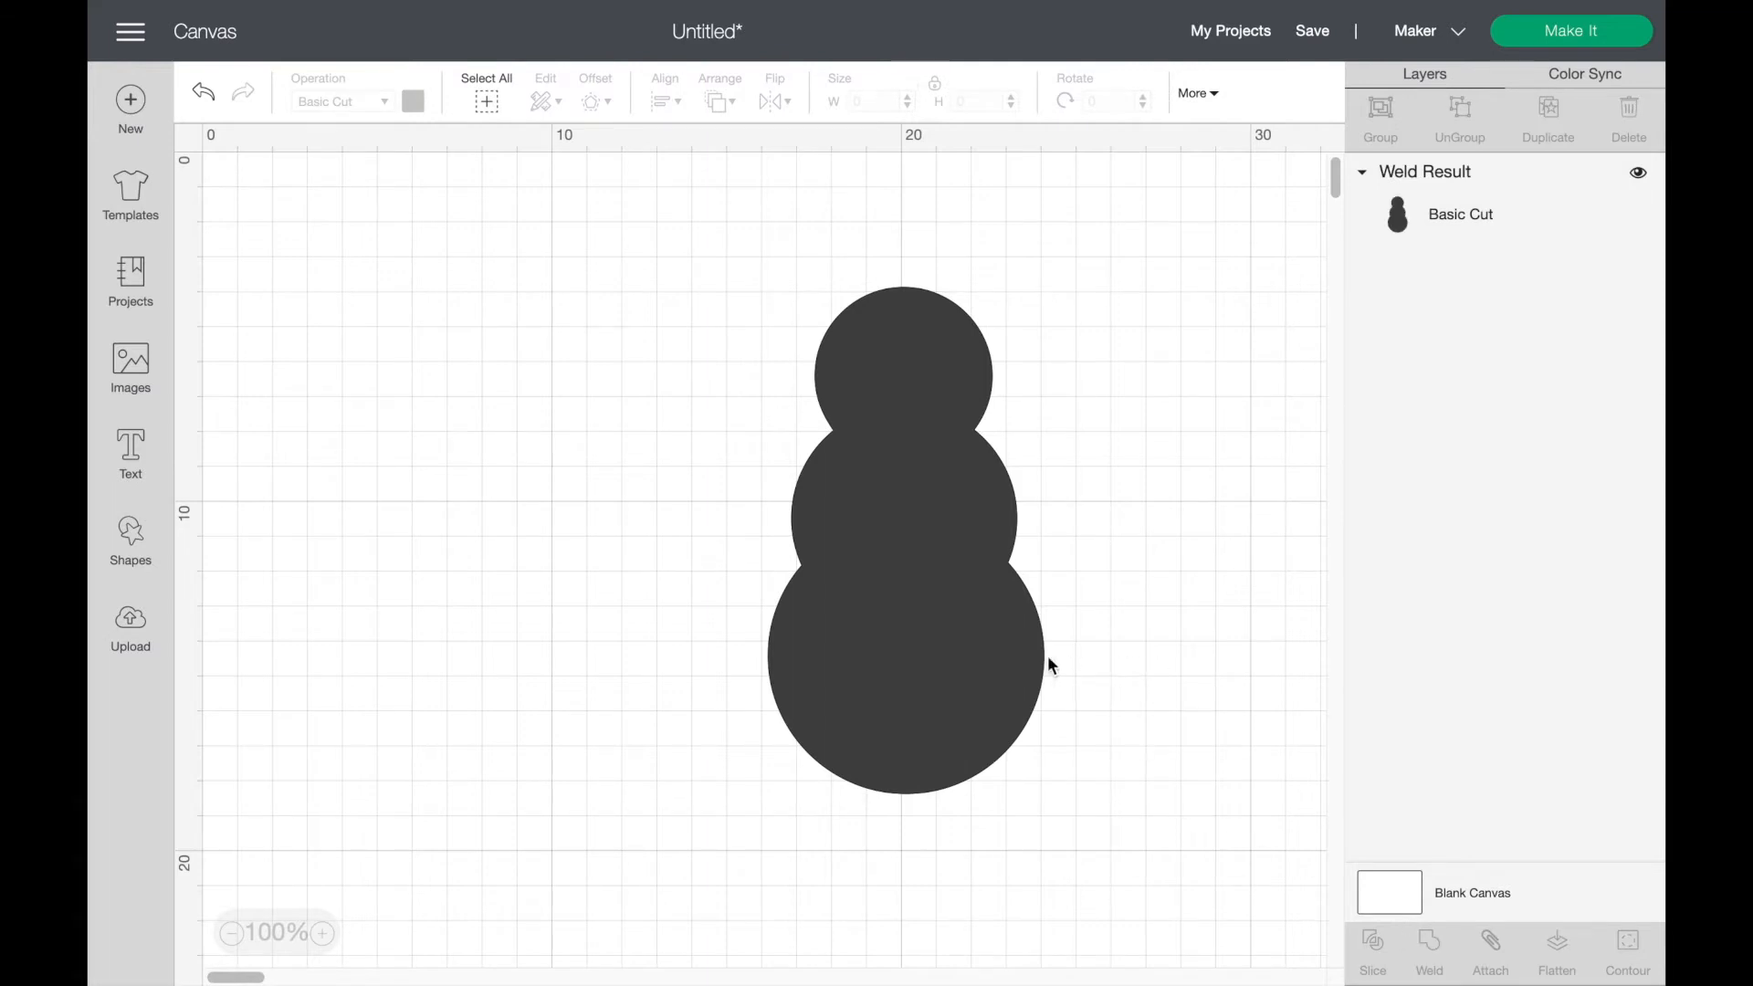
click(963, 654)
drag(1020, 648, 1038, 692)
click(1198, 504)
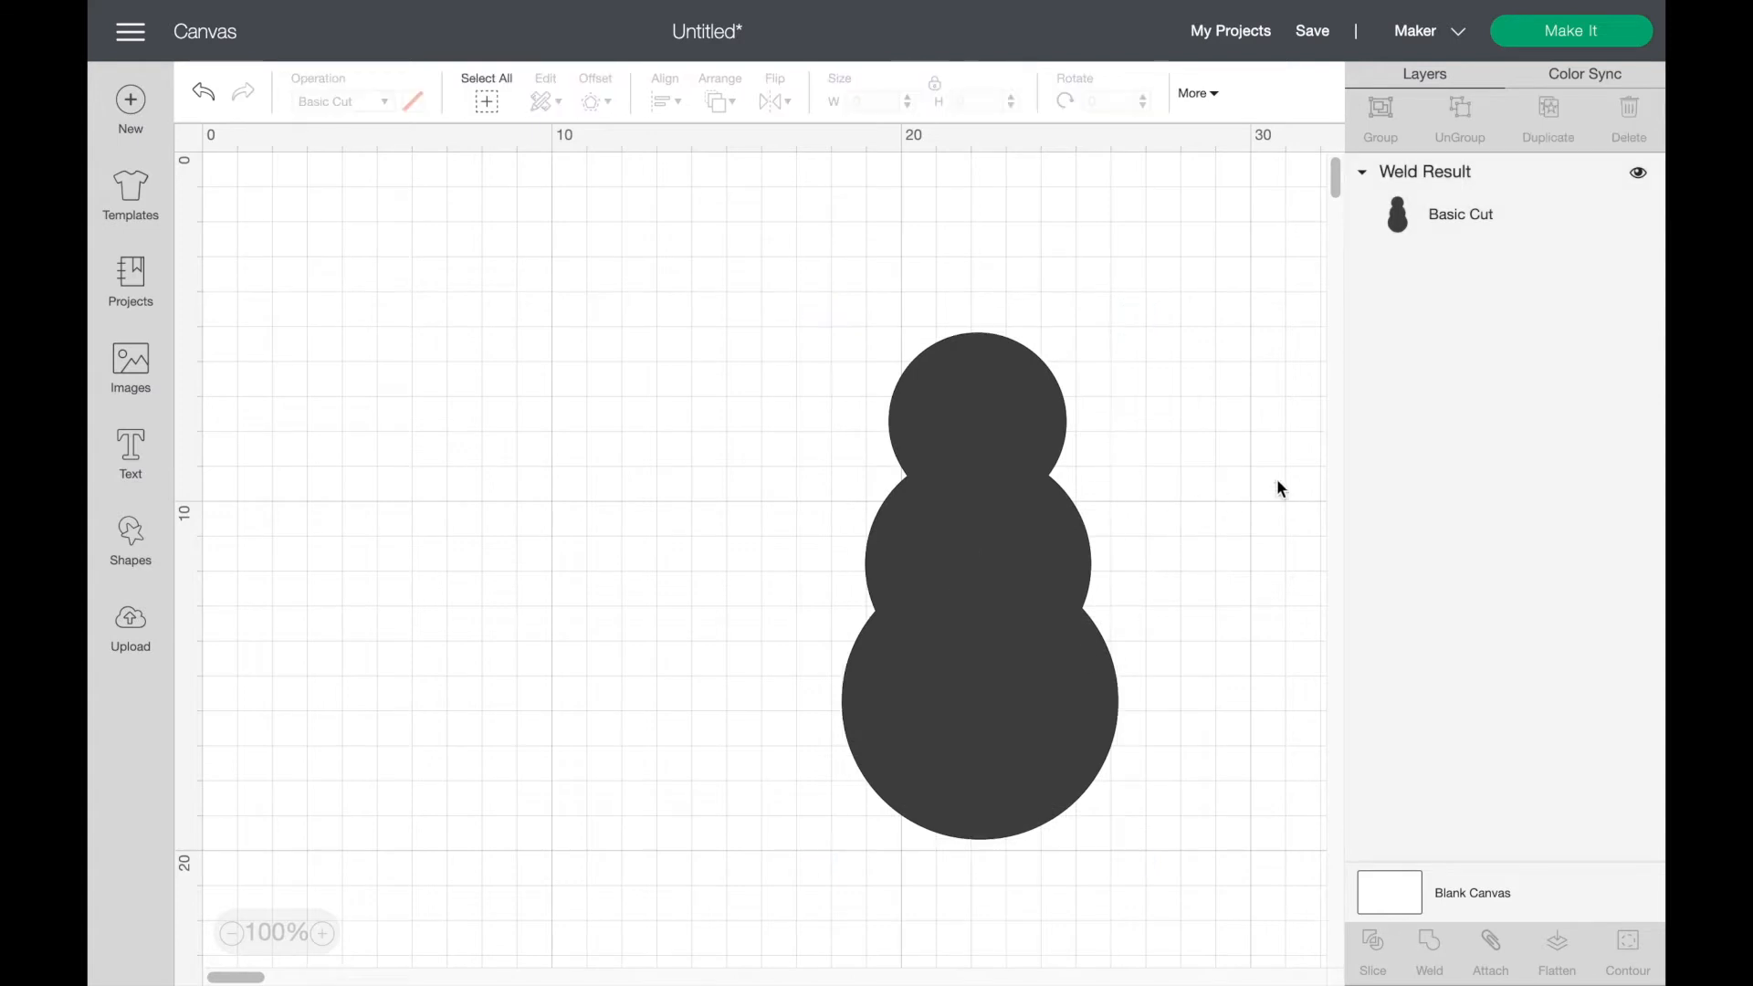
Step: Add a square, unlock its proportions, reshape it to about 6.28 by 0.64 cm and lay it across the head as a hat brim
click(131, 538)
click(231, 310)
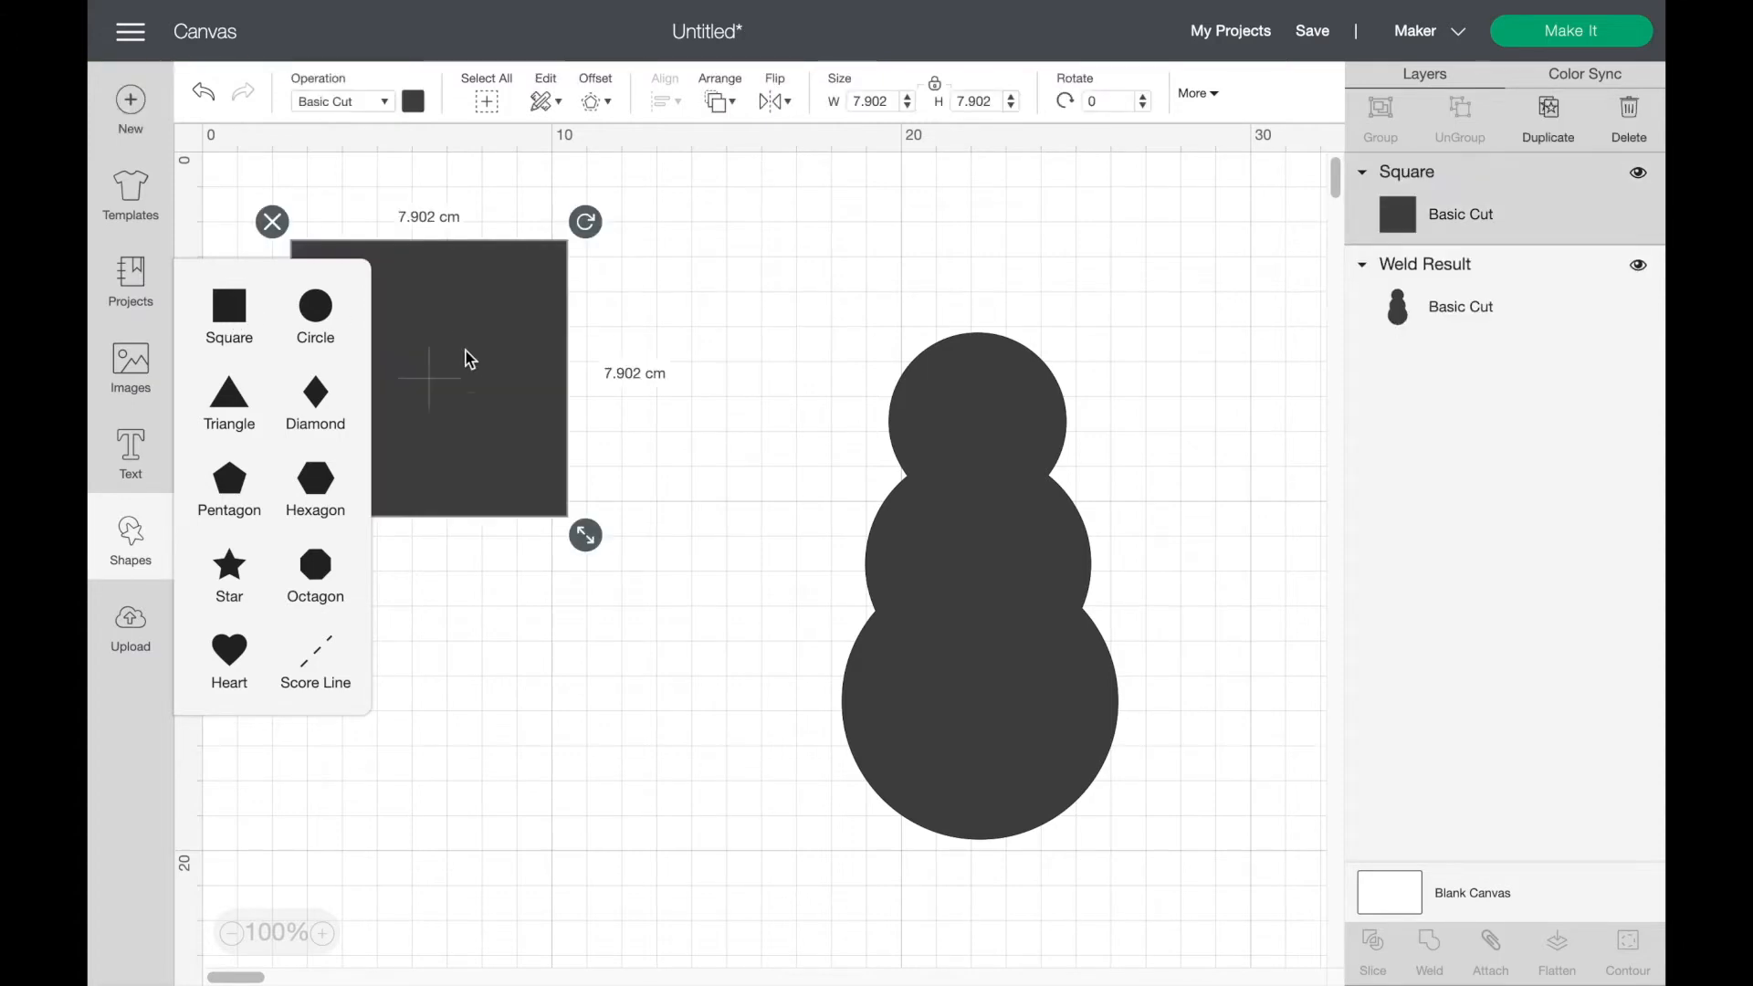
drag(454, 360, 697, 365)
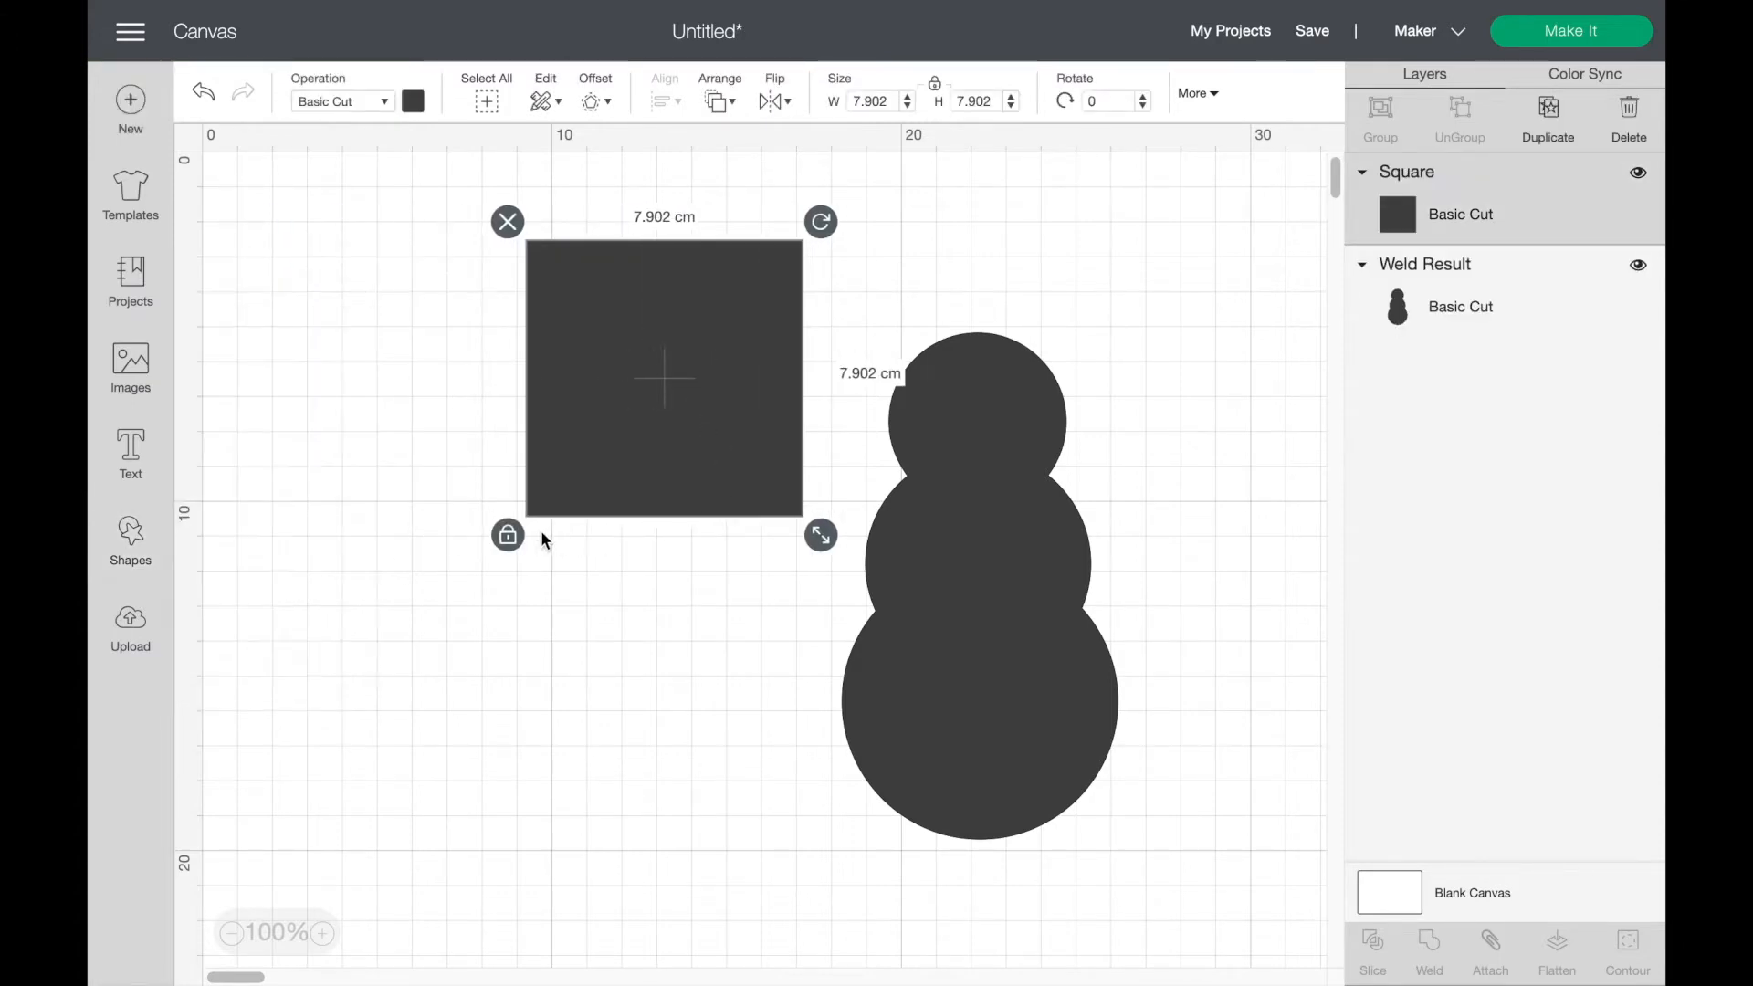
click(508, 537)
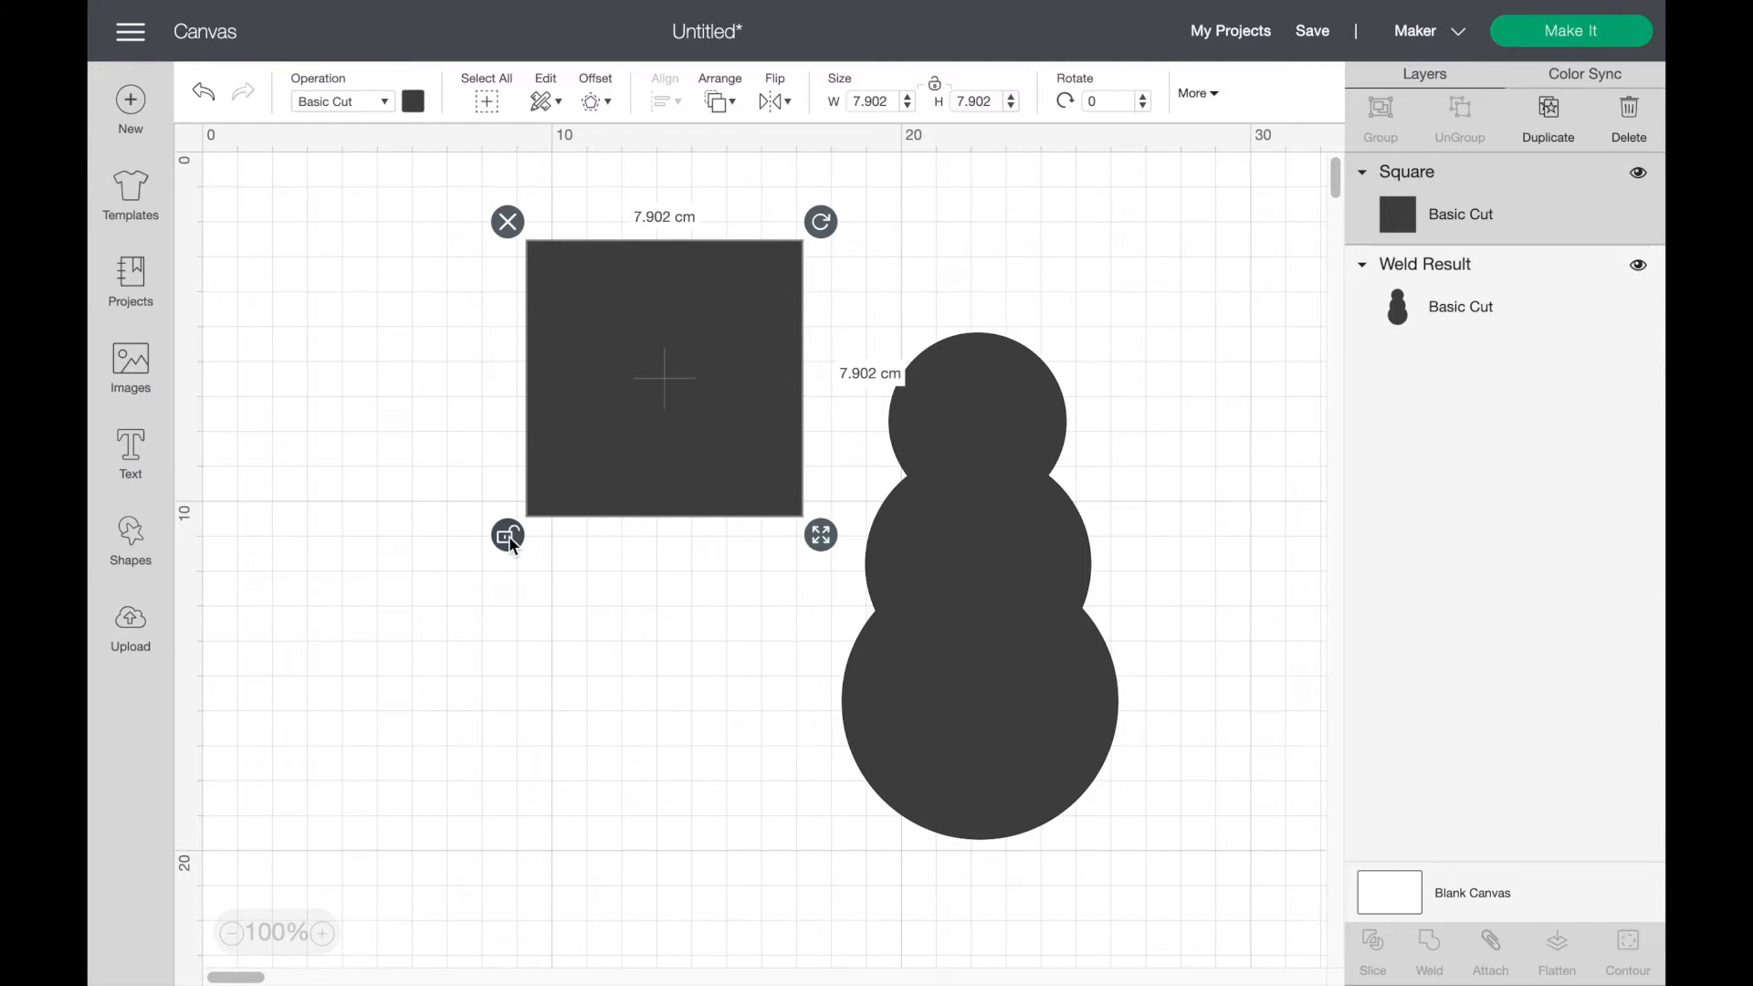
drag(818, 531, 817, 280)
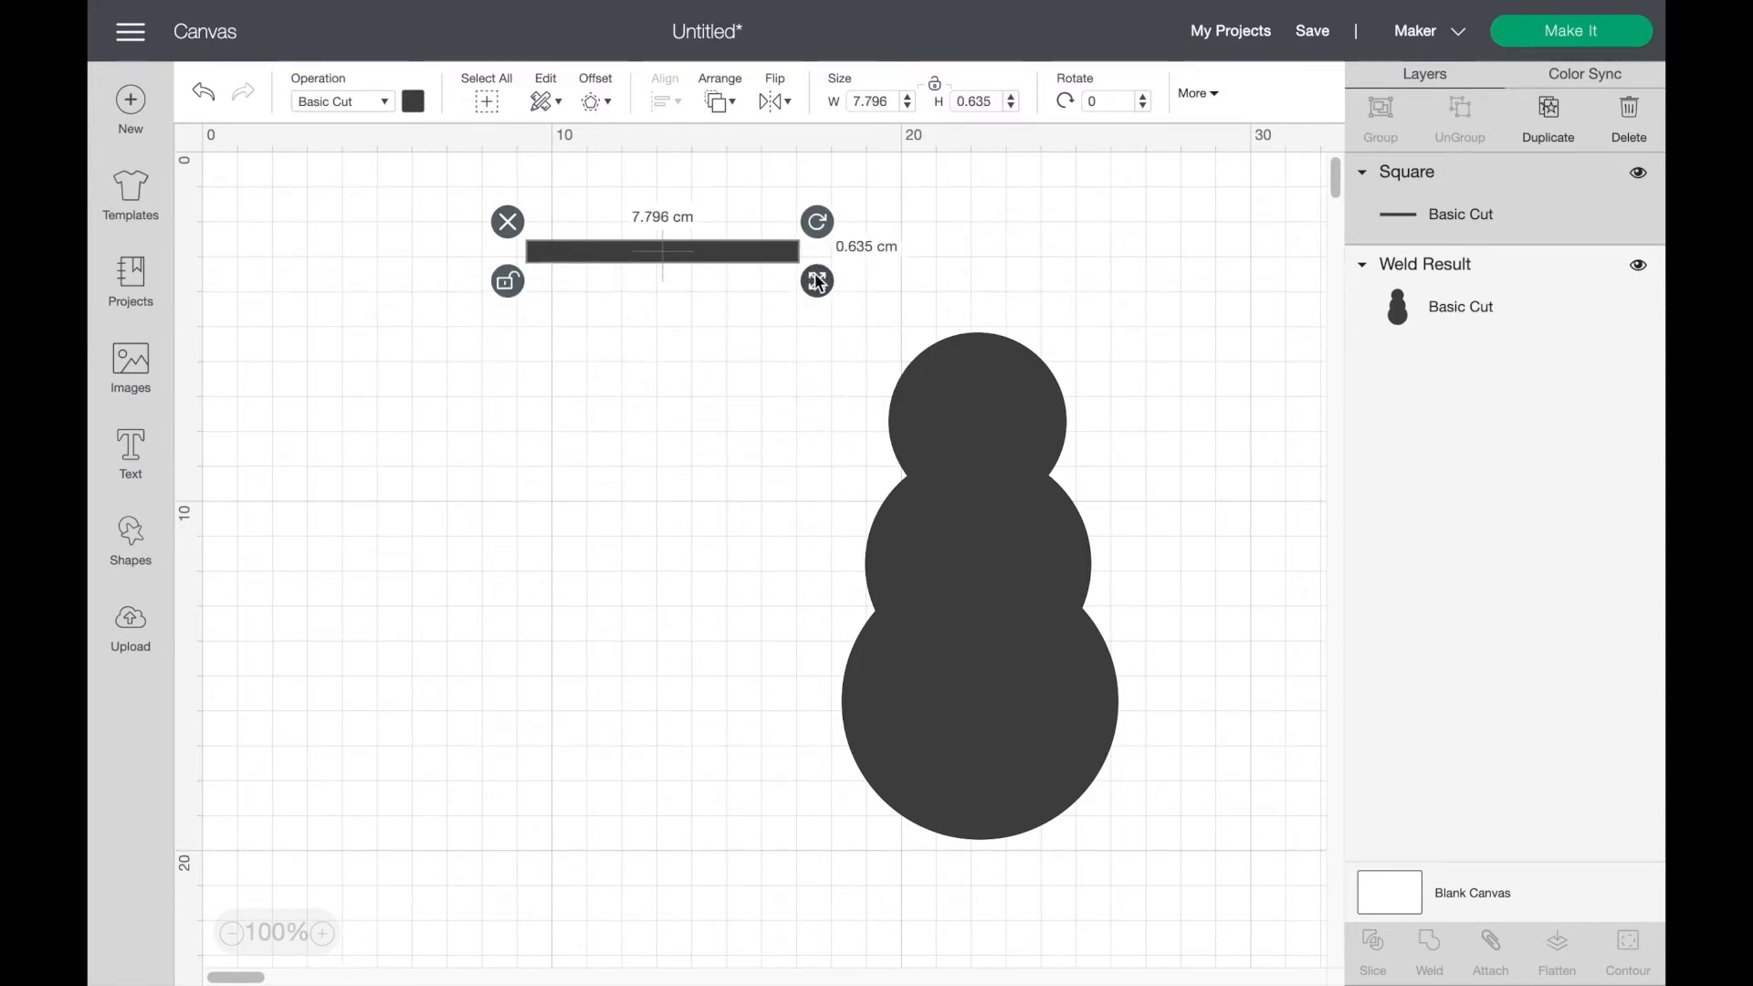
drag(817, 280, 765, 281)
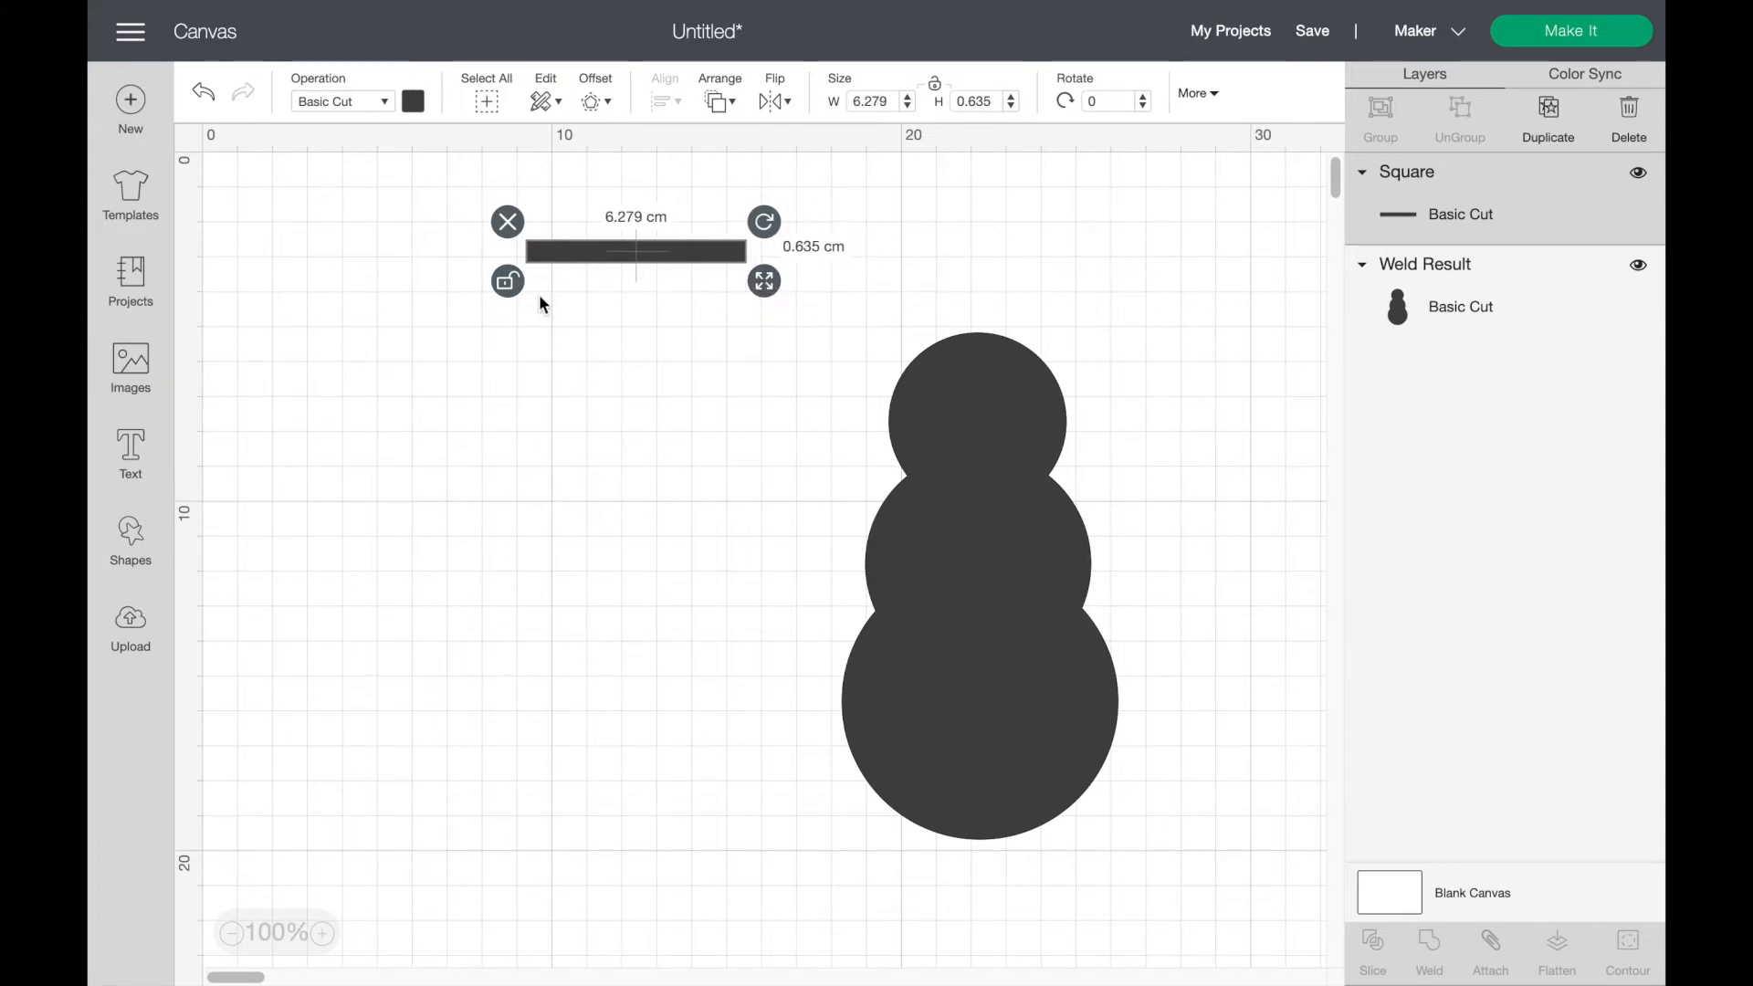
drag(680, 253, 1014, 351)
click(1223, 443)
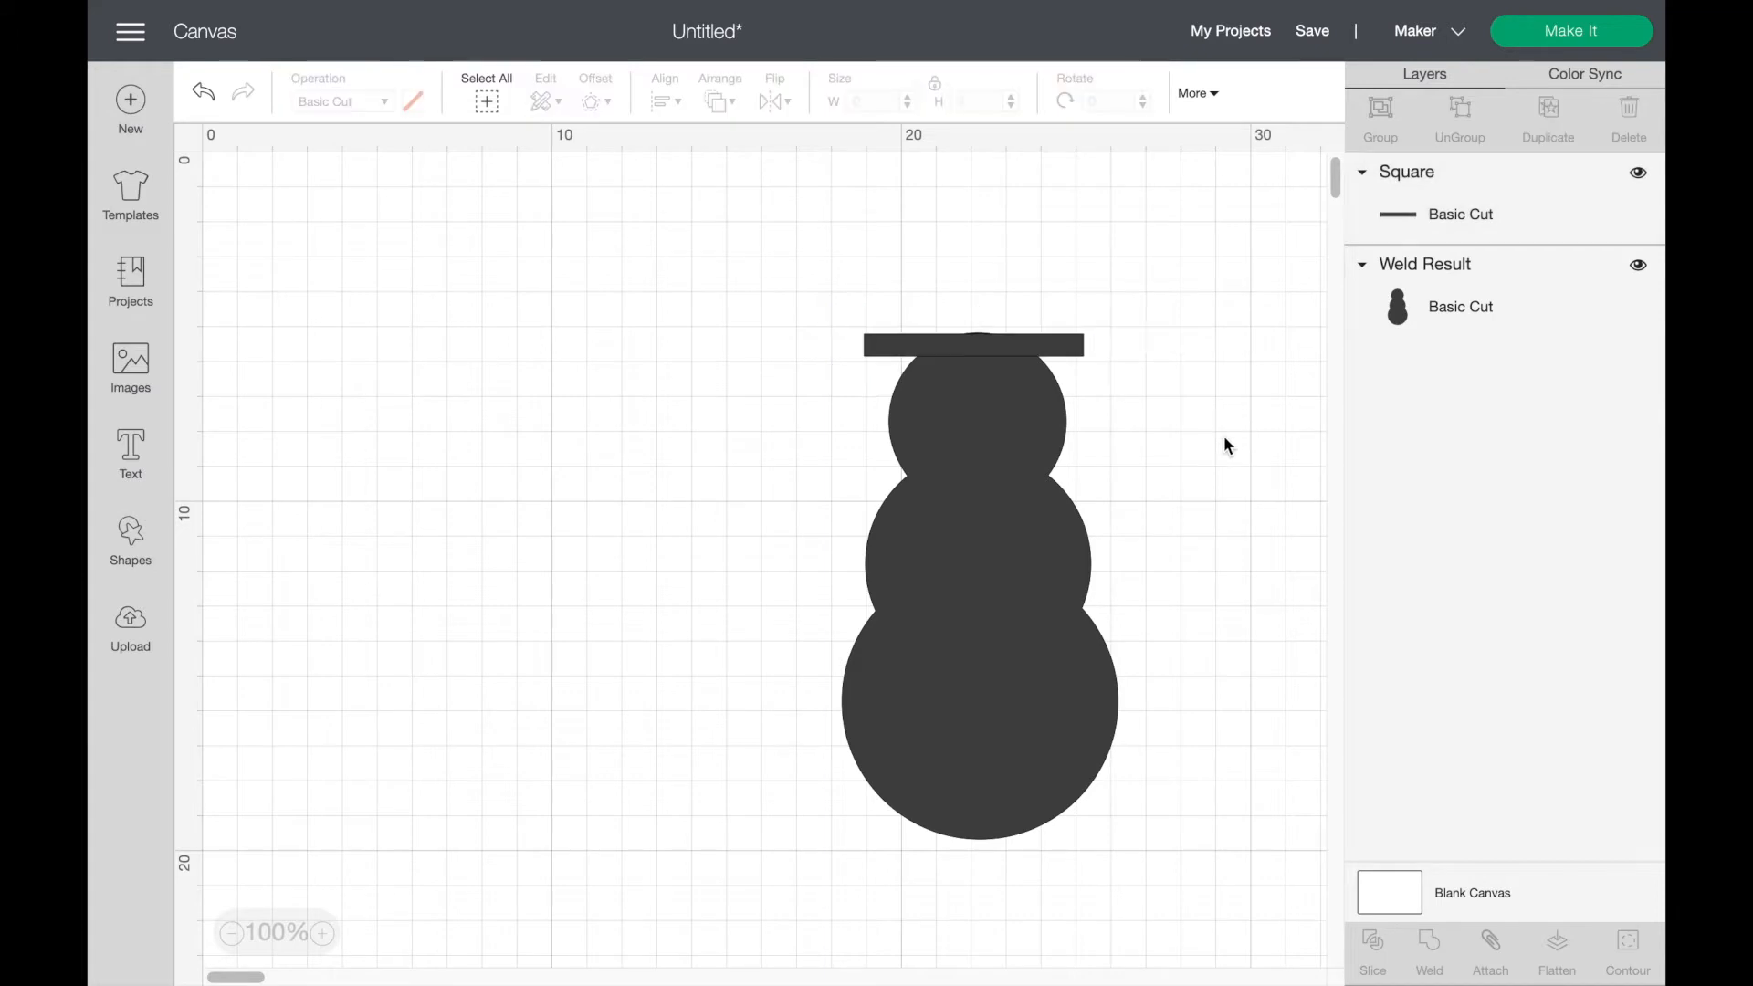
Step: Add a second square, shrink it to less than the brim's width and stand it on the brim as the hat's crown
click(131, 539)
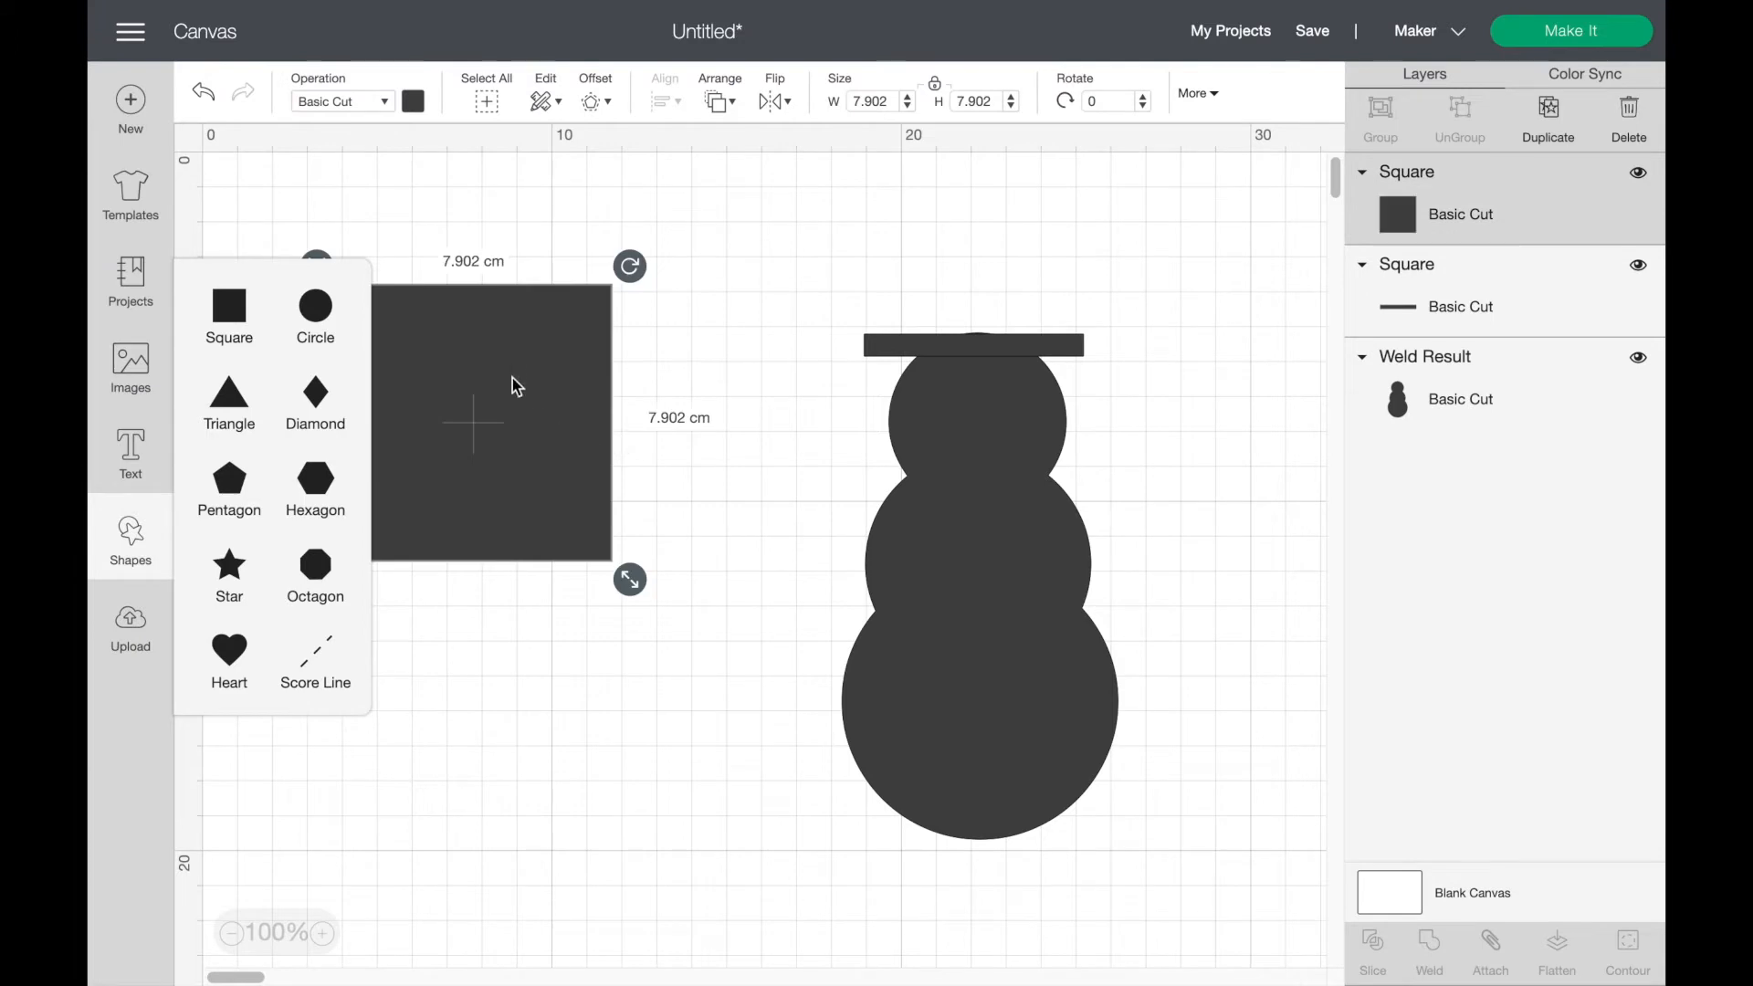
drag(635, 575, 513, 464)
drag(482, 370, 798, 327)
scroll(799, 327, right, 2)
scroll(799, 327, left, 1)
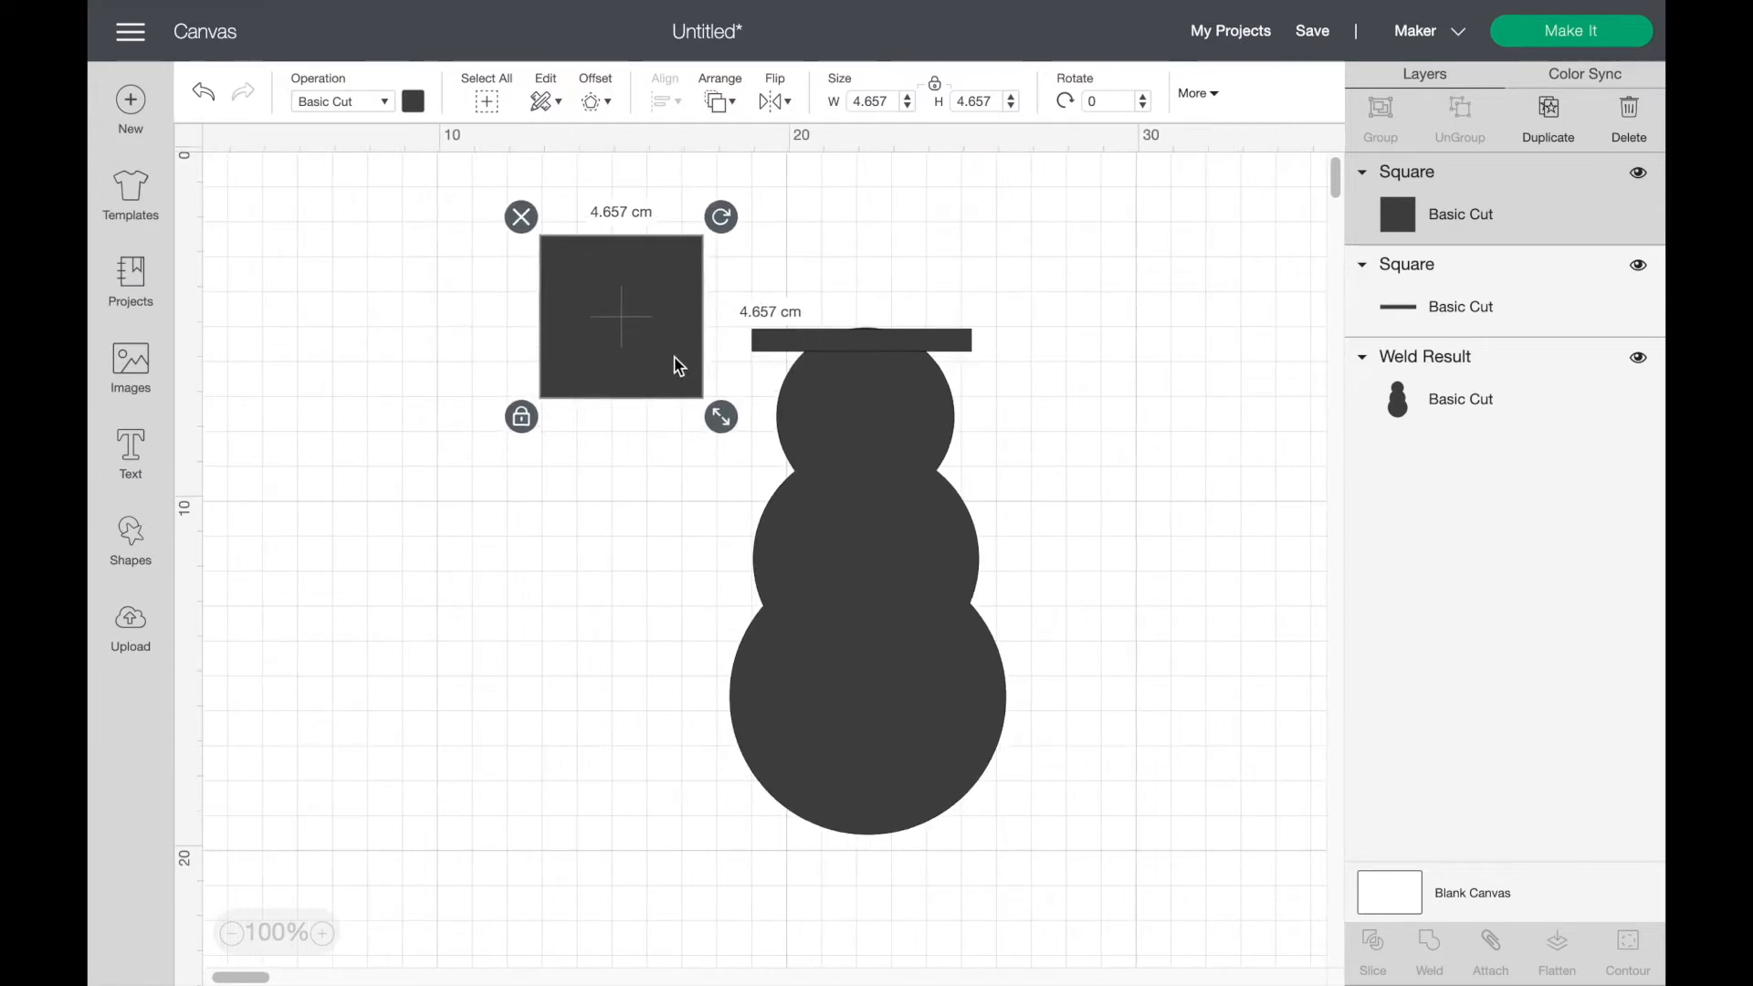
drag(719, 418, 858, 272)
click(685, 388)
Step: Move the snowman body clear of the hat, then center the crown and brim horizontally and weld them together
drag(824, 342, 609, 498)
drag(862, 389, 938, 290)
click(665, 103)
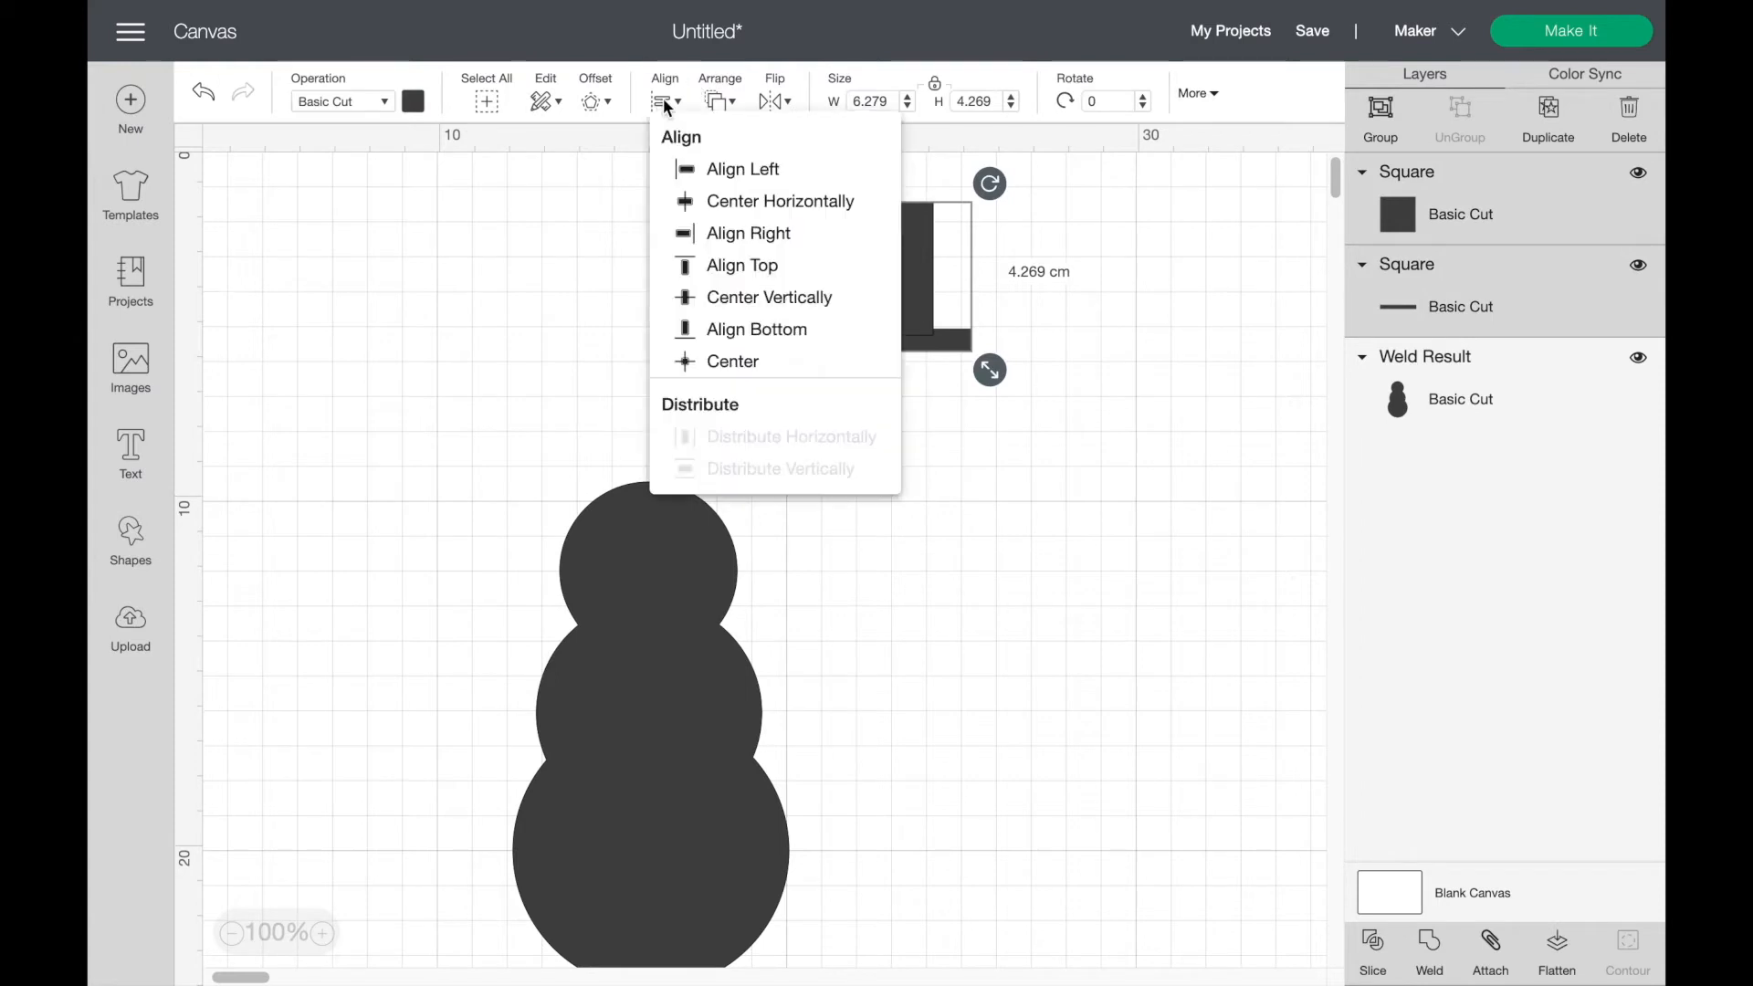
click(803, 210)
click(1141, 347)
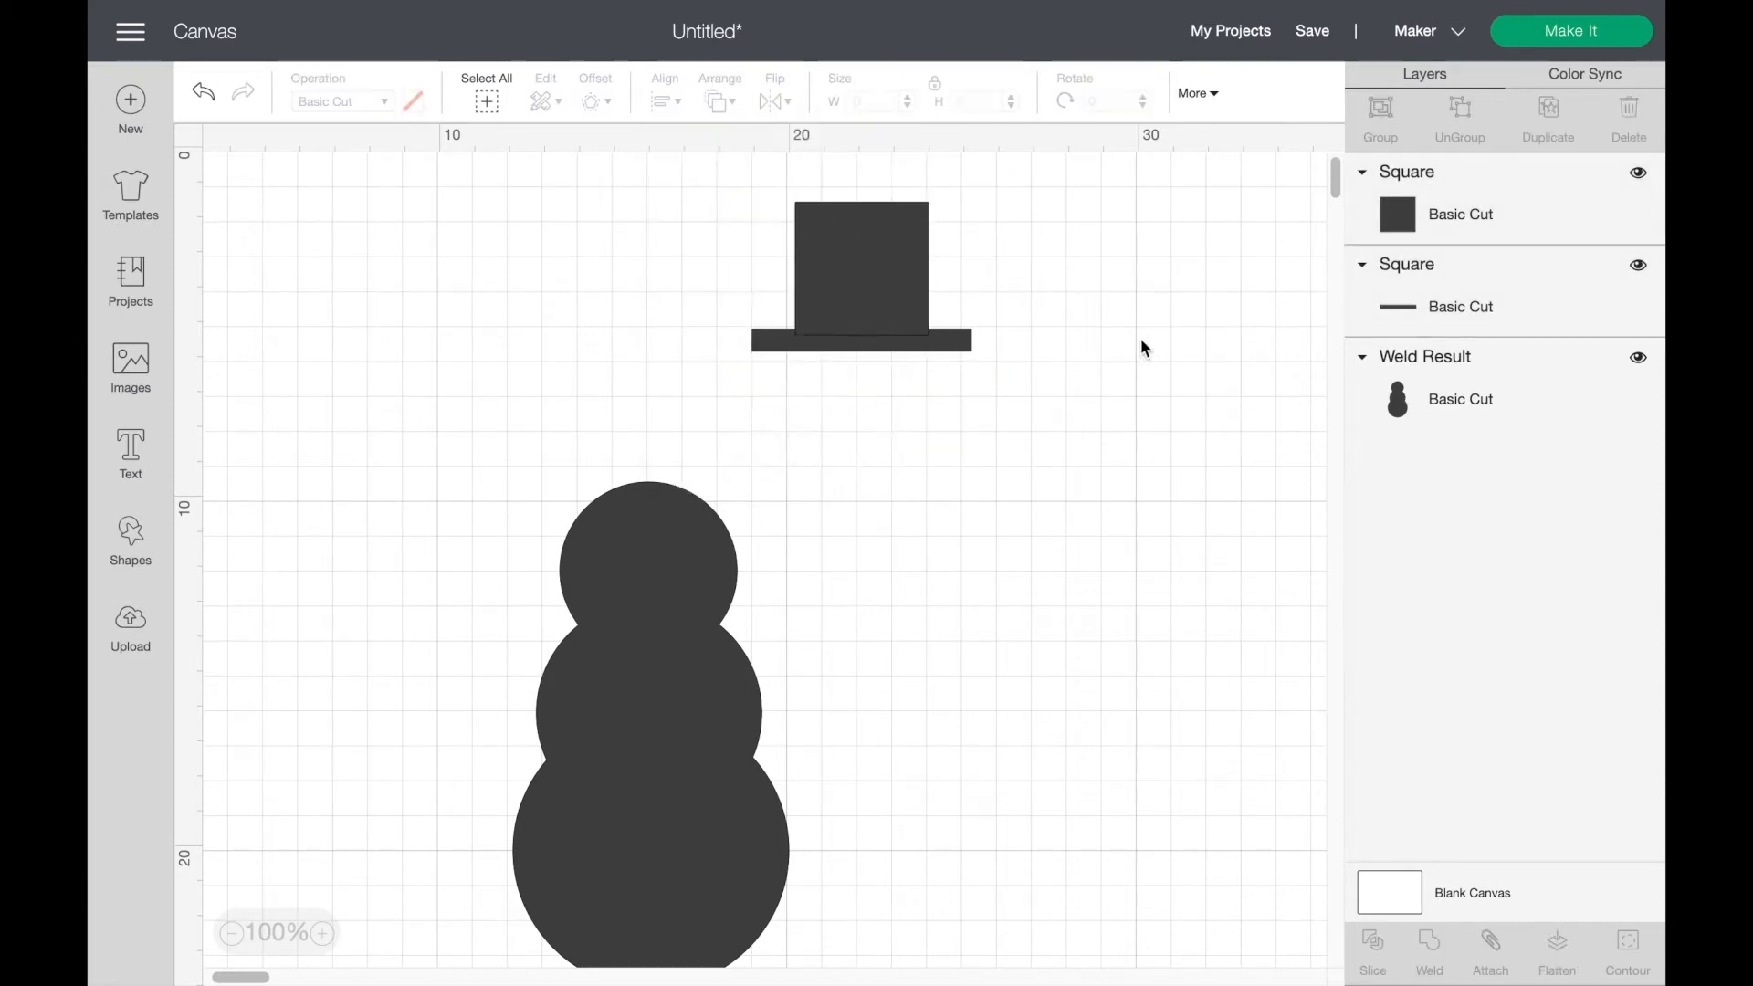
drag(822, 411, 920, 262)
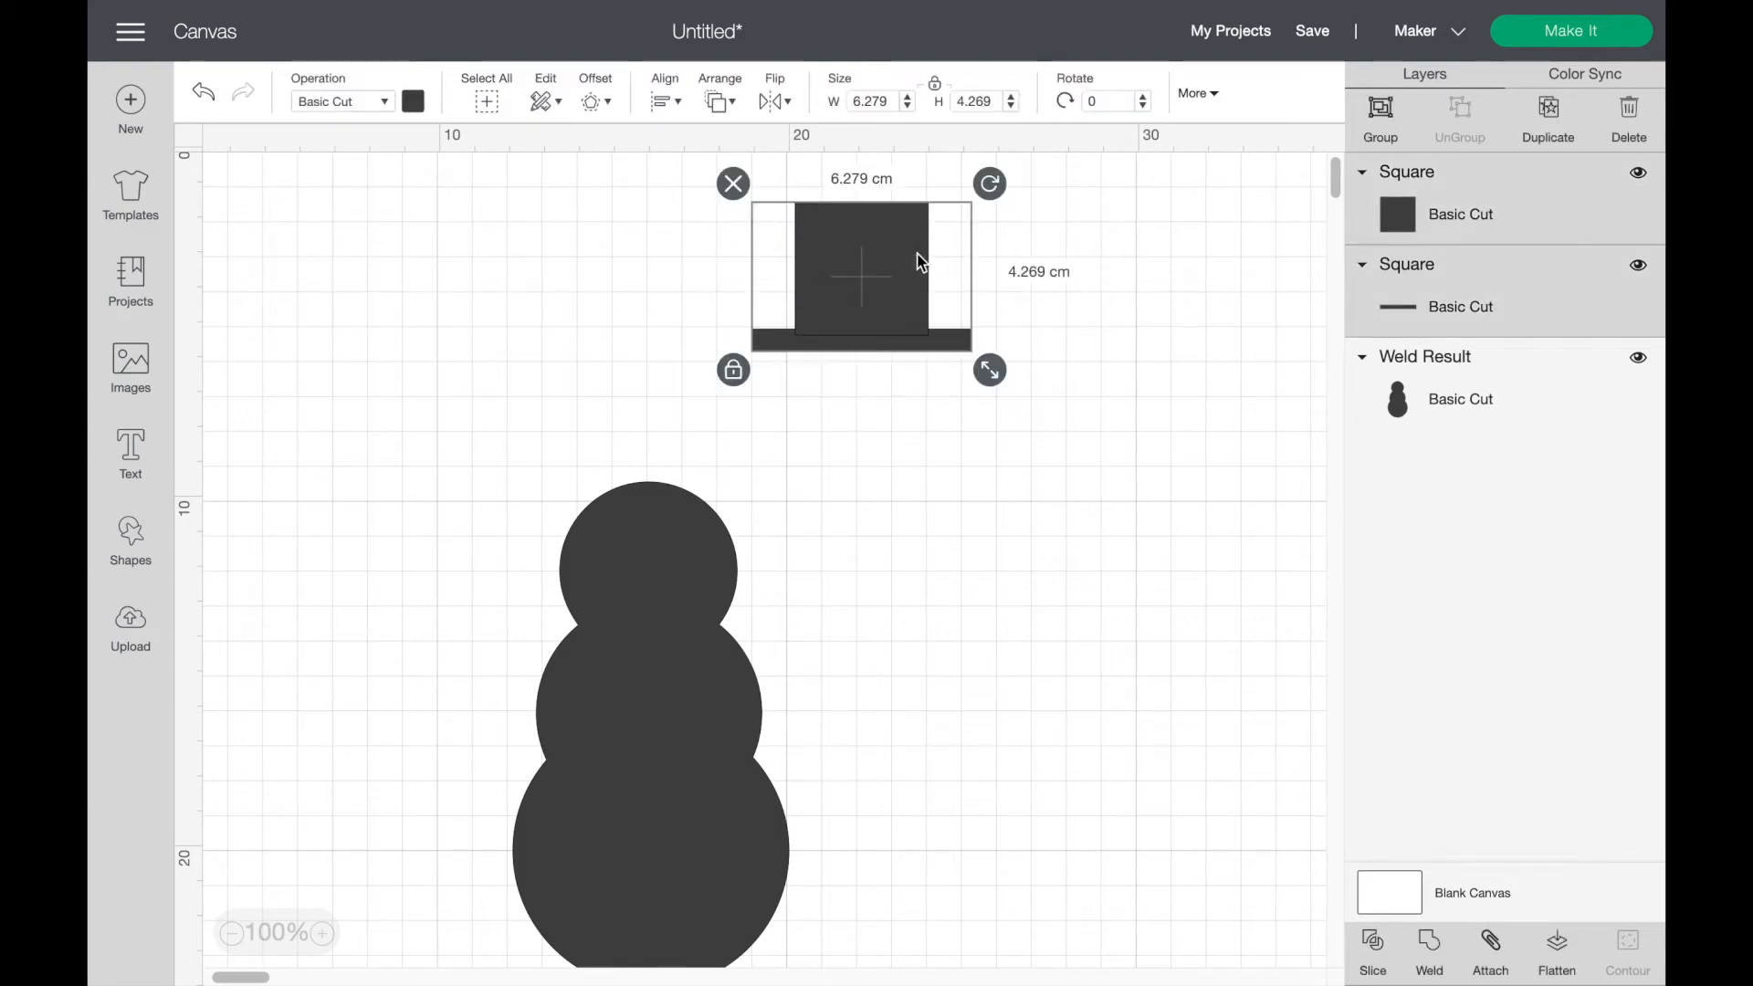
click(1429, 945)
Step: Position the hat centered on the snowman's head and weld the hat and body into a single shape
scroll(1010, 684, down, 2)
scroll(1010, 694, up, 2)
drag(764, 771, 891, 678)
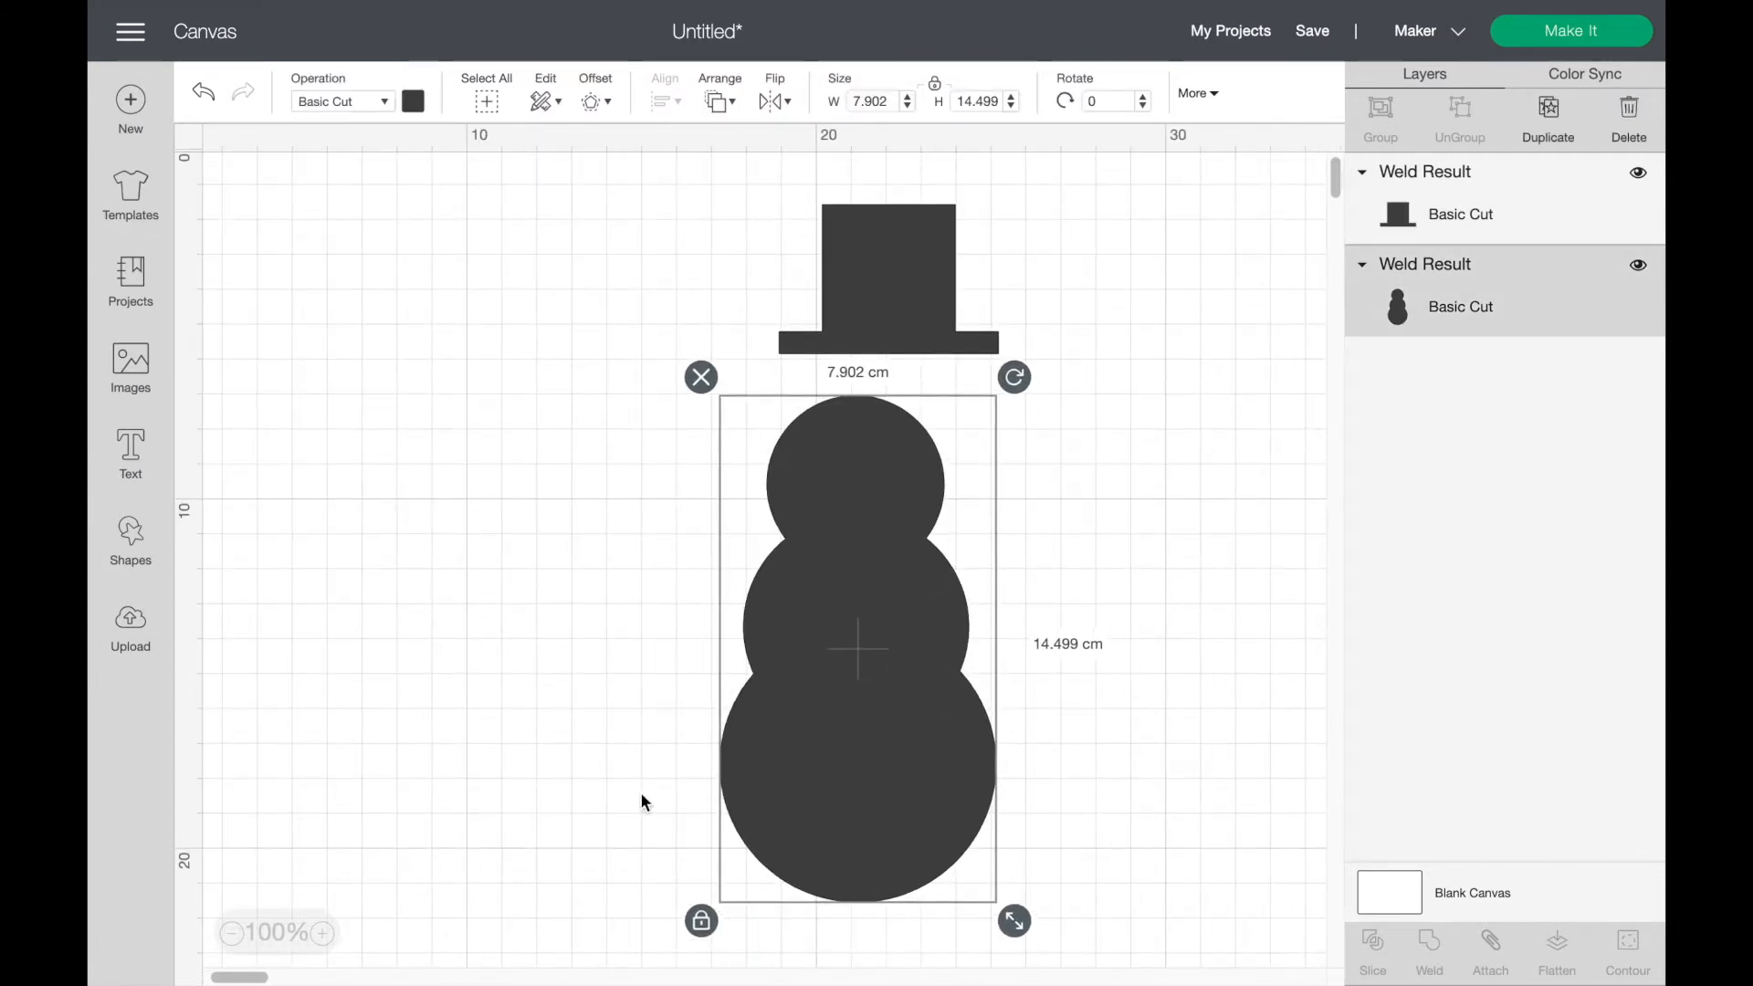
click(232, 932)
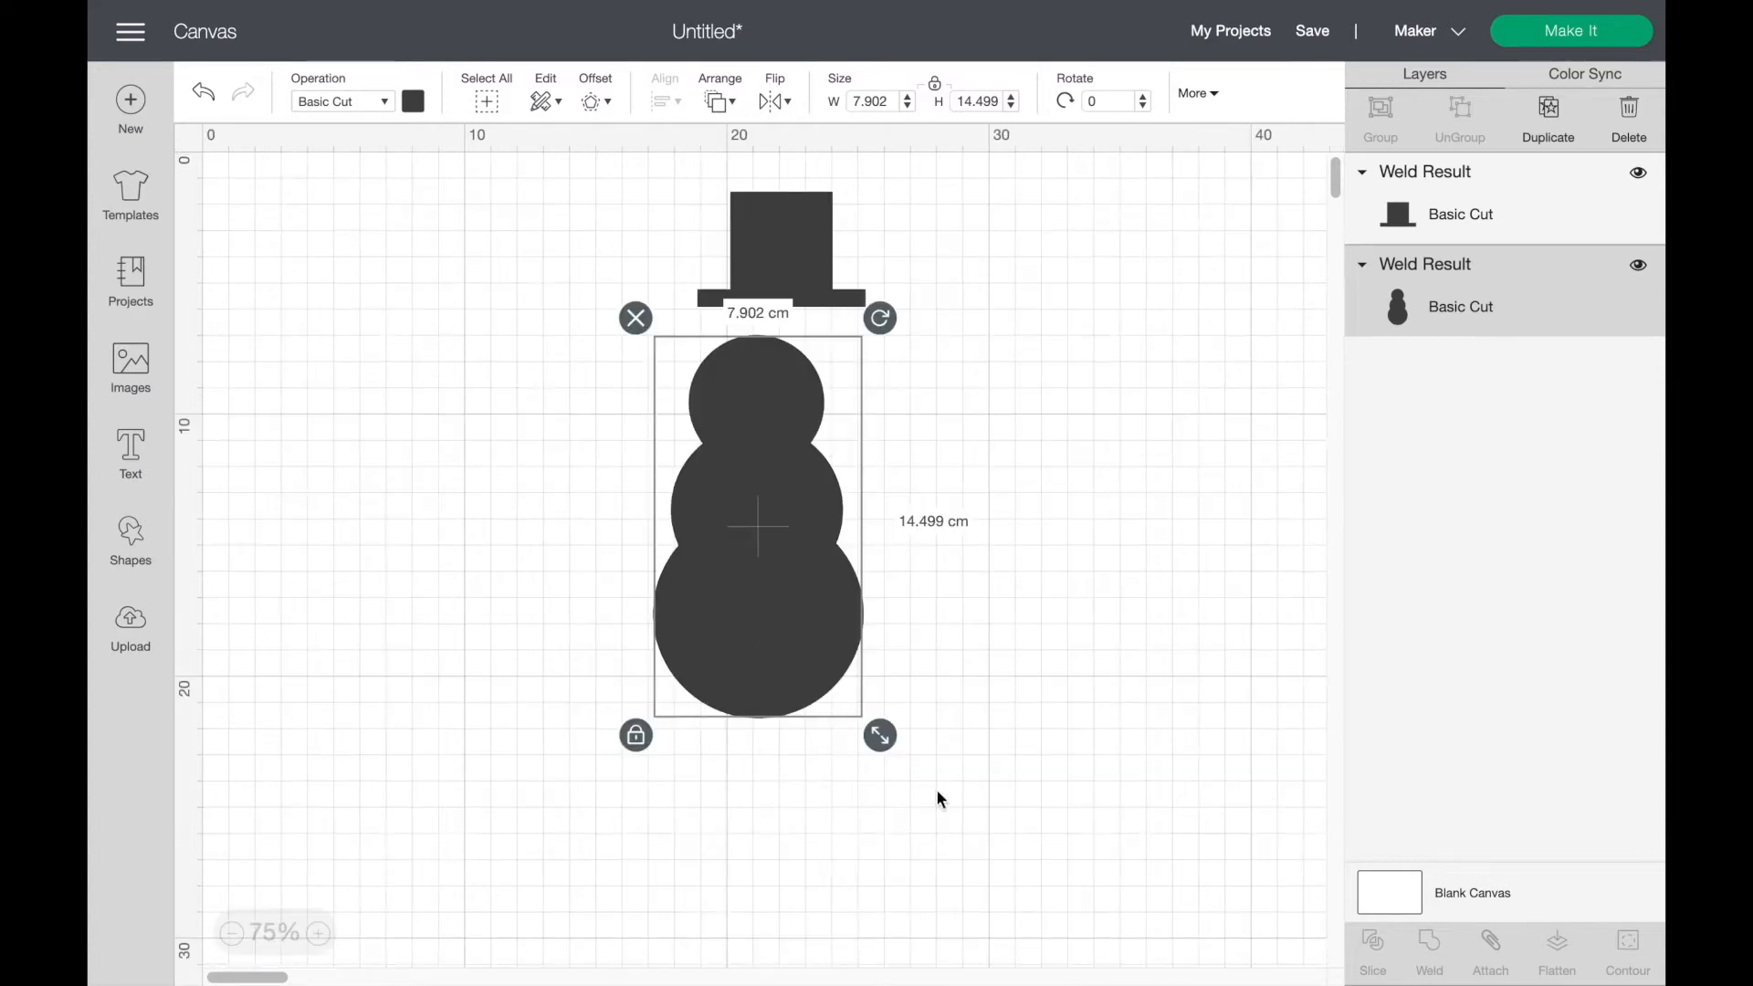
drag(744, 669, 922, 719)
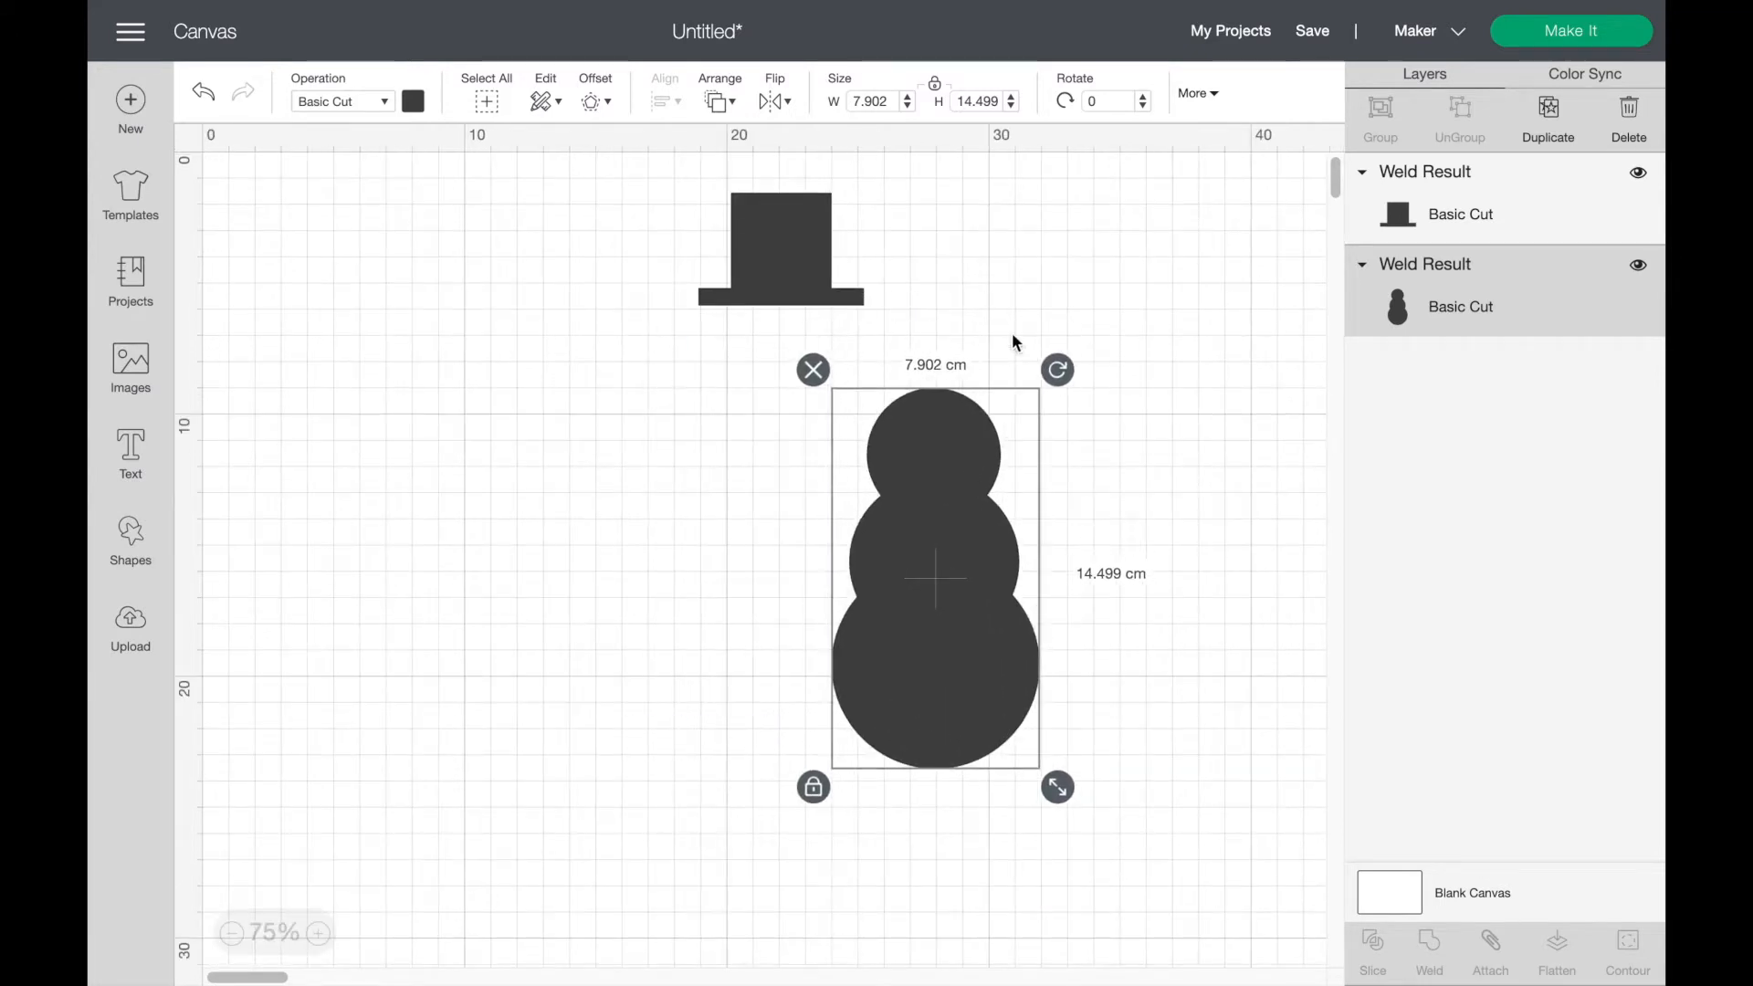
click(1013, 299)
drag(780, 278, 931, 388)
click(1202, 420)
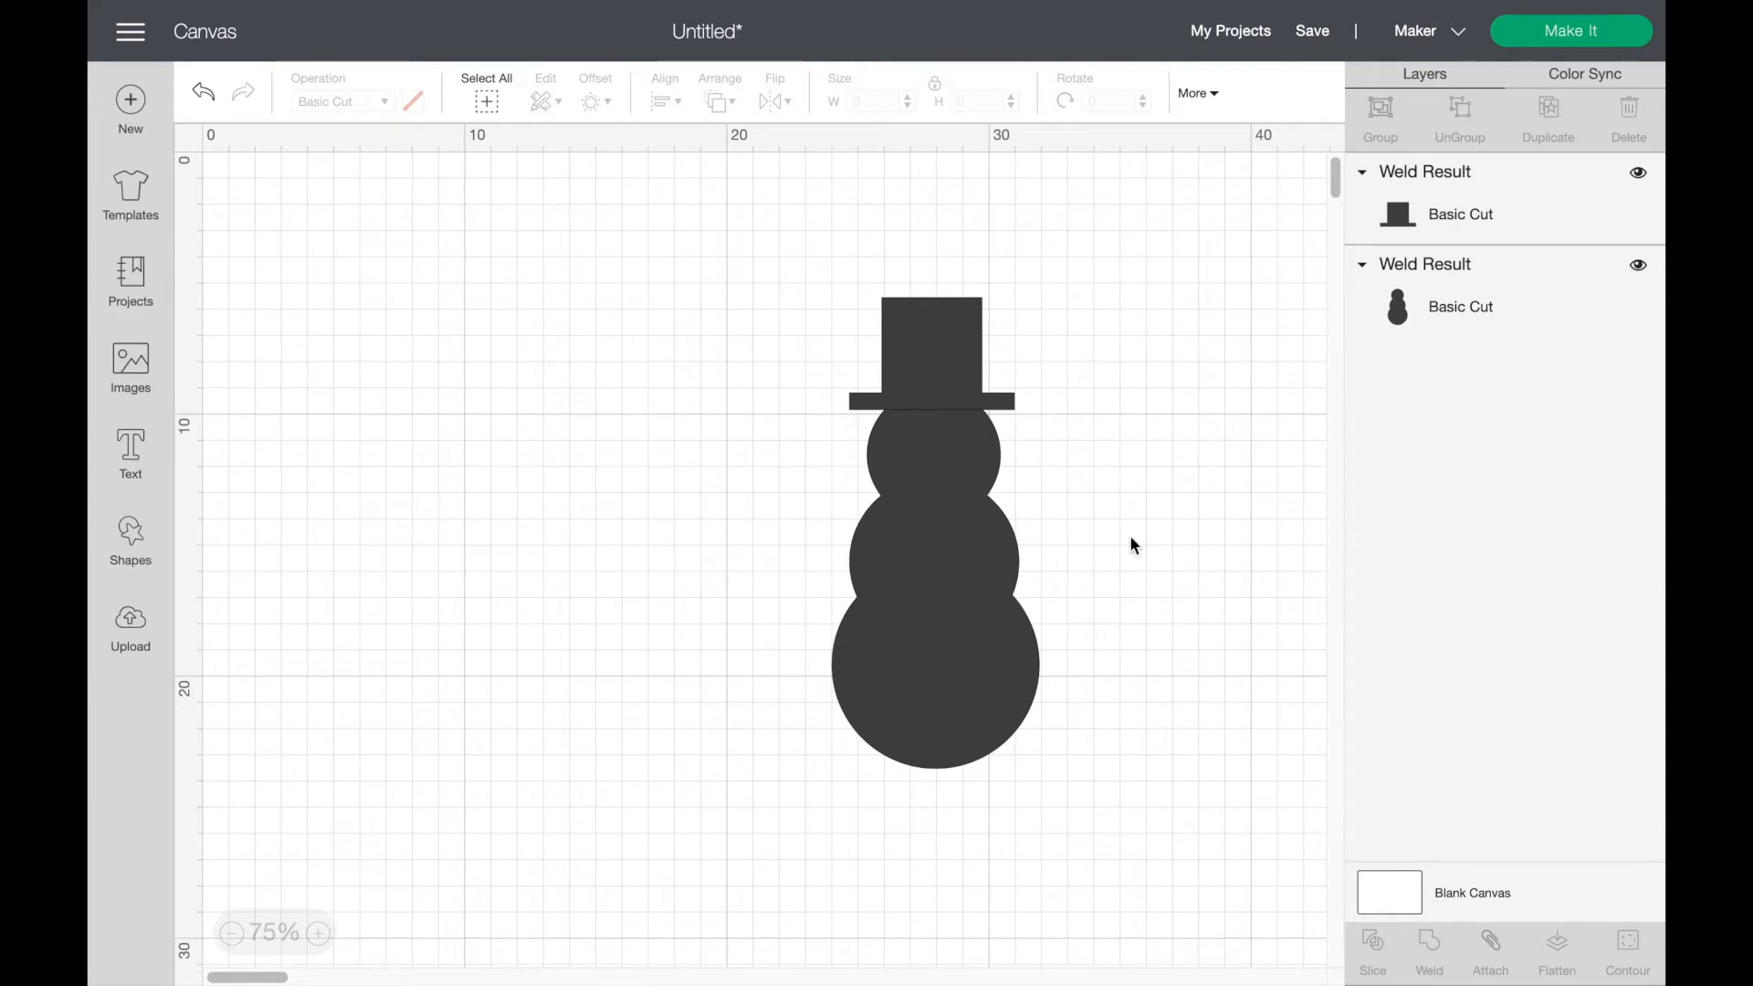
drag(743, 653, 1048, 363)
click(1431, 942)
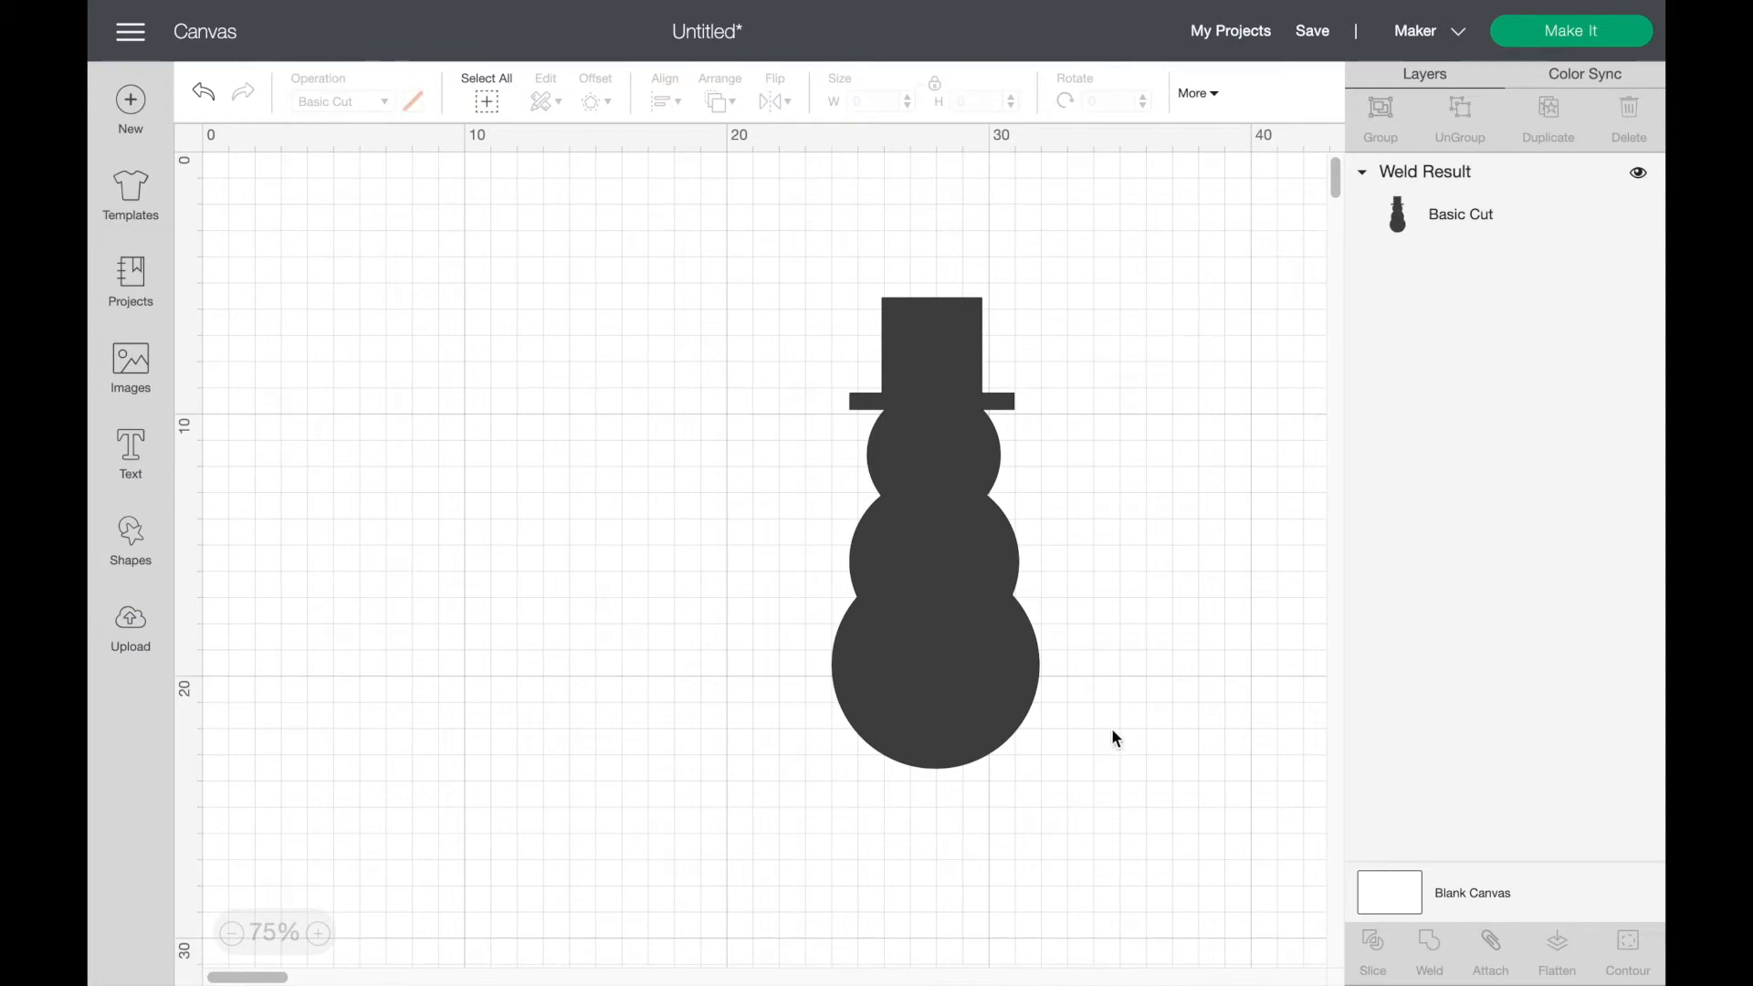
Step: Add a square, reshape it into a bar about 5.26 by 0.56 cm, rotate it 32° and overlap the body's left side as an arm
scroll(1048, 800, down, 2)
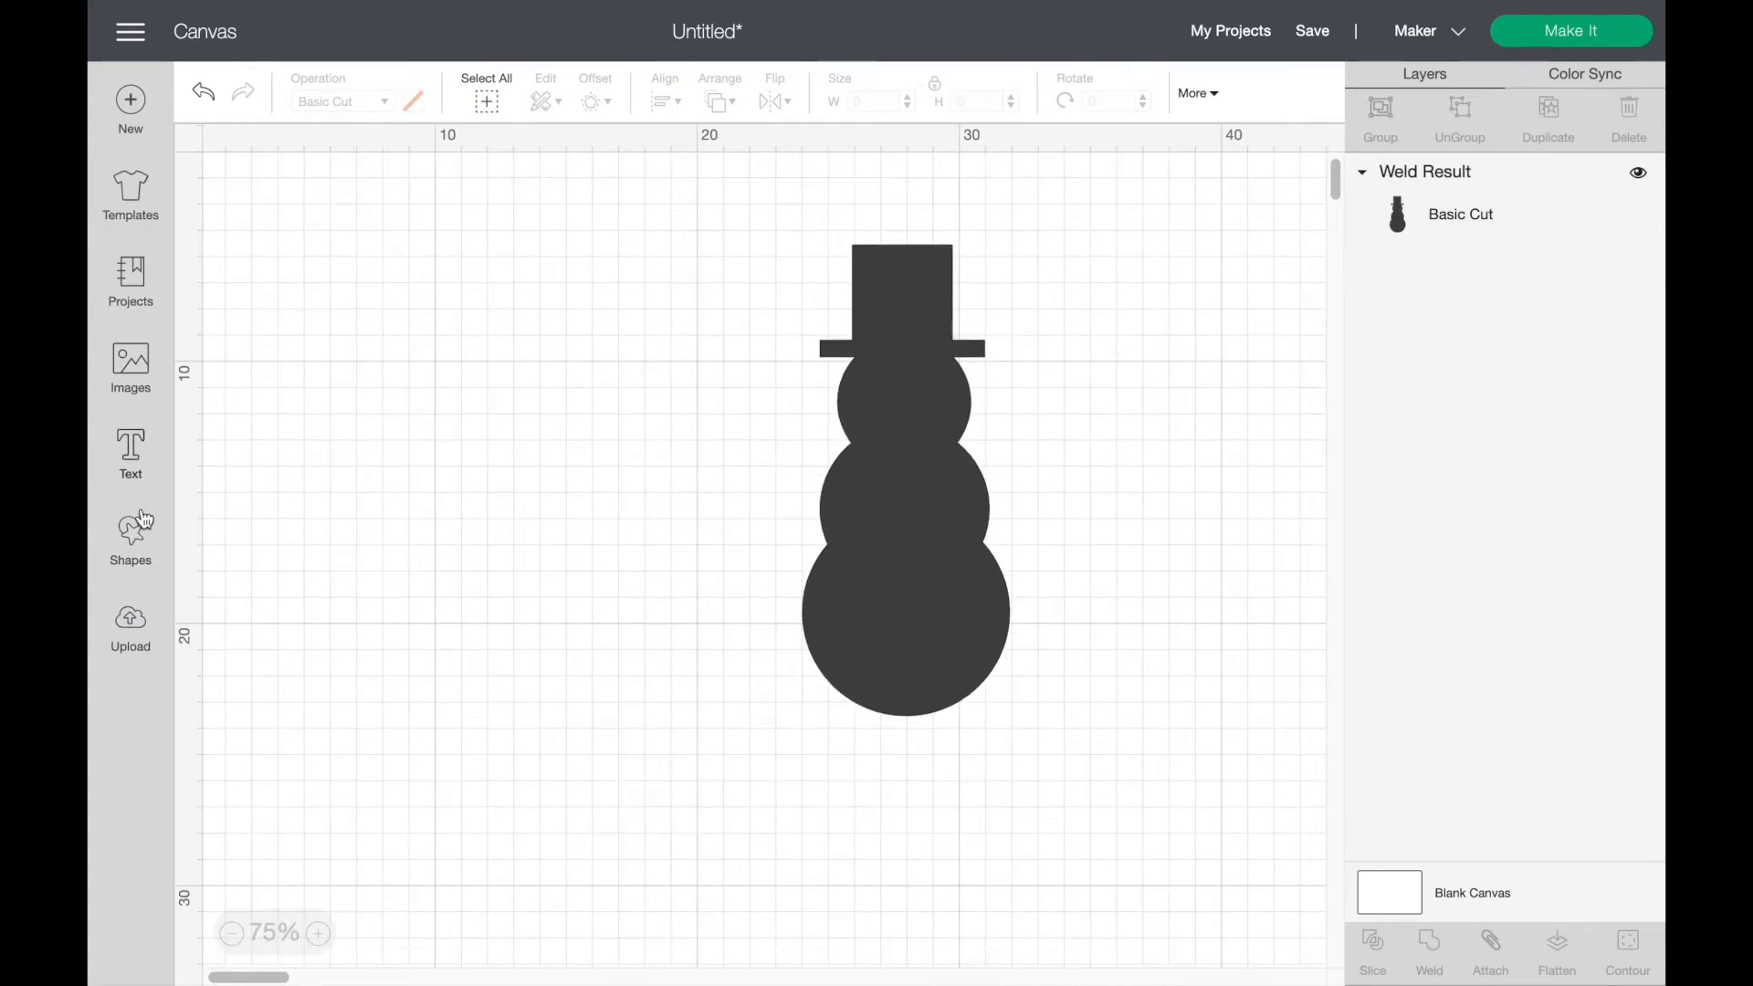
click(133, 536)
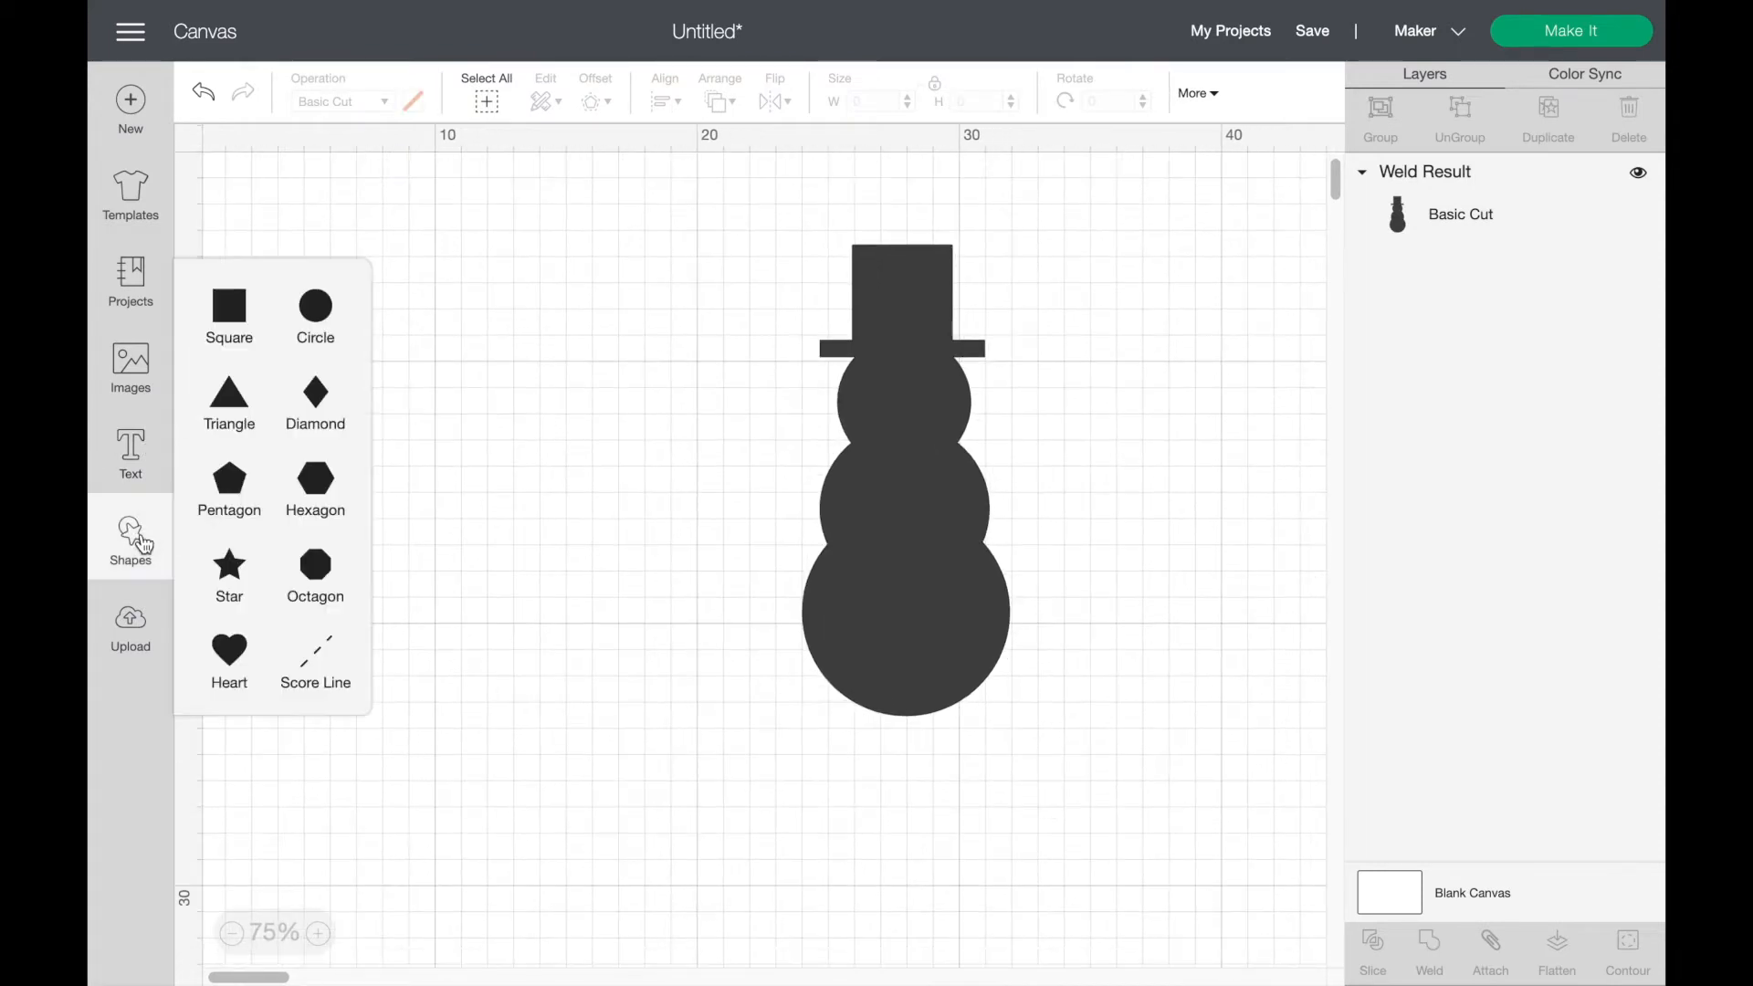
click(234, 334)
drag(420, 335, 666, 486)
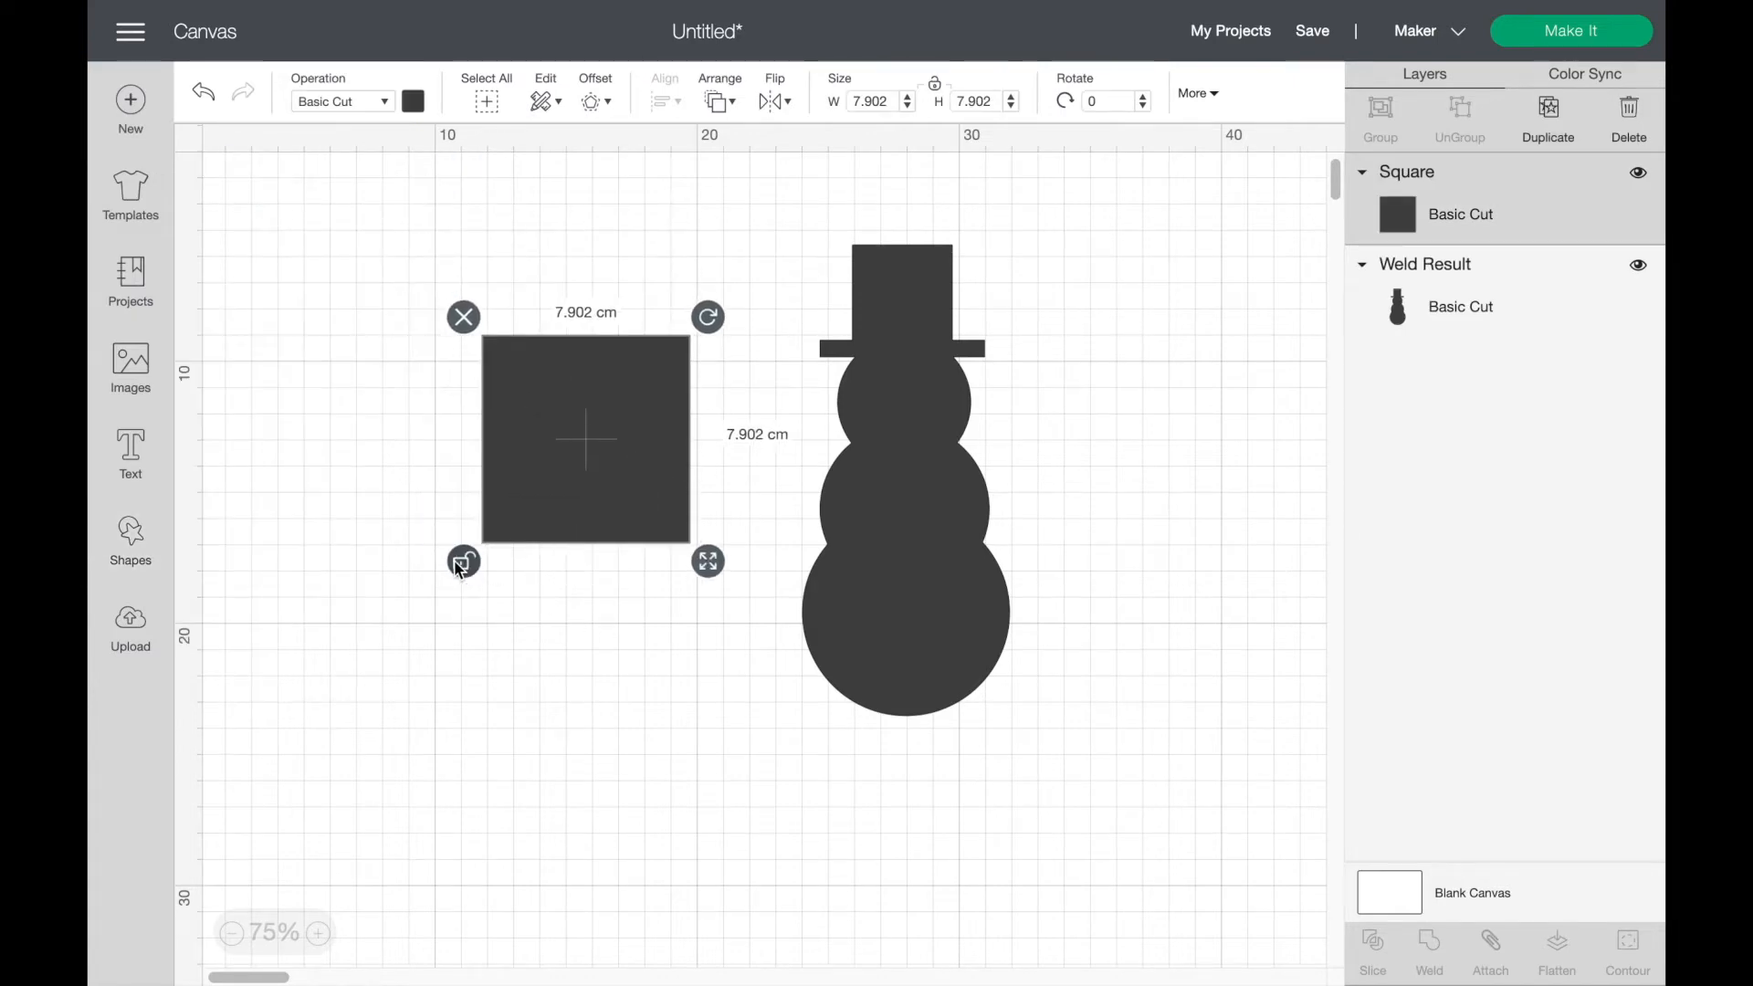
drag(707, 562, 641, 375)
click(461, 373)
drag(653, 318, 863, 499)
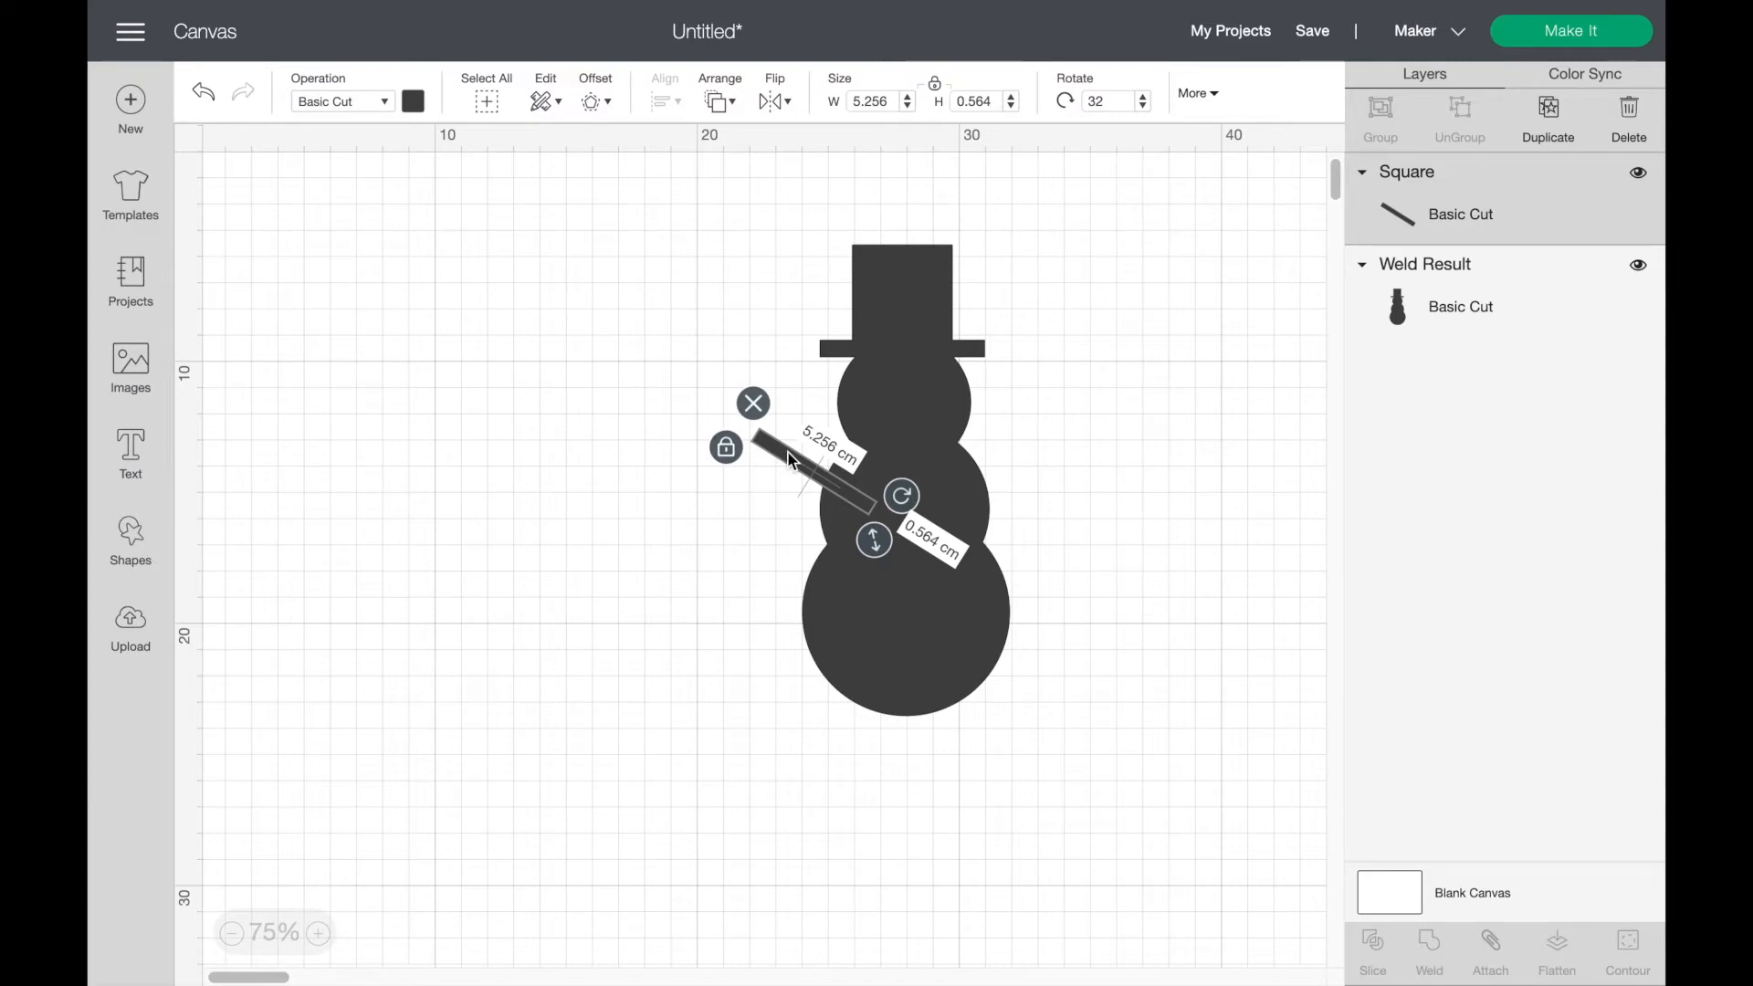
Step: Duplicate the arm bar, flip the copy horizontally and overlap it with the body's right side as the second arm
click(1549, 114)
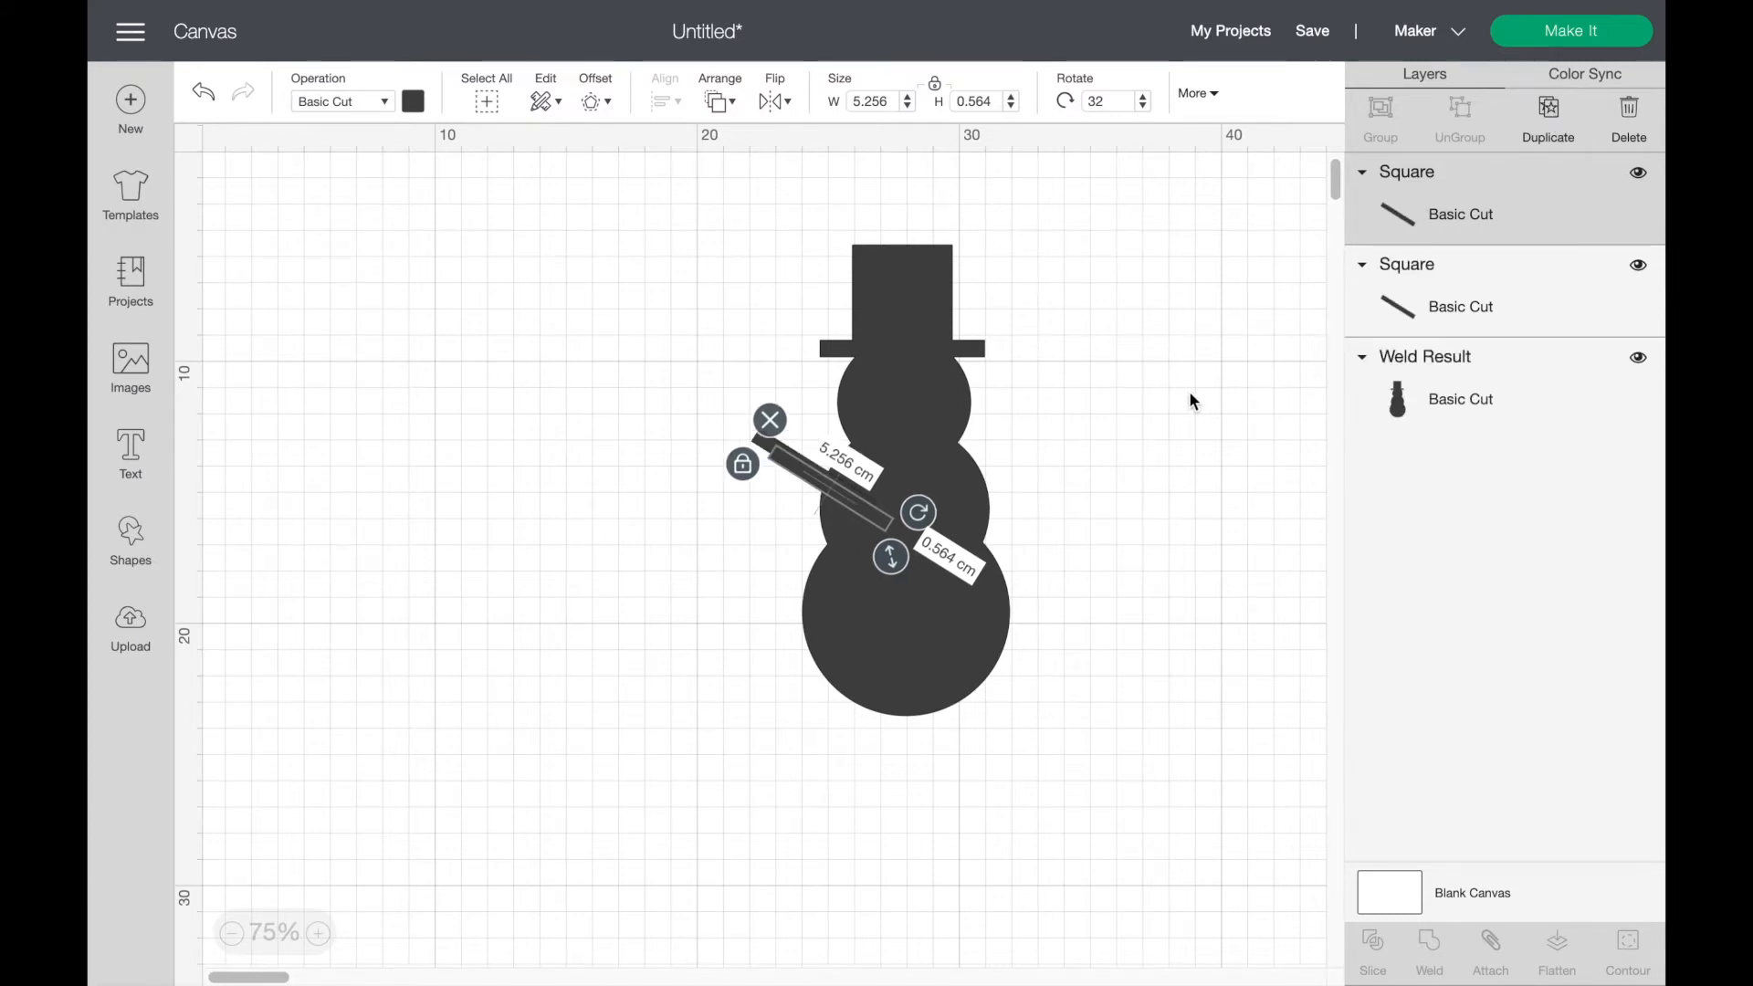
drag(893, 532, 1191, 491)
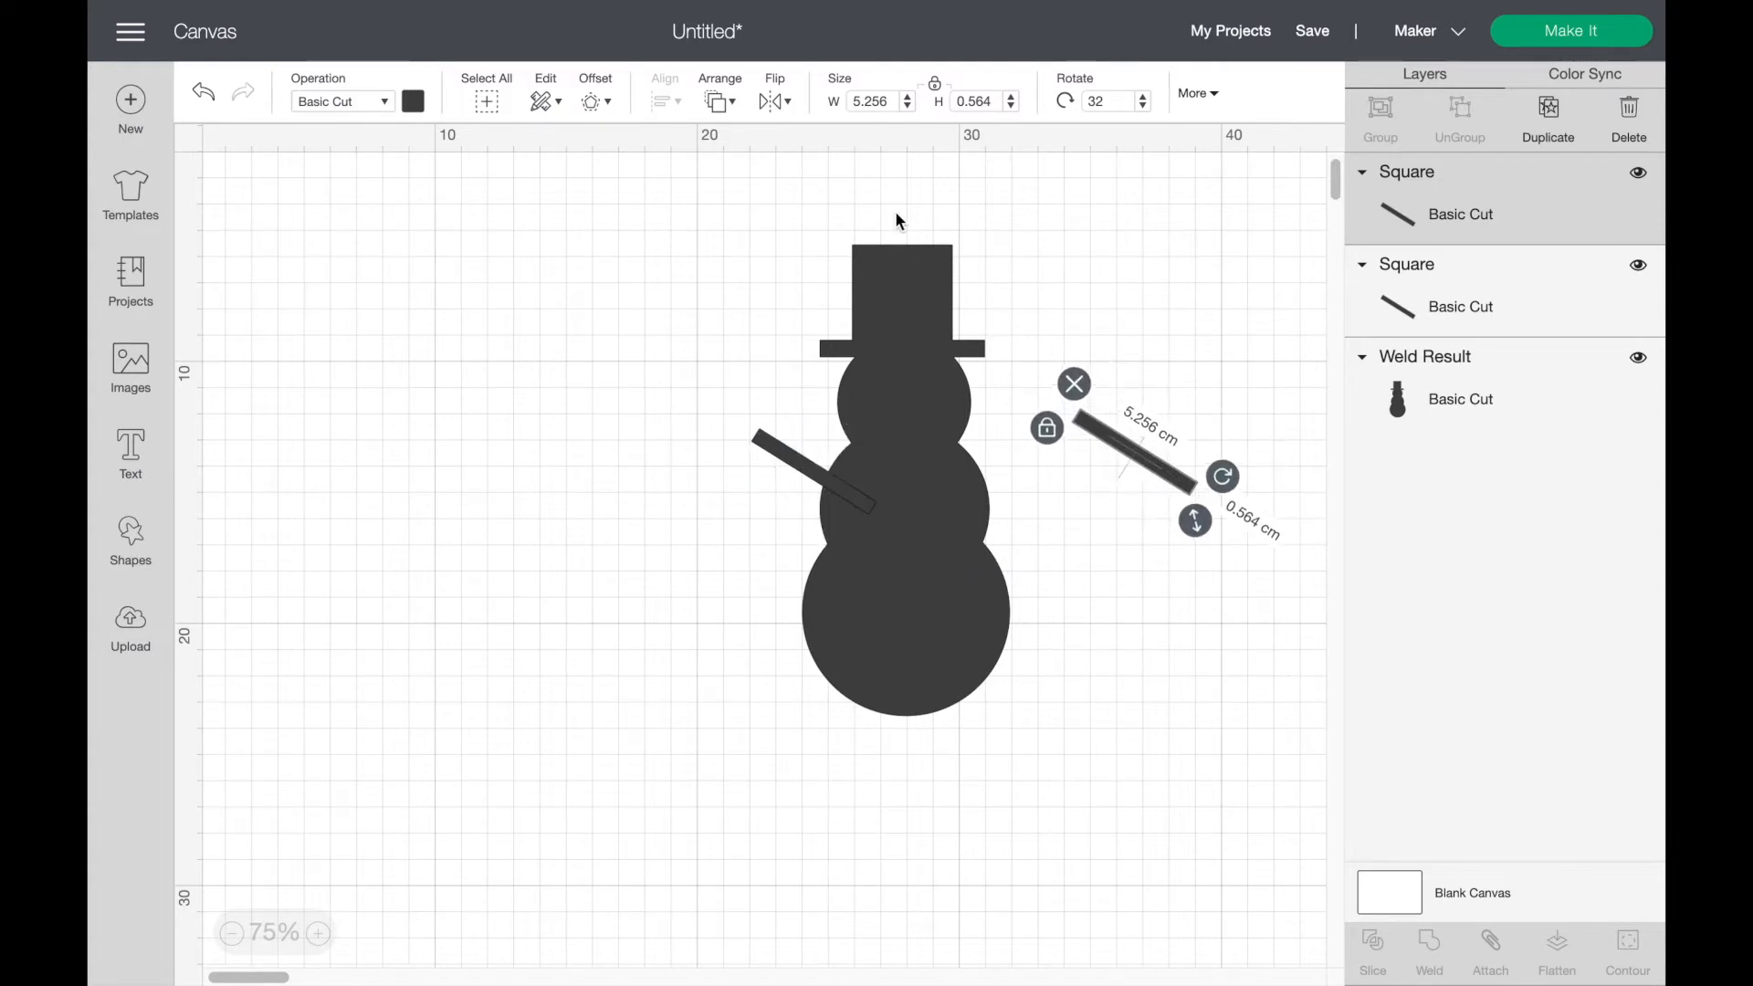
click(772, 102)
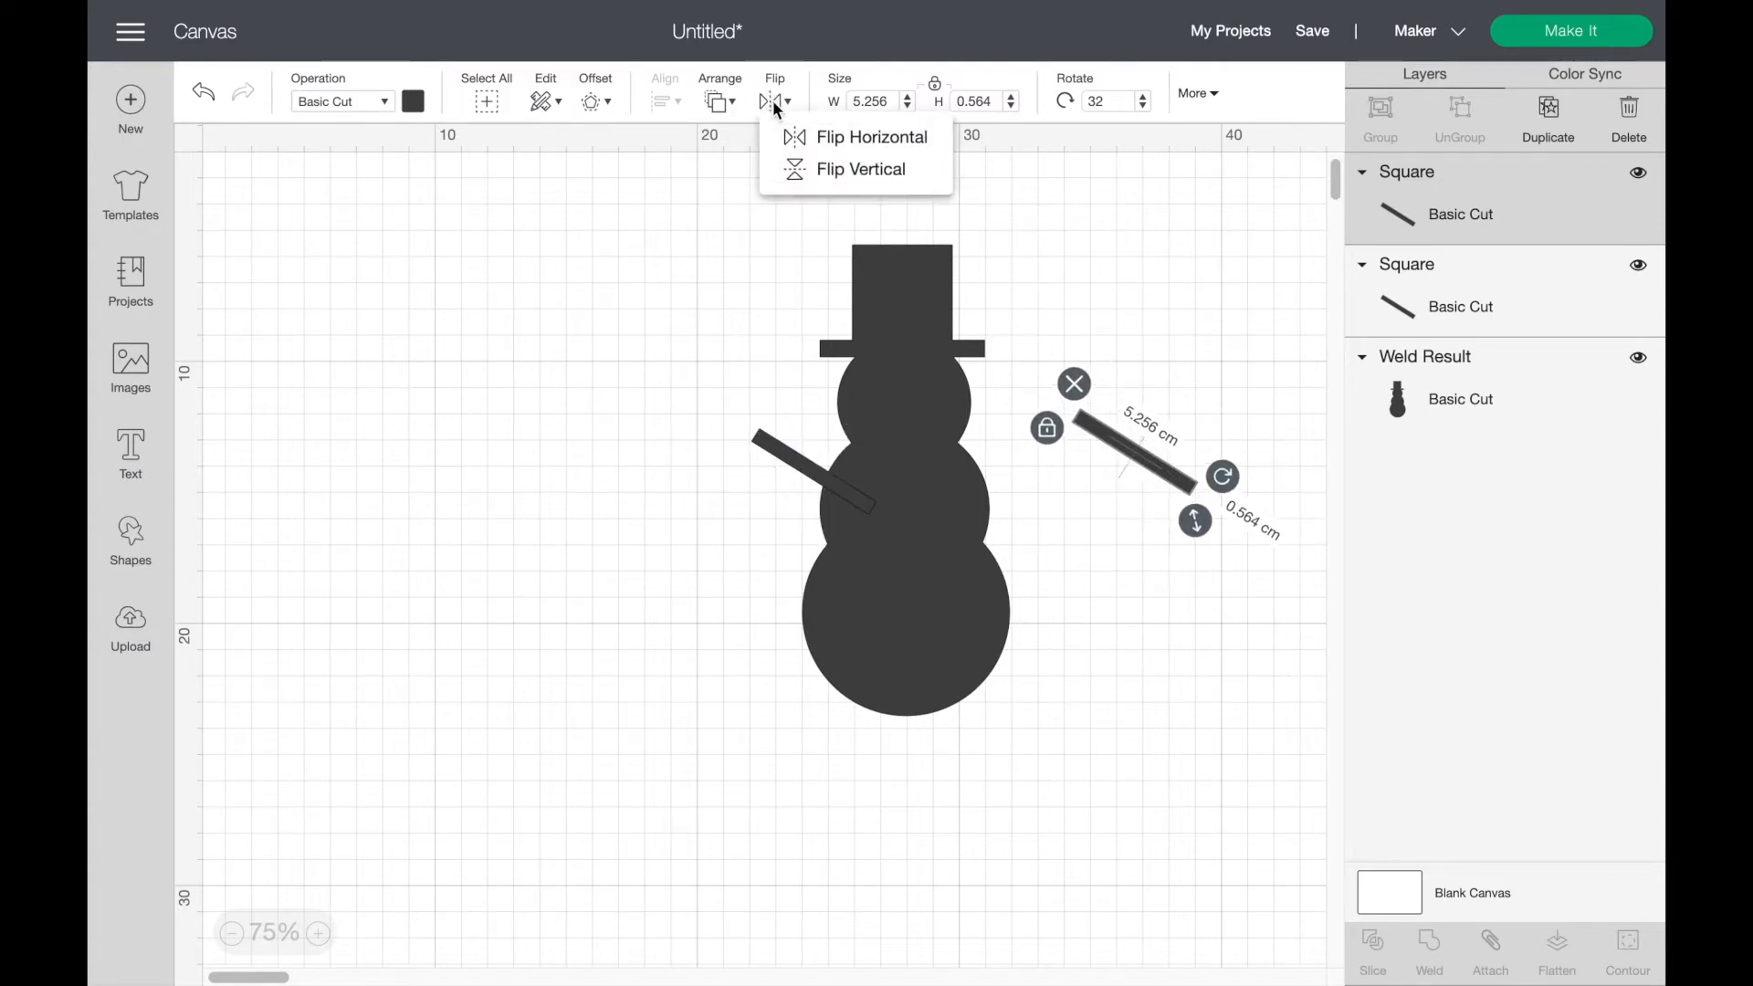
click(824, 135)
drag(1170, 445, 1020, 453)
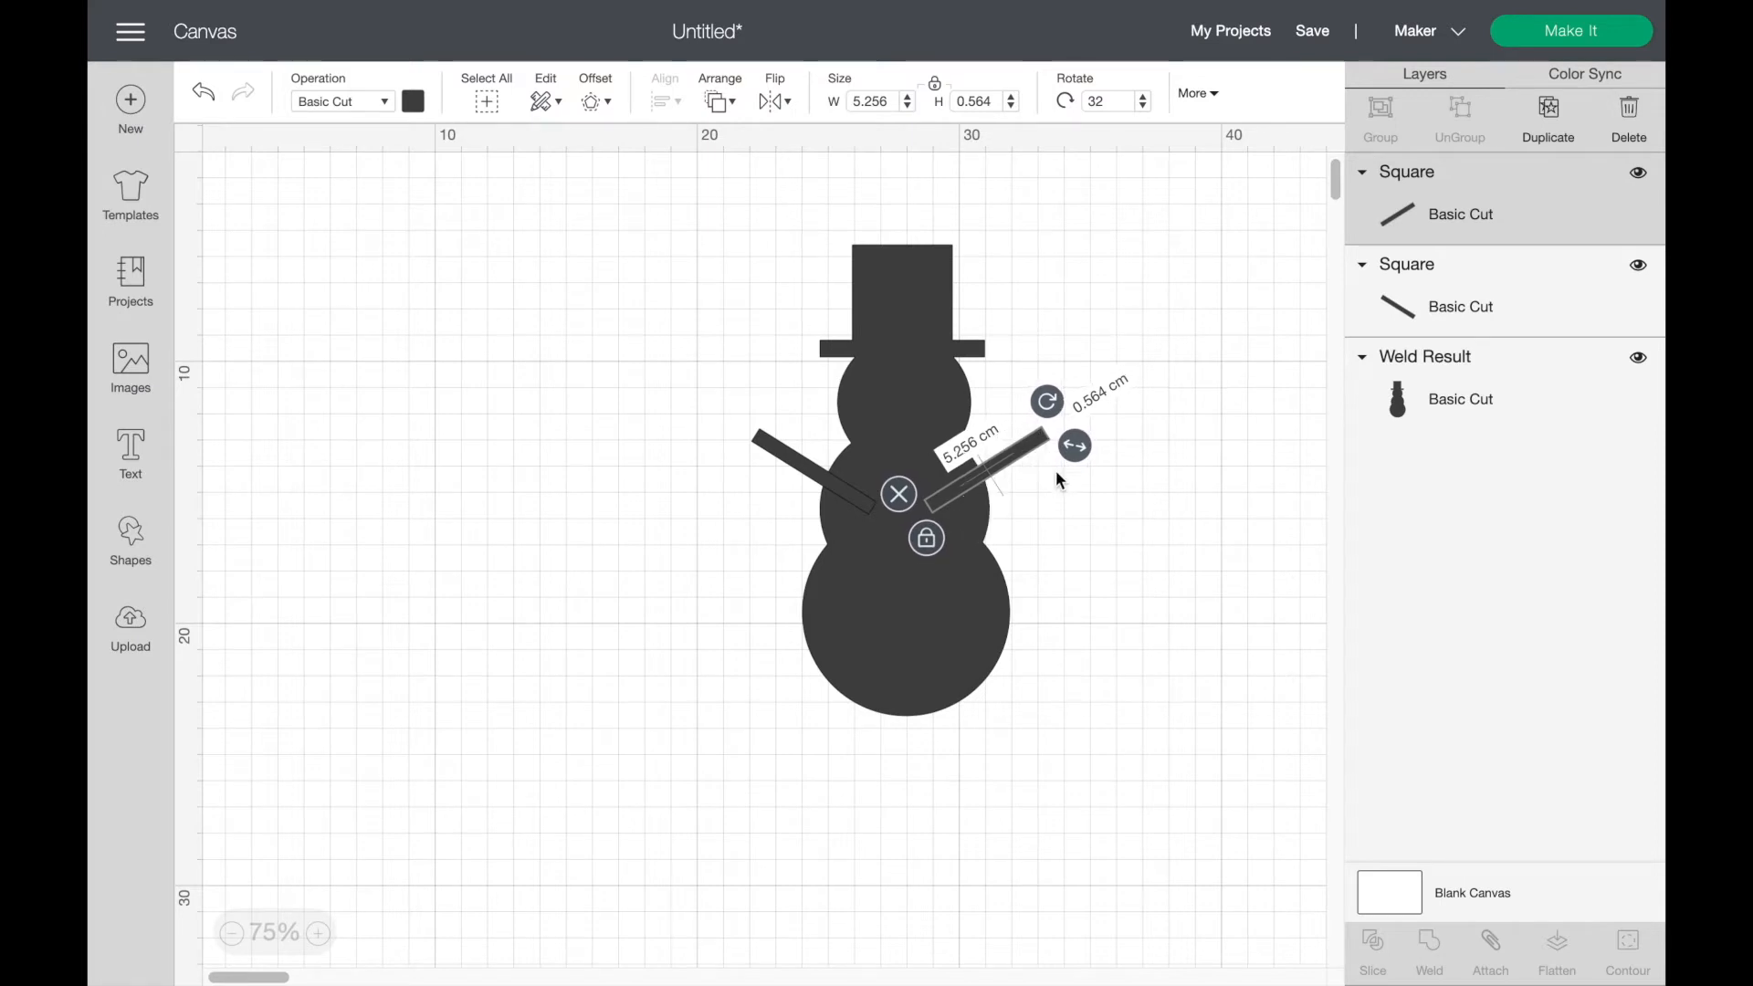
click(1136, 517)
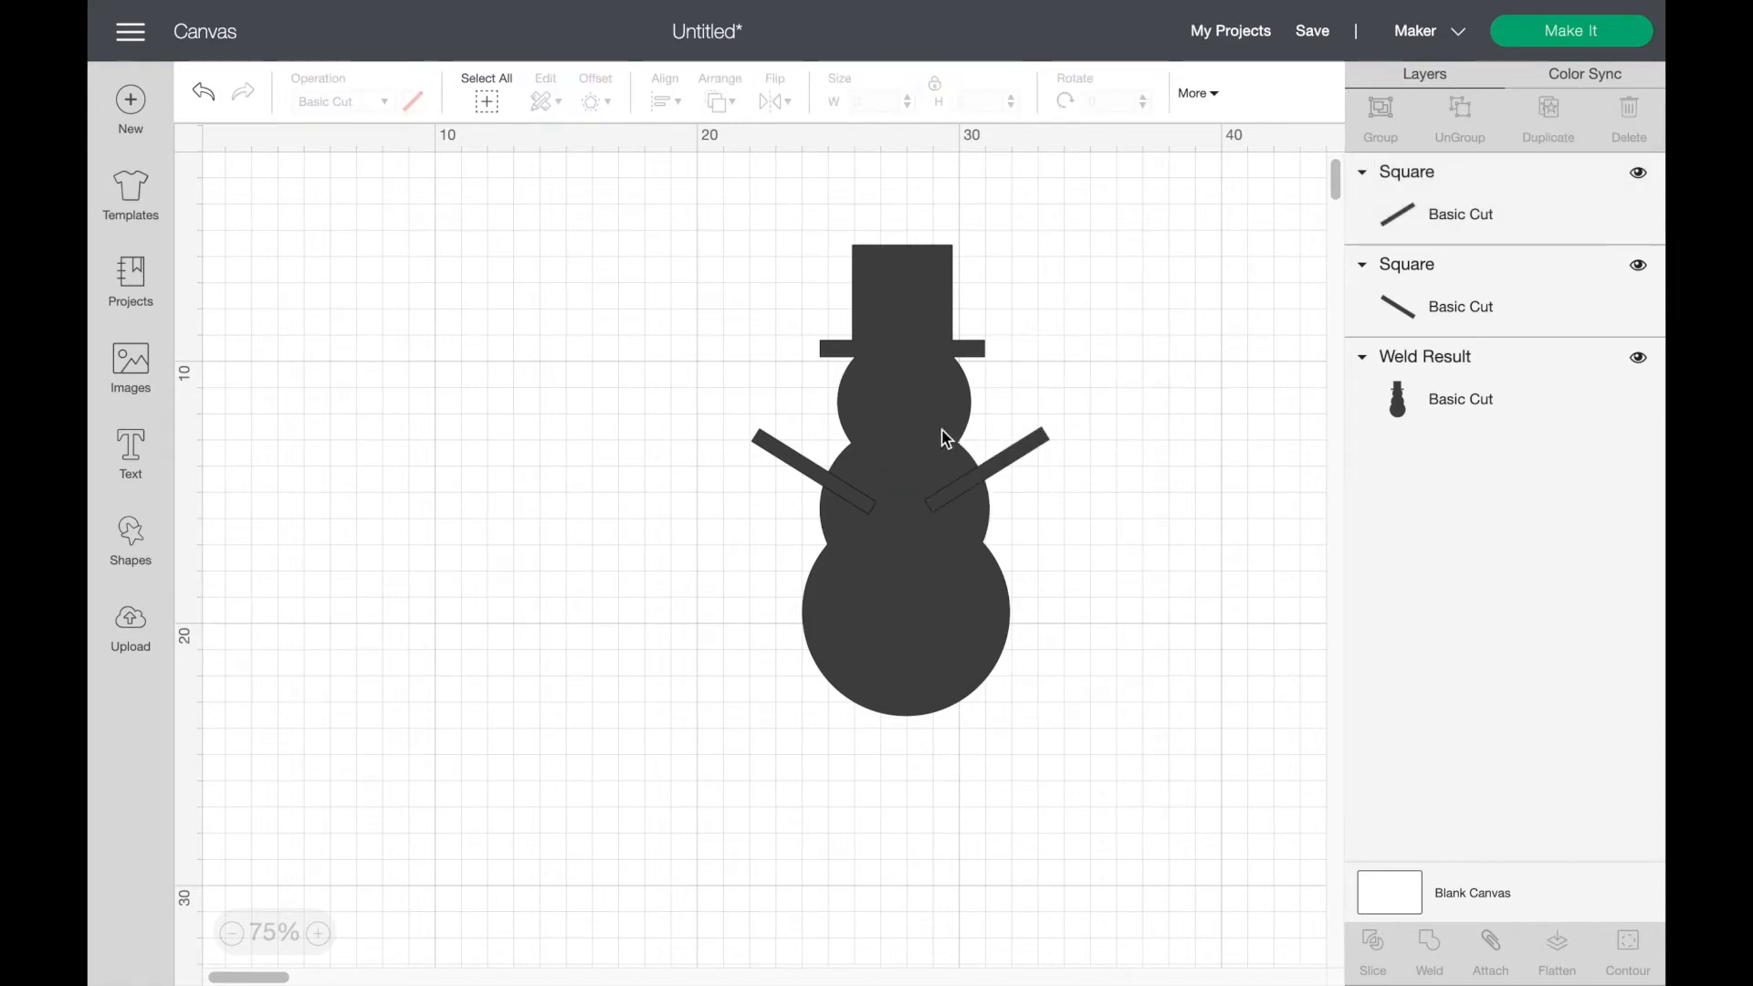
click(995, 463)
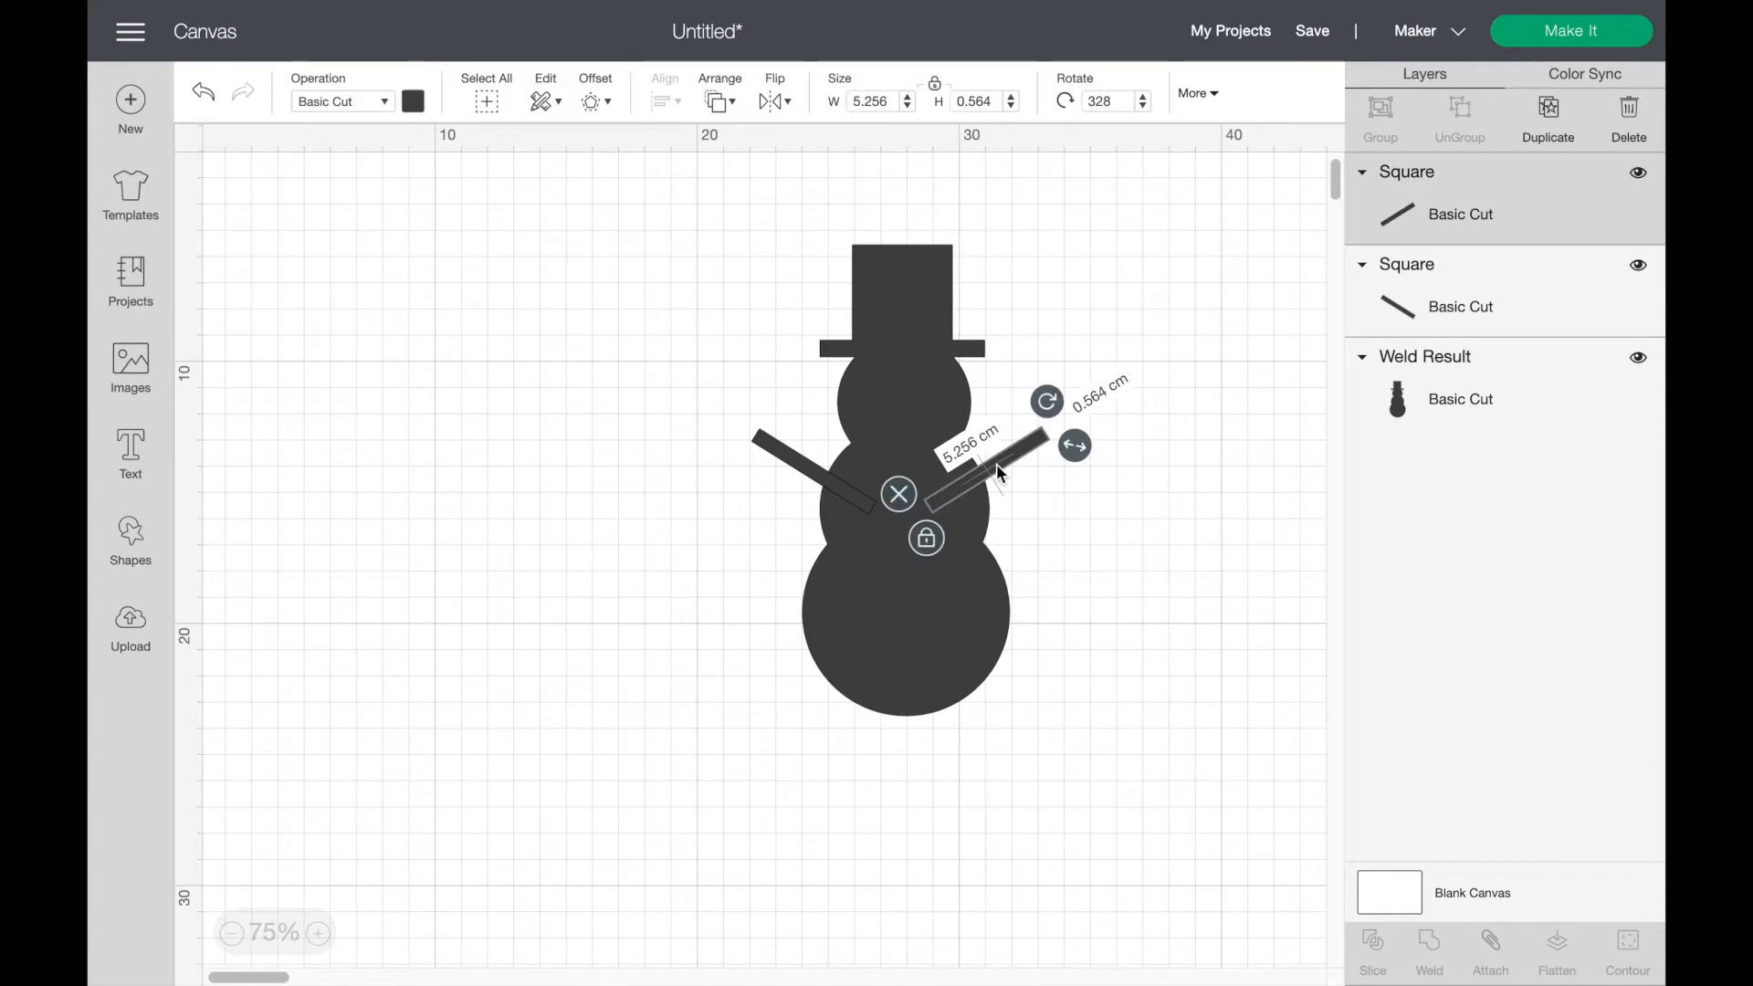
click(1163, 584)
Step: Weld both arms and the snowman into a single shape, then shift it slightly to the right
drag(828, 710, 1064, 302)
mouse_move(1507, 954)
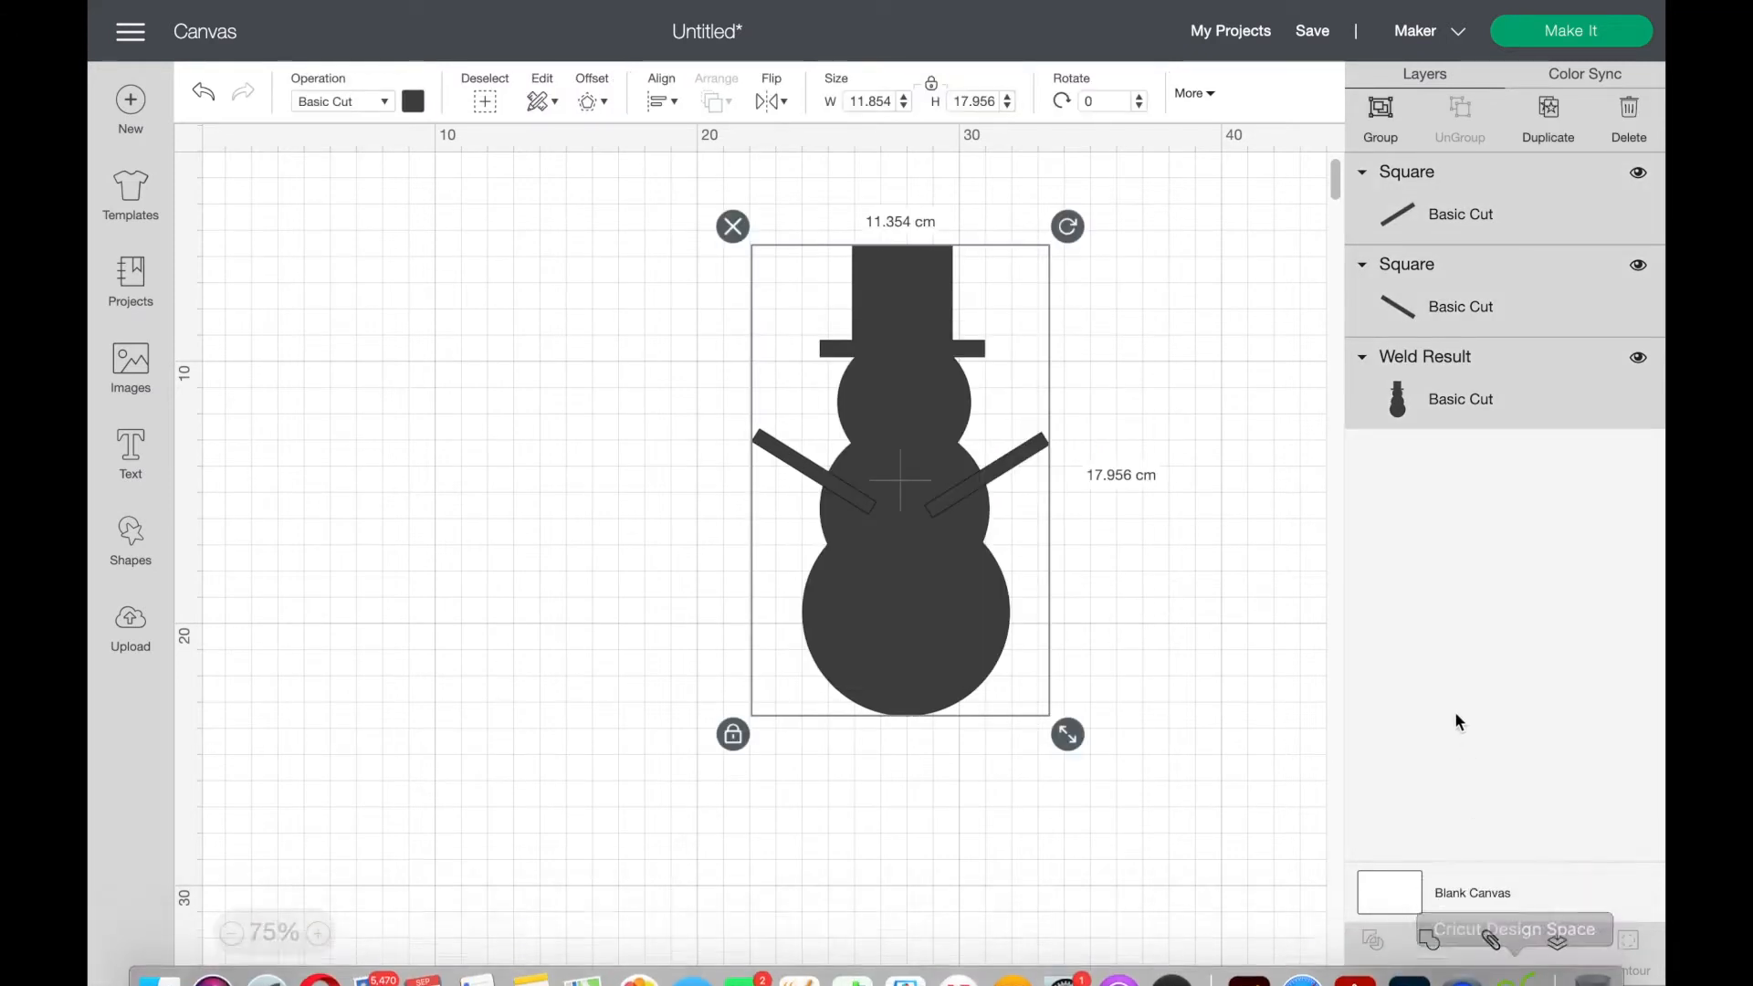
click(1430, 942)
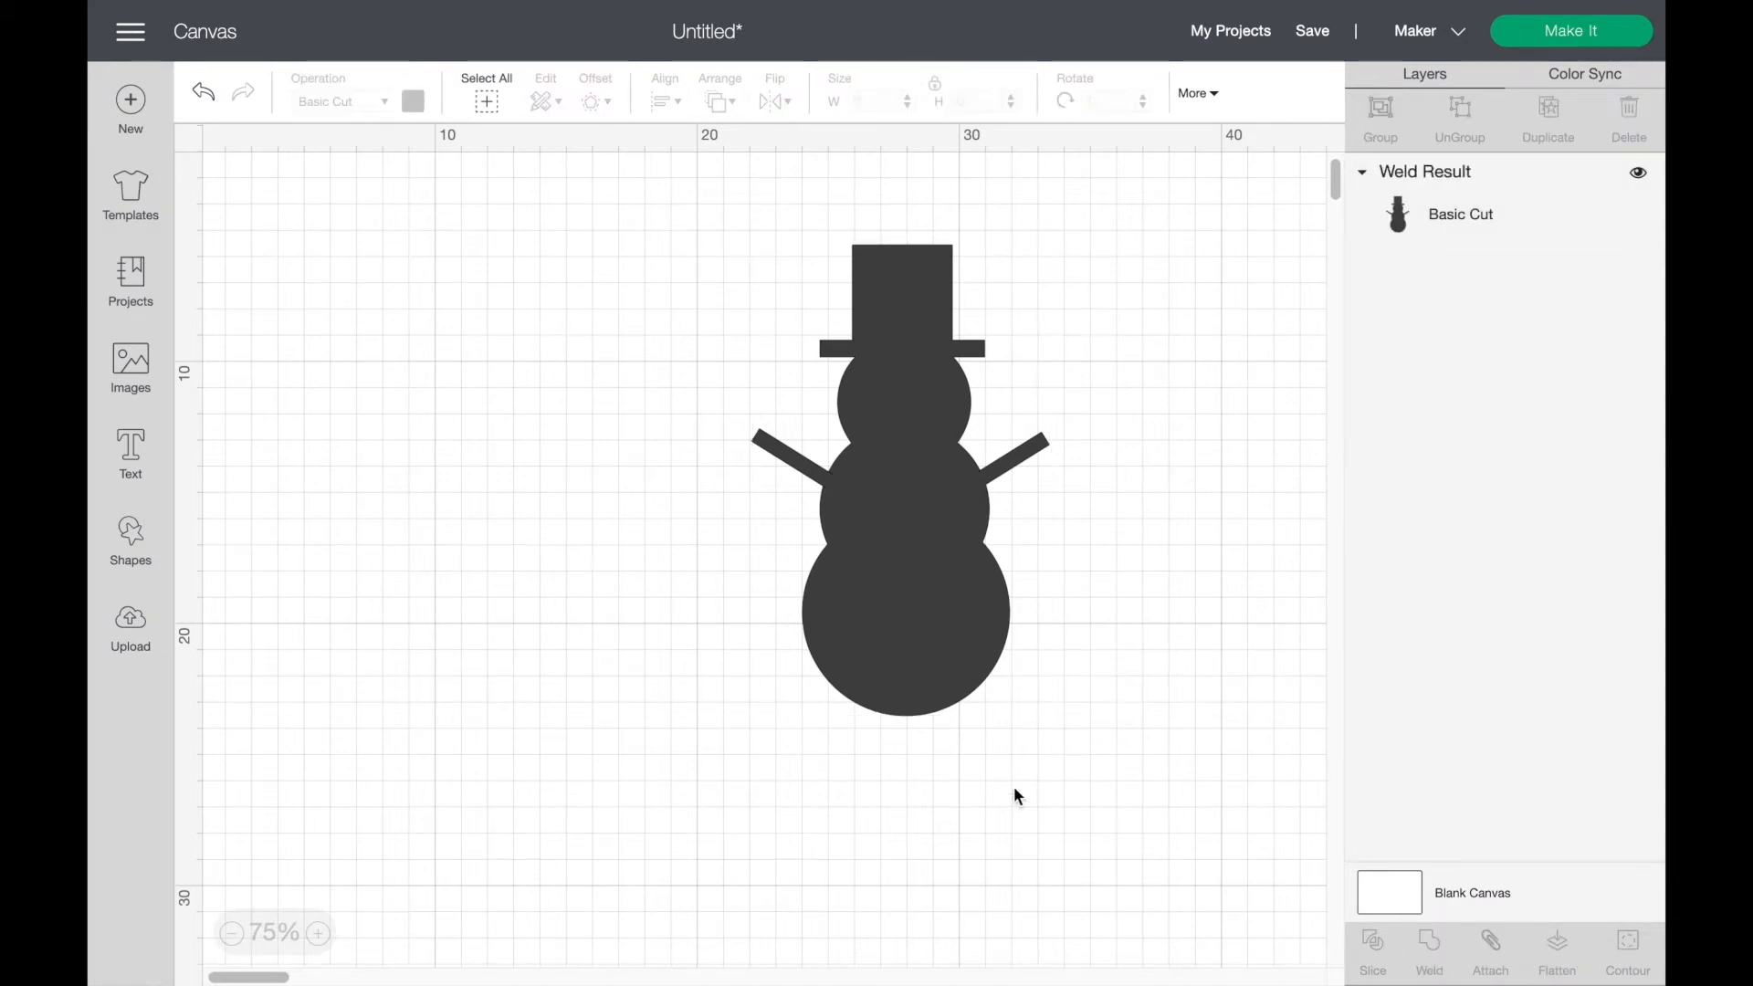
drag(917, 639, 965, 639)
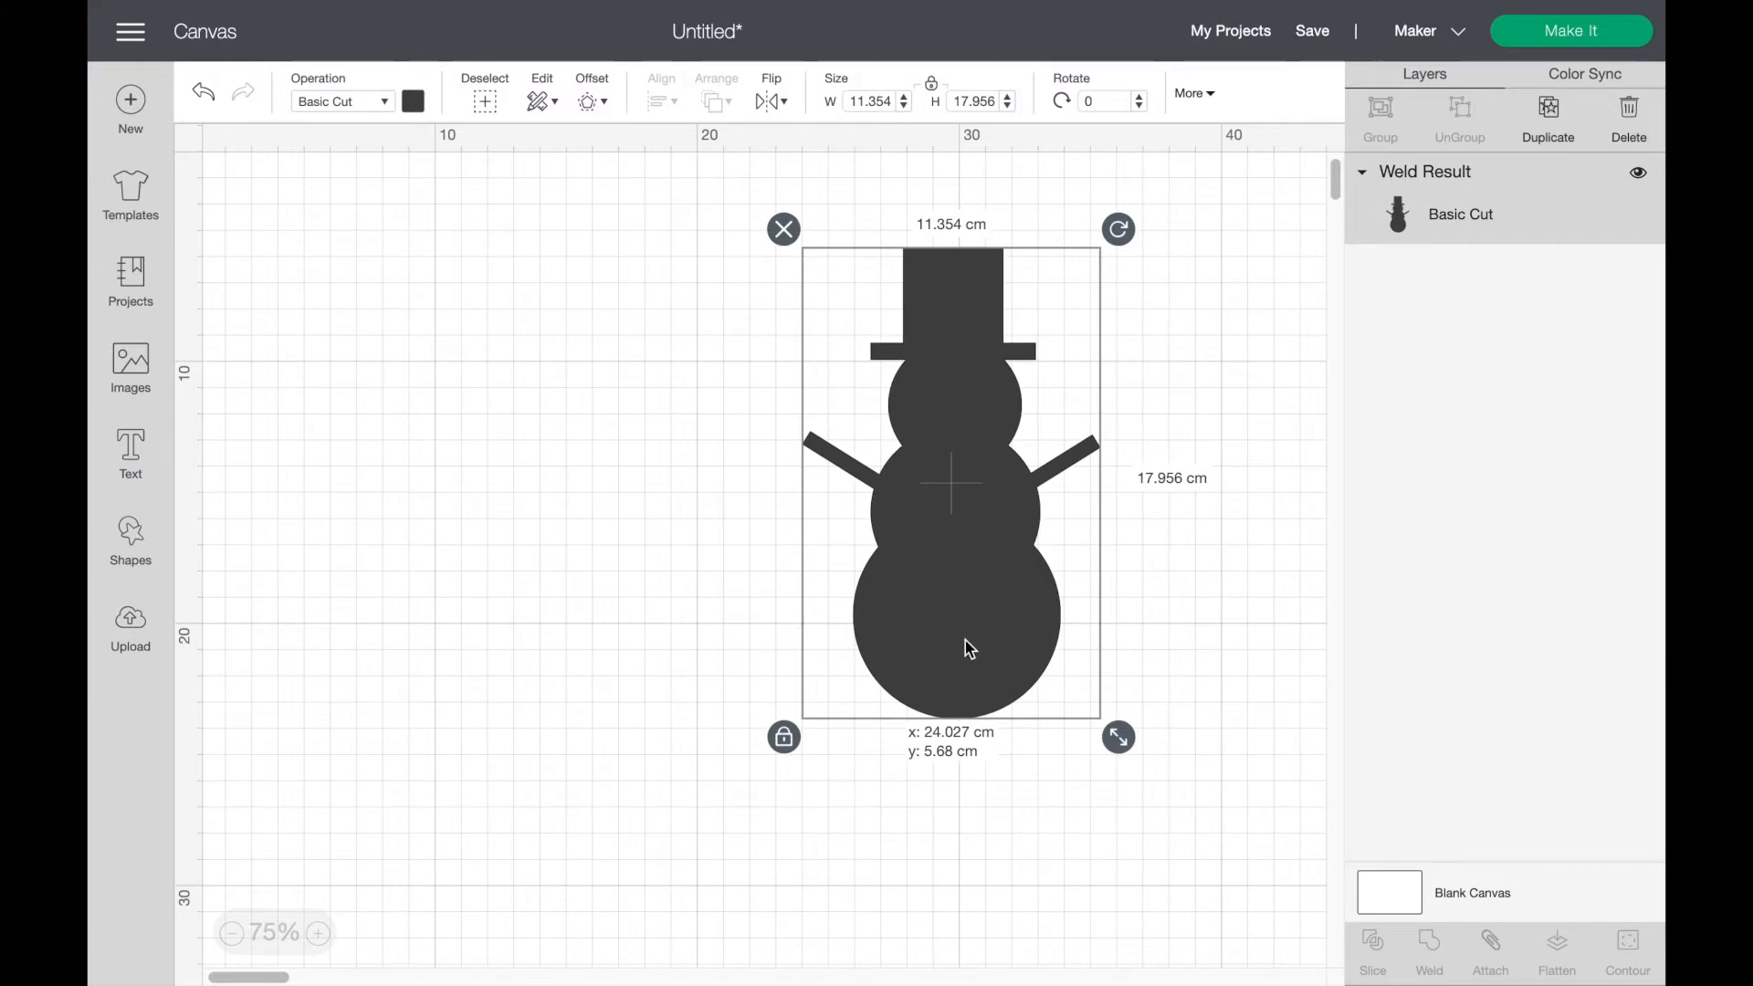
click(1178, 542)
Step: Add a circle in the empty area left of the snowman and shrink it to about 1.17 cm across
scroll(1026, 540, up, 2)
scroll(1026, 539, left, 2)
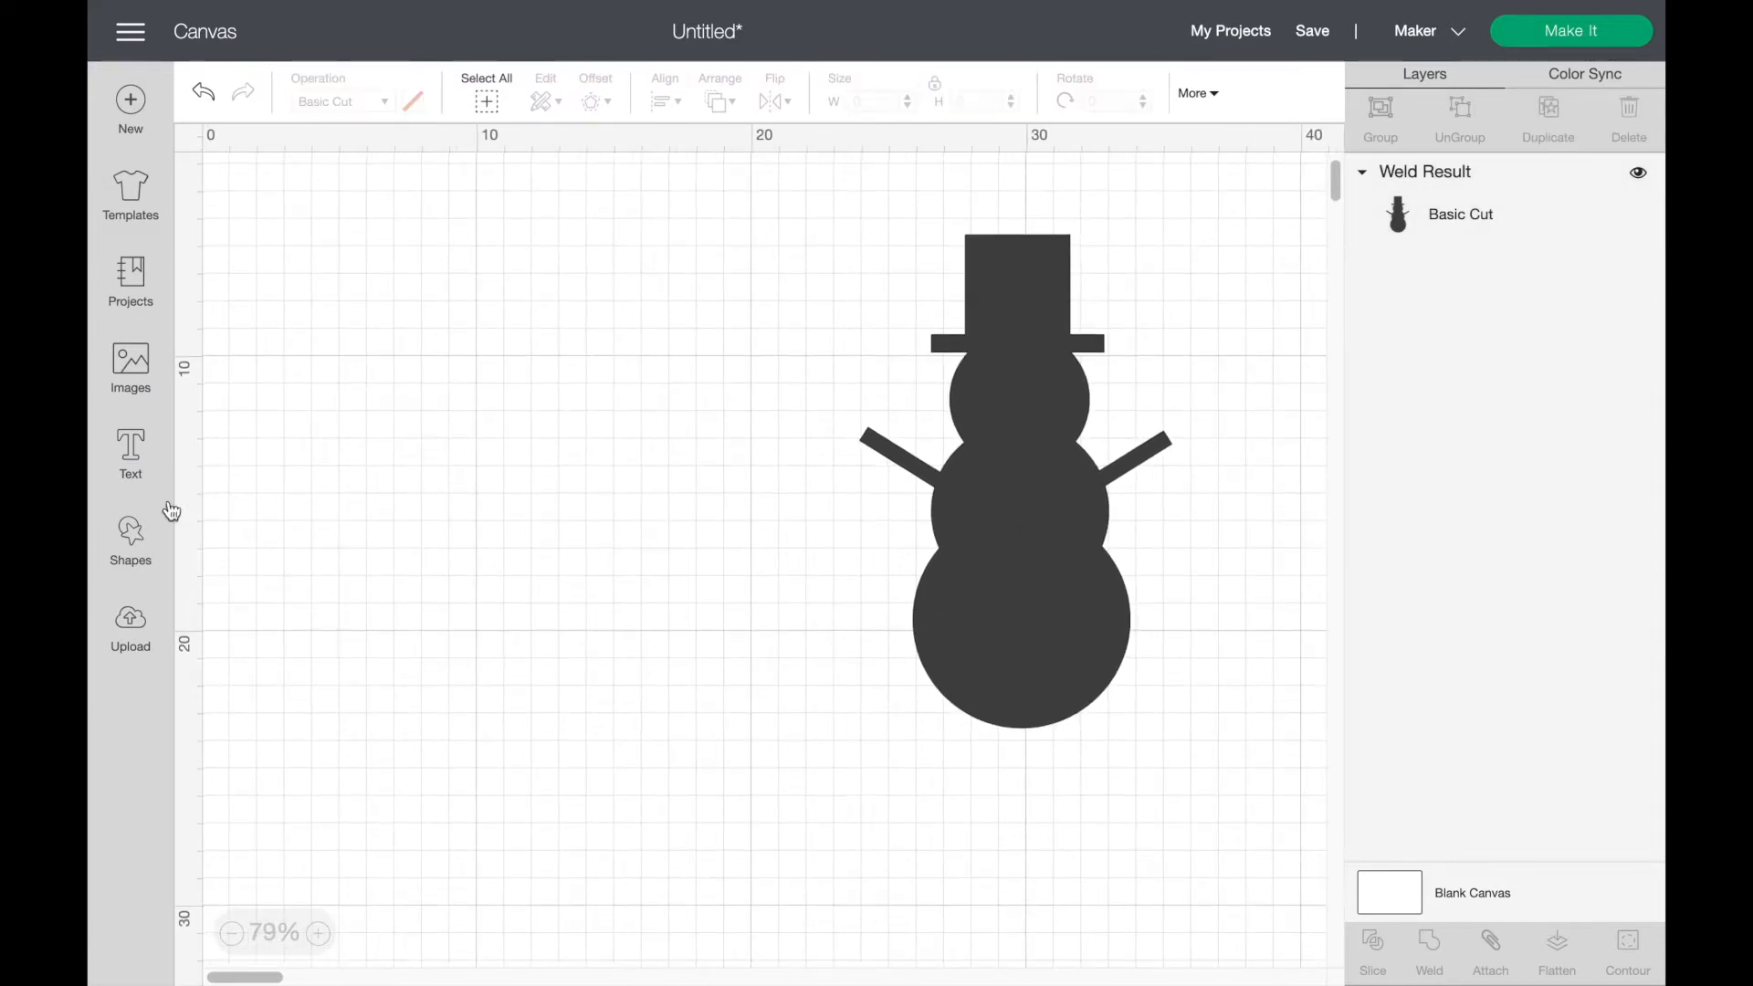
click(137, 543)
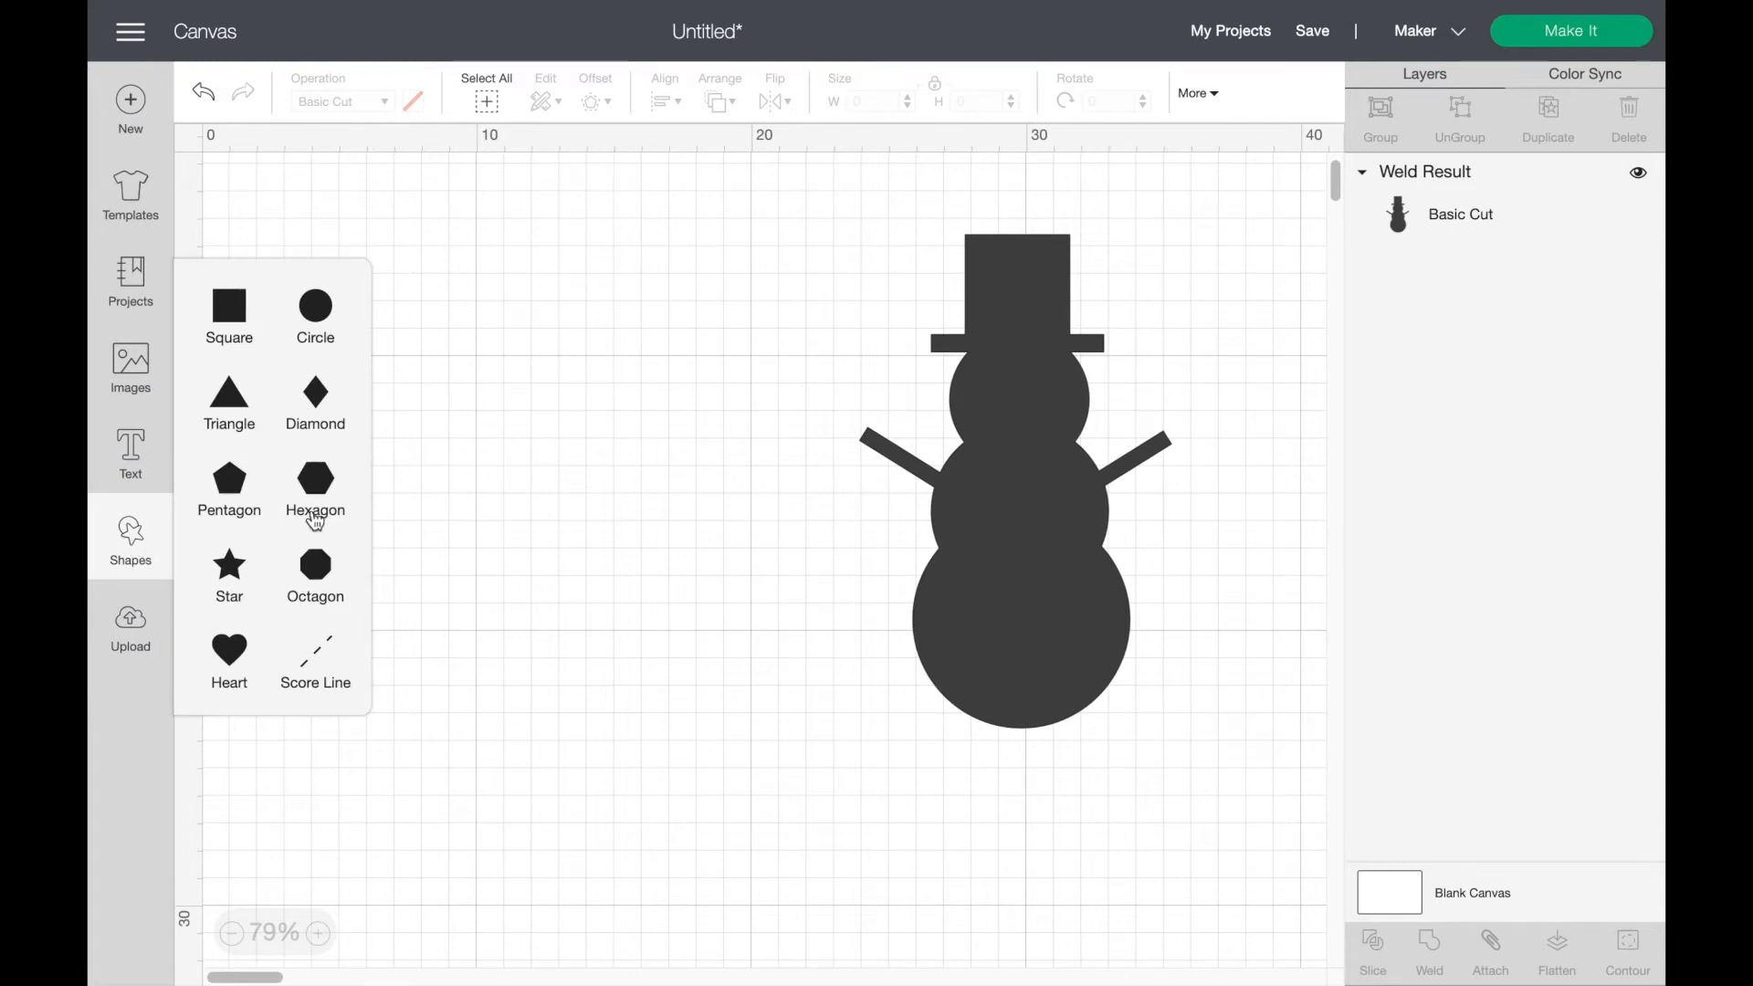
click(316, 309)
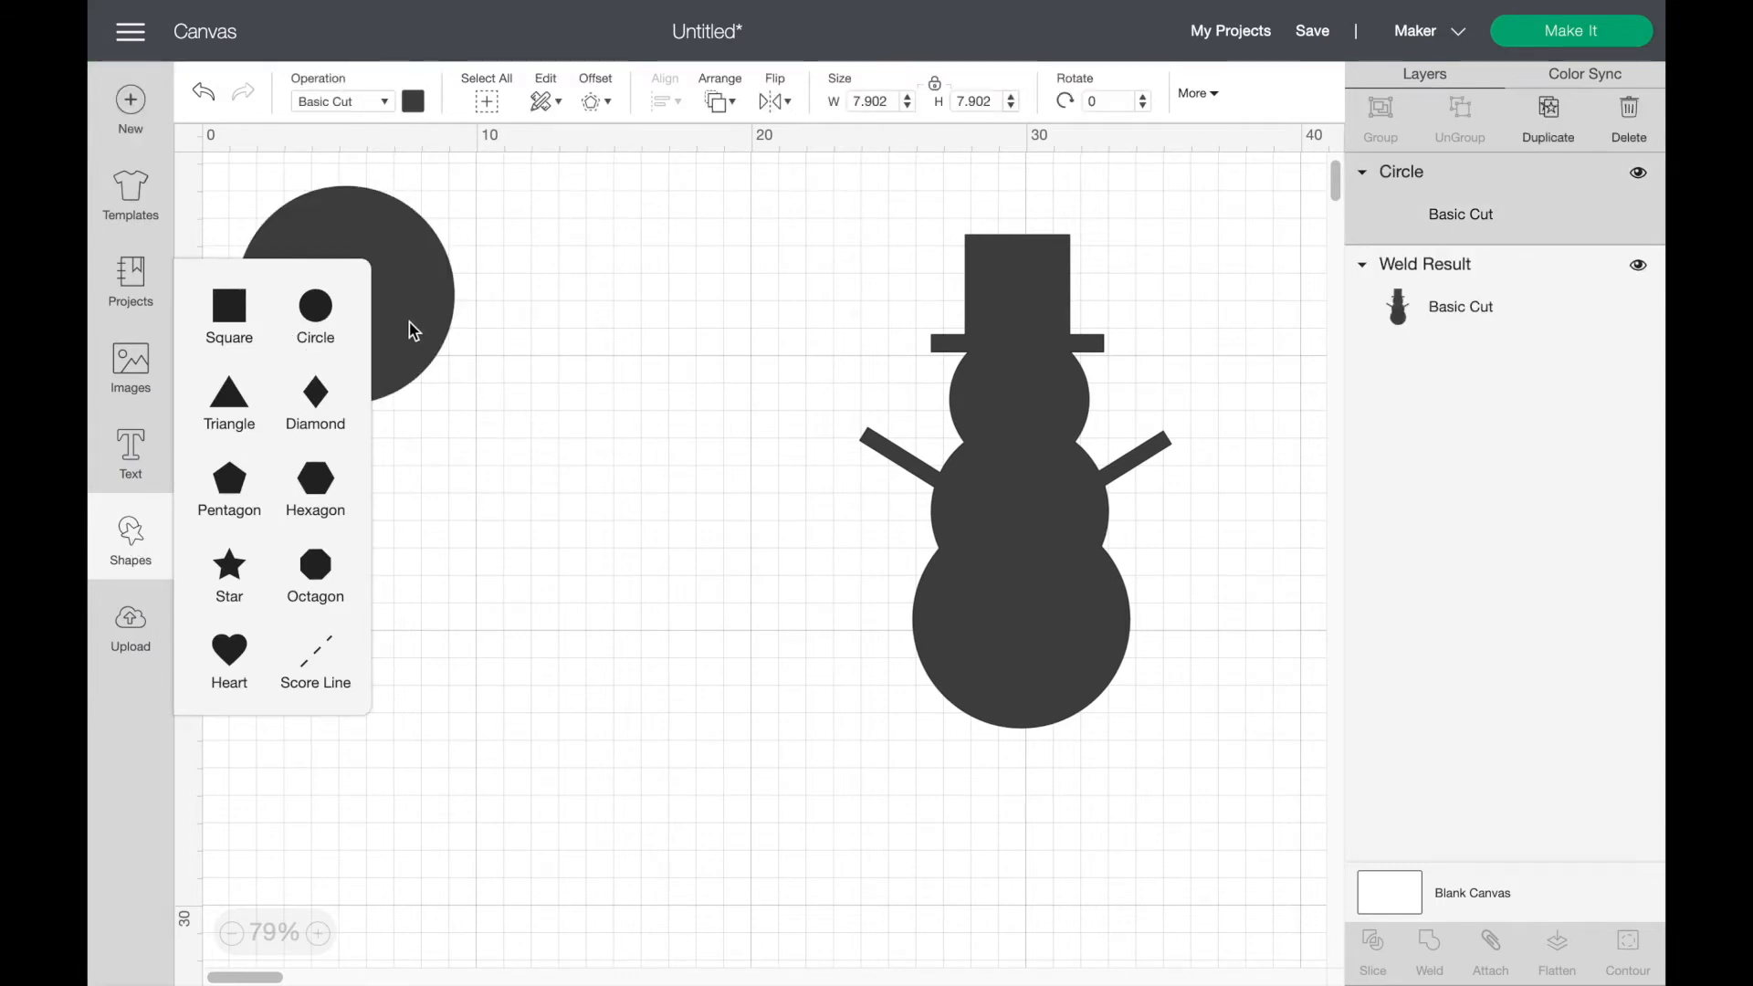
drag(561, 406, 644, 465)
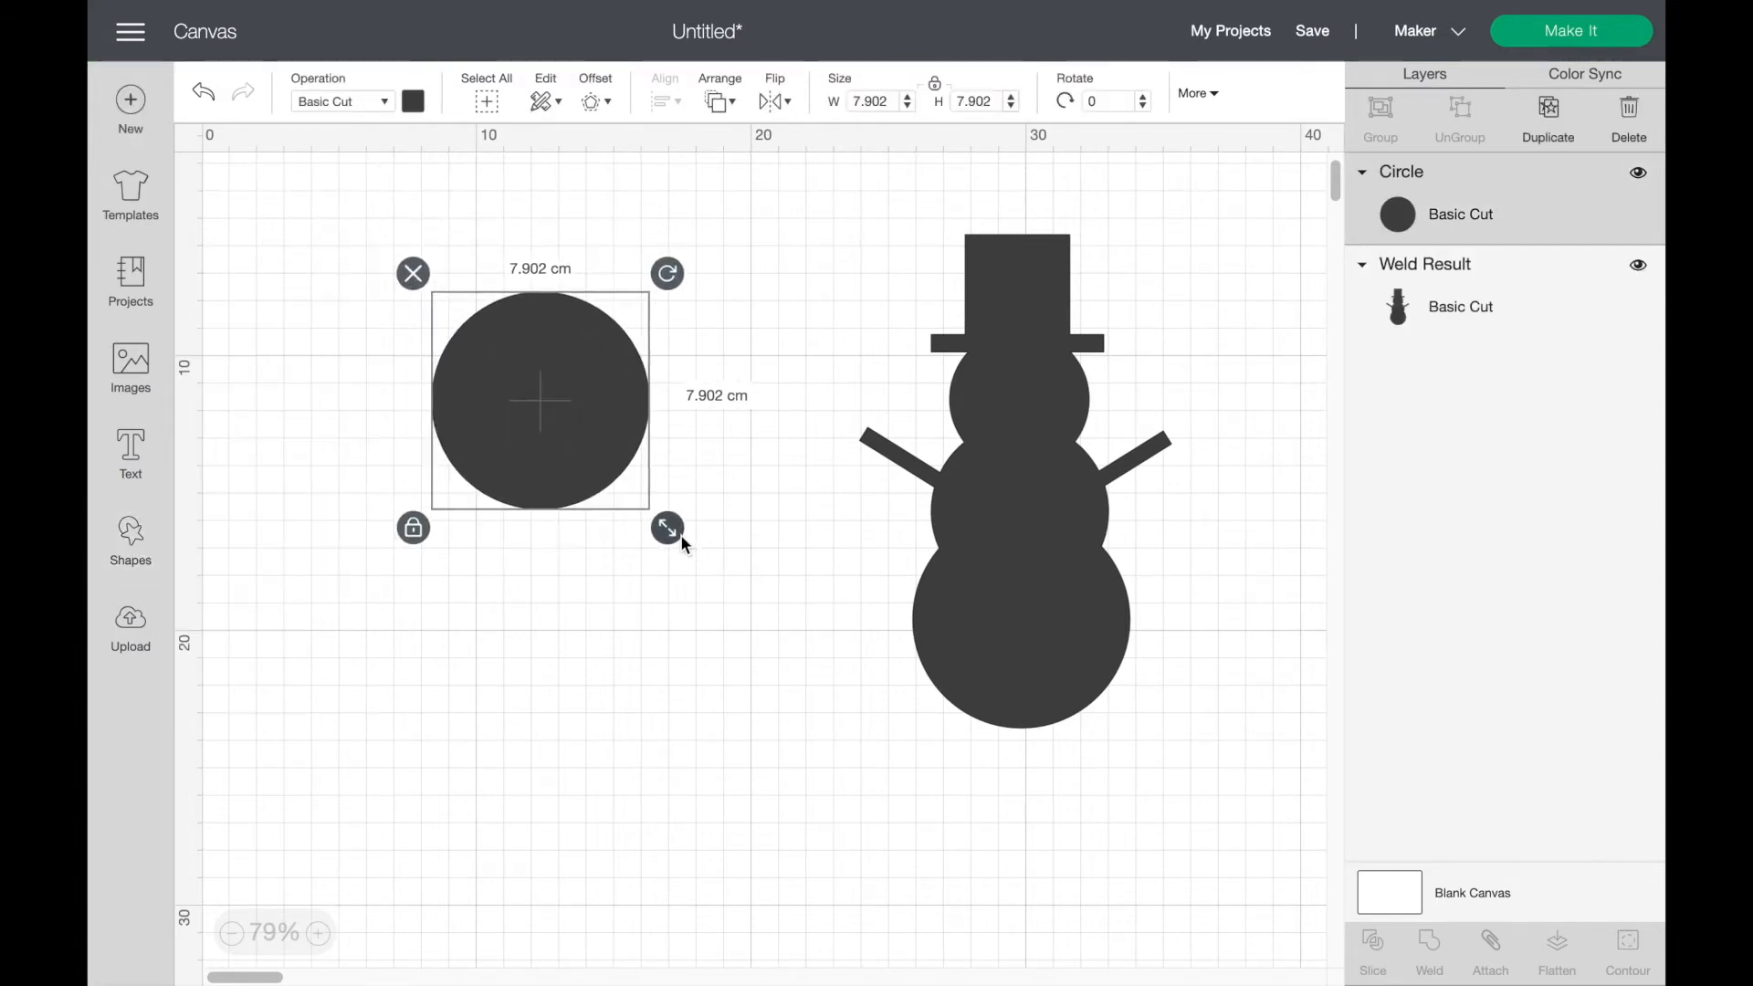
drag(669, 533, 469, 347)
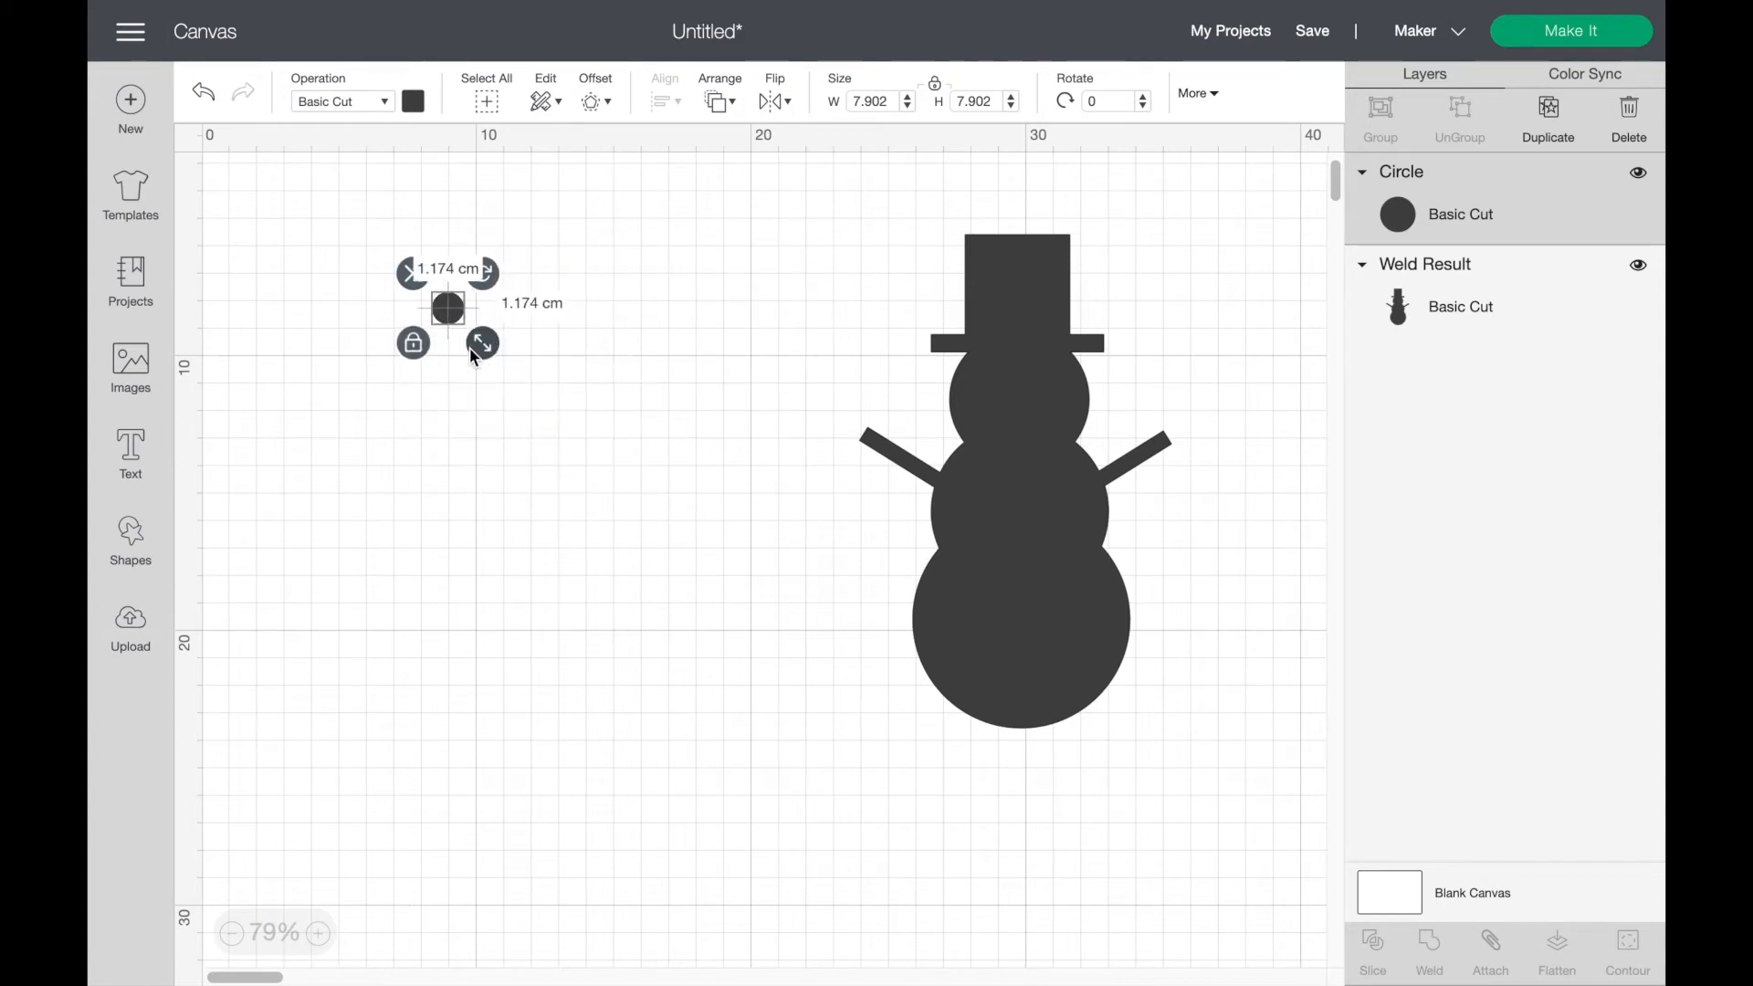
Step: Color the small circle light blue, reduce it to about 0.905 cm and move it closer to the snowman
click(416, 103)
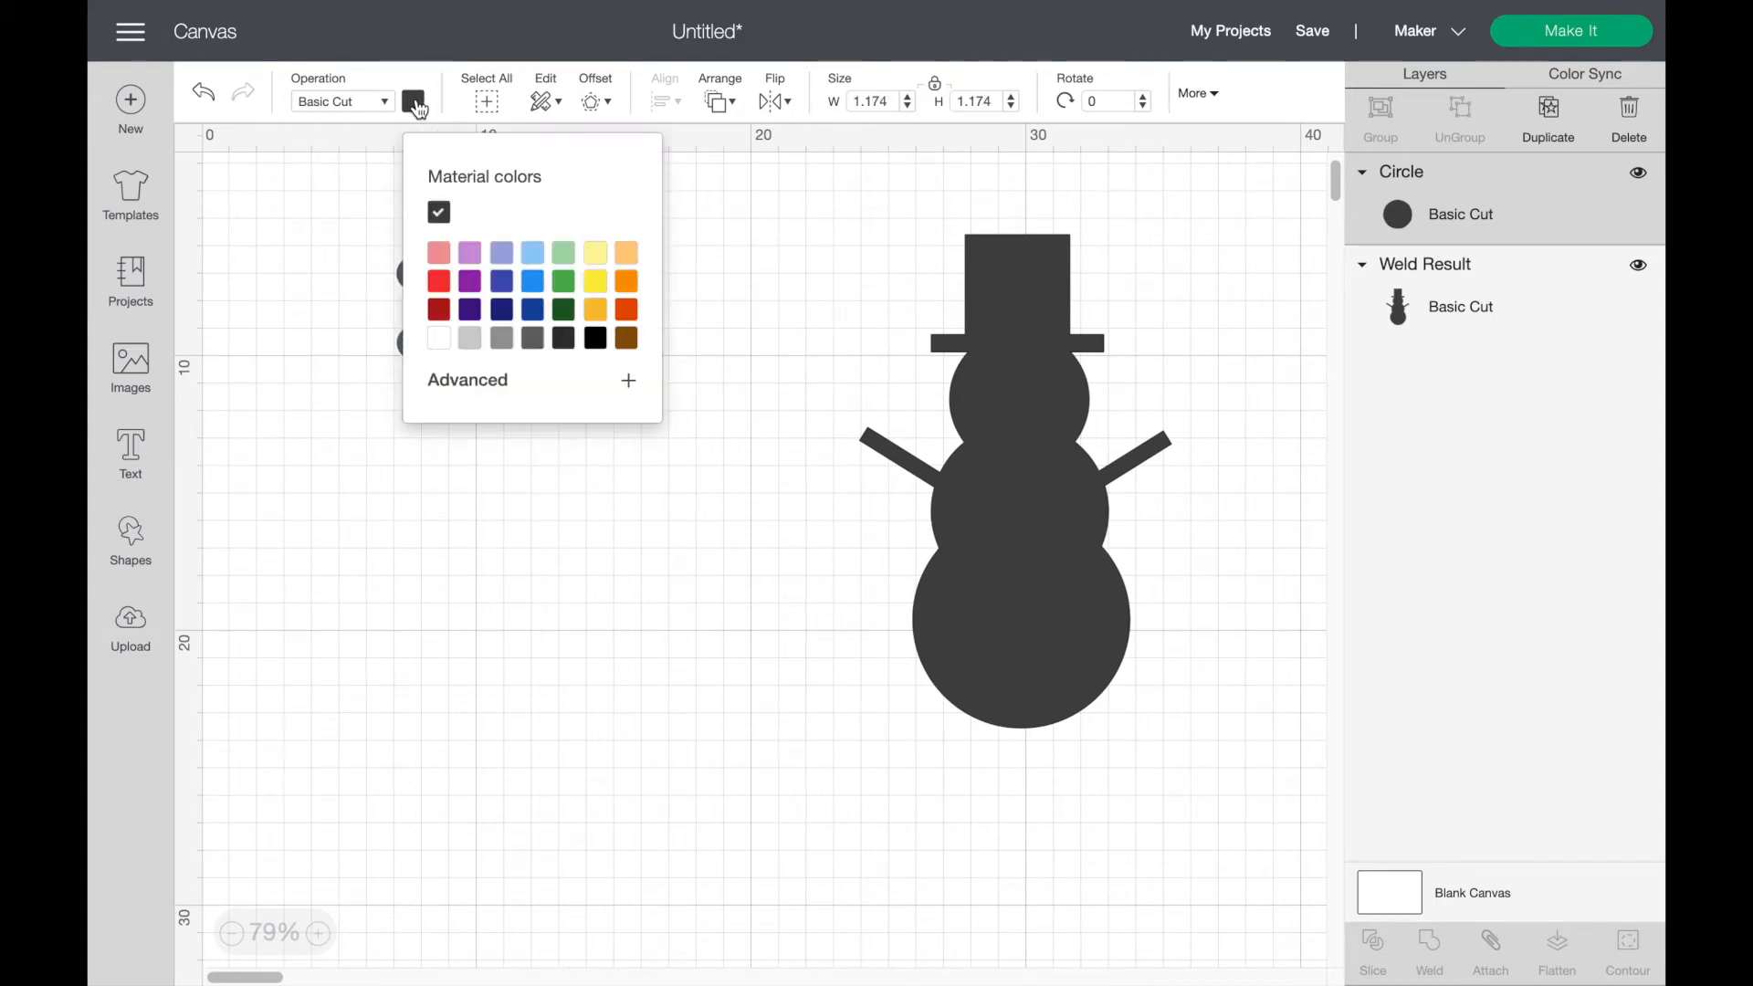
click(535, 259)
click(654, 511)
drag(452, 314, 668, 384)
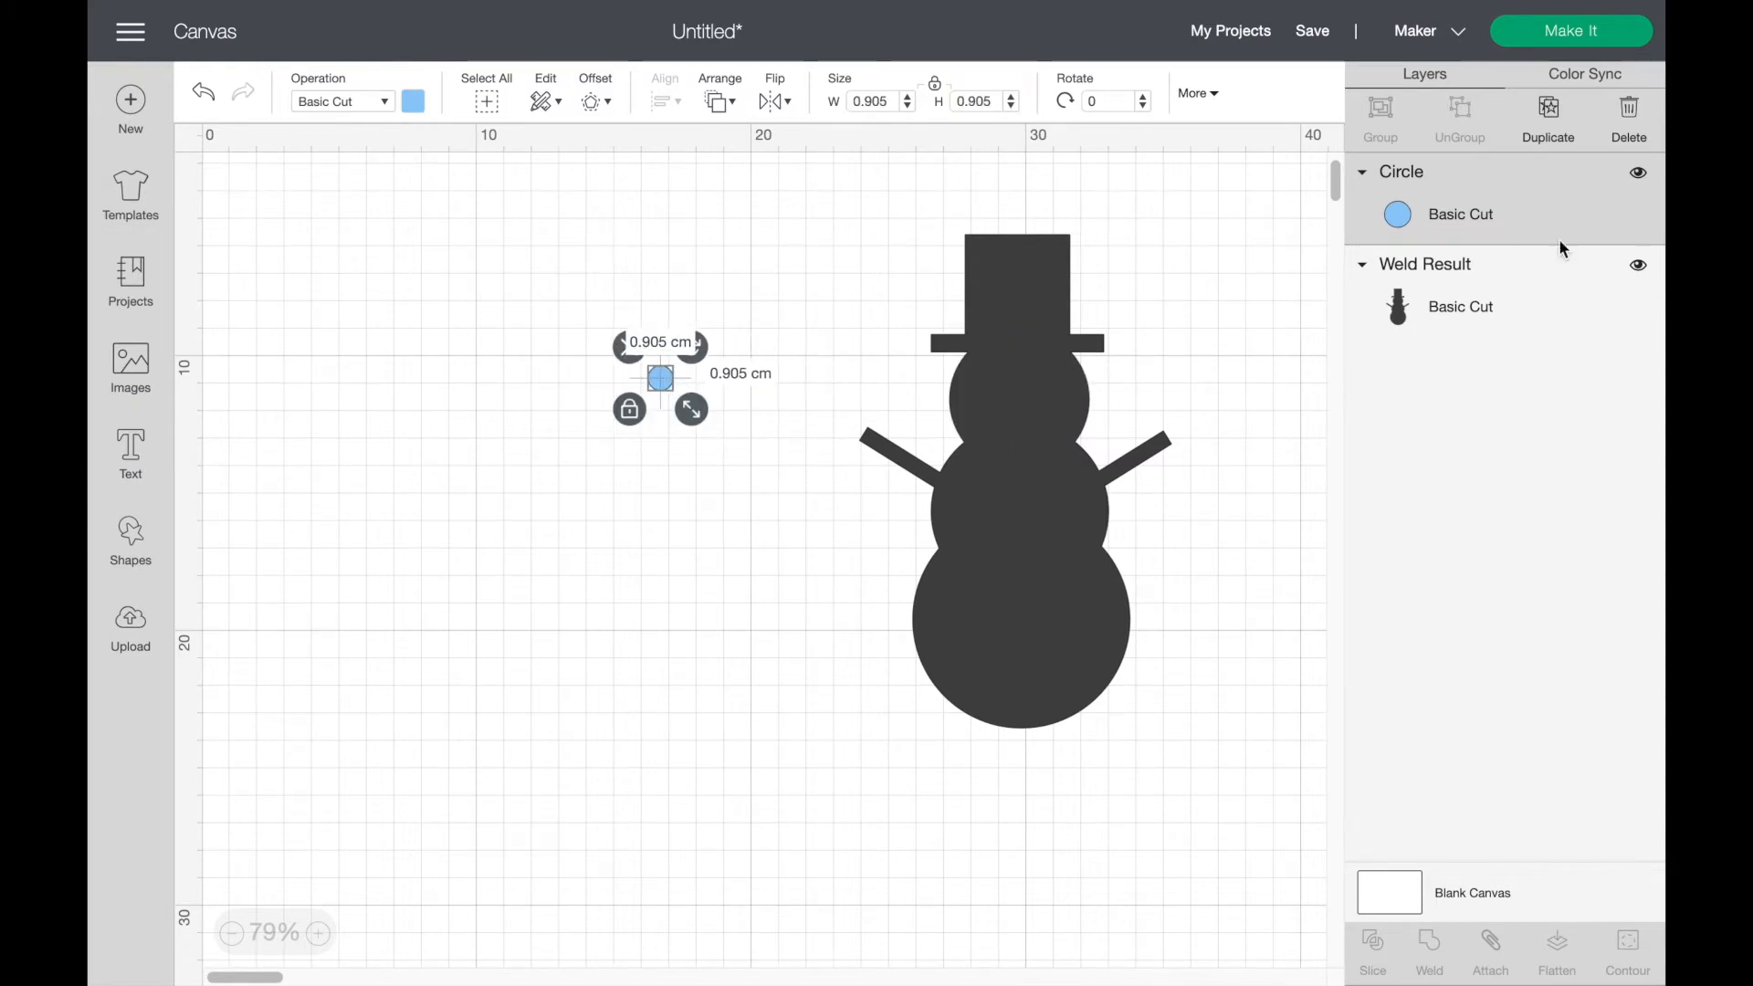
Step: Duplicate the blue circle, place the copy to its right as a second eye, and center the pair vertically
click(1556, 117)
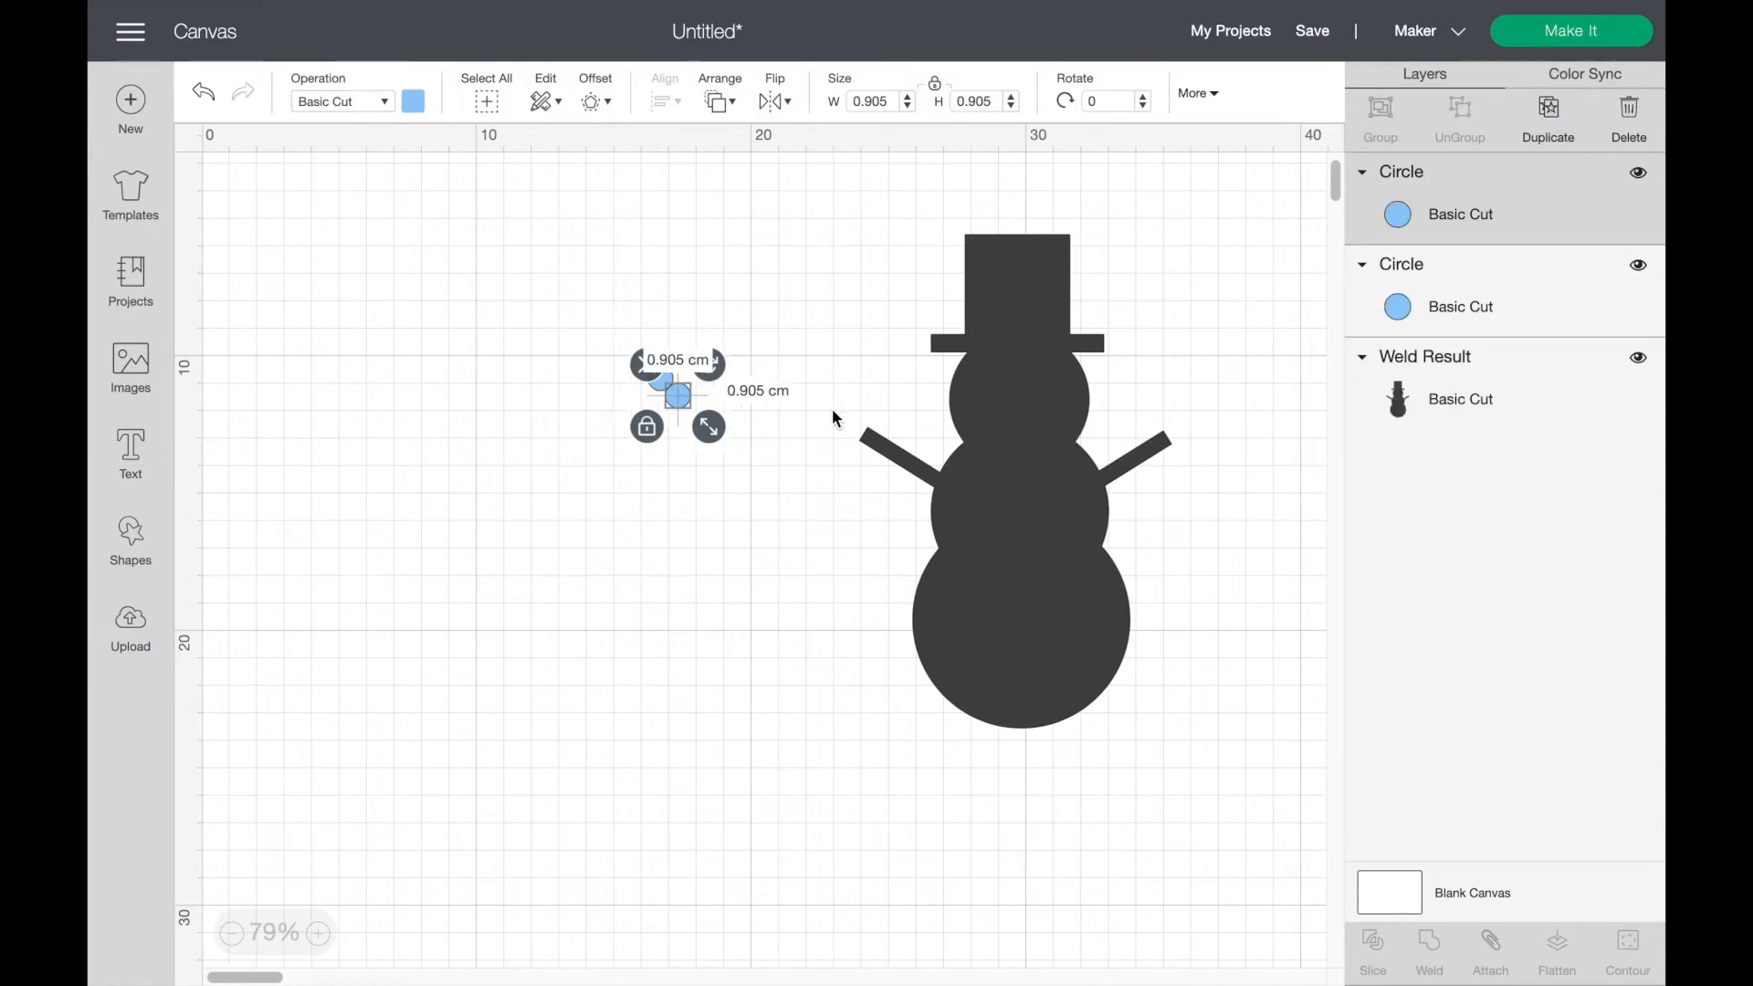
drag(681, 401, 723, 389)
drag(588, 507, 761, 314)
click(676, 96)
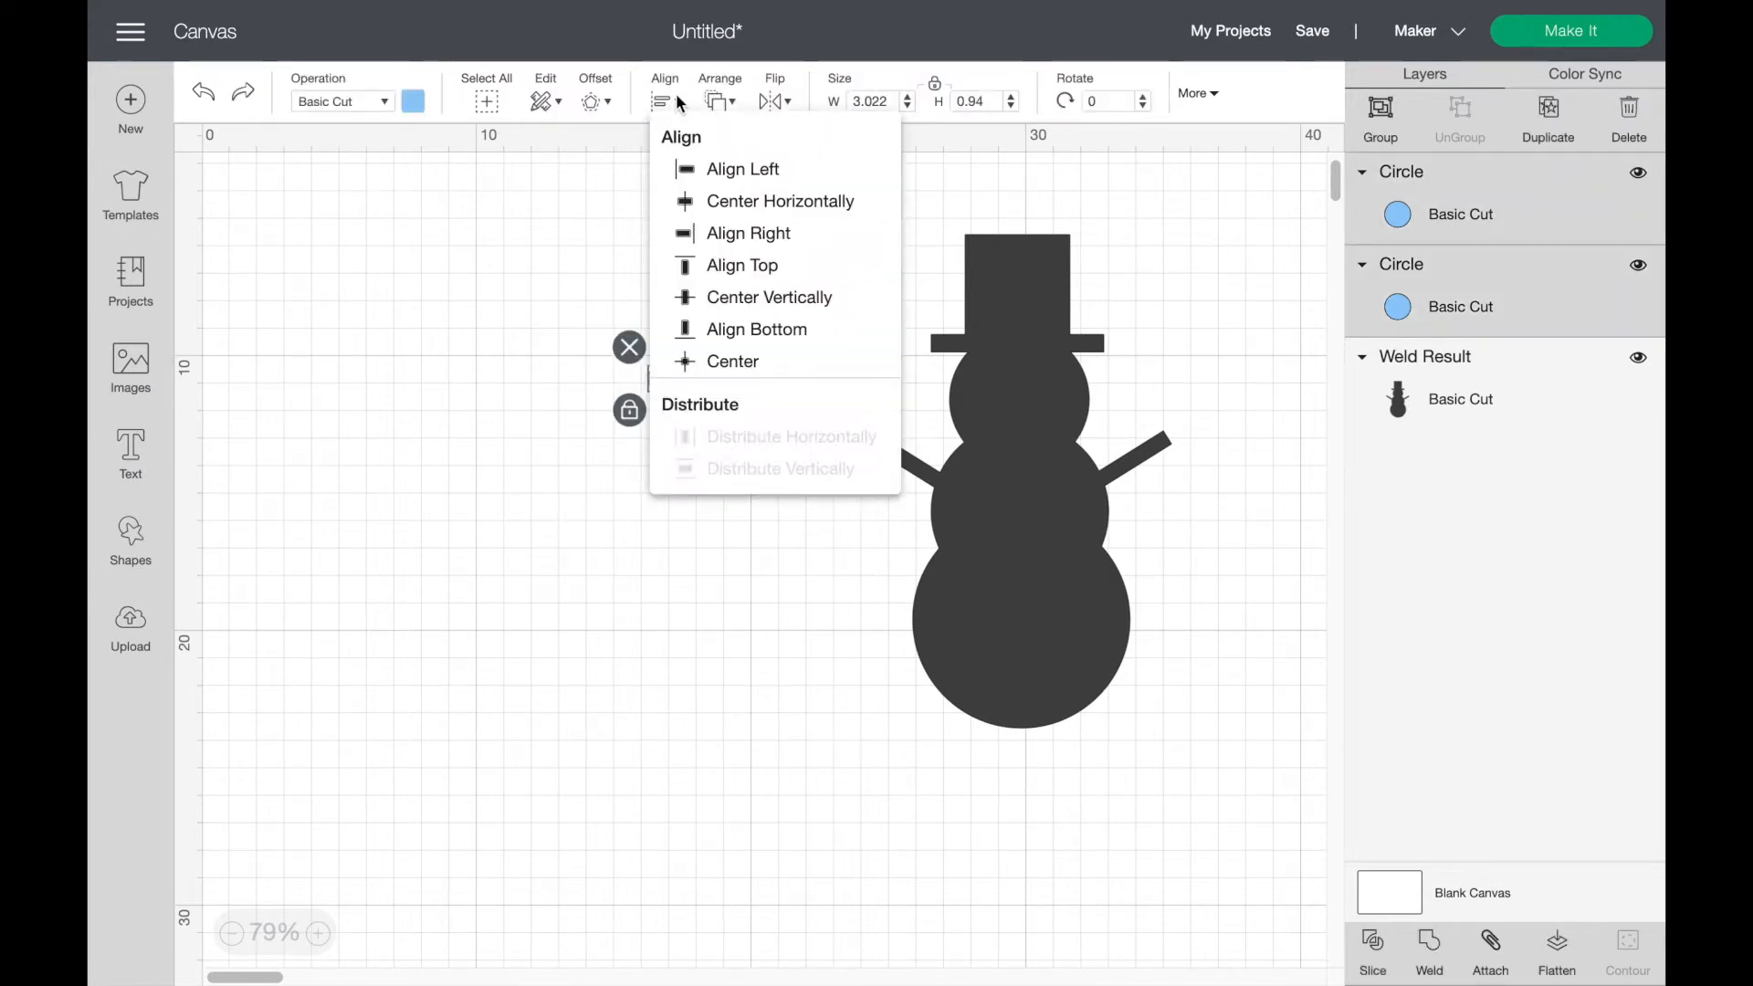
click(803, 304)
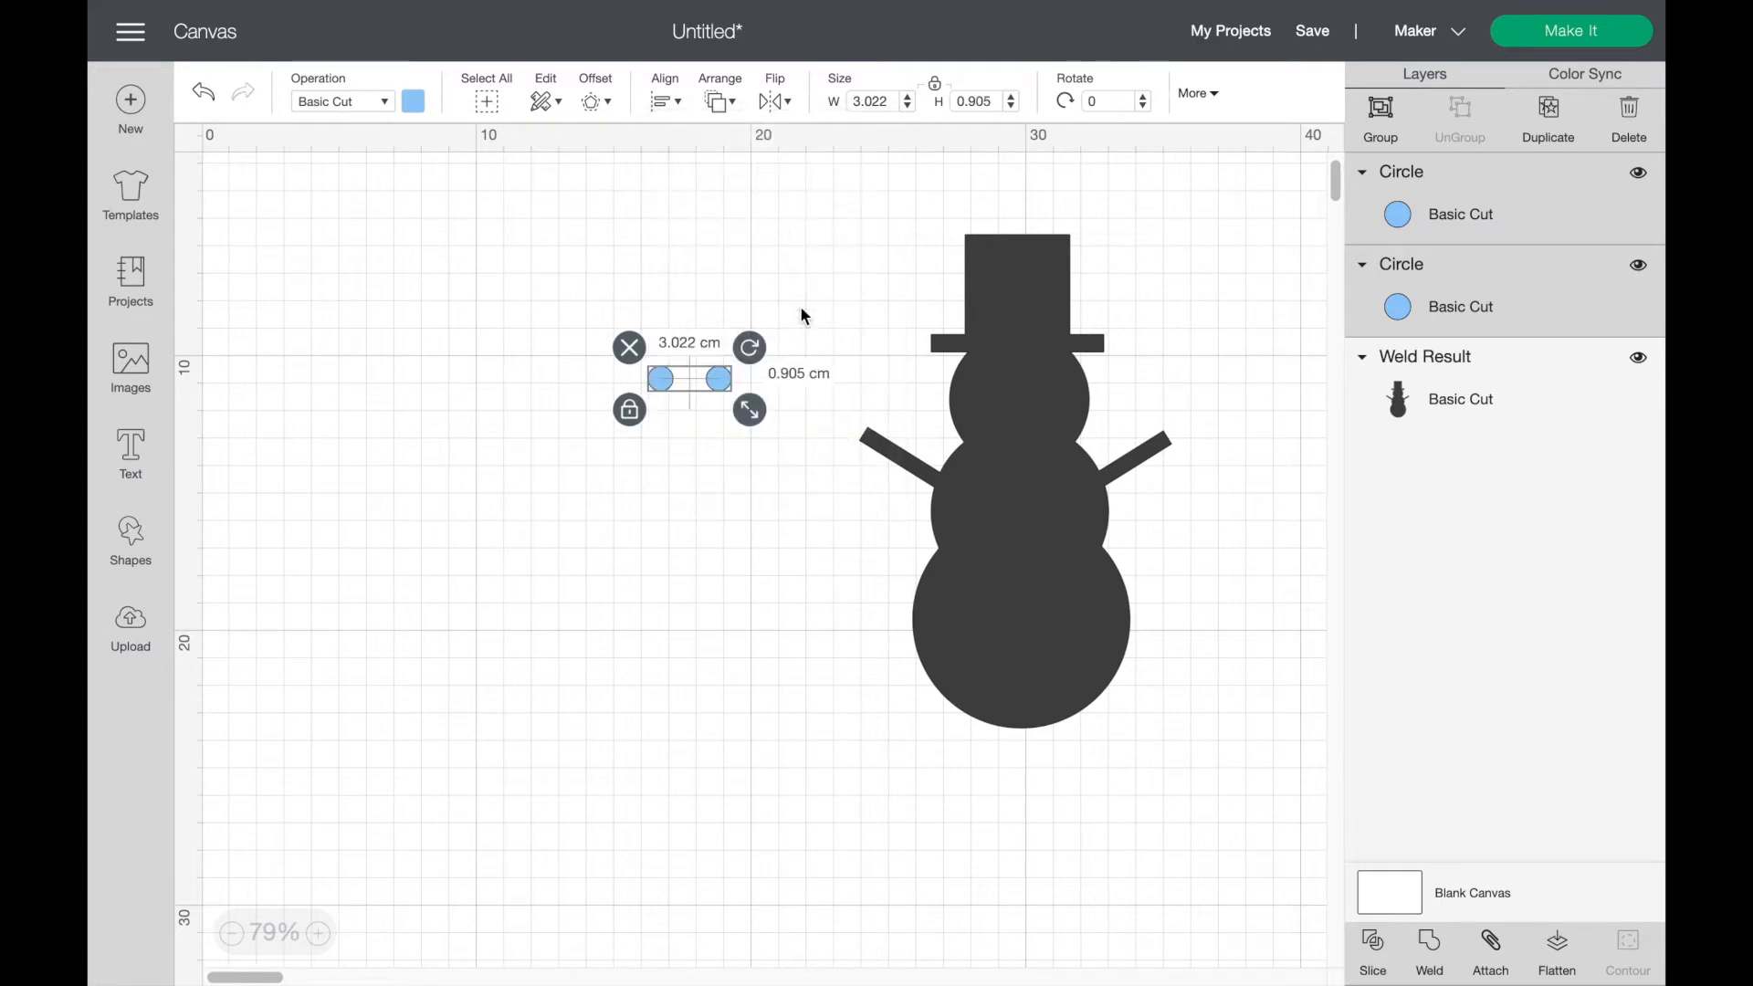
click(778, 452)
click(716, 388)
drag(800, 391, 716, 362)
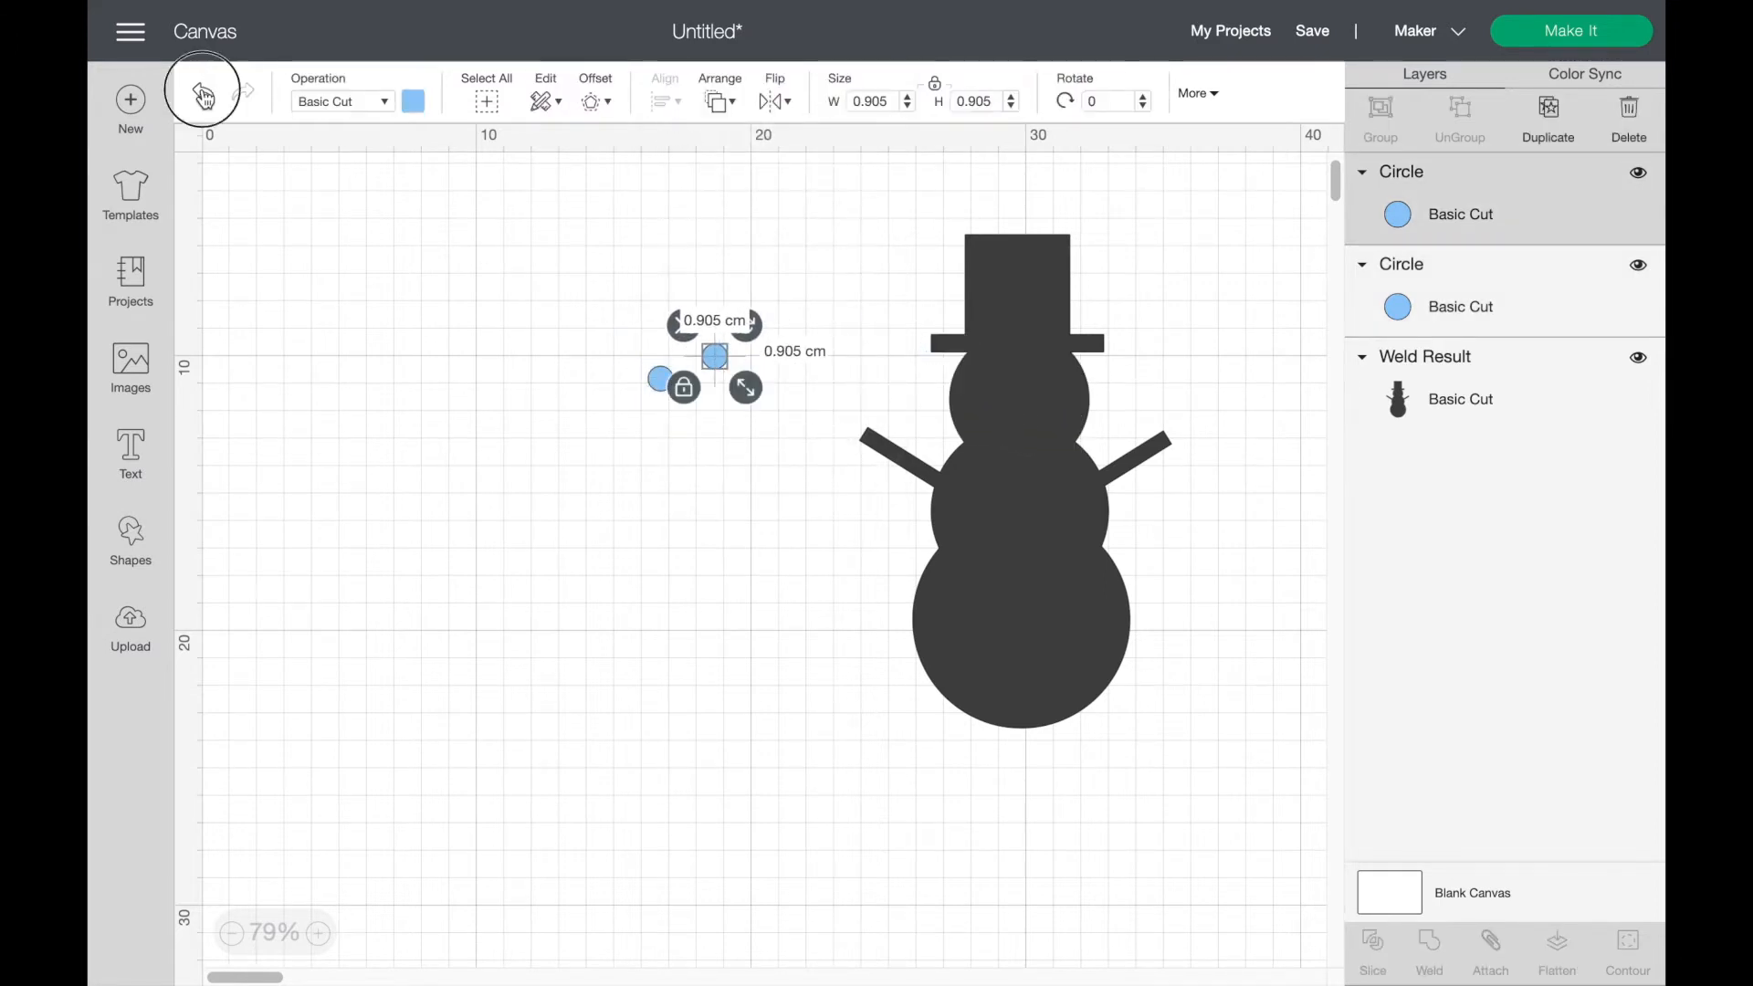
click(204, 95)
Step: Move both eye circles together up and further left, away from the snowman
drag(607, 425, 809, 262)
drag(722, 378, 600, 301)
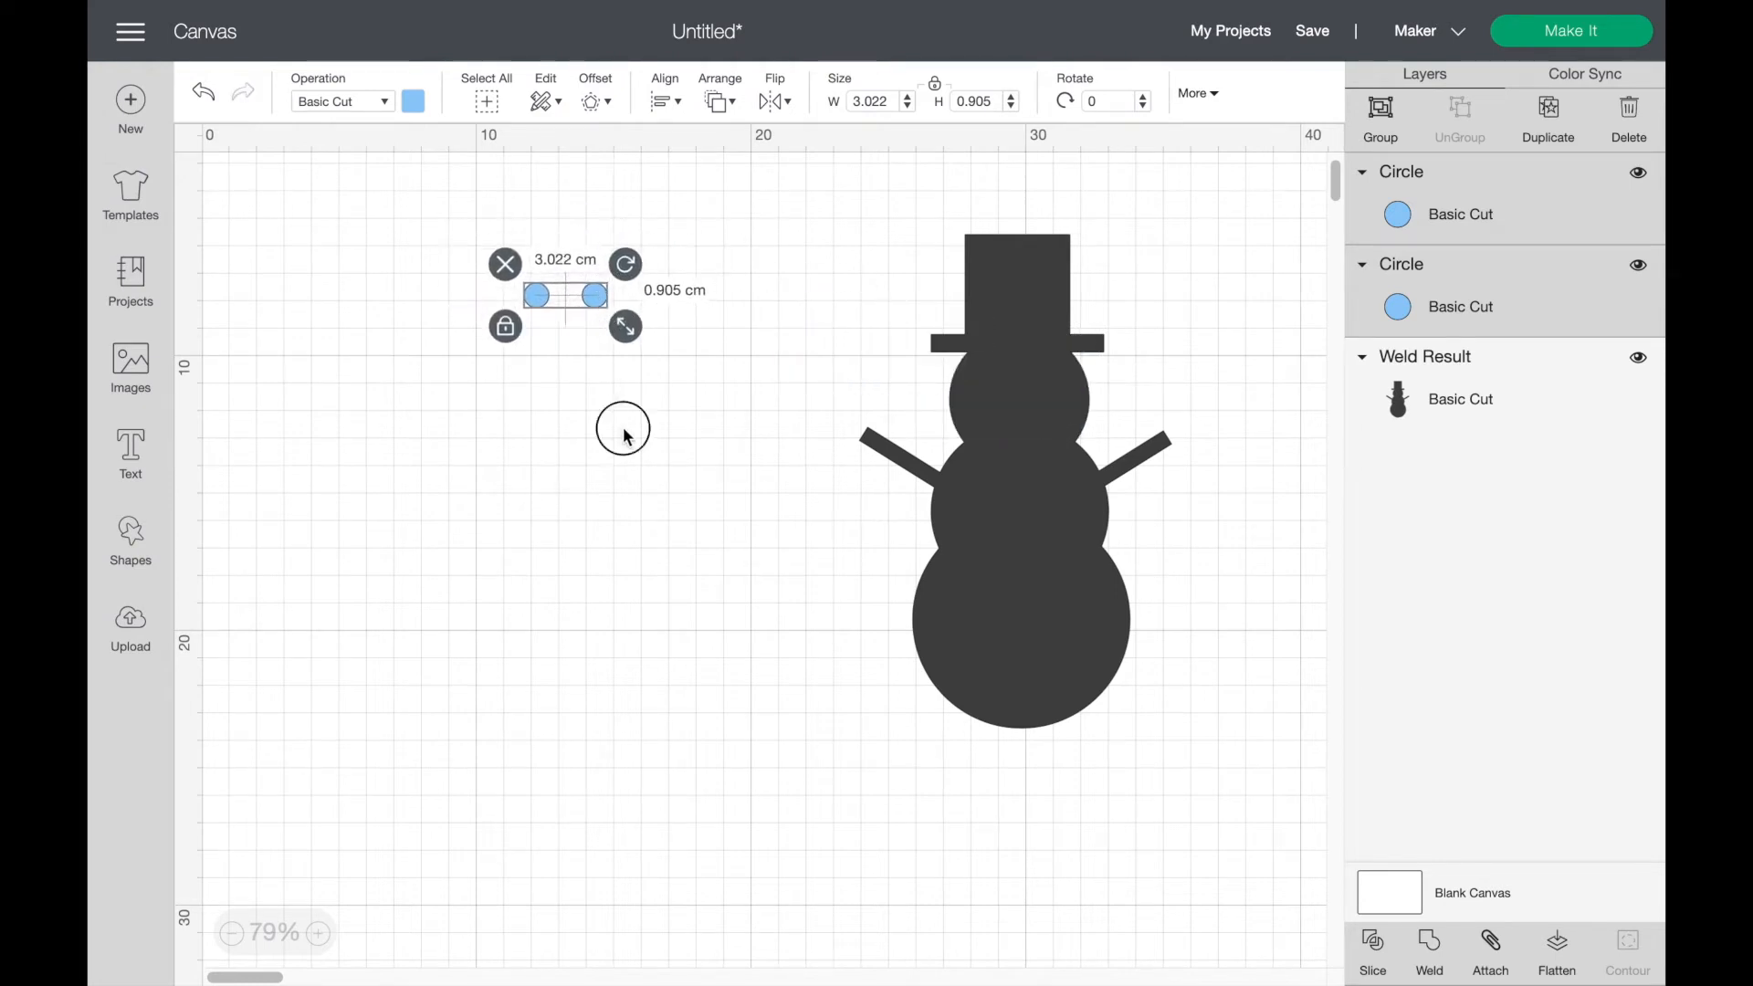
click(624, 431)
Step: Duplicate the right eye, shrink the copy to about 0.591 cm and center it below the two eyes as a mouth dot
click(599, 297)
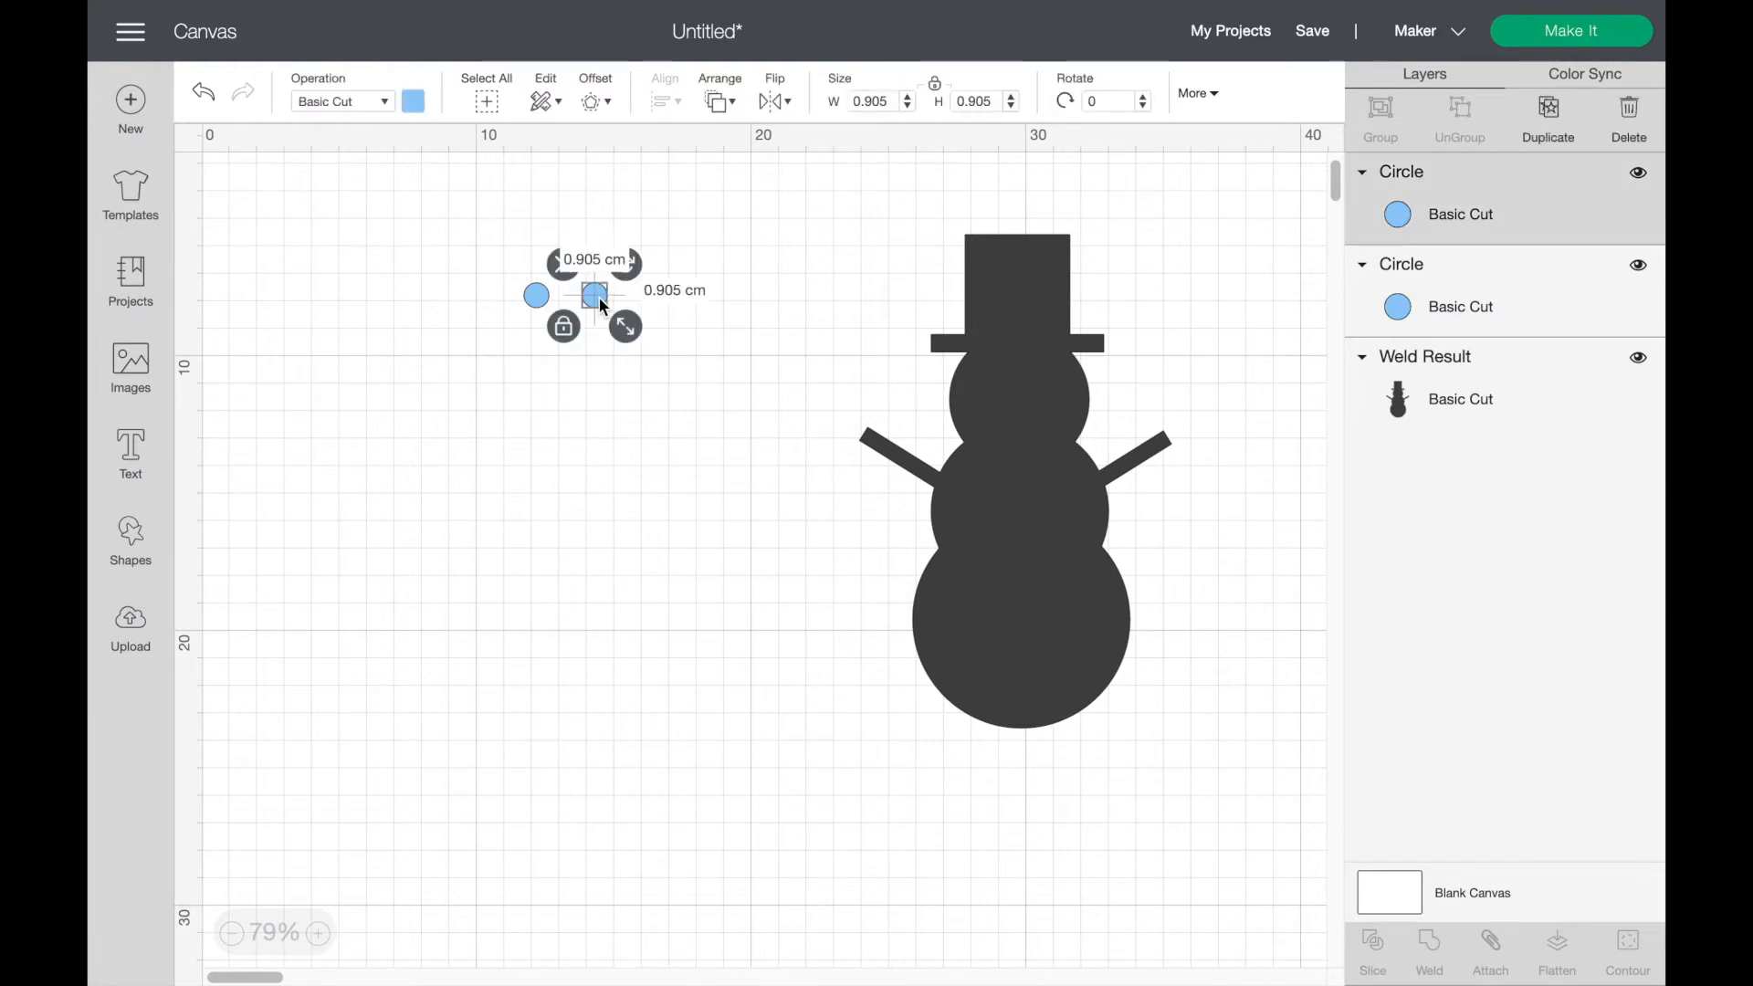
click(1550, 119)
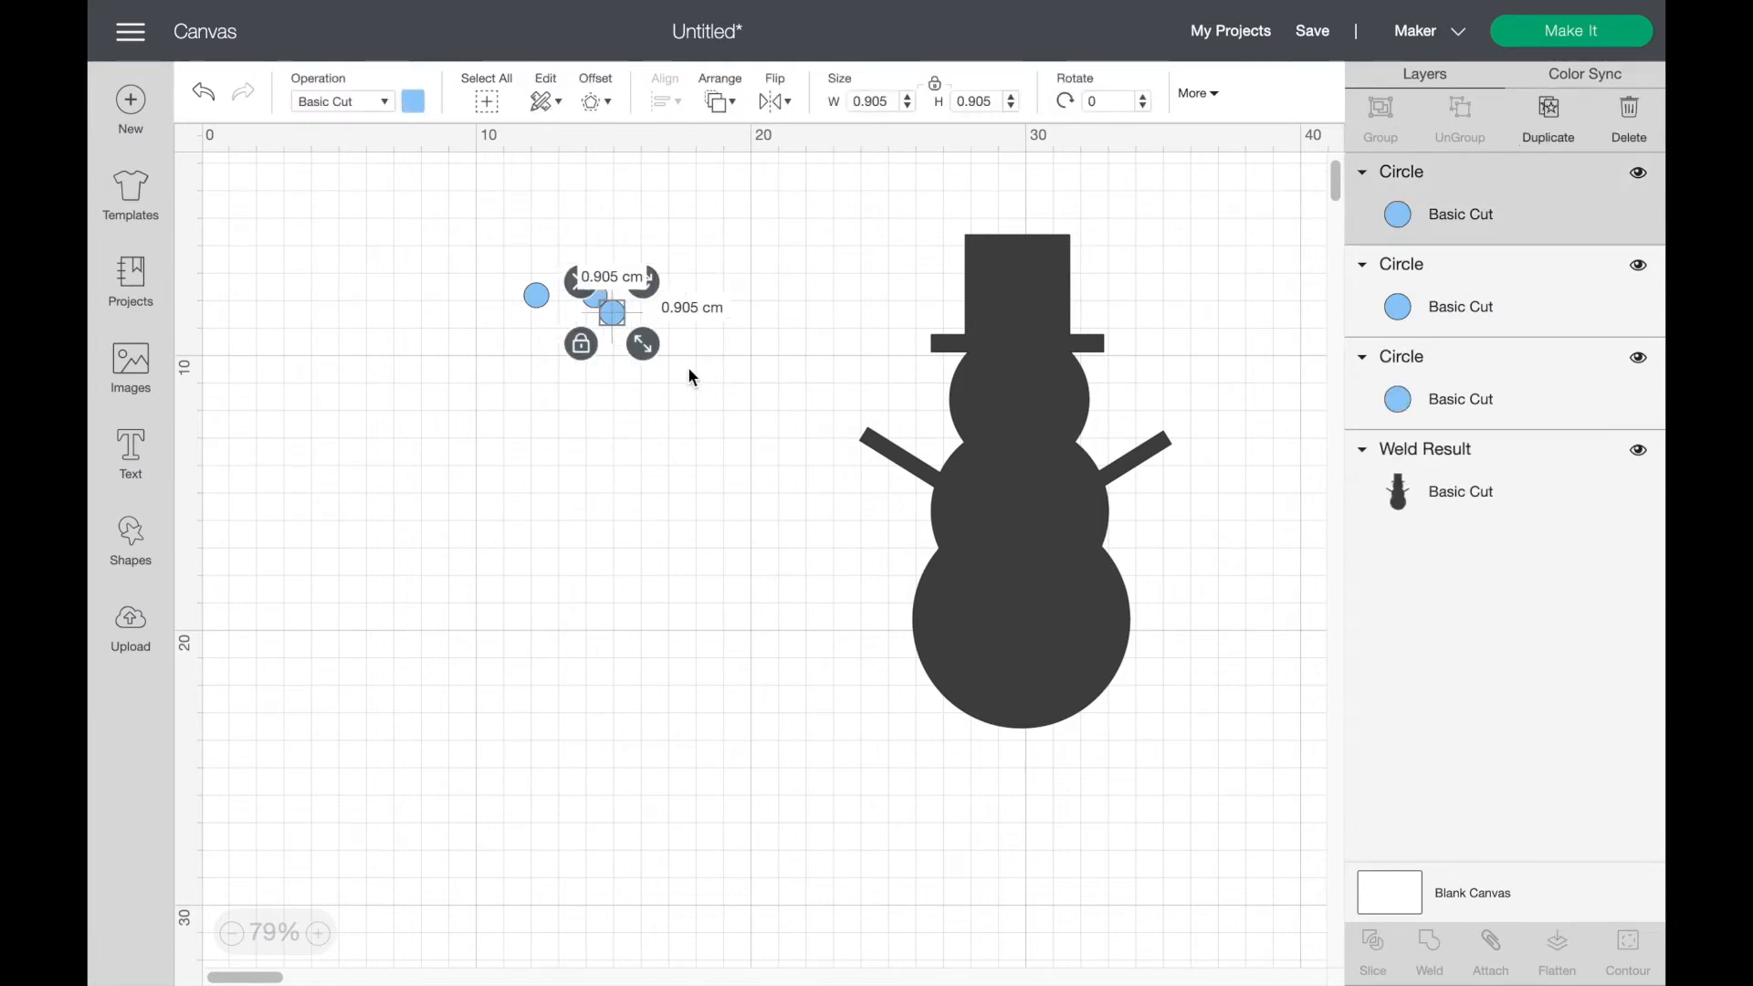
drag(611, 313, 590, 386)
click(584, 448)
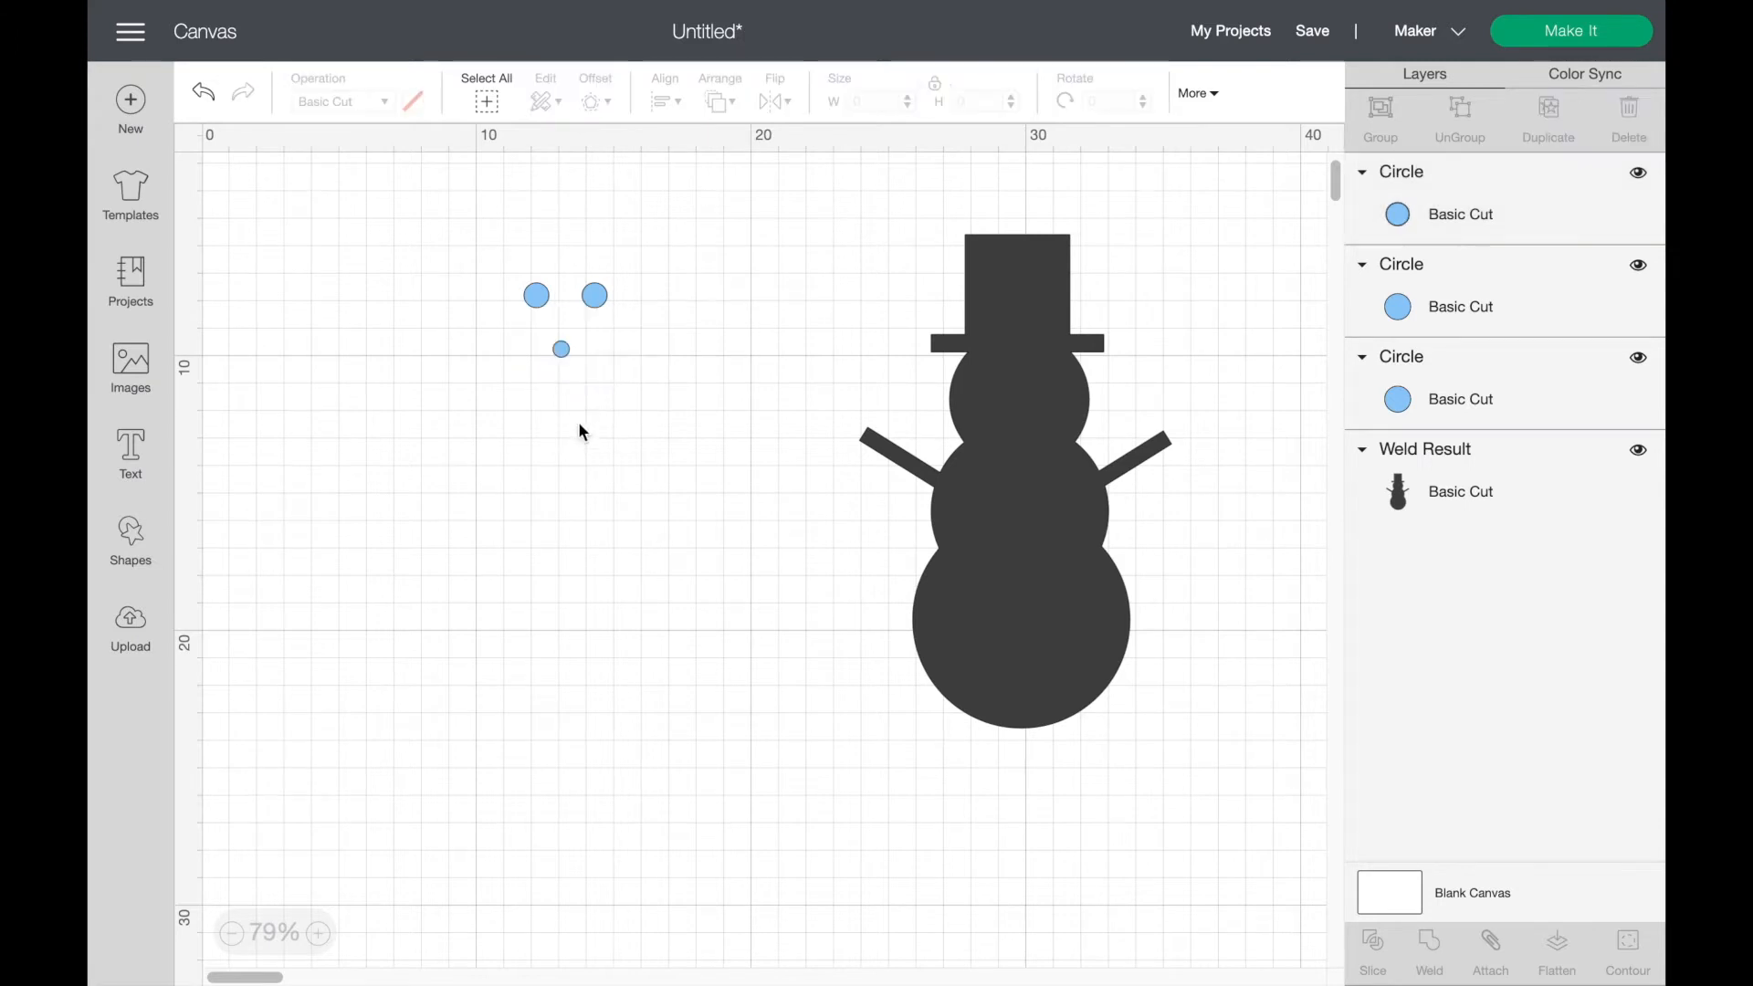
click(562, 352)
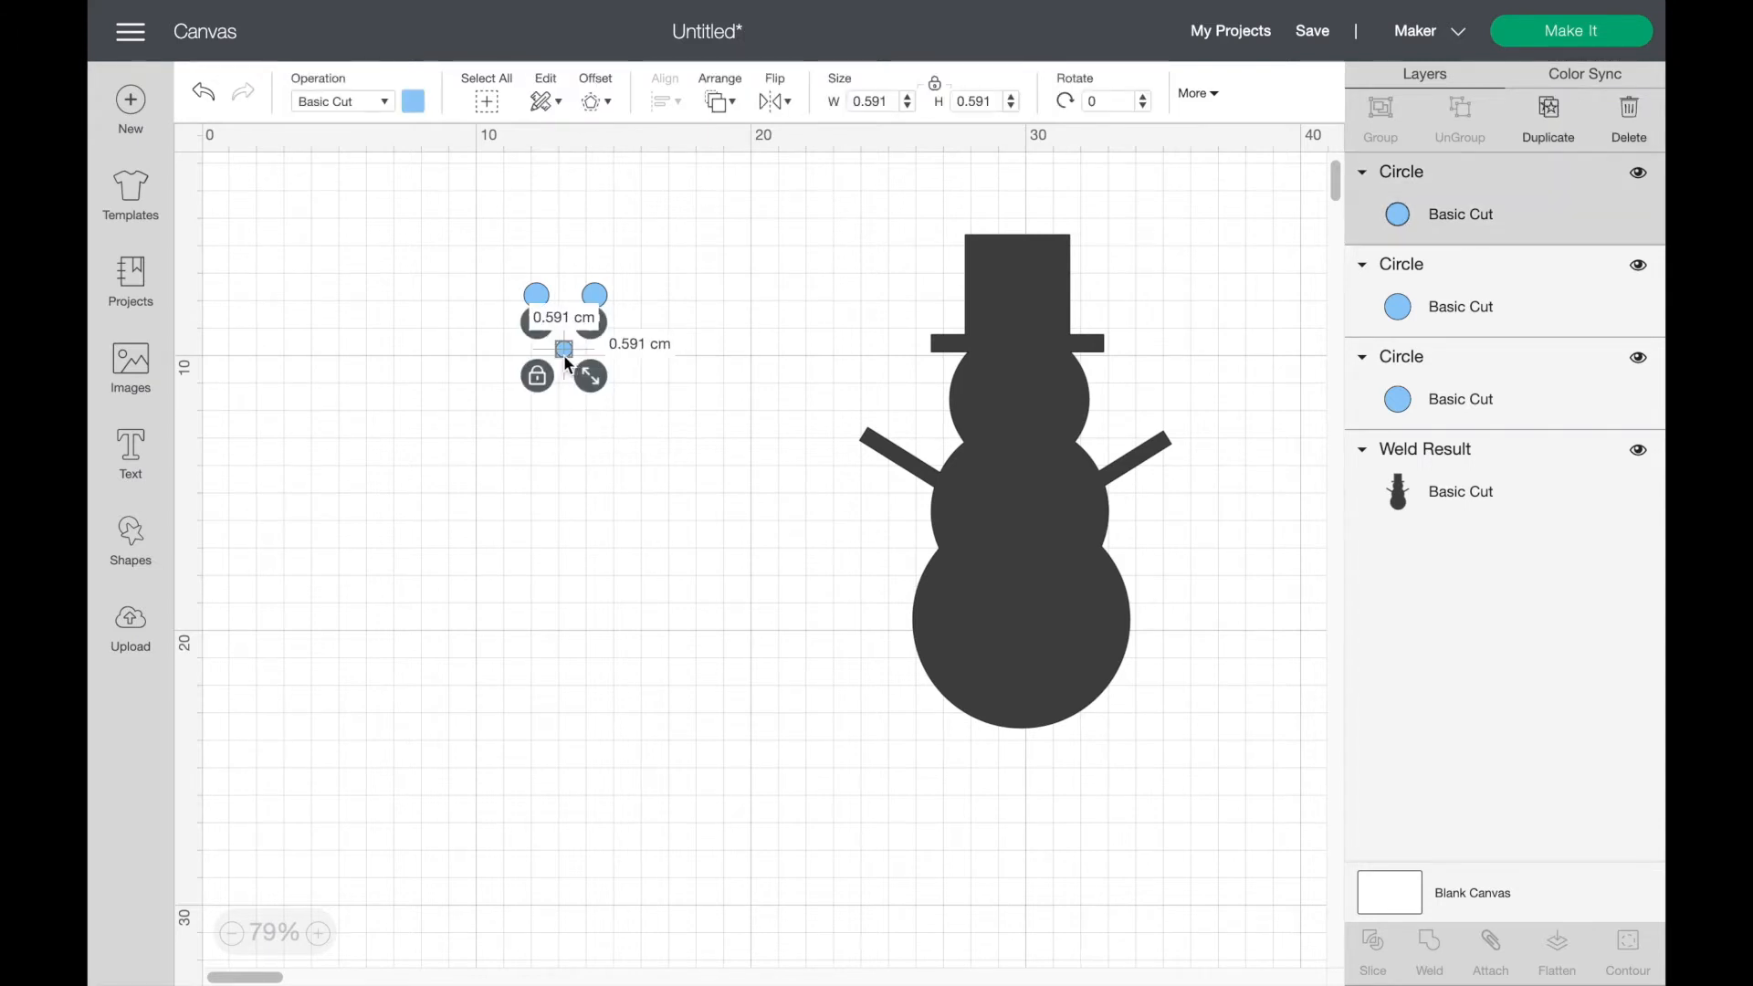
click(584, 450)
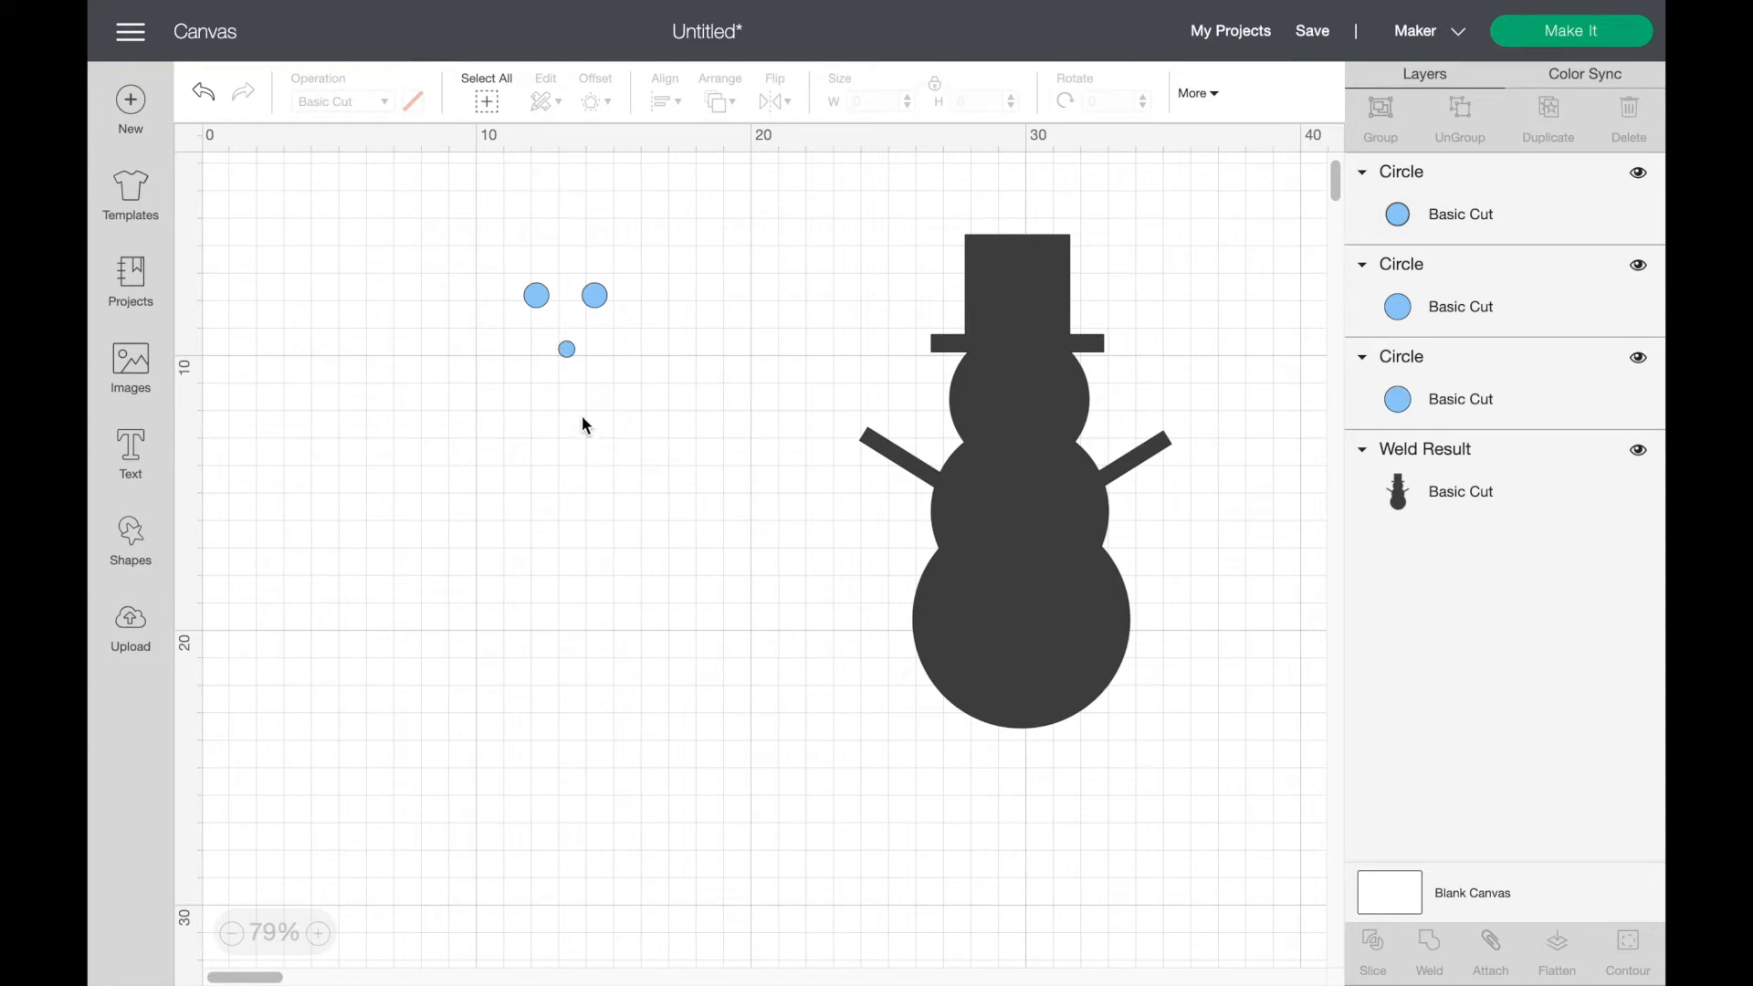
Step: Duplicate the small mouth dot twice and set the copies slightly higher on either side of it, under the eyes
click(568, 352)
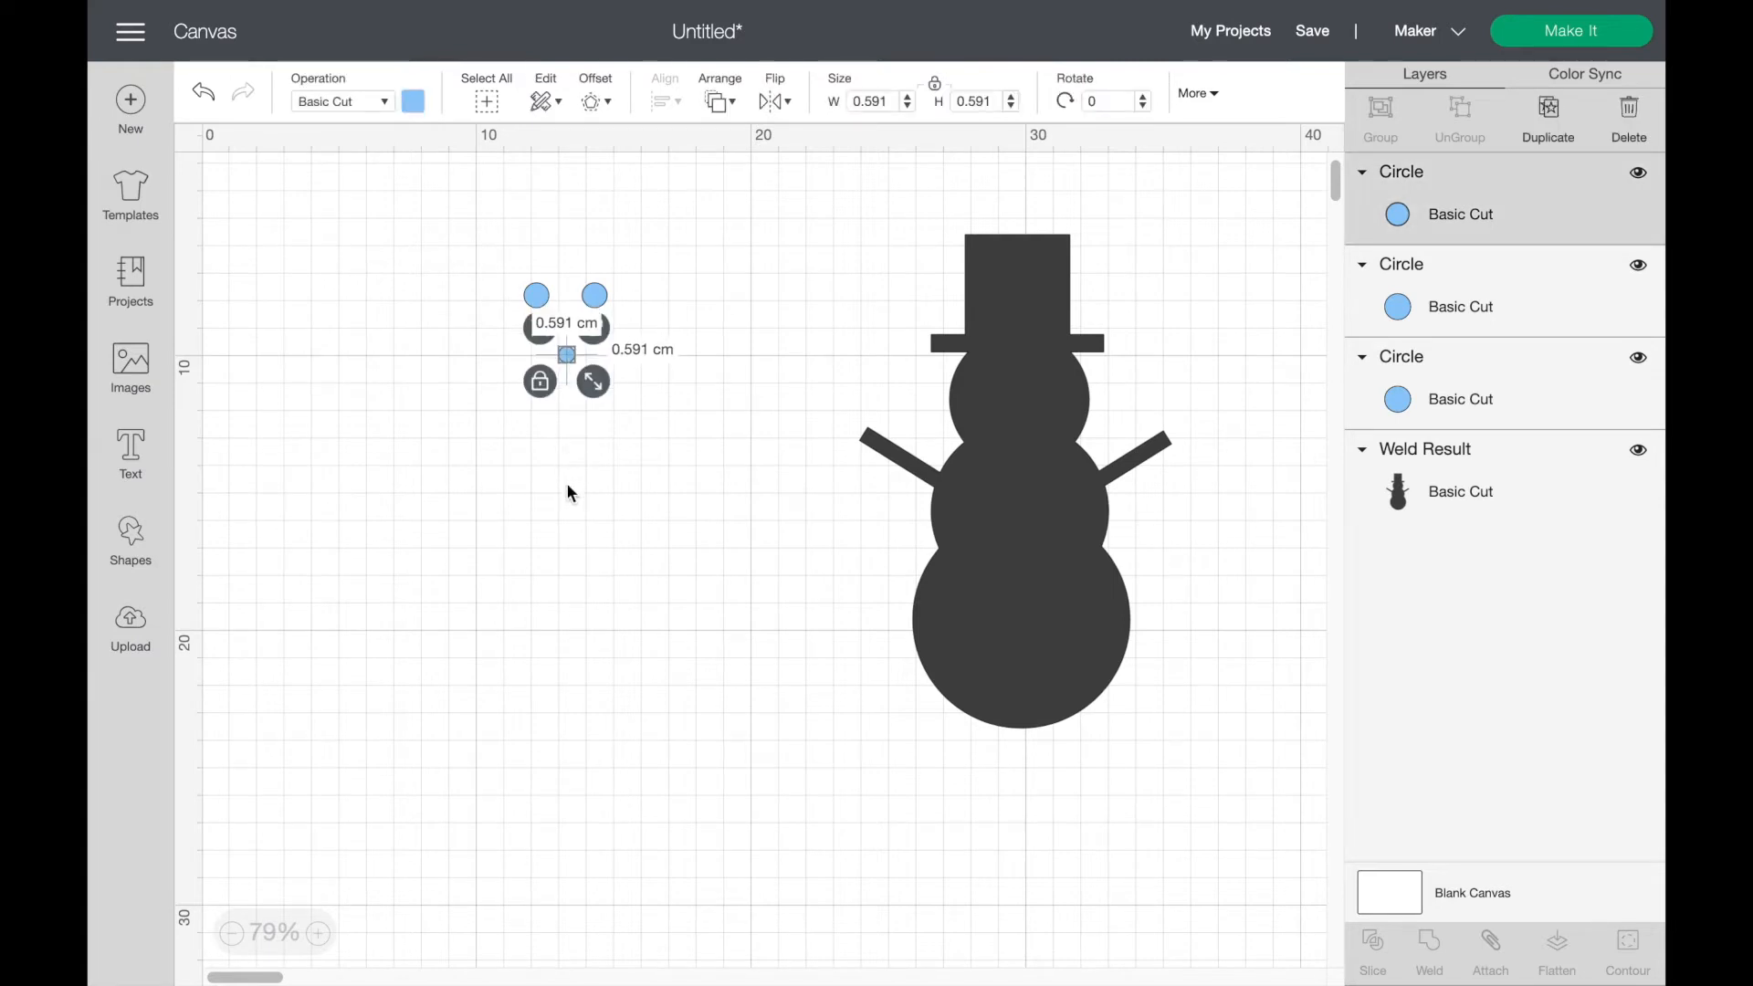
key(ctrl+d)
mouse_move(584, 370)
mouse_down()
mouse_move(584, 345)
mouse_move(598, 353)
mouse_up()
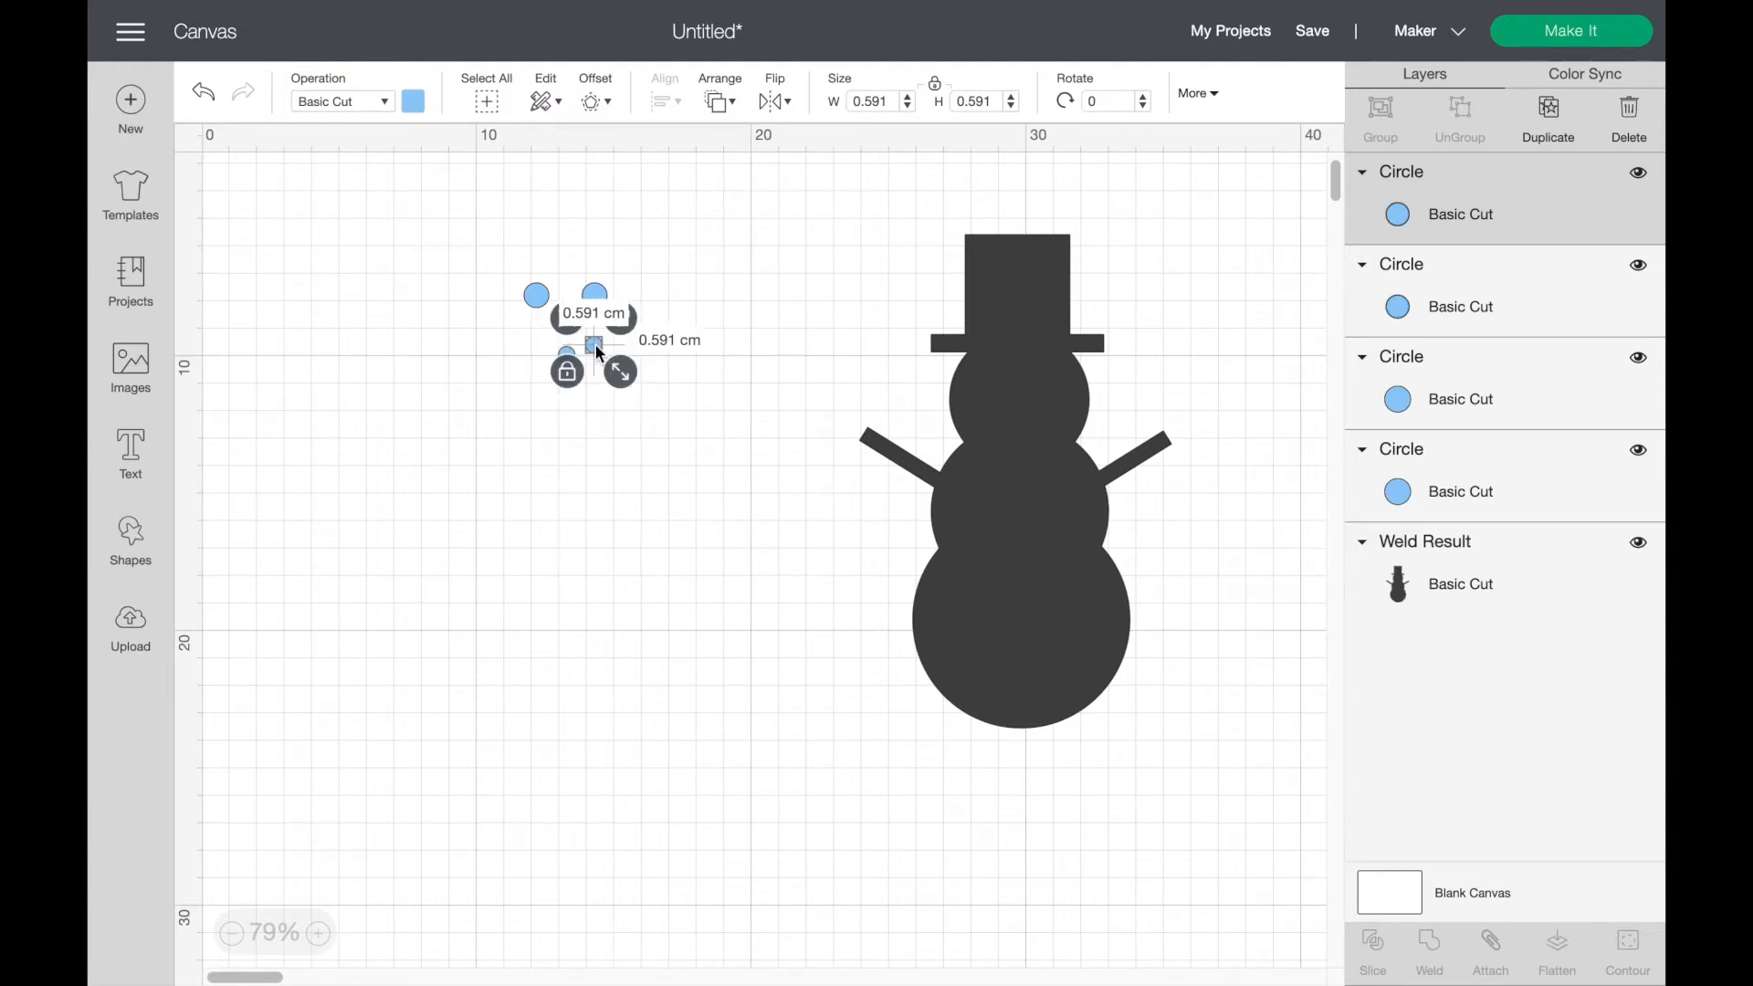
key(ctrl+d)
drag(597, 352, 538, 352)
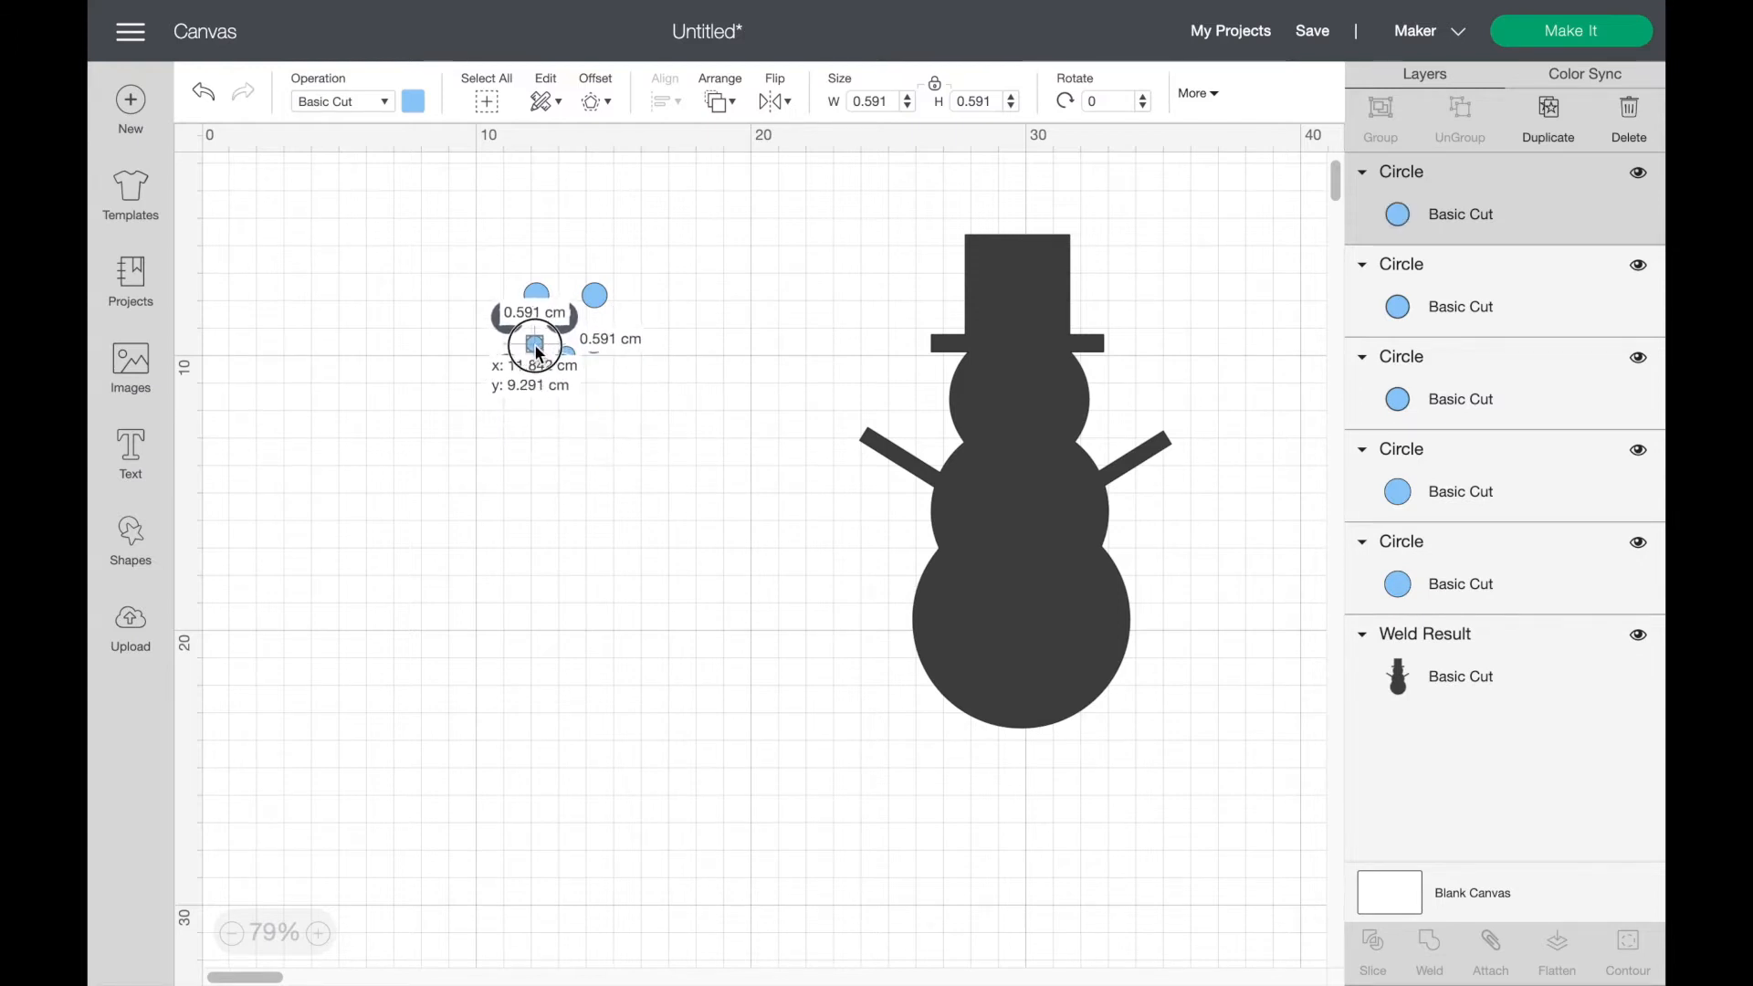
click(694, 438)
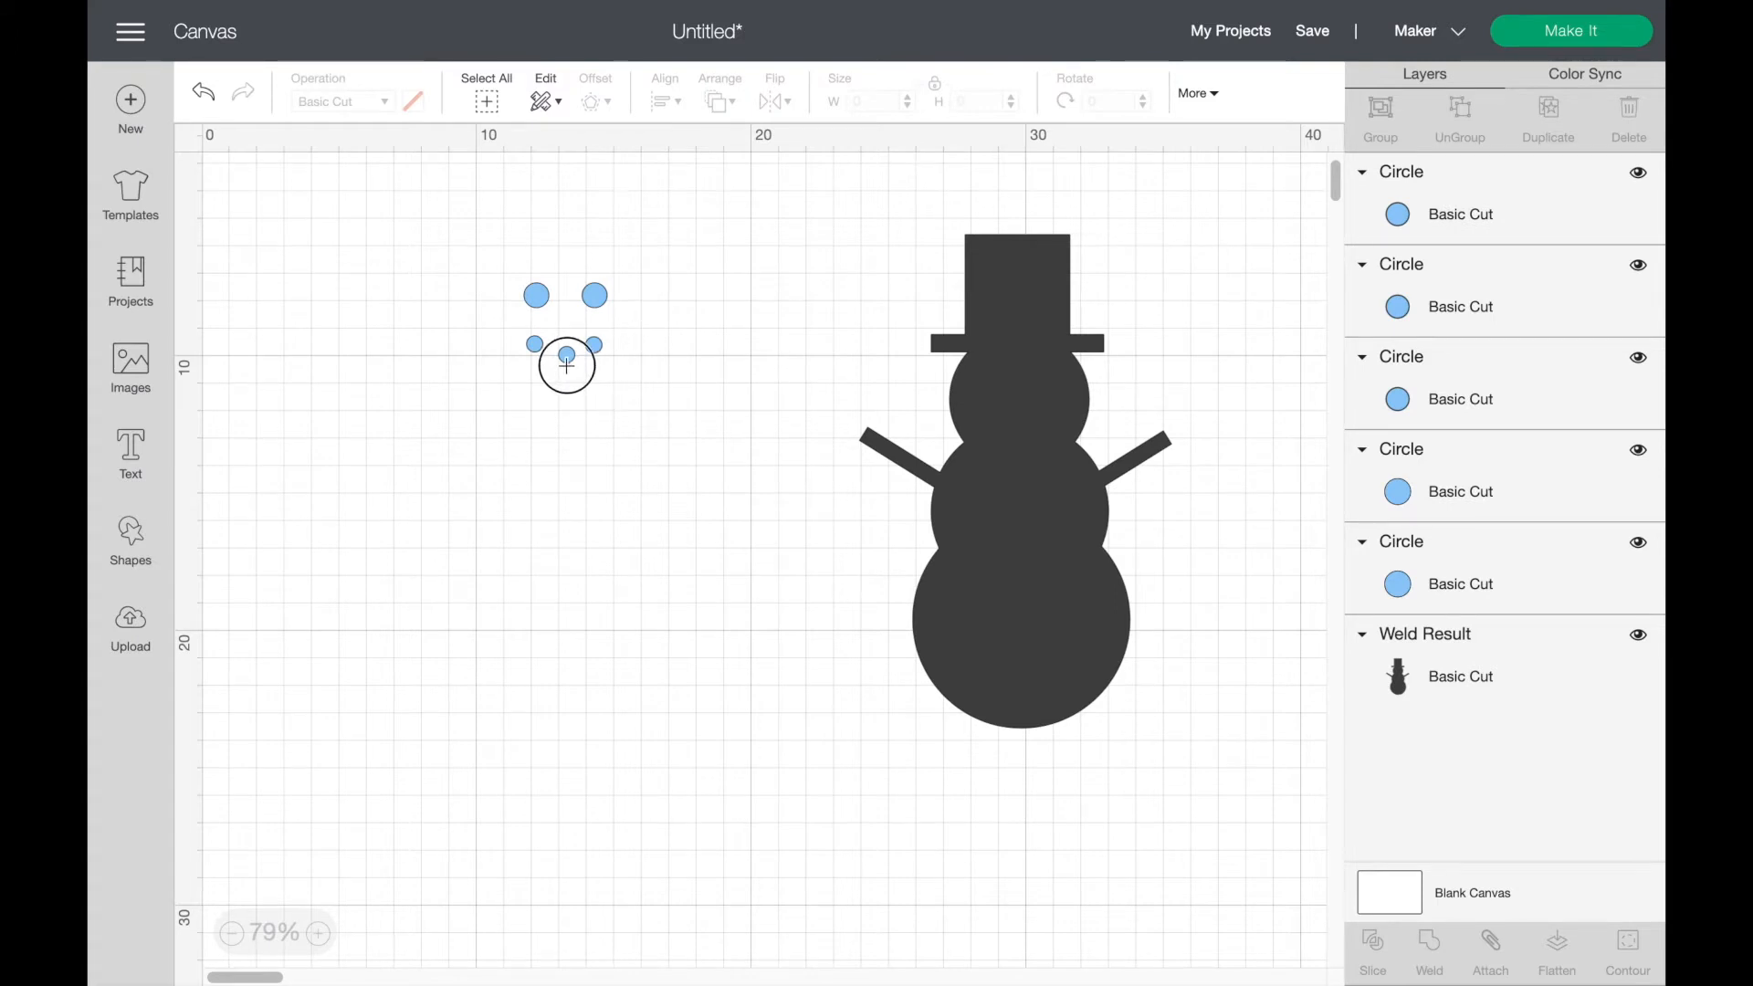
Step: Move the three mouth dots slightly down together, then nudge the middle dot a little to the left
drag(503, 417, 572, 375)
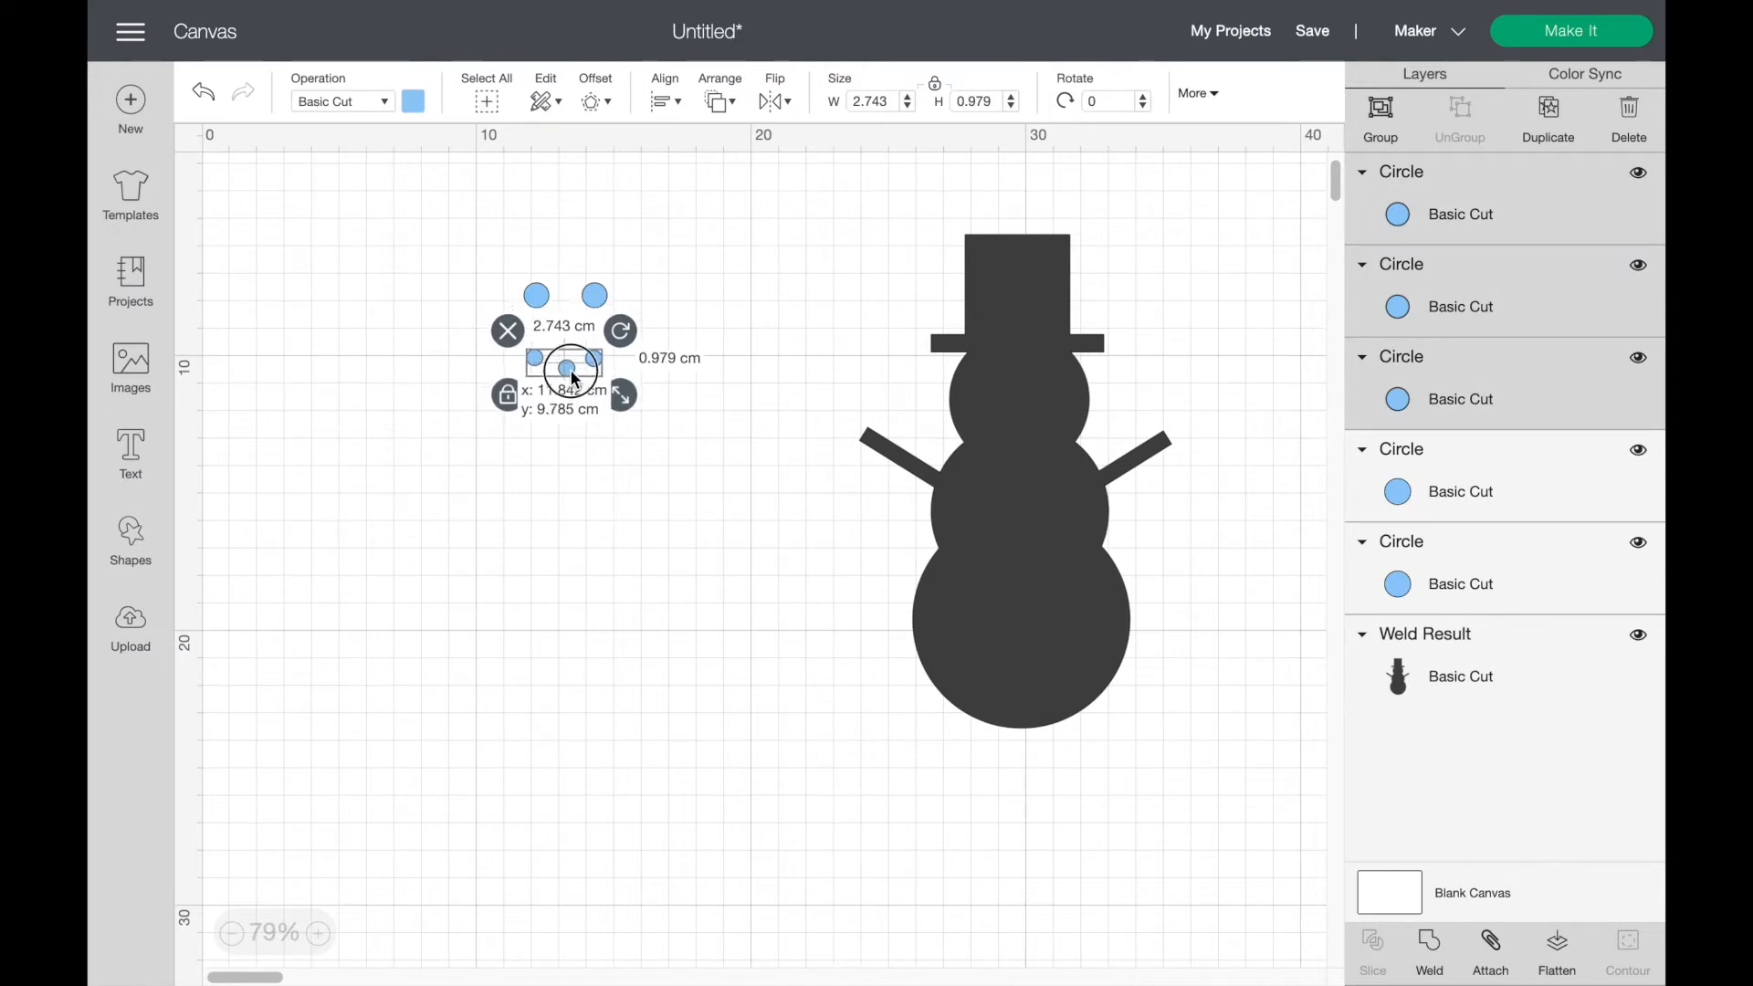
click(593, 429)
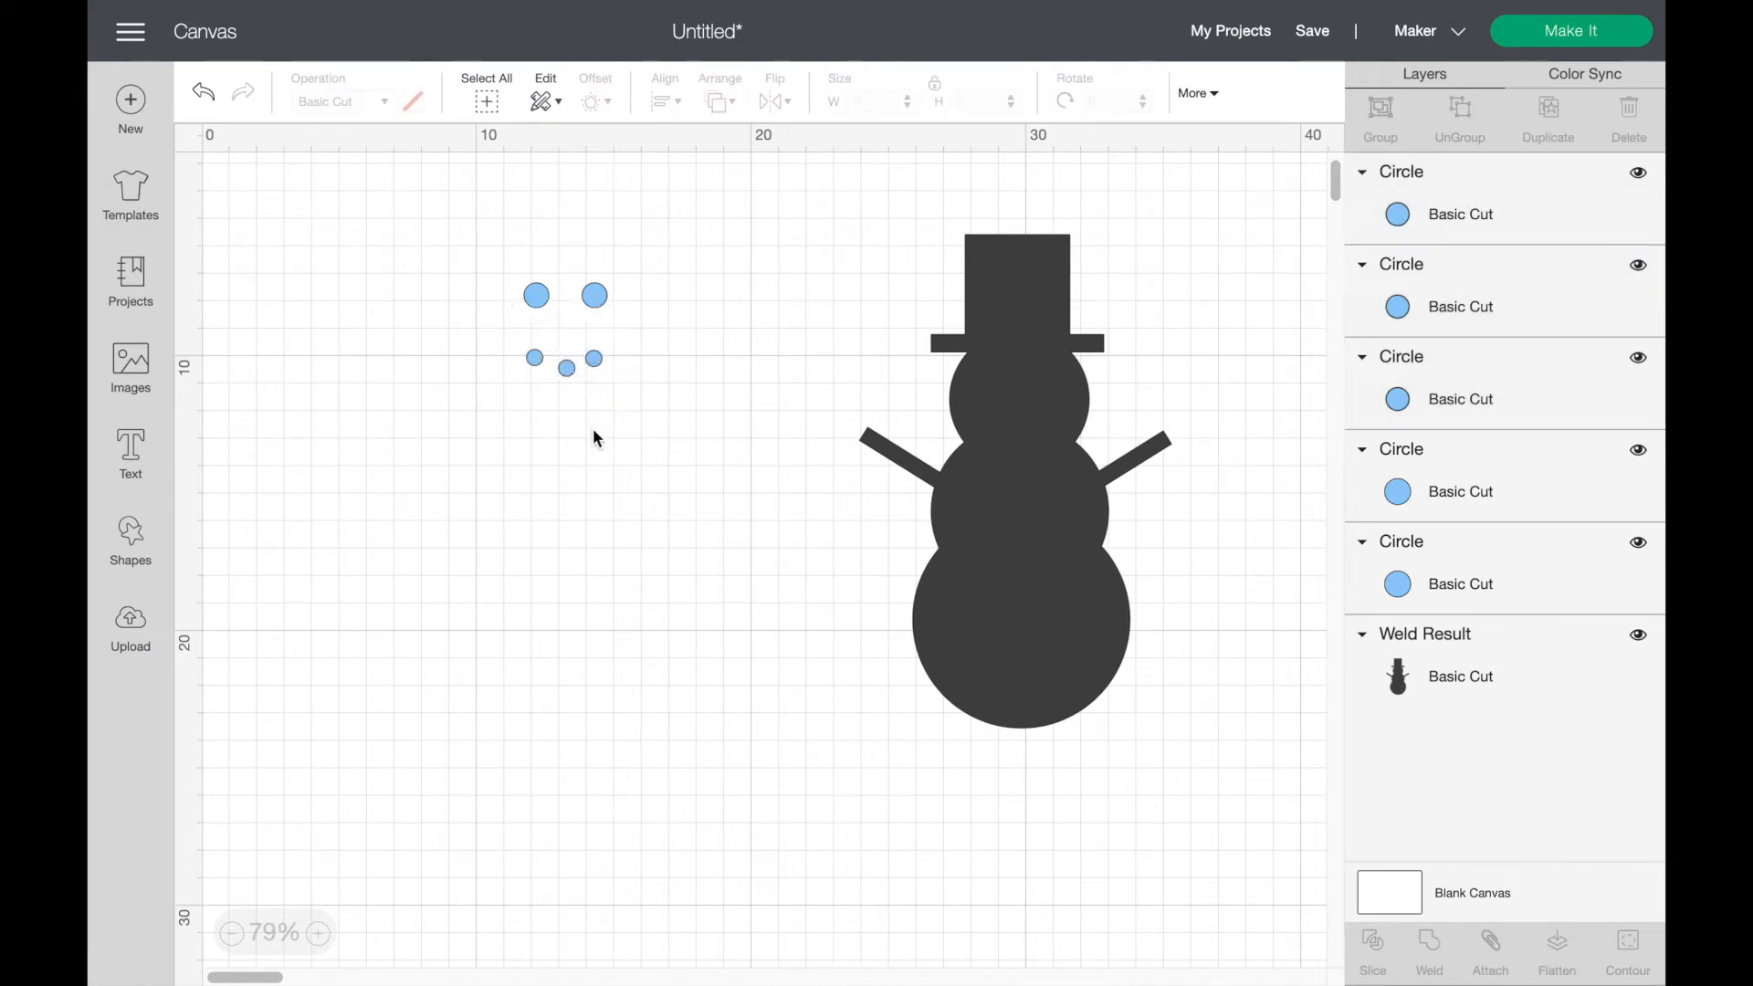
click(567, 369)
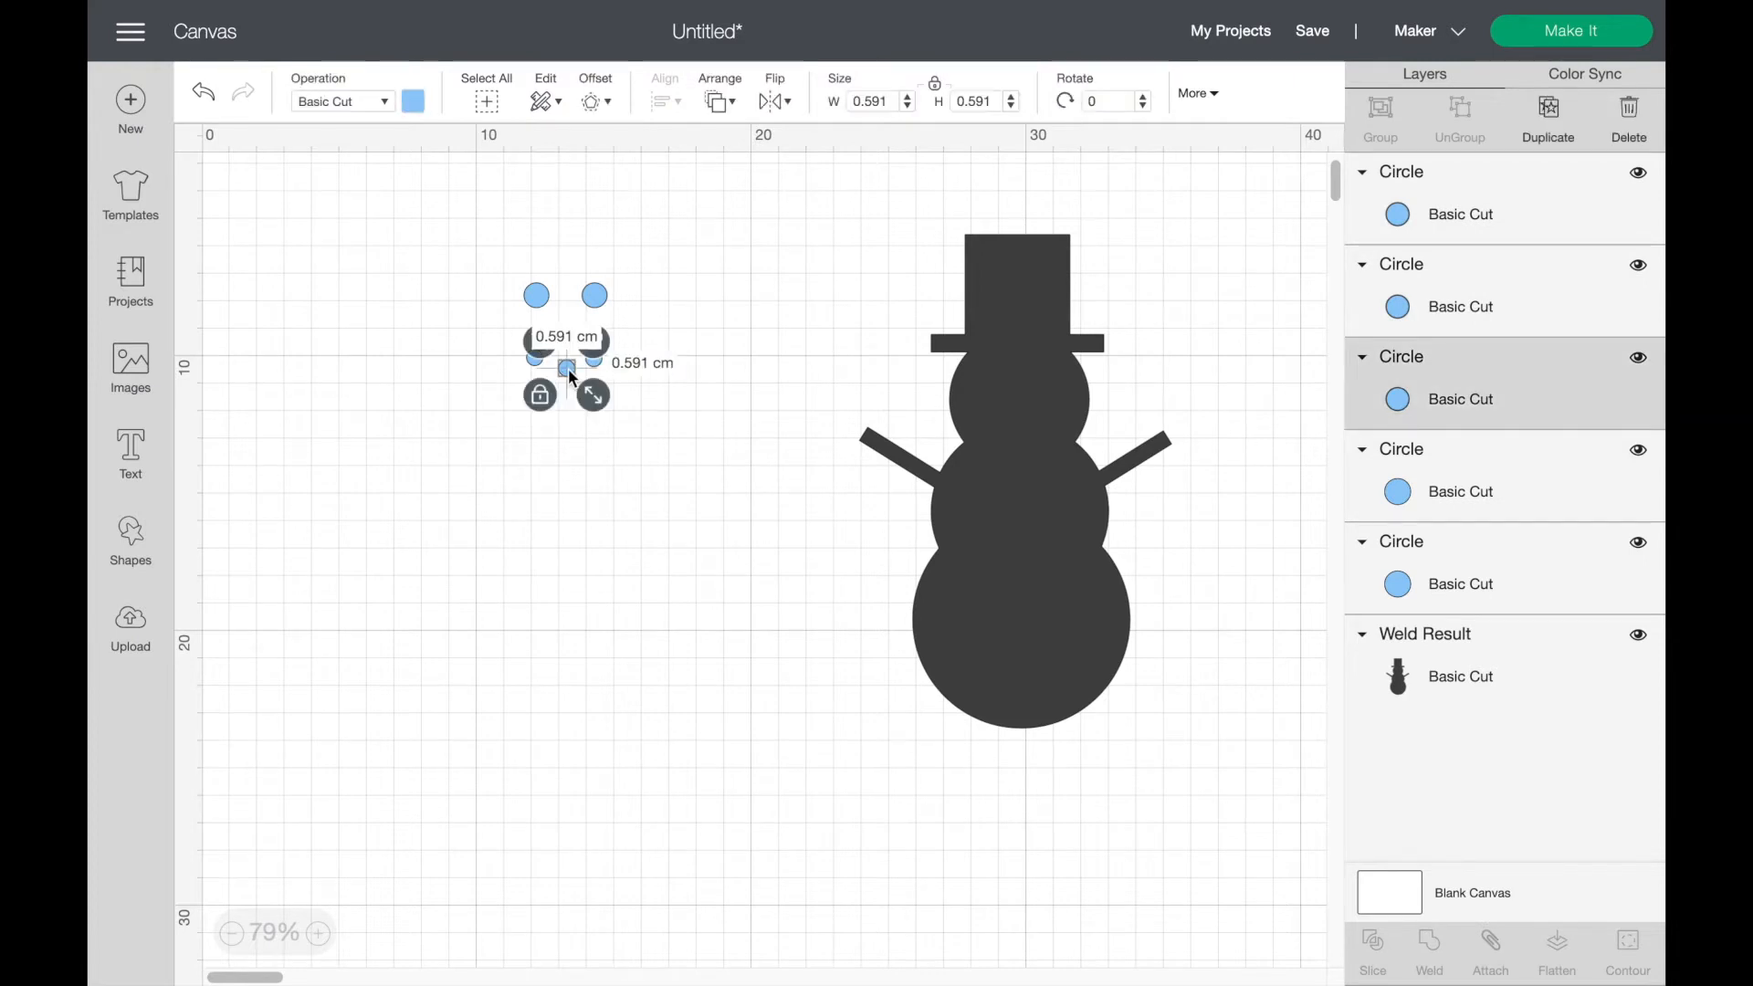
click(643, 431)
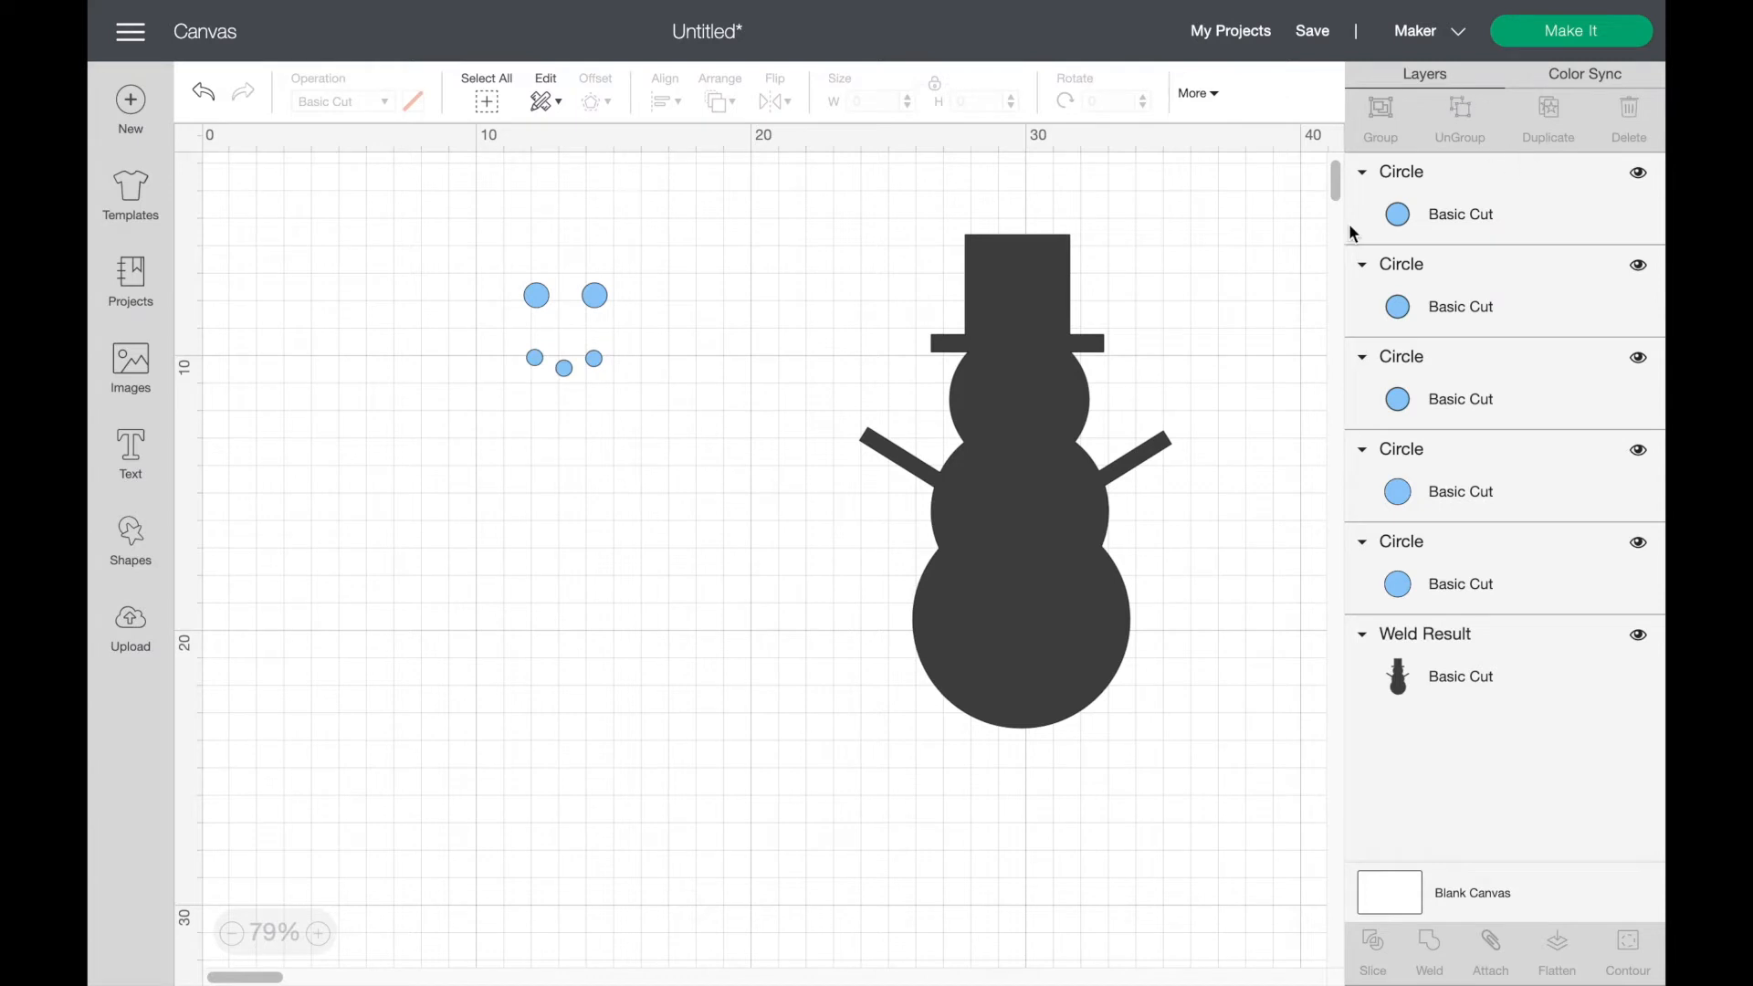
Step: Duplicate the right mouth dot twice and place the copies higher, at the outer right and left ends of the smile
click(595, 359)
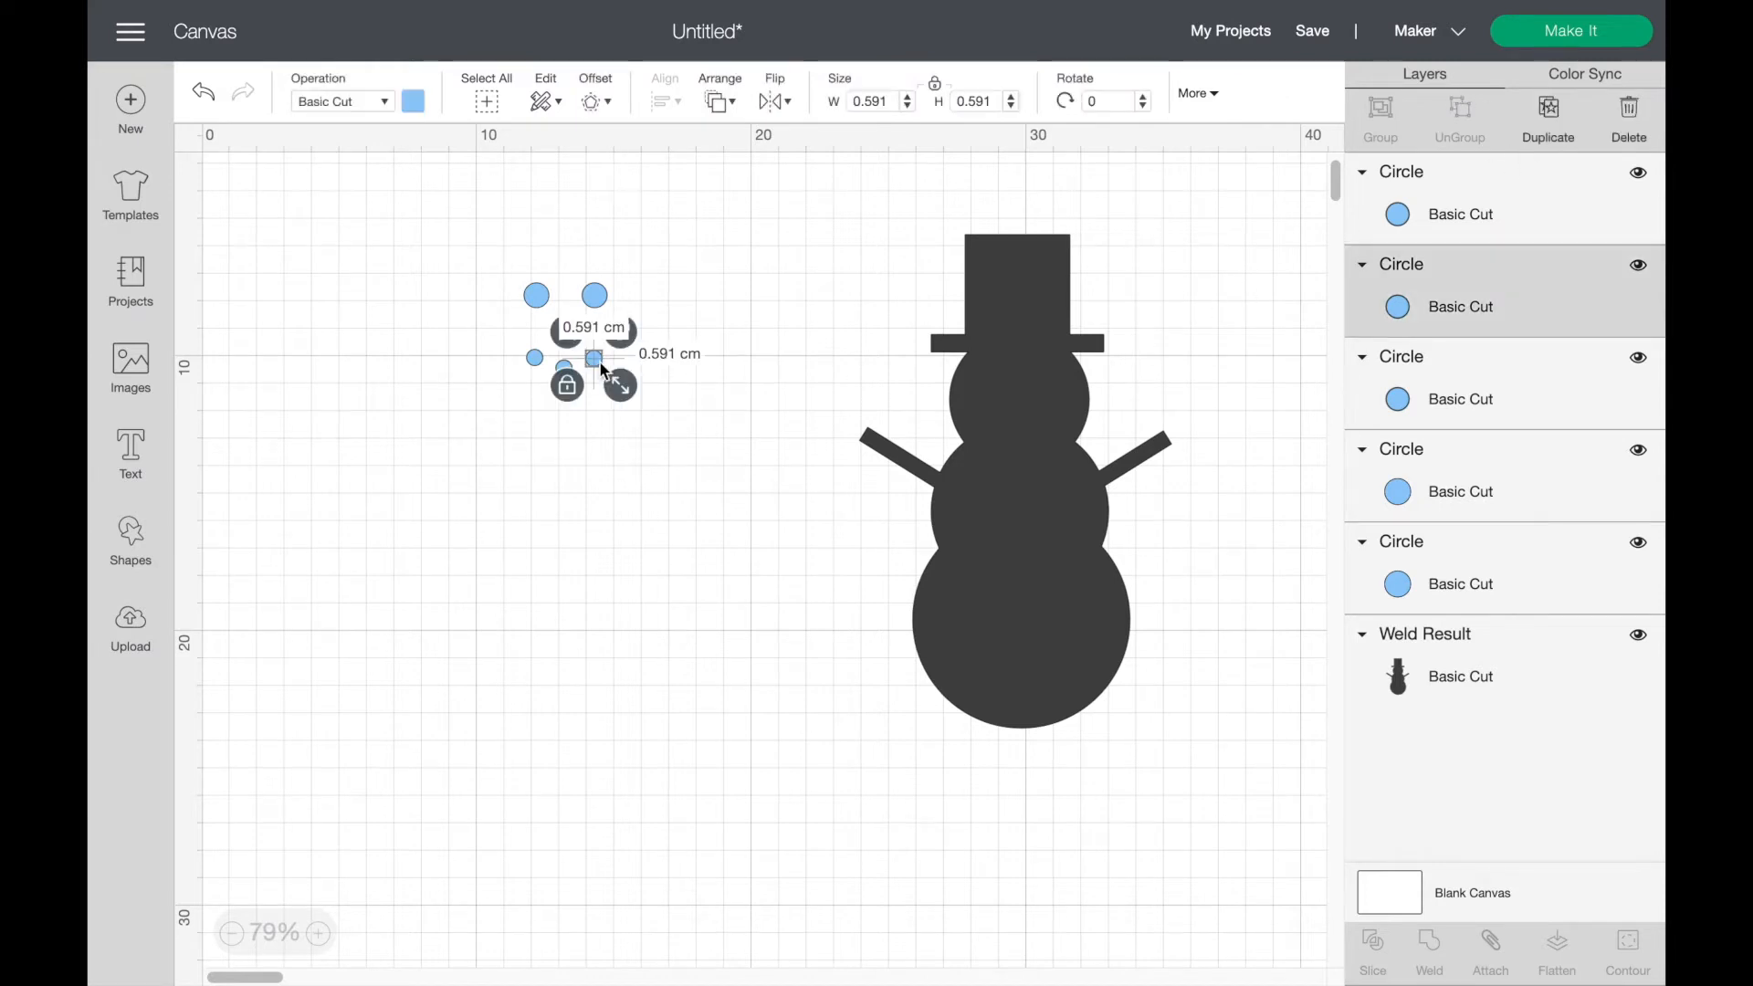
click(1549, 116)
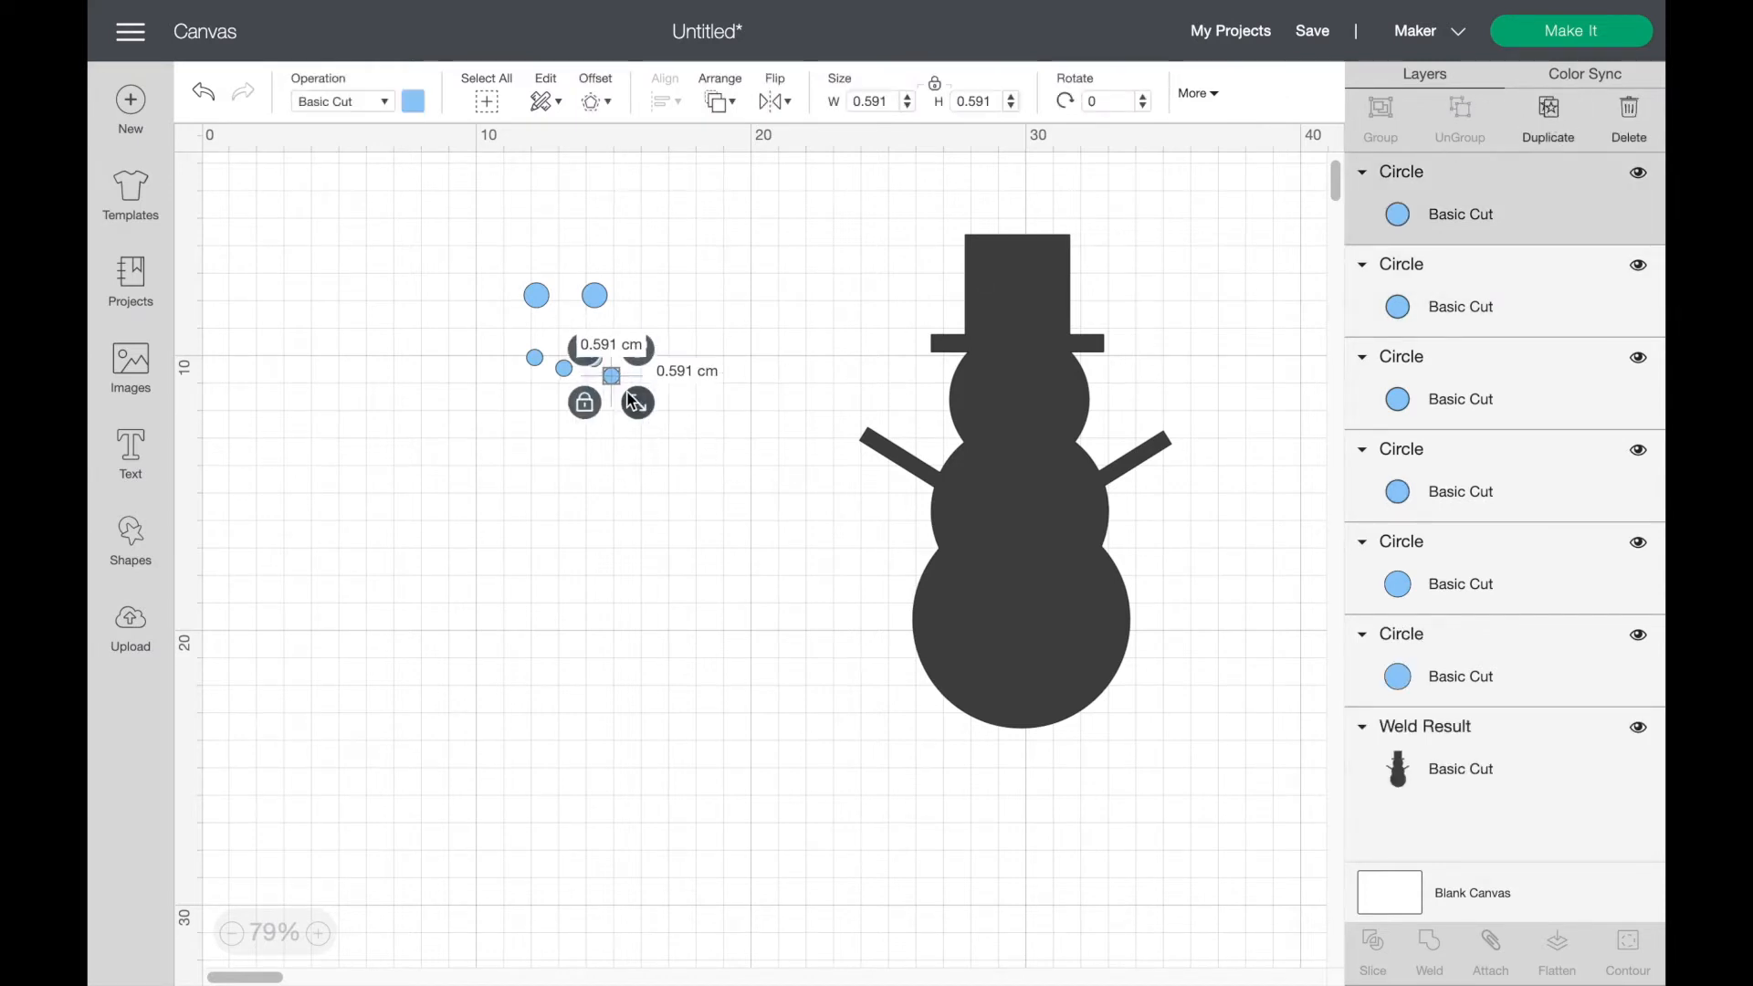
drag(612, 376, 613, 338)
click(1549, 116)
drag(628, 350, 525, 336)
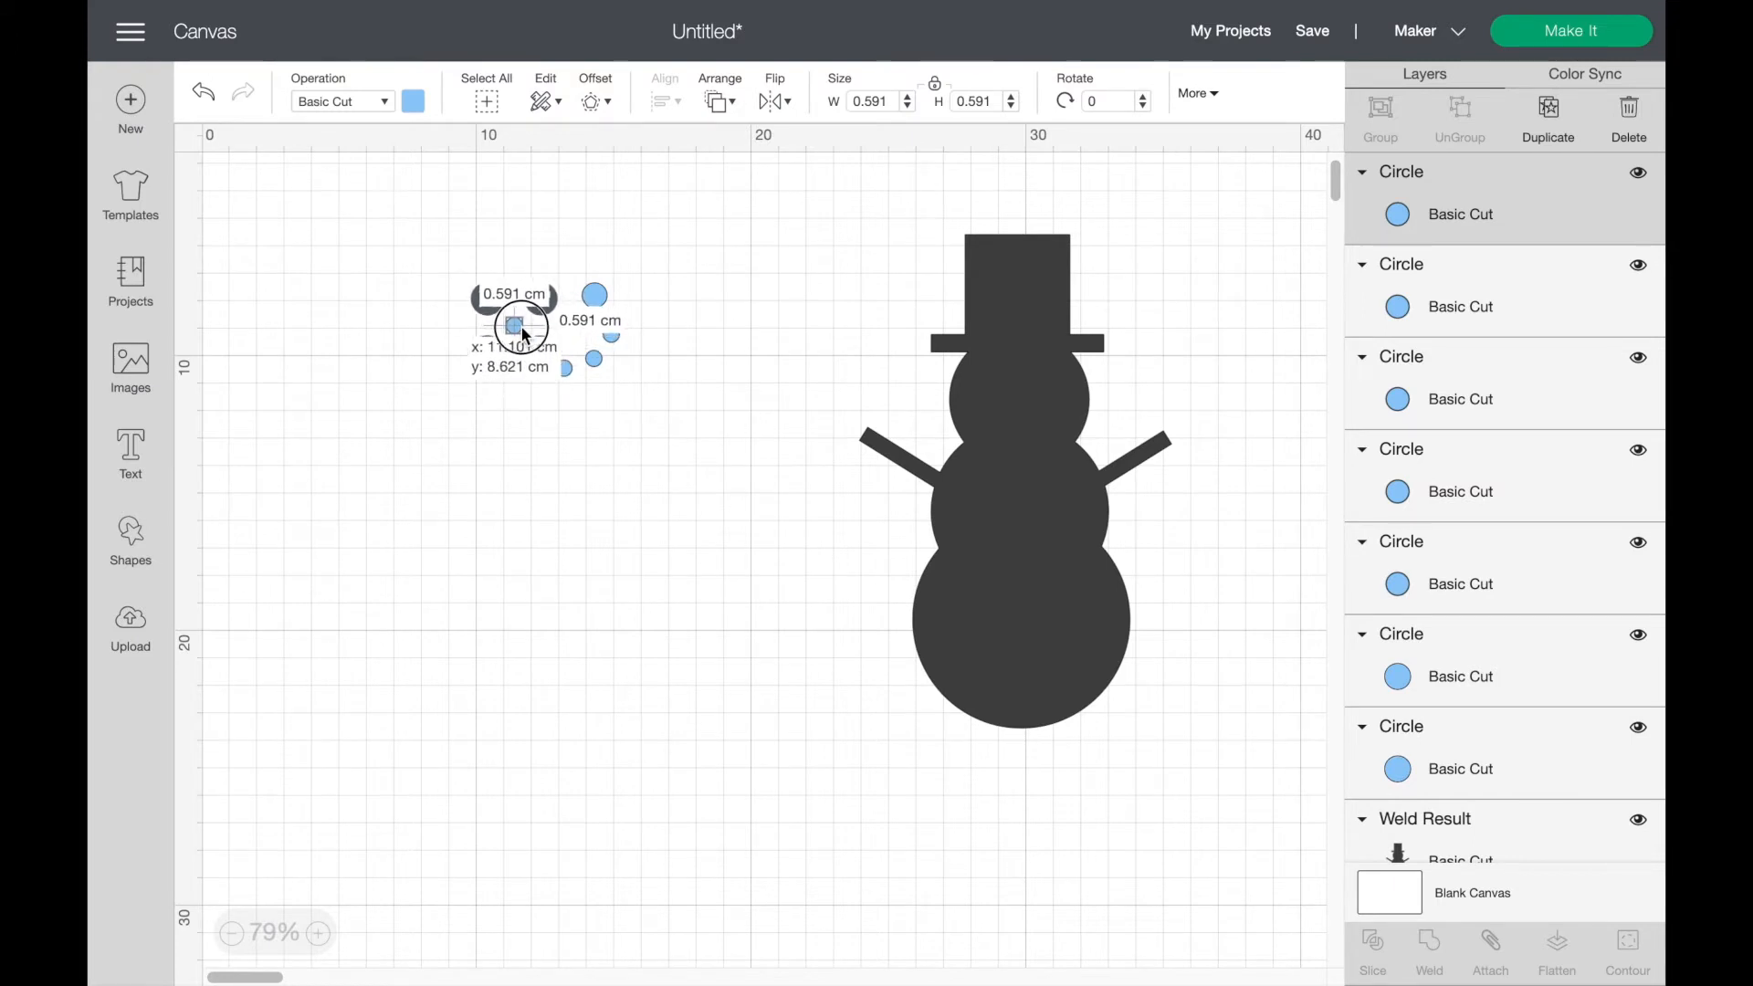
click(540, 468)
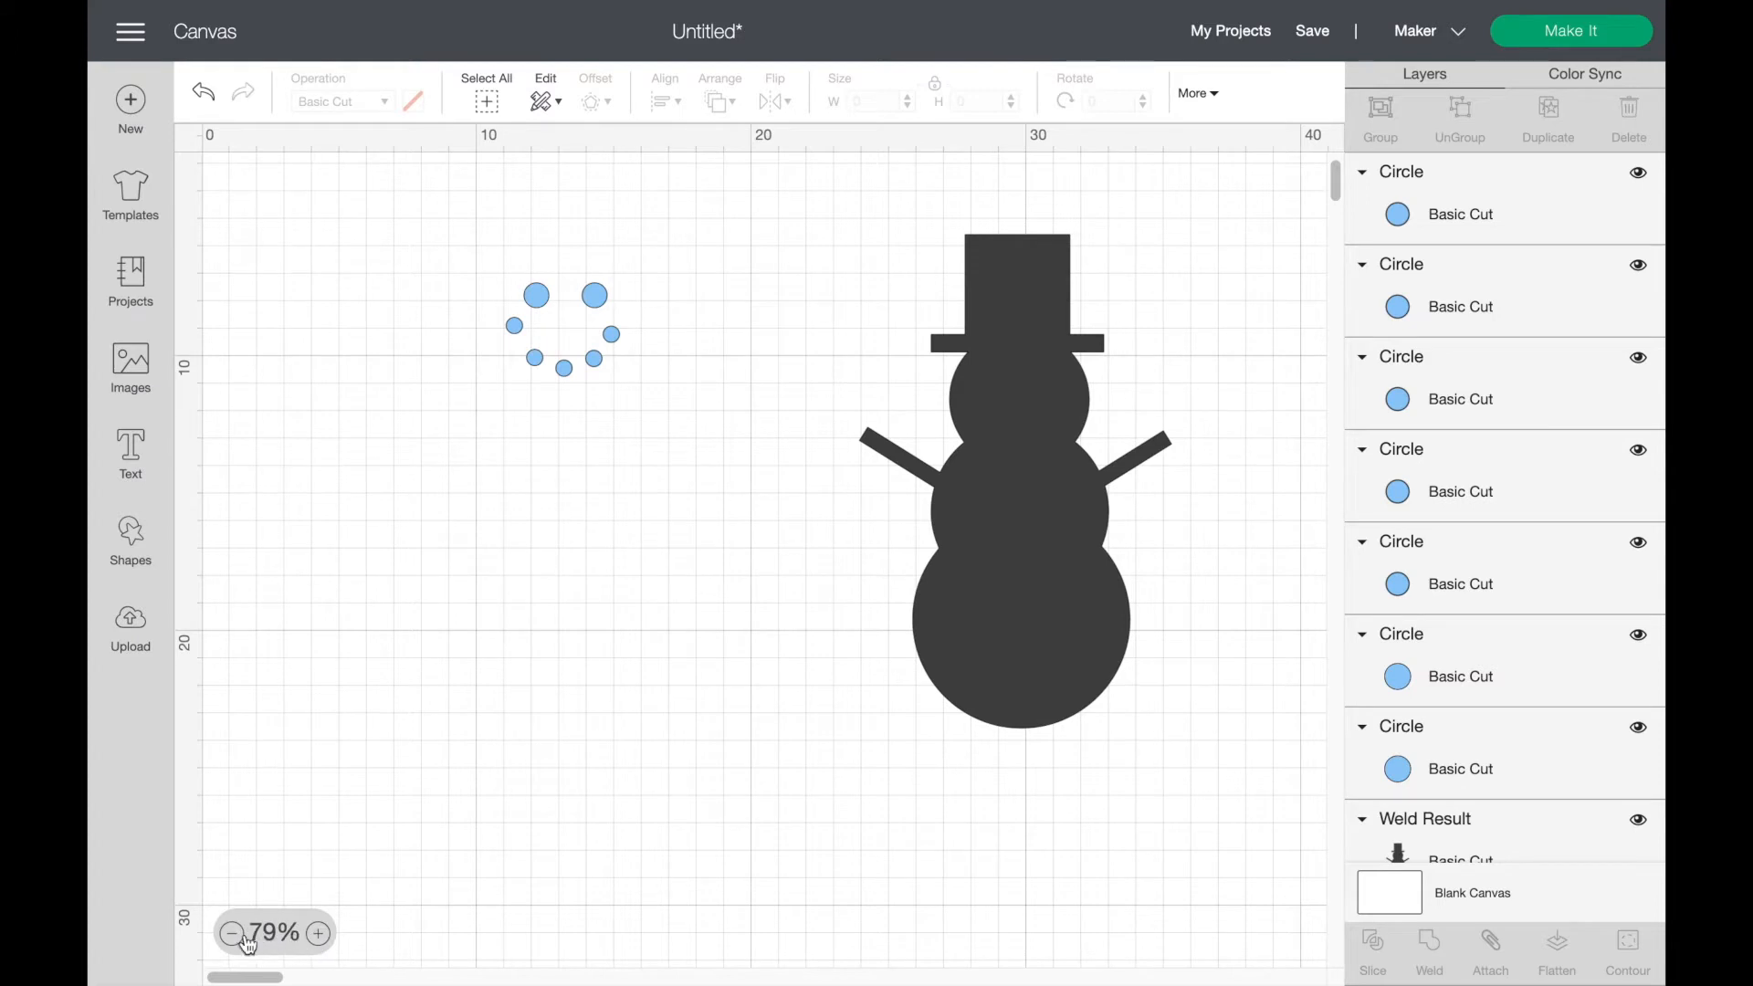
Step: Nudge the two outermost mouth dots slightly inward and down to even out the smile's curve
click(318, 933)
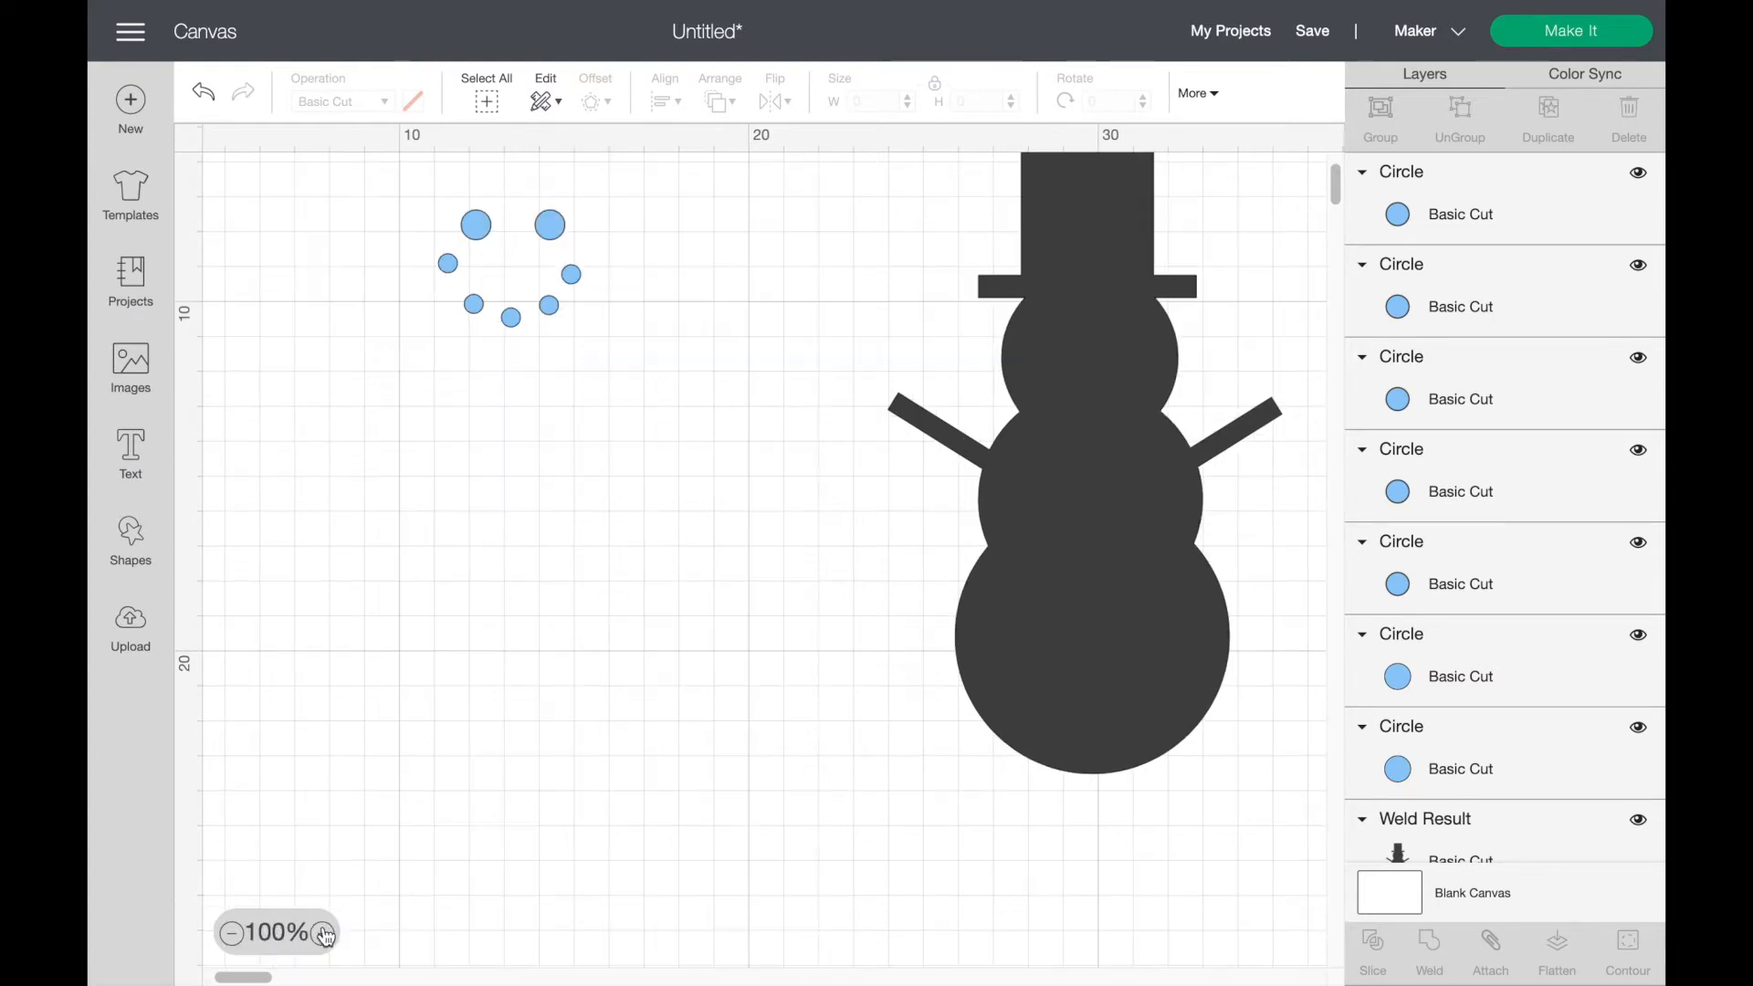
drag(447, 263, 454, 274)
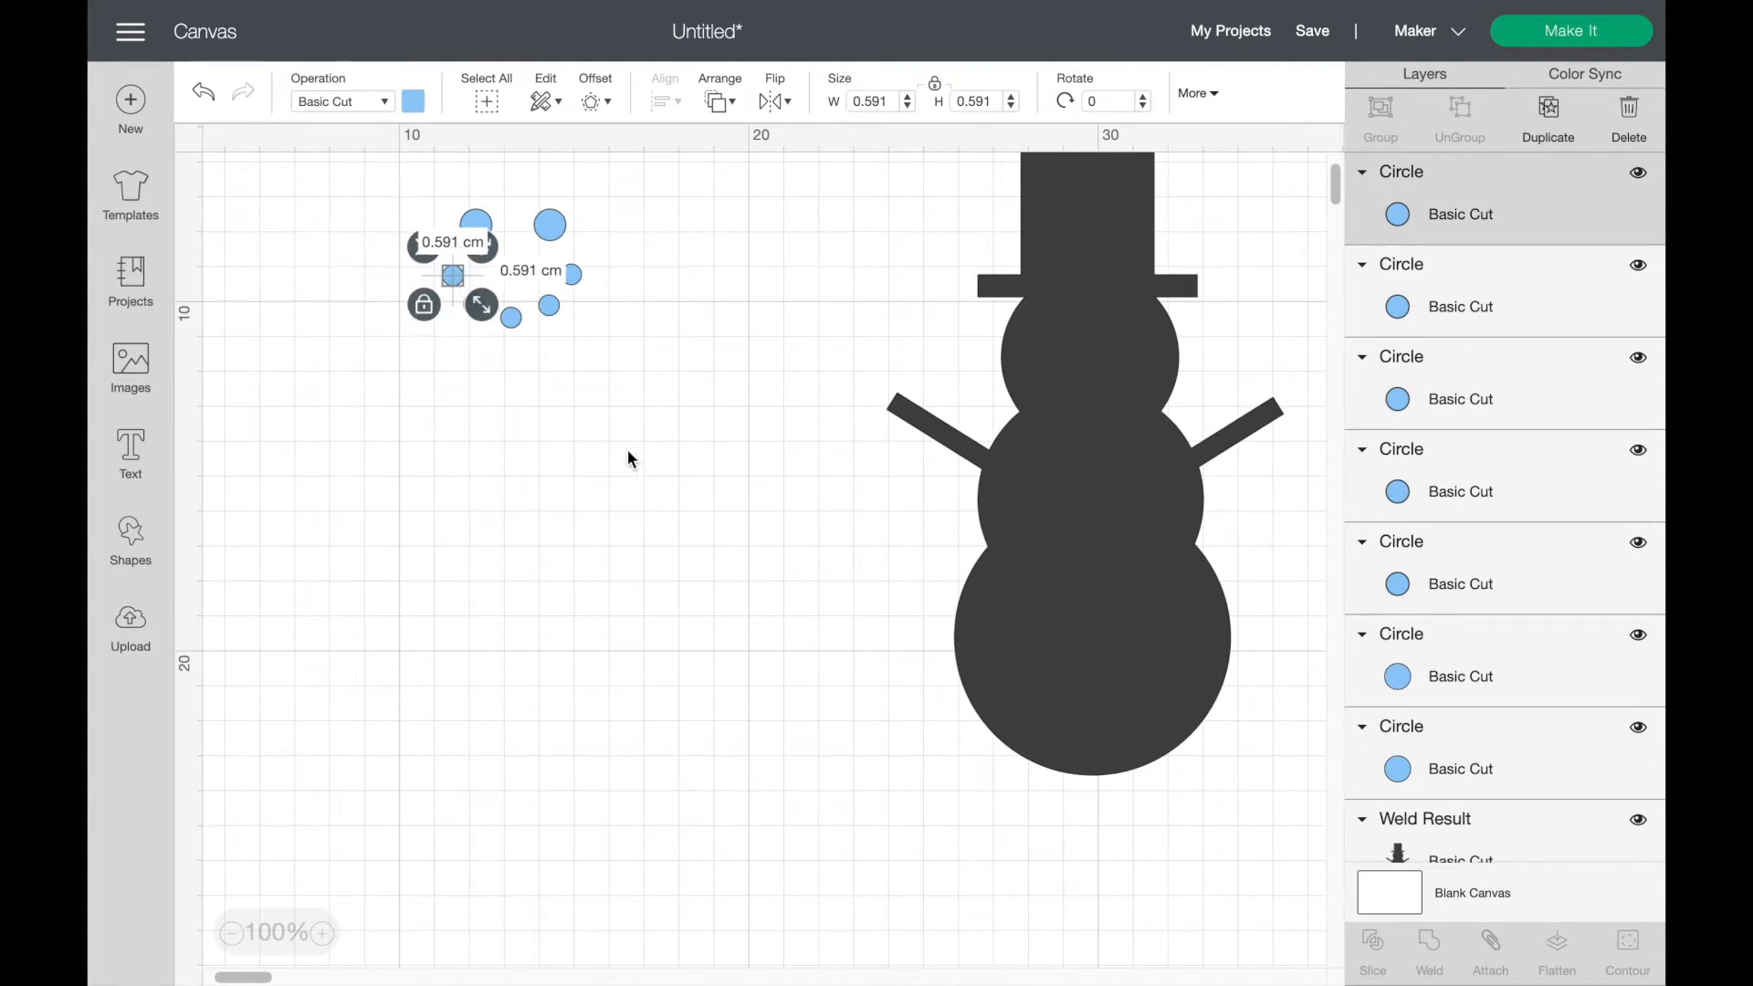
click(611, 419)
click(572, 275)
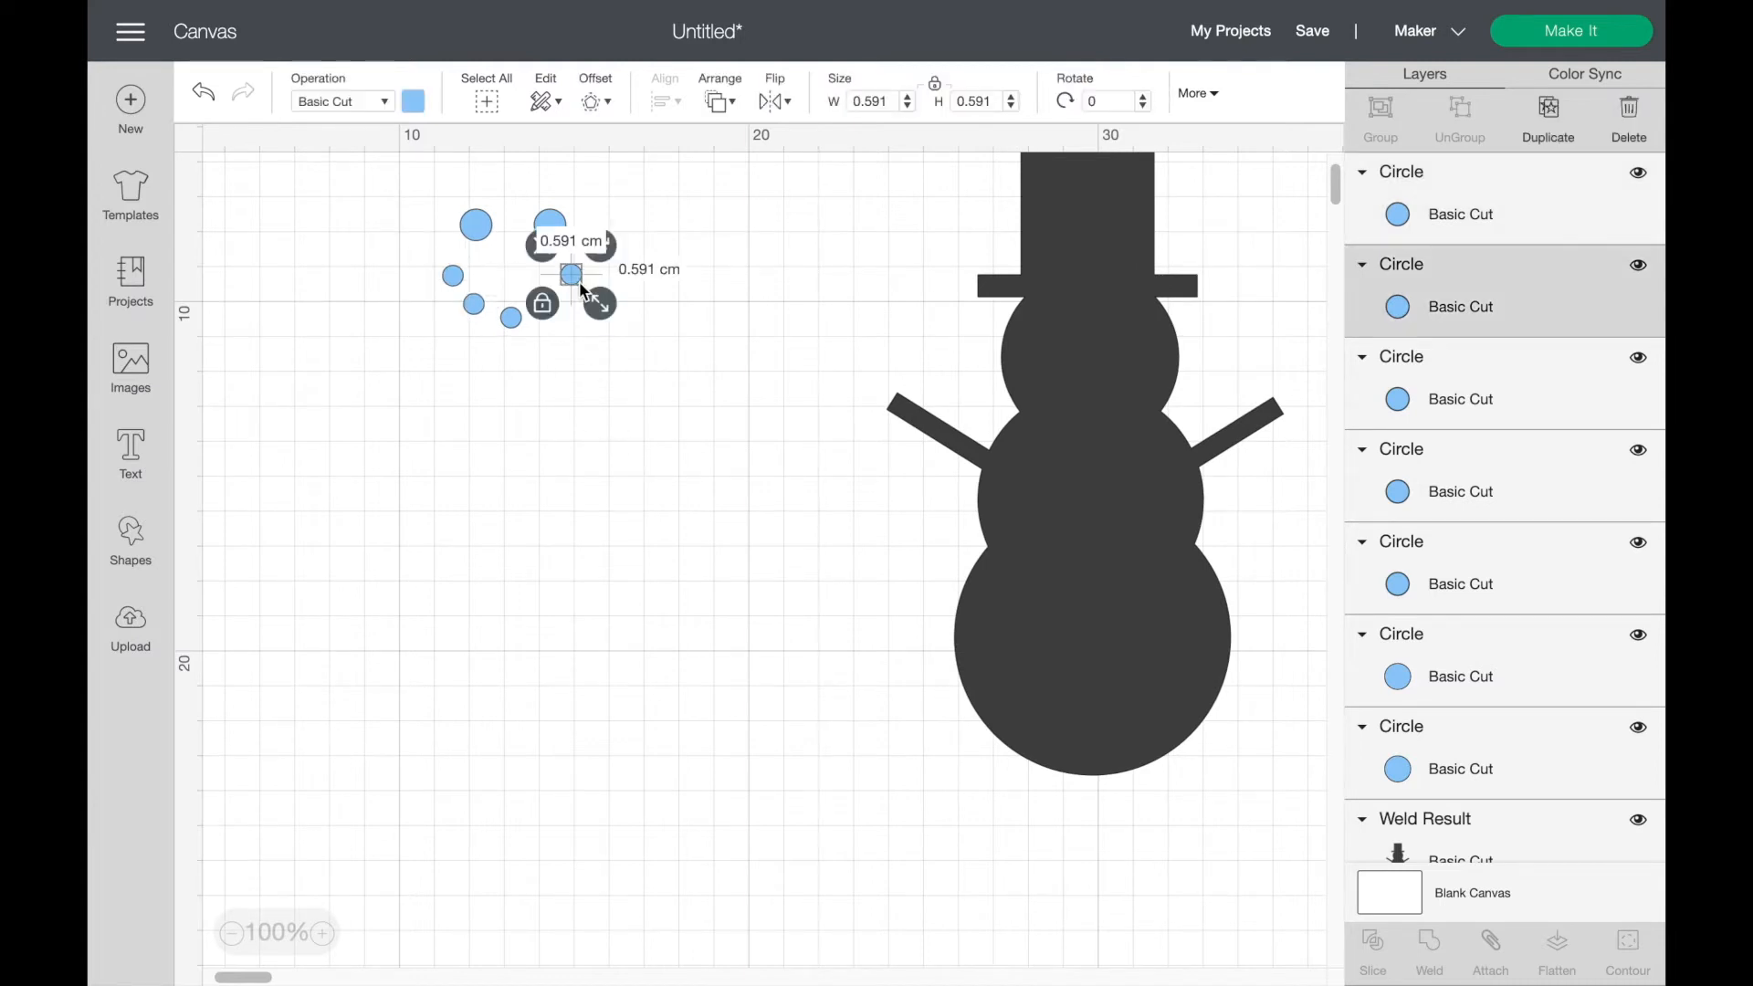
drag(581, 283, 579, 292)
click(673, 344)
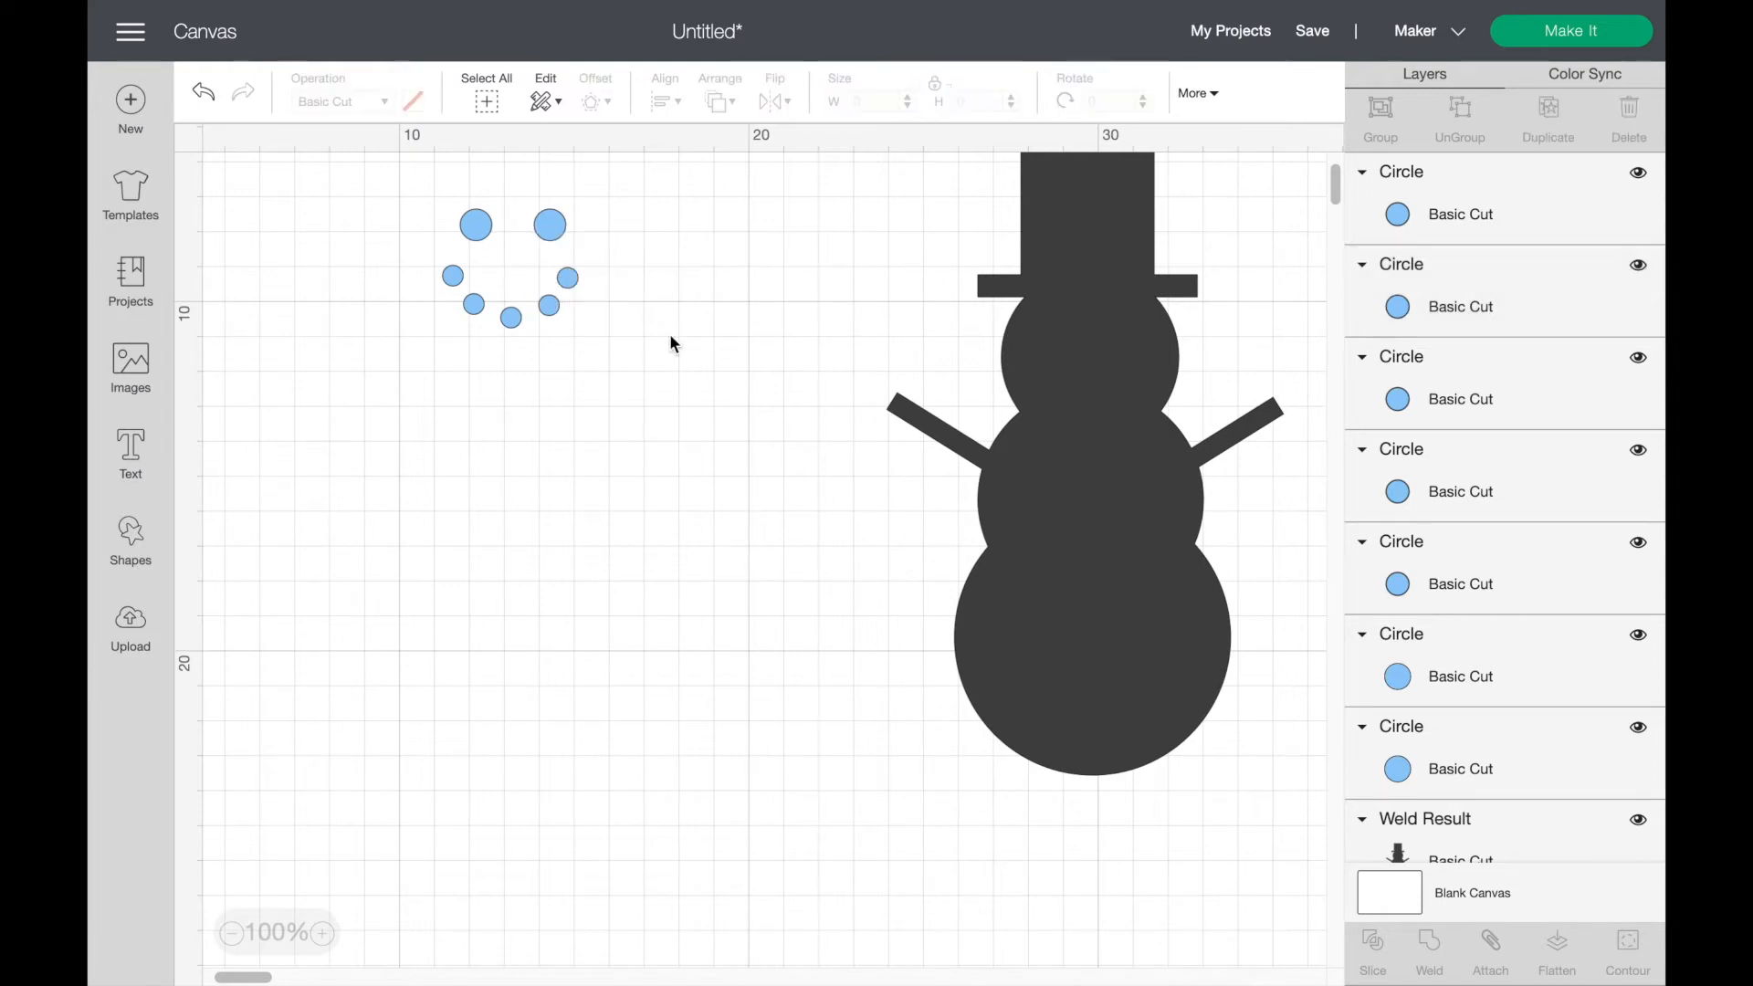
Step: Move both eye circles up together slightly, away from the mouth dots
click(486, 231)
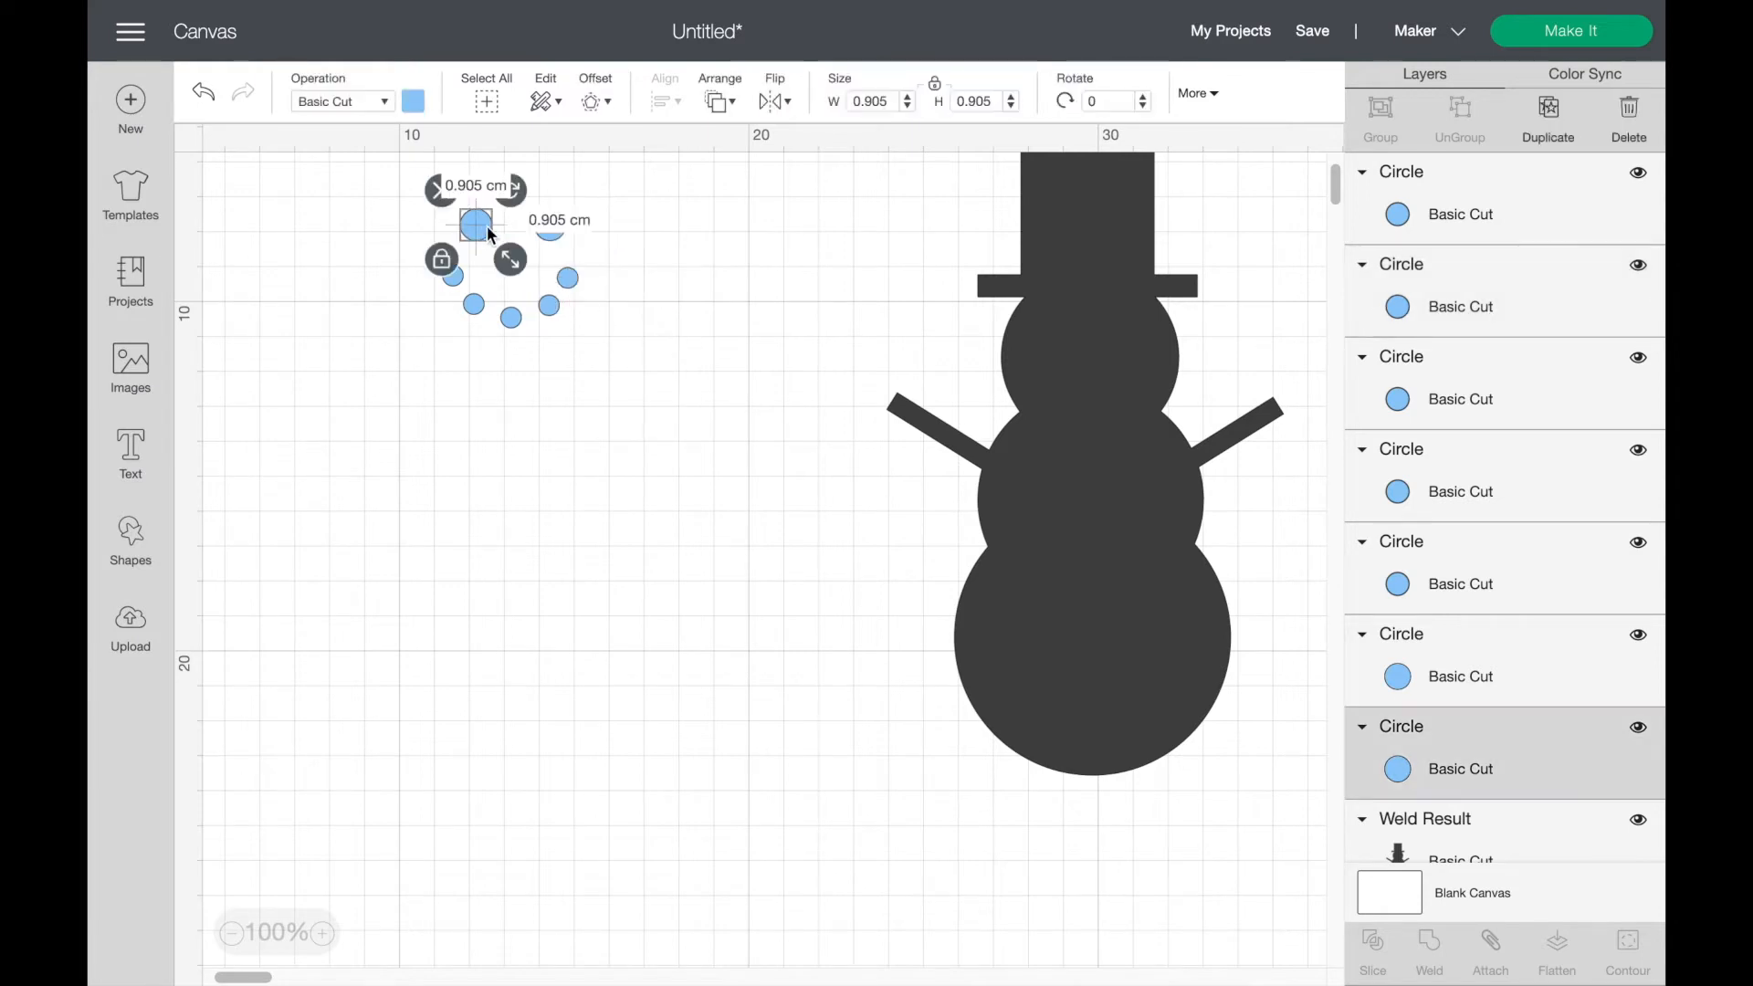
shift+click(555, 237)
drag(552, 234, 551, 222)
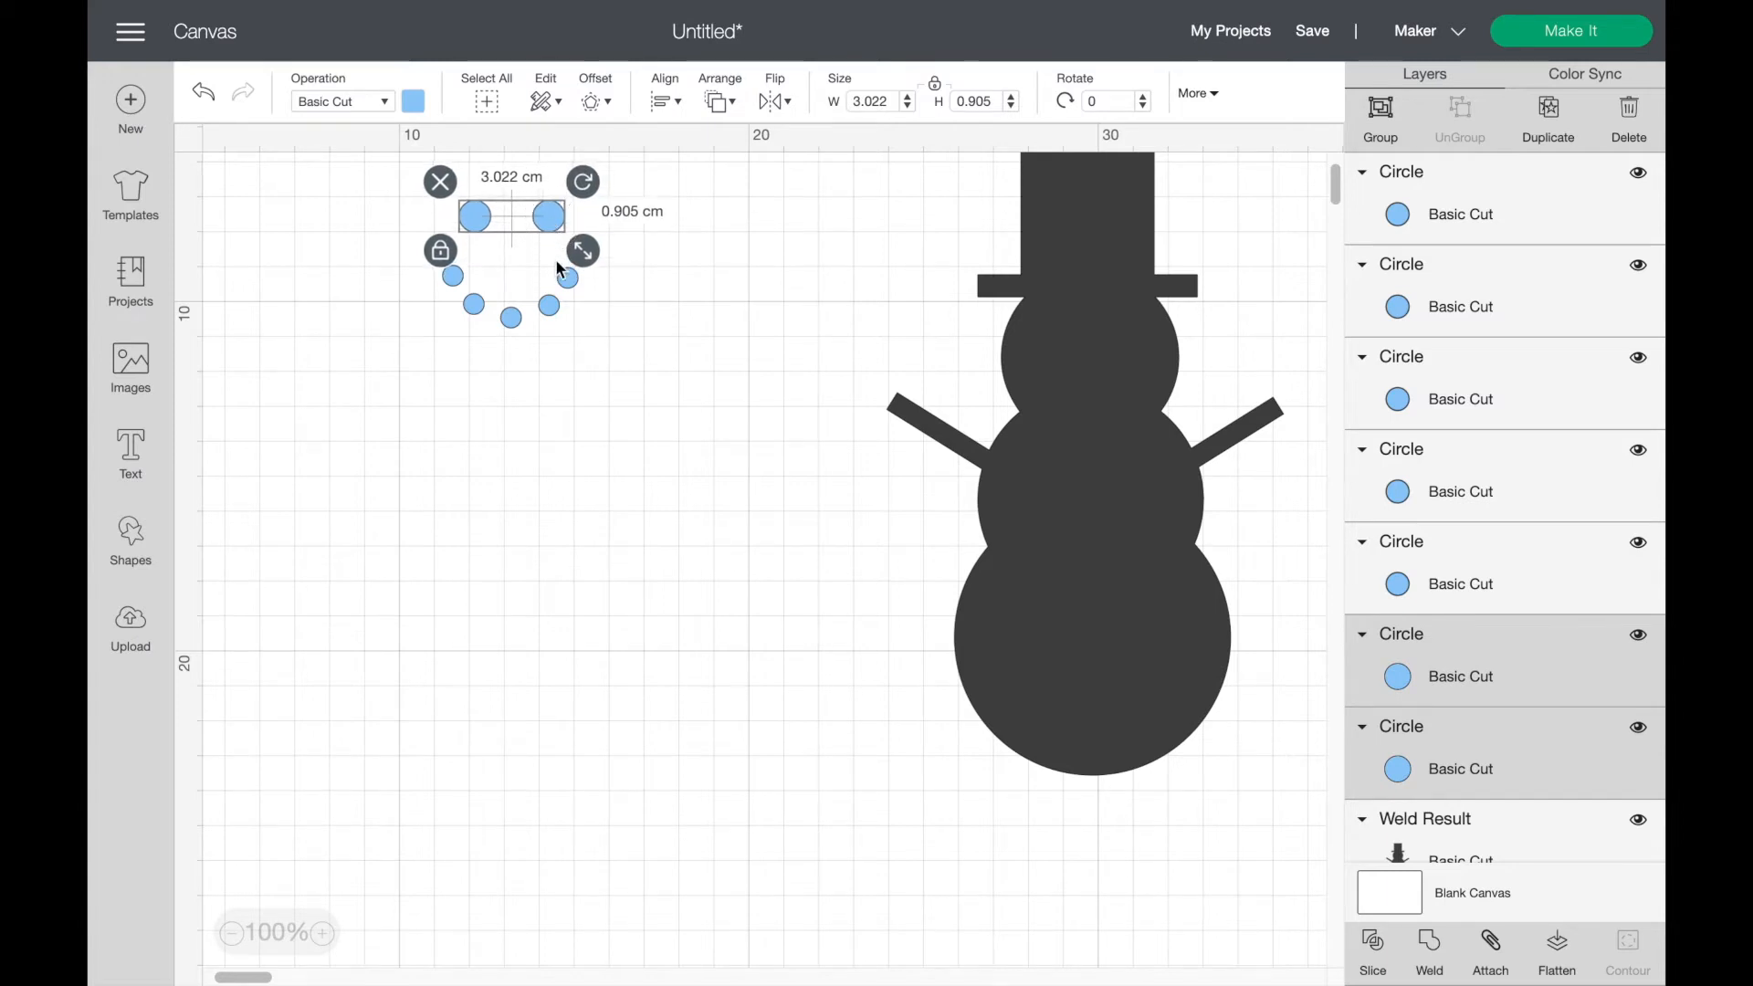
click(555, 436)
Step: Scale all the face circles together to about 2.82 by 2.653 cm and place them on the snowman's head
drag(434, 389, 613, 177)
drag(567, 285, 695, 370)
drag(728, 431, 701, 398)
drag(656, 307, 725, 351)
drag(773, 454, 764, 445)
drag(727, 358, 1124, 342)
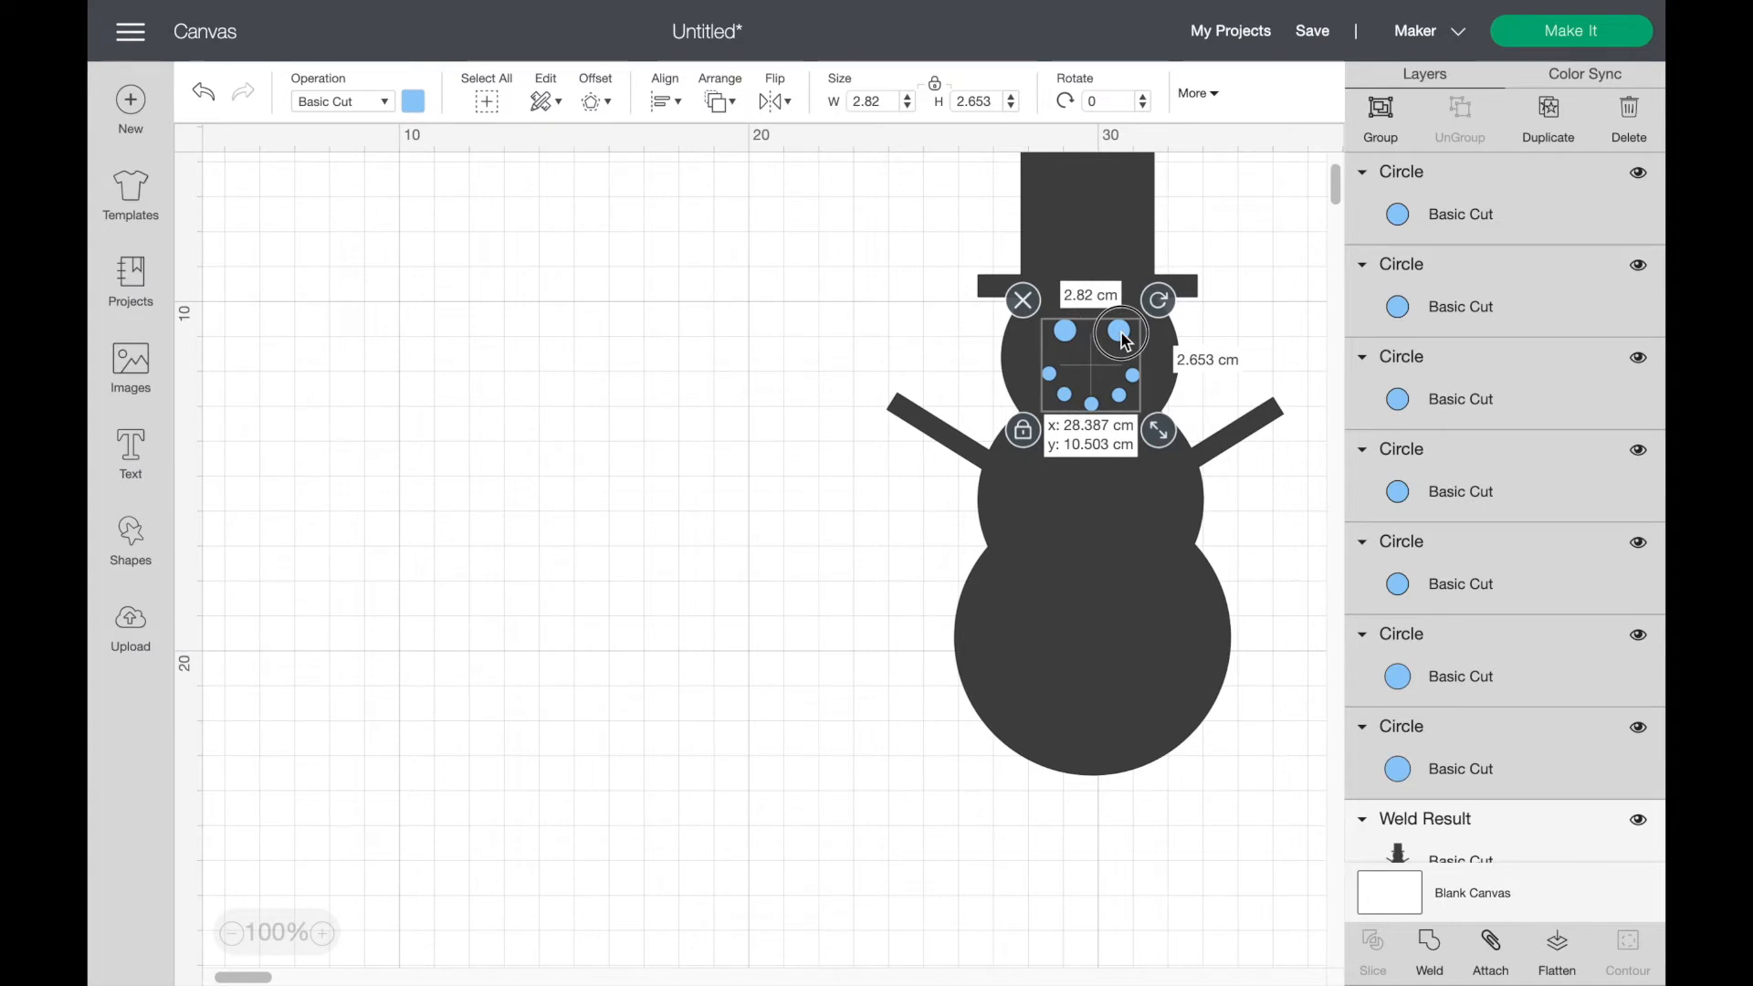
drag(1122, 335, 1119, 332)
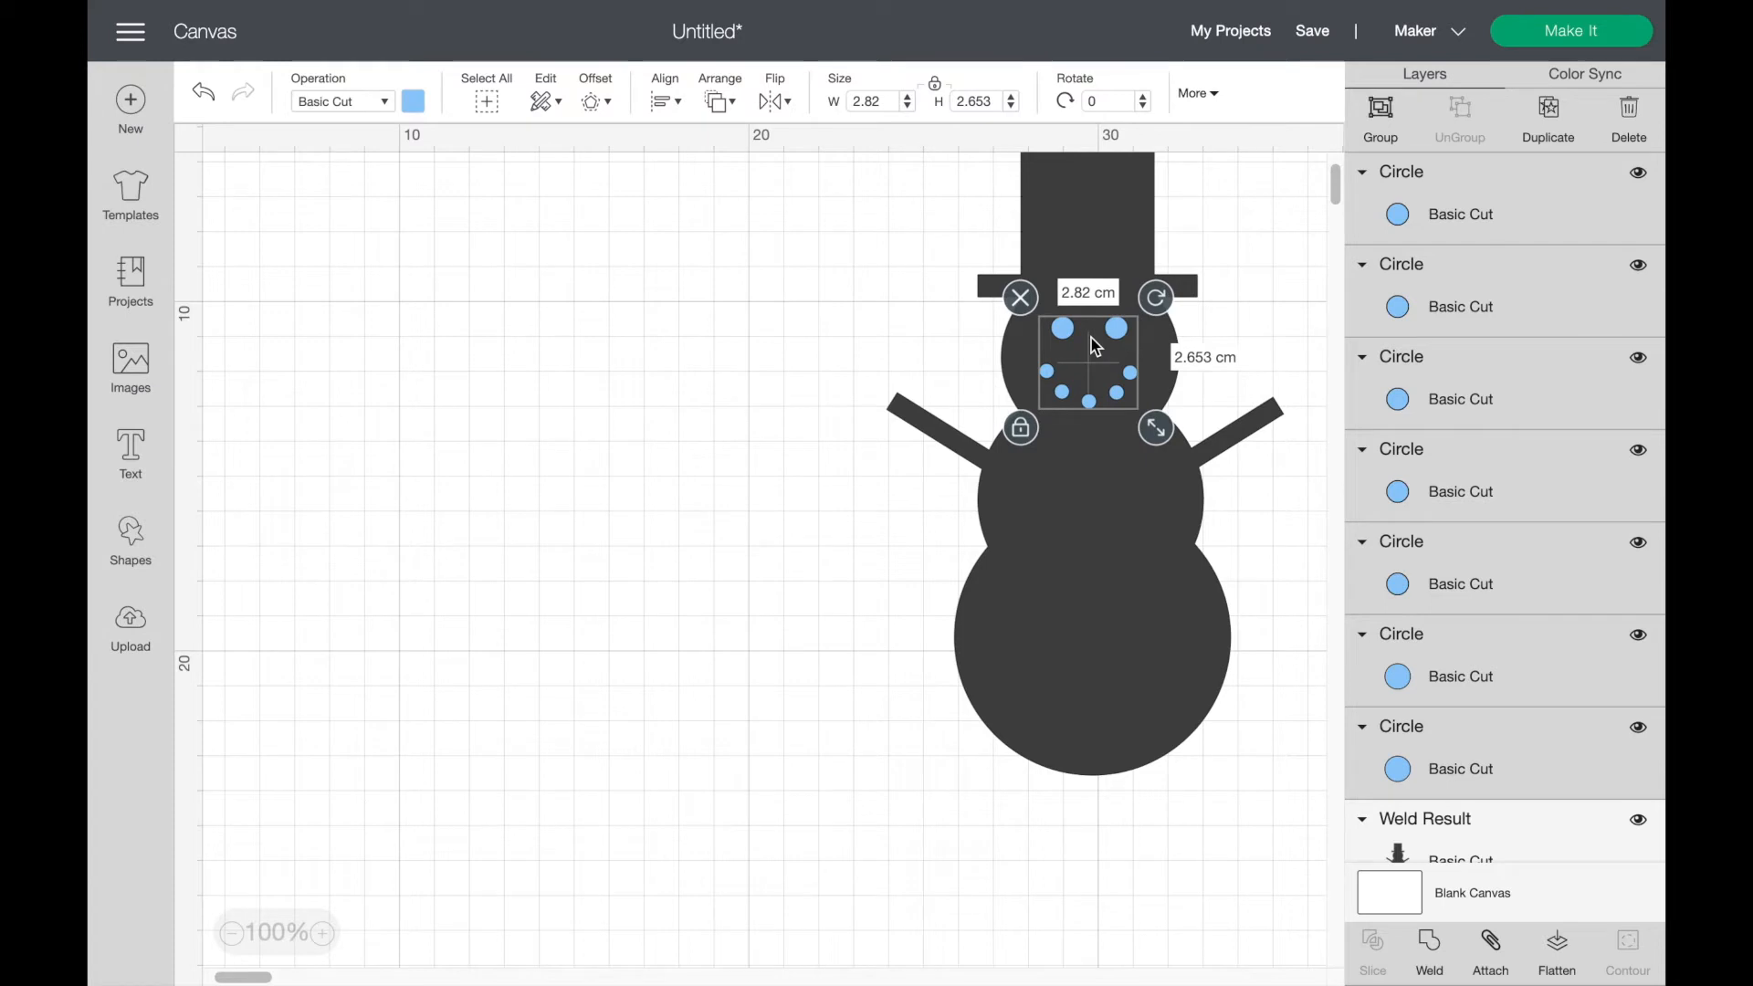
click(813, 394)
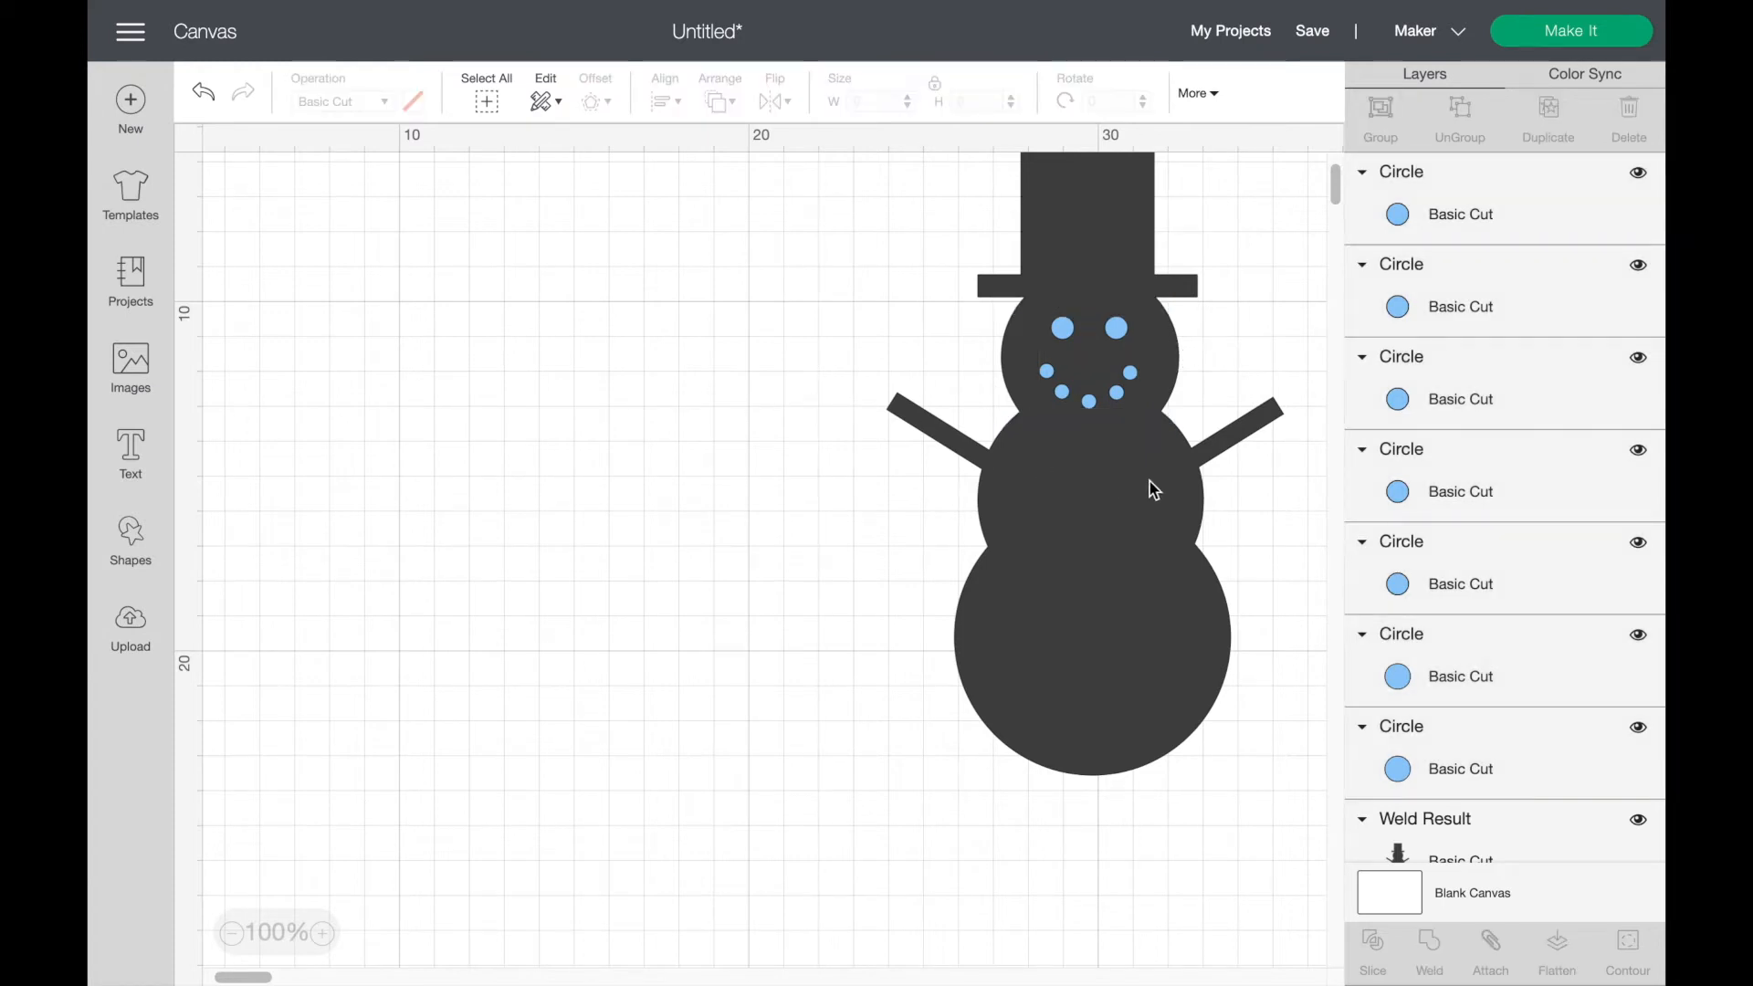
Step: Fine-tune the four side dots of the mouth on the snowman's head so the smile curves symmetrically
scroll(1148, 480, right, 5)
scroll(1148, 479, right, 3)
scroll(1149, 480, up, 2)
scroll(1148, 479, left, 1)
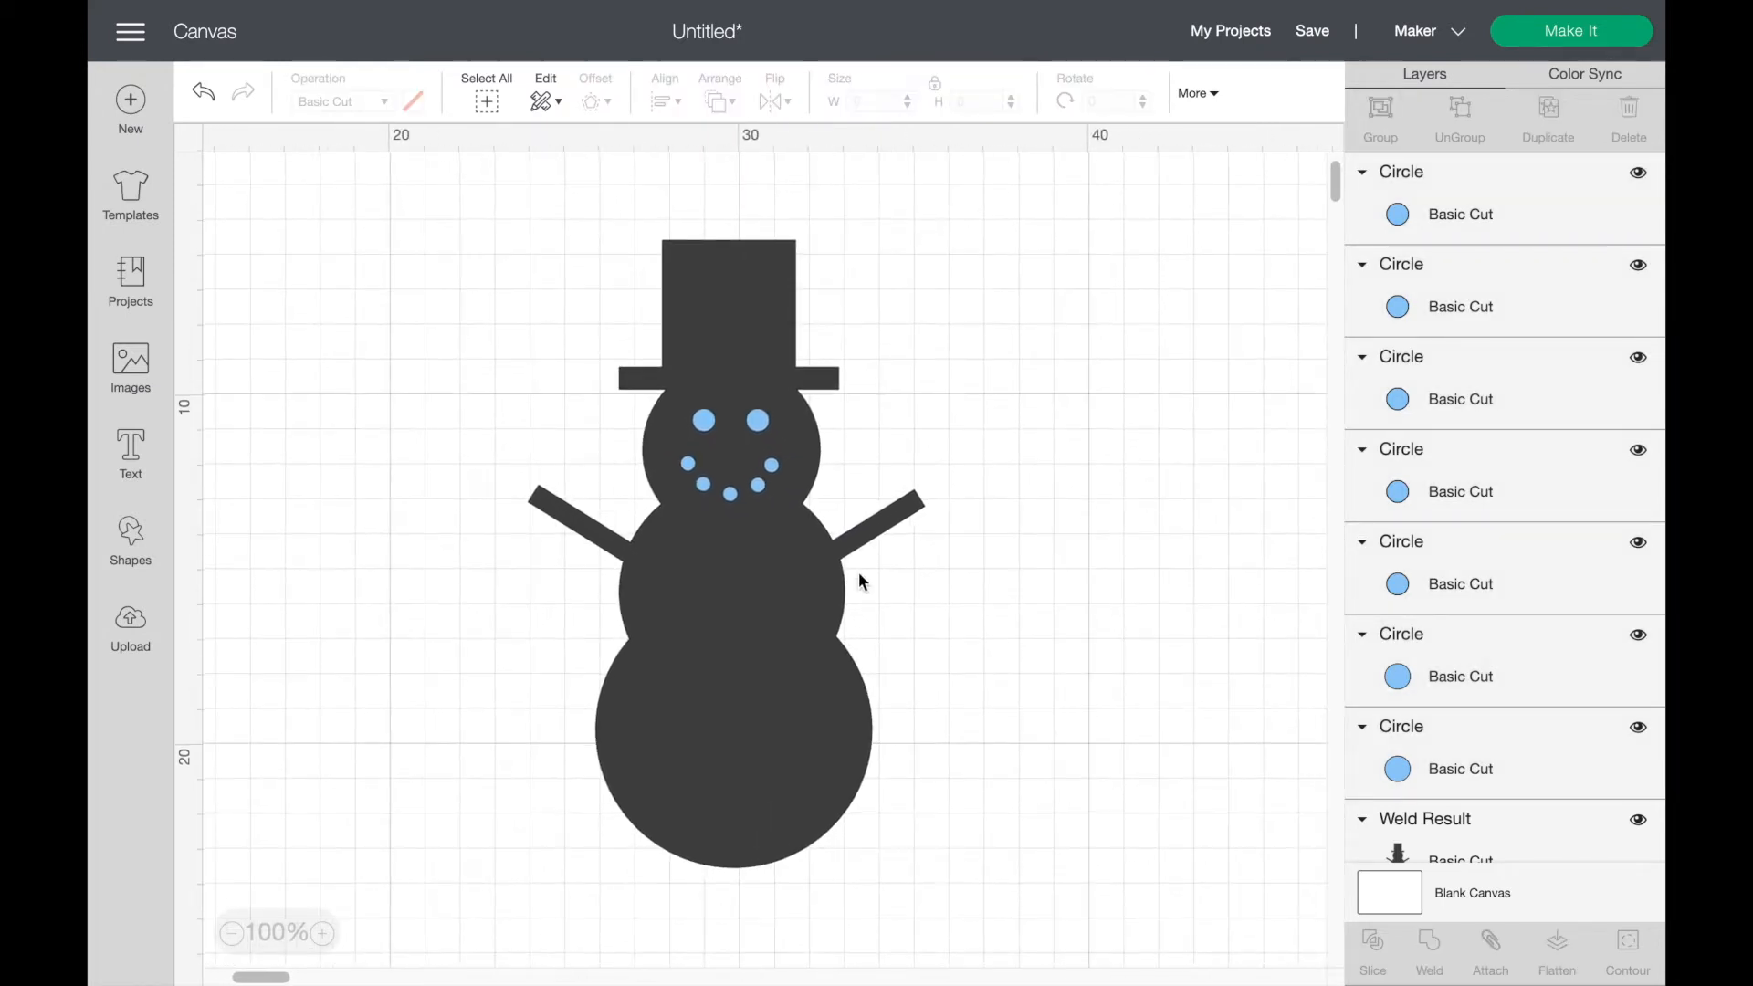
click(323, 933)
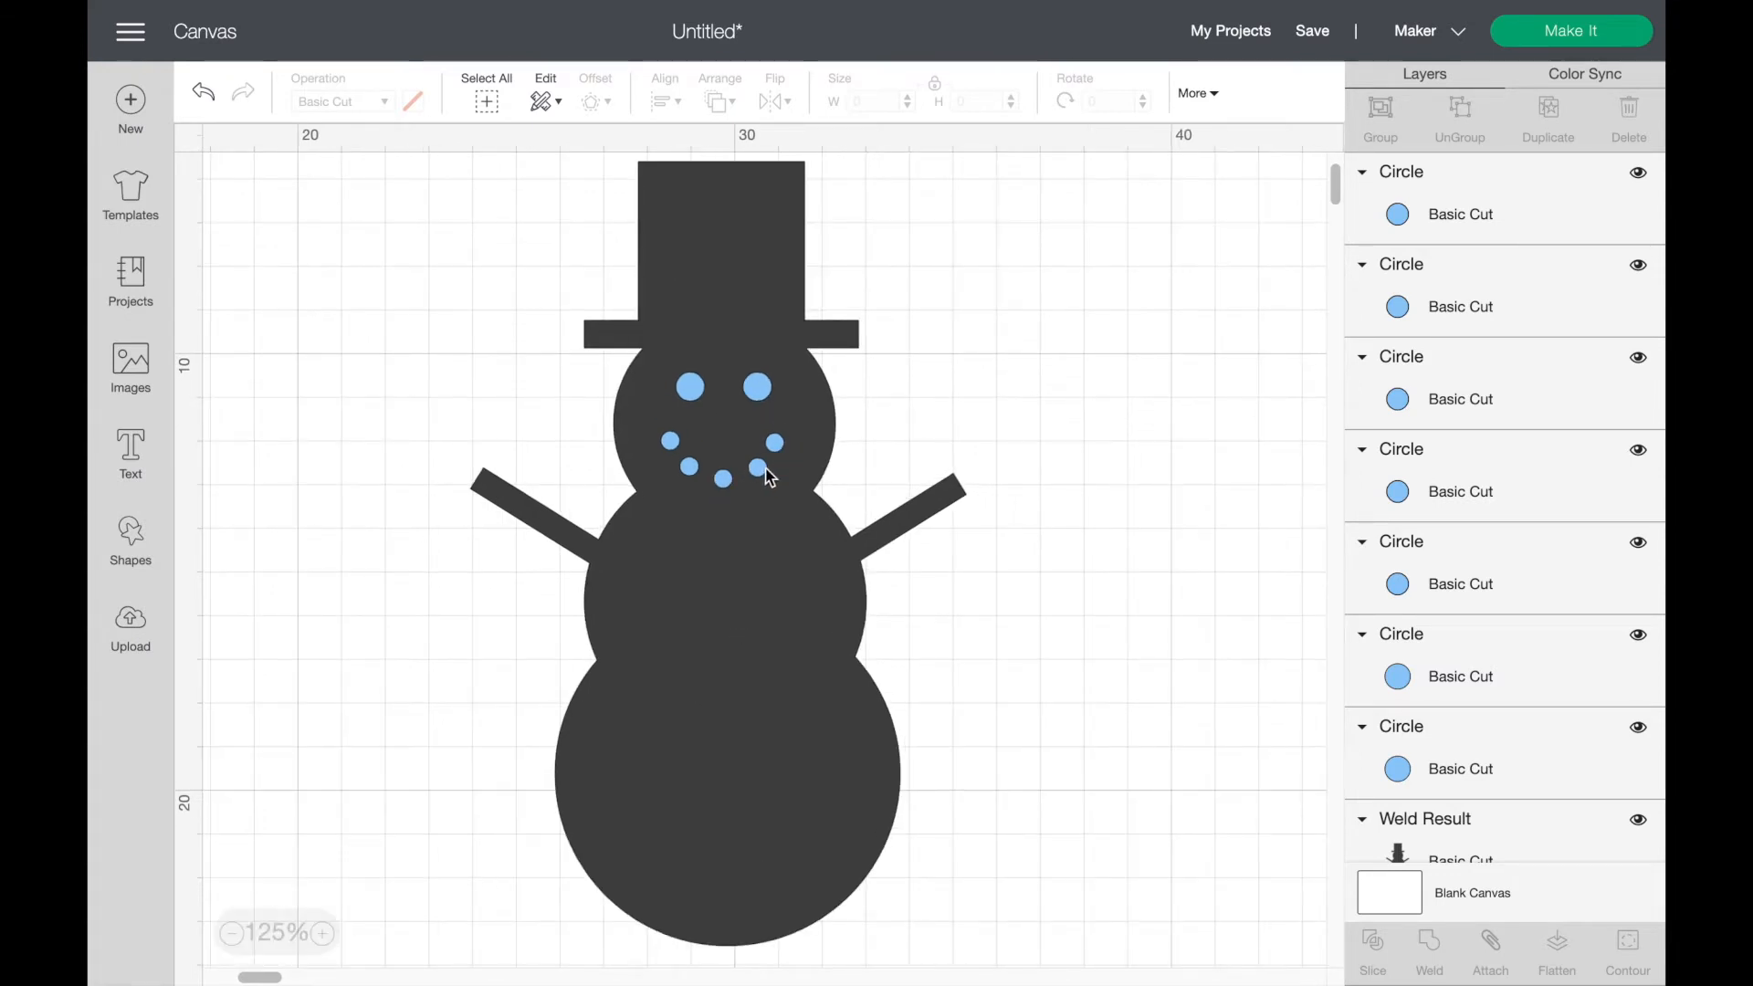
click(769, 475)
drag(769, 475, 691, 485)
click(690, 468)
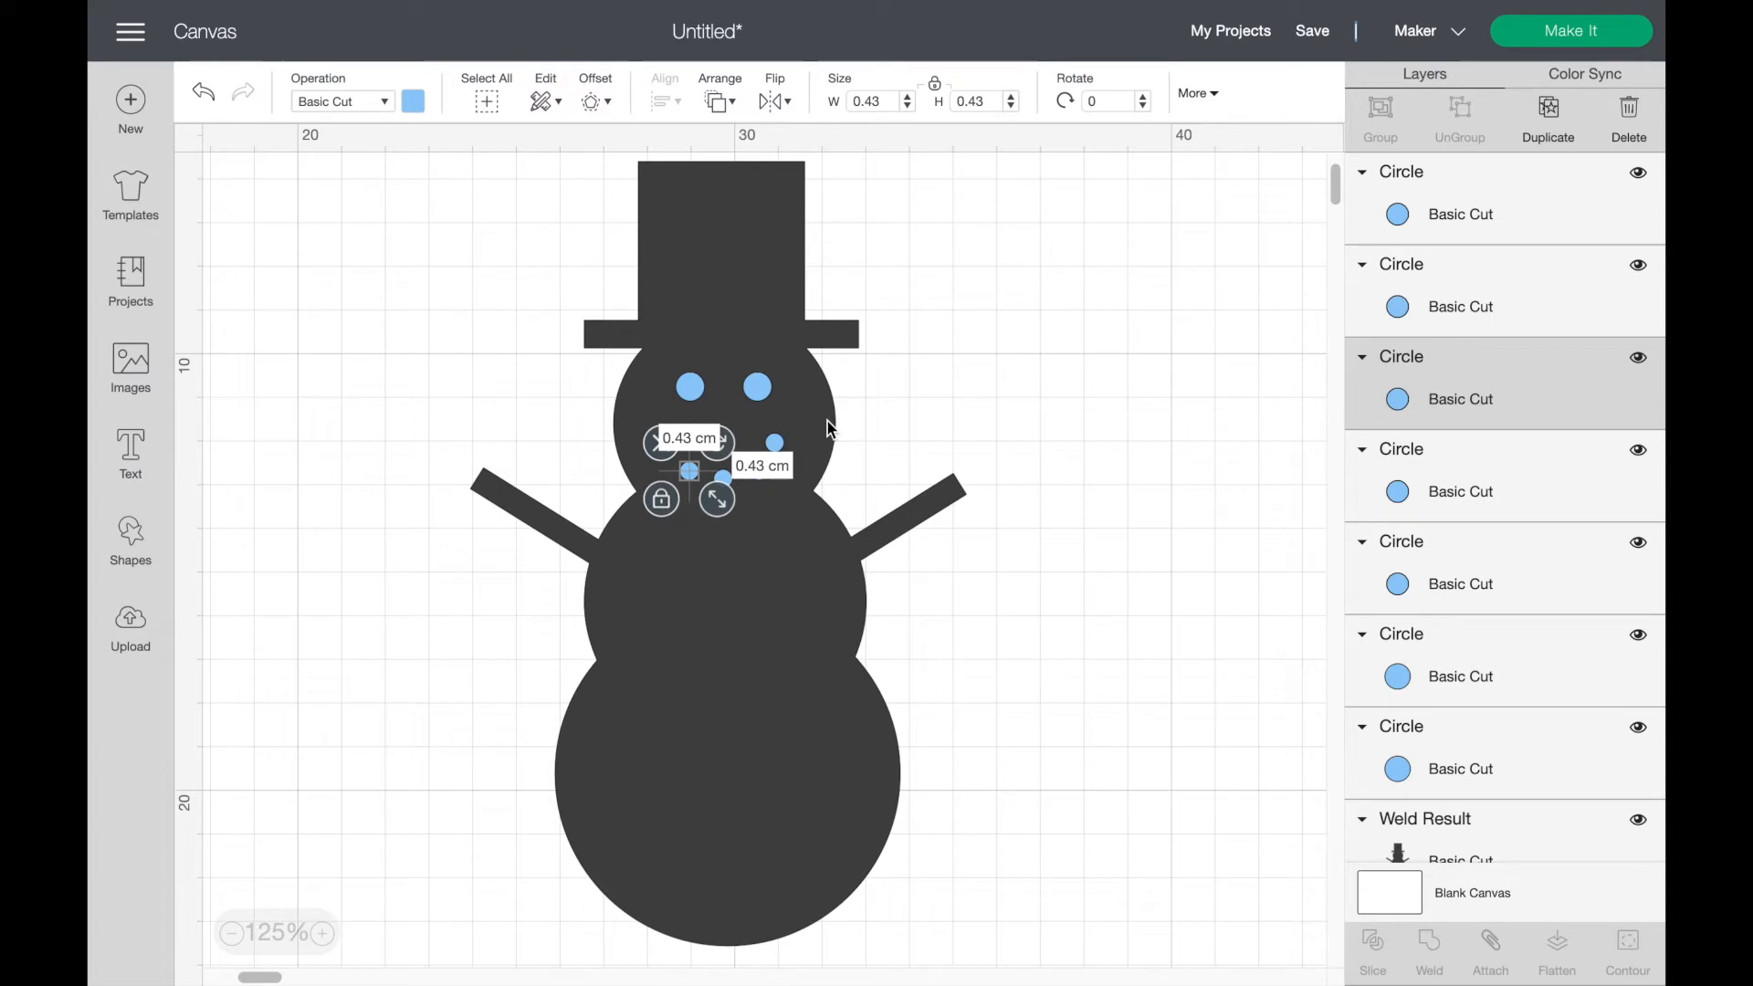
click(776, 440)
drag(780, 448, 783, 450)
drag(670, 441, 670, 446)
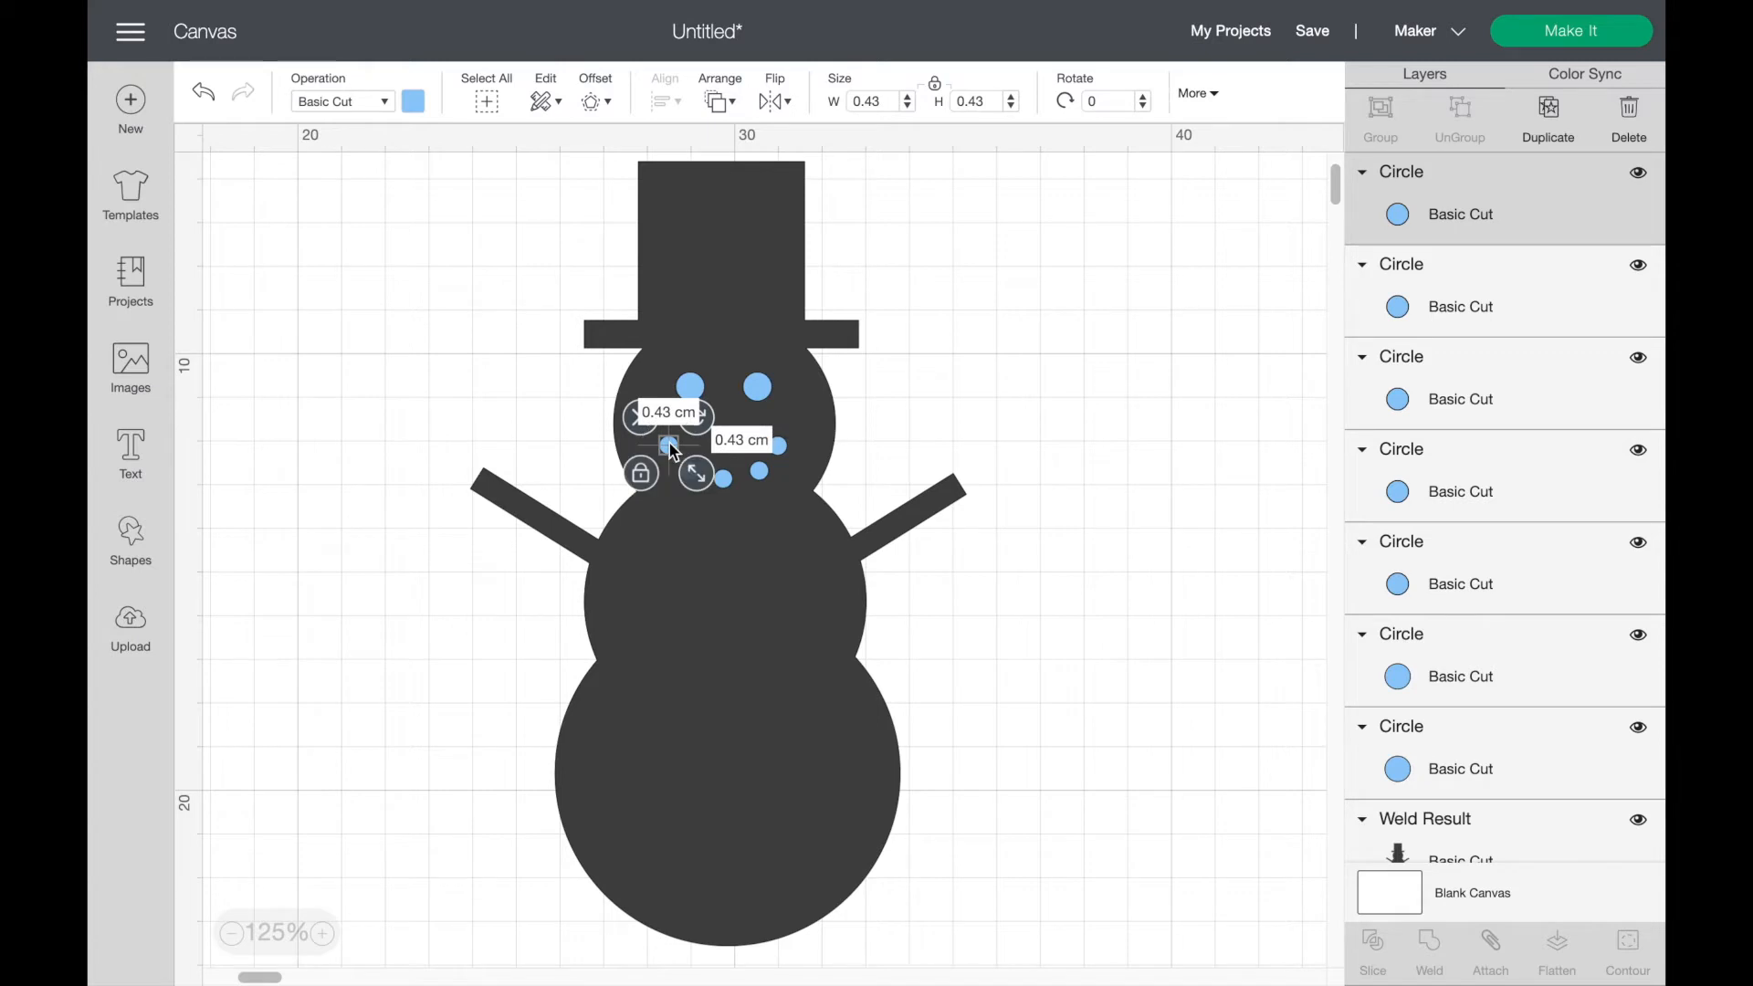
click(1000, 420)
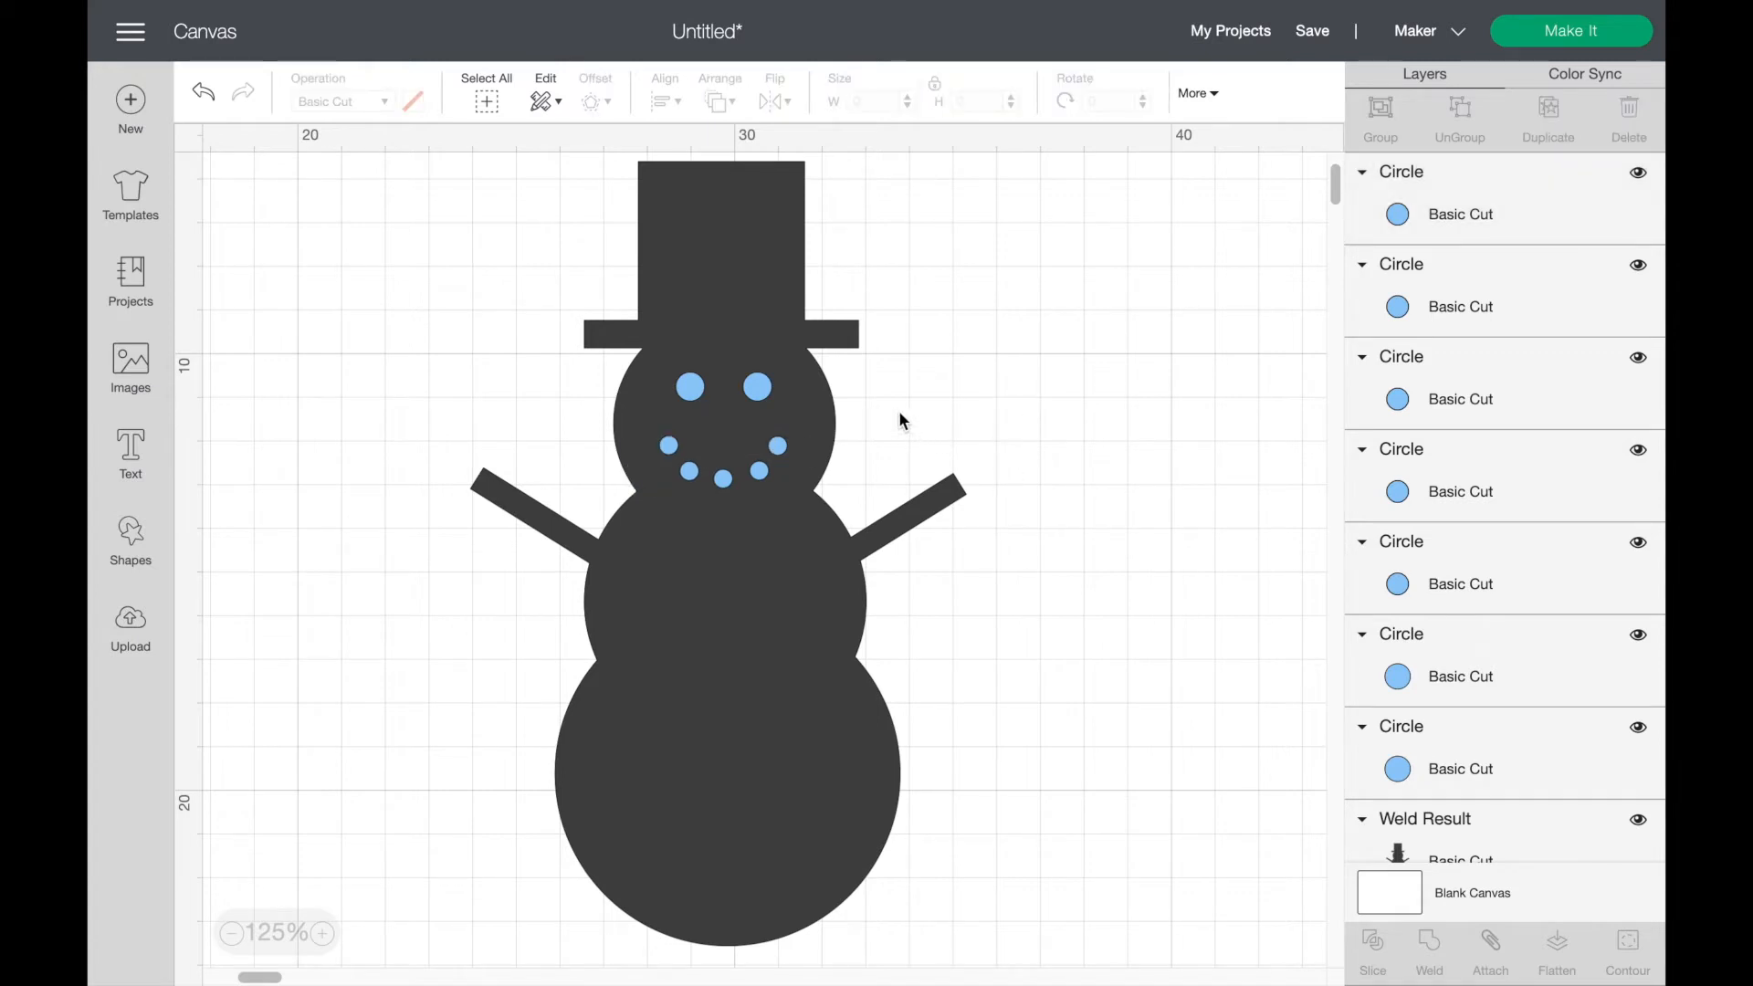
Step: Select both eyes and all five mouth dots and weld them into one face shape
click(693, 391)
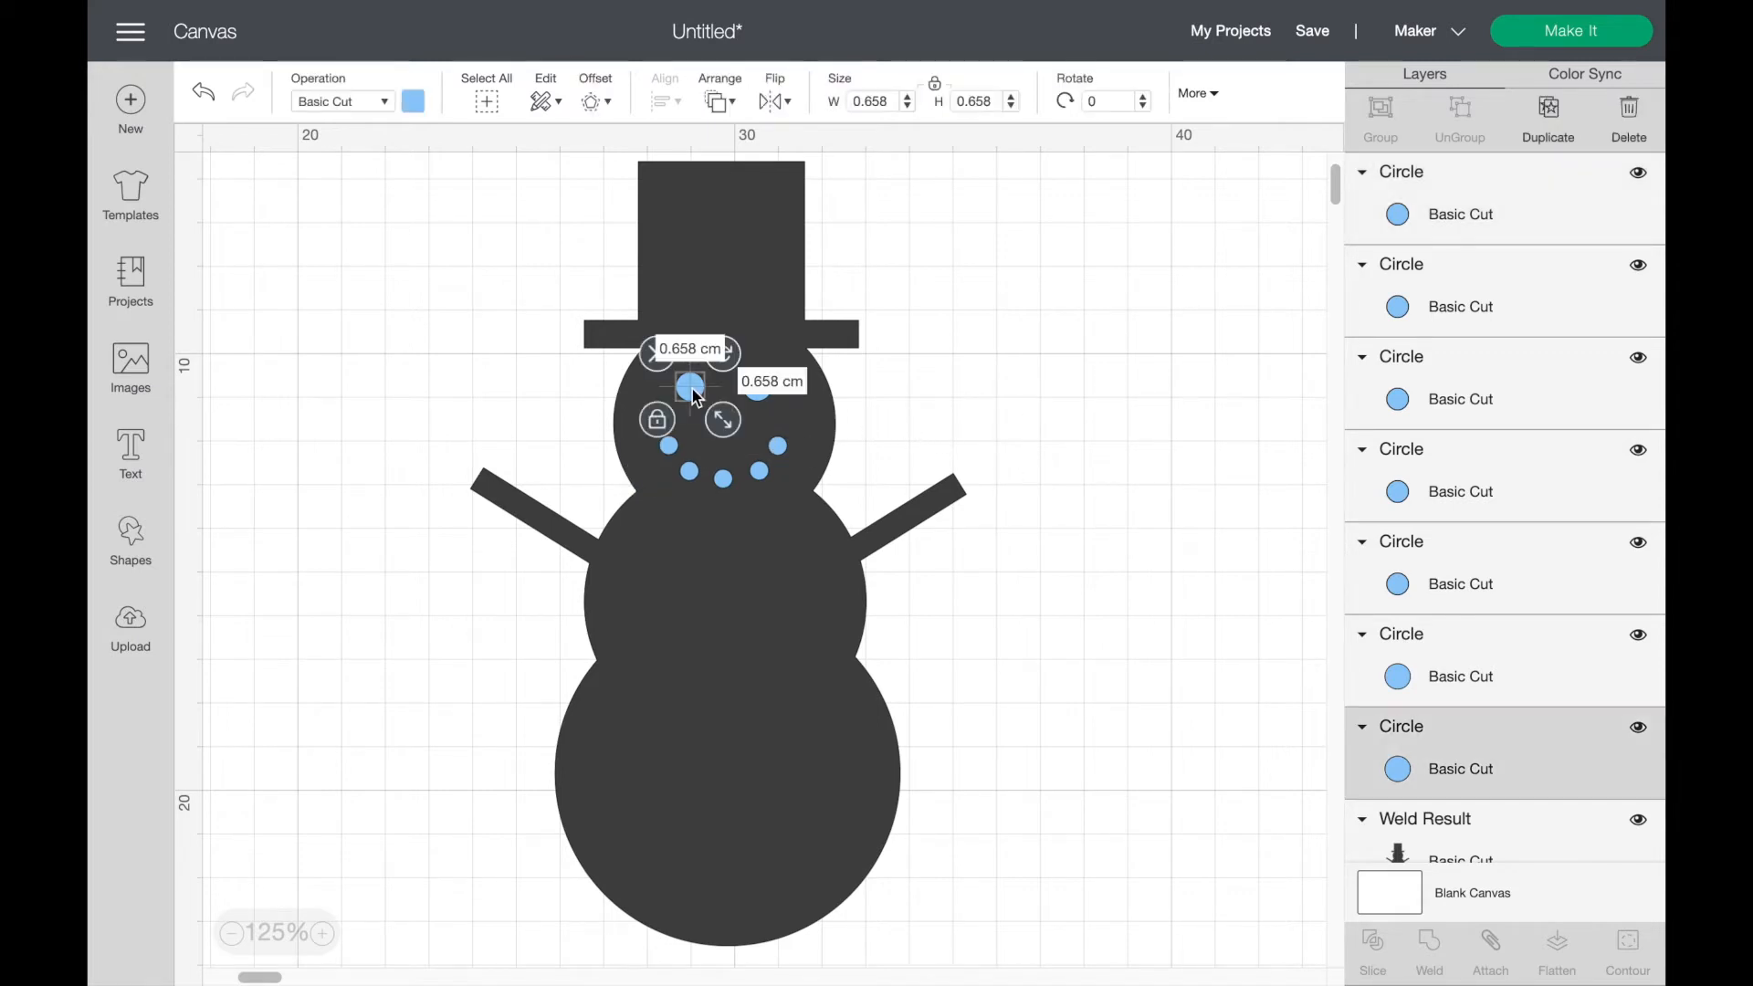
click(759, 391)
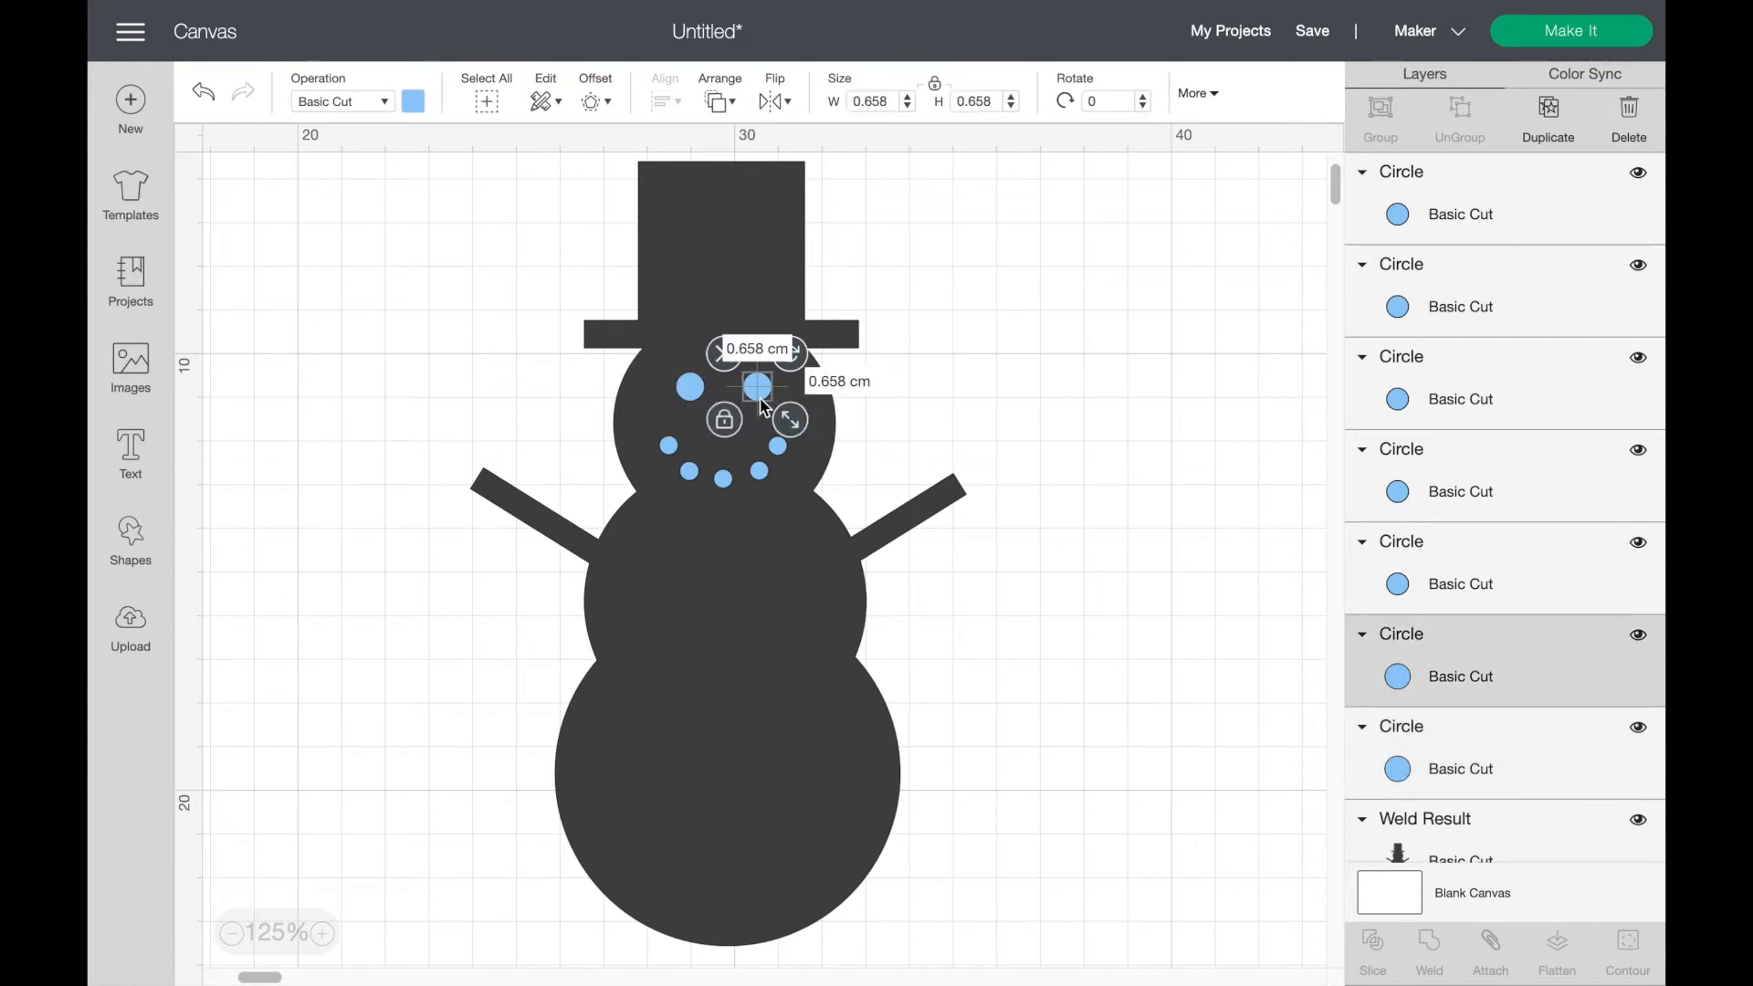
shift+click(691, 389)
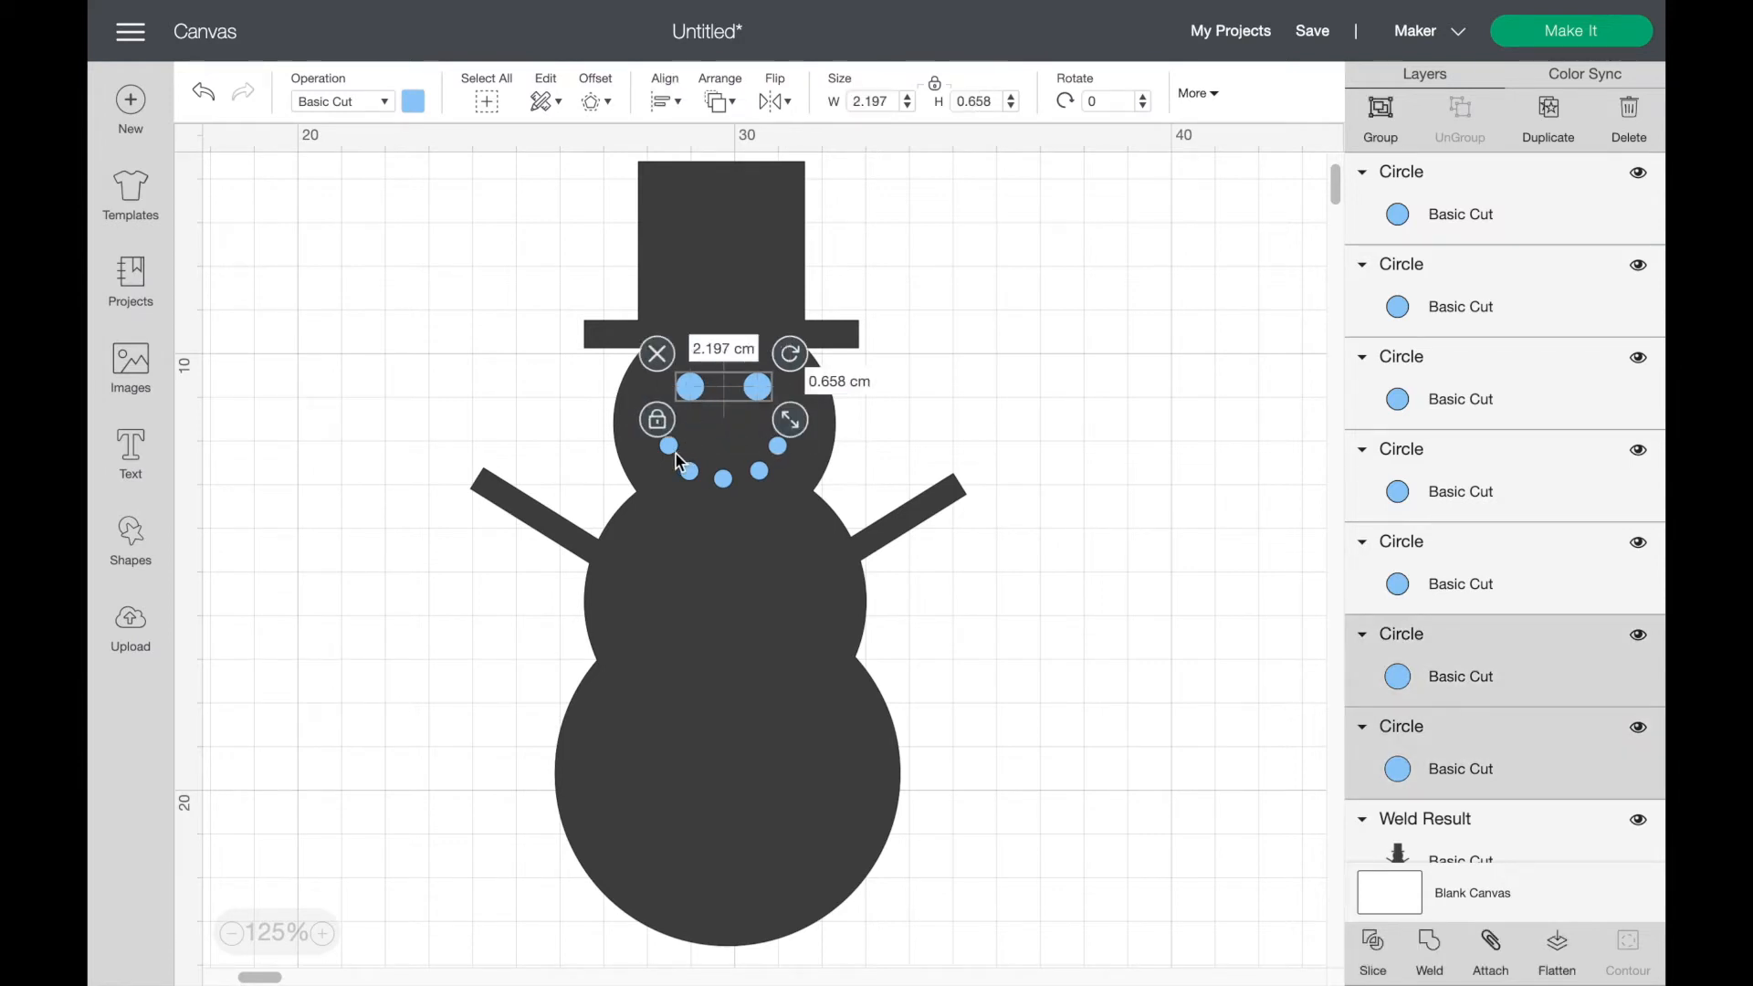
shift+click(670, 447)
shift+click(688, 470)
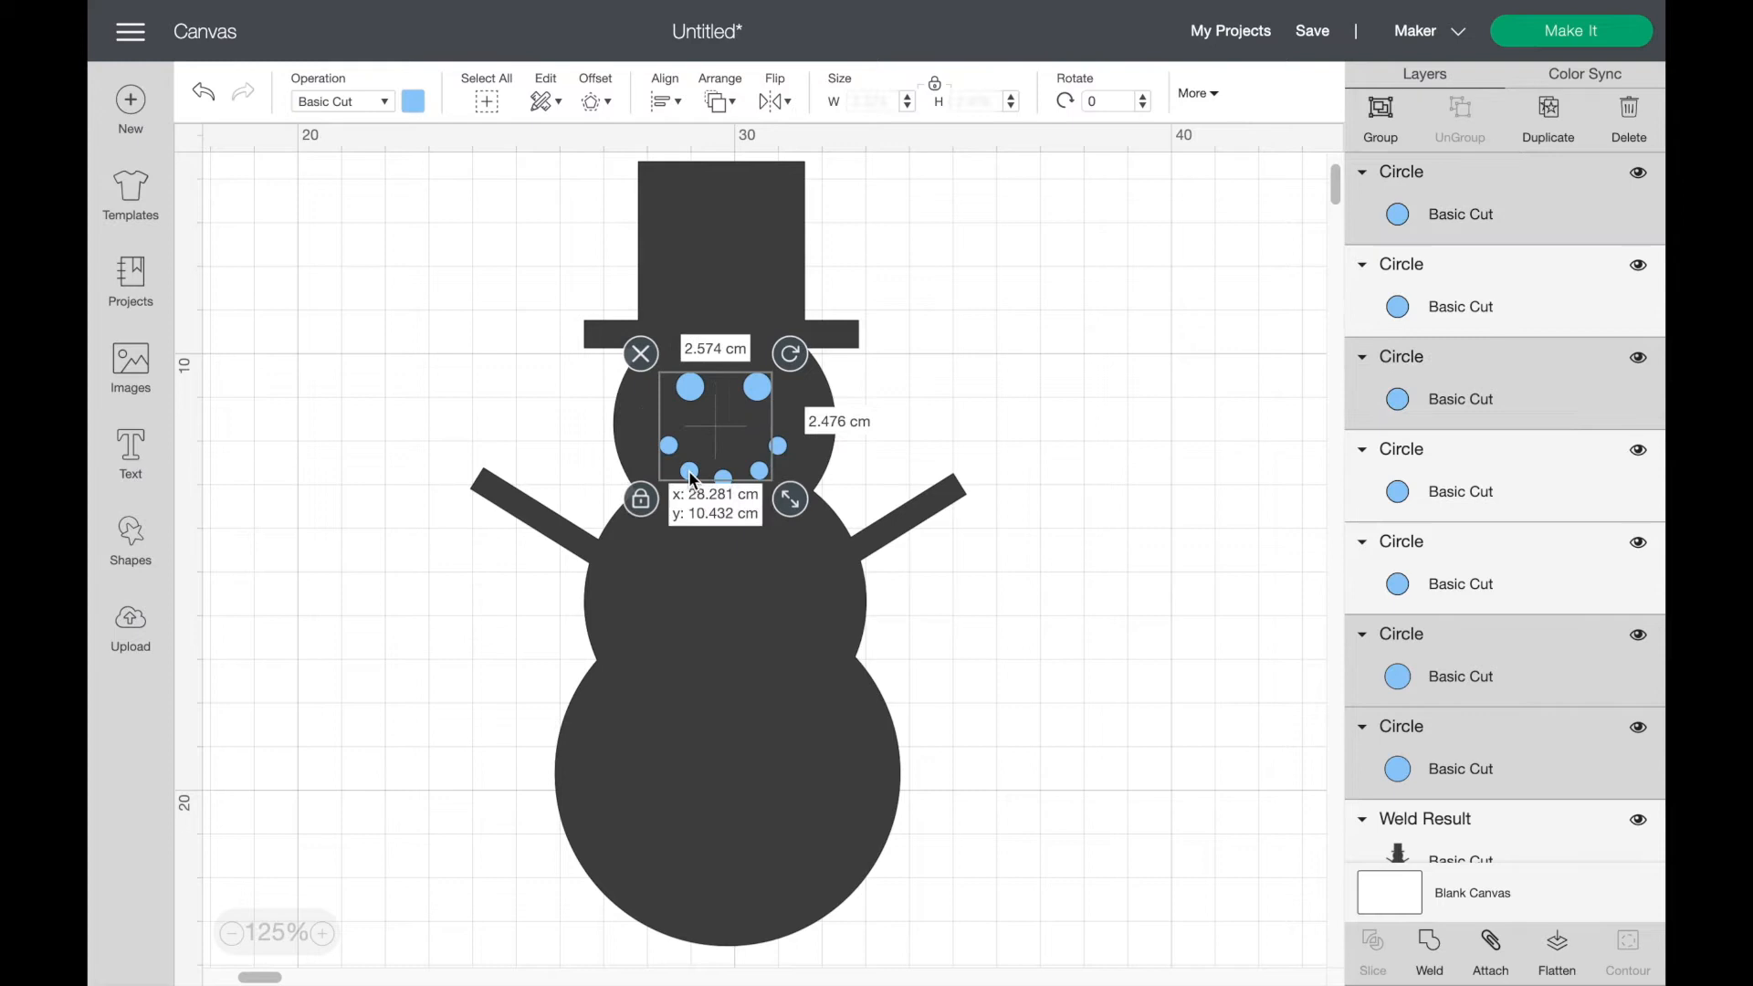
shift+click(722, 478)
shift+click(759, 471)
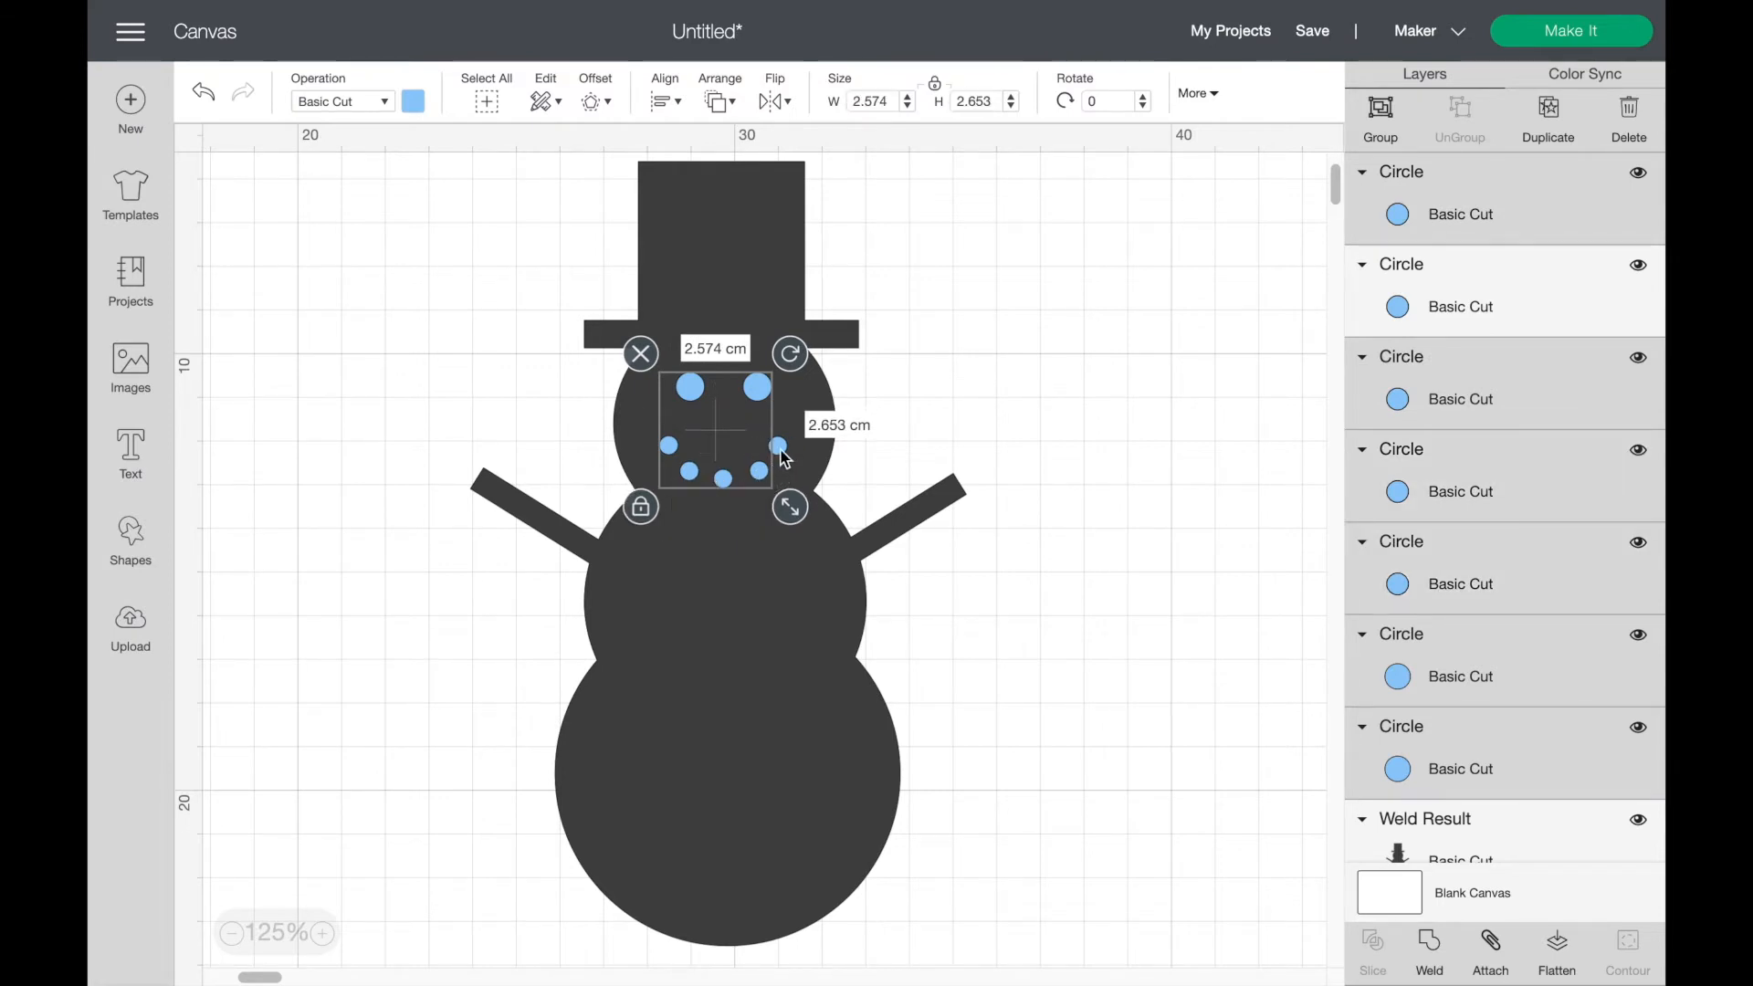
shift+click(777, 447)
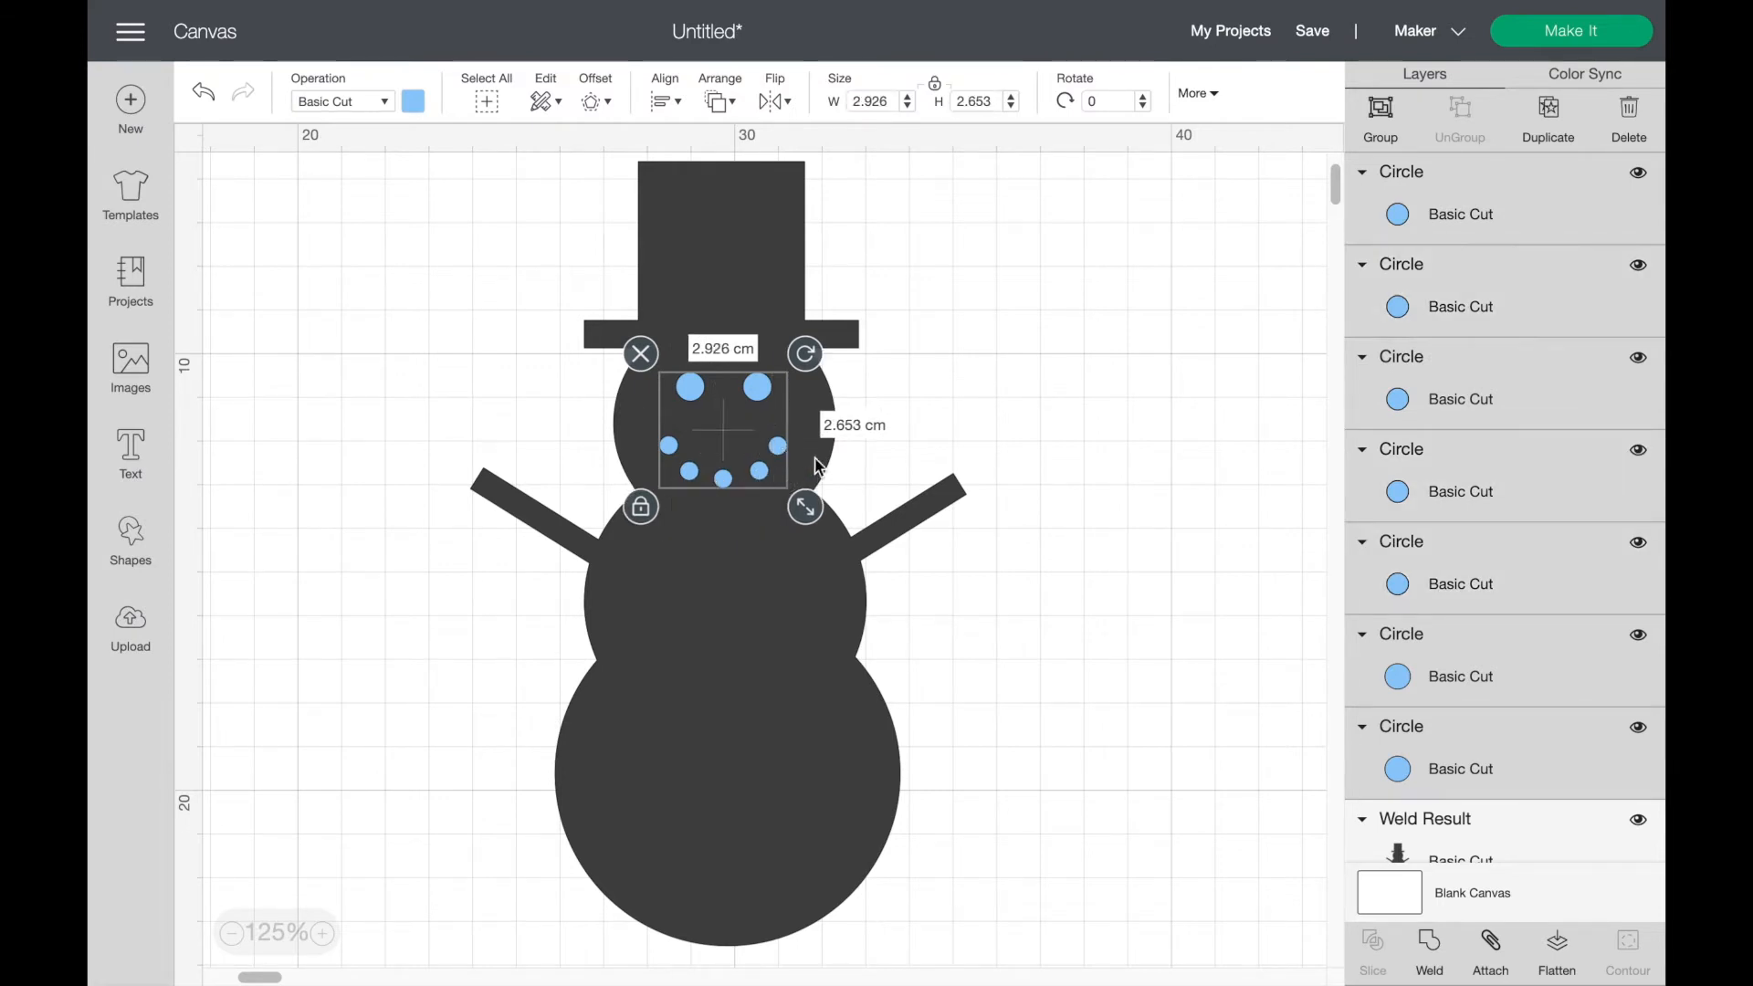
click(1439, 950)
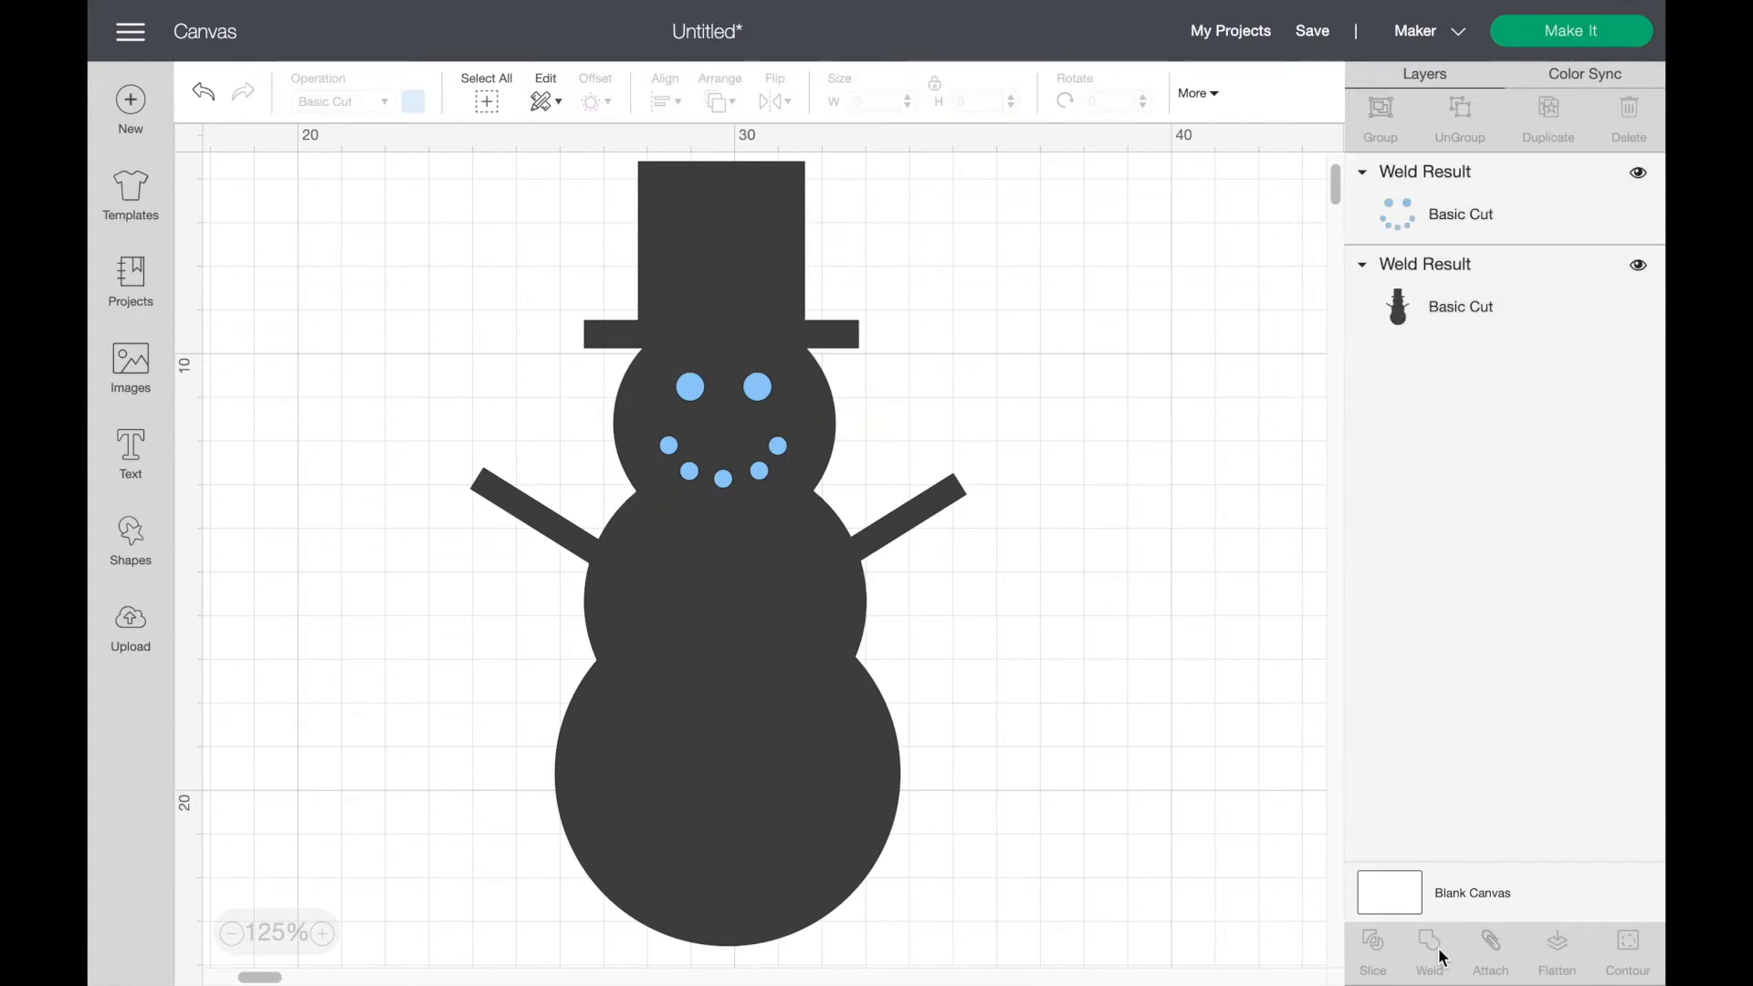
Step: Slice the welded face shape out of the snowman silhouette, with both in their original positions
drag(582, 475, 888, 364)
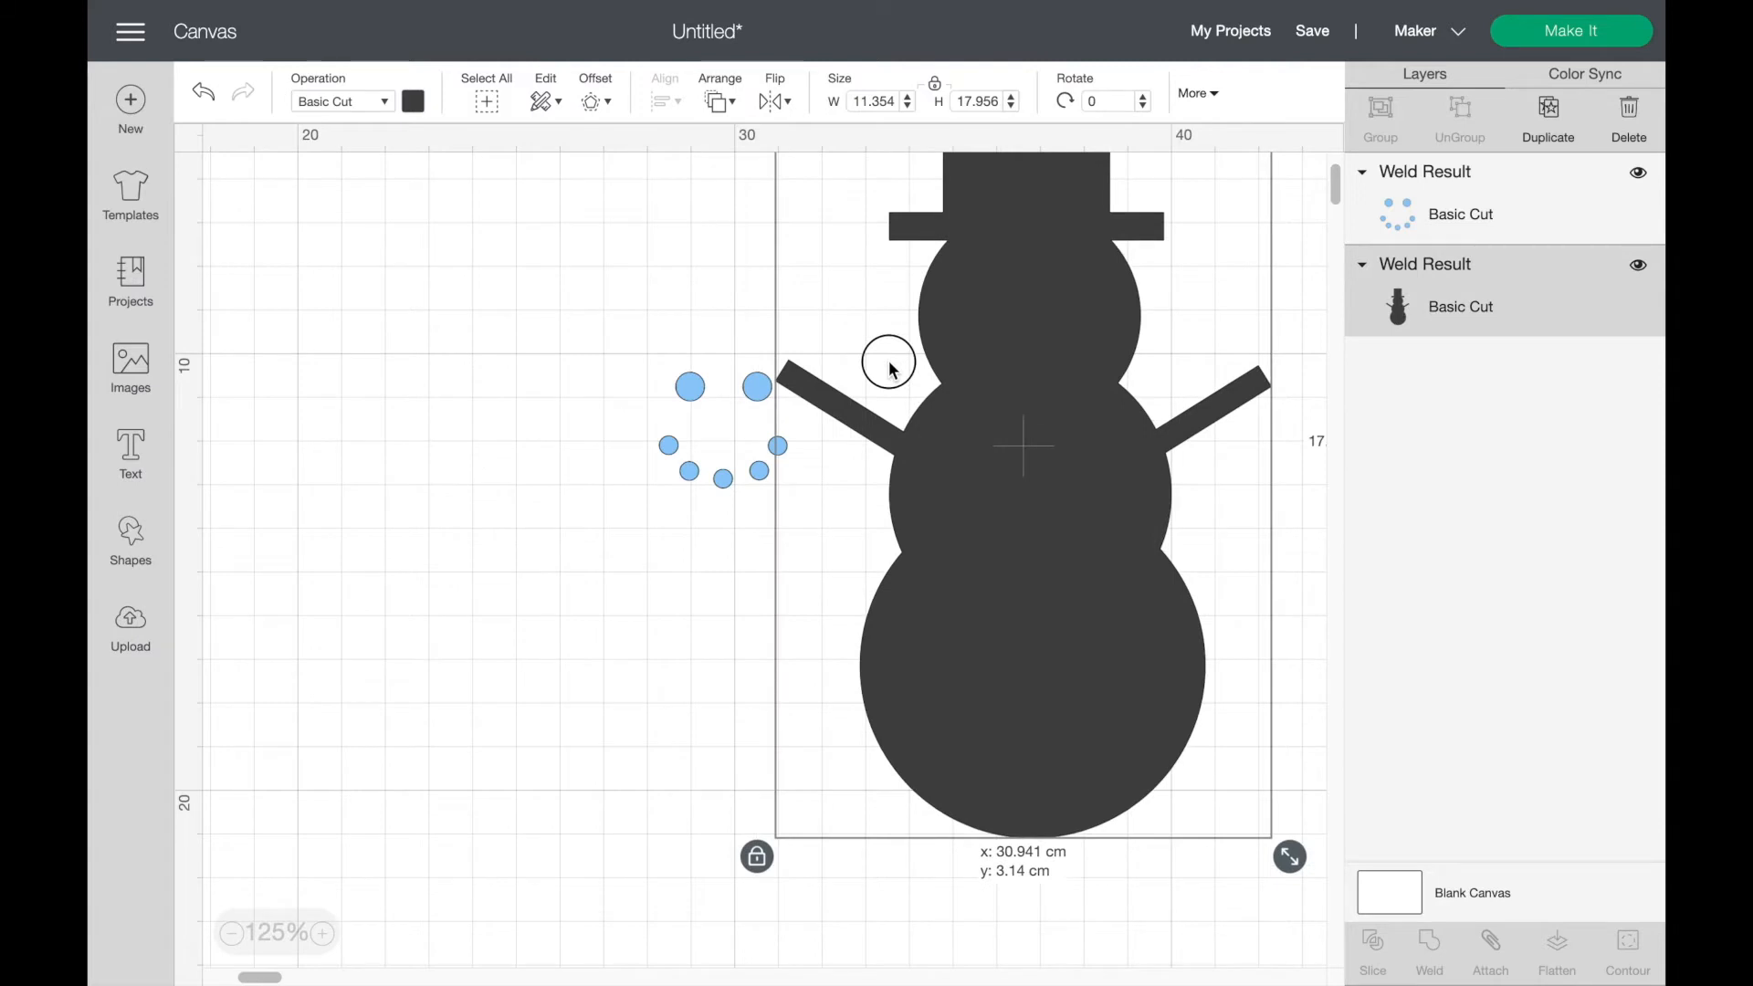
click(207, 92)
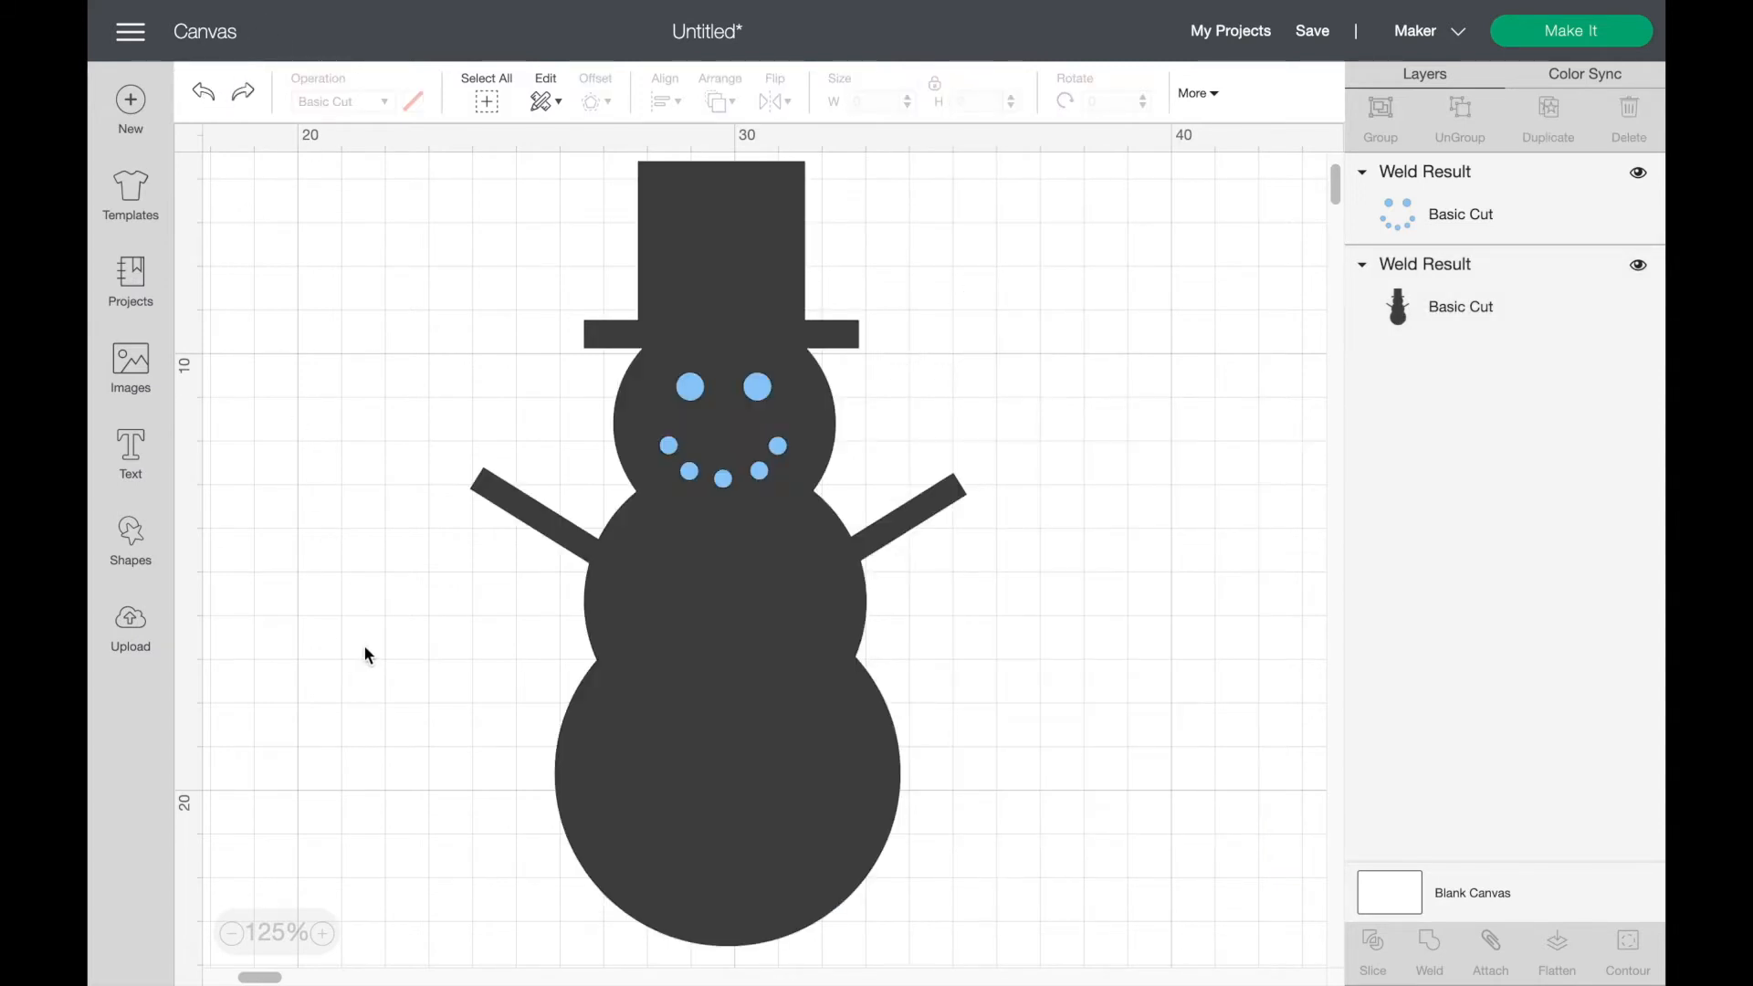
drag(386, 800, 1045, 212)
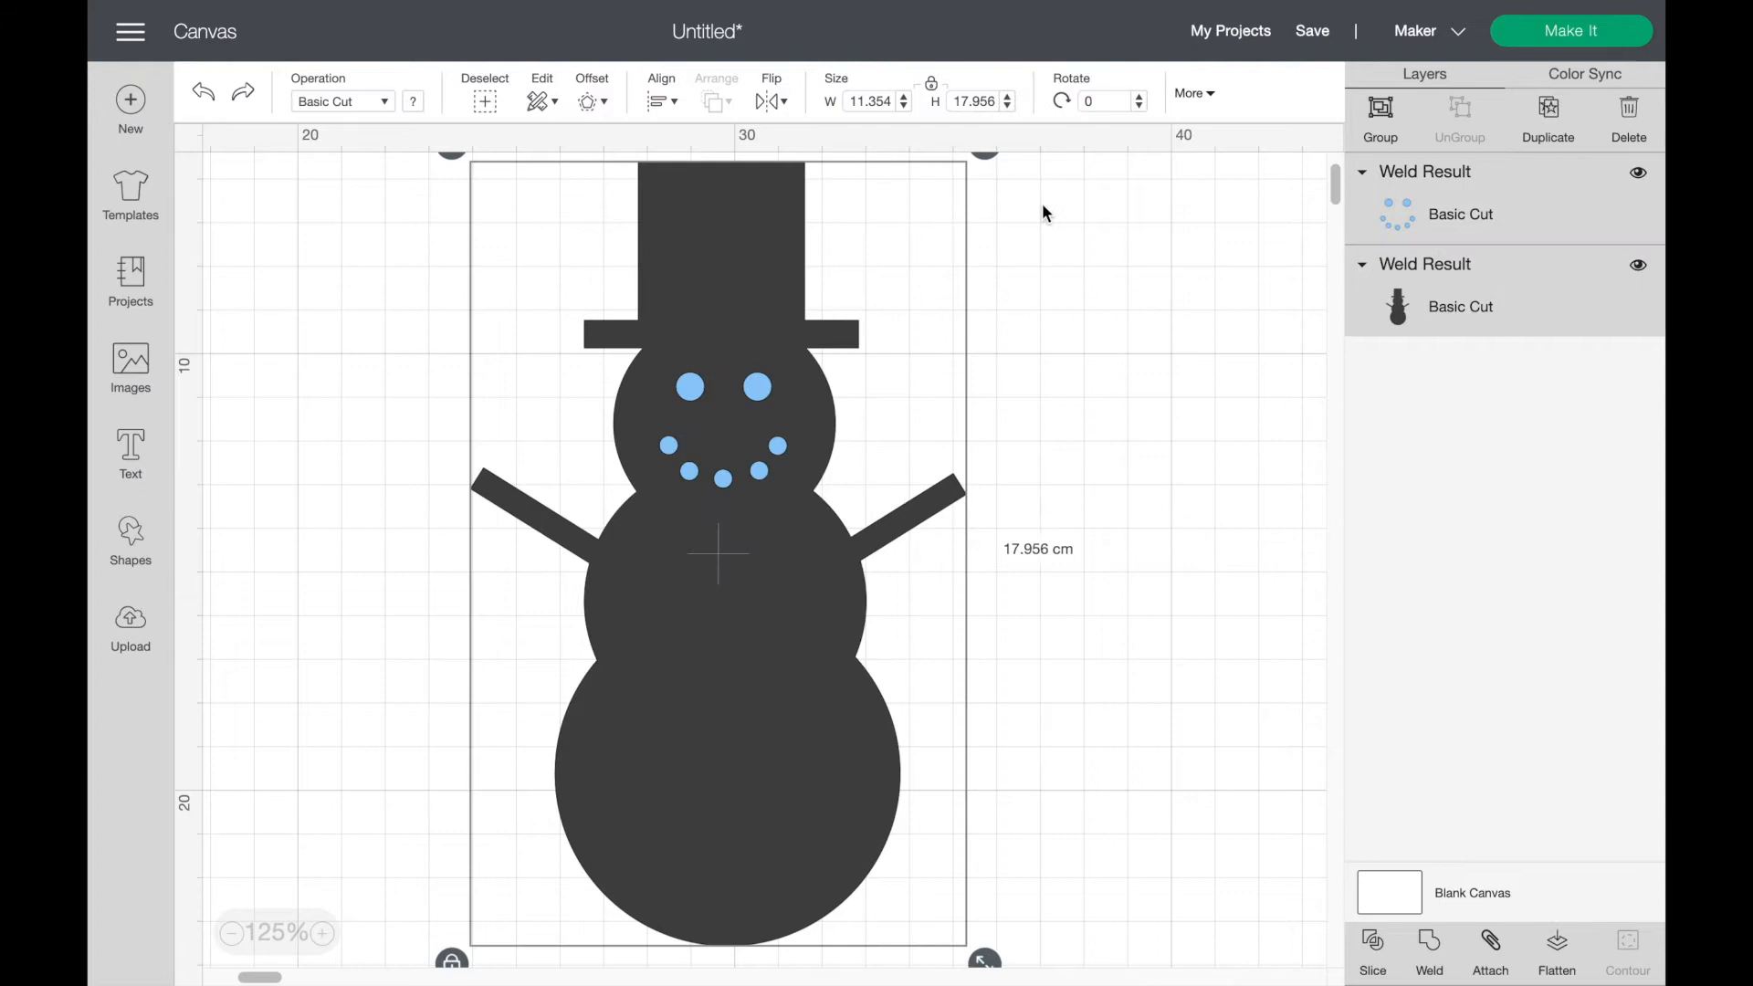
click(1376, 947)
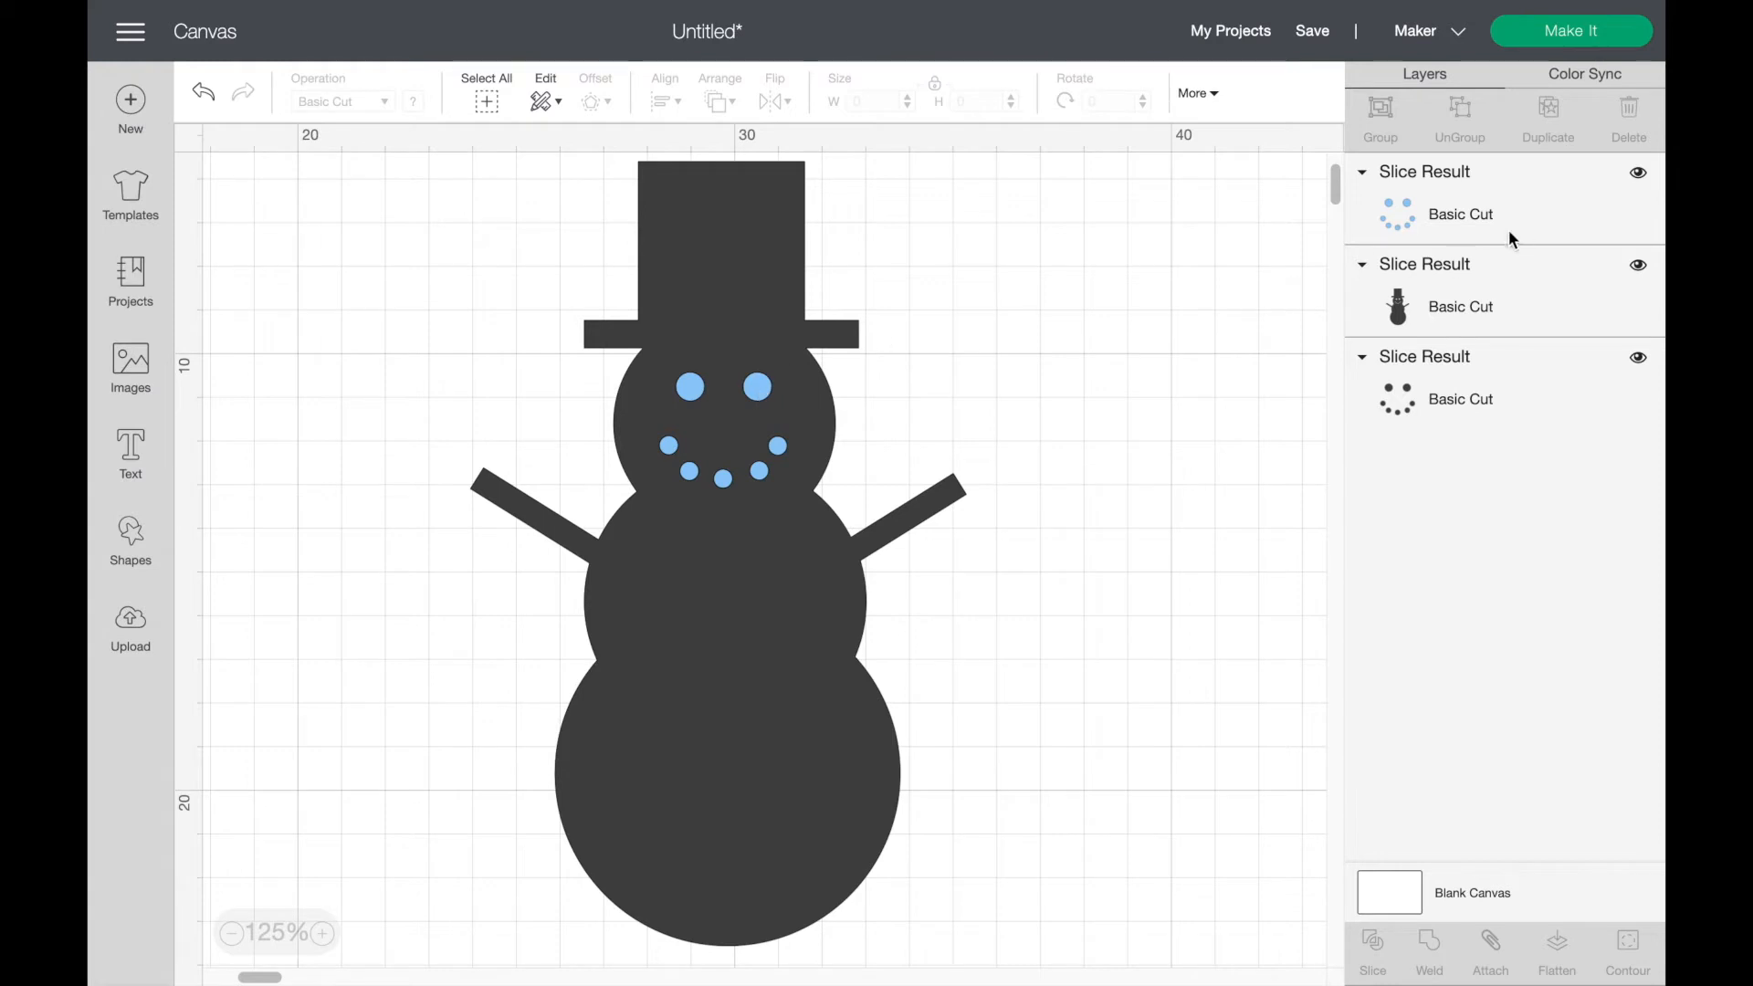
Step: Delete both leftover face pieces from the slice so only the snowman with cut-out eyes and mouth remains
drag(774, 393, 1177, 309)
key(Delete)
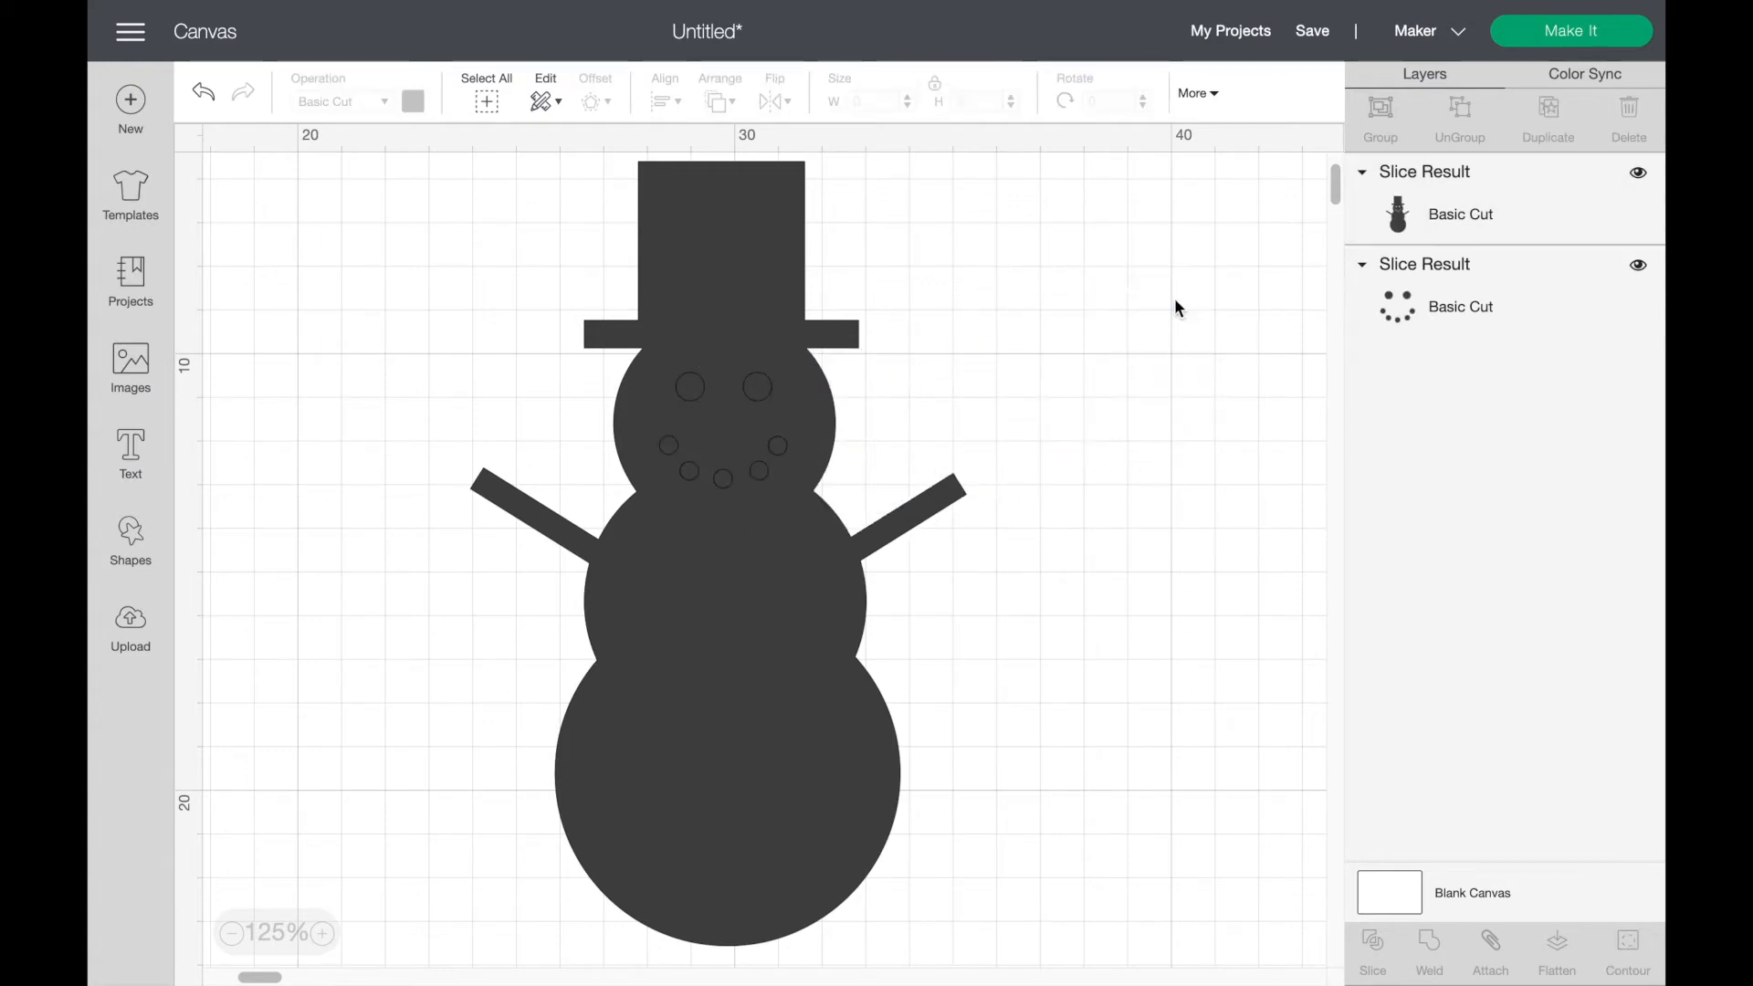
click(1485, 311)
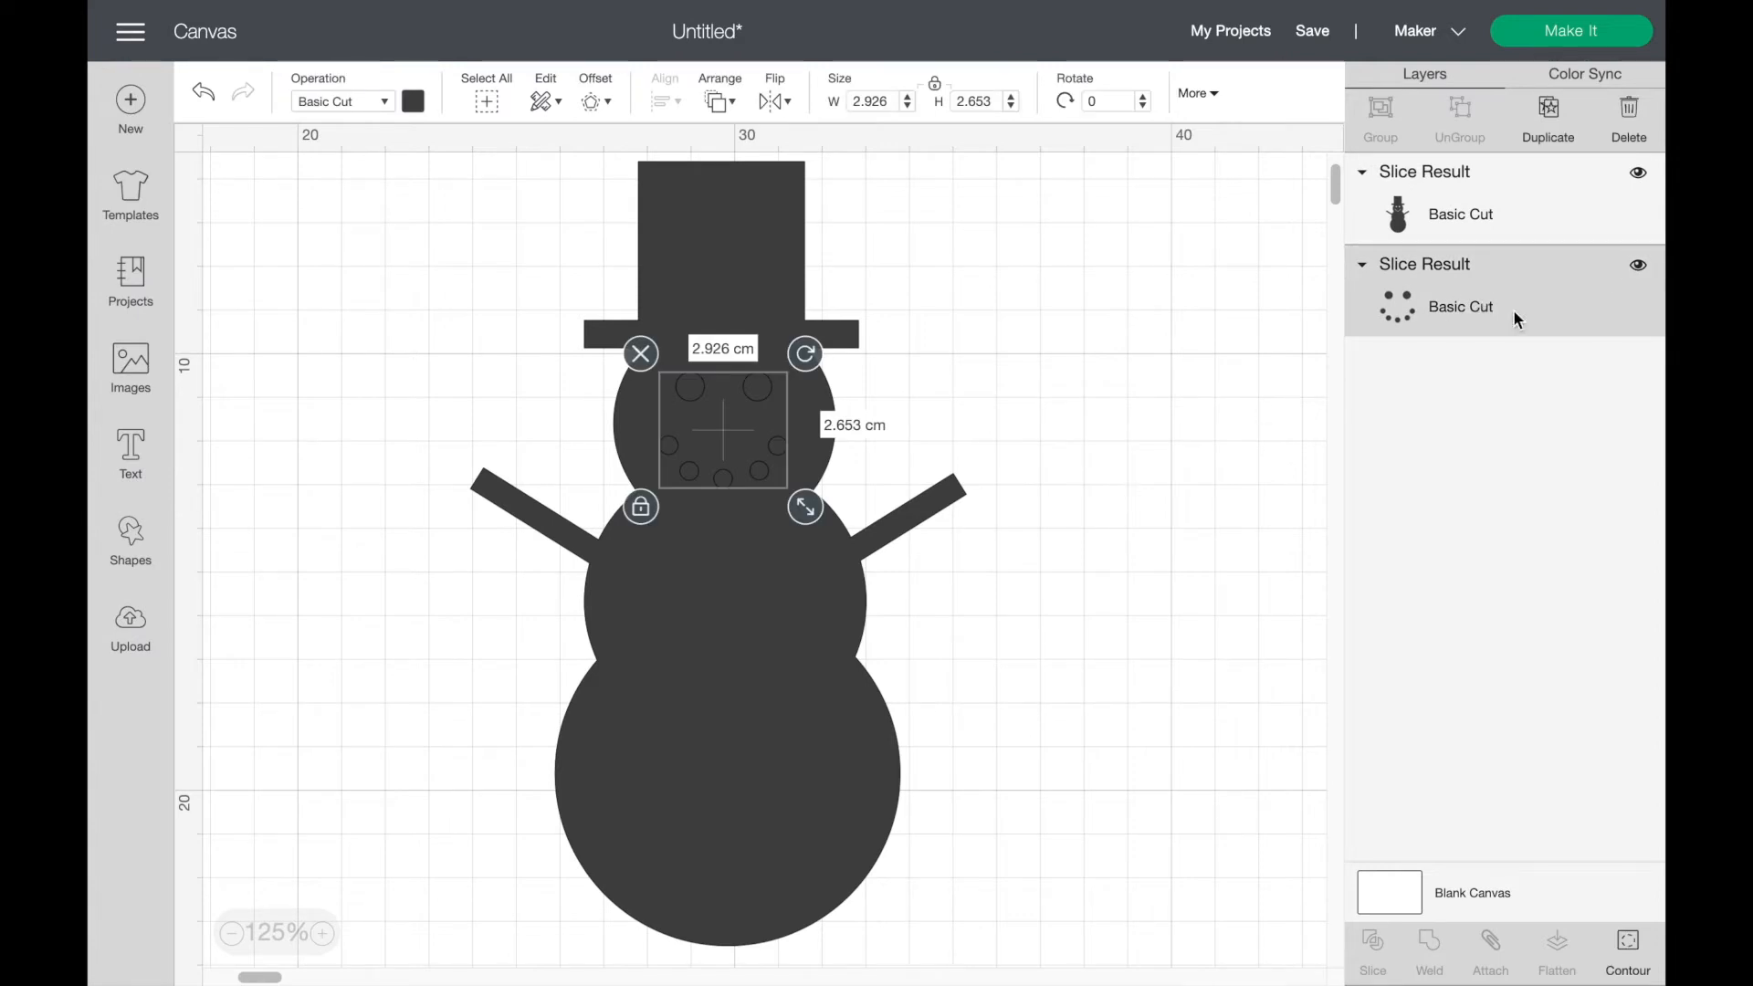
click(1626, 123)
click(1113, 390)
Step: Move the finished snowman to the right to free canvas space on its left
scroll(1113, 394, down, 3)
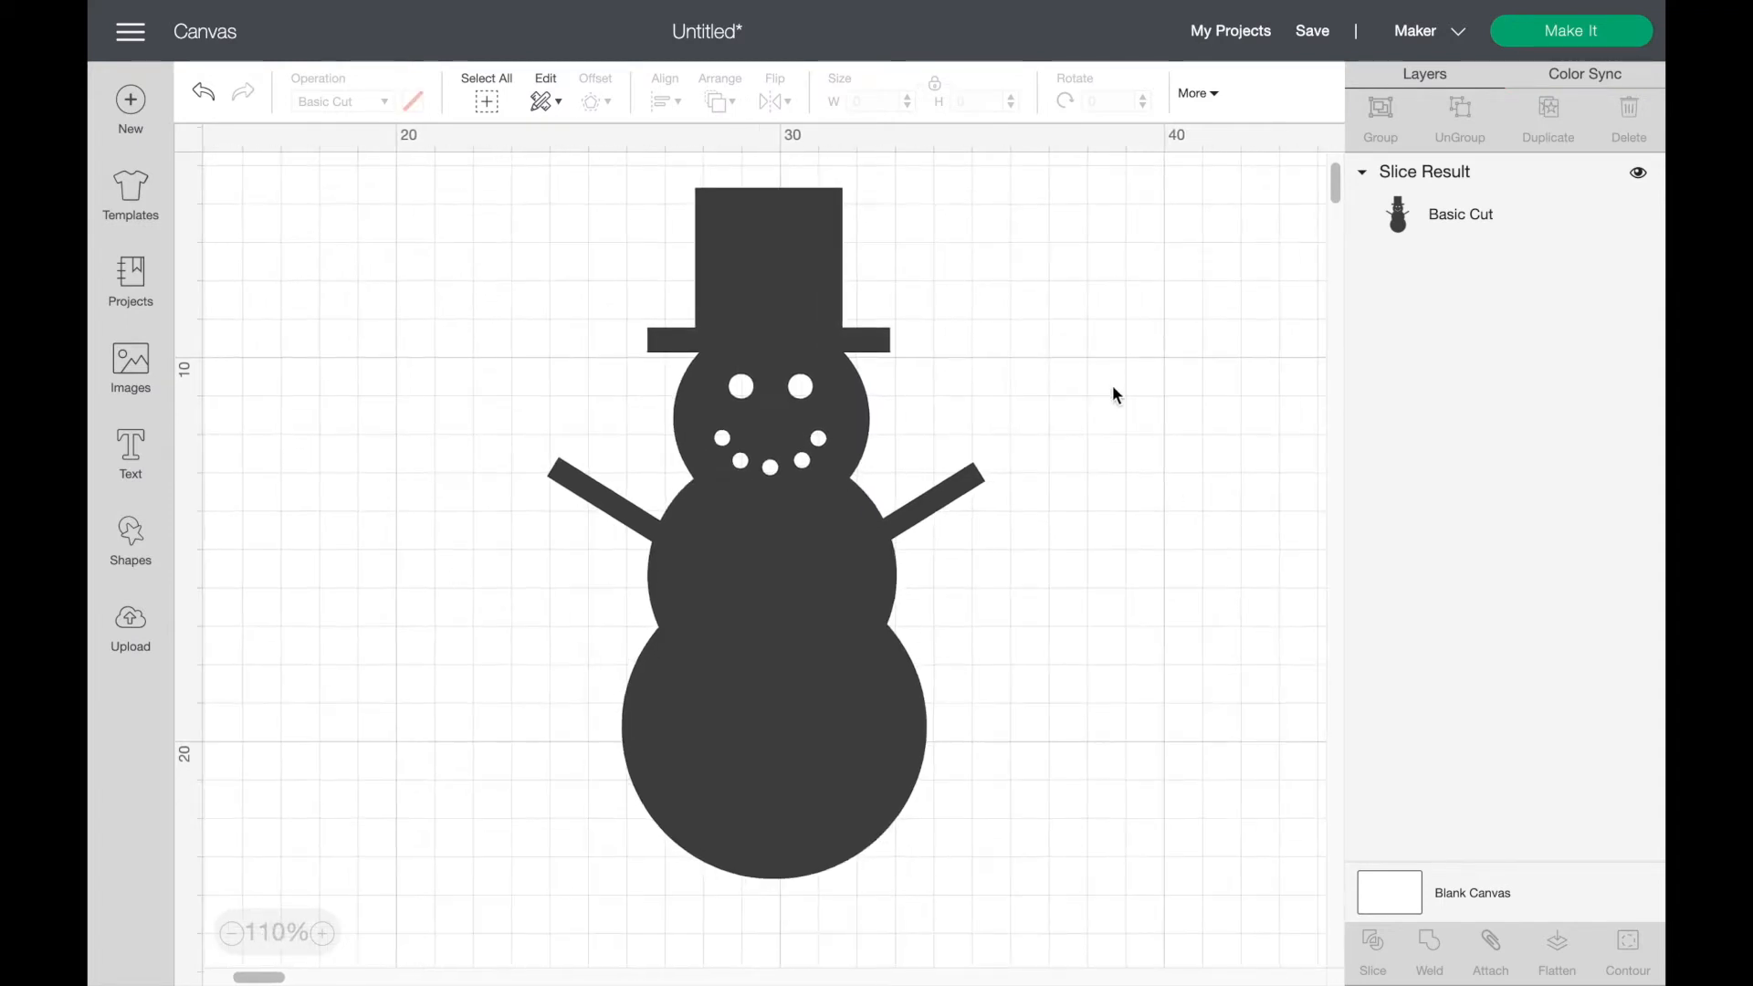
scroll(1111, 394, down, 4)
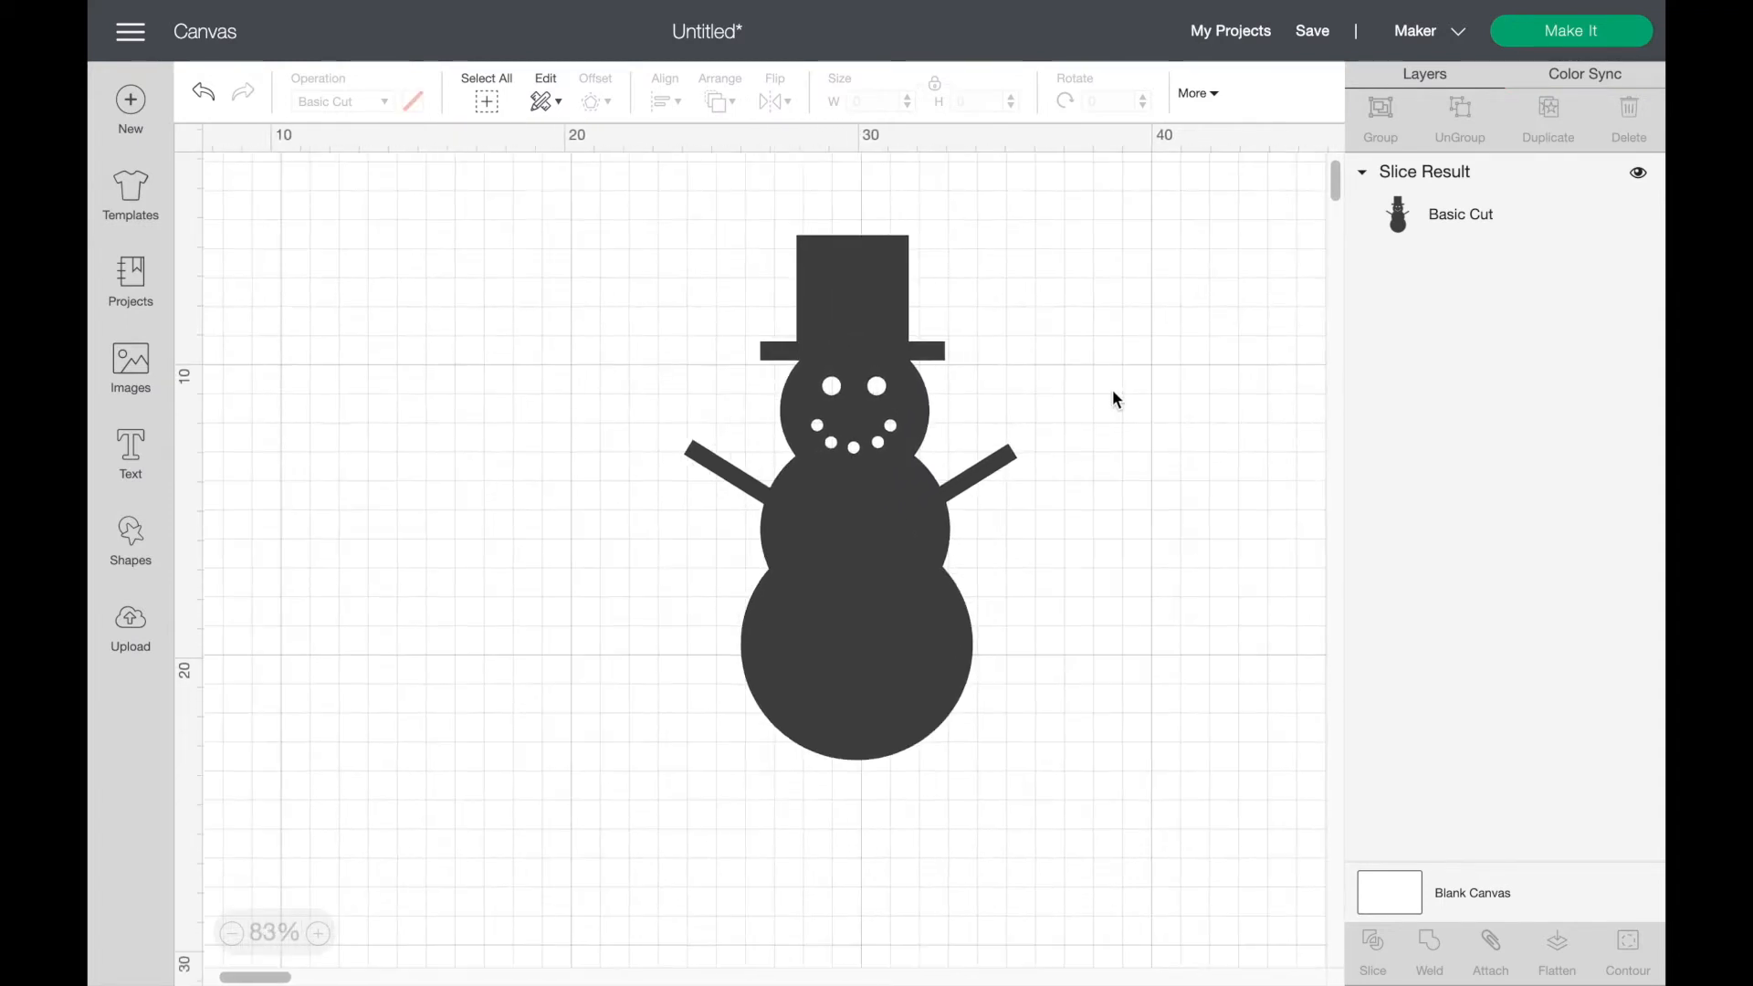
drag(853, 645, 1022, 639)
click(715, 651)
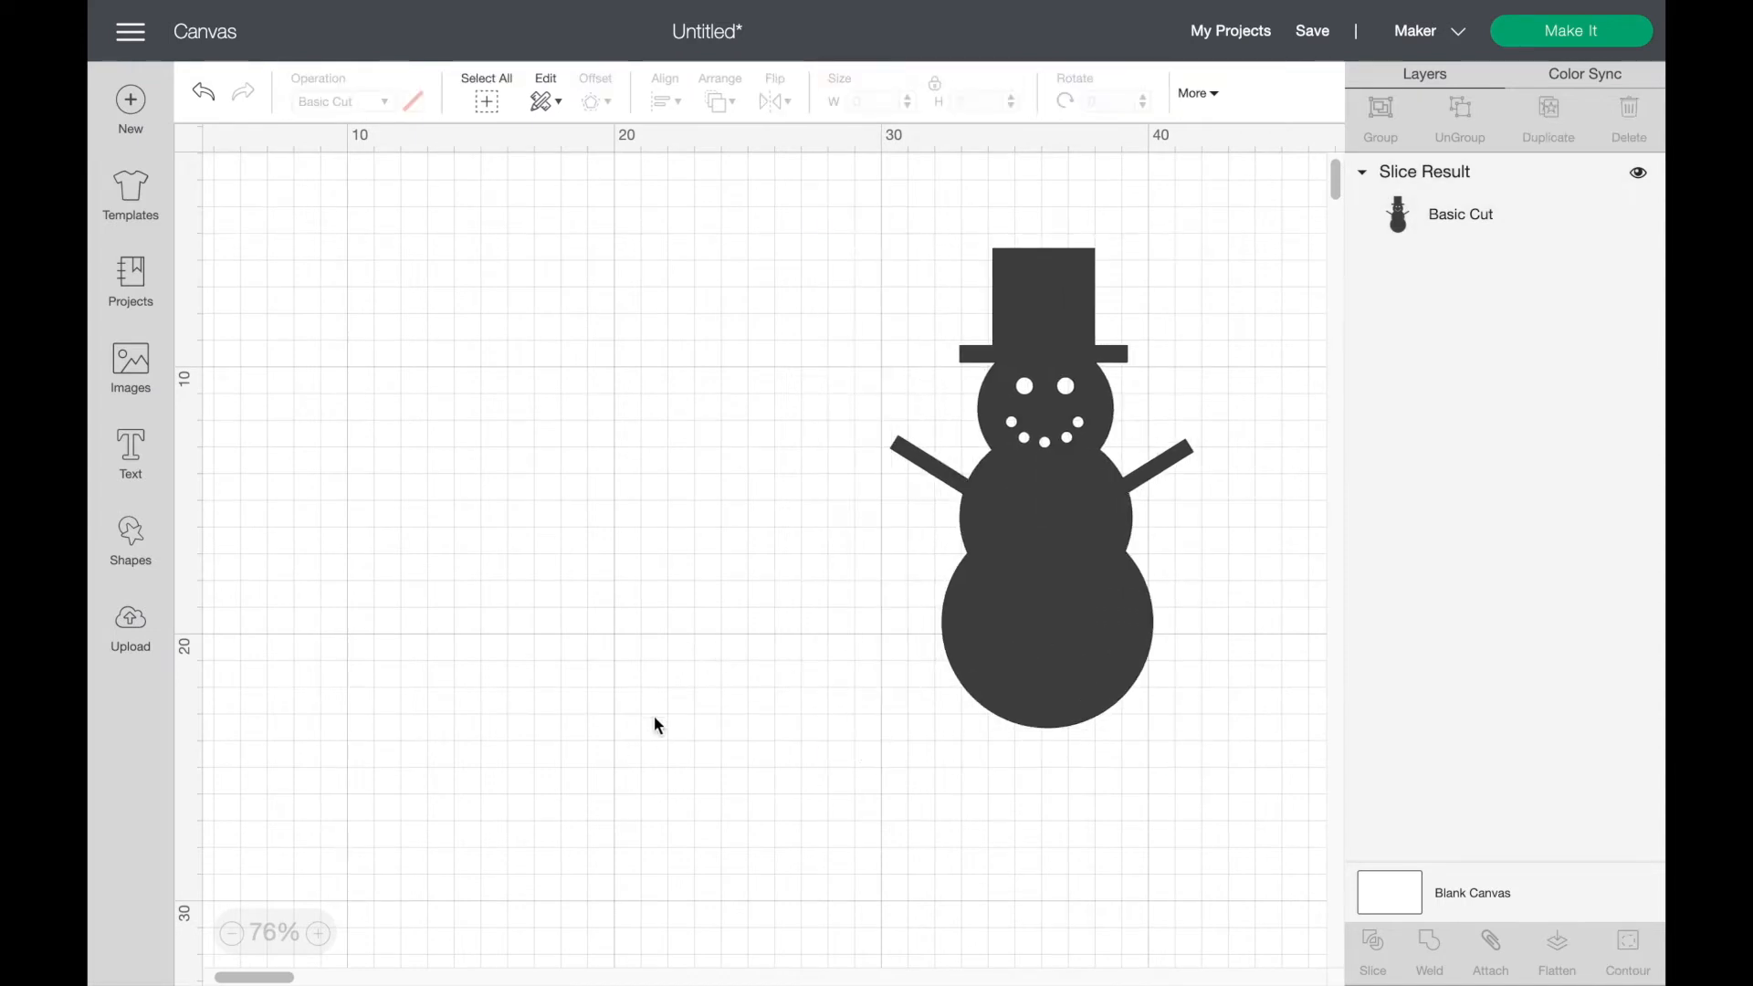
Step: Add a square beside the snowman and reshape it, proportions unlocked, into a horizontal bar about 7.796 by 0.564 cm
click(137, 539)
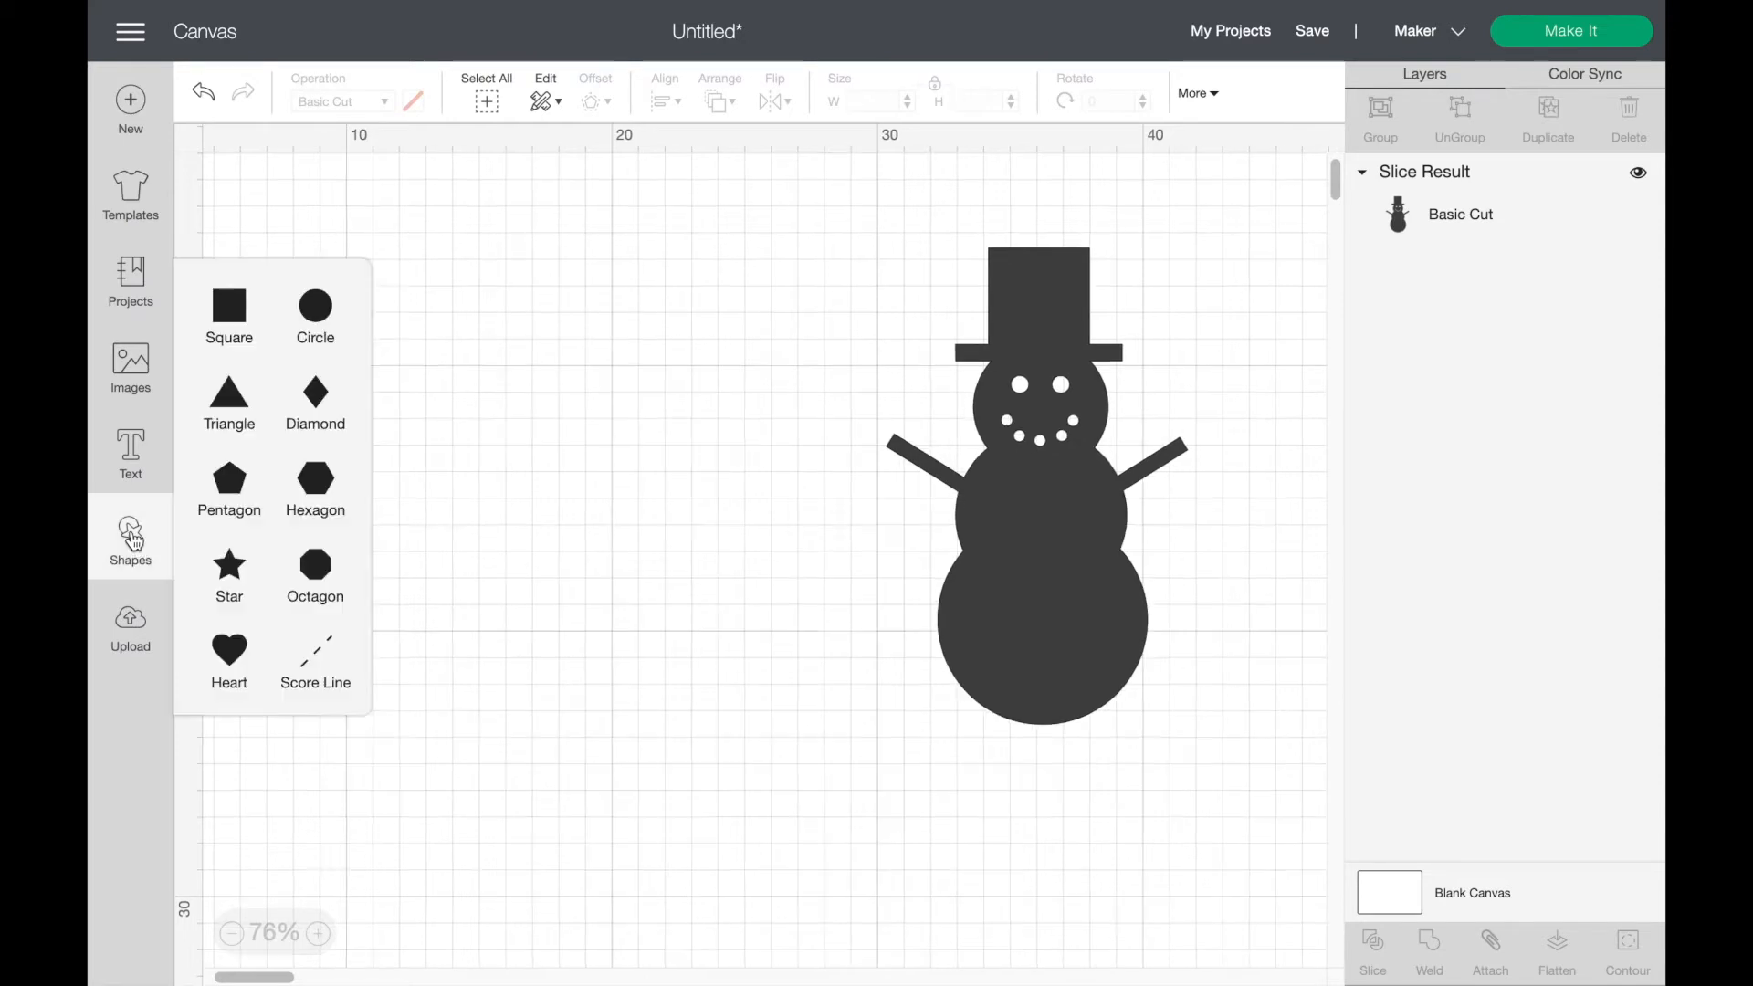
click(235, 320)
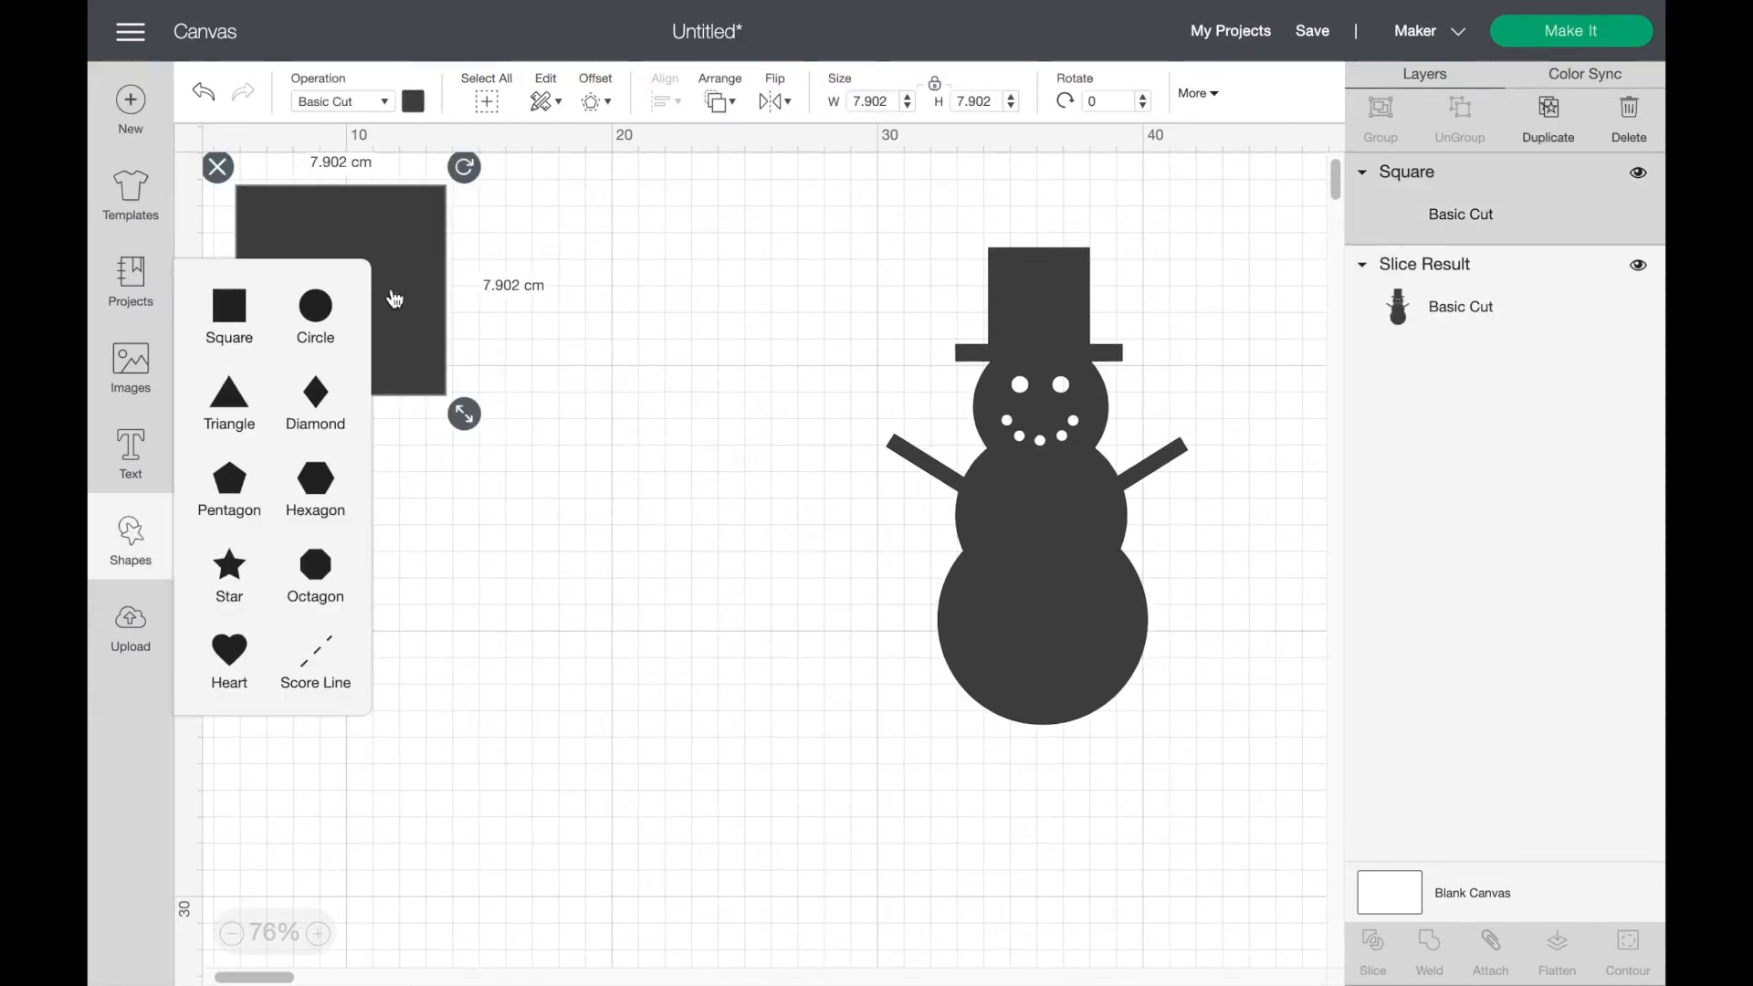
drag(402, 292, 626, 472)
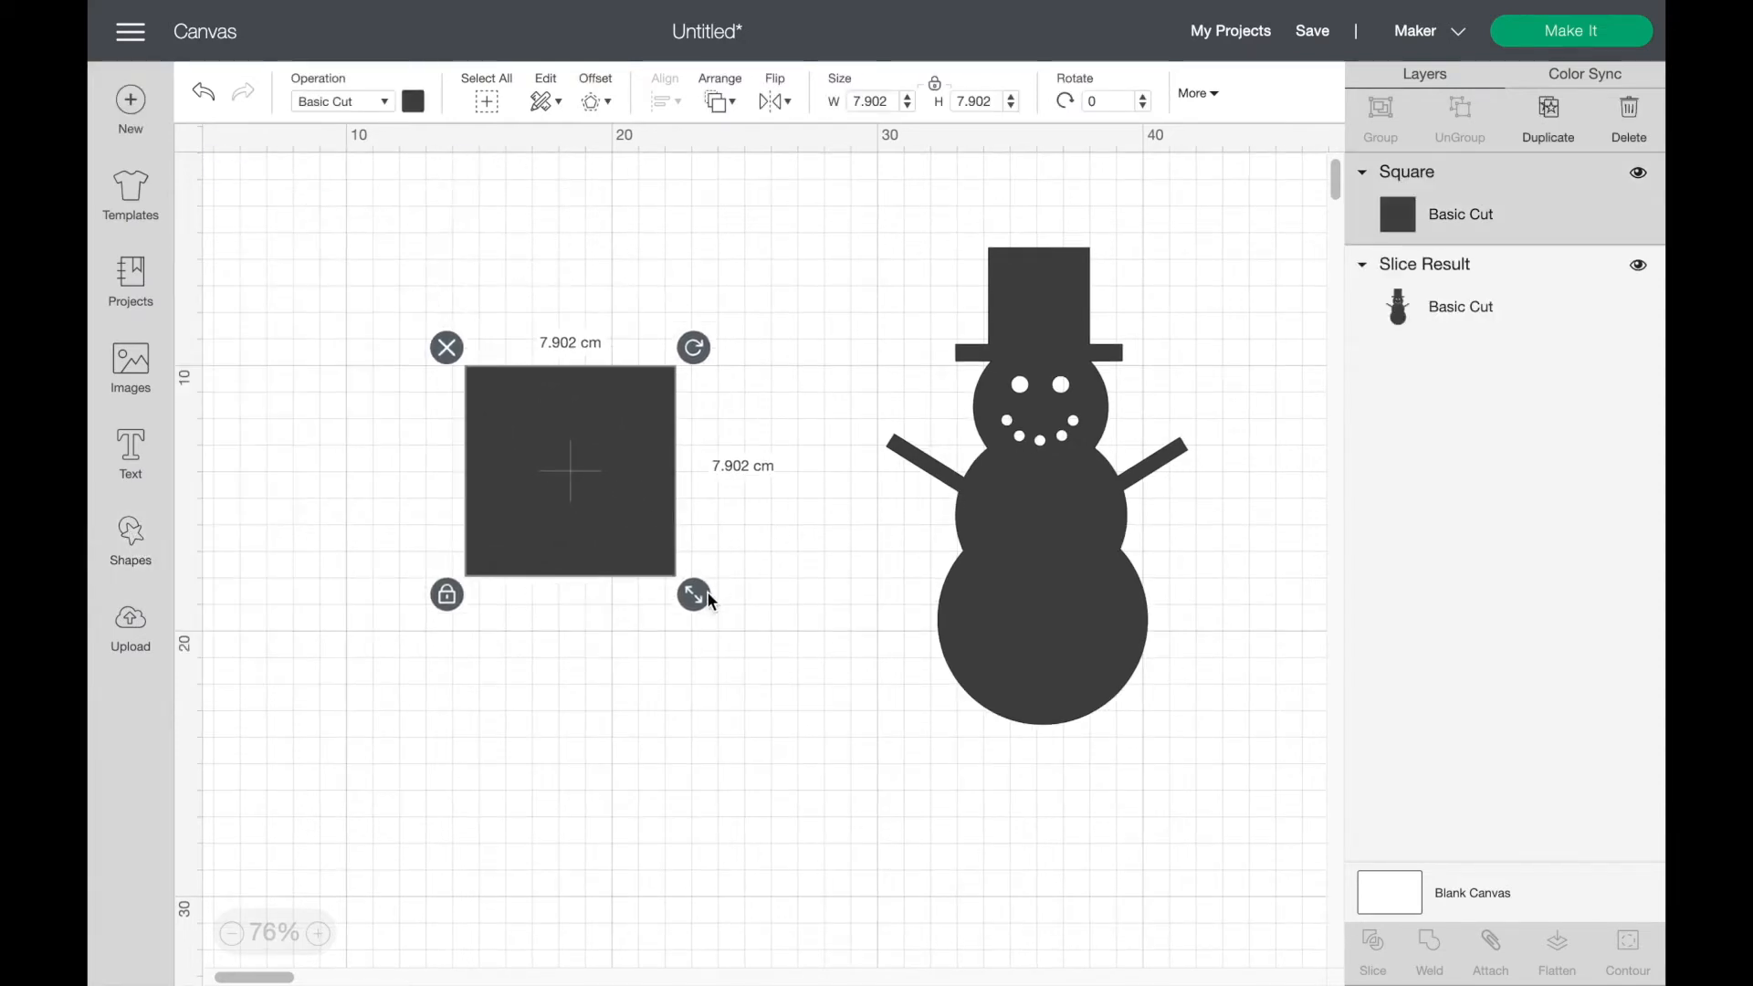
click(447, 594)
drag(701, 594, 698, 400)
click(447, 401)
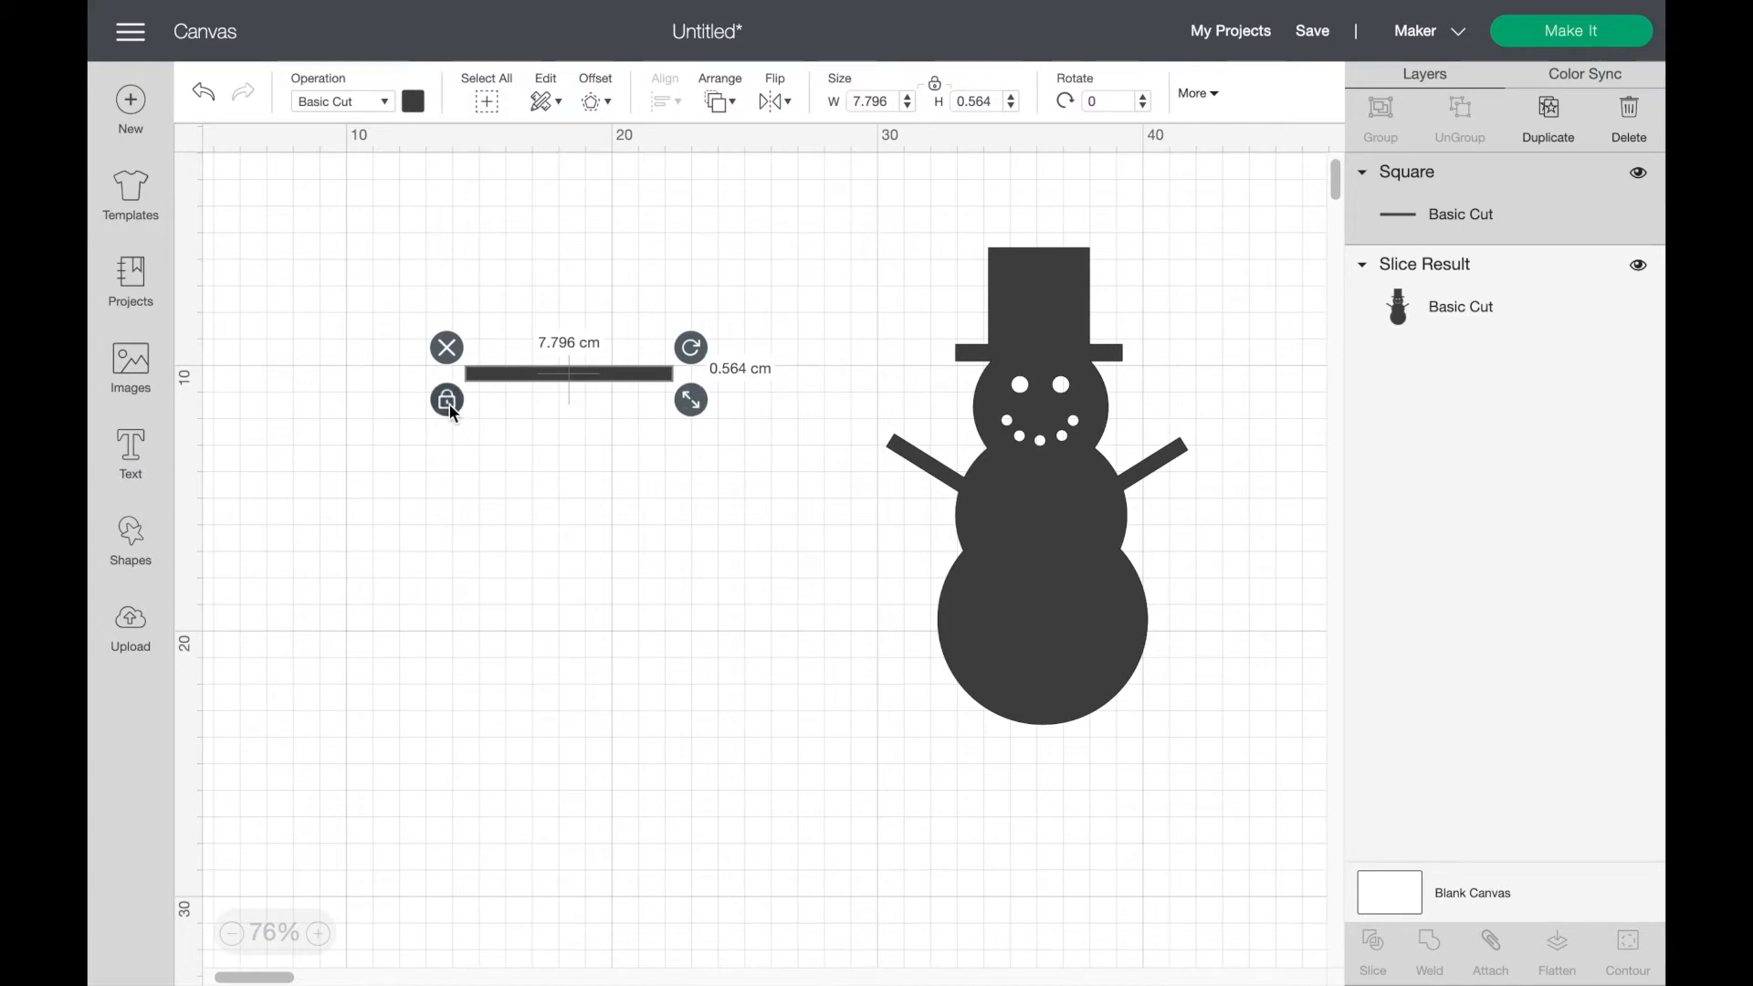
click(613, 454)
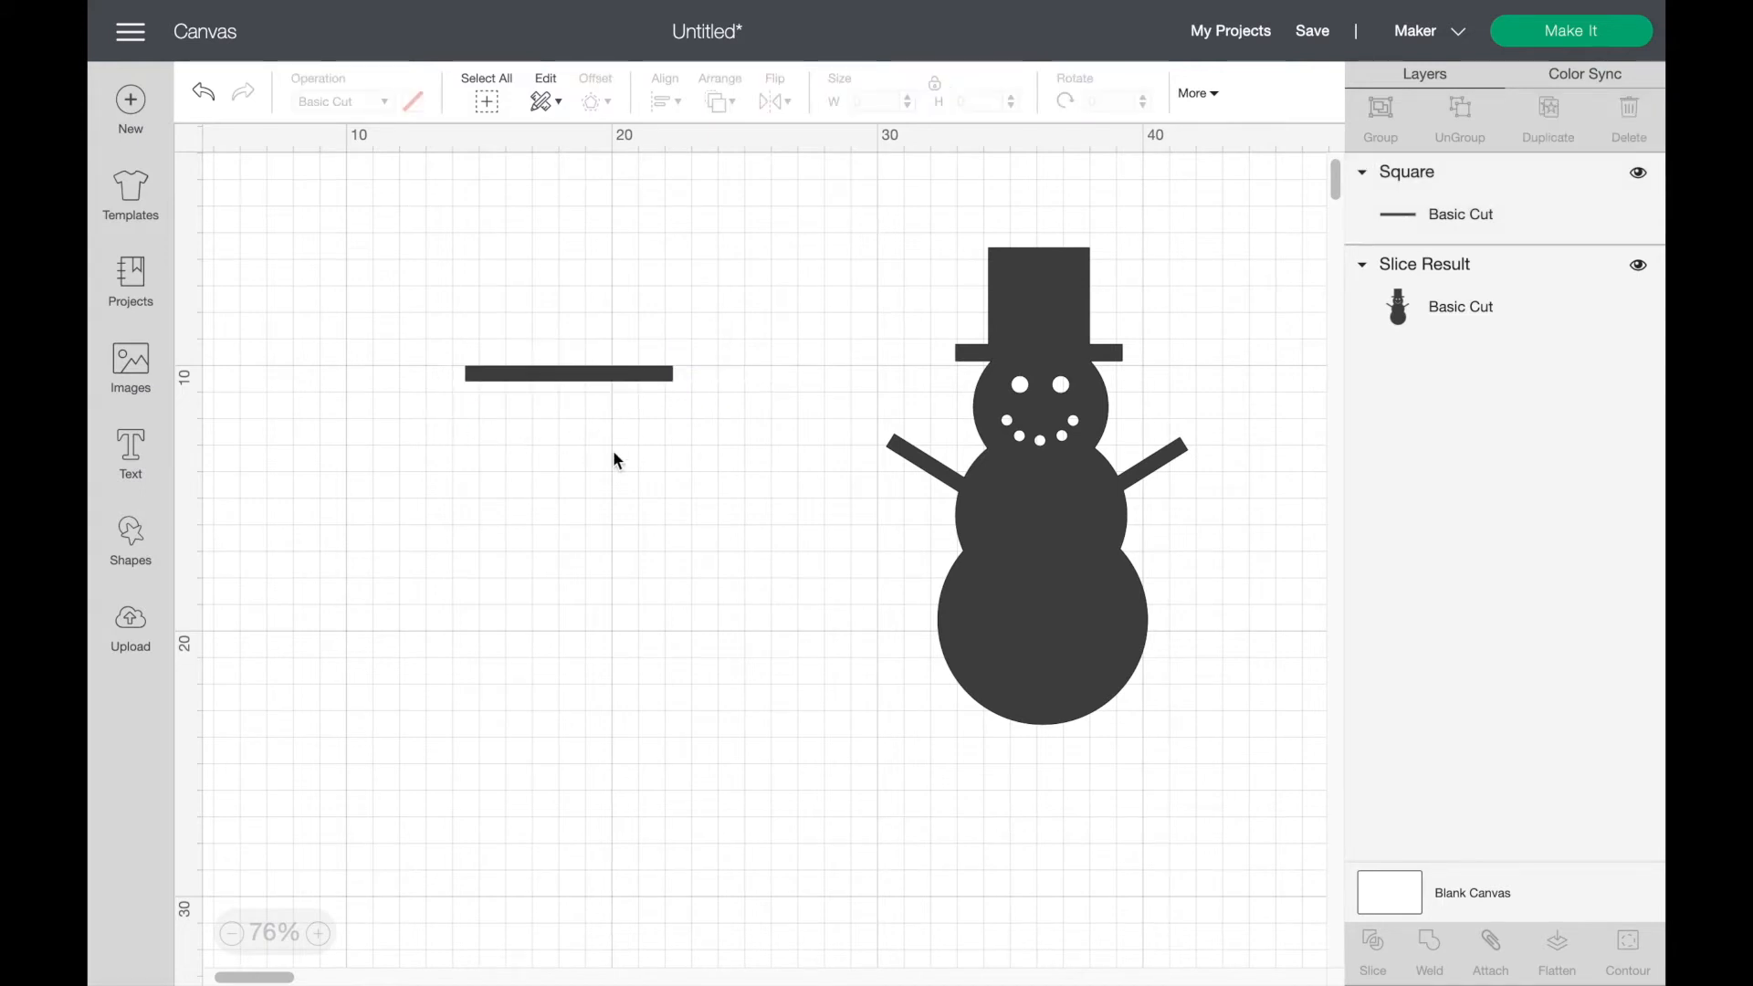
Step: Duplicate the horizontal bar, place the copy below it and rotate the copy to 90 degrees
click(626, 372)
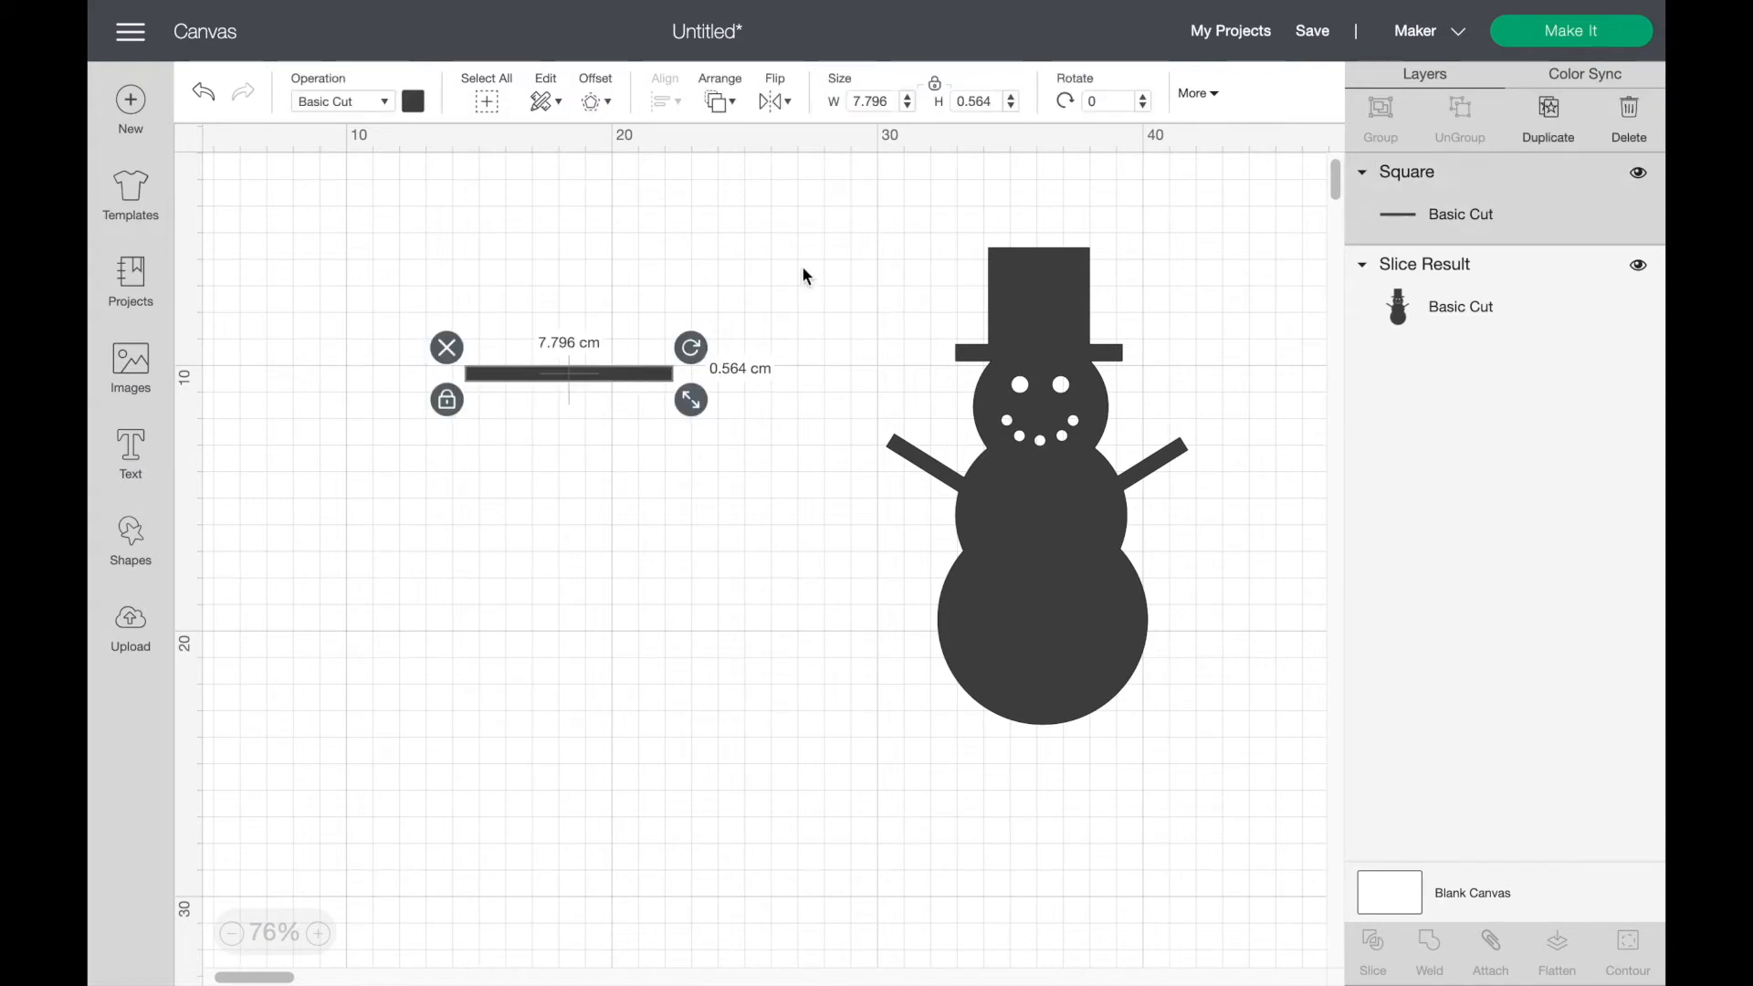
click(1557, 128)
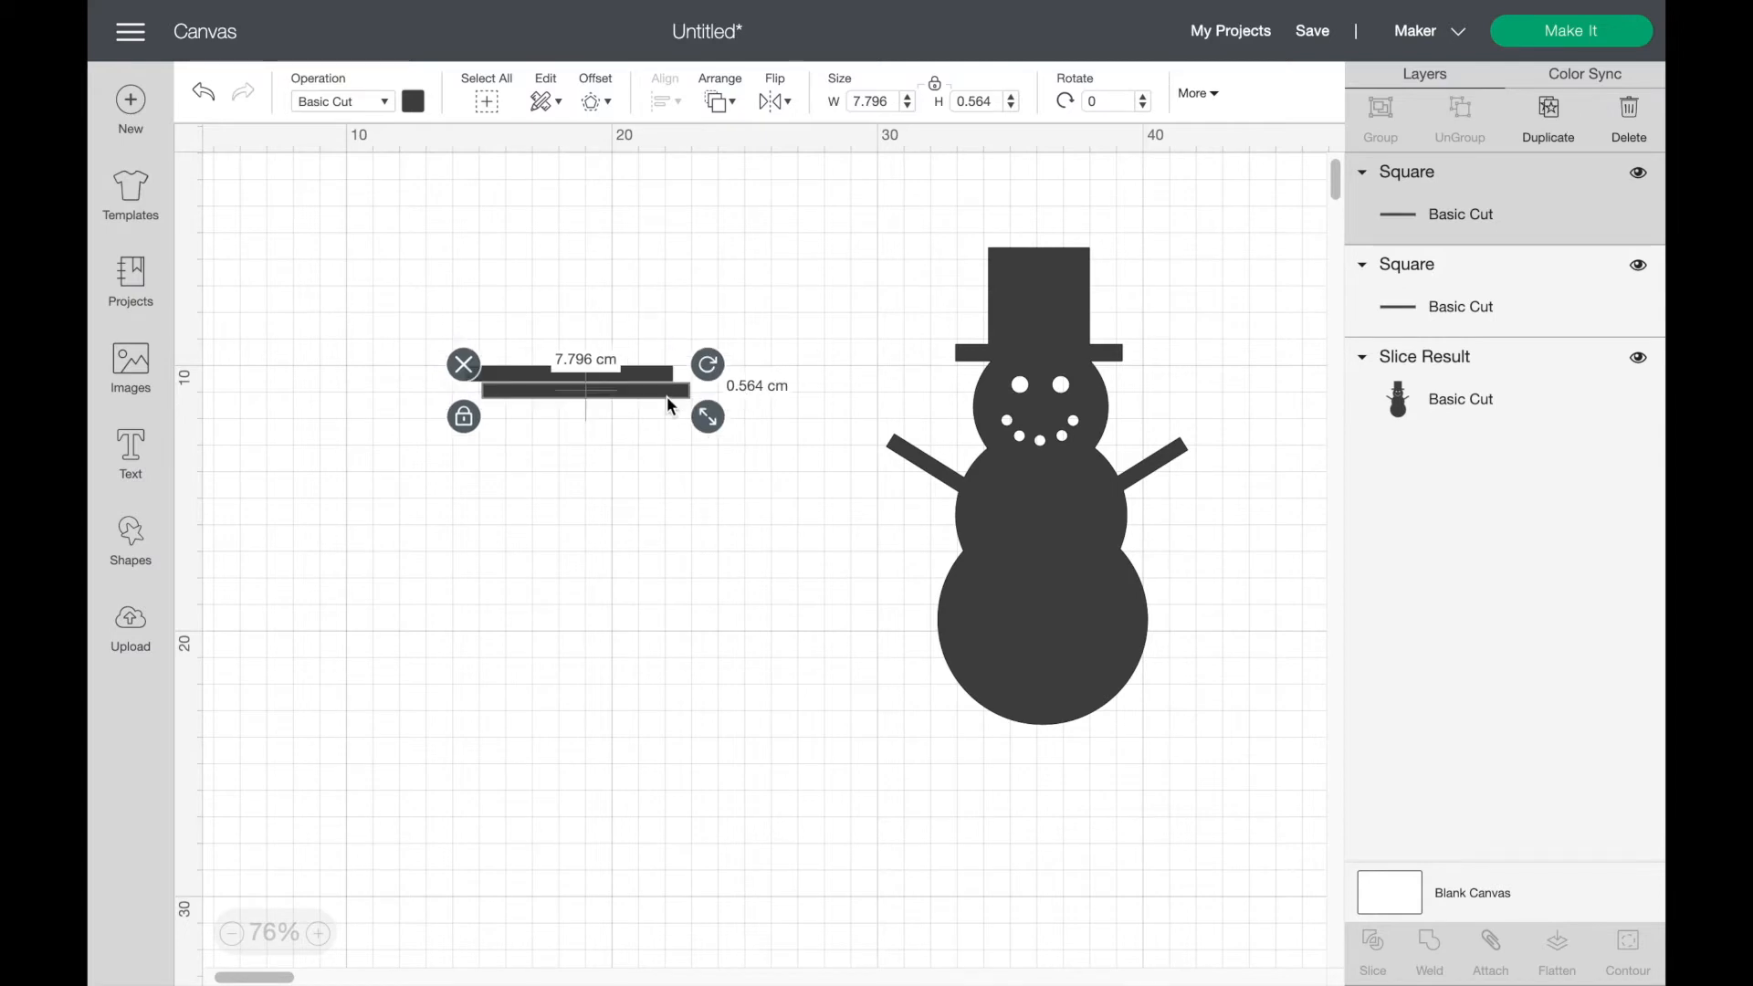
drag(667, 396, 659, 508)
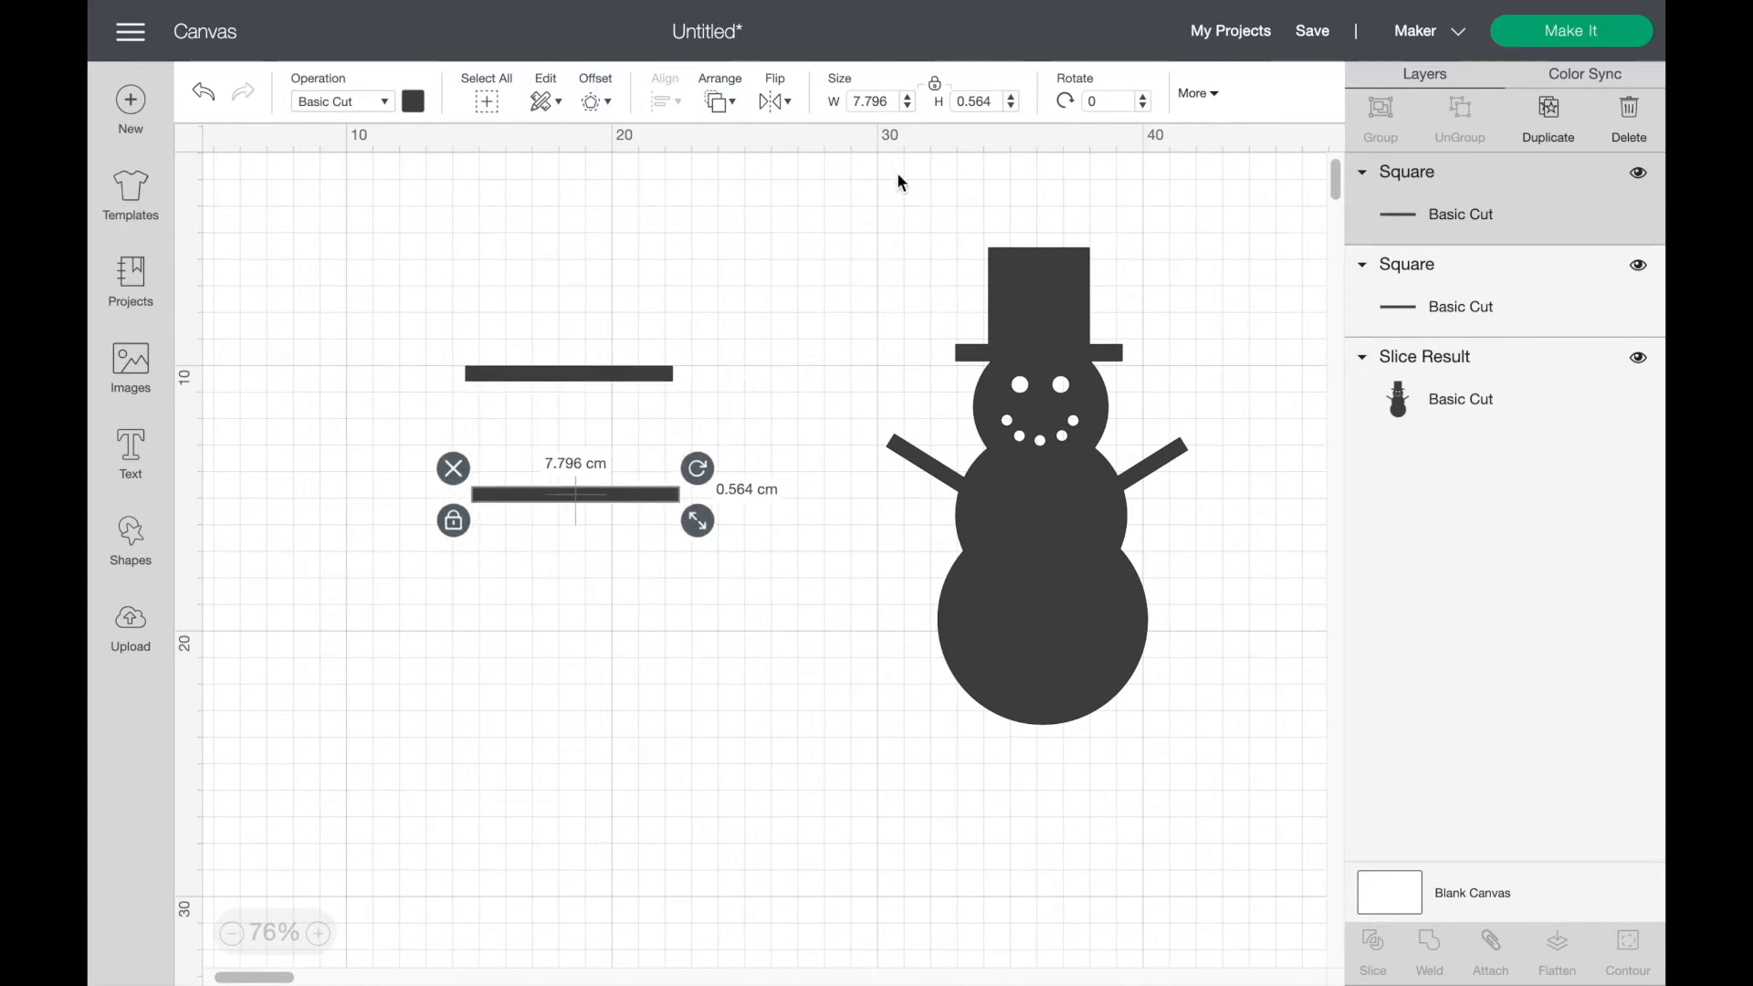
click(1097, 100)
text(90)
key(Return)
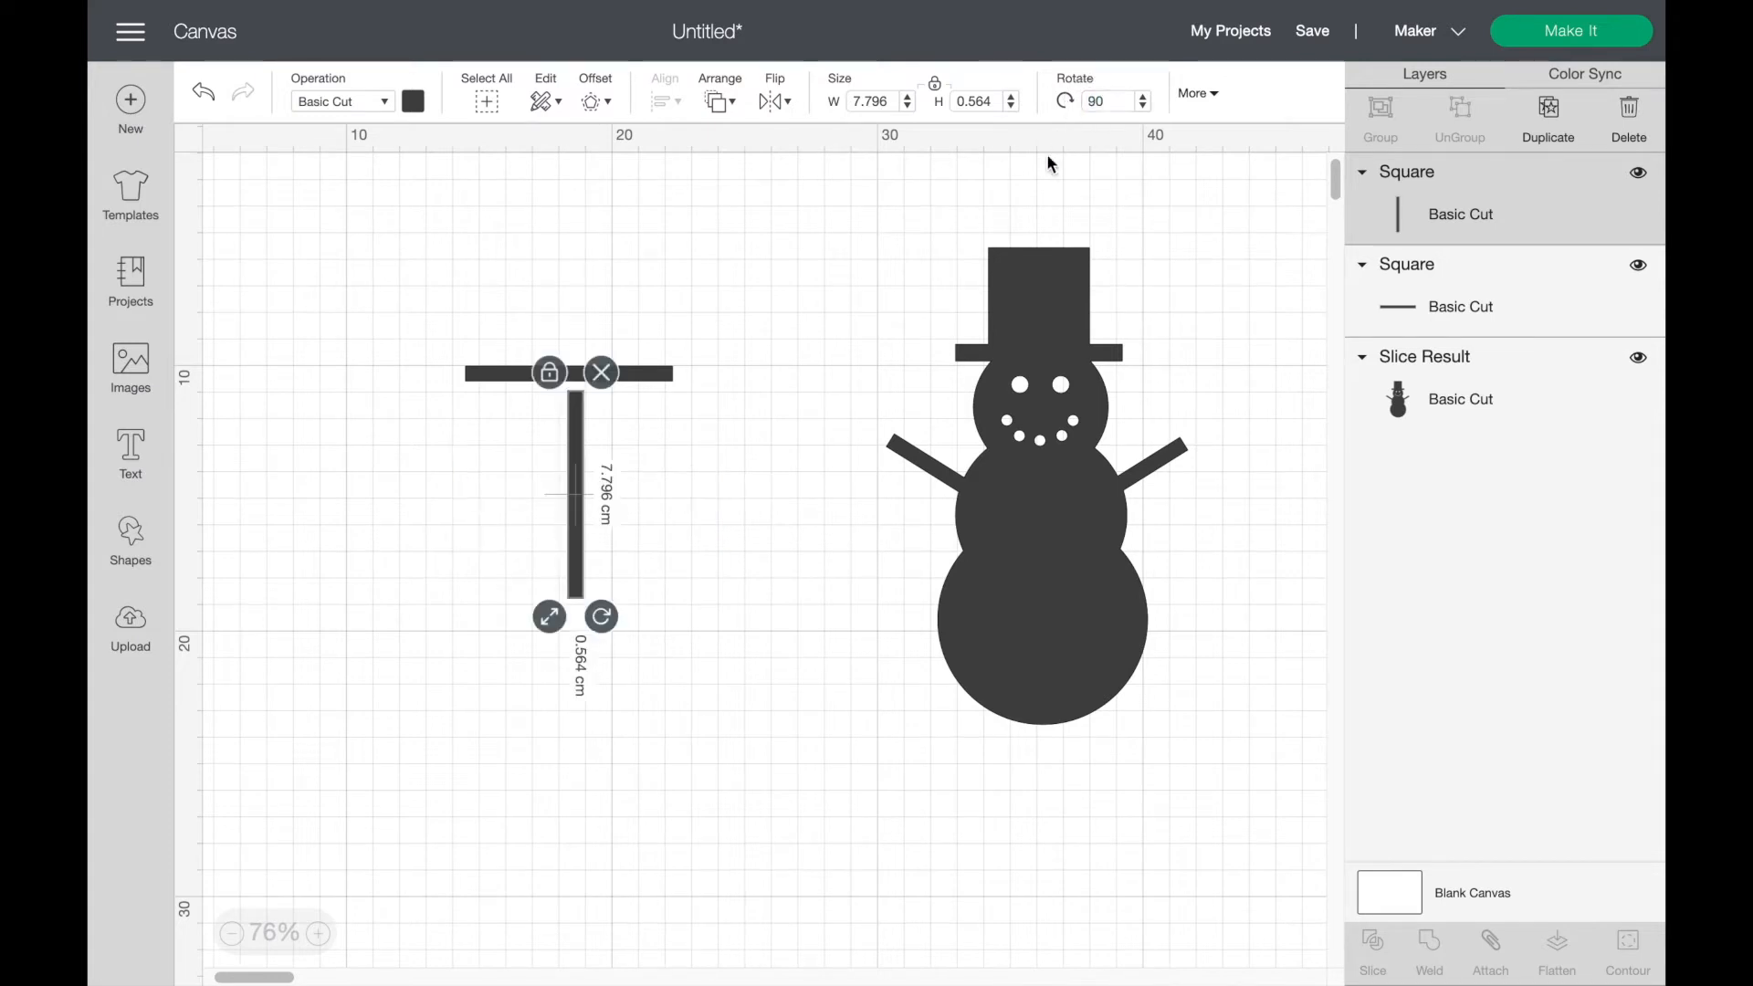
Step: Duplicate the vertical bar, place the copy to its right and rotate the copy to 45 degrees
click(1550, 119)
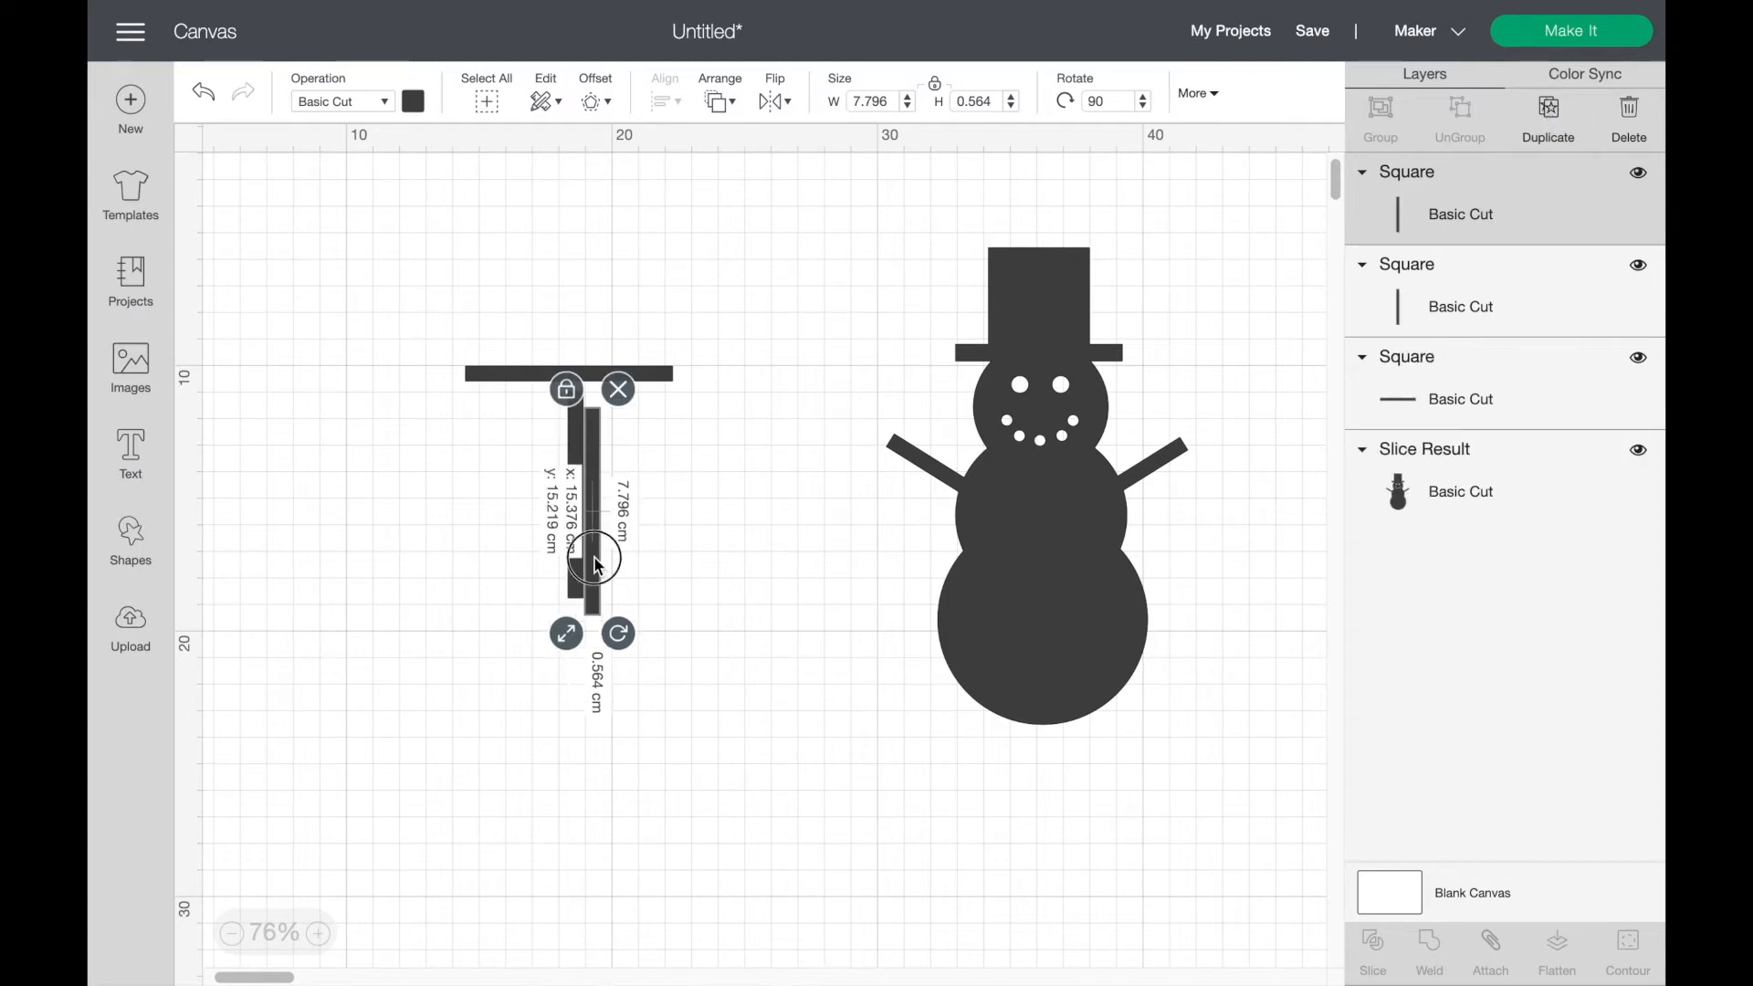
drag(593, 557, 743, 544)
drag(1108, 102, 1016, 102)
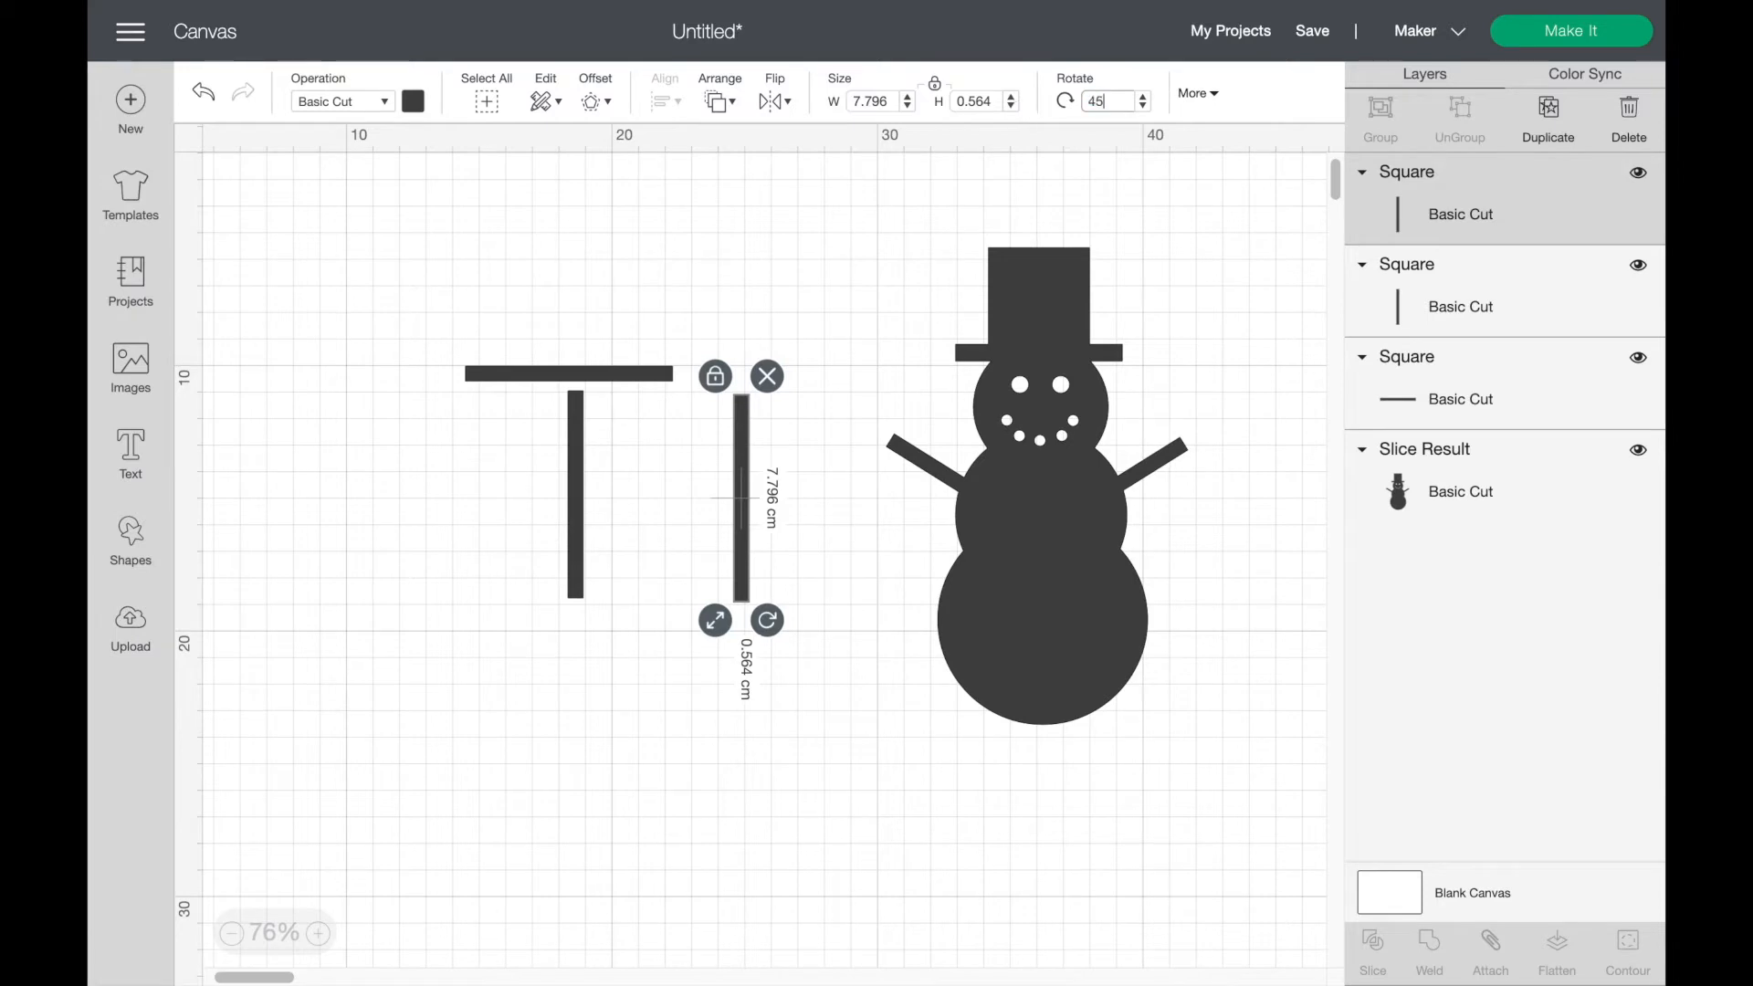
text(45)
key(Return)
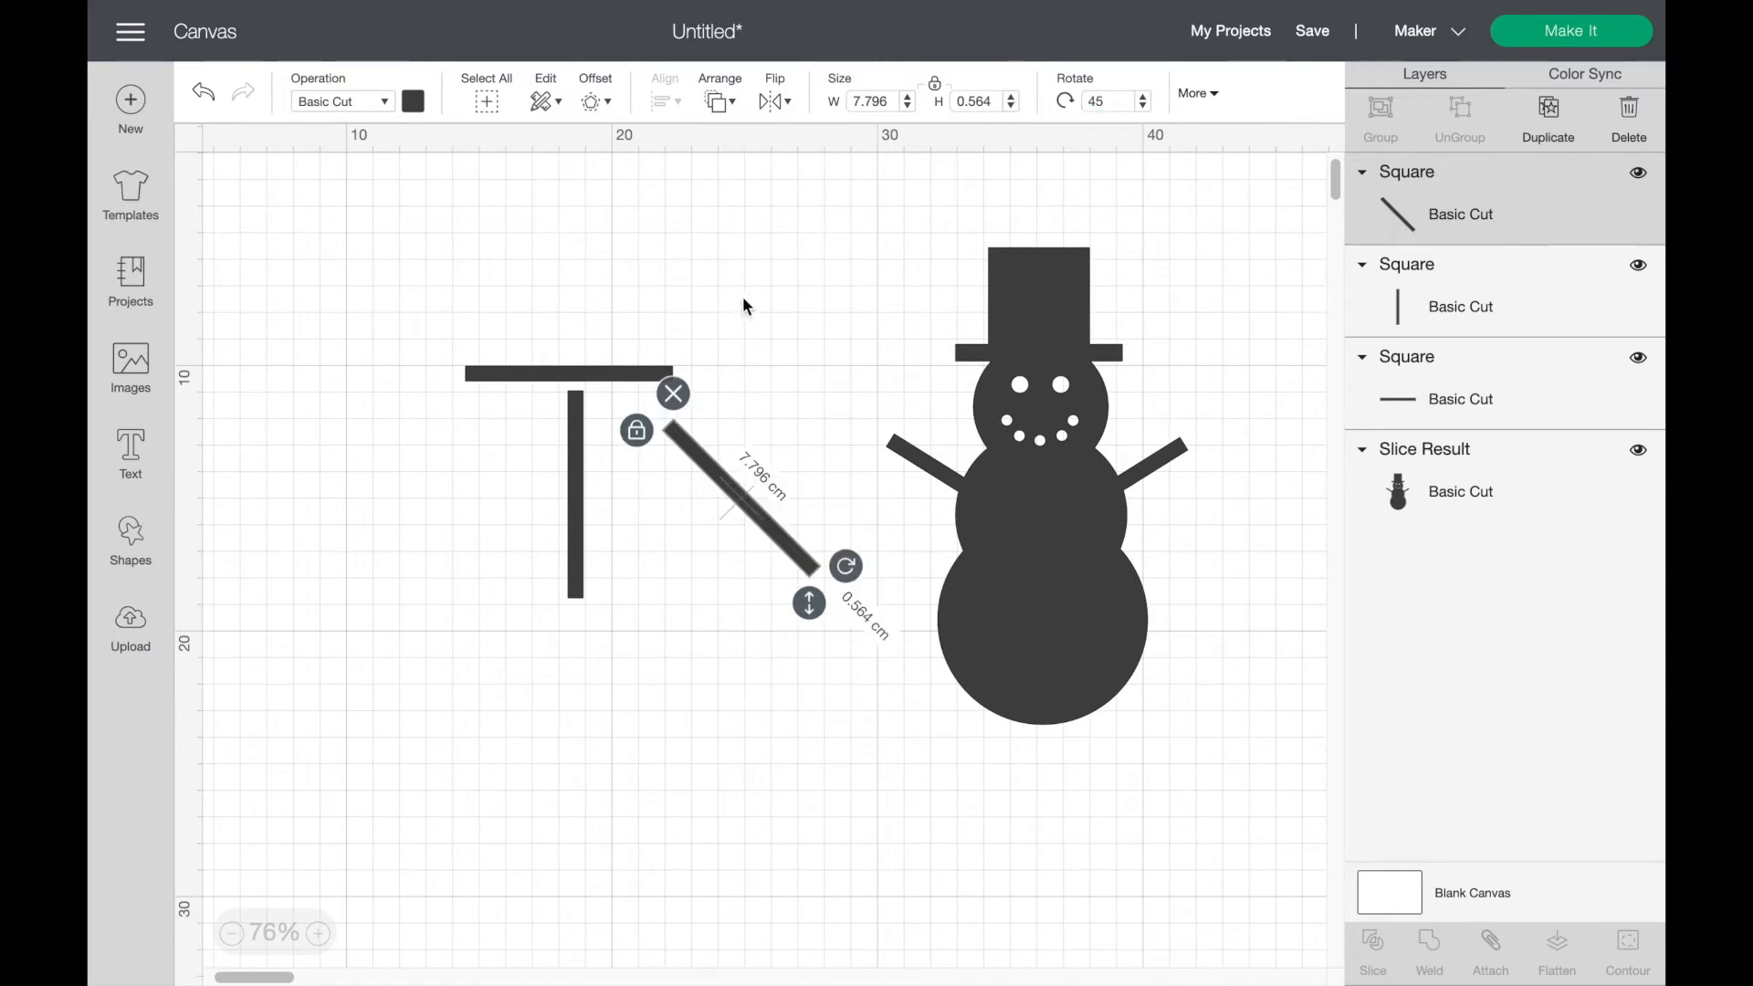
Step: Duplicate the diagonal bar, separate the two and flip one horizontally so they slant in opposite directions
click(1545, 123)
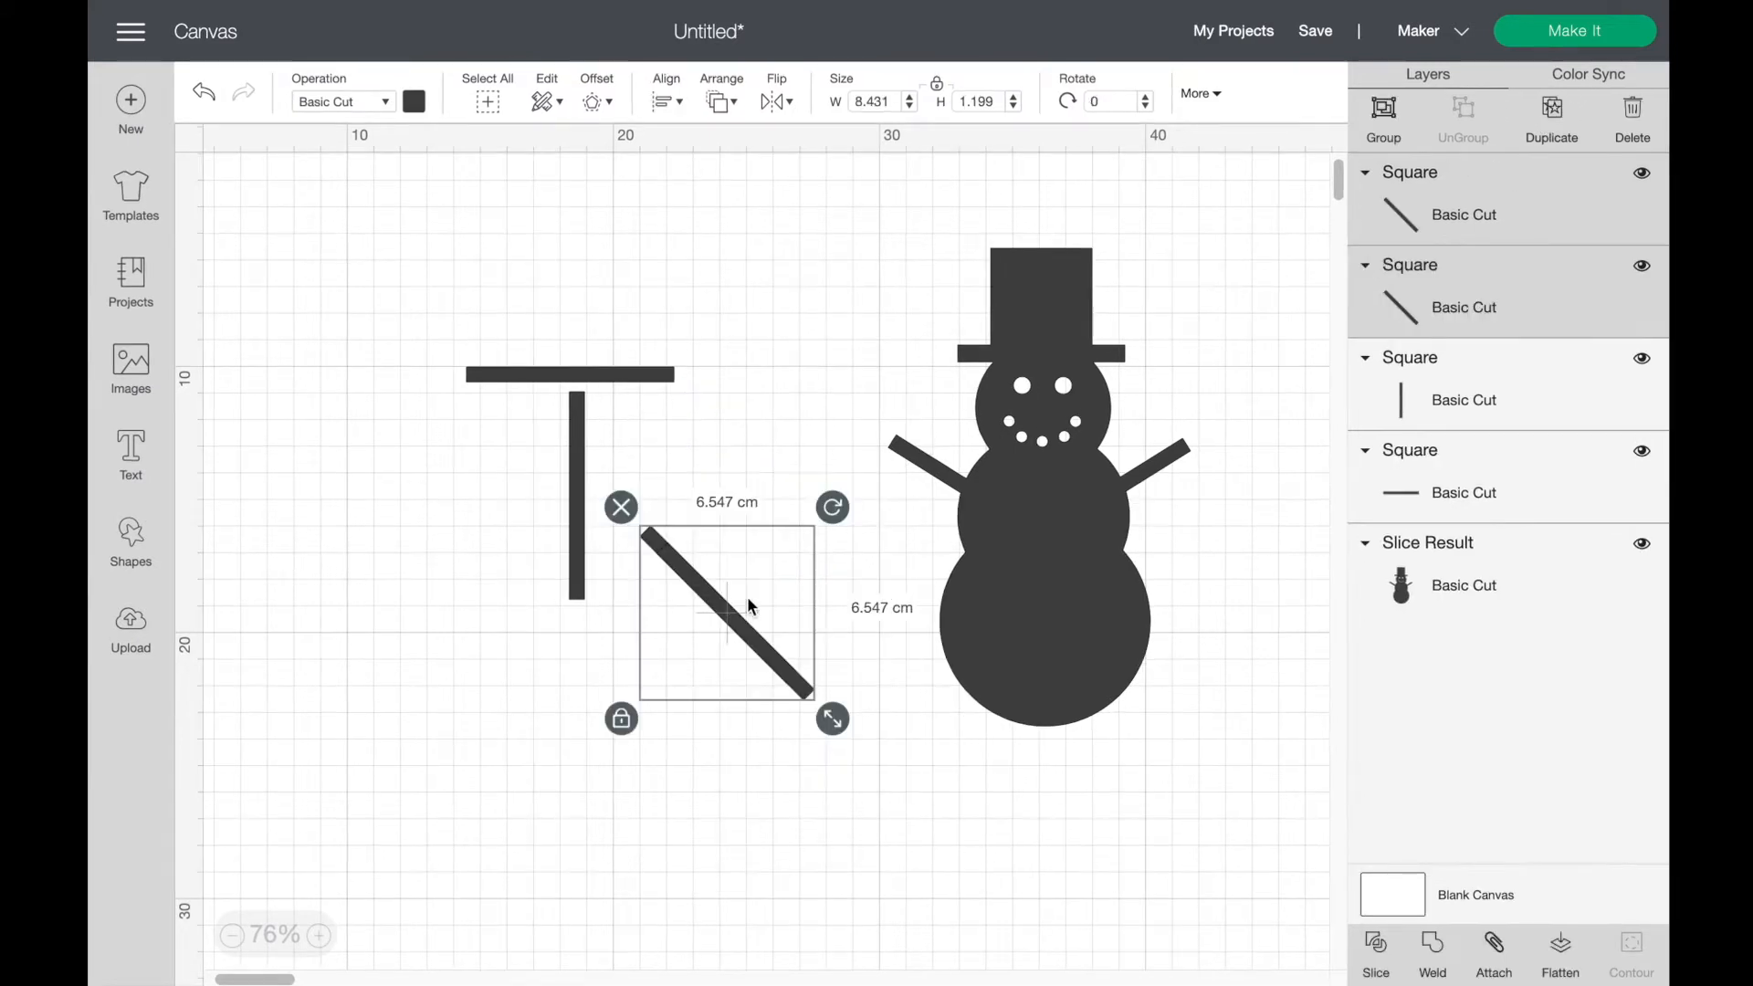
click(895, 735)
drag(777, 663, 796, 577)
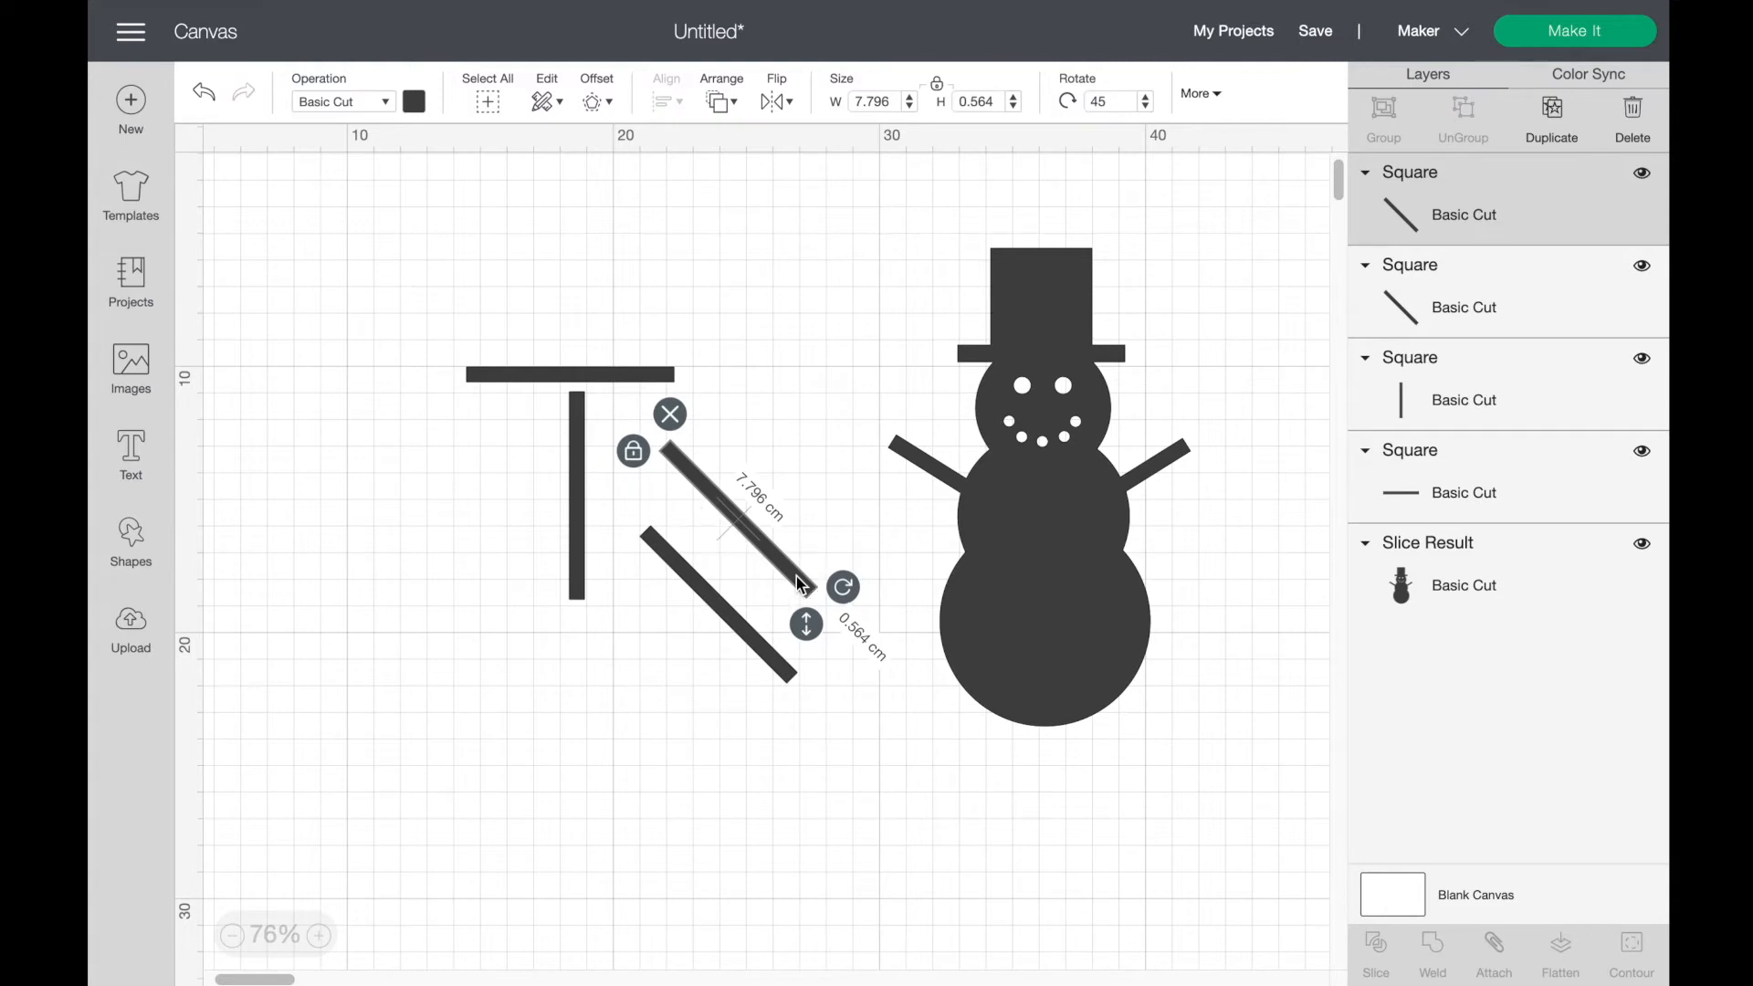
click(776, 100)
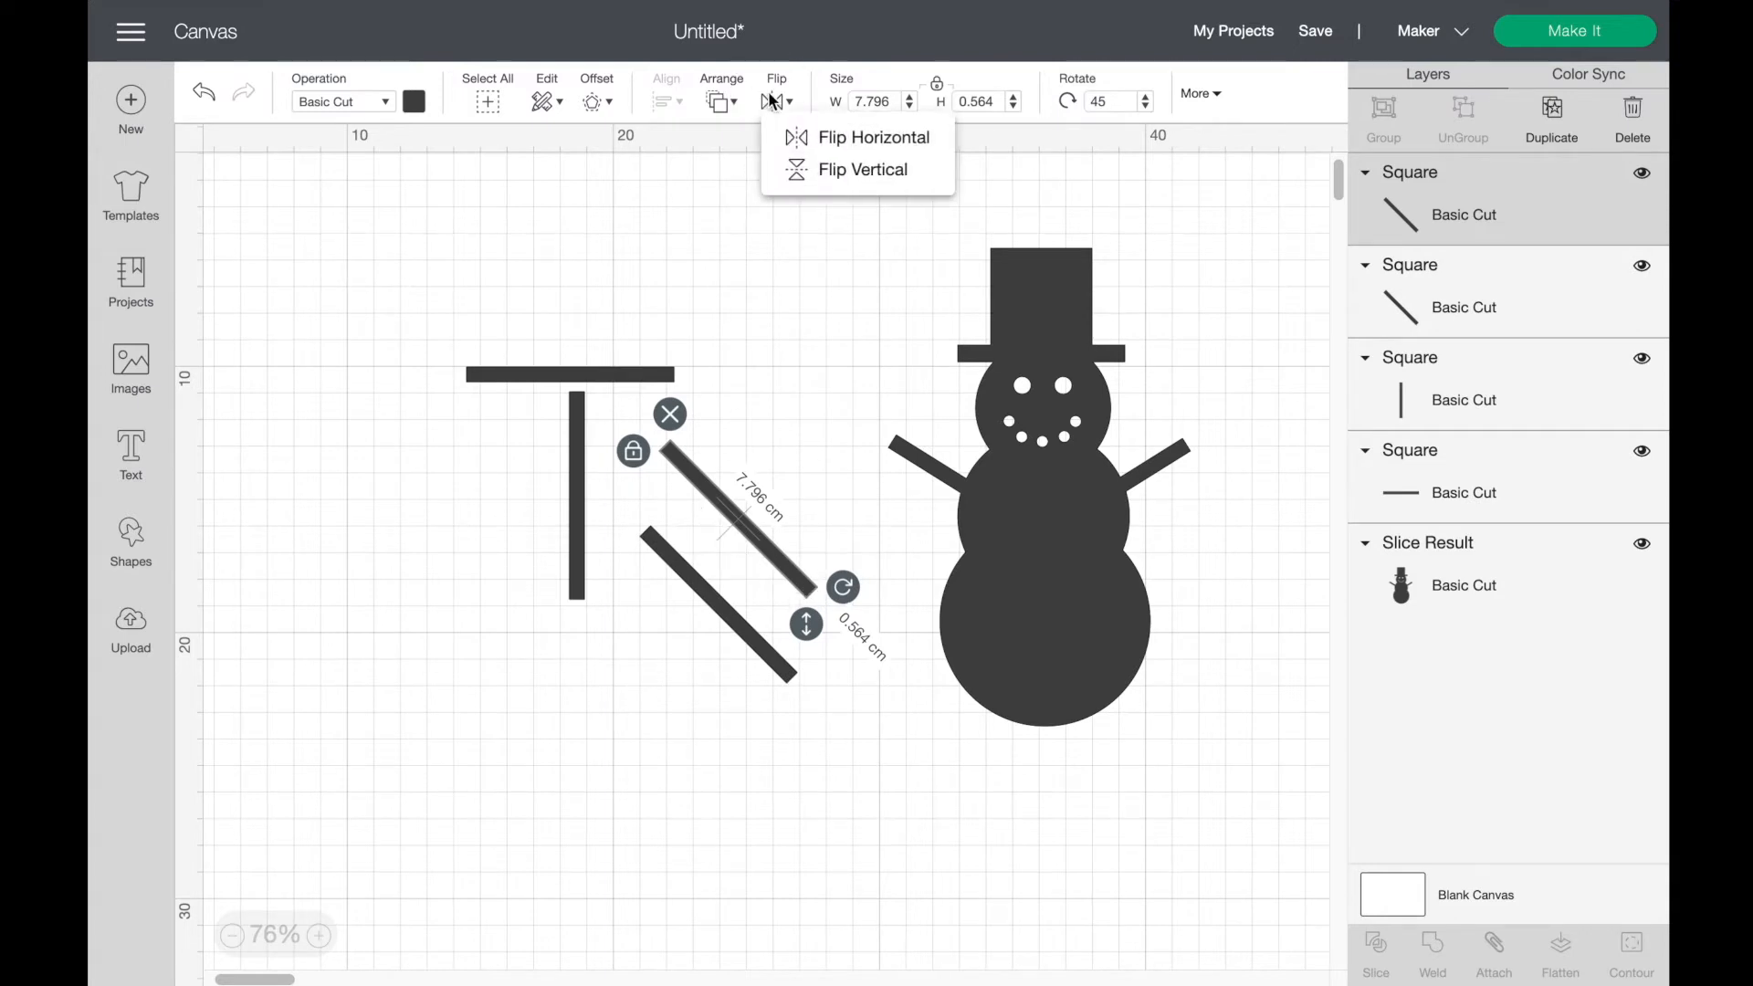
click(839, 146)
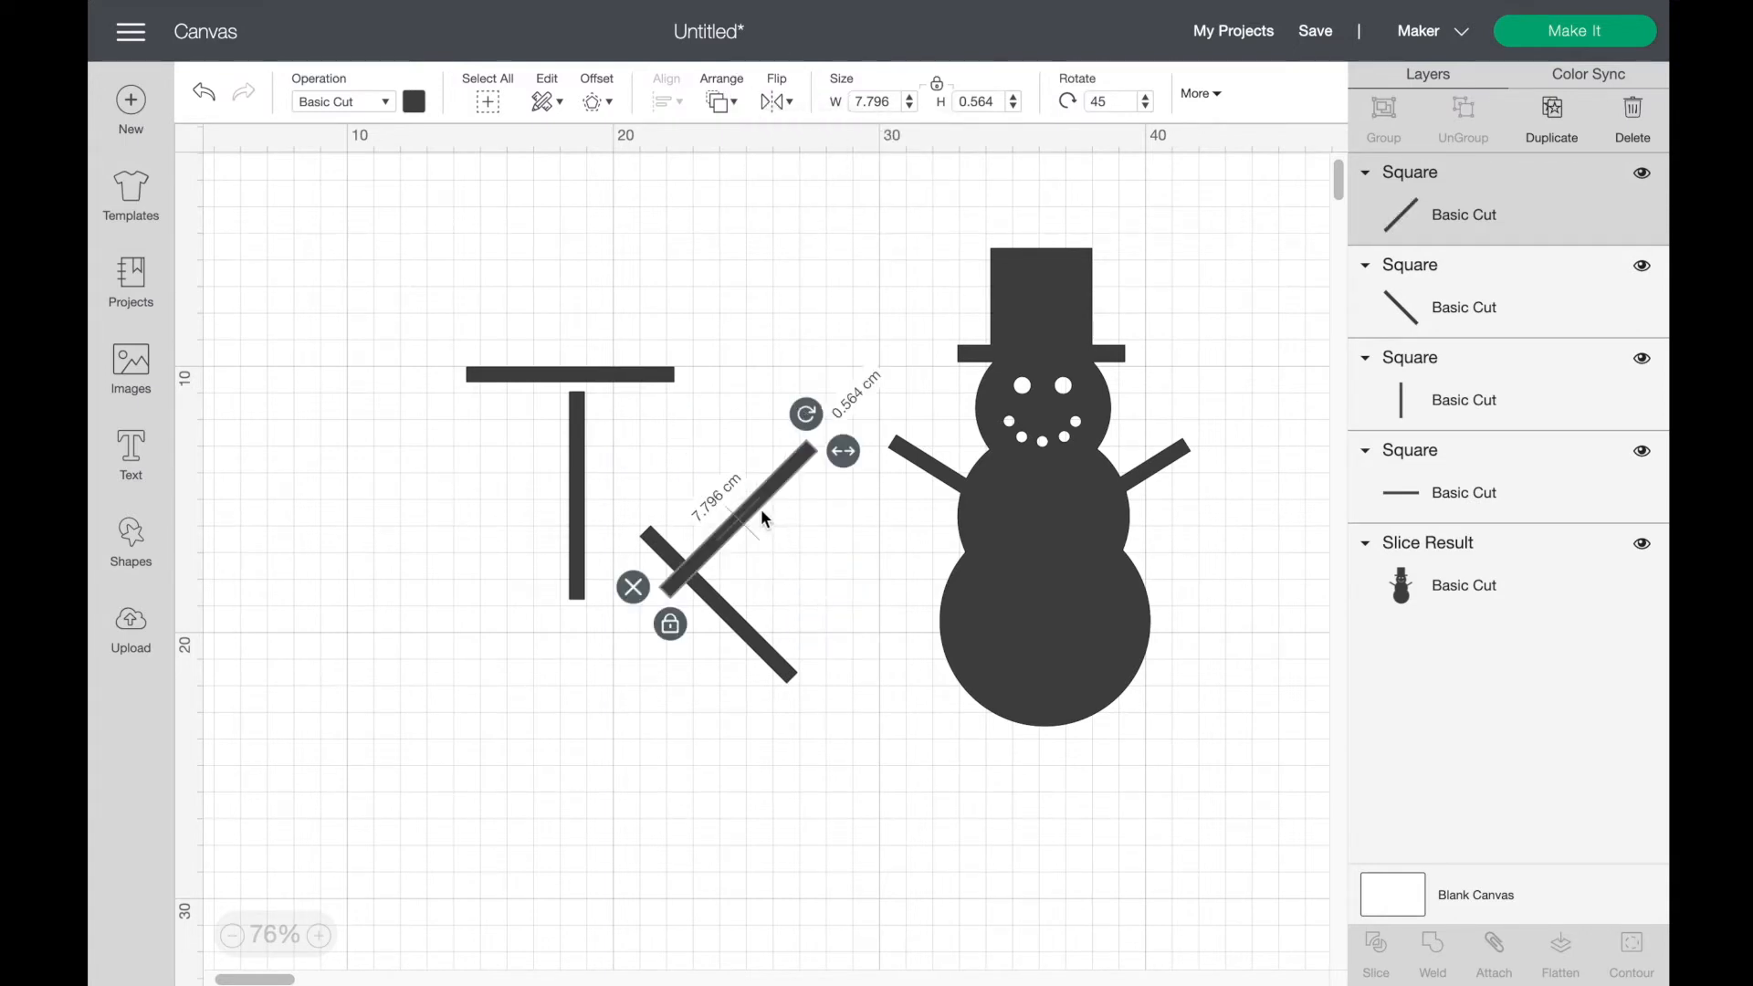
Step: Select all four bars and center them on each other to form an eight-armed snowflake
click(733, 493)
drag(762, 511, 573, 324)
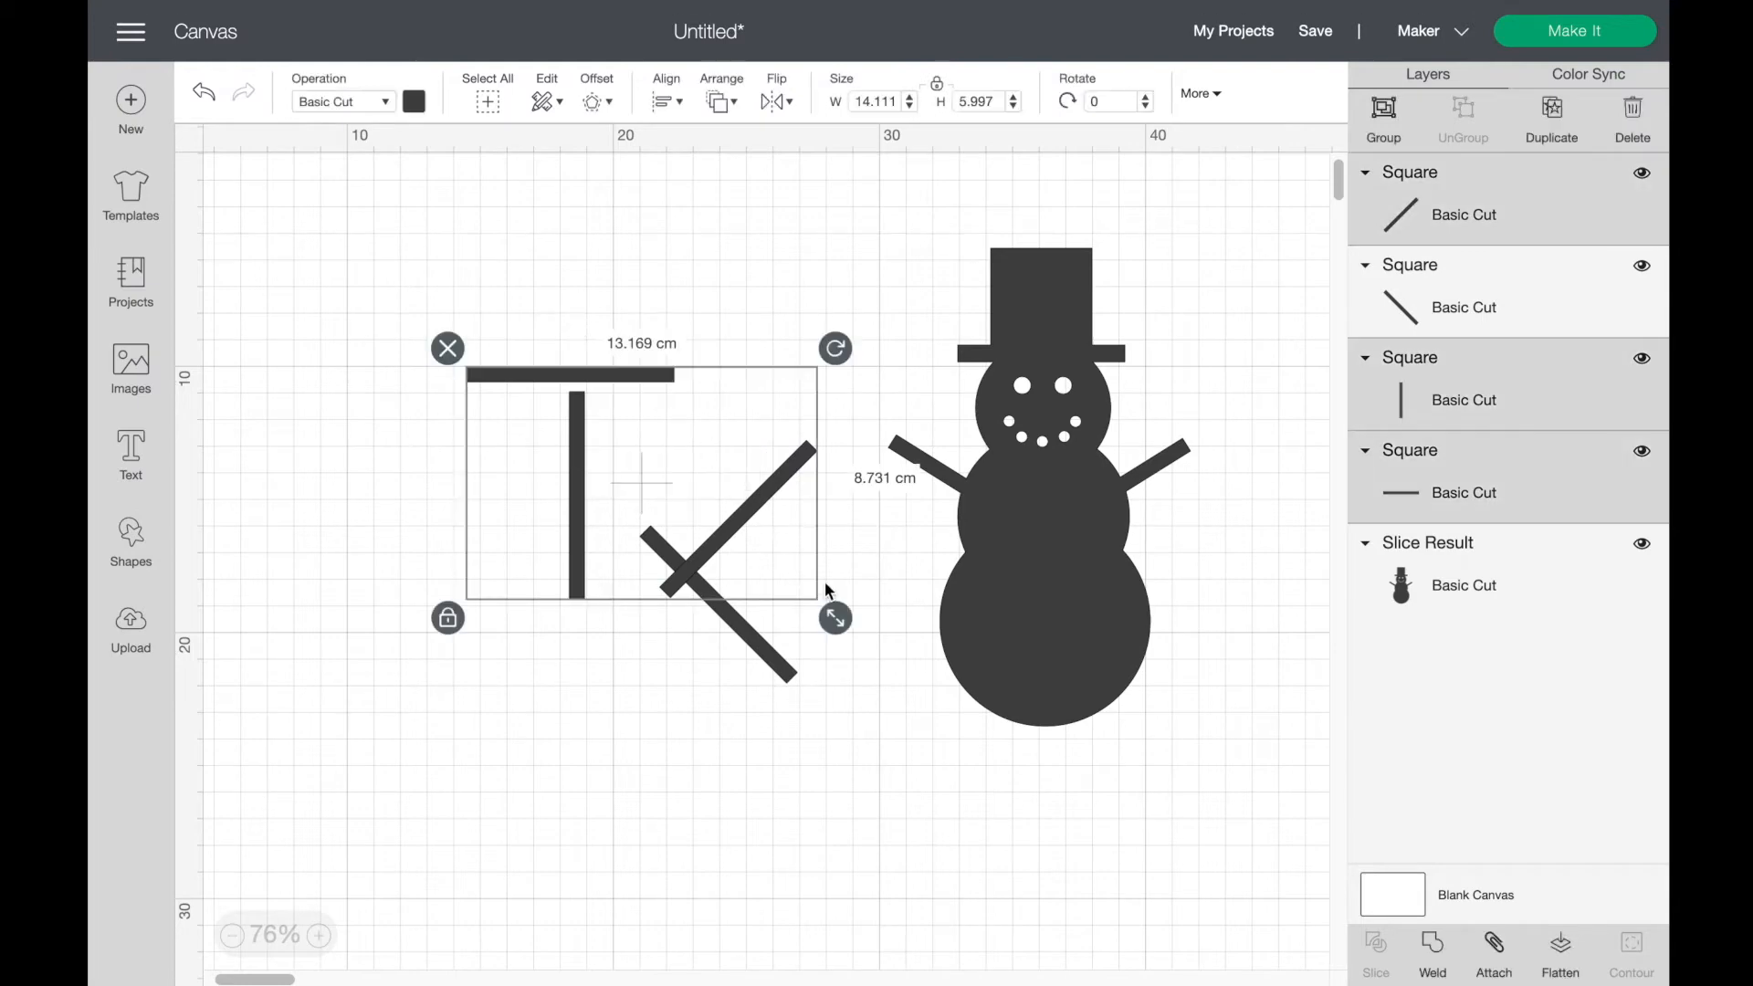
click(822, 701)
drag(452, 698, 802, 270)
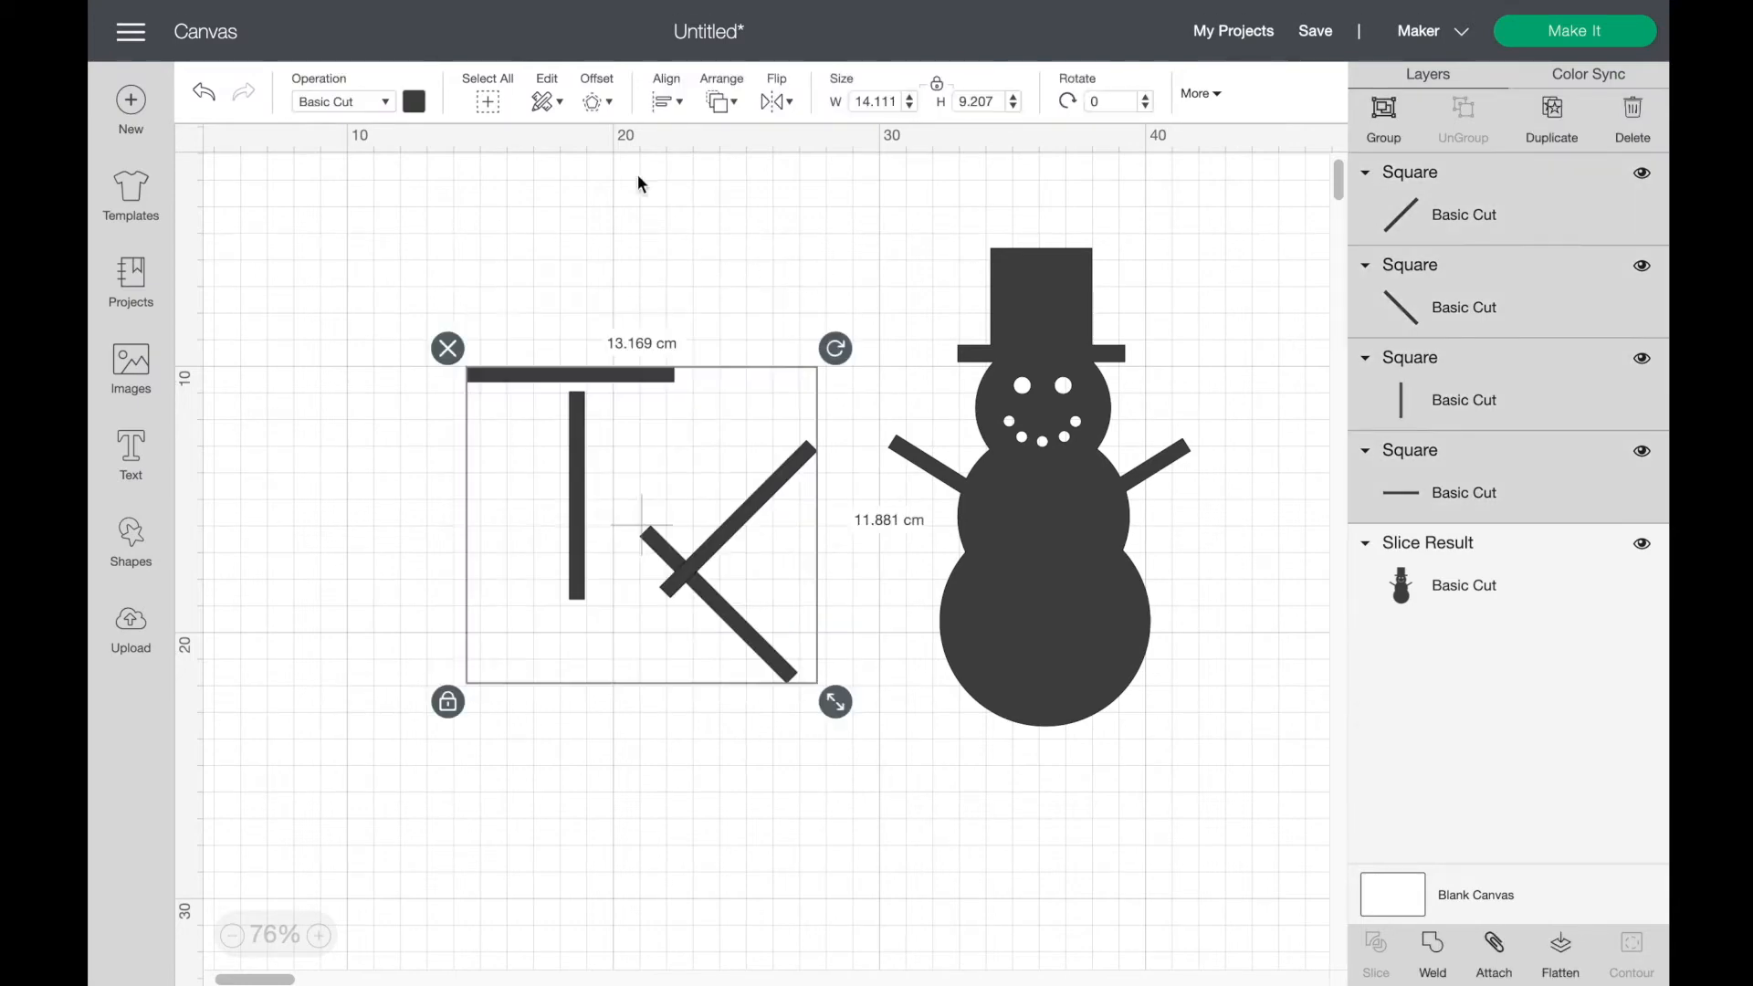
click(667, 102)
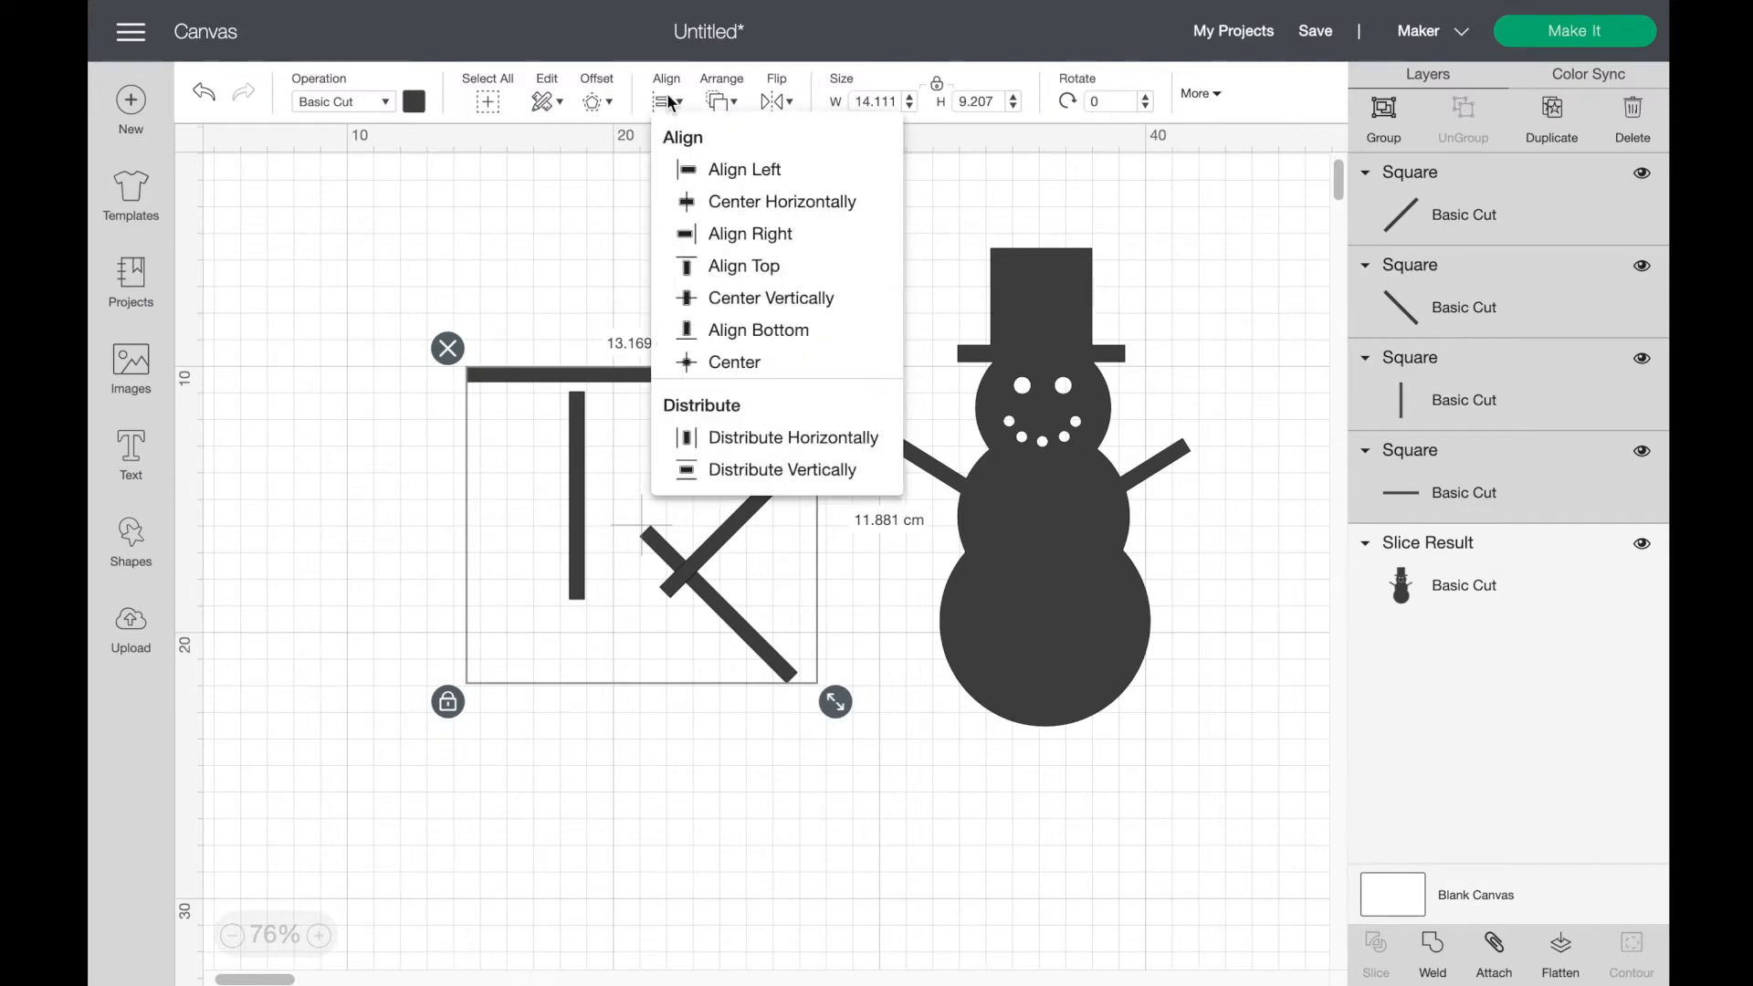
click(746, 365)
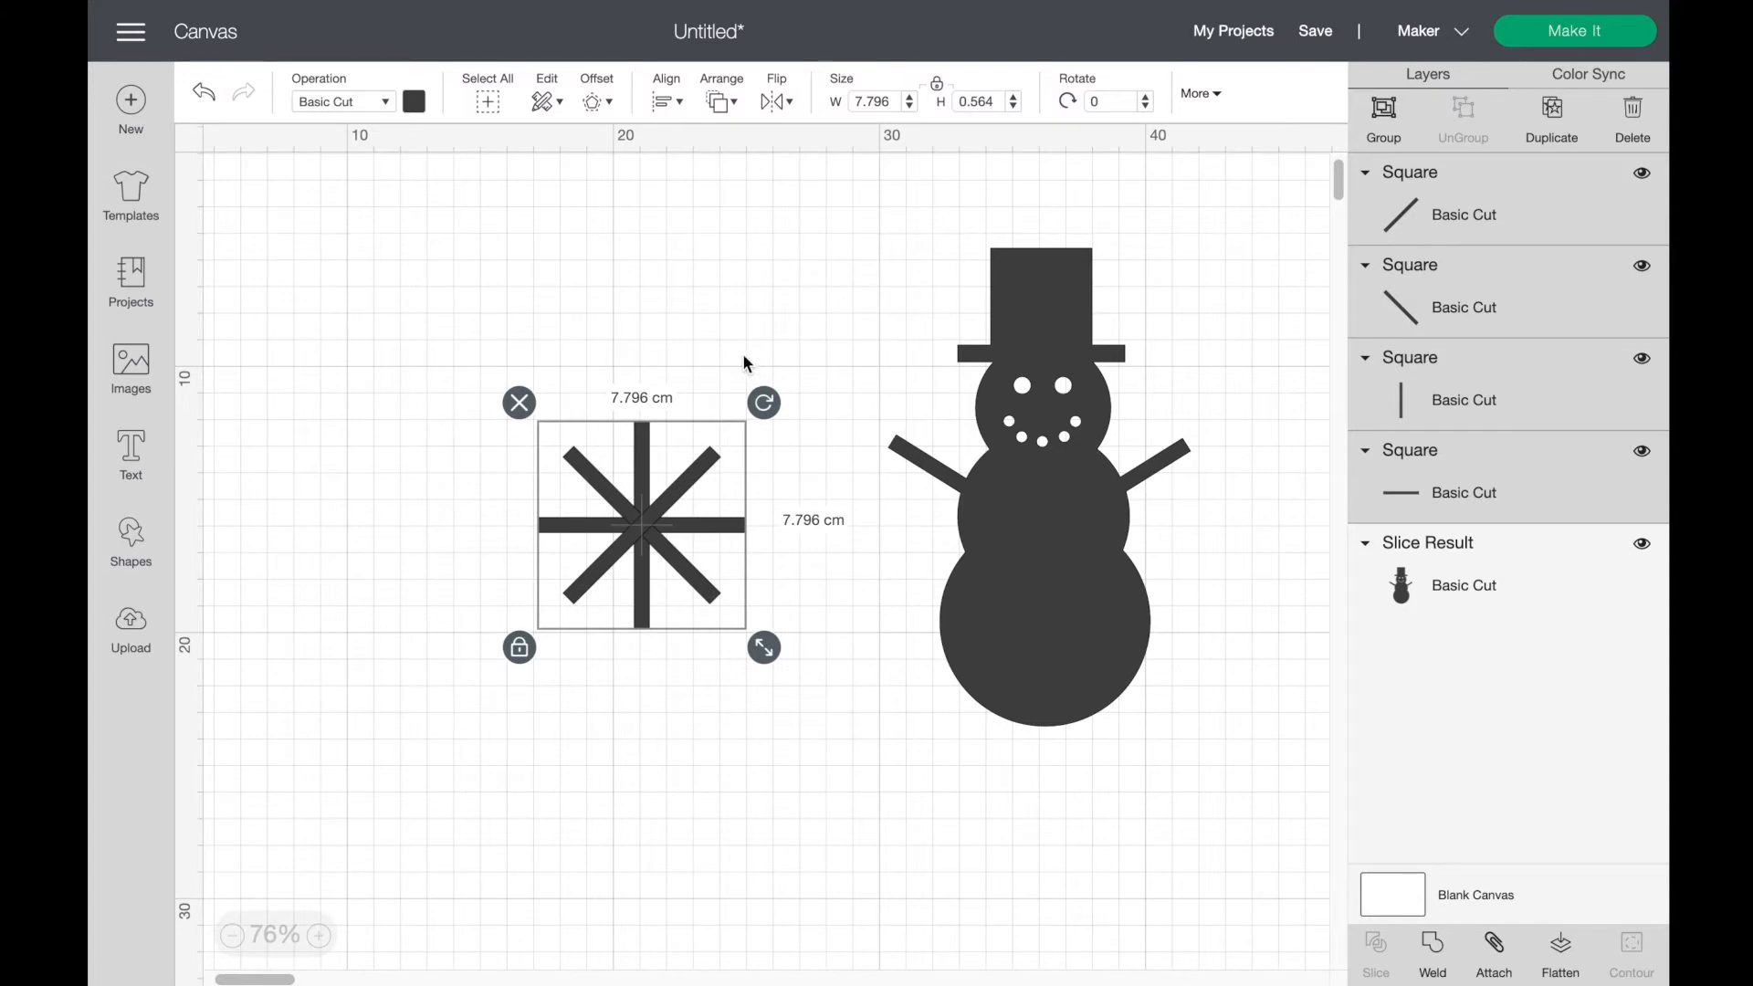
click(744, 363)
drag(644, 534, 616, 438)
click(204, 95)
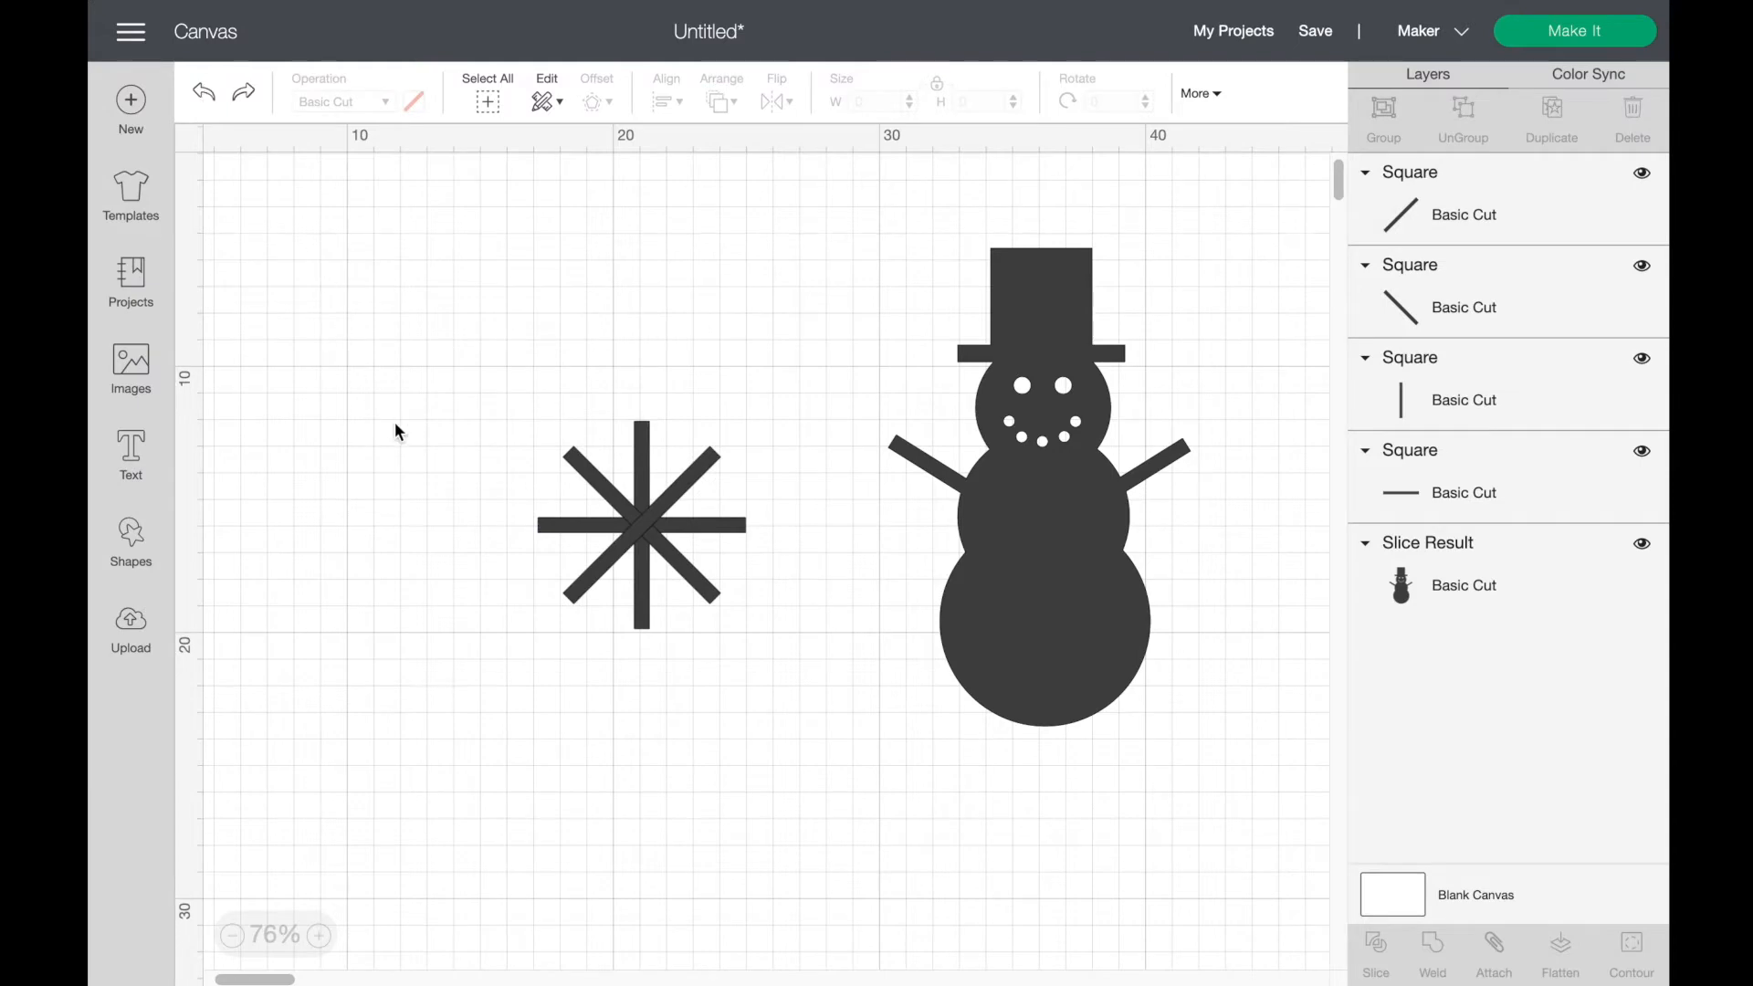
Step: Enlarge the four crossed bars together, place them left of the snowman and weld them into one snowflake
drag(504, 666, 782, 335)
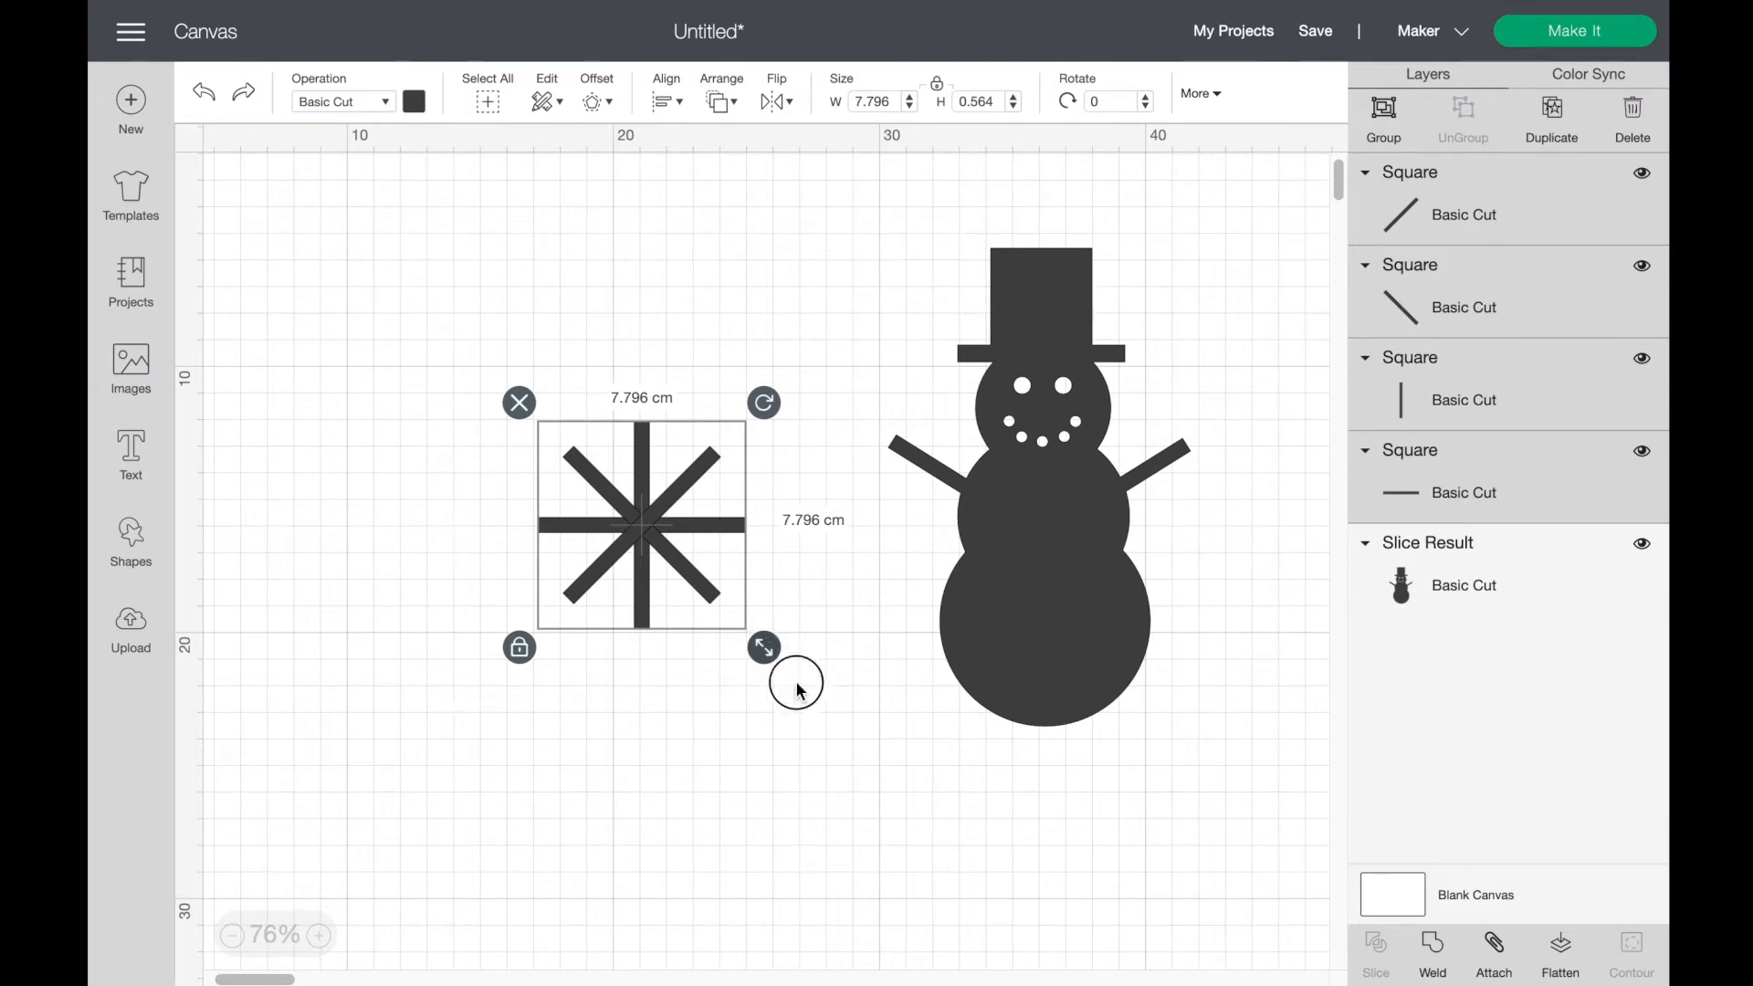
drag(765, 655, 821, 705)
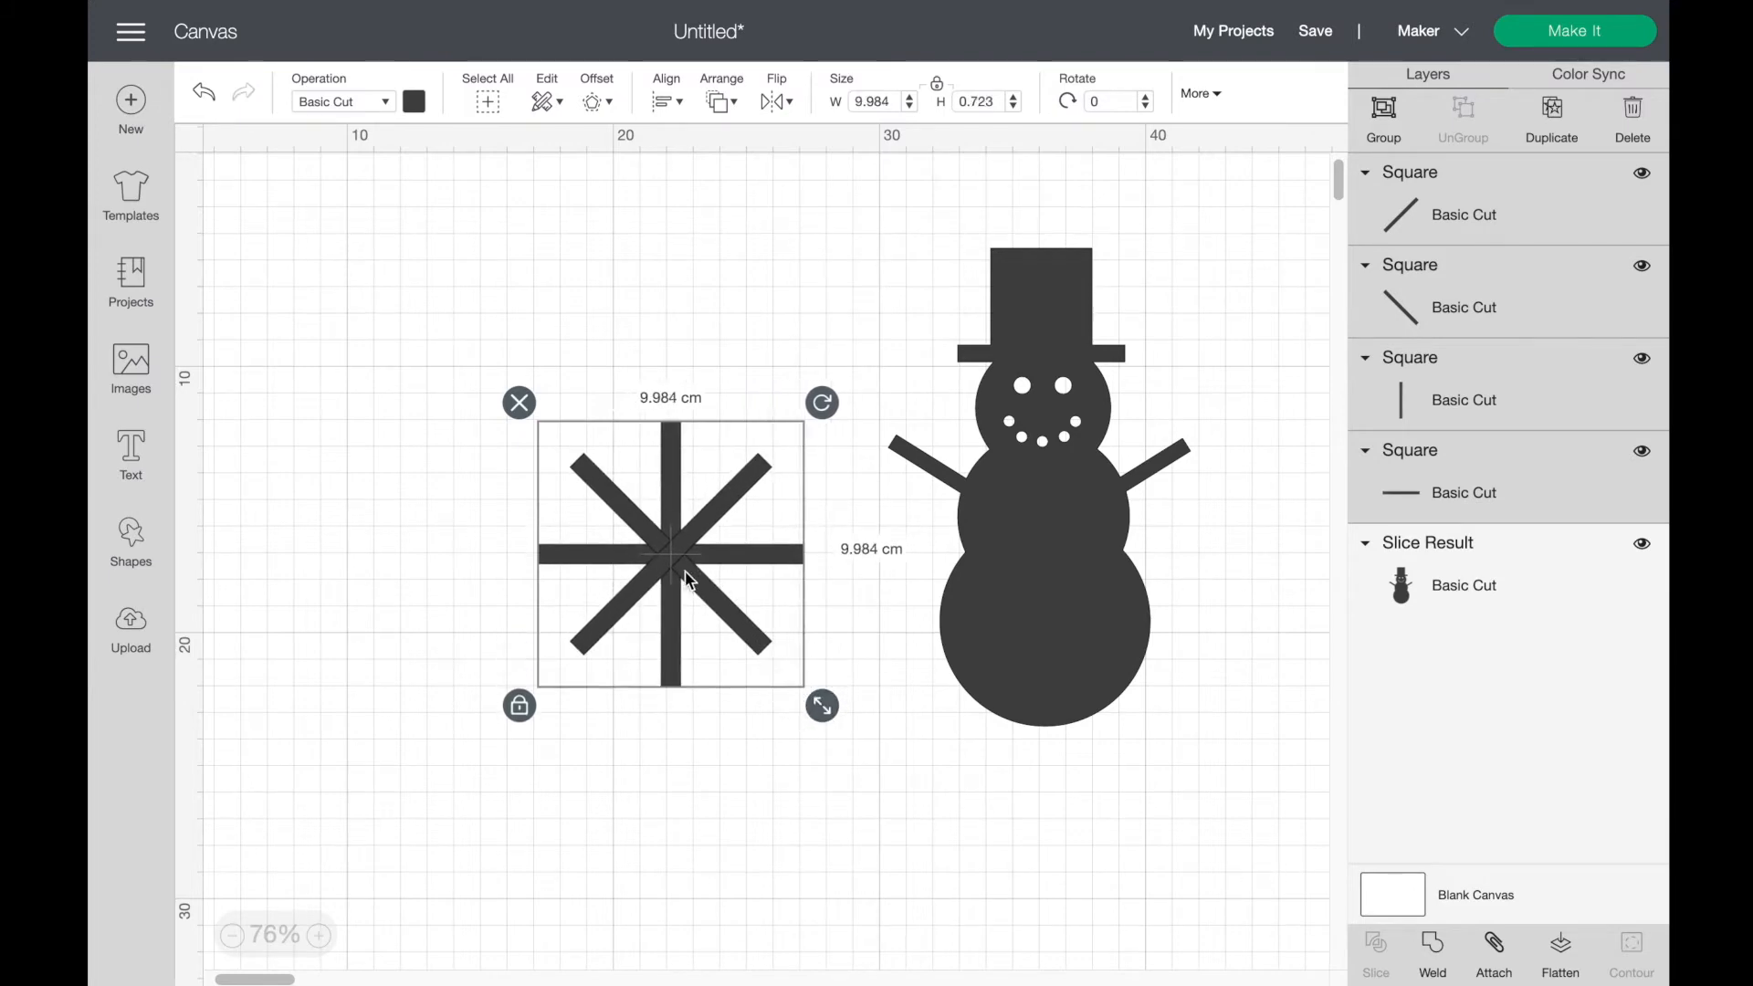
drag(672, 560, 561, 424)
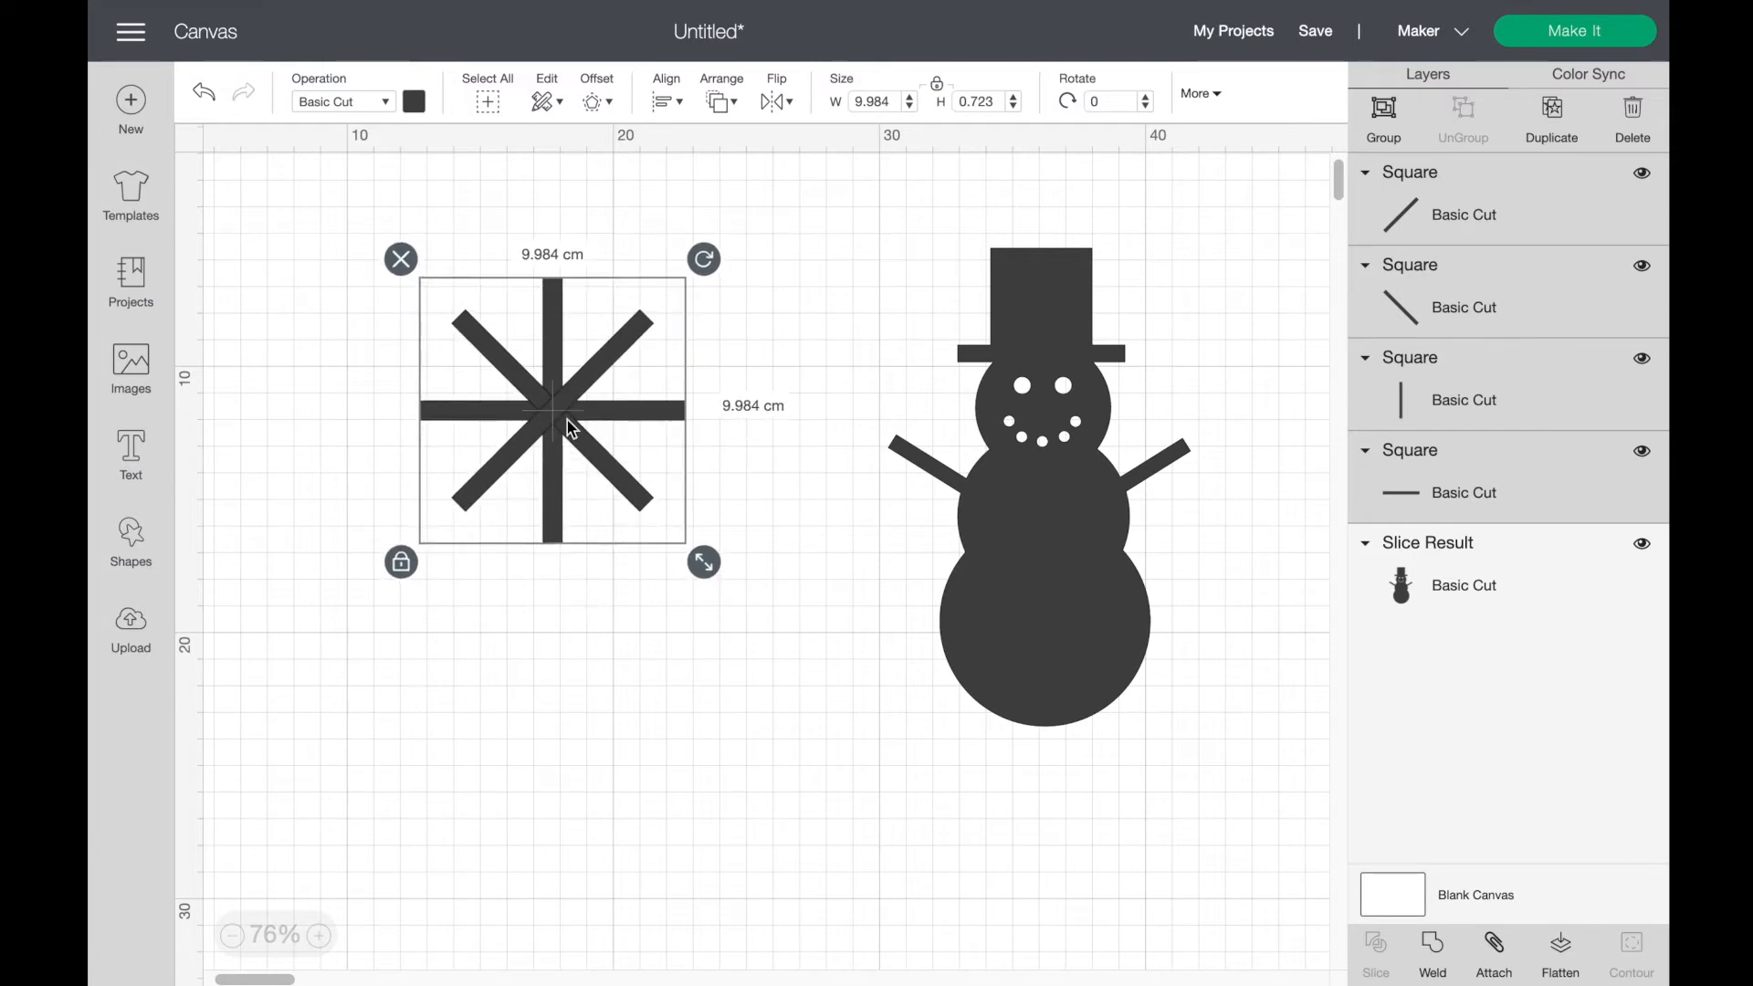
drag(703, 563, 782, 674)
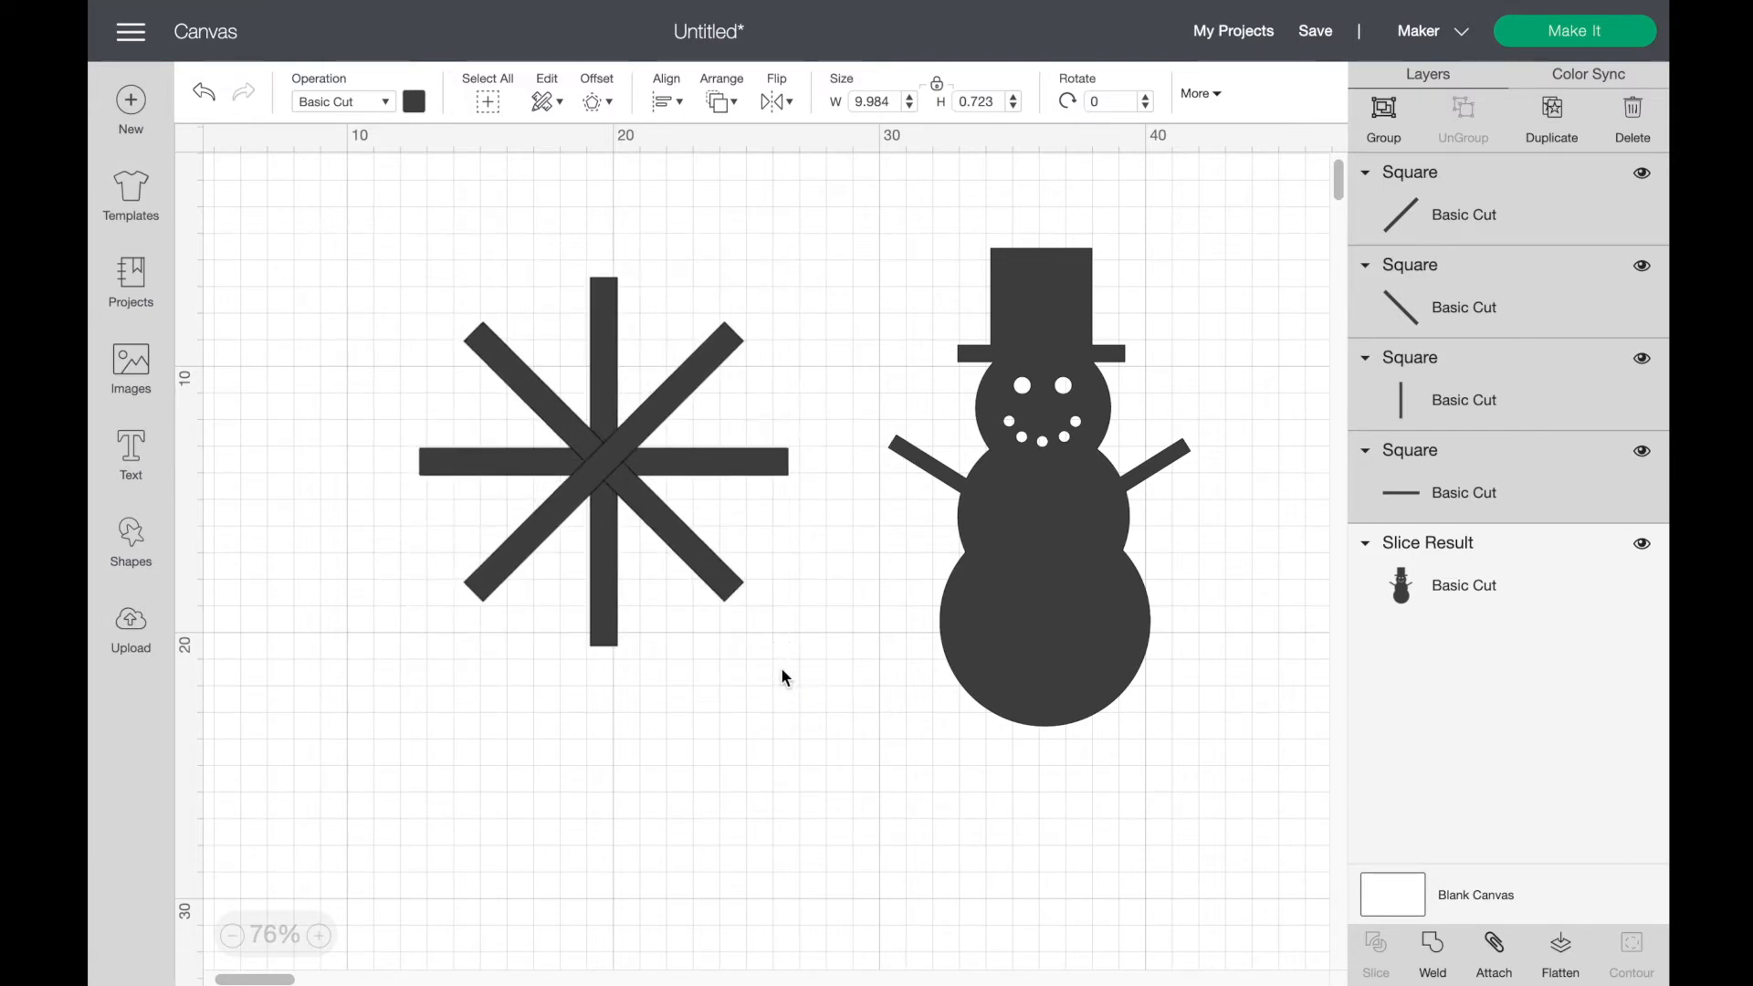
click(1432, 950)
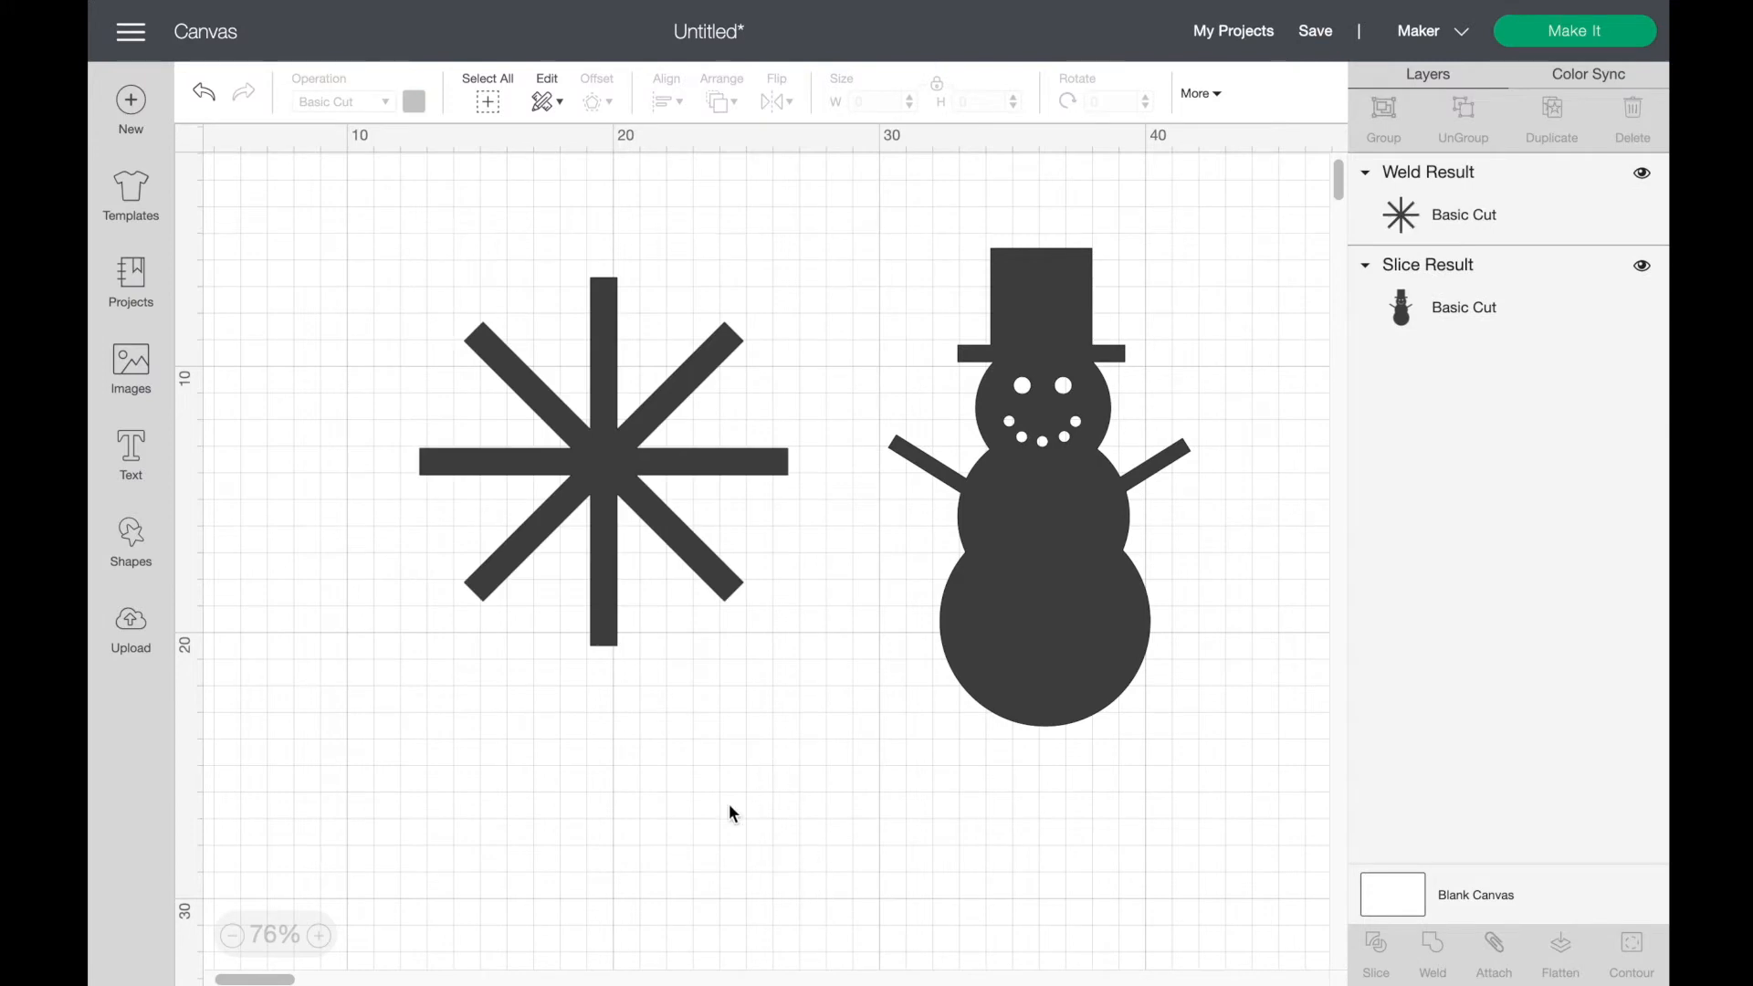
Step: Add a triangle below the snowflake and place a duplicate overlapping its lower part as a second tree tier
scroll(710, 756, down, 2)
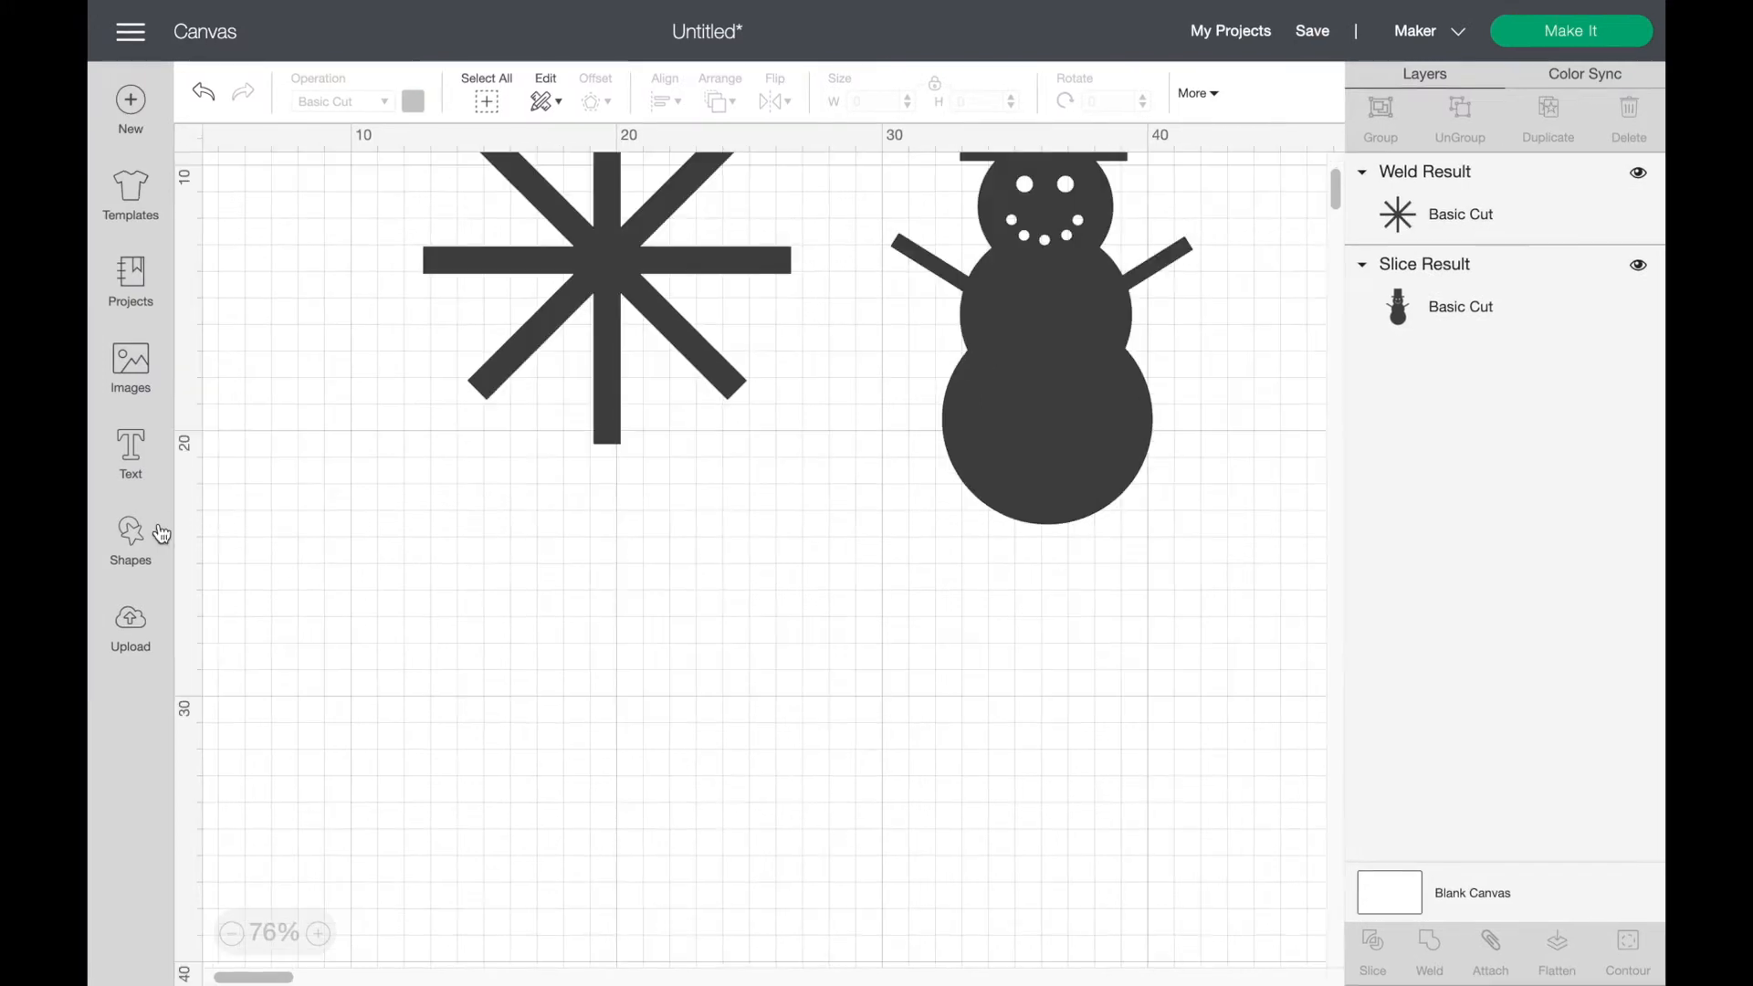
click(135, 545)
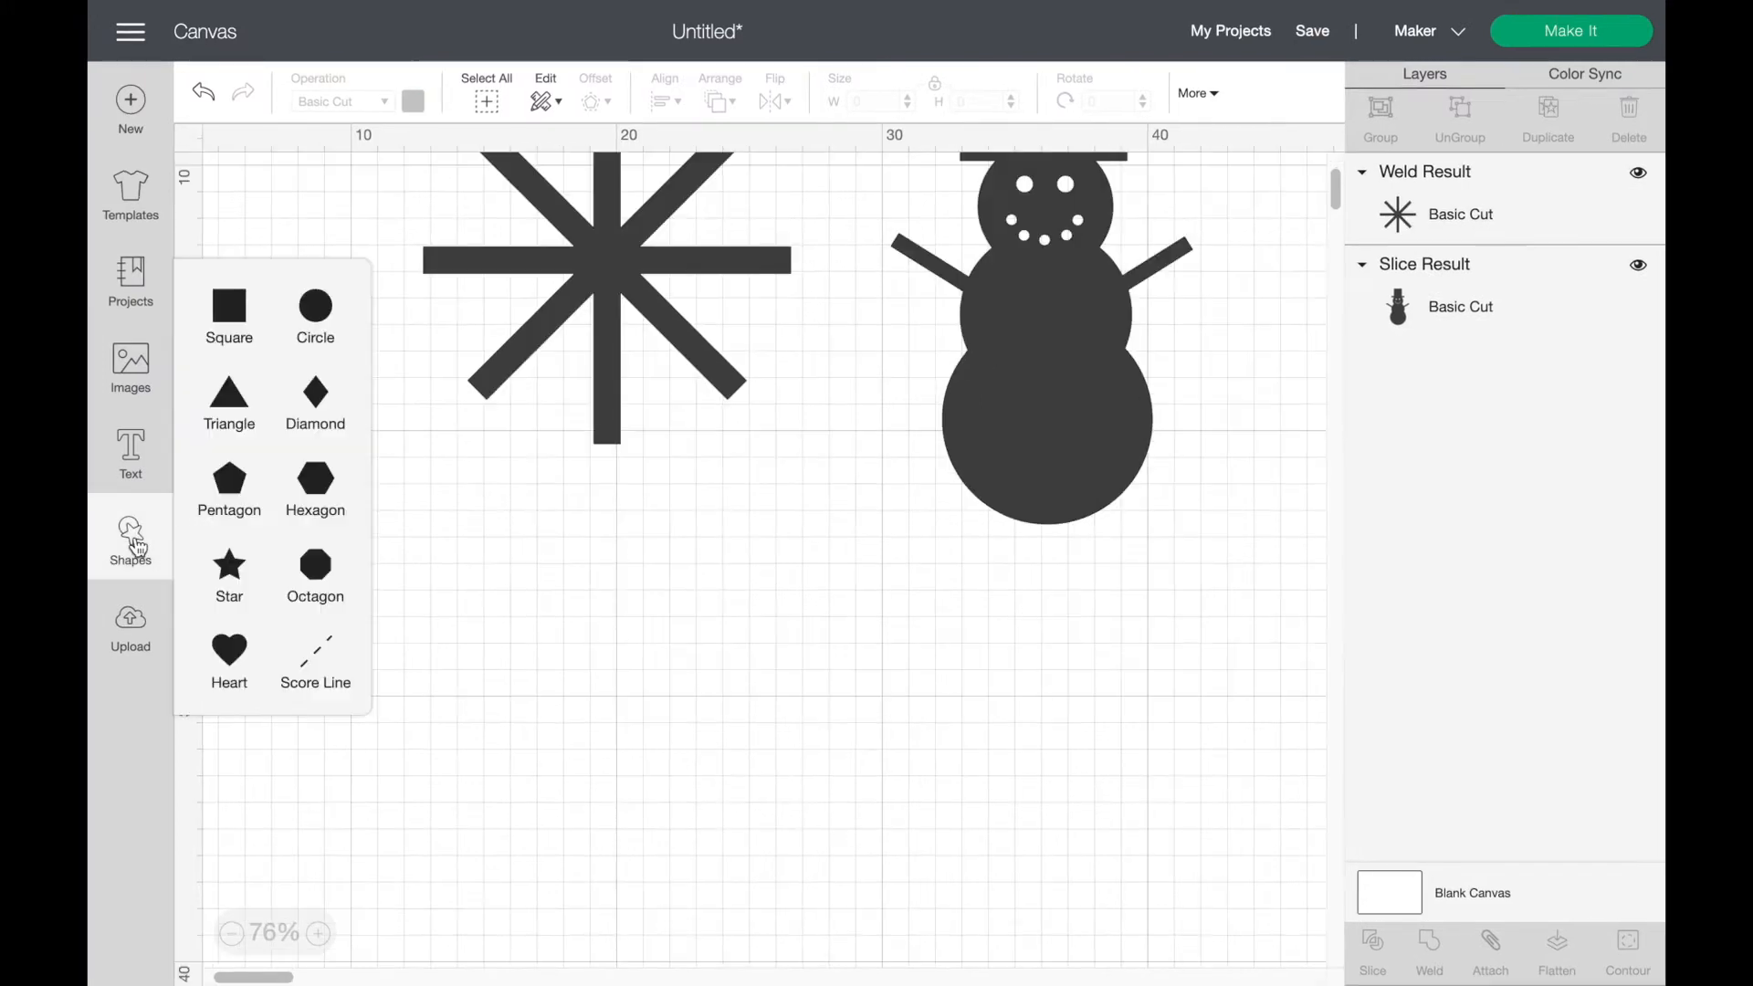
click(228, 400)
drag(436, 377, 730, 689)
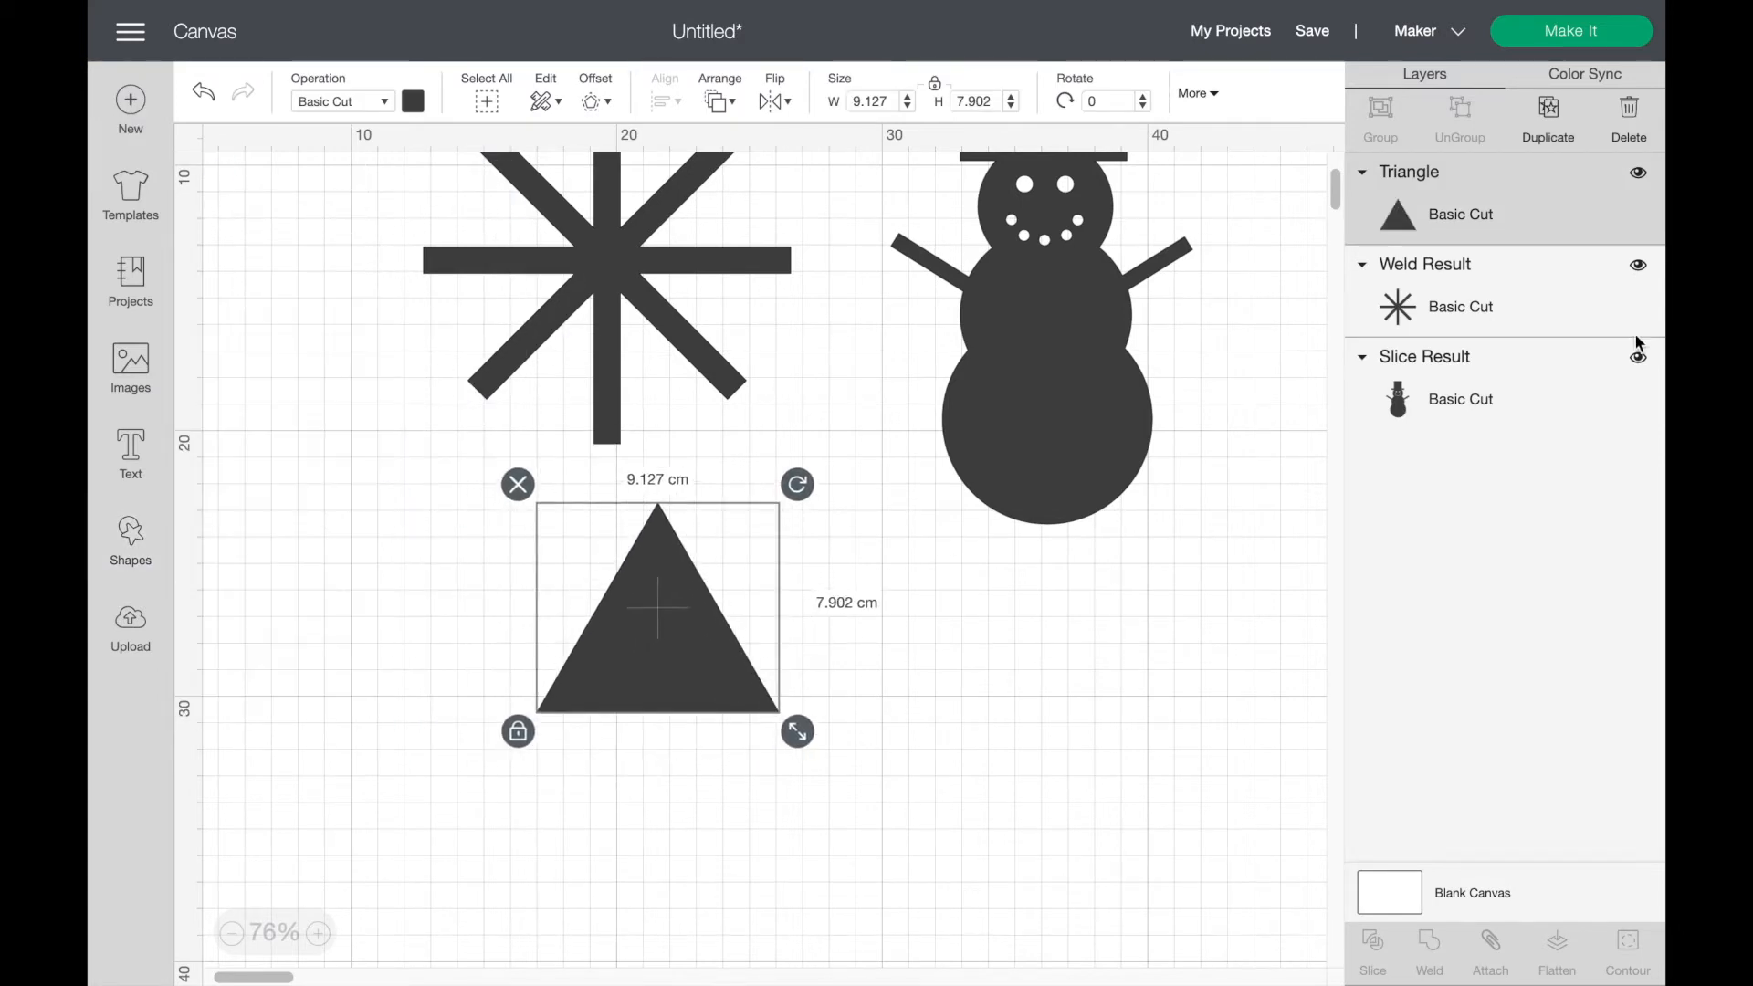
click(1548, 111)
drag(716, 657, 697, 737)
Step: Select the two overlapping triangles and center them horizontally on each other
click(891, 672)
drag(380, 679, 811, 617)
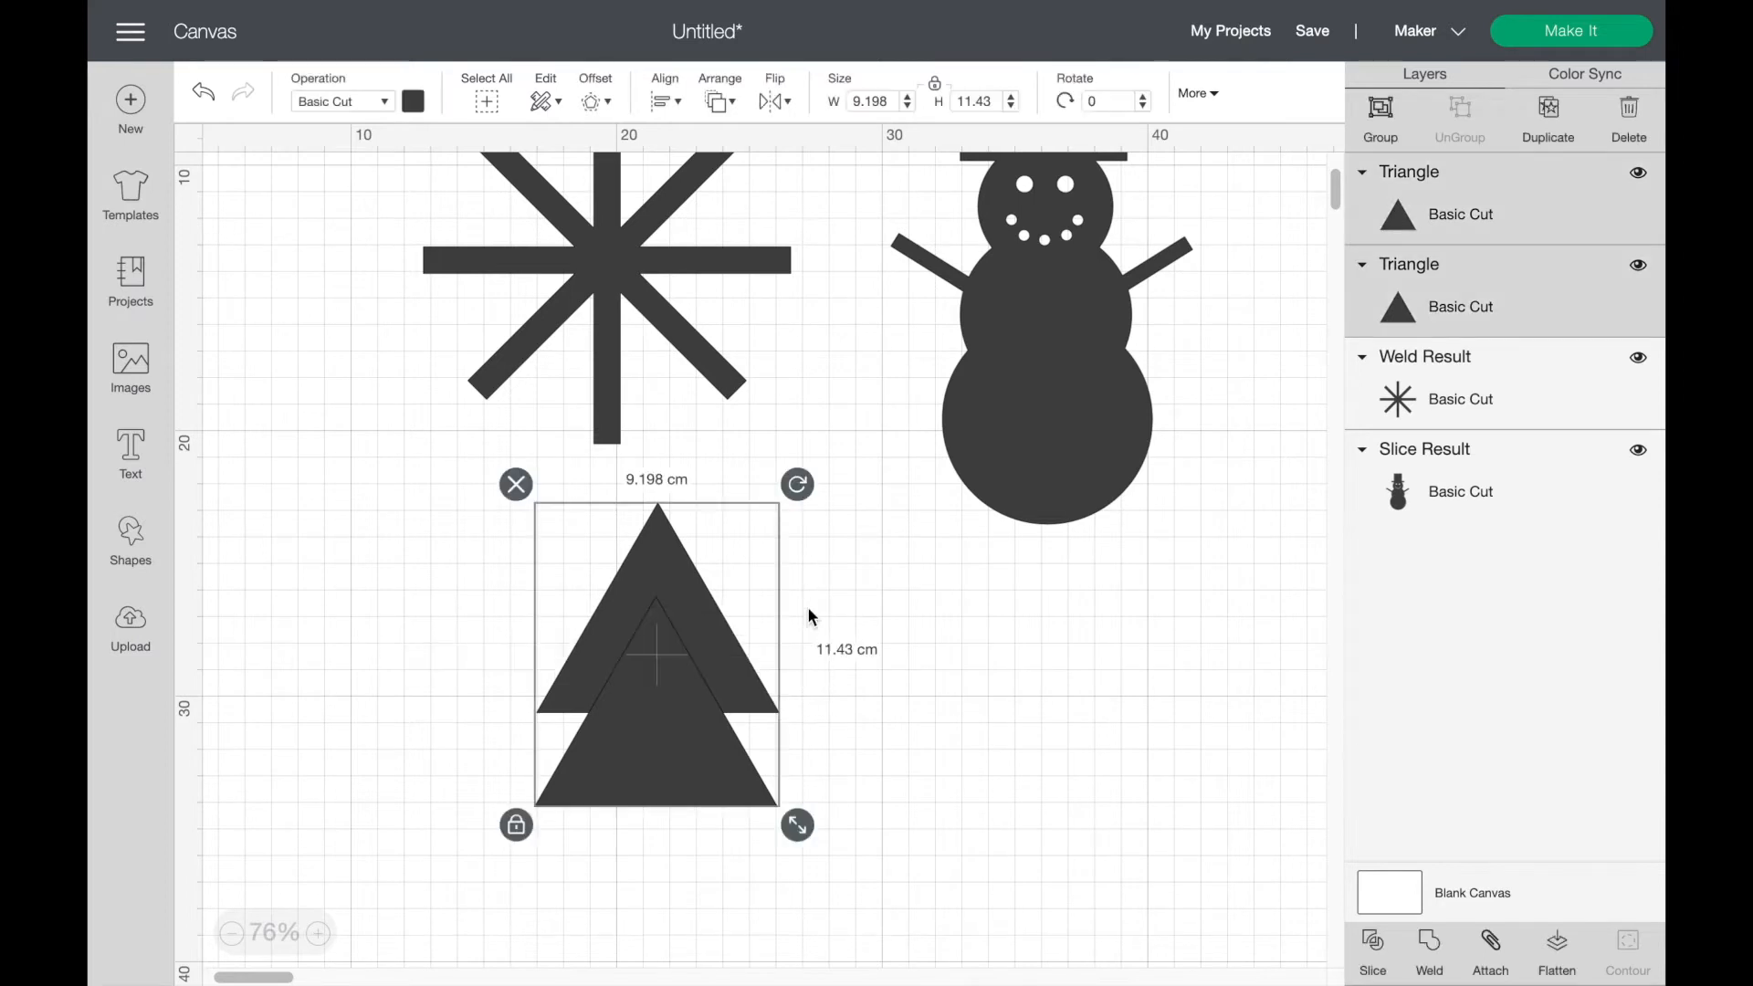
click(669, 101)
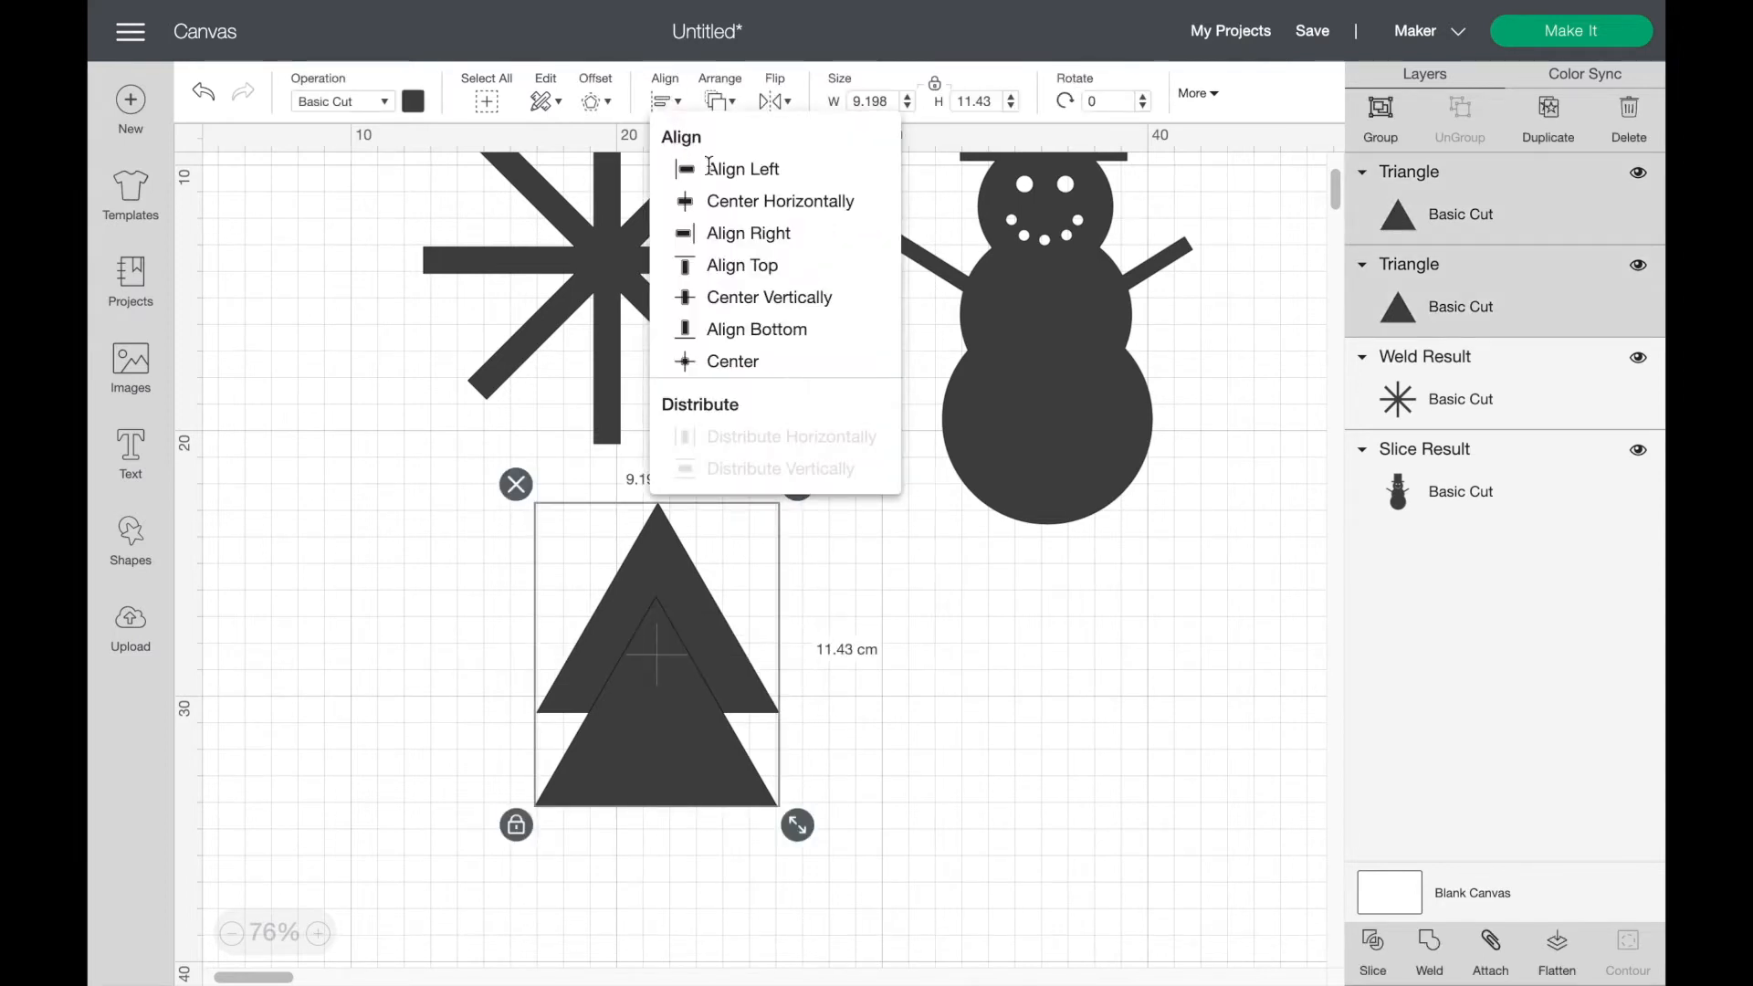
click(738, 206)
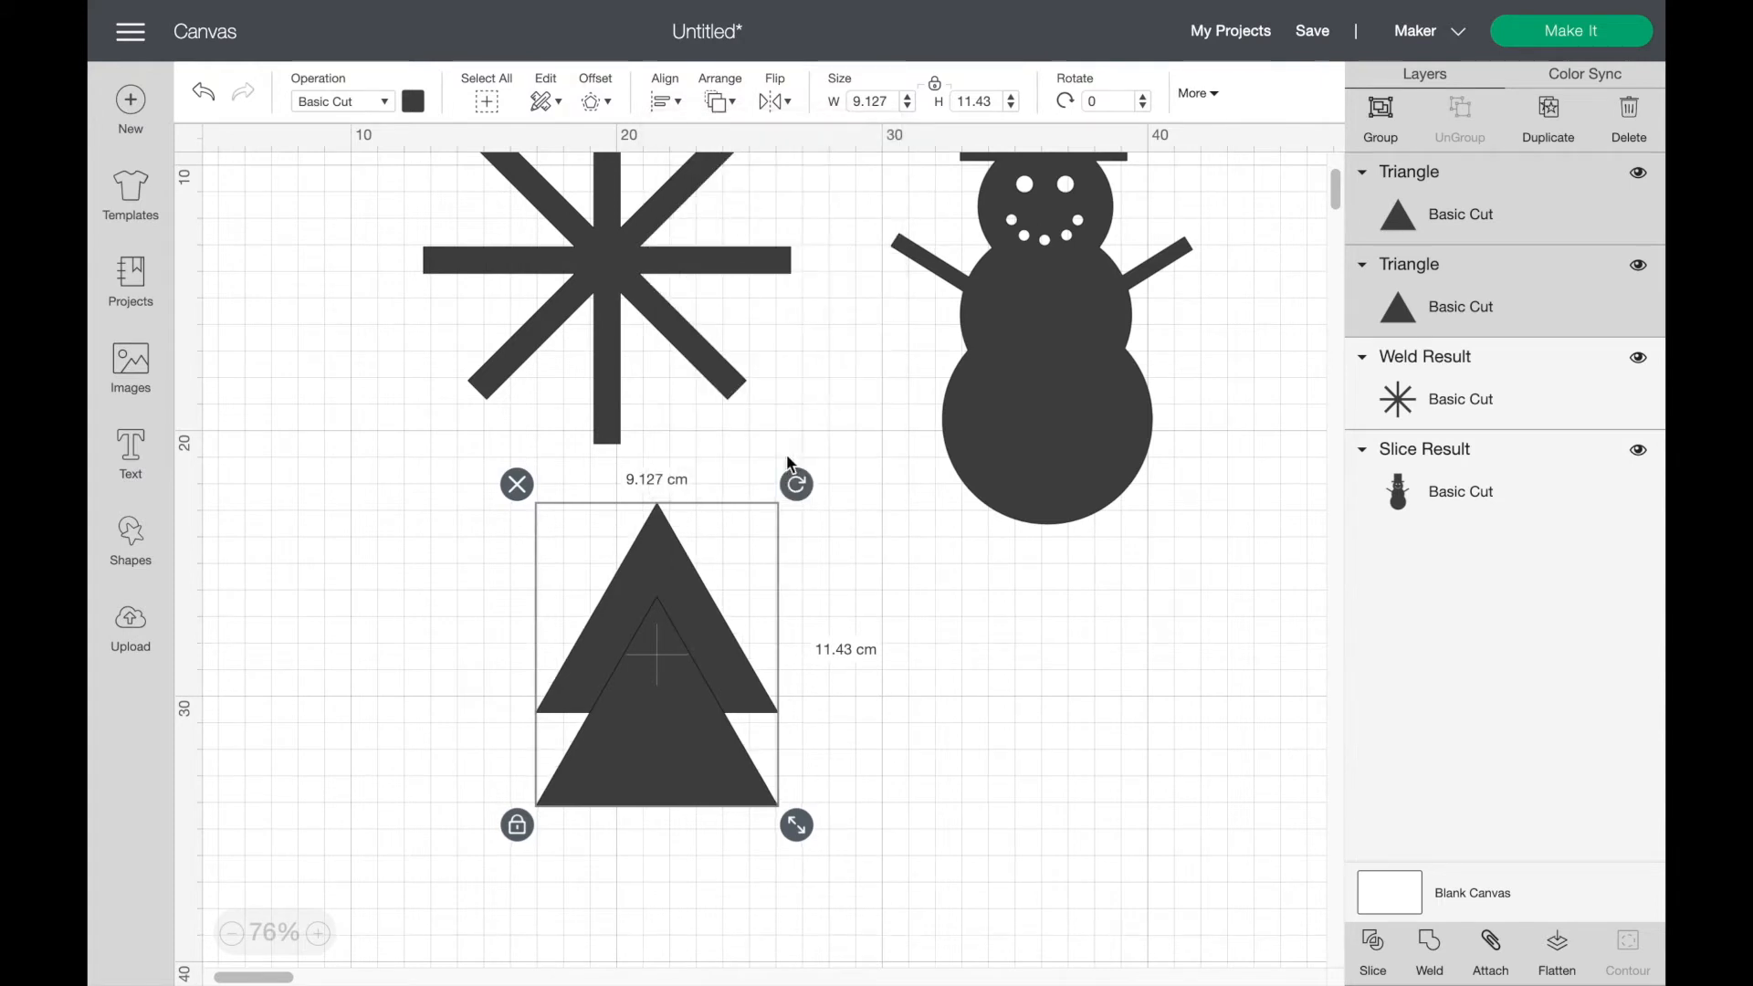
Step: Slice the two overlapping triangles and delete the trapezoid piece cut from the lower one
click(884, 675)
drag(501, 901, 837, 532)
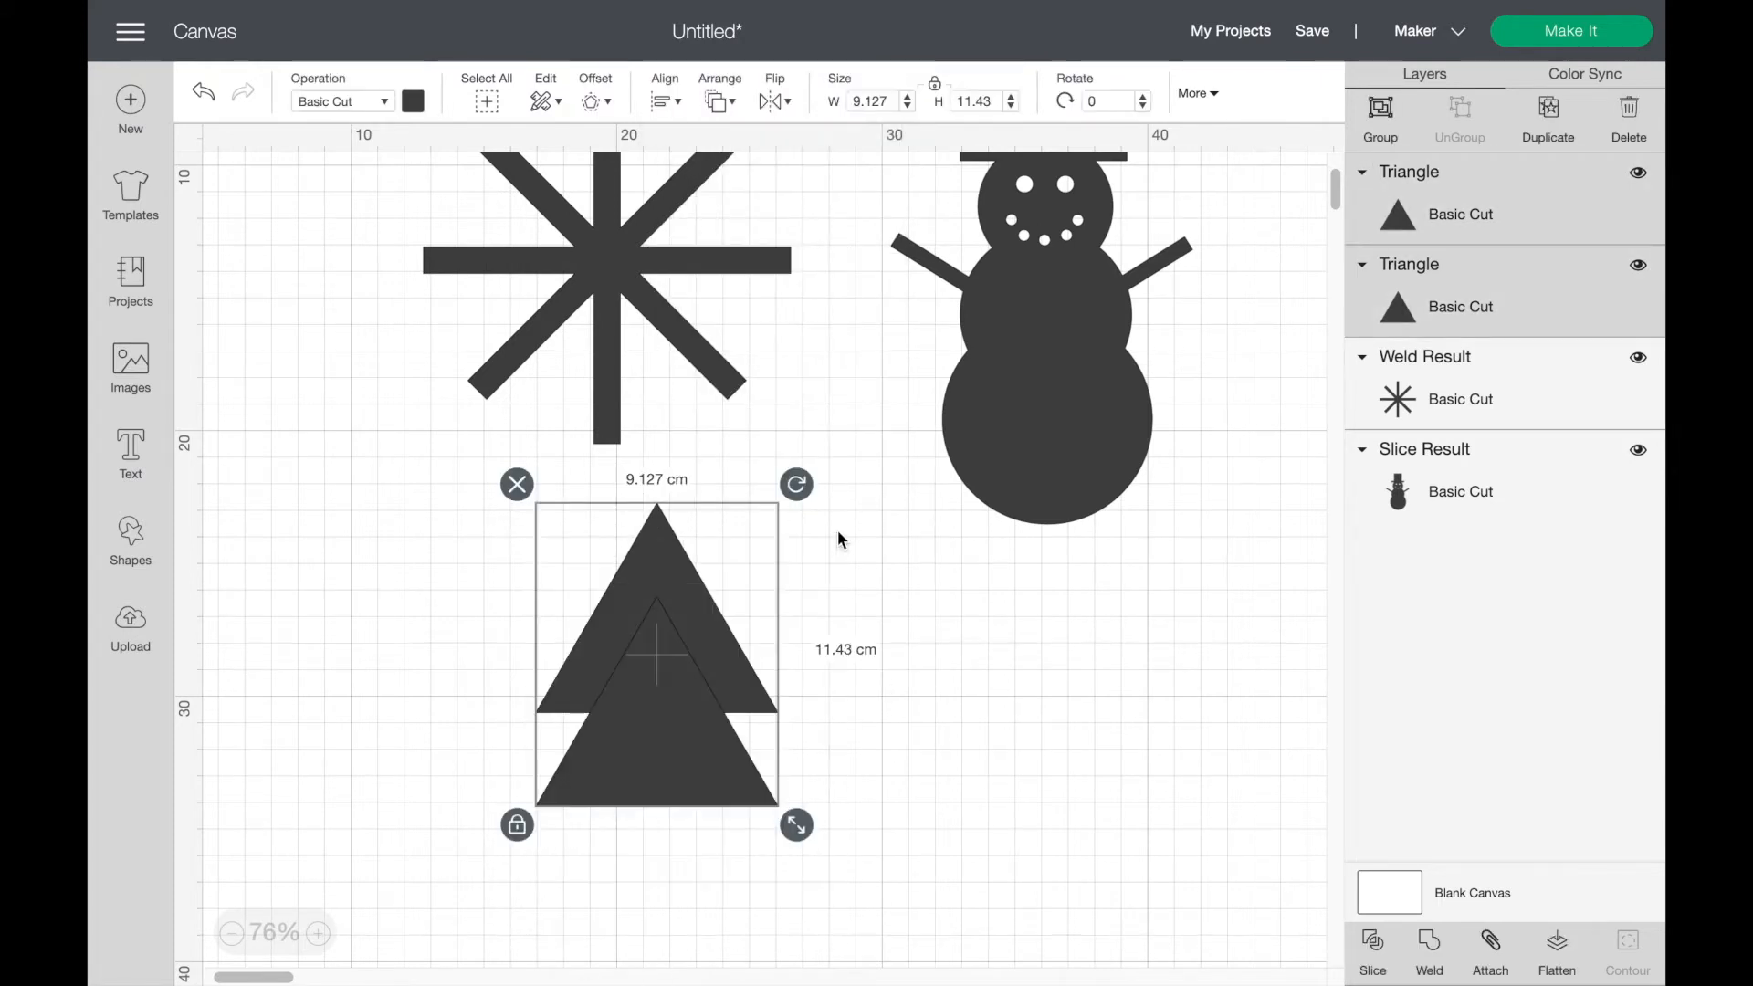
click(1371, 948)
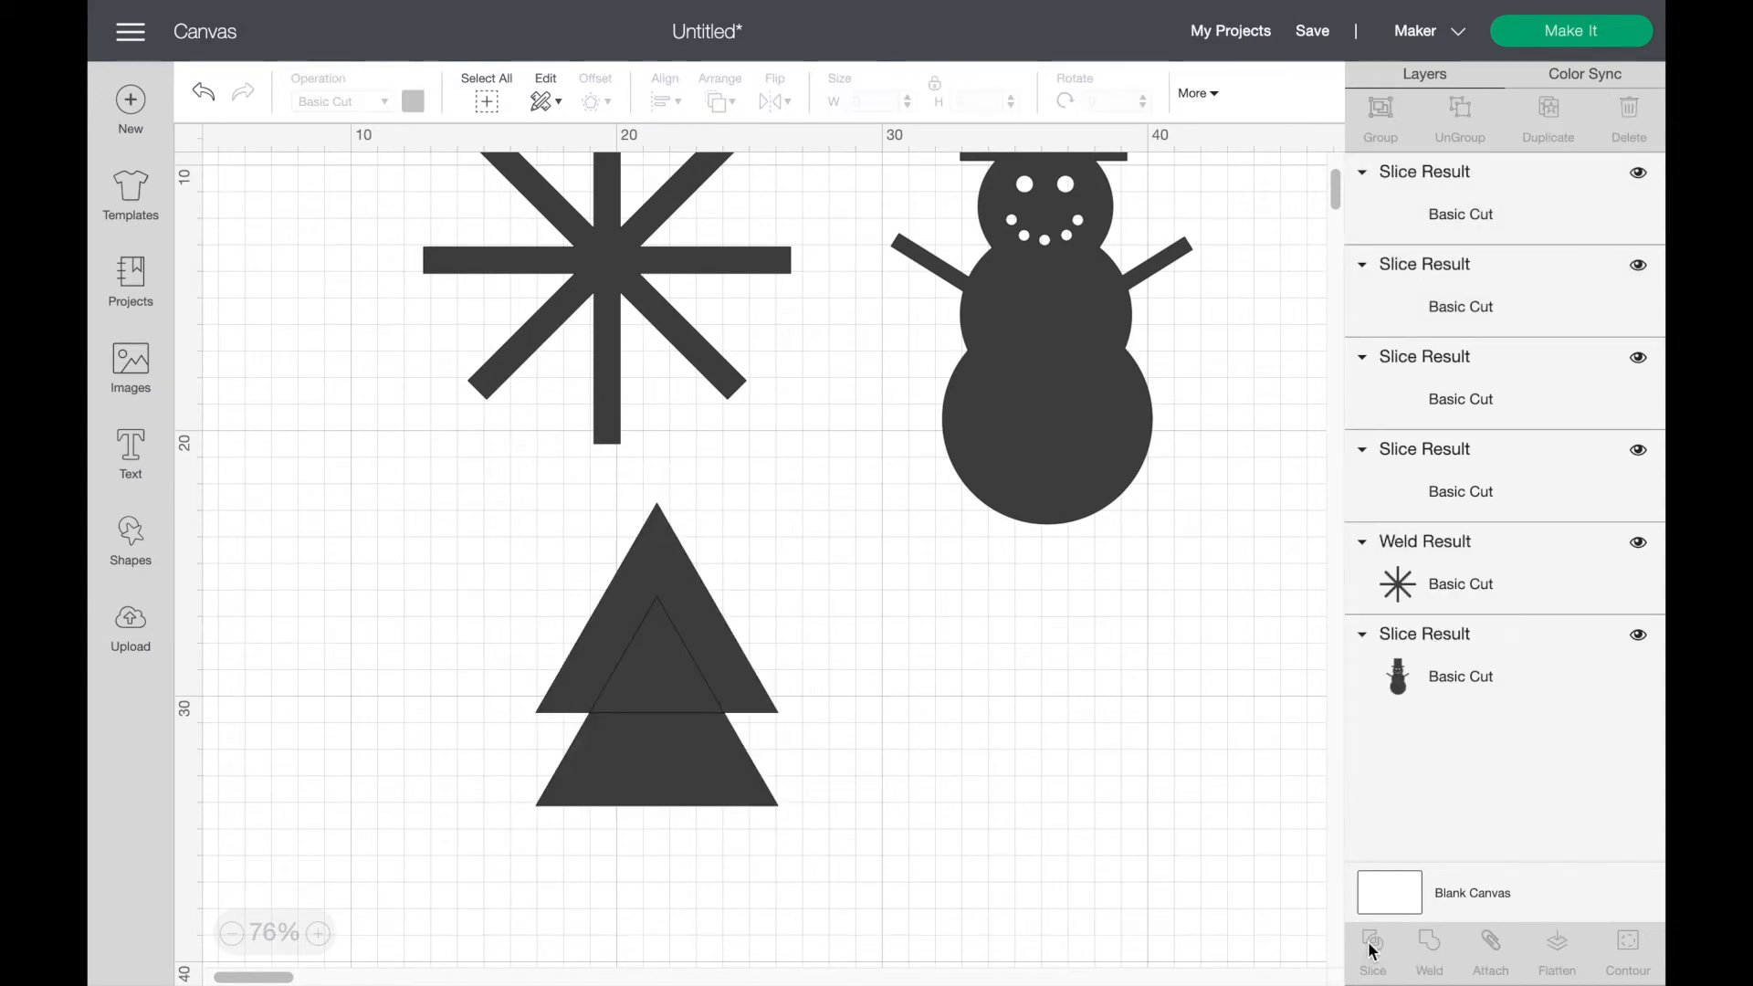
drag(677, 780, 979, 774)
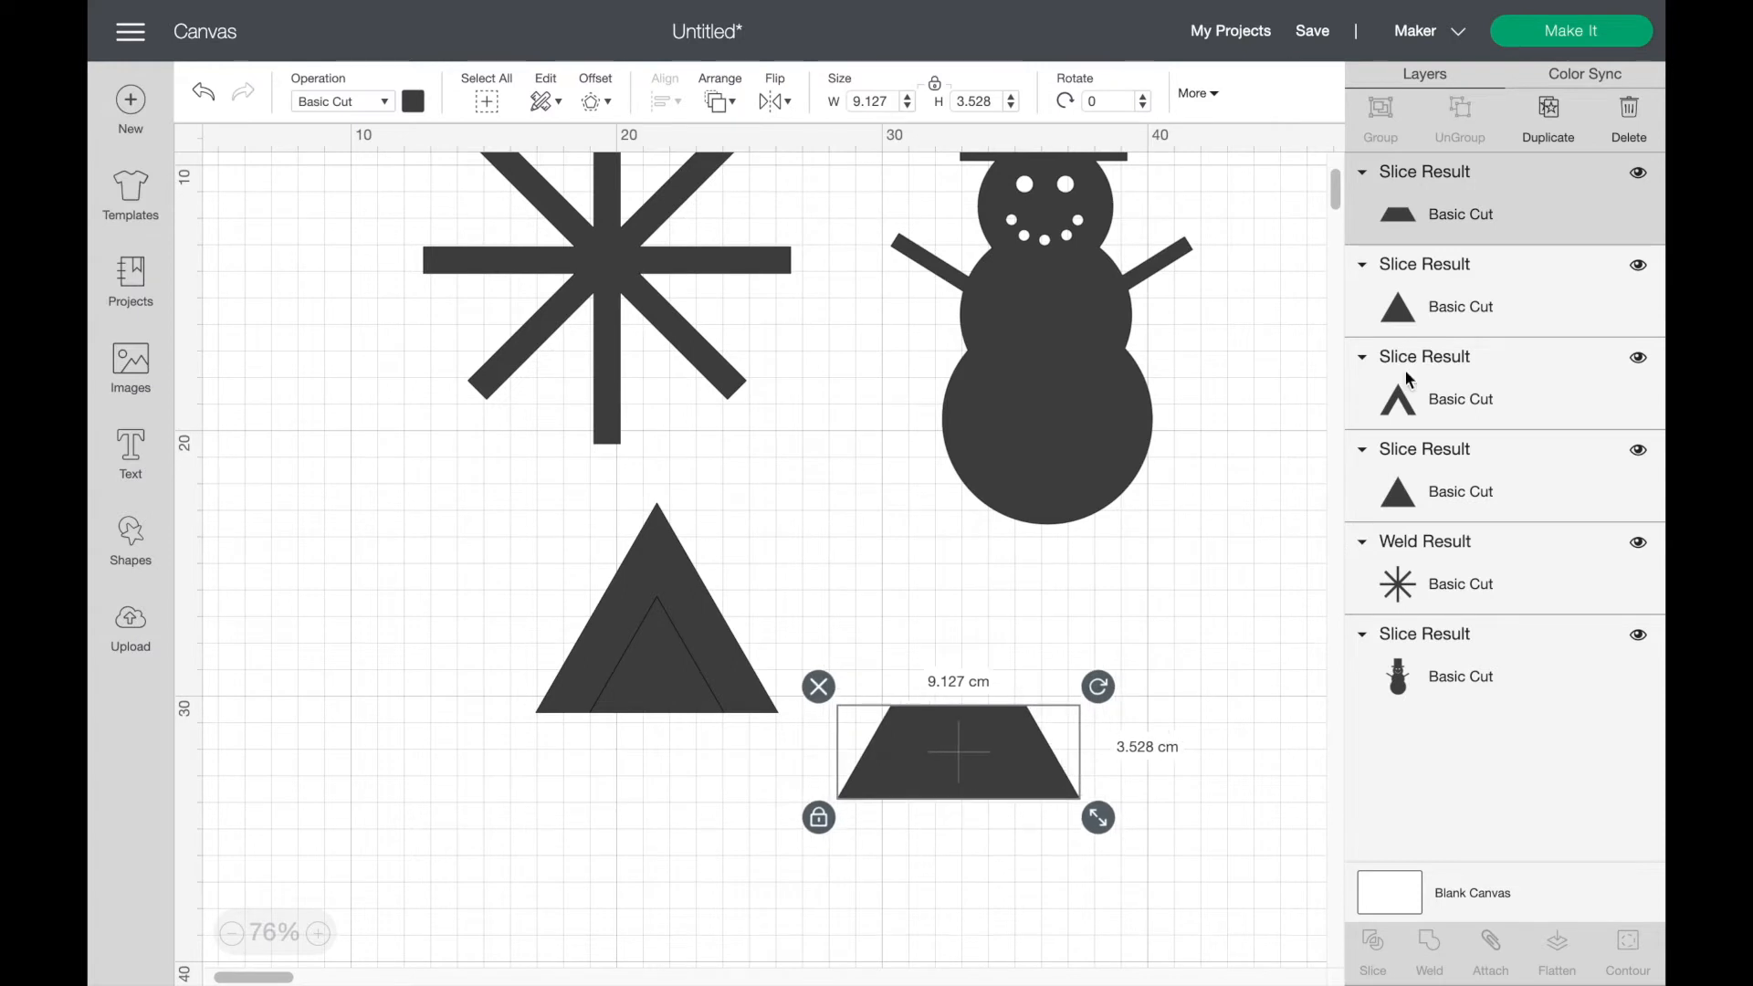
click(1629, 114)
Step: Separate the remaining slice pieces and delete both small triangles, keeping only the chevron
drag(678, 685, 1021, 686)
drag(645, 683, 478, 665)
click(657, 711)
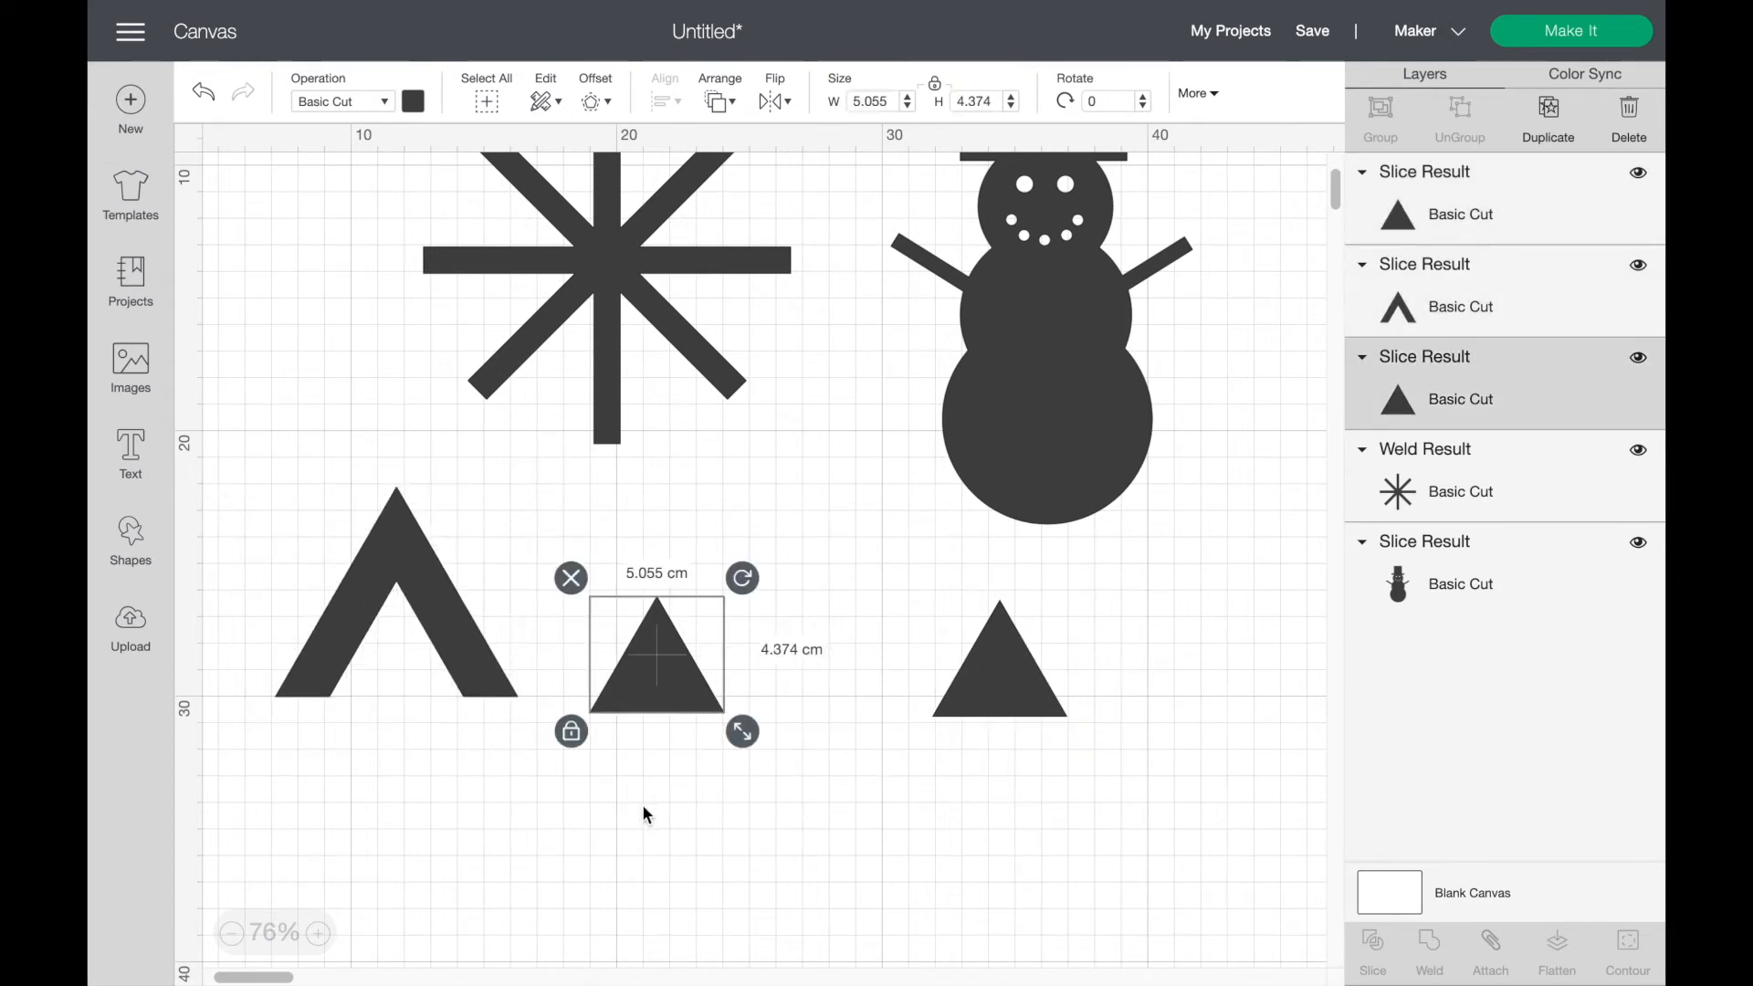
click(1629, 119)
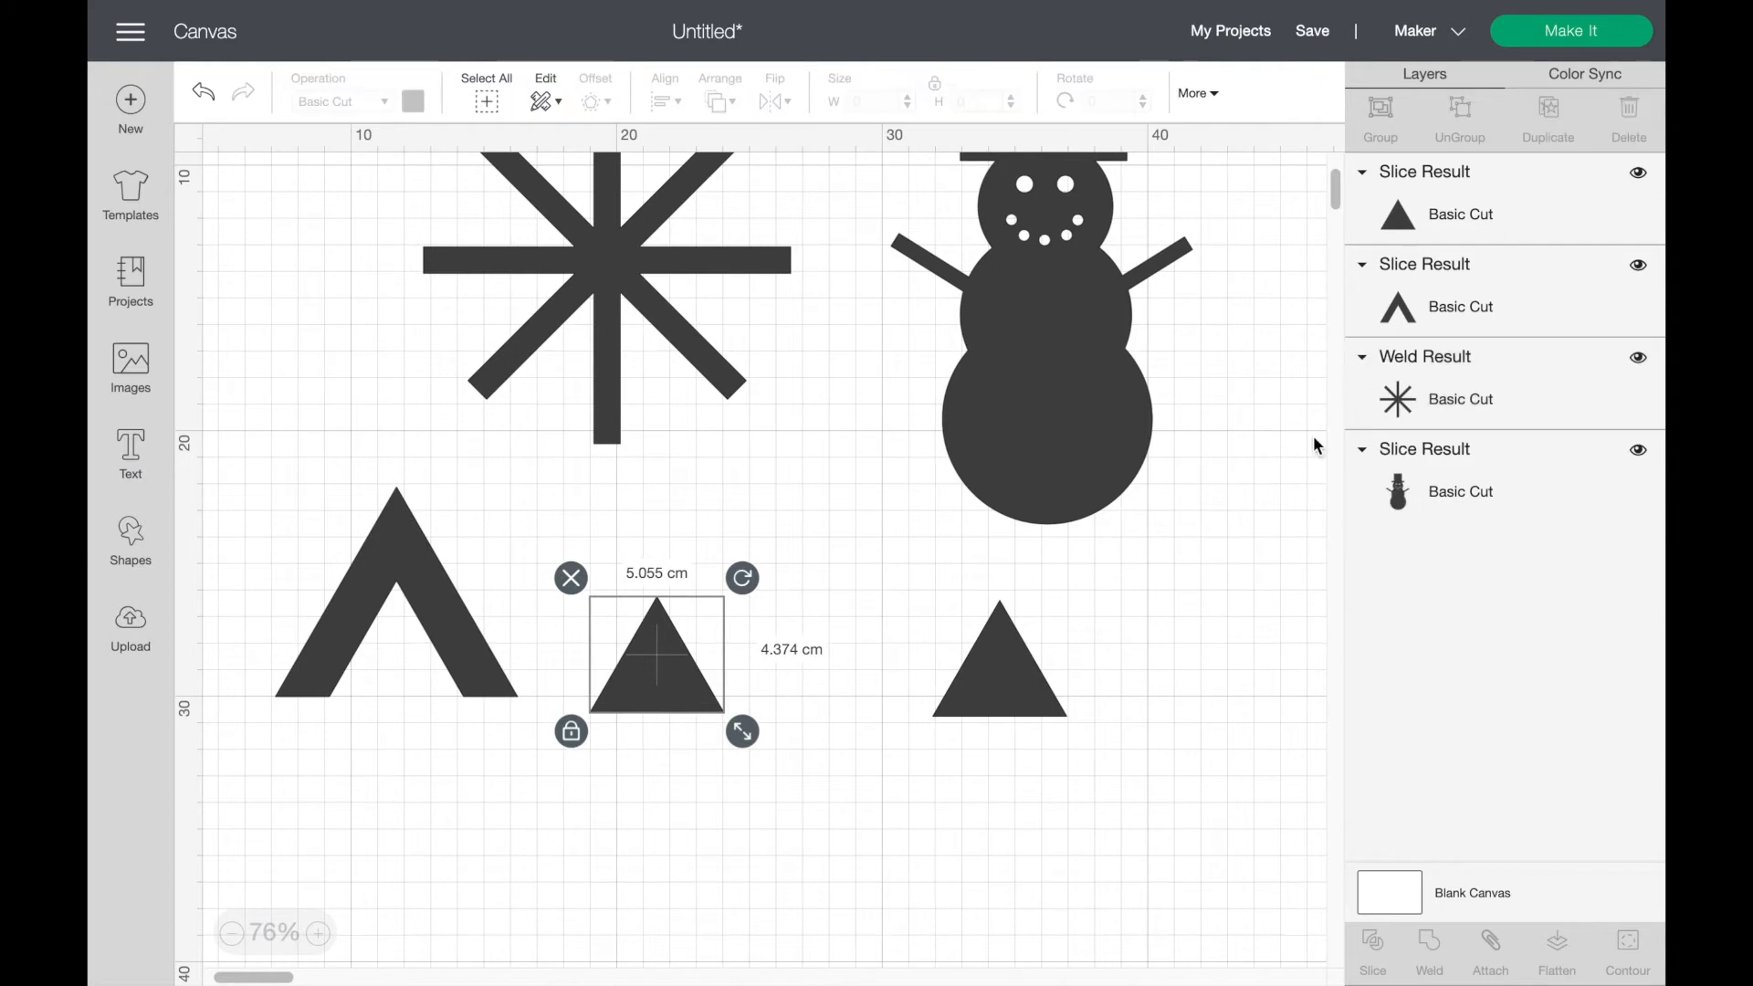
click(1021, 650)
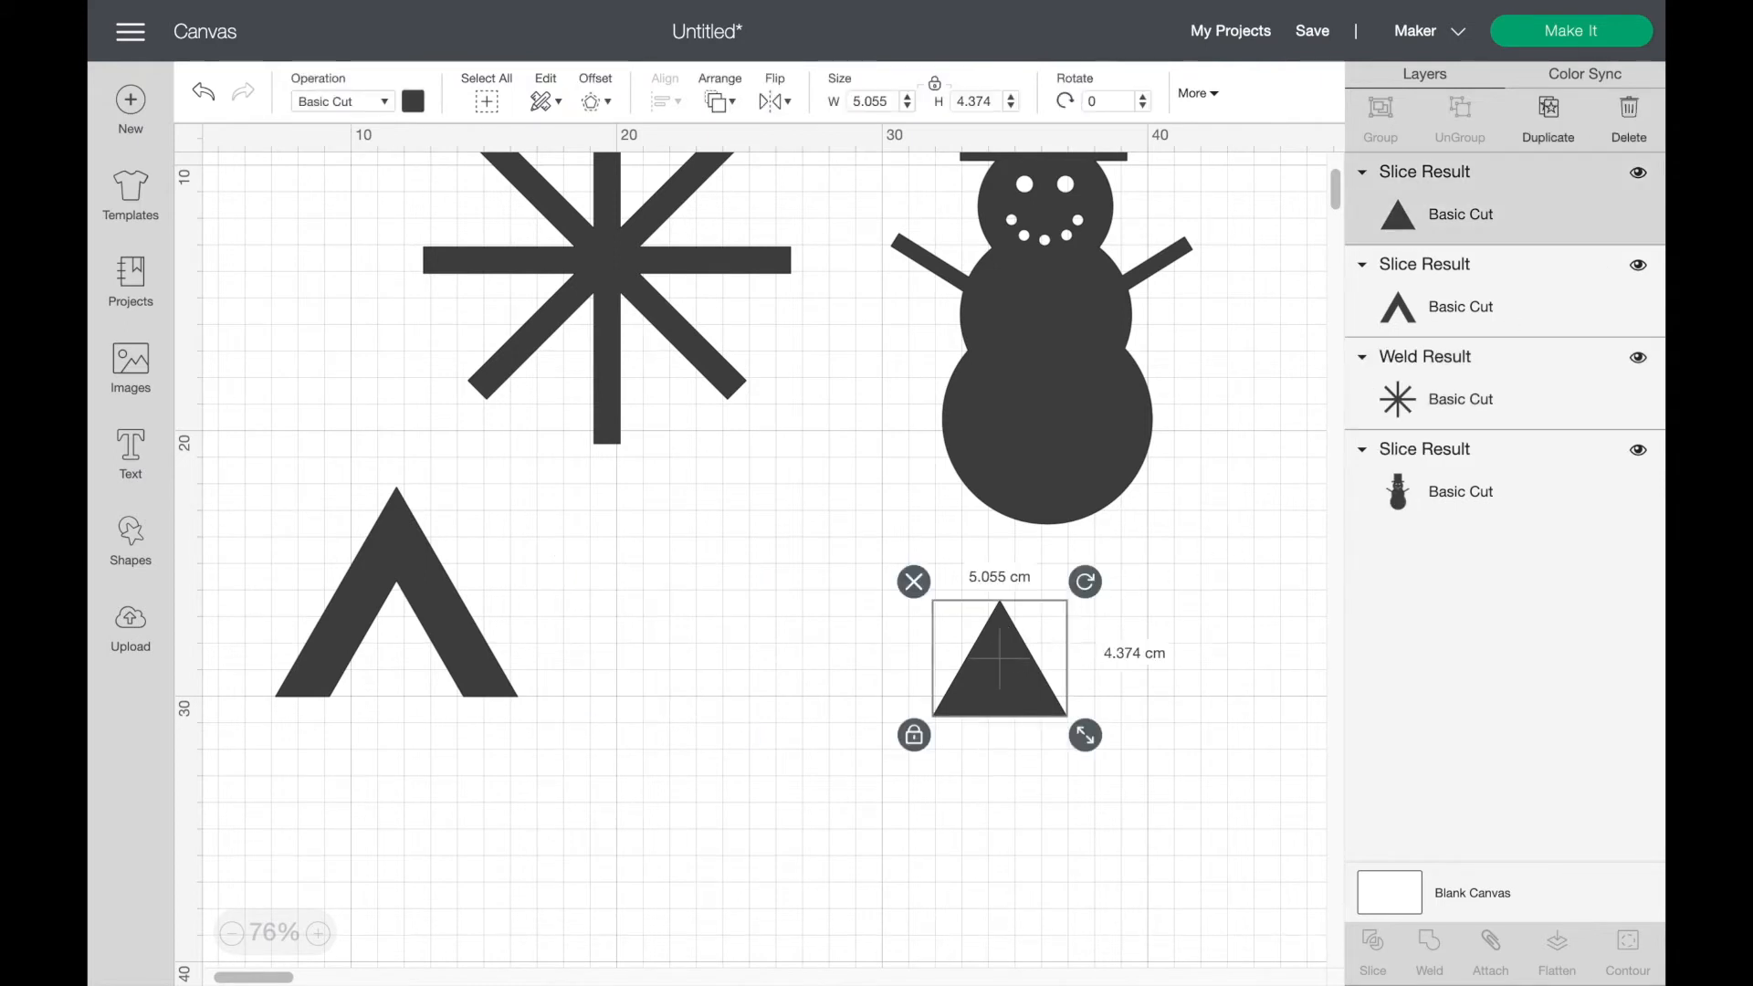
click(1630, 126)
Step: Shrink the chevron to about 5.09 cm wide and place it over the end of the snowflake's lower arm
scroll(769, 771, left, 3)
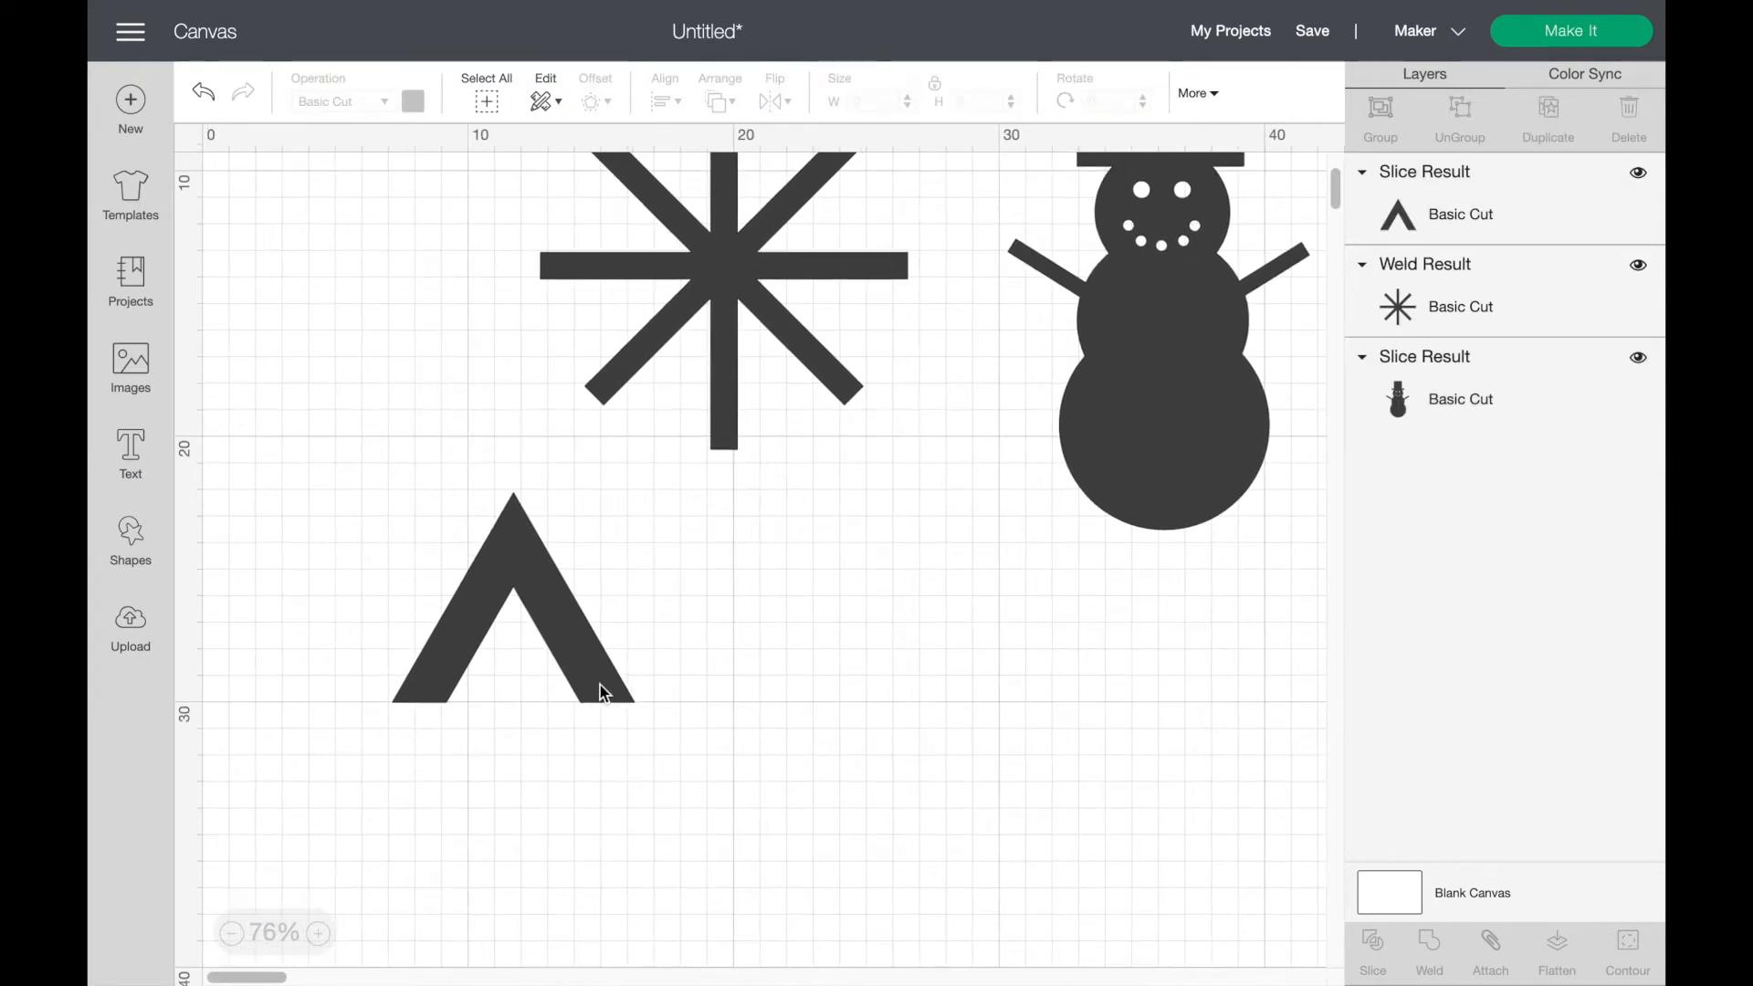
drag(603, 694, 763, 490)
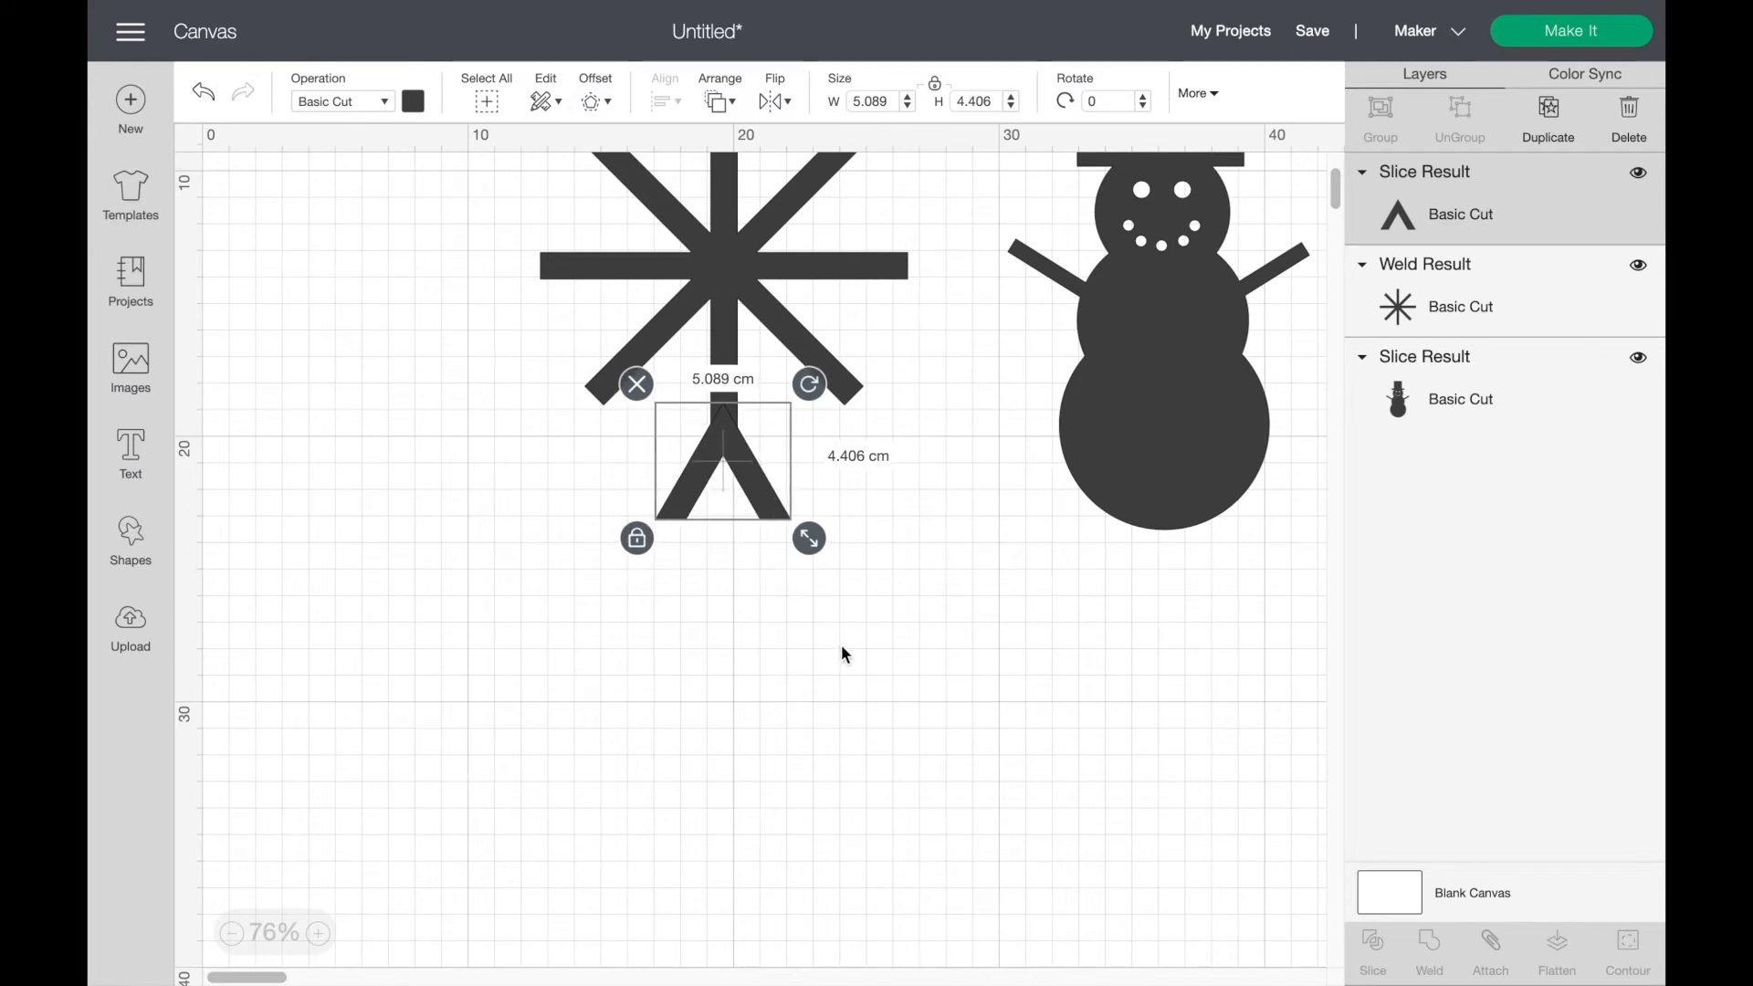
click(841, 644)
scroll(840, 645, down, 3)
scroll(841, 644, up, 3)
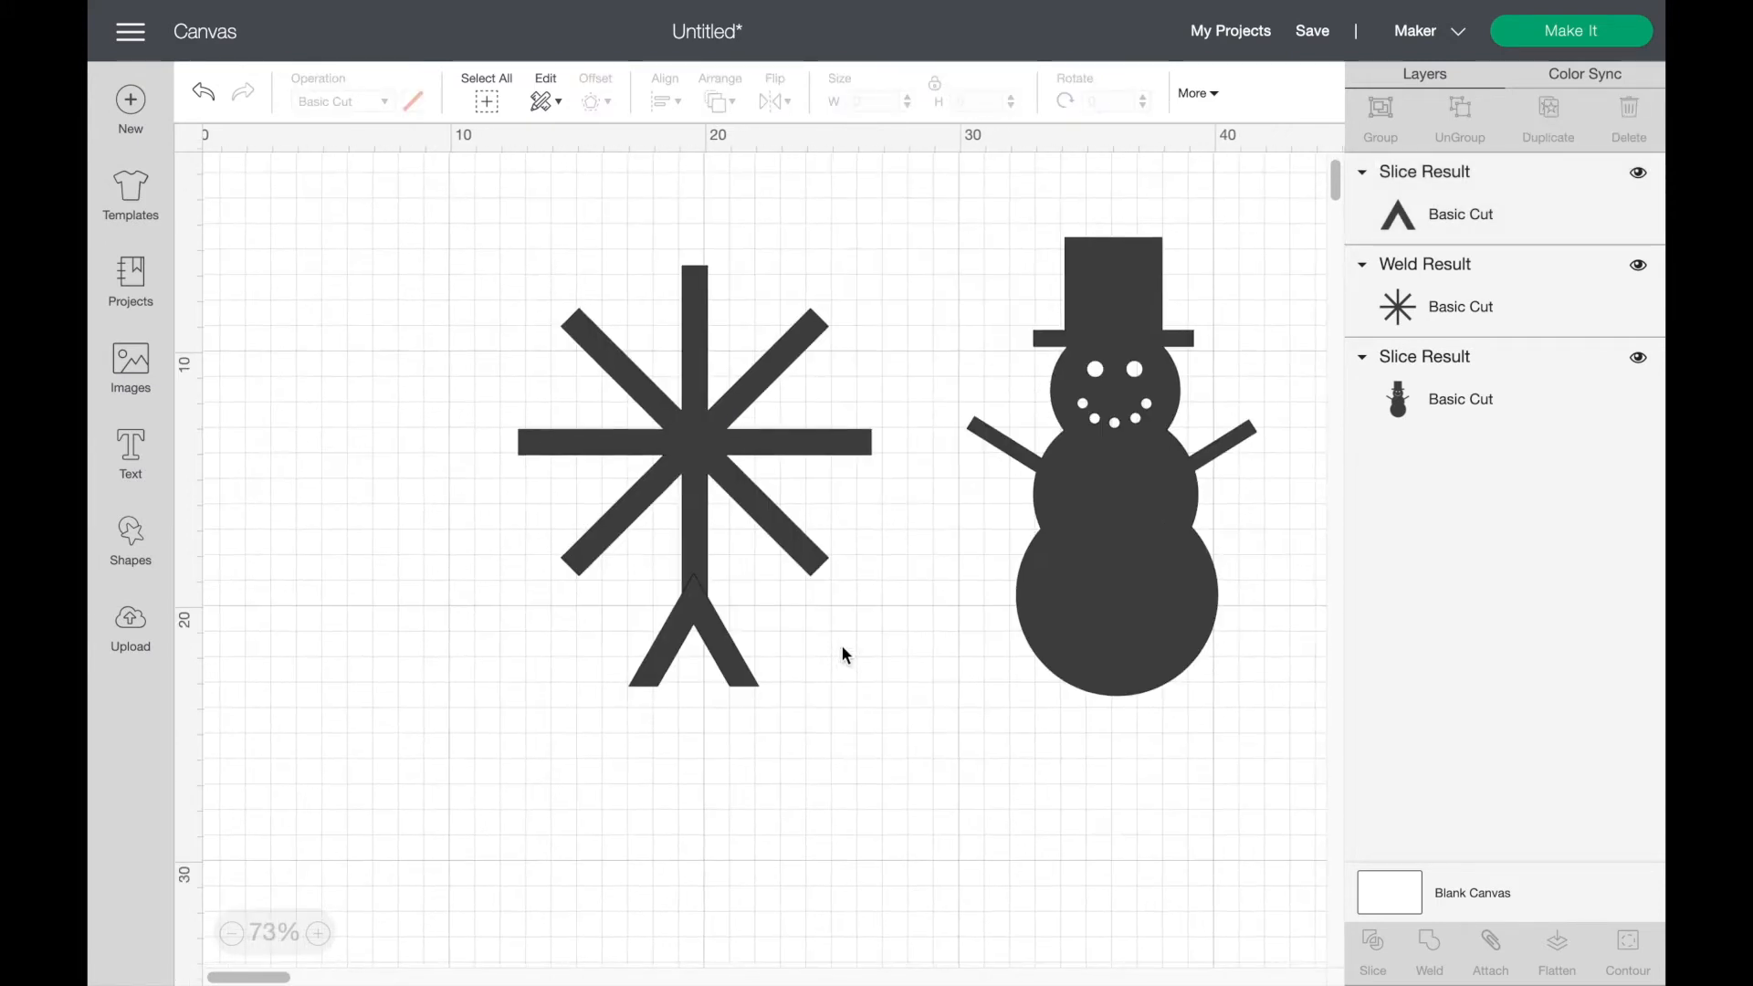
scroll(813, 669, up, 1)
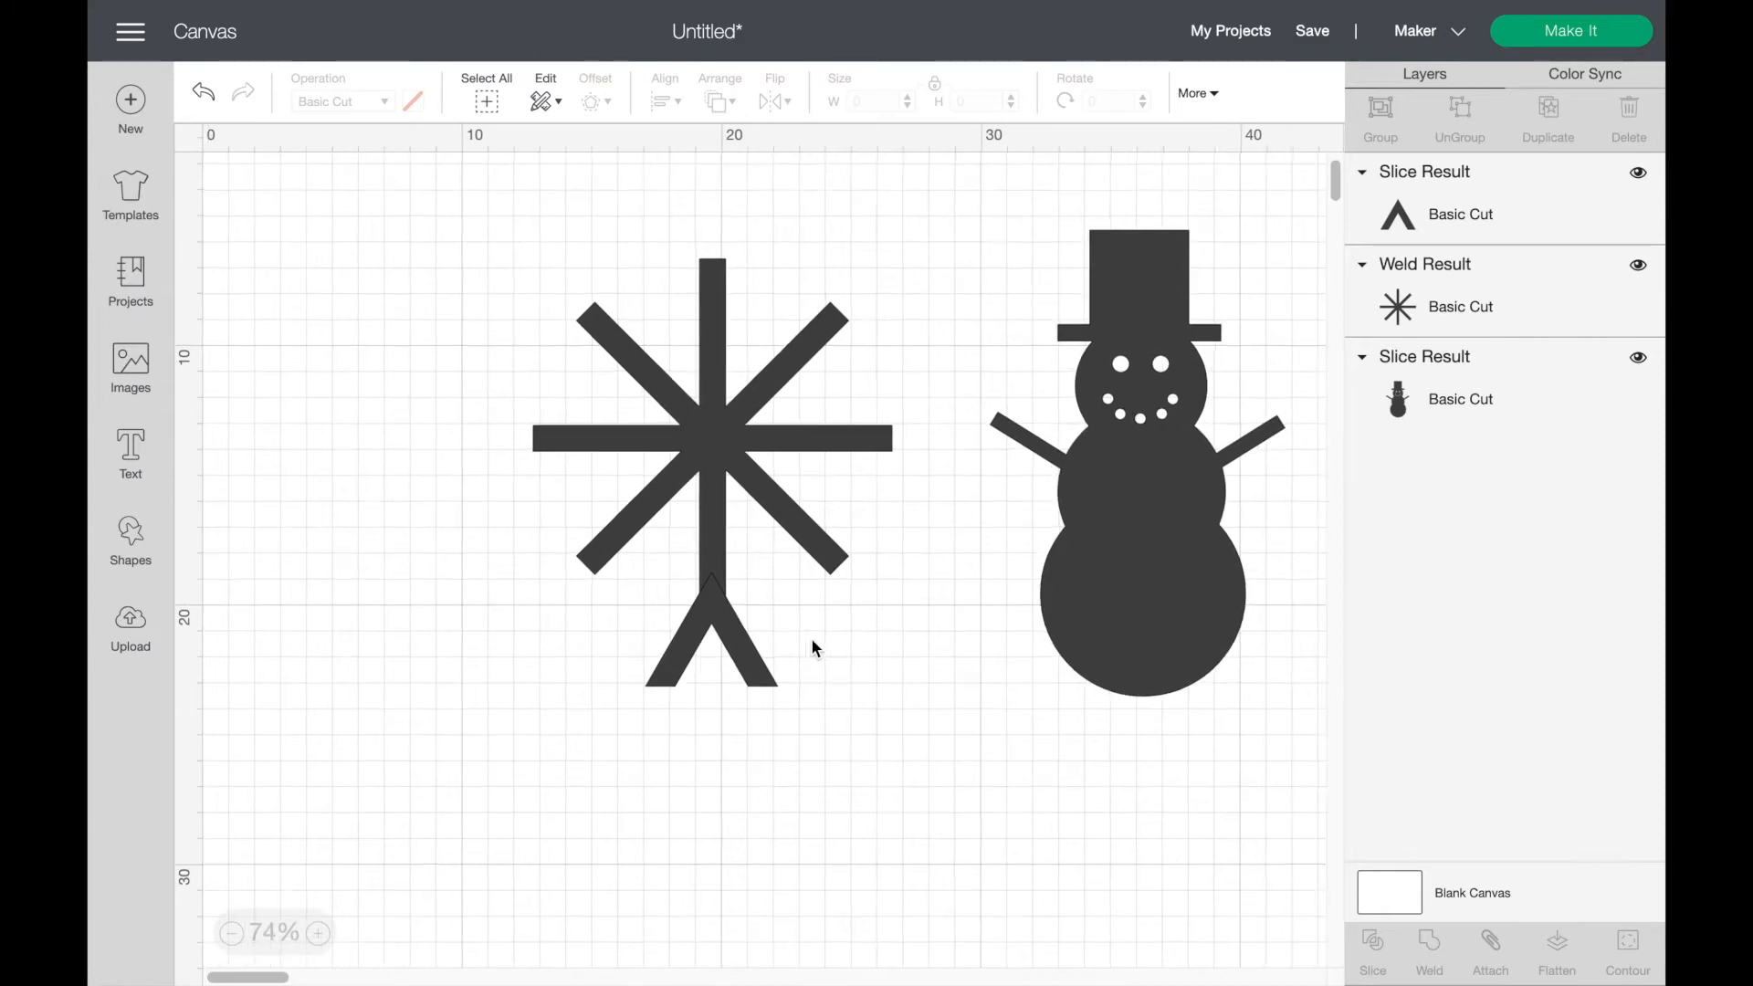
Step: Select the chevron together with the snowflake and center them horizontally
click(757, 673)
scroll(757, 674, up, 2)
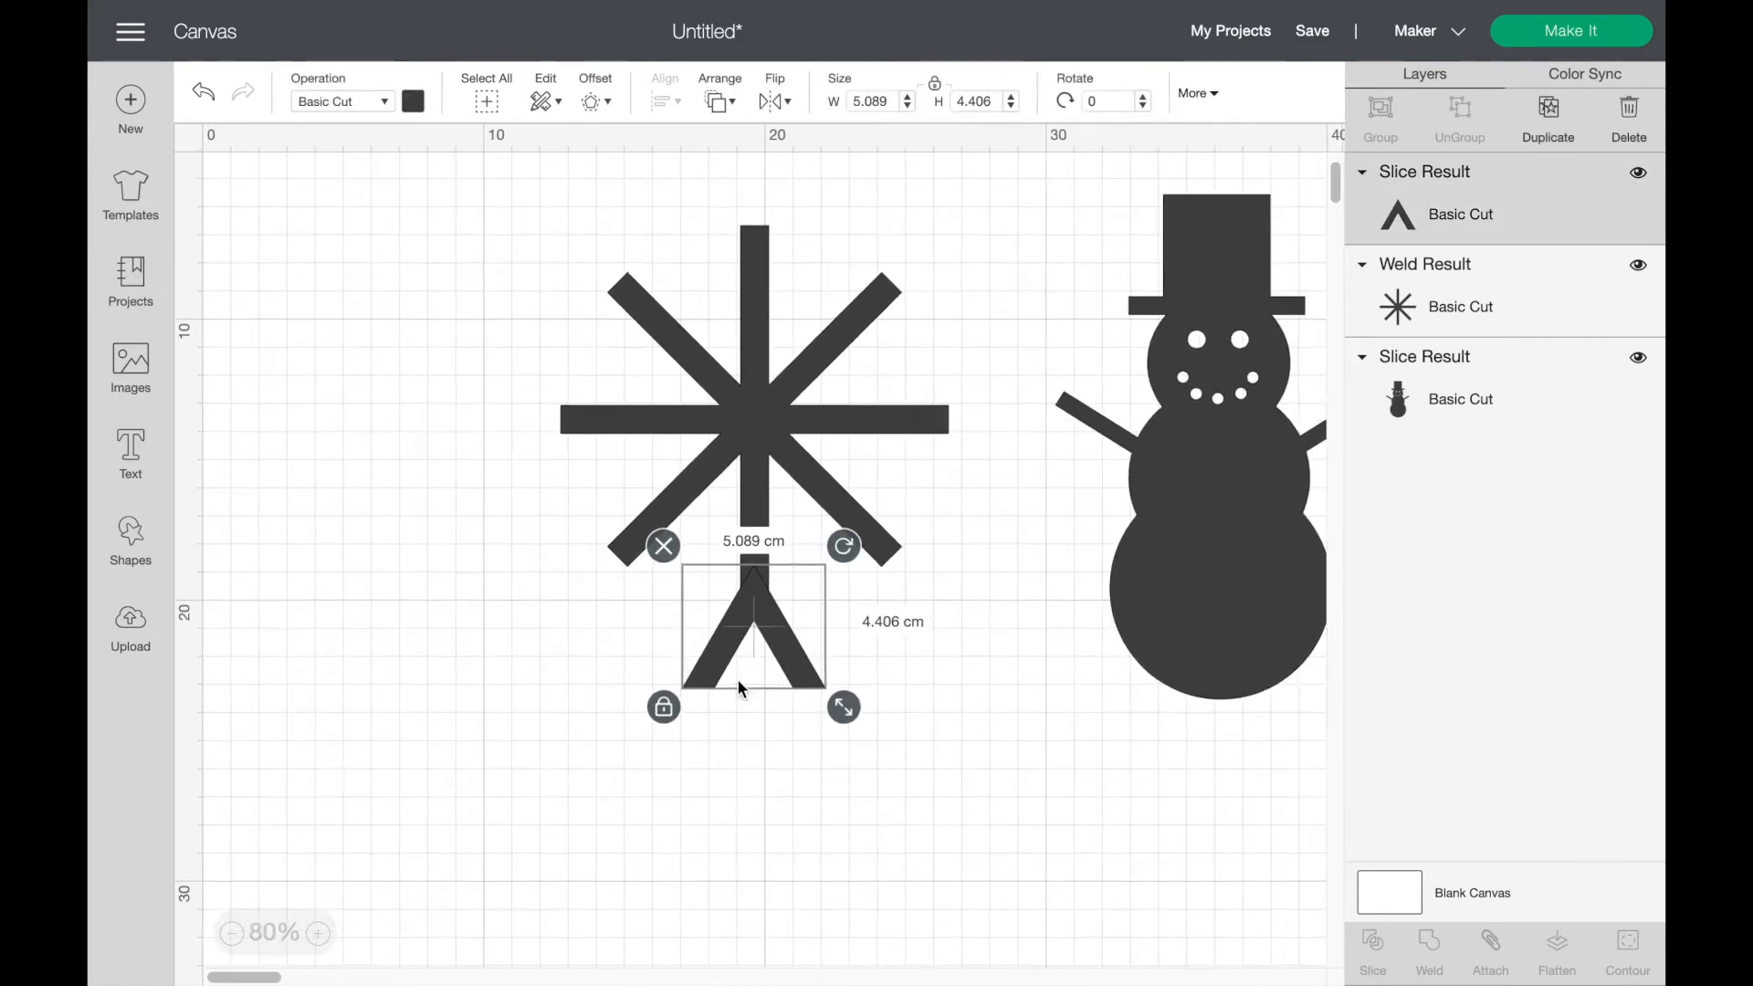
click(732, 790)
drag(732, 790, 802, 422)
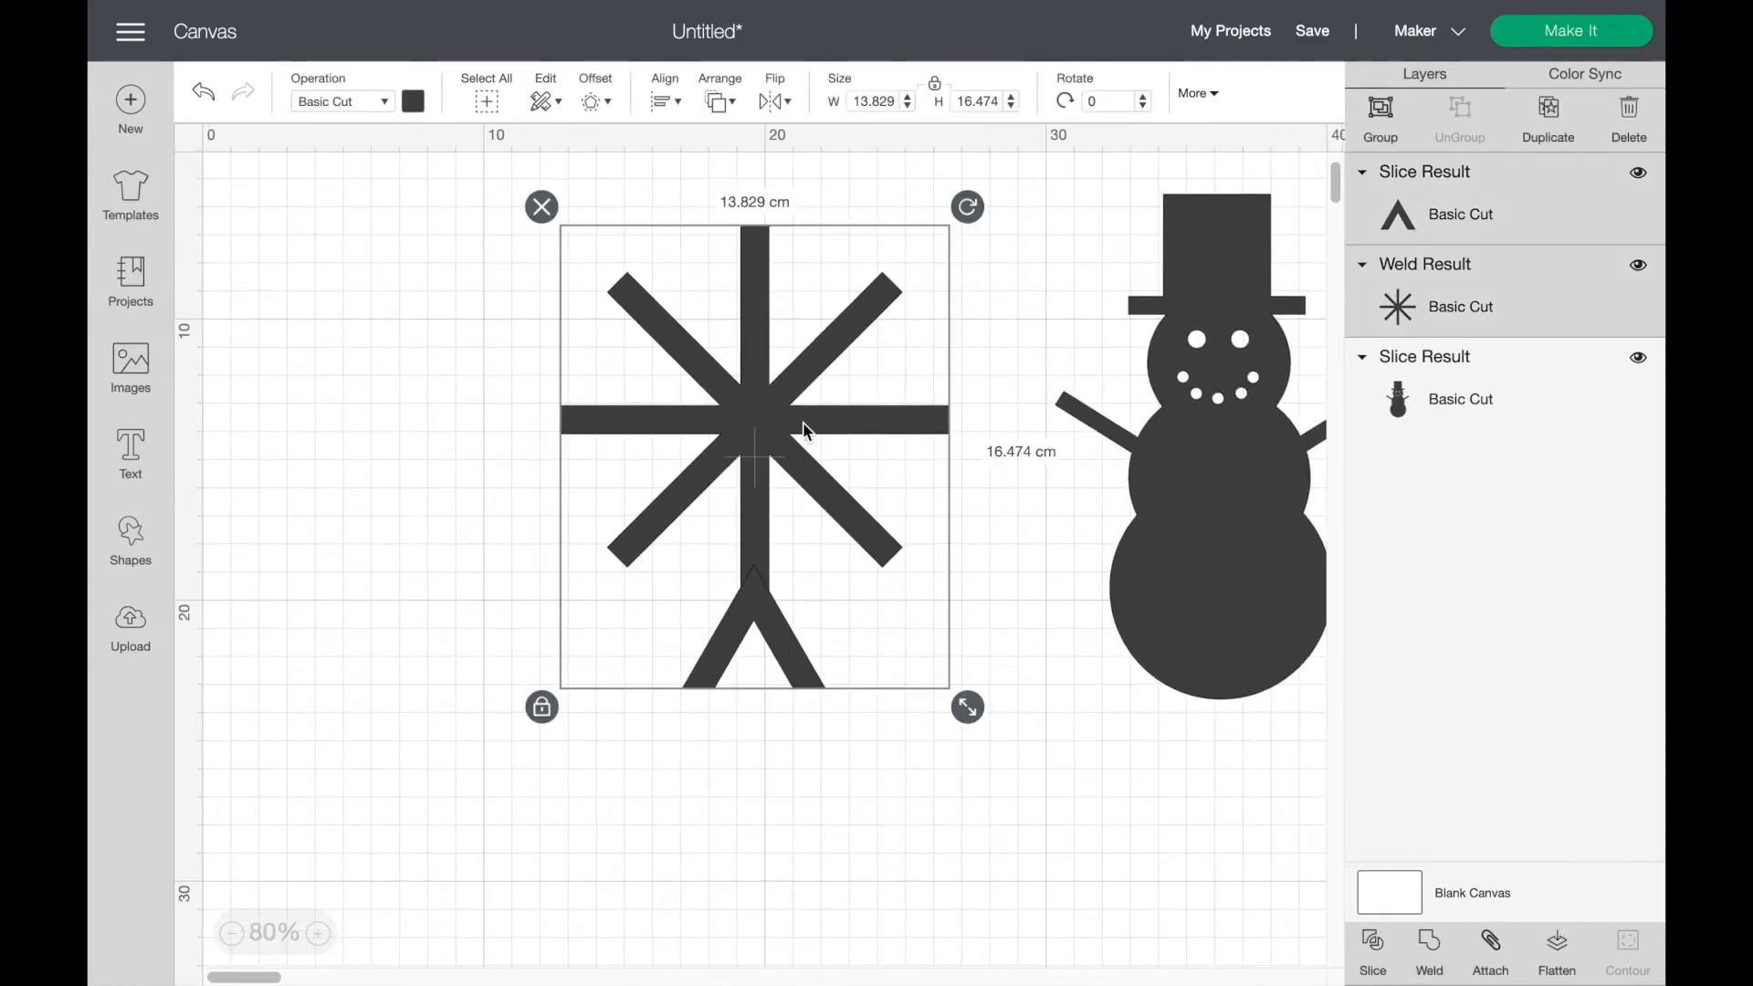
click(662, 104)
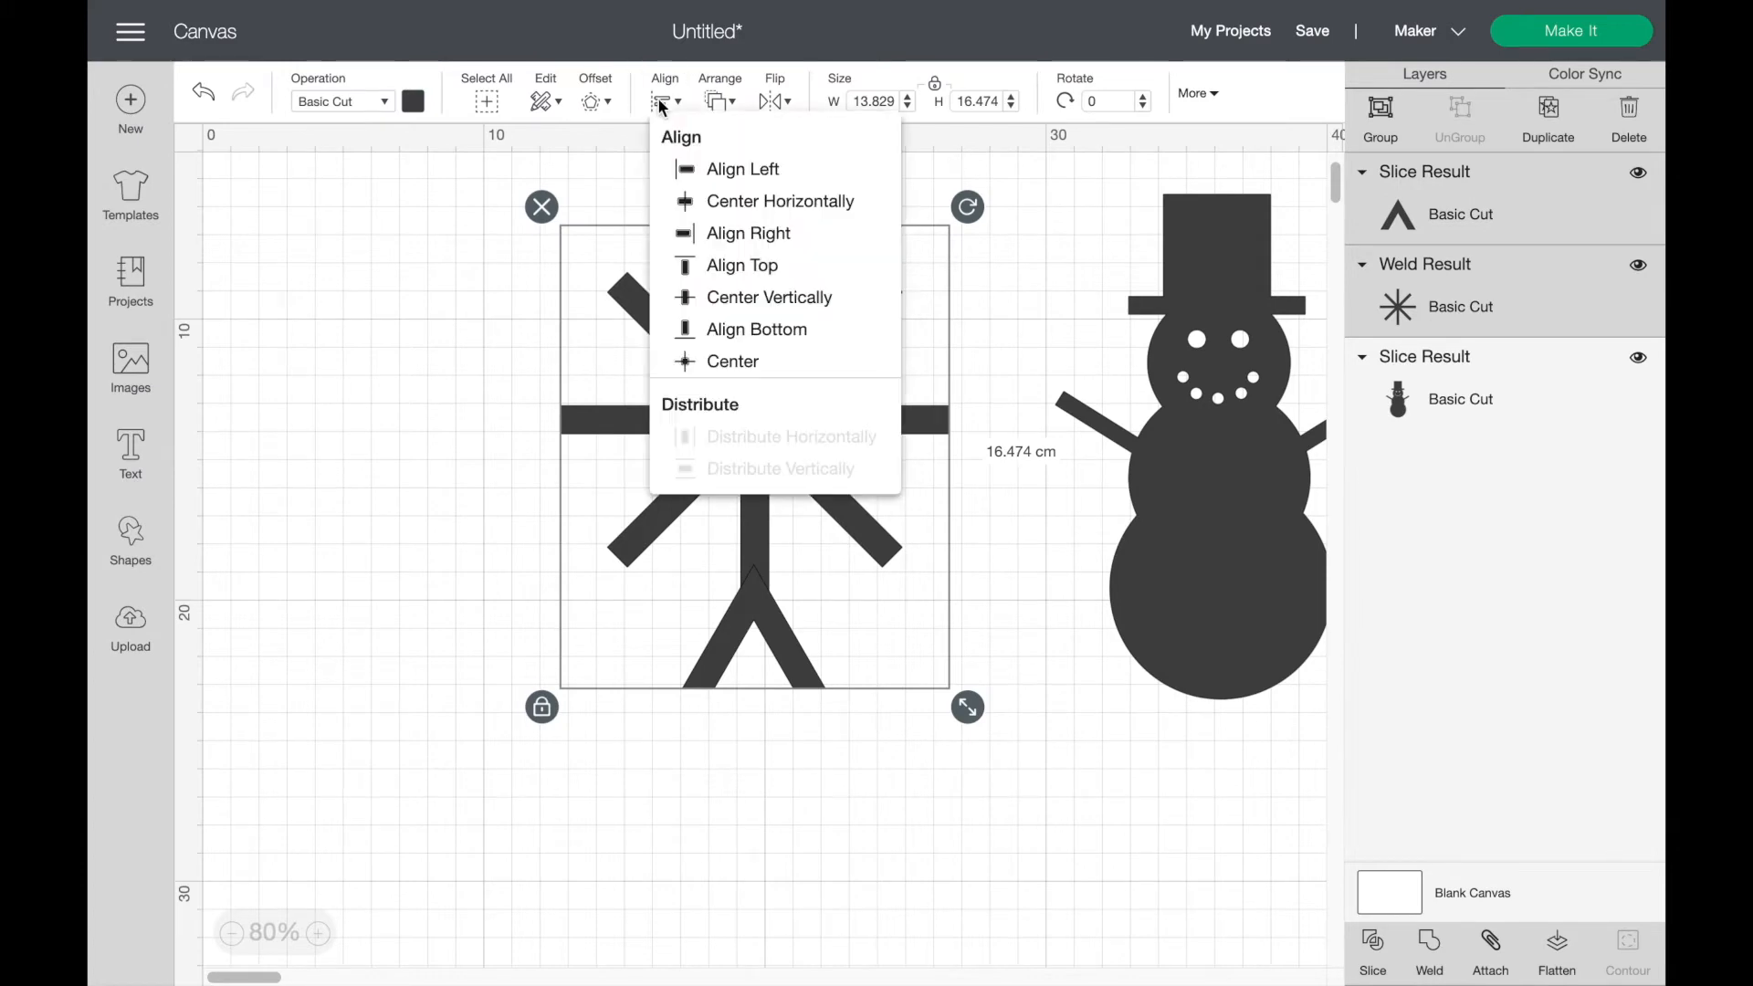
click(790, 201)
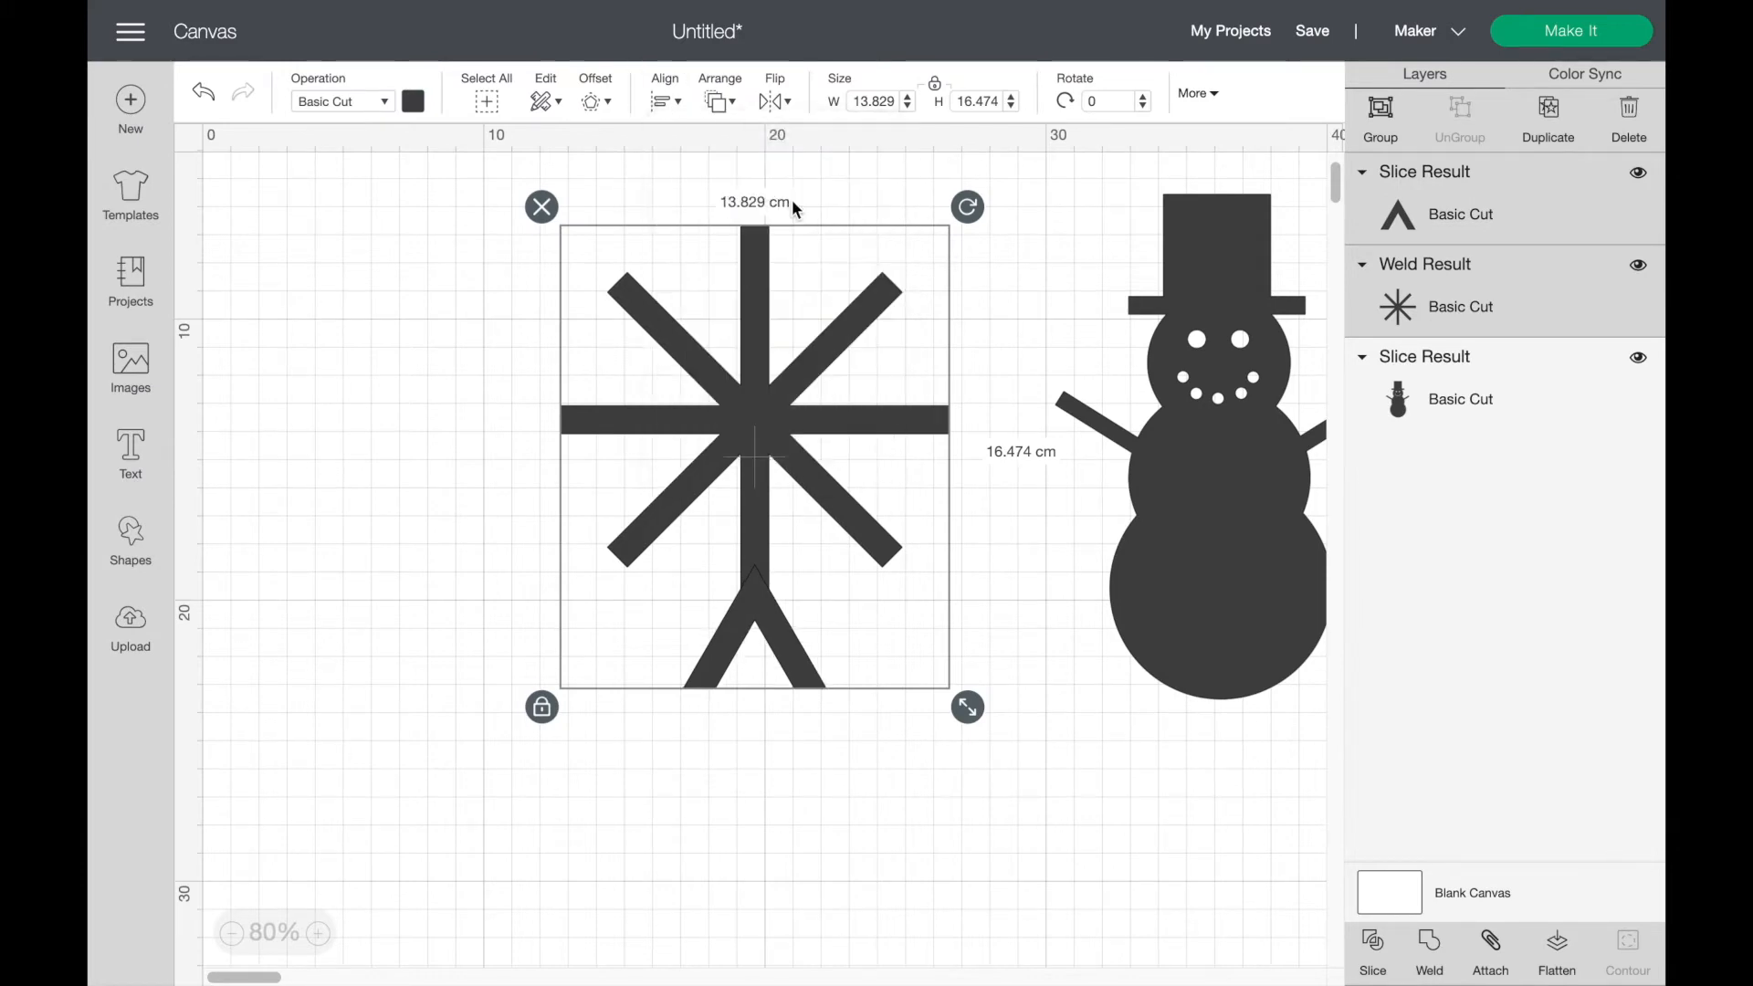
click(900, 826)
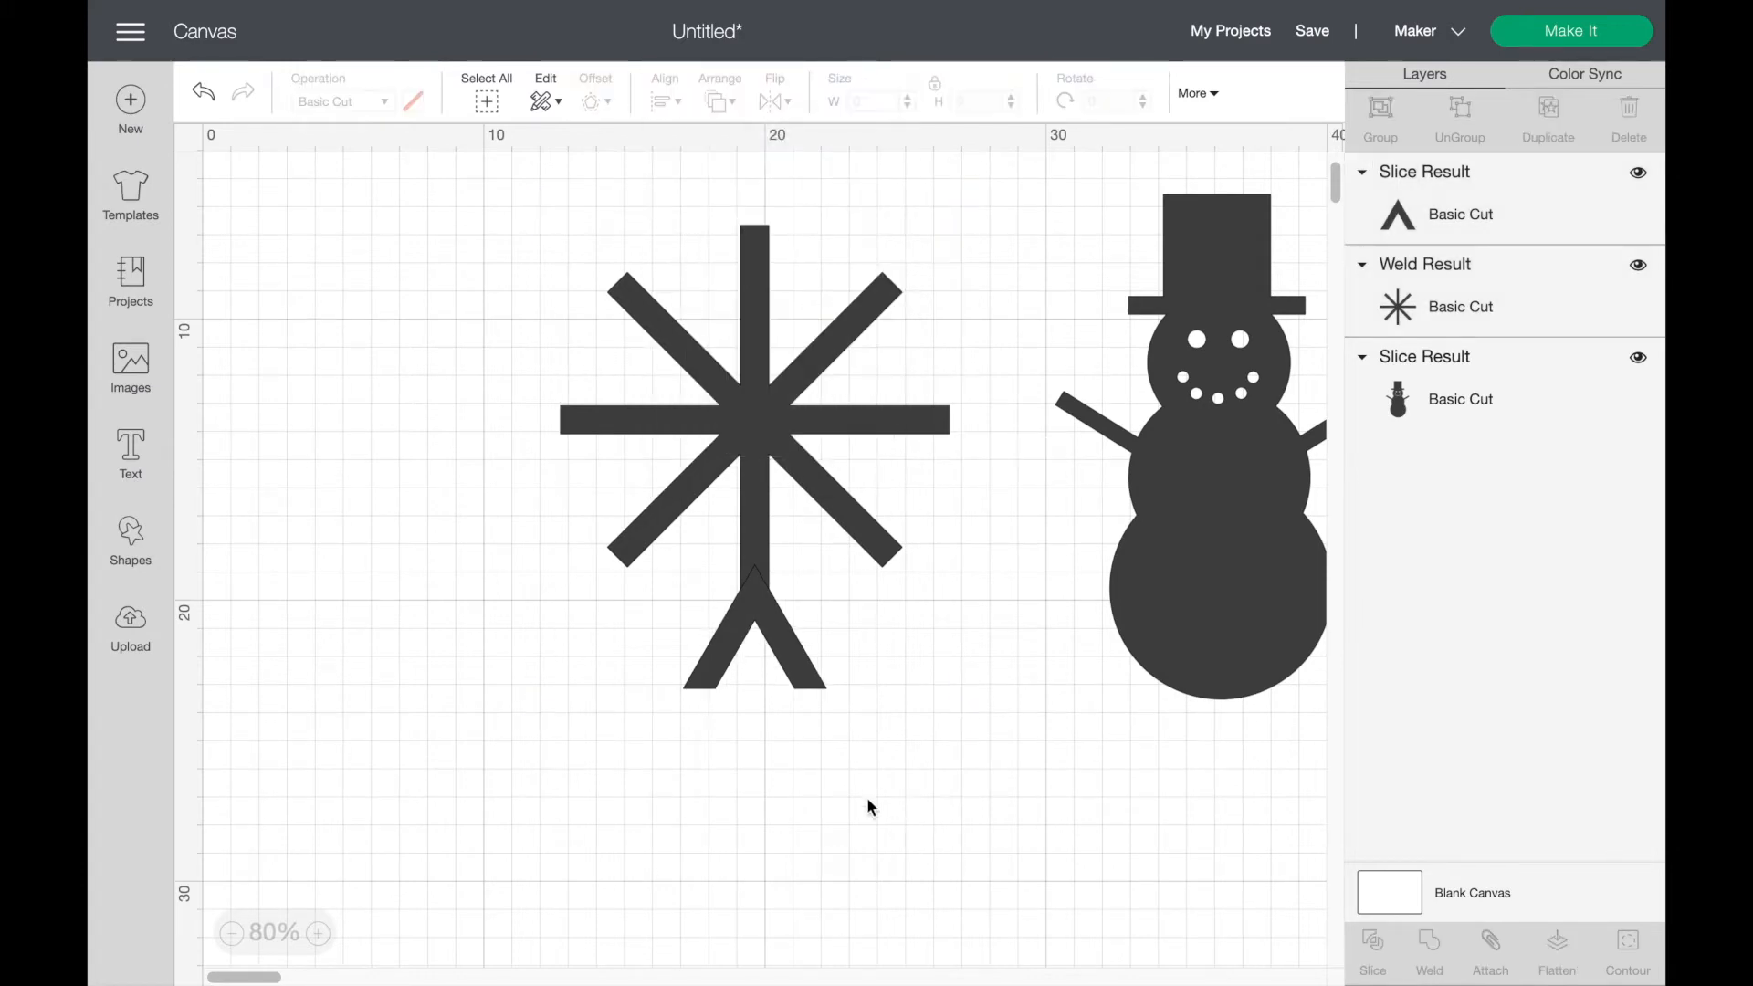
Step: Duplicate the chevron, flip the copy vertically and place it over the end of the snowflake's upper arm
click(804, 683)
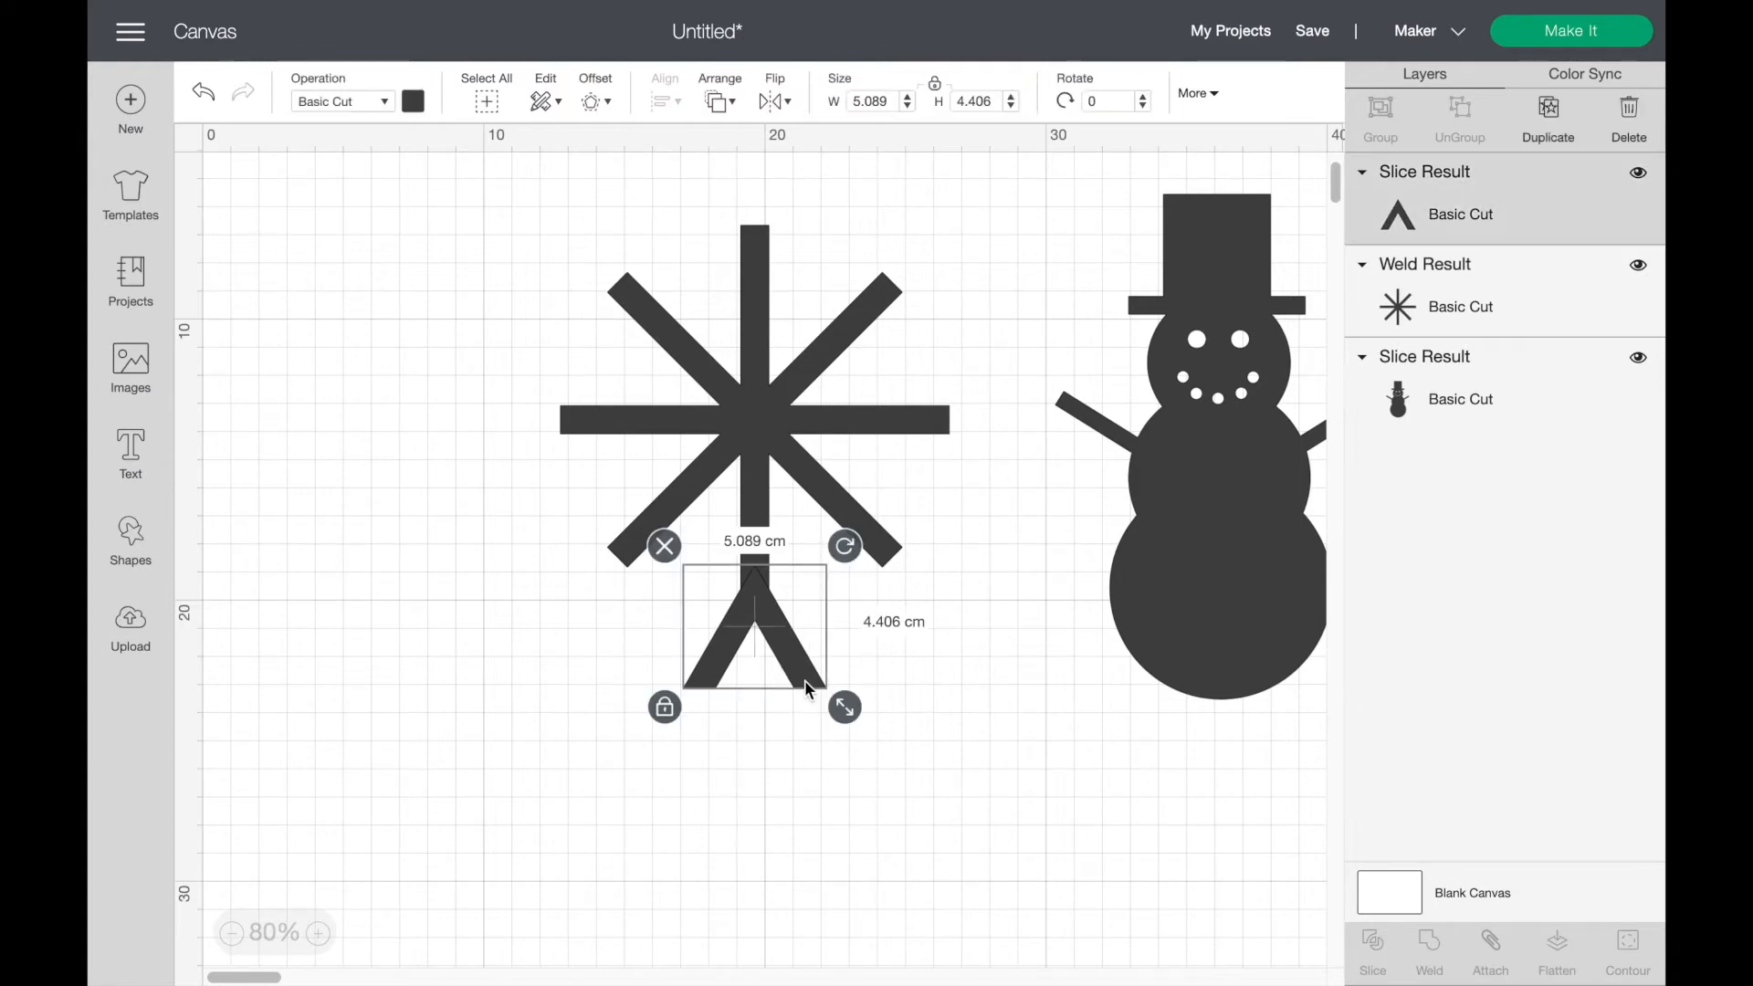
click(1557, 144)
drag(832, 698, 574, 644)
click(772, 101)
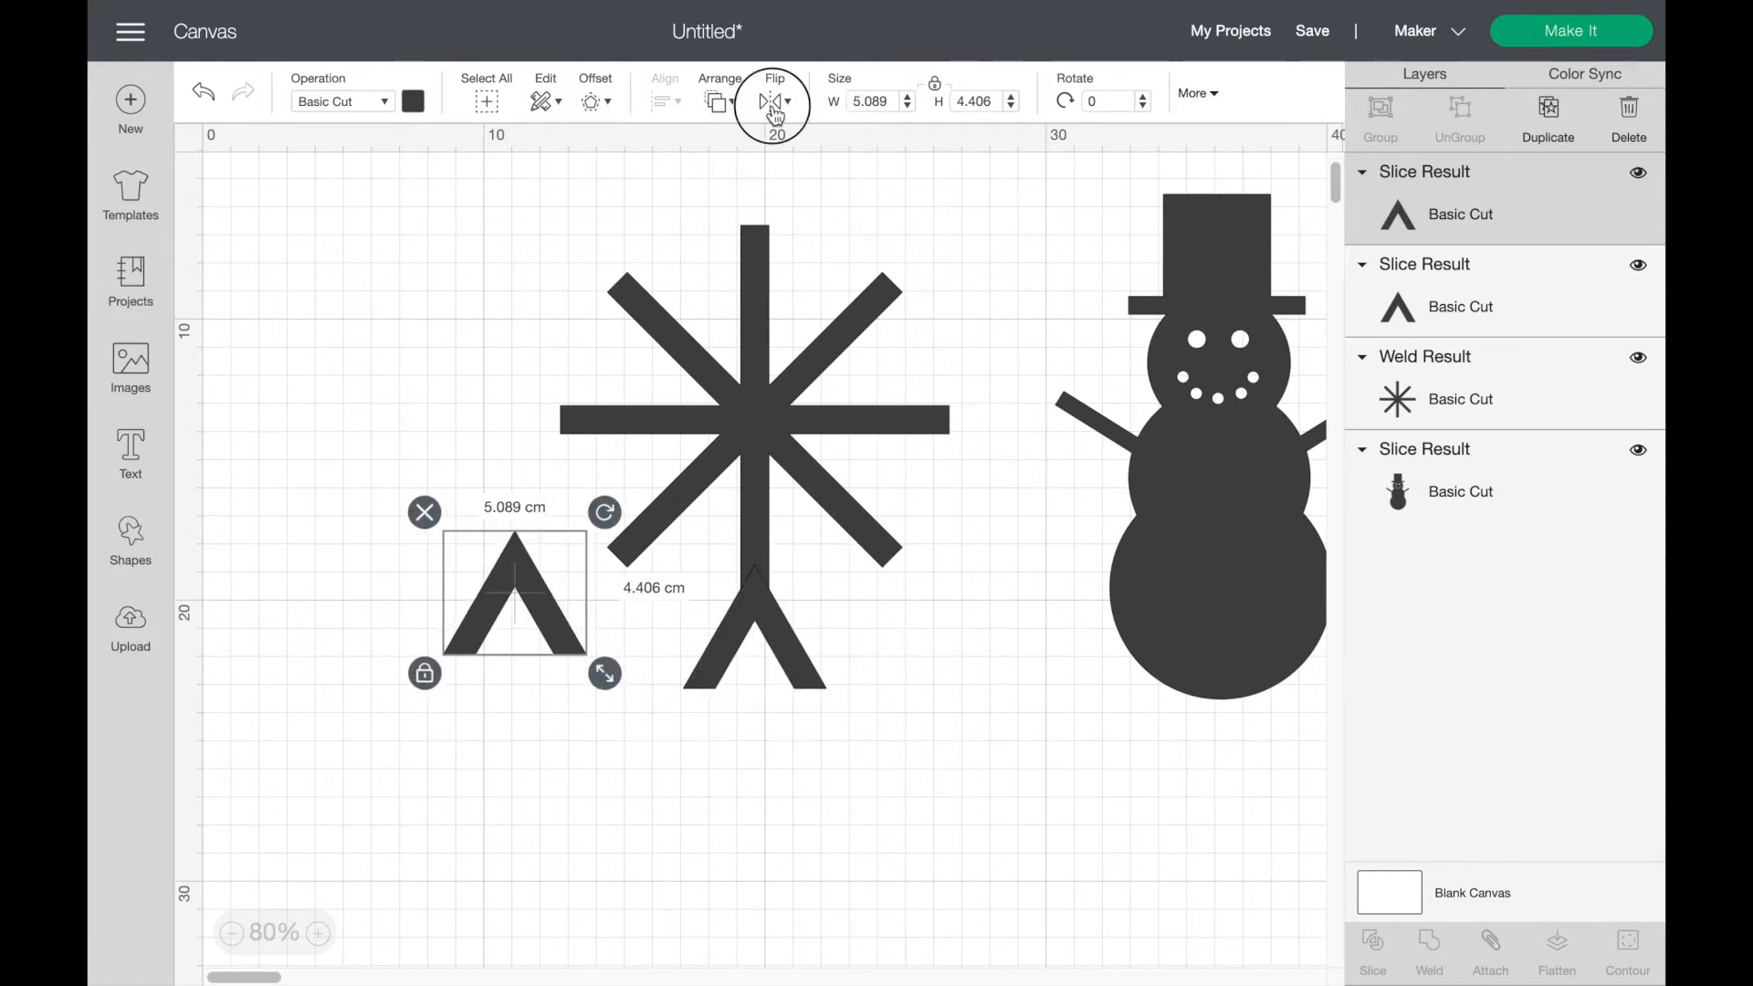
click(835, 172)
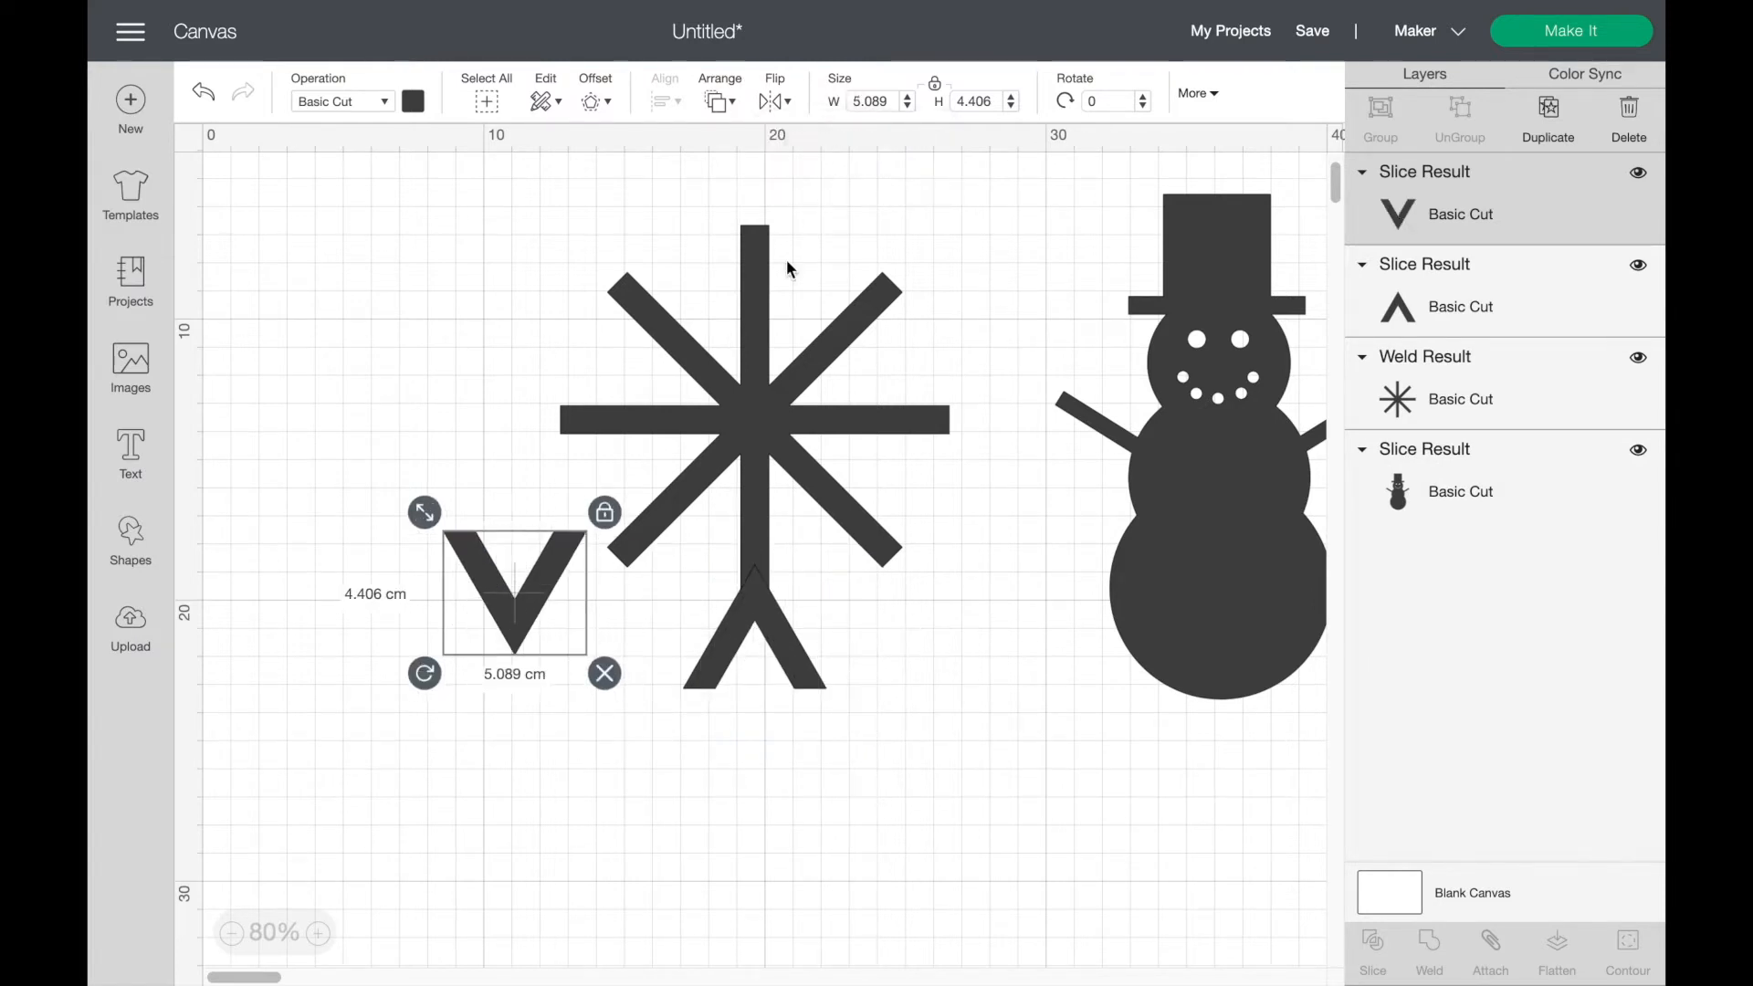
drag(546, 580, 767, 268)
scroll(777, 195, up, 2)
scroll(776, 199, down, 1)
click(876, 693)
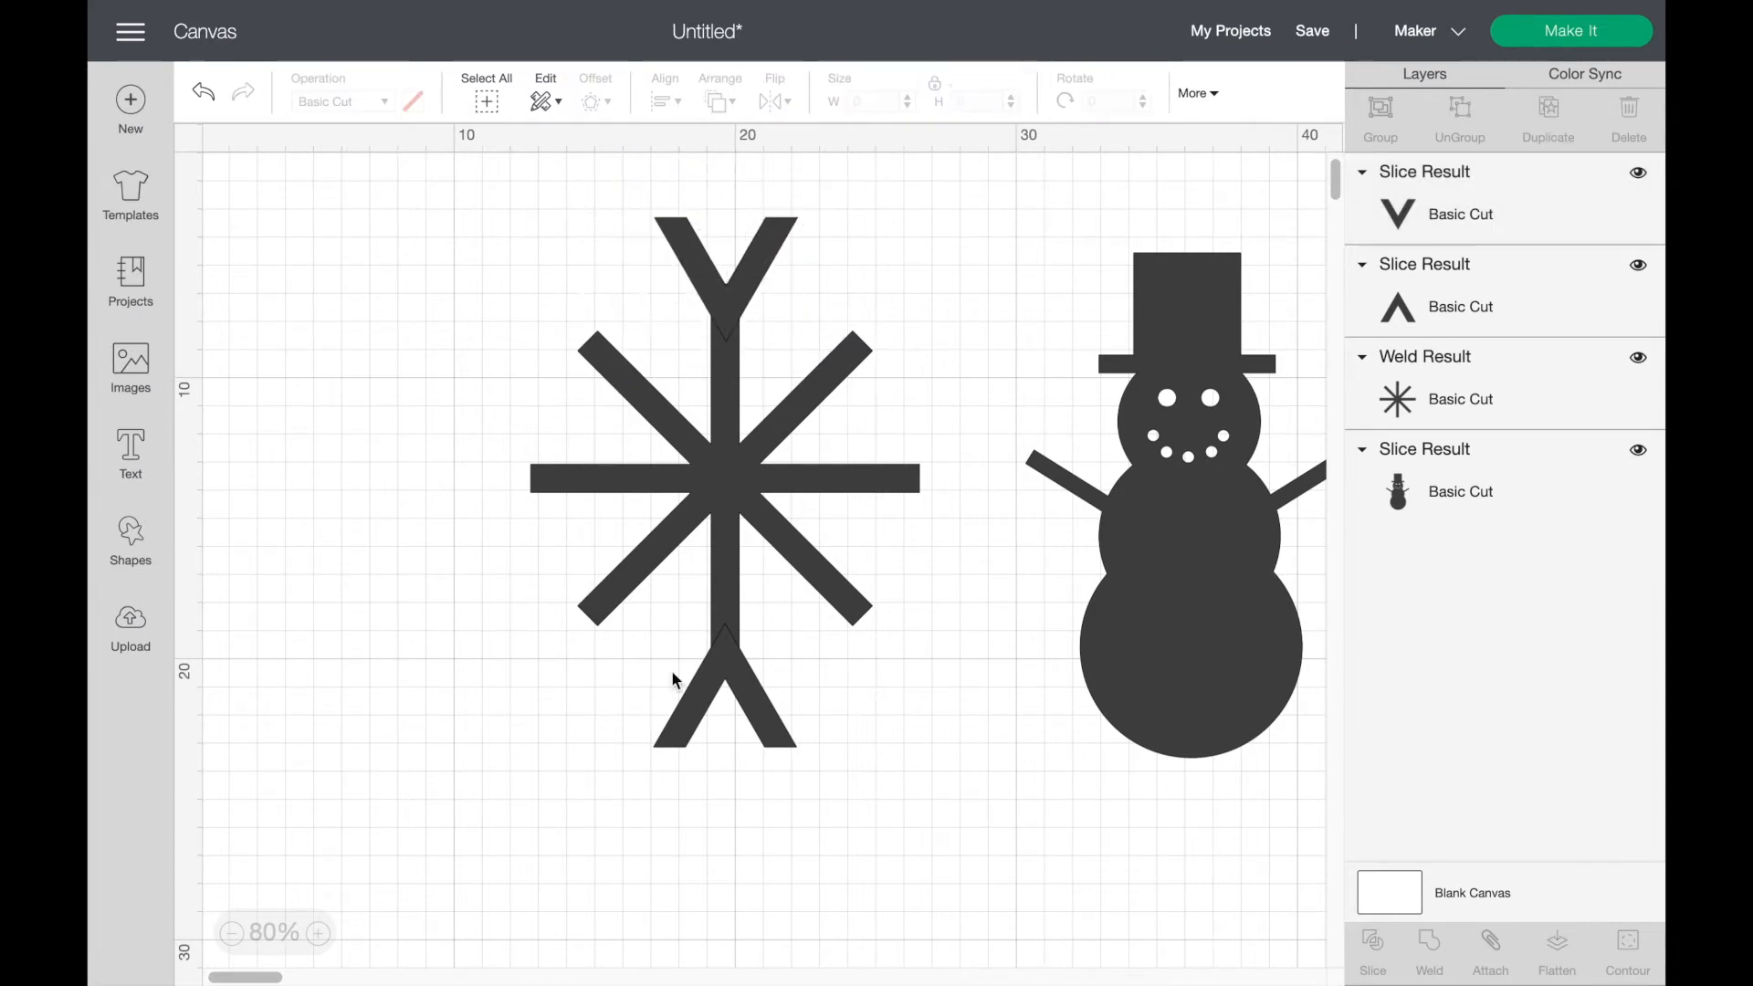
Step: Select the snowflake with its upper and lower chevrons and center all three horizontally
drag(526, 699, 856, 205)
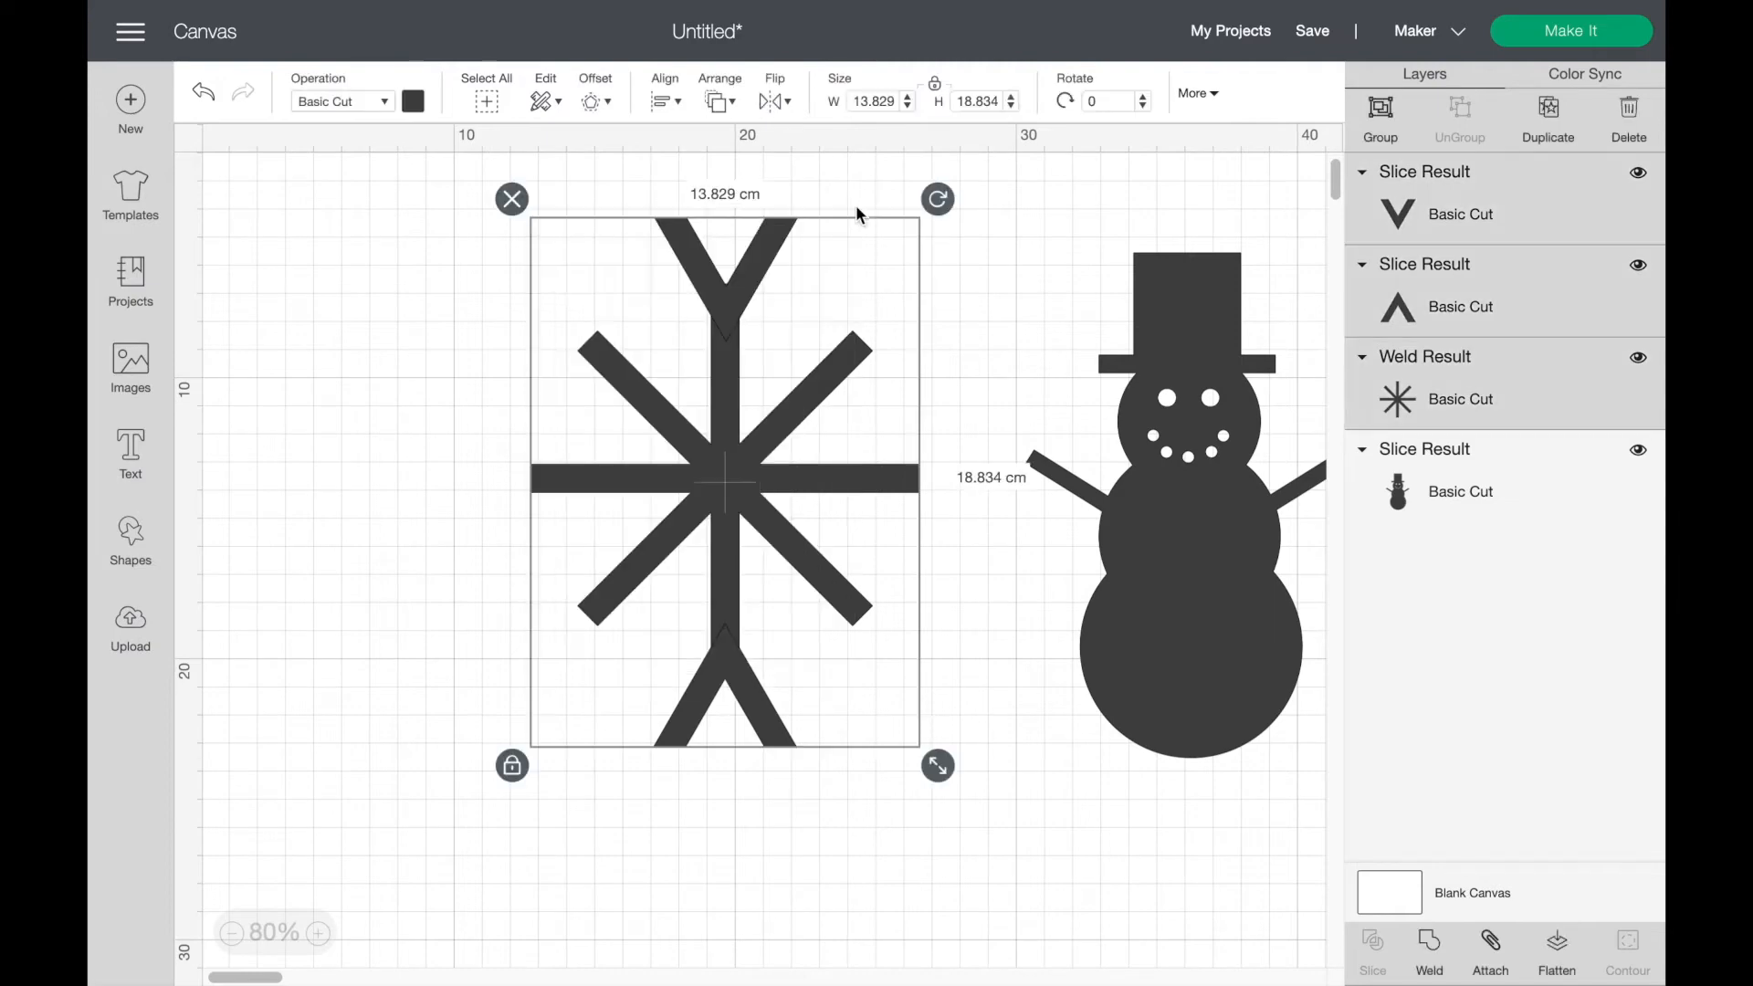
click(671, 108)
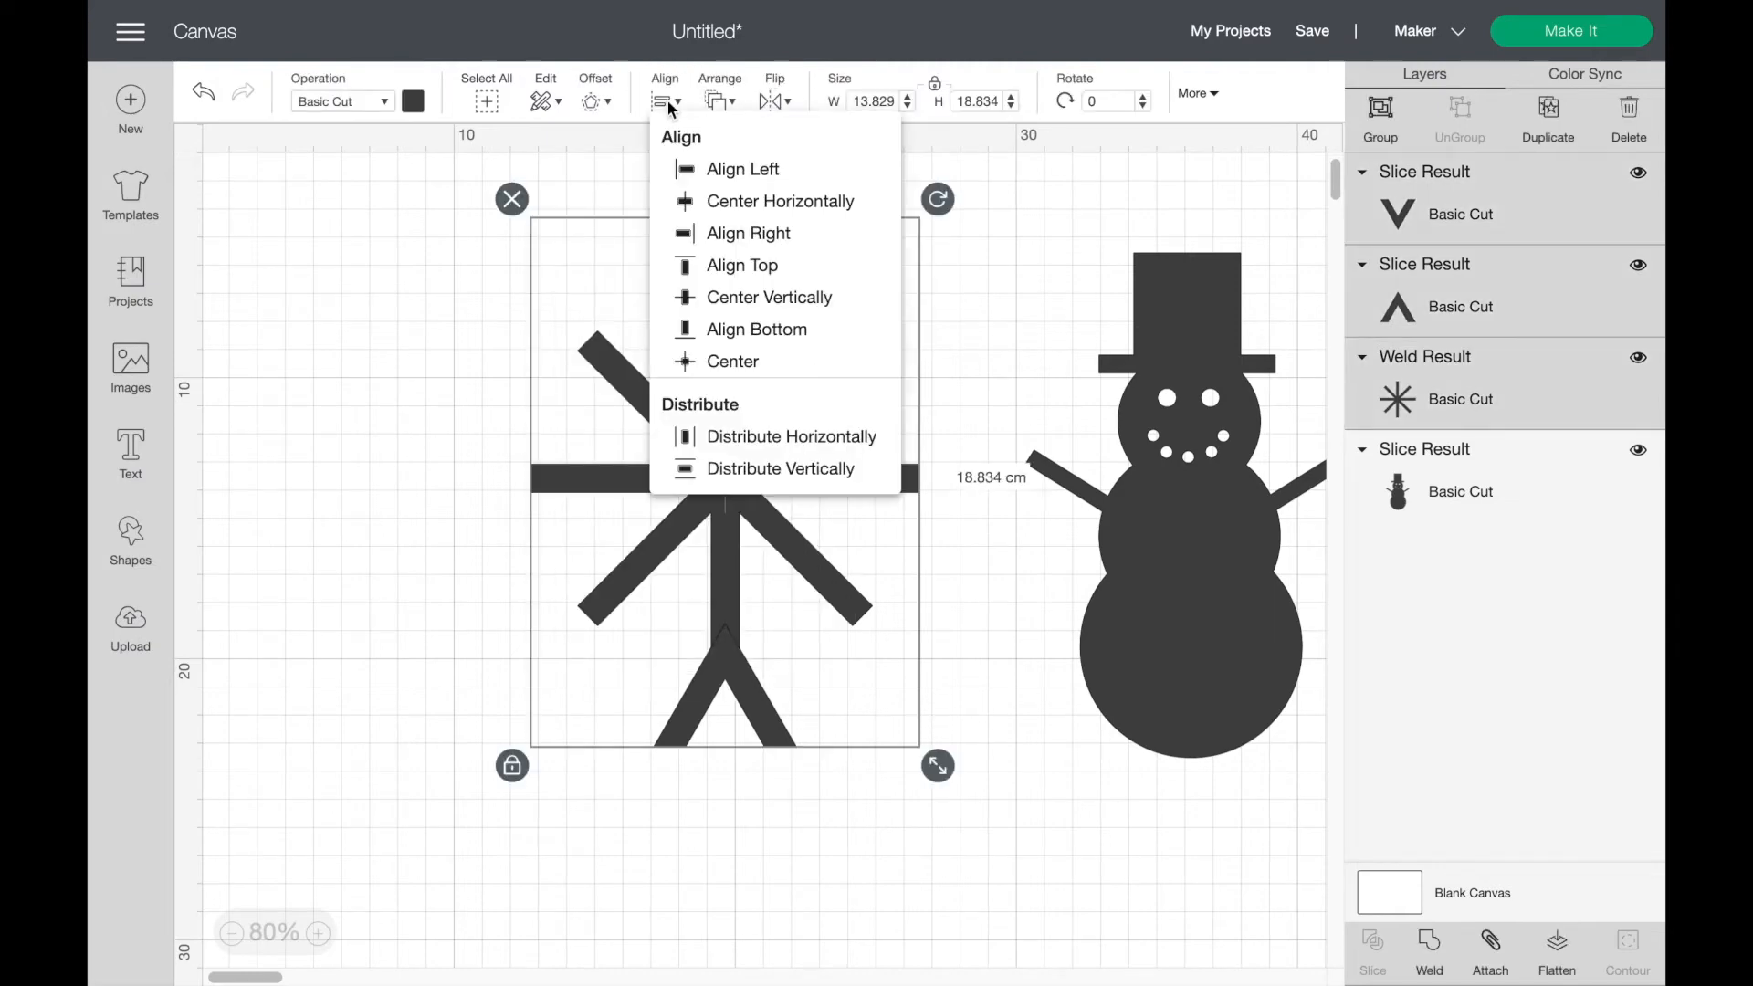
click(707, 203)
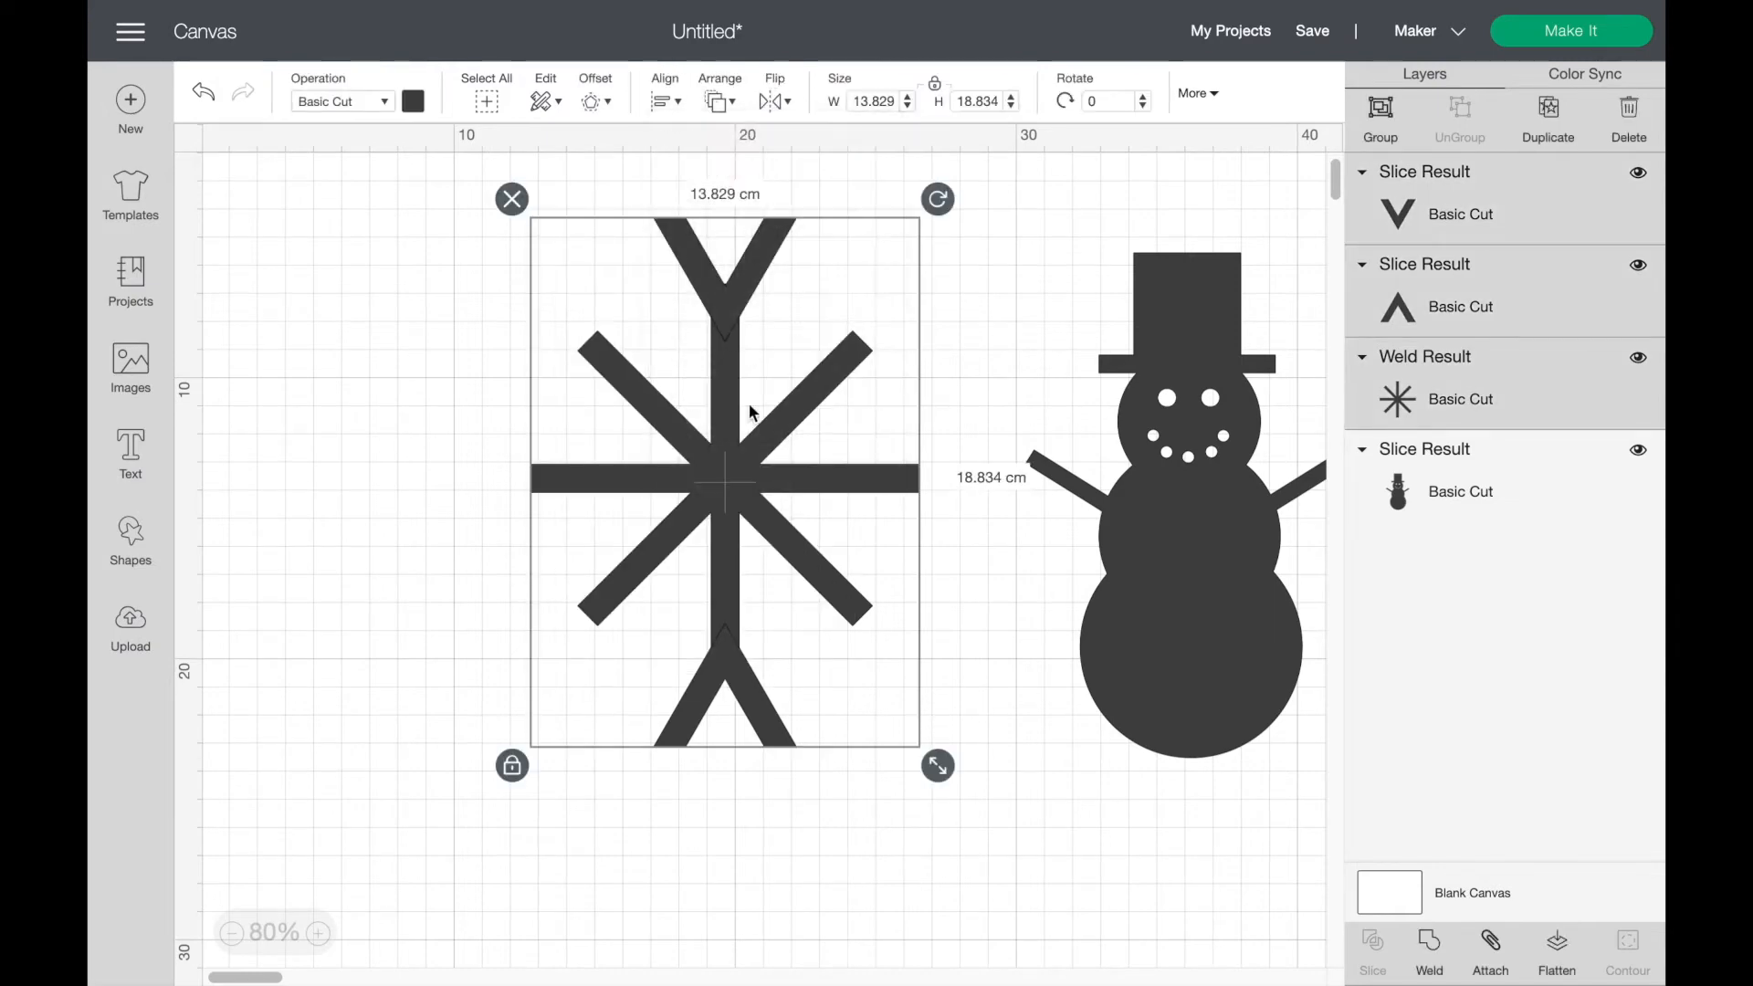
click(904, 836)
Step: Move the snowflake and both chevrons together farther left, away from the snowman
scroll(902, 836, down, 1)
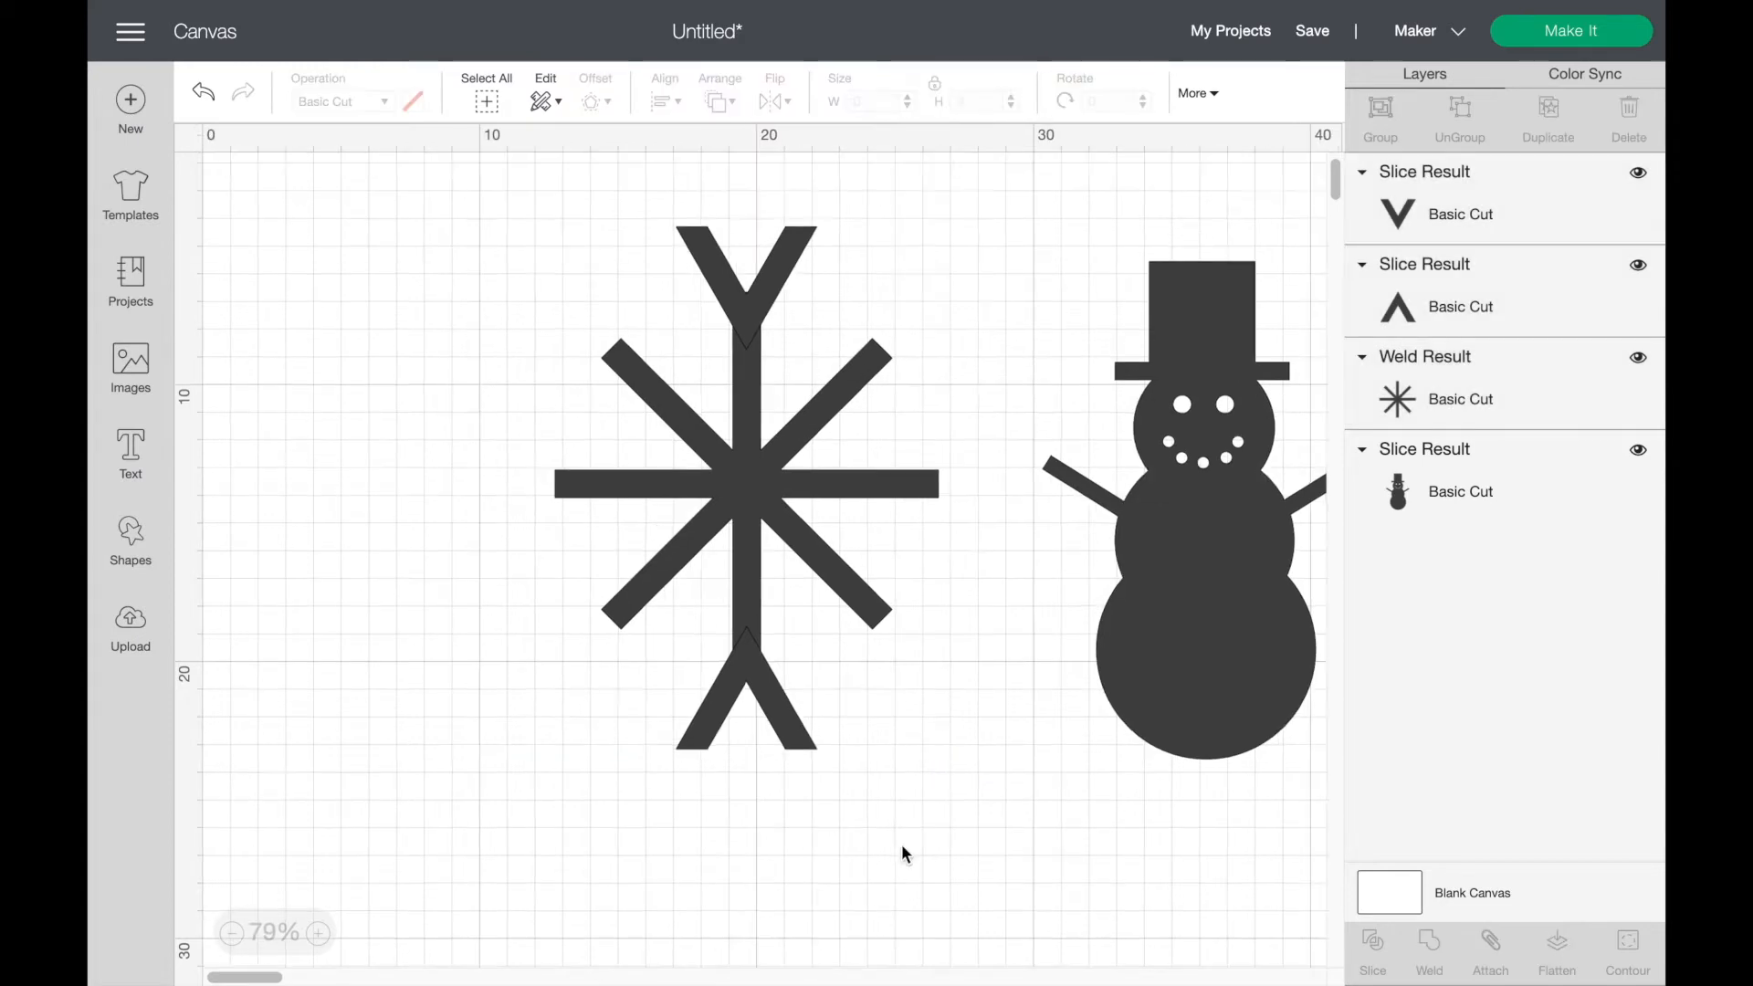
drag(563, 861, 971, 250)
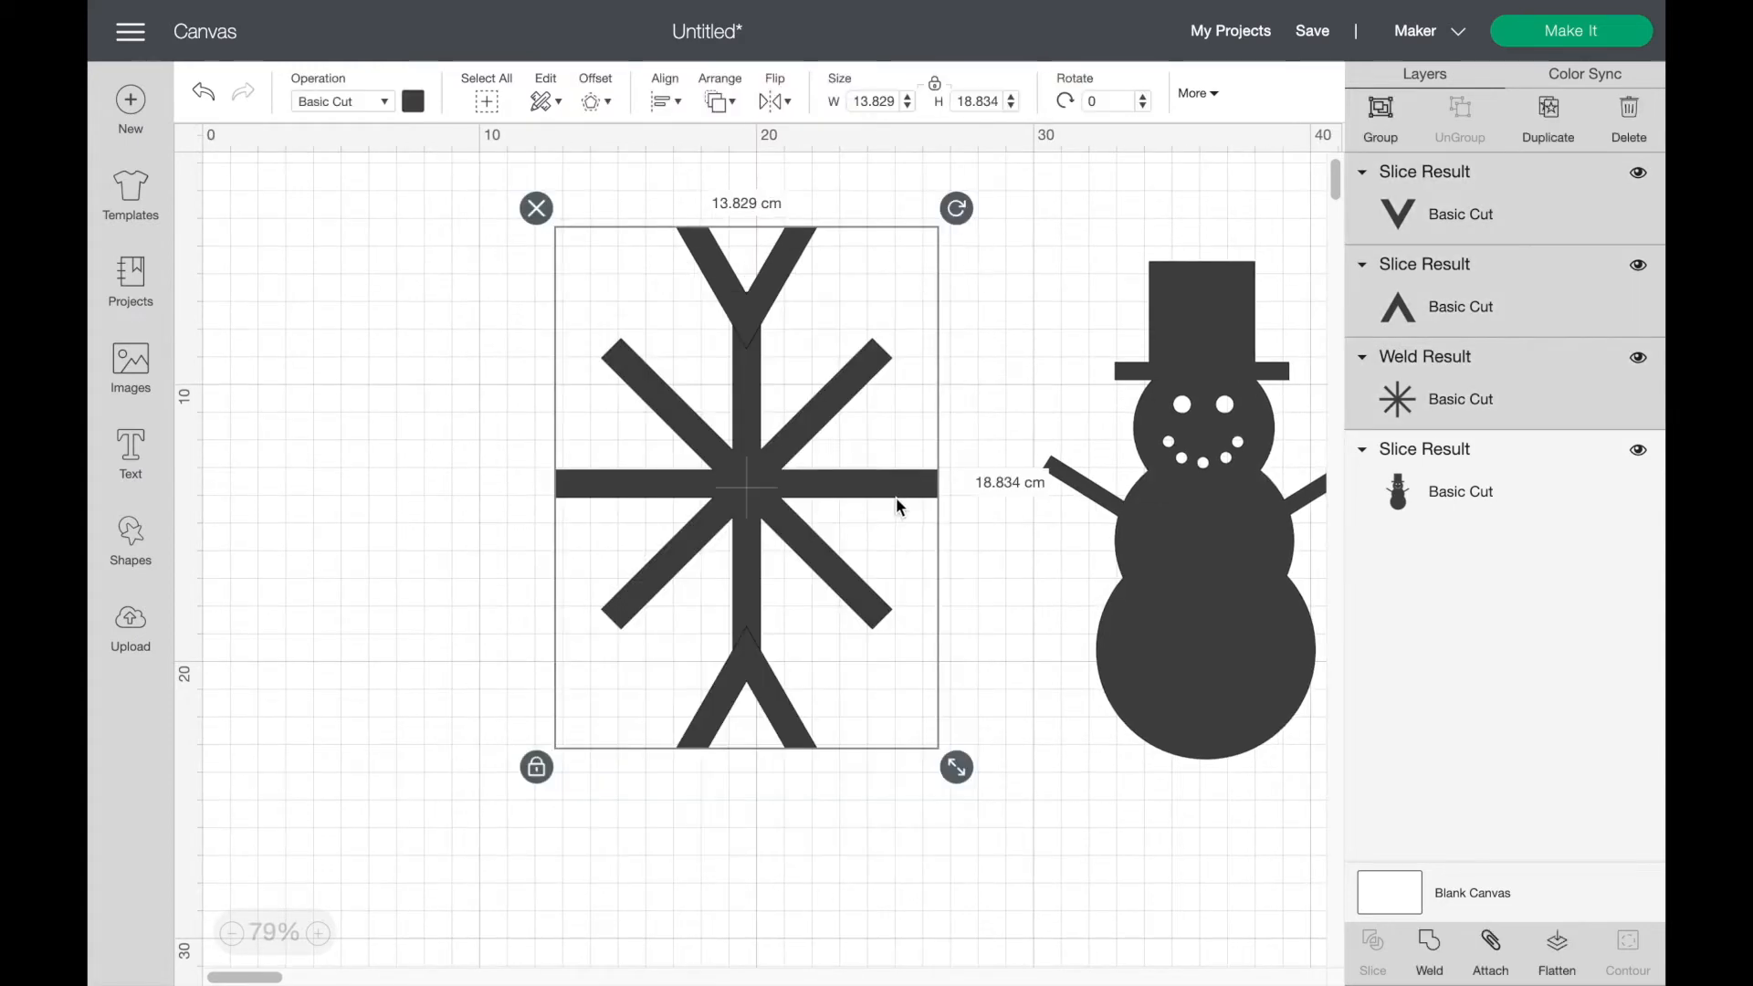
drag(832, 502, 711, 502)
click(853, 571)
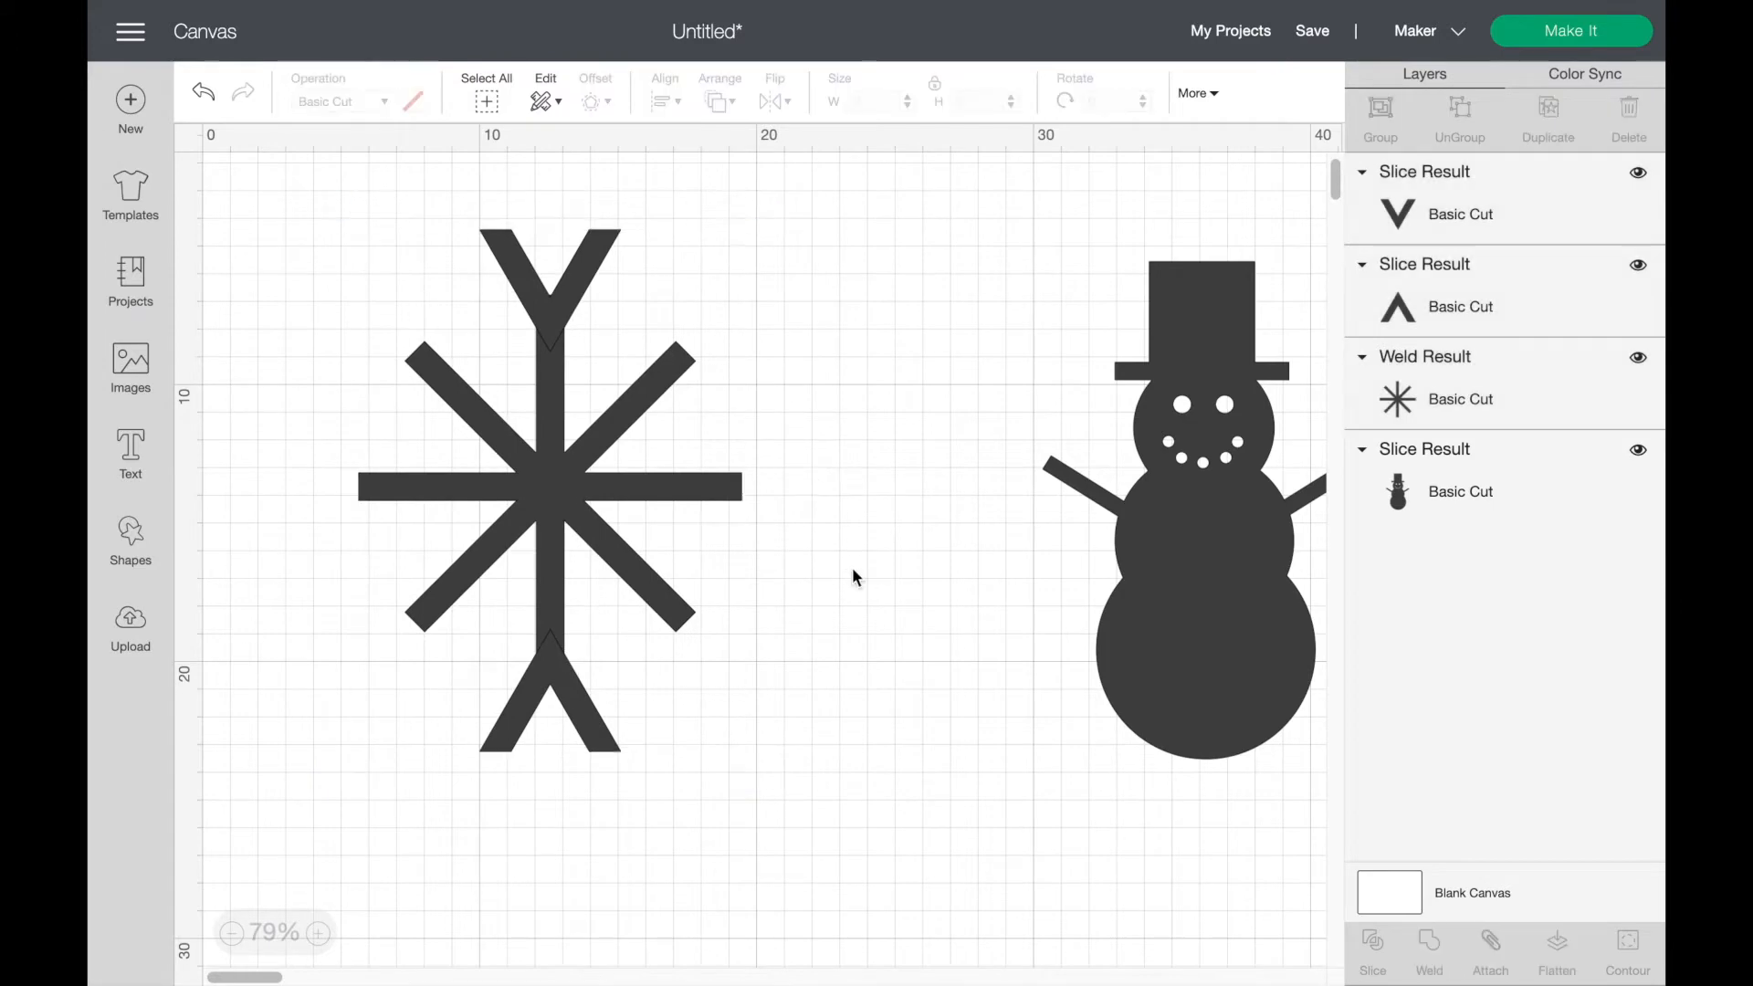
Step: Select the snowflake's upper and lower chevrons and group them
click(573, 295)
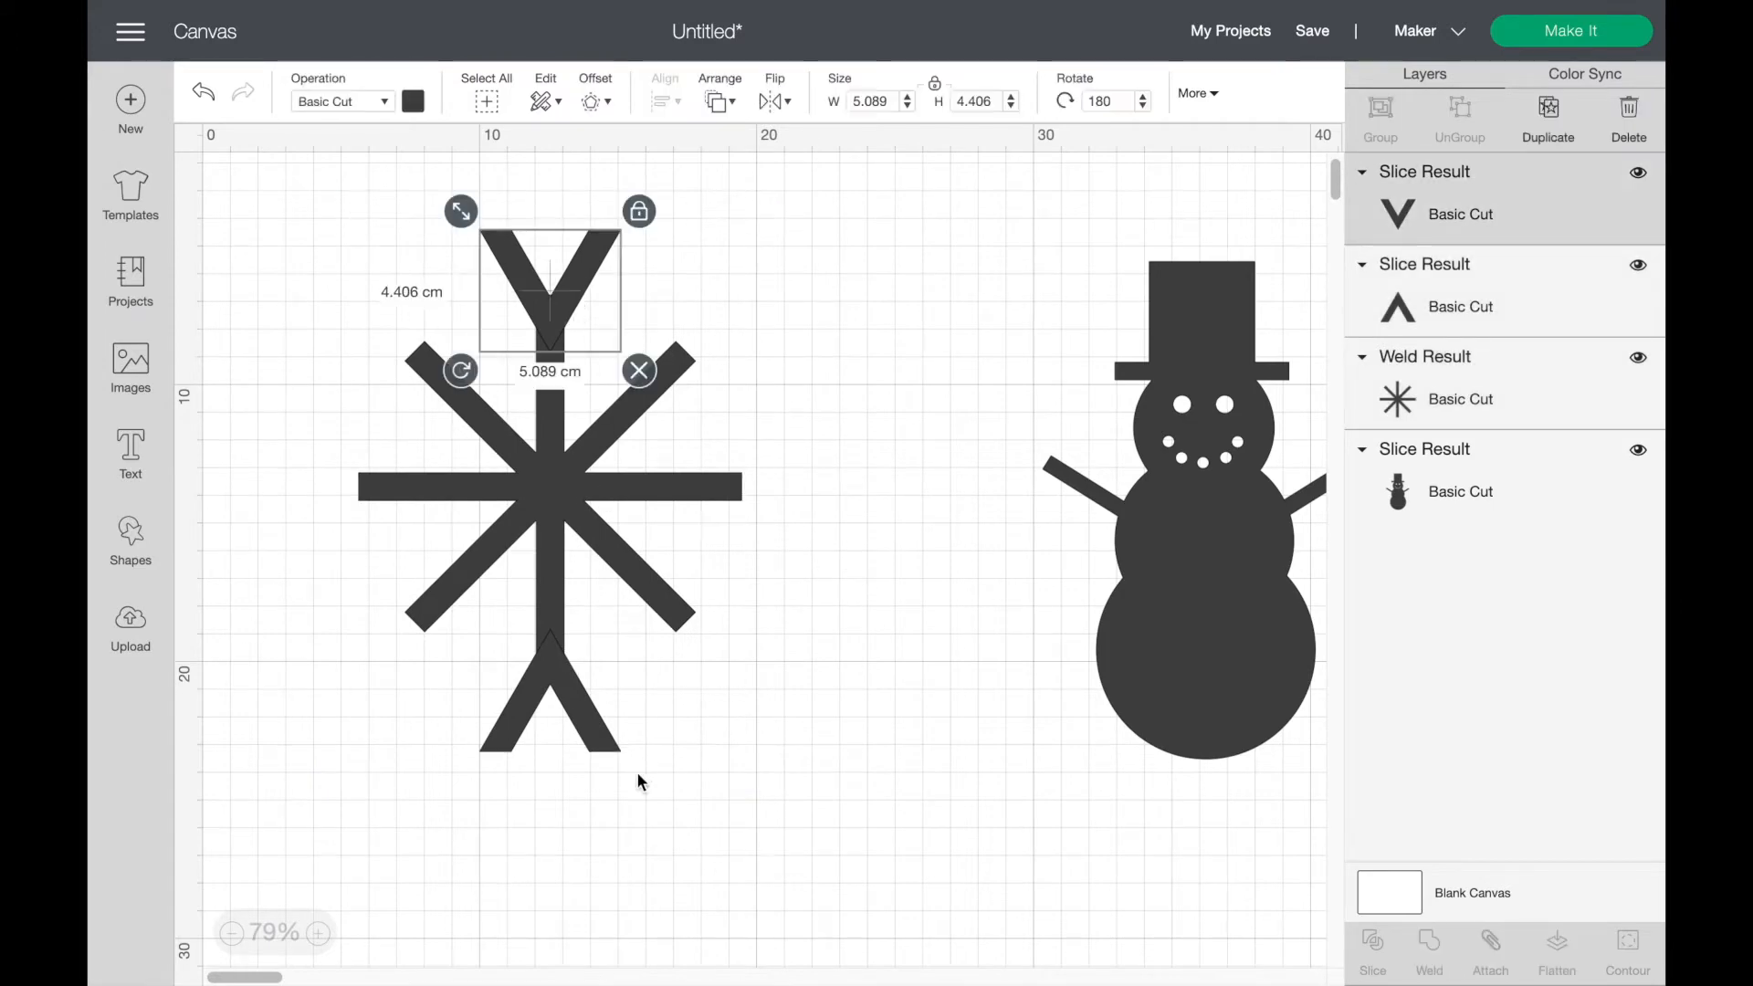
shift+click(595, 739)
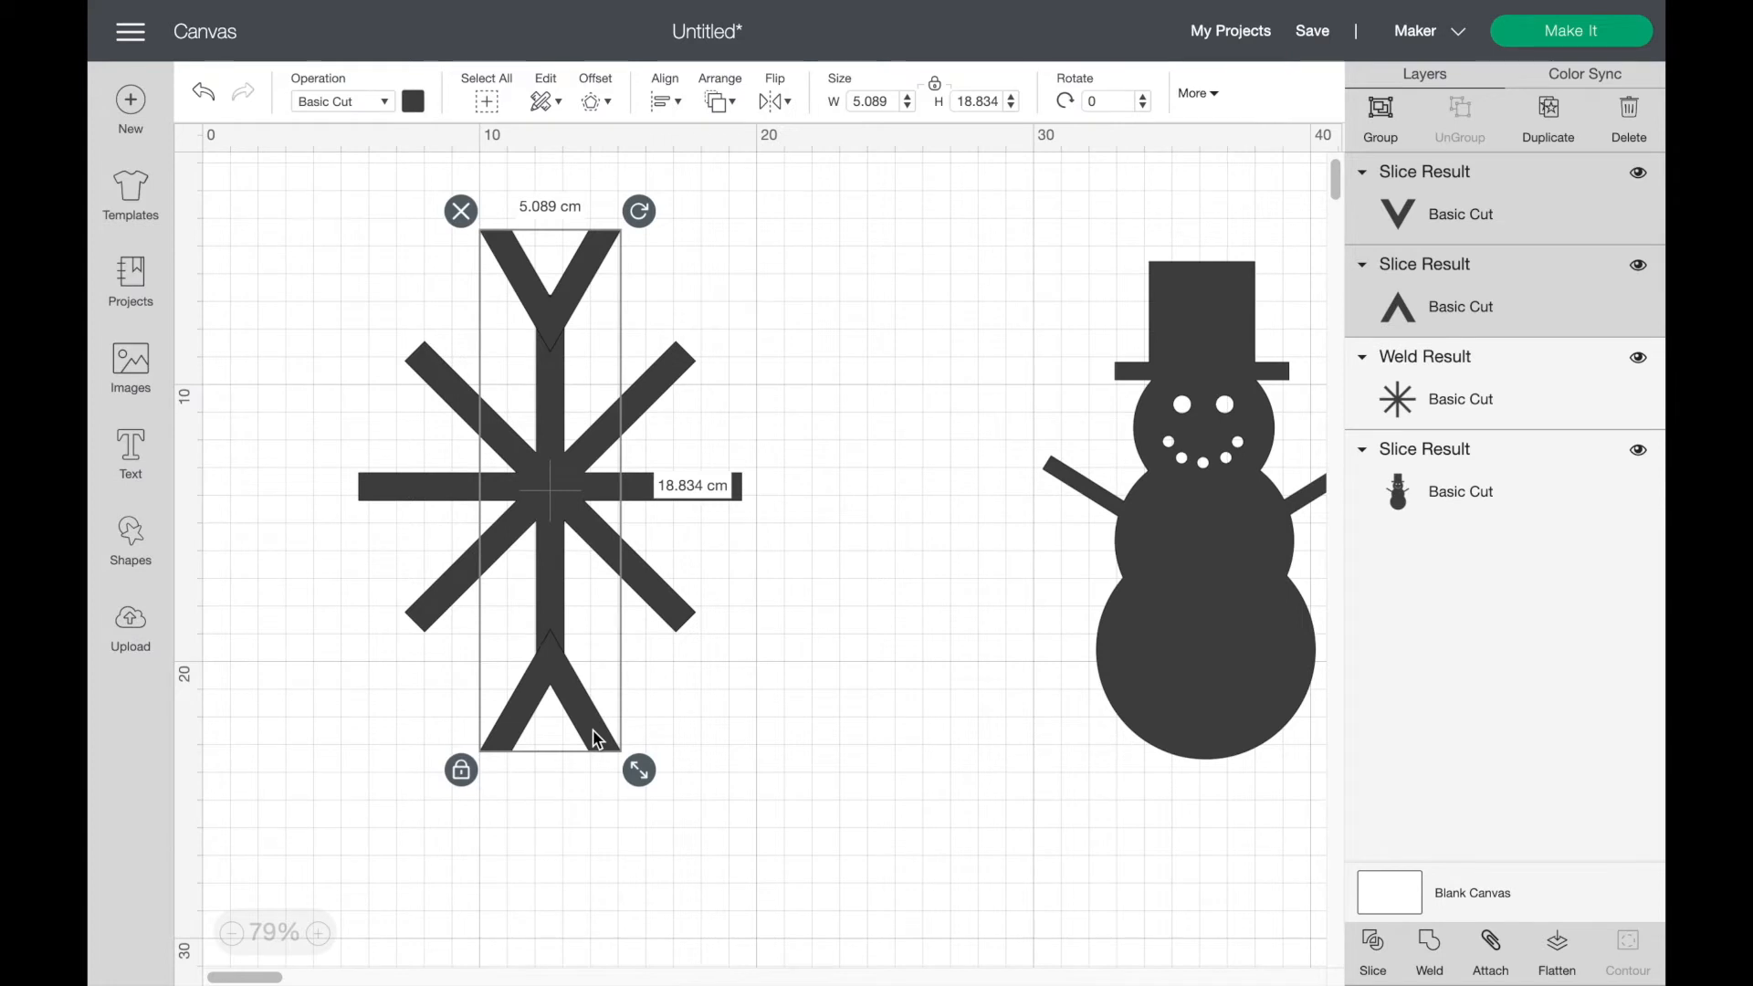
click(1375, 132)
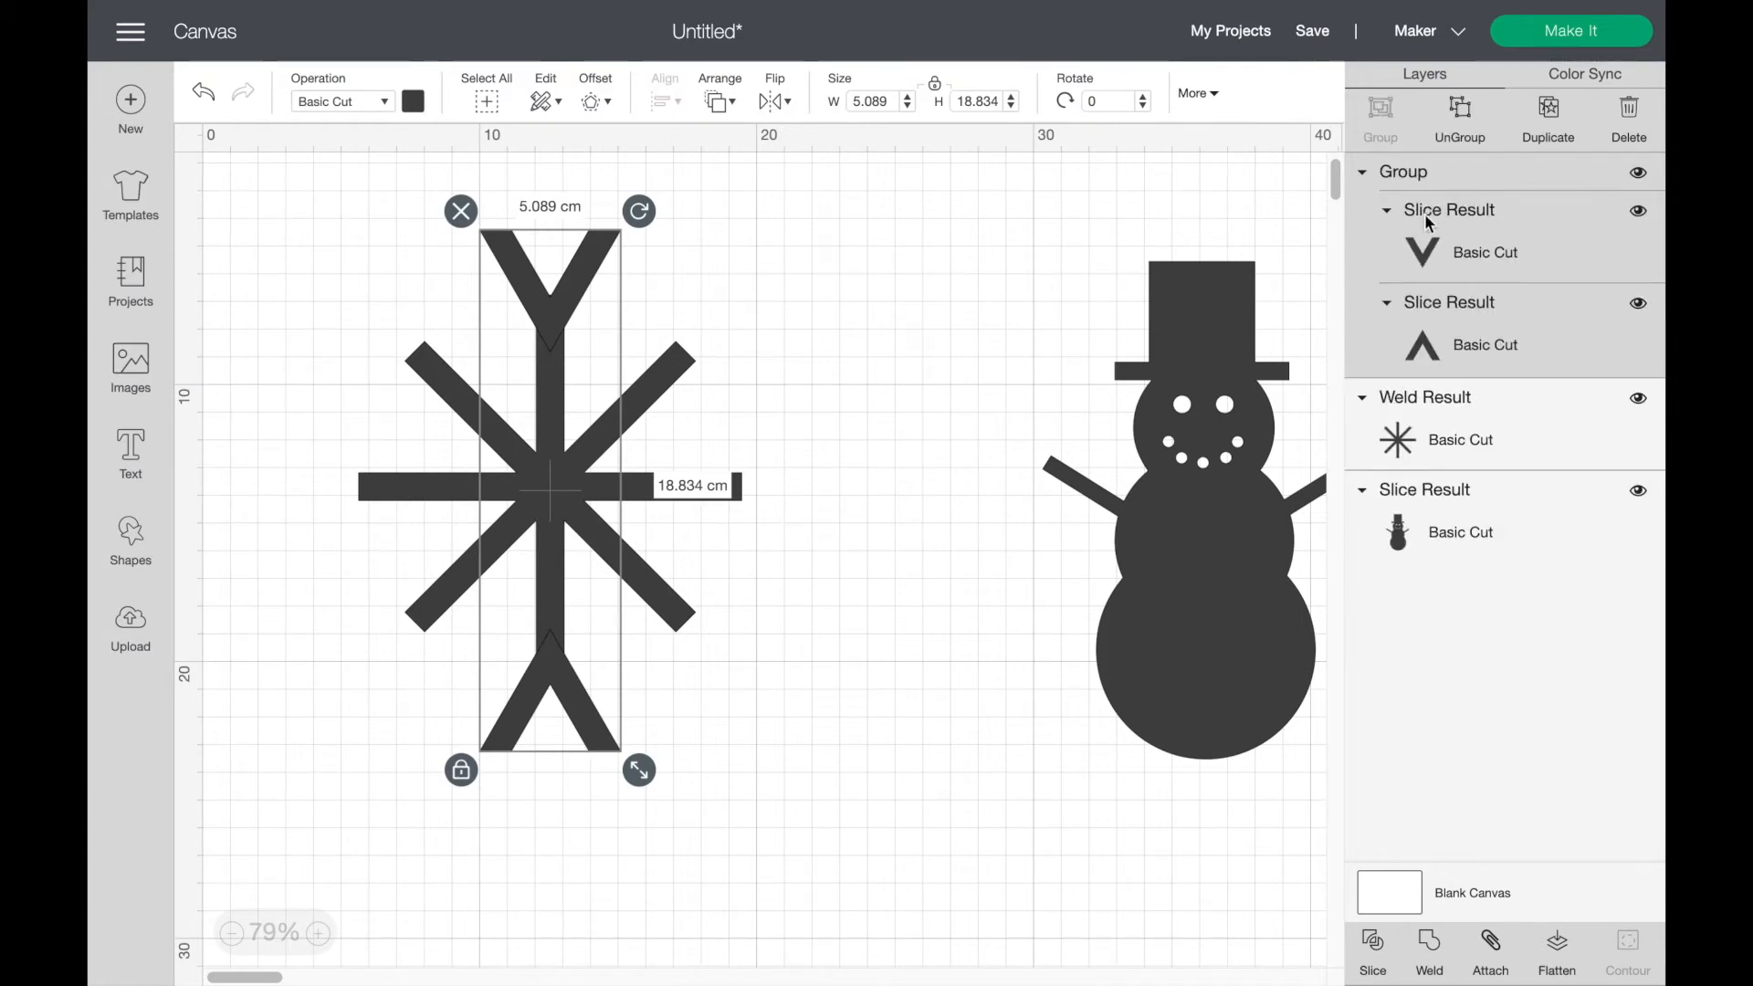
Step: Duplicate the chevron group, rotate the copy 90 degrees and place it over the ends of the snowflake's horizontal arms
click(1554, 112)
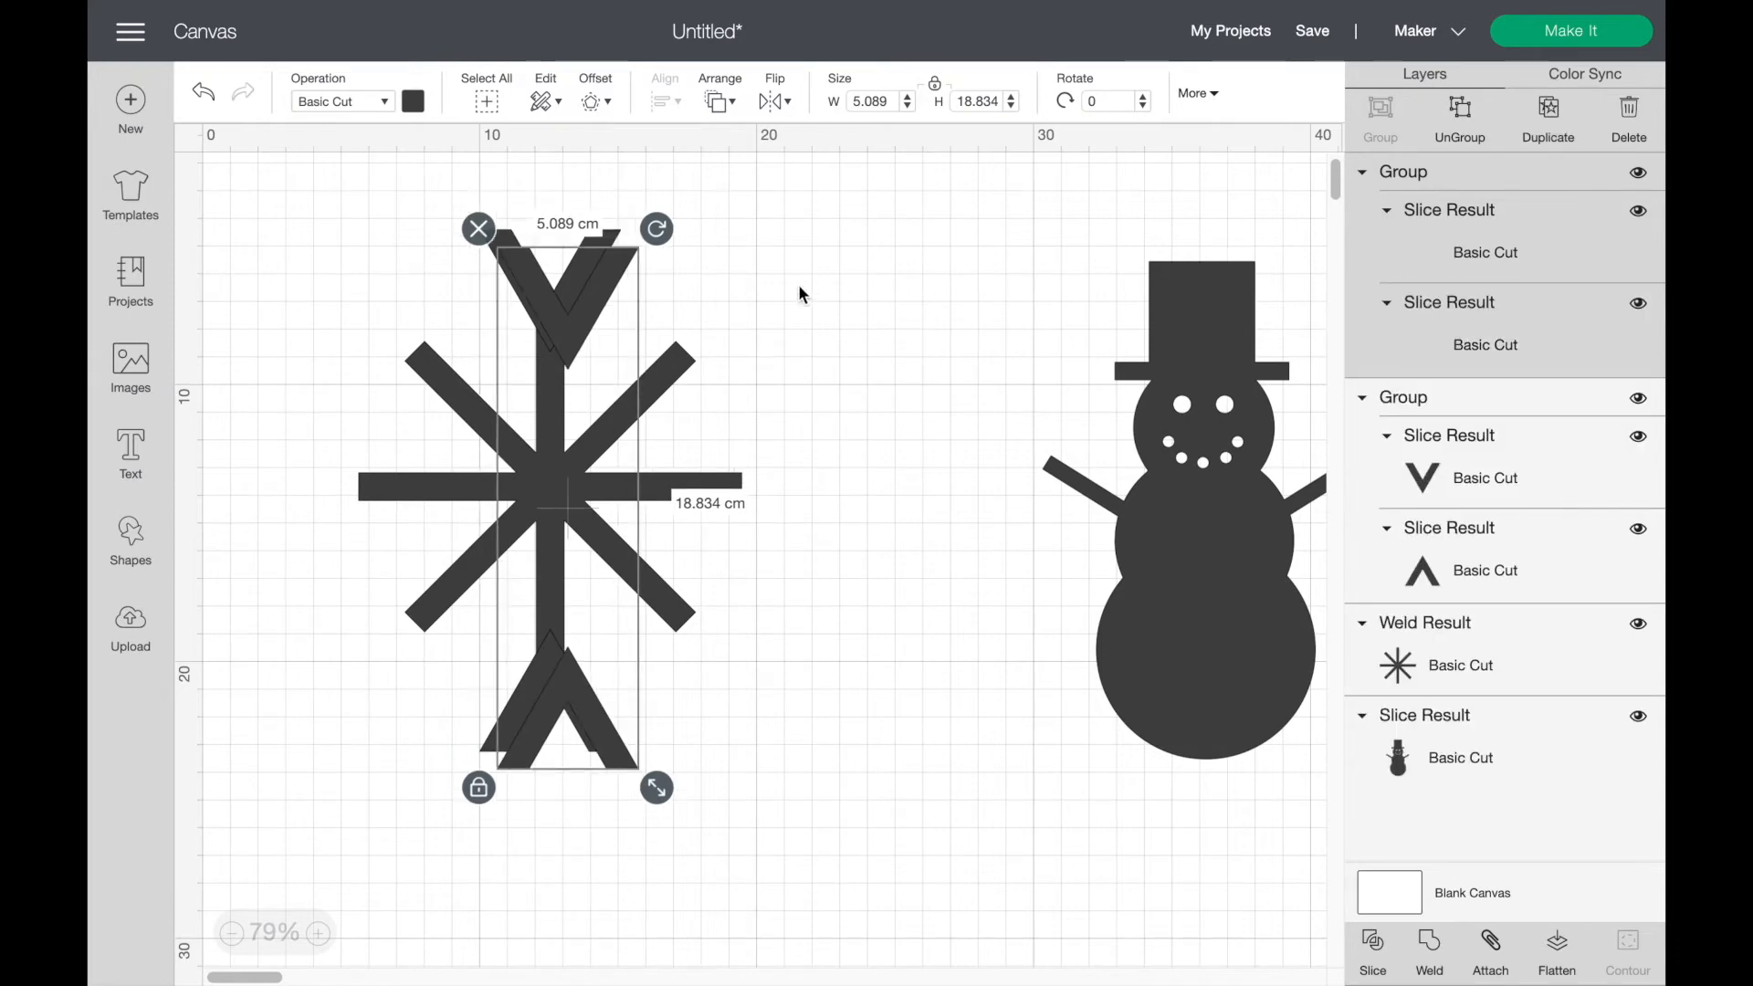
drag(591, 331, 803, 338)
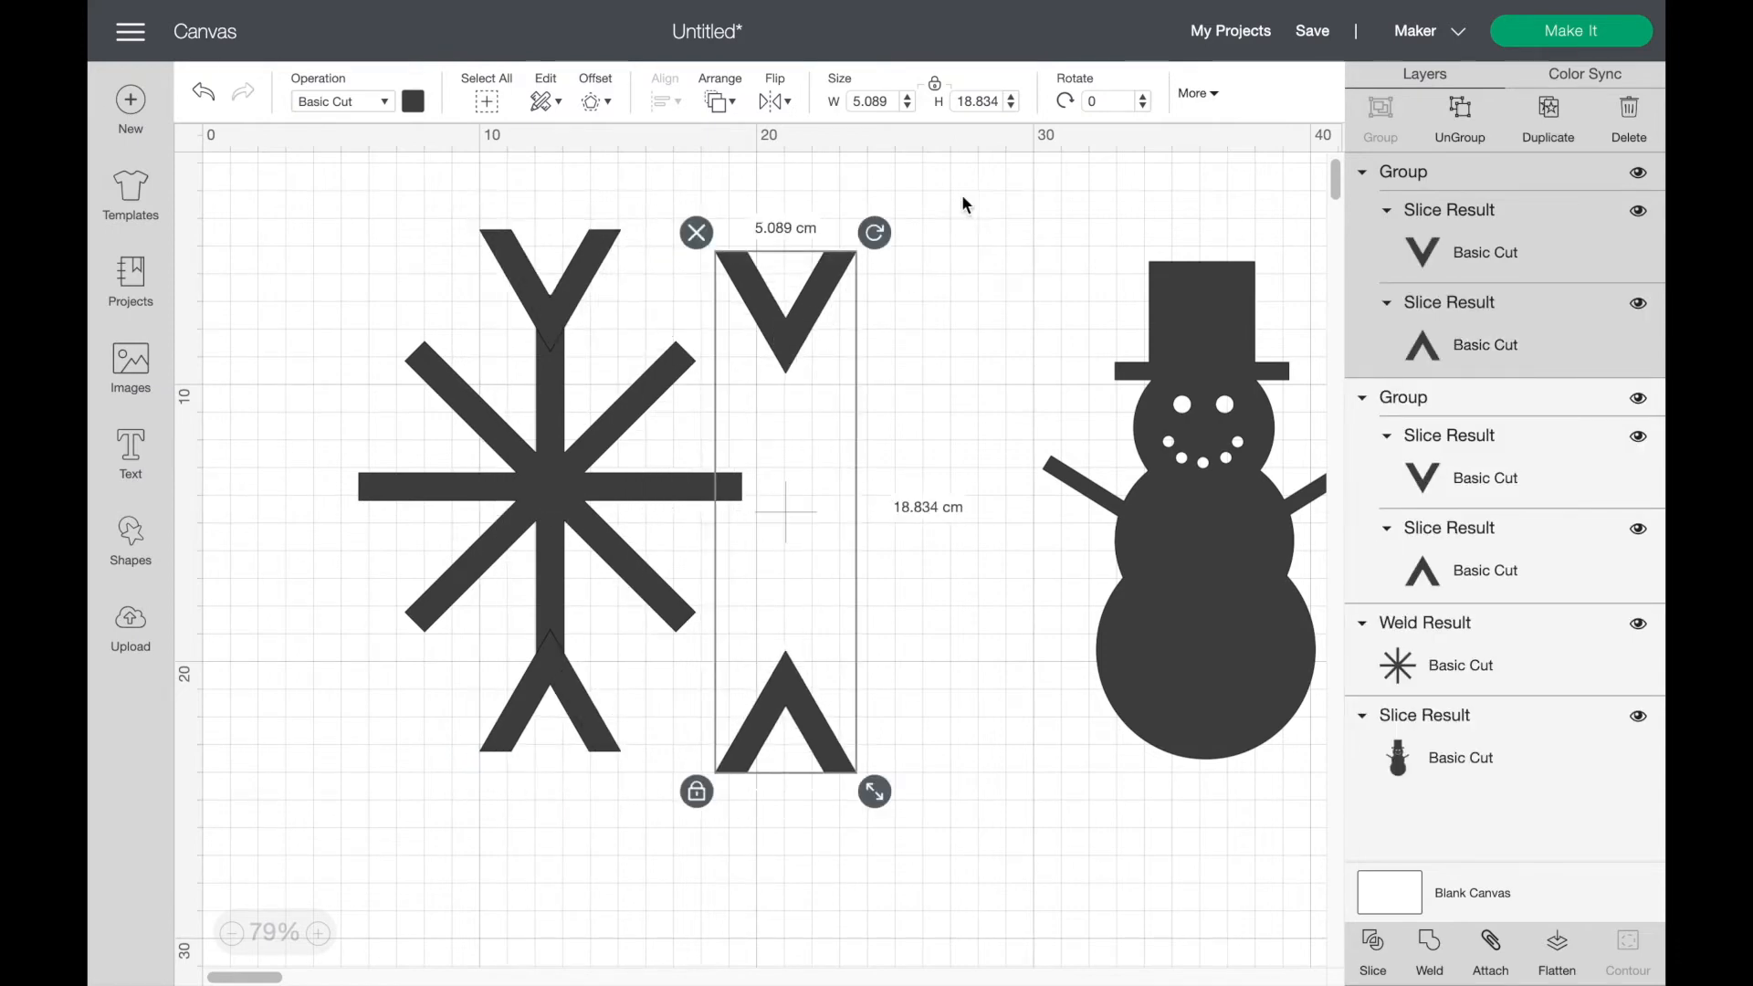
click(1118, 101)
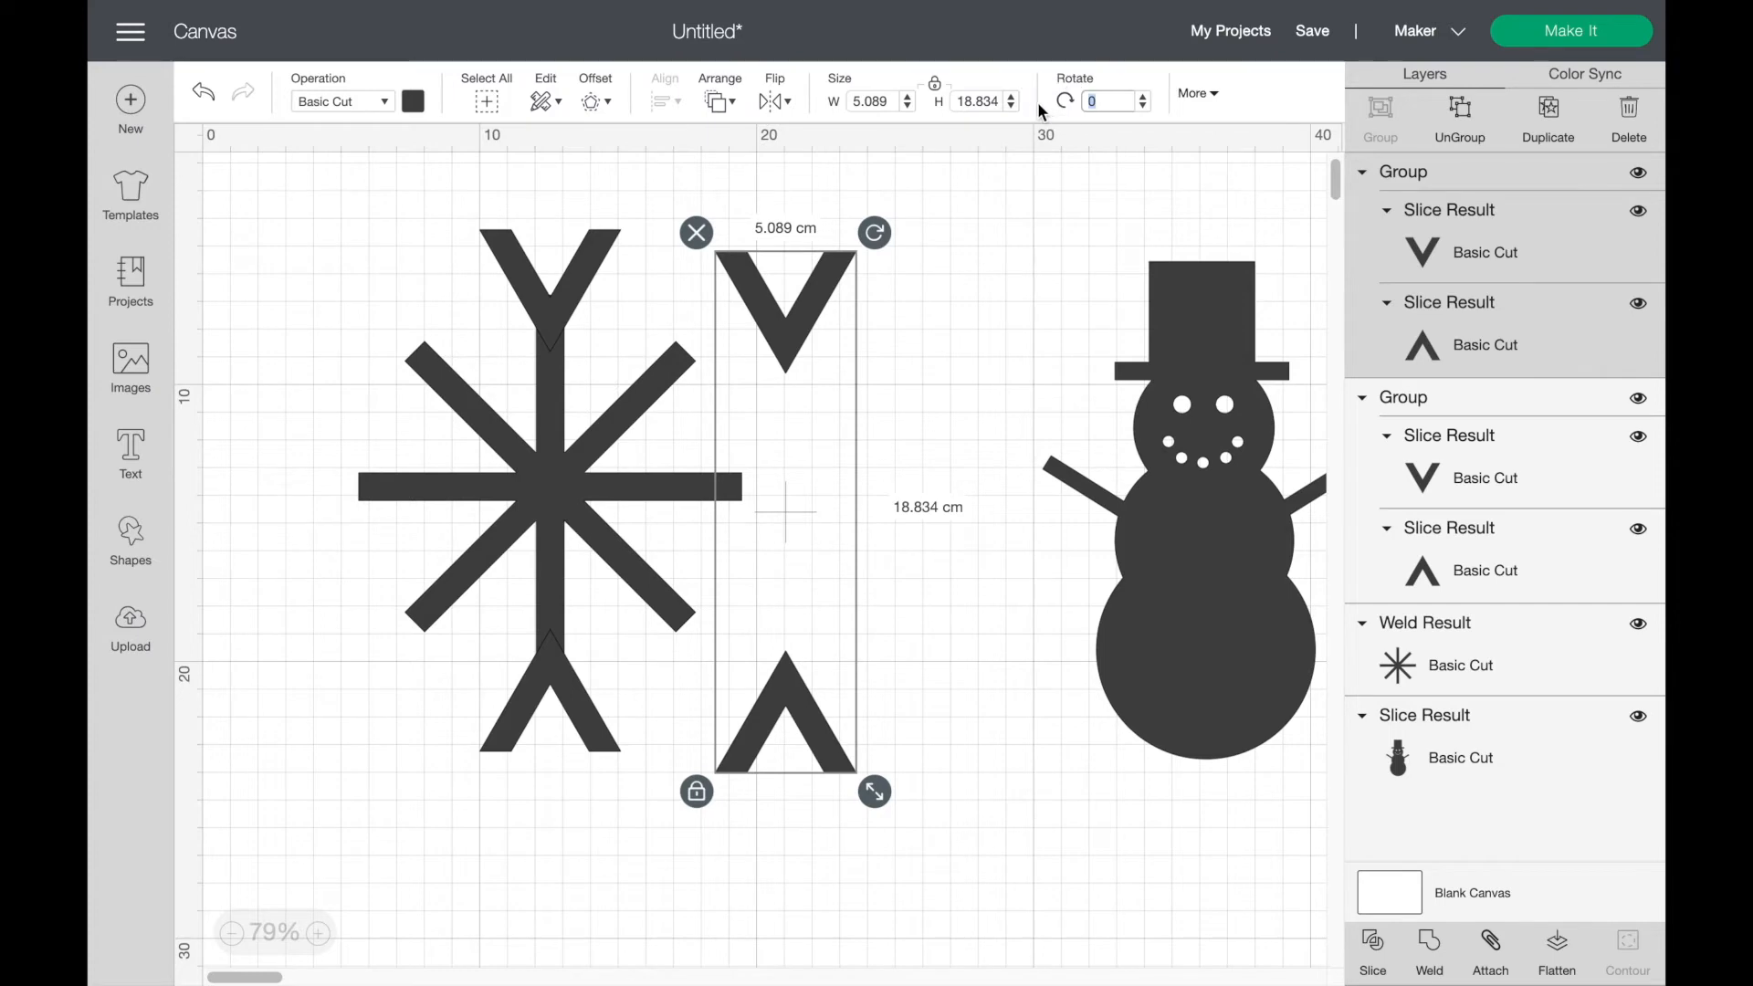
text(90)
key(Return)
drag(1000, 555, 768, 527)
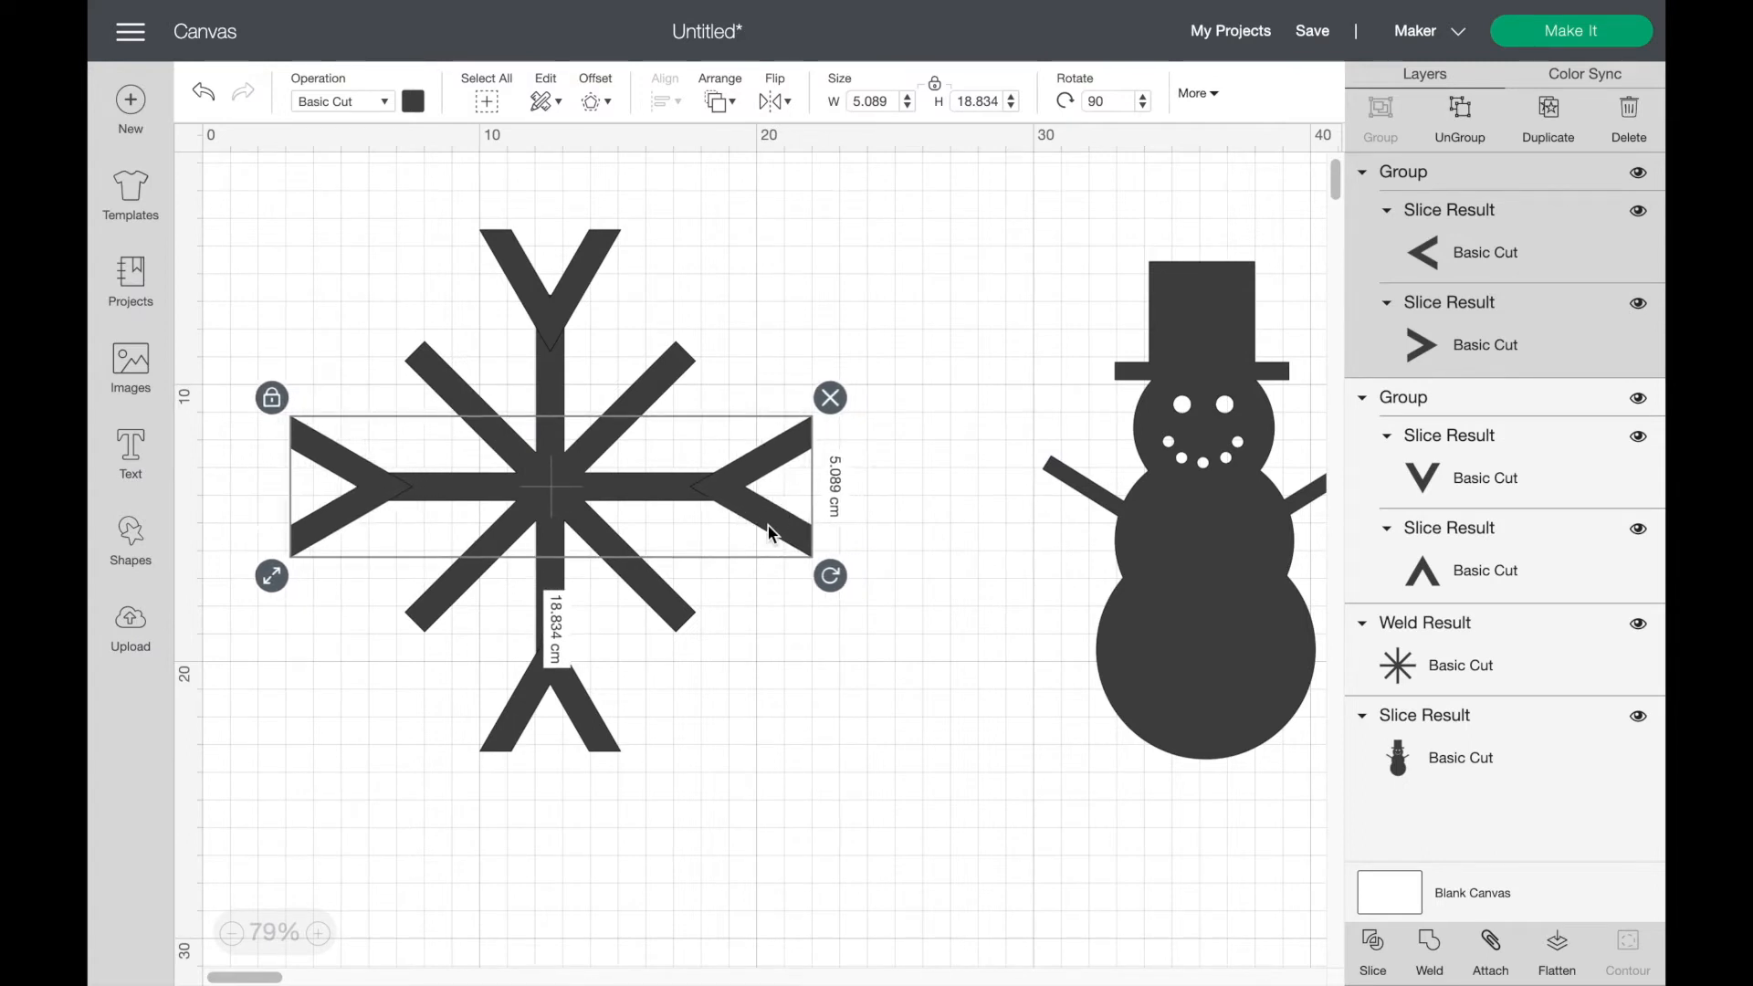
click(720, 102)
click(796, 381)
click(867, 569)
scroll(817, 595, down, 1)
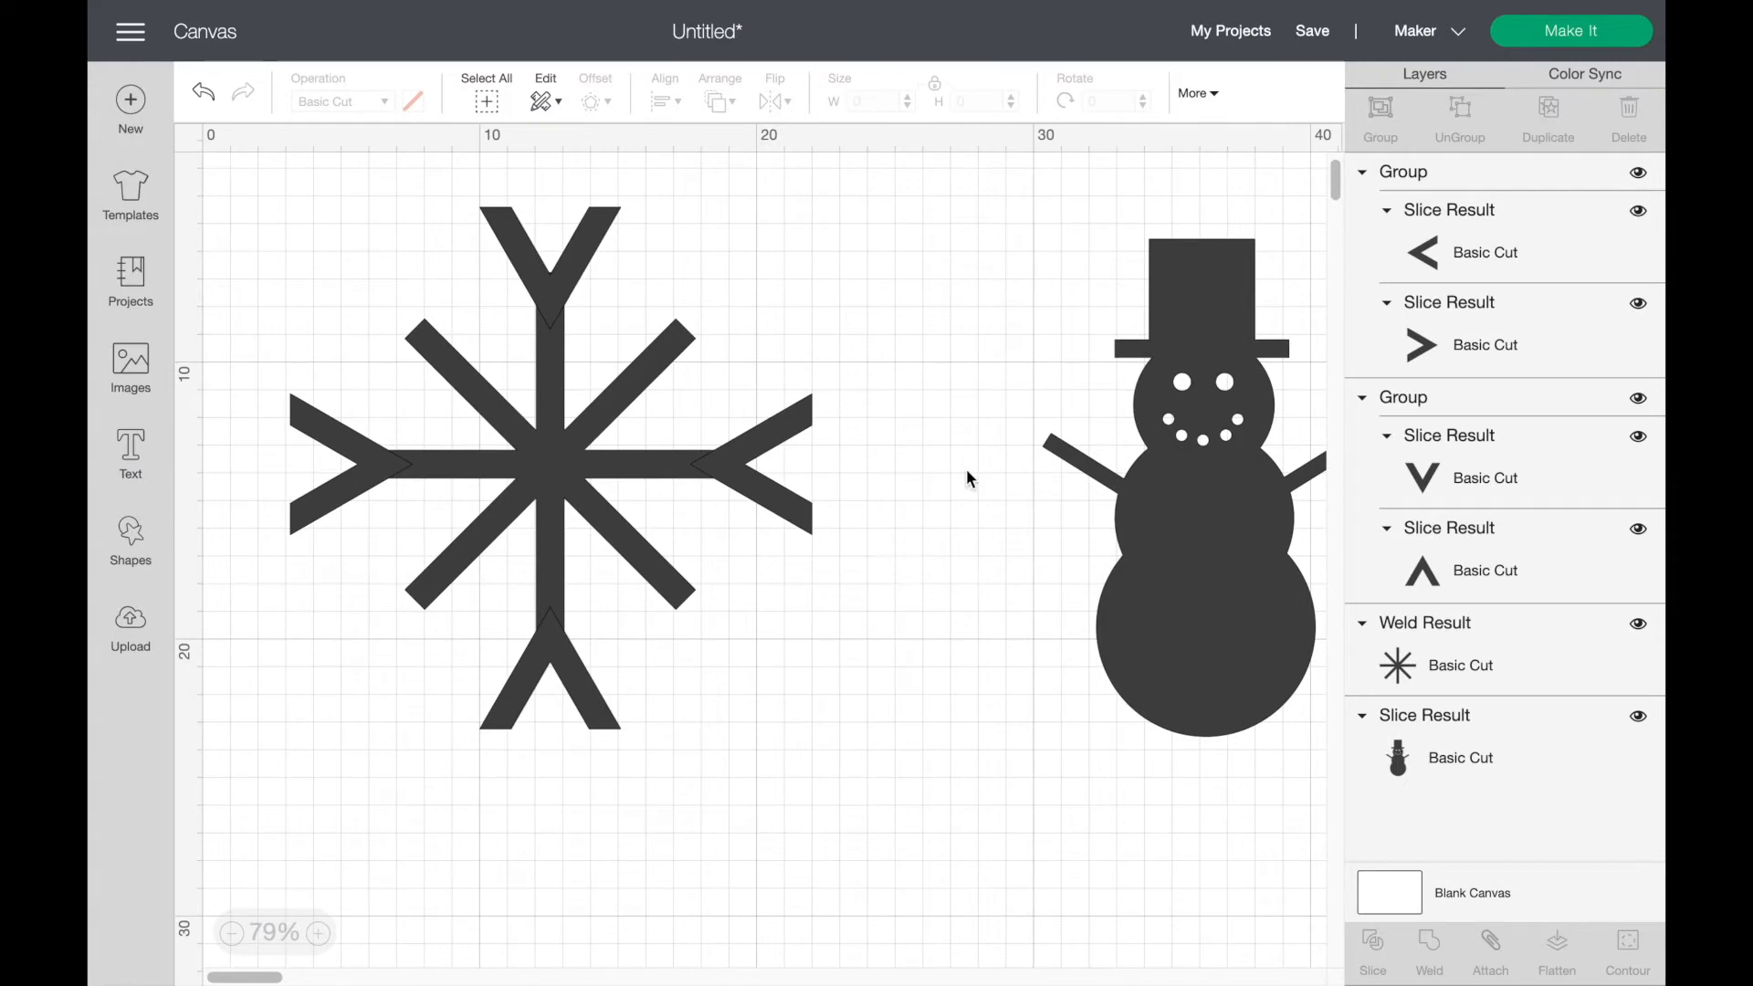
Step: Duplicate the horizontal chevron group, set the copy's rotation to 45 degrees and place it over the ends of the upper-right to lower-left diagonal arms
click(801, 508)
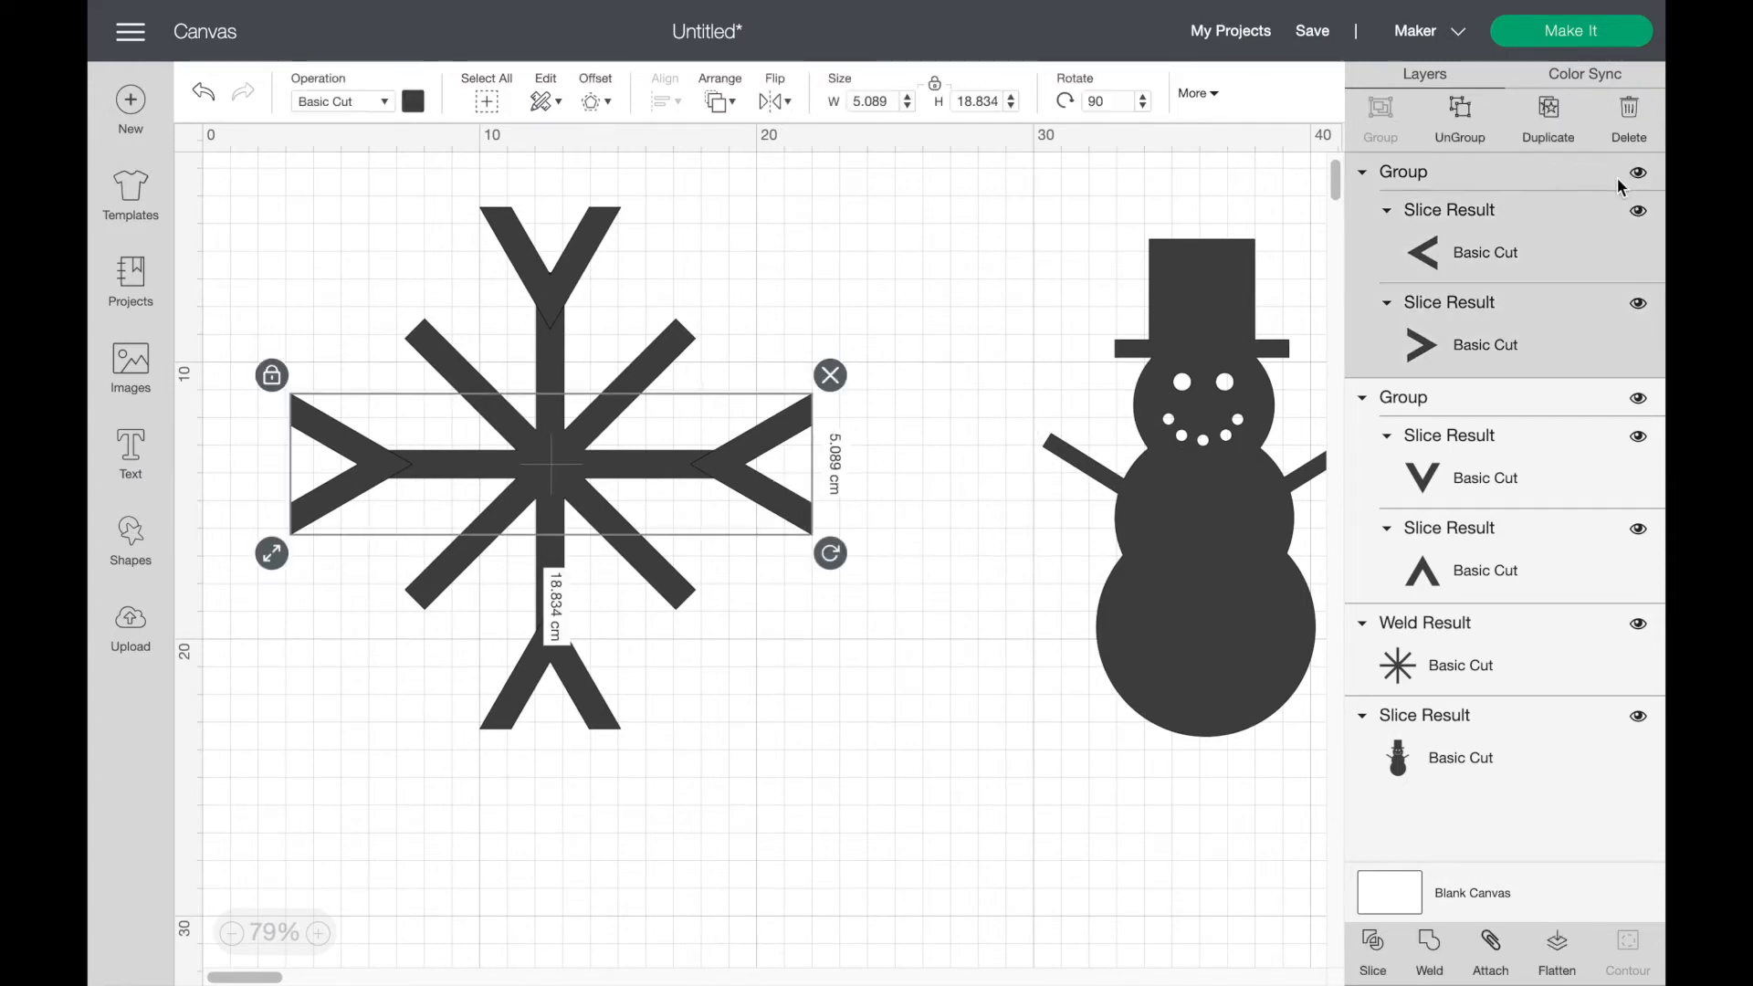
click(1557, 128)
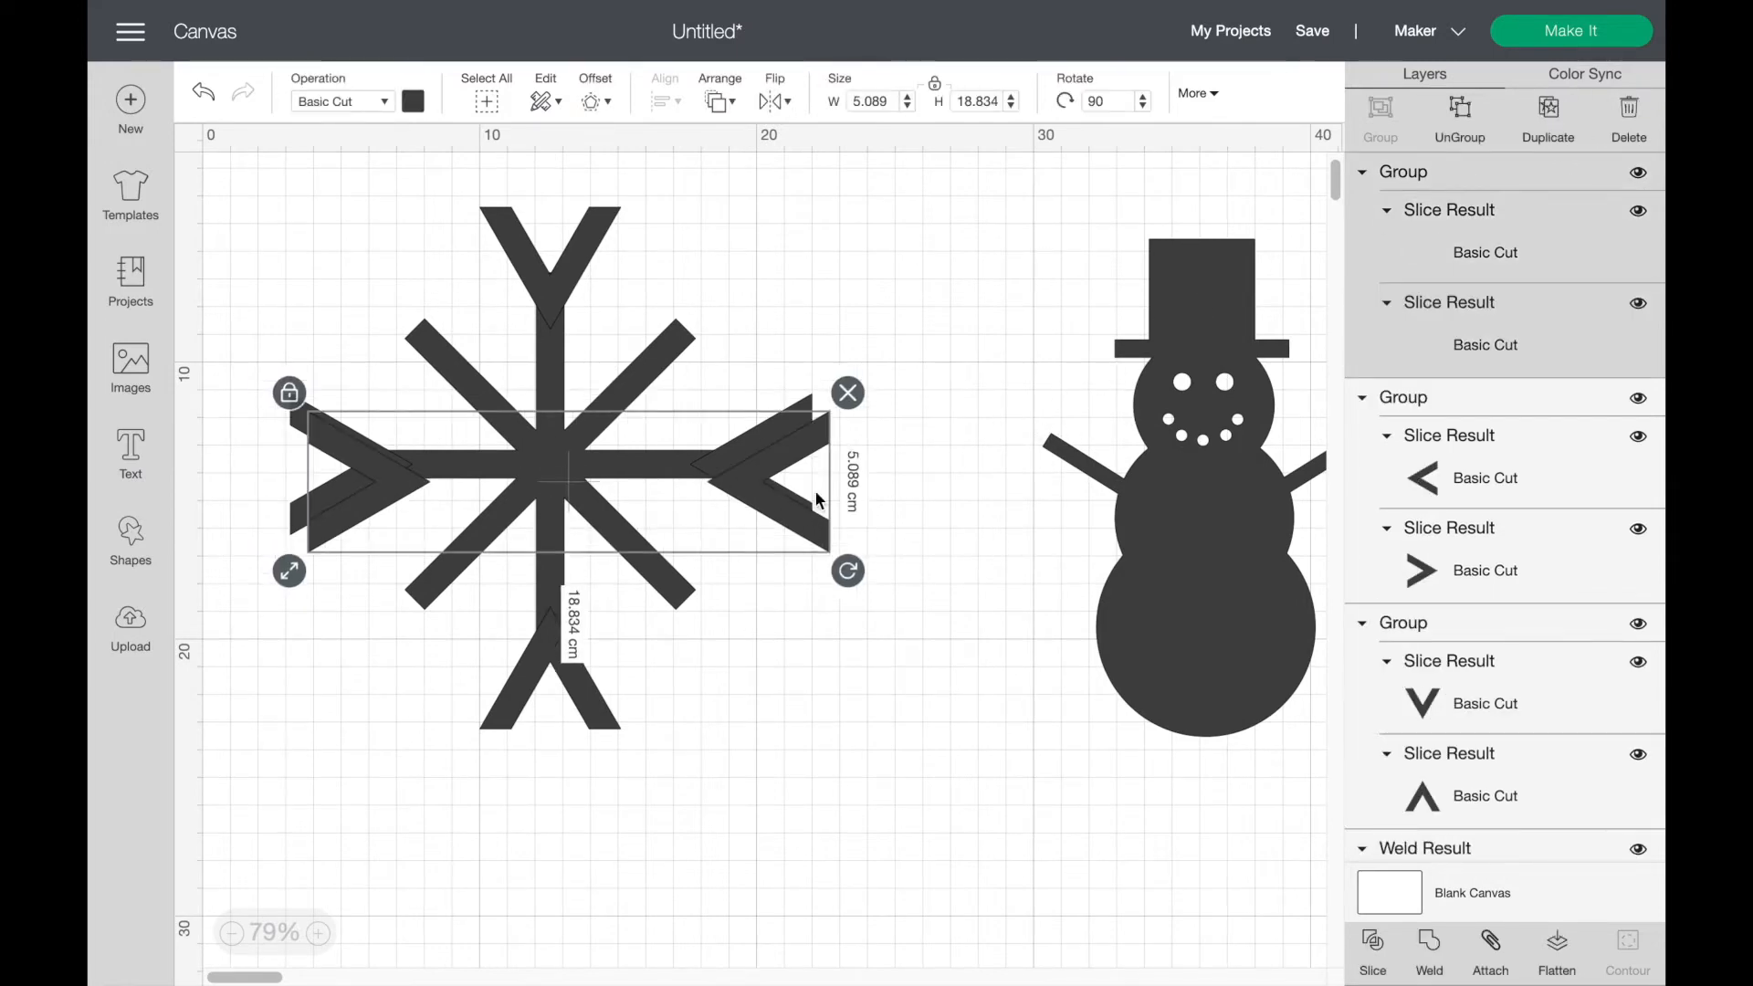
drag(794, 500, 893, 662)
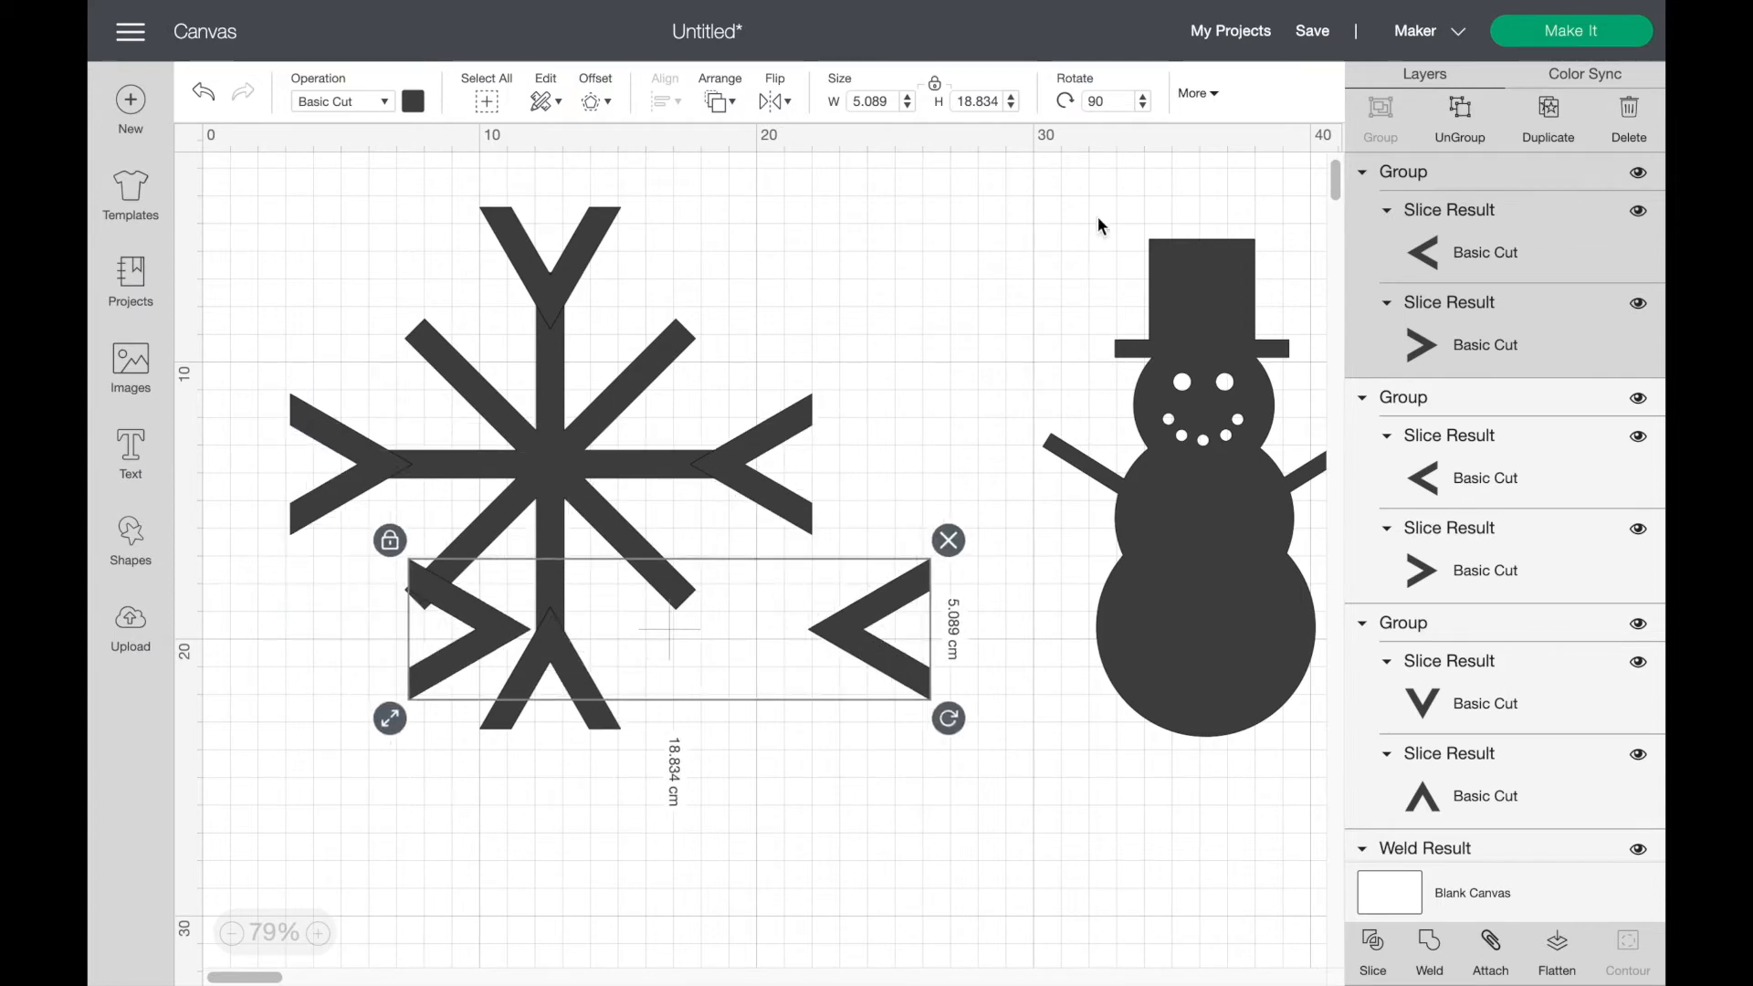
drag(1103, 103, 1008, 111)
text(45)
key(Return)
drag(856, 505, 735, 339)
click(920, 327)
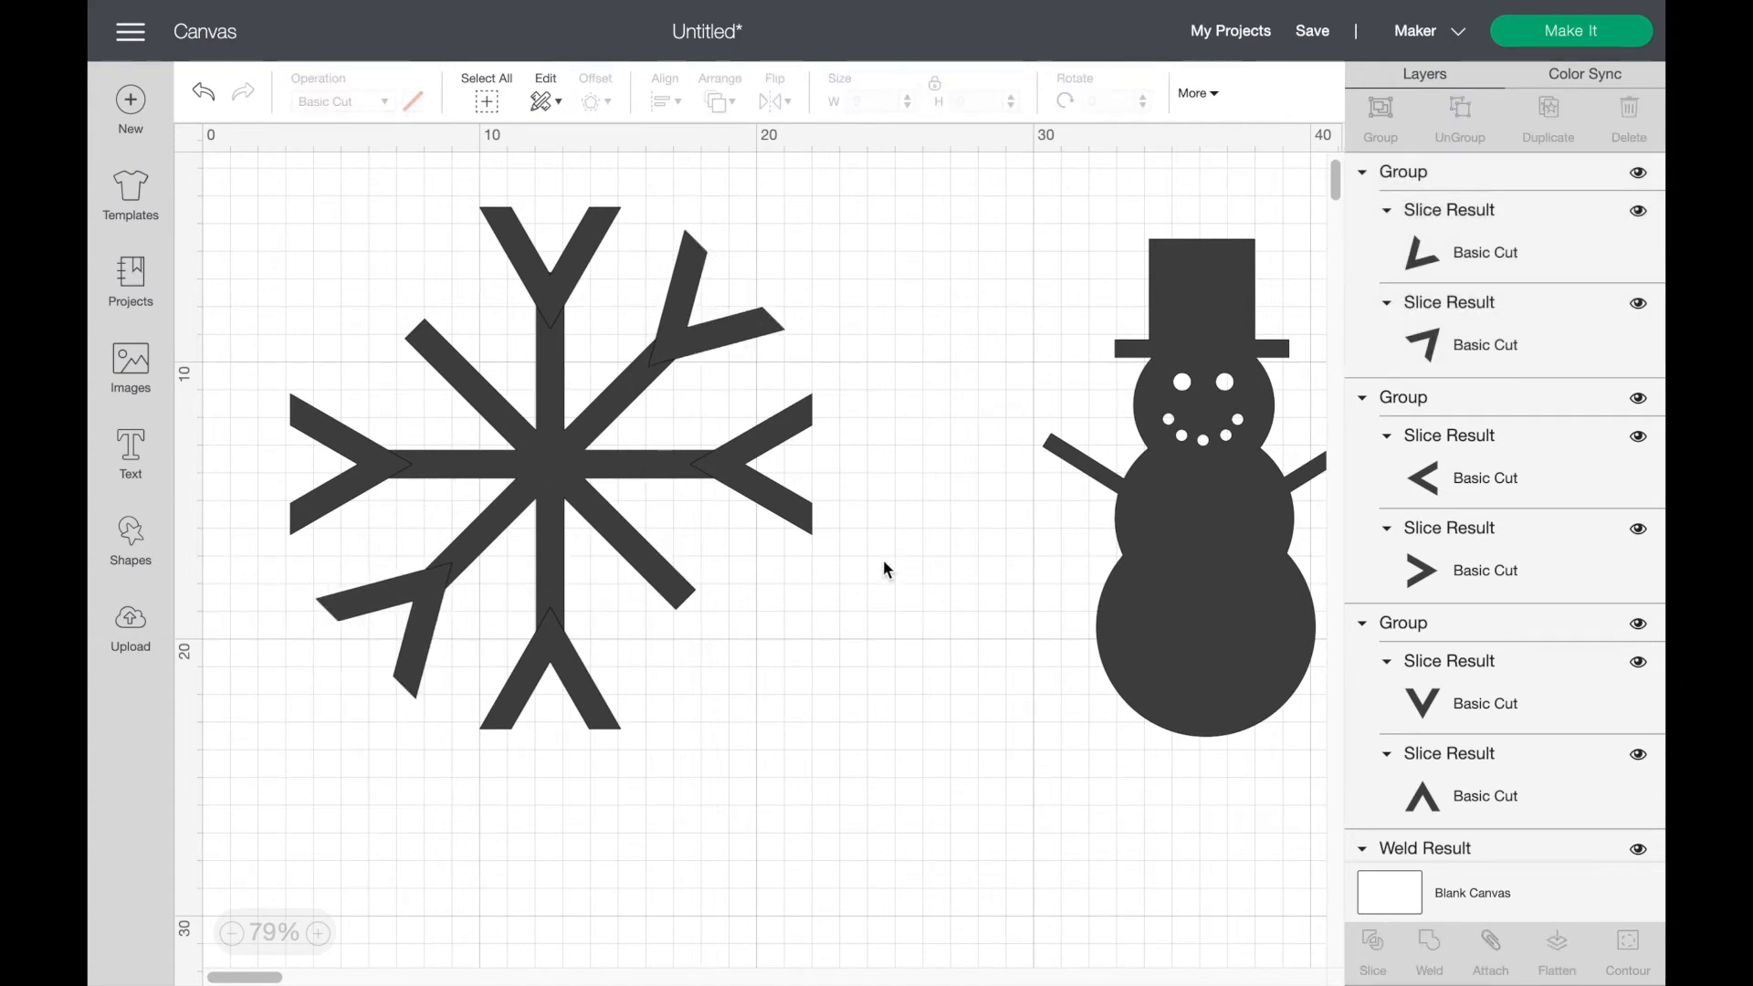
Step: Duplicate the diagonal chevron group, flip the copy and place it over the ends of the upper-left to lower-right diagonal arms
click(762, 335)
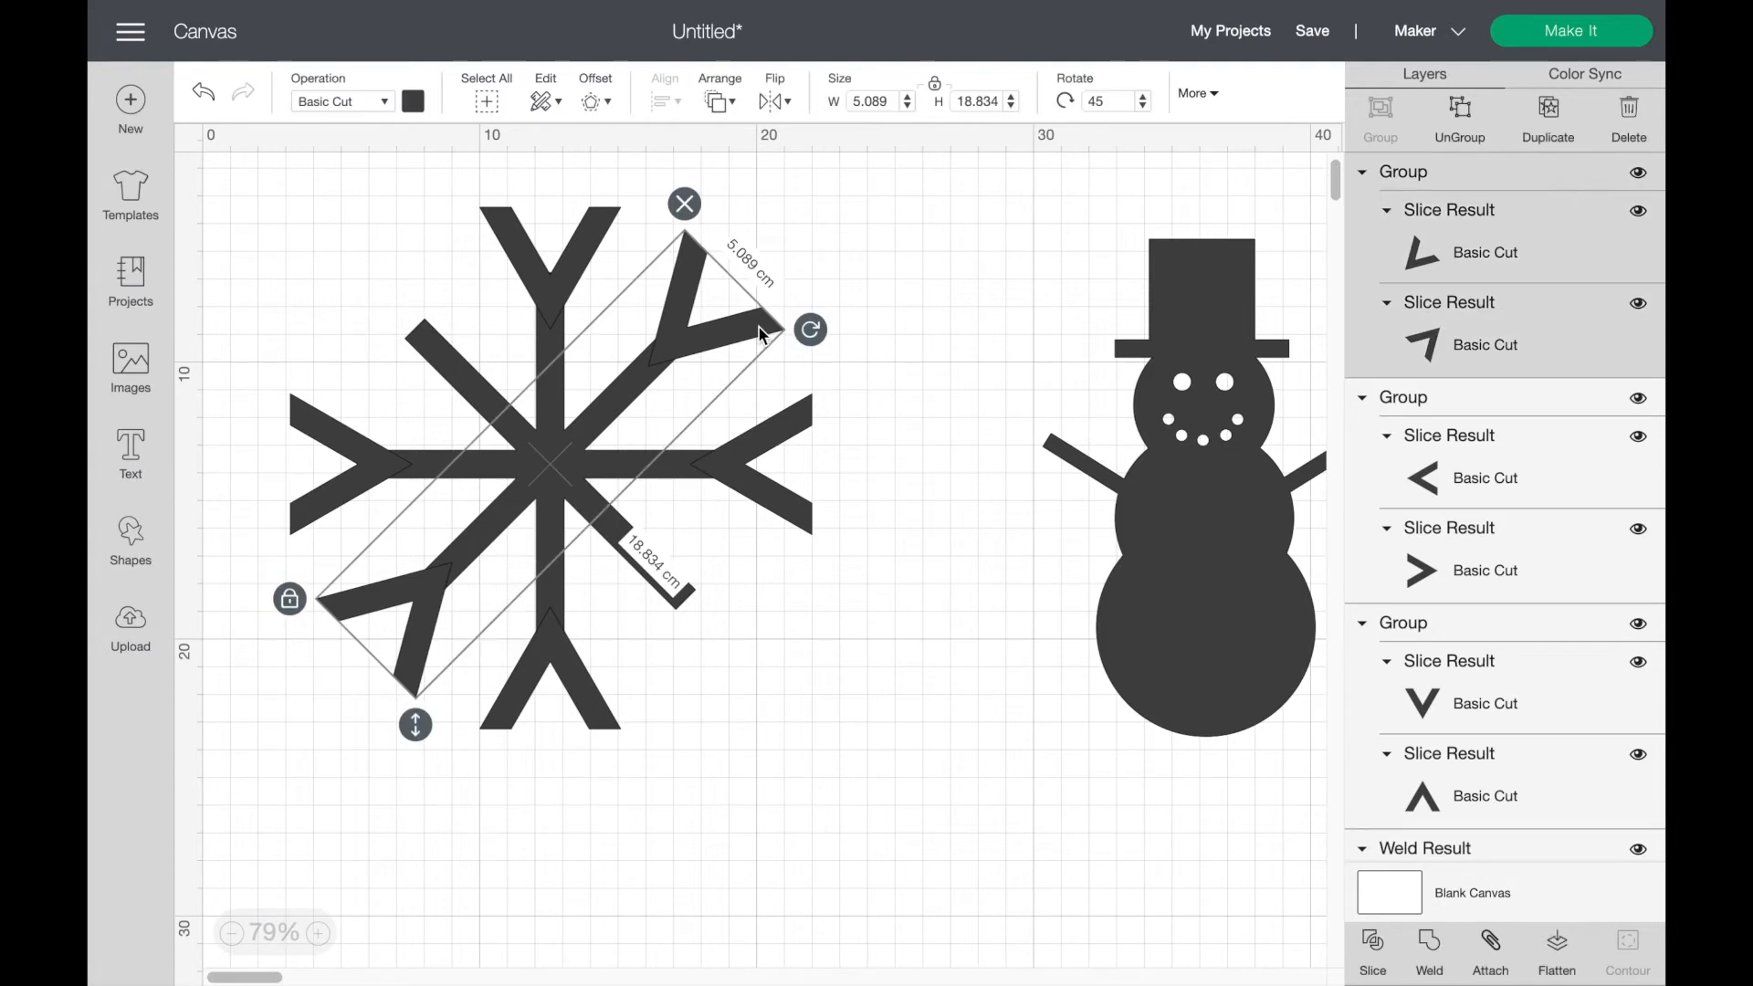
click(1548, 114)
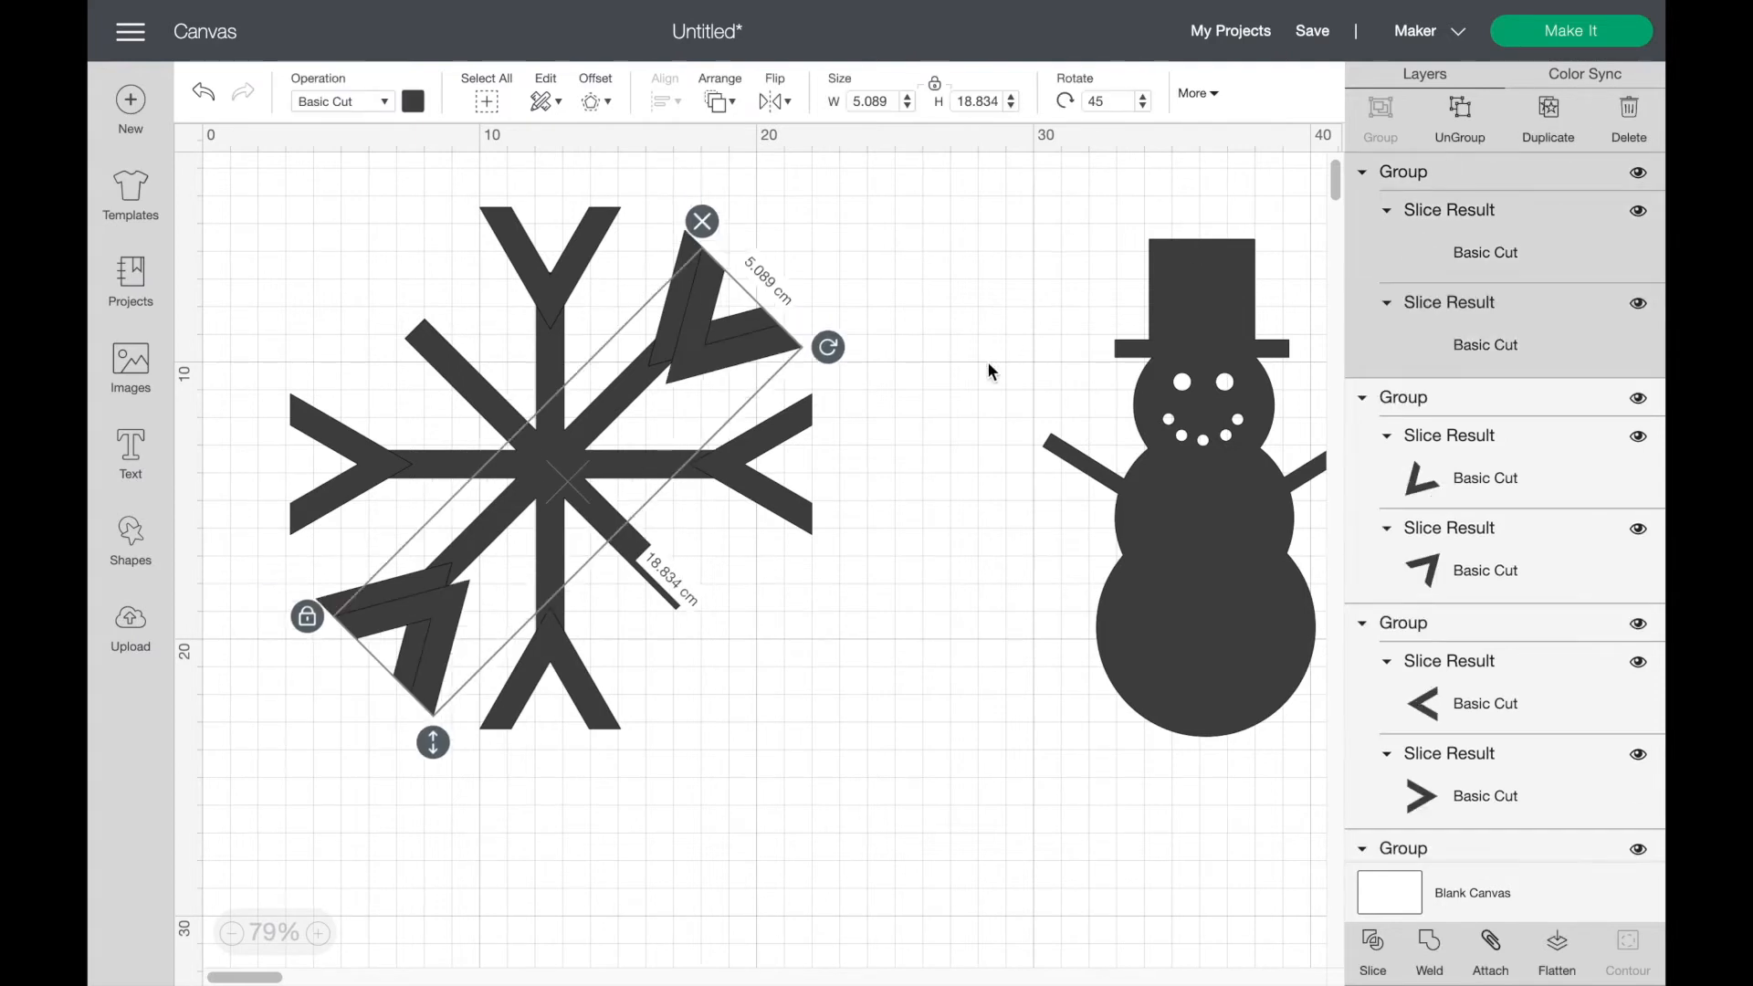
drag(757, 362, 897, 495)
click(791, 103)
click(814, 138)
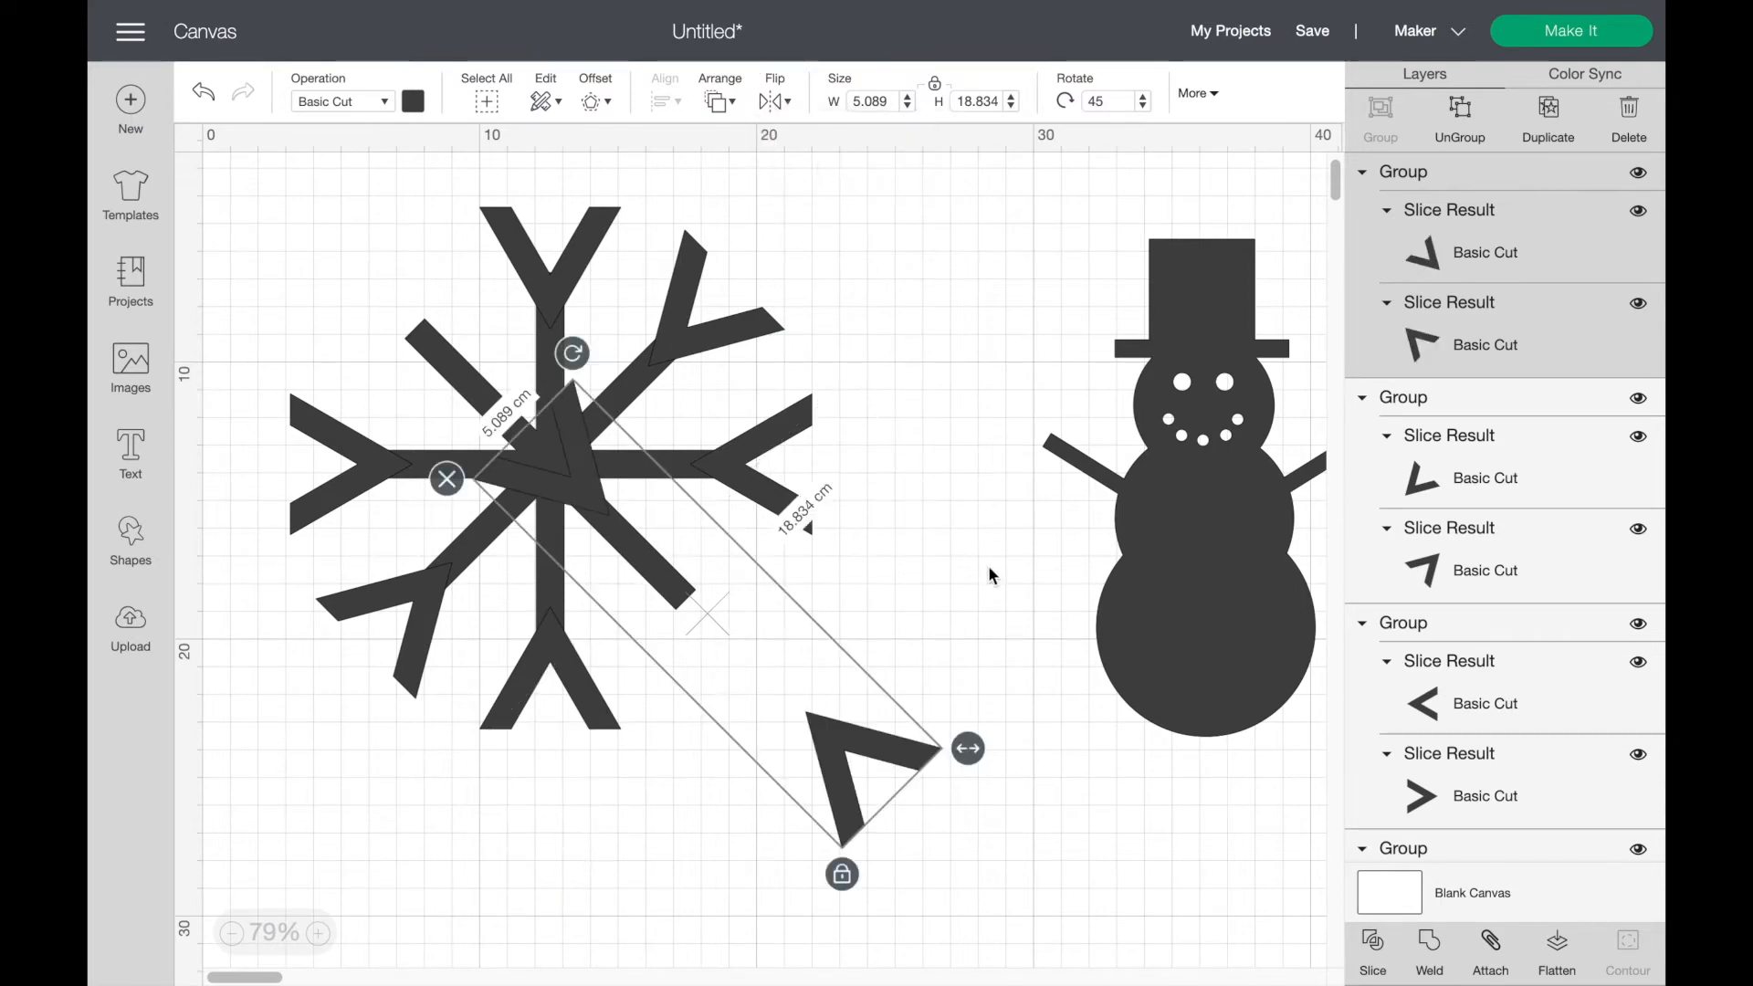
drag(922, 767, 764, 618)
click(907, 695)
scroll(906, 692, down, 2)
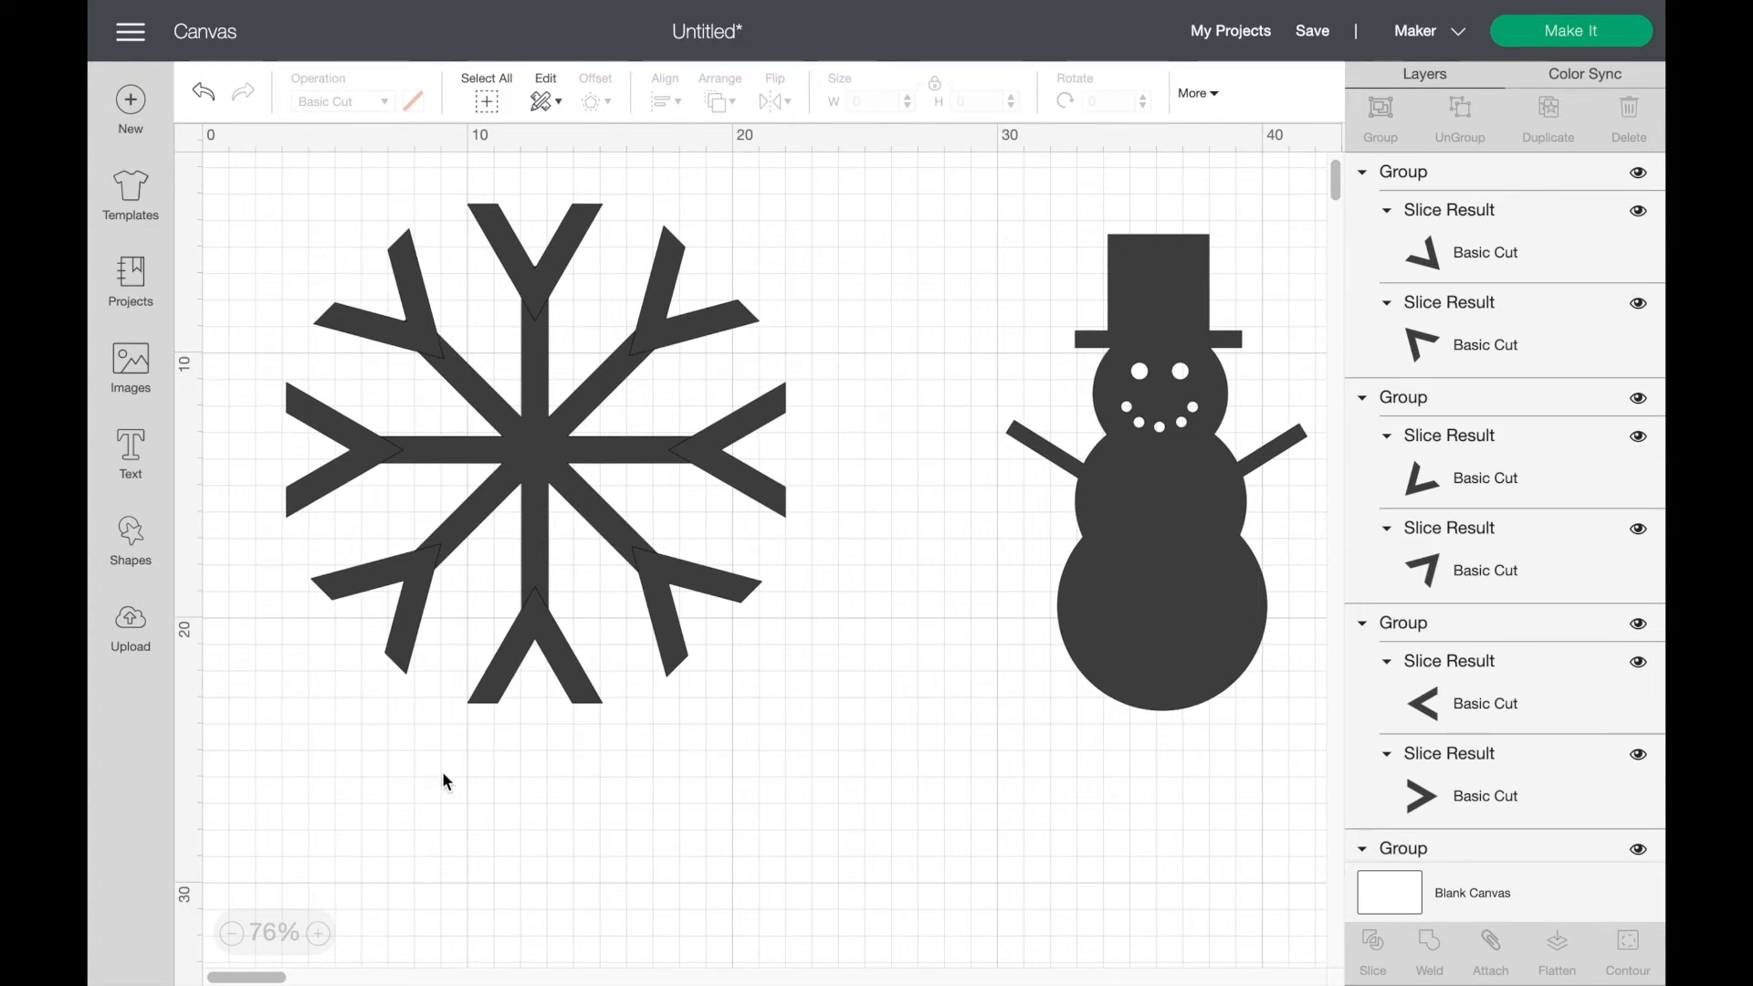
Step: Select the snowflake with all its chevron groups, leaving out the snowman, and weld them into one shape
scroll(445, 781, down, 1)
scroll(445, 778, up, 3)
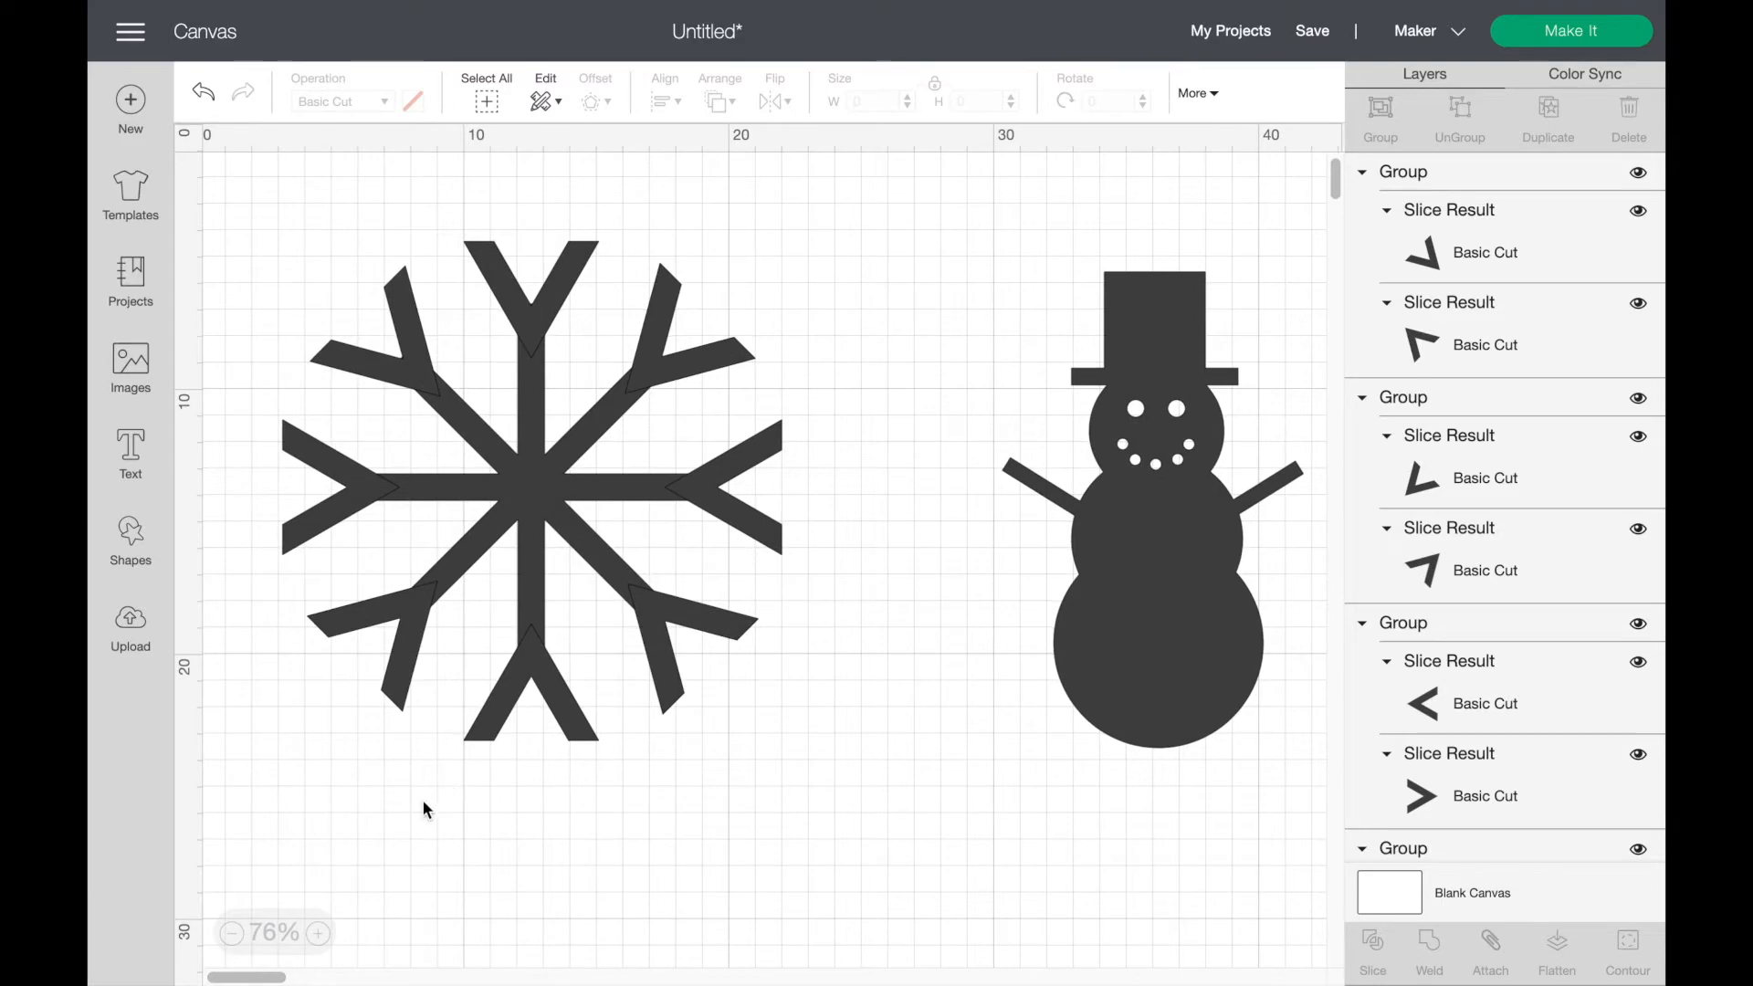
drag(264, 783, 858, 183)
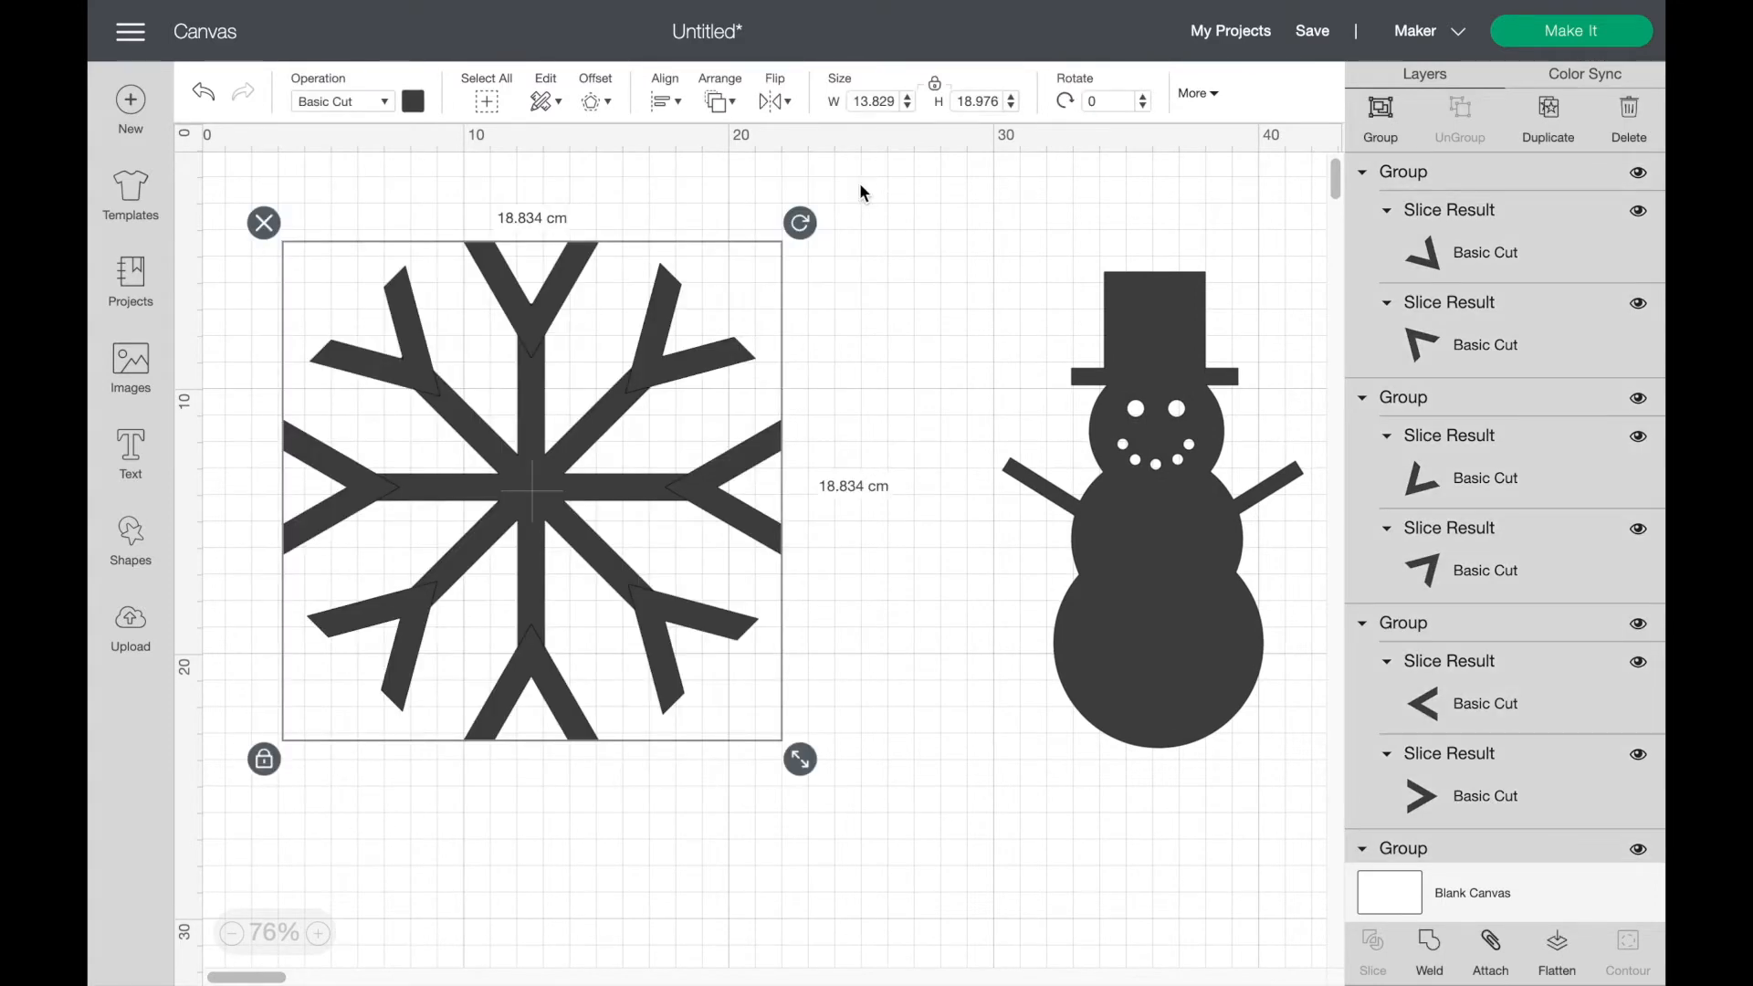
click(1431, 950)
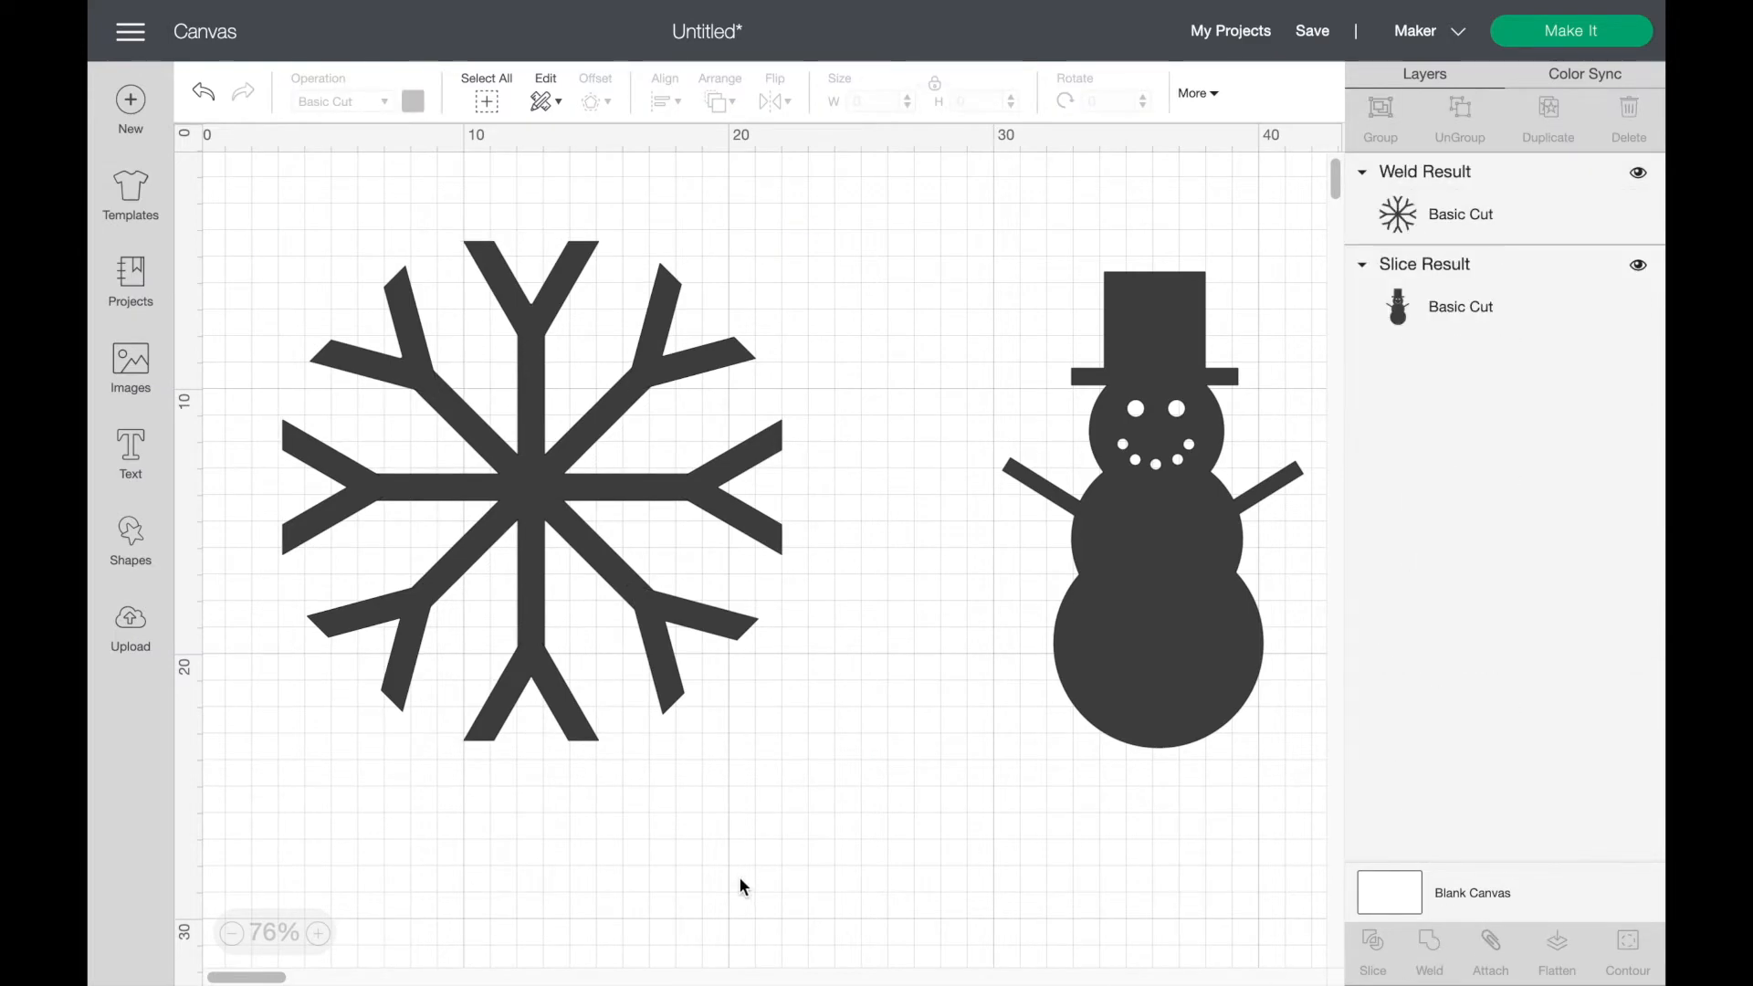
Step: Add an octagon over the centre of the snowflake and enlarge it to about 9.9 cm wide
click(130, 538)
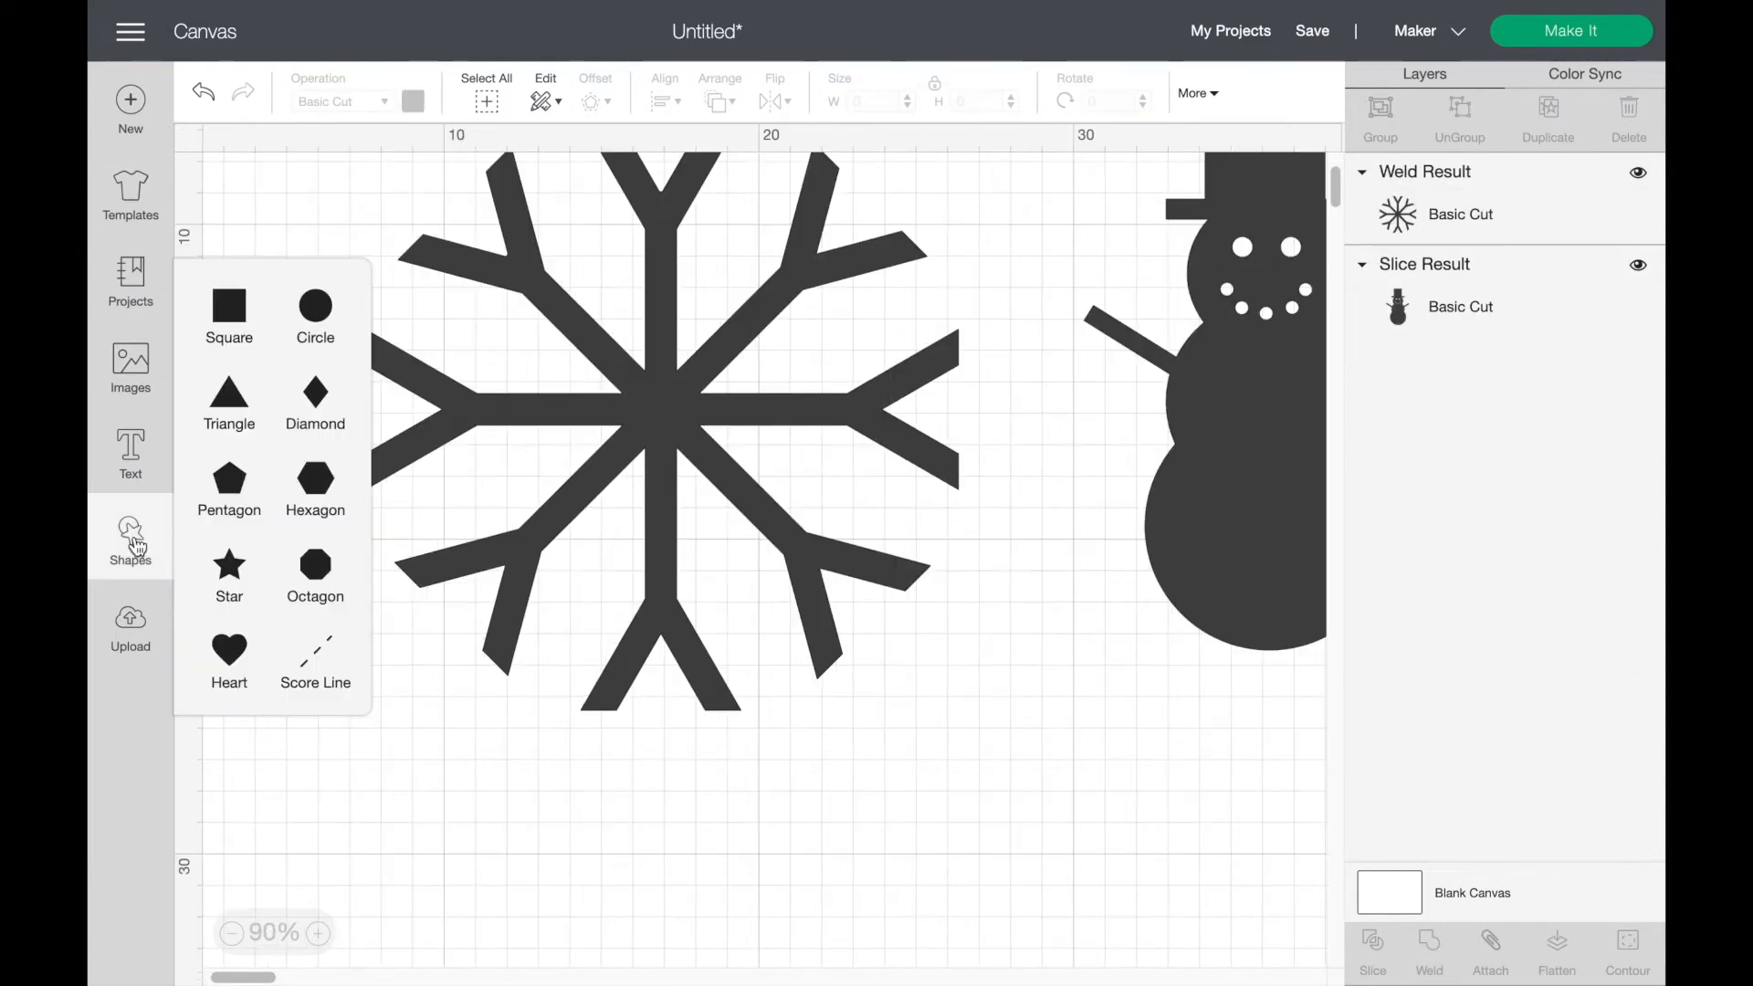
click(320, 568)
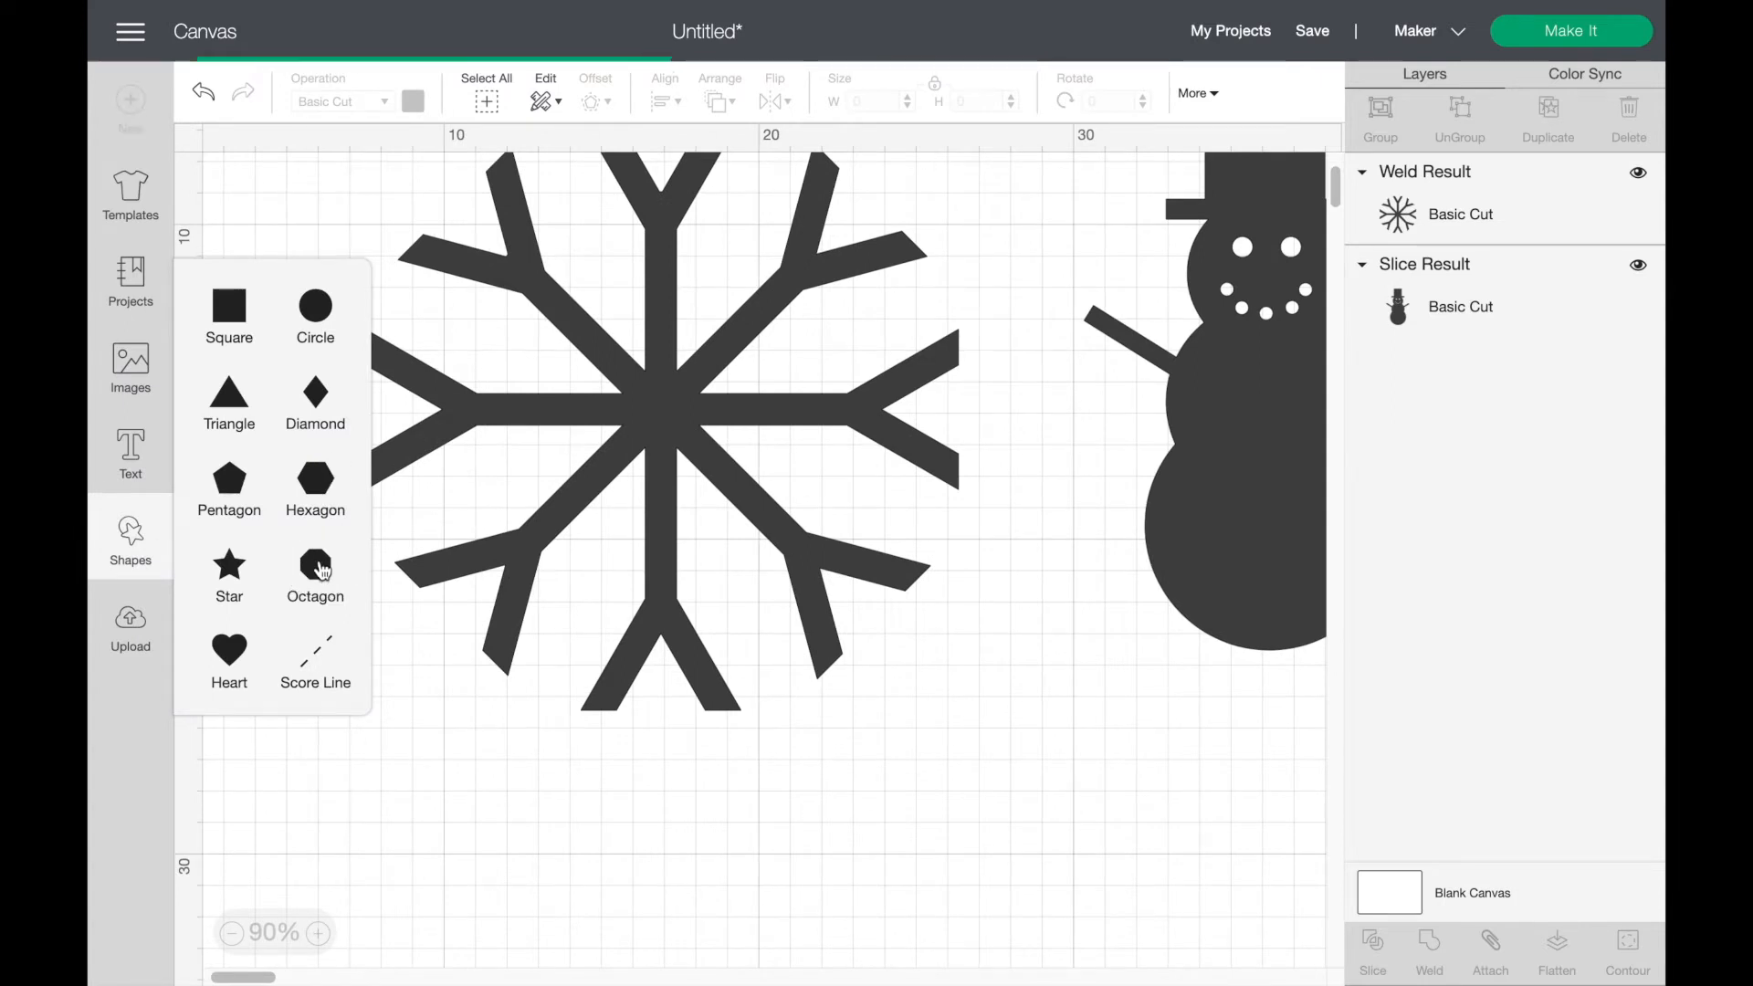
drag(461, 361, 741, 454)
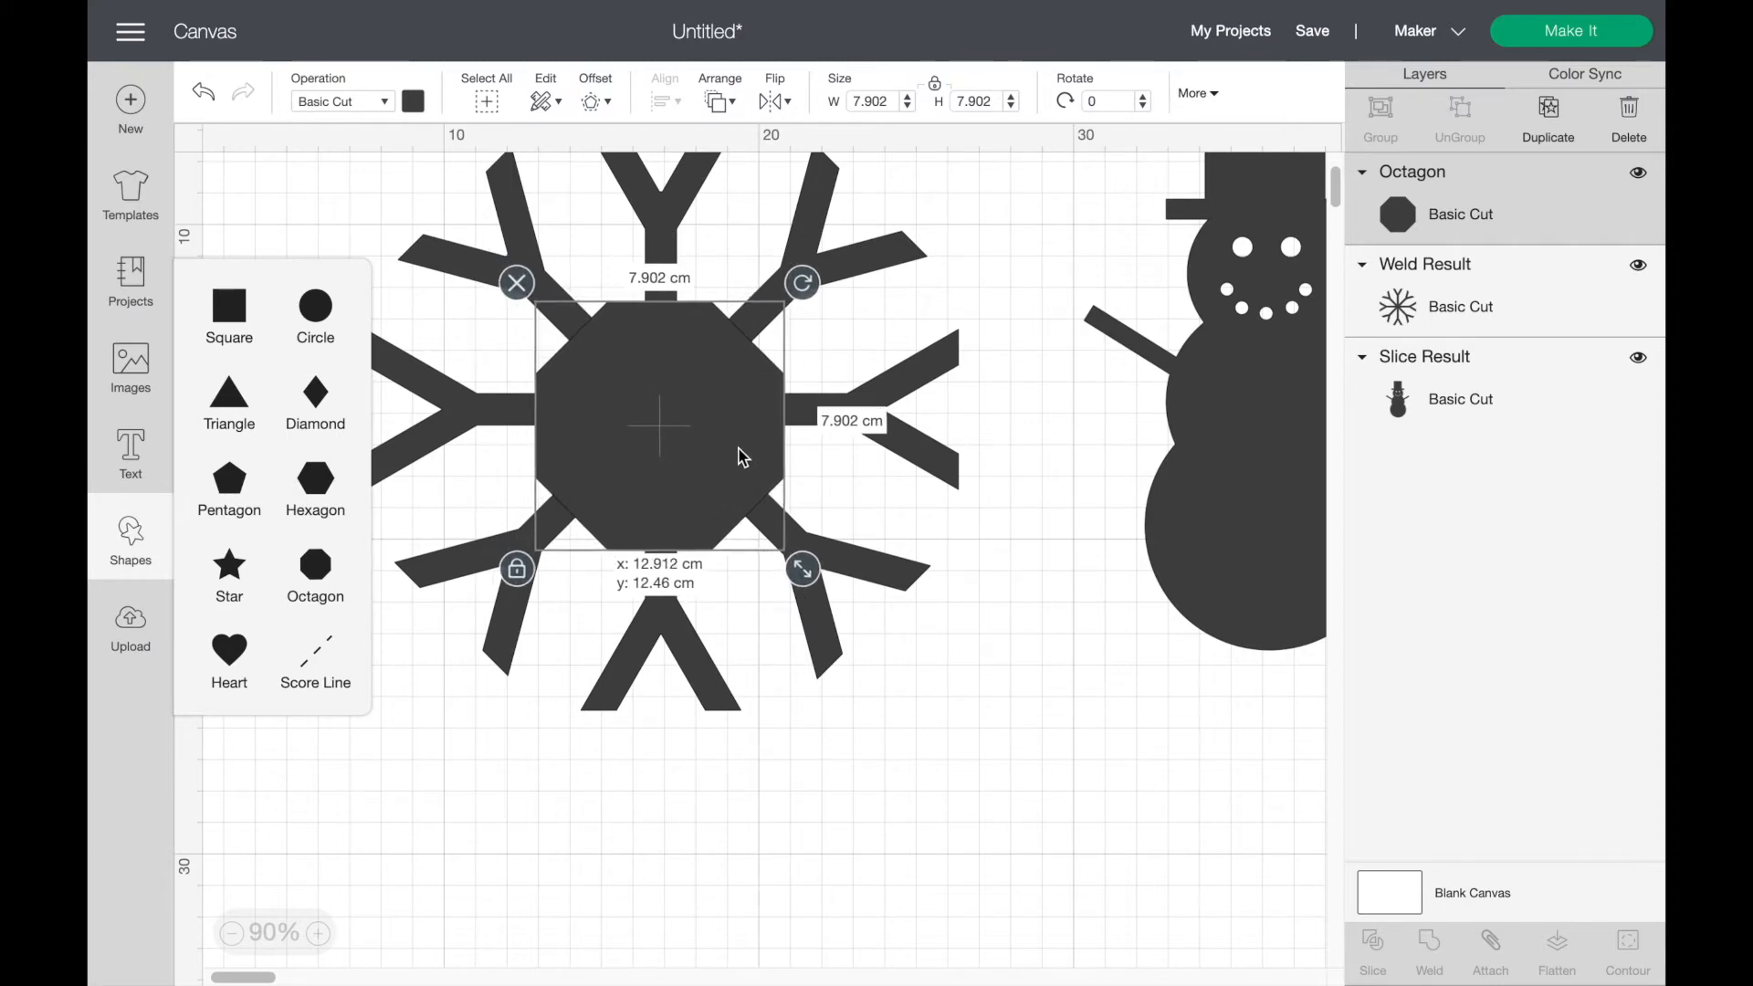
drag(808, 575, 880, 643)
drag(782, 536, 735, 501)
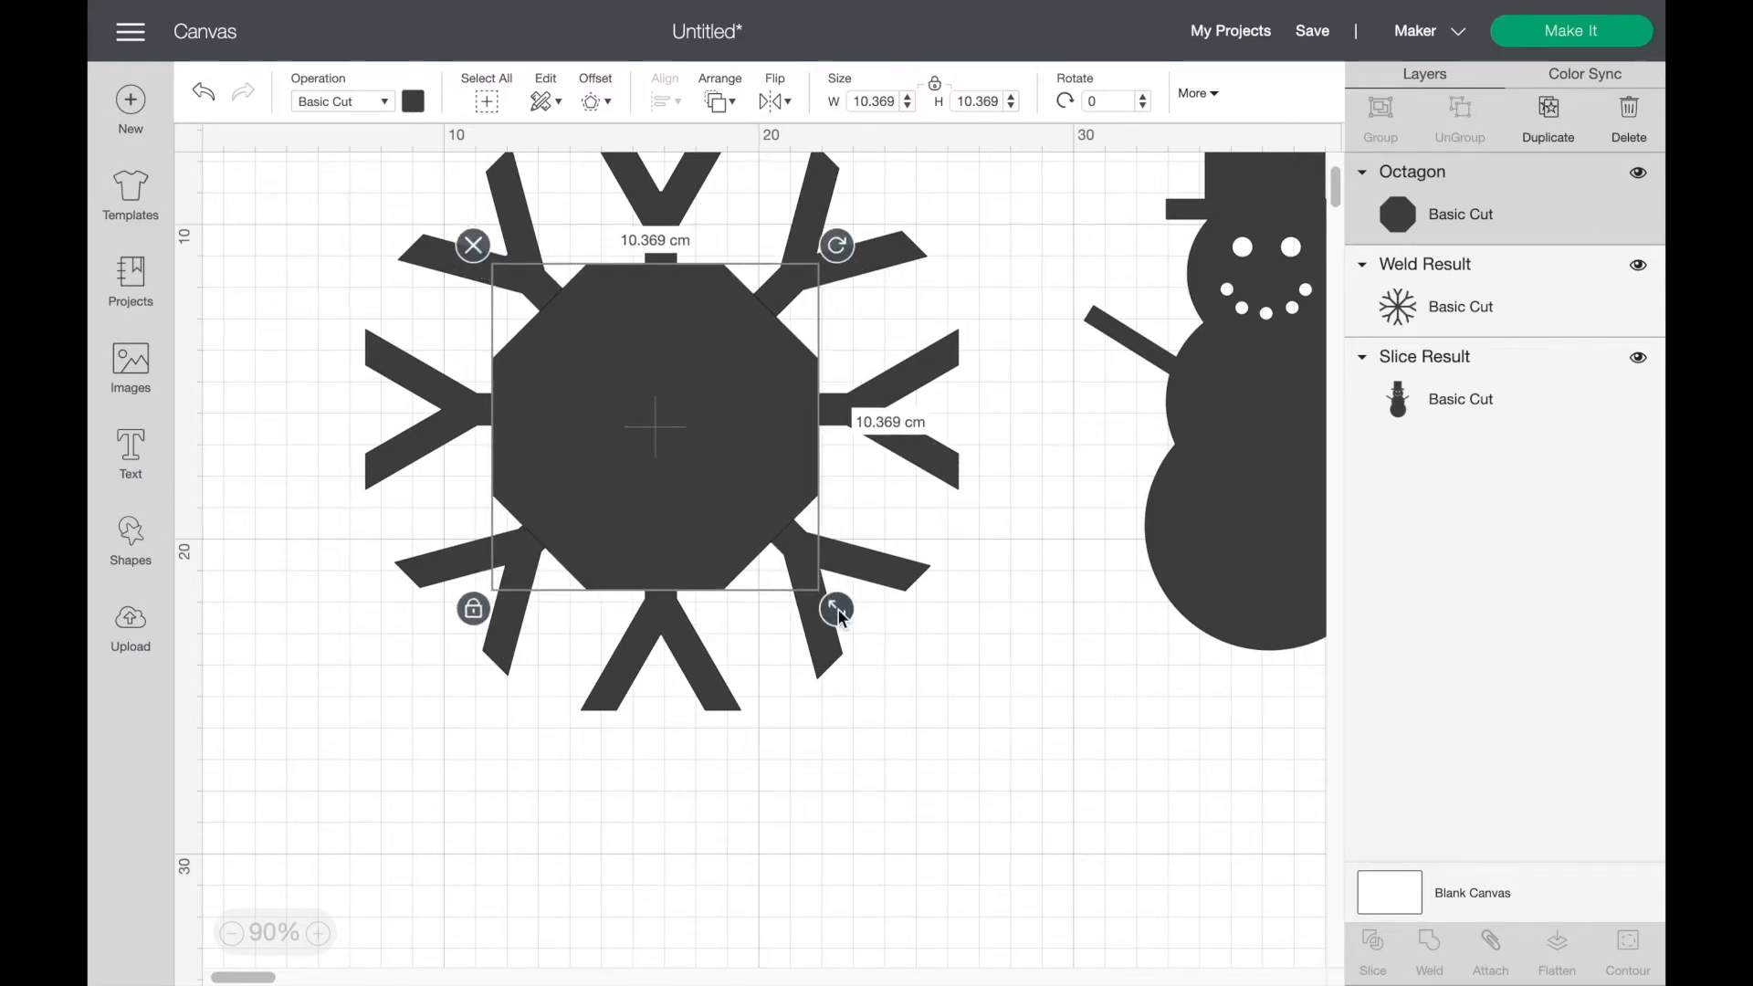
drag(837, 610, 821, 598)
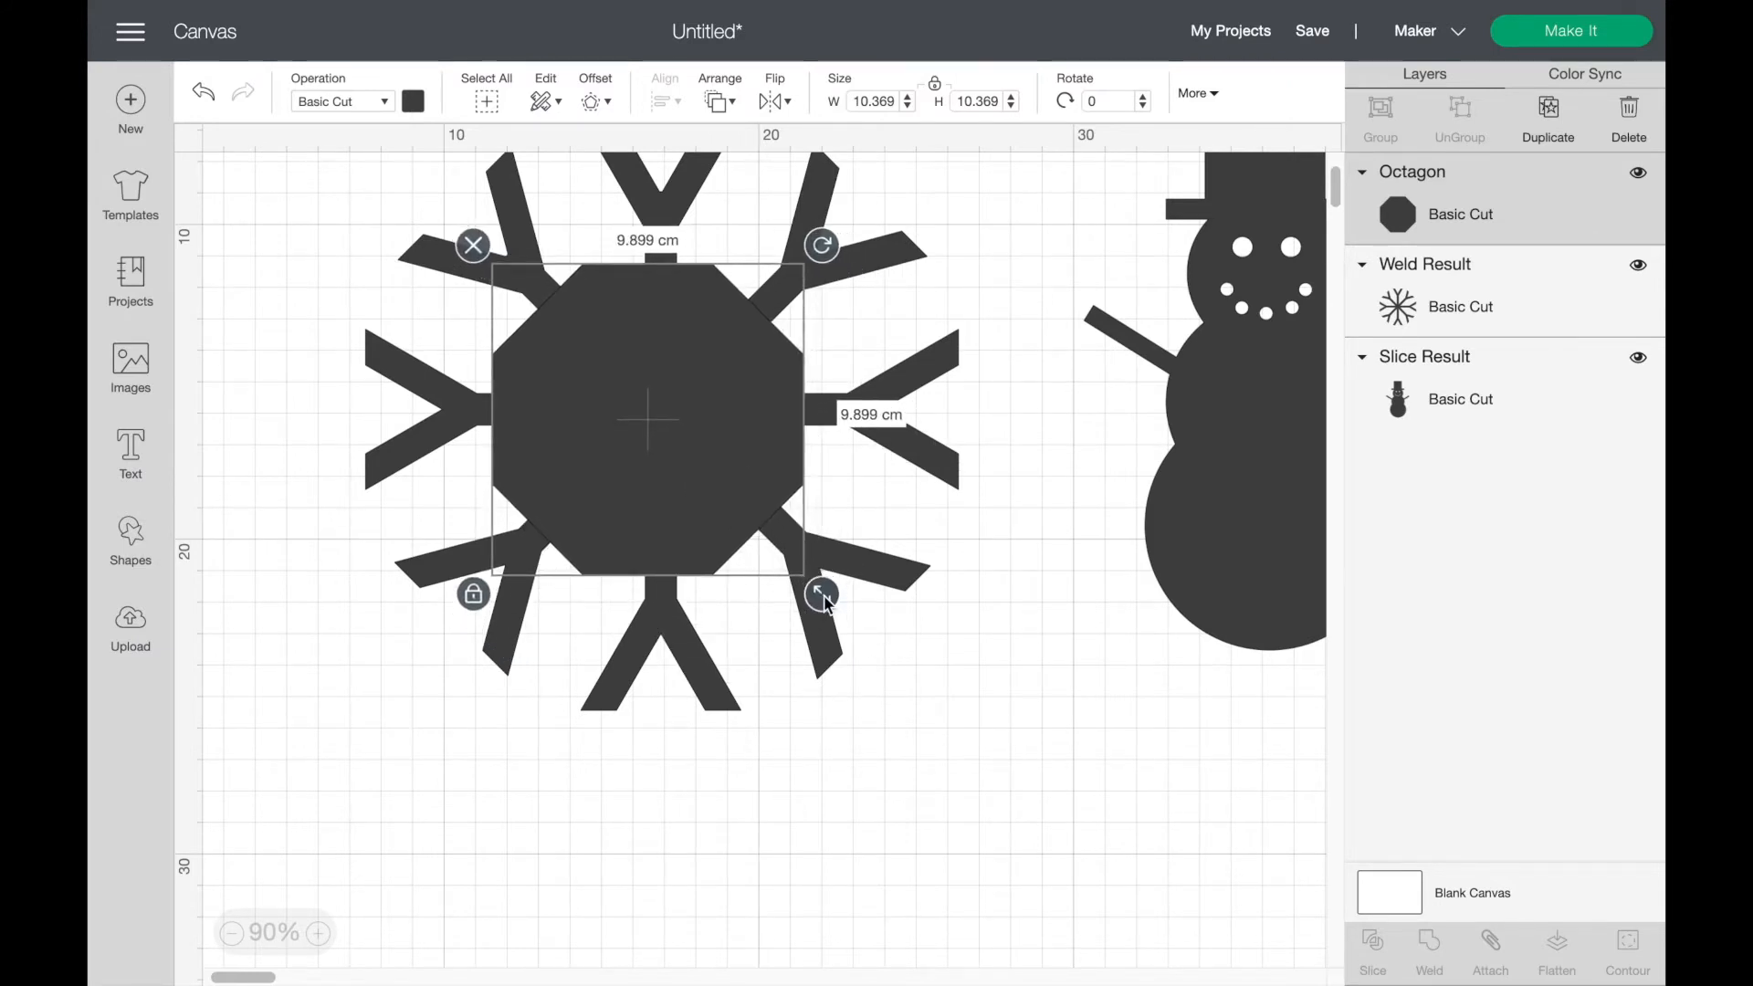
Step: Move the octagon off the snowflake onto the empty canvas area below it
drag(713, 487, 801, 642)
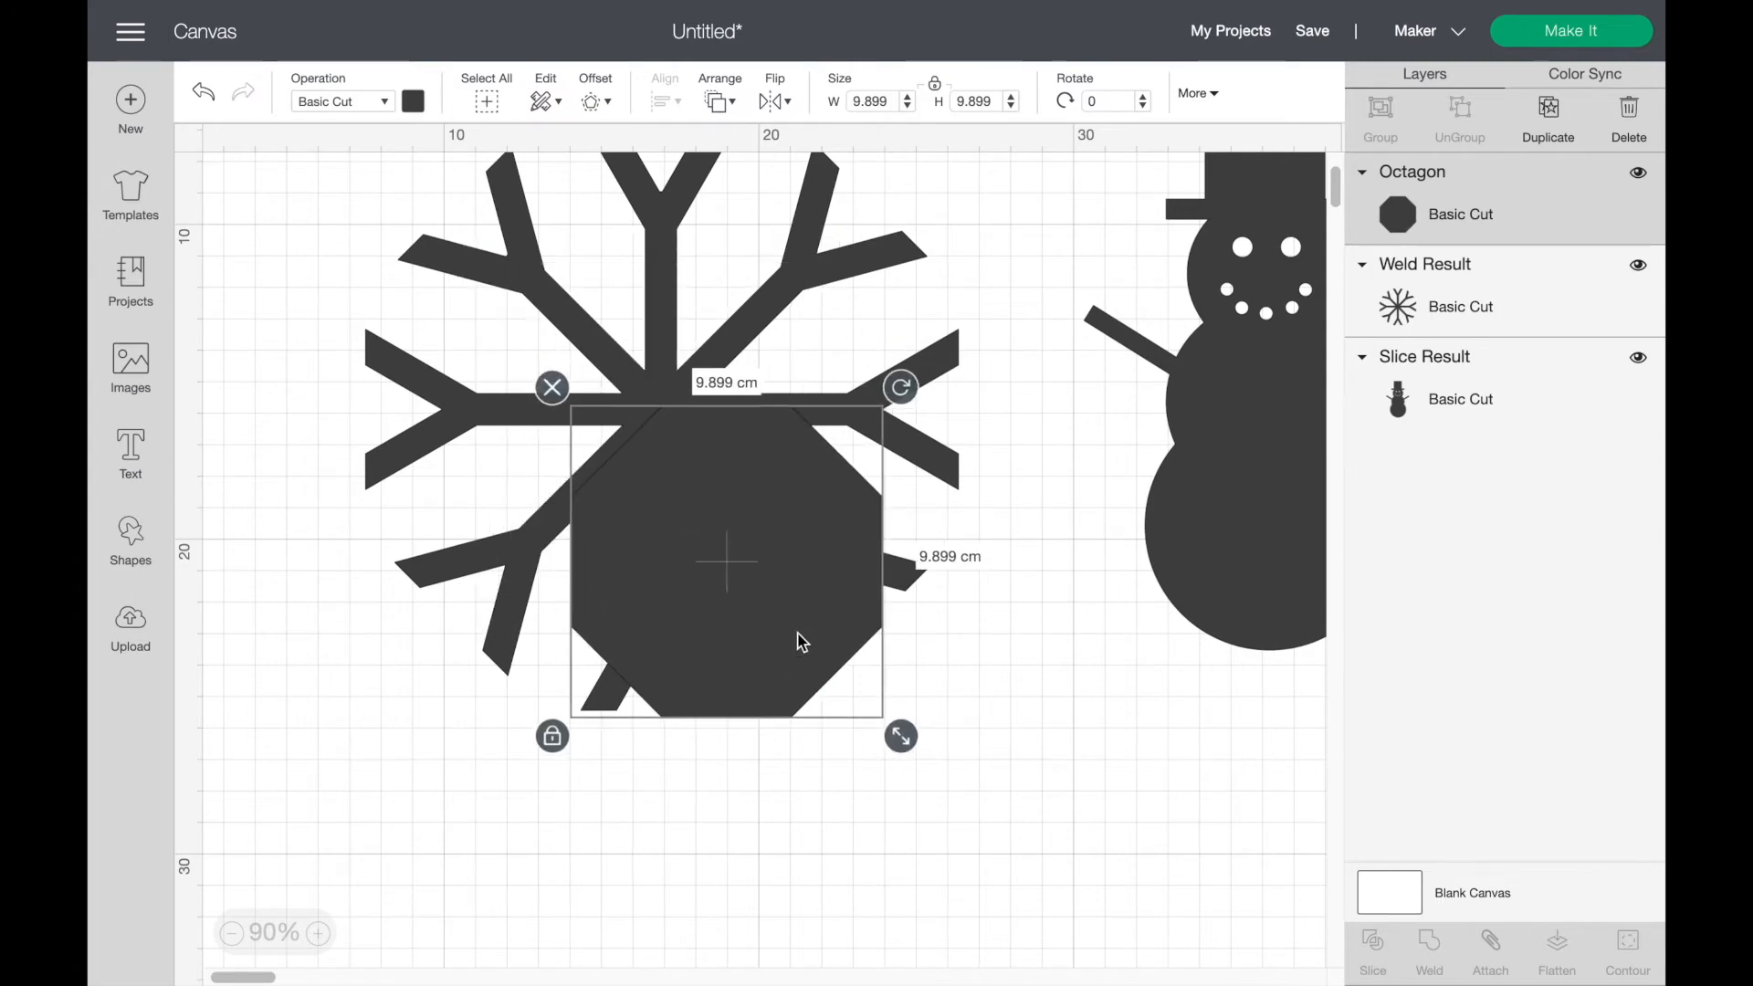
scroll(801, 642, down, 5)
scroll(801, 642, right, 2)
drag(685, 435, 781, 681)
scroll(781, 681, down, 5)
scroll(781, 681, right, 2)
drag(736, 520, 808, 641)
click(962, 655)
click(858, 602)
Step: Duplicate the octagon, shrink the copy and place it inside the original, leaving a narrow border all around
click(1545, 125)
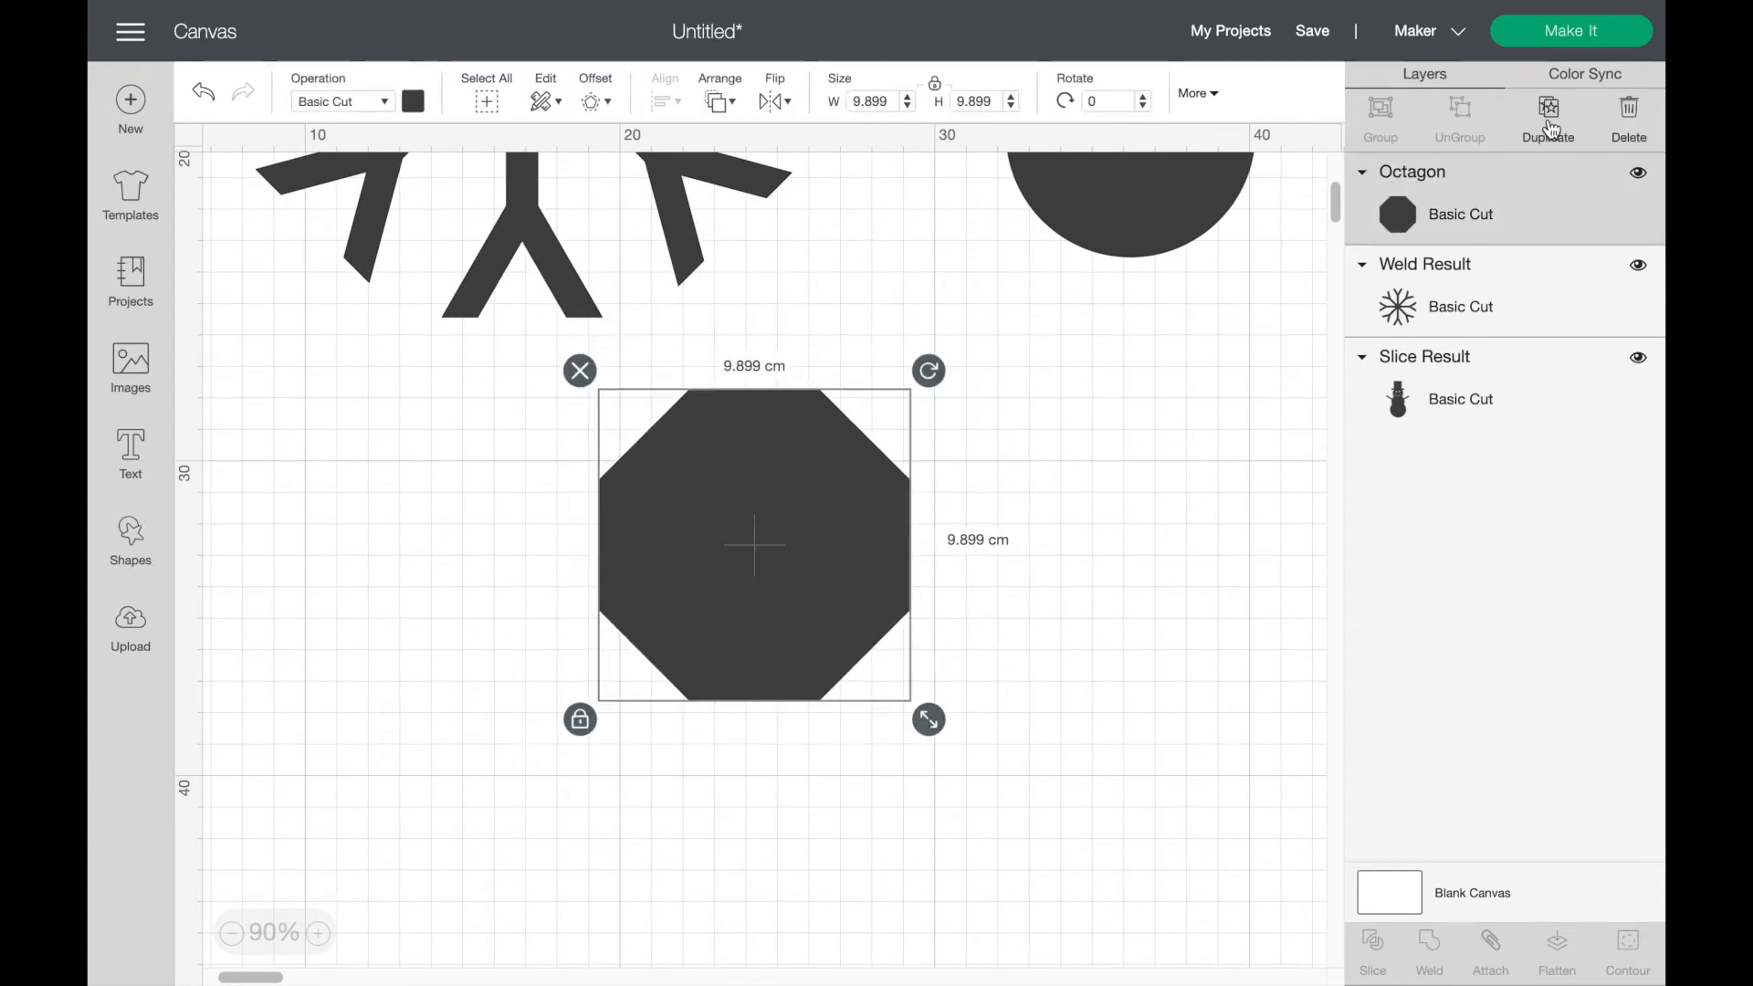
drag(953, 750, 899, 689)
drag(848, 628, 849, 630)
drag(909, 696, 904, 697)
Step: Select both octagons, center them on each other and slice them
click(816, 803)
drag(684, 803, 874, 494)
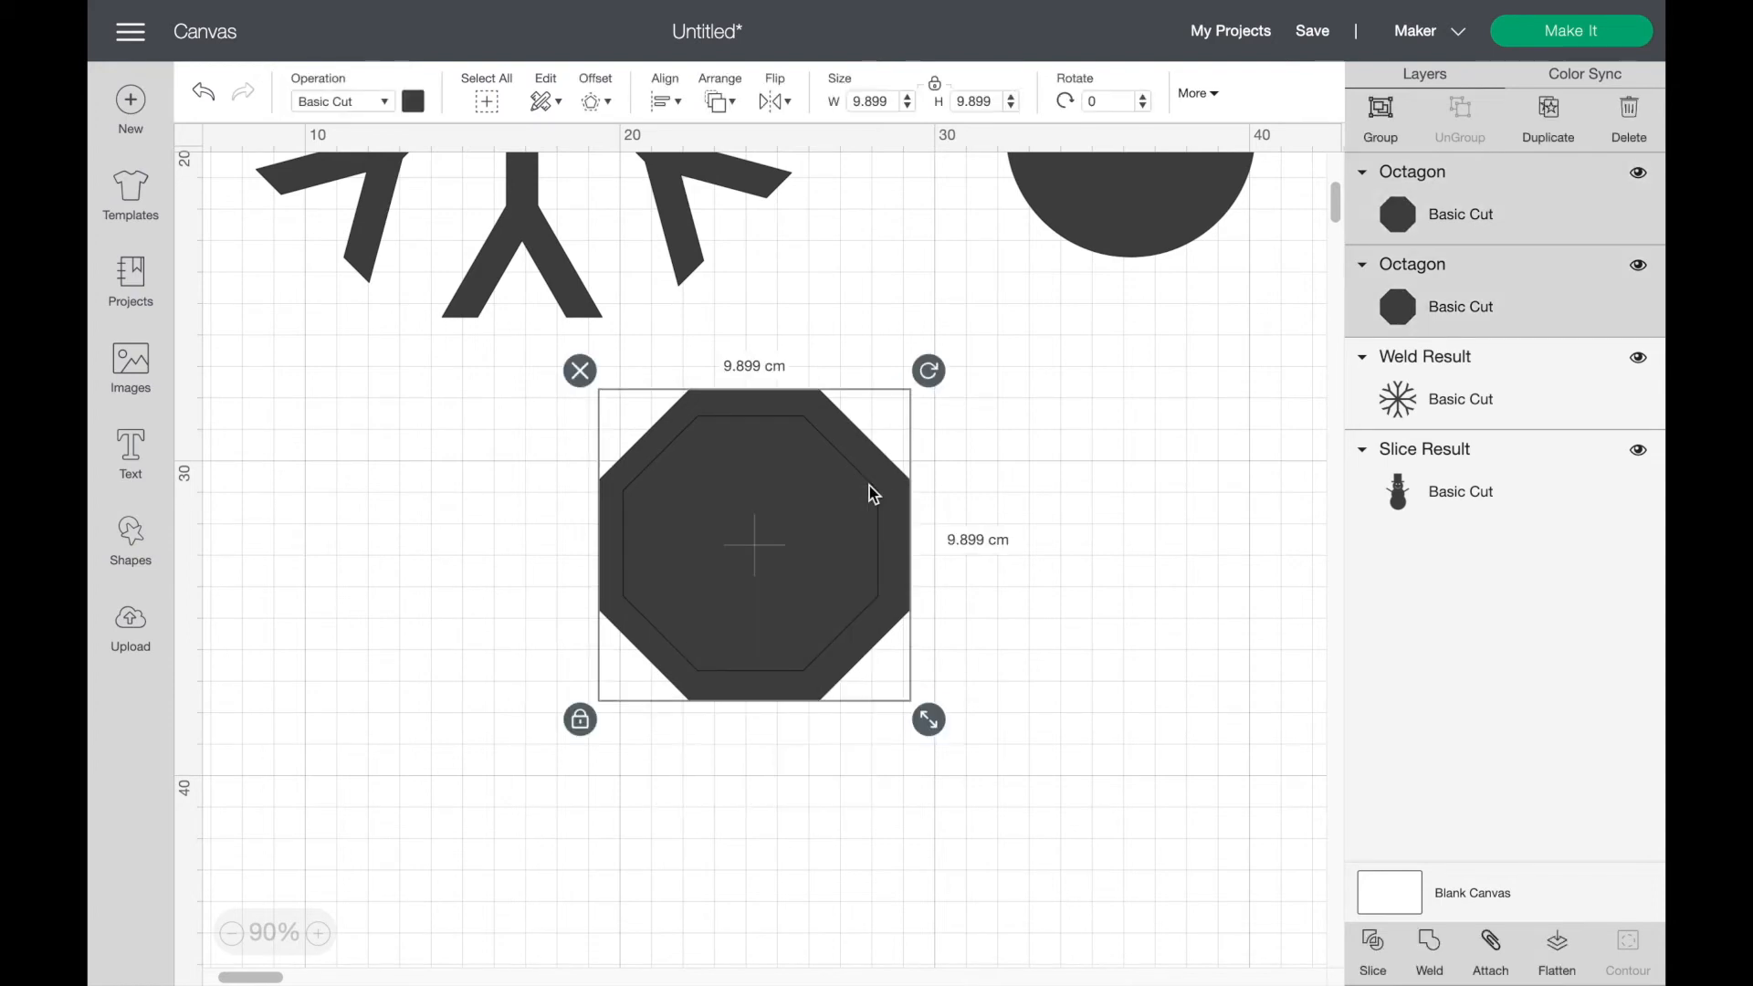
click(665, 101)
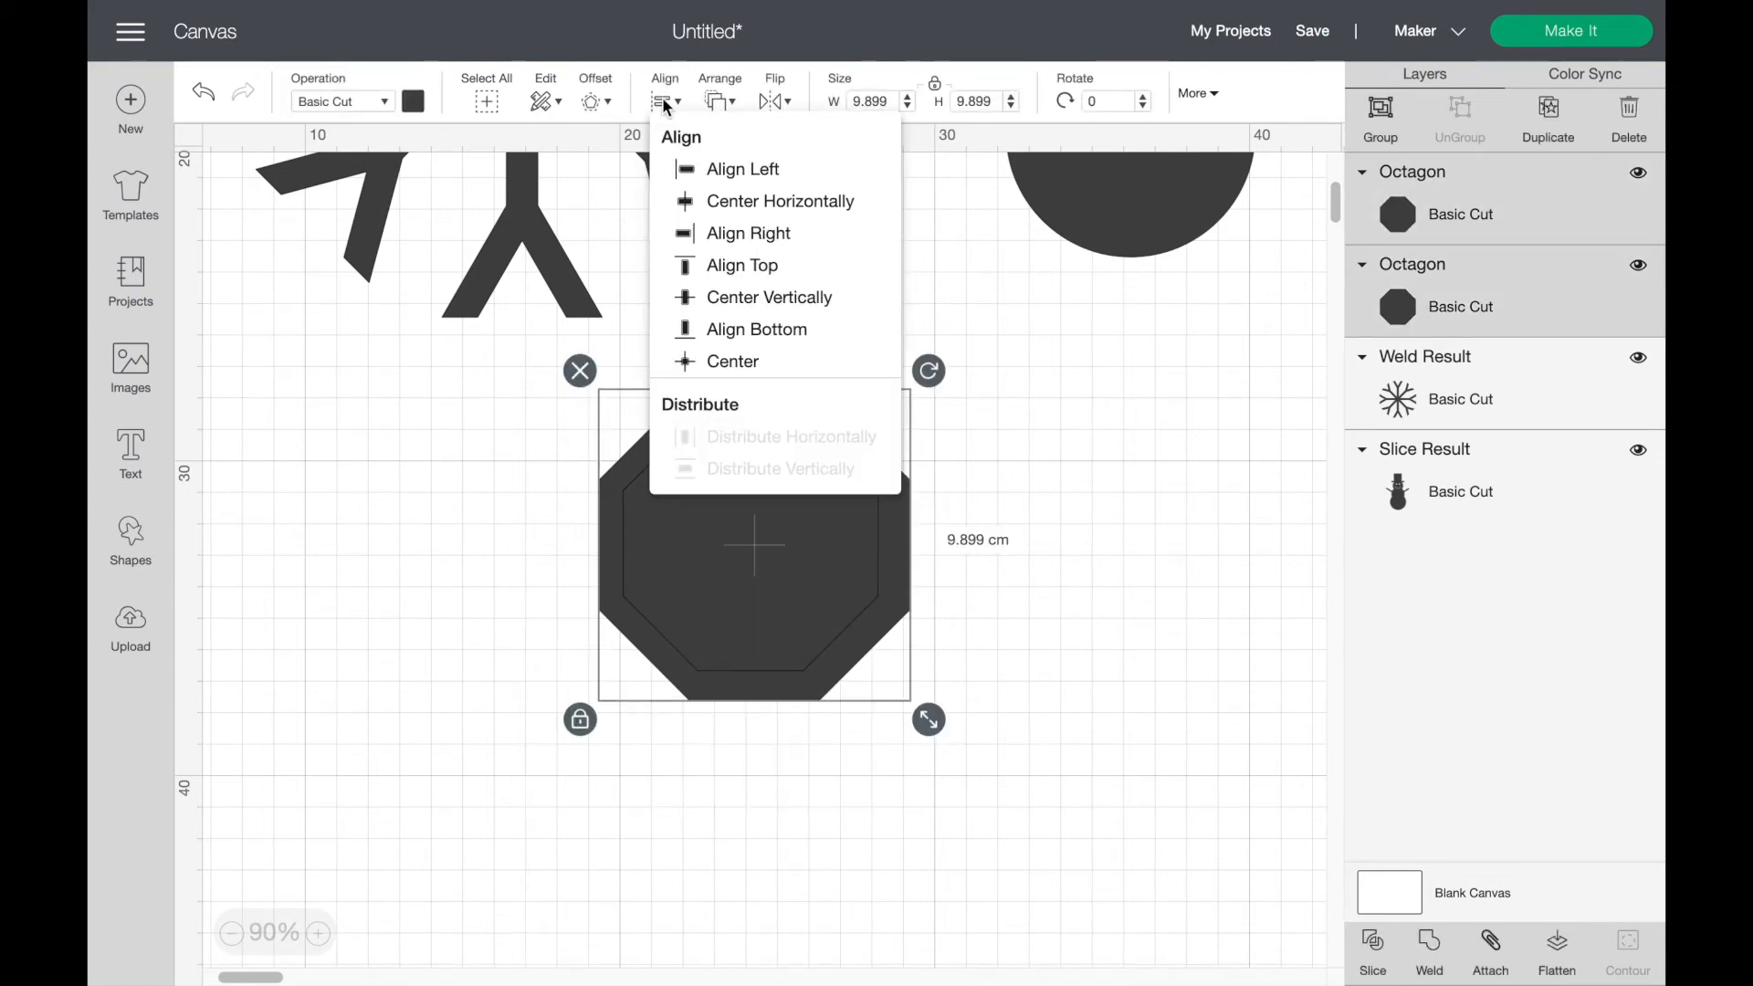
click(756, 361)
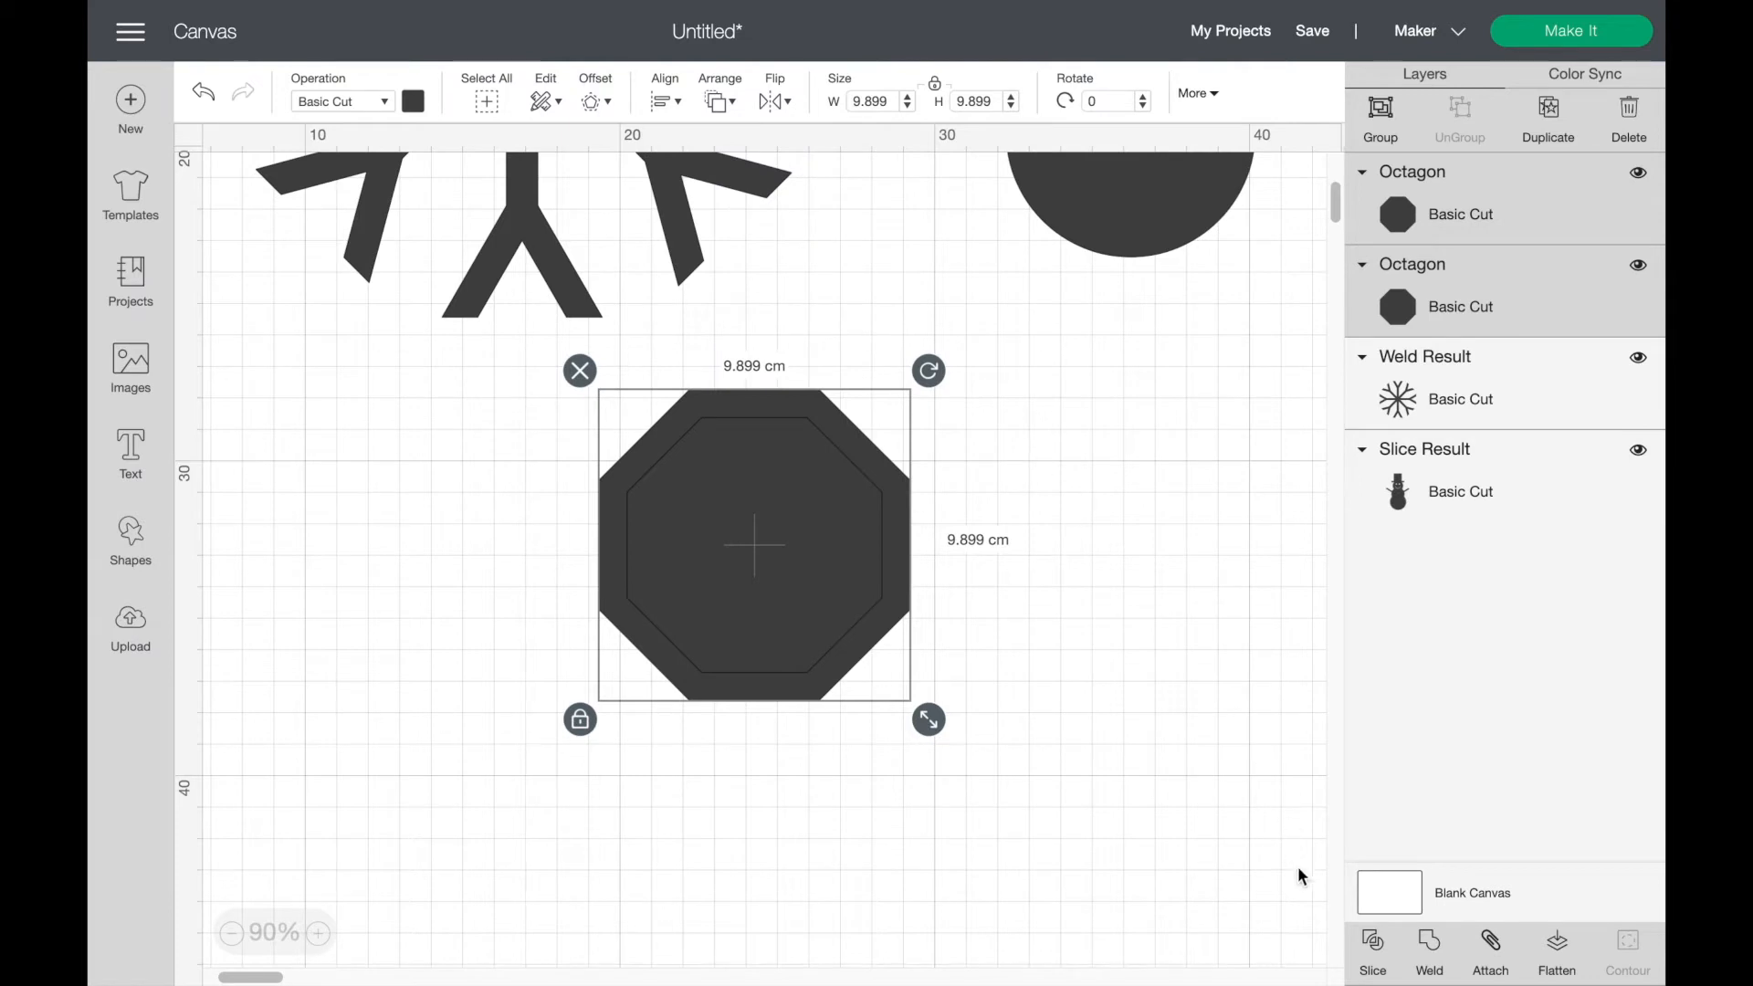
click(1373, 950)
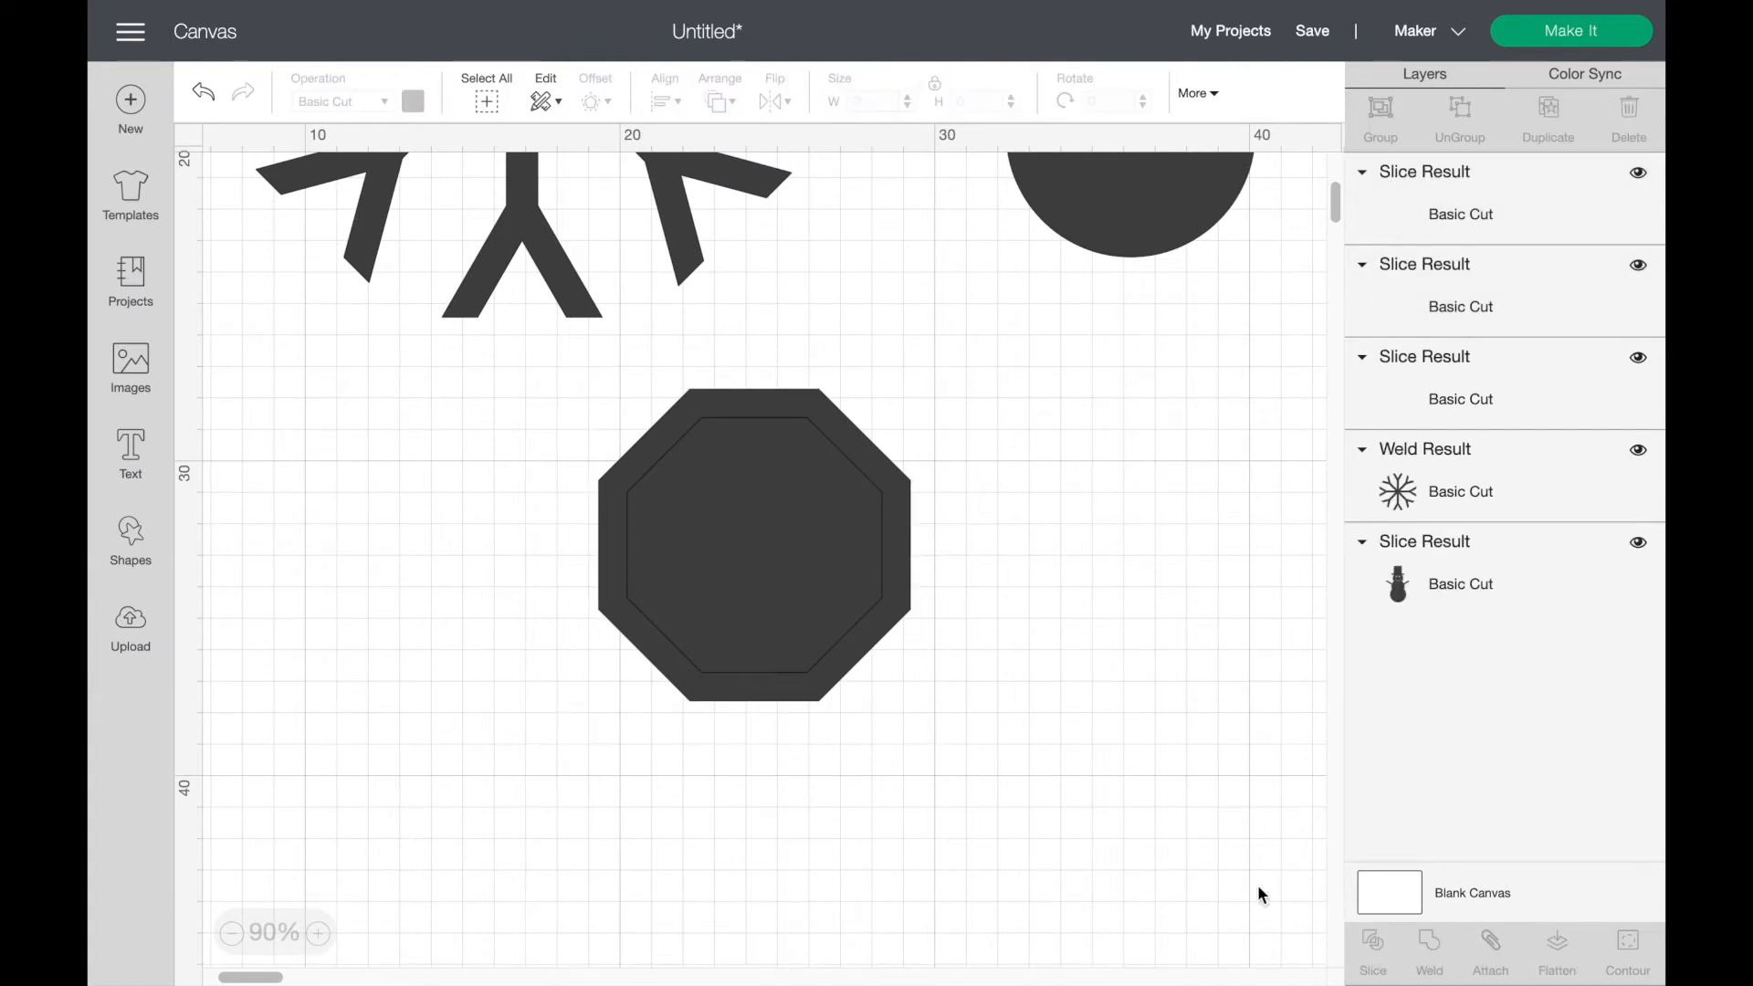
Step: Separate the slice pieces and delete the two solid octagons, keeping only the octagonal ring
click(827, 570)
drag(827, 570, 1191, 606)
drag(778, 528, 434, 622)
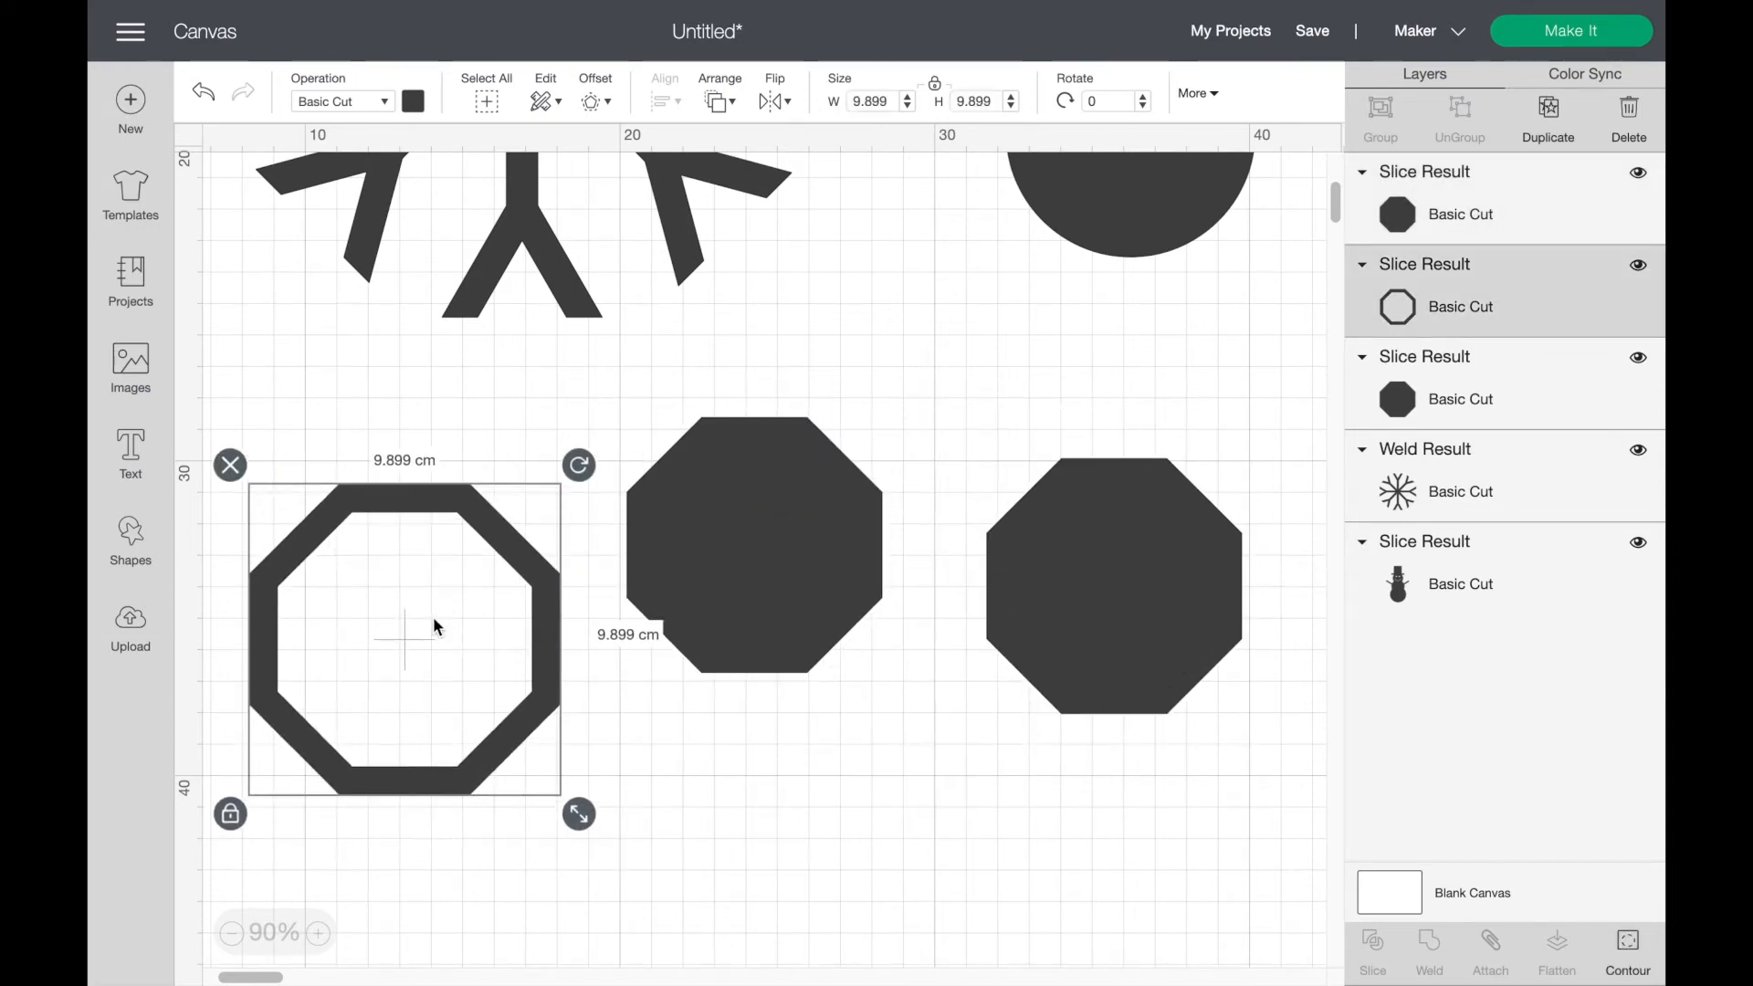
click(745, 756)
drag(709, 728, 1160, 539)
click(1629, 111)
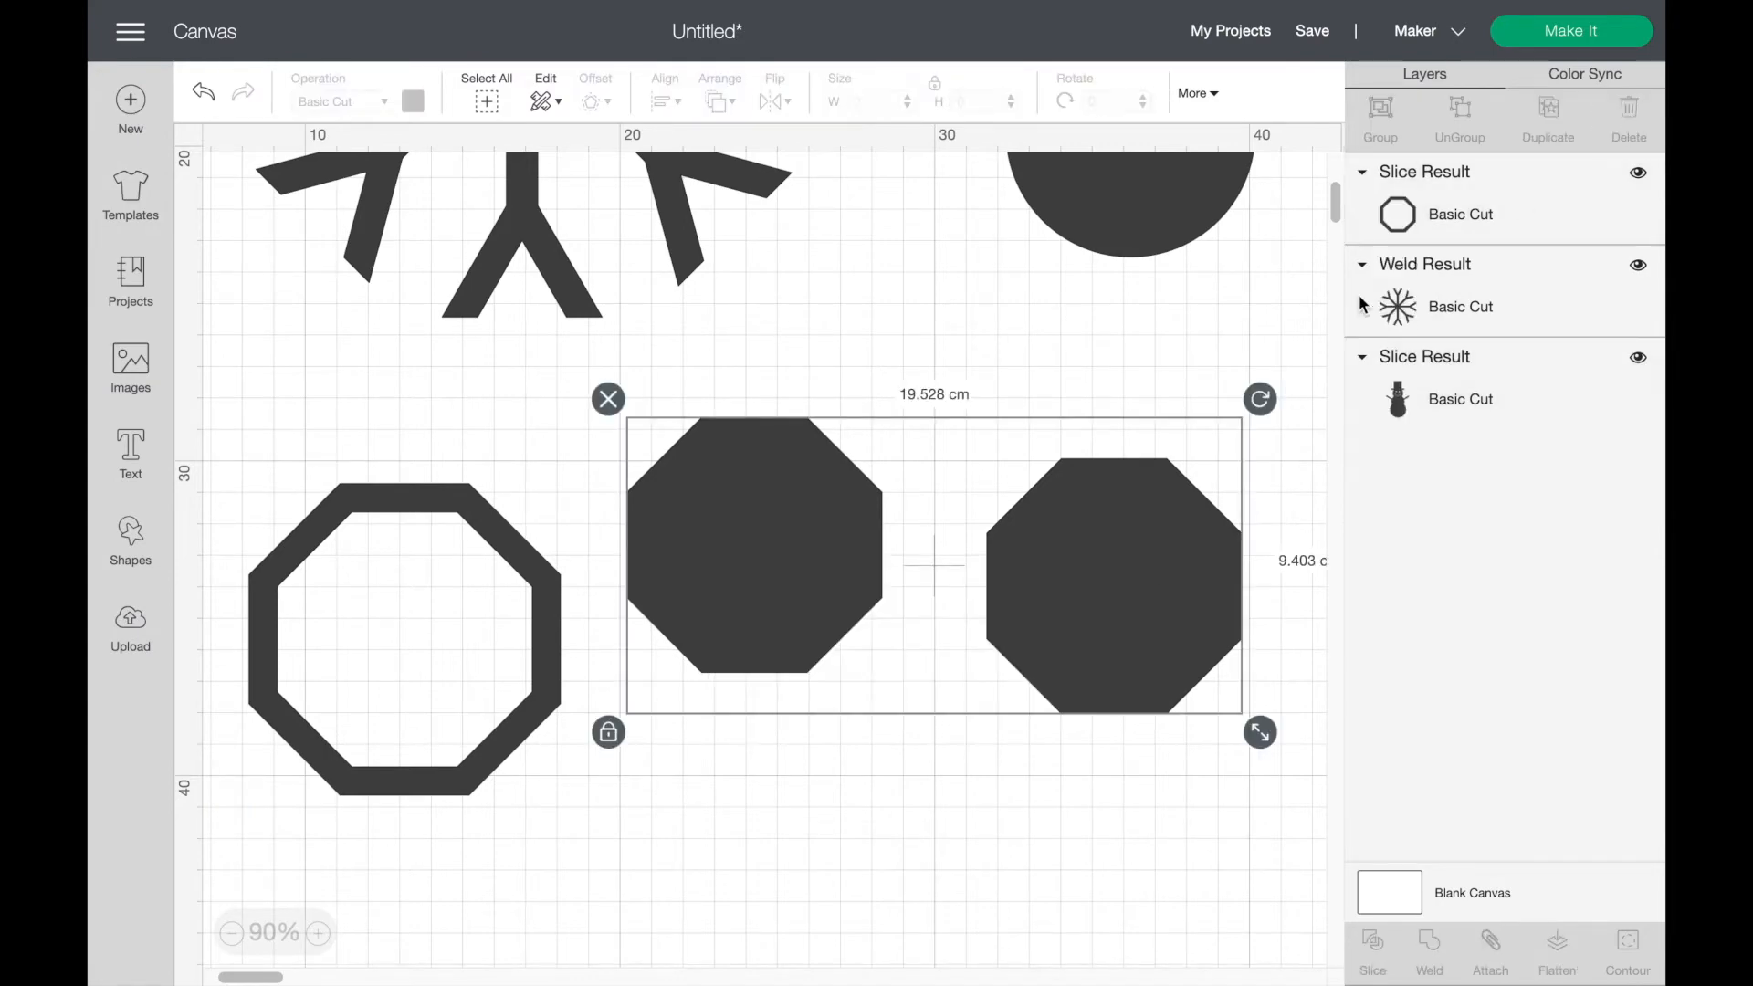
Step: Move the octagonal ring up over the centre of the snowflake
scroll(787, 641, left, 5)
scroll(786, 641, up, 2)
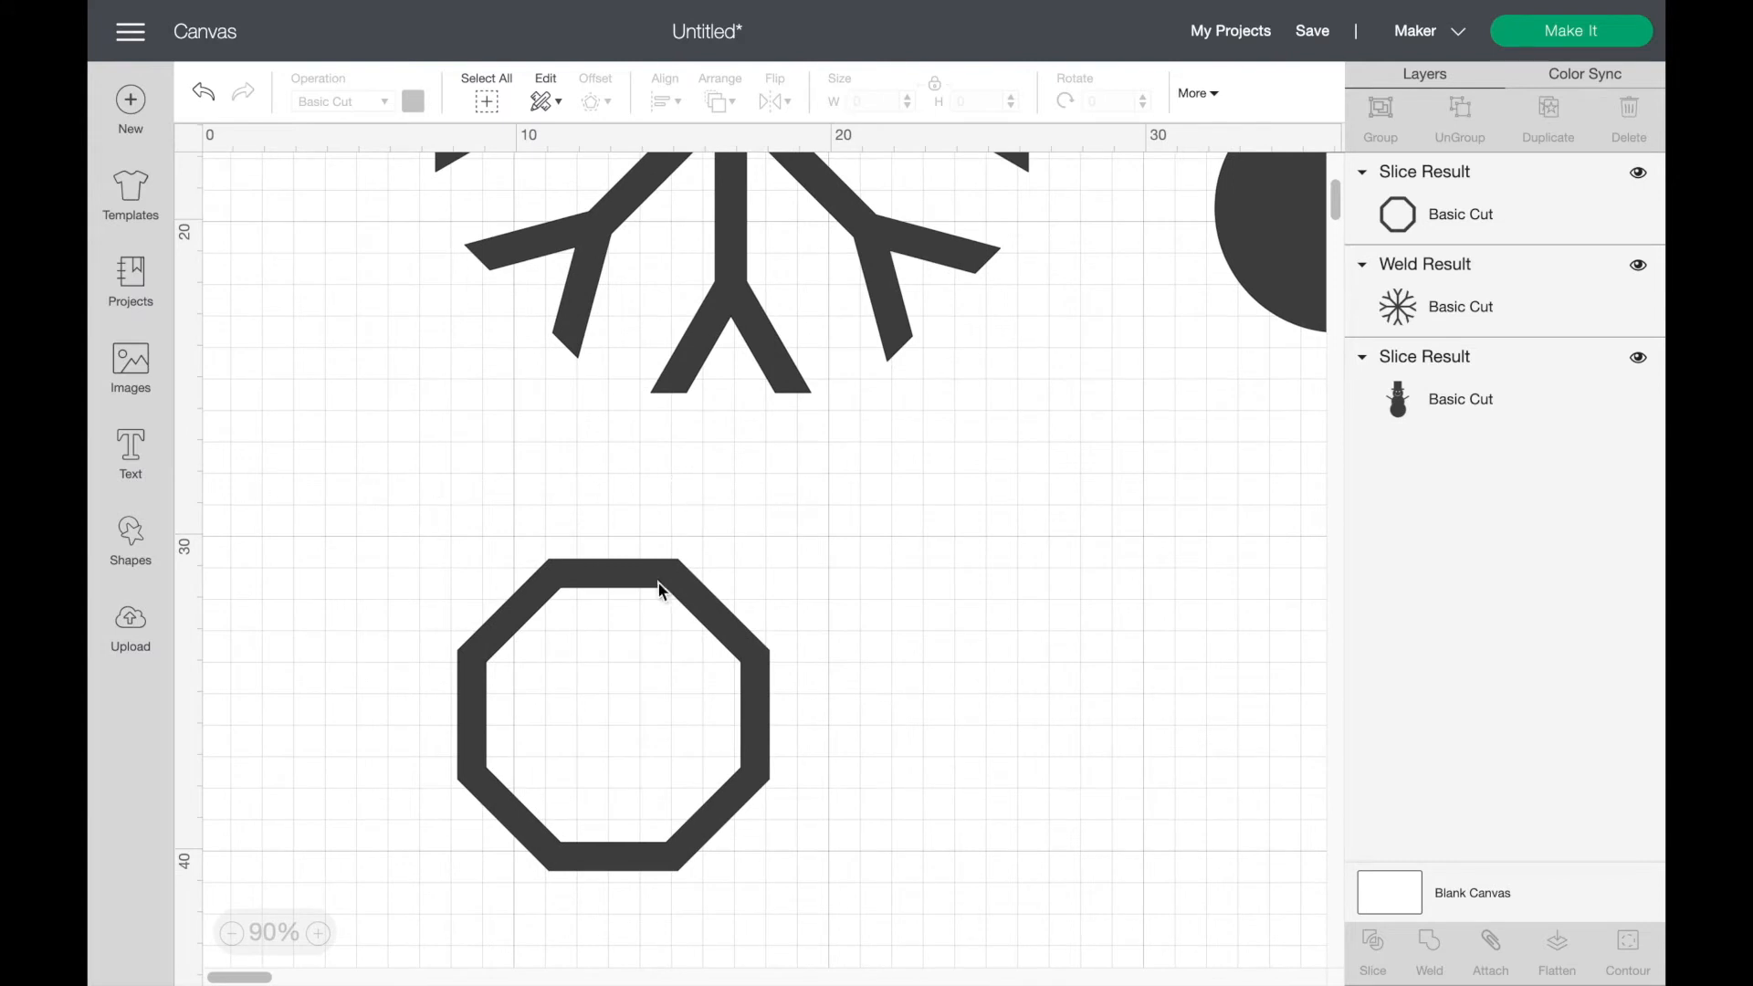
drag(716, 614, 819, 563)
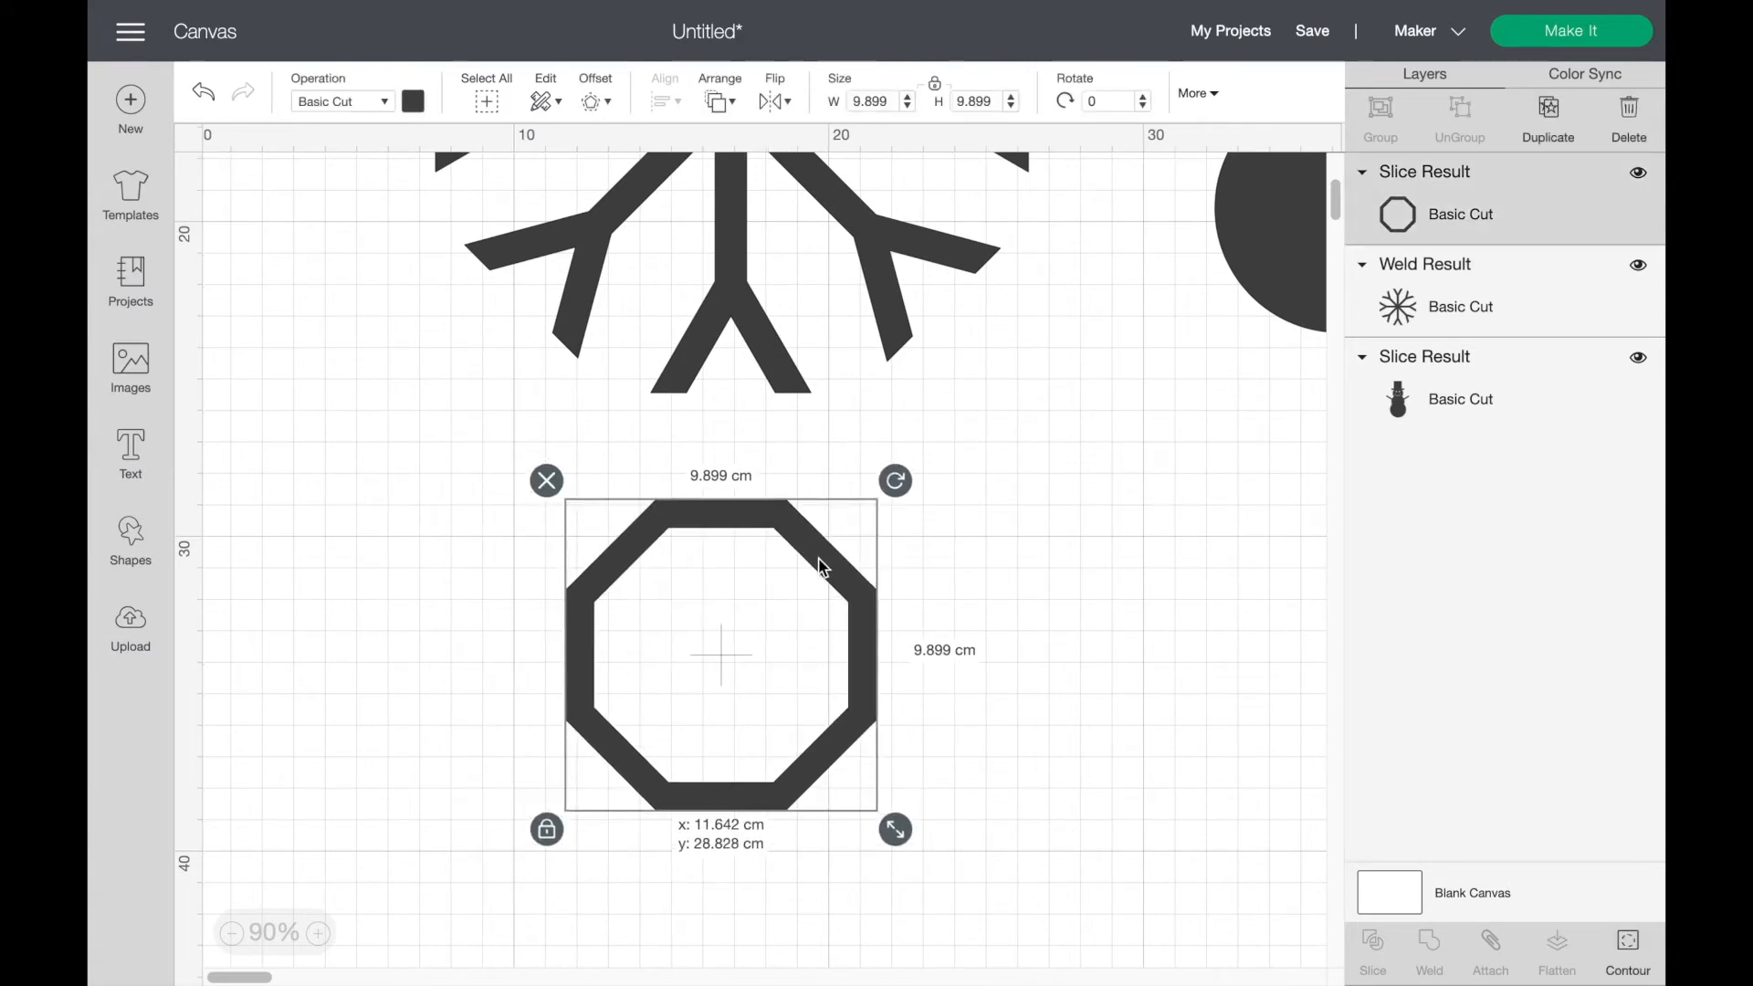
click(231, 932)
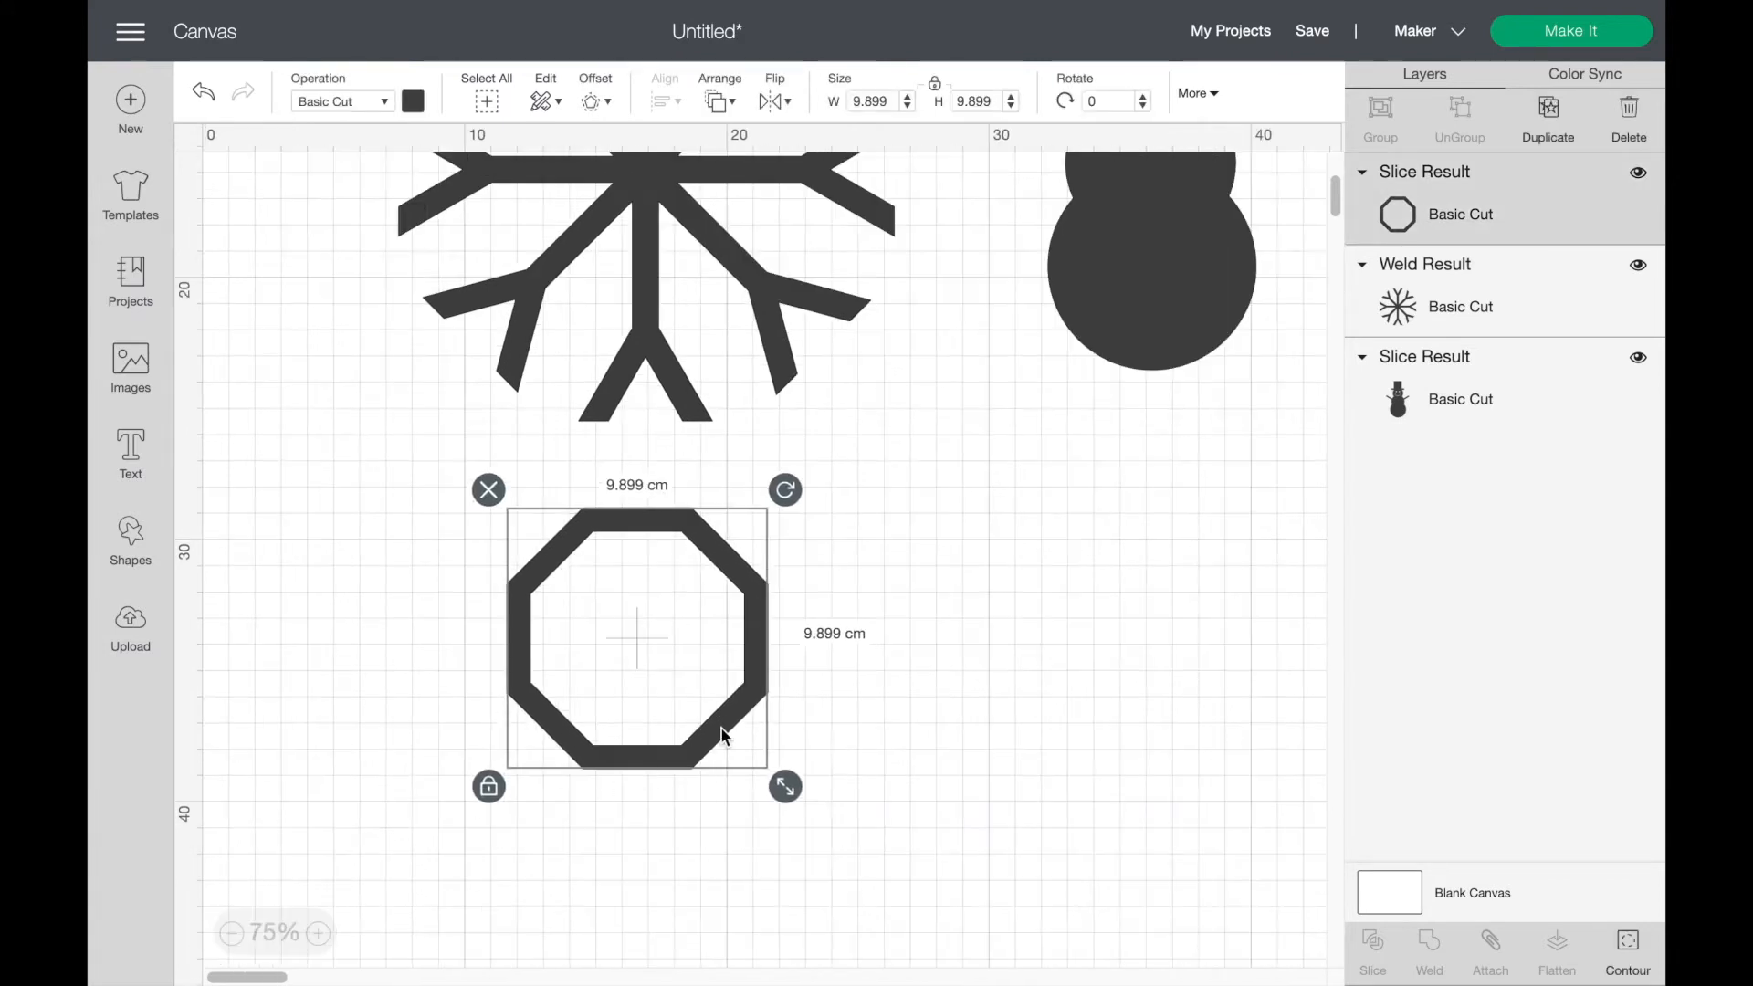
scroll(730, 740, up, 3)
drag(754, 746, 773, 141)
click(922, 474)
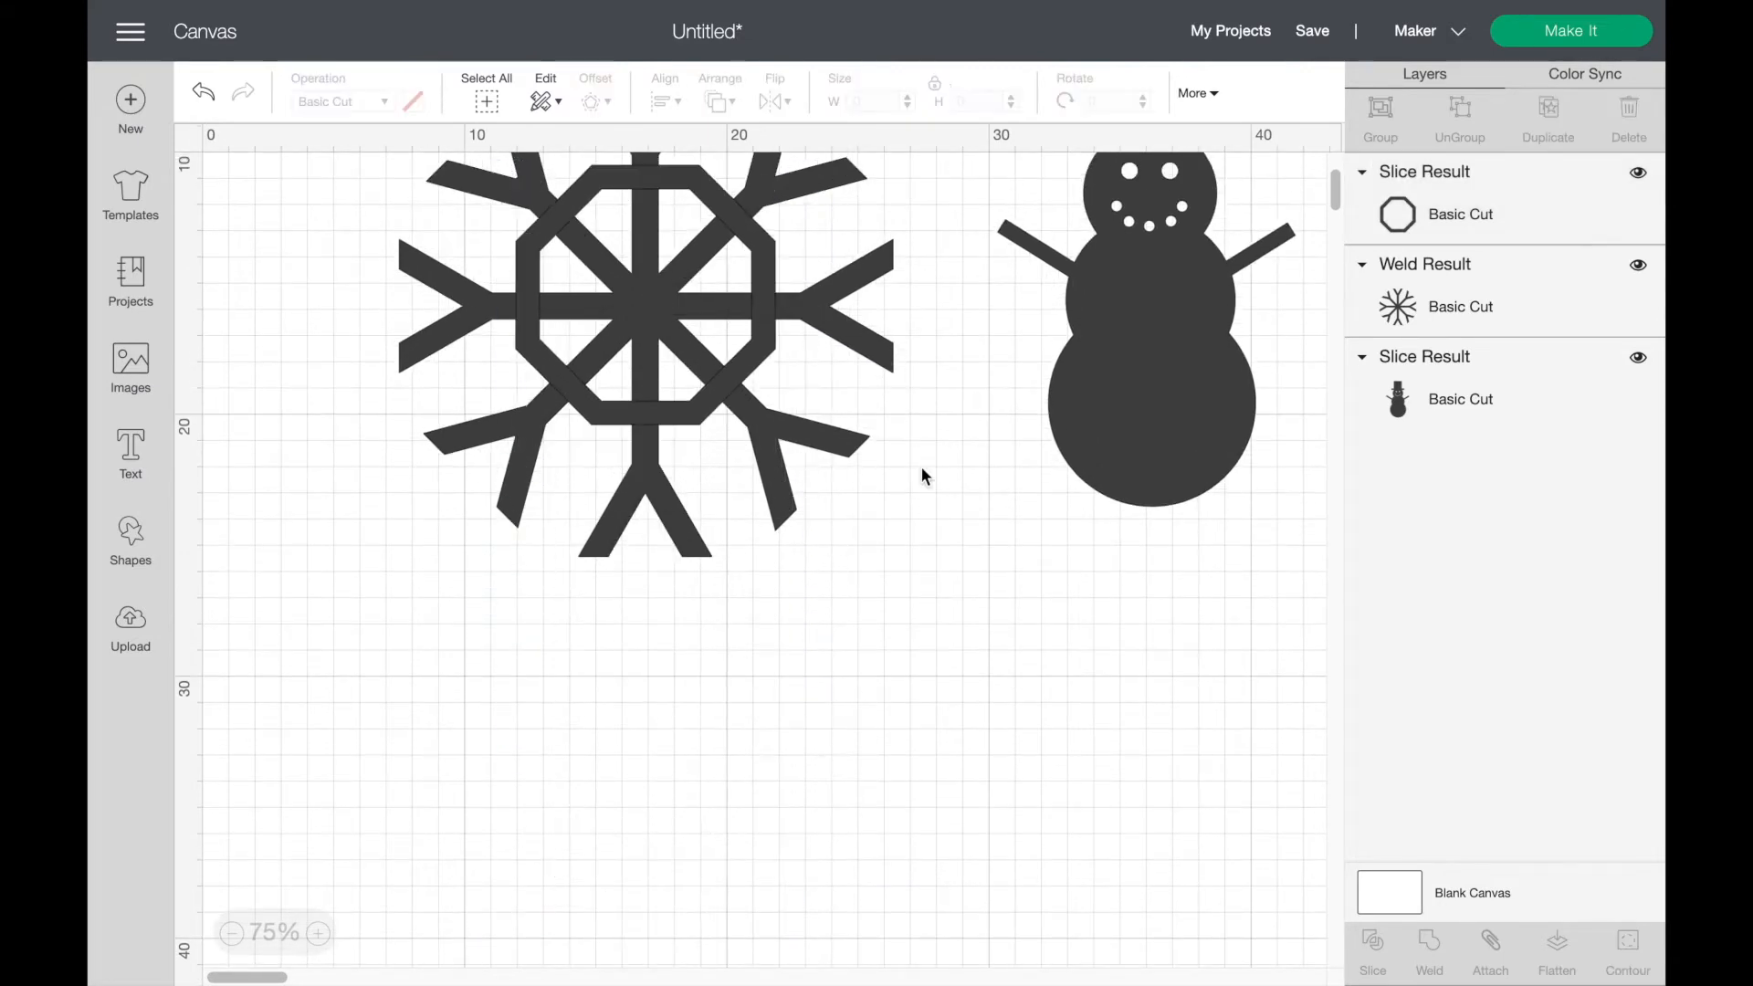
Step: Rotate the octagonal ring to about 22.5 degrees so its corners lie on the snowflake's arms
click(764, 345)
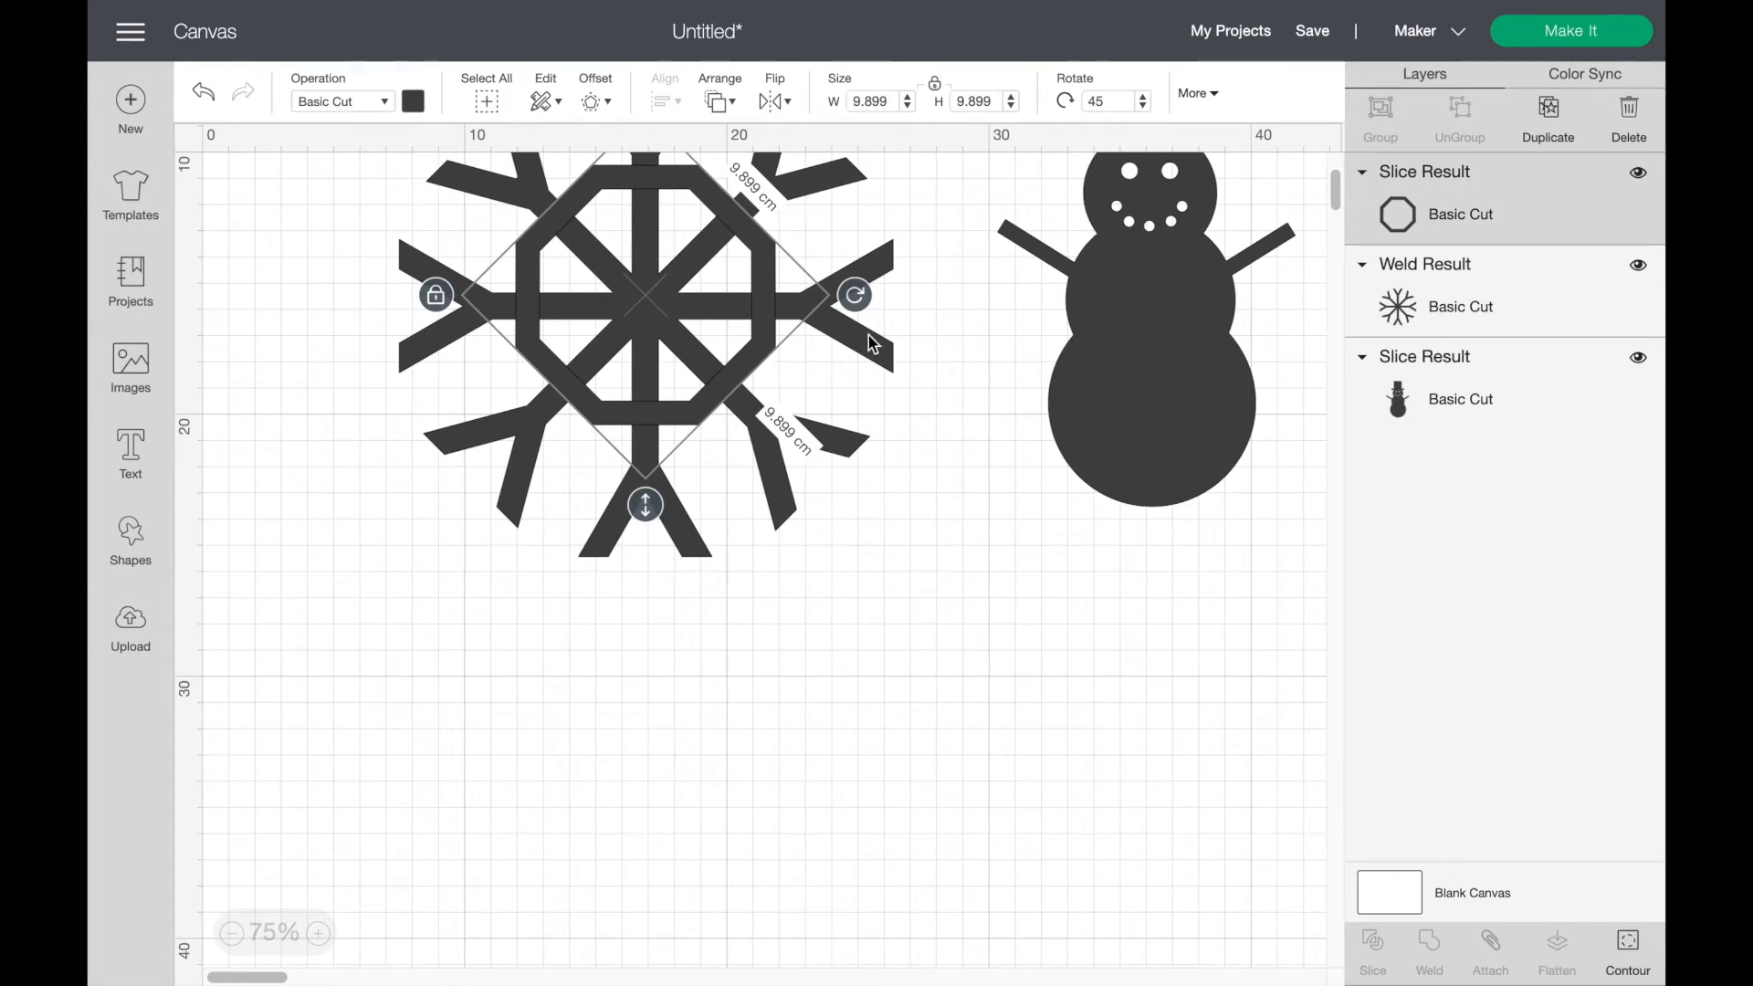
scroll(868, 336, up, 3)
drag(858, 422, 845, 345)
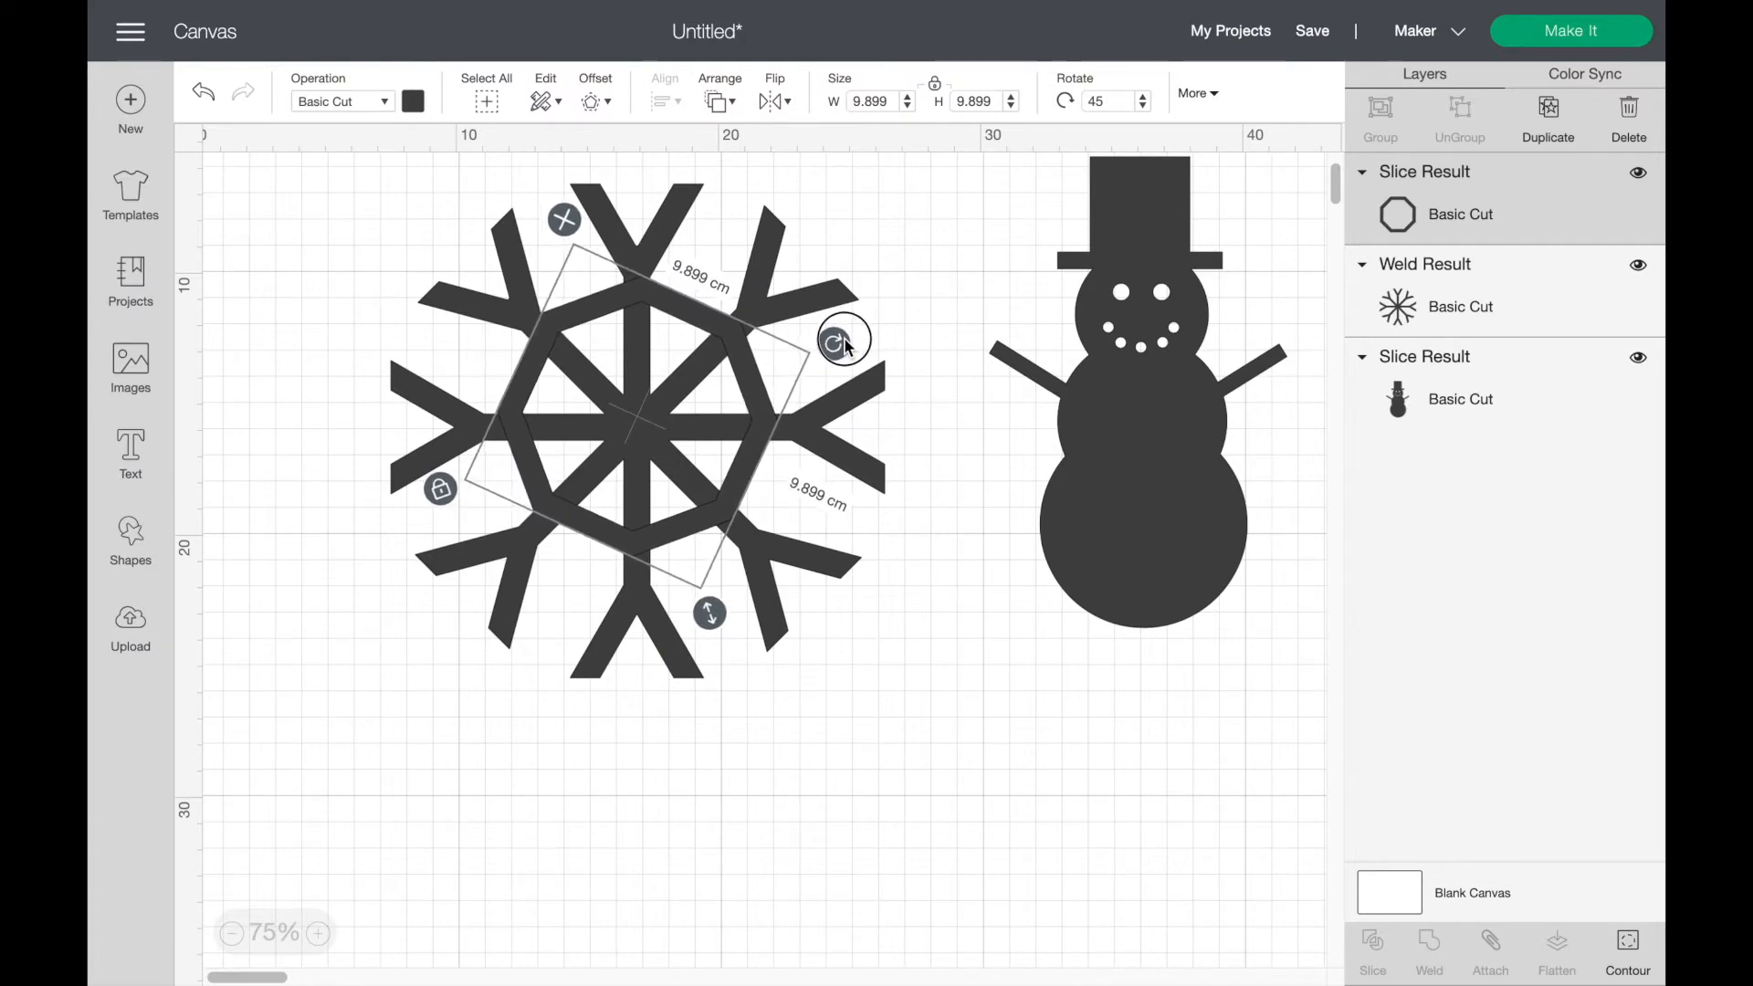
drag(846, 345, 840, 331)
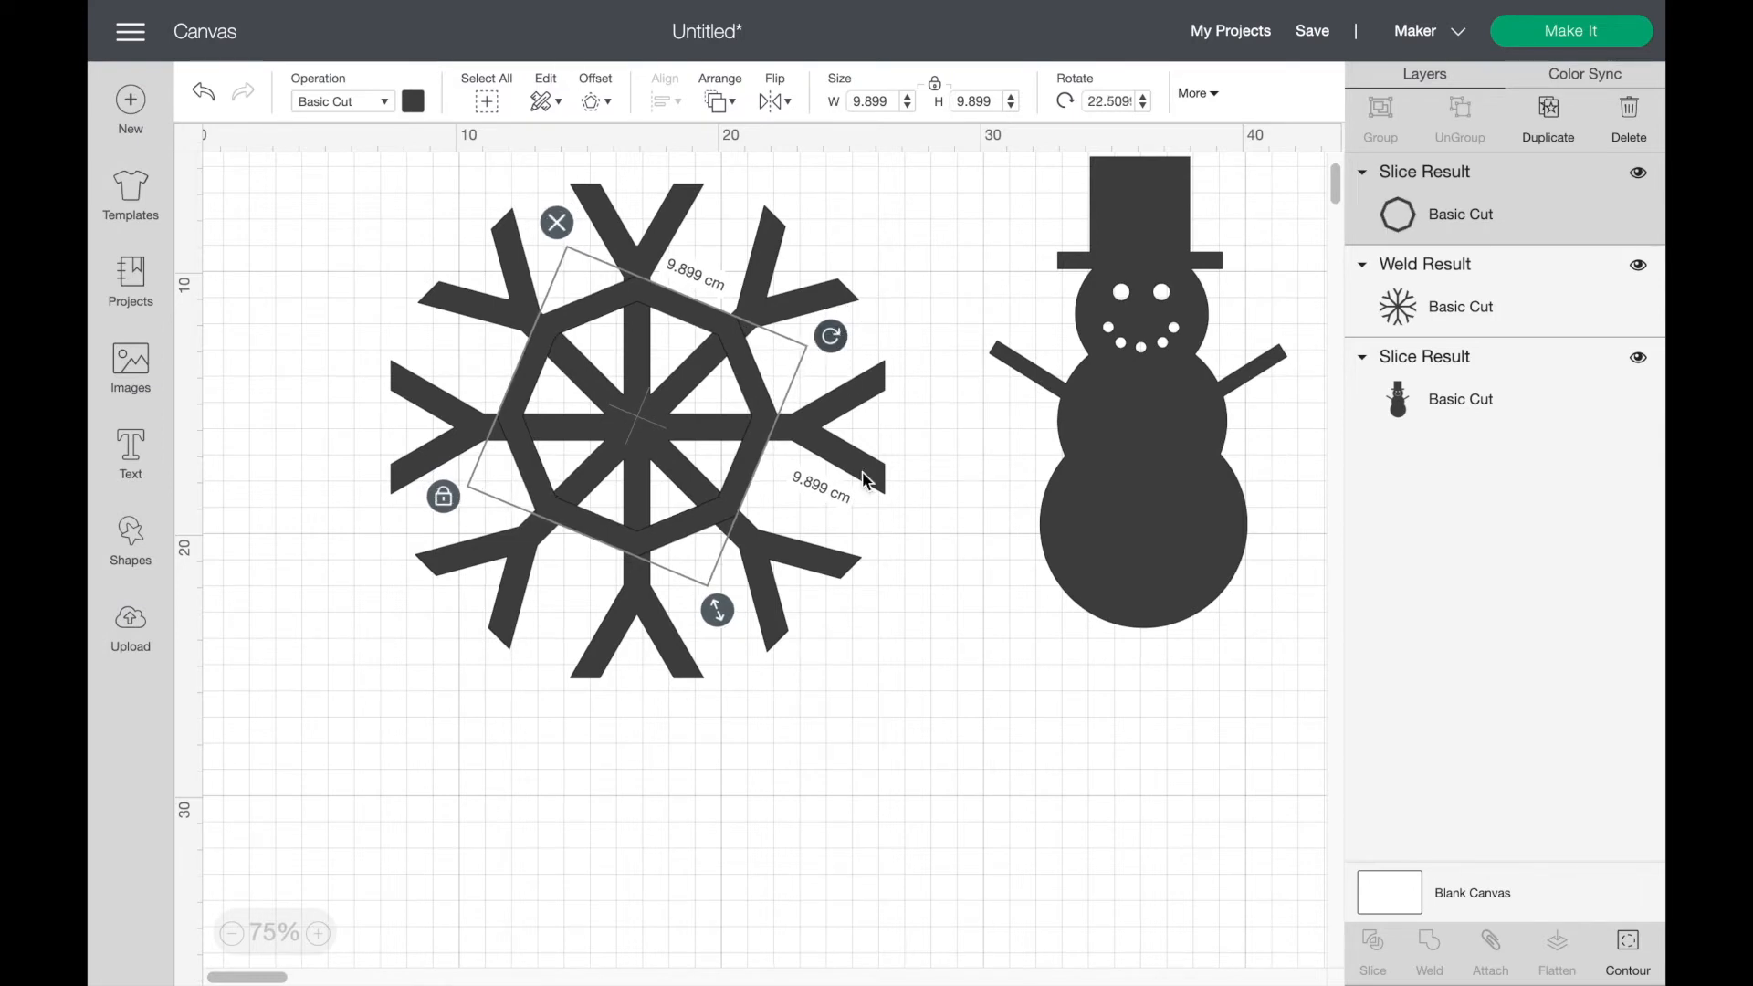
Step: Select the snowflake and the octagonal ring together and center them on each other
click(731, 726)
drag(567, 775, 830, 279)
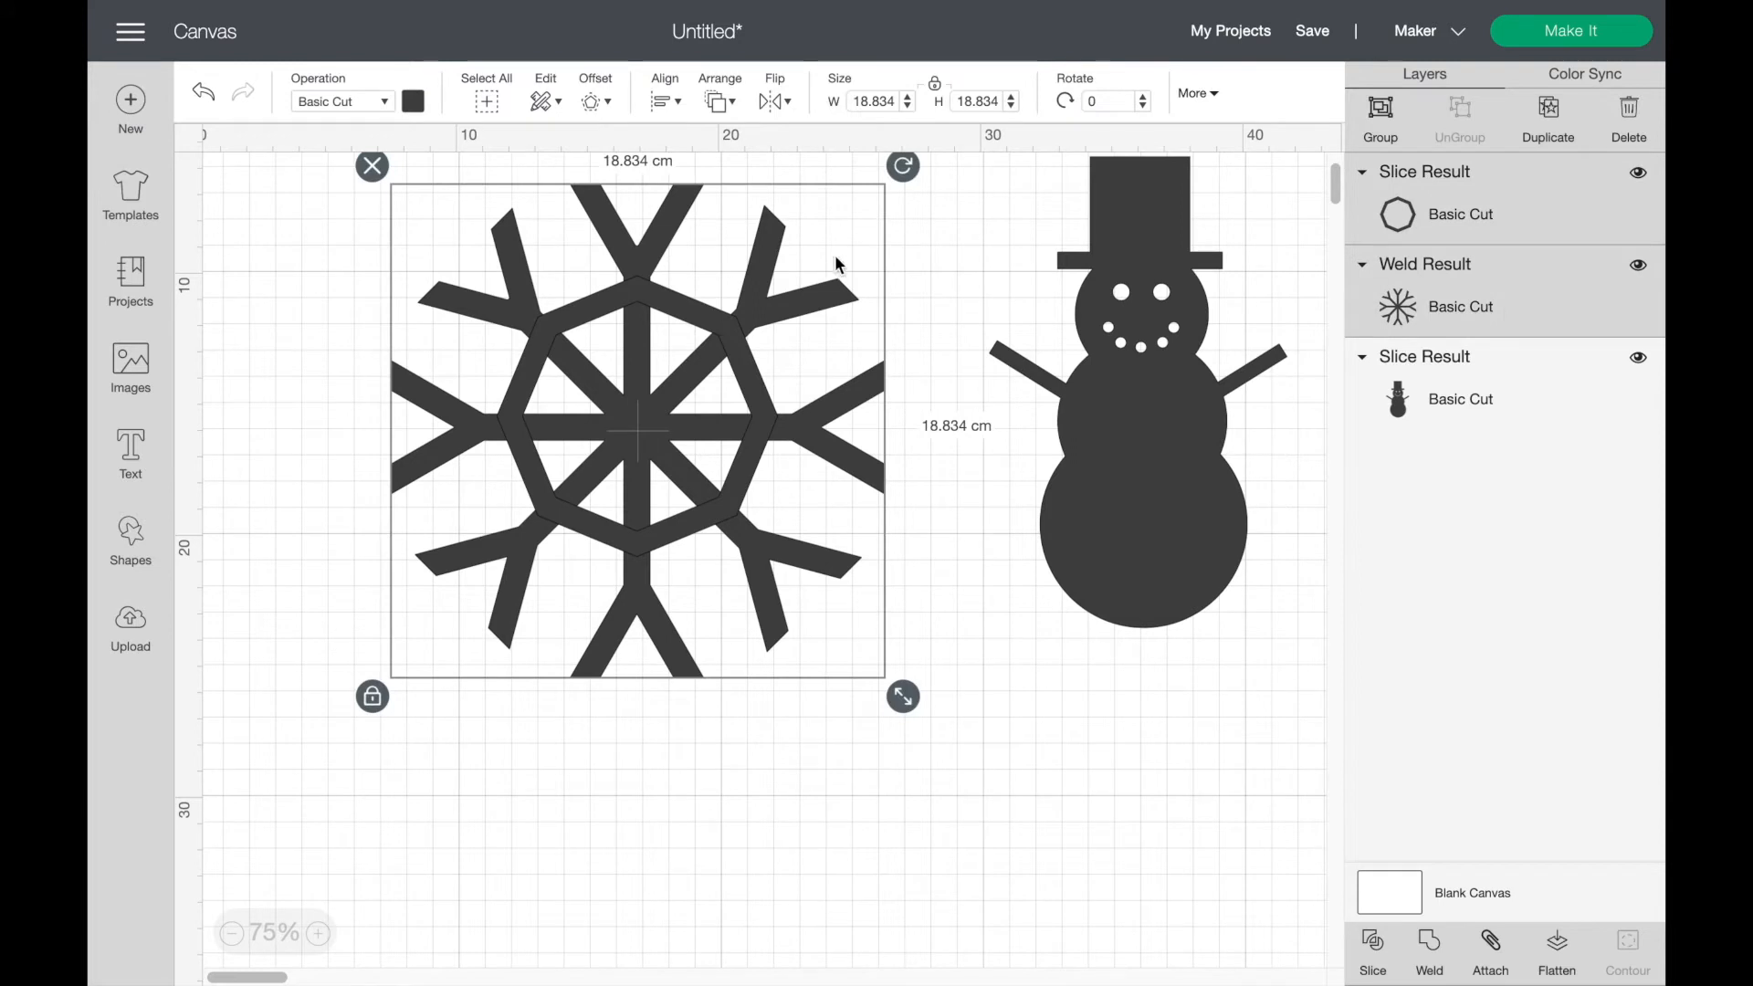
click(675, 104)
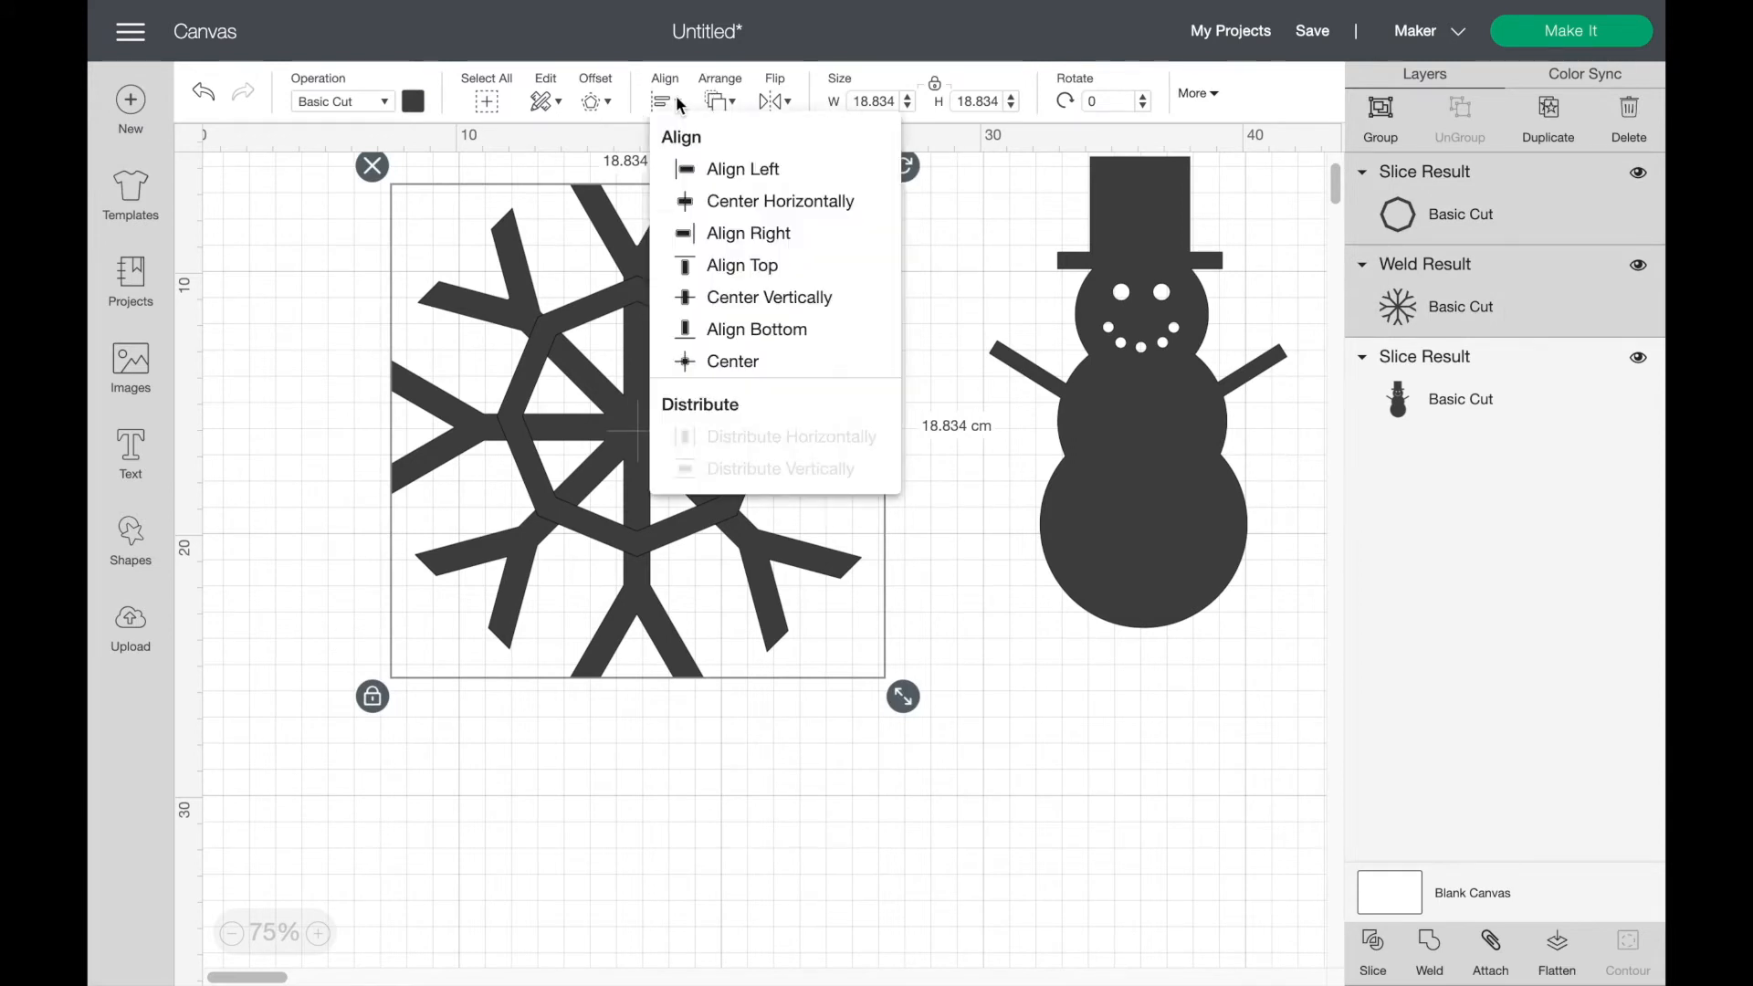
click(767, 365)
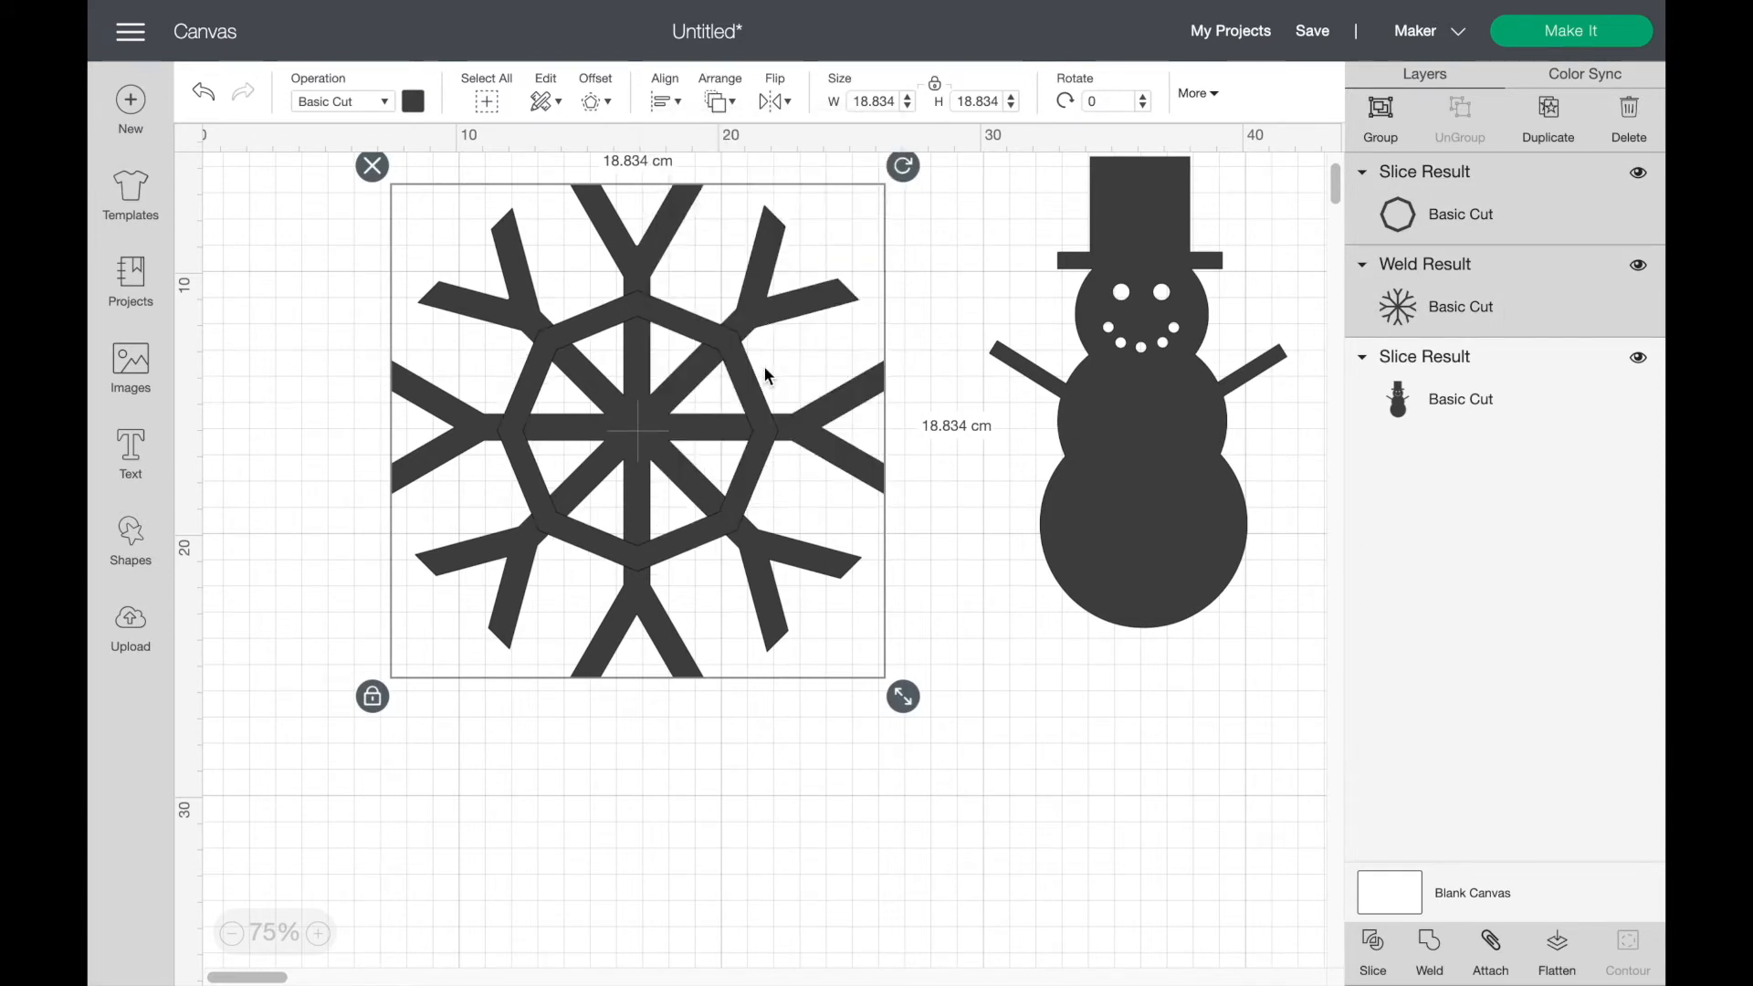
Step: Select the octagonal ring together with the snowflake and weld them into a single shape
click(886, 632)
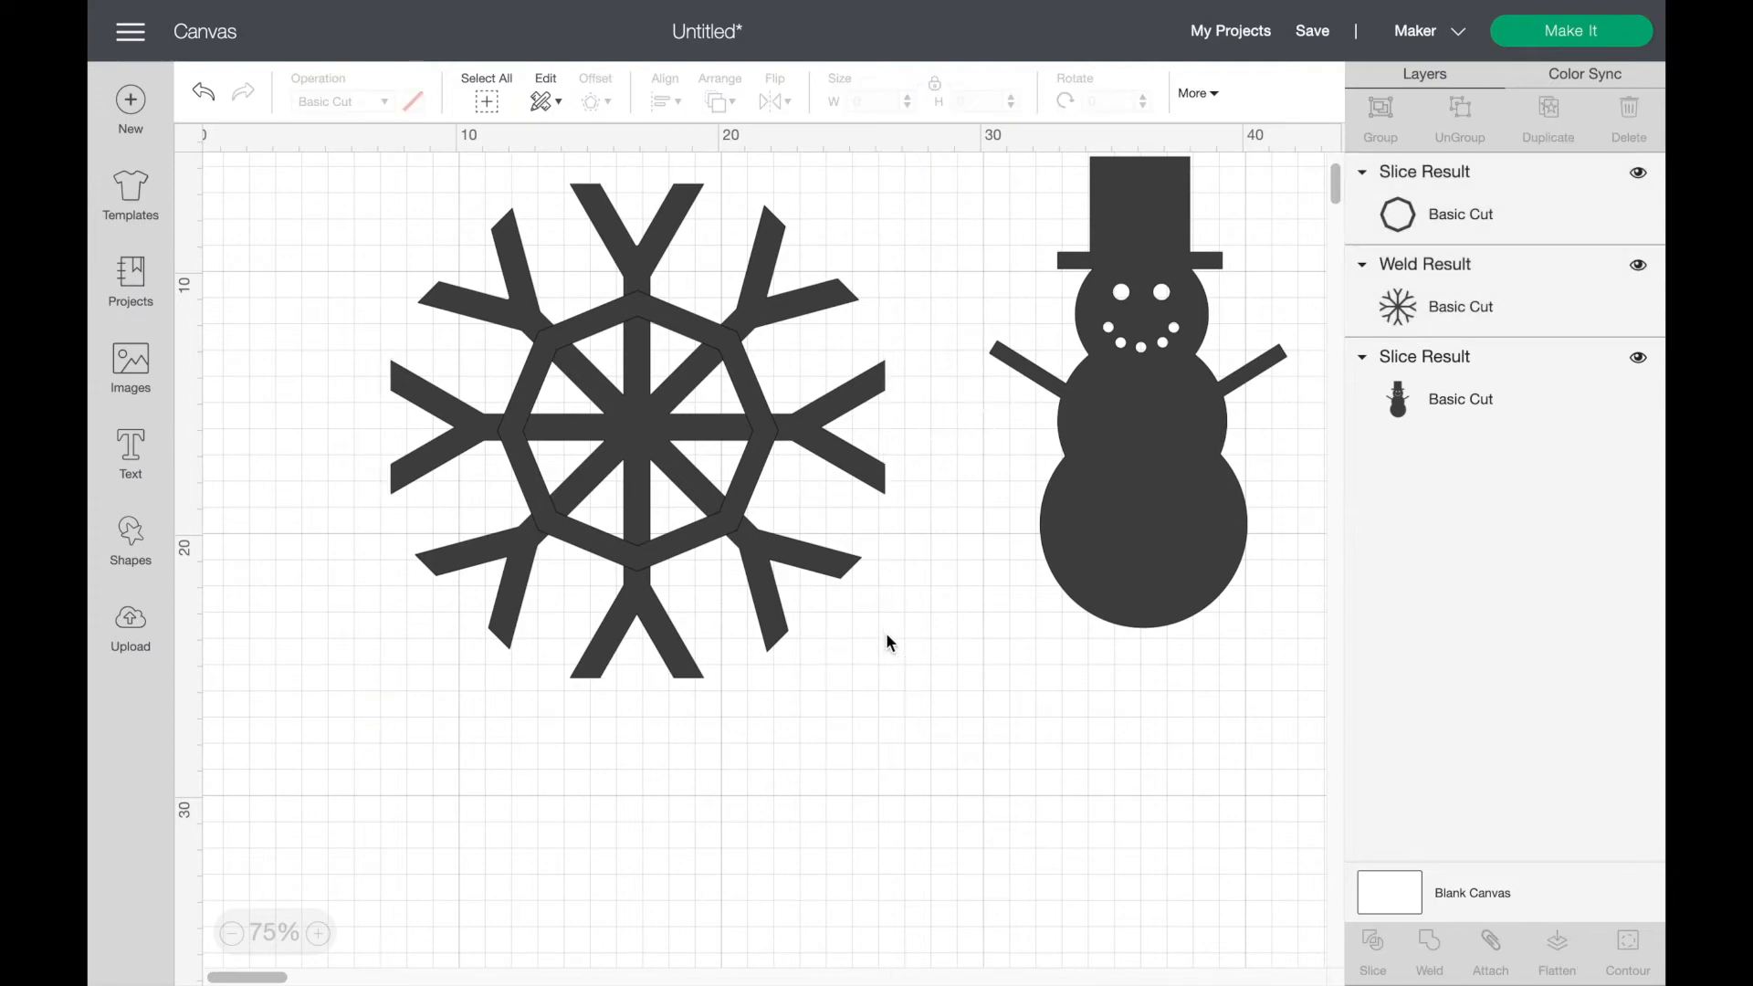
scroll(884, 636, down, 1)
scroll(884, 635, down, 1)
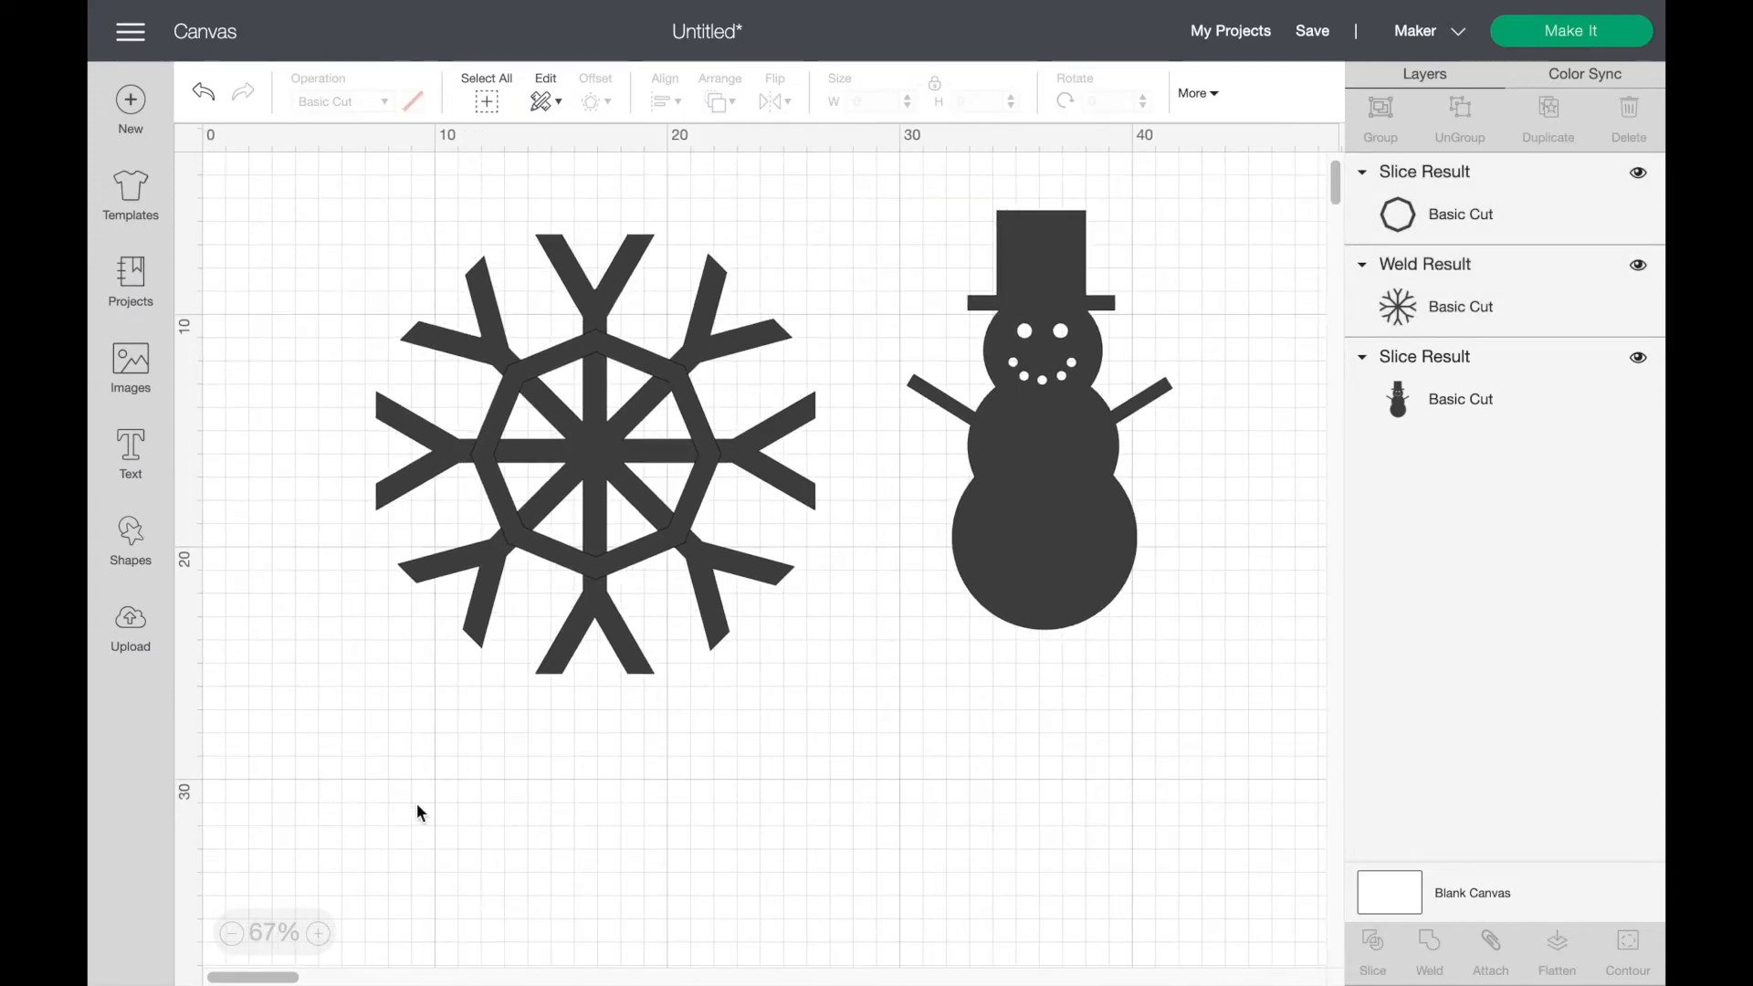
drag(353, 726, 833, 212)
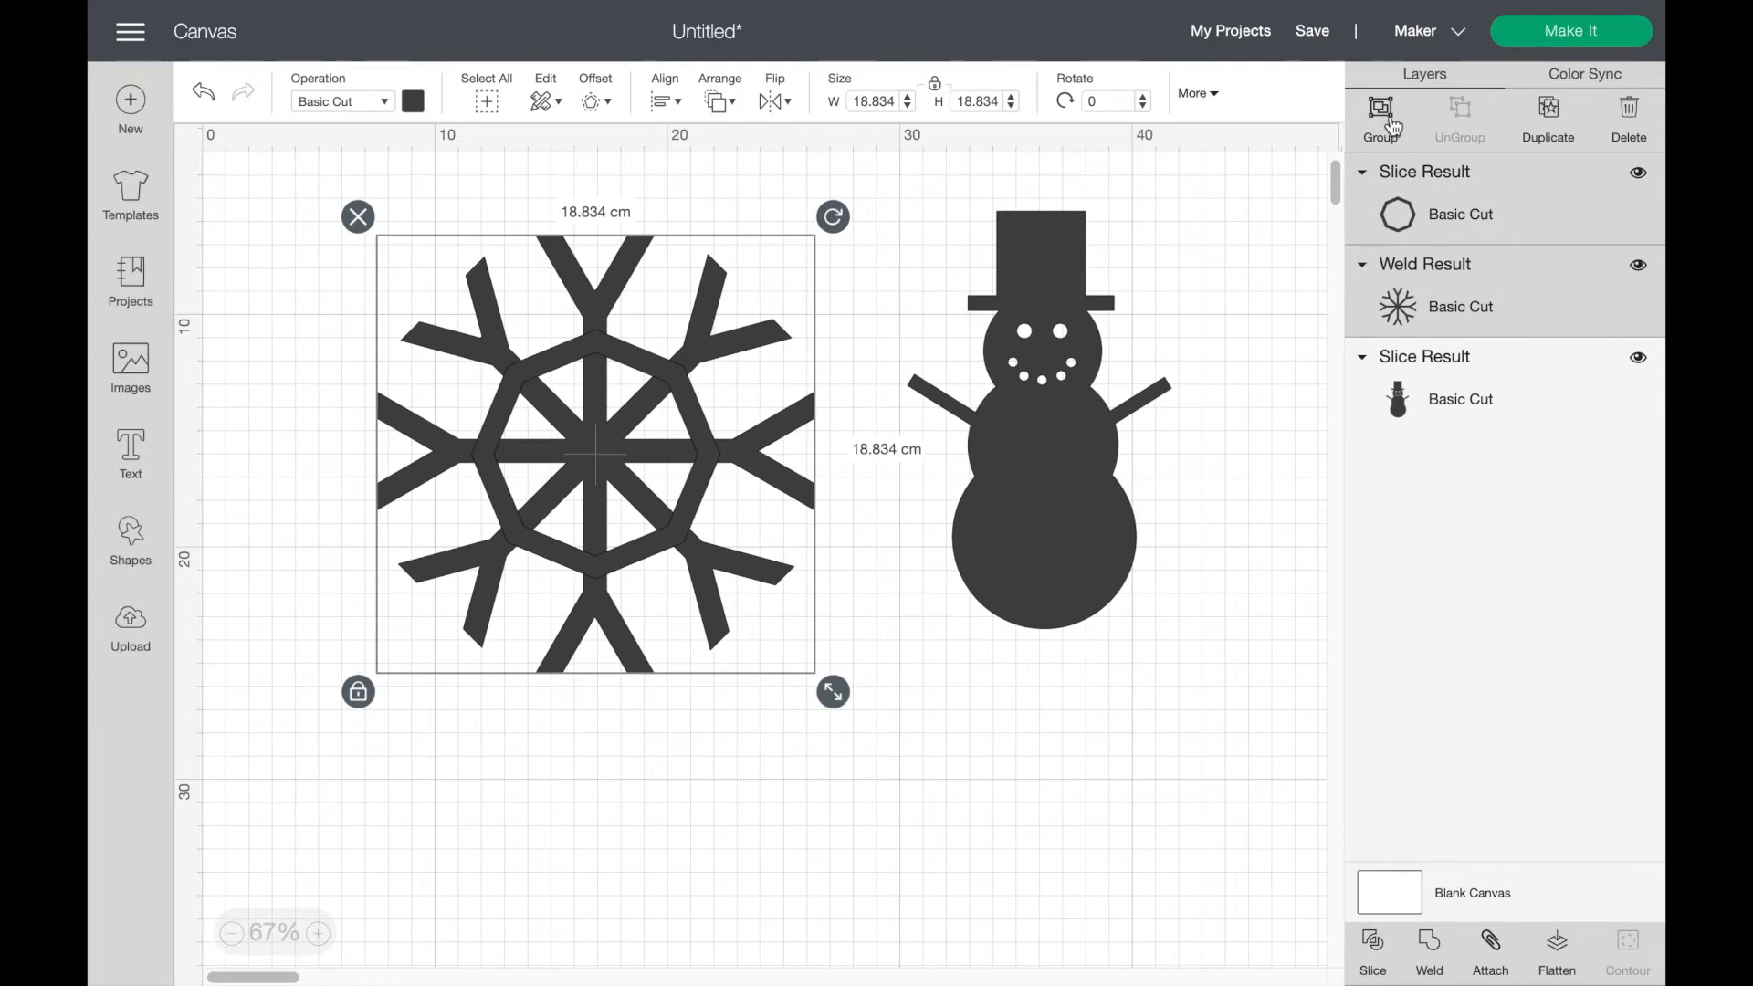
click(1432, 952)
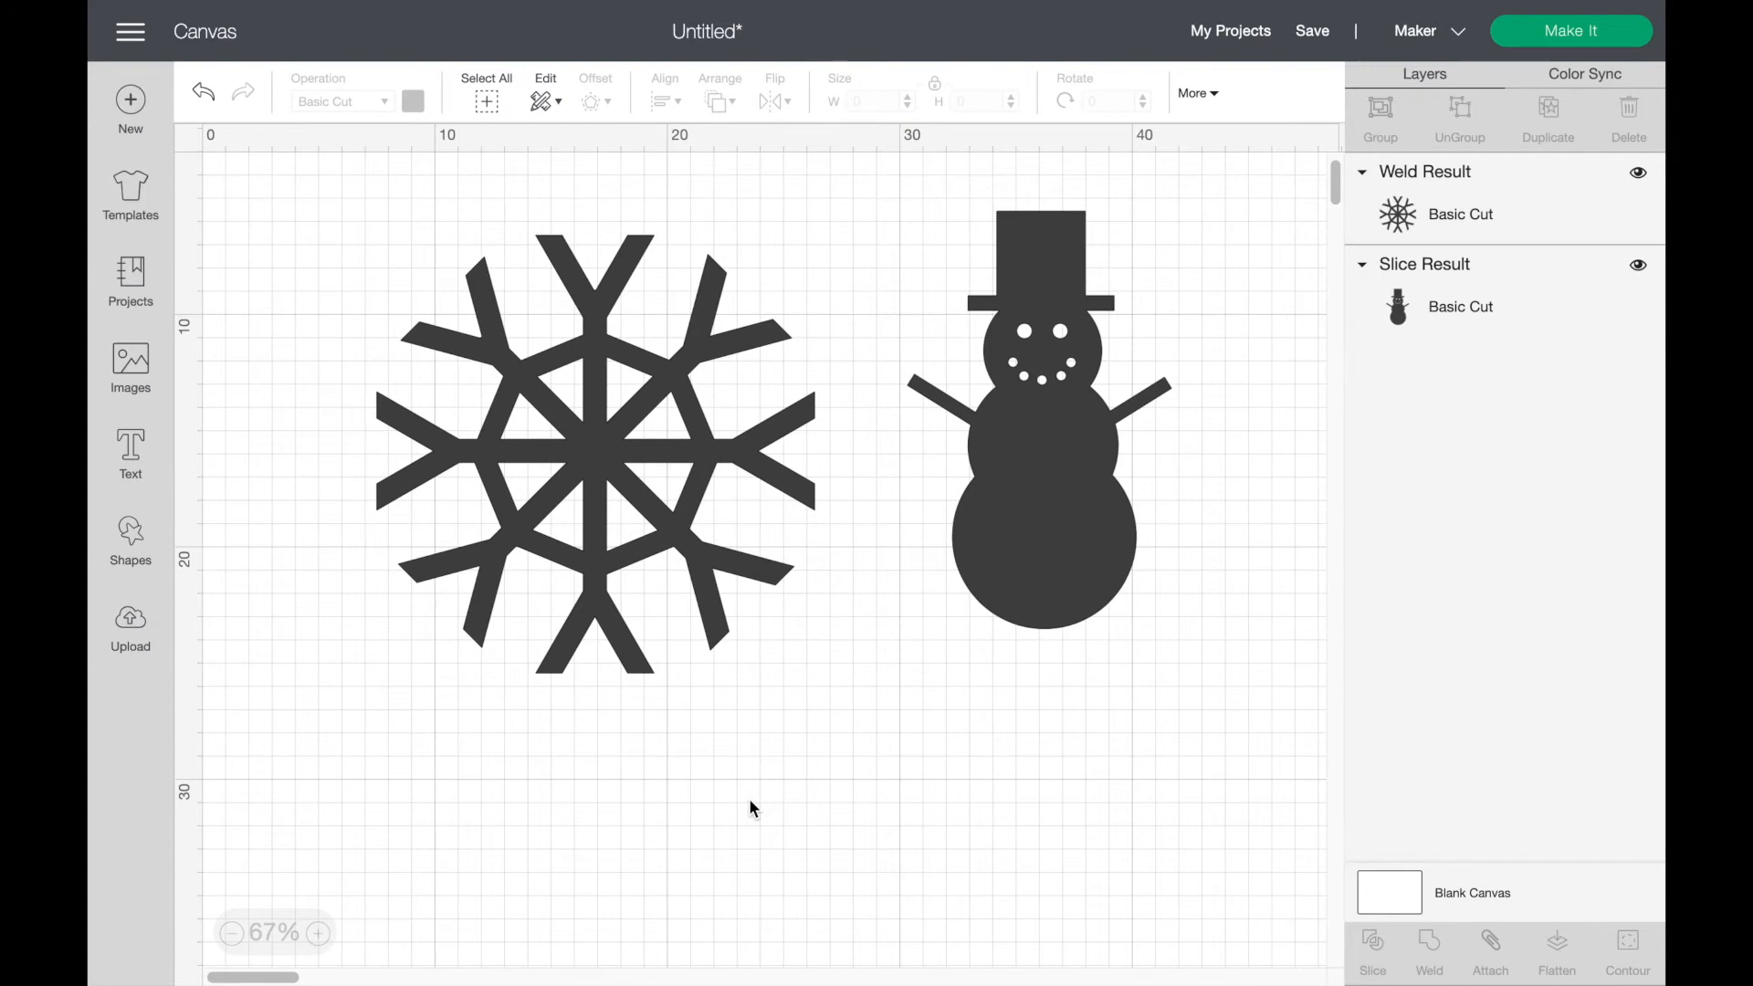
Step: Move the welded snowflake to the other side of the snowman and scale it down to about 9.1 cm square
scroll(751, 807, down, 5)
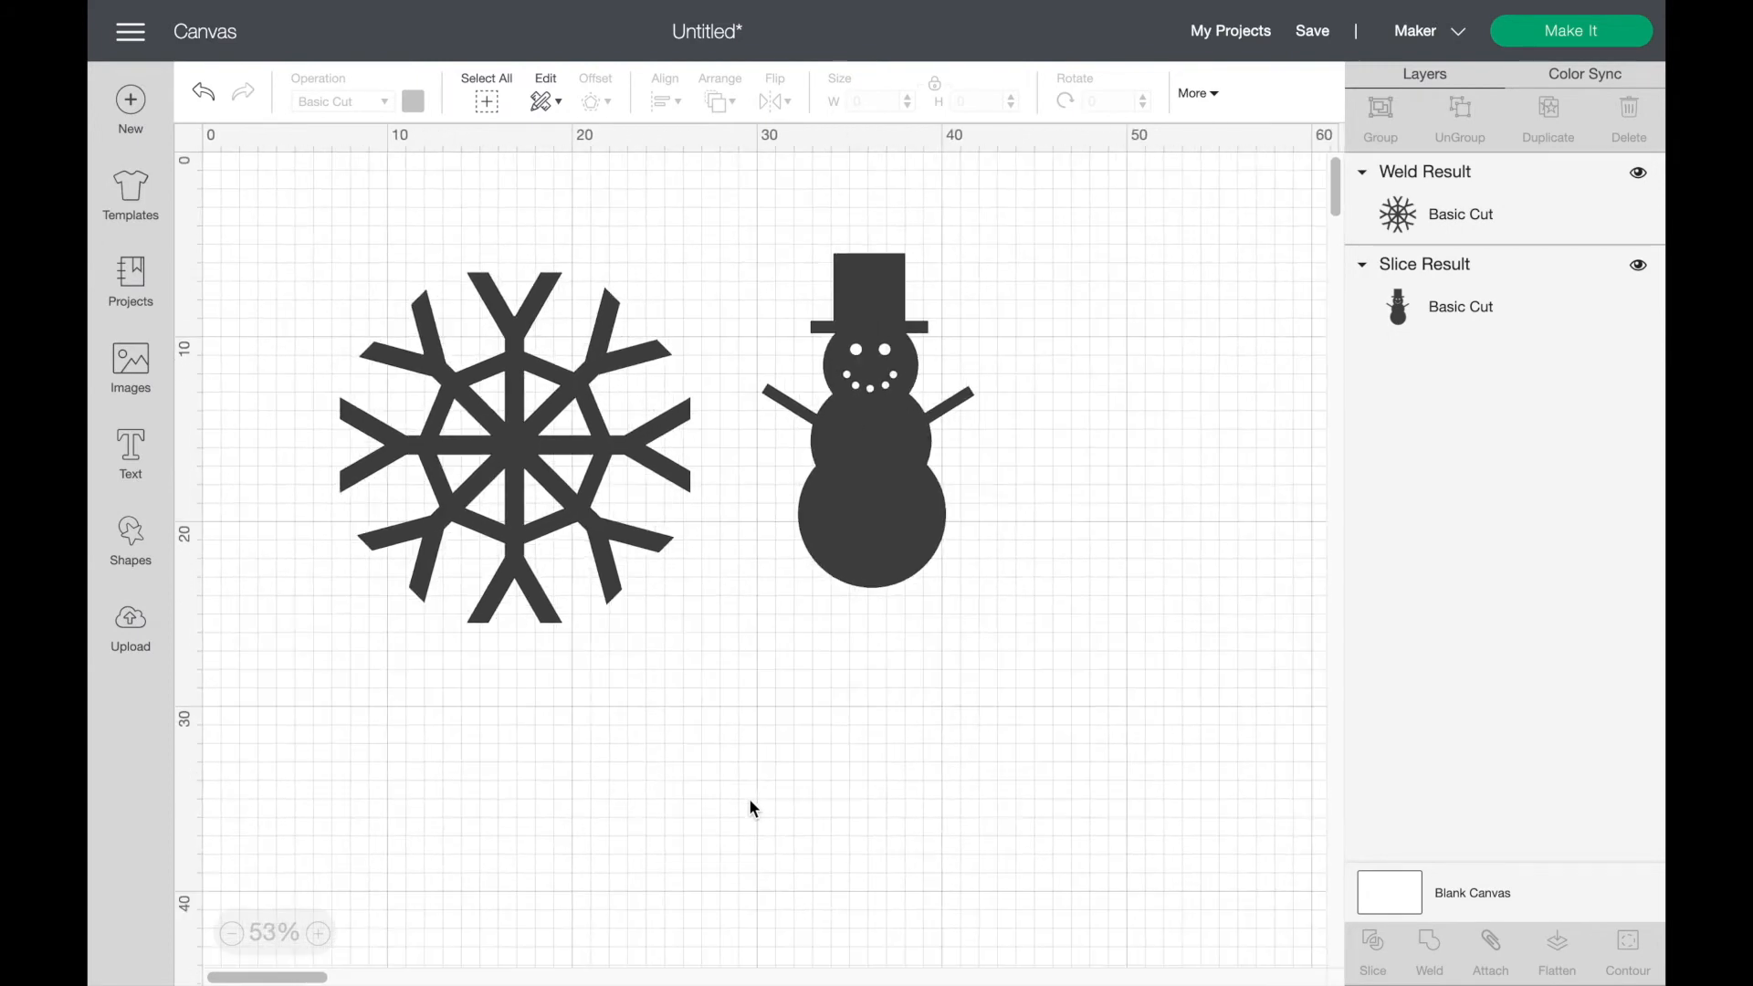
drag(538, 489, 1161, 443)
scroll(1224, 625, right, 3)
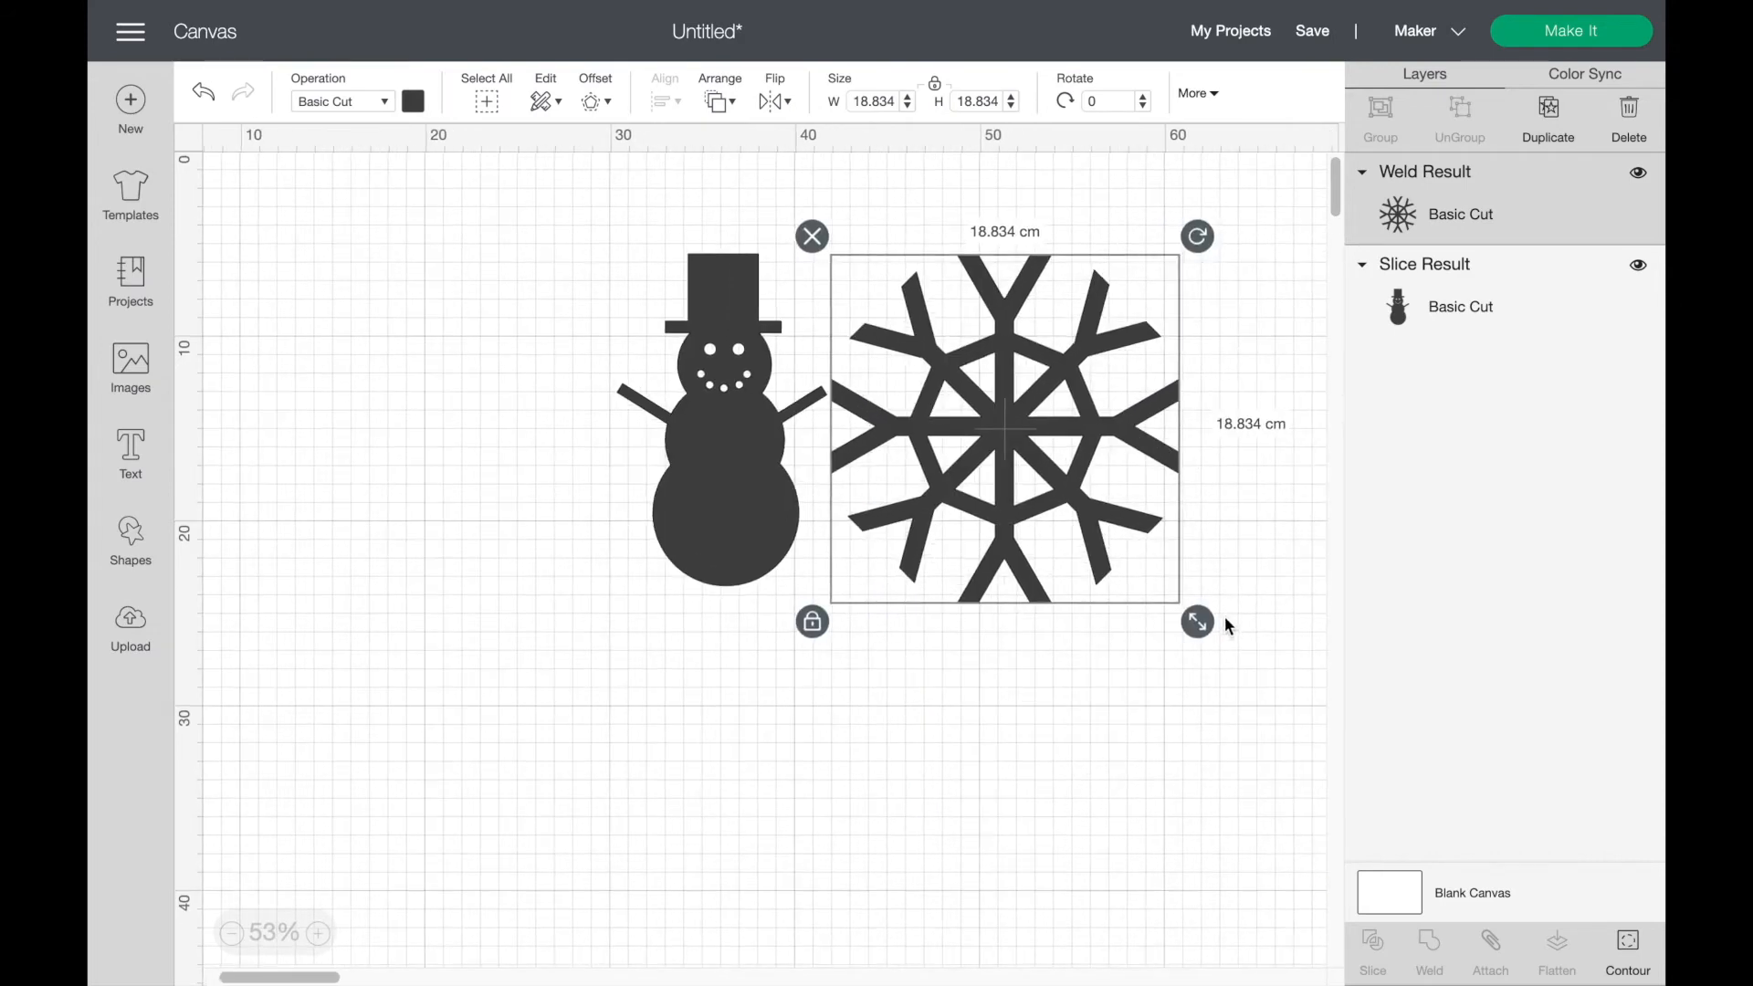
drag(1205, 628, 969, 444)
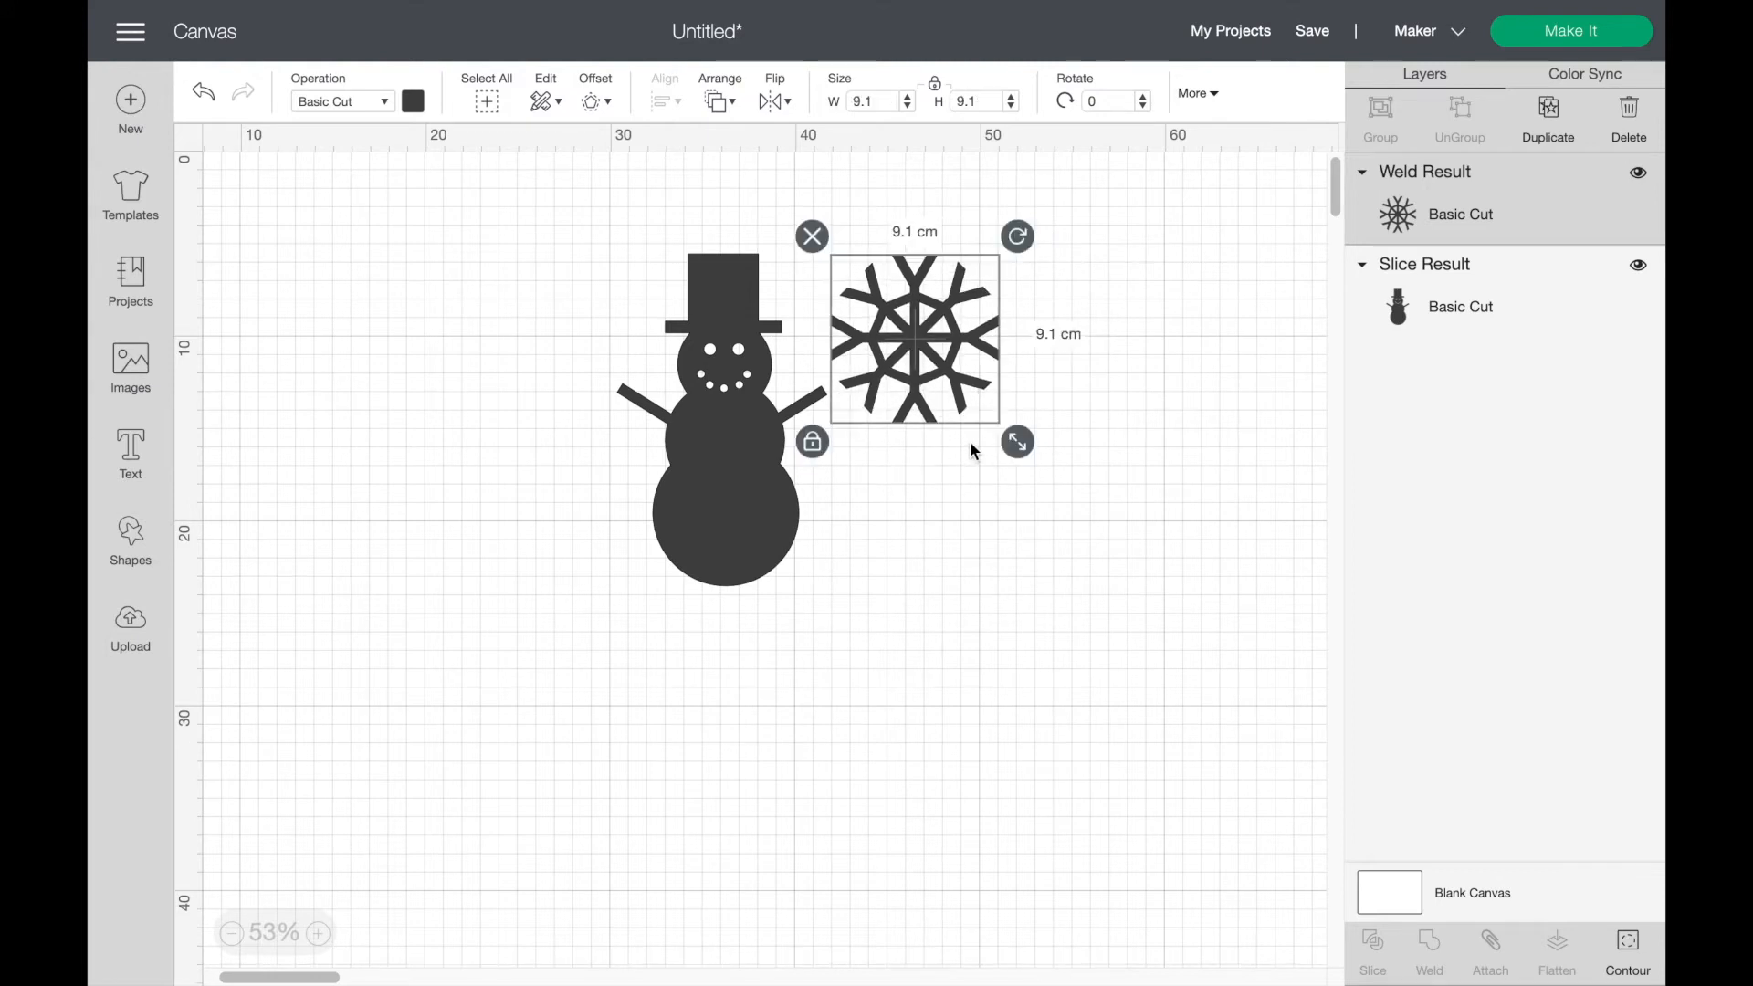
Step: Shift the small snowflake and the snowman further right to clear an empty work area on the canvas
drag(912, 344, 1144, 345)
drag(624, 620, 868, 188)
drag(754, 456, 974, 448)
click(1094, 606)
scroll(1093, 605, down, 3)
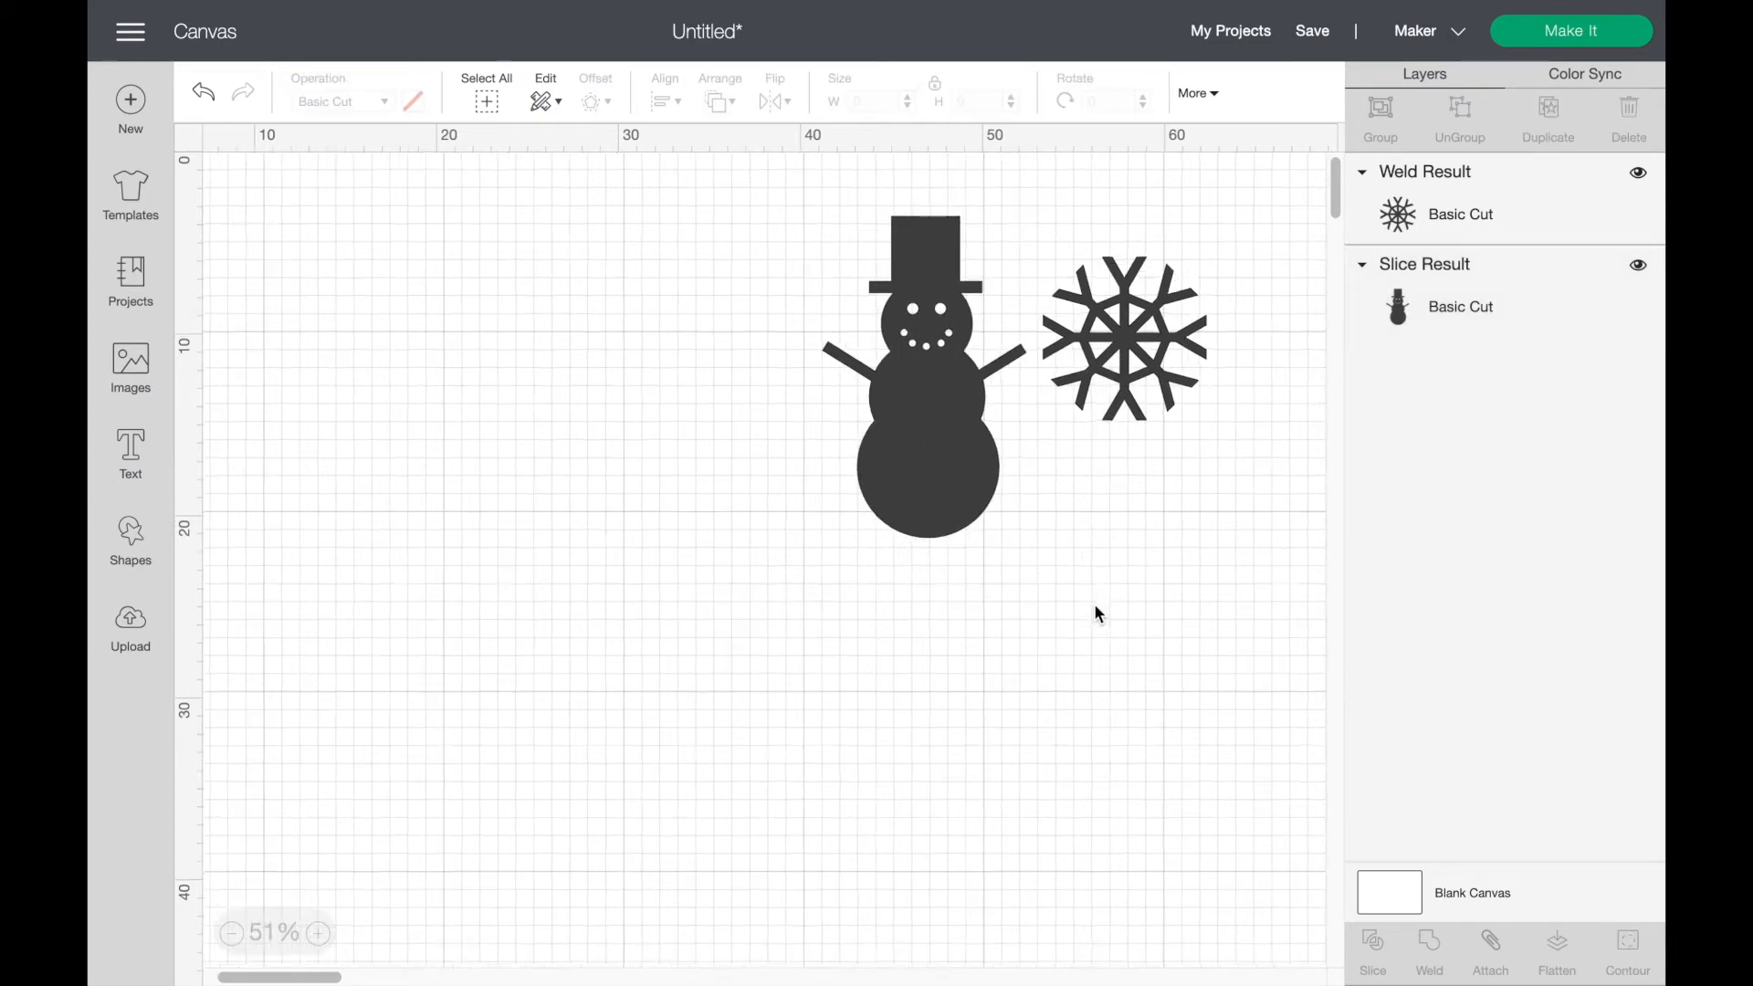
scroll(1093, 605, up, 1)
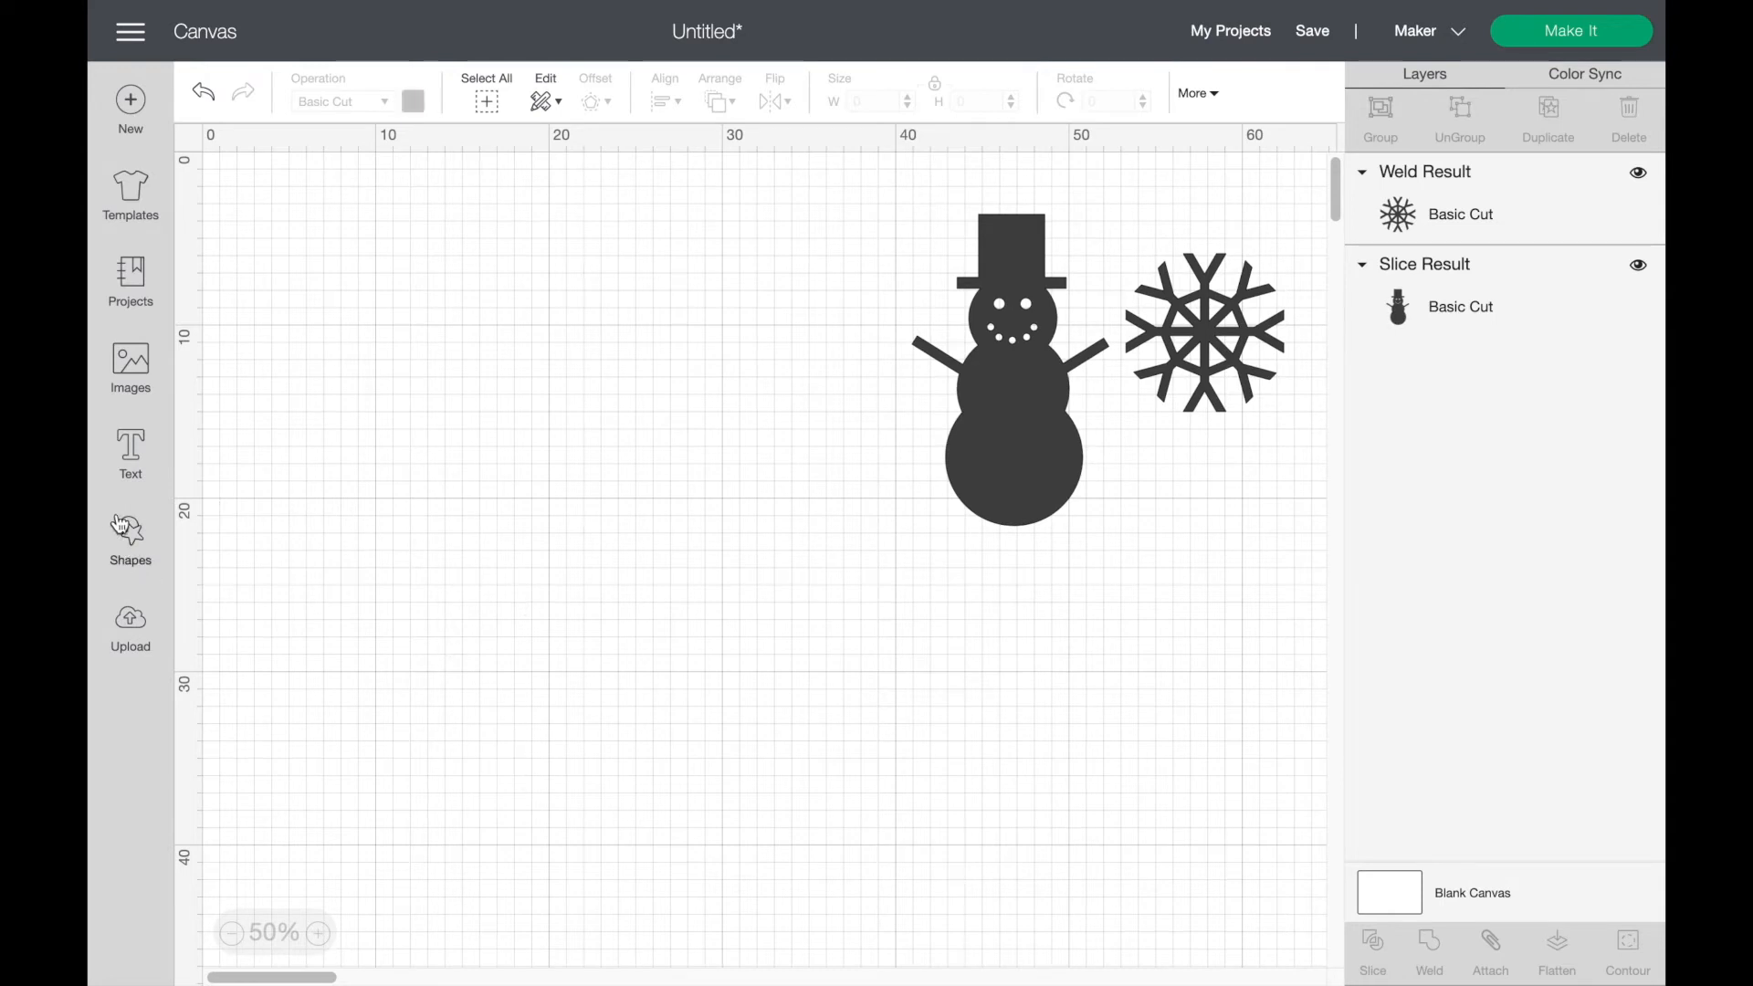
Step: Add a square, set its size to 20 x 20 cm and place it in the empty area beside the snowman
click(133, 536)
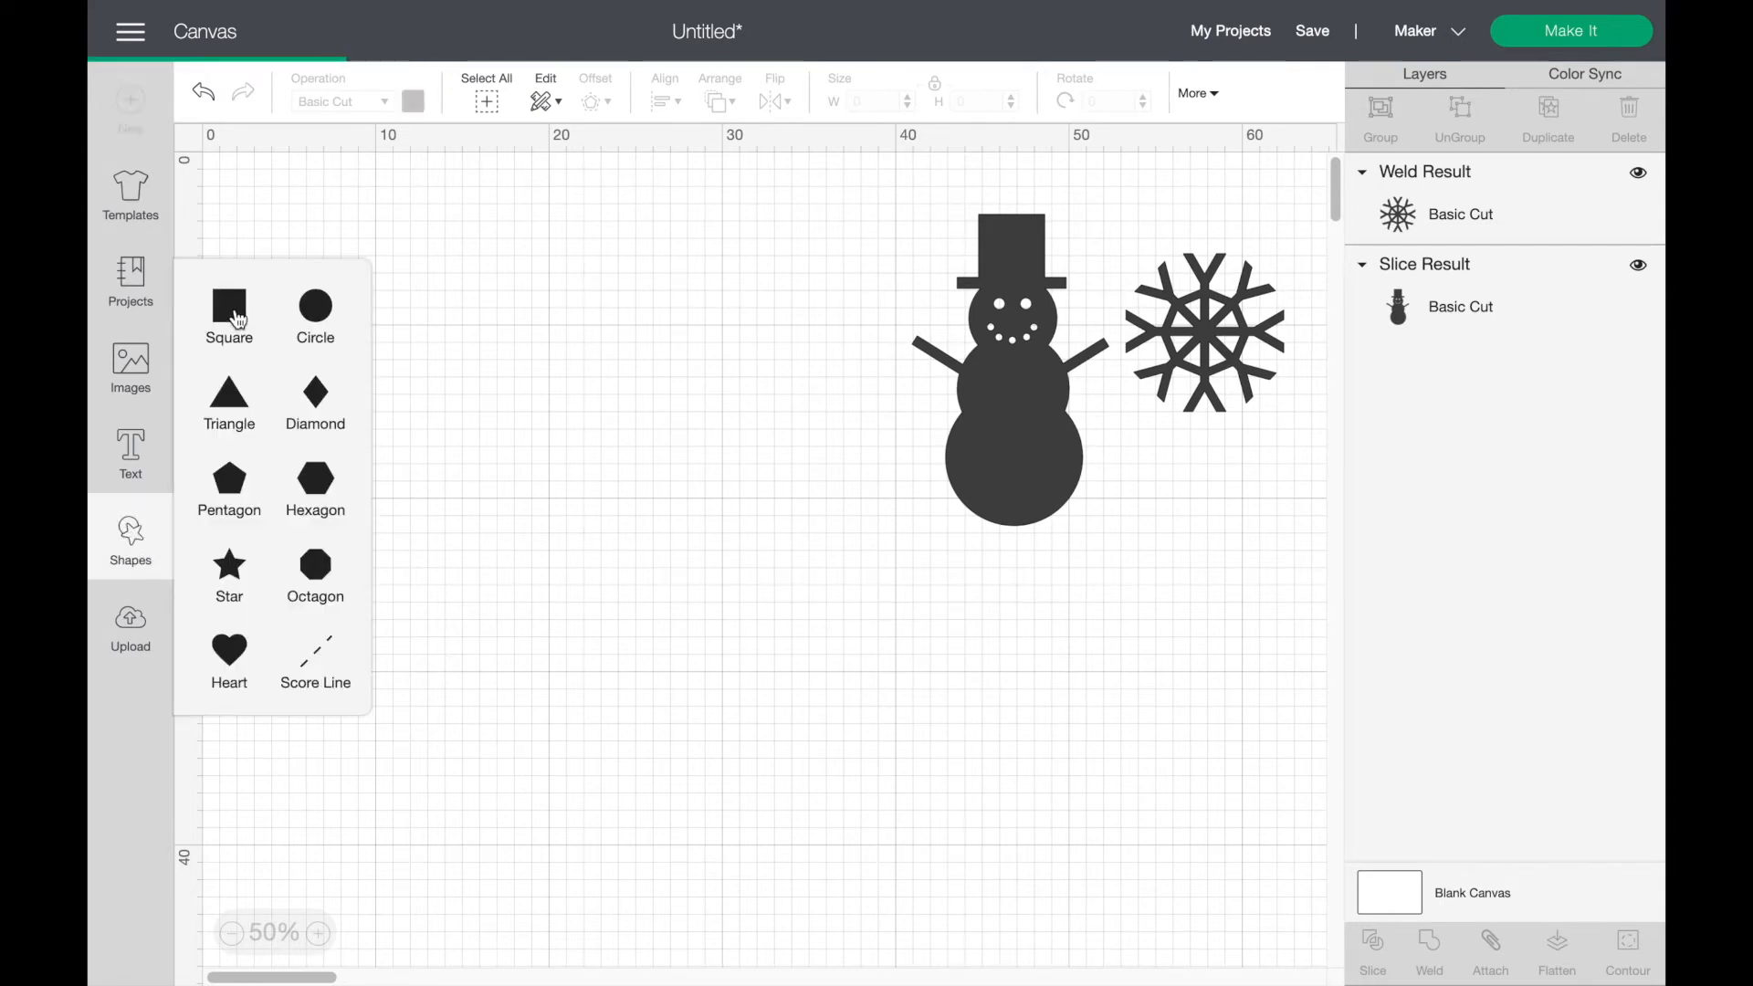
click(232, 309)
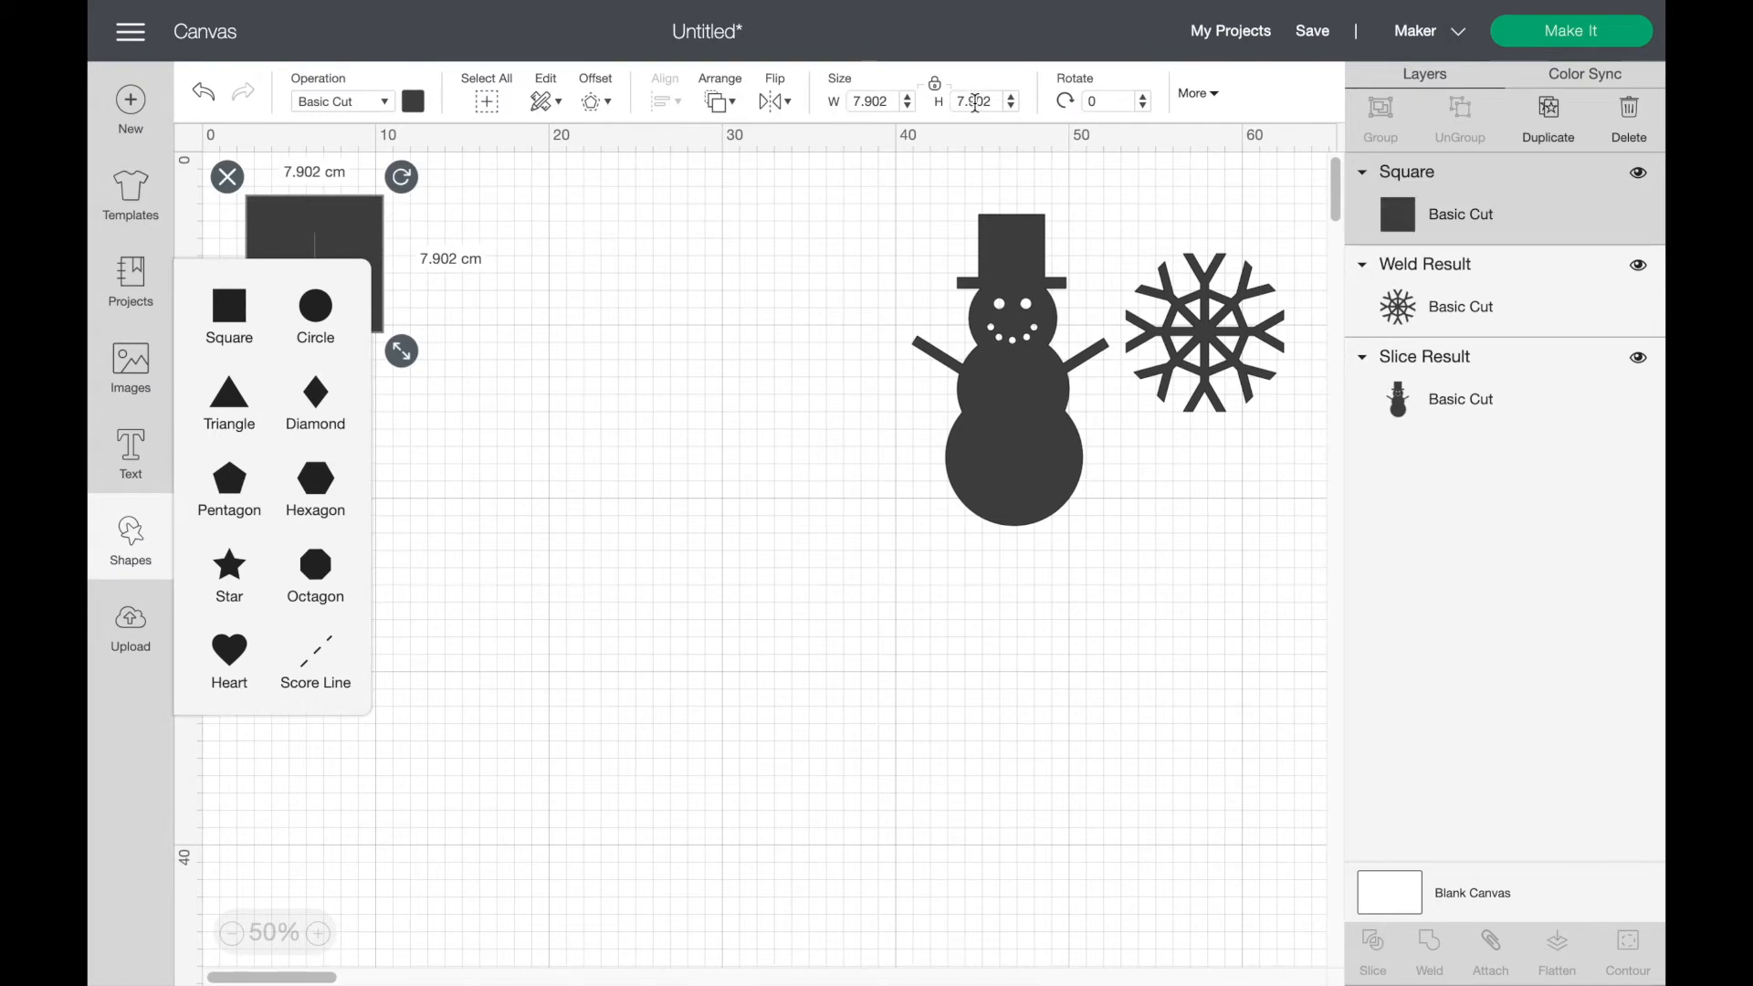
click(888, 100)
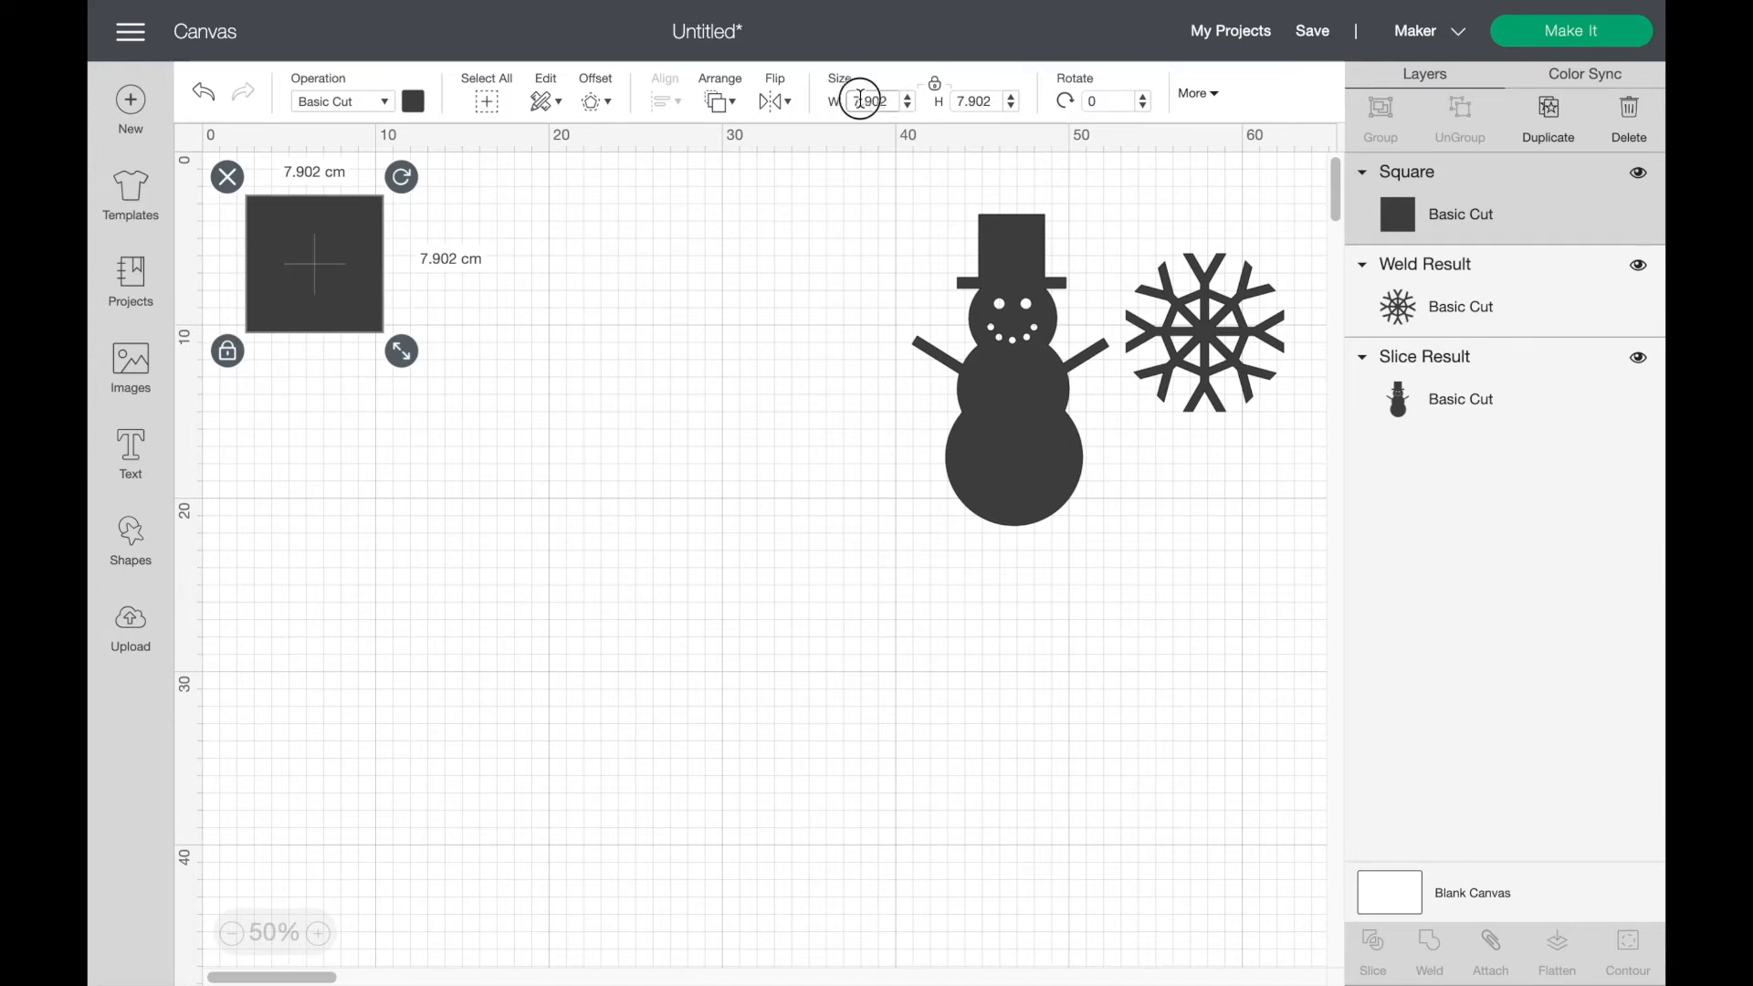
text(20)
key(Return)
drag(554, 318, 659, 376)
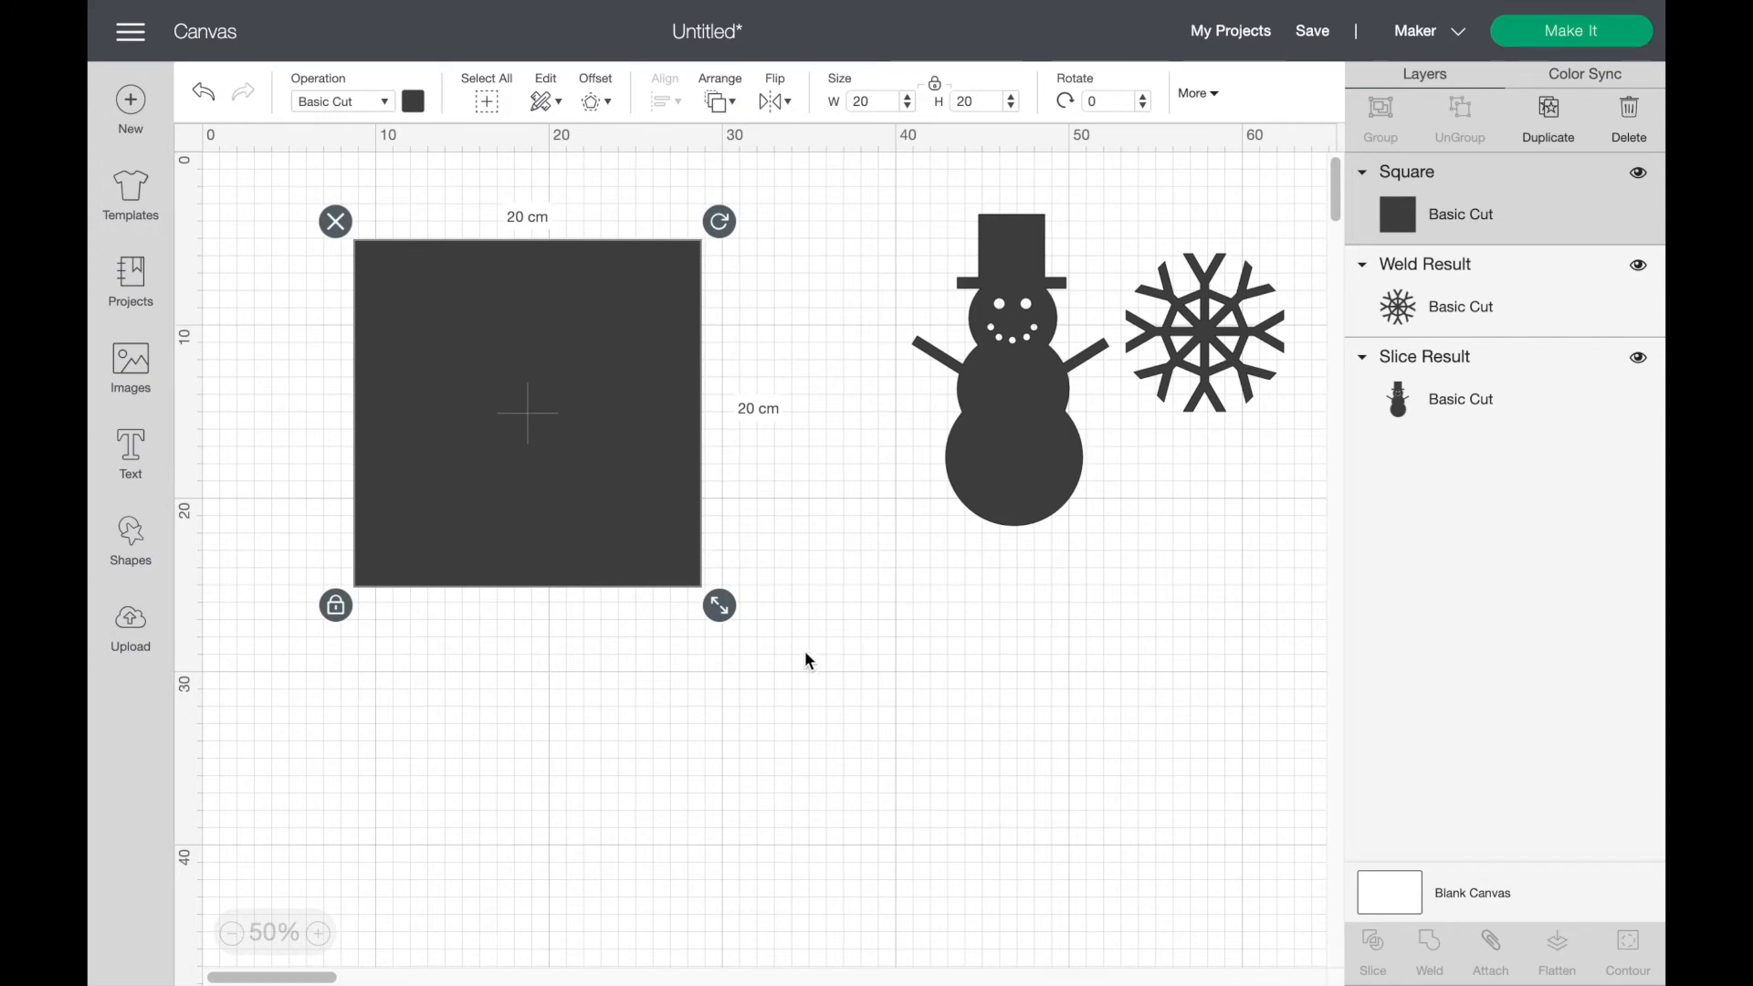
drag(666, 540, 627, 491)
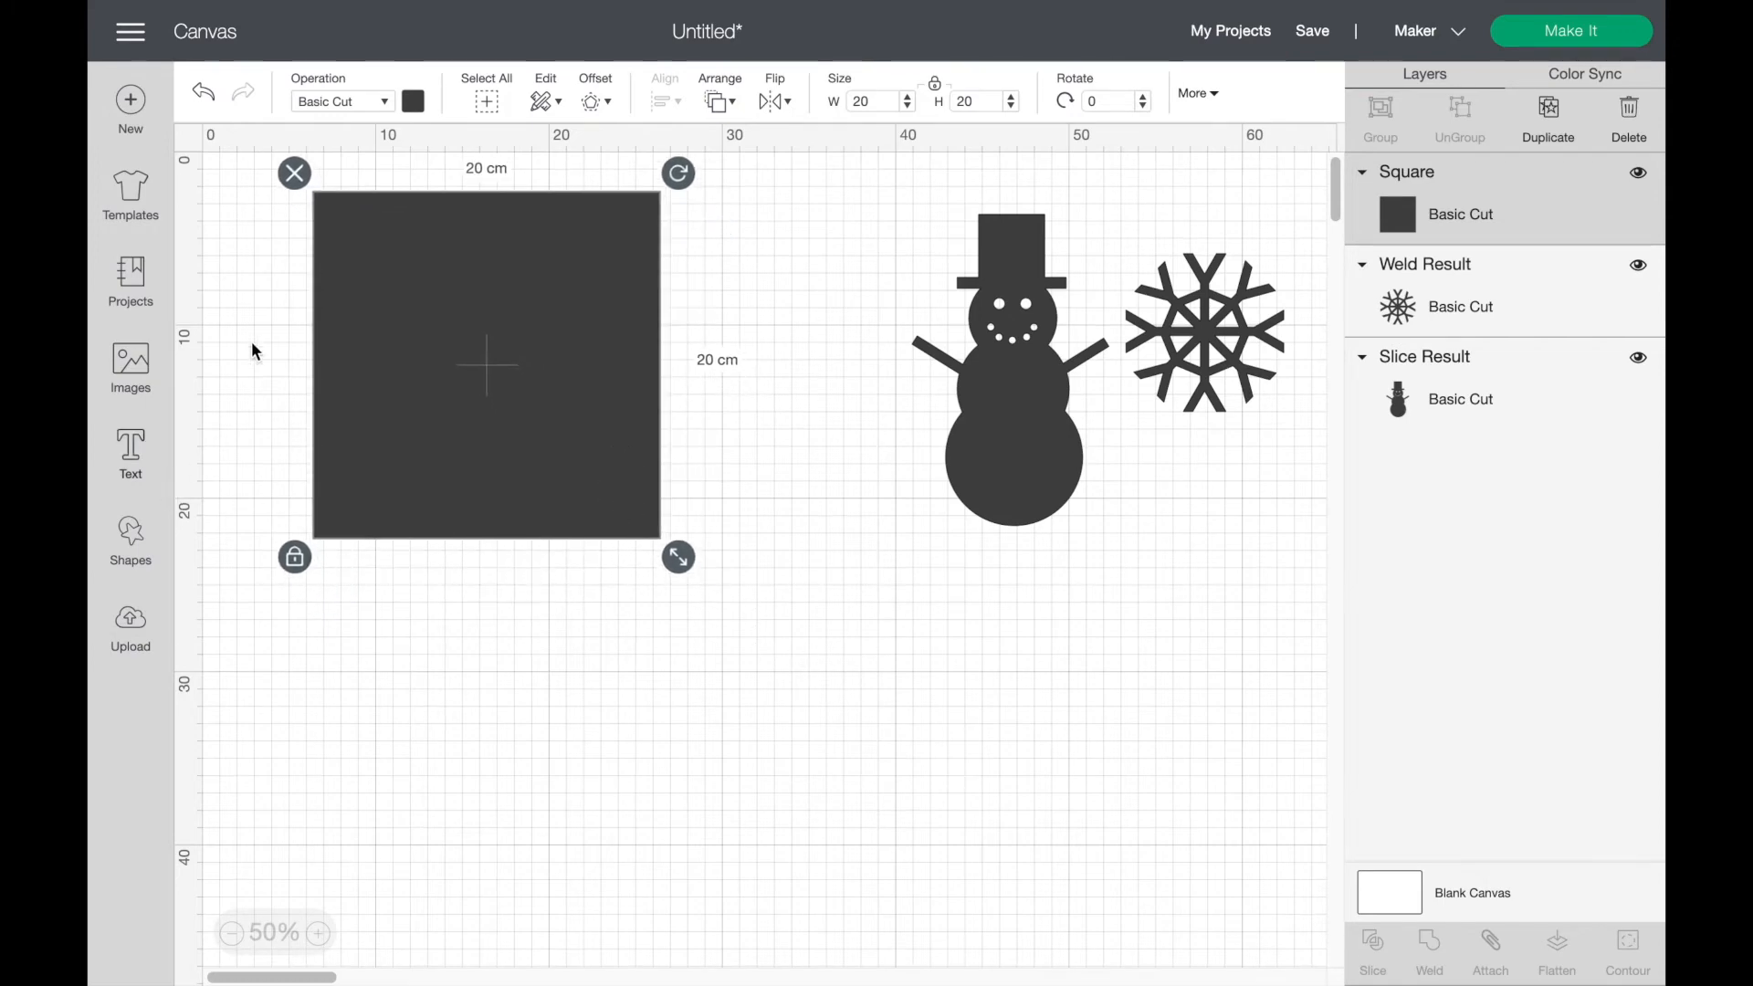
Step: Add a circle, set its size to 17 x 17 cm and place it over the 20 cm square
click(128, 537)
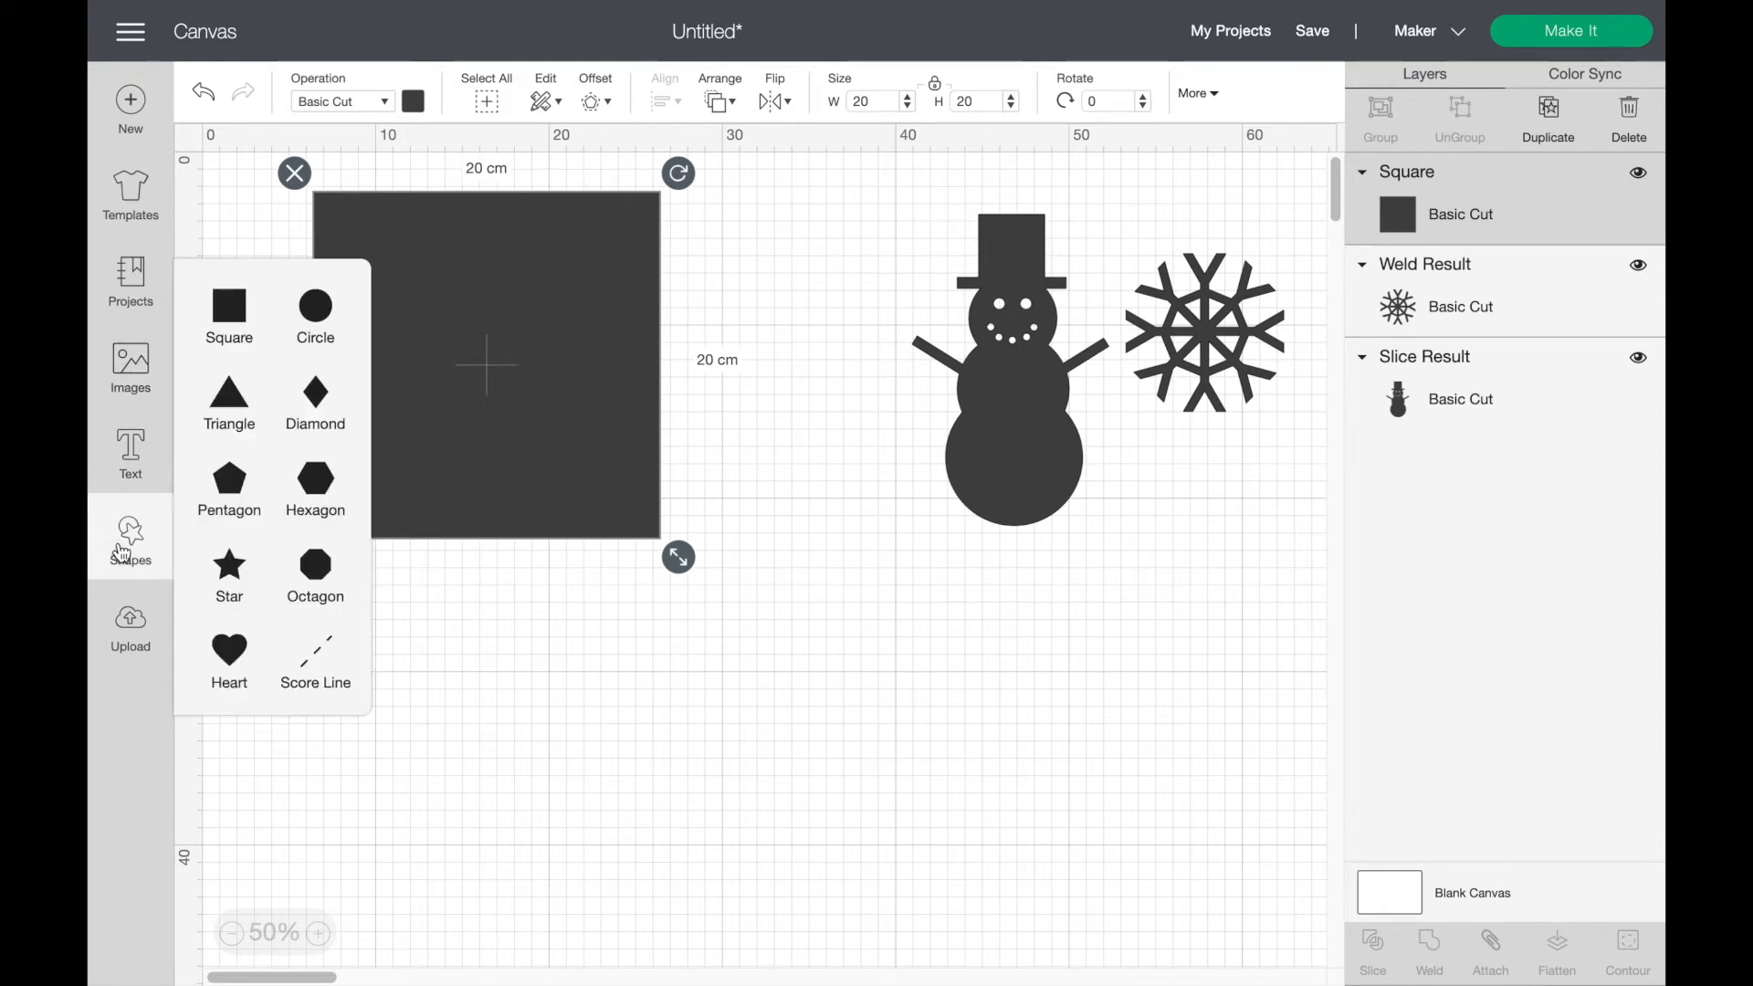
click(311, 321)
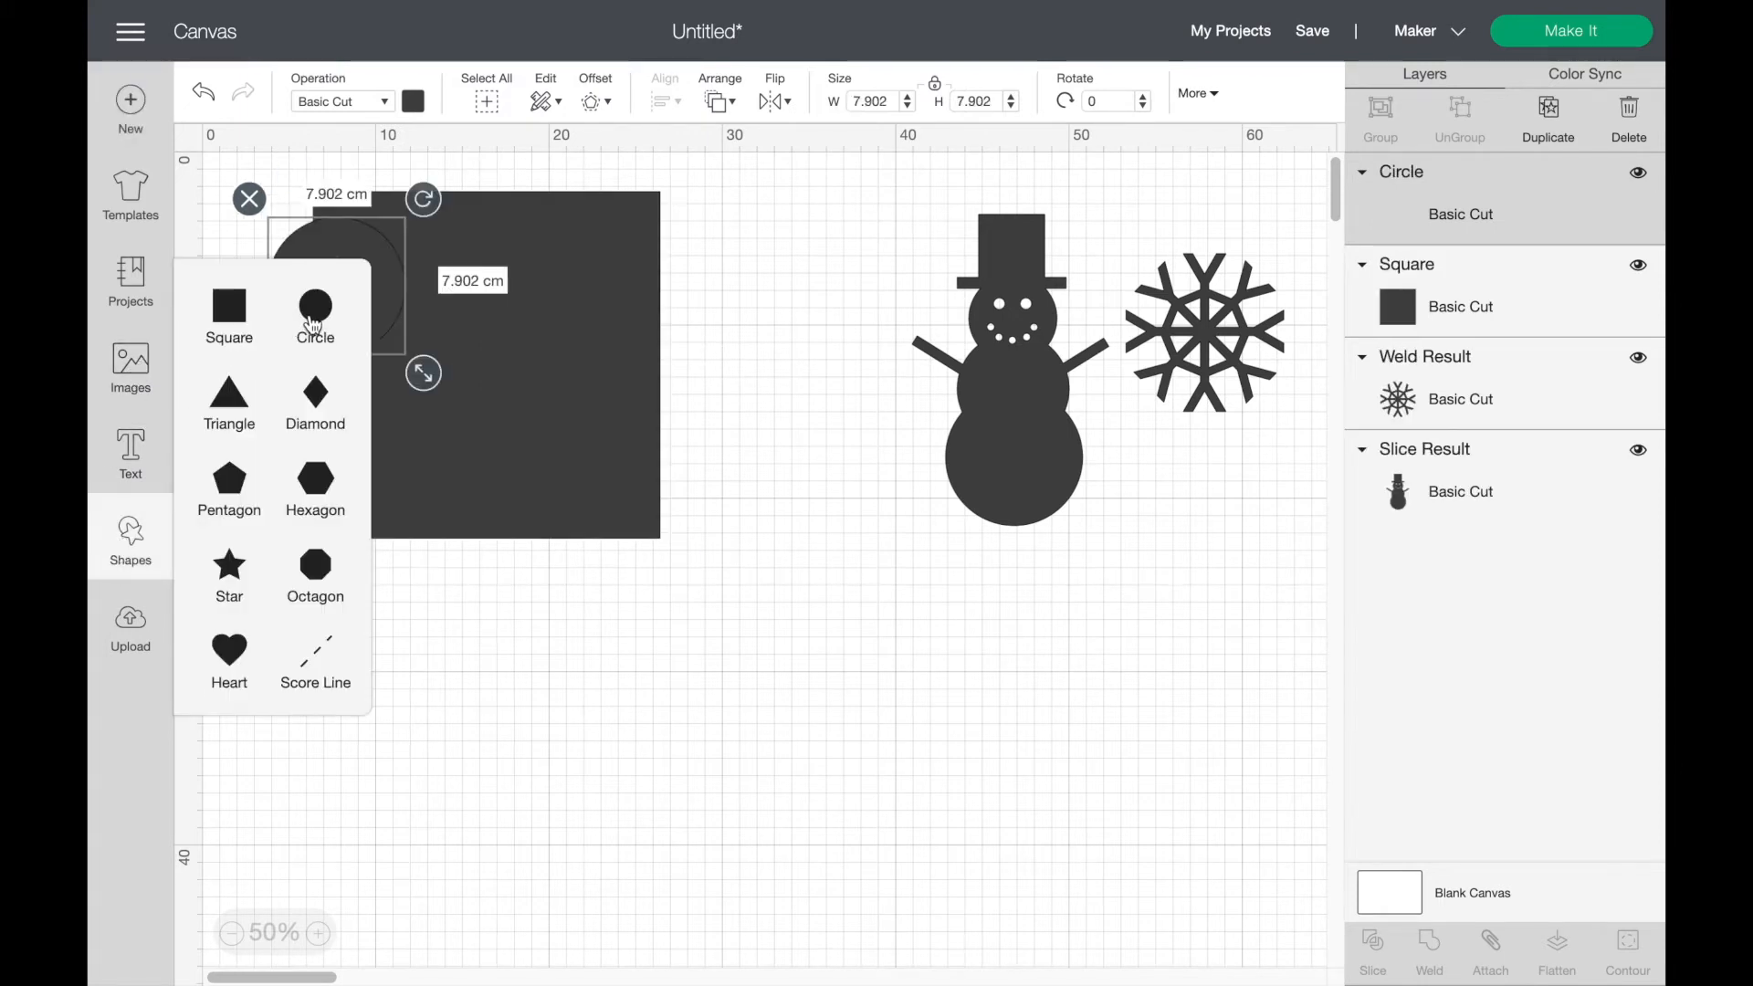
drag(377, 259, 531, 334)
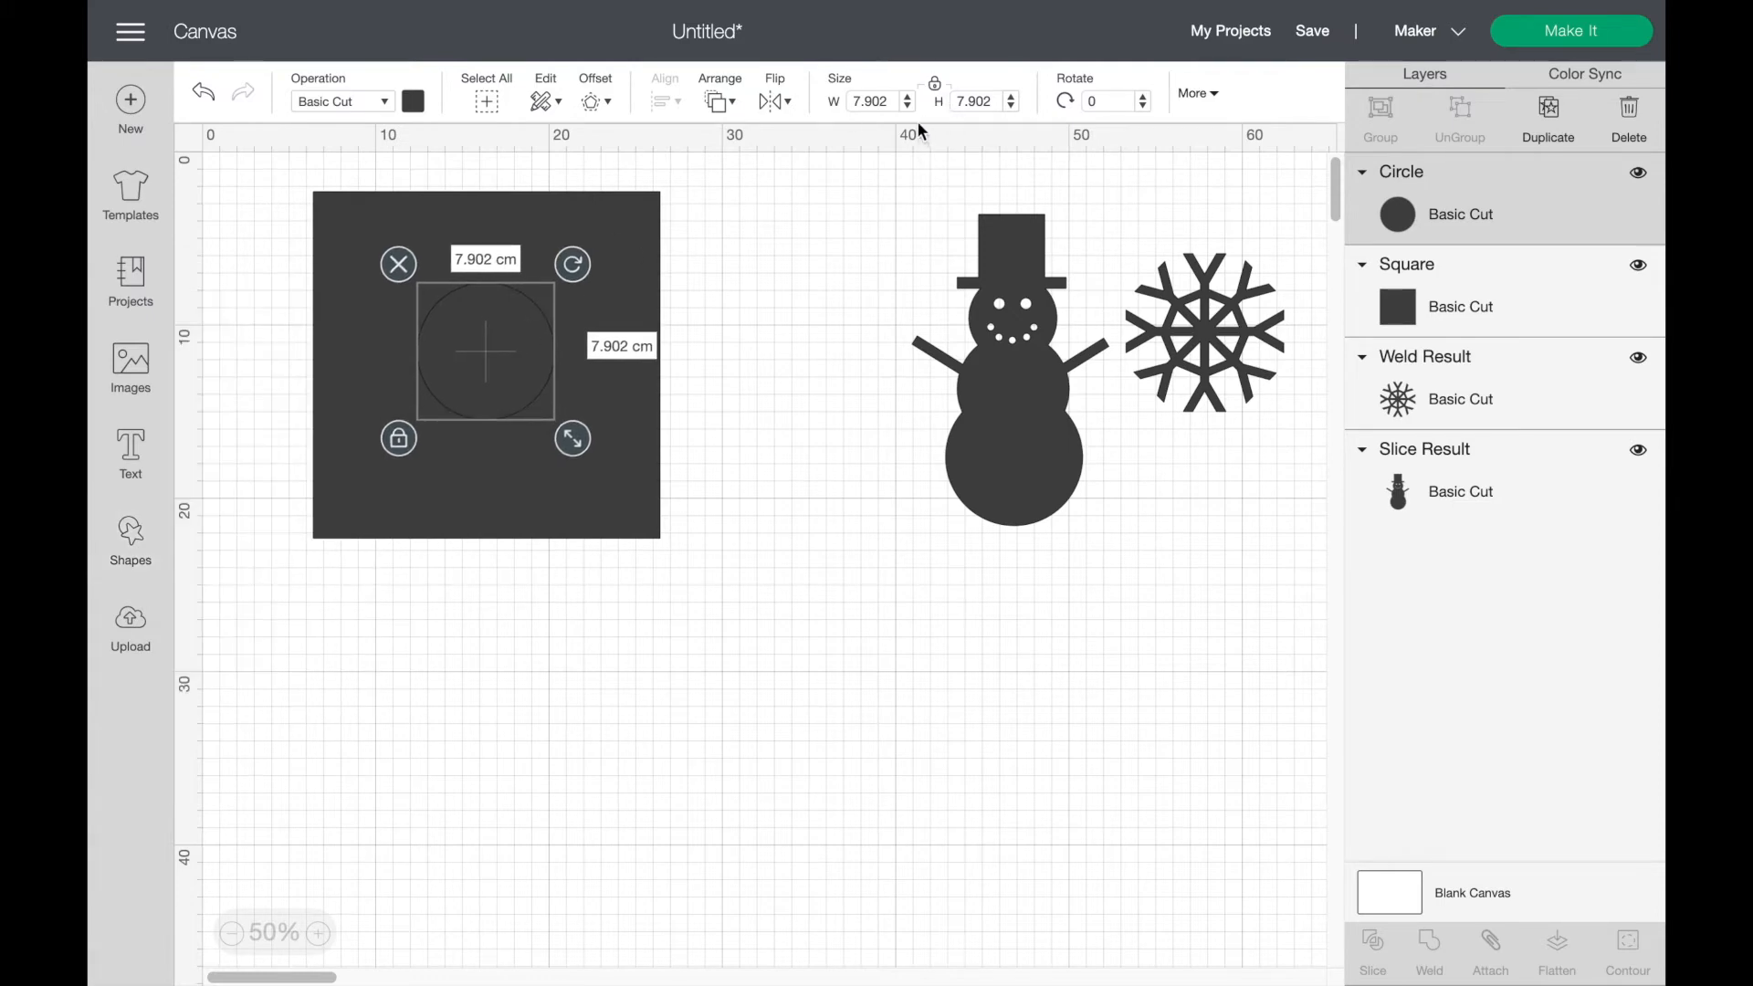
click(886, 100)
drag(883, 100, 815, 103)
text(17)
key(Return)
drag(693, 472, 615, 415)
Step: Center the circle and the square on each other and slice the circle out of the square
drag(509, 608, 645, 299)
click(671, 103)
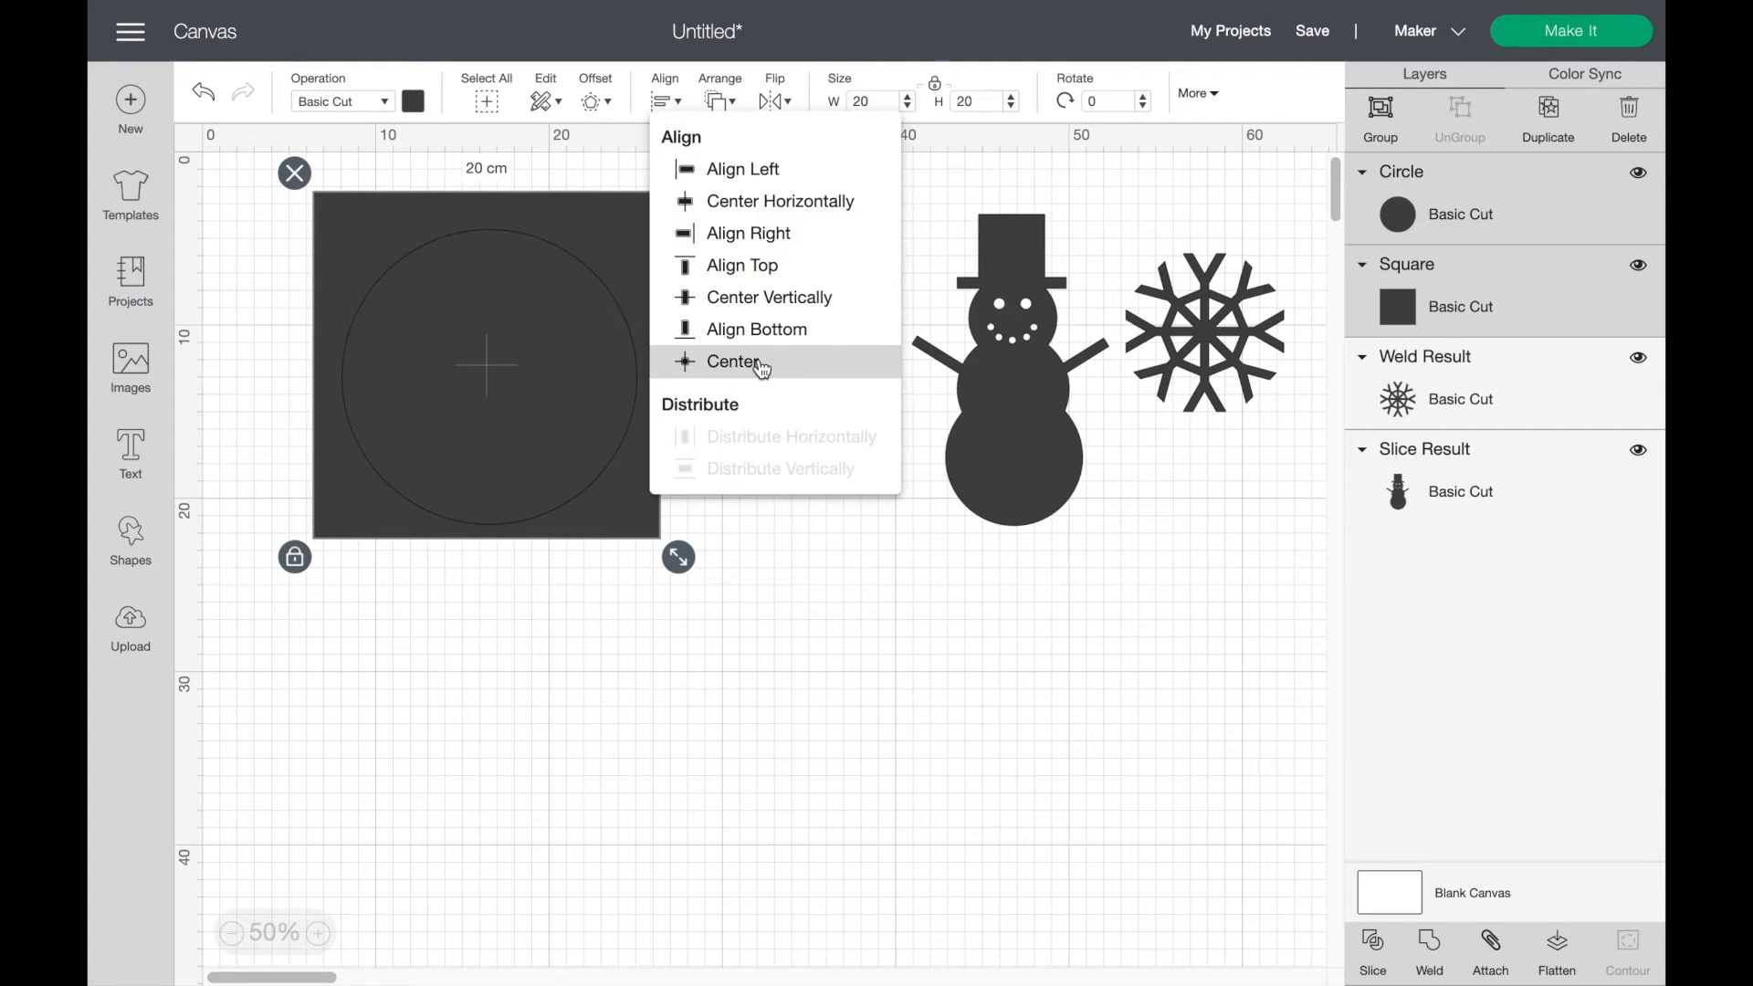
click(761, 365)
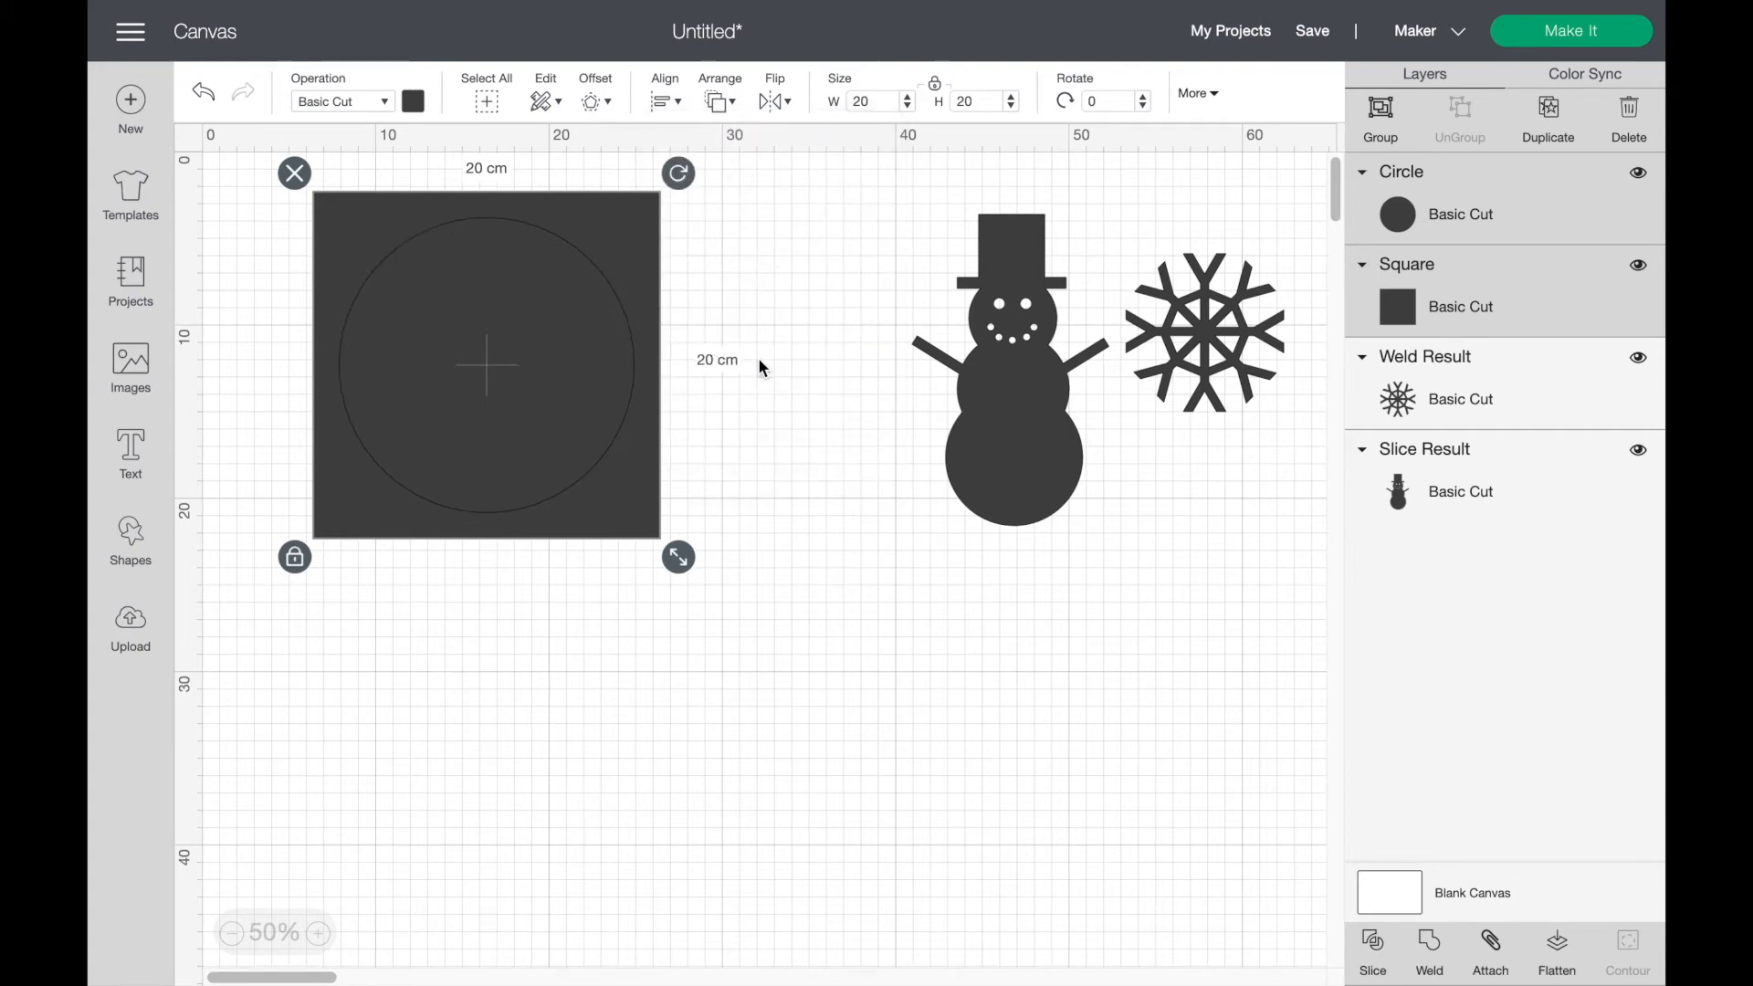
click(782, 575)
drag(429, 669, 654, 321)
click(1384, 966)
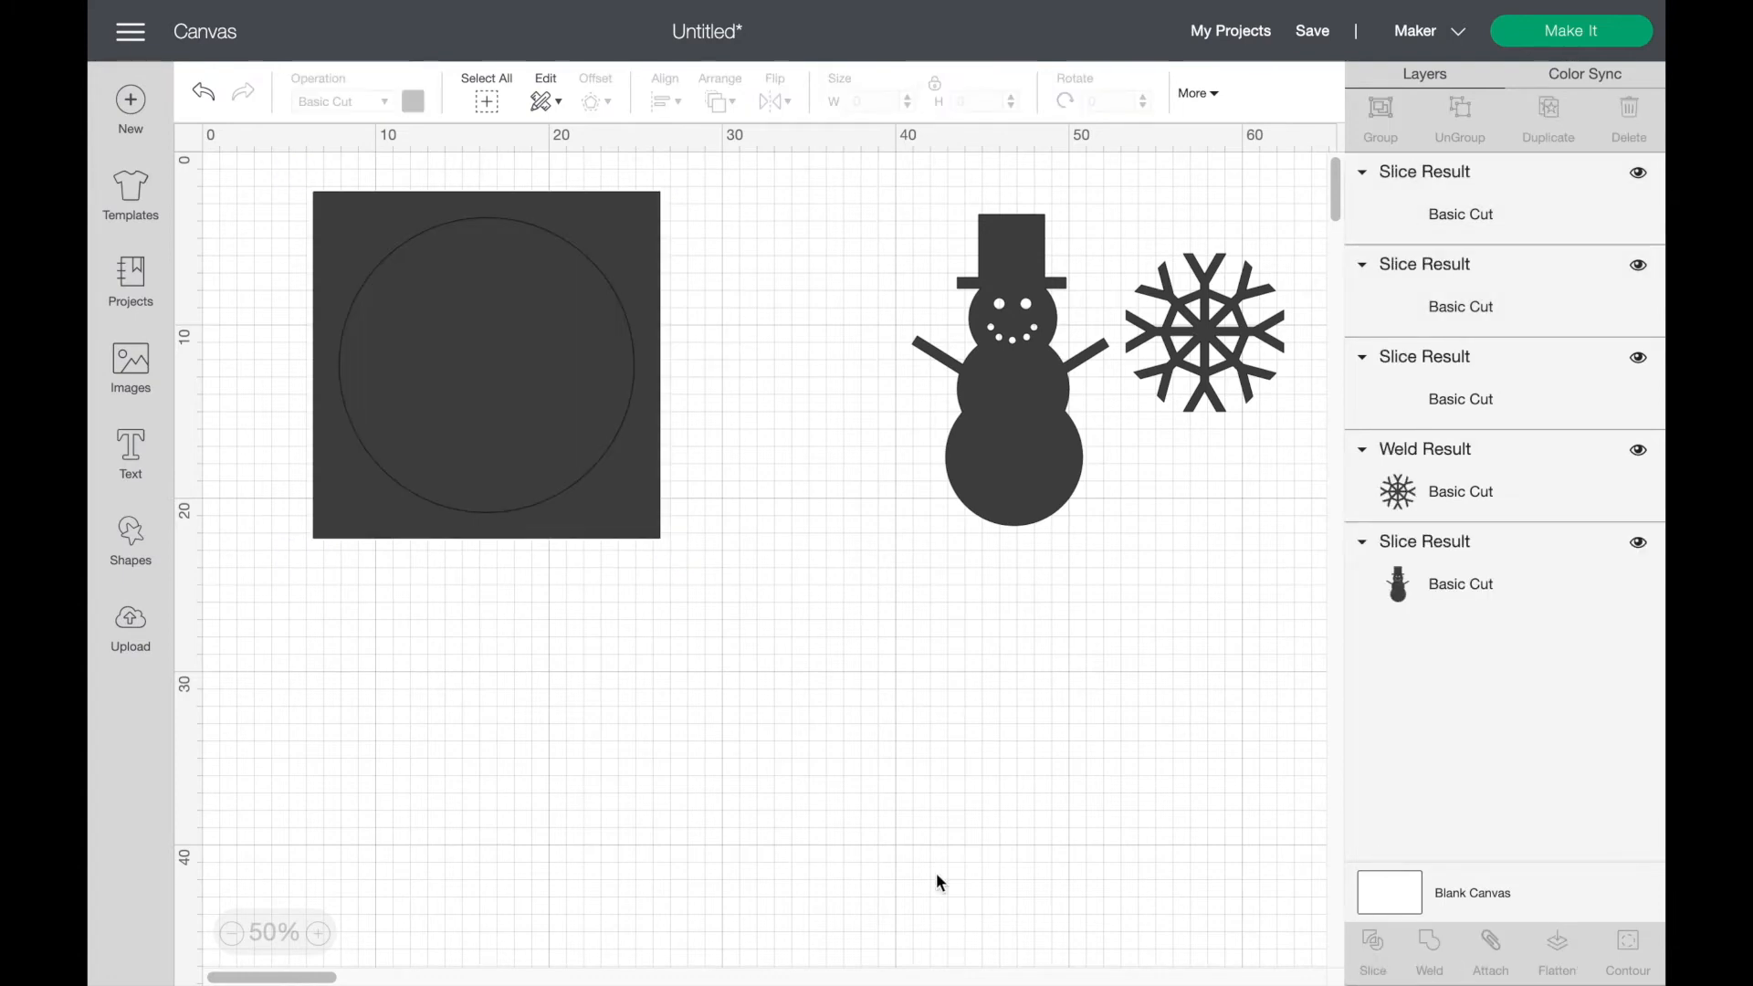
Step: Delete the two solid circles left by the slice and move the square frame up beside the snowman
drag(552, 490, 810, 783)
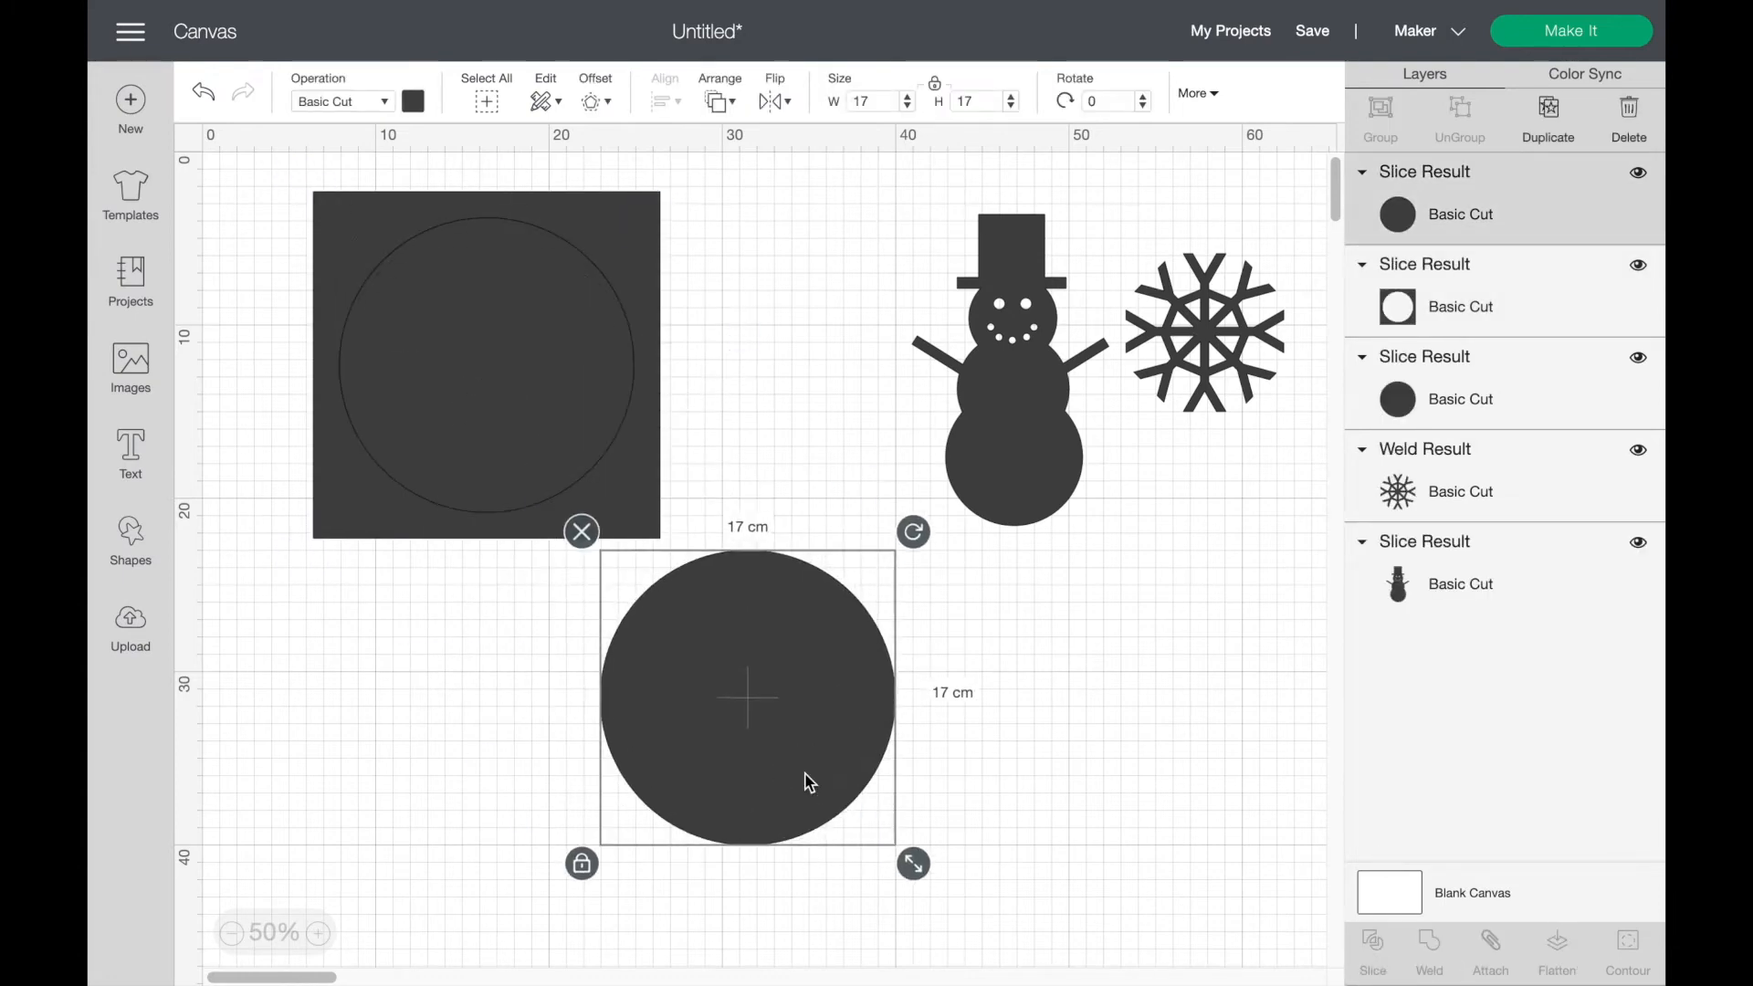
key(Delete)
drag(548, 489, 750, 821)
click(518, 384)
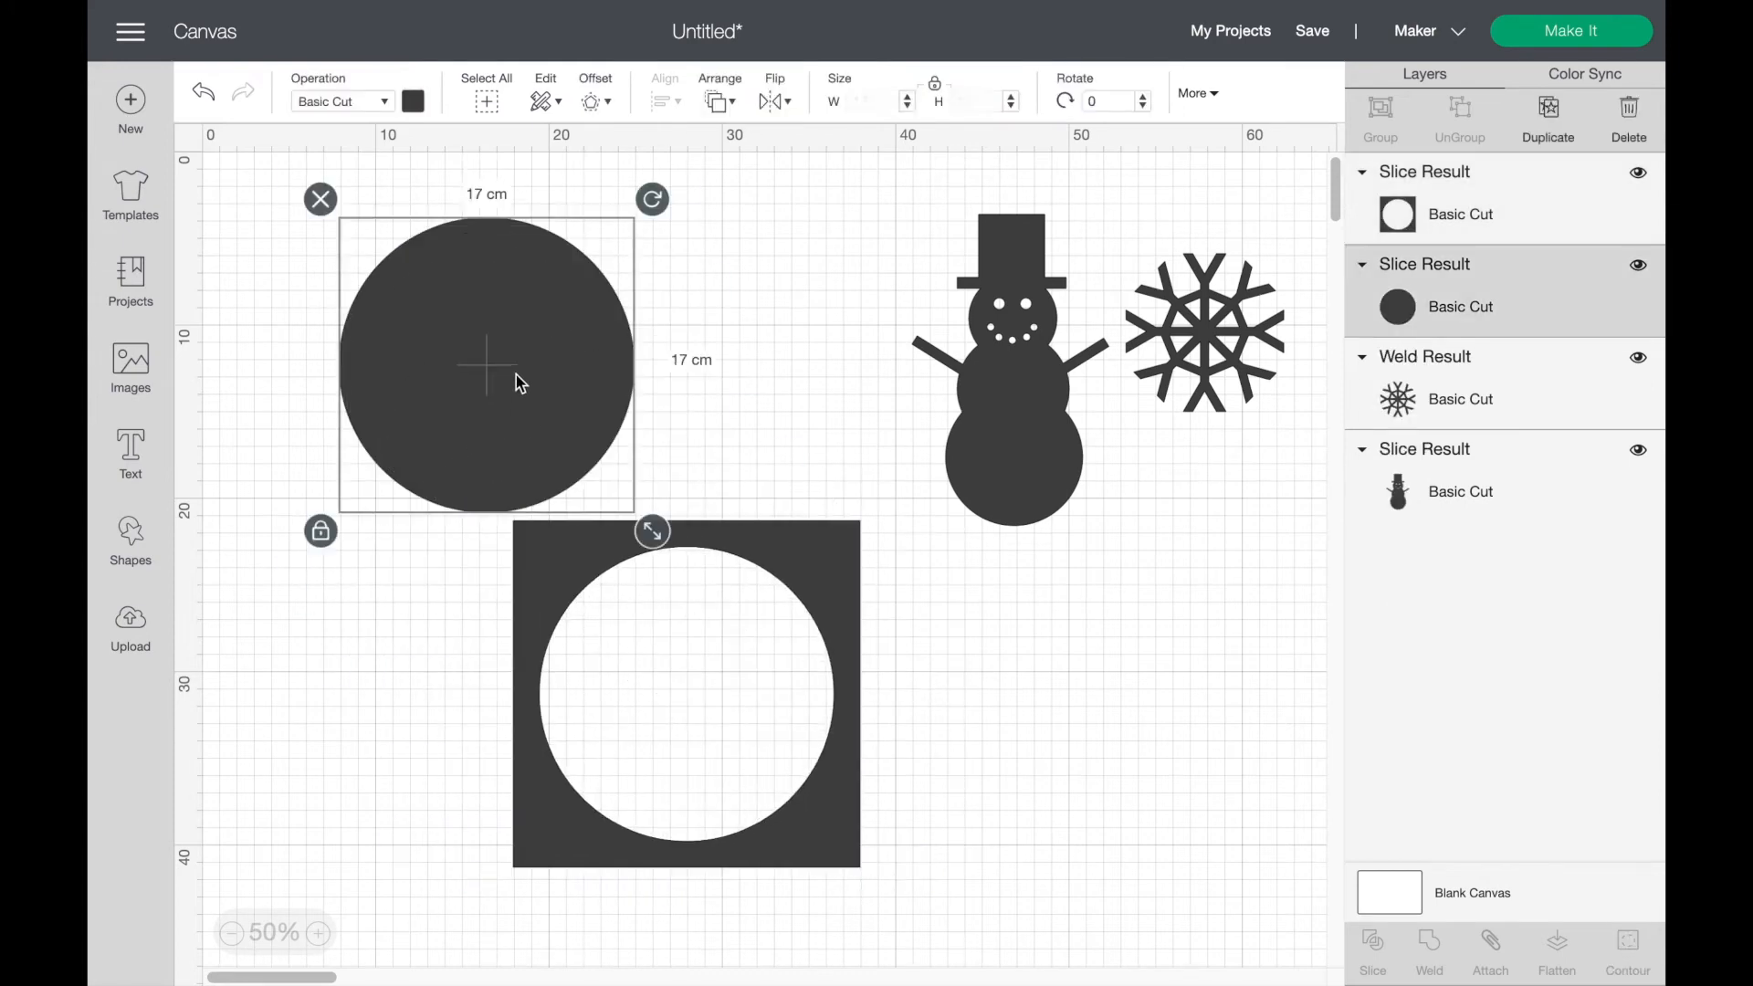
click(1629, 130)
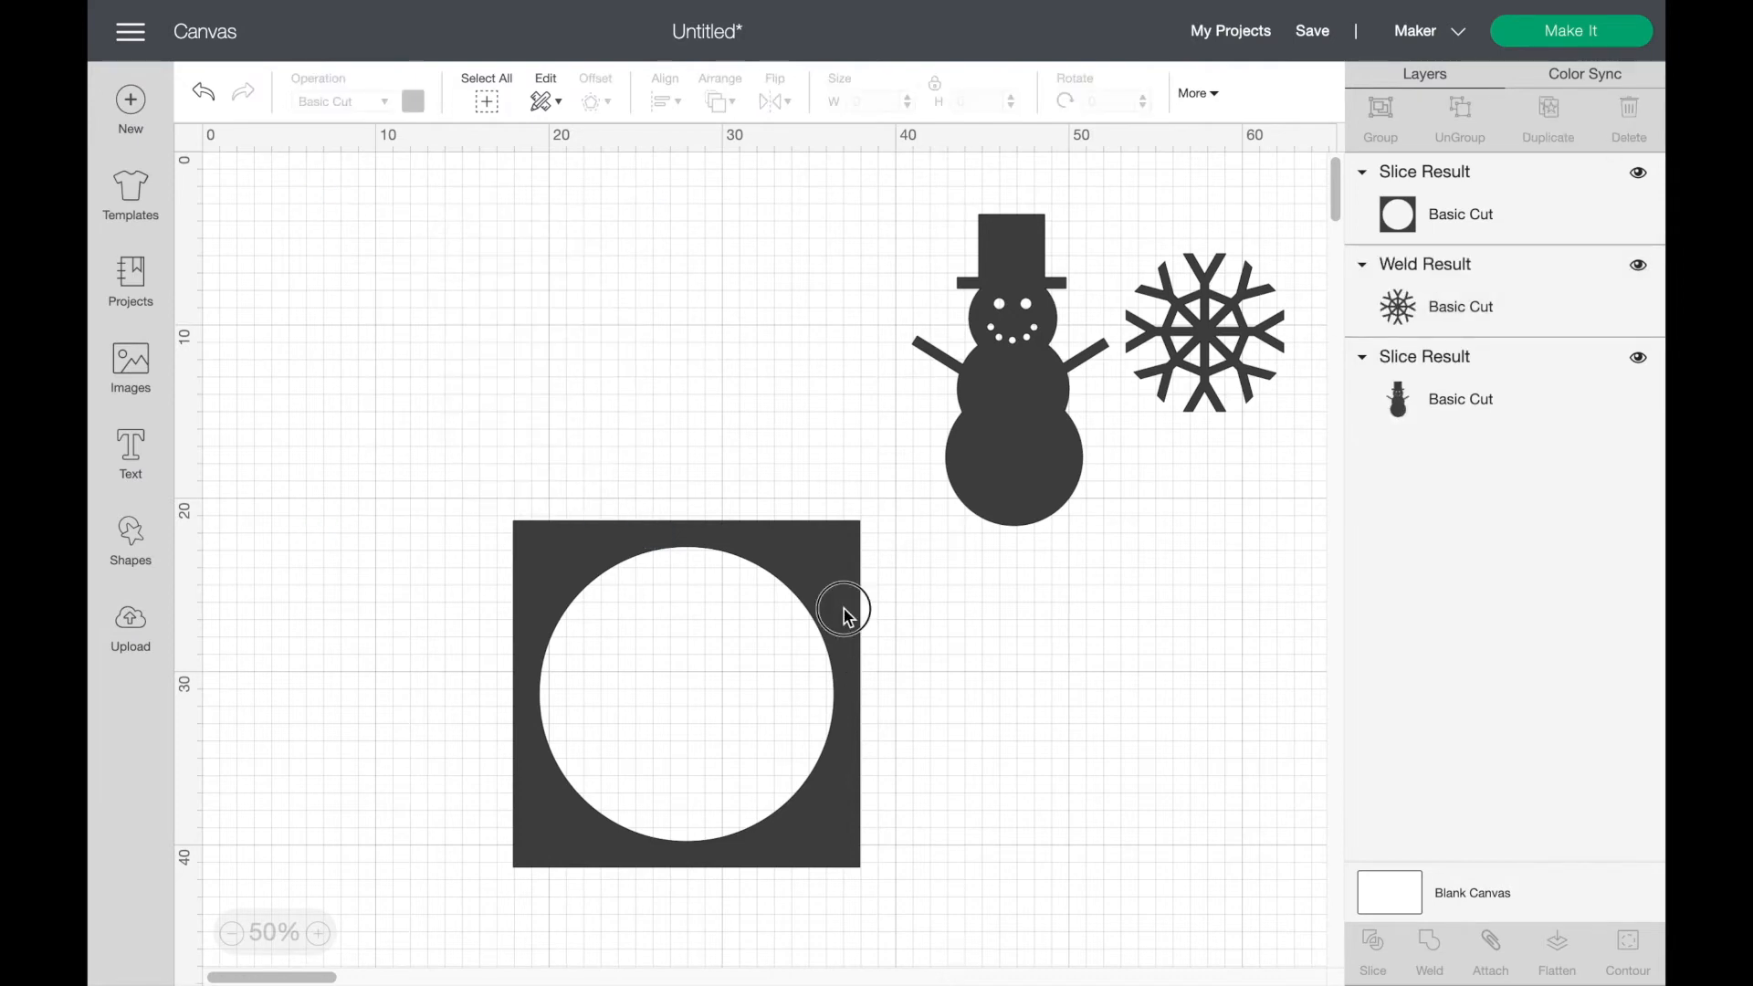
drag(843, 617, 776, 360)
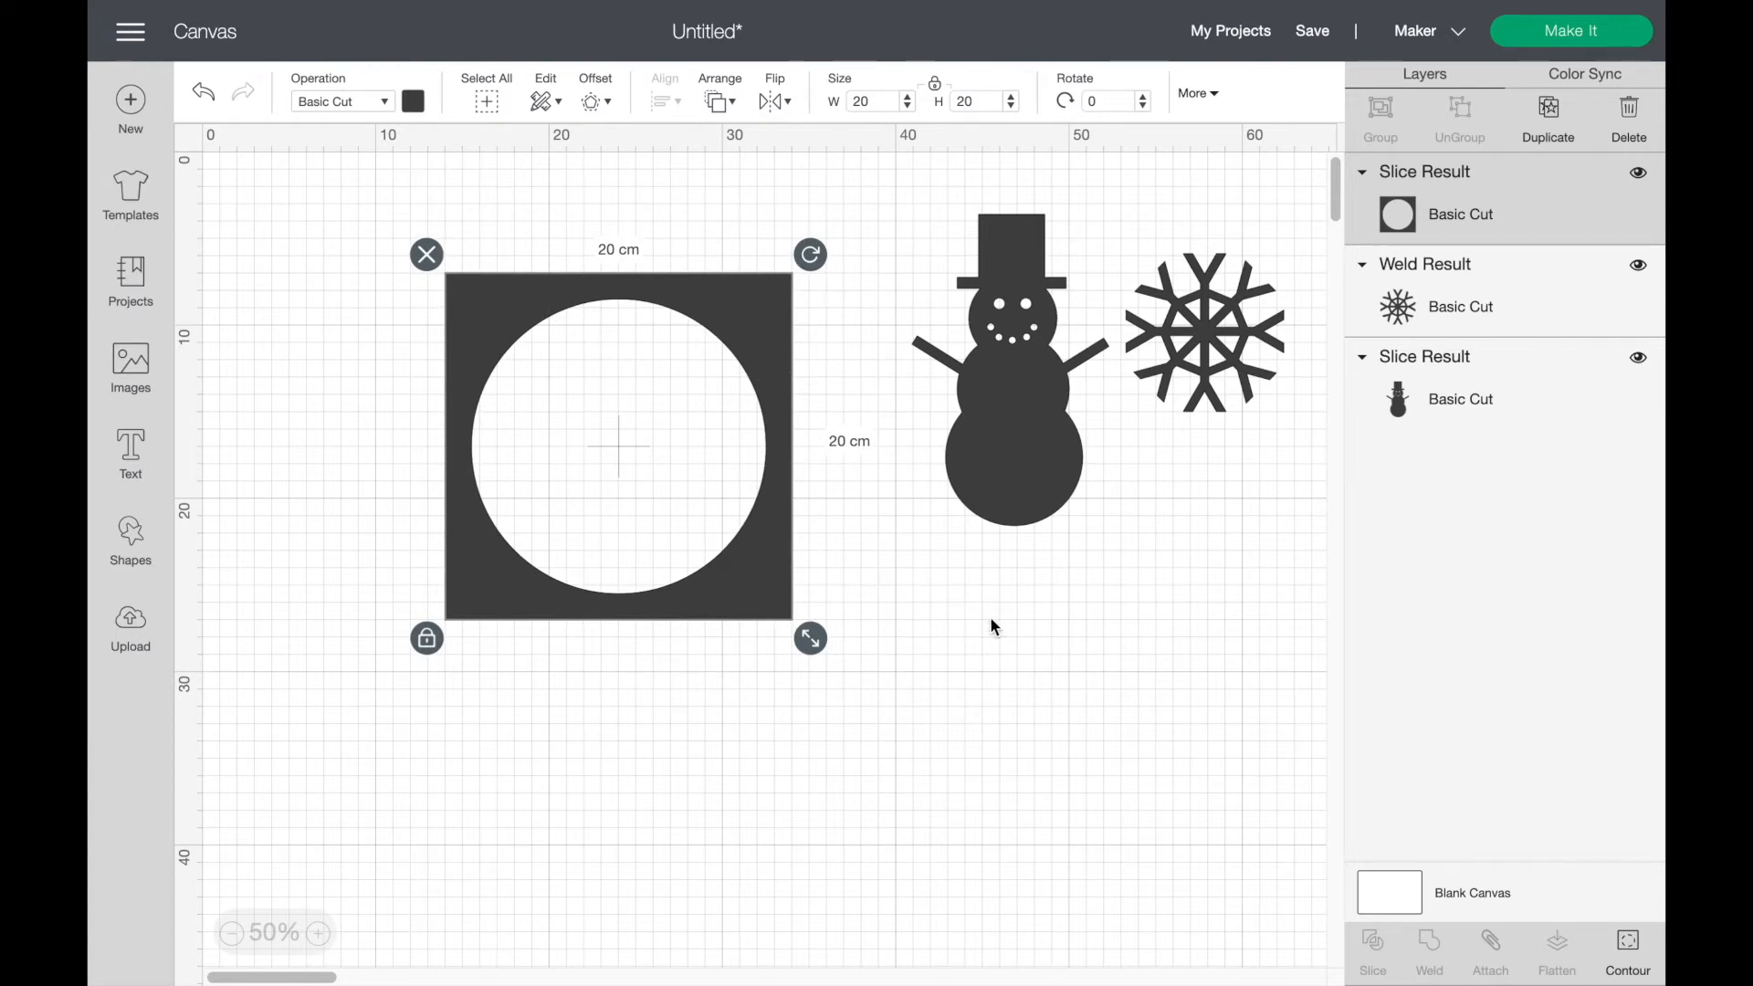
Step: Duplicate the square frame with the round opening and hide the copy
click(1031, 502)
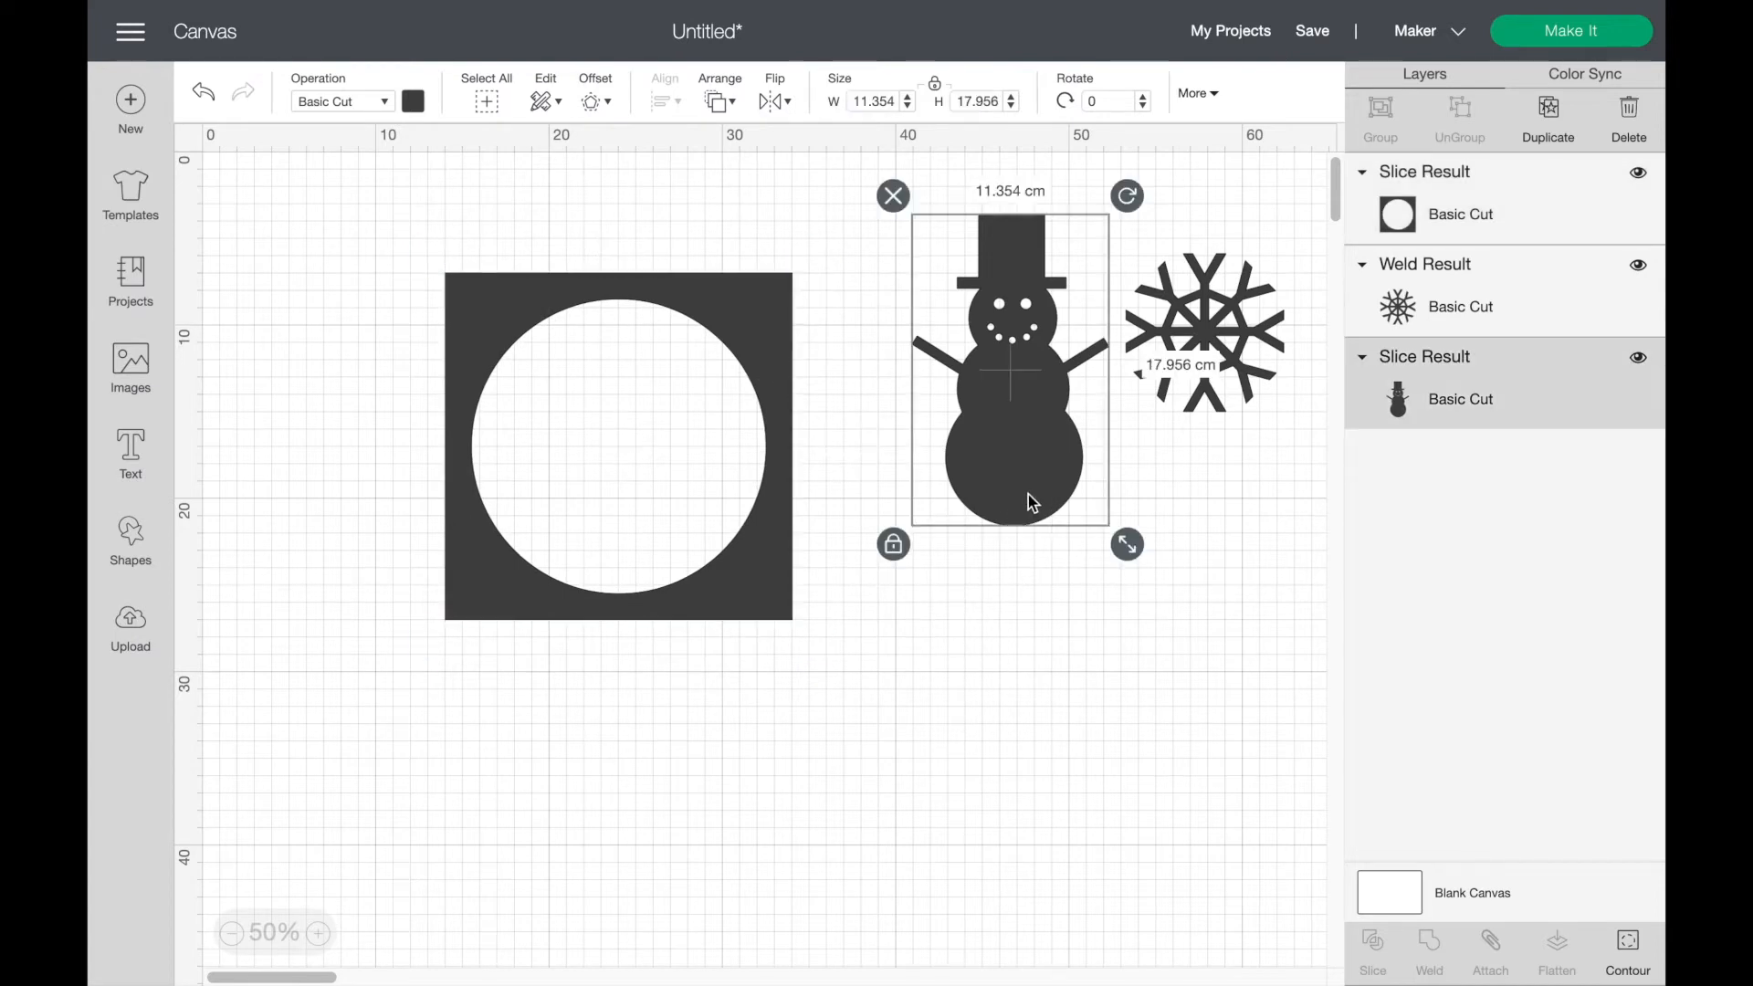
click(1471, 212)
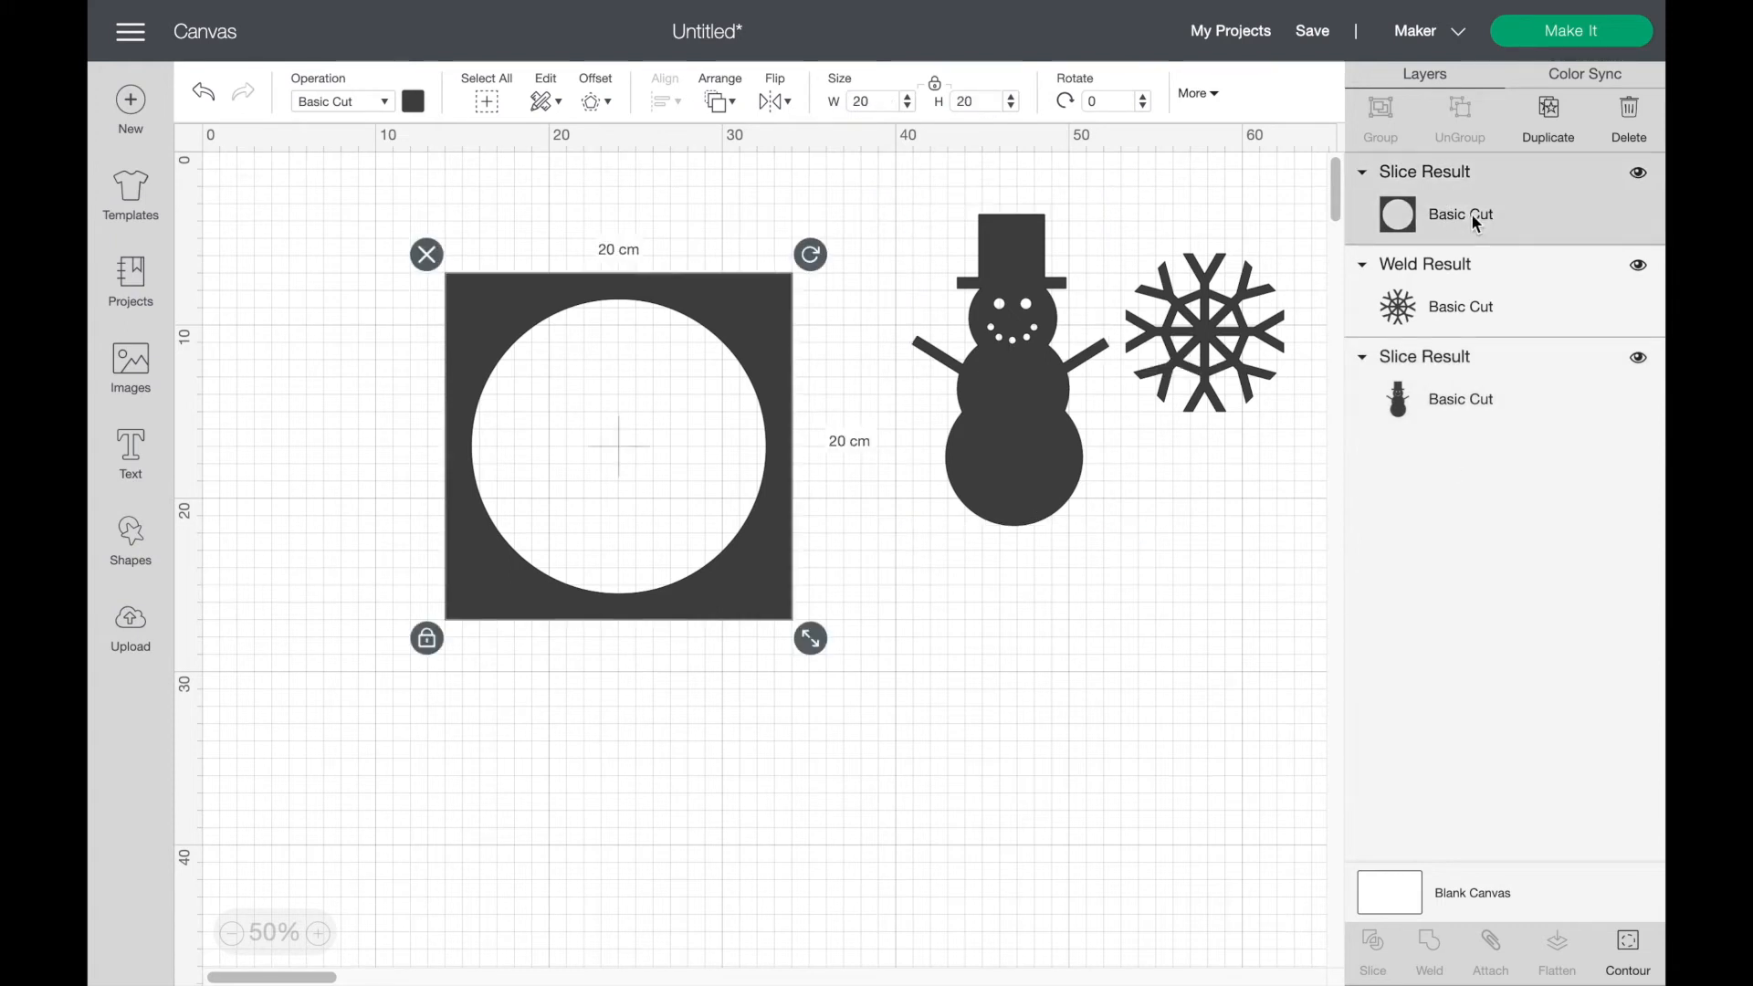
click(1549, 117)
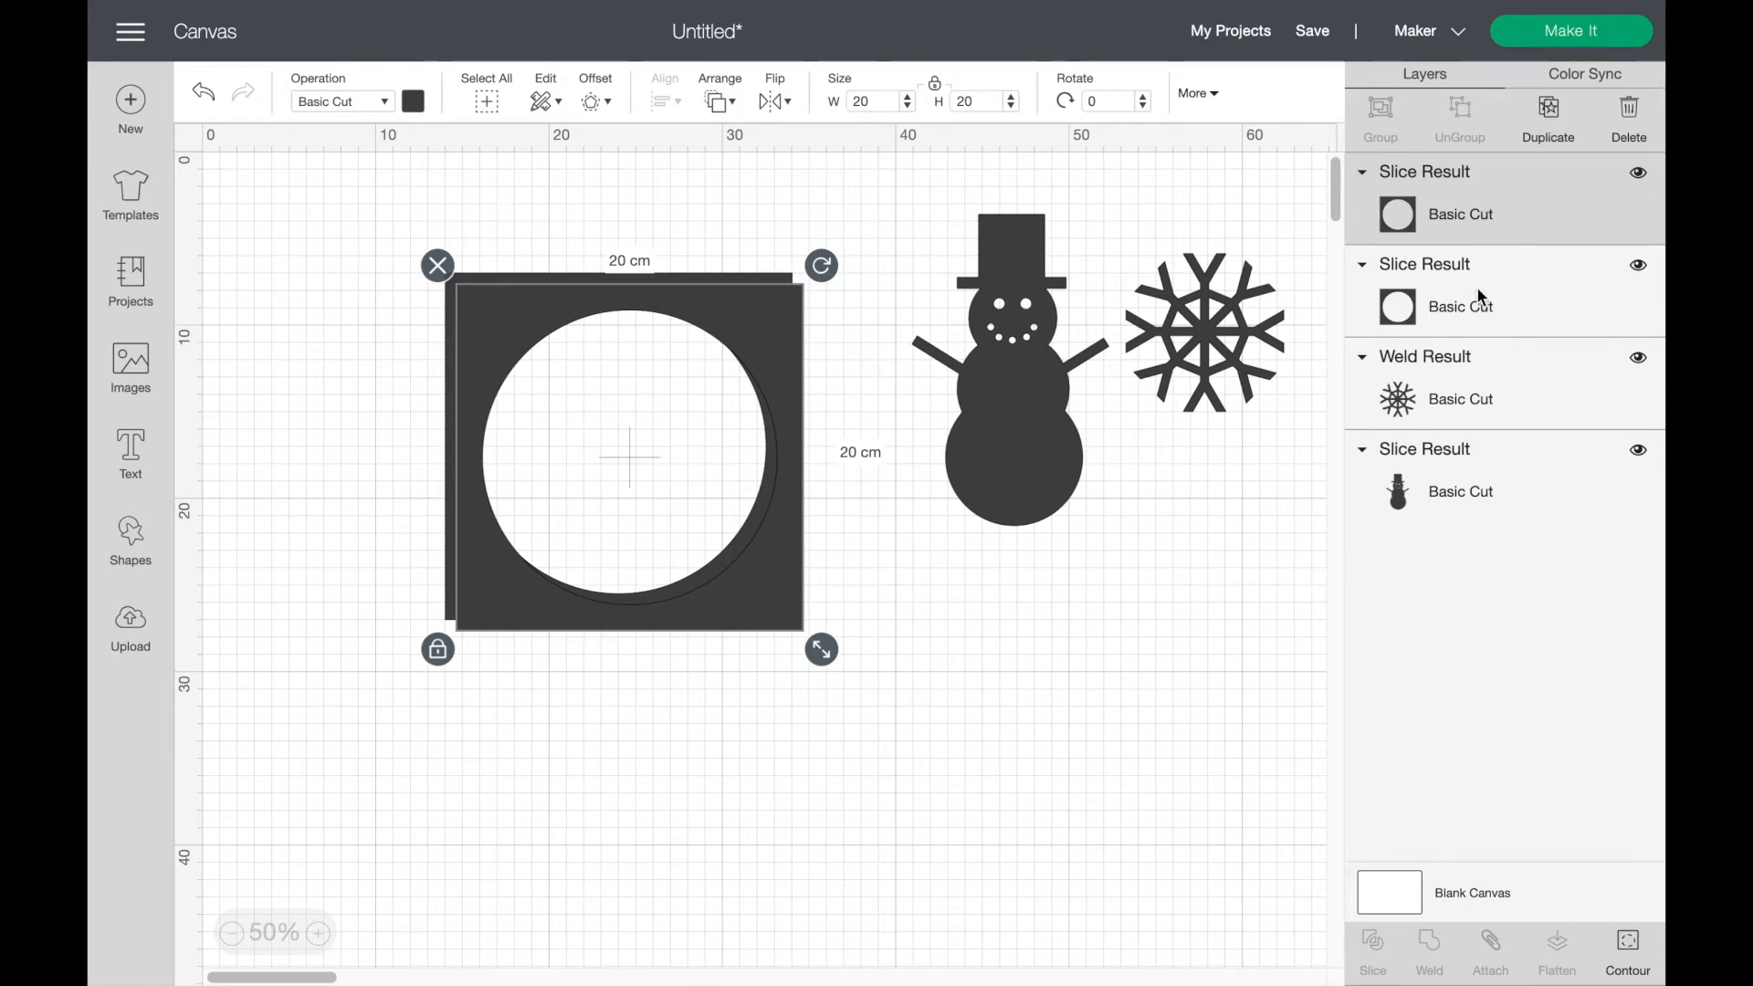
click(1638, 173)
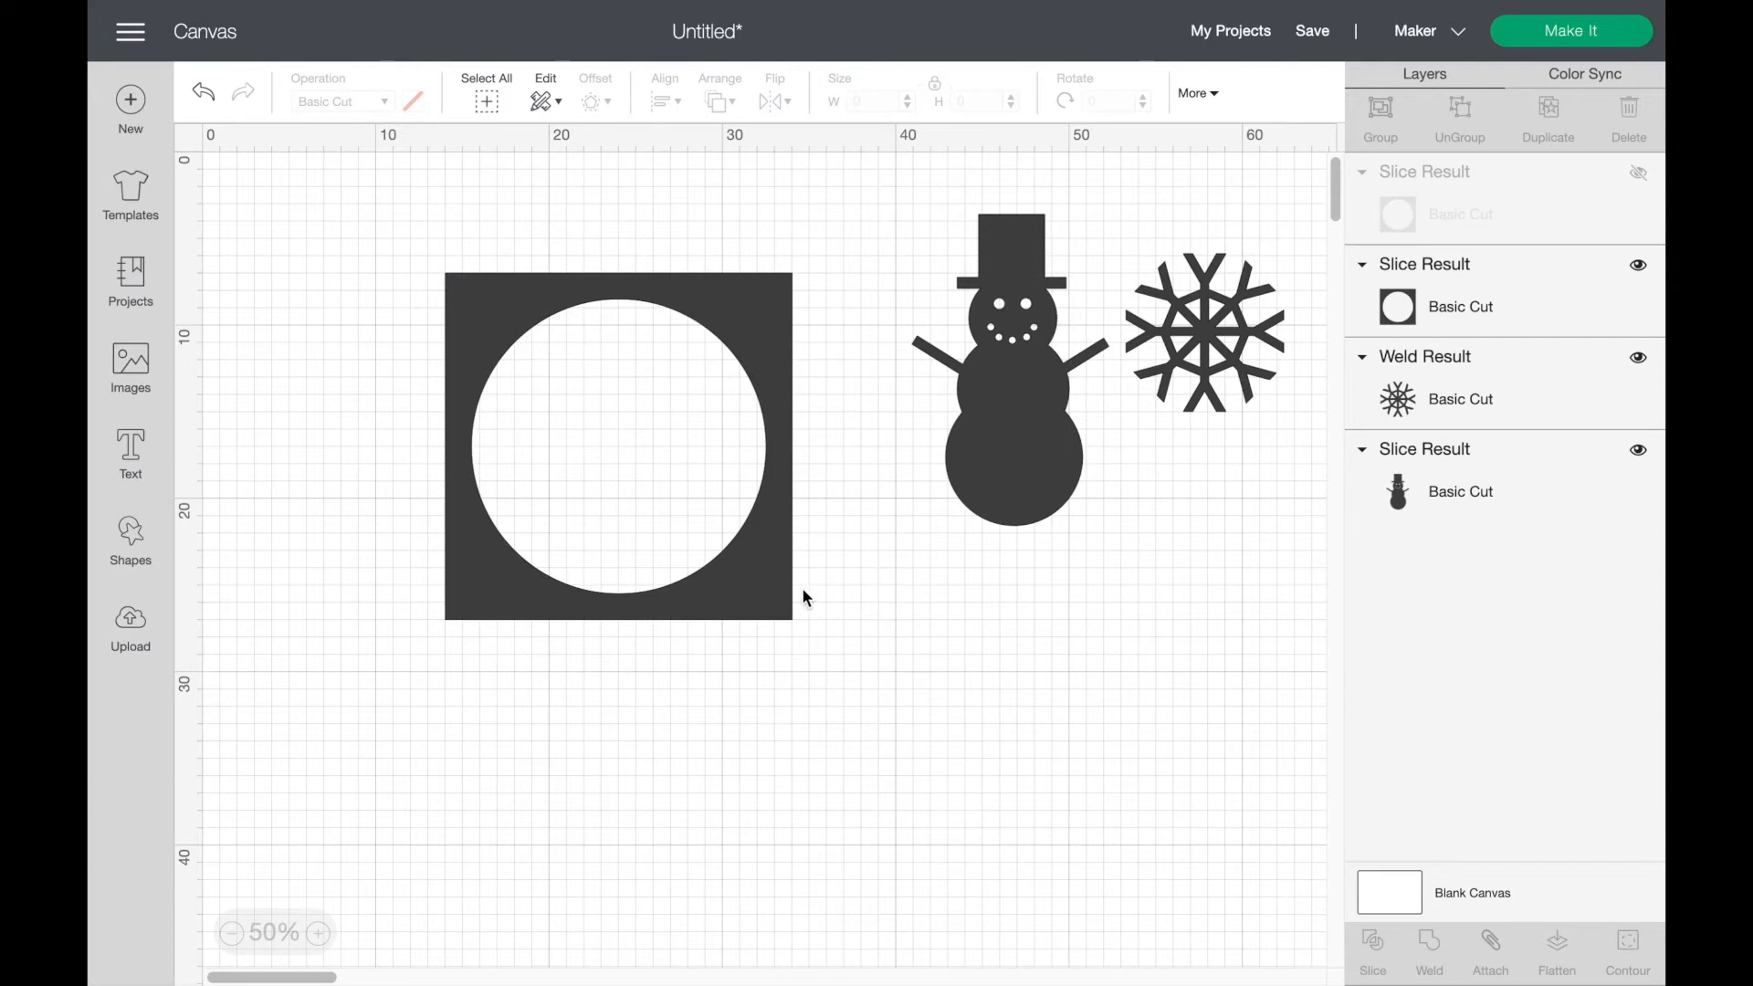
Step: Shrink the snowman and position it with the frame so it overlaps the lower right edge of the round opening
drag(774, 602, 841, 585)
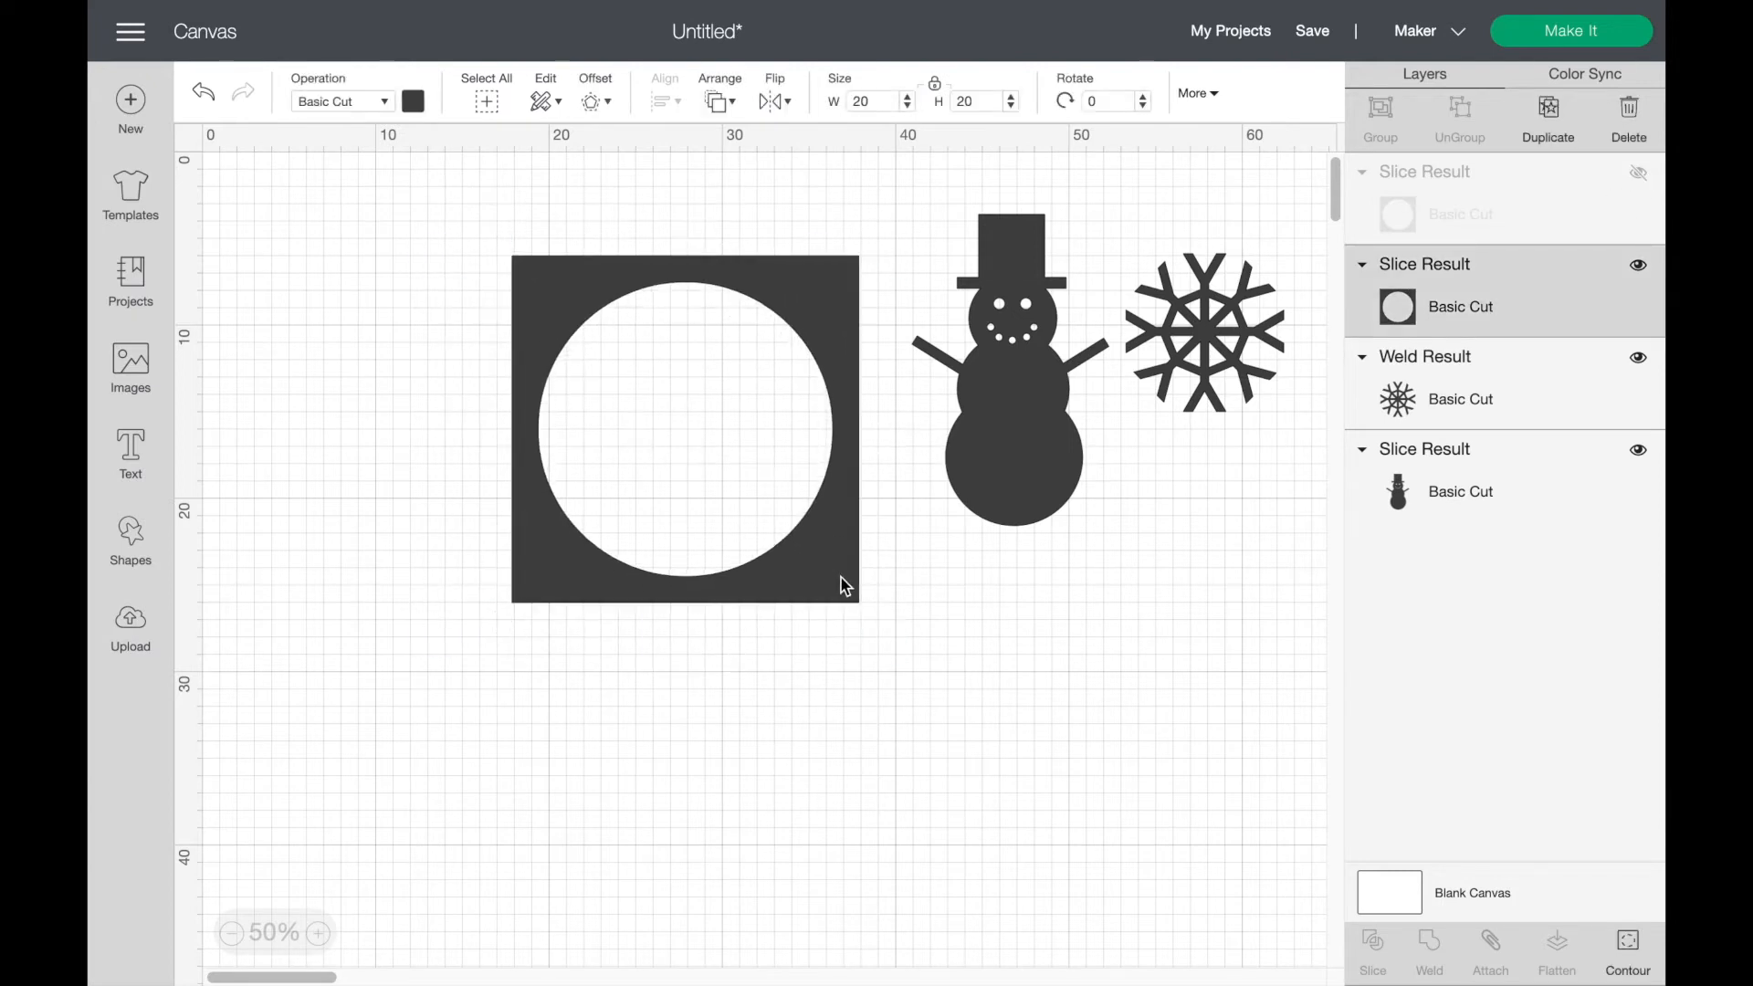
click(993, 464)
drag(994, 463, 725, 525)
drag(856, 597, 709, 458)
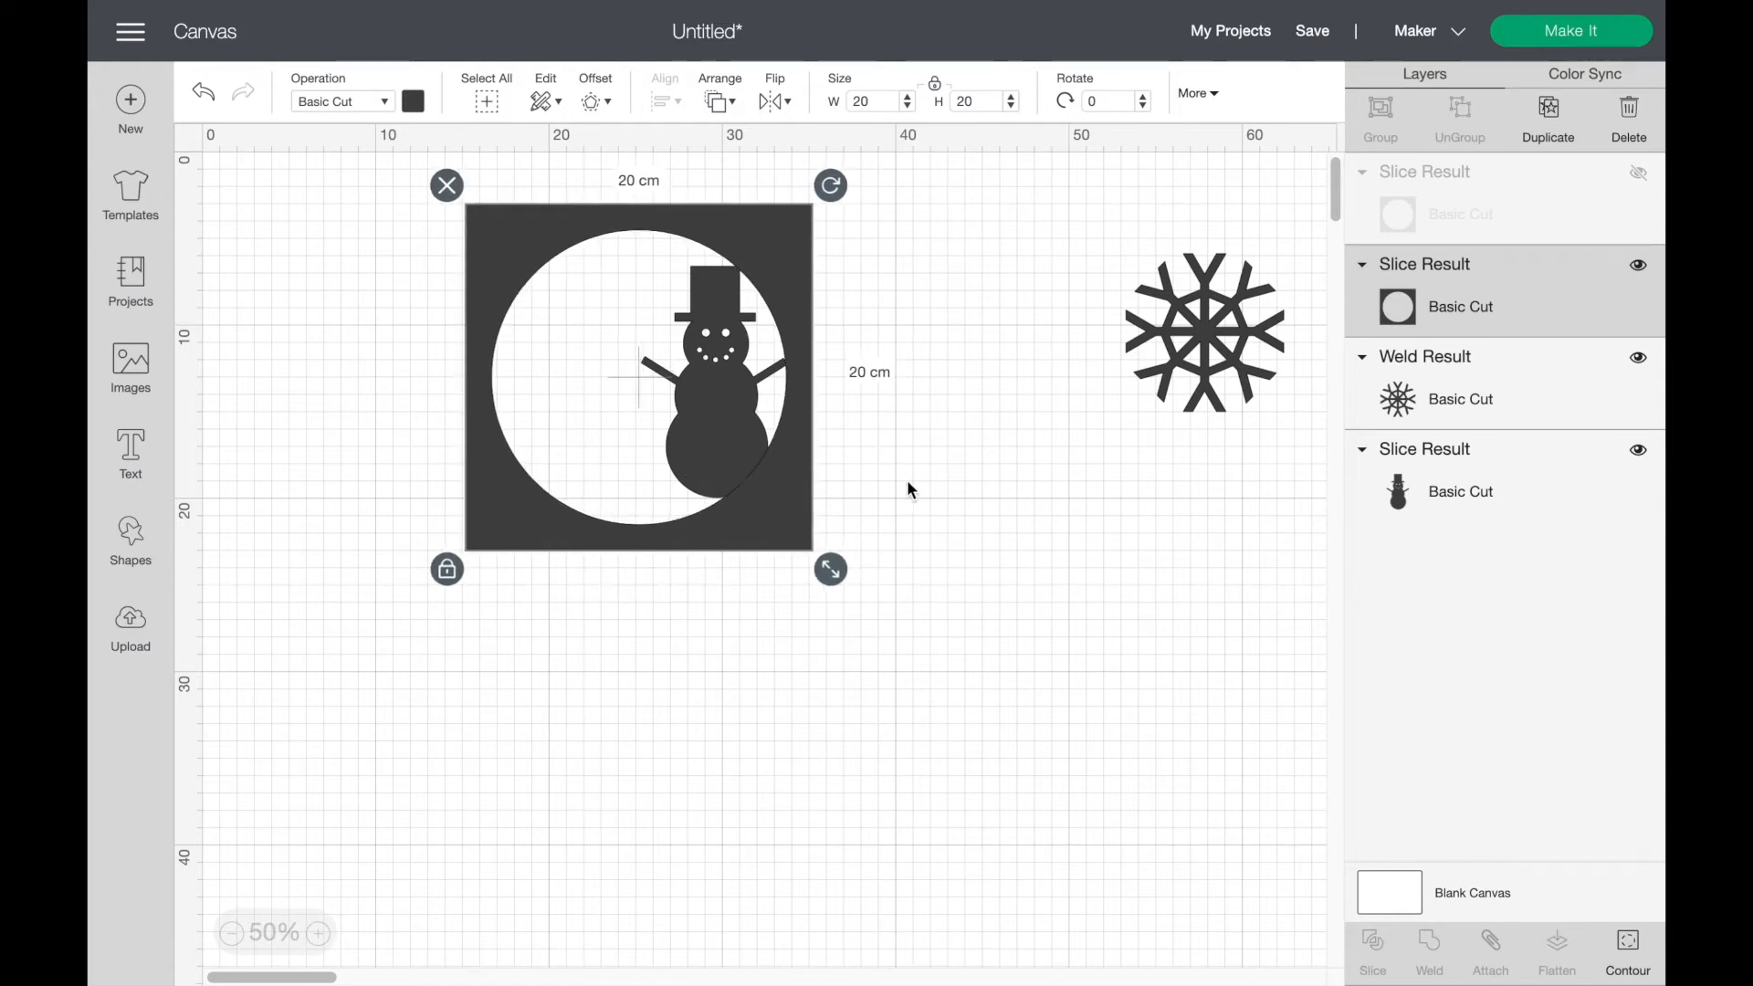
Step: Weld the snowman to the square frame and move the welded scene toward the middle of the canvas
click(905, 478)
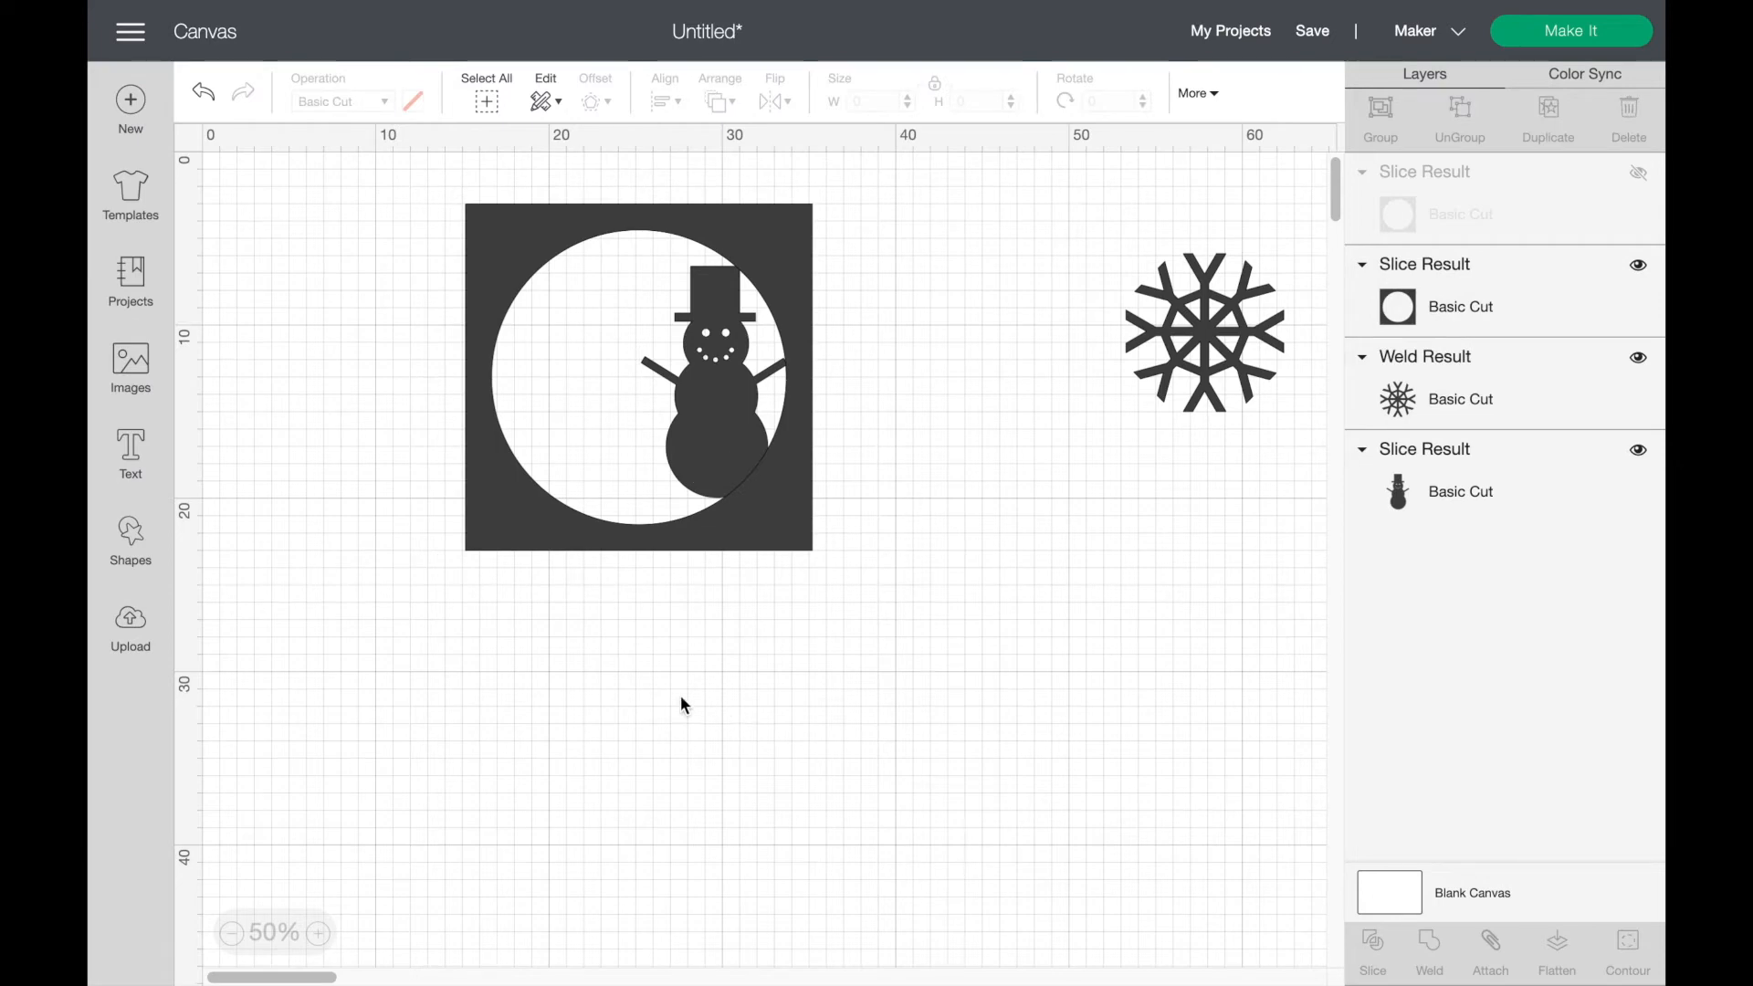
drag(630, 677, 862, 347)
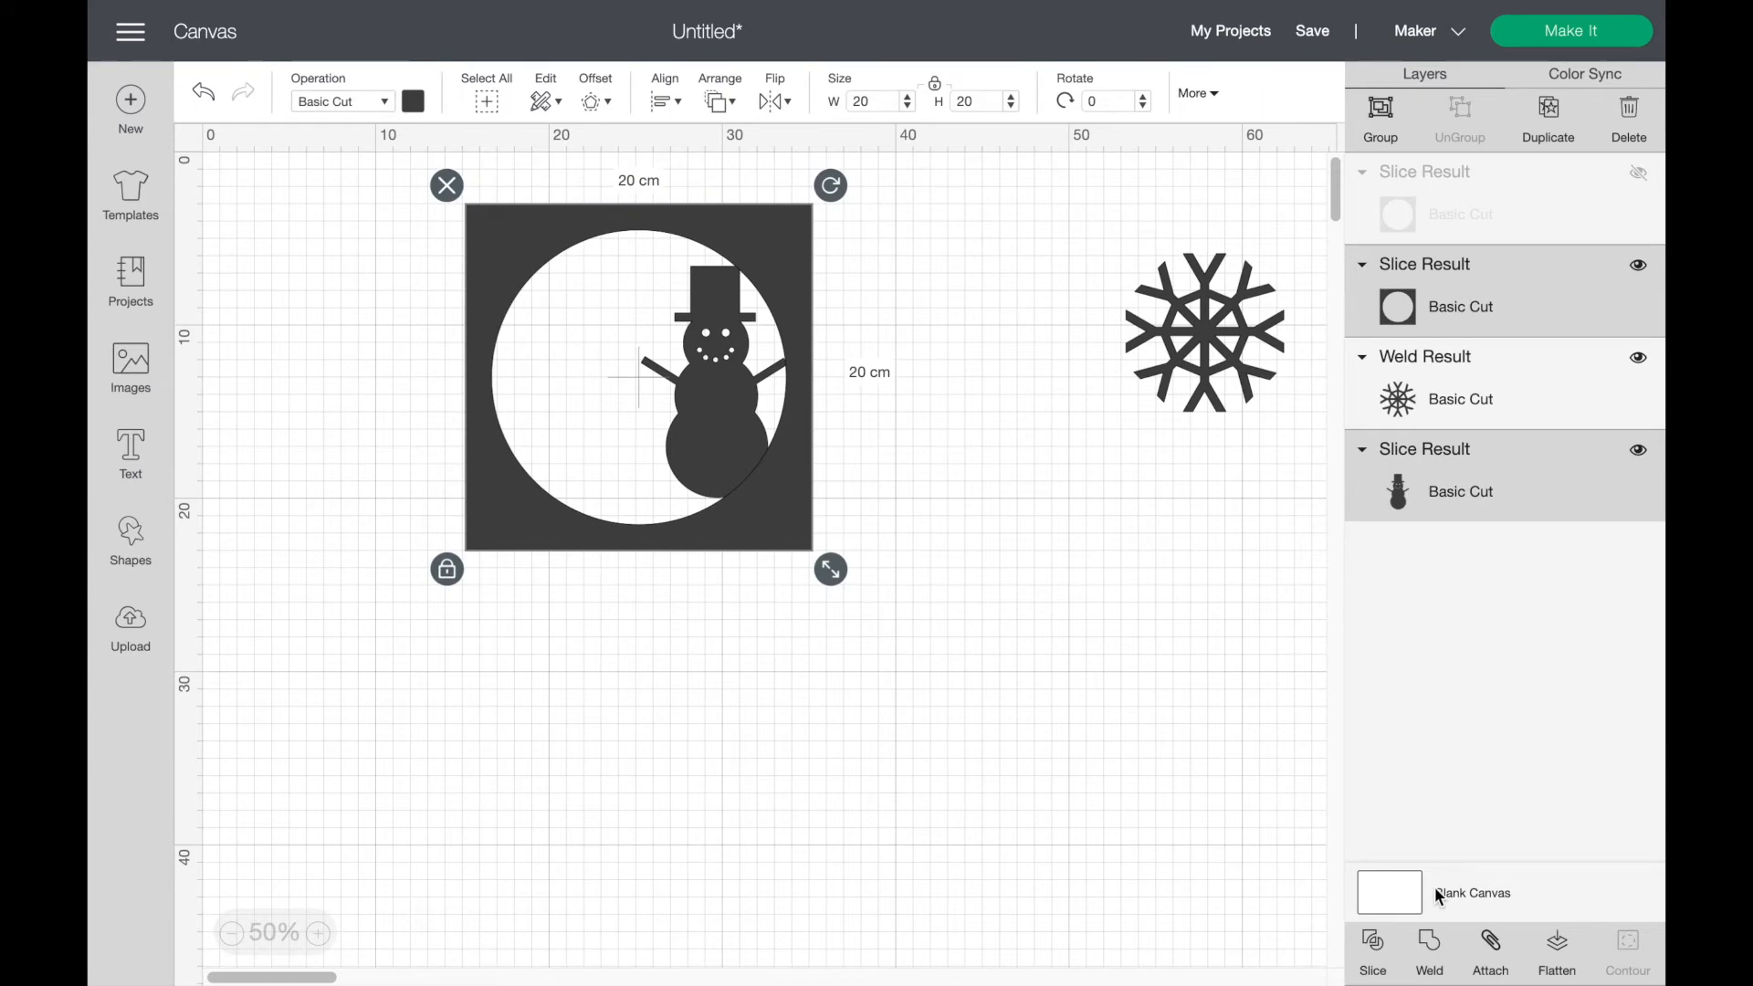
click(1428, 970)
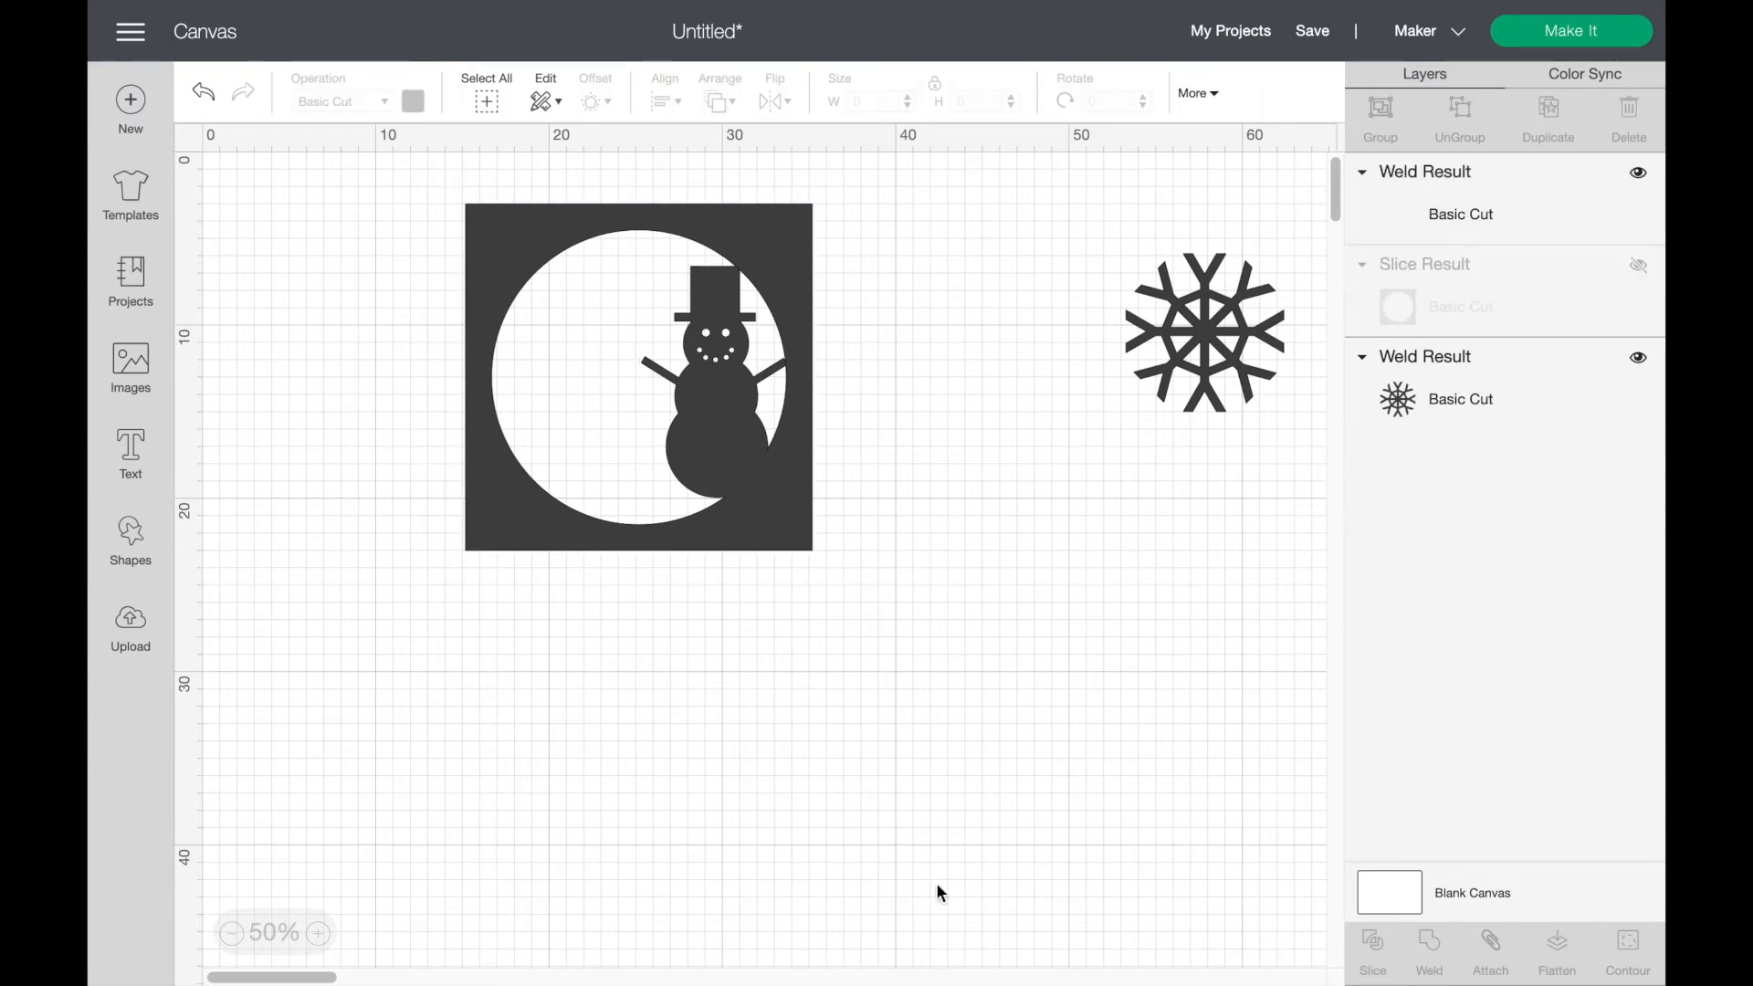
drag(728, 488, 834, 566)
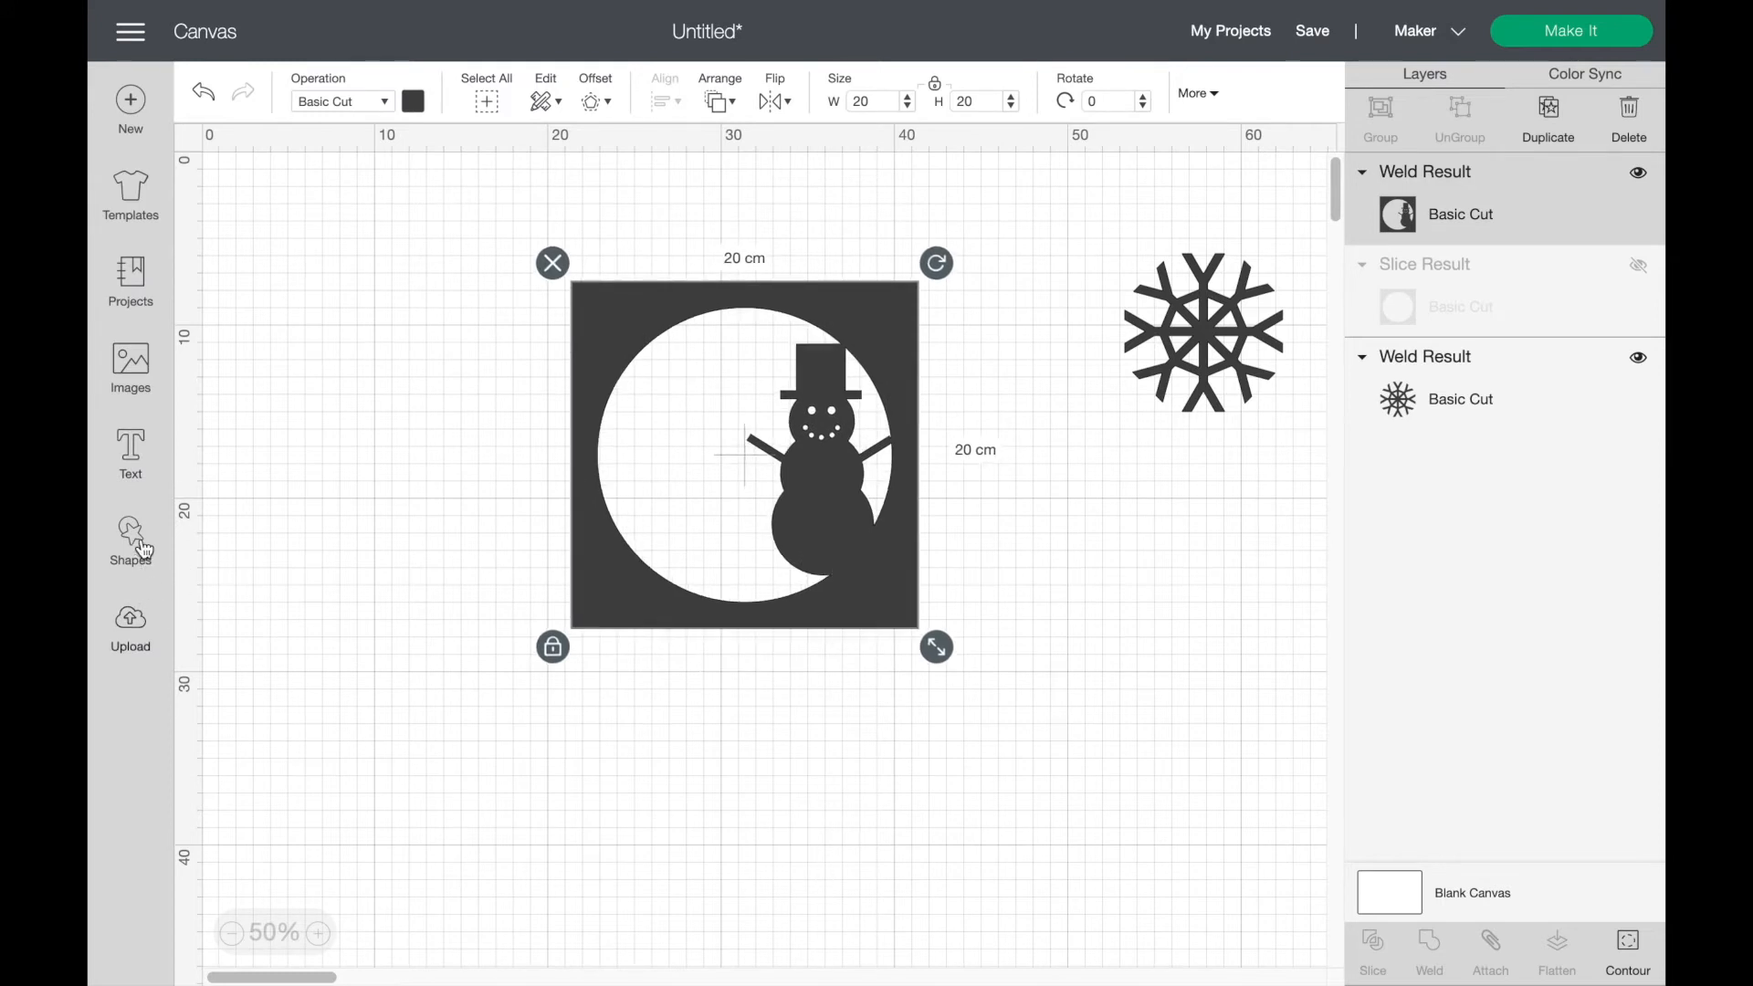
Step: Add a circle, stretch it unproportionally into a flat ellipse about 13.6 × 5.3 cm, and place it over the lower part of the round opening
click(130, 541)
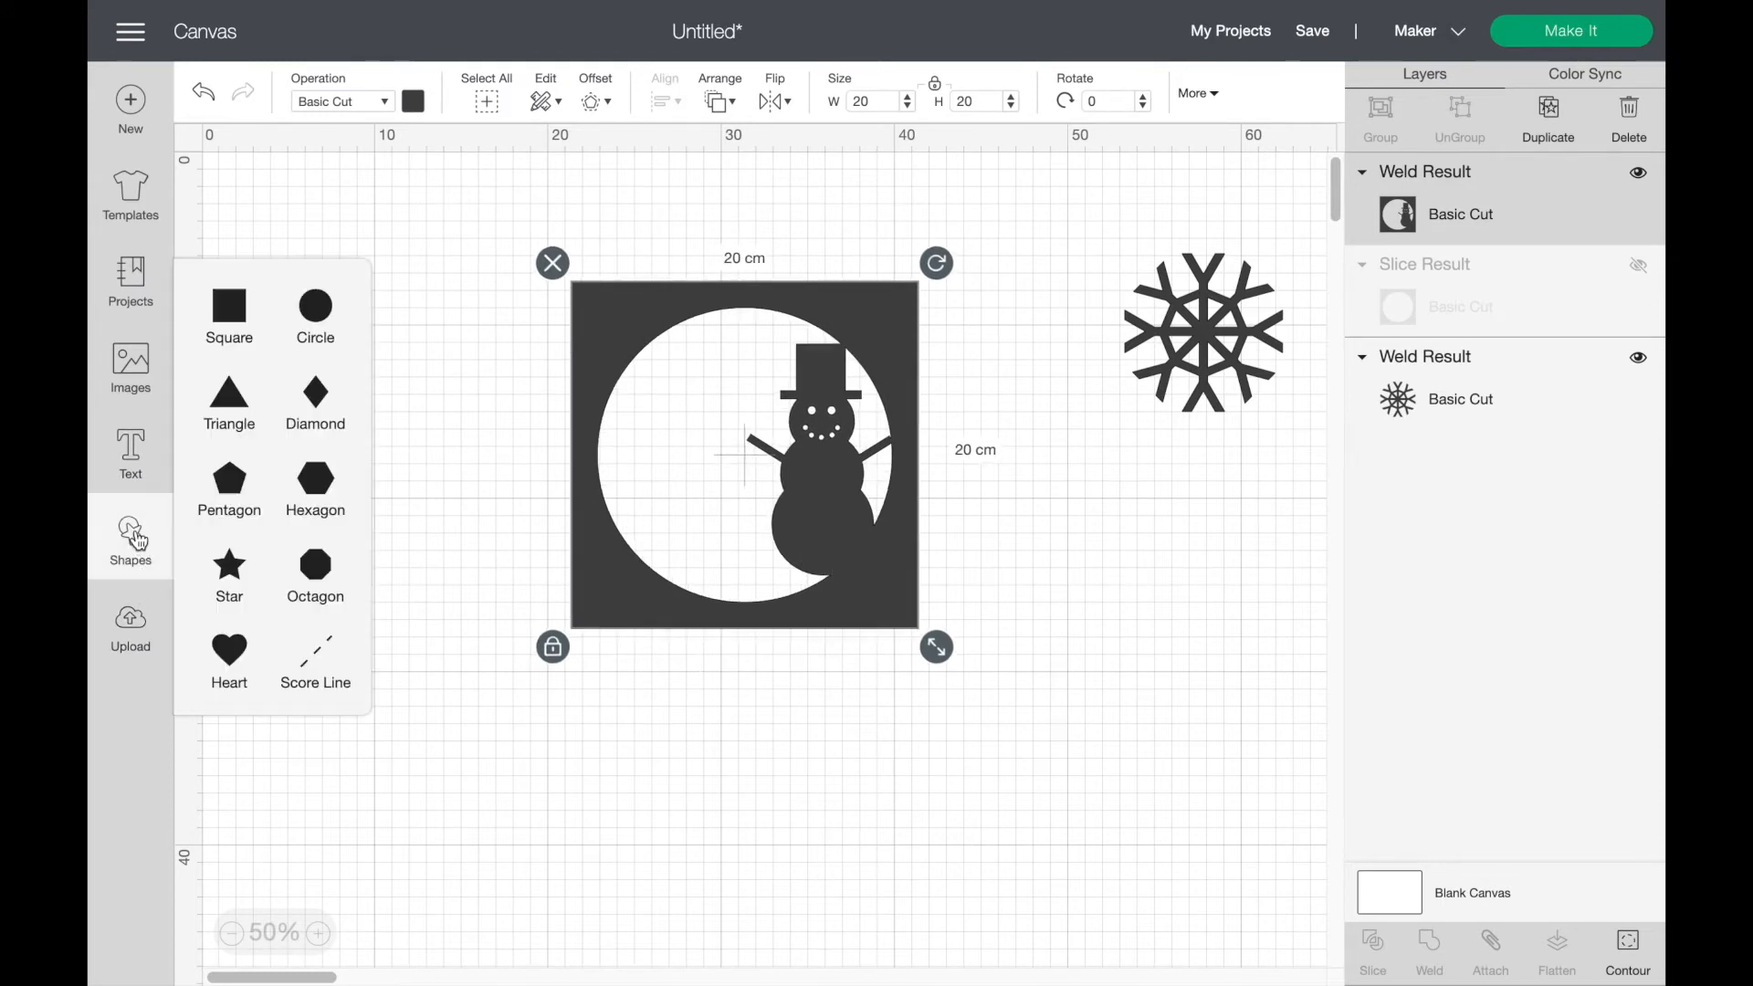
click(321, 314)
drag(429, 334, 676, 734)
click(549, 825)
drag(724, 820, 831, 774)
drag(778, 711, 811, 601)
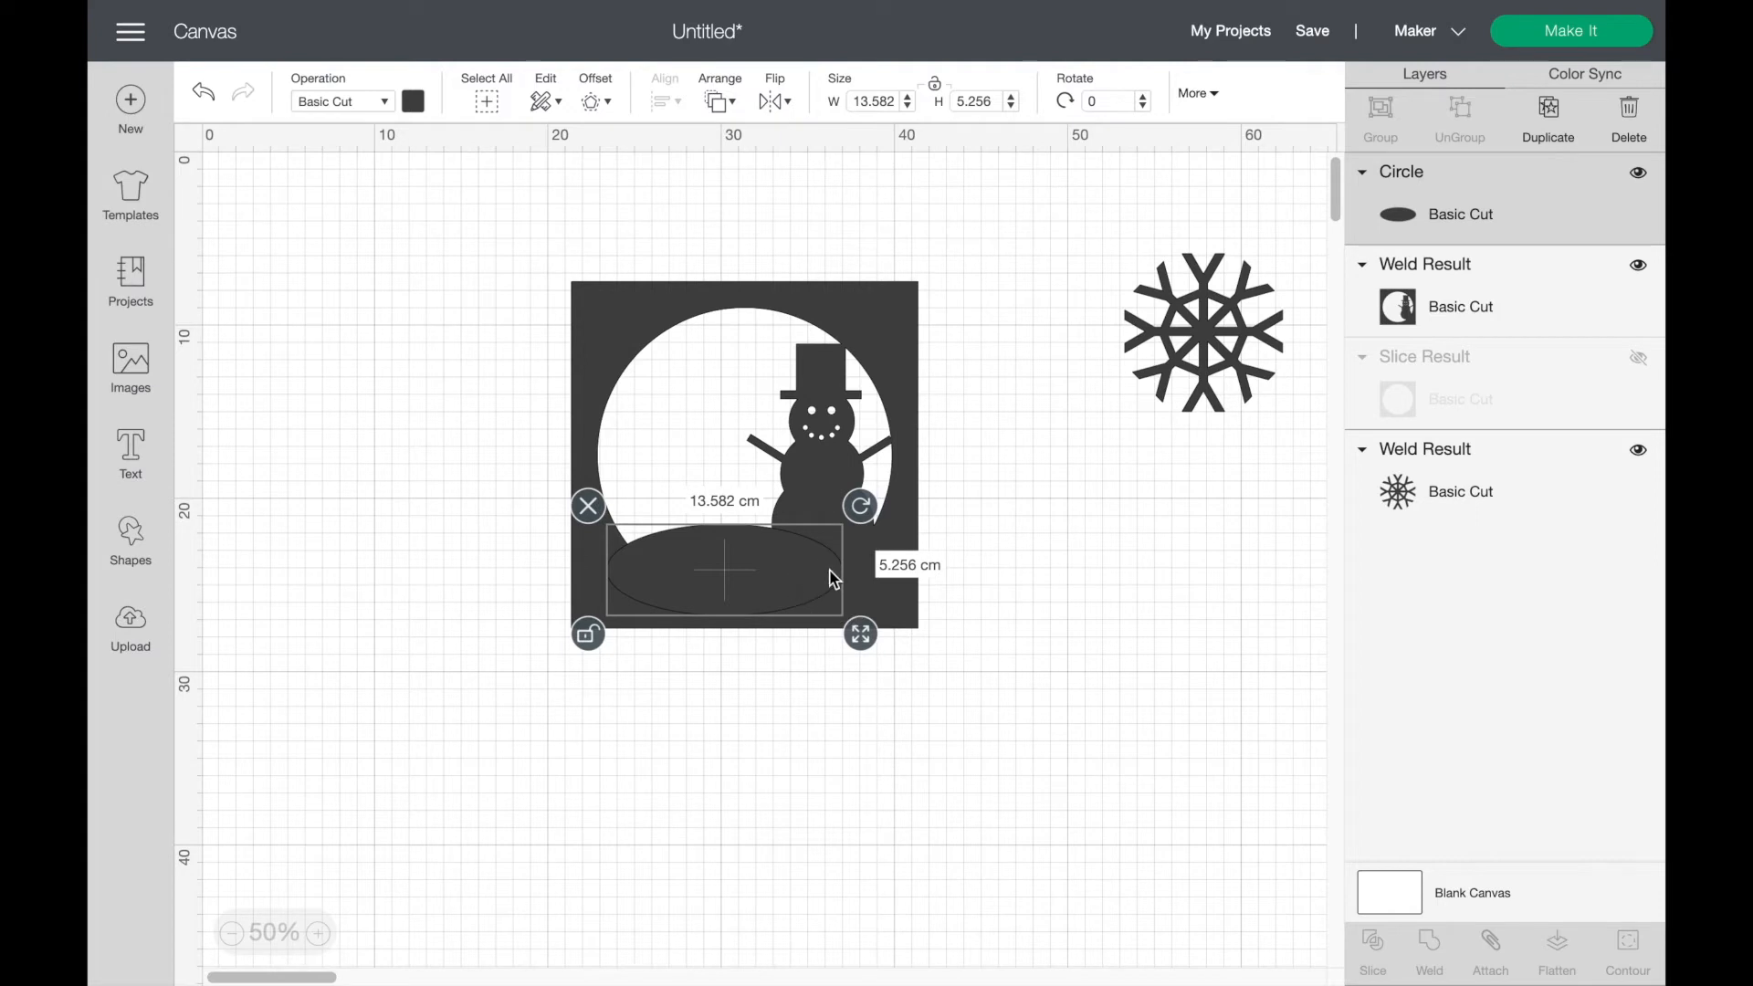
Step: Shrink the ellipse to about 11.9 × 4.8 cm as a snow hill beside the snowman and weld it to the framed scene
drag(860, 633, 811, 595)
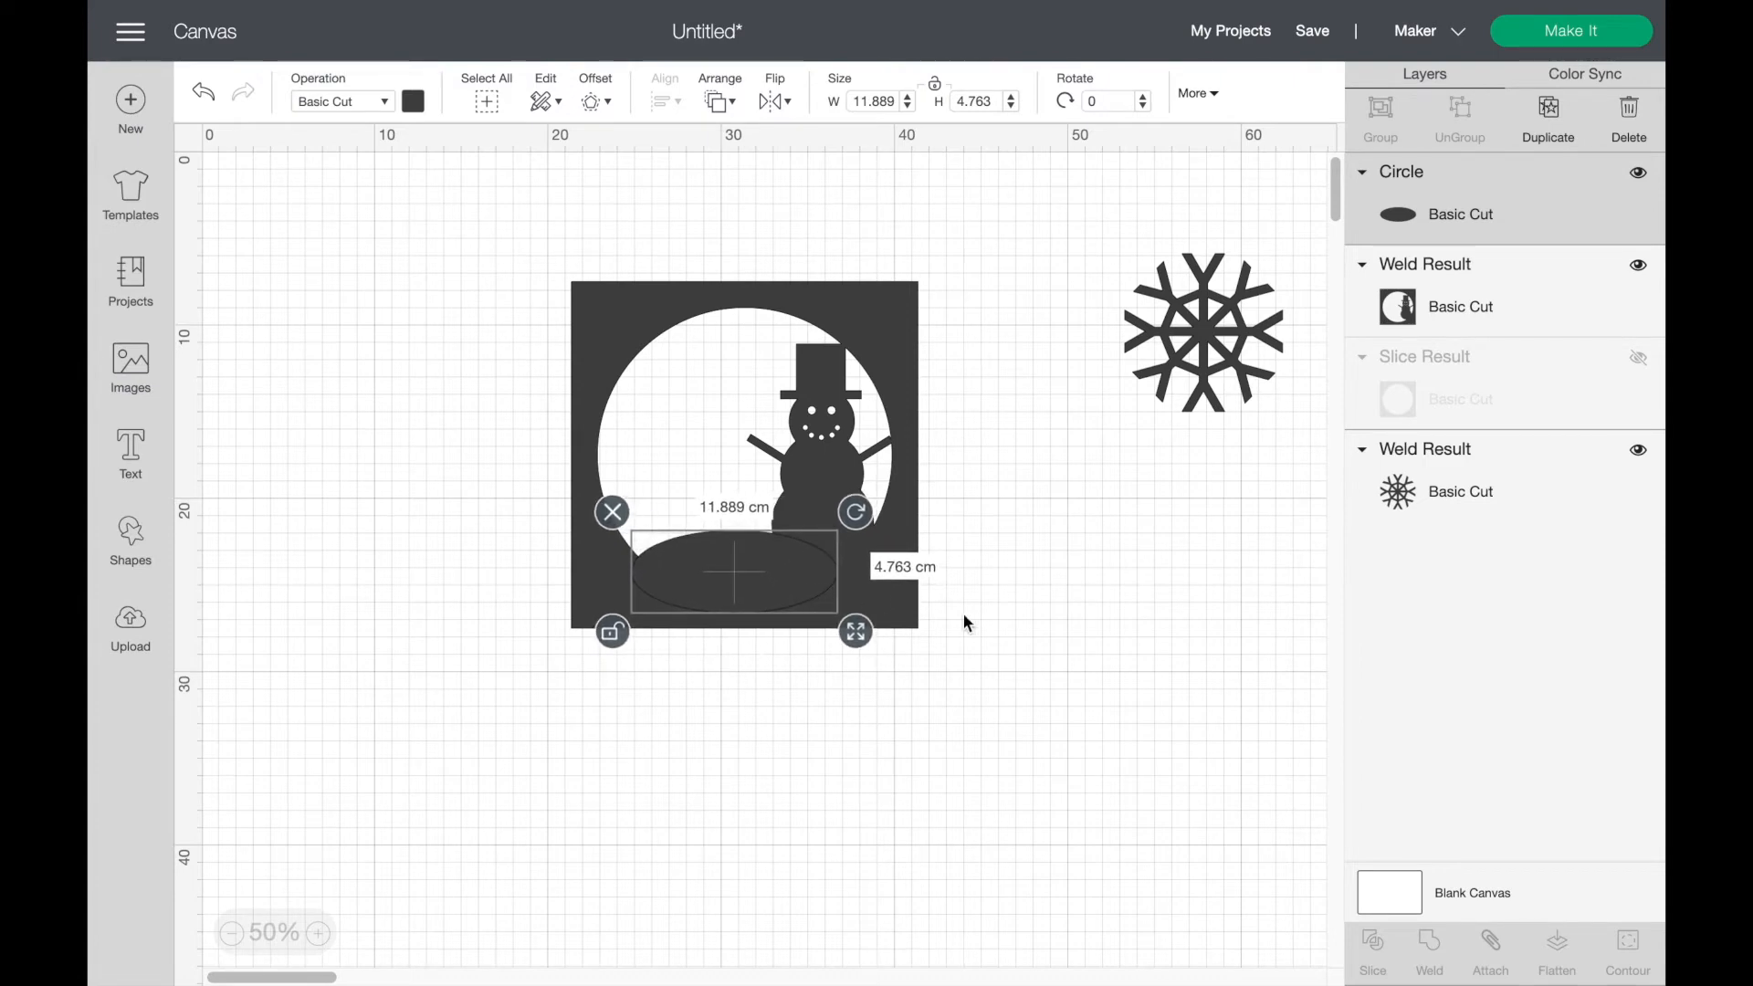
click(991, 632)
drag(772, 577, 763, 584)
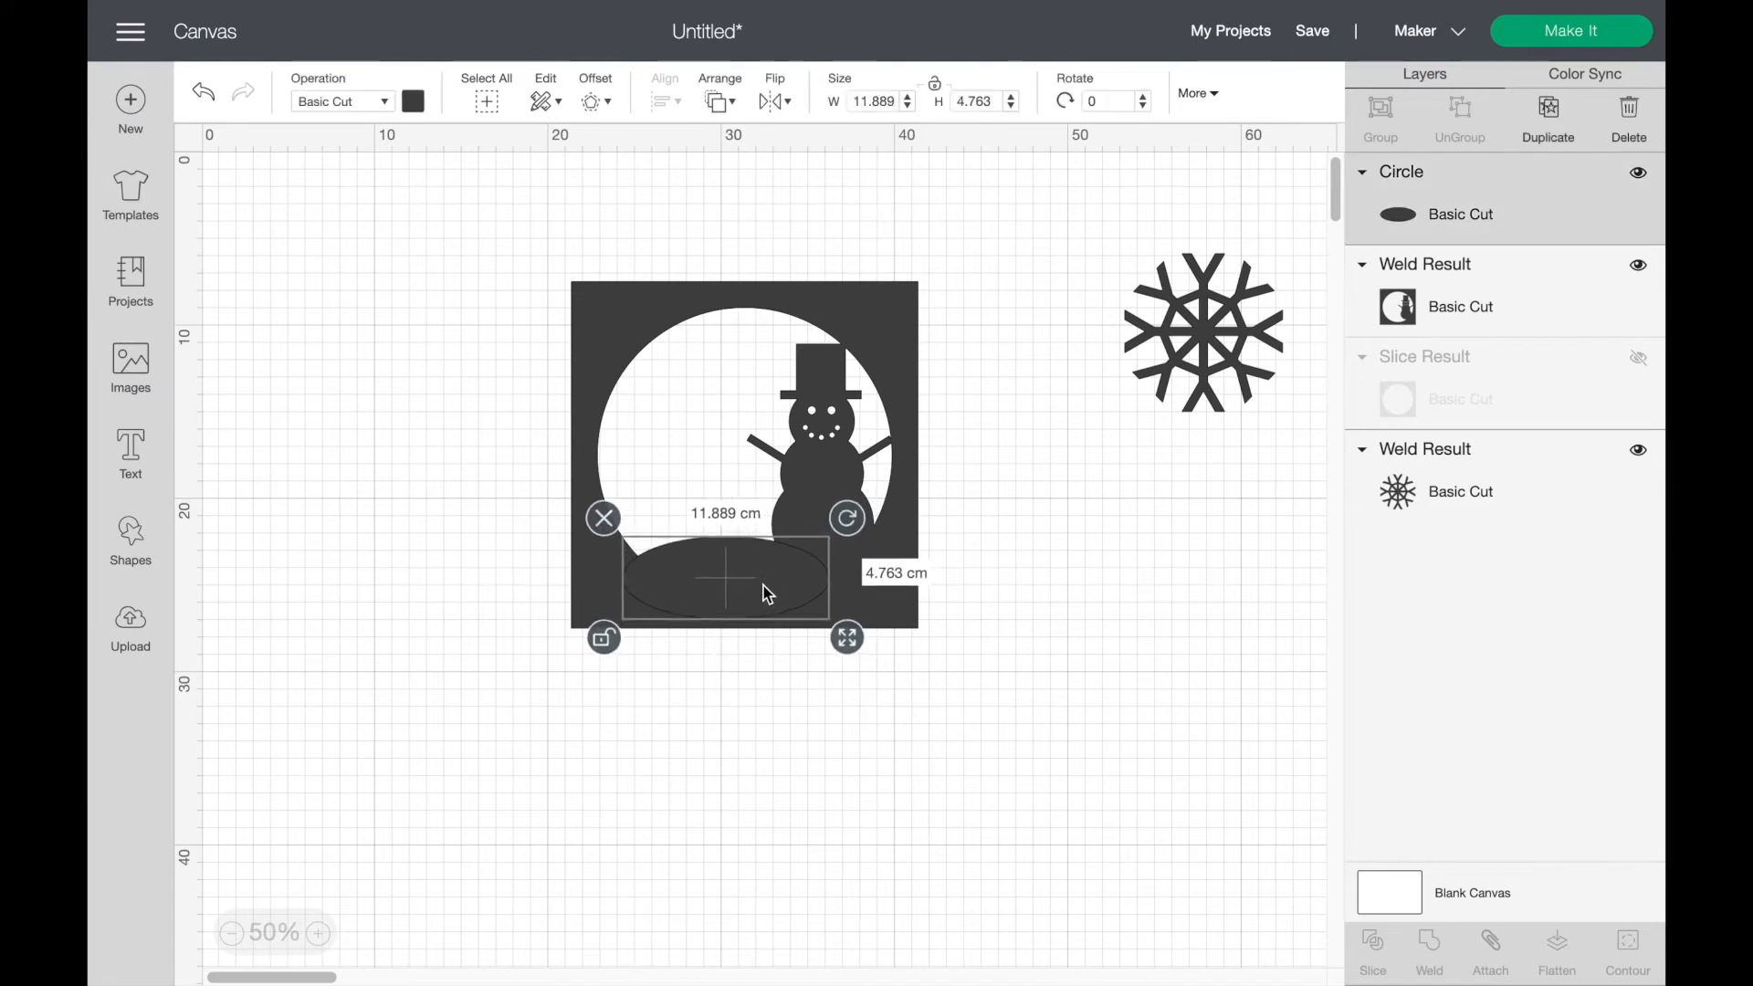
click(833, 701)
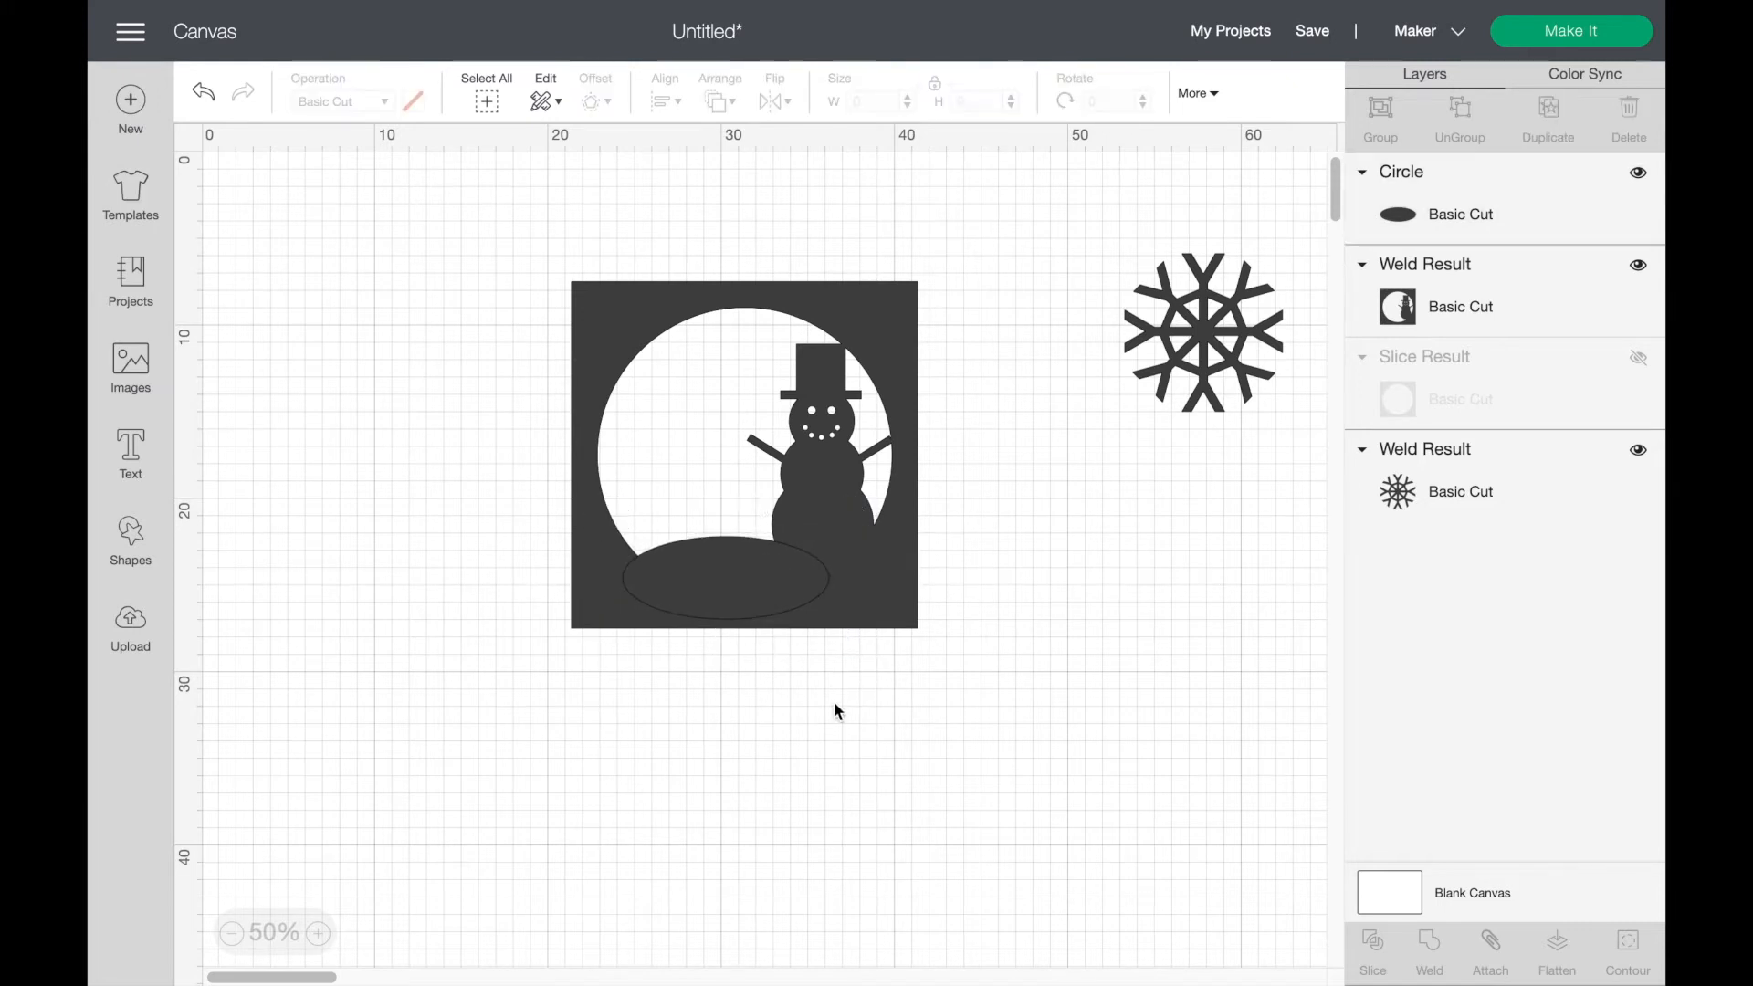
click(893, 495)
click(1429, 945)
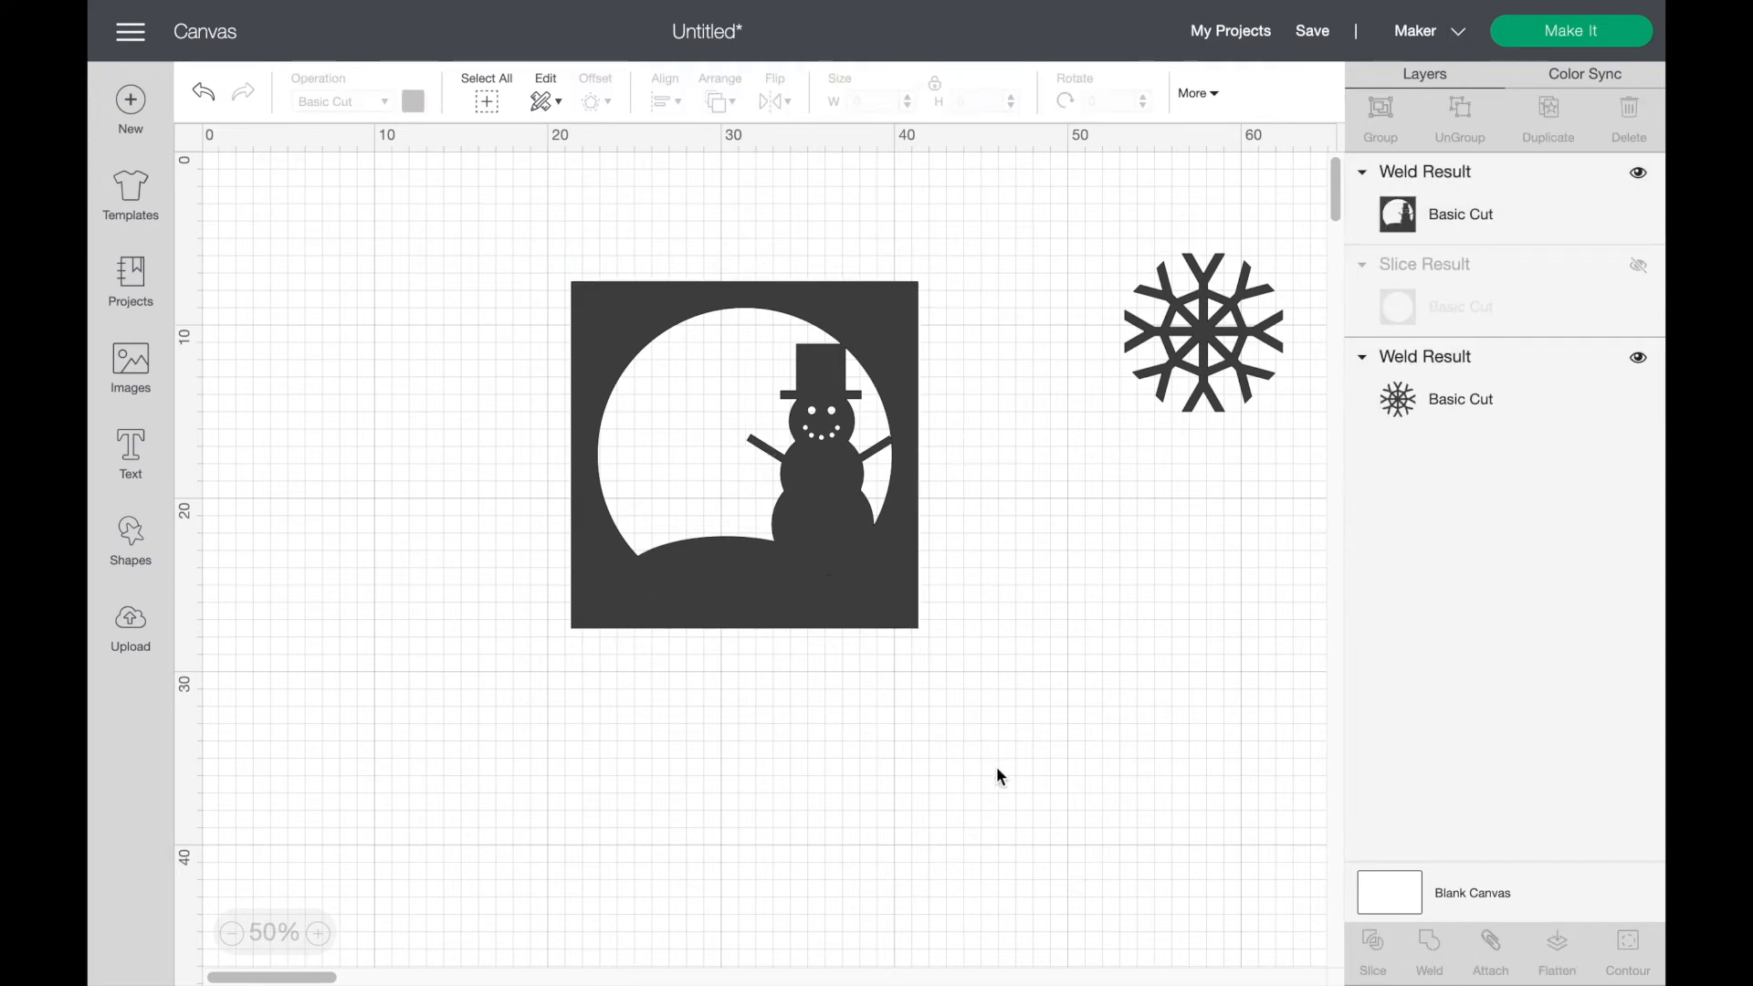
Step: Duplicate the snowflake, shrink the copy to about 5.8 cm, and place it in the upper left of the round opening
click(1222, 358)
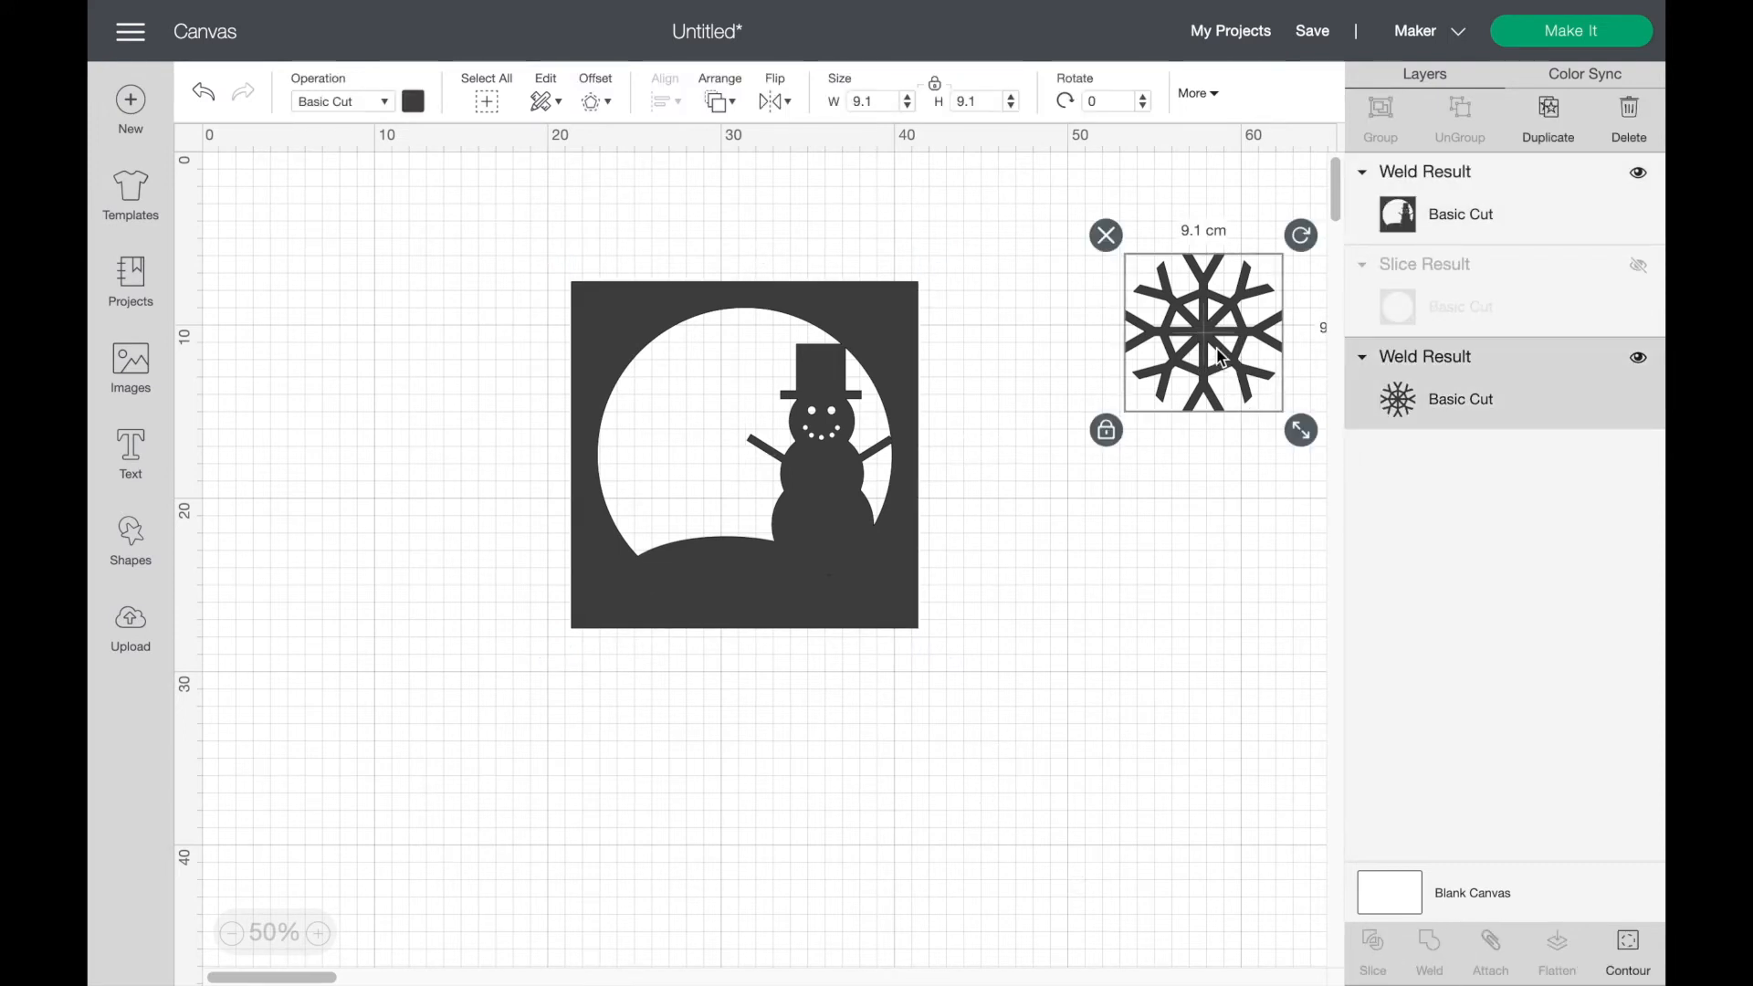
click(1554, 126)
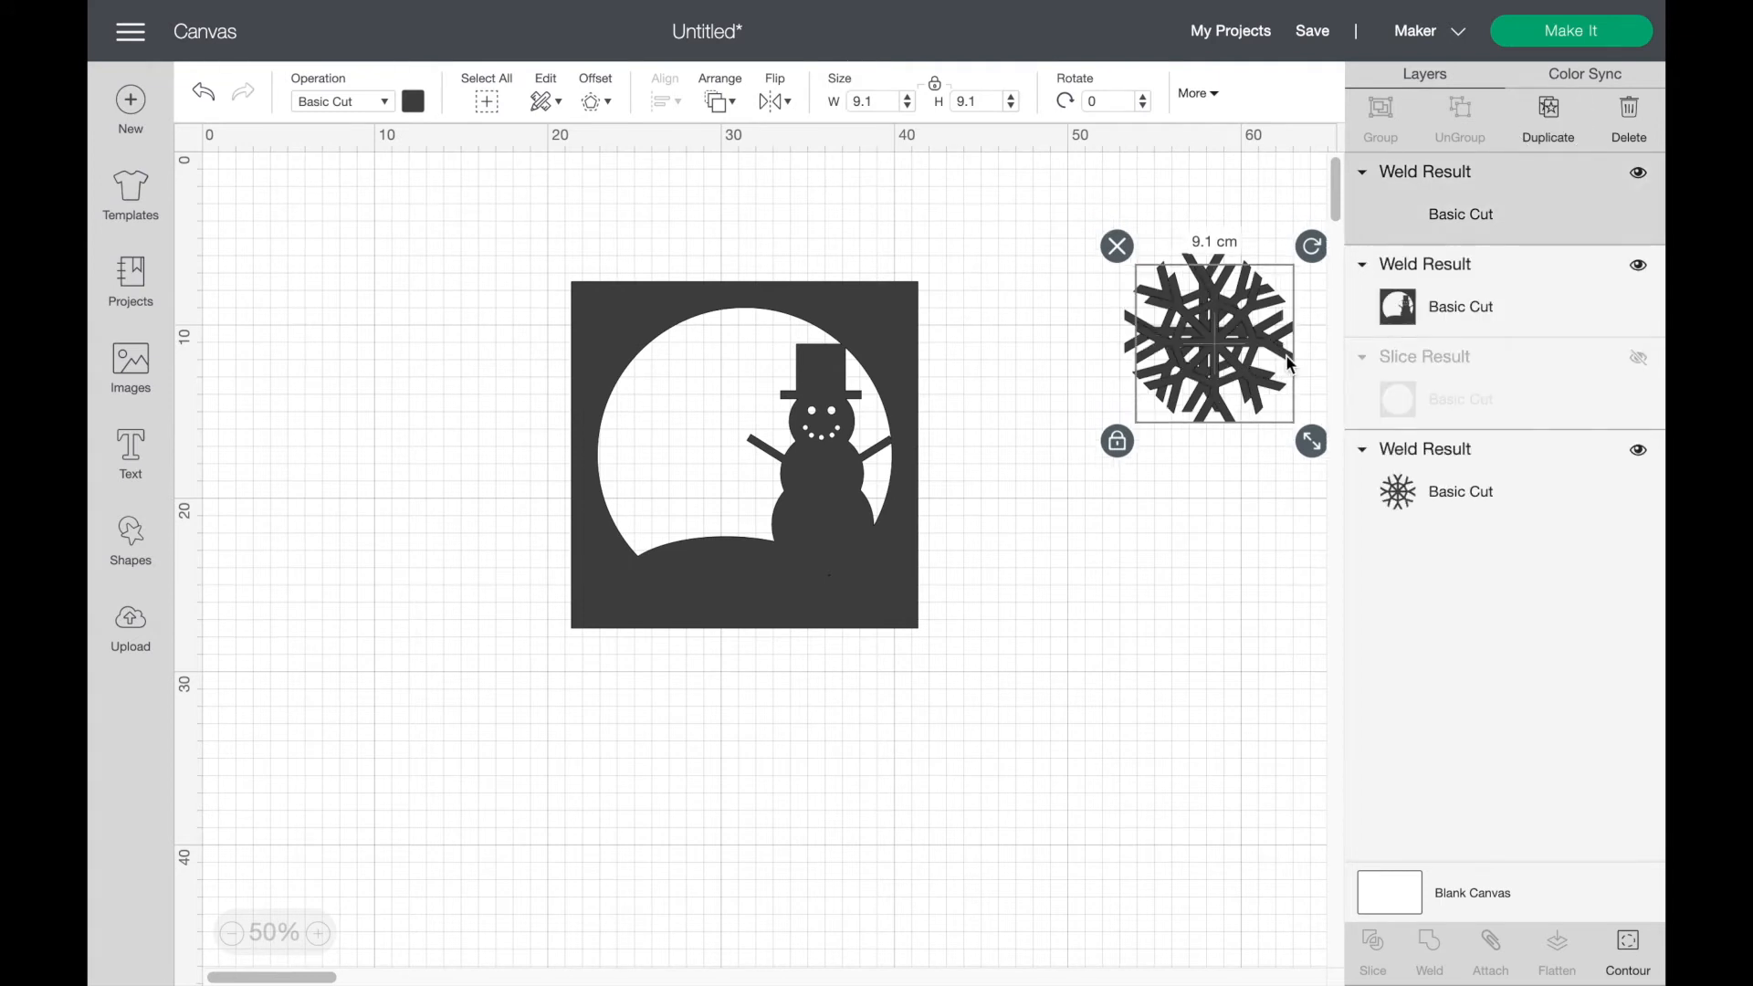
drag(1219, 361, 1122, 596)
drag(1220, 703, 1162, 644)
drag(1102, 575, 678, 409)
scroll(678, 409, up, 1)
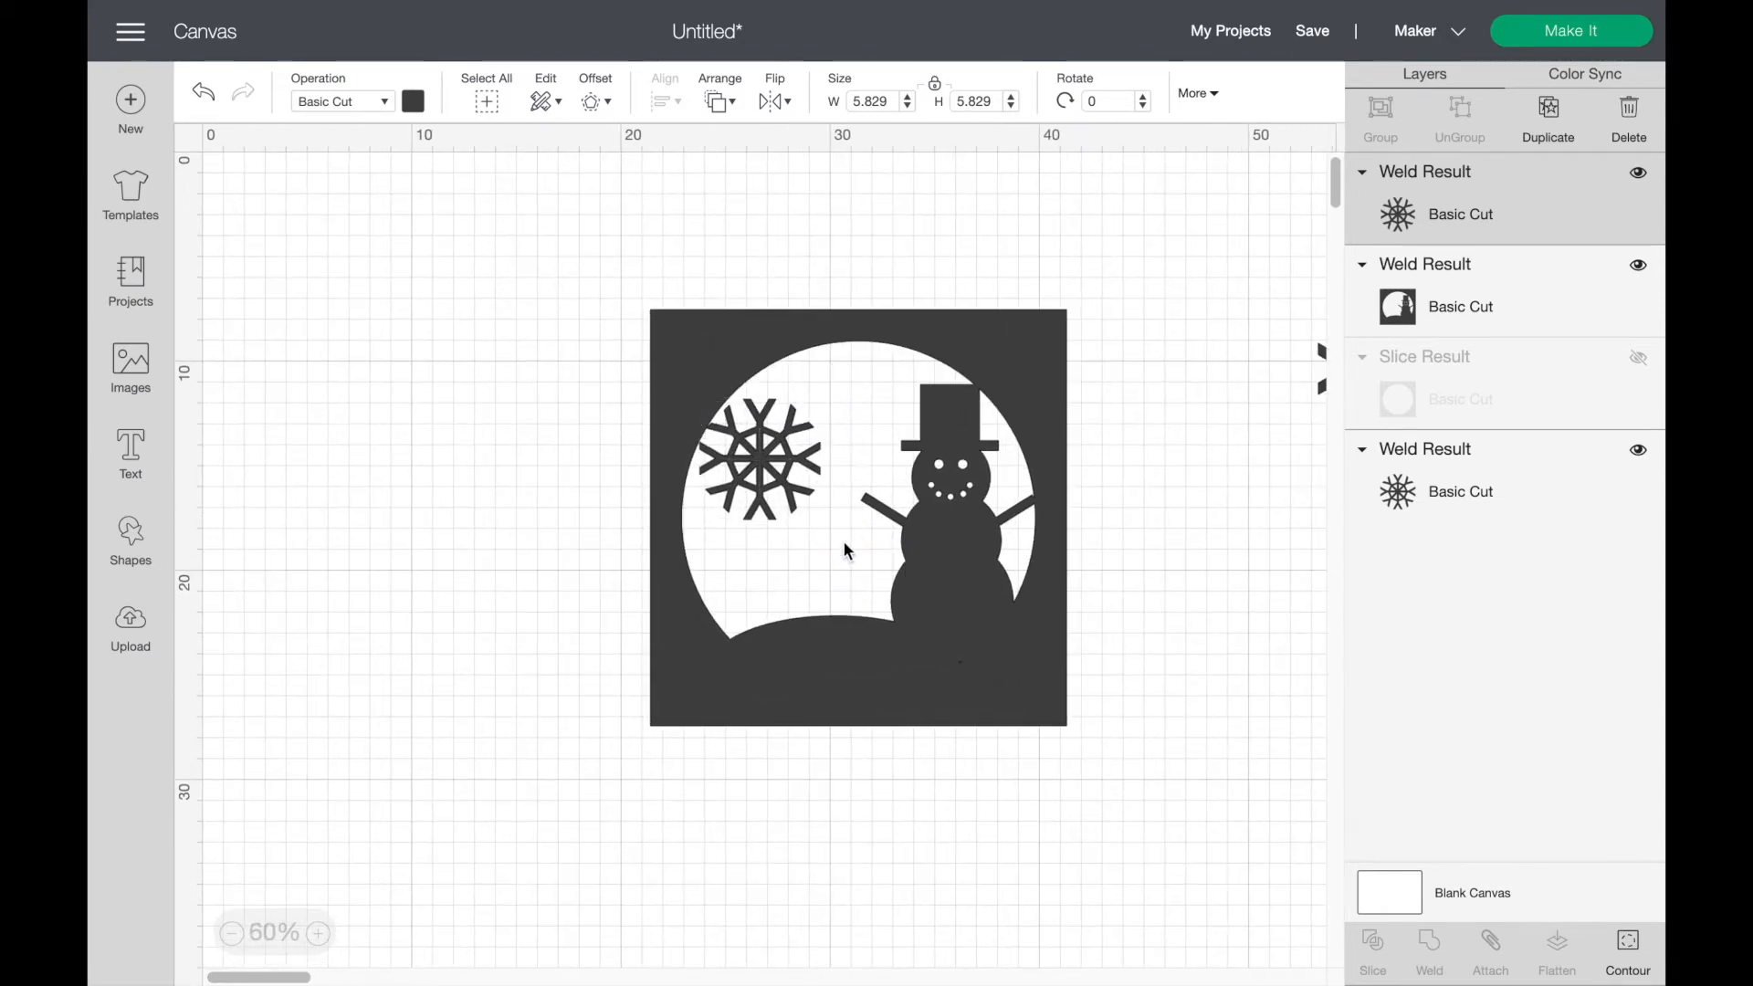
Step: Shrink the snowflake copy to about 5 cm, rotate it about 2° counterclockwise, and overlap it with the left edge of the round opening
drag(838, 538, 823, 525)
drag(823, 379, 828, 376)
drag(785, 487, 761, 501)
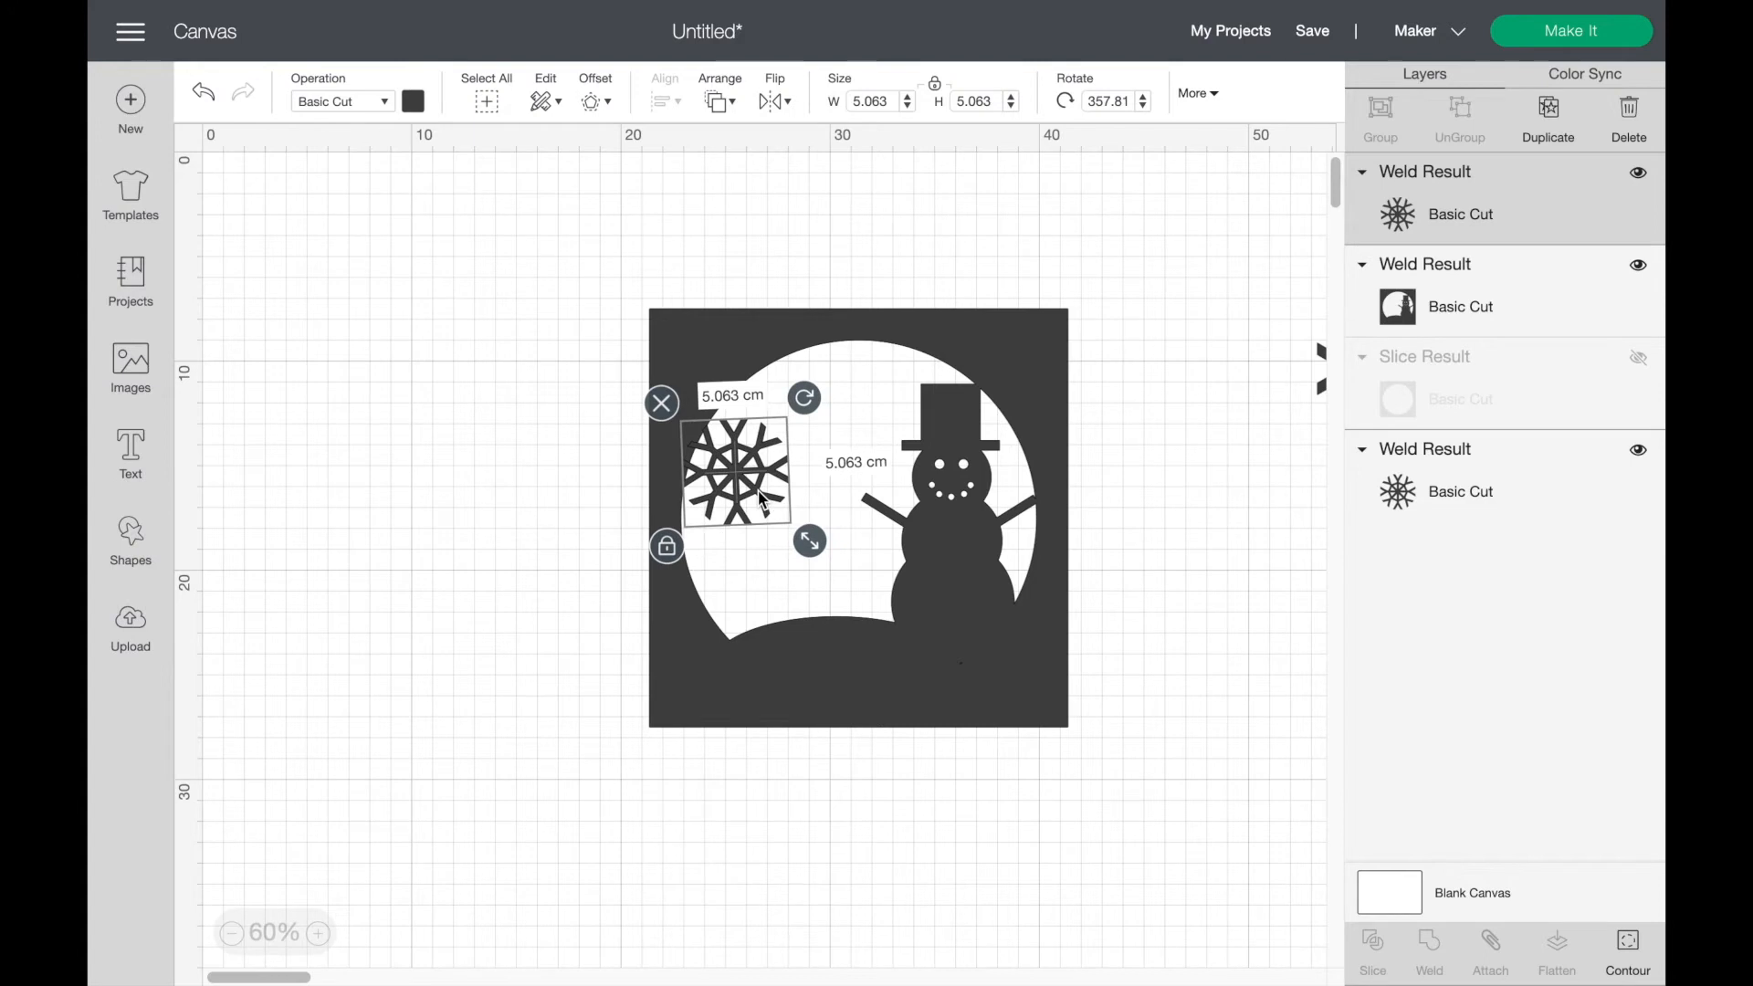
click(831, 469)
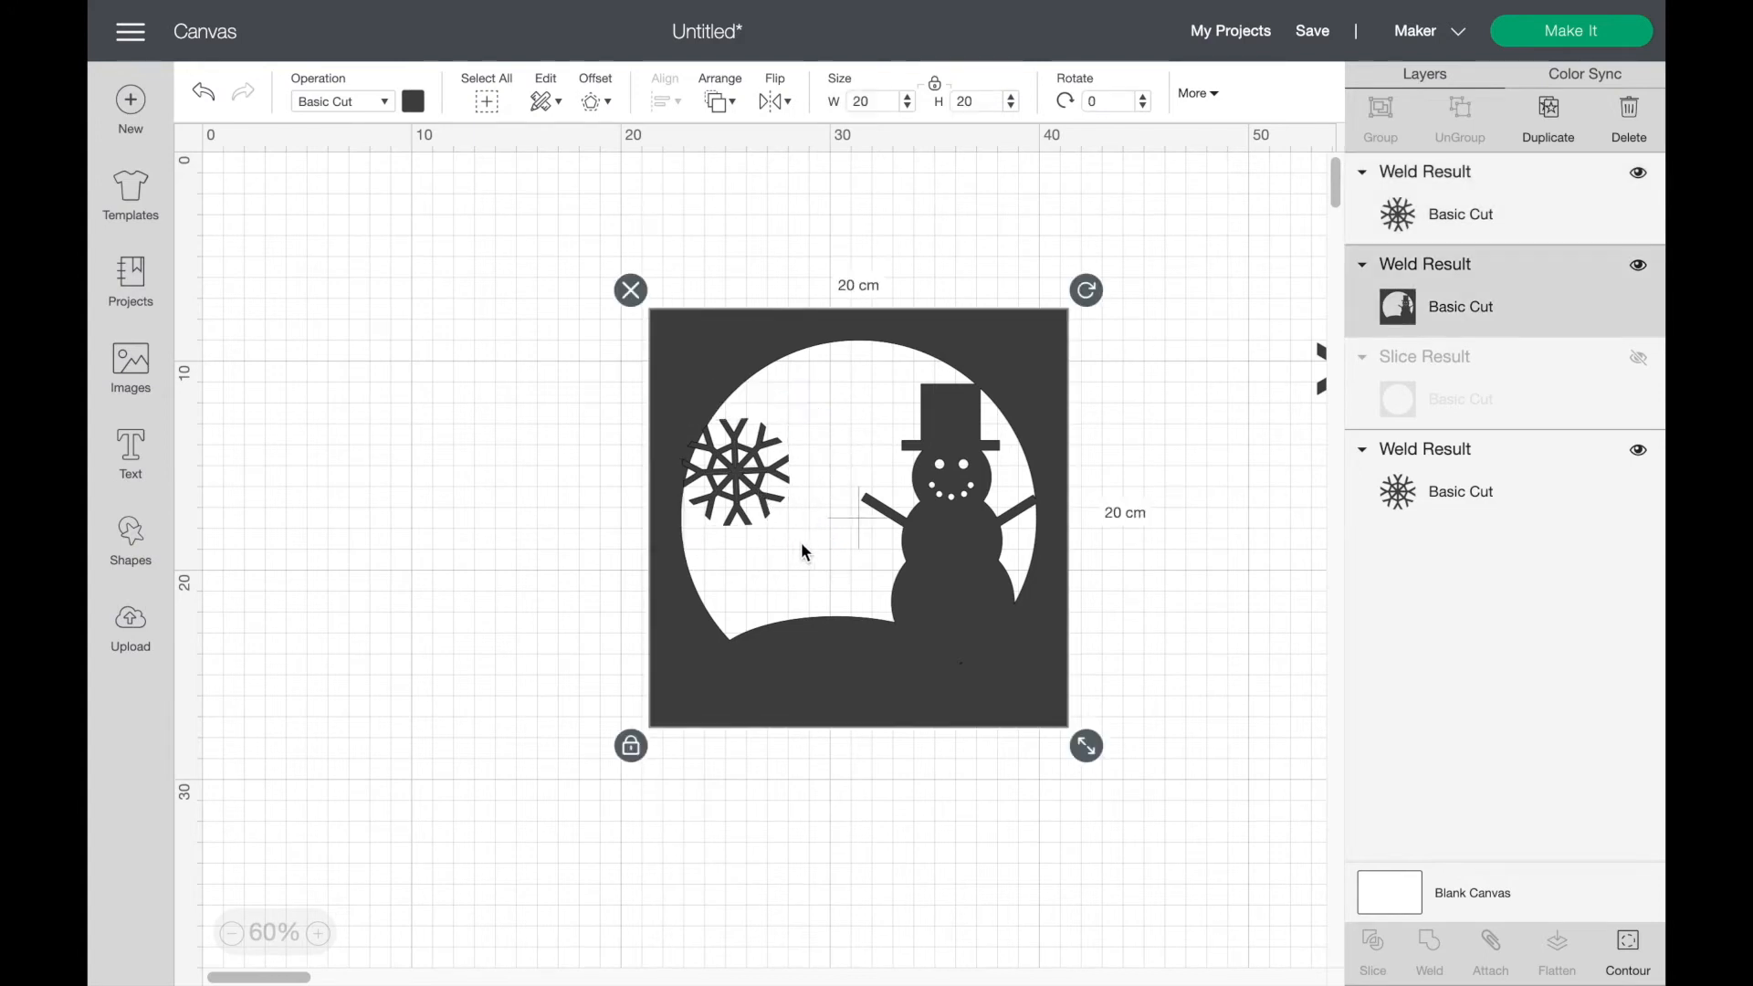
click(782, 516)
drag(805, 539, 809, 540)
Step: Select the small snowflake together with the framed snowman scene and weld them into one shape
click(579, 564)
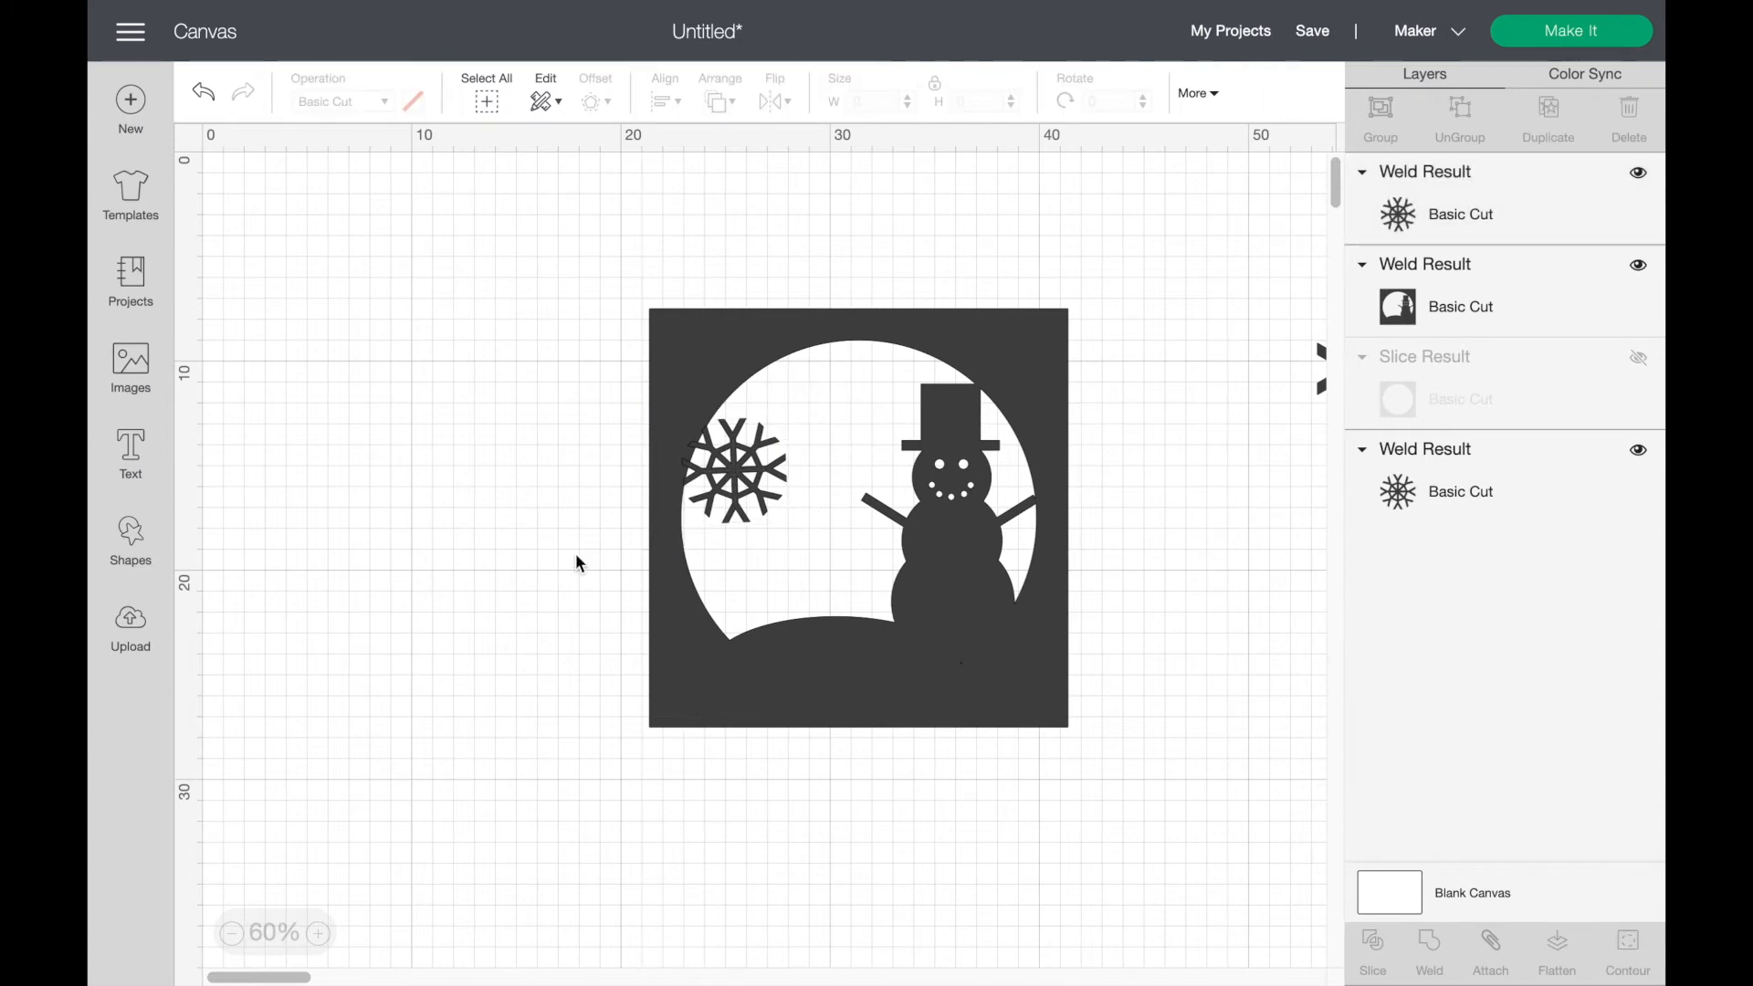
drag(578, 564, 810, 369)
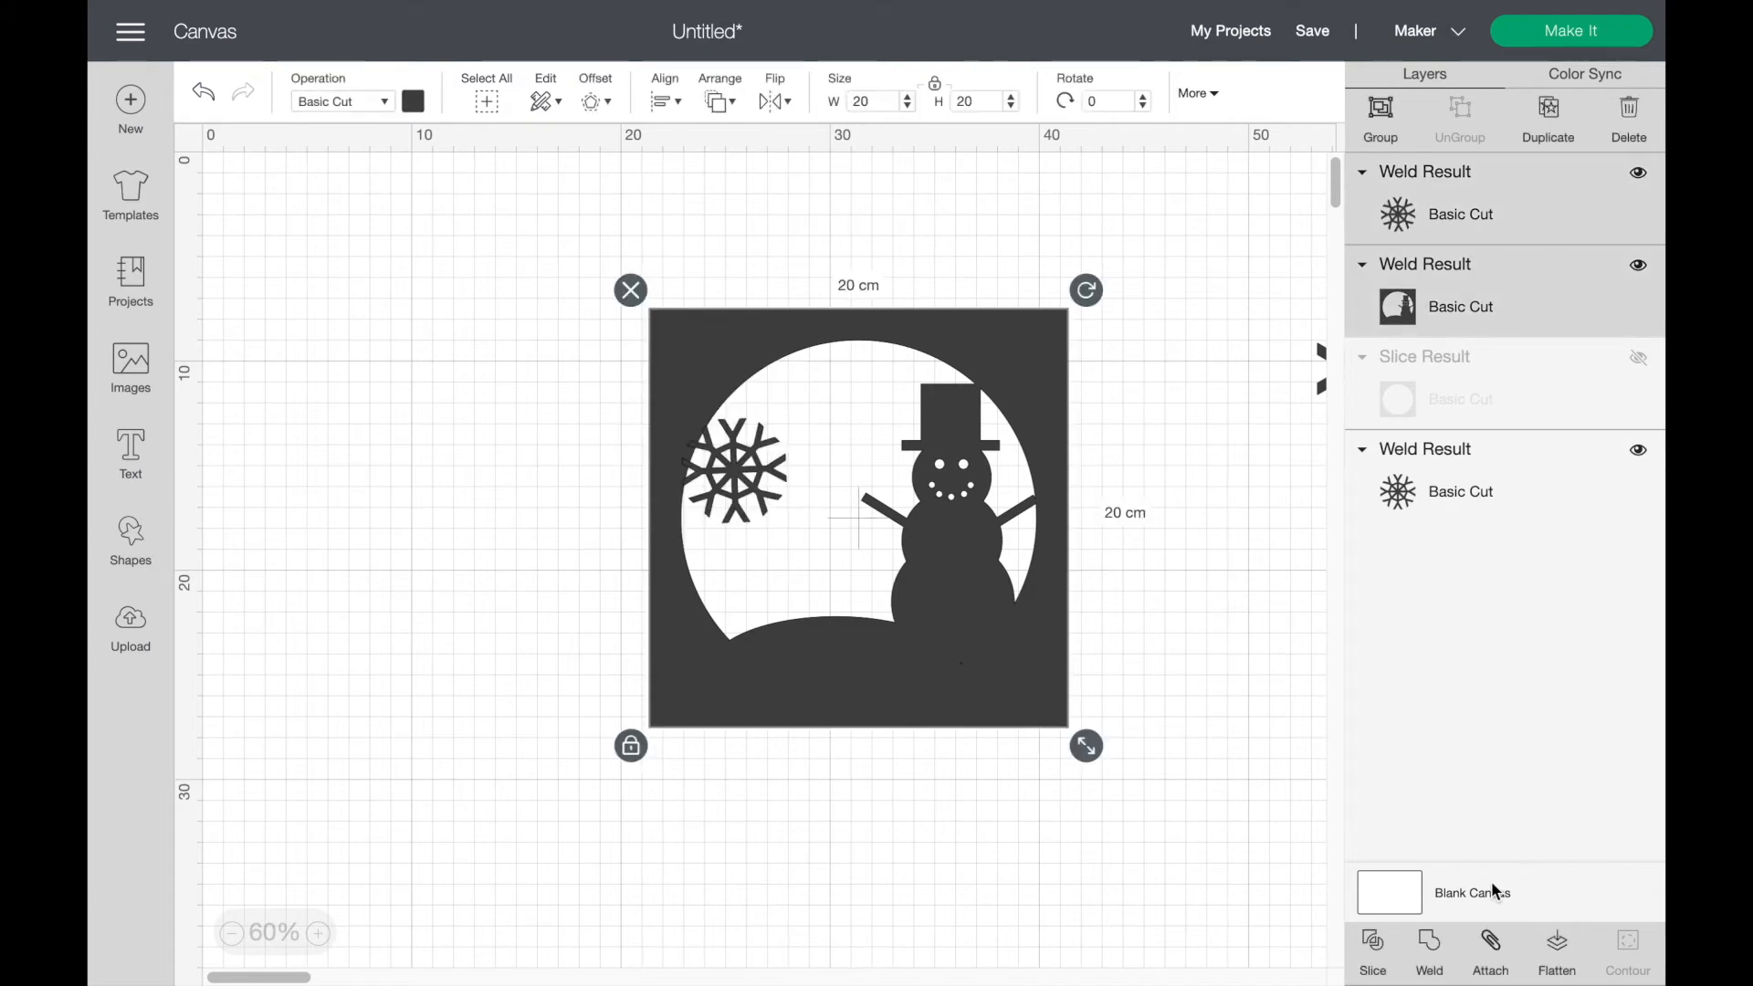
click(1430, 949)
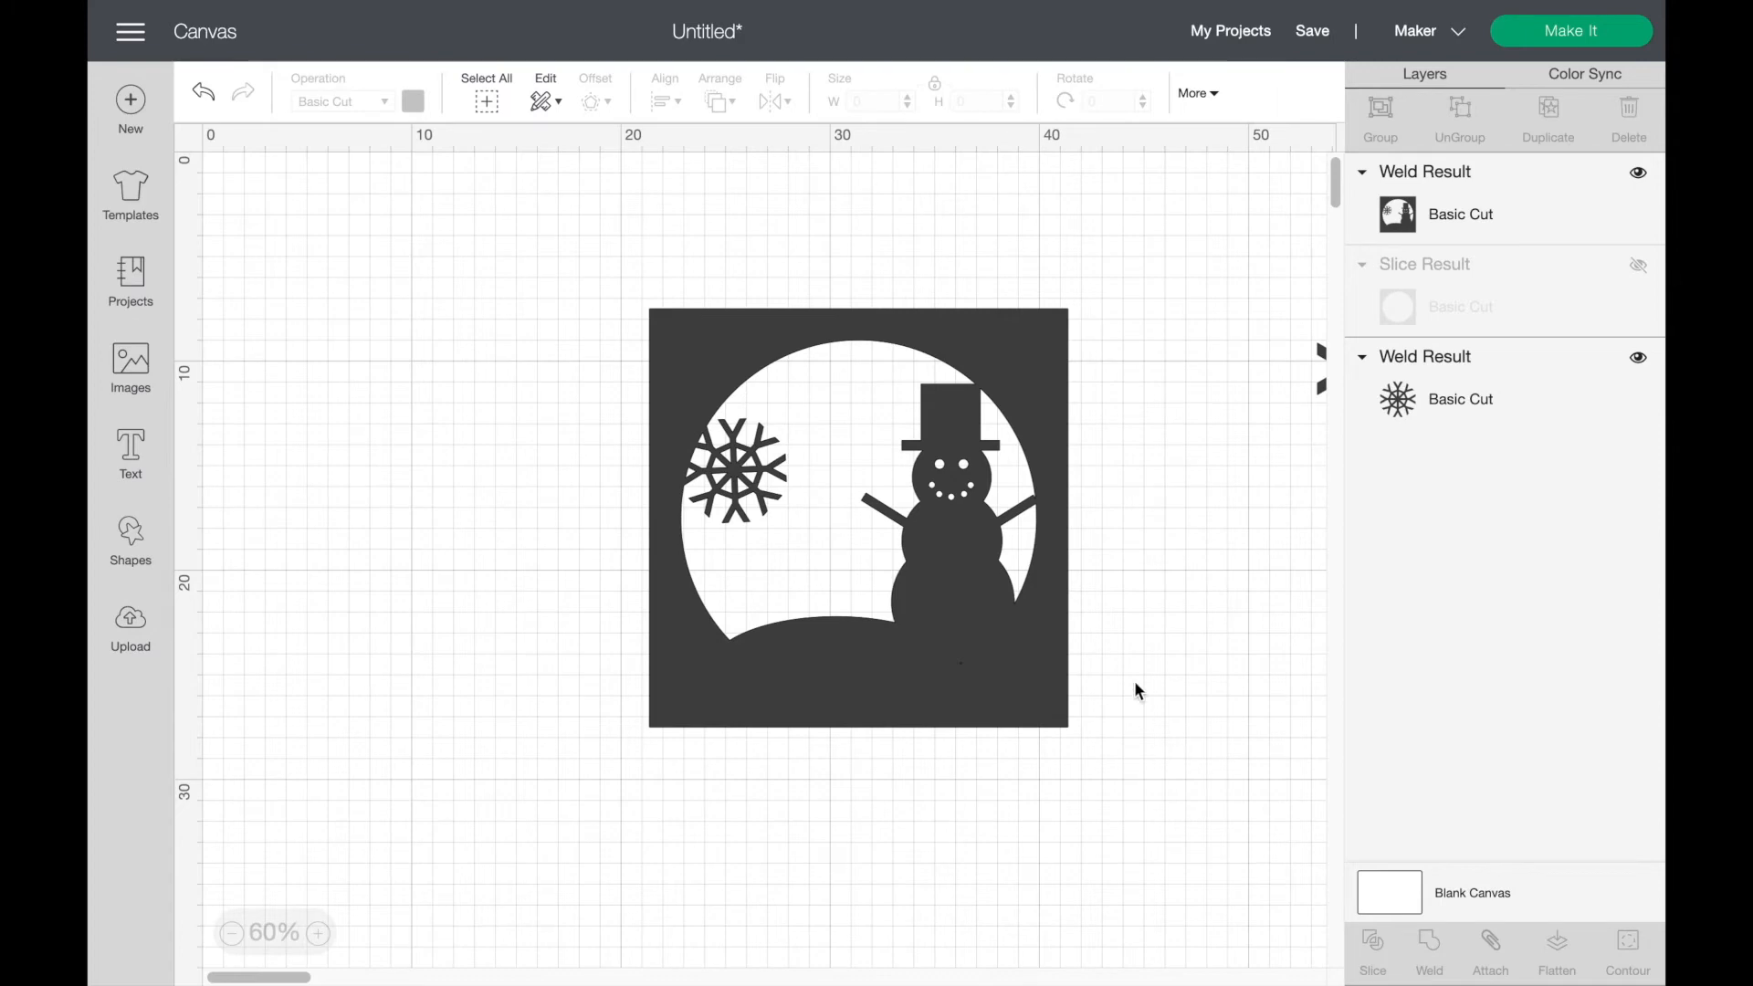
Step: Reposition the snowman panel on the canvas and change its material colour to light purple
drag(1041, 697, 986, 676)
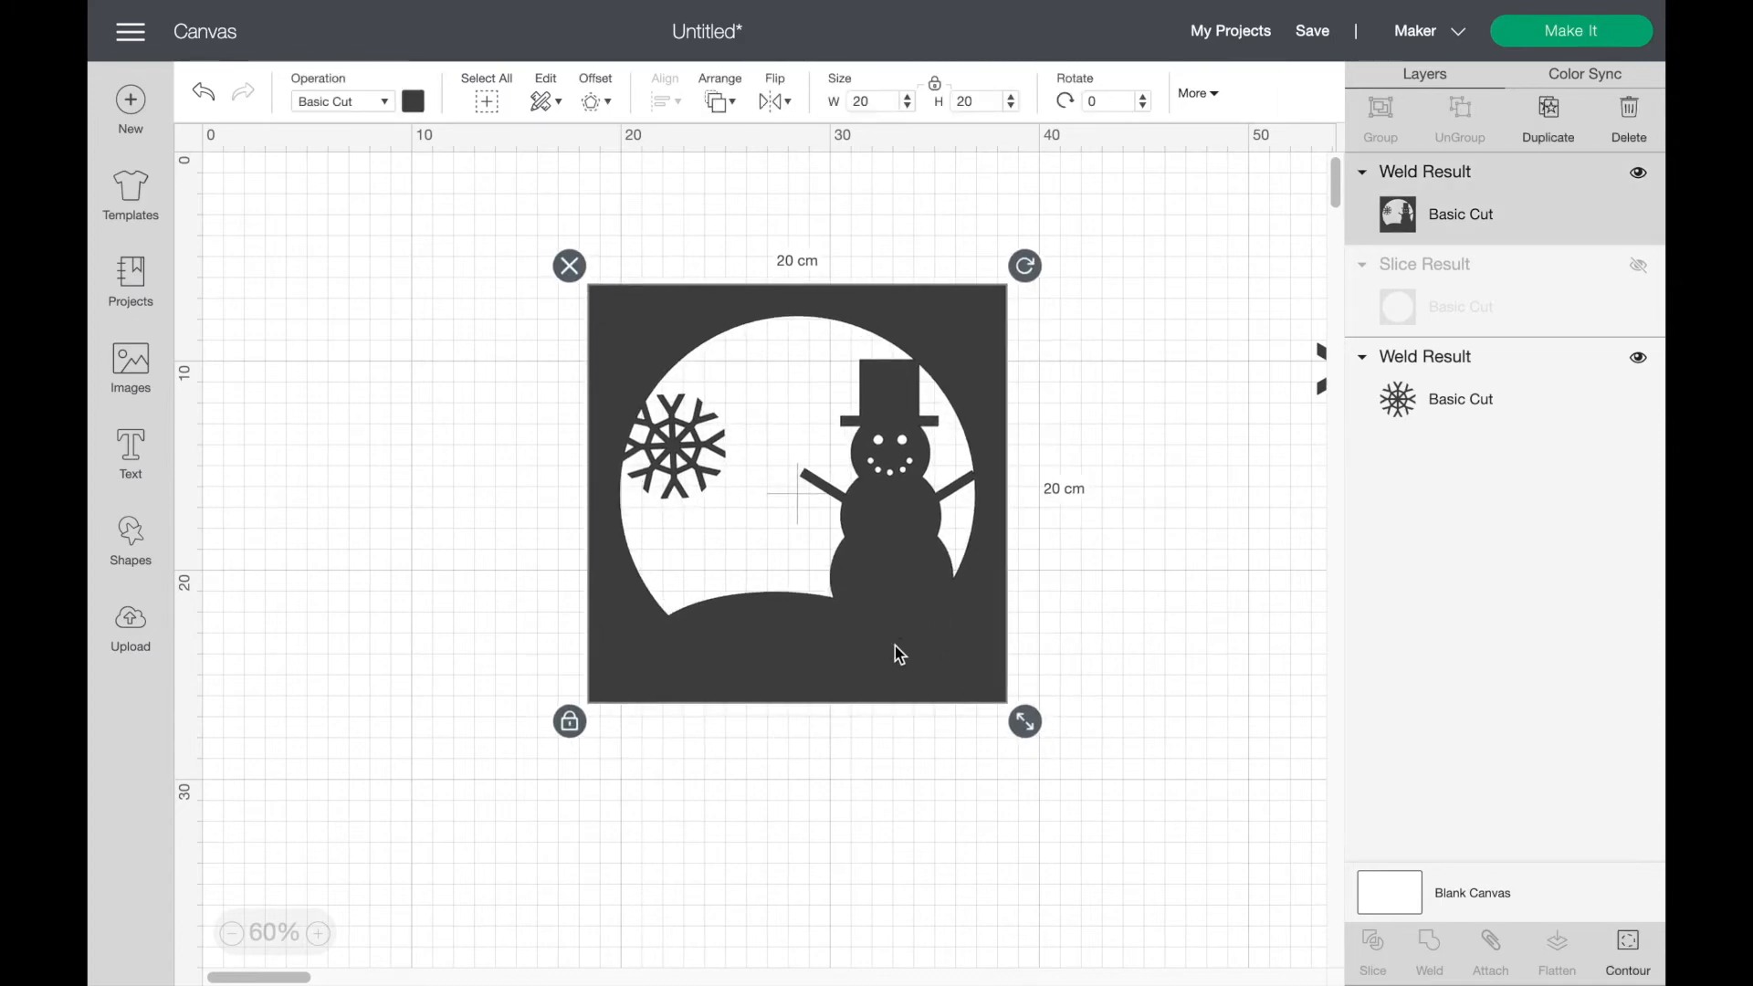
click(414, 102)
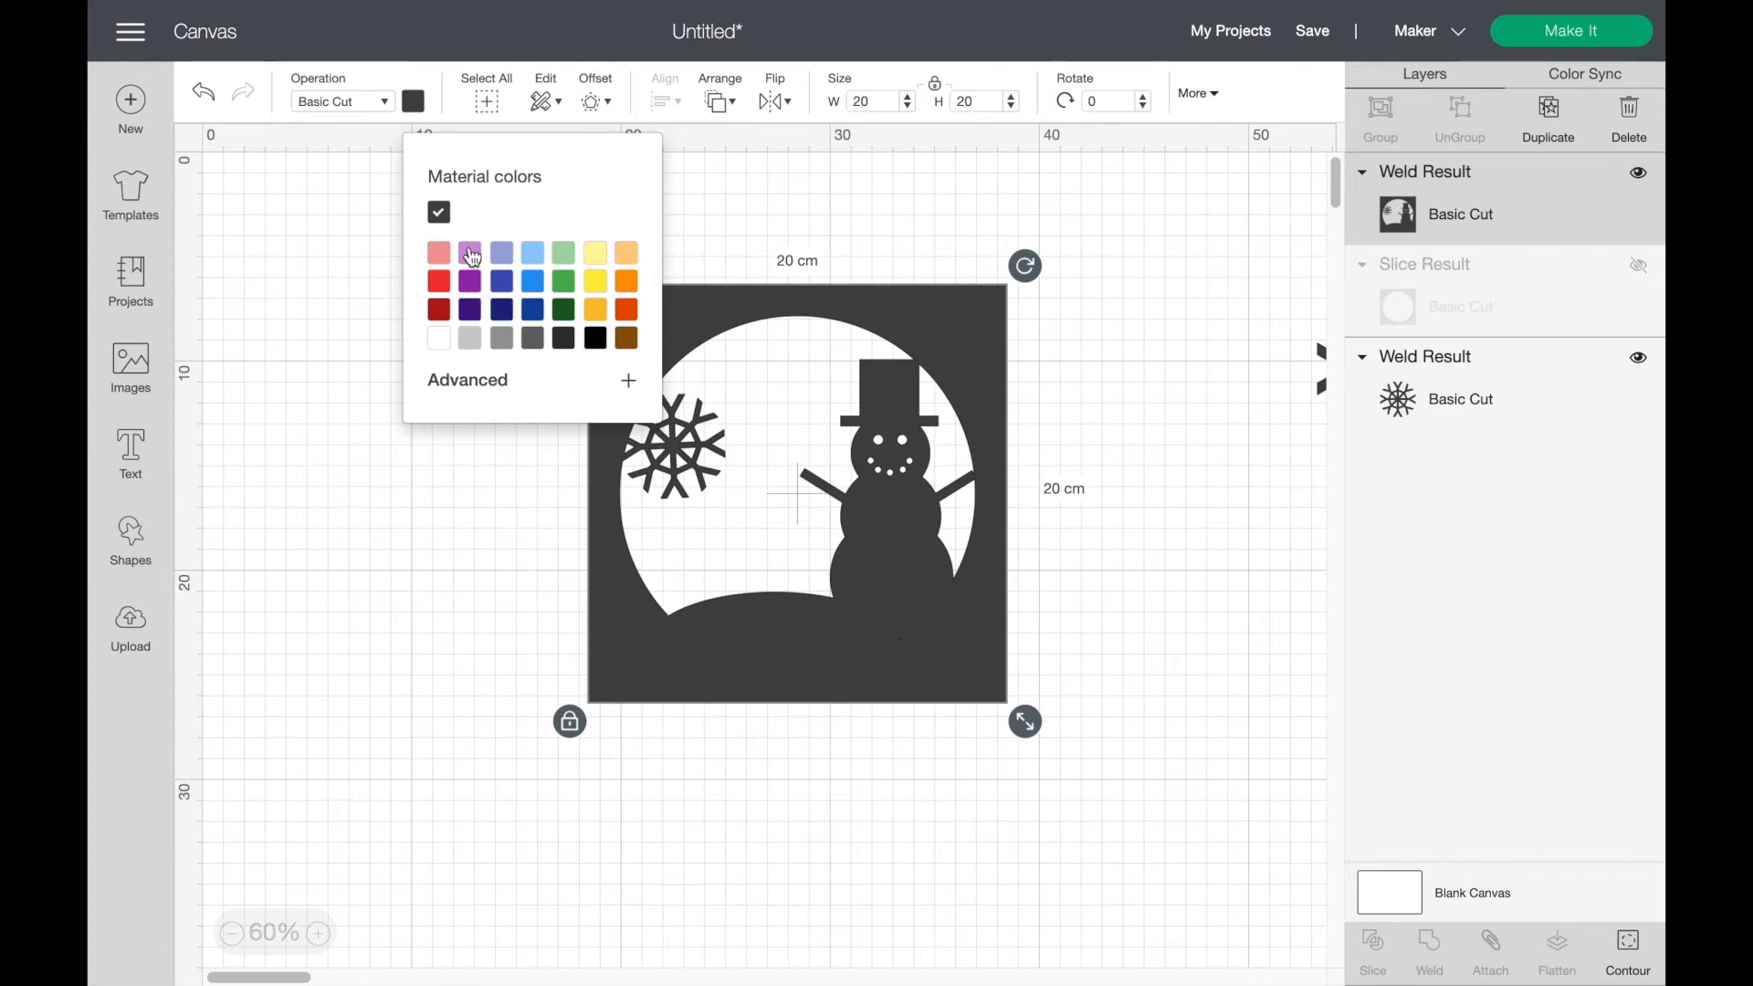
click(470, 254)
click(412, 594)
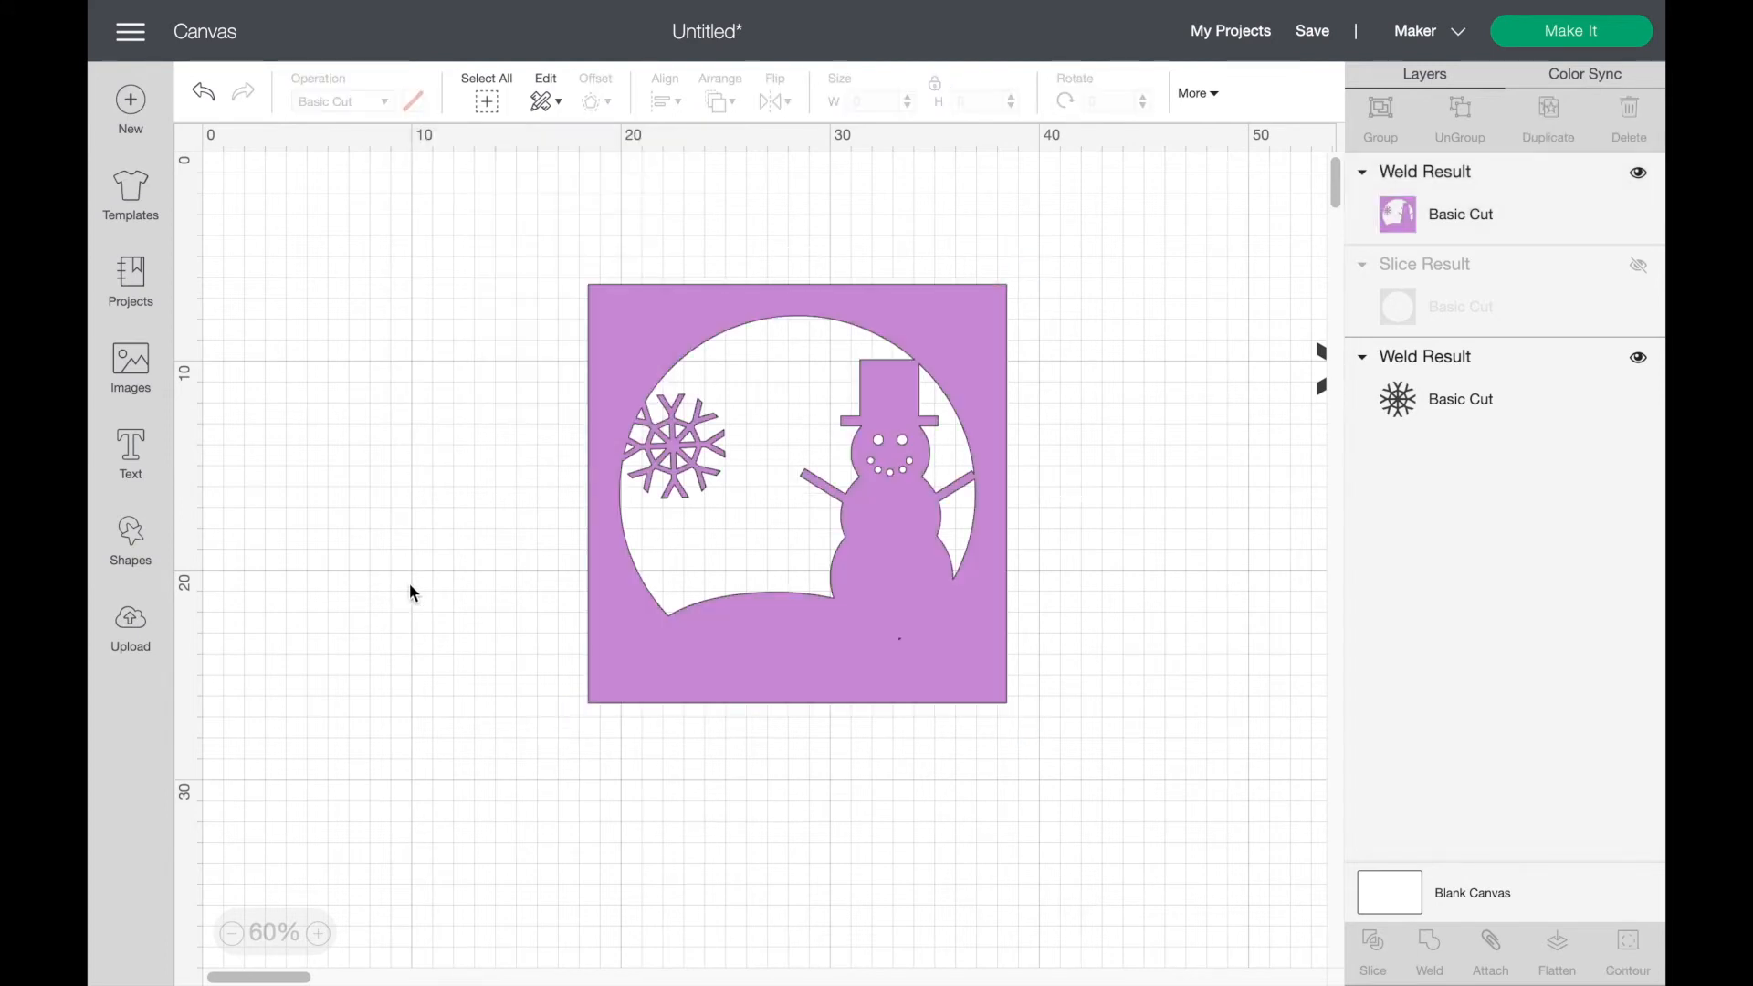
Step: Unhide the square frame with the circular opening and center it with the purple snowman panel
click(1639, 267)
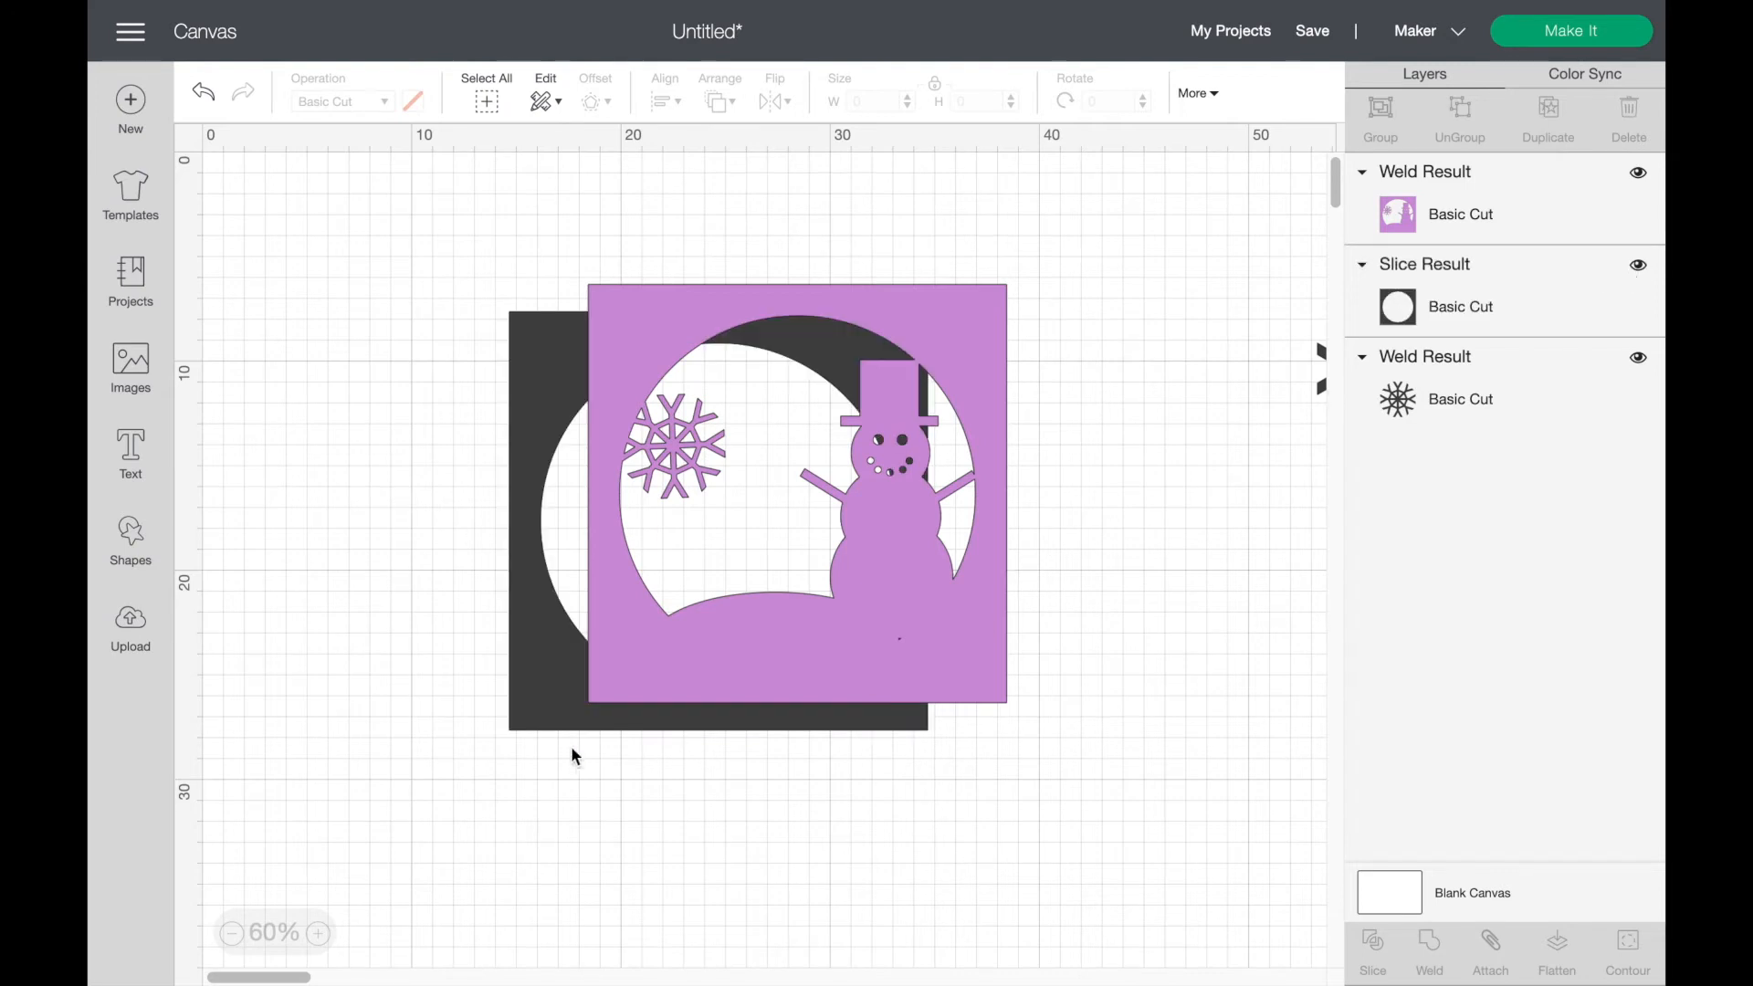
drag(534, 719, 733, 703)
drag(606, 841, 1111, 436)
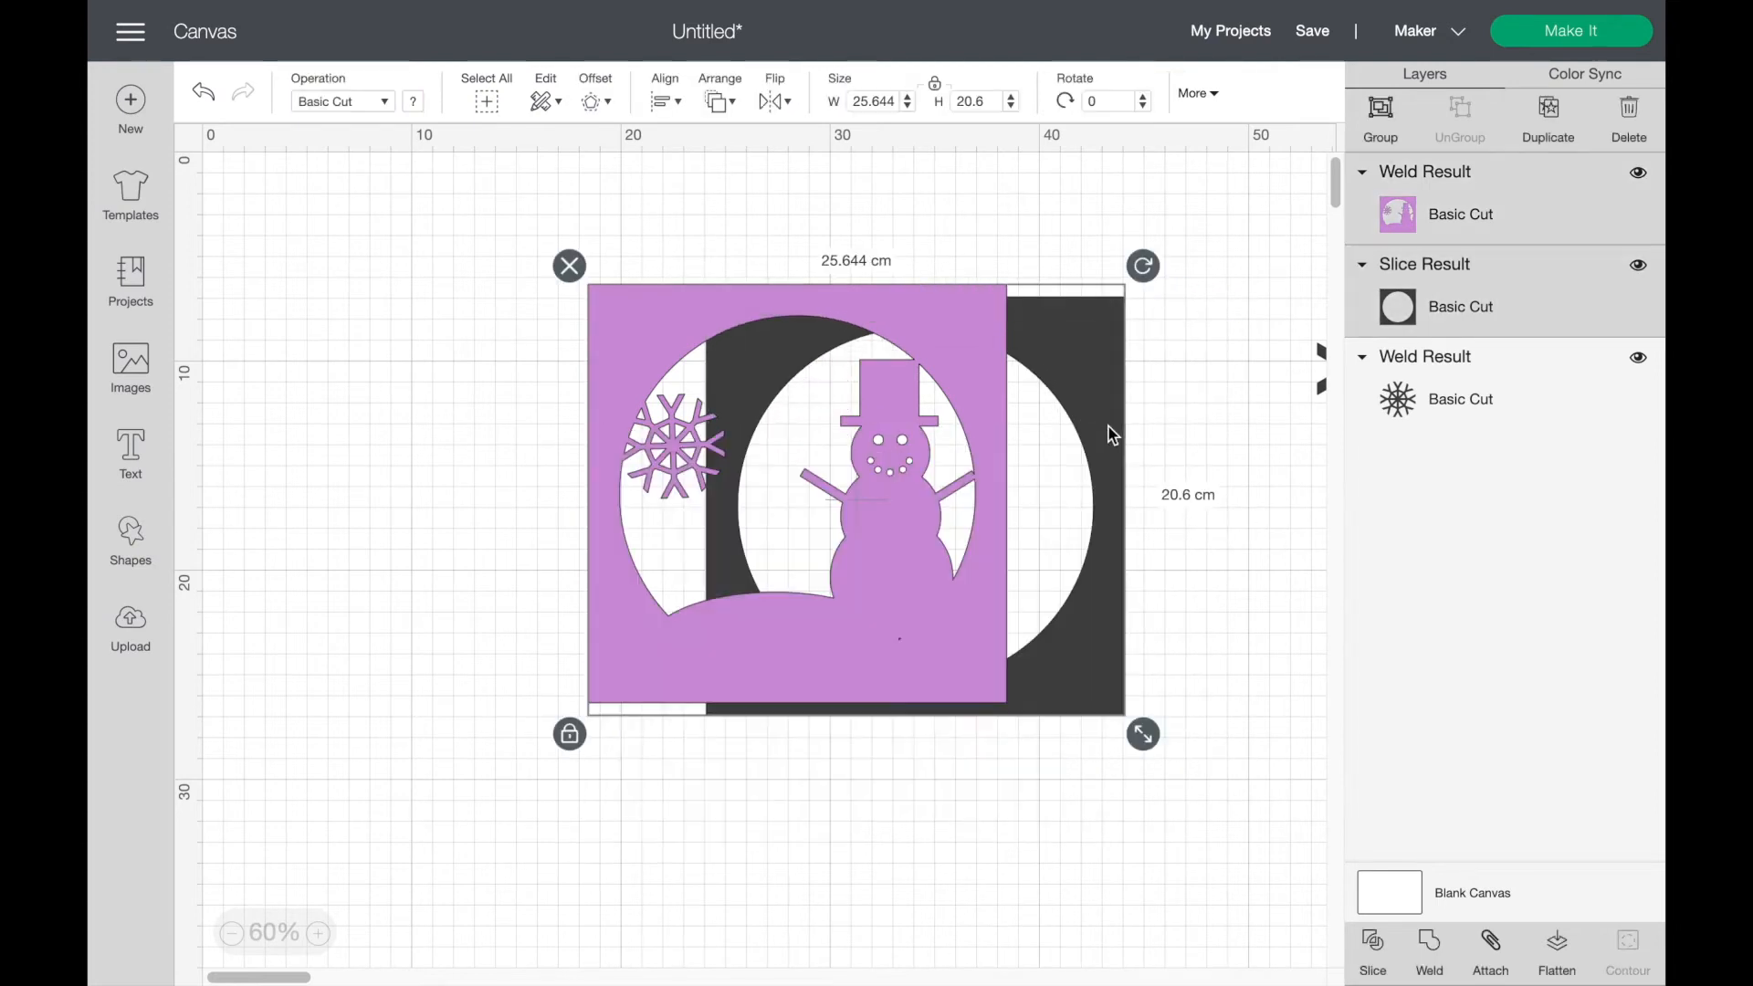
click(663, 98)
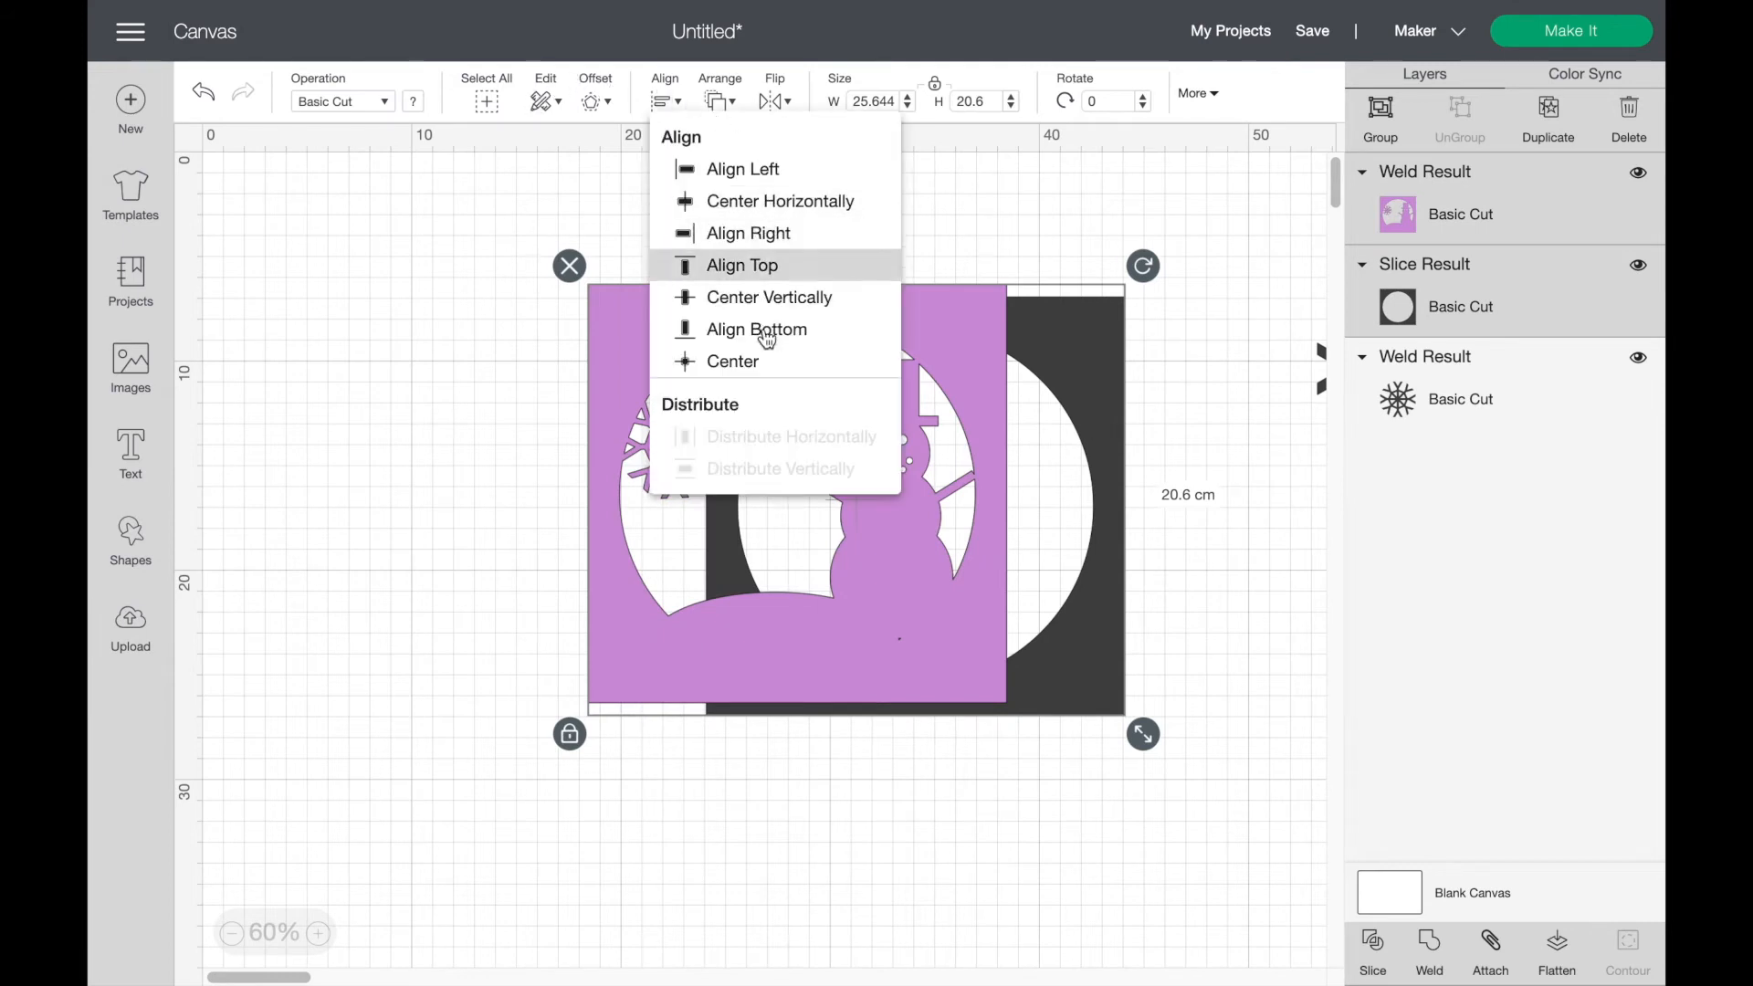
click(769, 362)
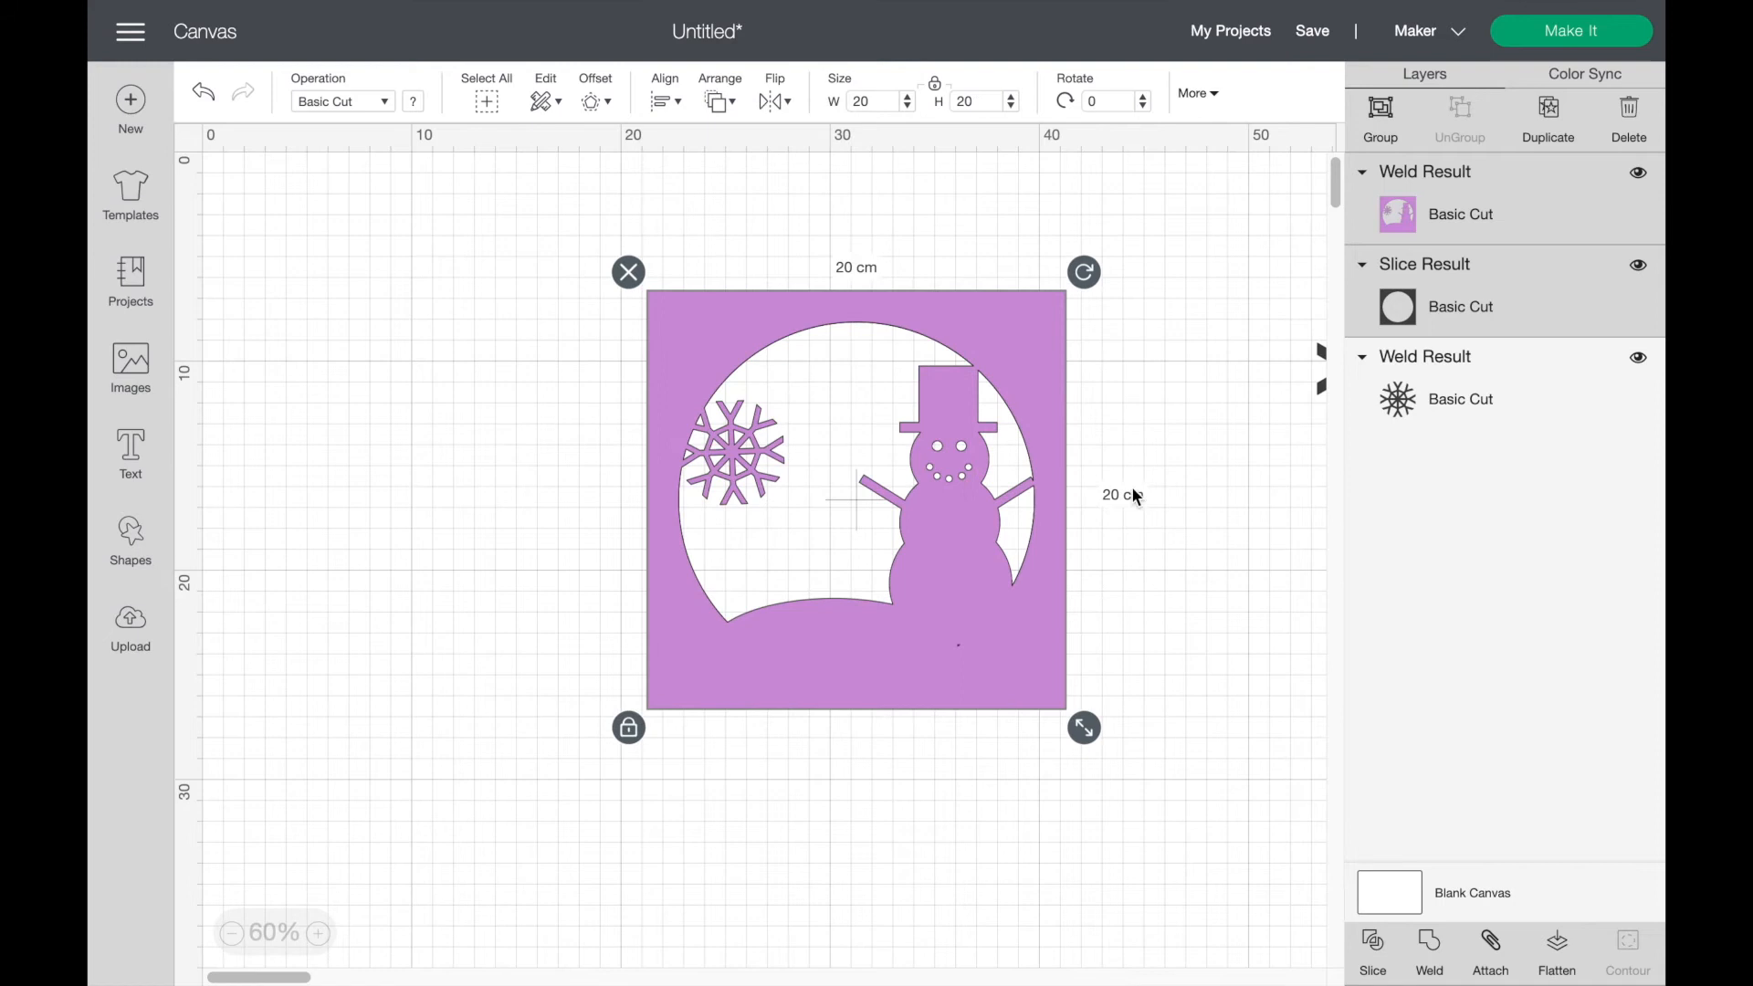
click(1217, 482)
Step: Duplicate the large snowflake, shrink the copy to about 5 cm and place it inside the circle beside the snowman's hat
scroll(1218, 480, right, 3)
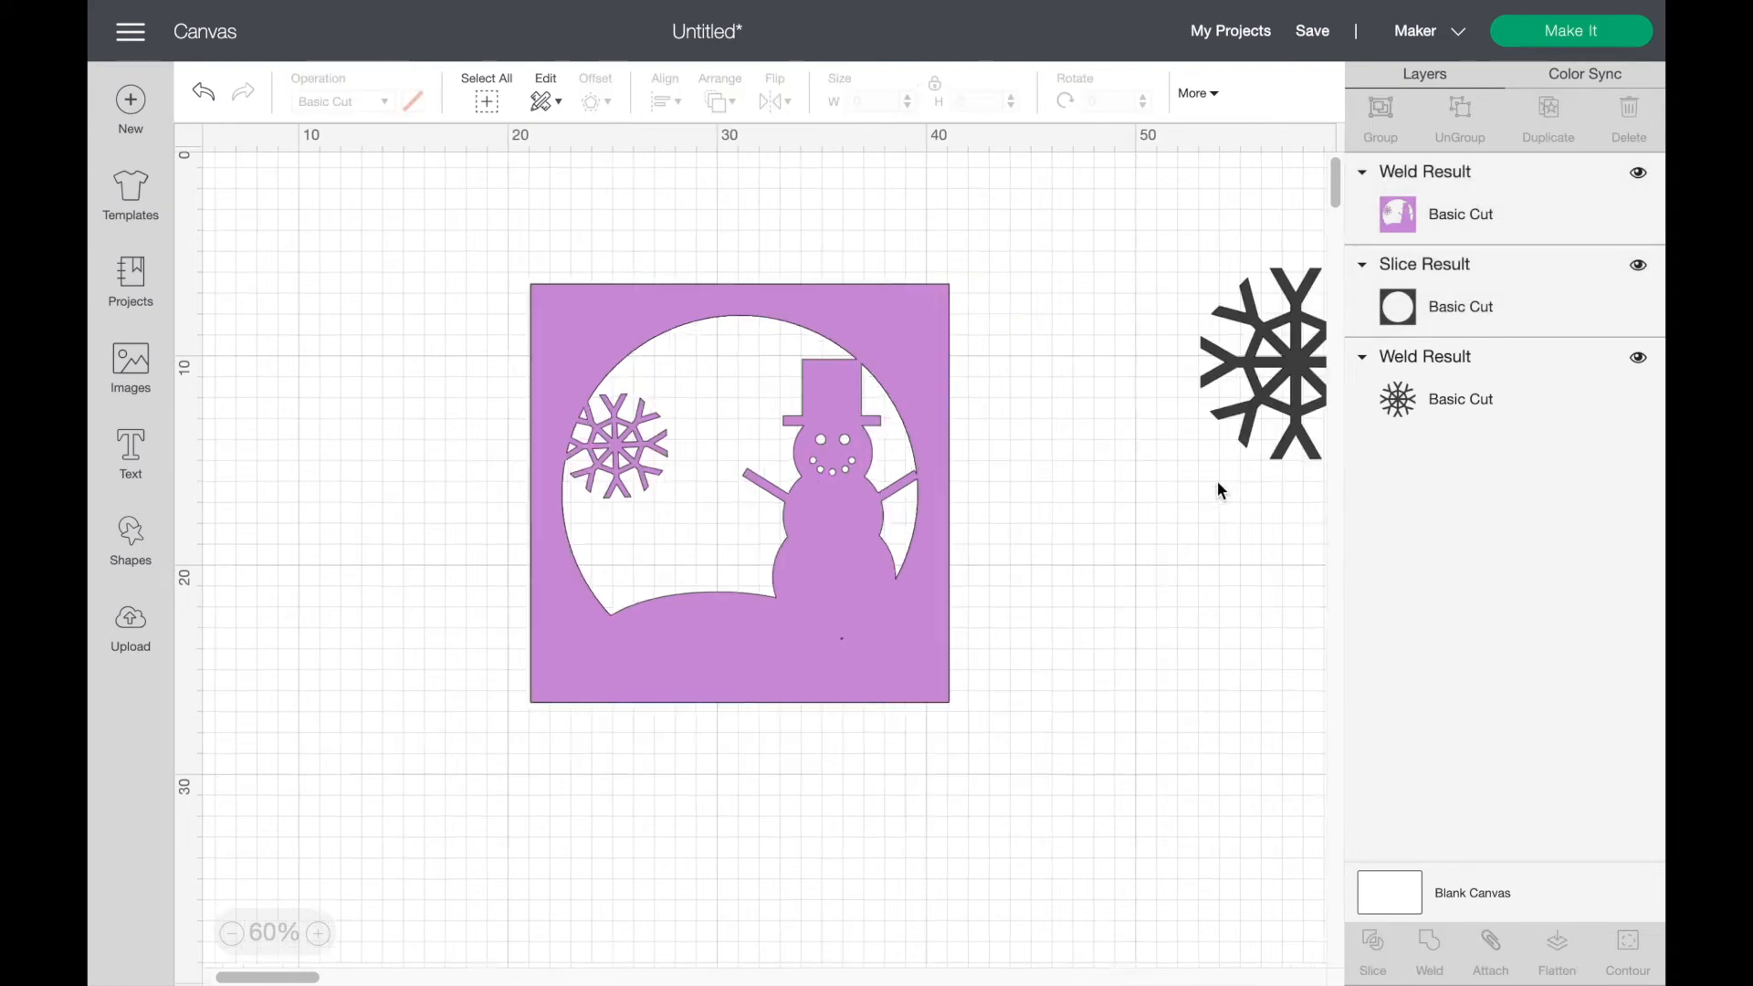
click(1268, 379)
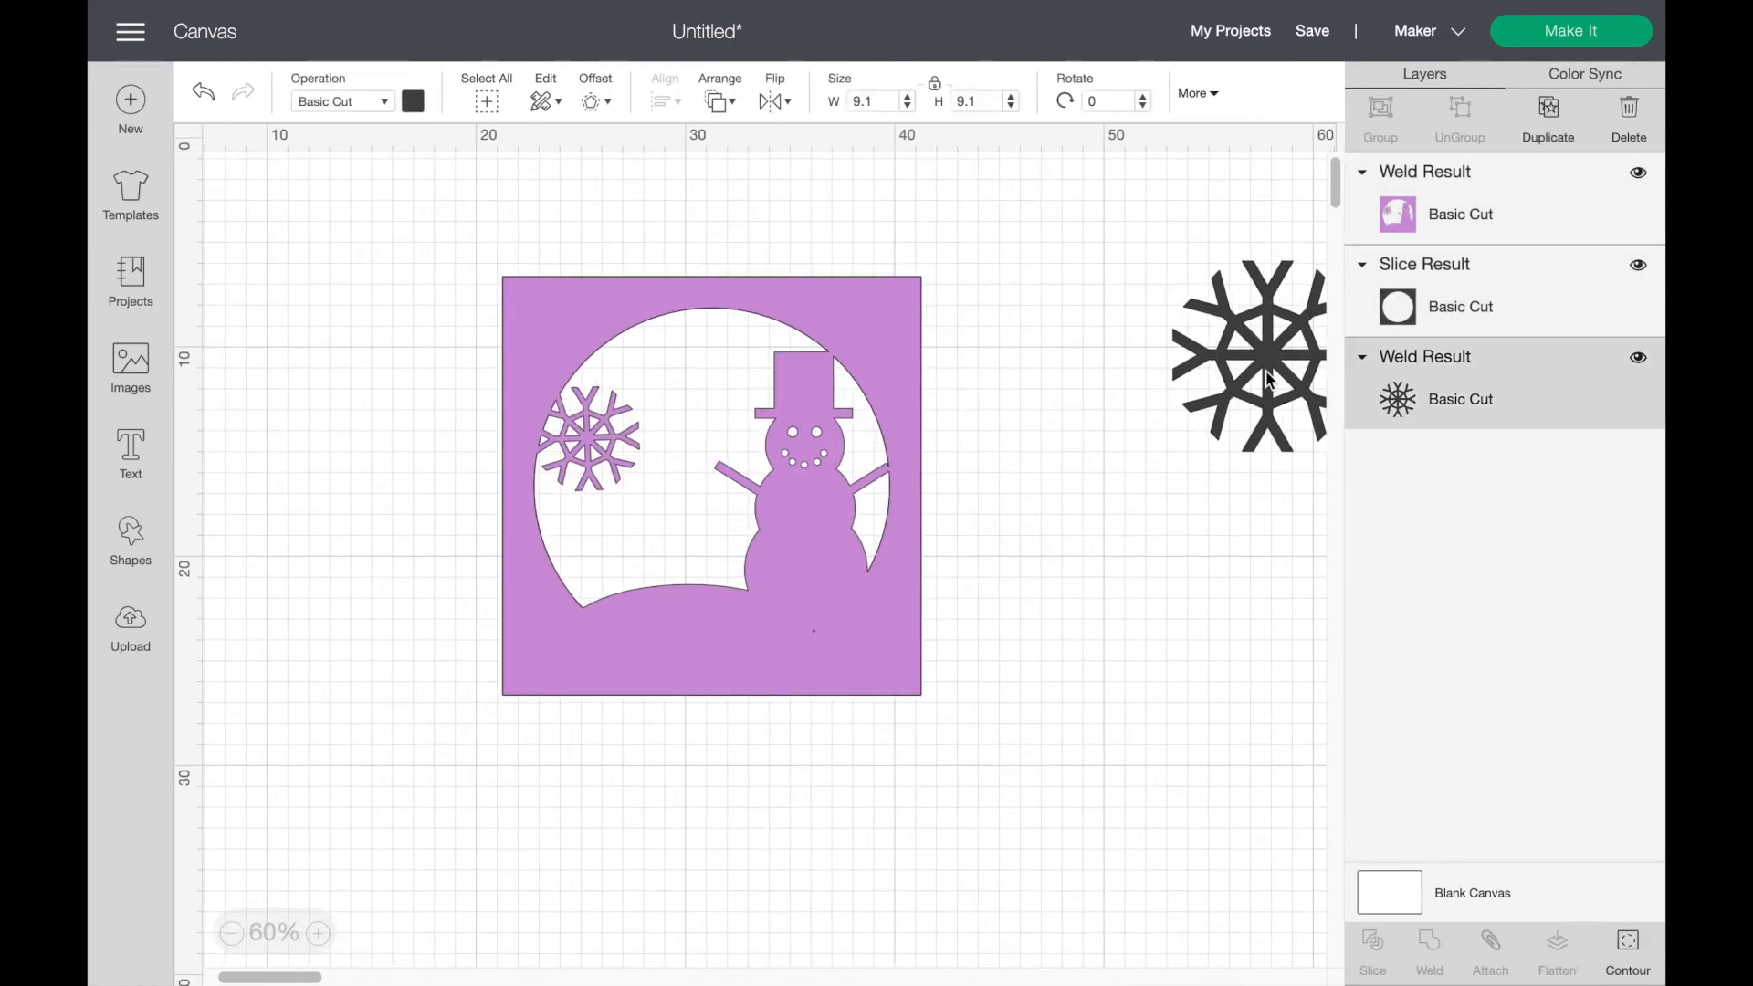
click(1551, 128)
drag(1282, 370, 1063, 414)
drag(1165, 534, 1077, 446)
click(1004, 384)
drag(1005, 383, 721, 371)
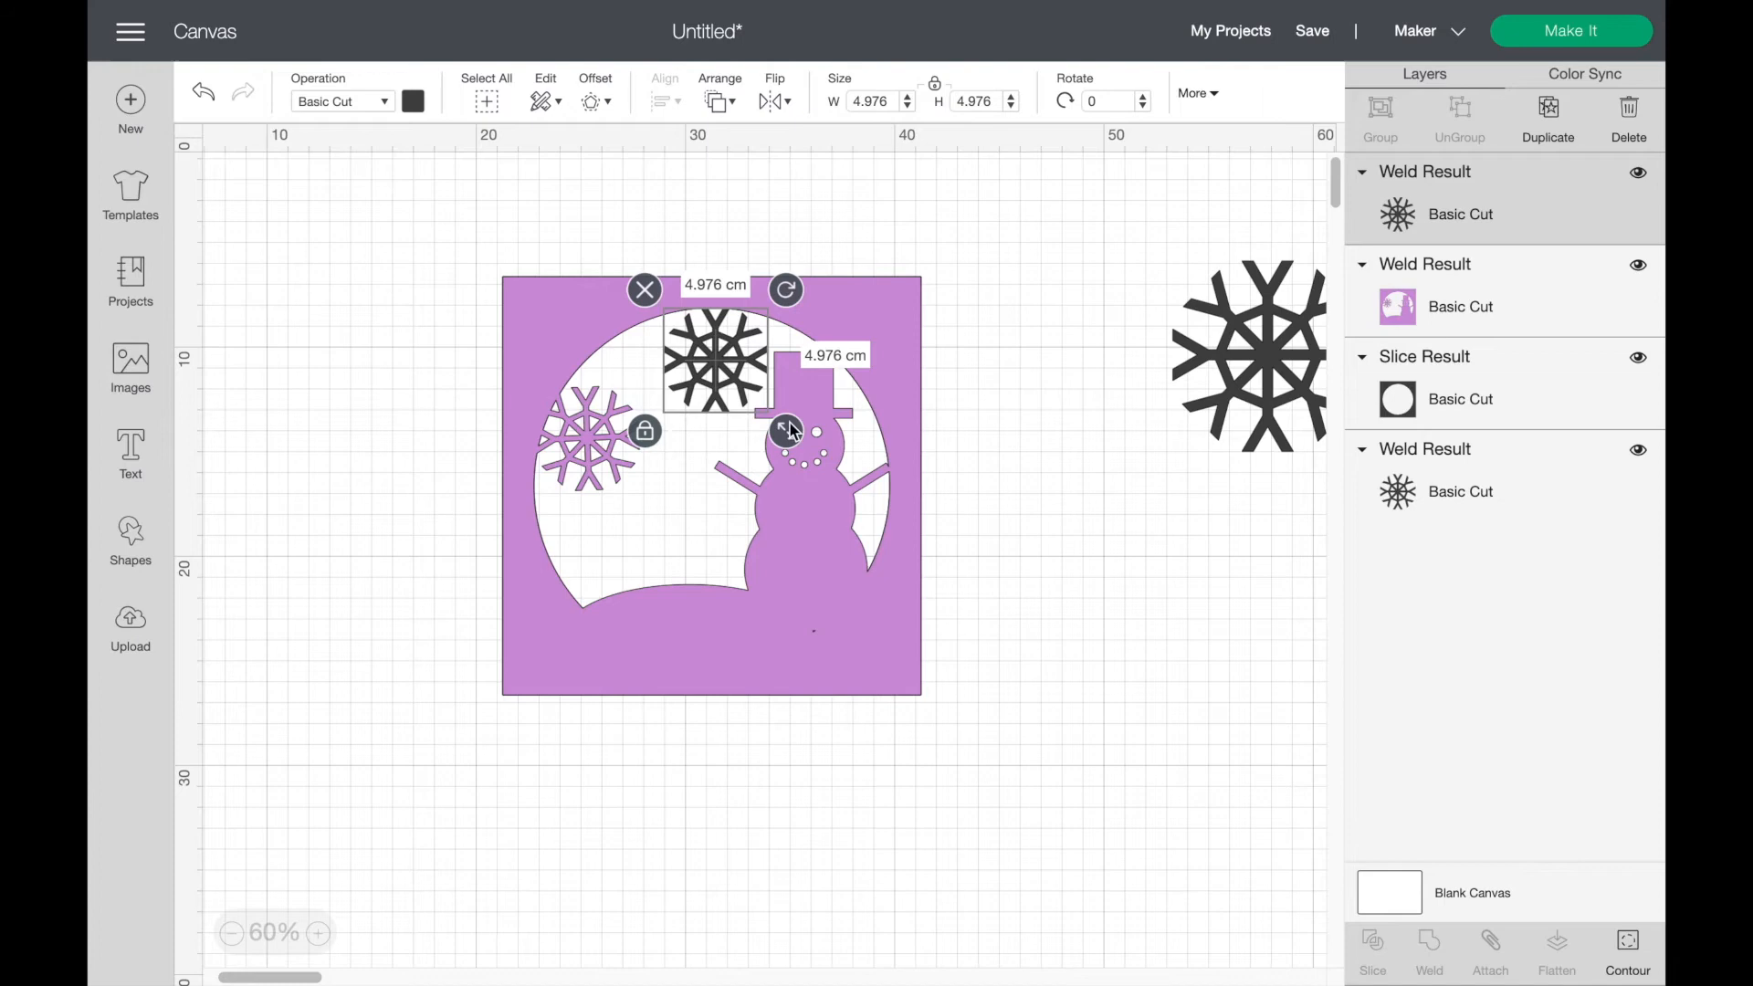
Step: Shrink the snowflake copy to about 4 cm, rotate it to about 353° and overlap it with the circle's upper edge
drag(789, 429, 739, 372)
drag(790, 289, 782, 280)
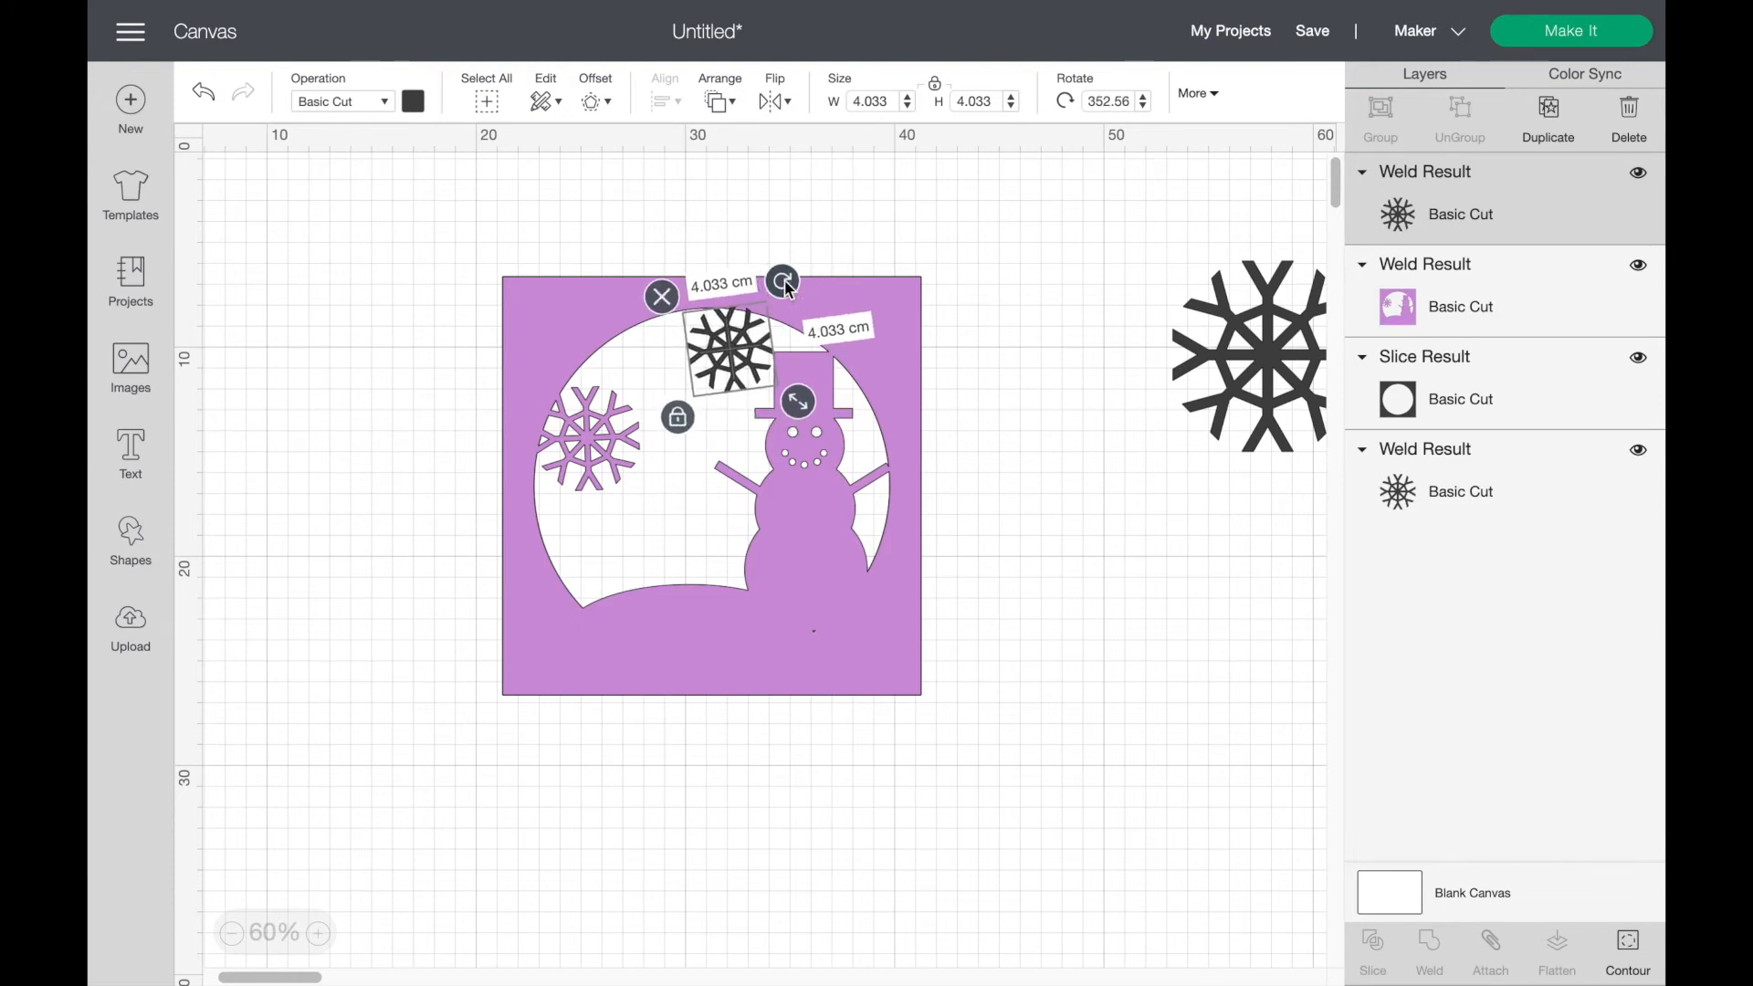
drag(734, 372, 738, 367)
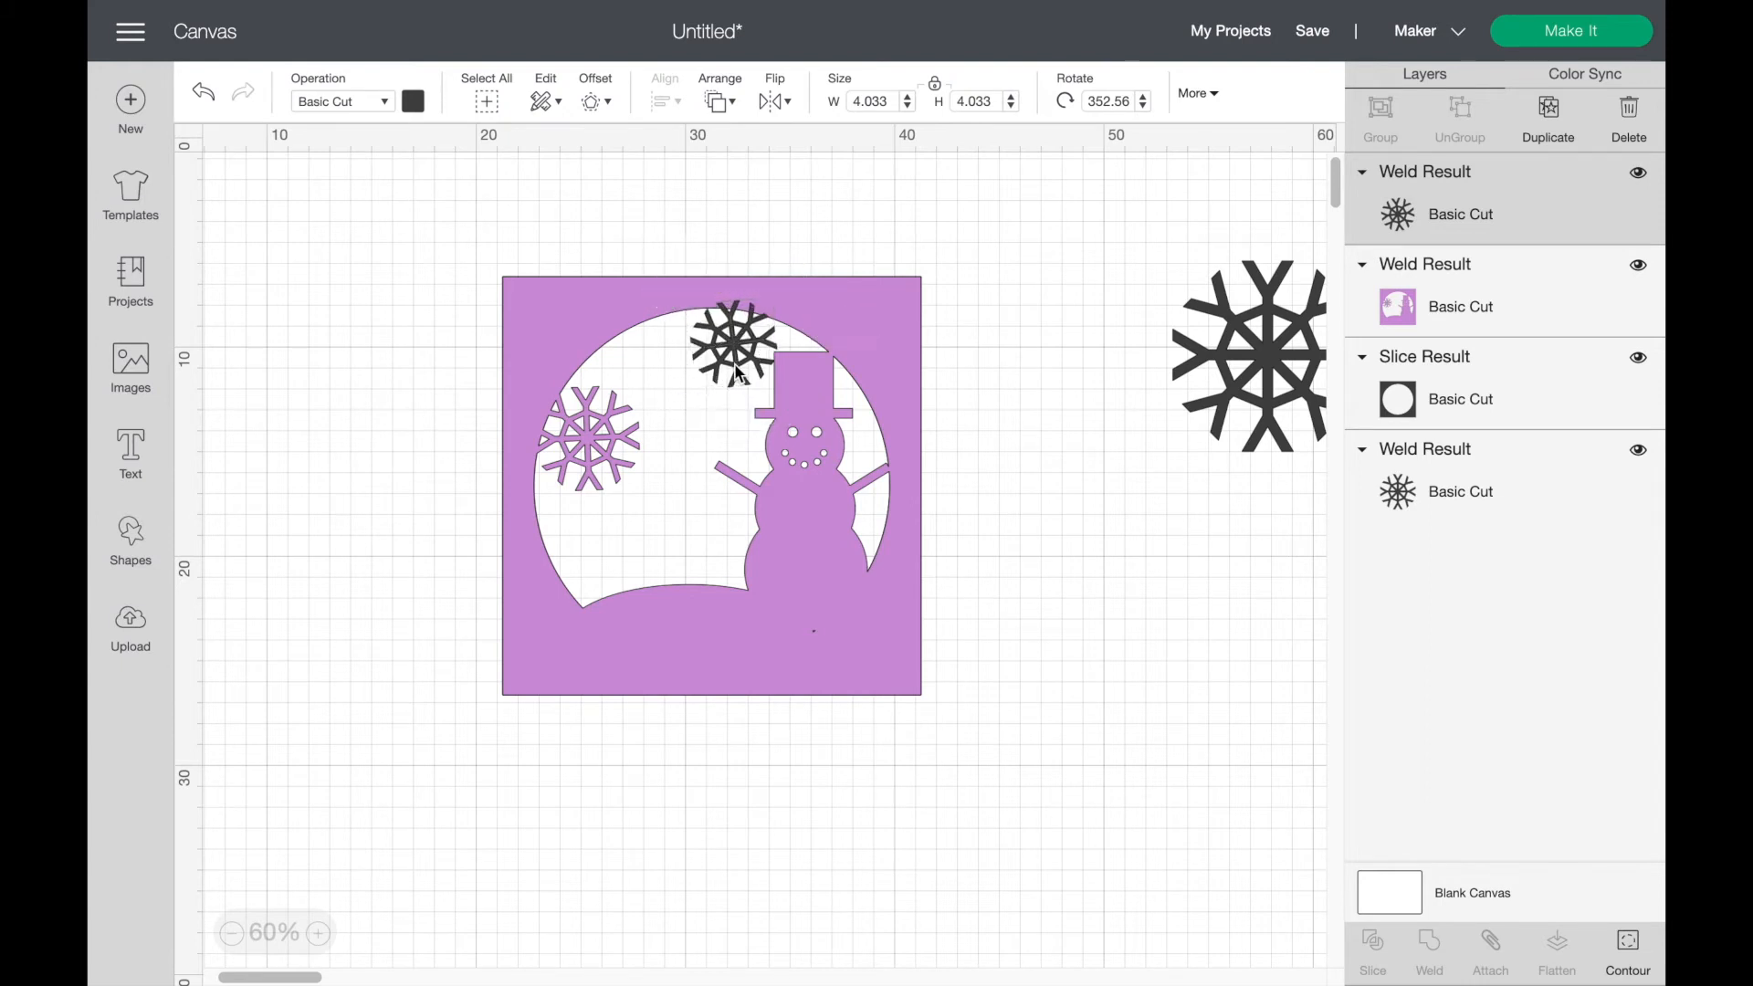
click(1018, 373)
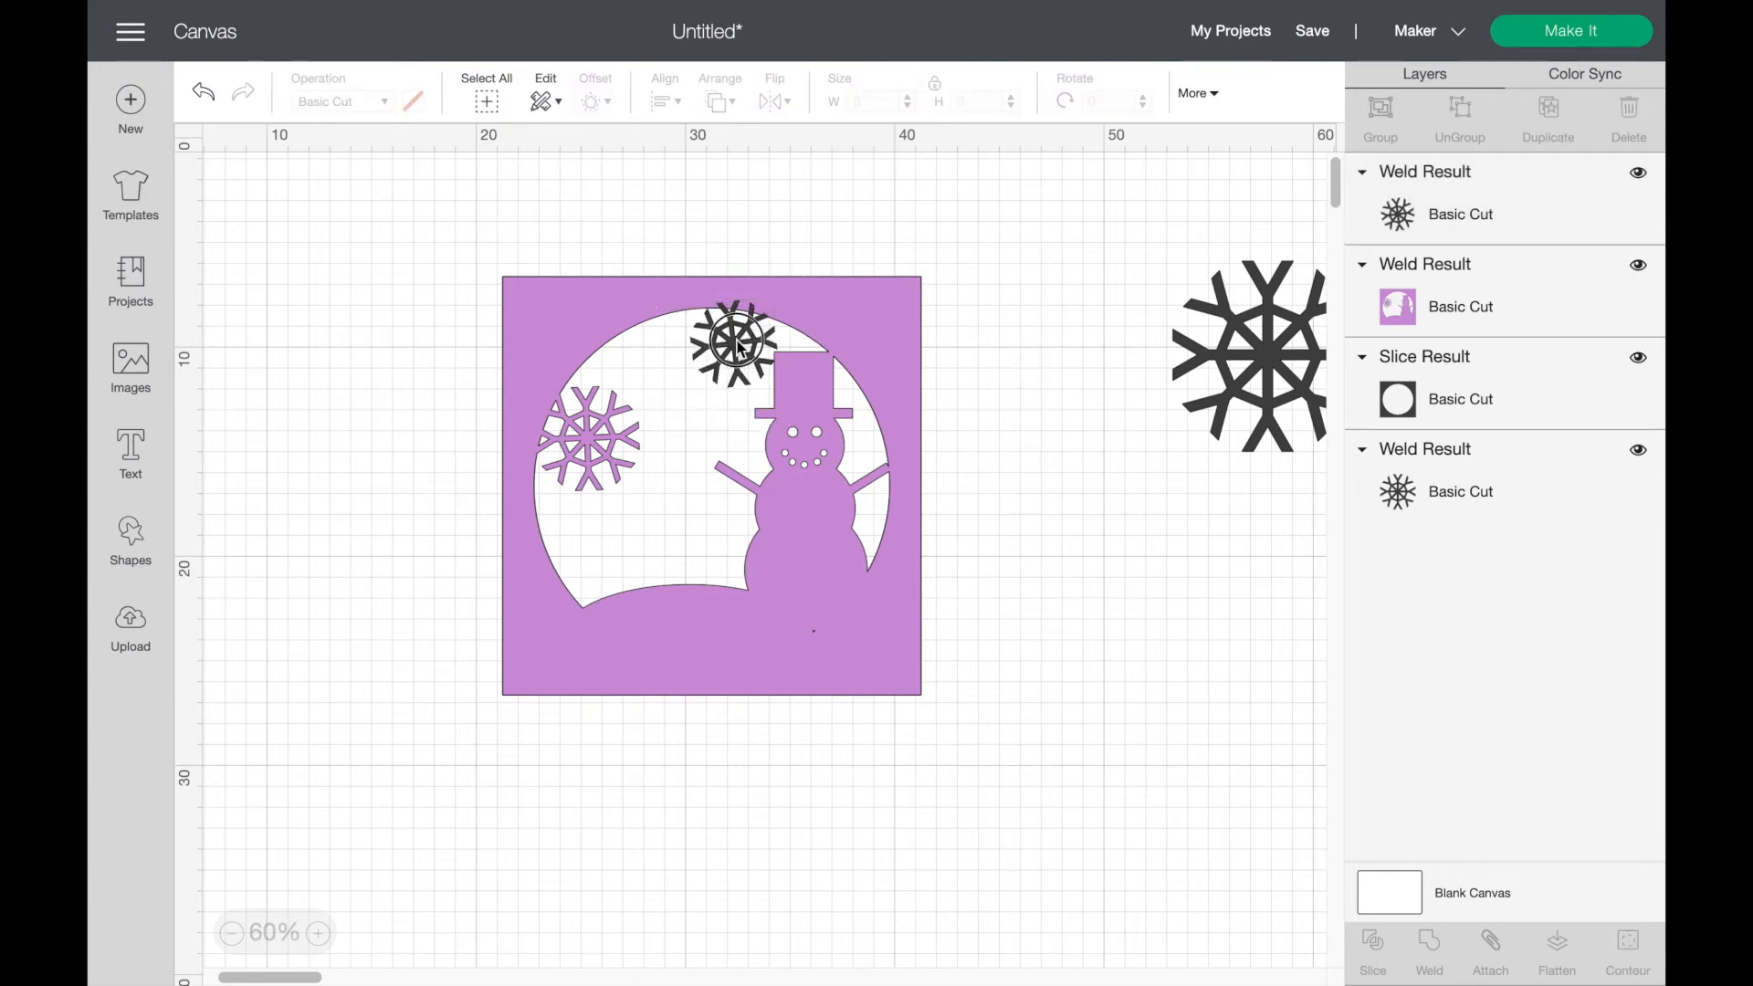
Step: Duplicate the 4 cm snowflake and place the copy over the circle's lower-left edge, below the purple snowflake
click(740, 347)
key(ctrl+d)
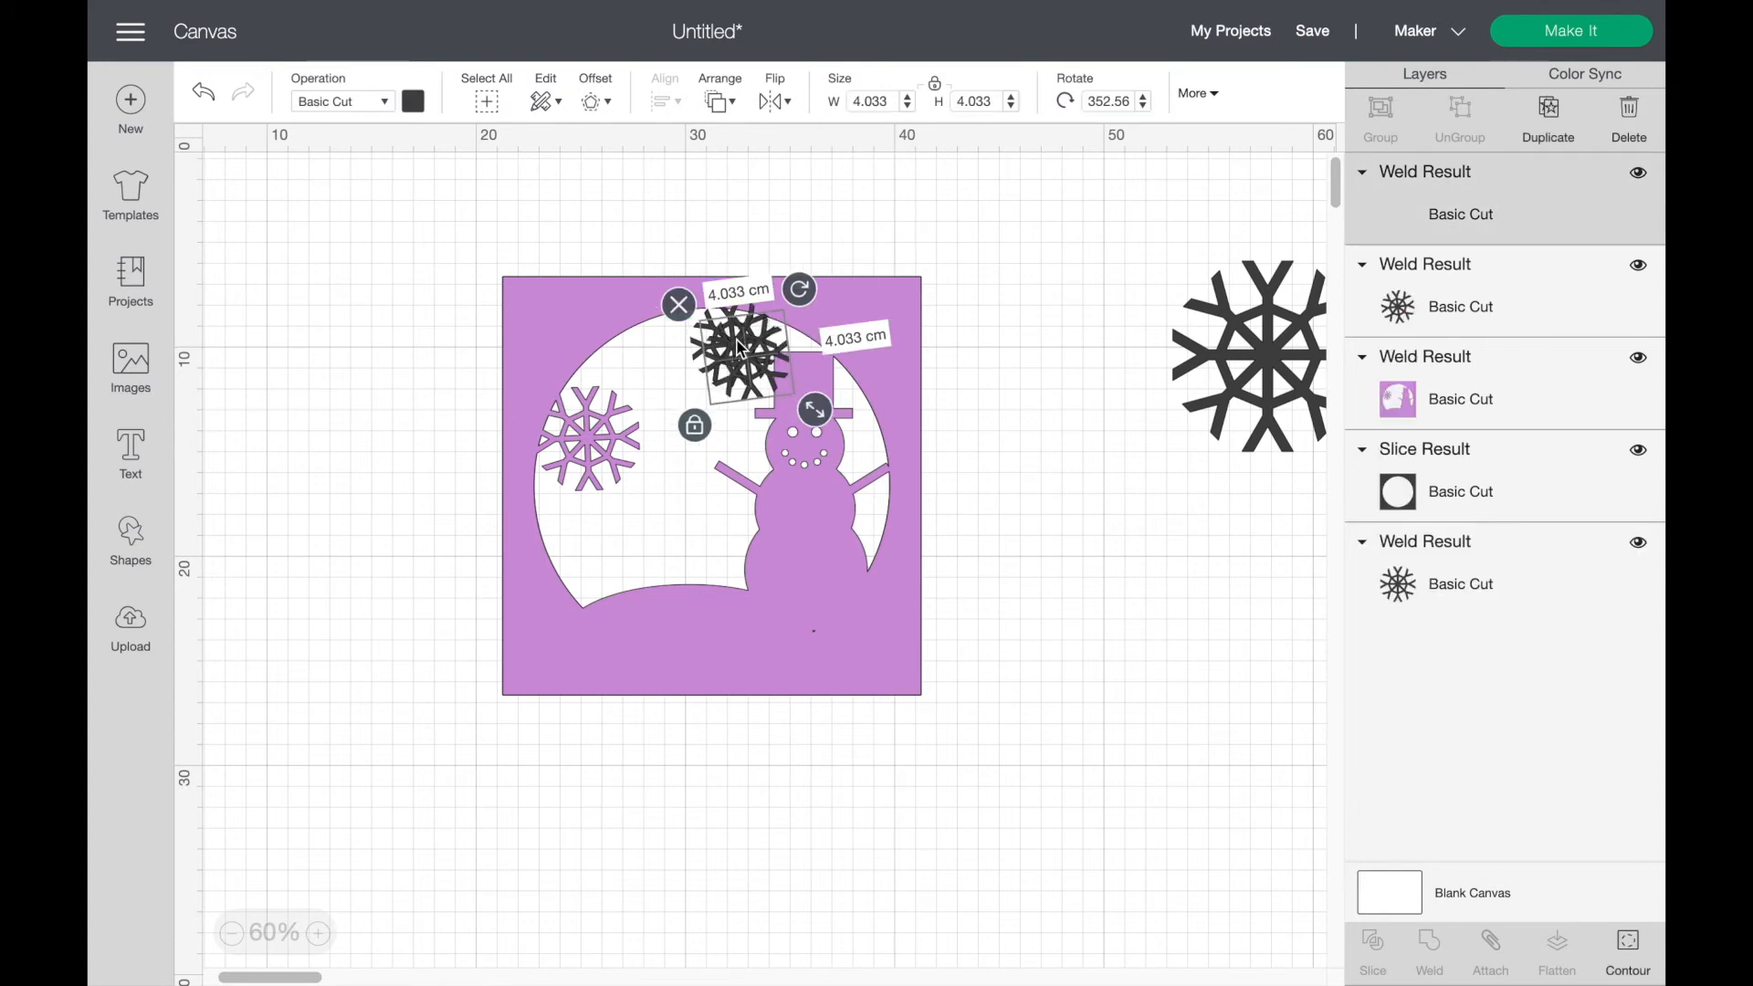
drag(765, 377, 585, 552)
drag(600, 546, 592, 555)
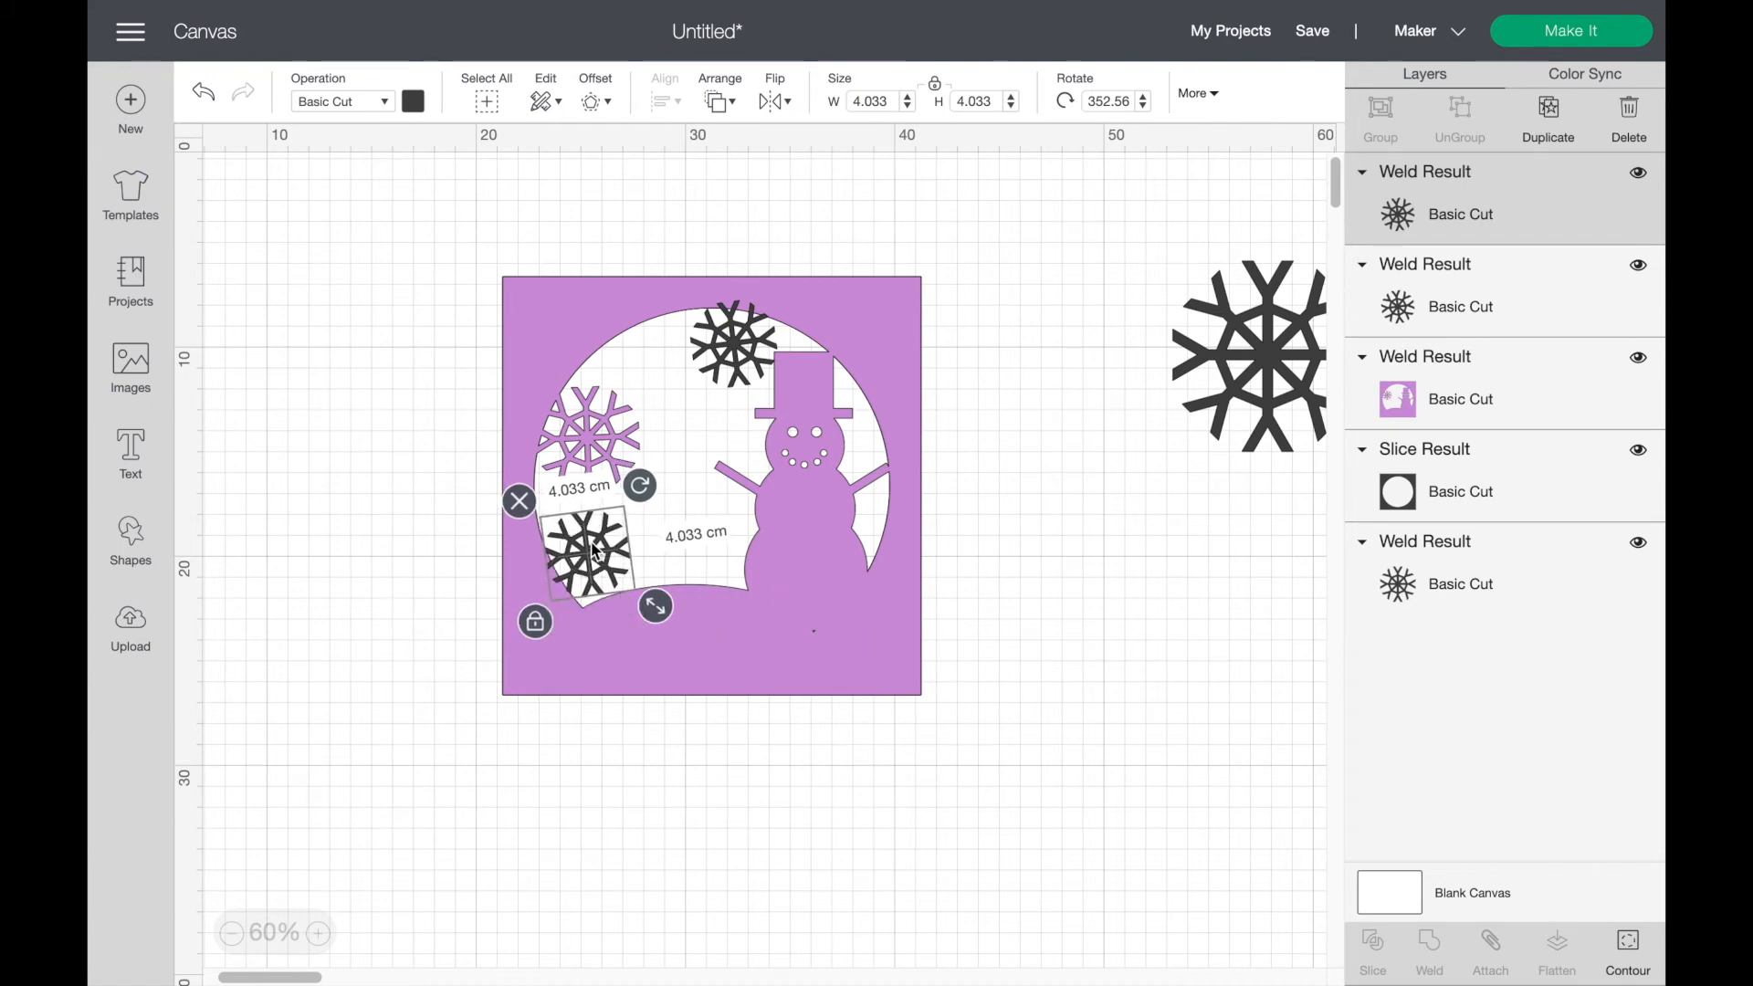
drag(593, 563, 595, 557)
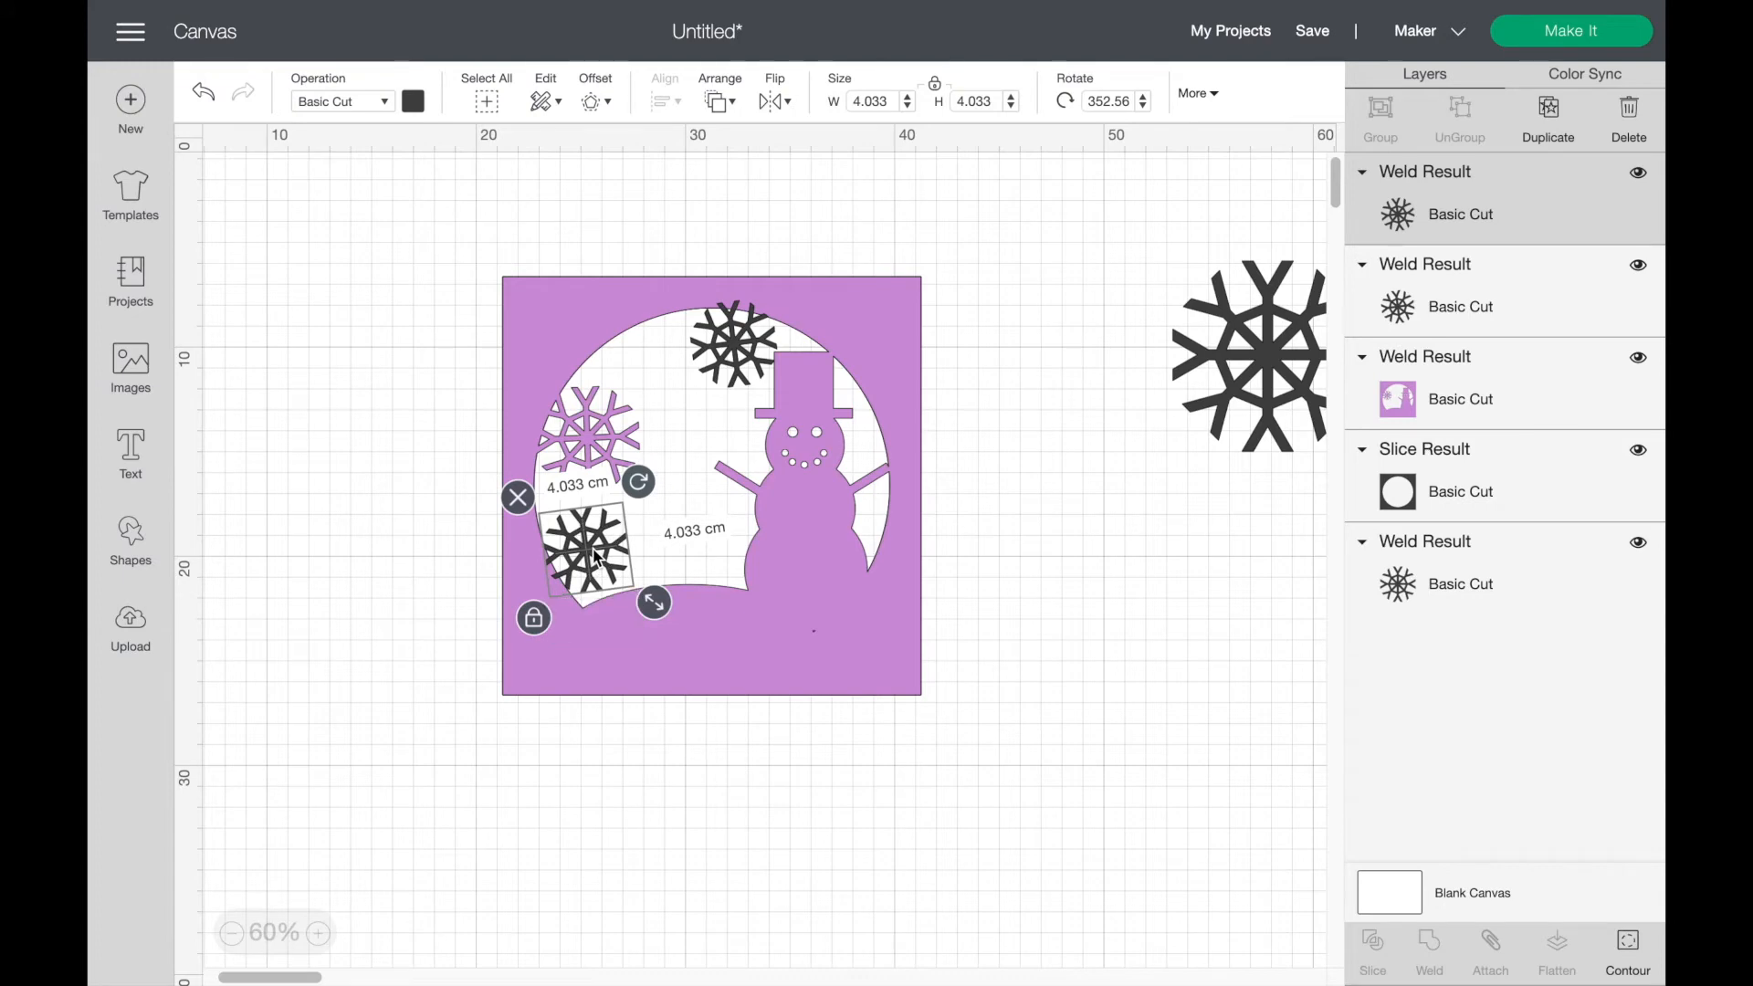
key(Left)
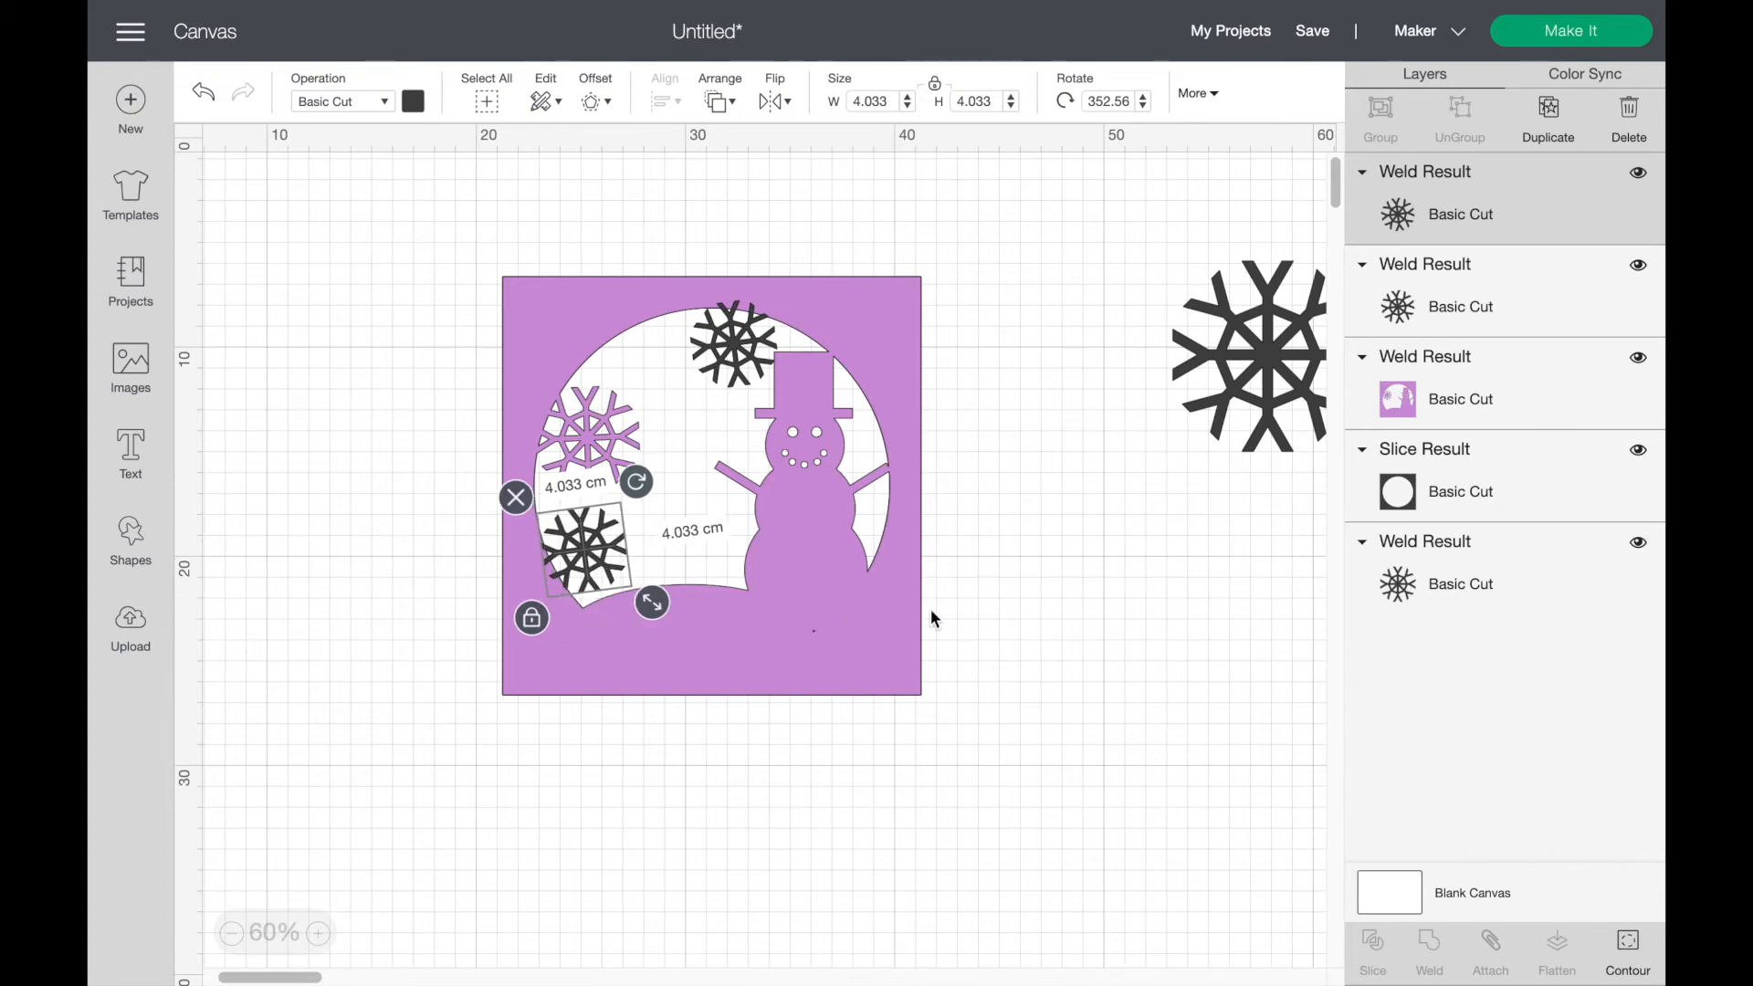
click(964, 611)
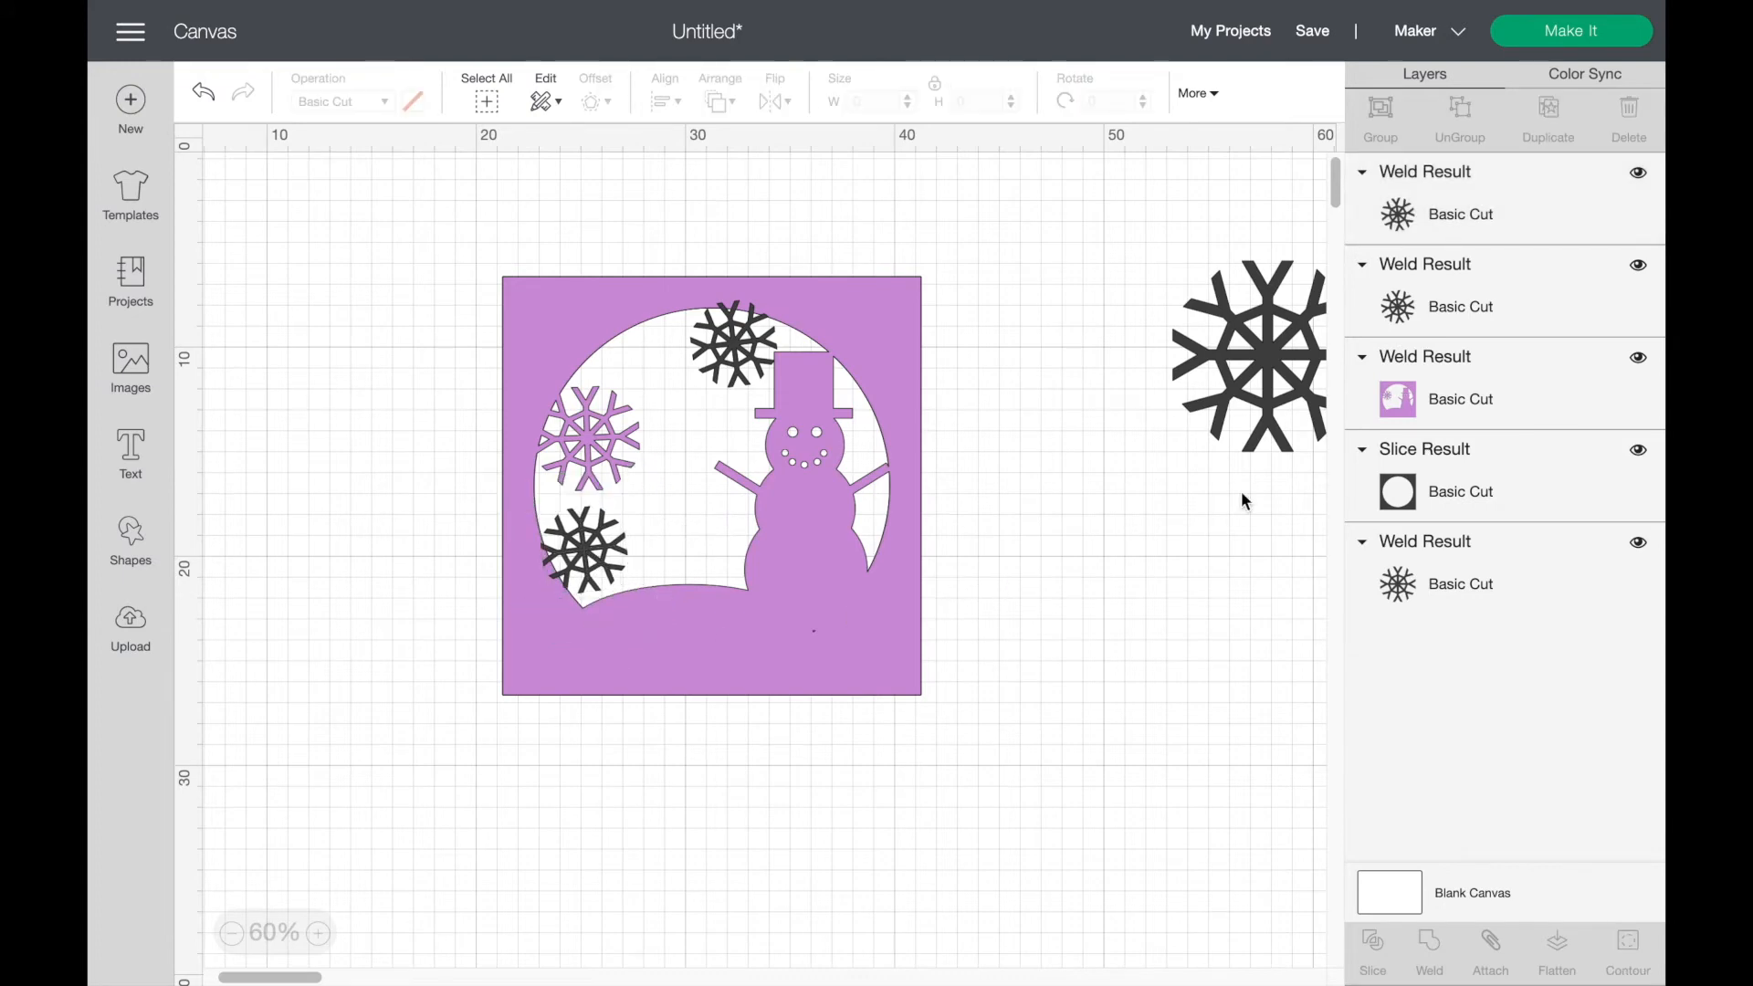
Step: Weld the two small snowflakes to the dark frame while the purple snowman panel is hidden, and show that panel again
click(1638, 361)
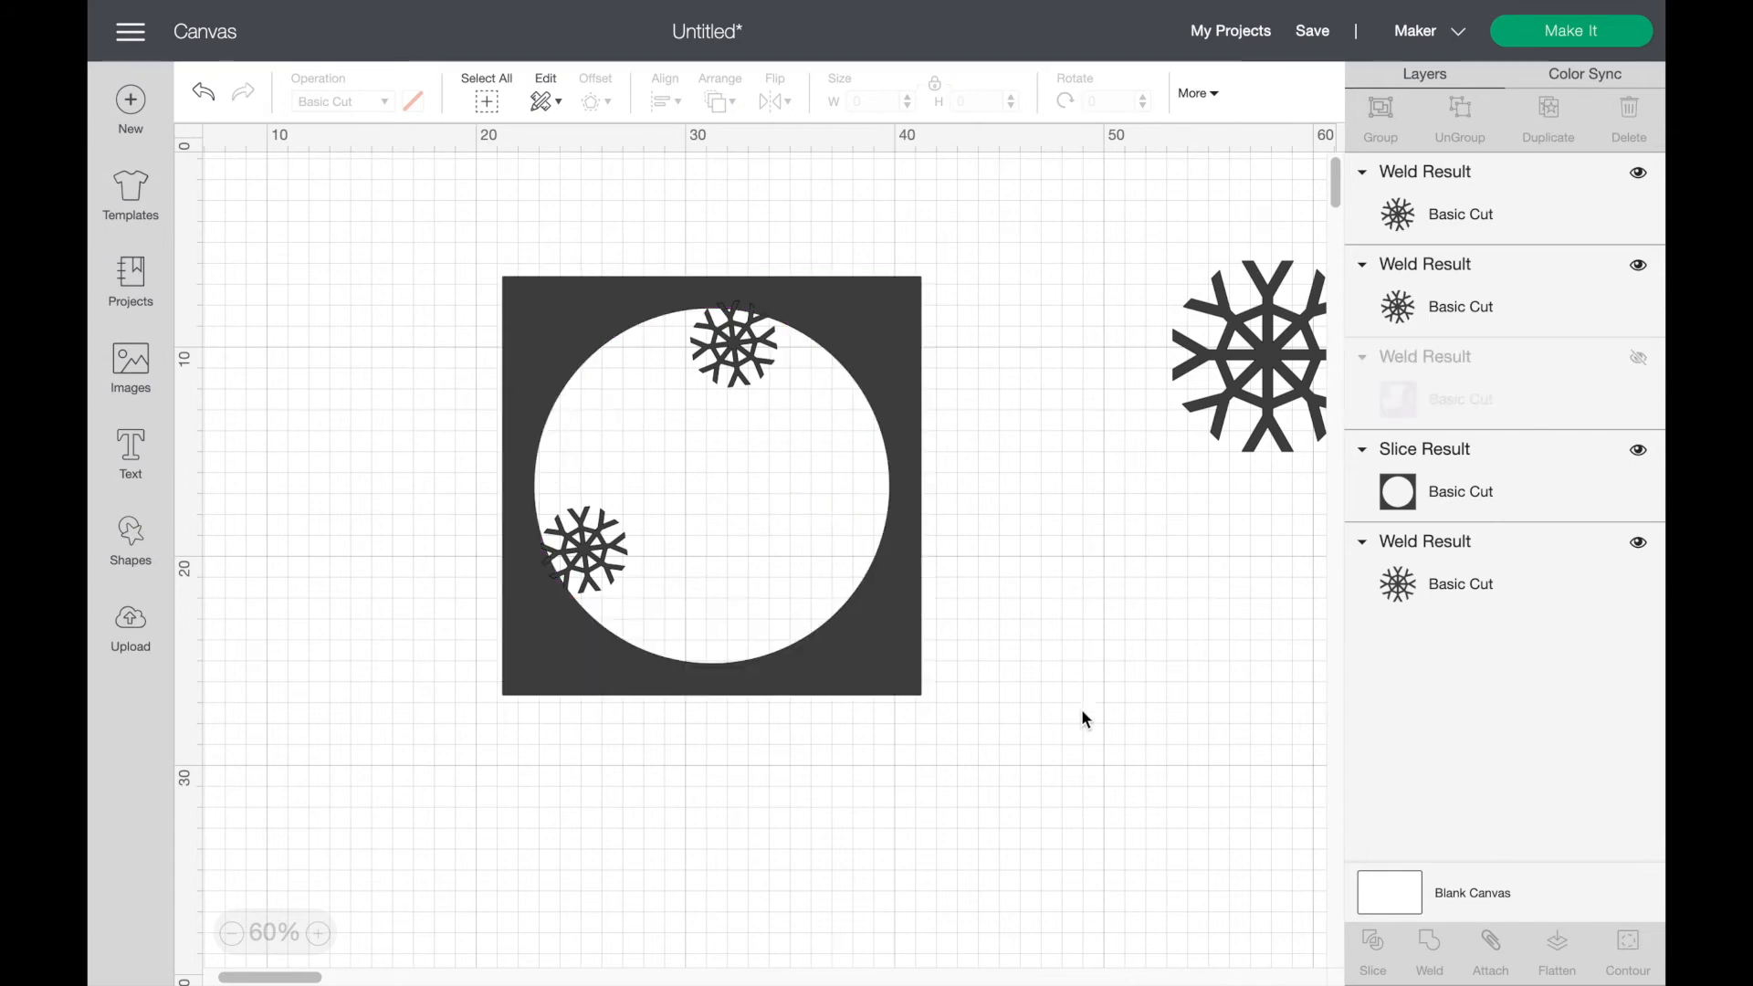
drag(489, 874, 920, 216)
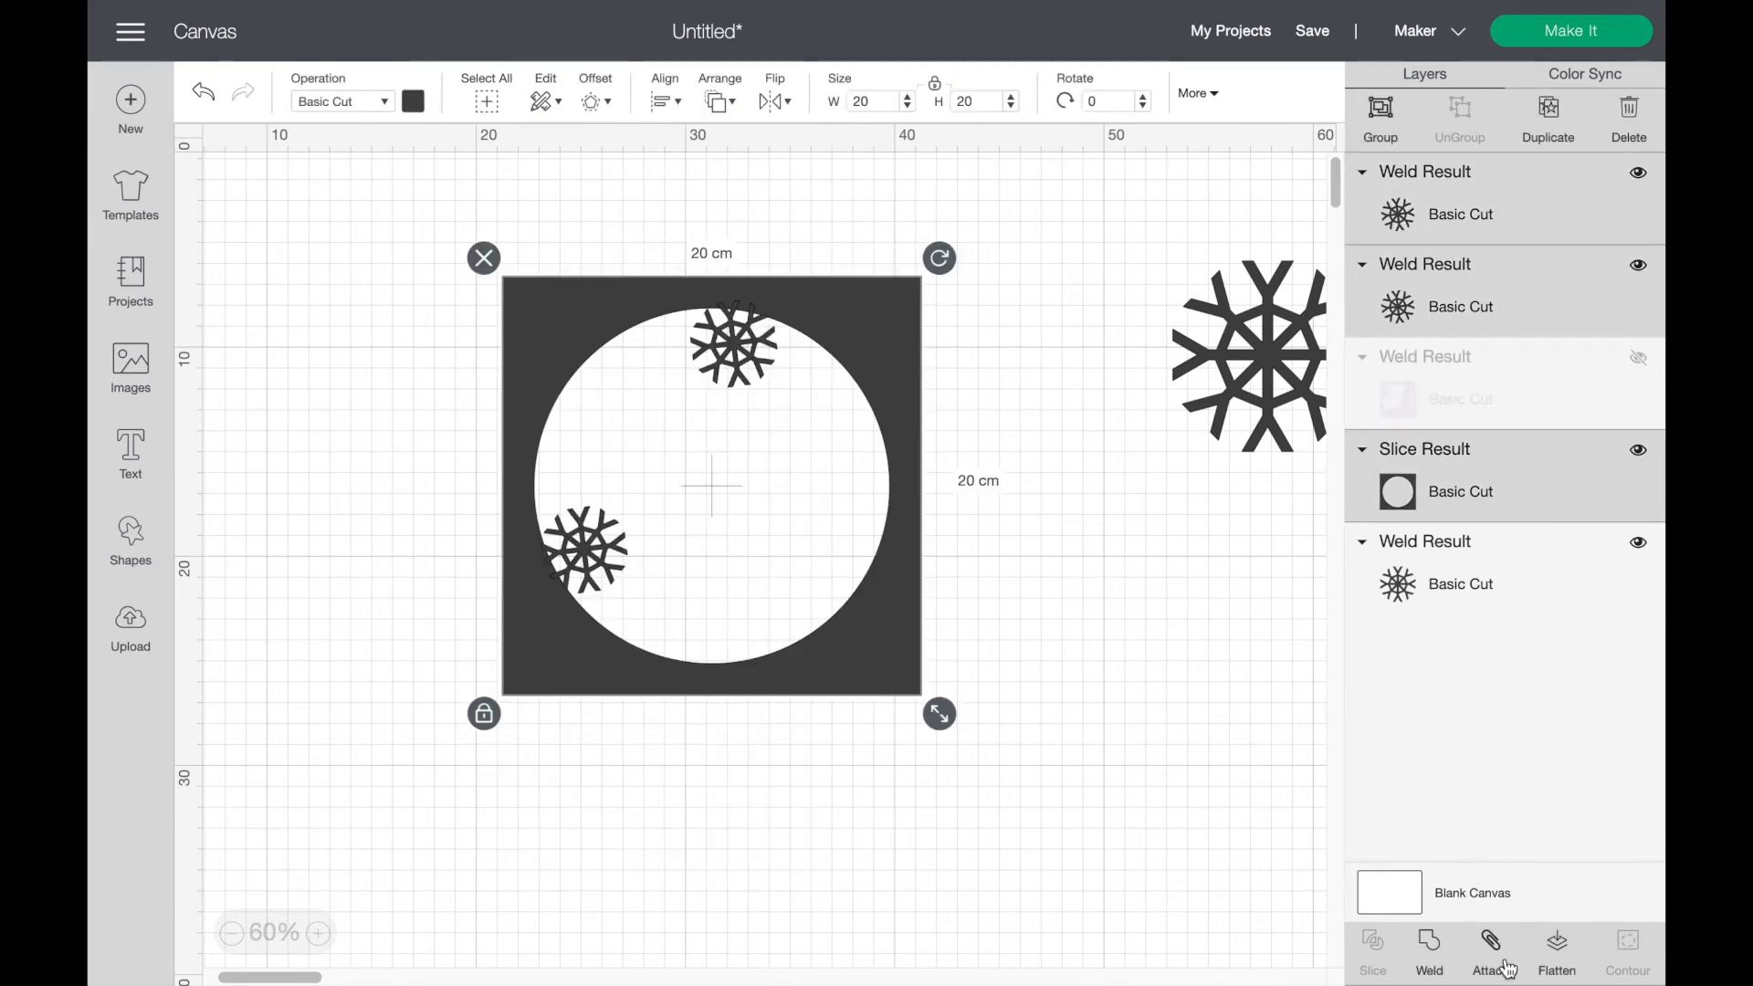
click(1431, 951)
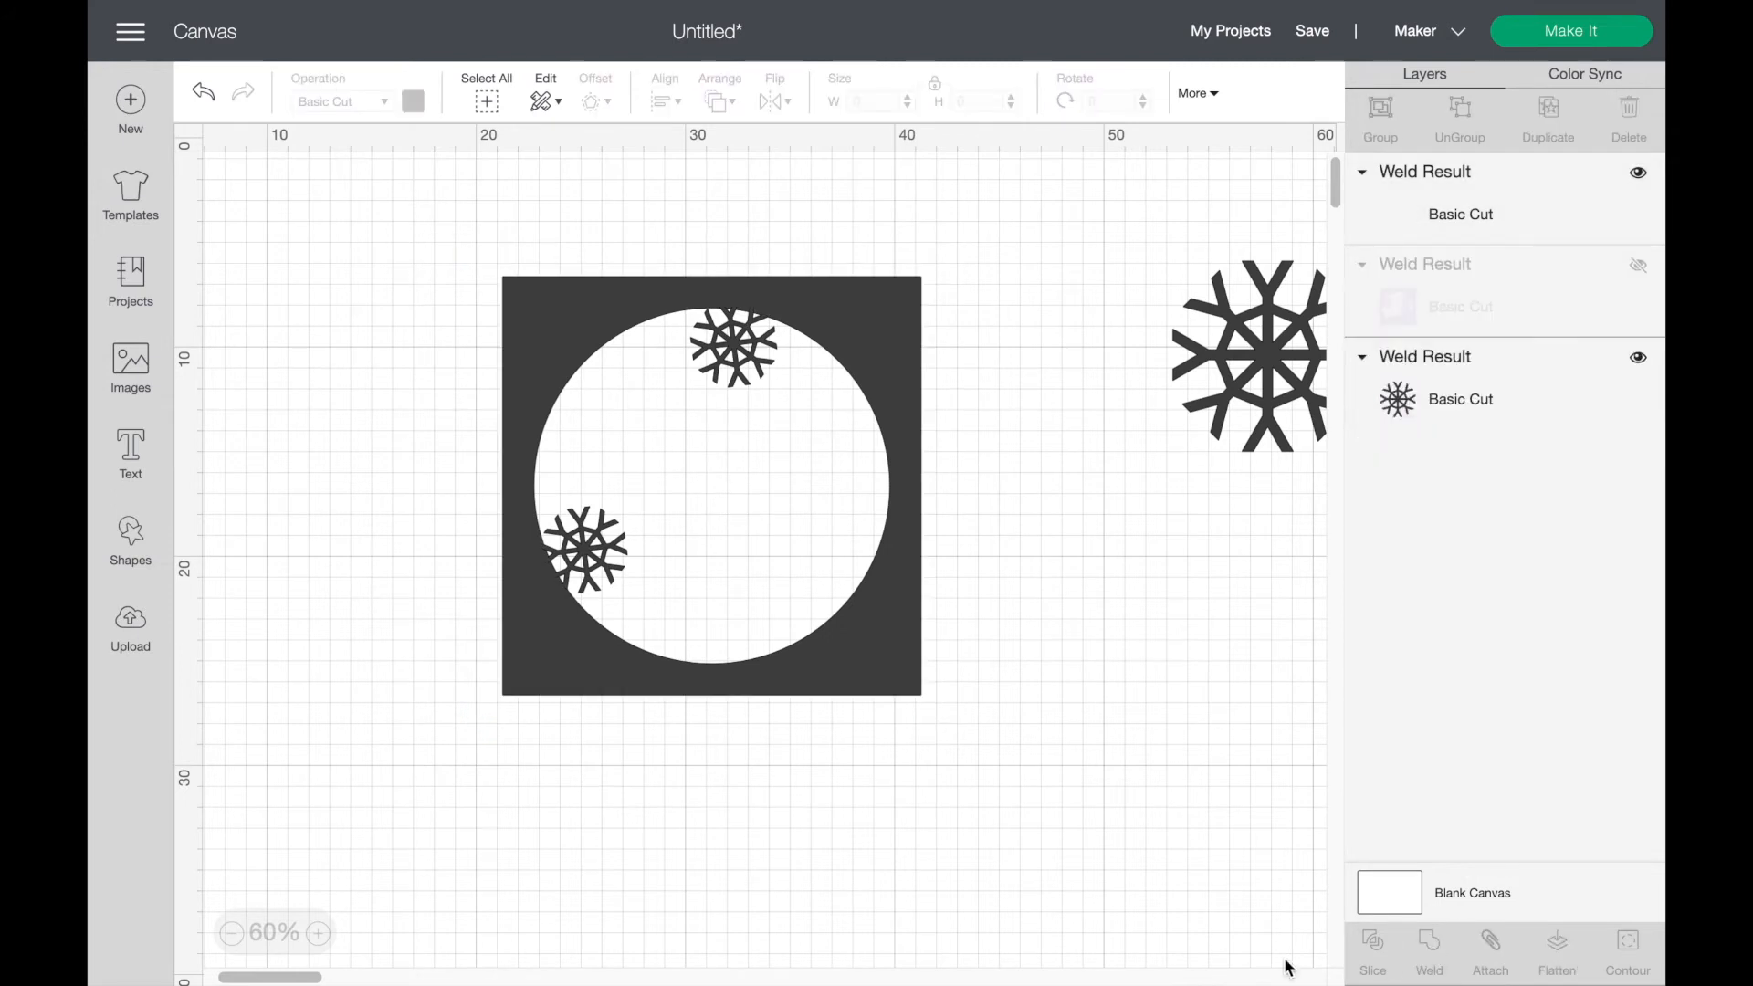
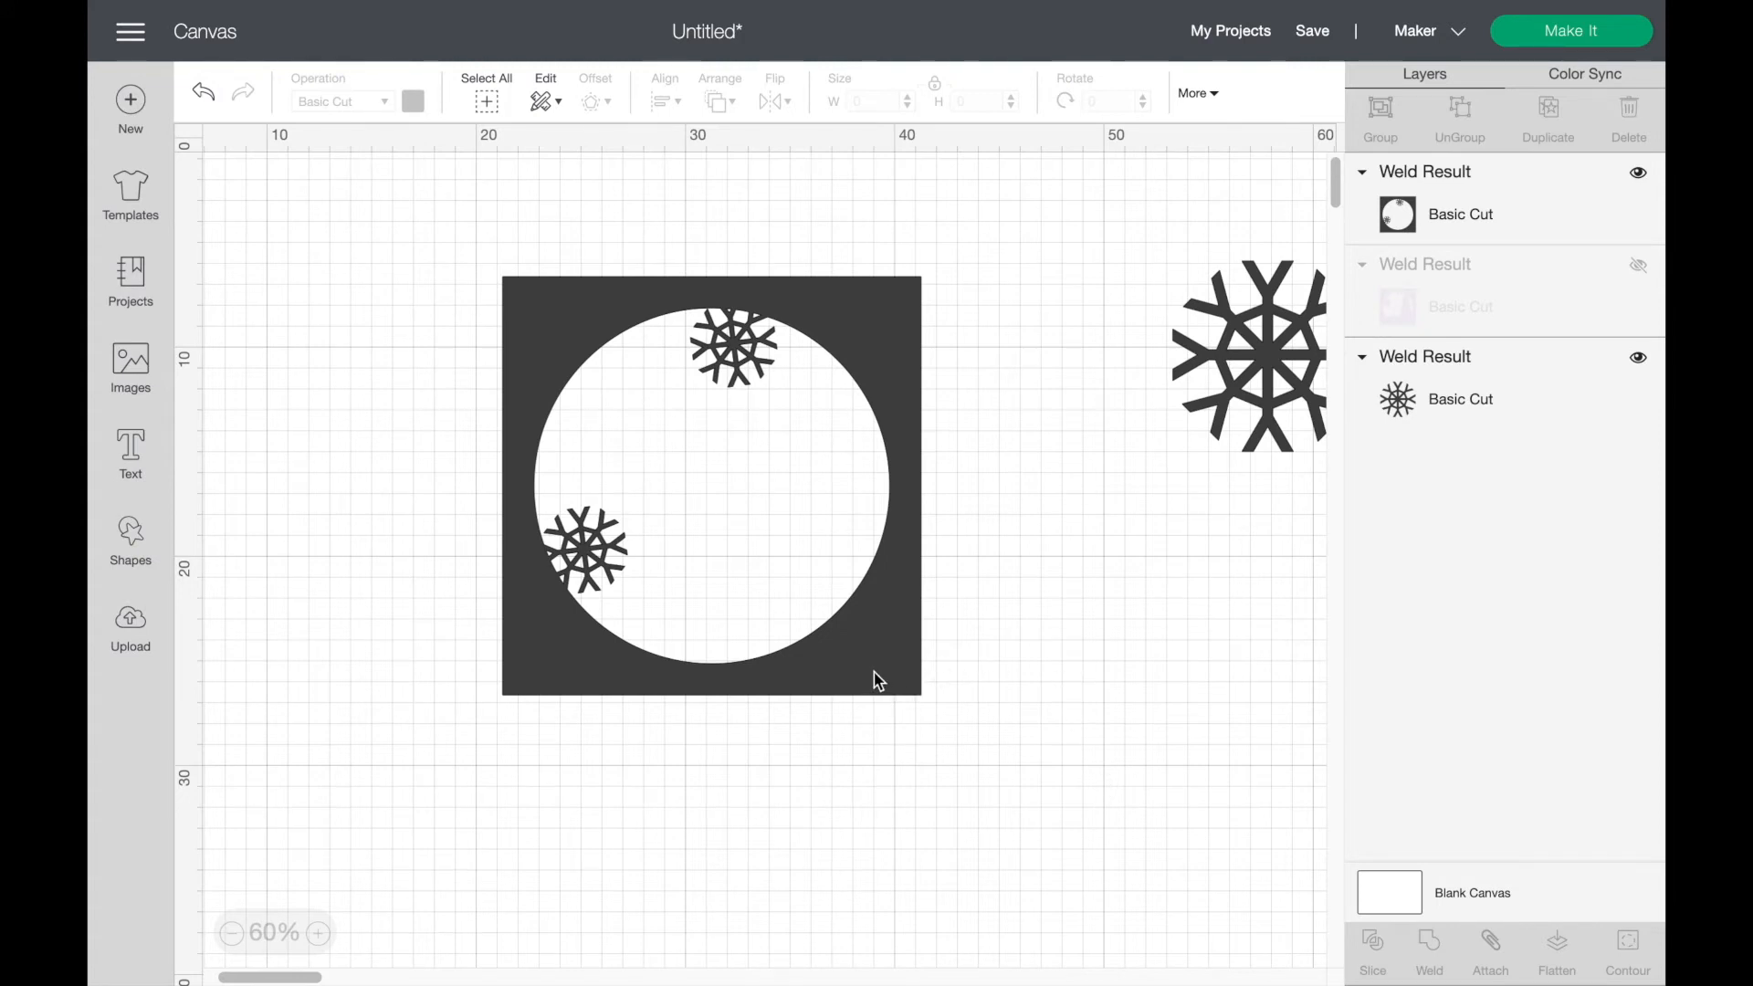
click(1638, 265)
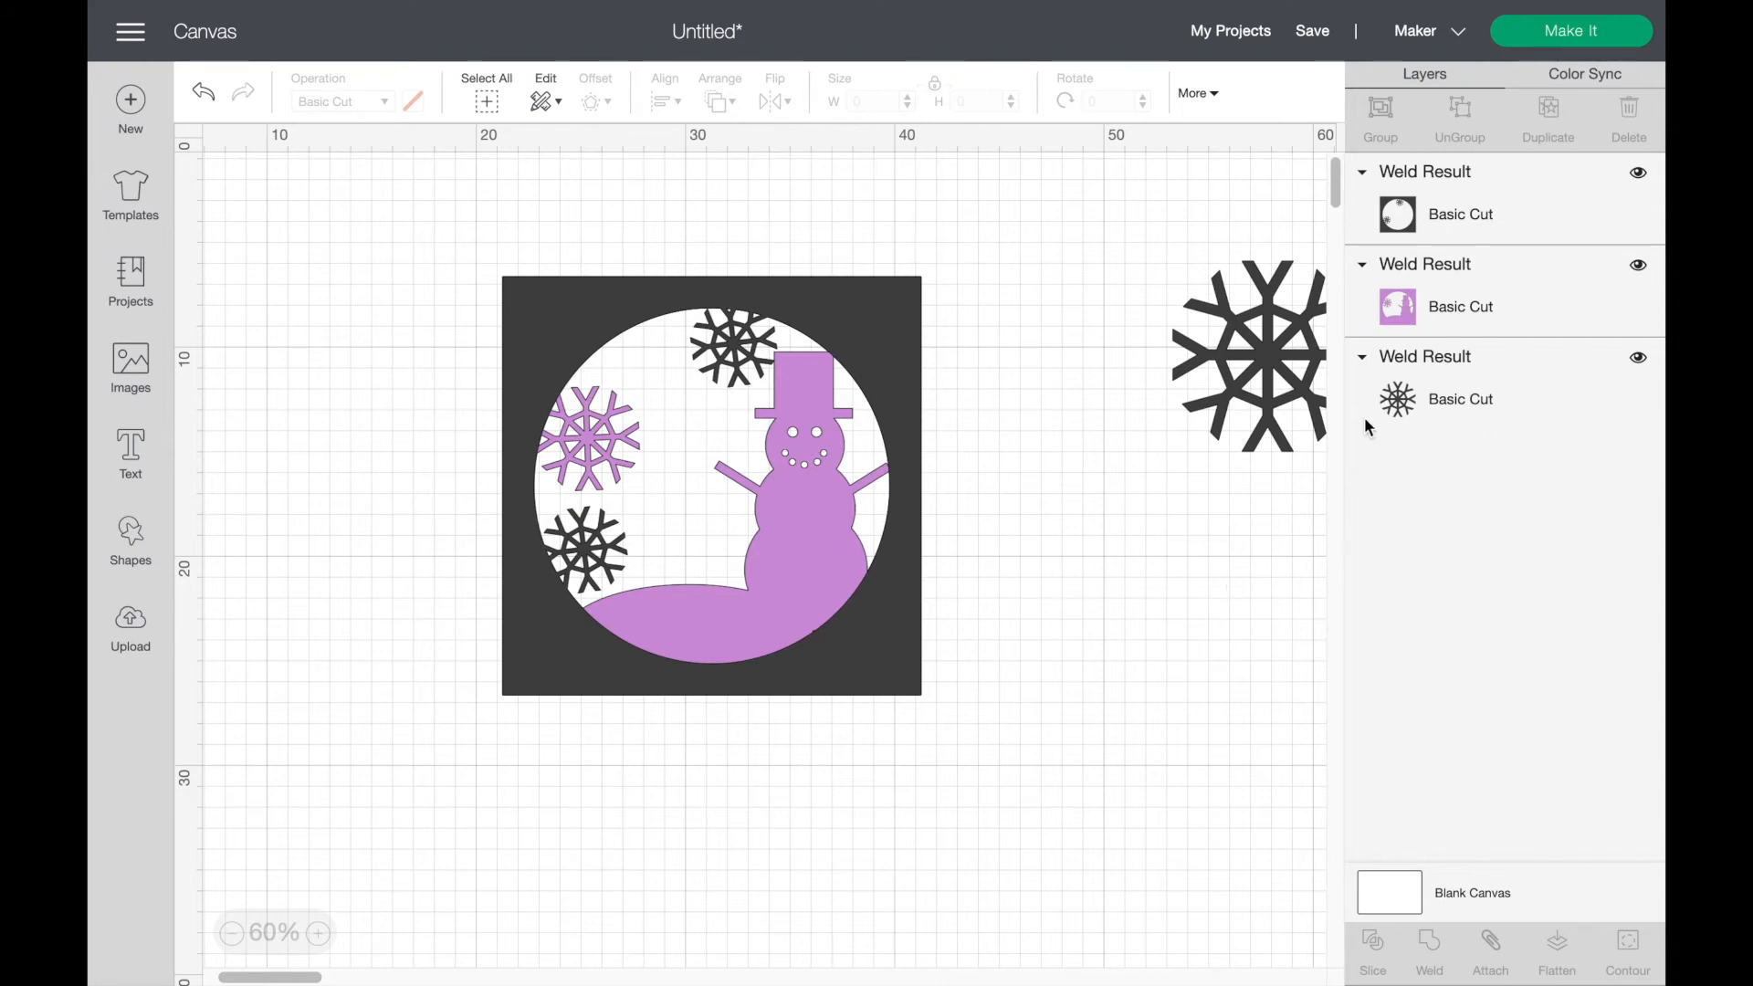
Step: Move the dark snowflake frame and the purple snowman panel together toward the large snowflake to free up canvas space
drag(559, 665, 521, 678)
drag(544, 786, 940, 234)
drag(880, 313, 1092, 325)
Step: Add a square shape and set its size to 20 × 20 cm
click(131, 537)
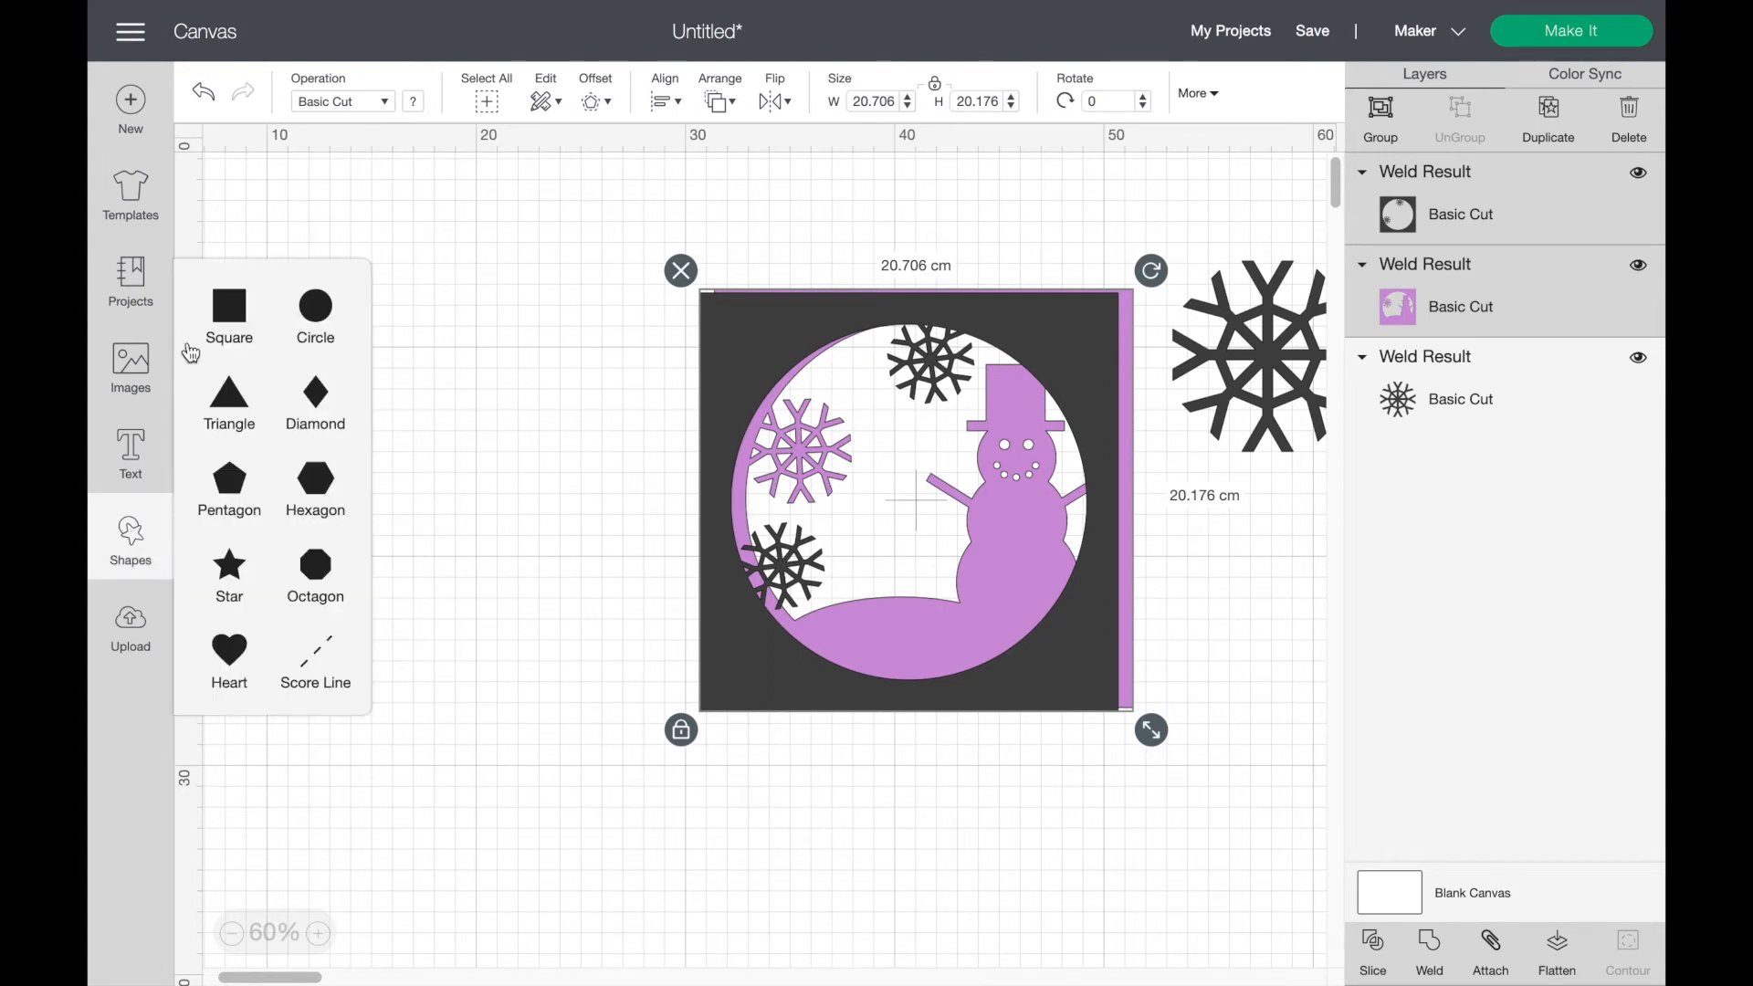
click(229, 307)
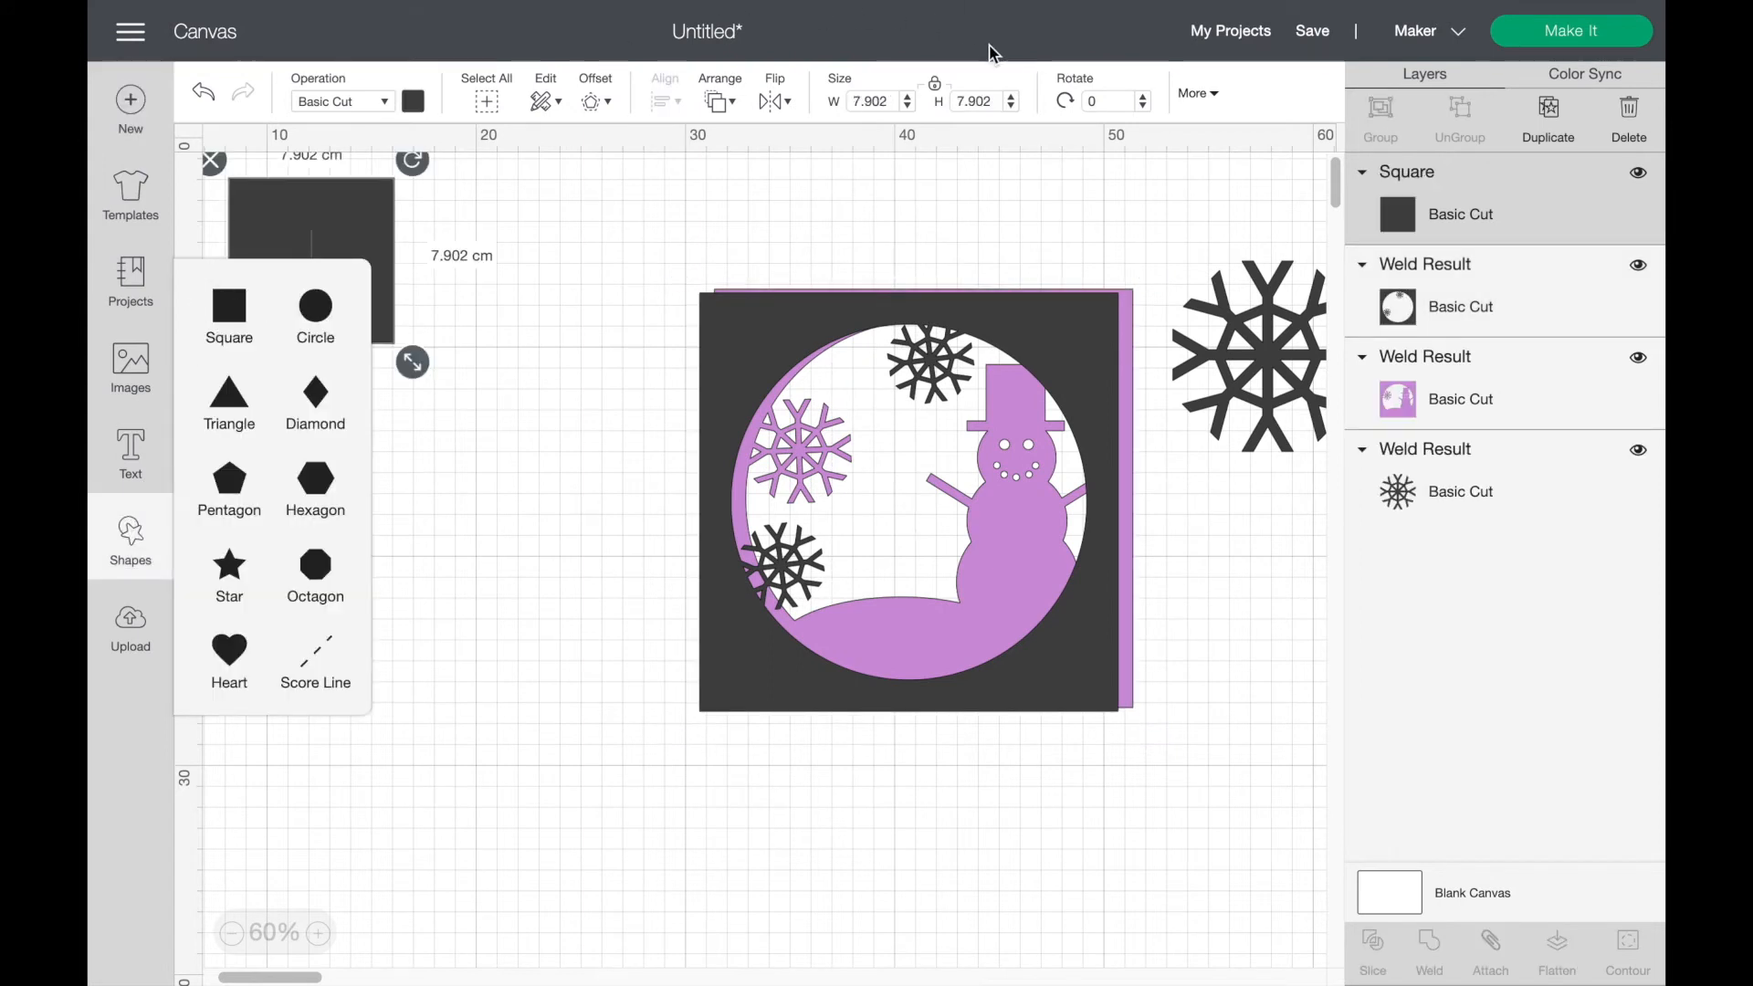
click(882, 101)
drag(889, 101, 834, 99)
text(20)
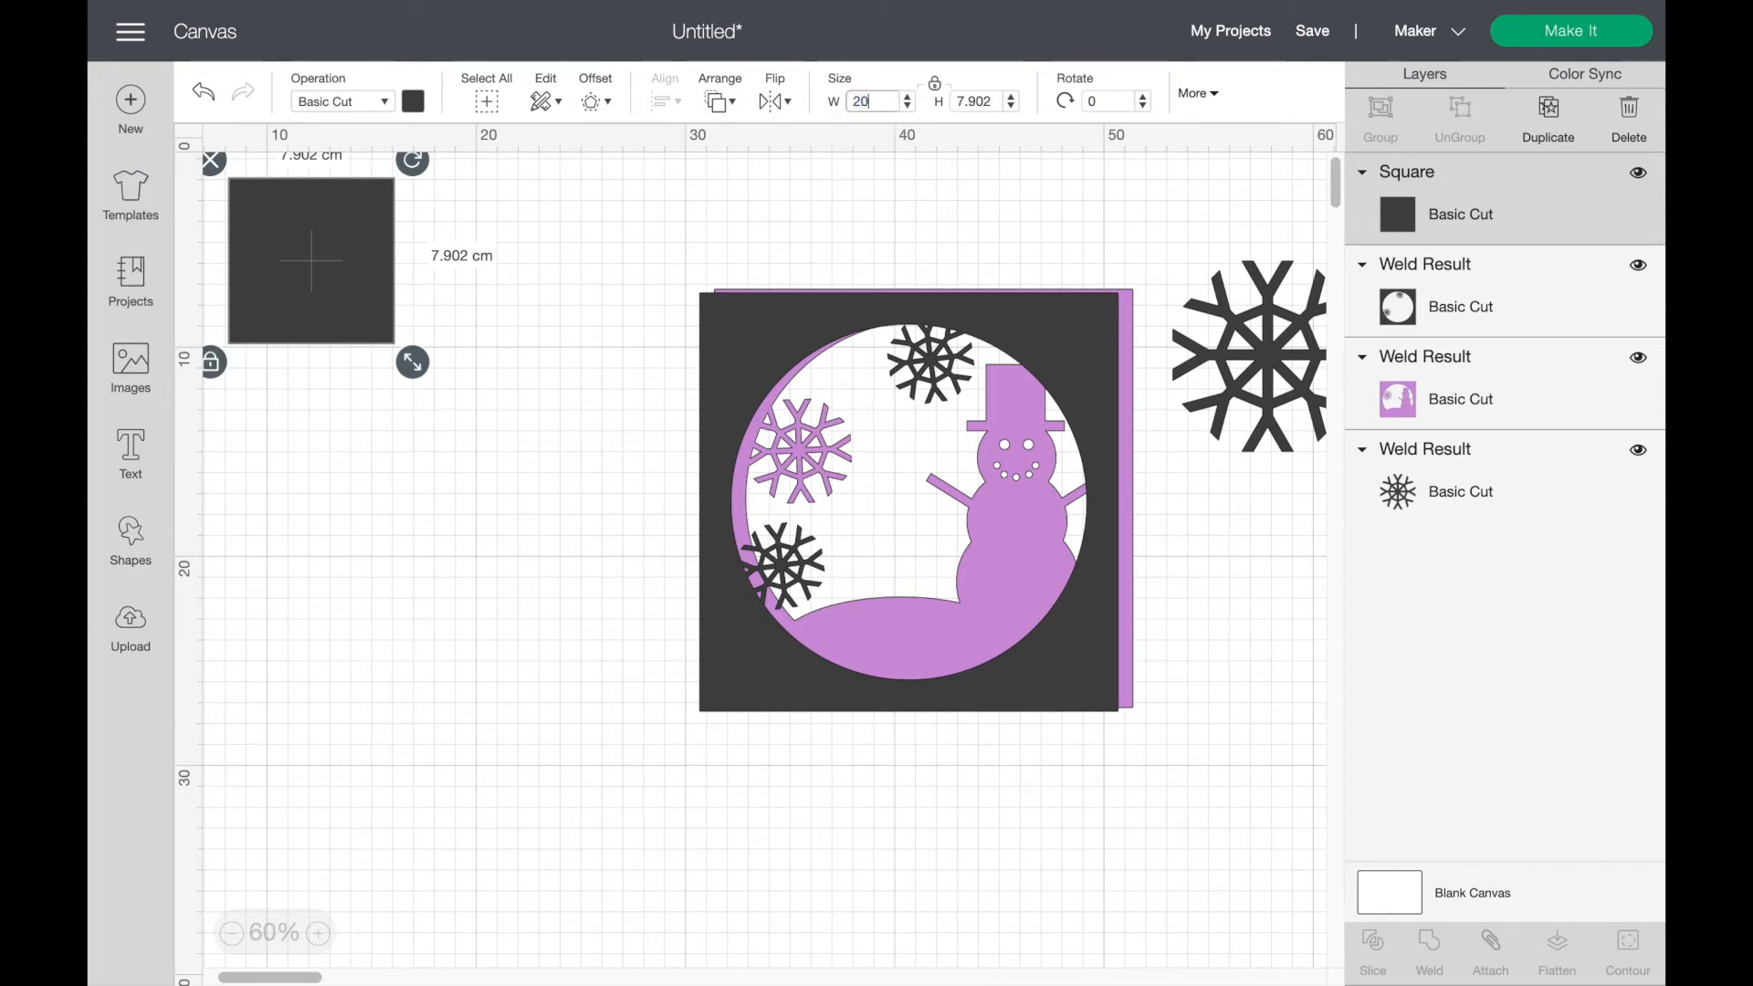
key(Return)
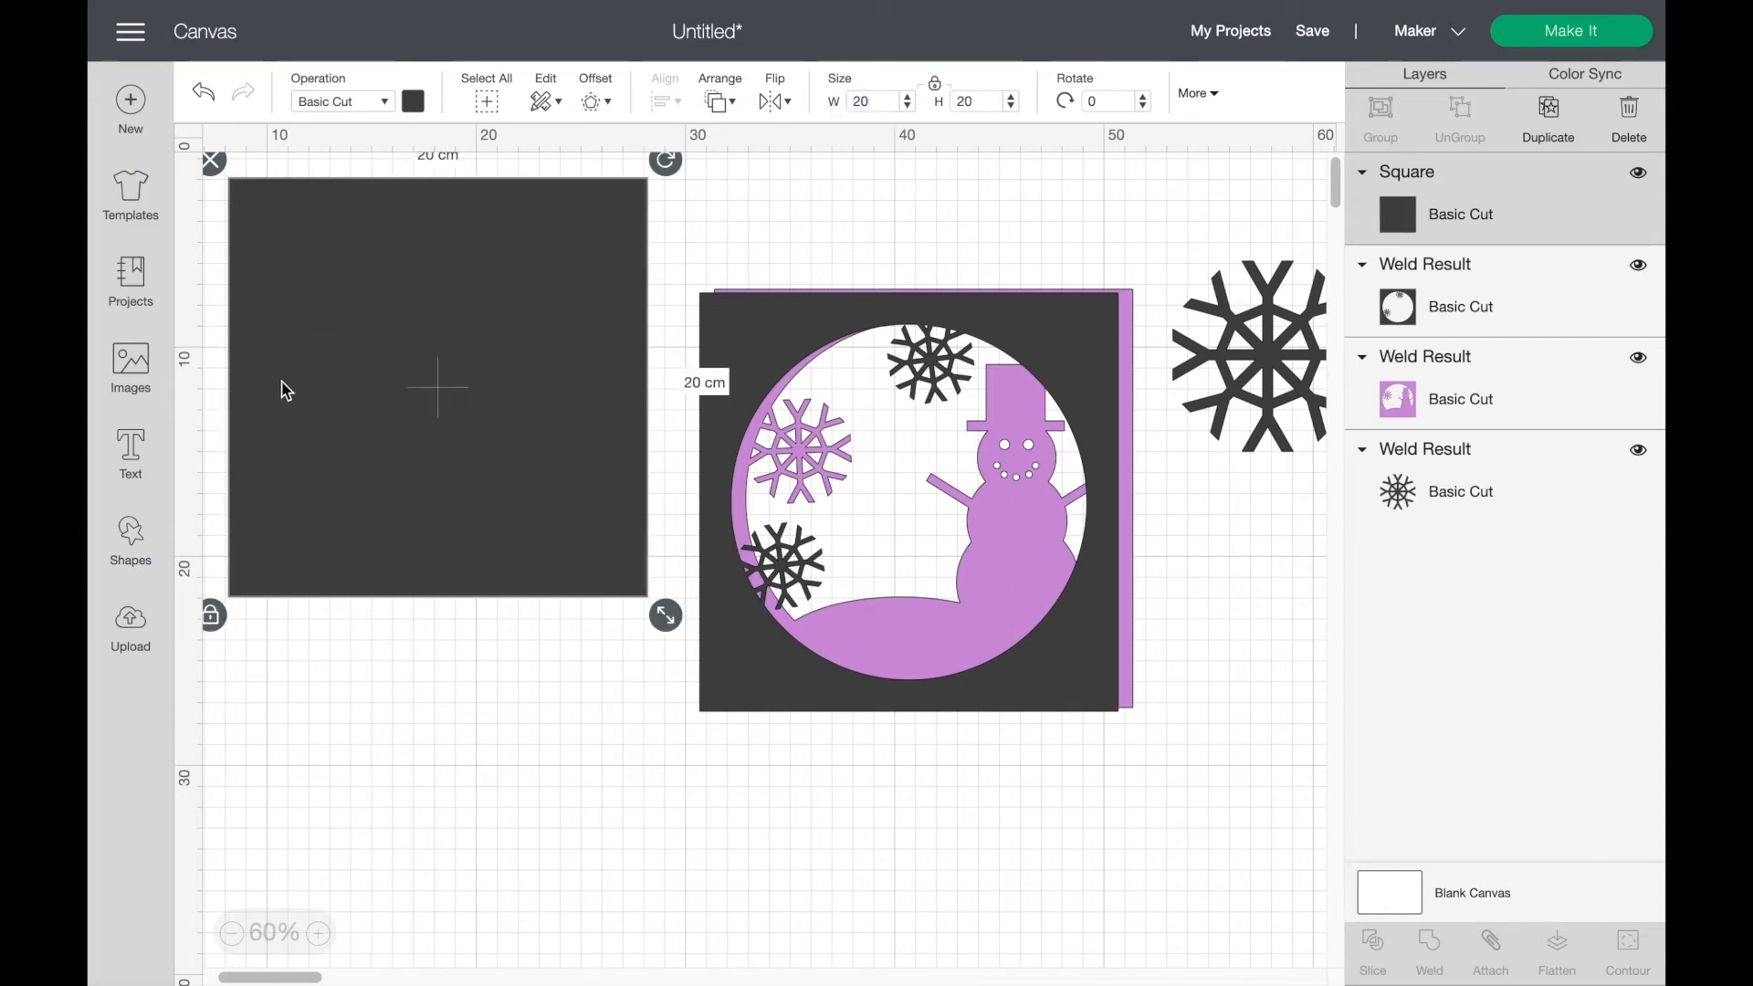
Step: Add a circle shape and set its size to 17 × 17 cm
click(133, 535)
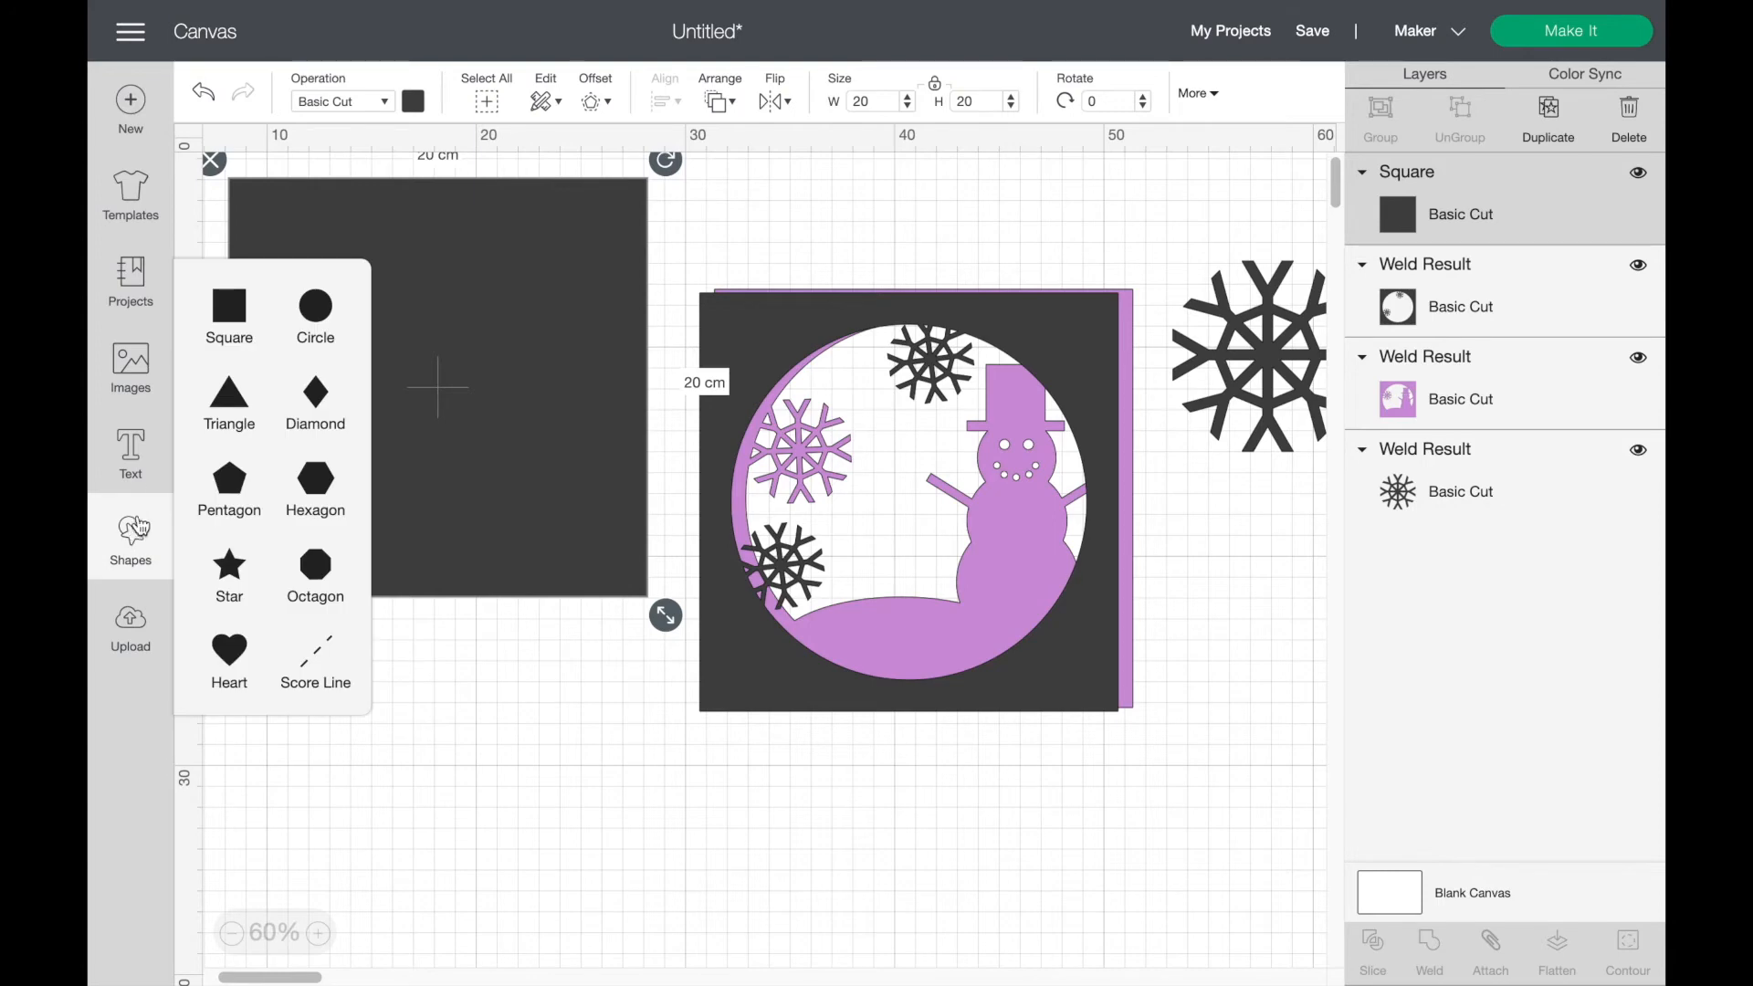
click(322, 320)
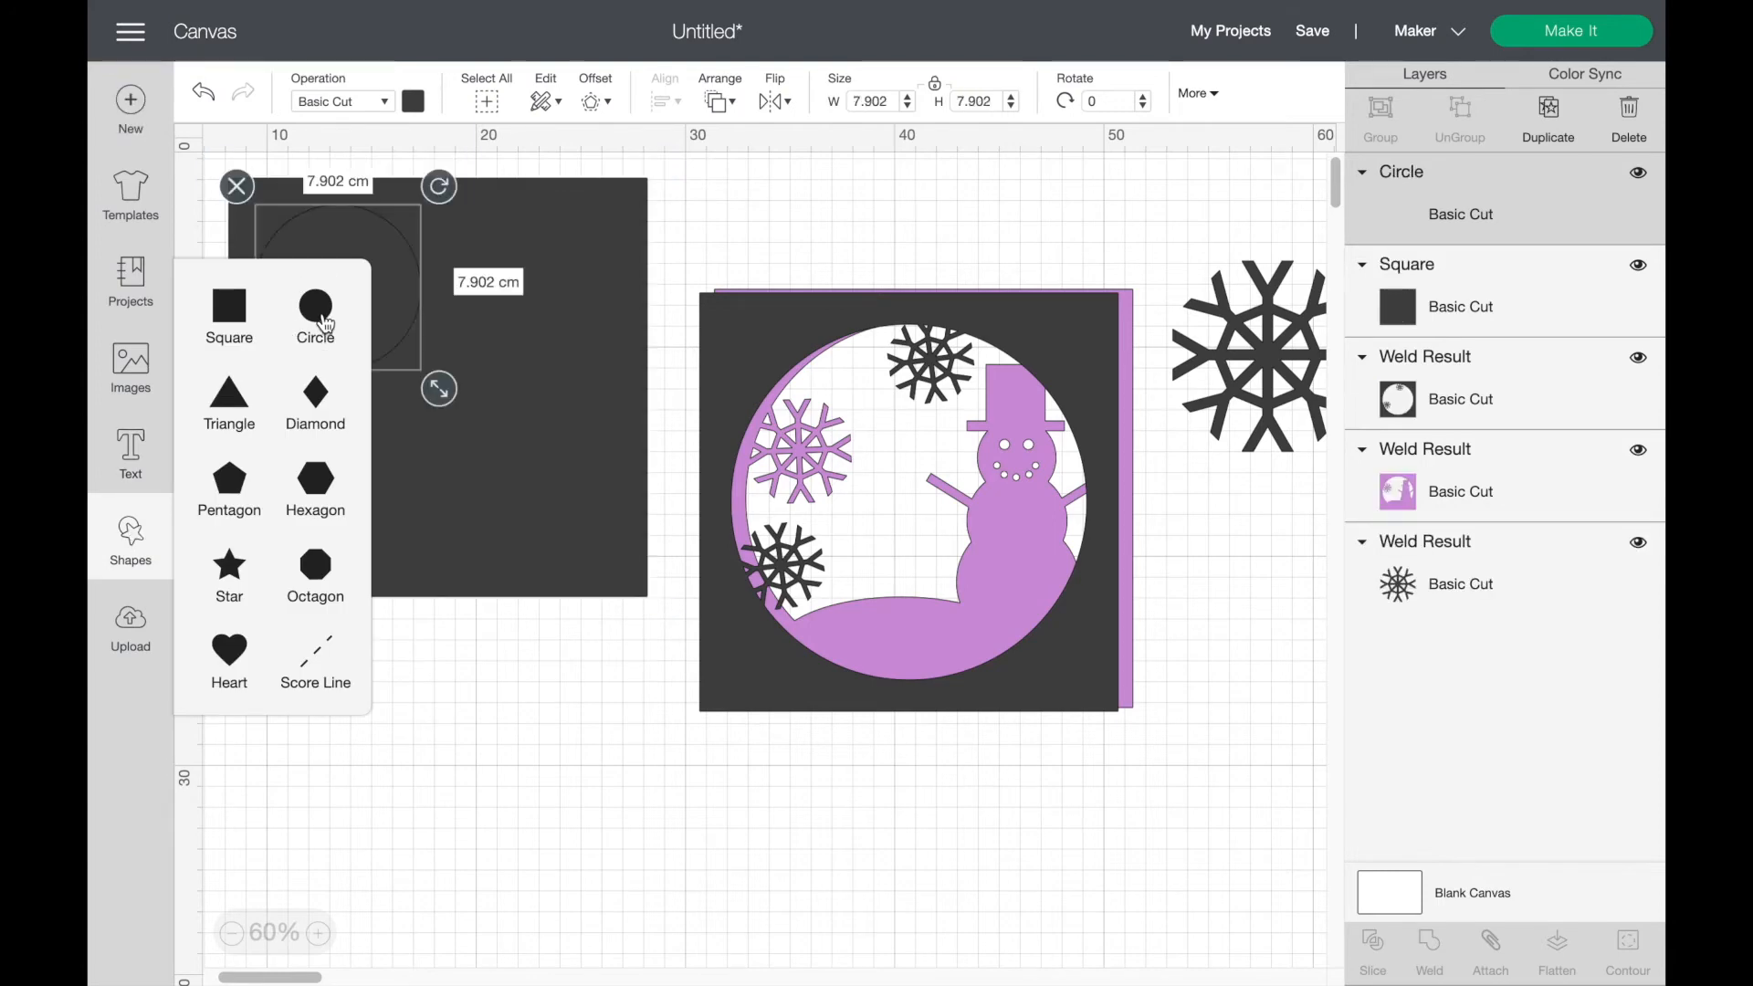
click(885, 102)
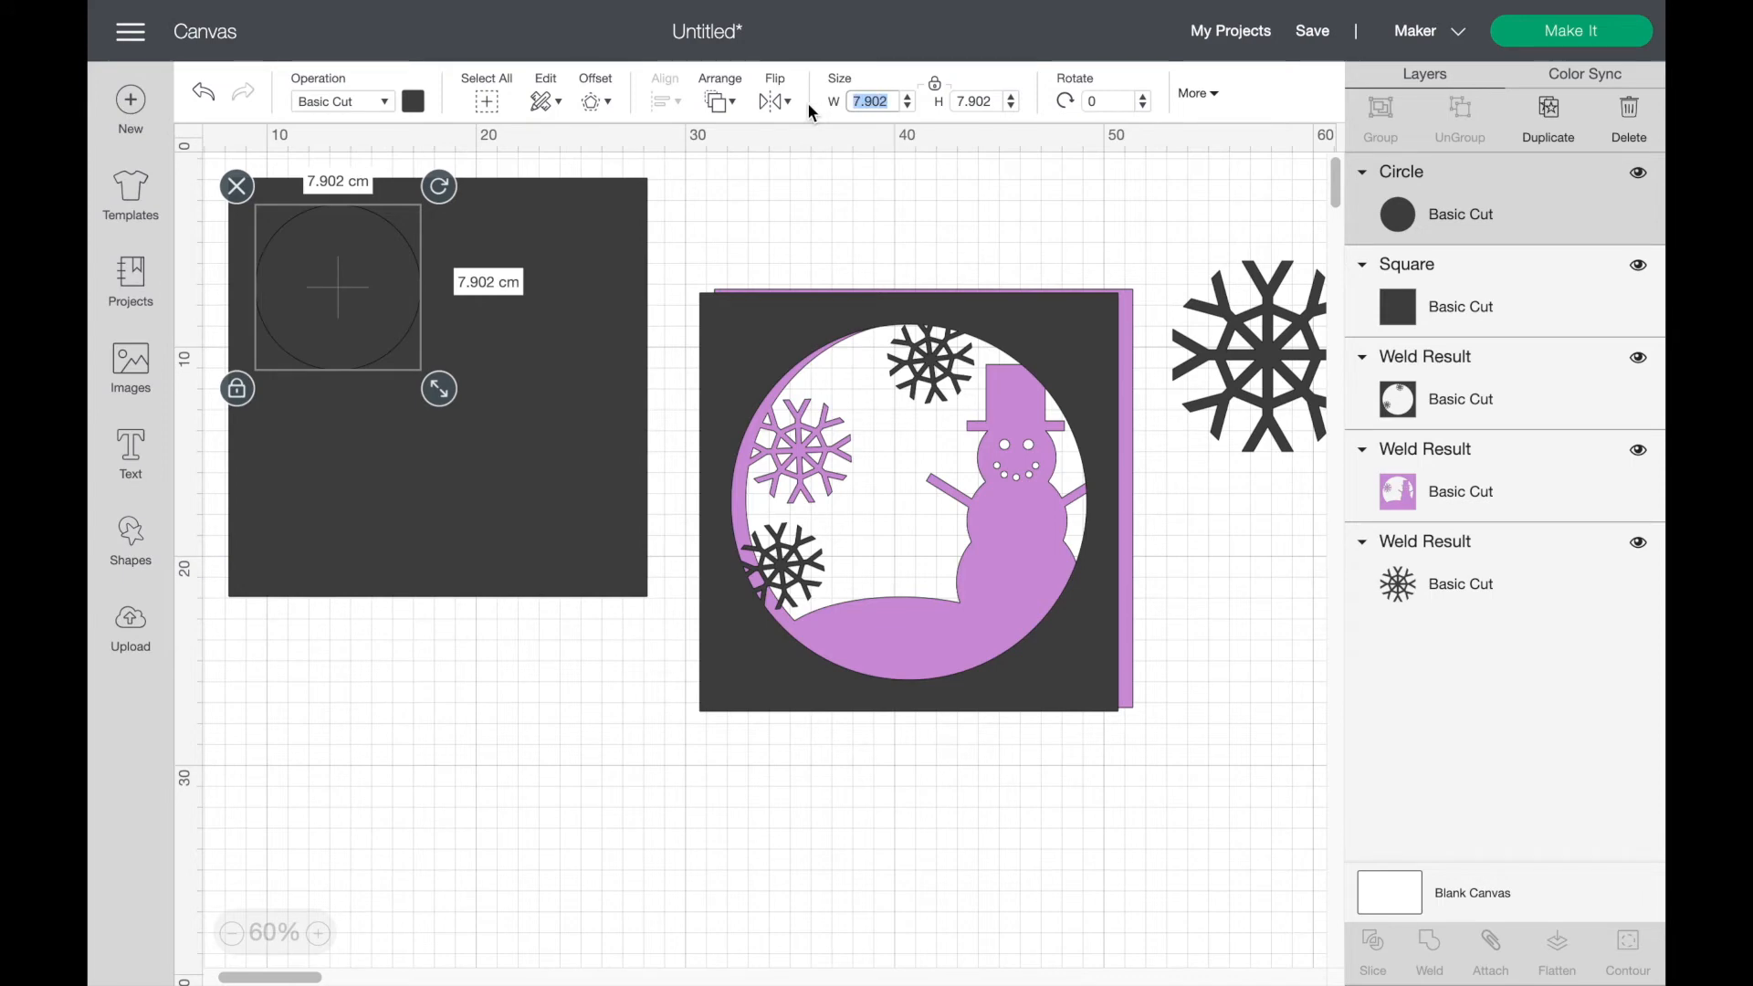
text(17)
key(Return)
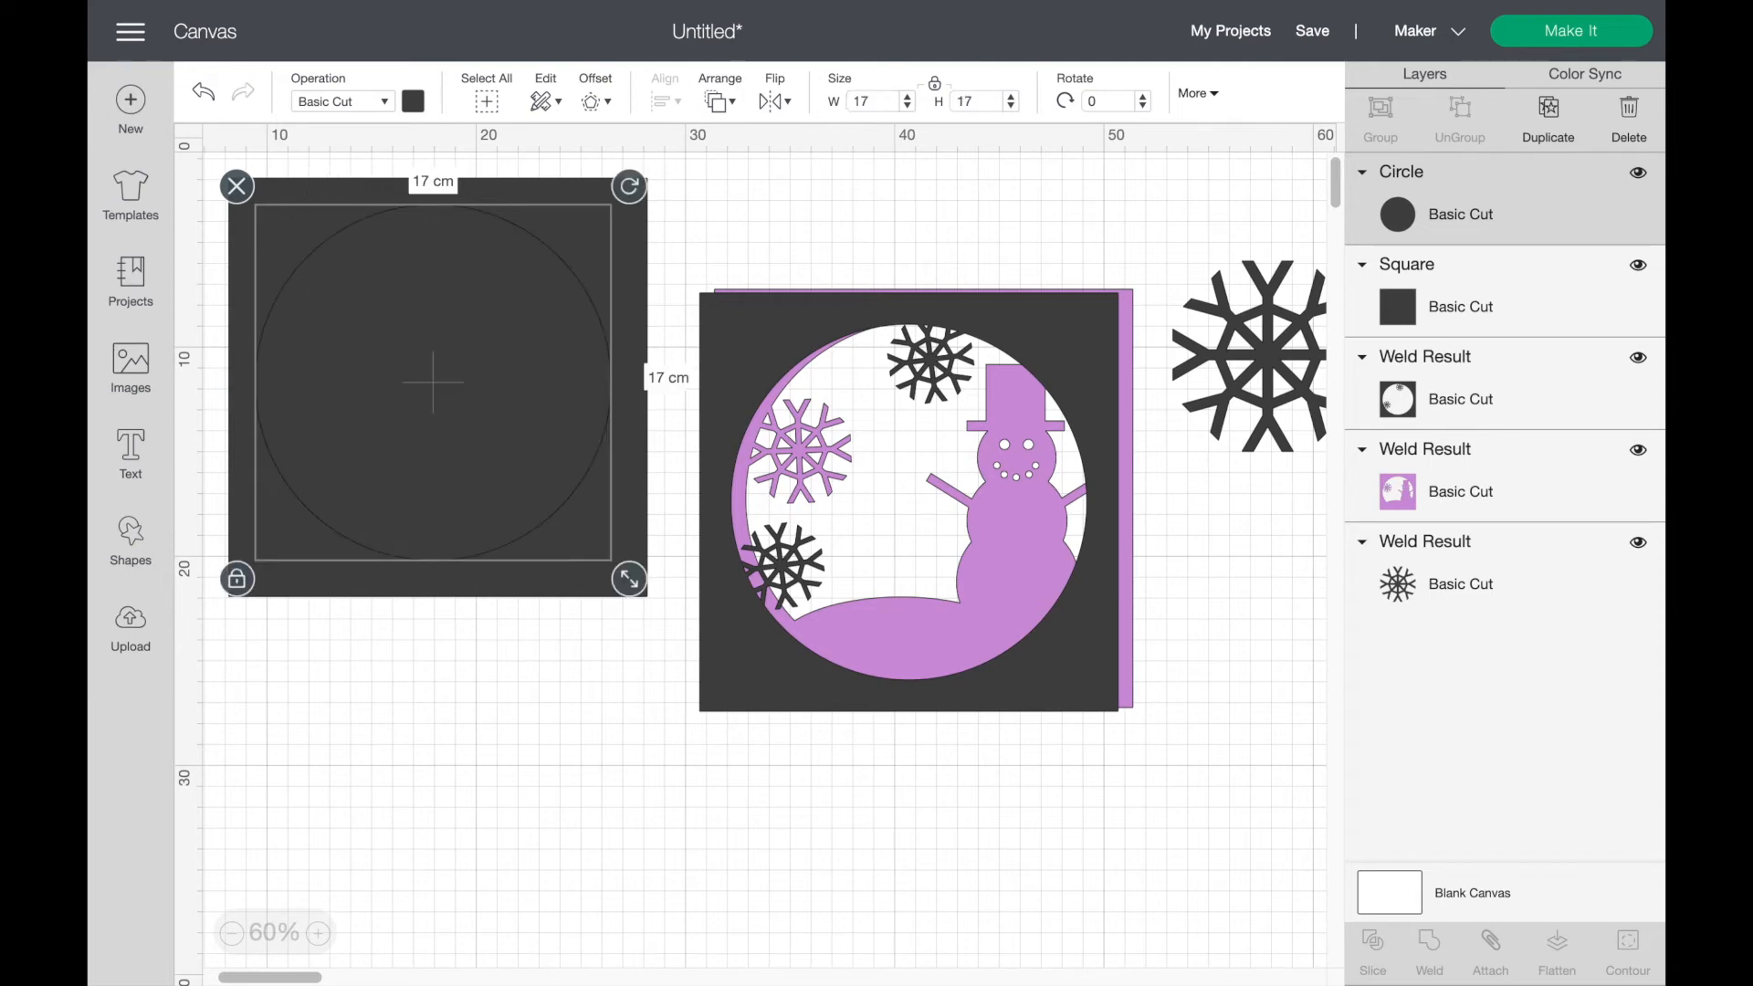
Step: Select the 17 cm circle with the 20 cm square and center them on each other
click(422, 636)
drag(408, 637, 632, 188)
click(666, 101)
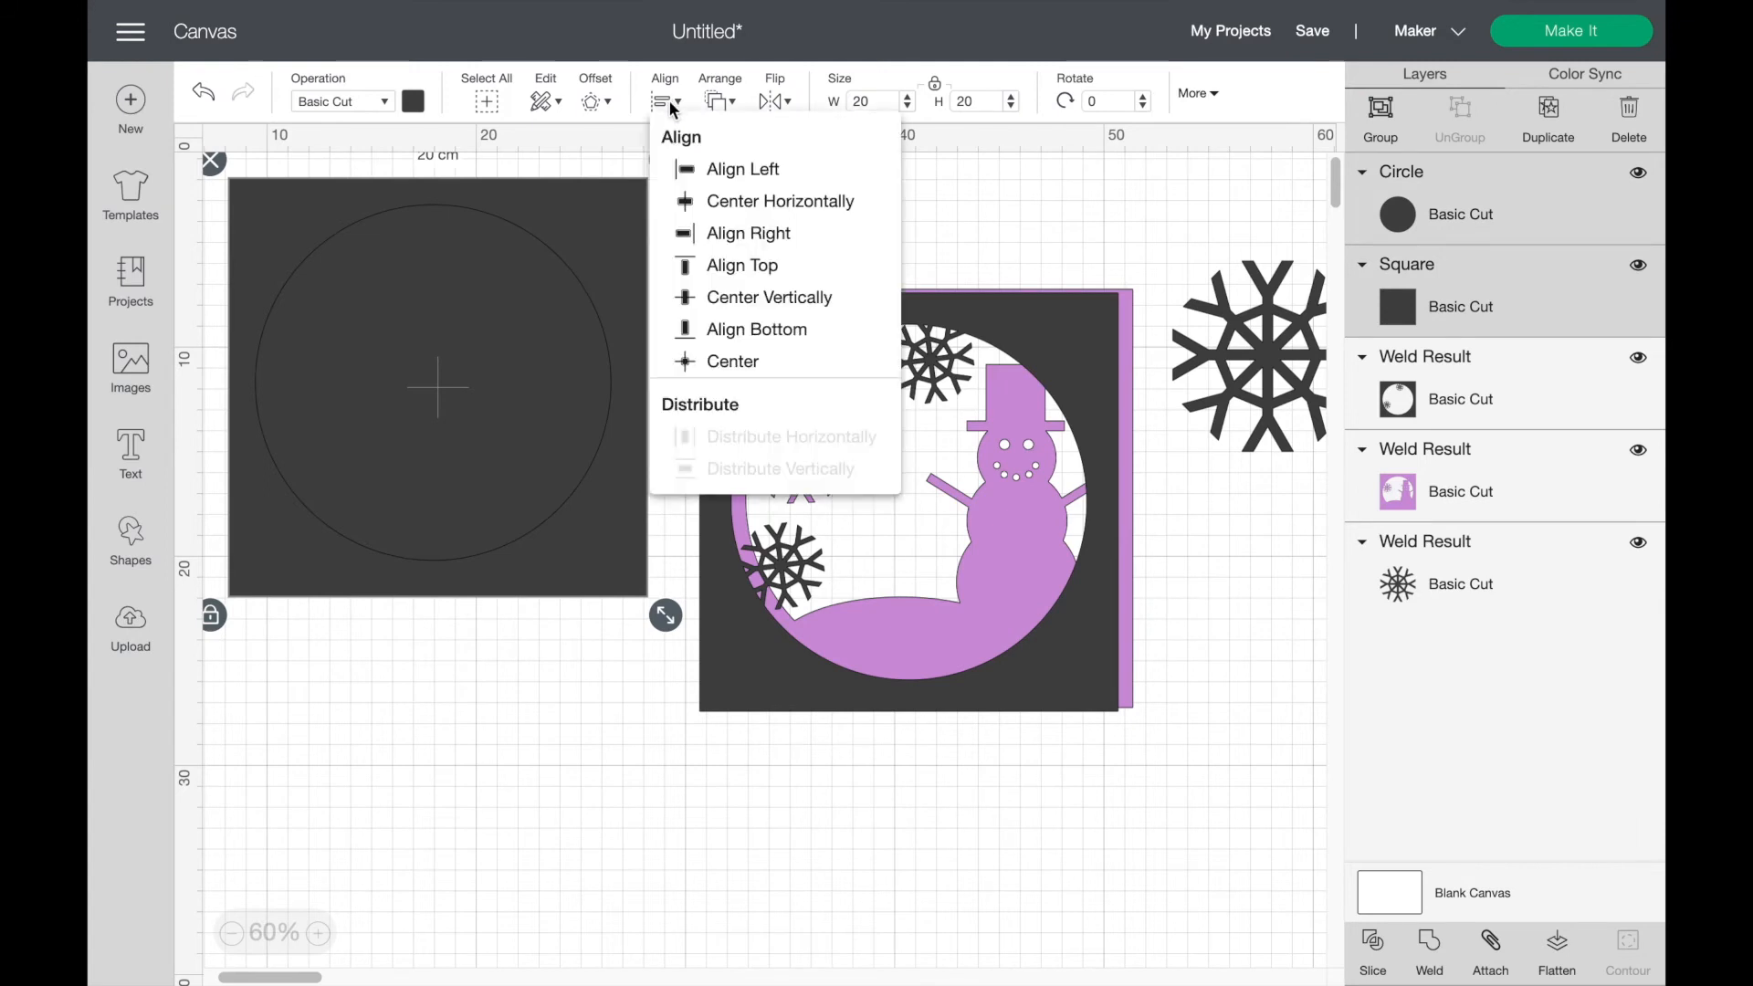
click(735, 361)
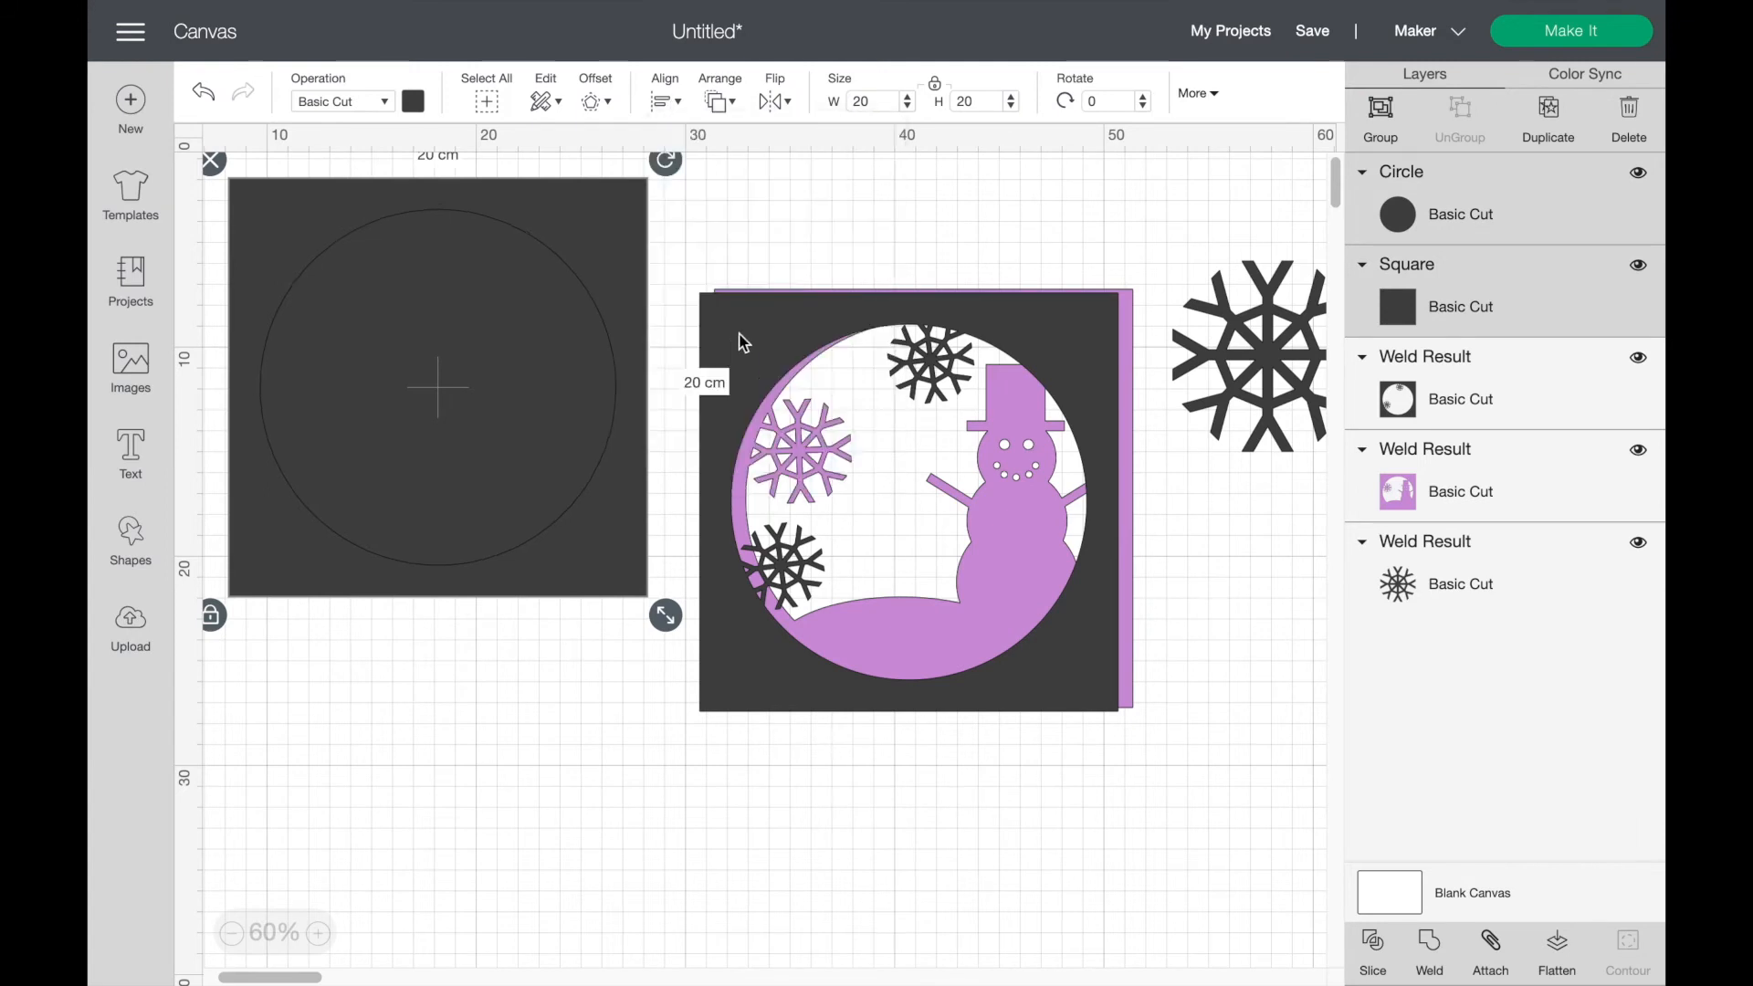
Step: Slice the 17 cm circle out of the 20 cm square and delete both cut-out circles, leaving only the frame
click(1372, 945)
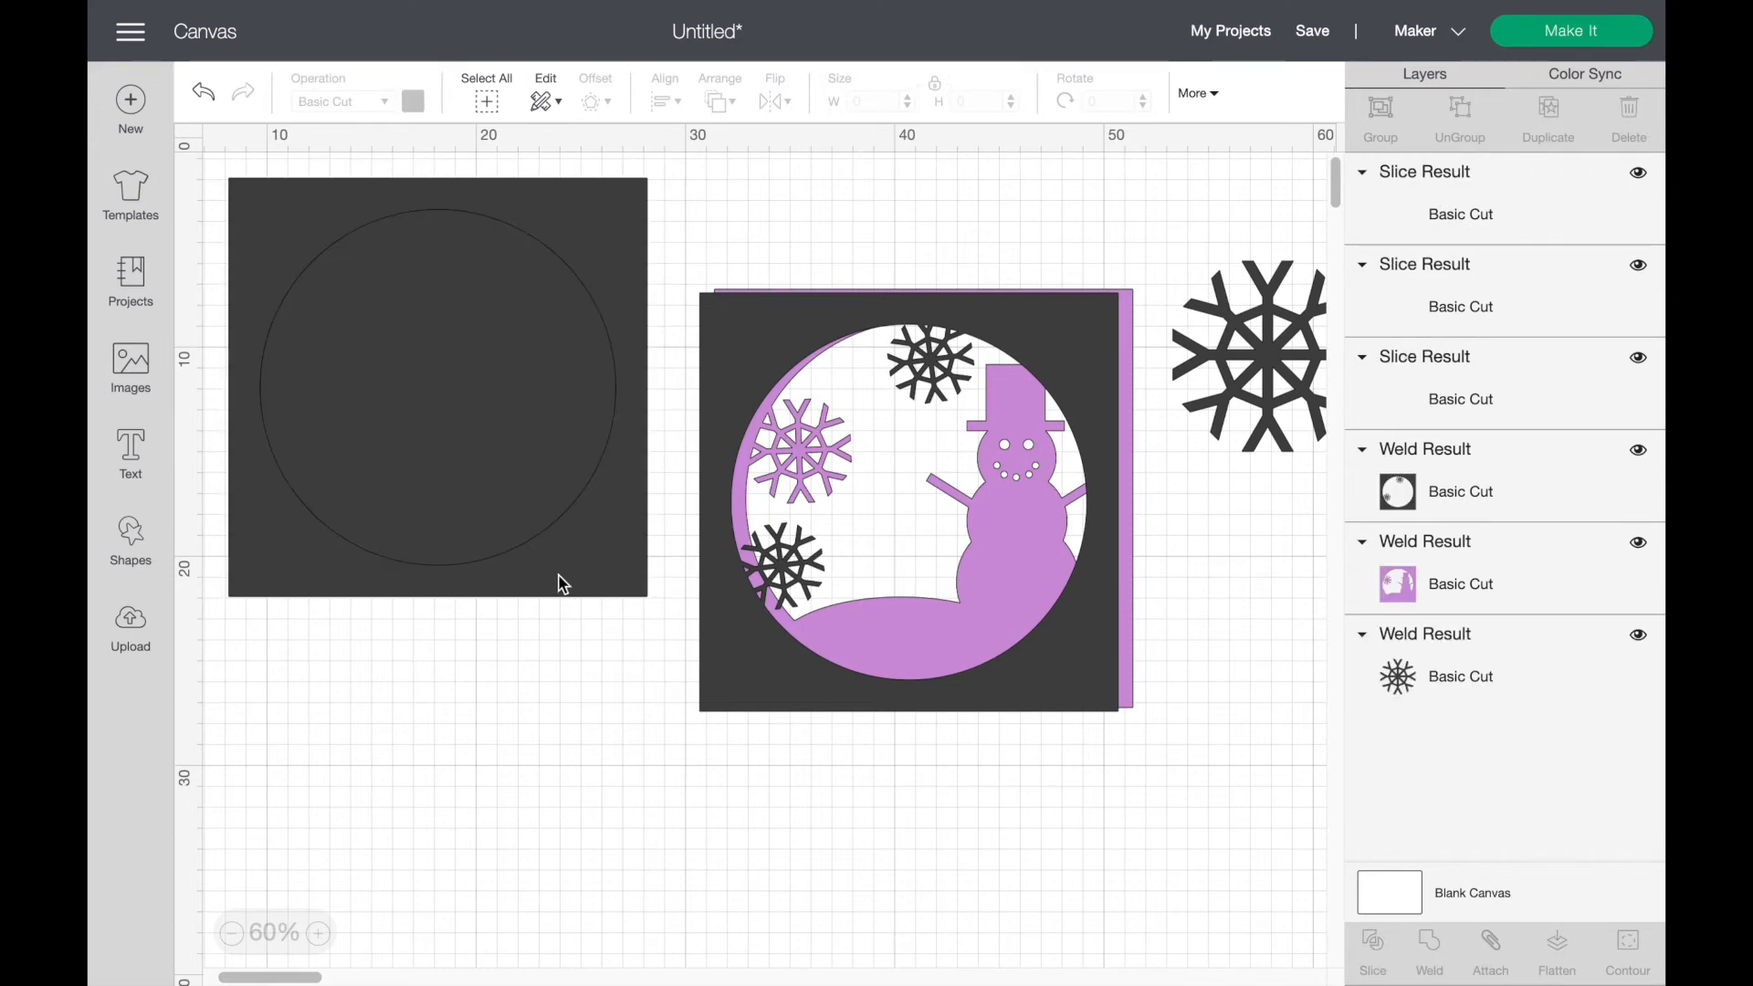
click(520, 446)
drag(520, 445, 518, 774)
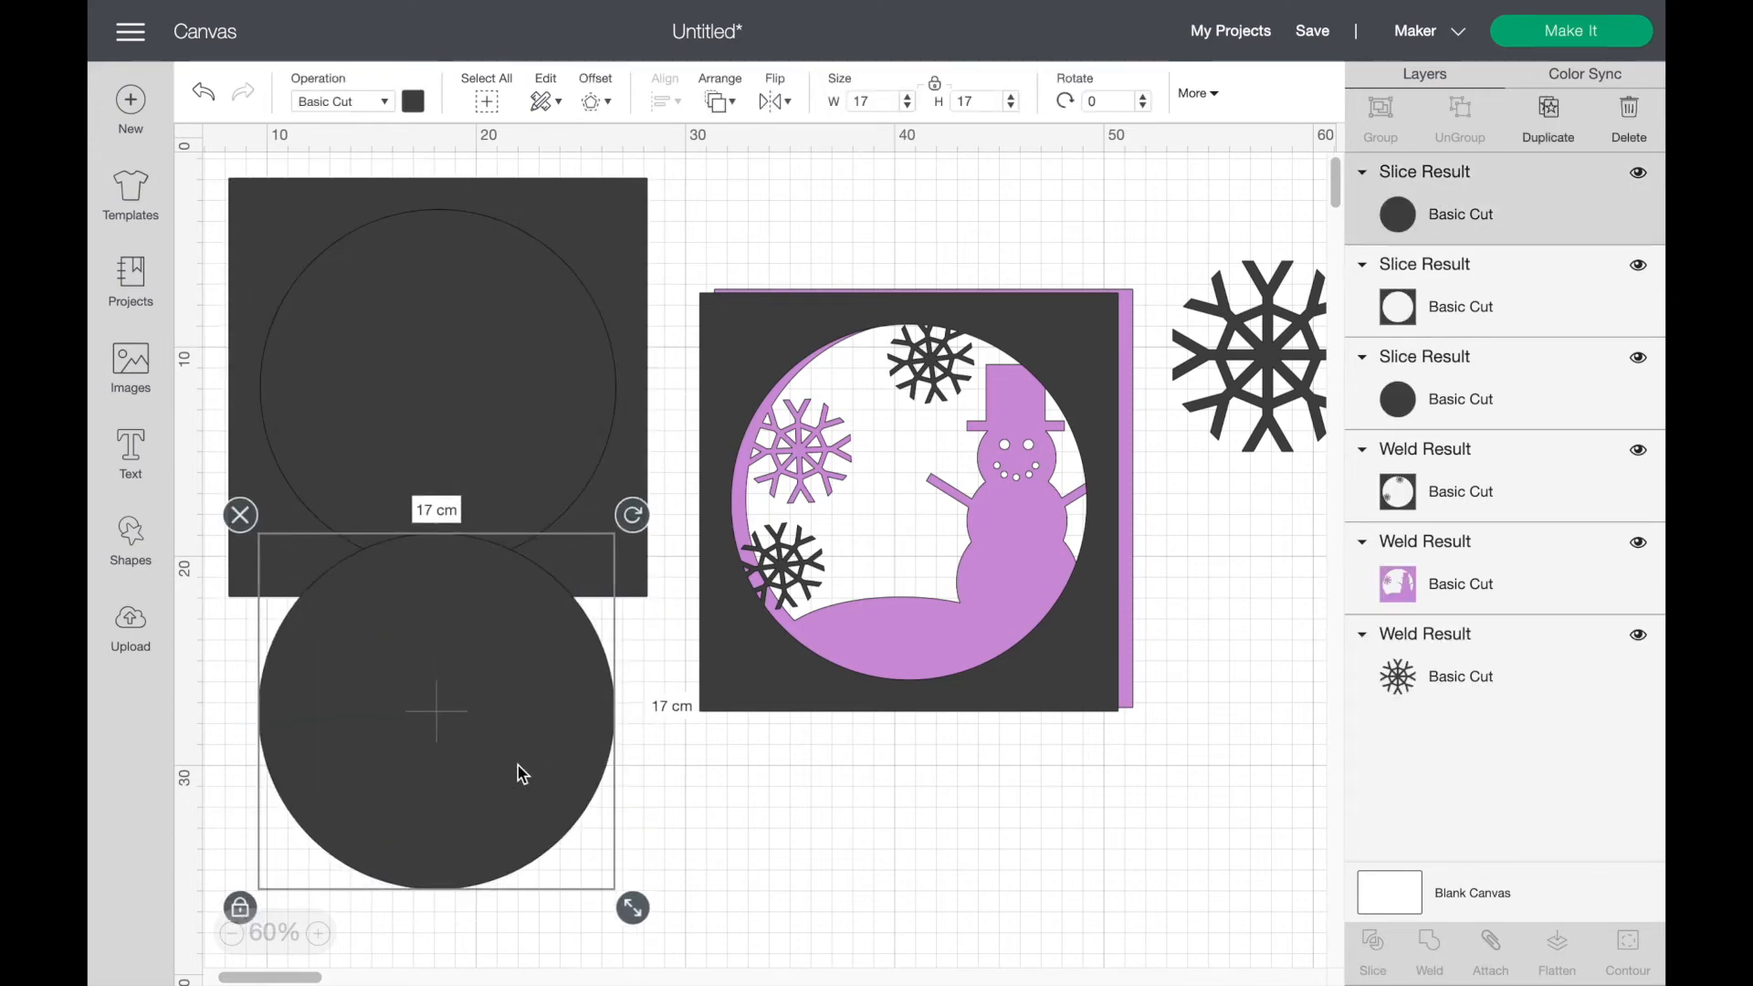
key(Delete)
click(490, 457)
drag(490, 457, 490, 669)
click(500, 276)
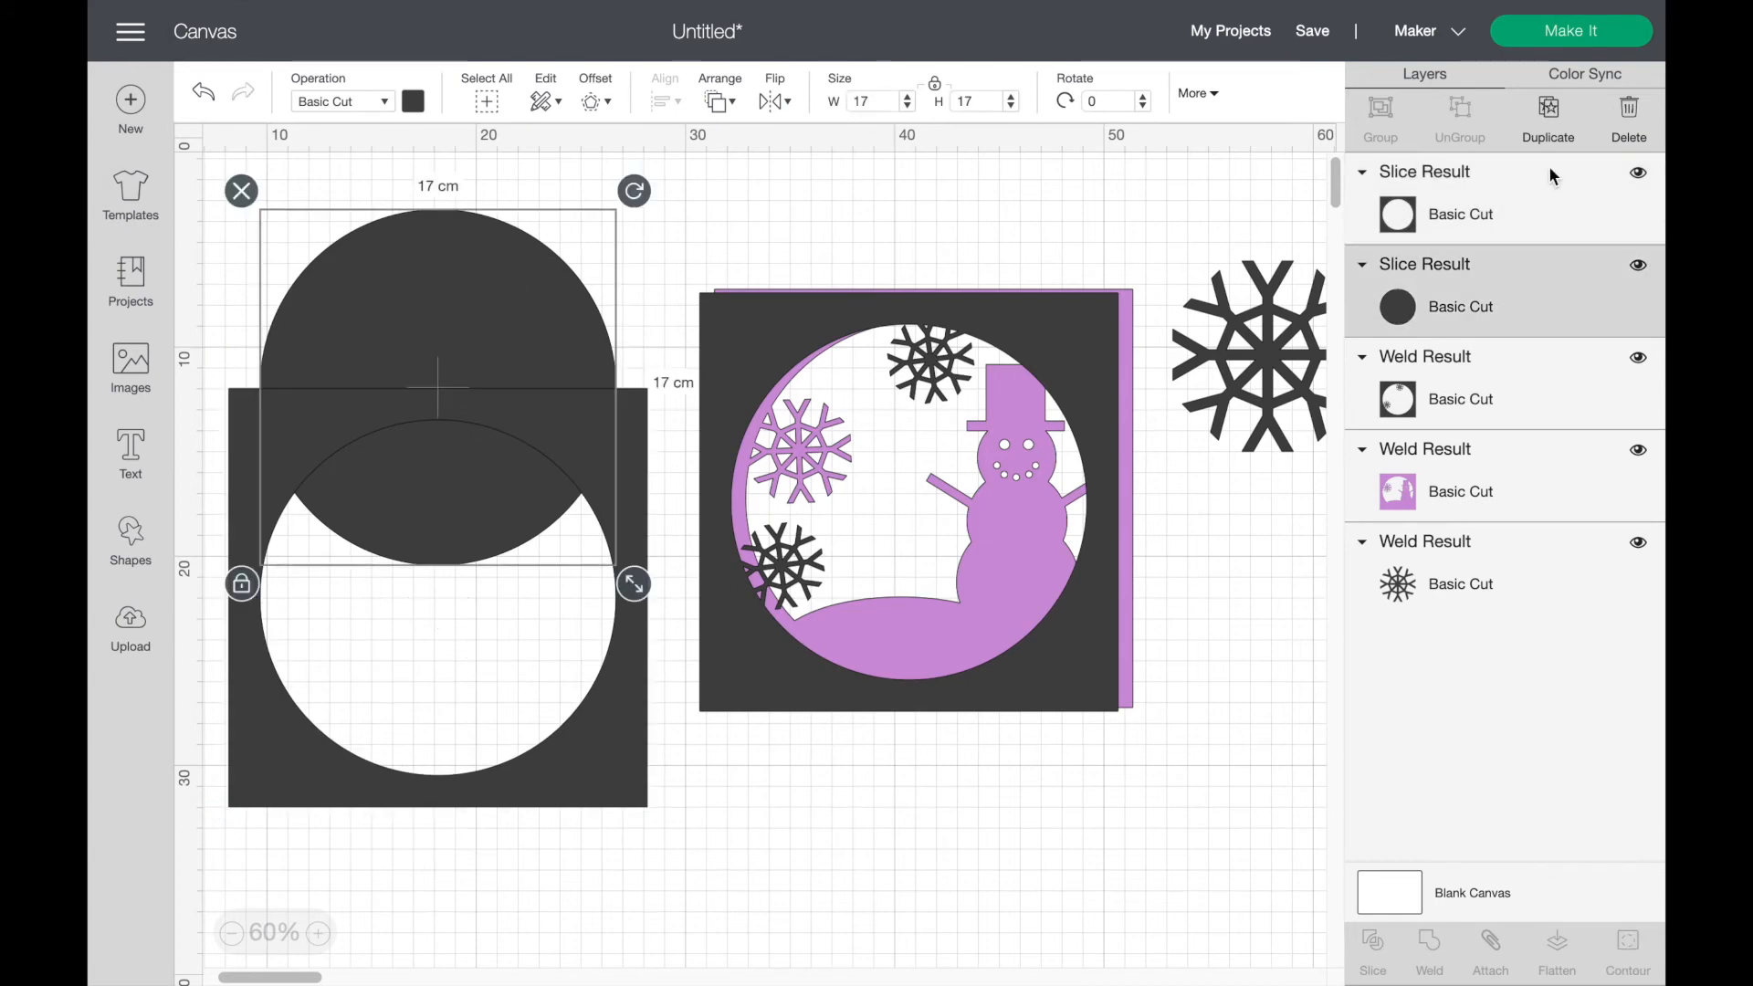
click(1630, 110)
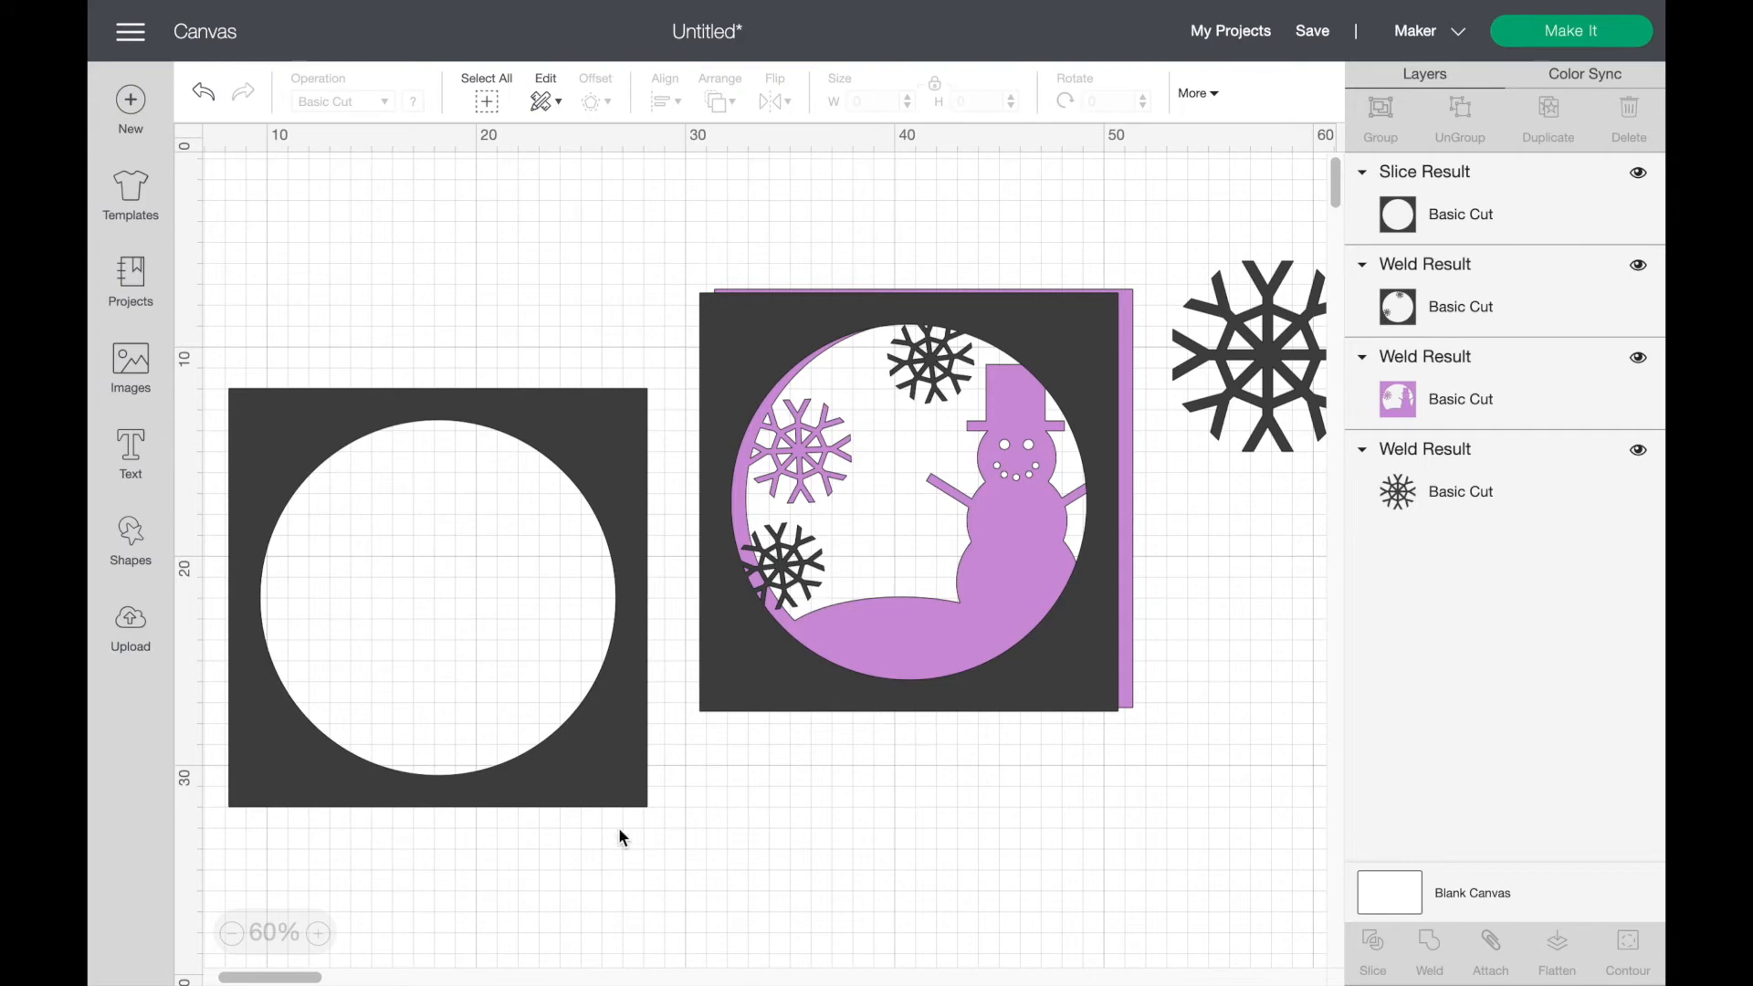
Step: Move the new plain frame below the purple snowman panel in the layer order
click(1496, 216)
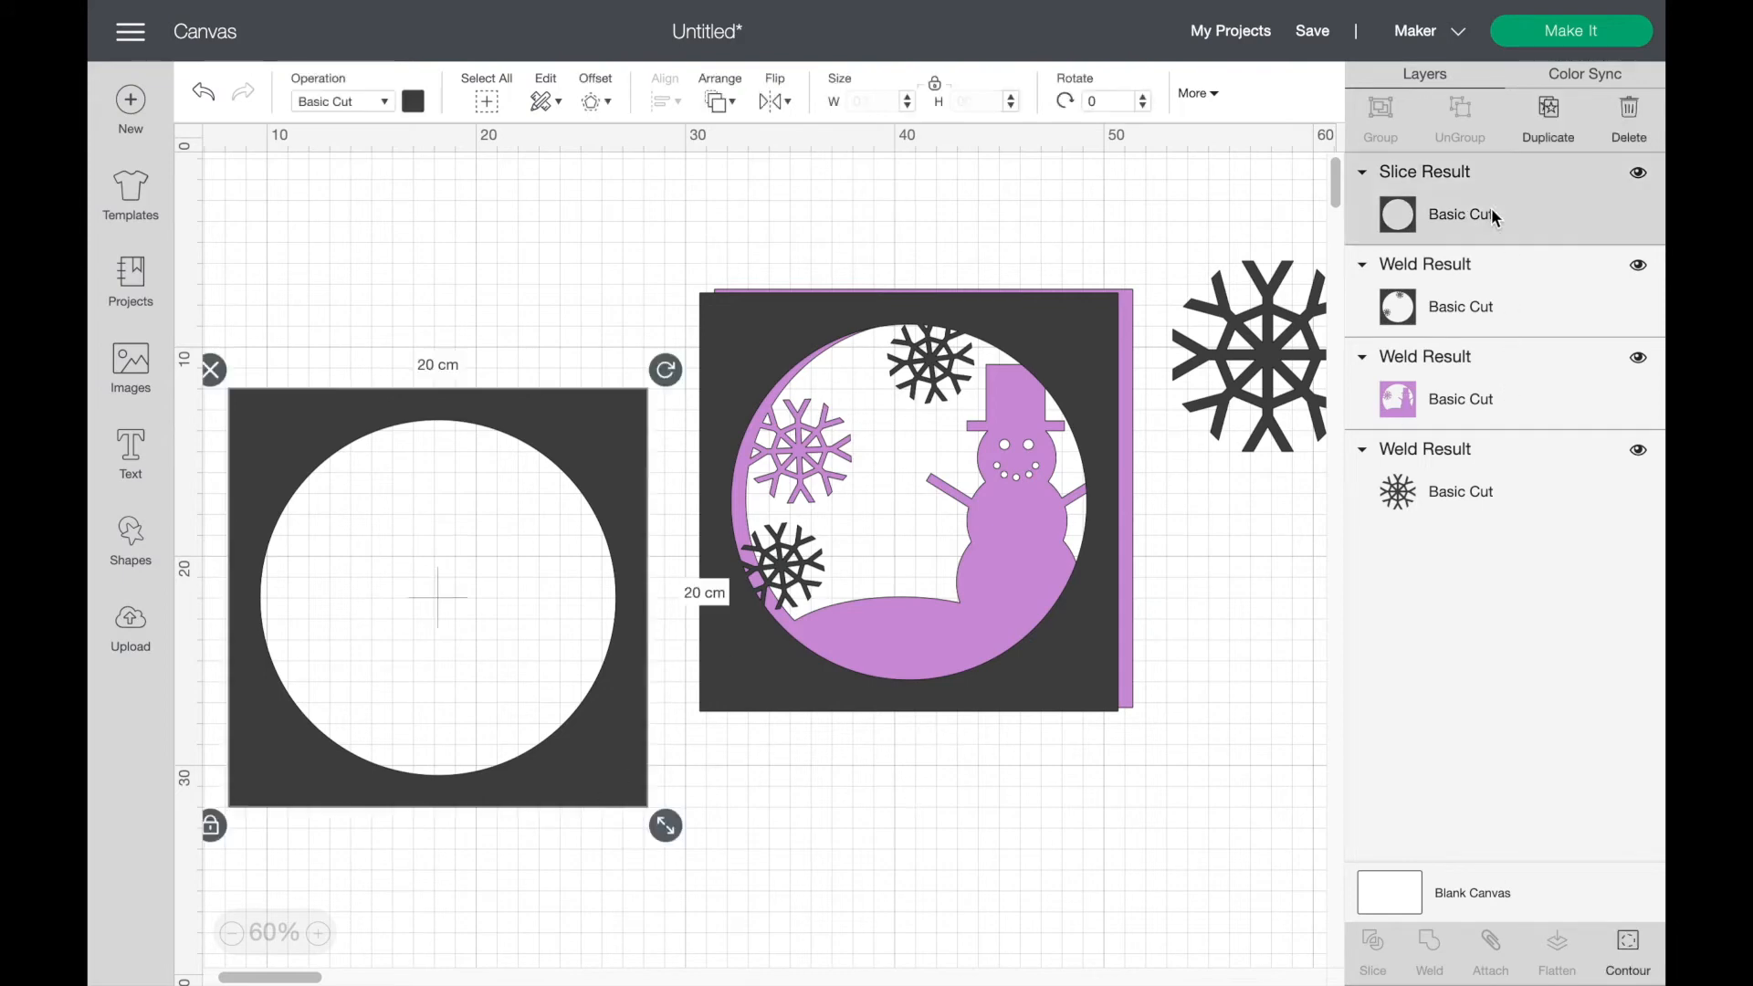
drag(1493, 212, 1497, 572)
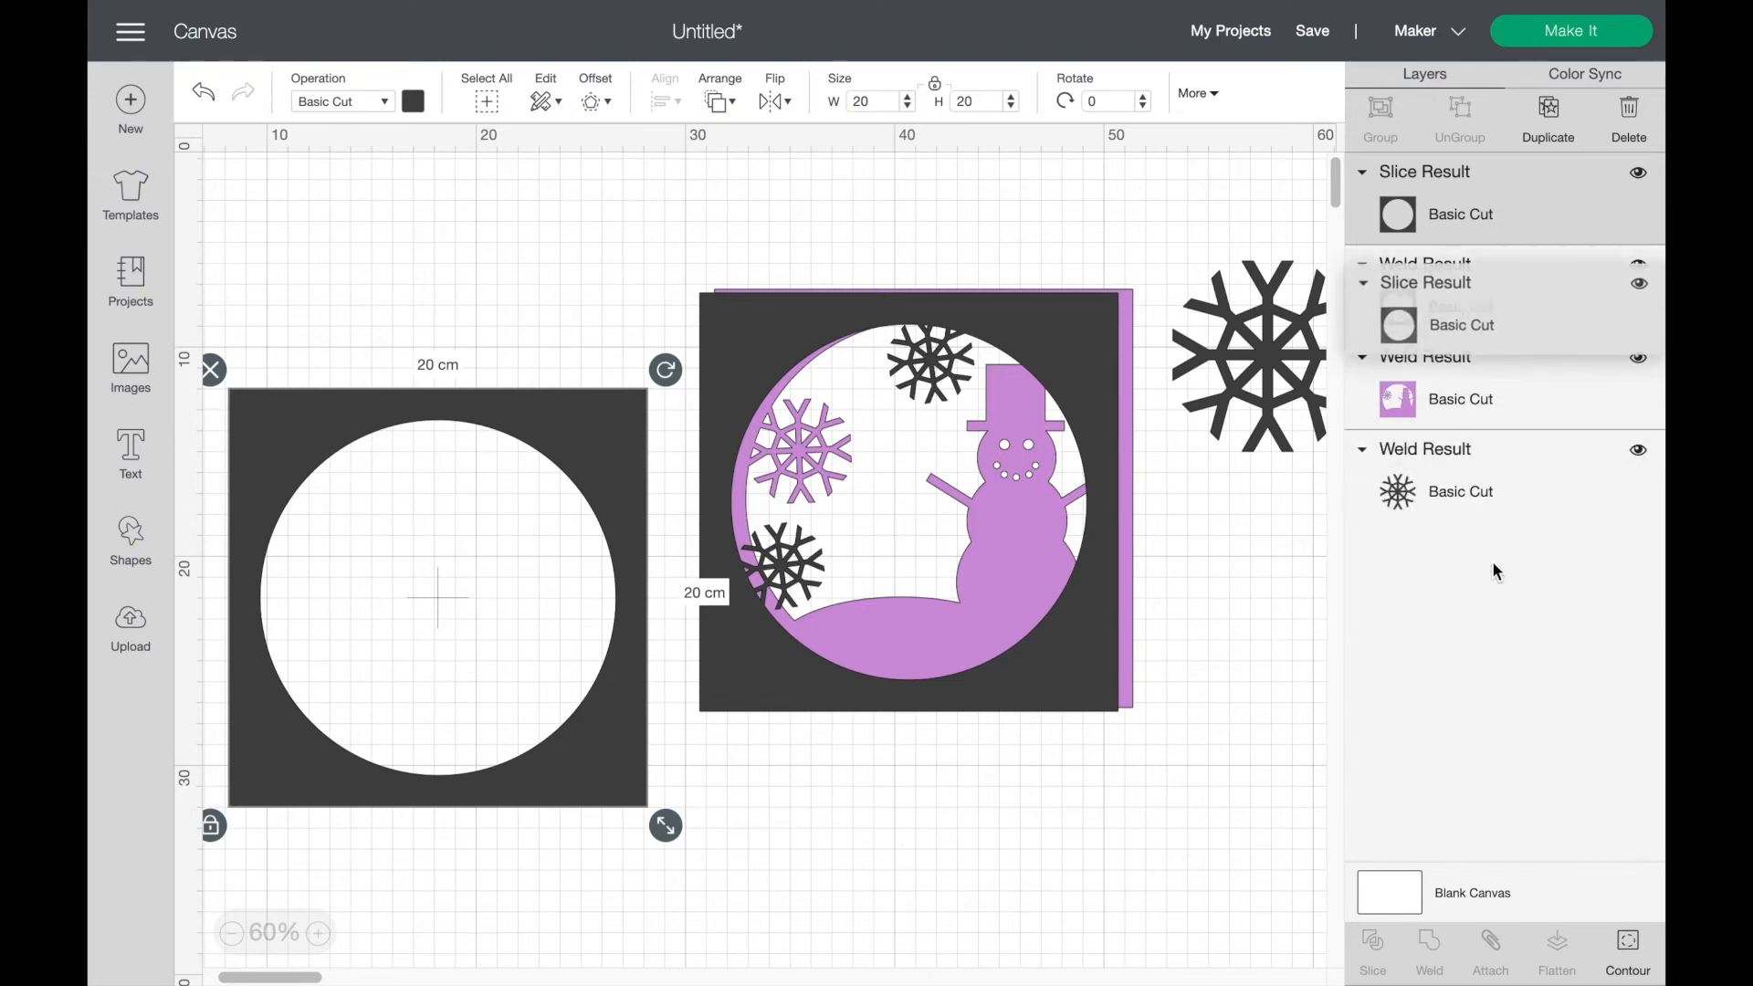
drag(1486, 223, 1492, 434)
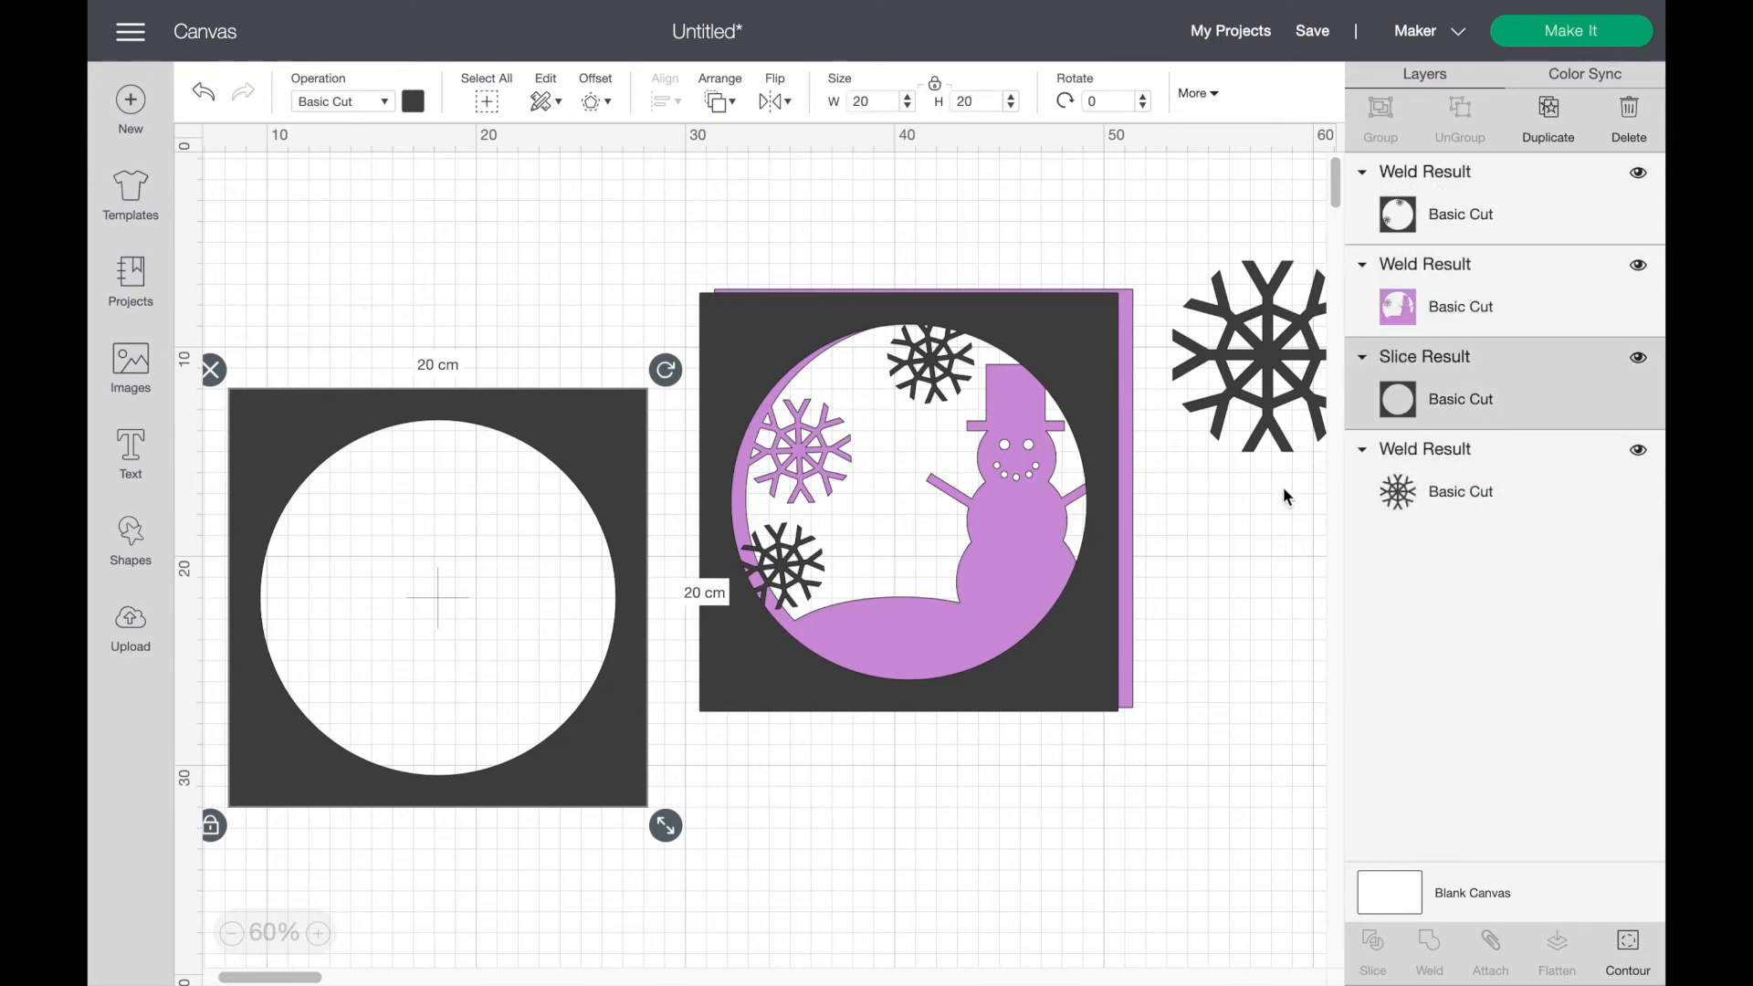
Step: Change the material colour of the dark frame with two snowflakes to light blue
click(1074, 658)
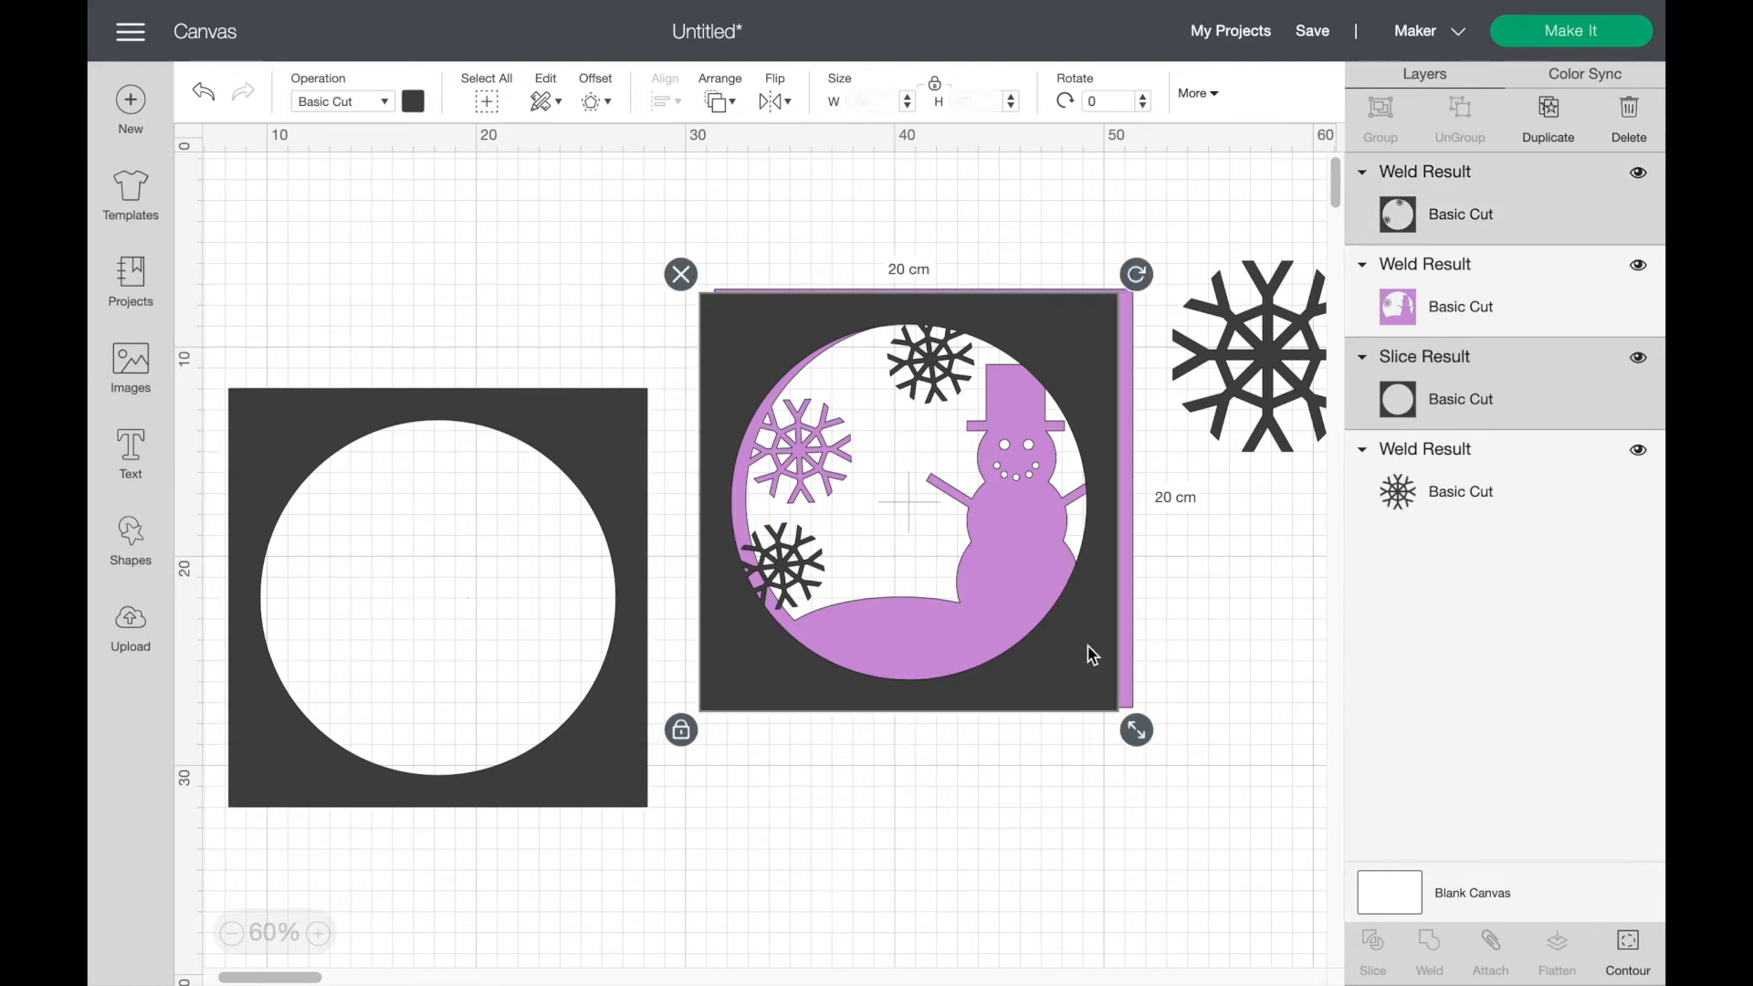
click(416, 110)
click(415, 105)
click(563, 252)
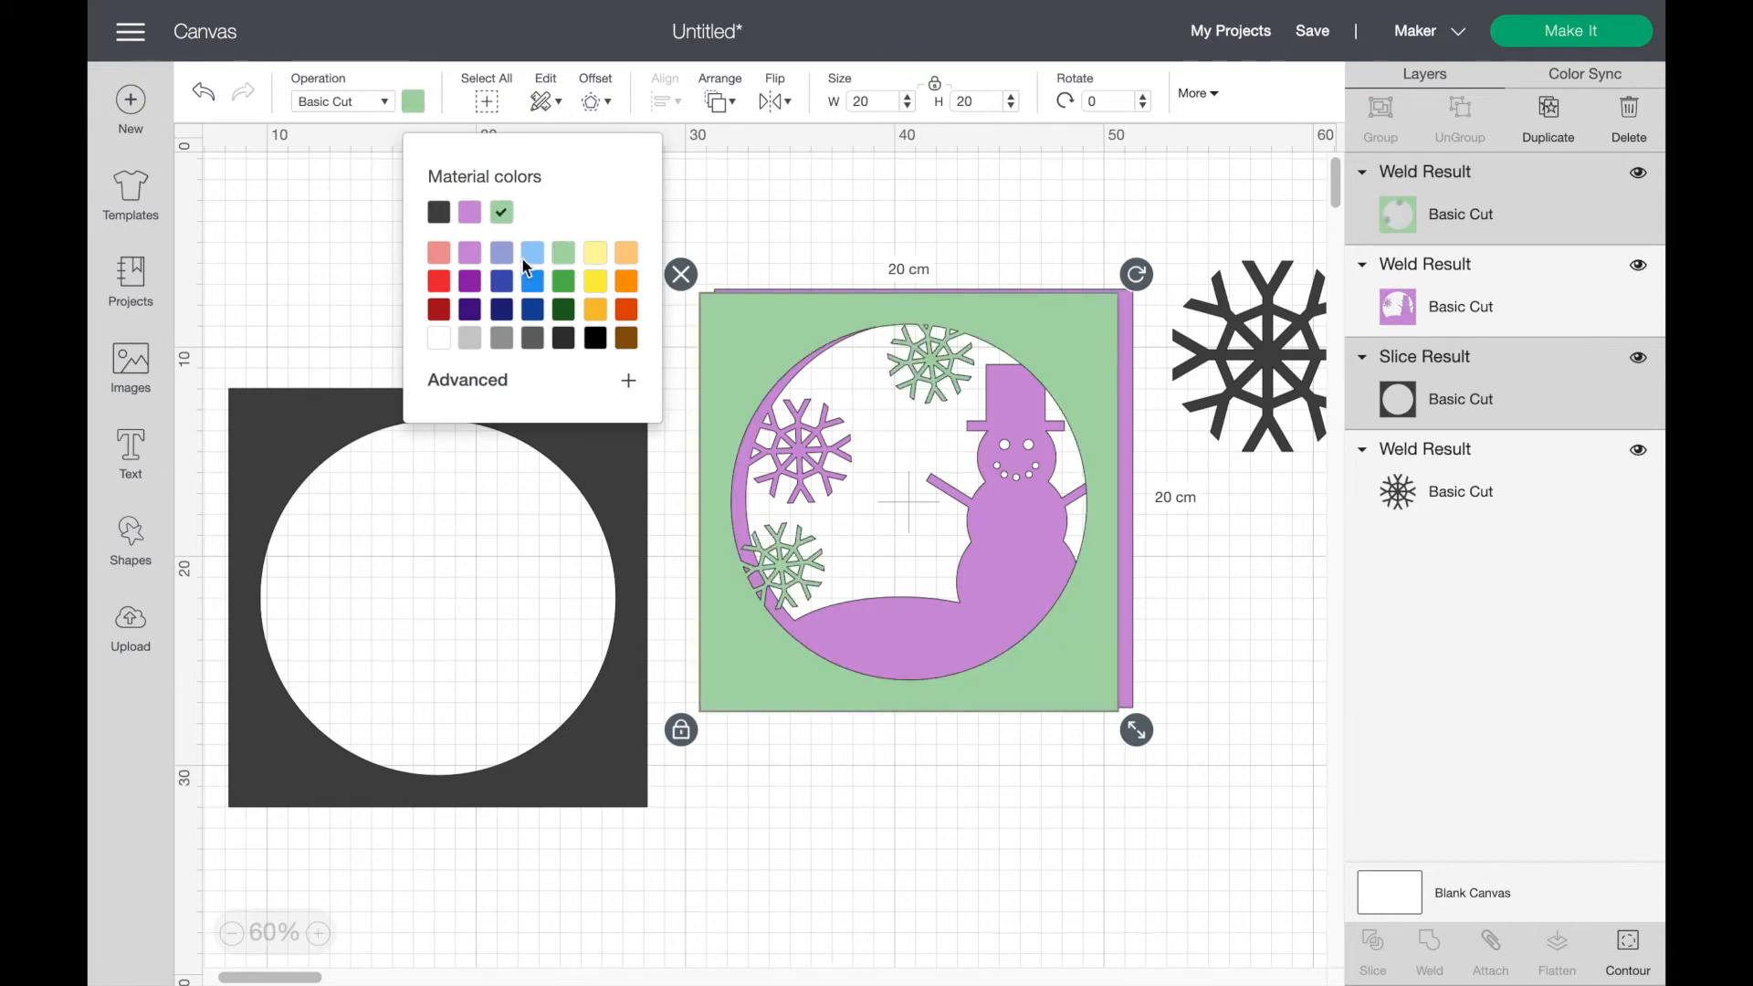
click(532, 256)
click(910, 224)
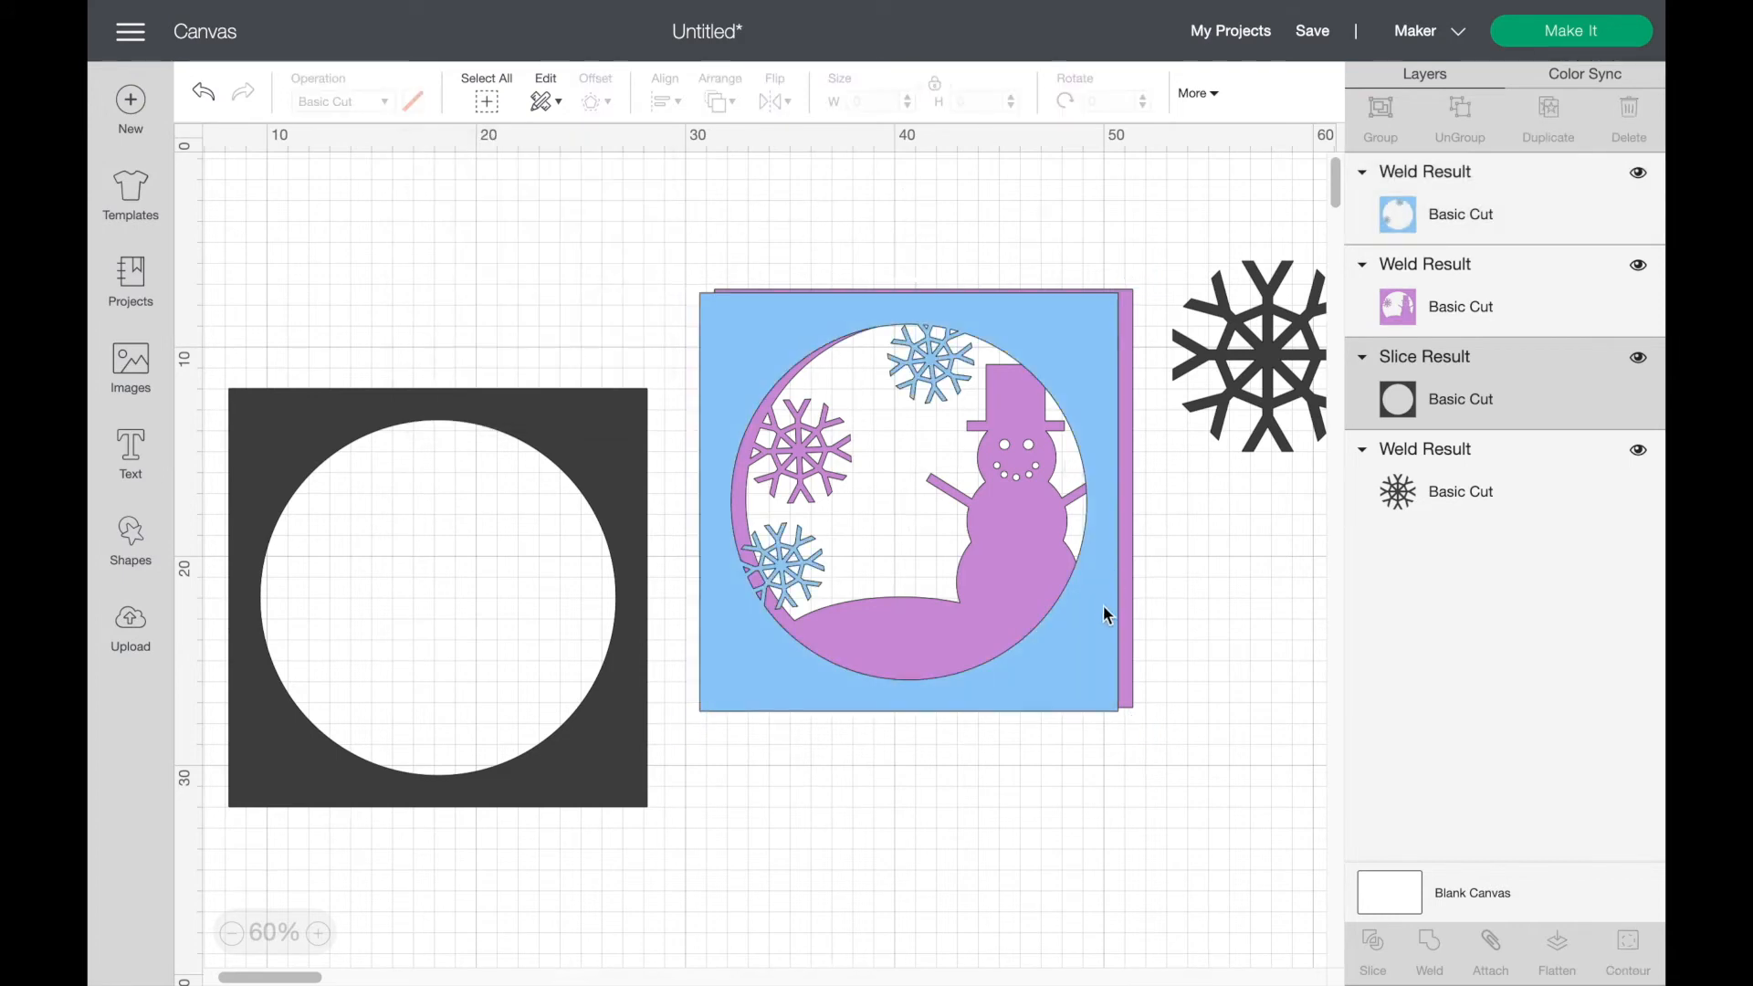
Step: Select the light blue snowflake frame with the purple snowman panel and center them on each other
drag(1096, 618, 1119, 620)
drag(1139, 833, 950, 252)
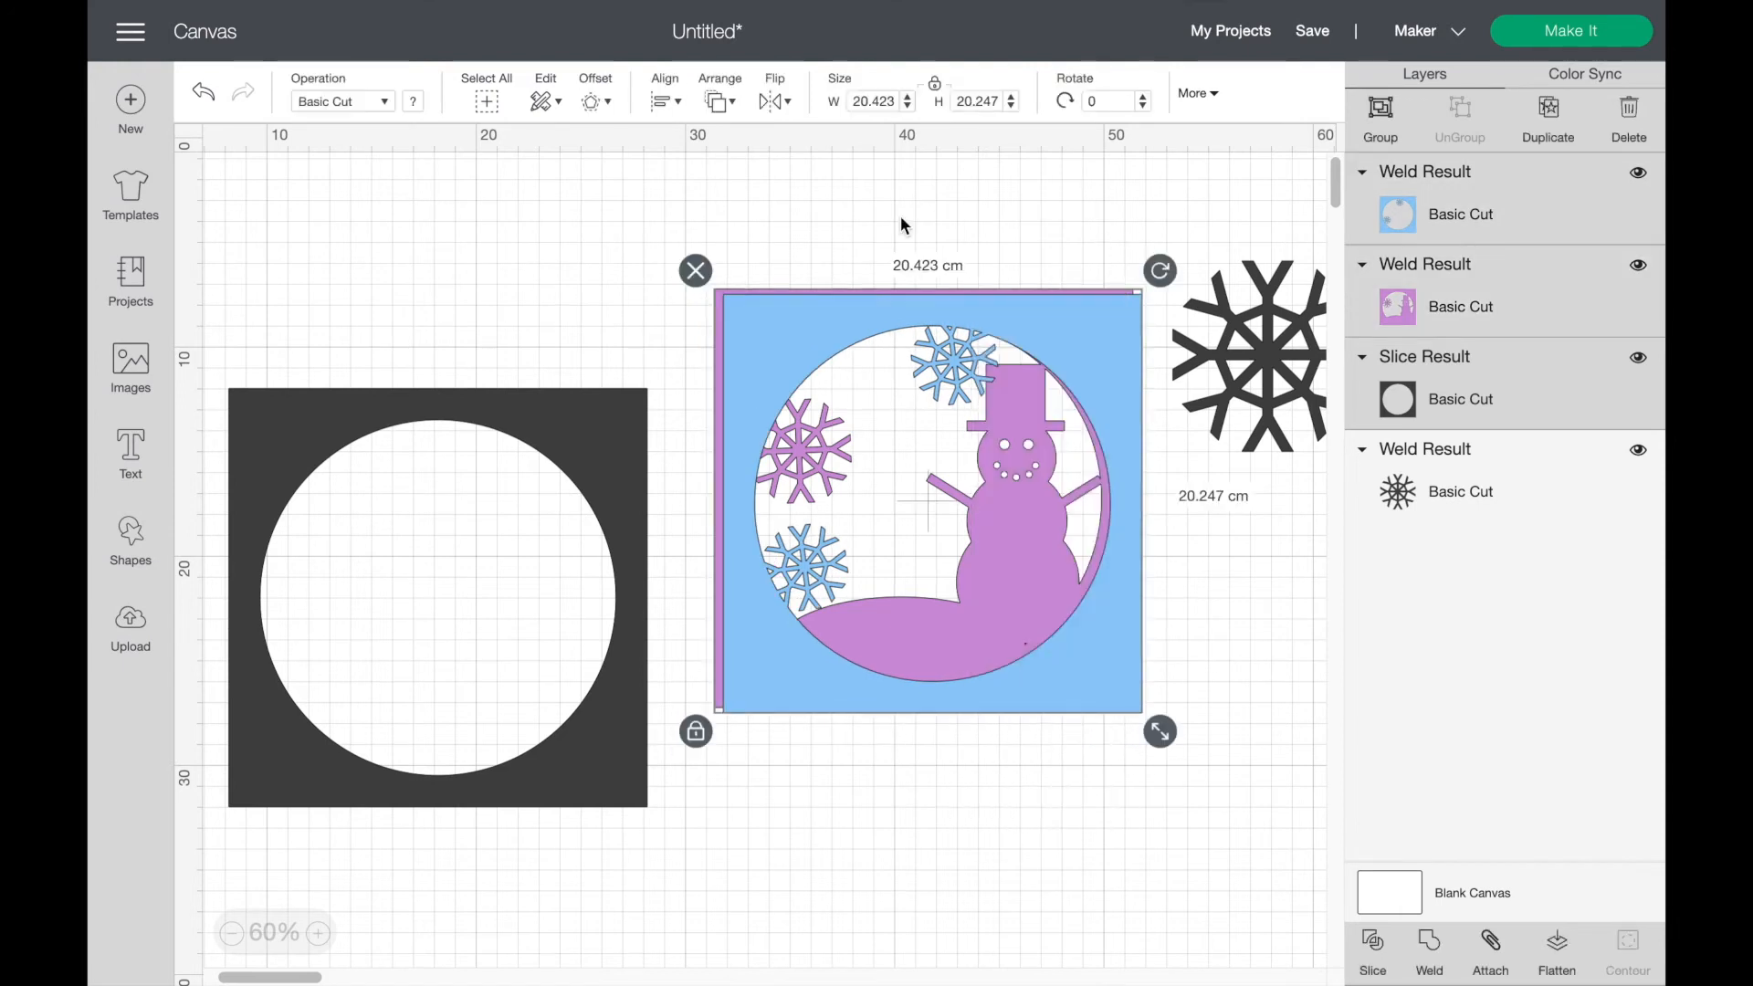
click(665, 100)
click(759, 376)
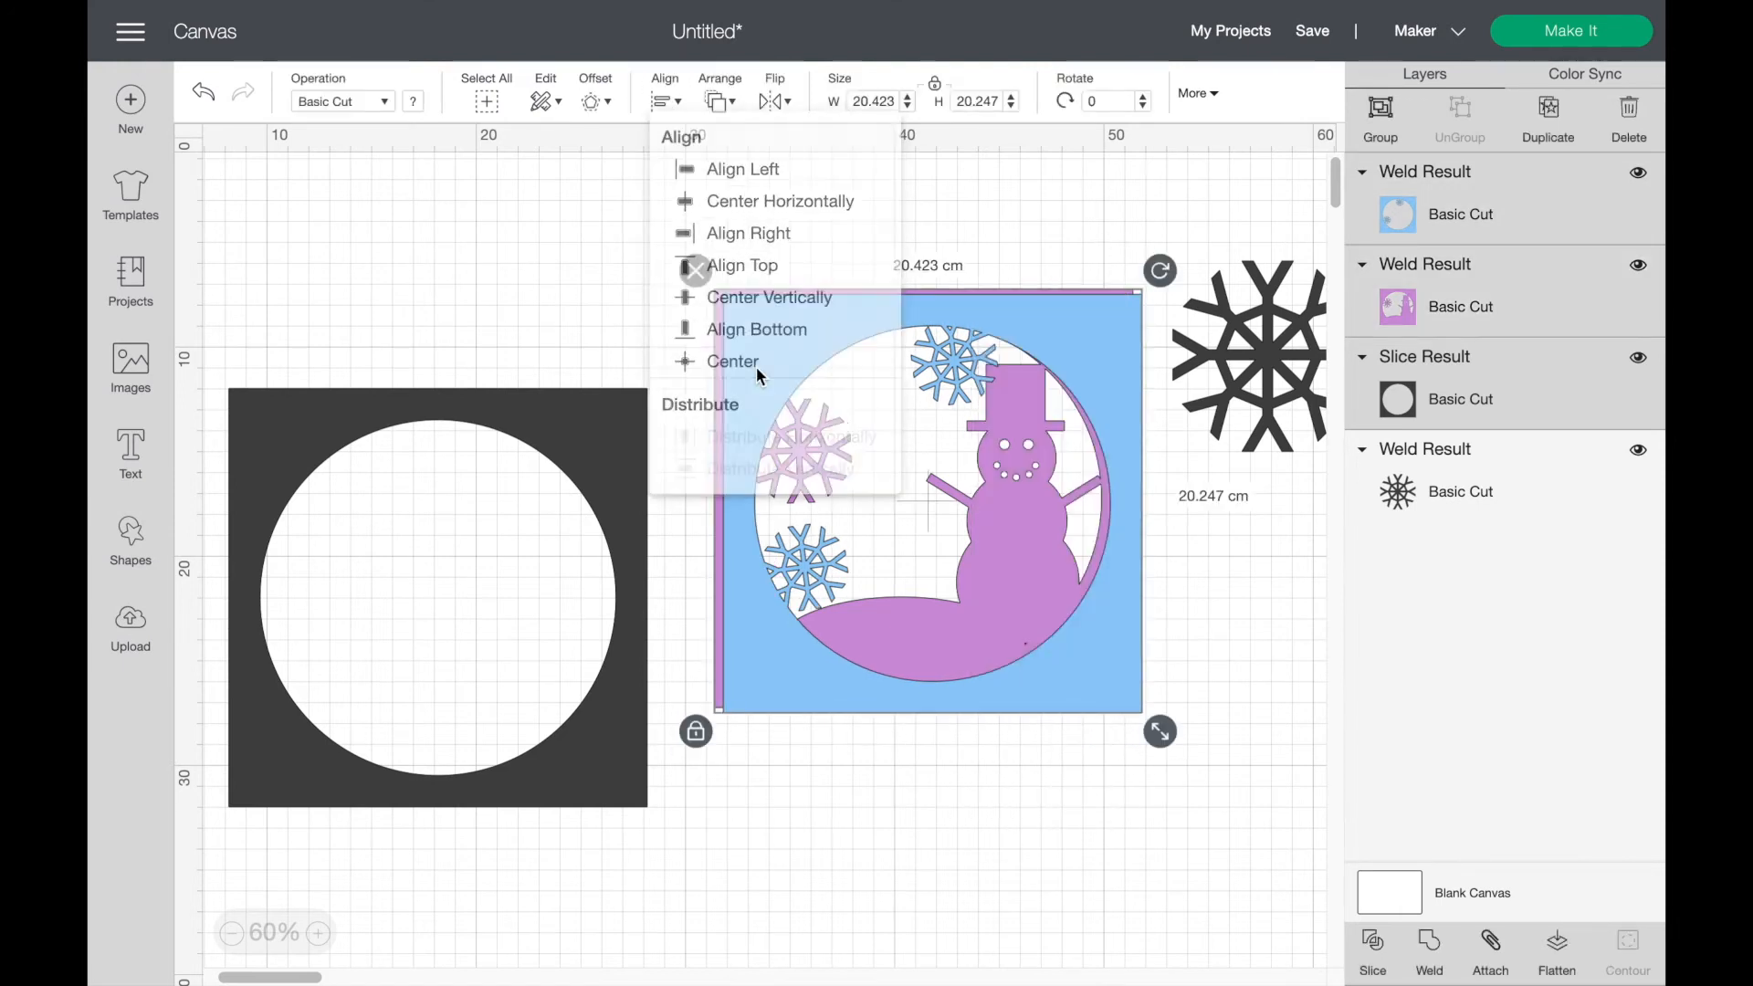
click(1084, 840)
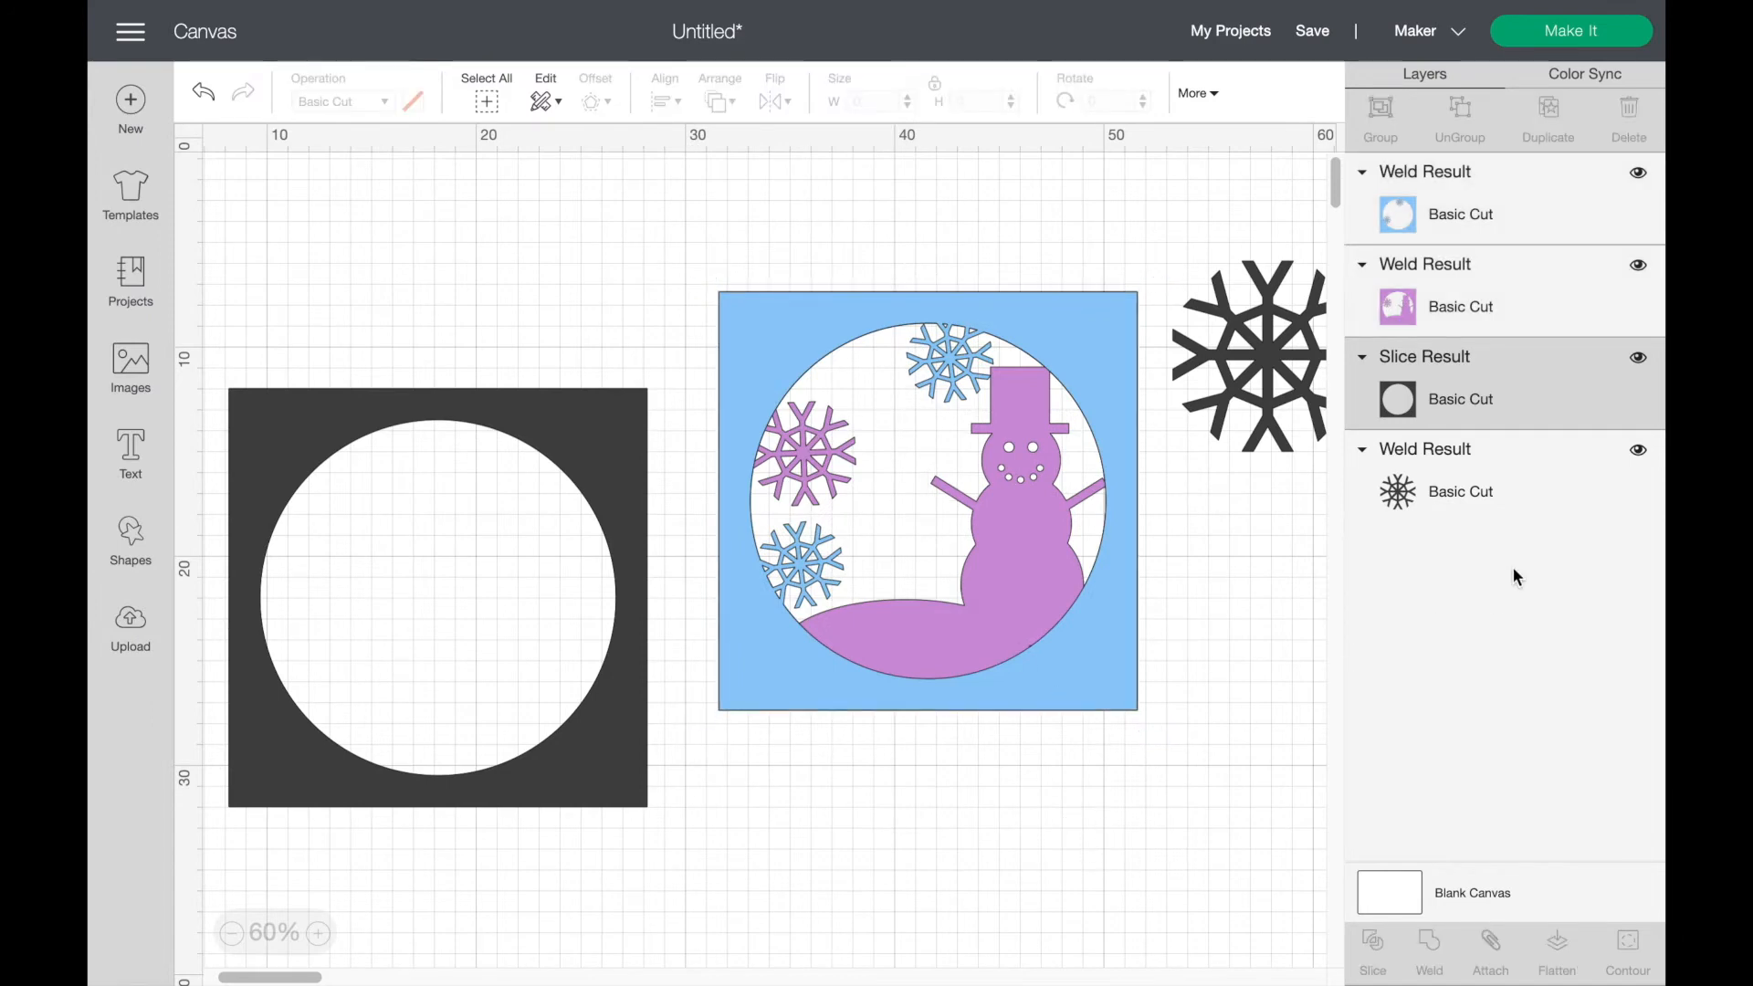
Step: Change the plain circular-opening frame's material colour to dark purple
click(1533, 410)
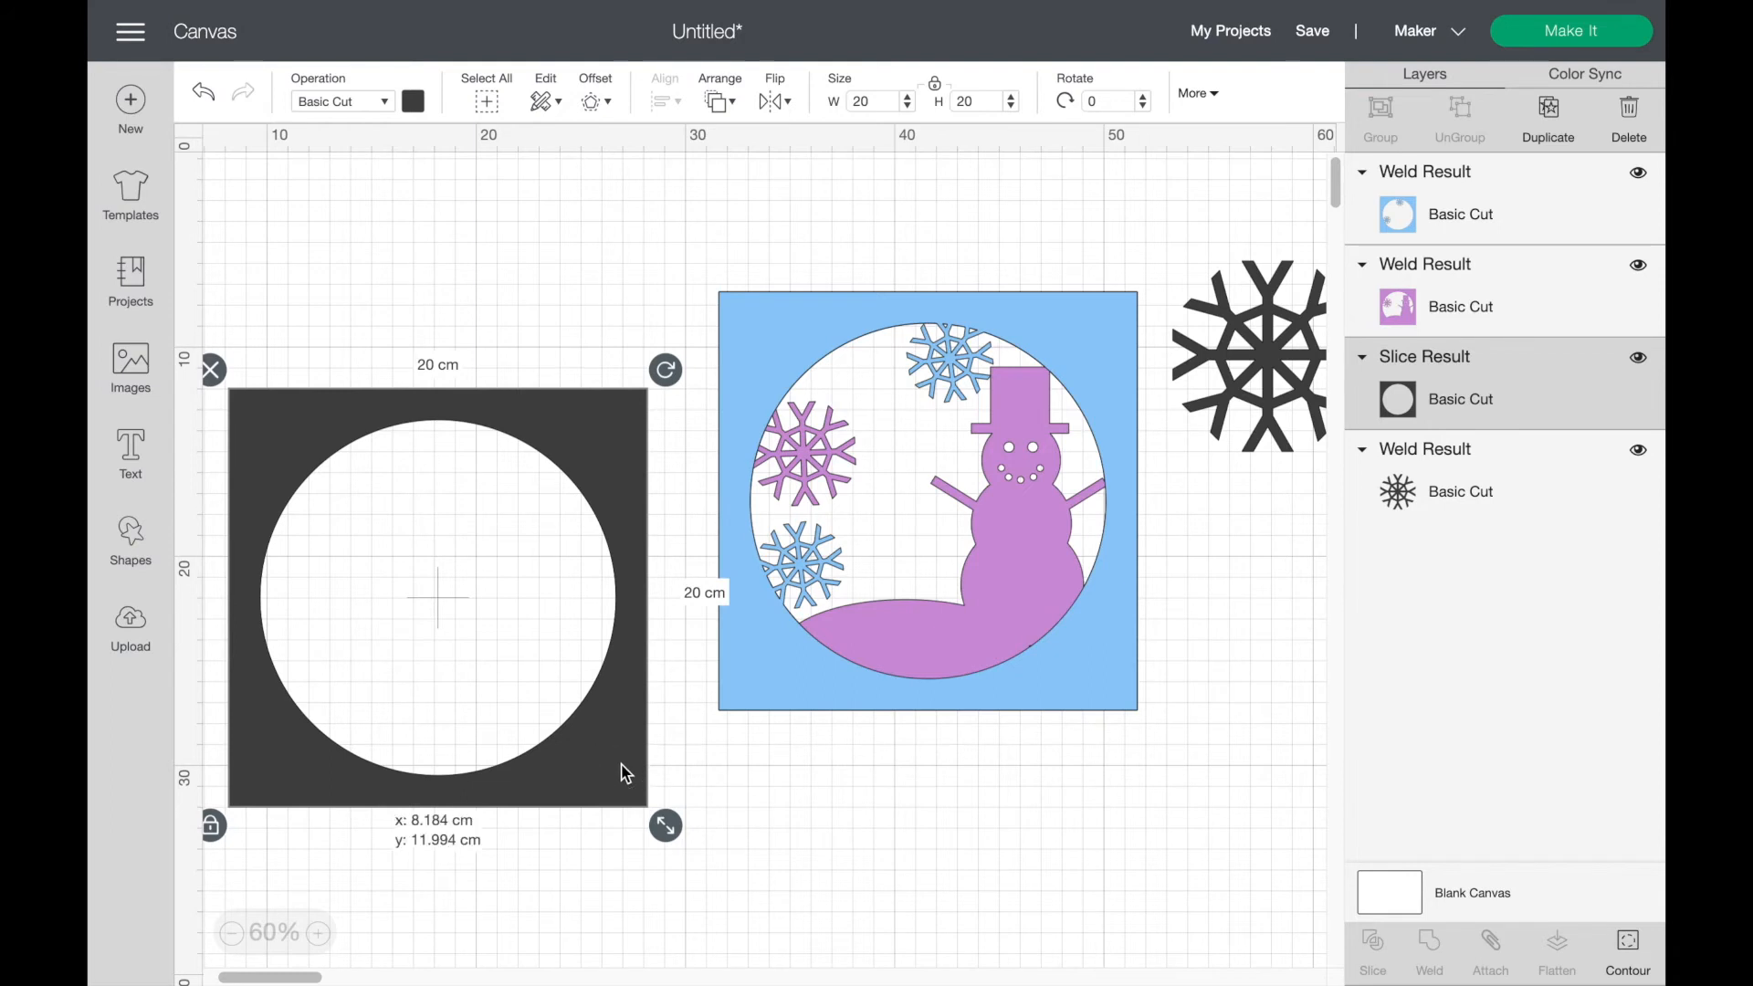
click(413, 102)
click(469, 281)
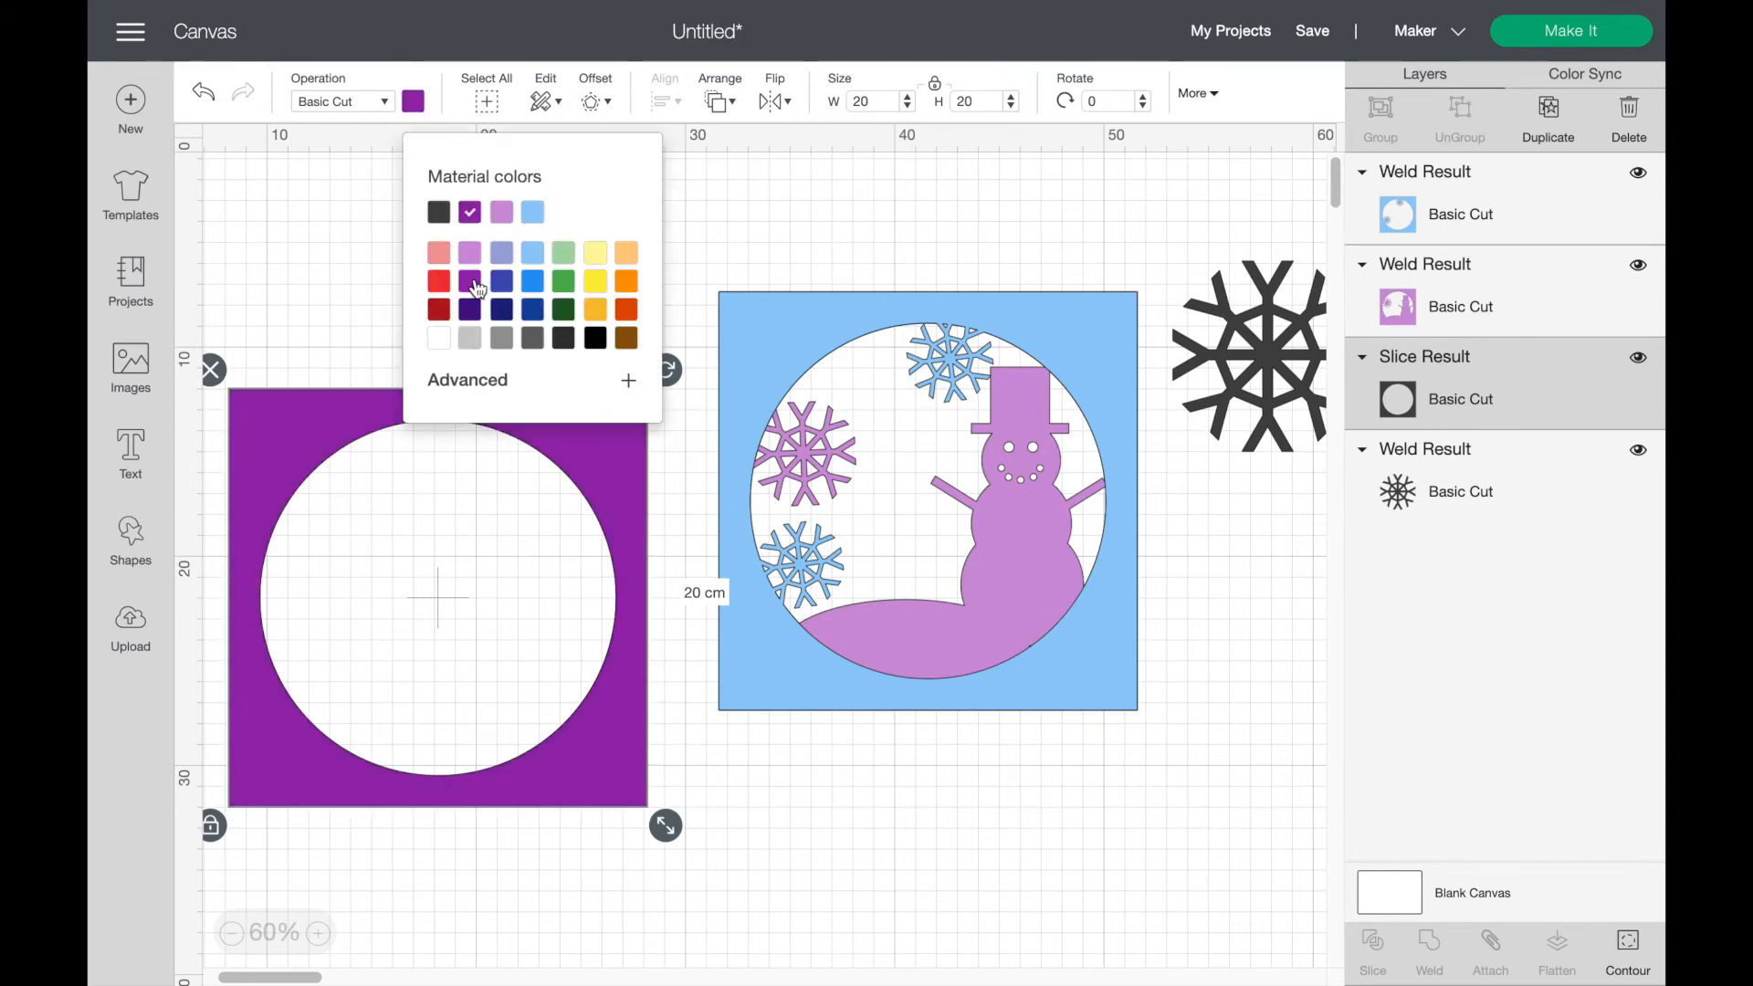
click(735, 801)
Step: Move the dark purple frame onto the snowman scene and center all three 20 cm layers on each other
drag(606, 771, 1100, 700)
drag(939, 840, 1124, 545)
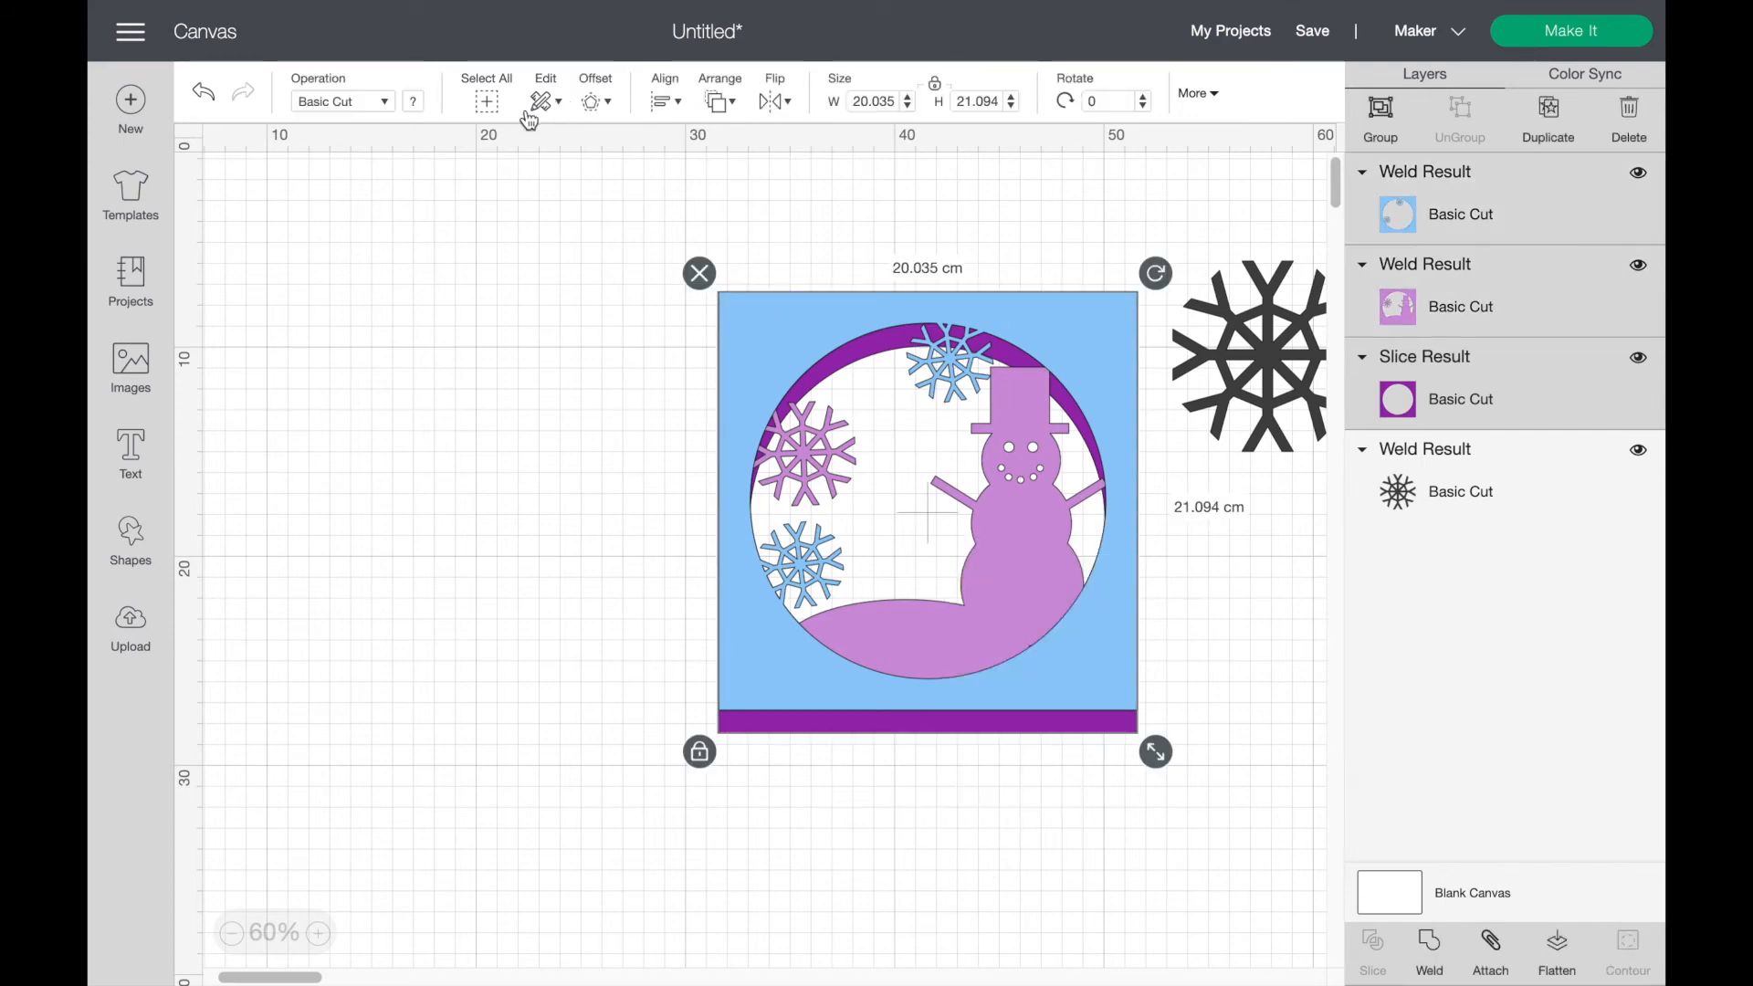
click(659, 102)
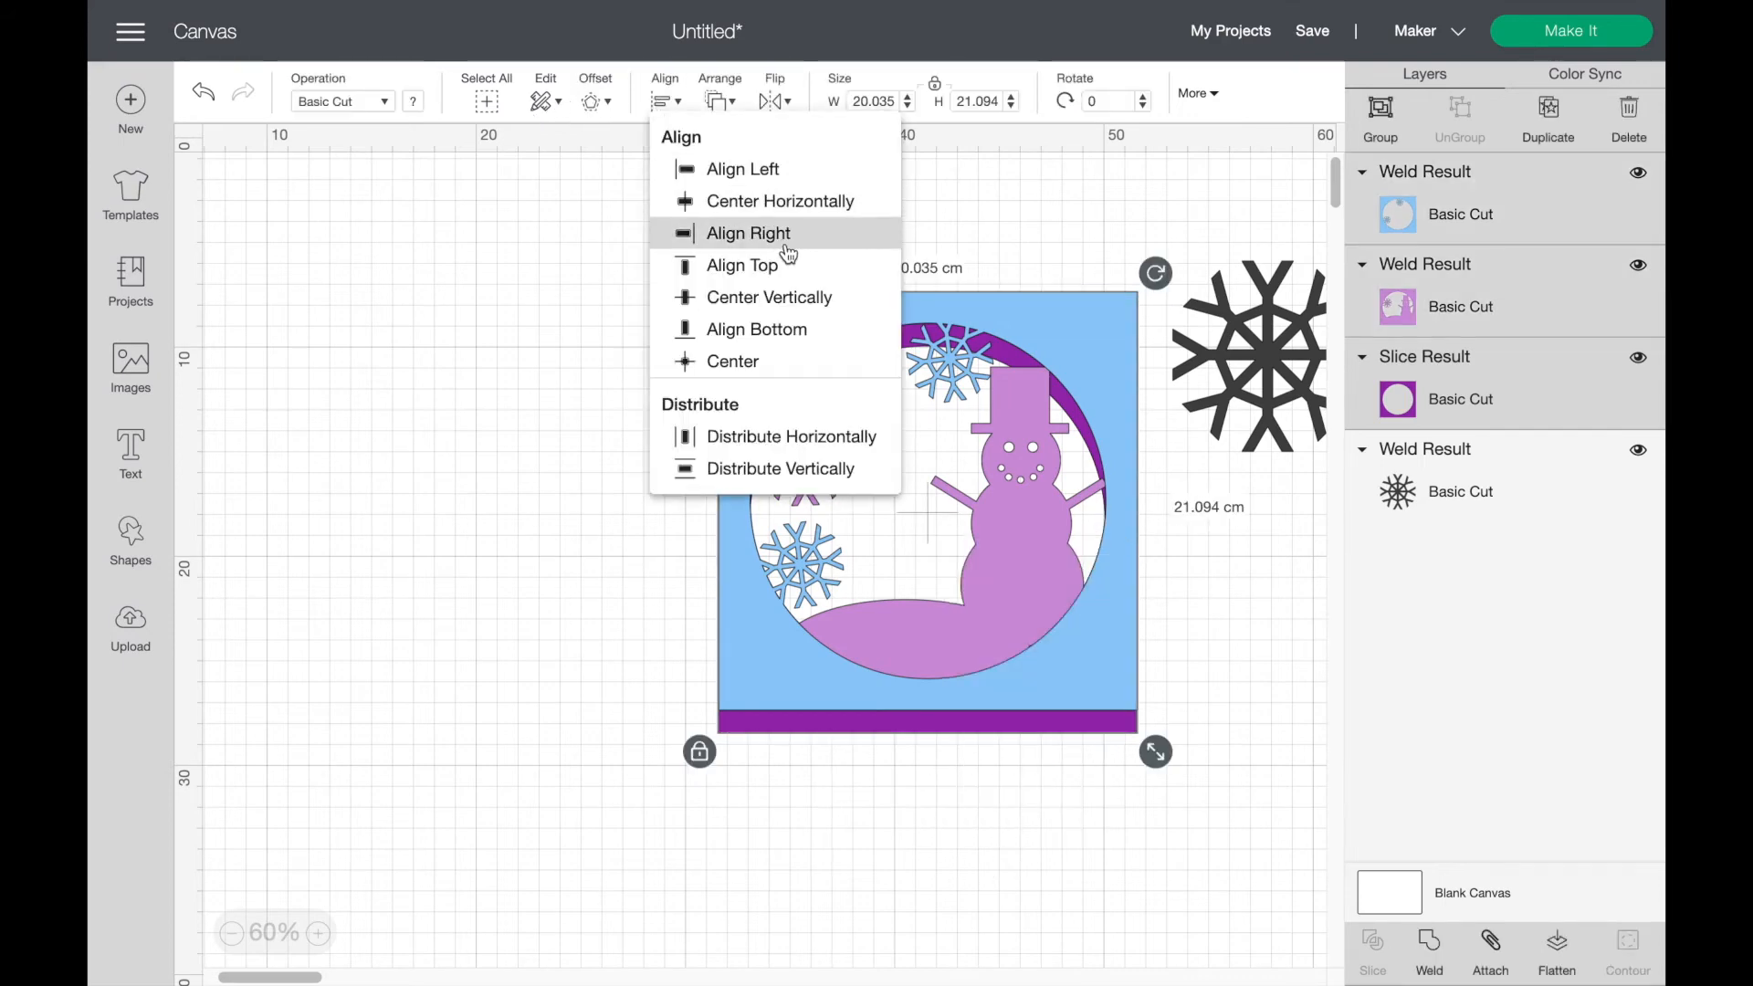
click(771, 362)
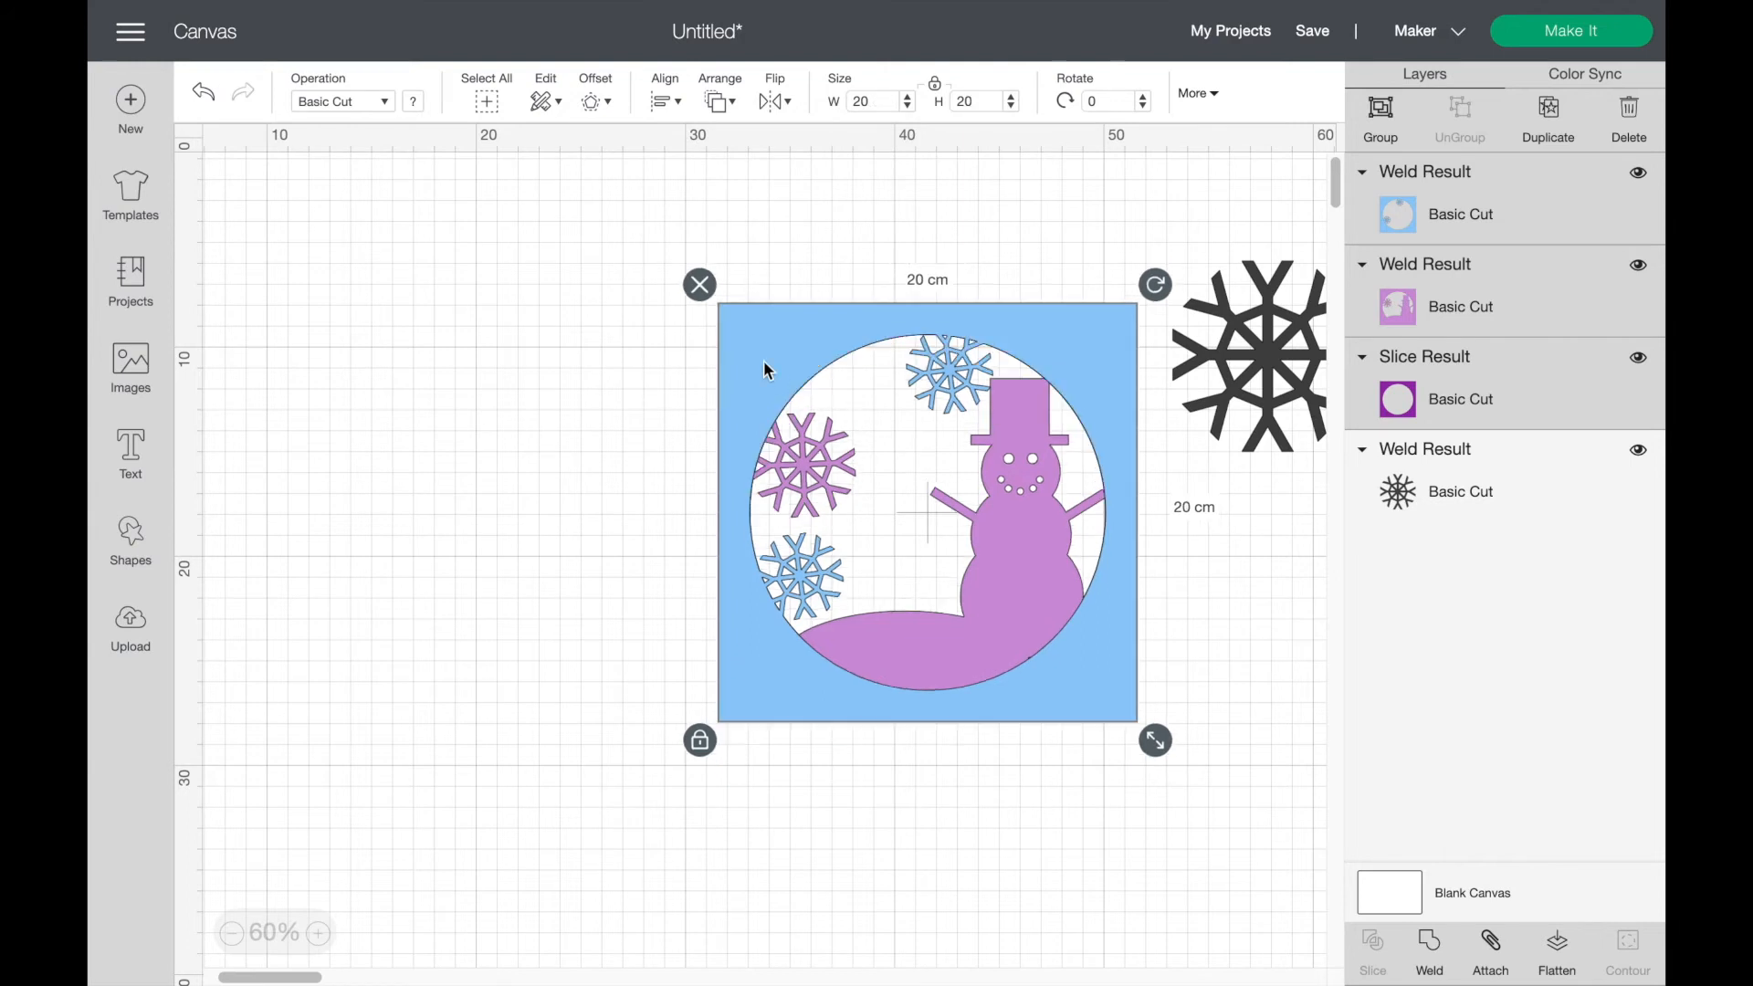
Step: Shrink the loose dark snowflake to about 4.15 cm and place it inside the circular opening beside the upper light blue snowflake
scroll(1004, 783, right, 3)
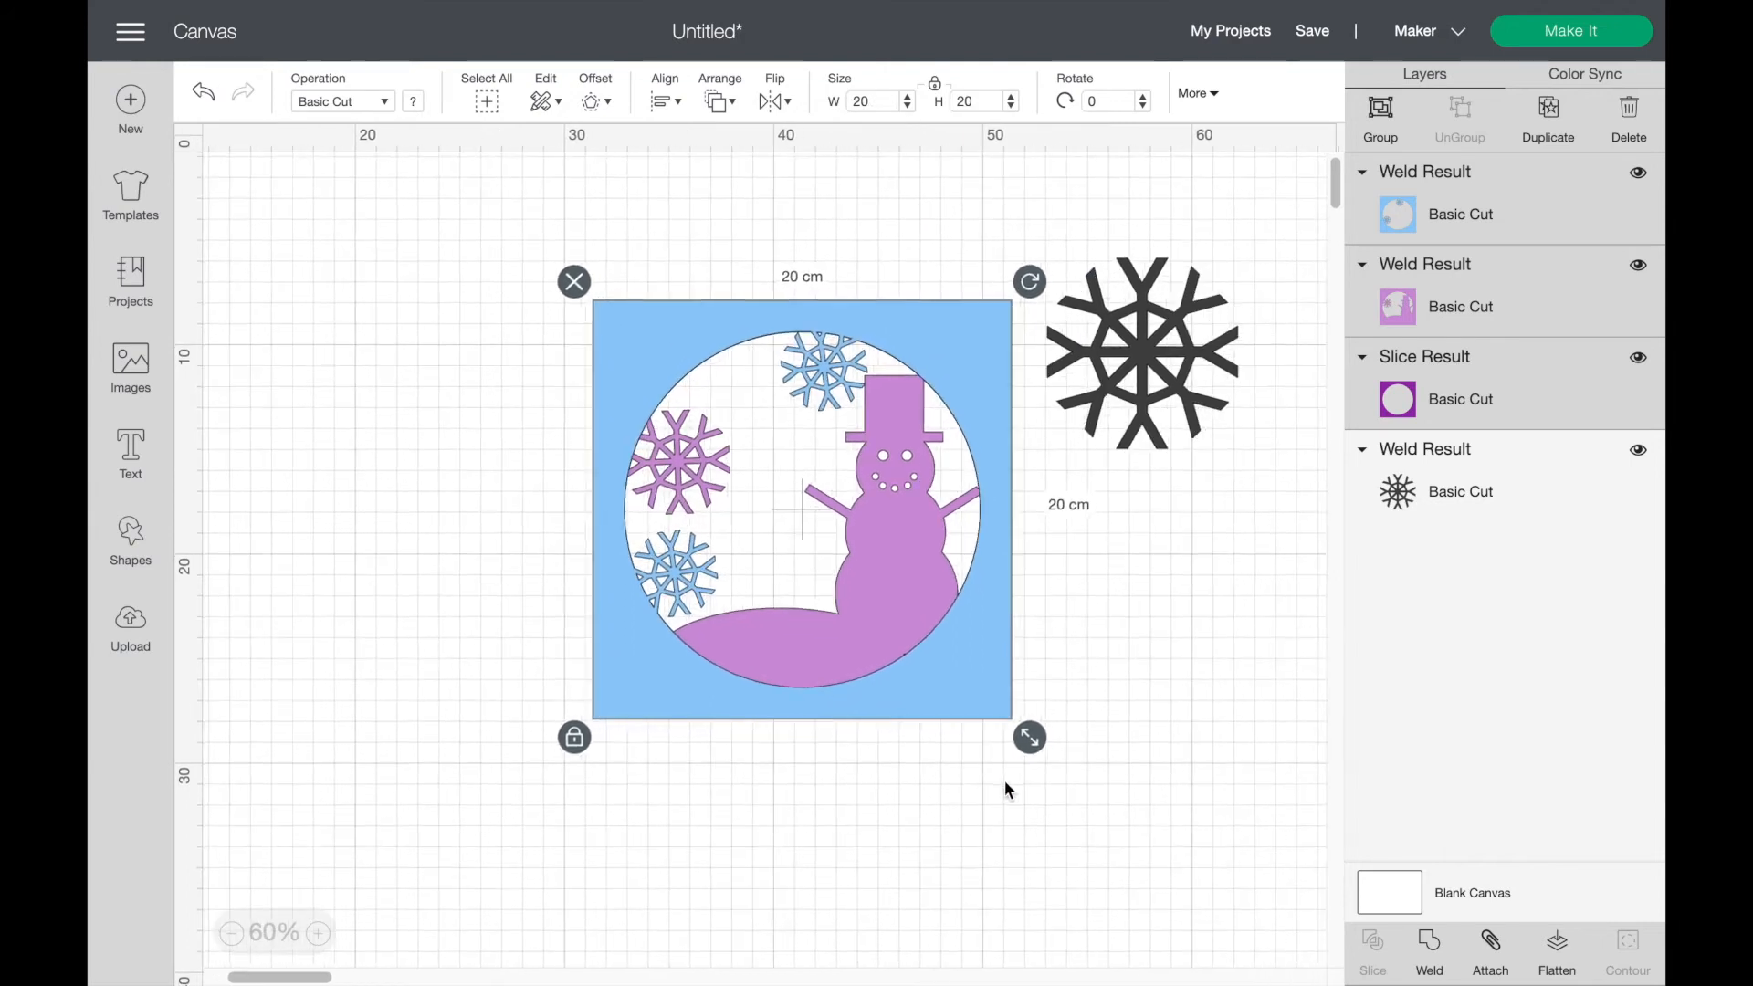
scroll(1005, 790, right, 1)
click(1109, 345)
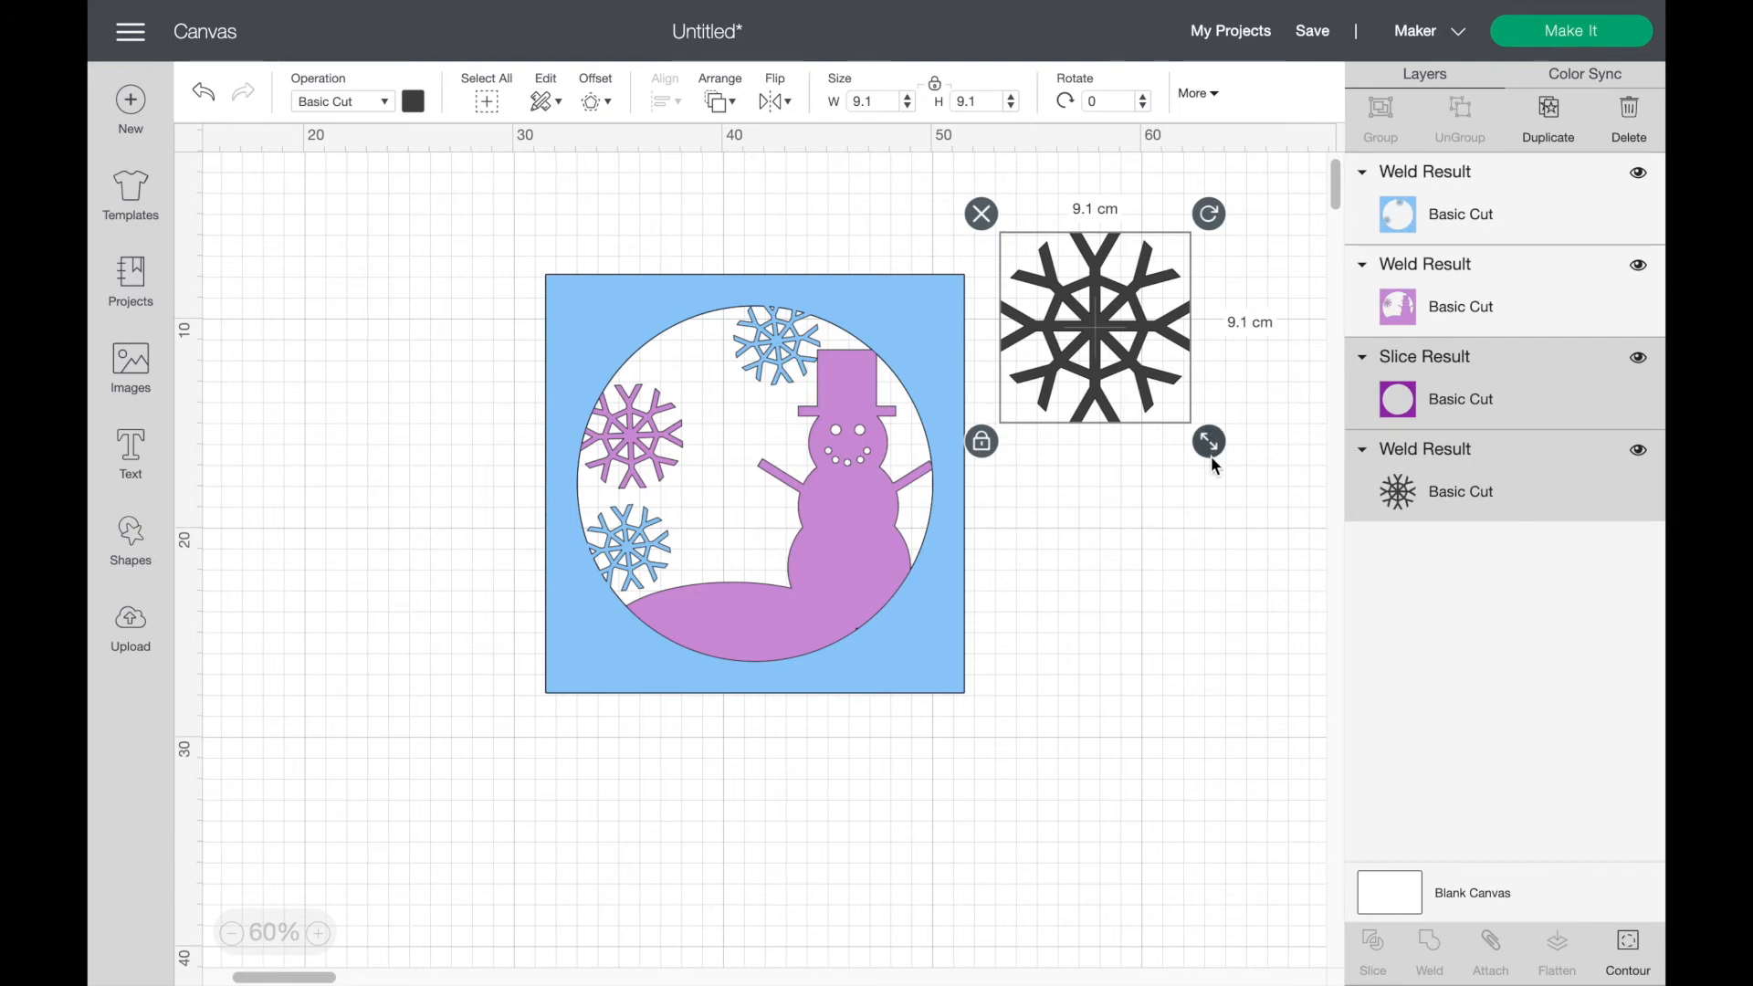
drag(1211, 457, 1115, 347)
click(1037, 288)
drag(1038, 289, 704, 364)
drag(774, 435, 767, 435)
Step: Rotate the dark snowflake to about 353.65° and nudge it up against the upper-left edge of the circular opening
scroll(767, 433, up, 1)
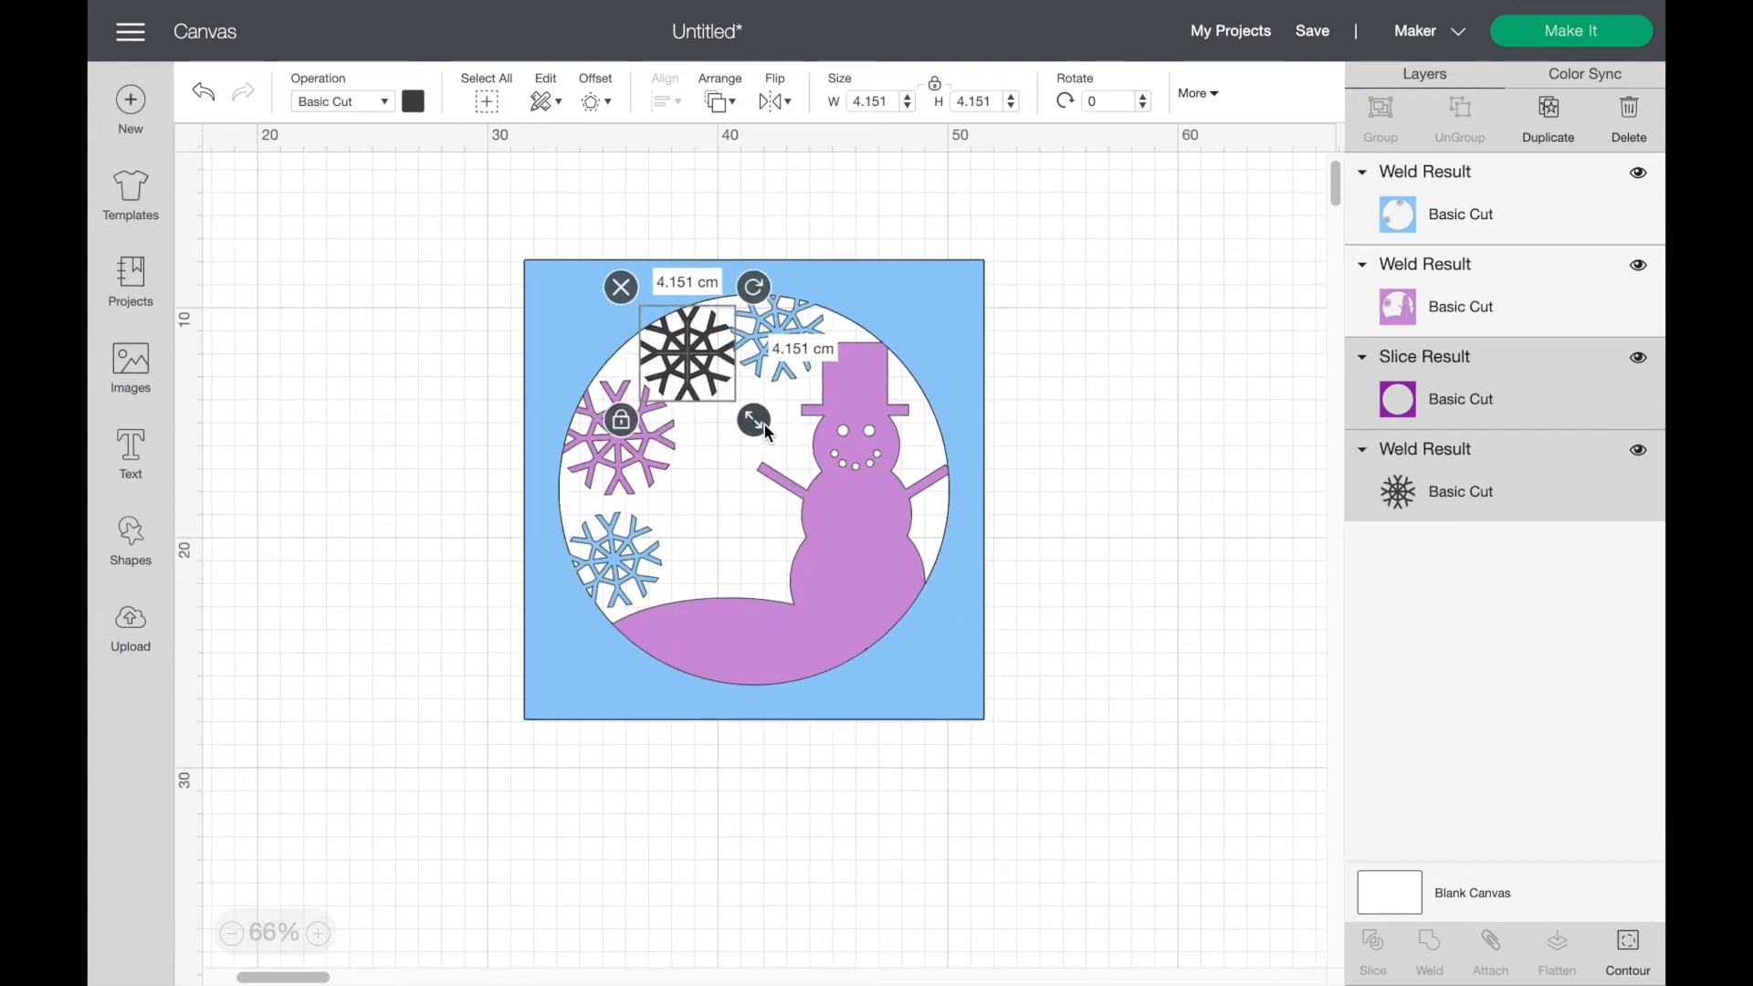
scroll(767, 433, up, 1)
scroll(766, 434, up, 1)
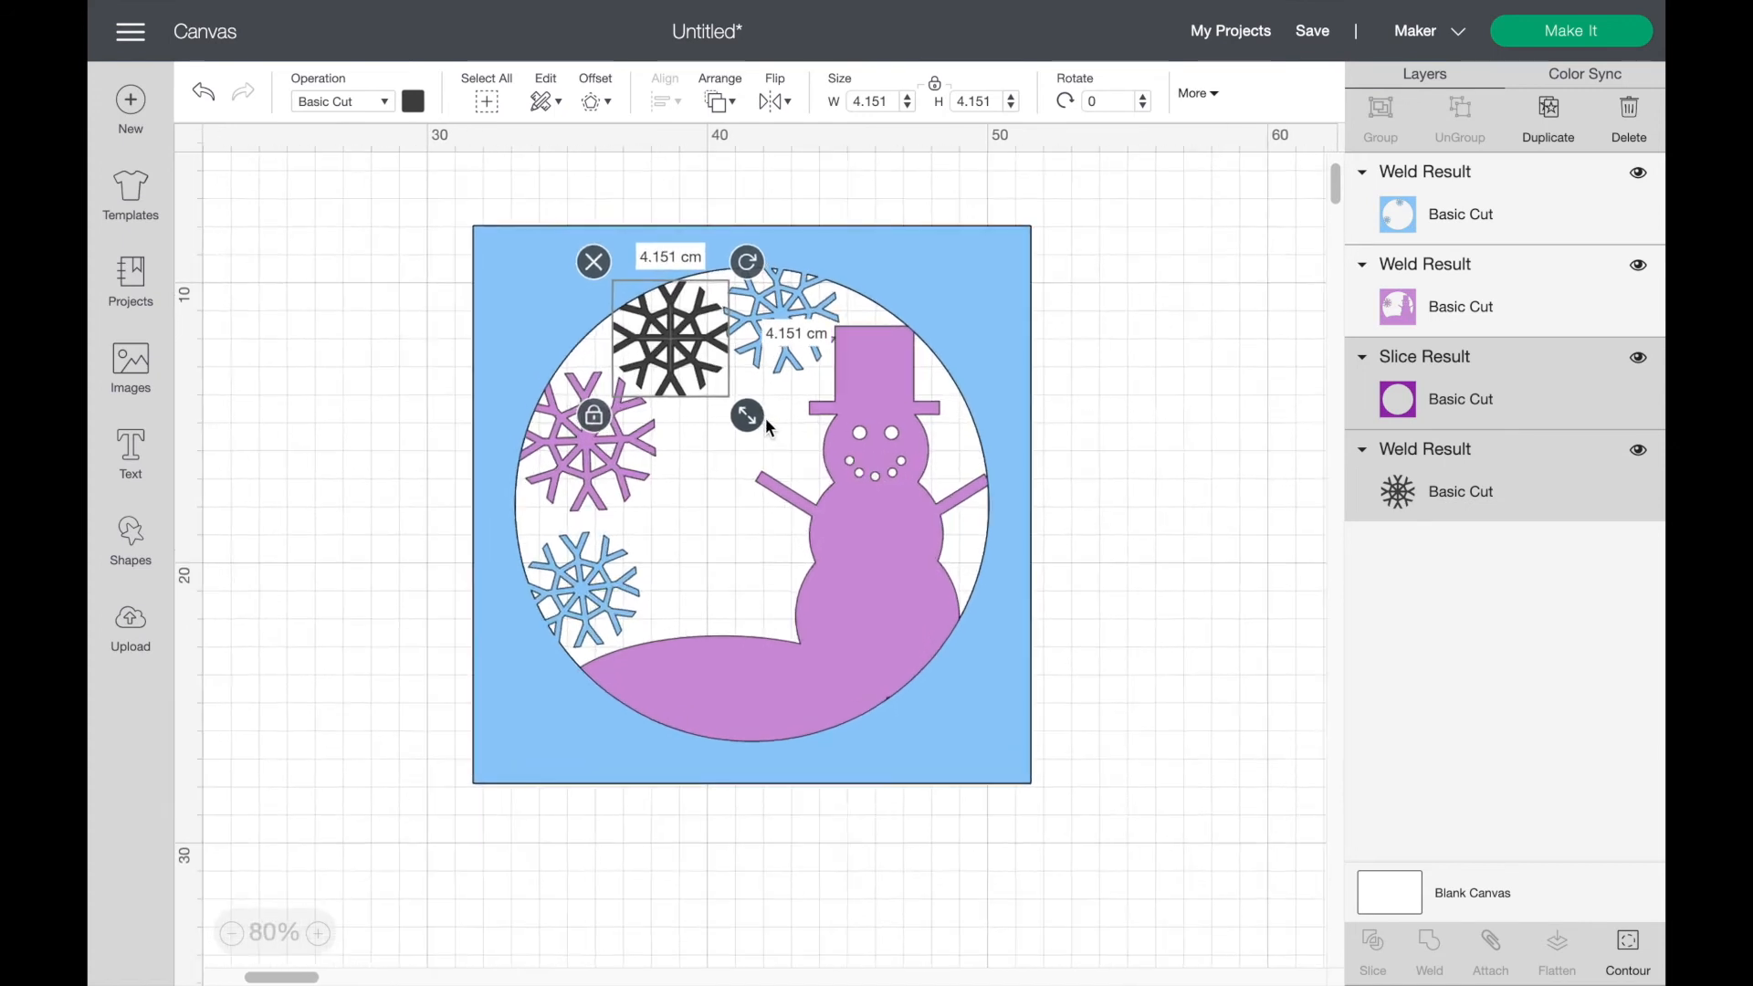
mouse_move(754, 260)
mouse_down()
mouse_move(739, 244)
mouse_move(754, 260)
mouse_up()
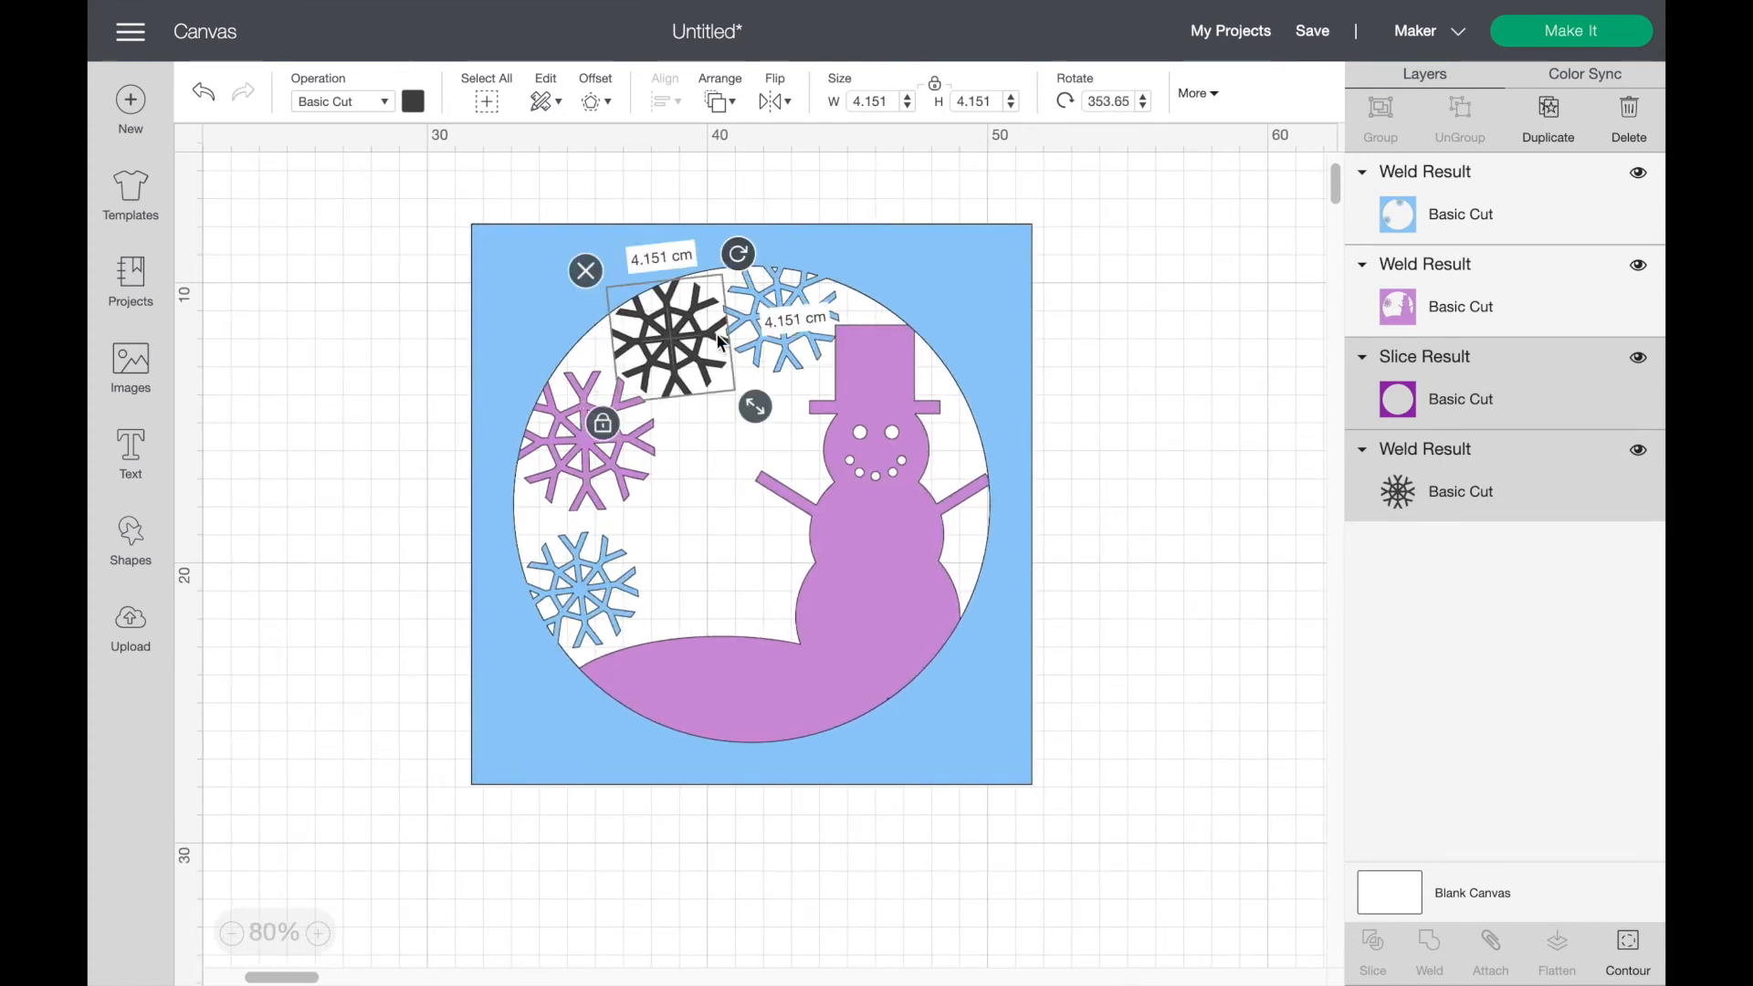
click(673, 345)
drag(674, 345, 672, 341)
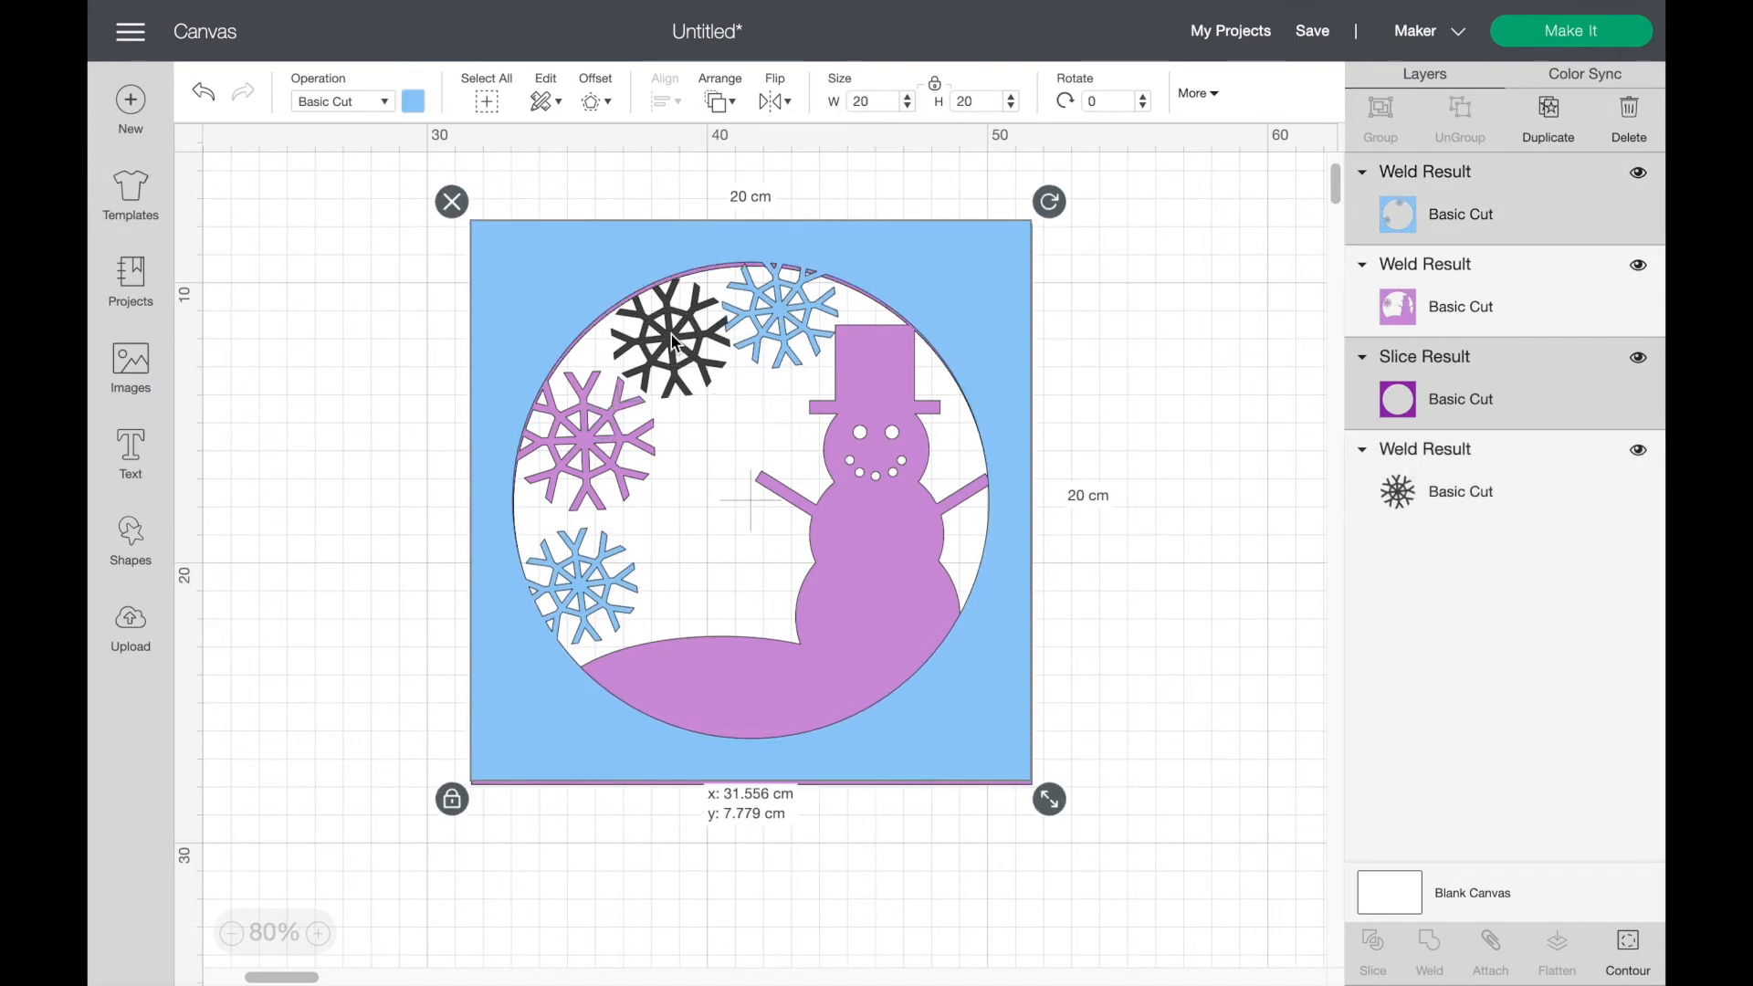
click(1493, 495)
key(Up)
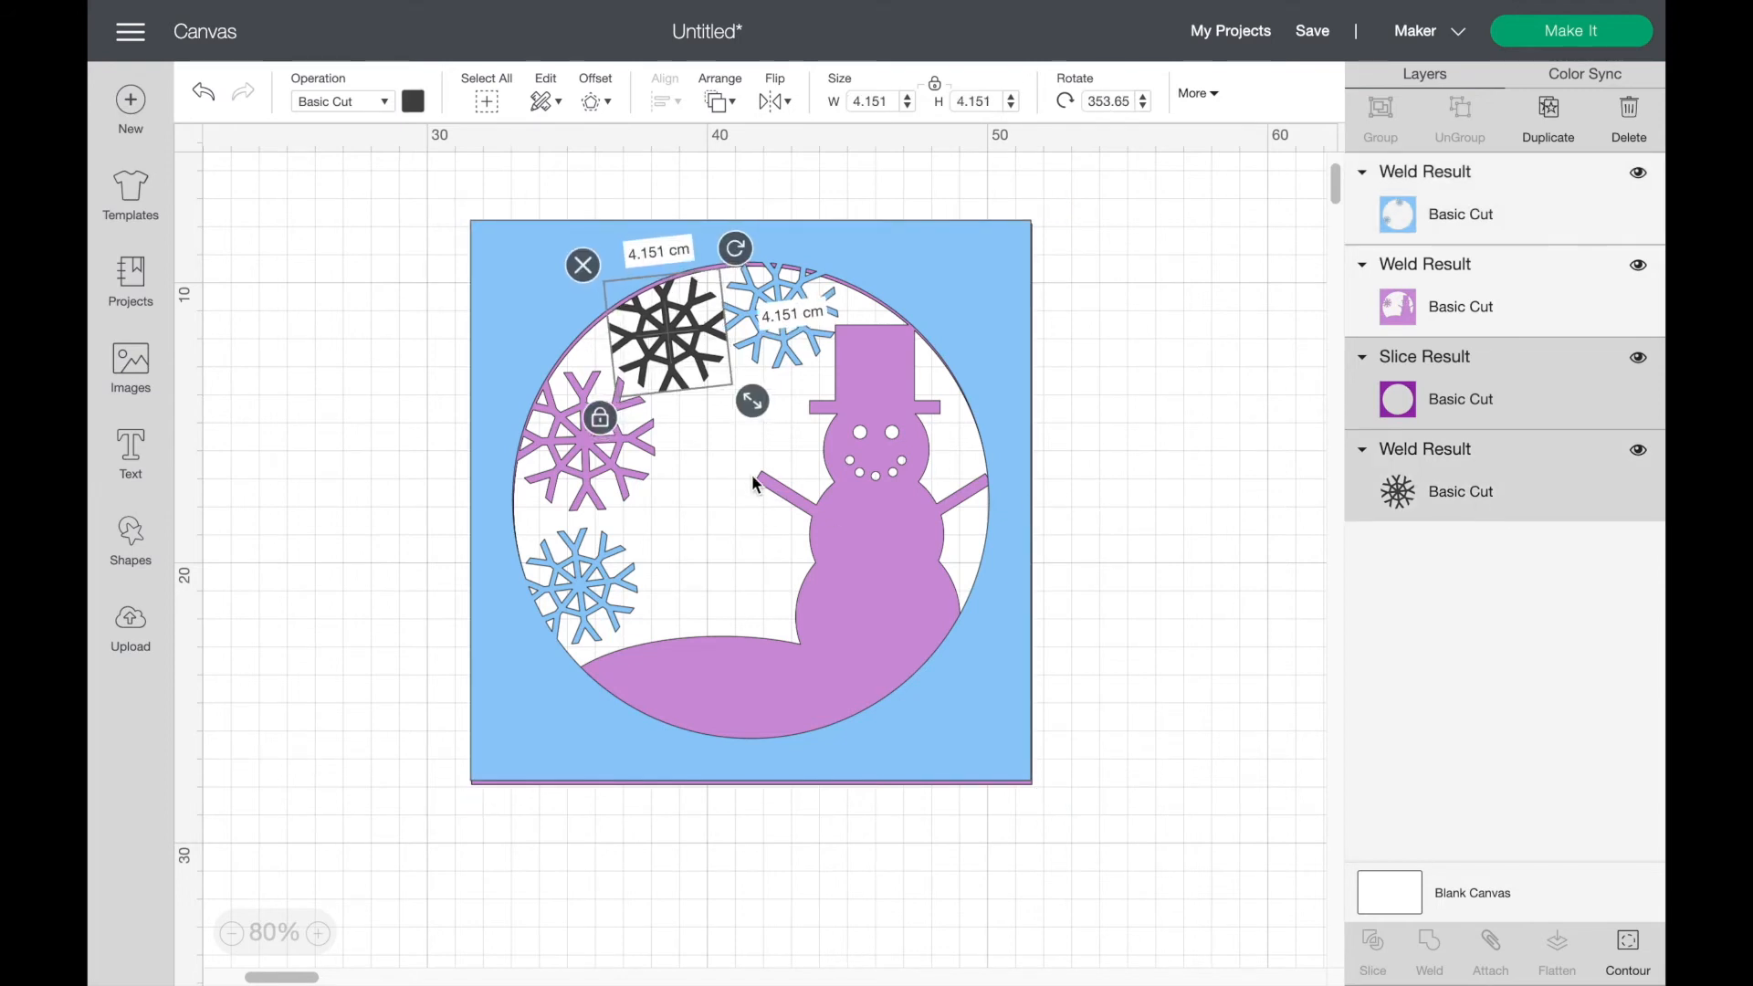
click(1132, 603)
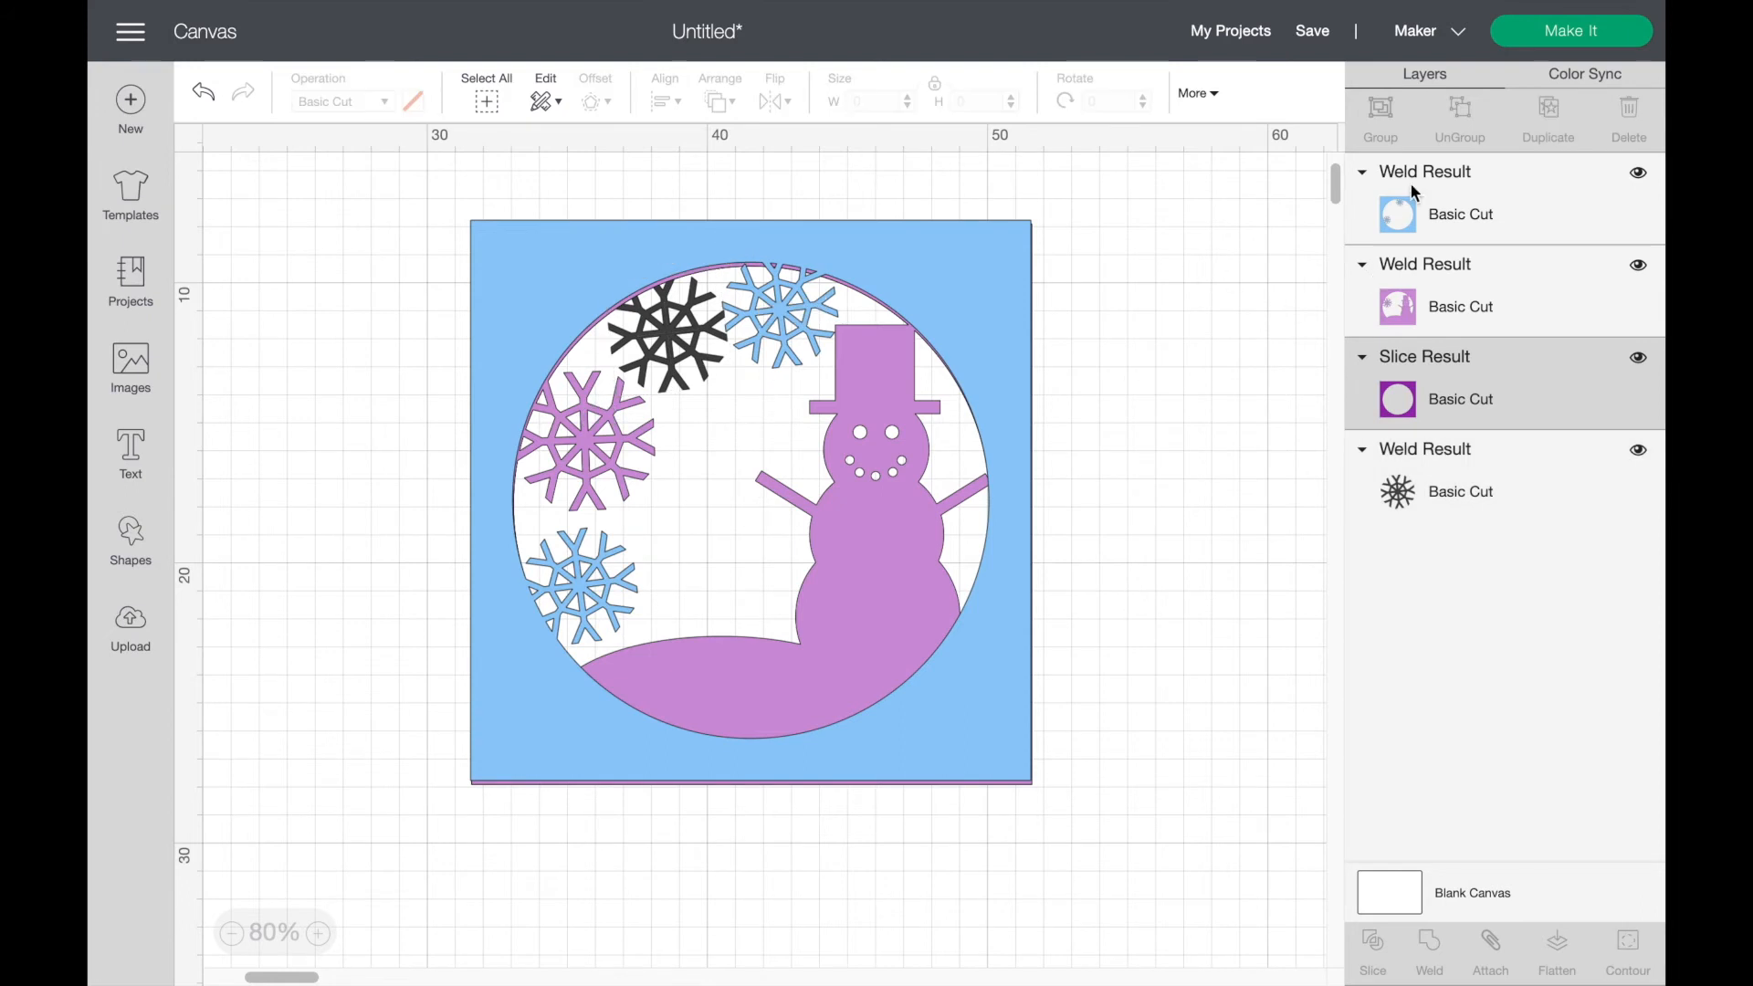
Step: Hide the light blue and snowman layers and weld the dark snowflake to the dark purple frame
click(1636, 175)
click(1639, 270)
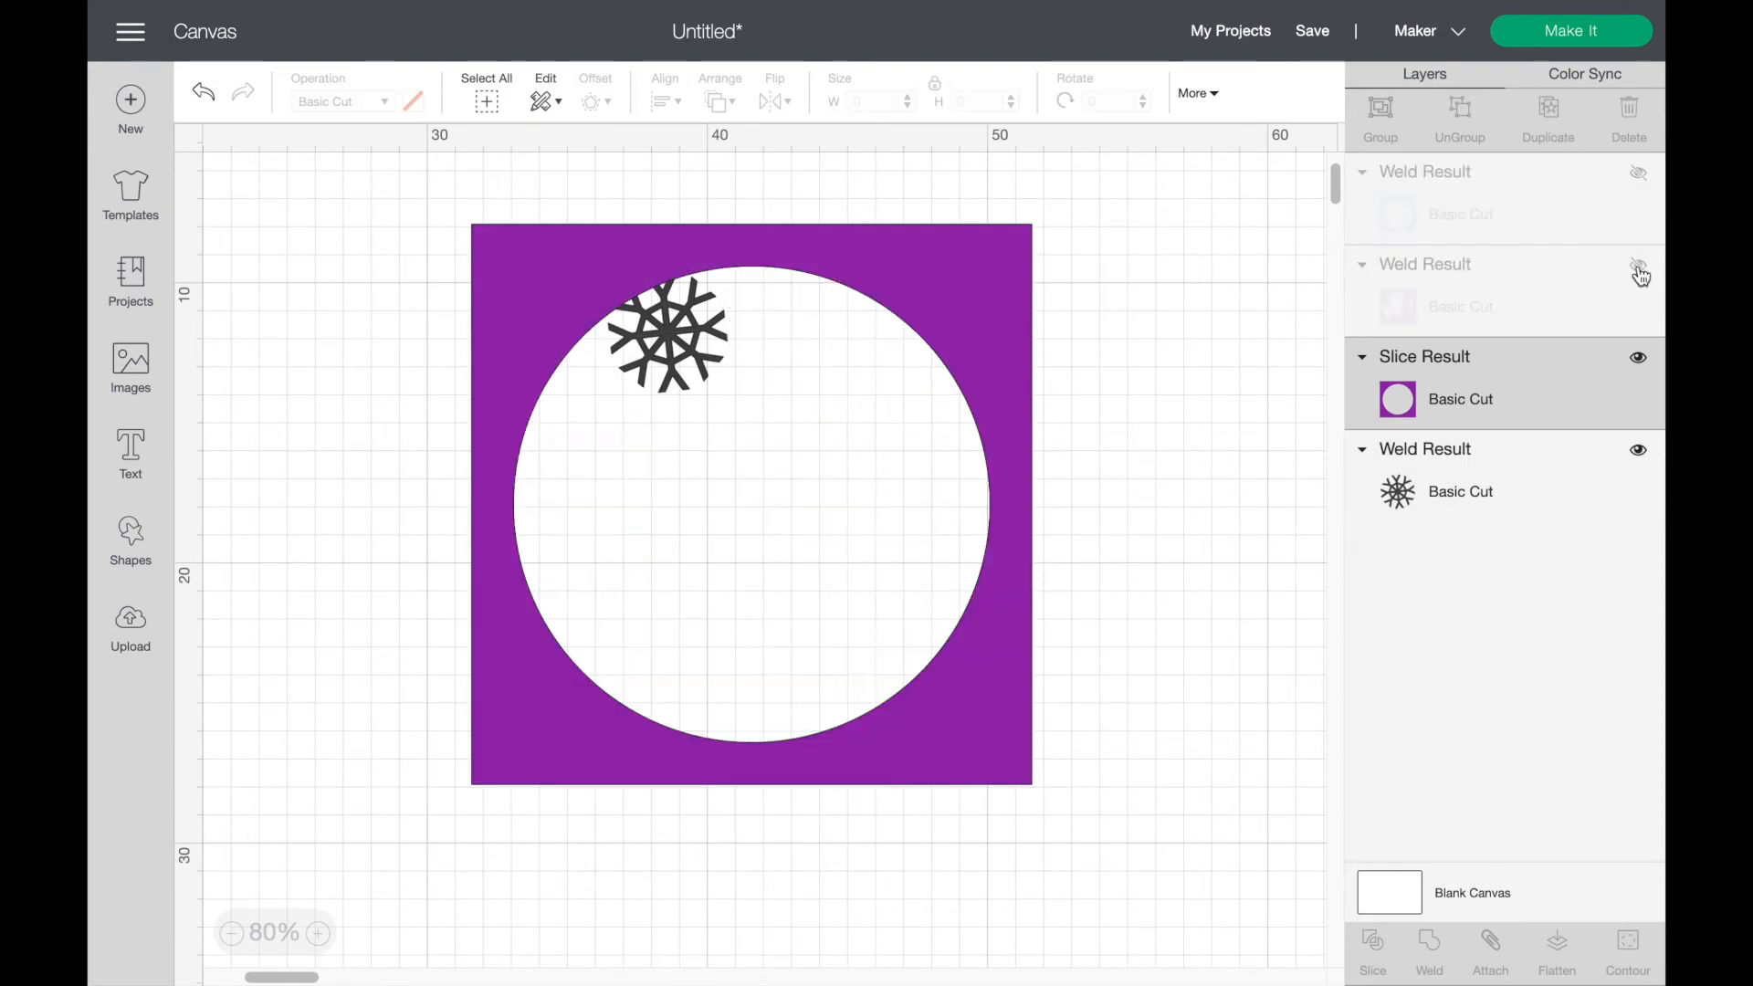
drag(423, 497, 721, 310)
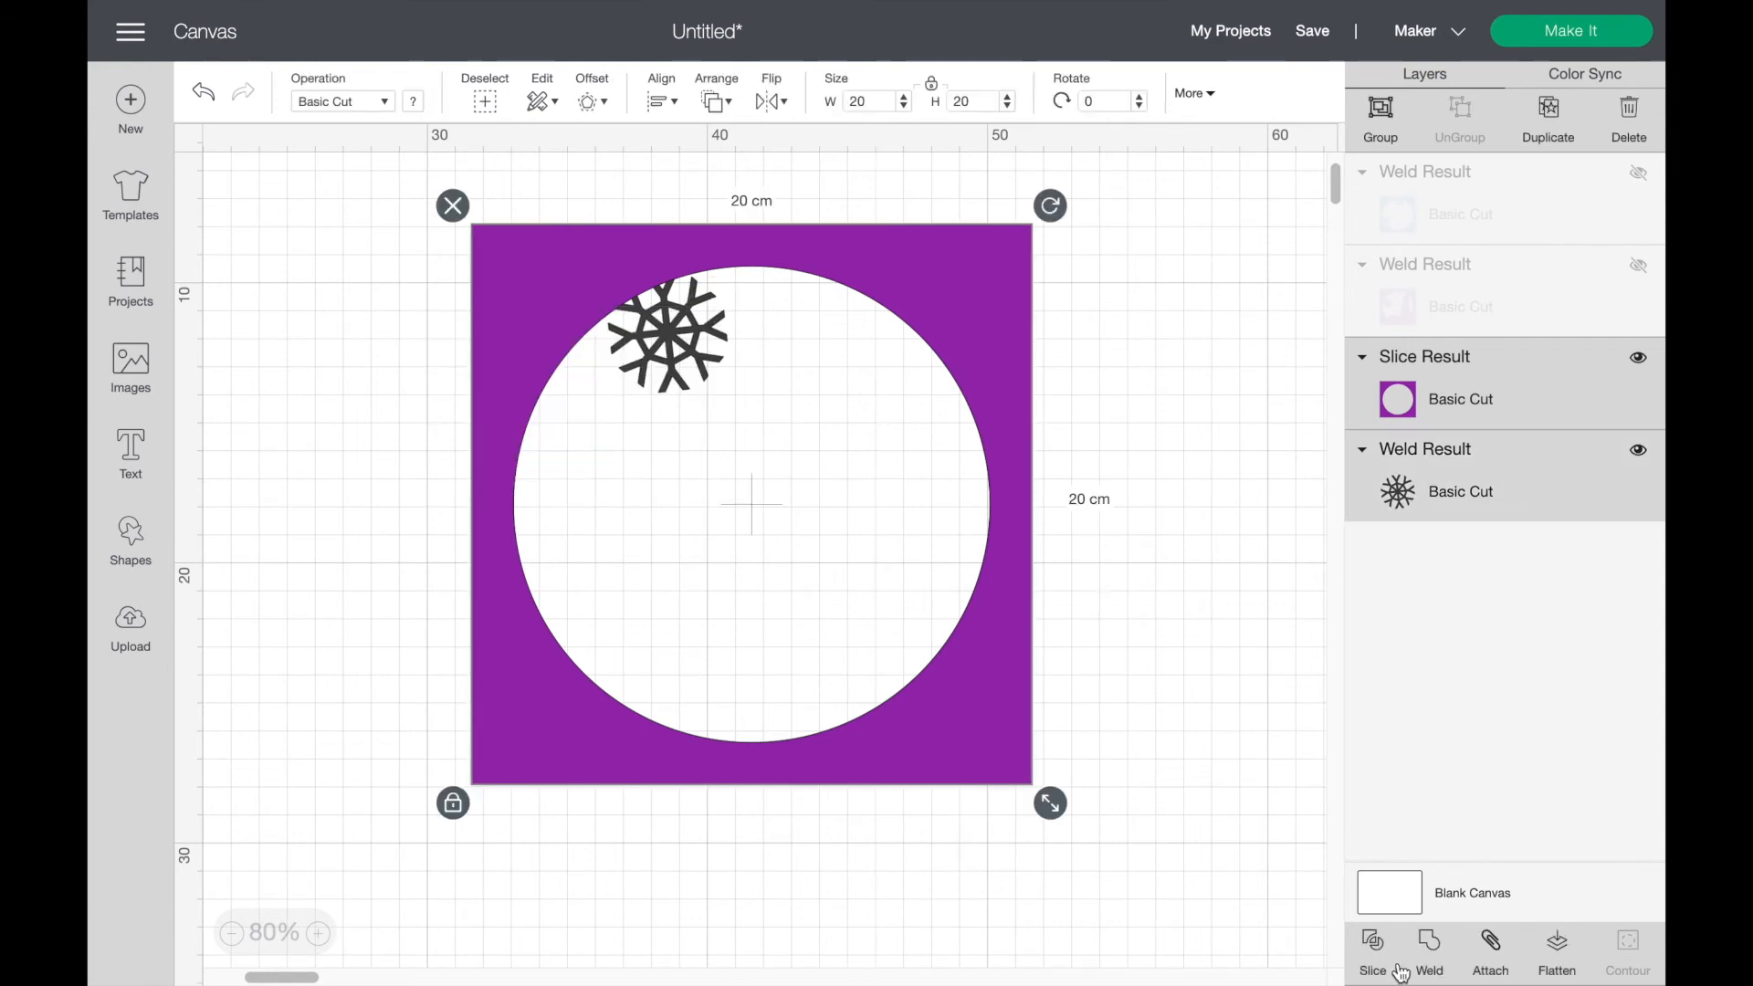
click(1433, 949)
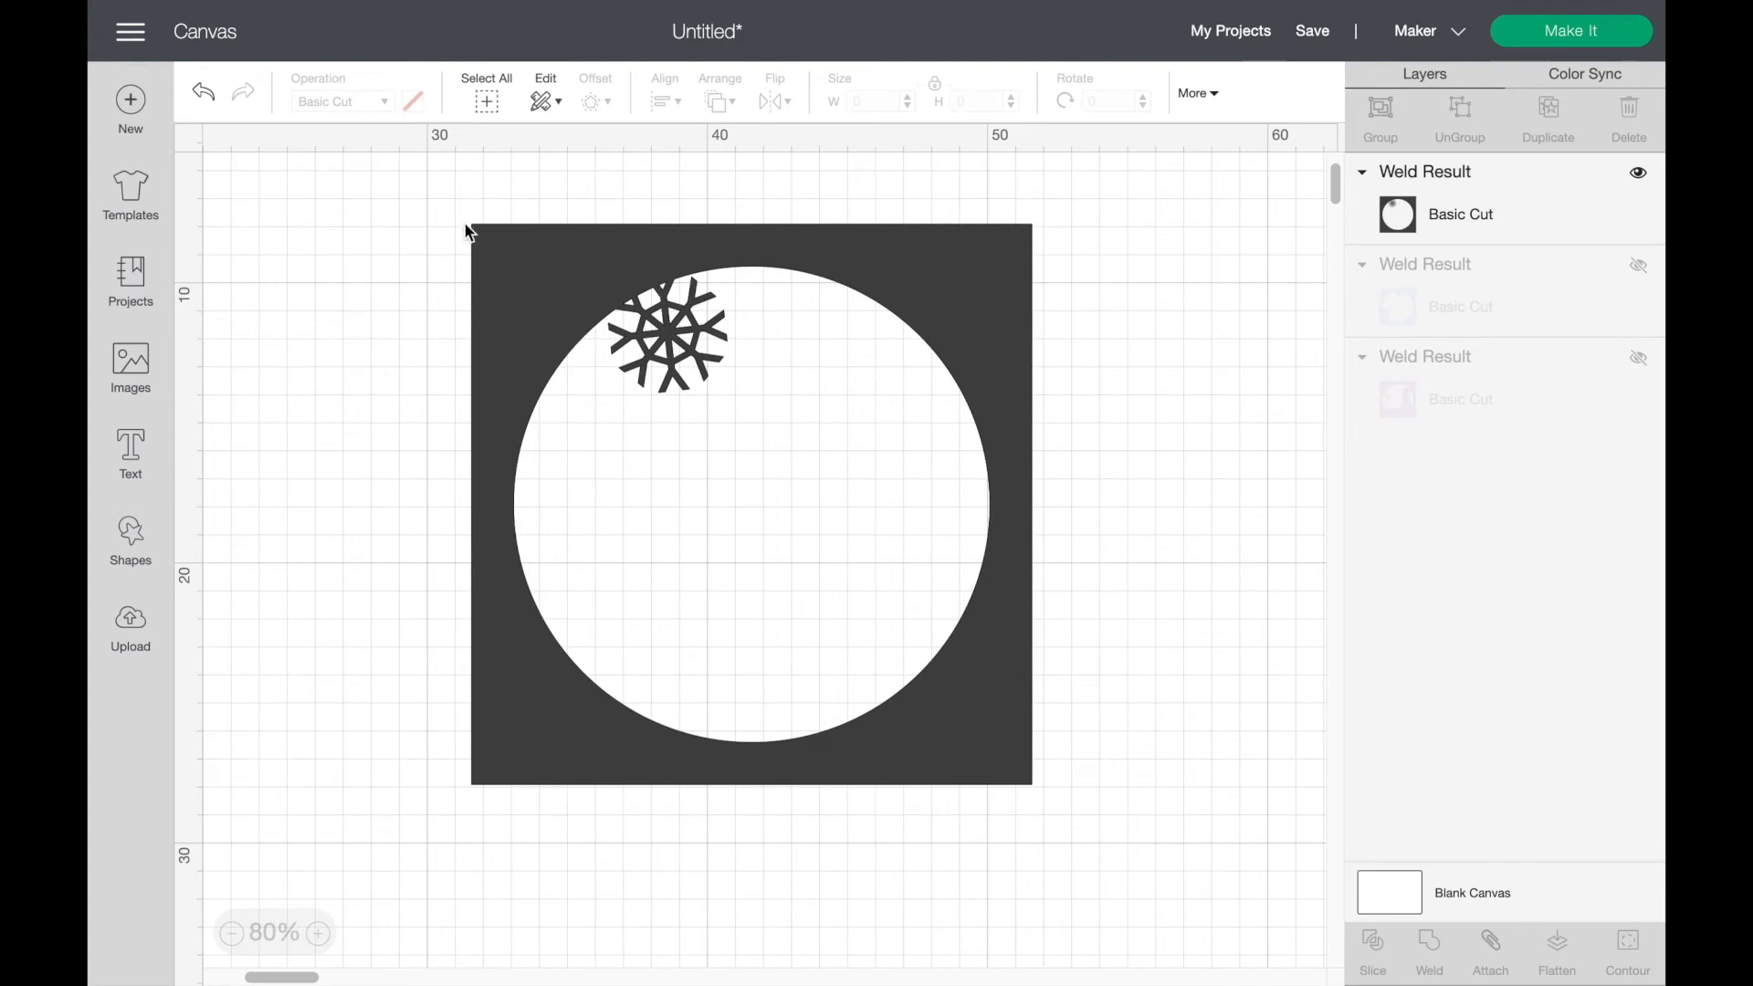
Step: Recolour the welded single-snowflake frame dark purple and show the two hidden layers again
click(500, 262)
click(416, 103)
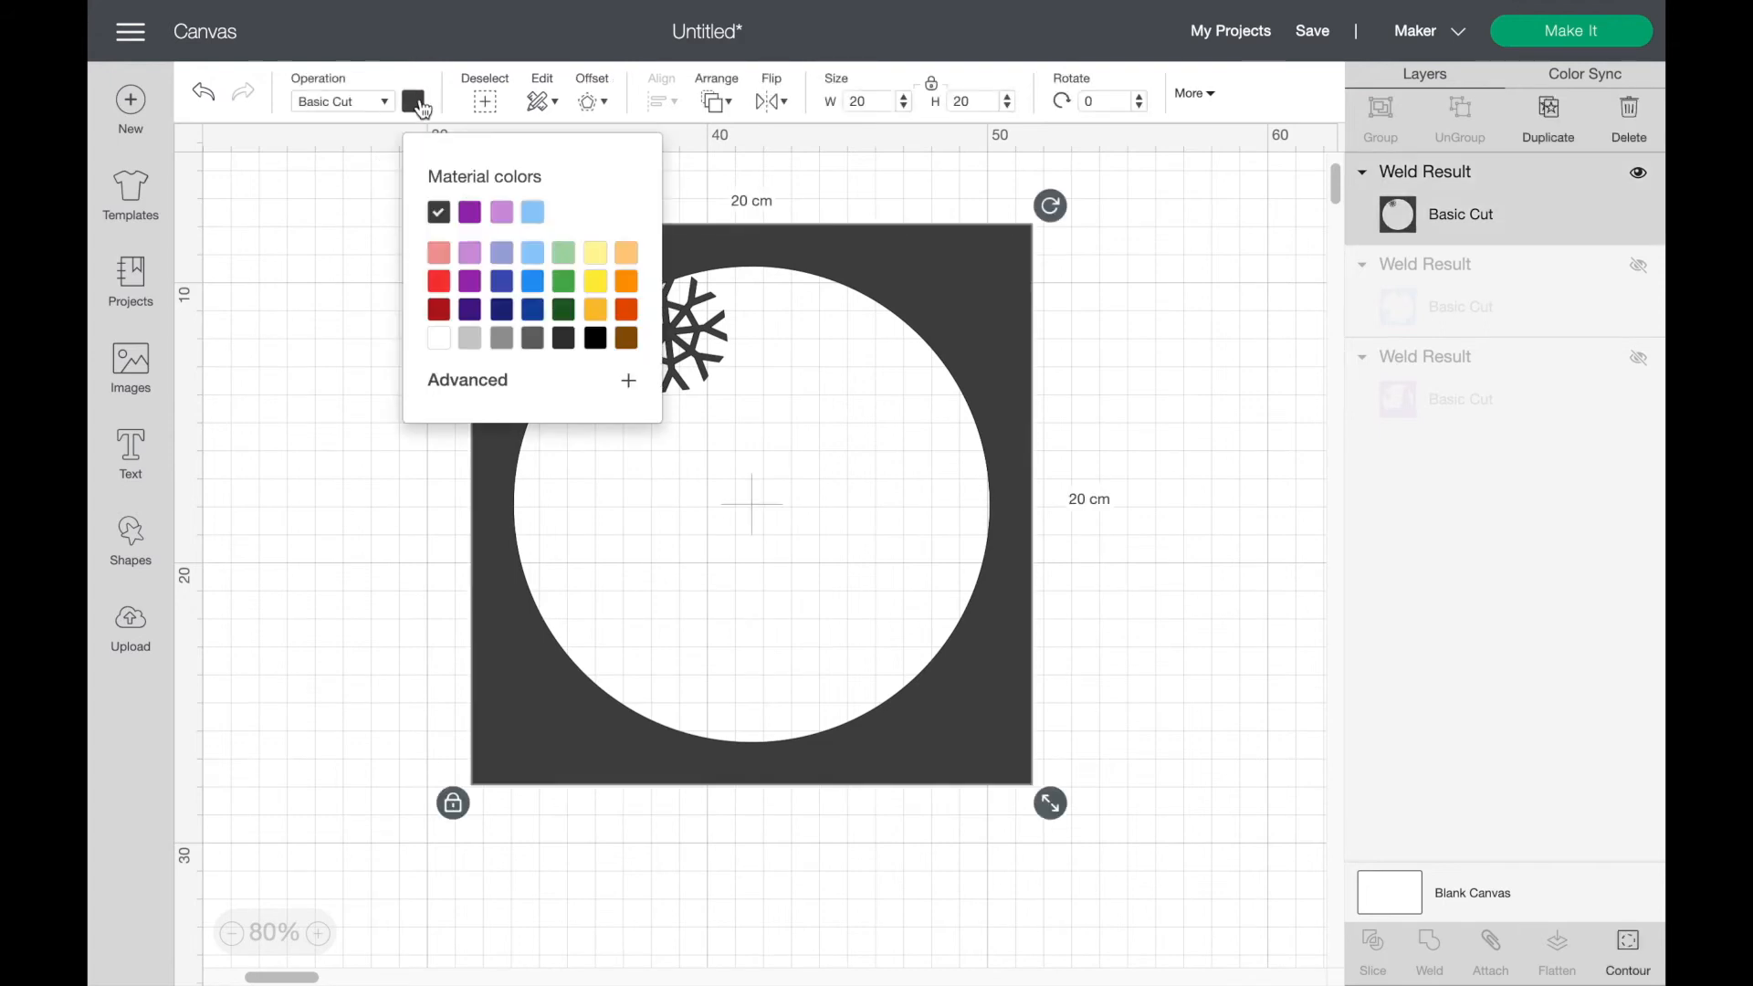
click(469, 281)
click(1067, 387)
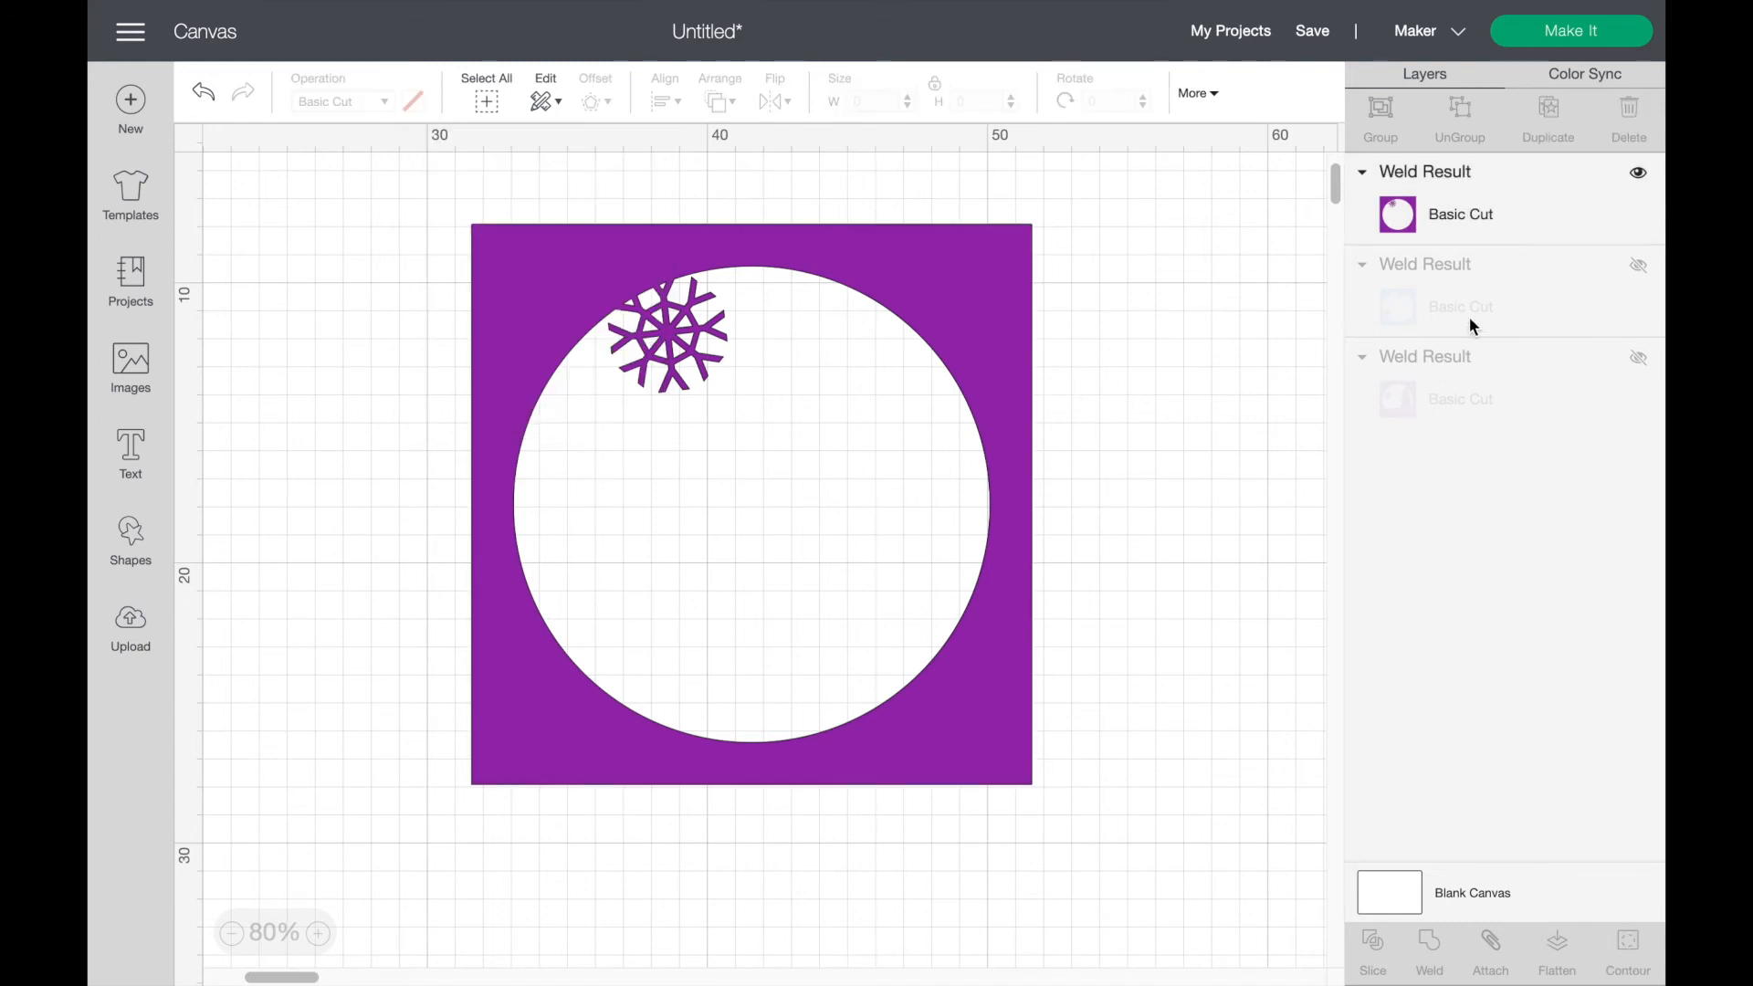
click(1639, 265)
click(1638, 358)
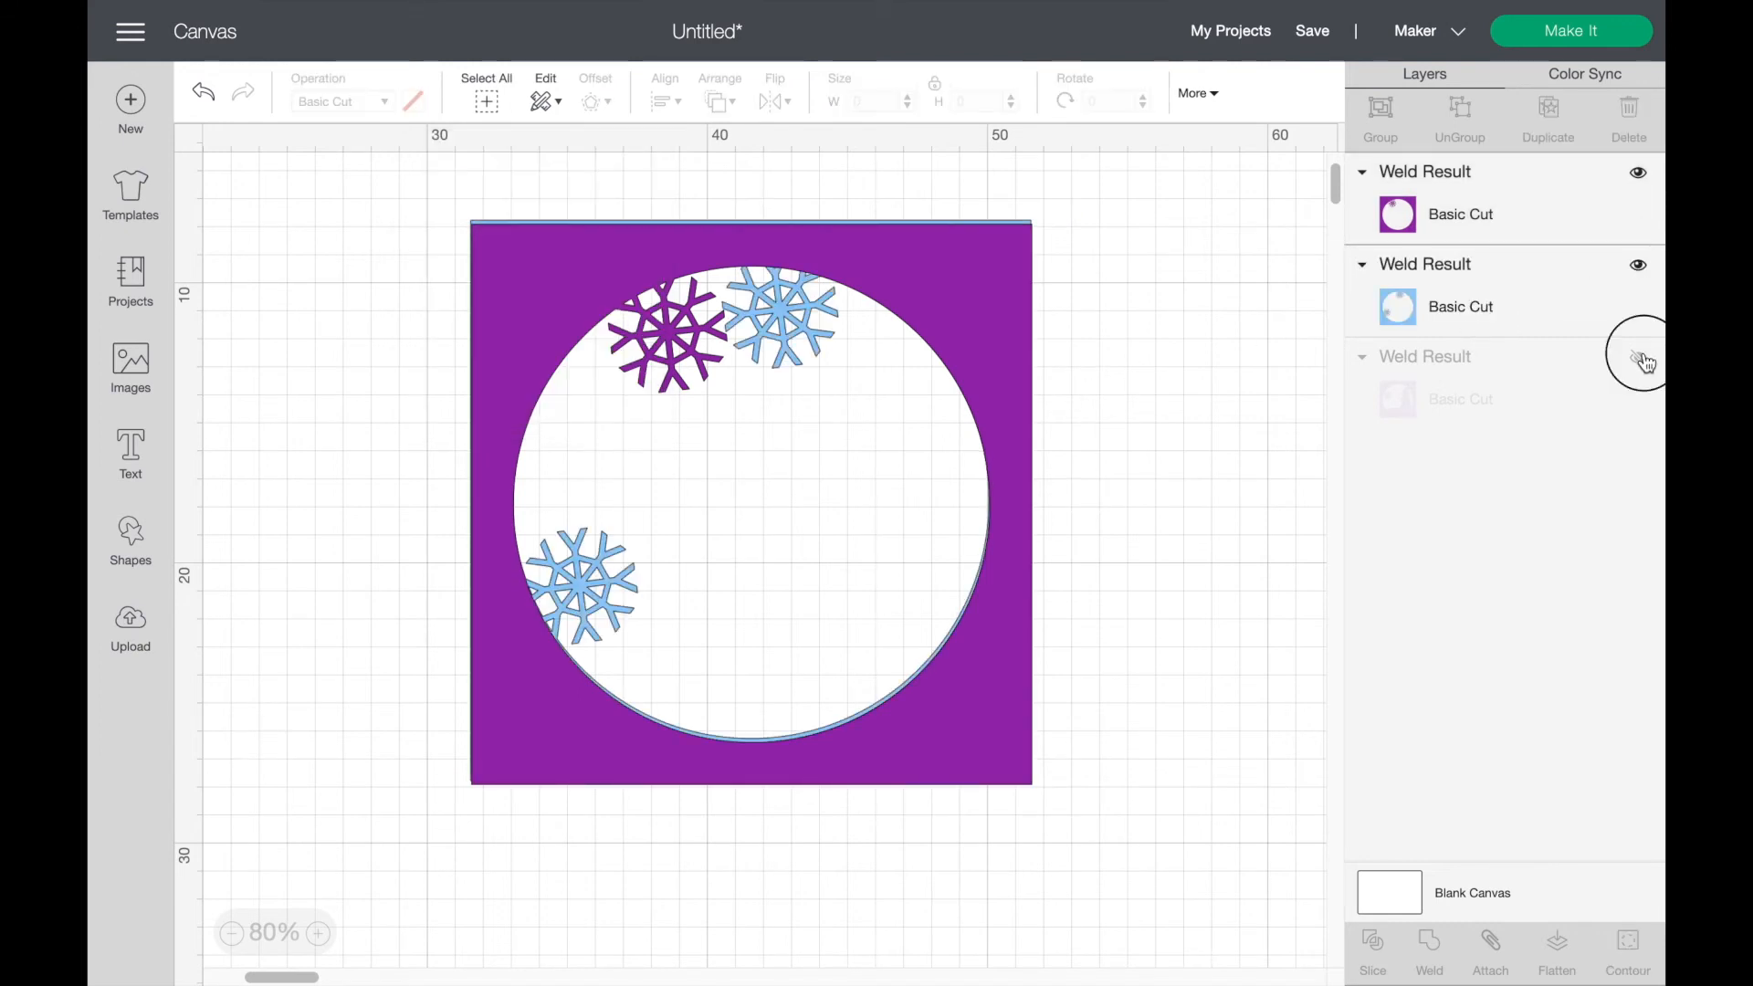
Step: Reorder the layers with the light blue frame in front, the snowman panel in the middle and the dark purple frame at the back
click(1533, 412)
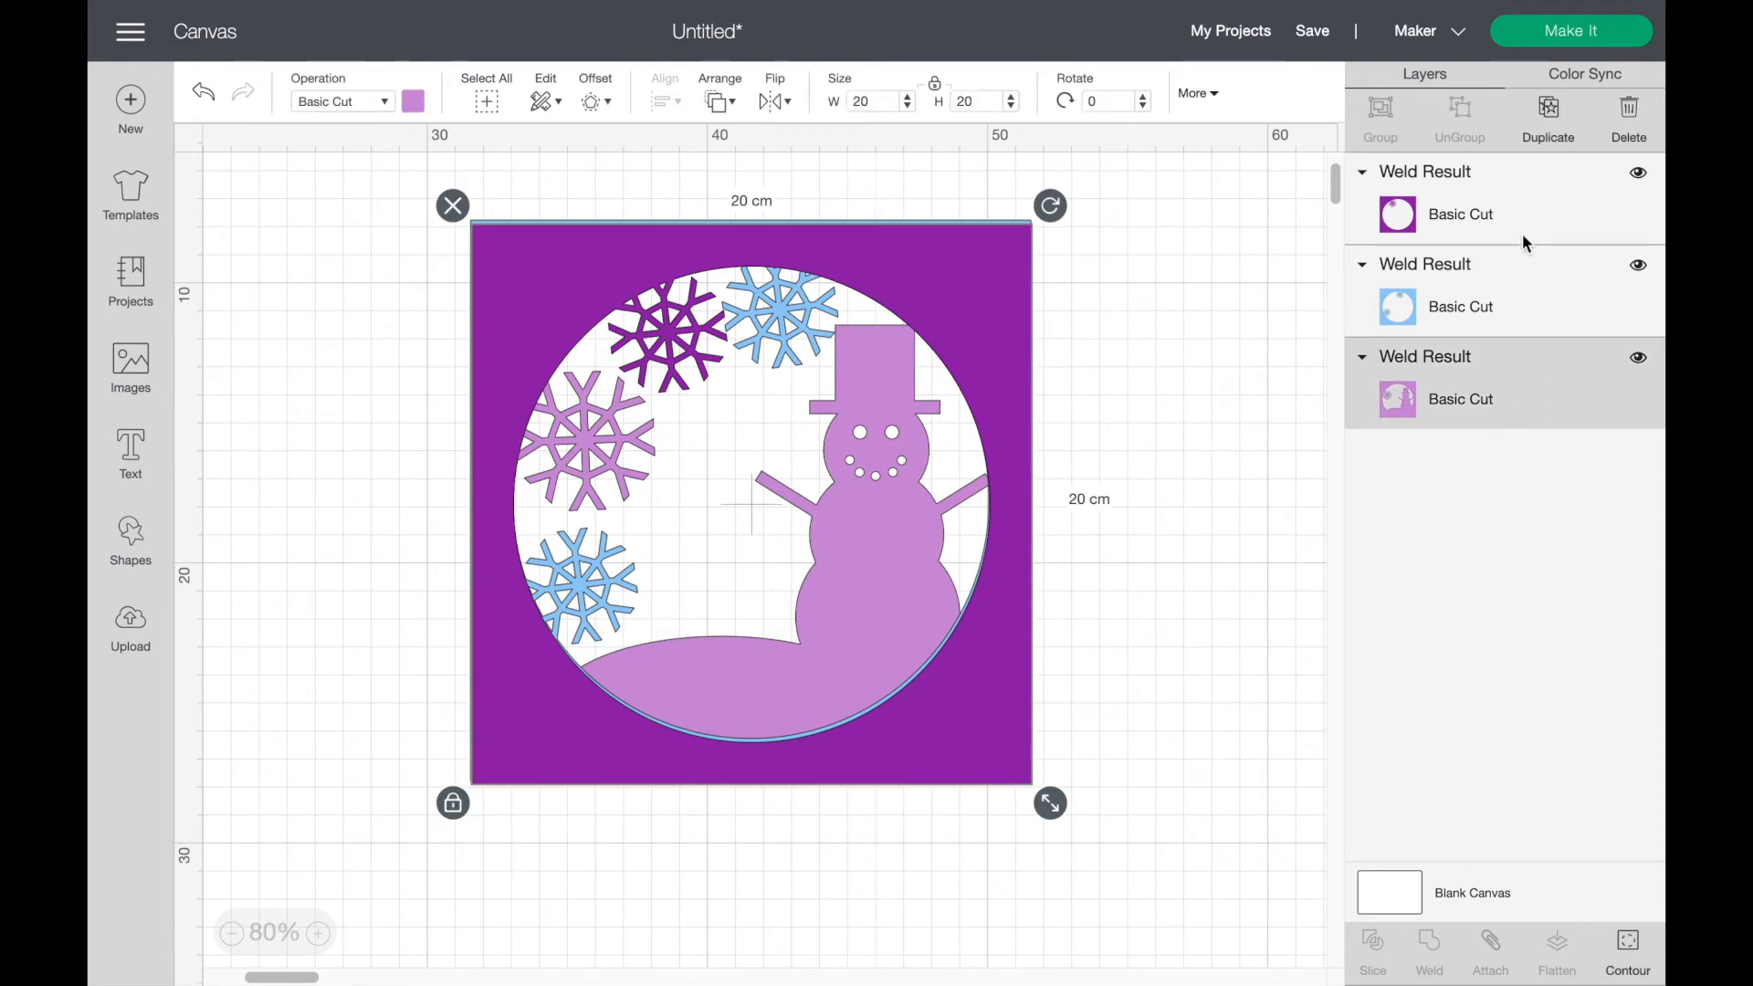
drag(1520, 197, 1532, 453)
drag(1457, 230, 1456, 492)
drag(1475, 309, 1476, 200)
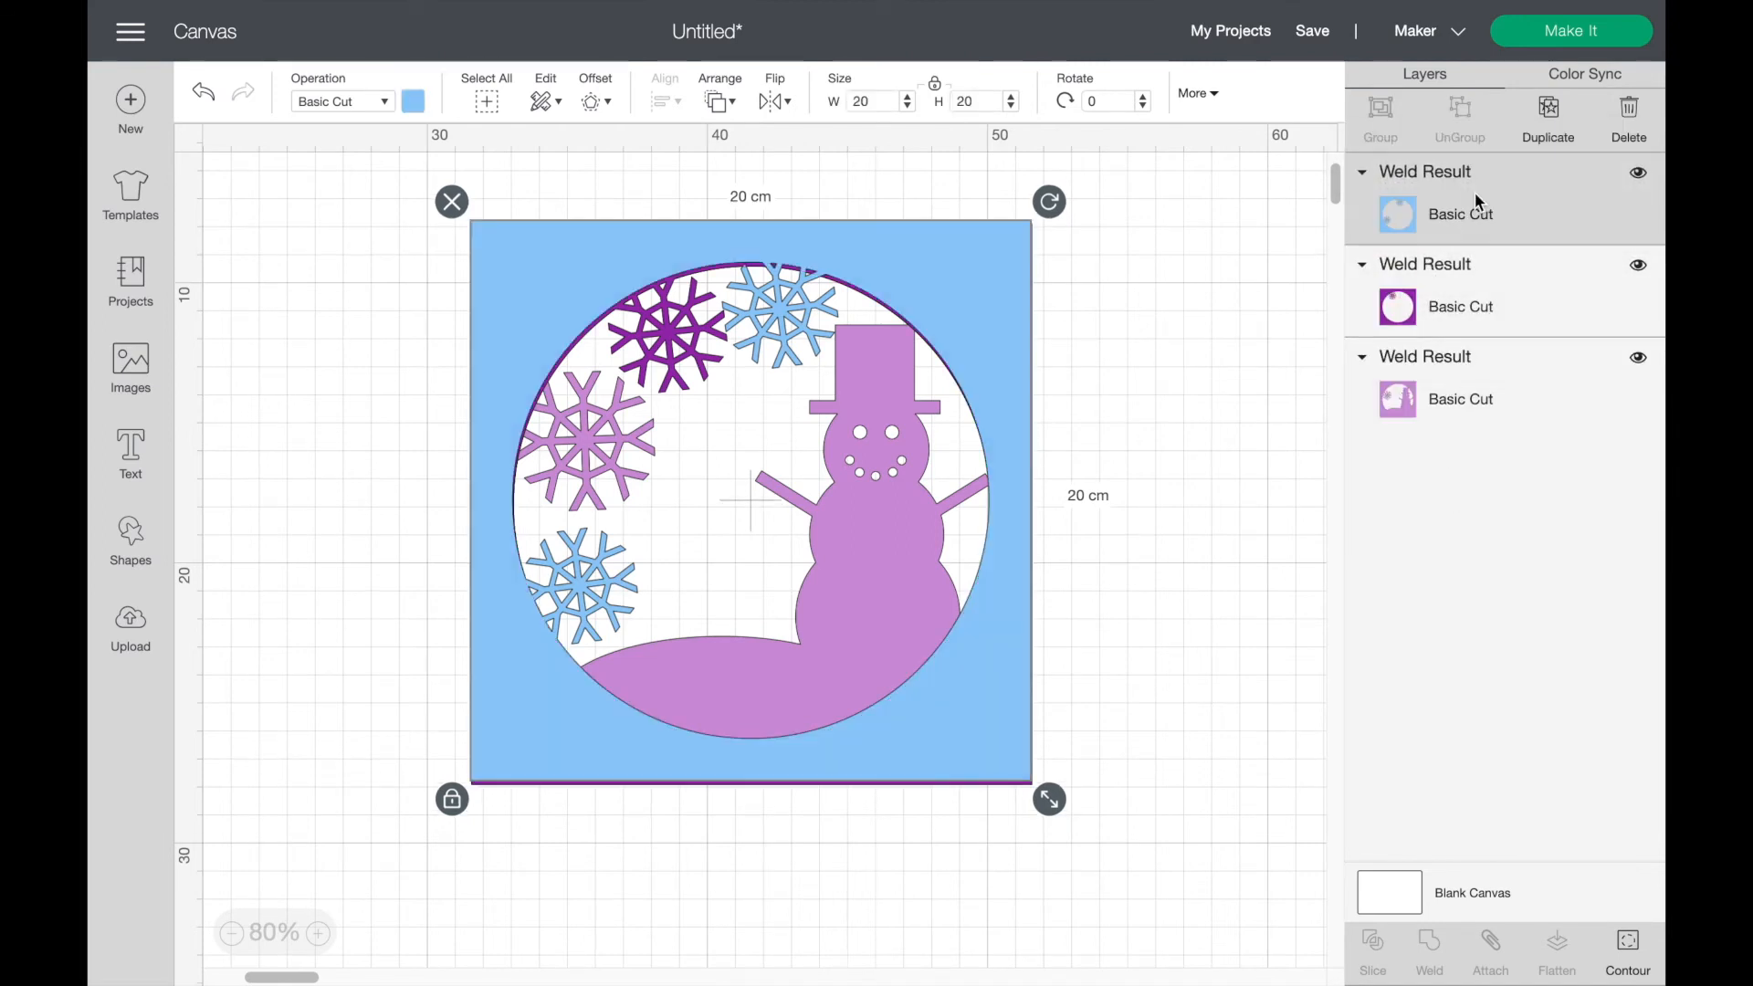
click(1499, 404)
drag(1499, 404, 1495, 242)
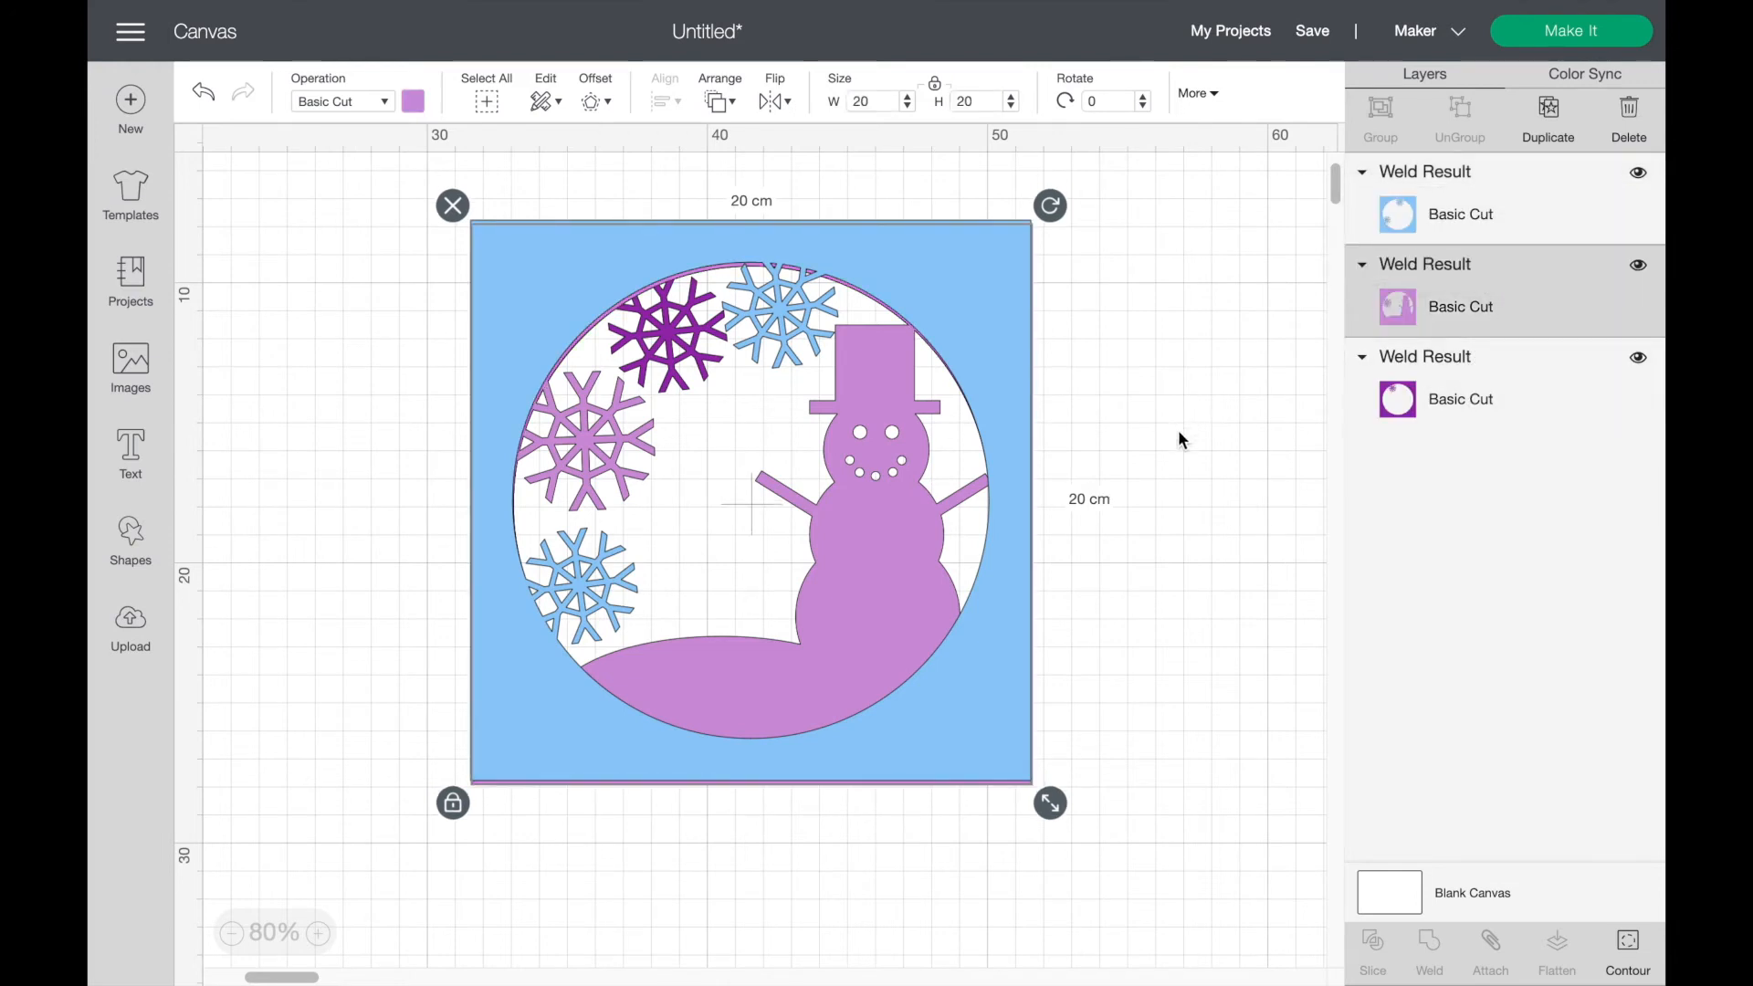
Step: Align all three frame layers on a common centre
click(884, 907)
drag(427, 931, 1128, 374)
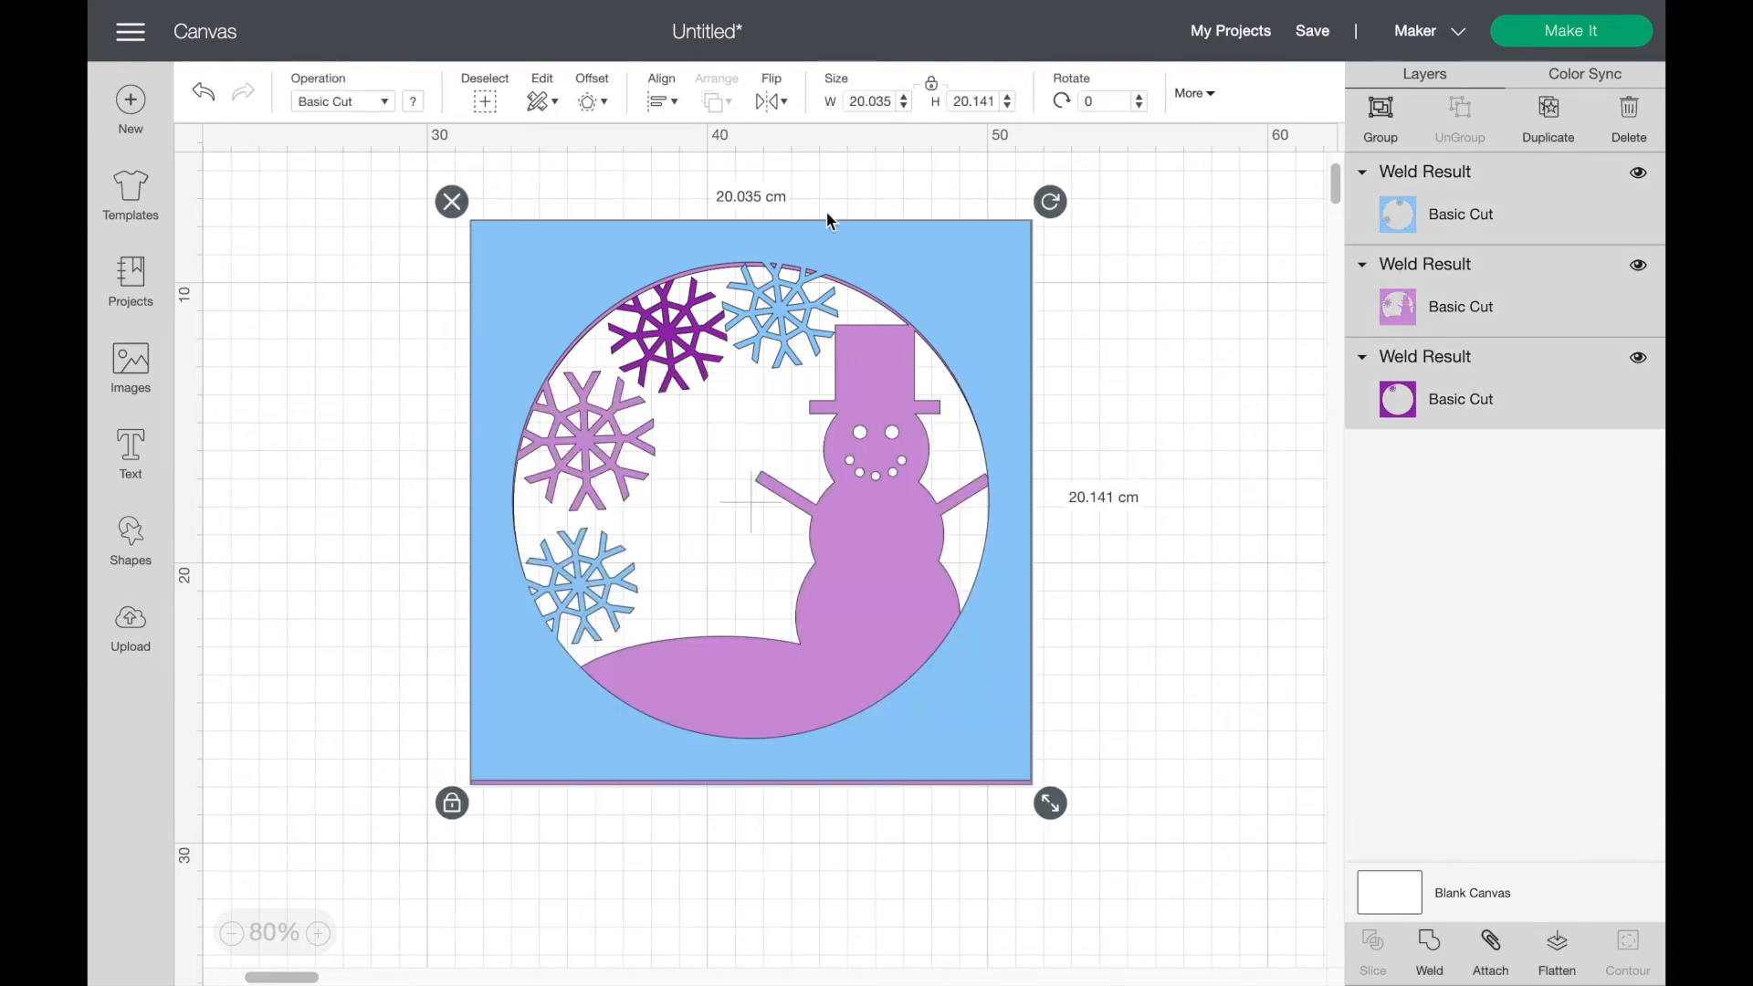
click(665, 101)
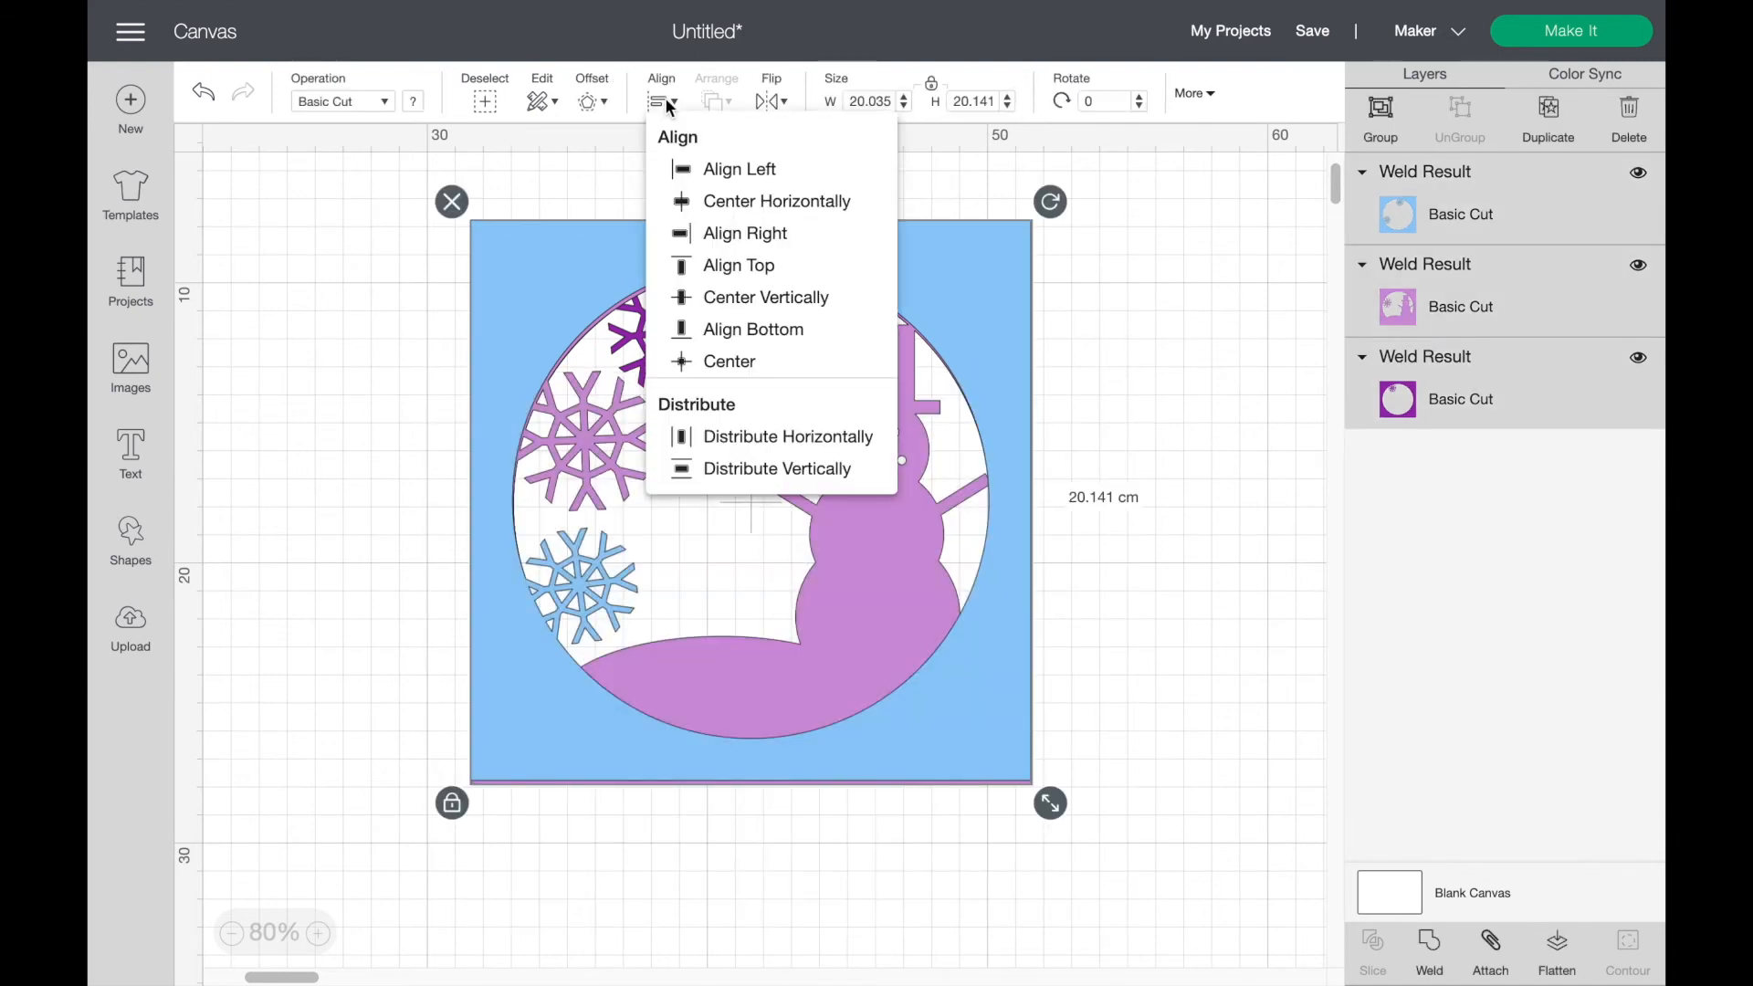
click(729, 362)
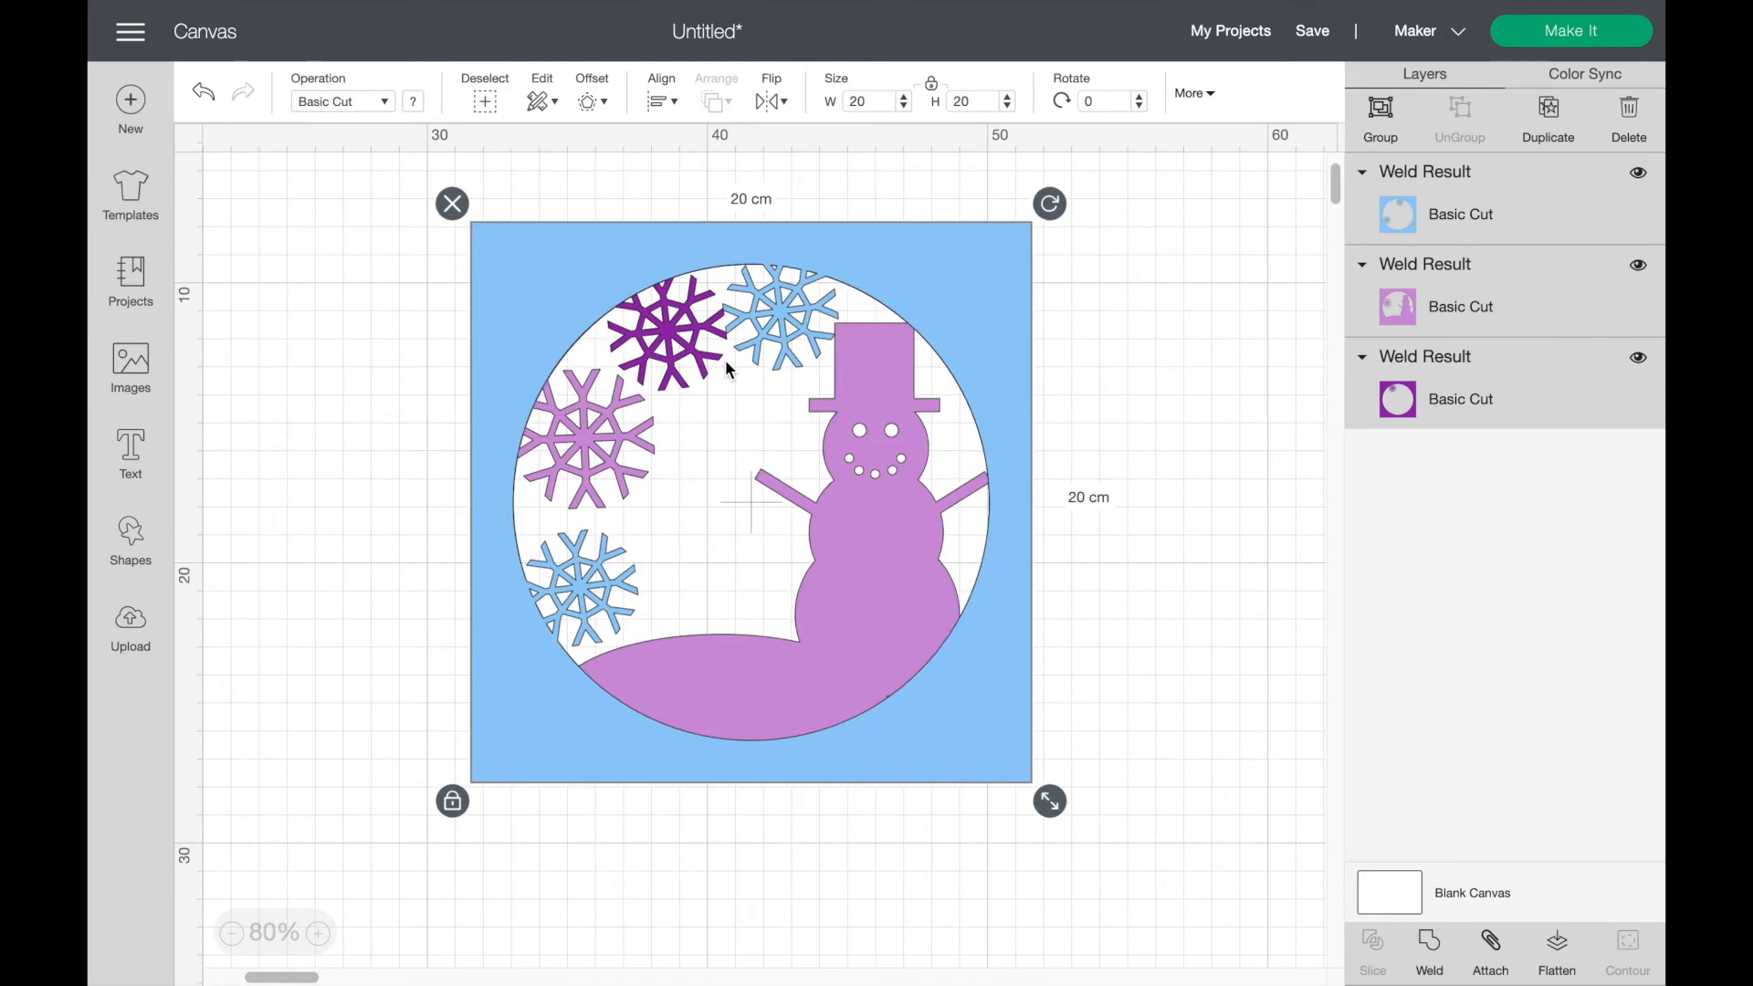
click(1234, 585)
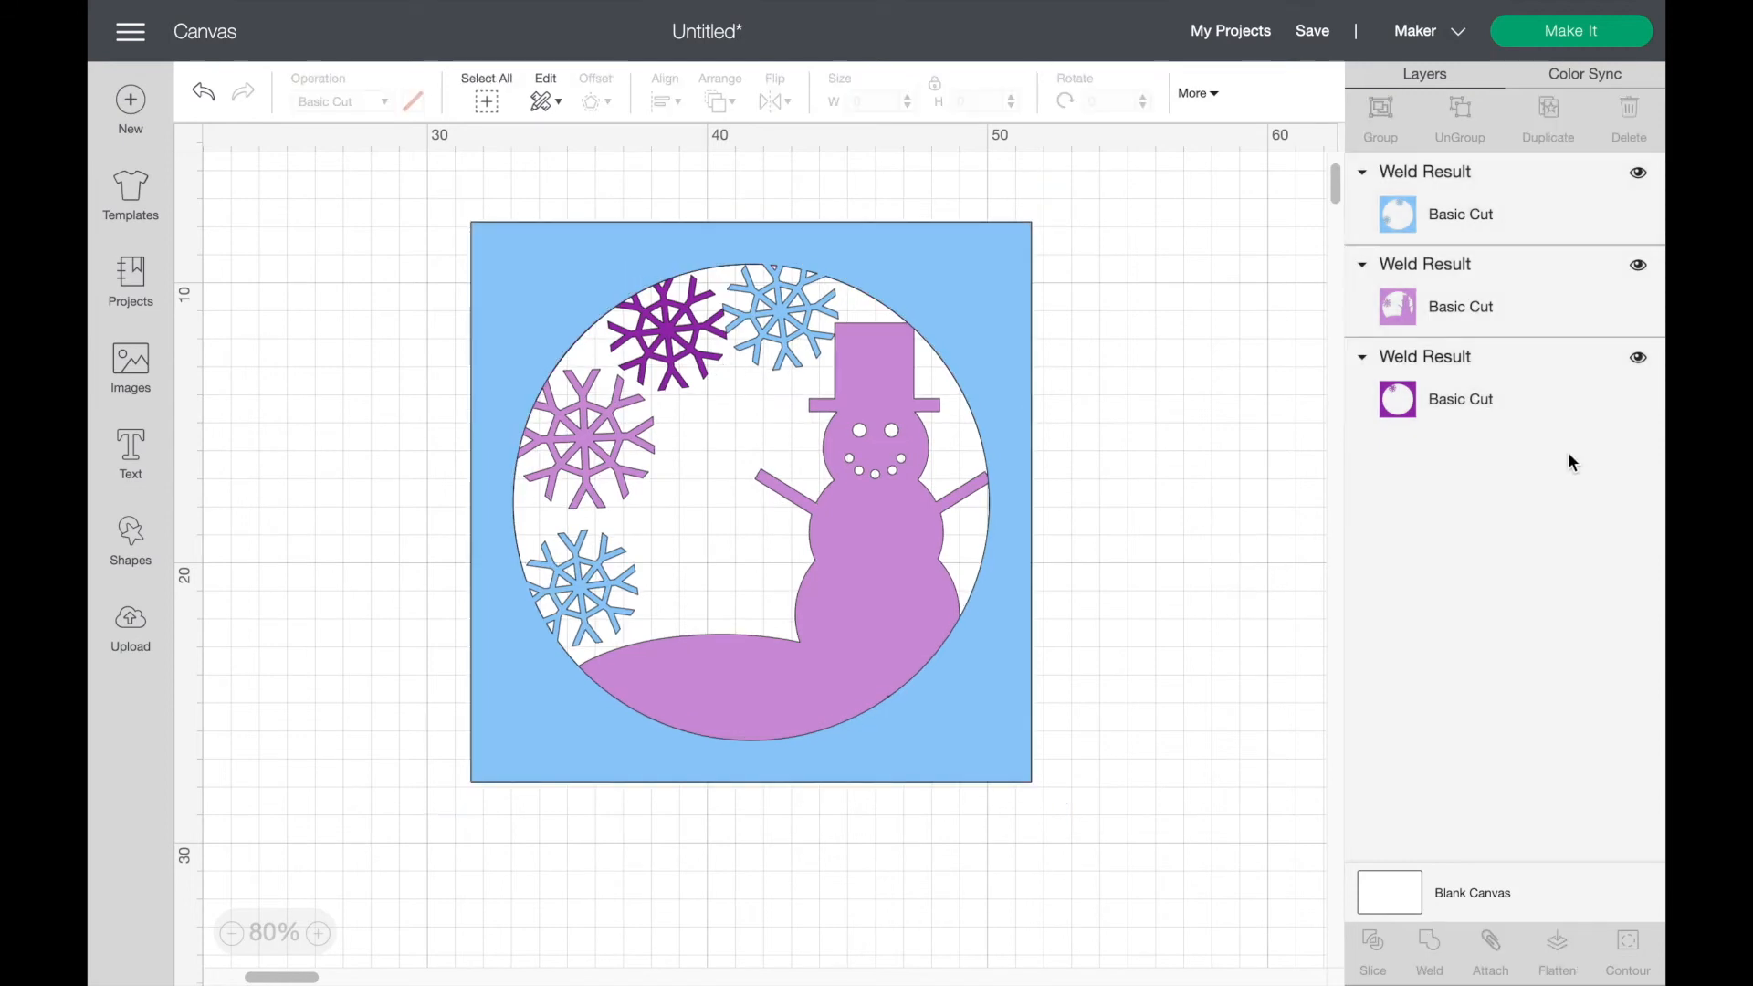
Step: Add a circle, unlock its proportions and flatten it into an ellipse about 8.1 by 3.3 cm across the bottom of the circular opening
click(1599, 302)
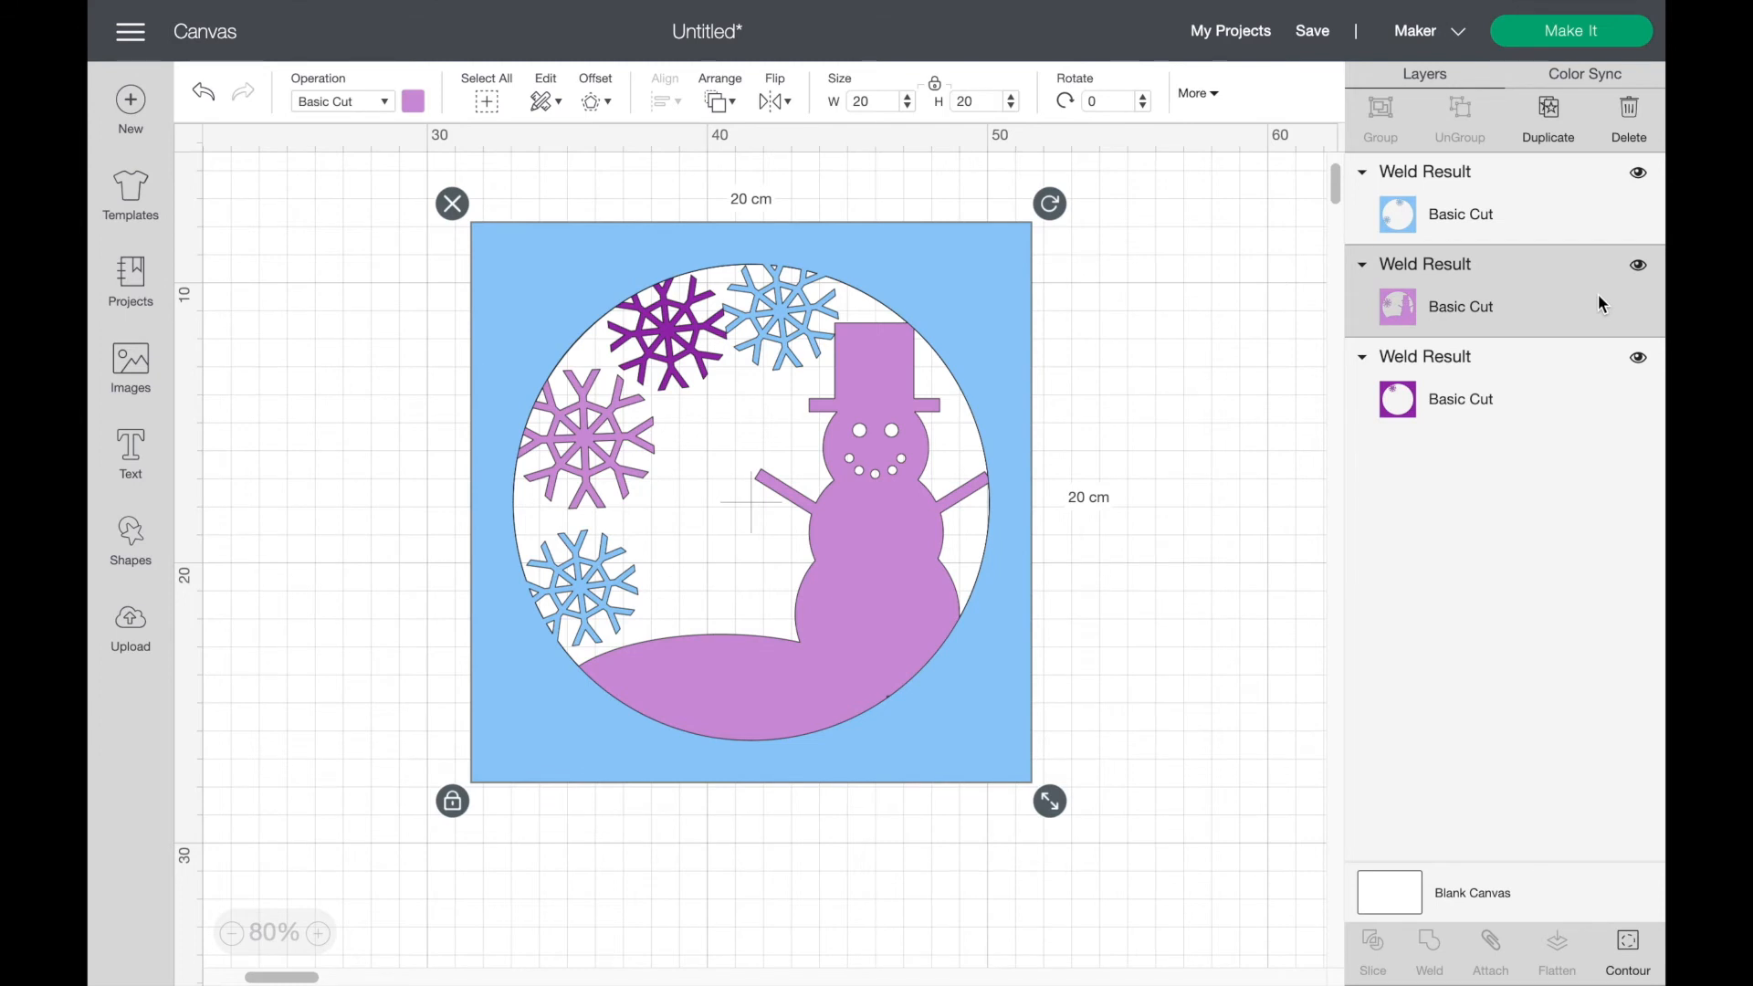
click(1480, 233)
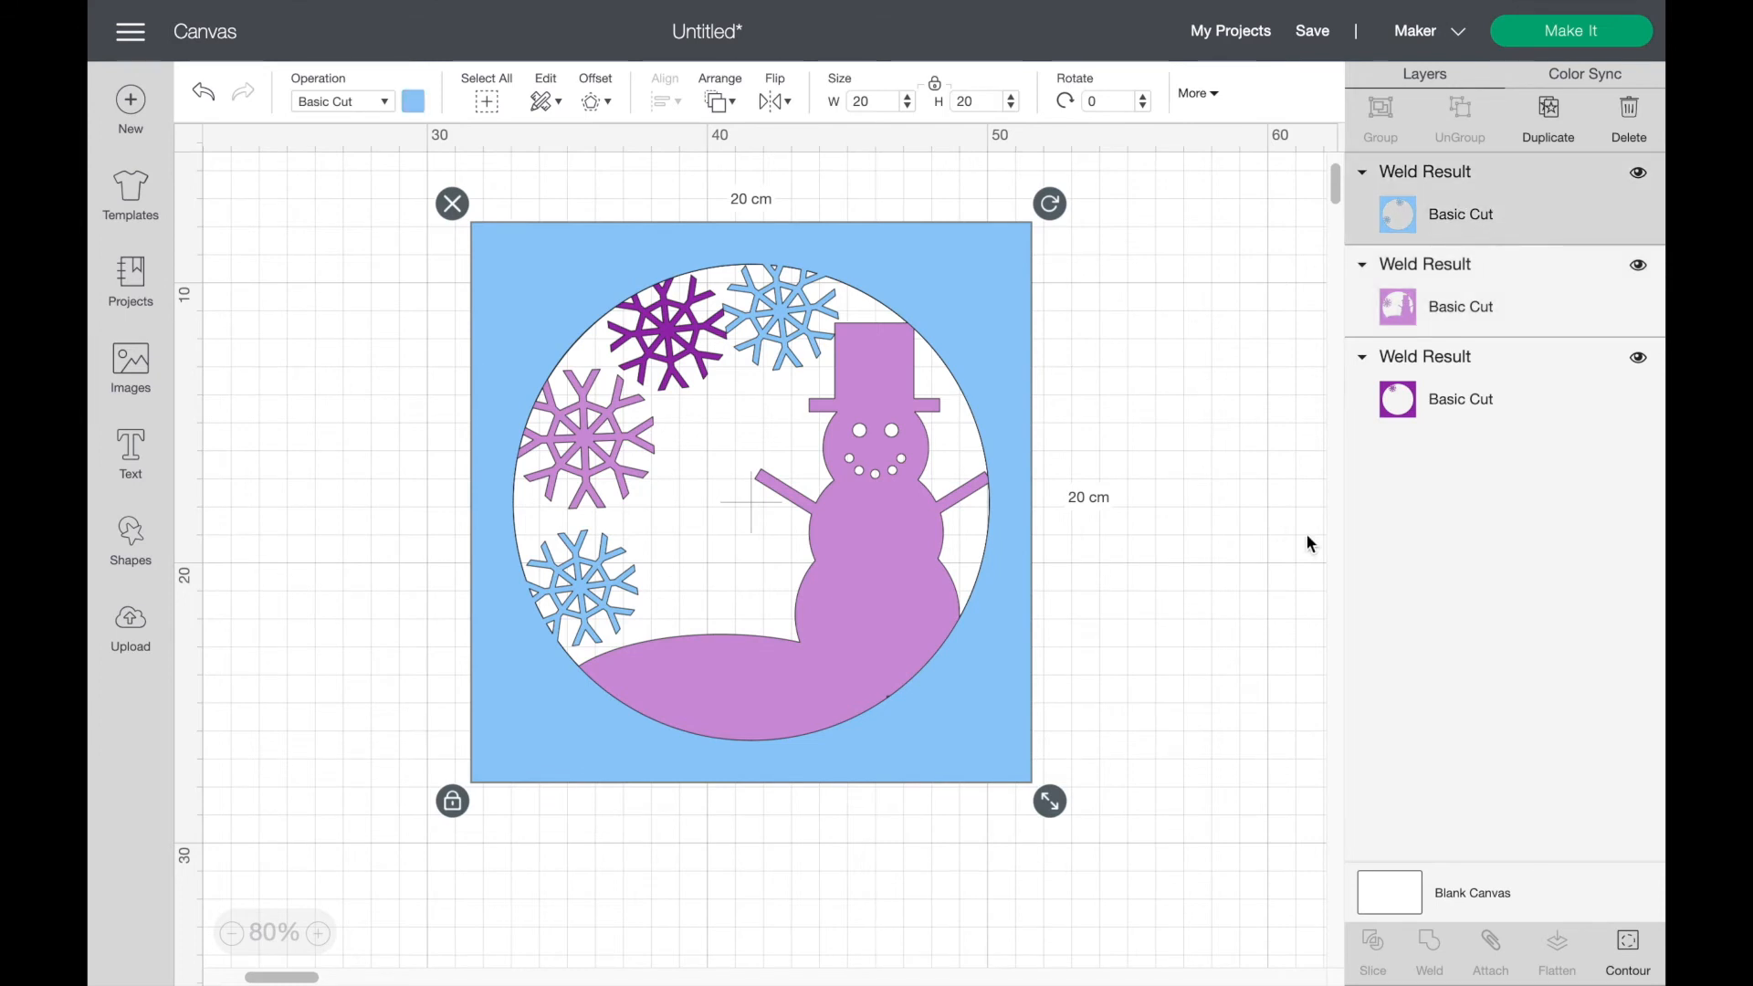
click(137, 536)
click(315, 307)
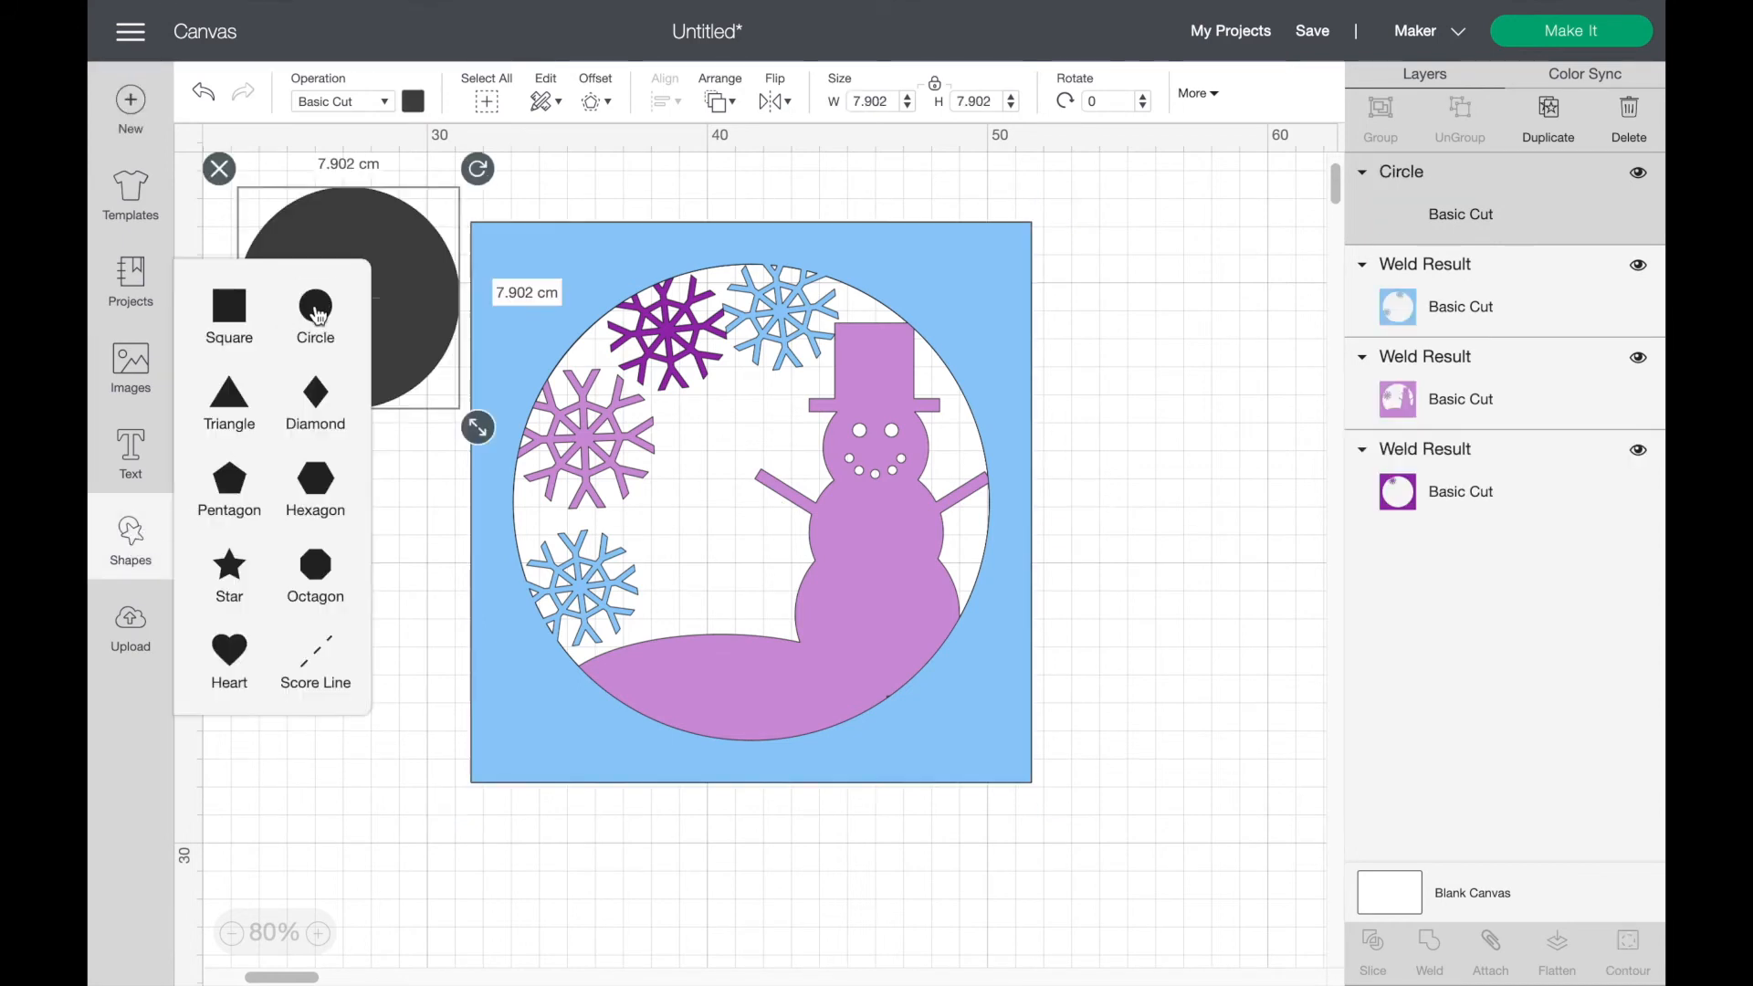
click(400, 362)
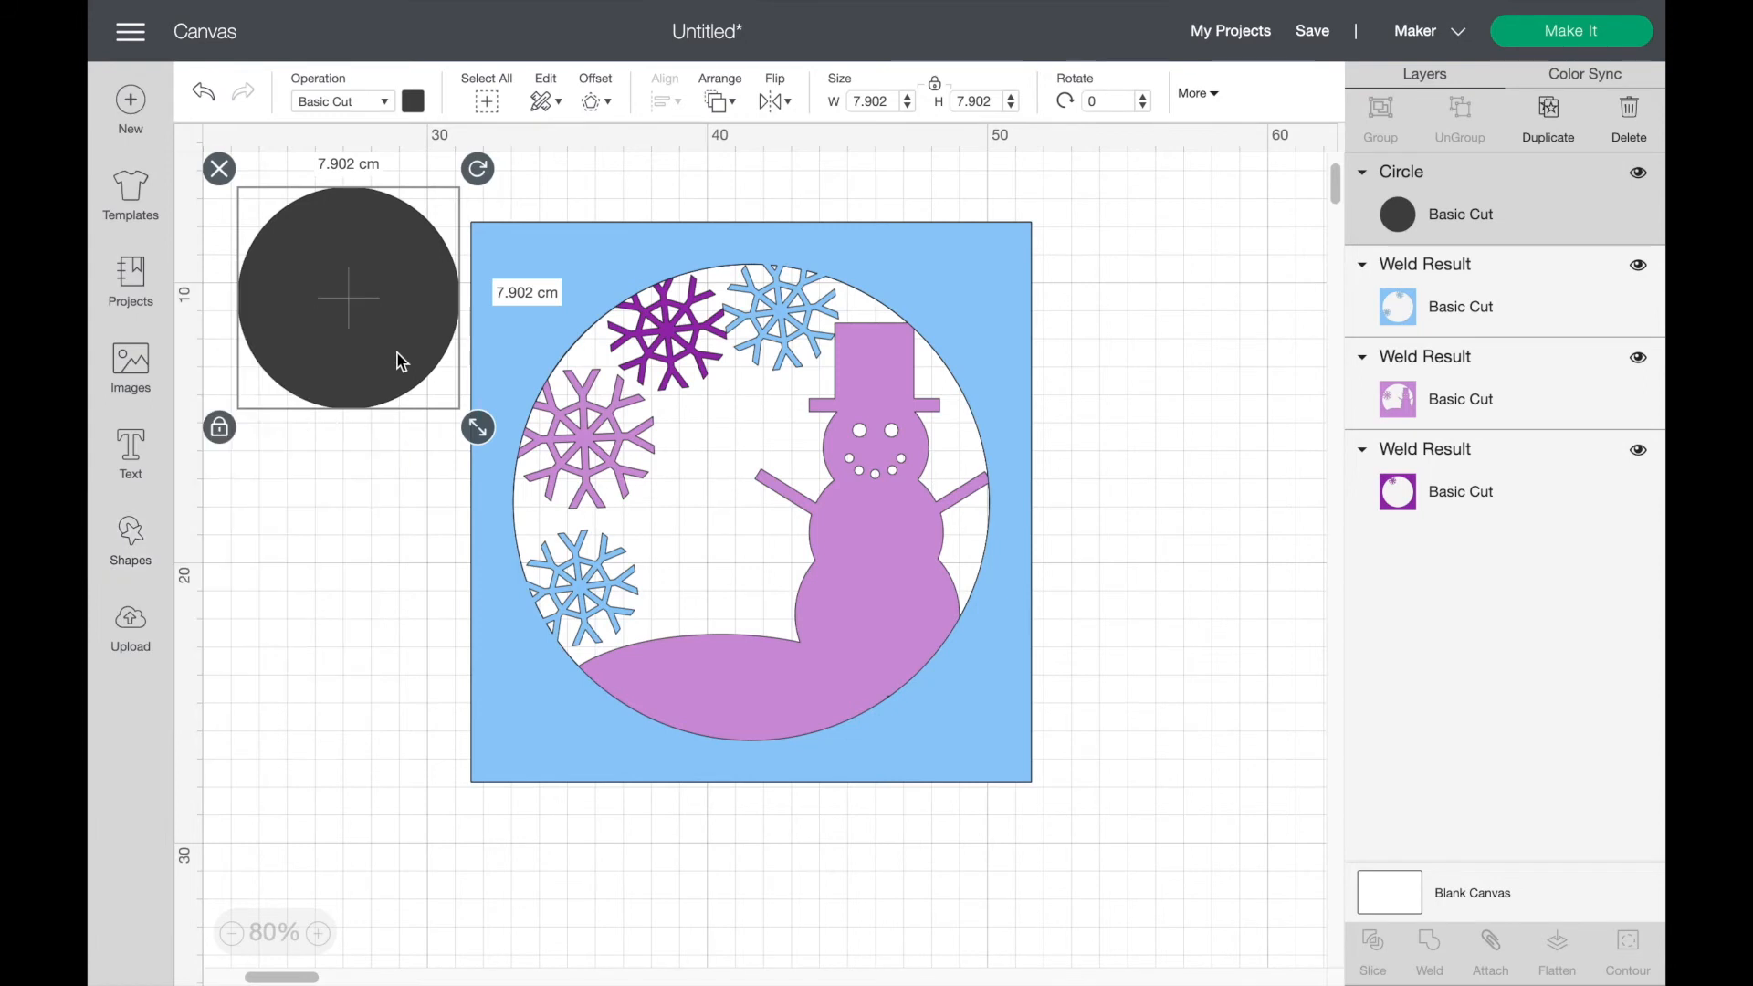
click(228, 429)
drag(471, 438, 858, 711)
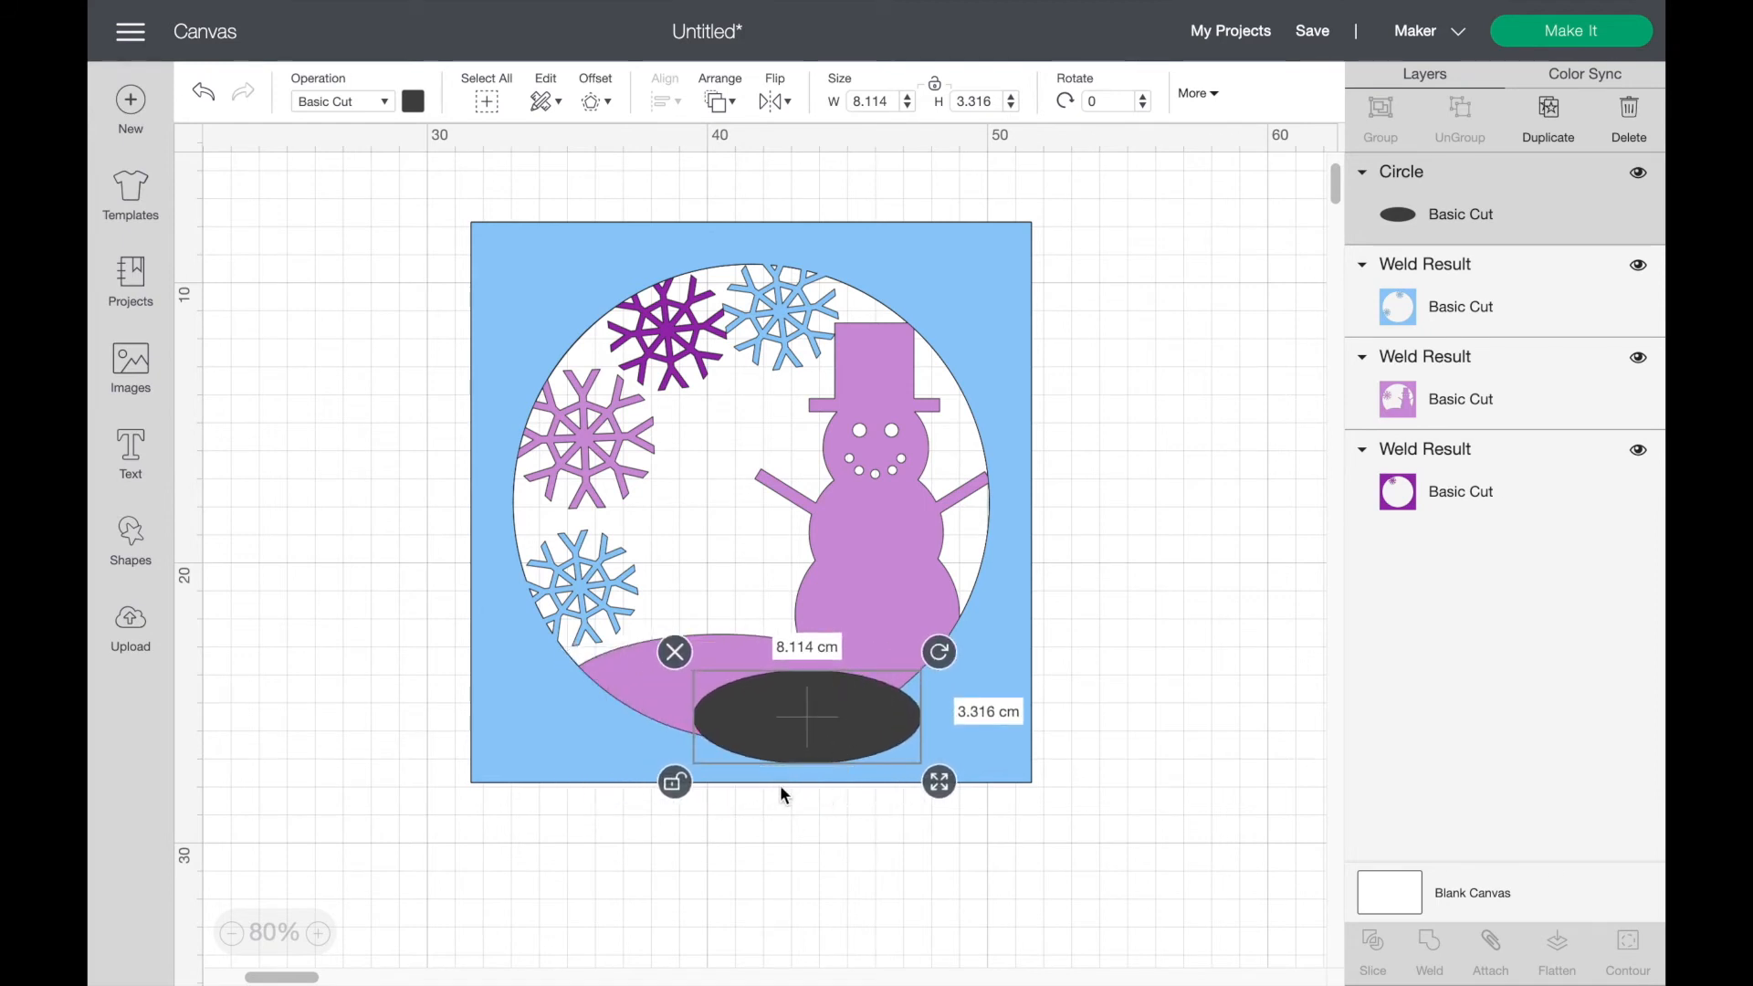
Step: Widen the ellipse to about 10.2 by 3.3 cm, duplicate it and place the copy overlapping on the lower left of the opening
drag(939, 790, 999, 790)
mouse_move(911, 708)
mouse_down()
mouse_move(845, 708)
mouse_move(910, 713)
mouse_up()
click(1549, 116)
drag(927, 731, 736, 724)
click(1236, 771)
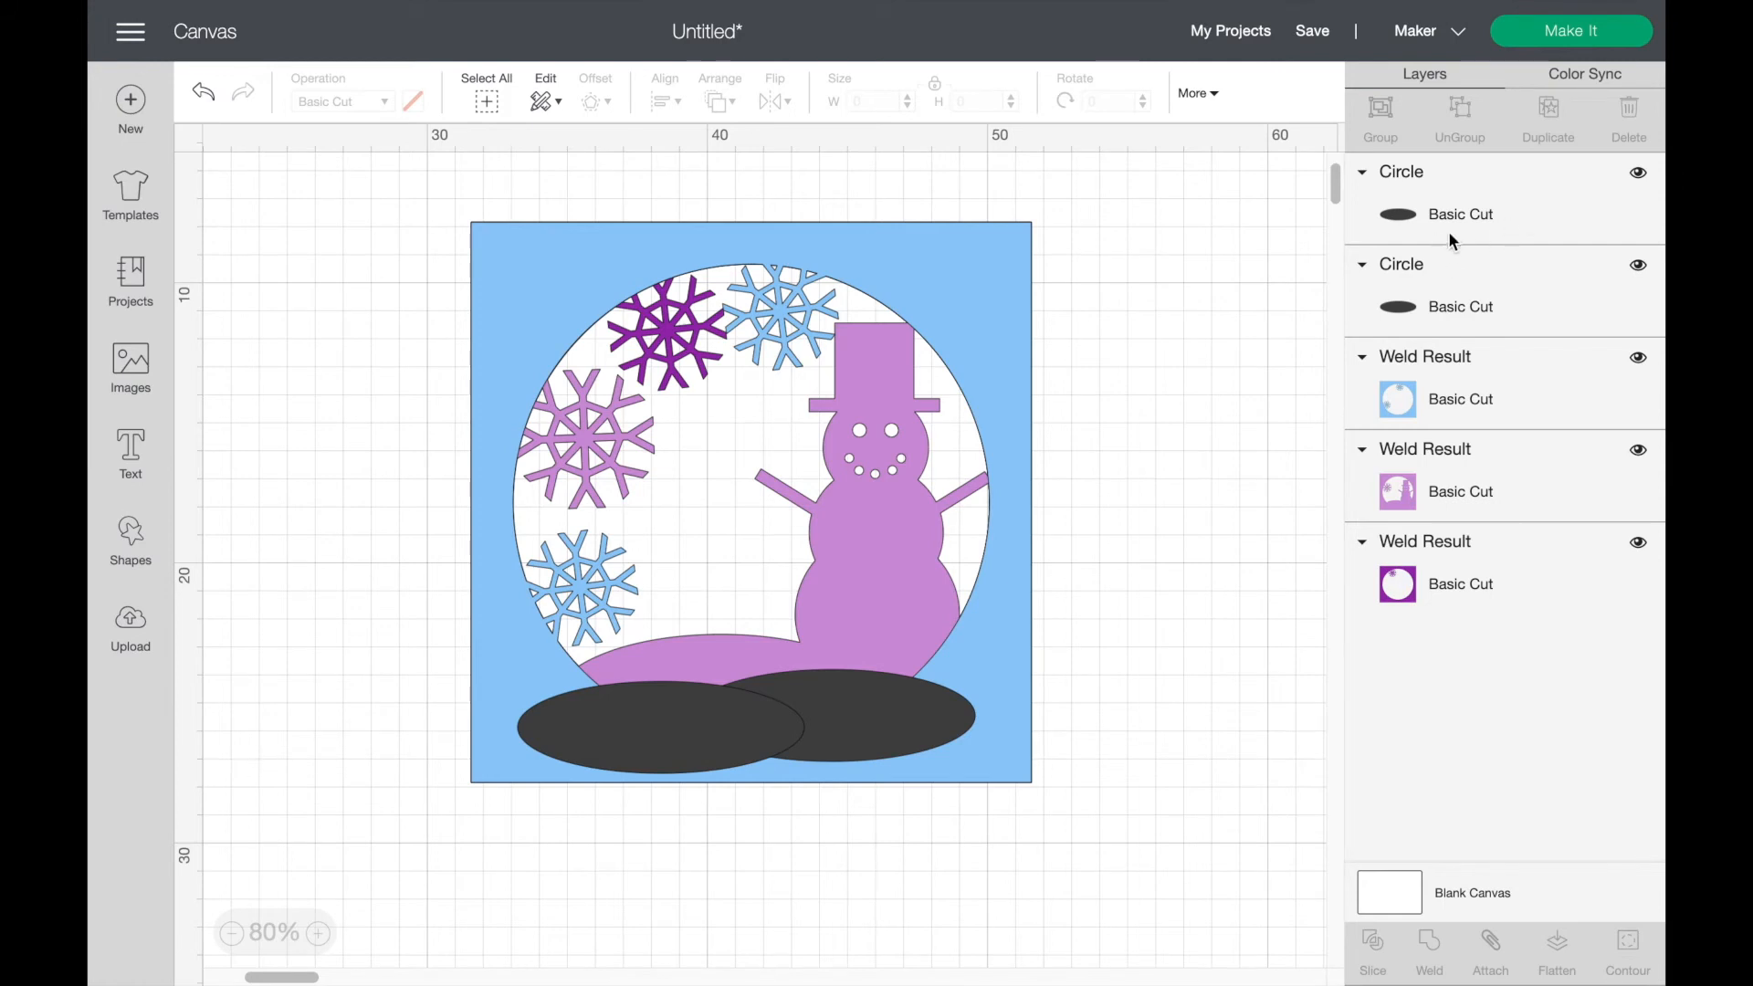
Step: Recolour both ellipses light blue to match the light blue frame
click(1476, 211)
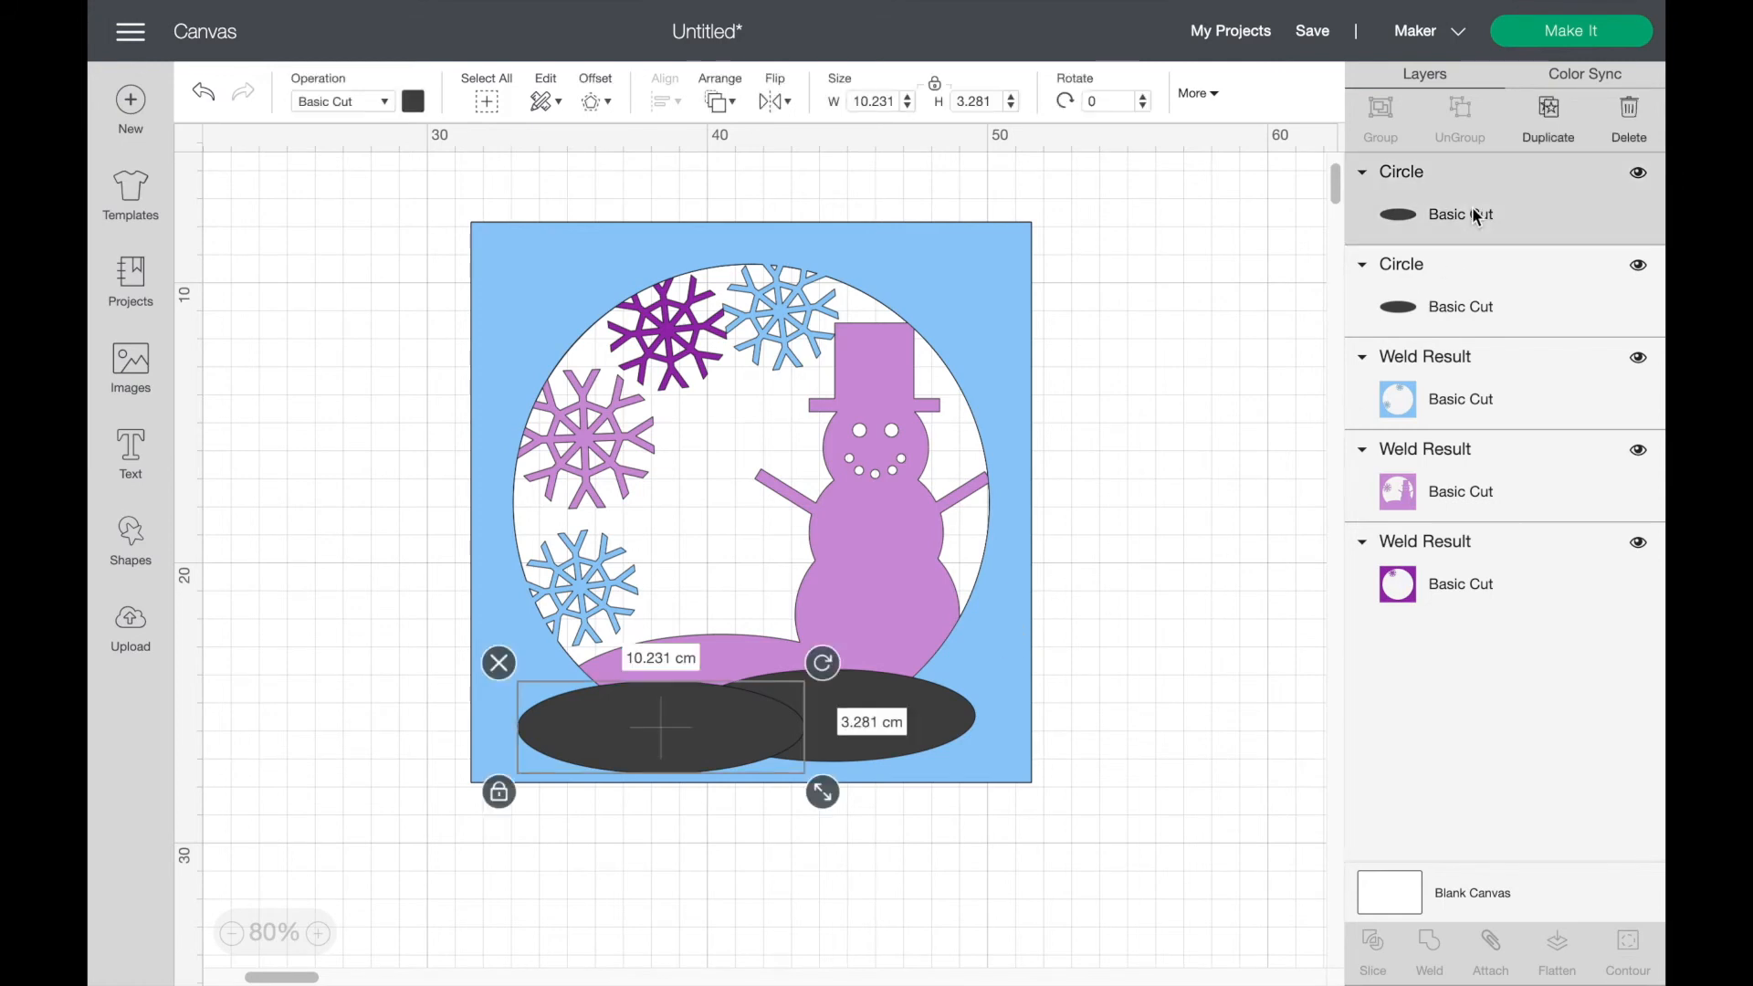
shift+click(1478, 303)
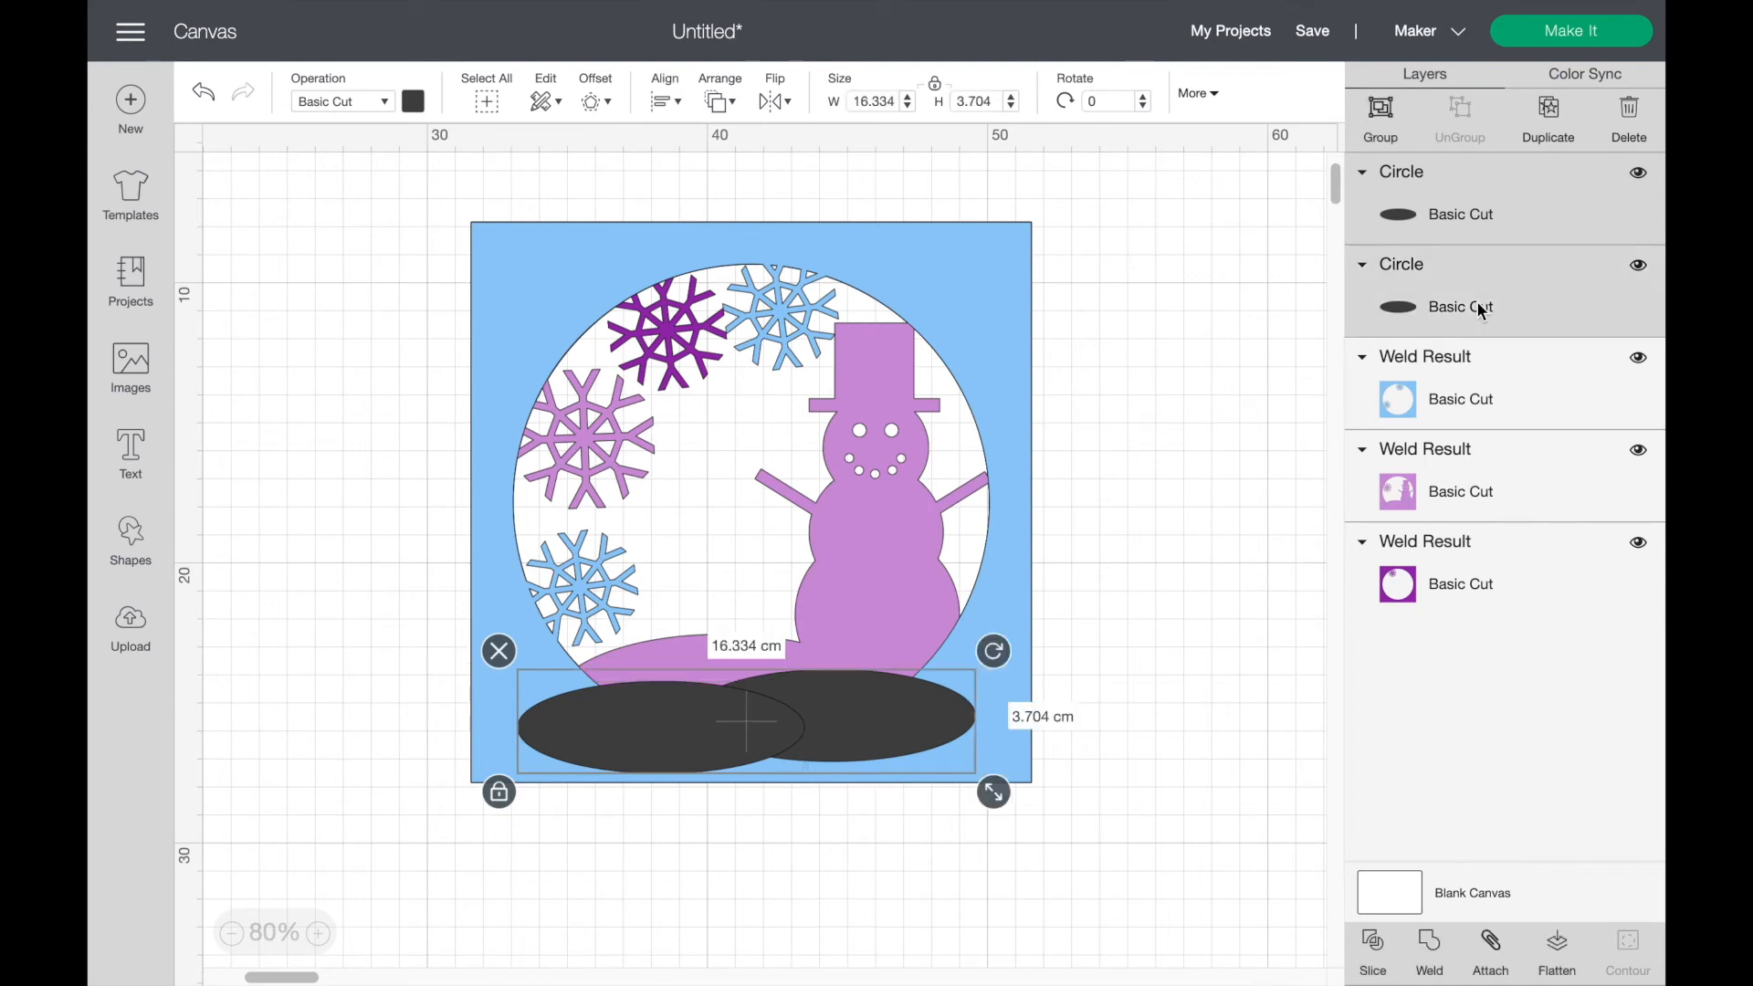
click(415, 104)
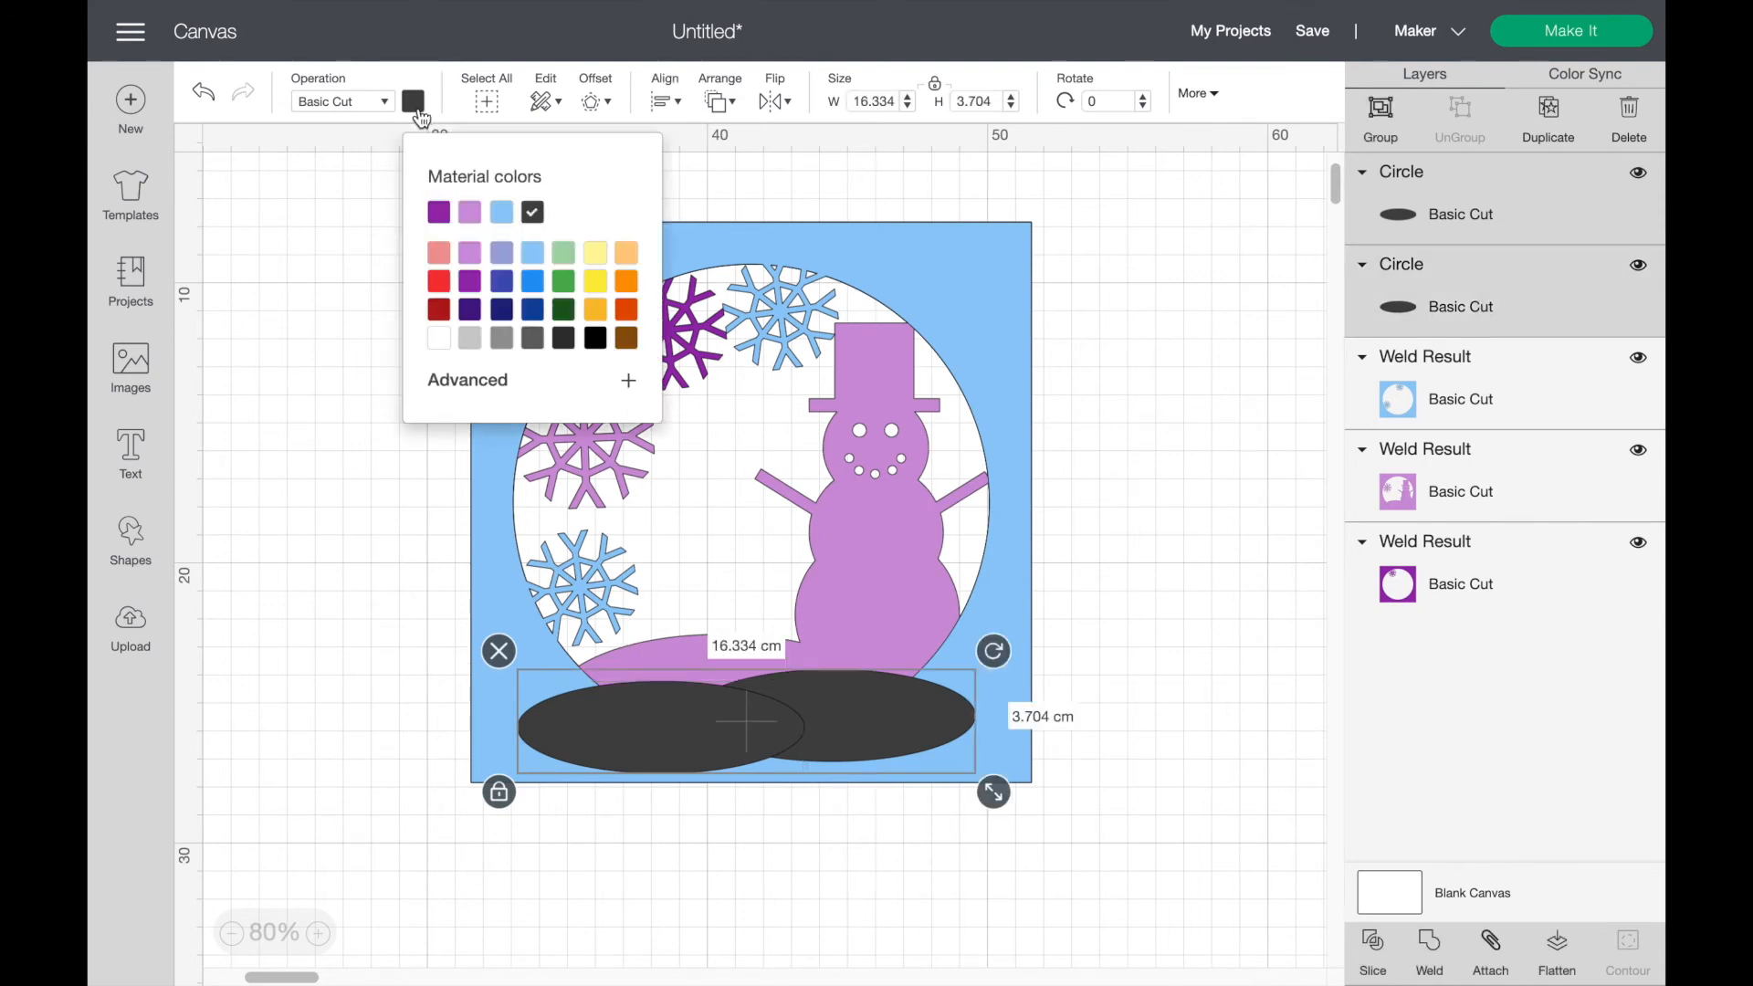
click(501, 212)
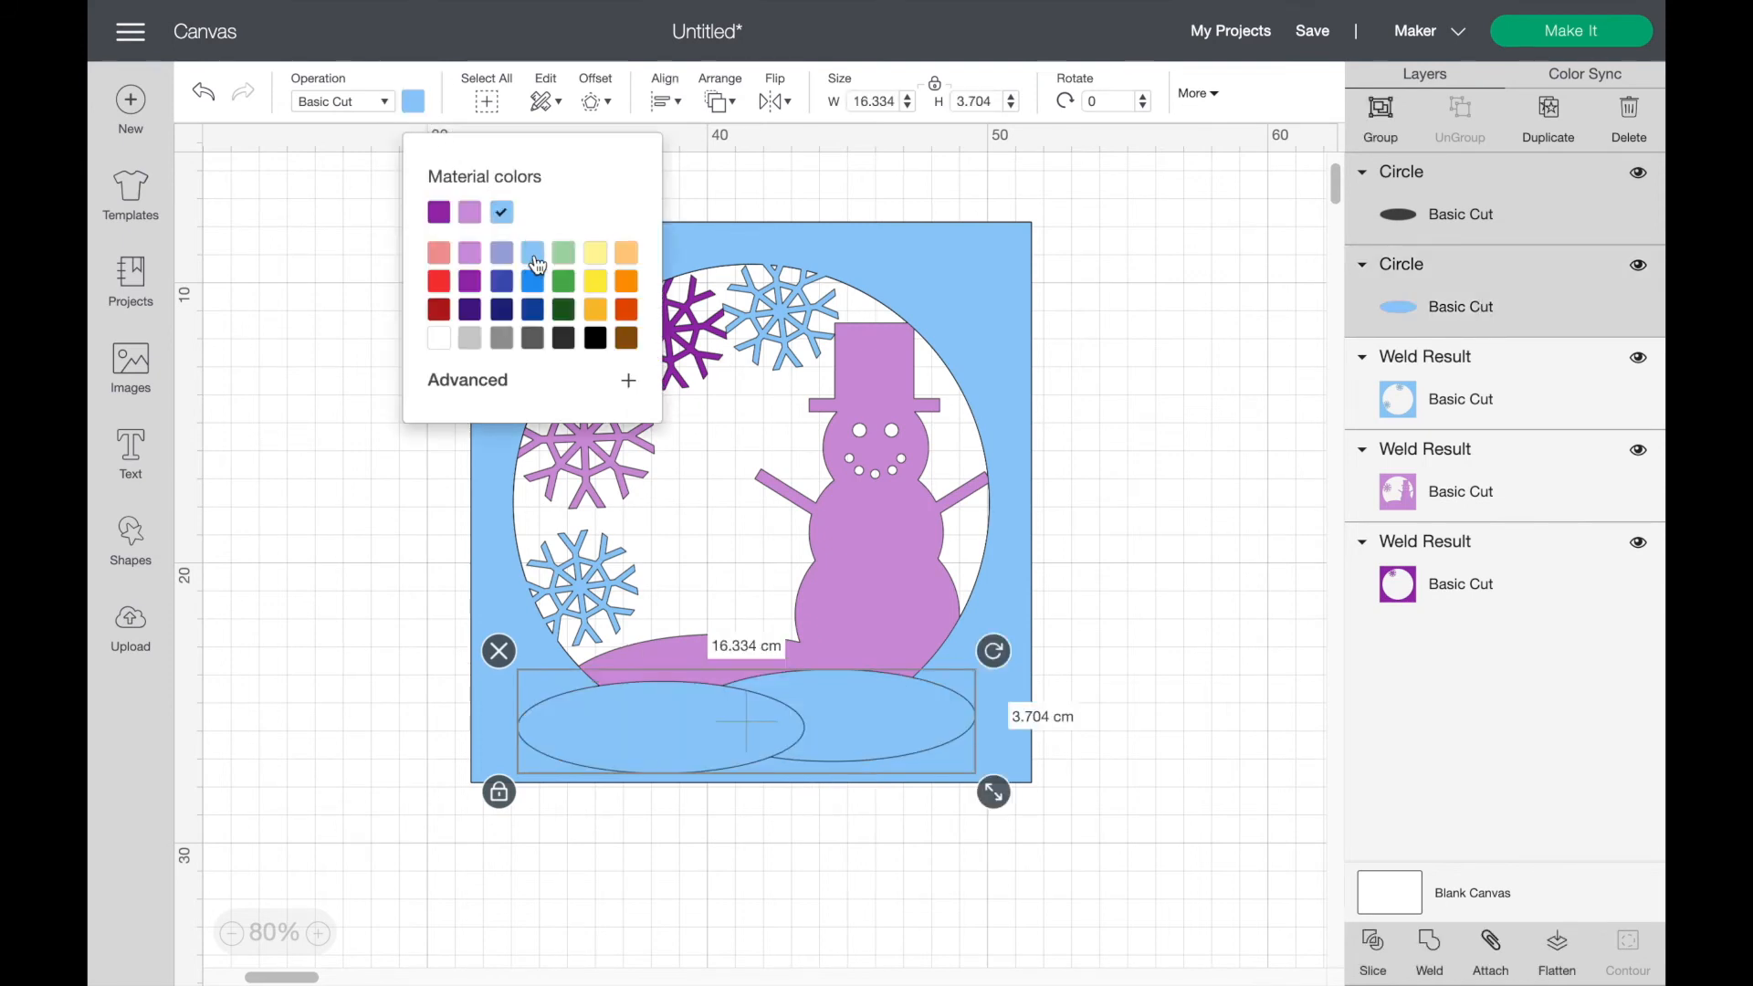
click(1174, 545)
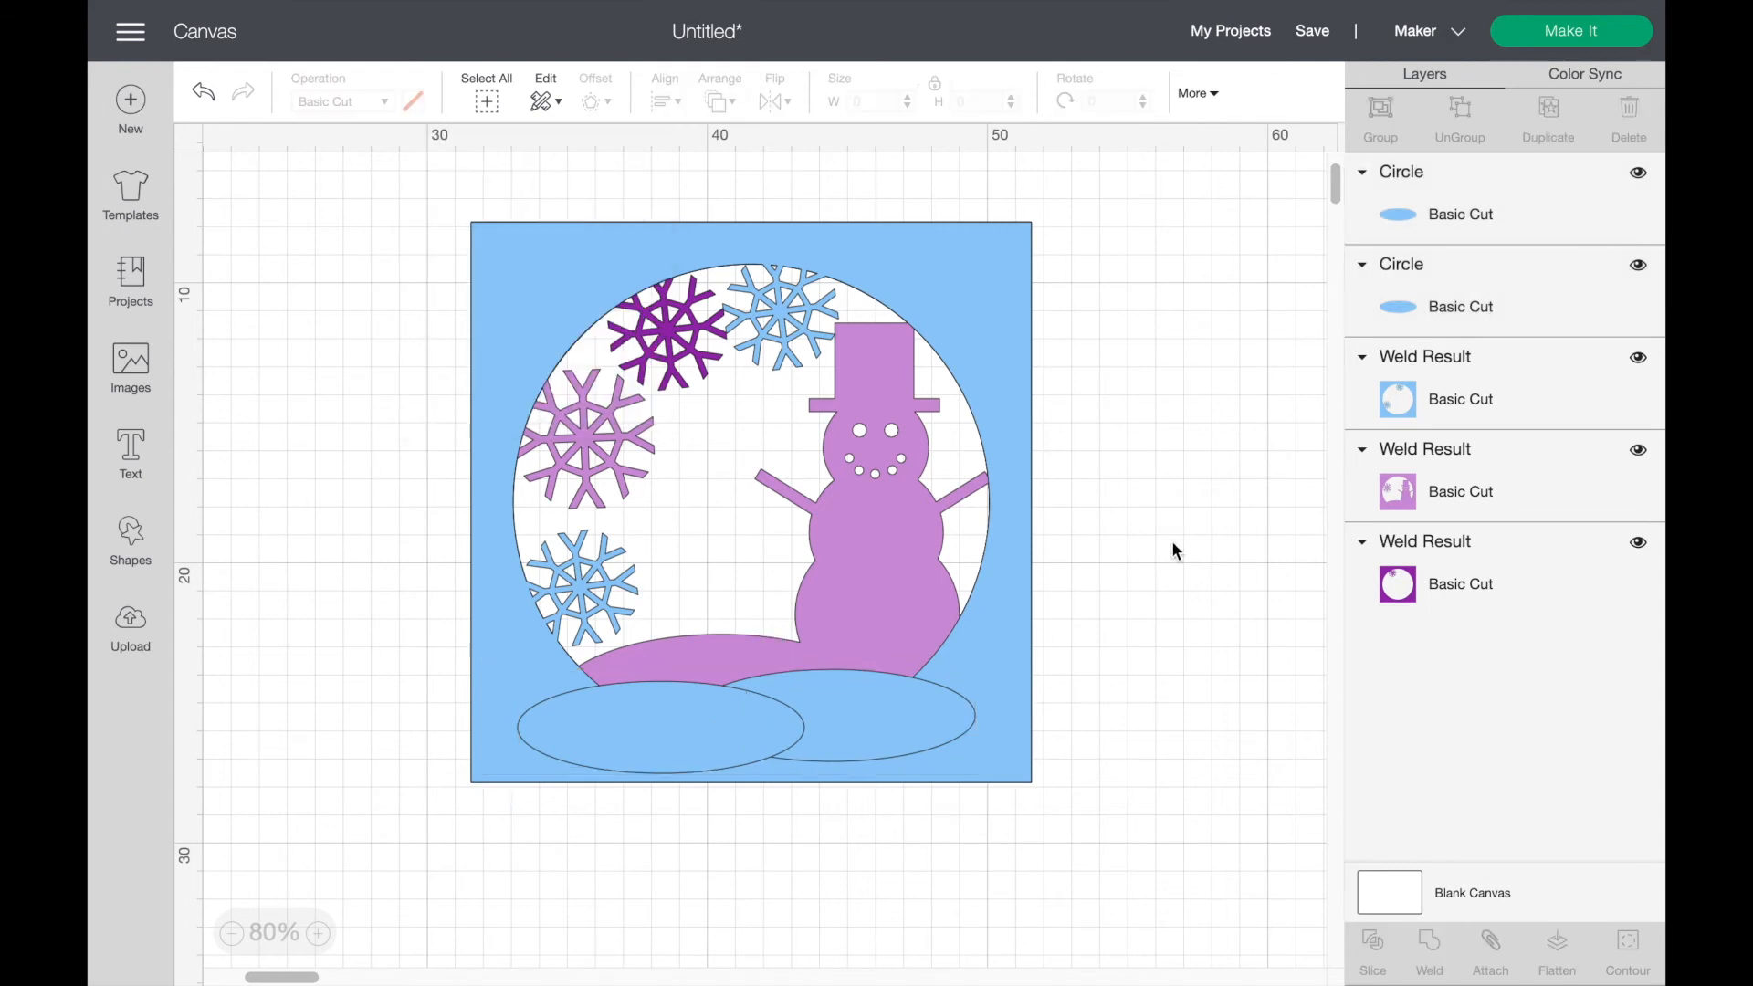
Step: Weld the two light blue ellipses to the light blue snowflake frame
click(1565, 213)
shift+click(1525, 300)
shift+click(1527, 384)
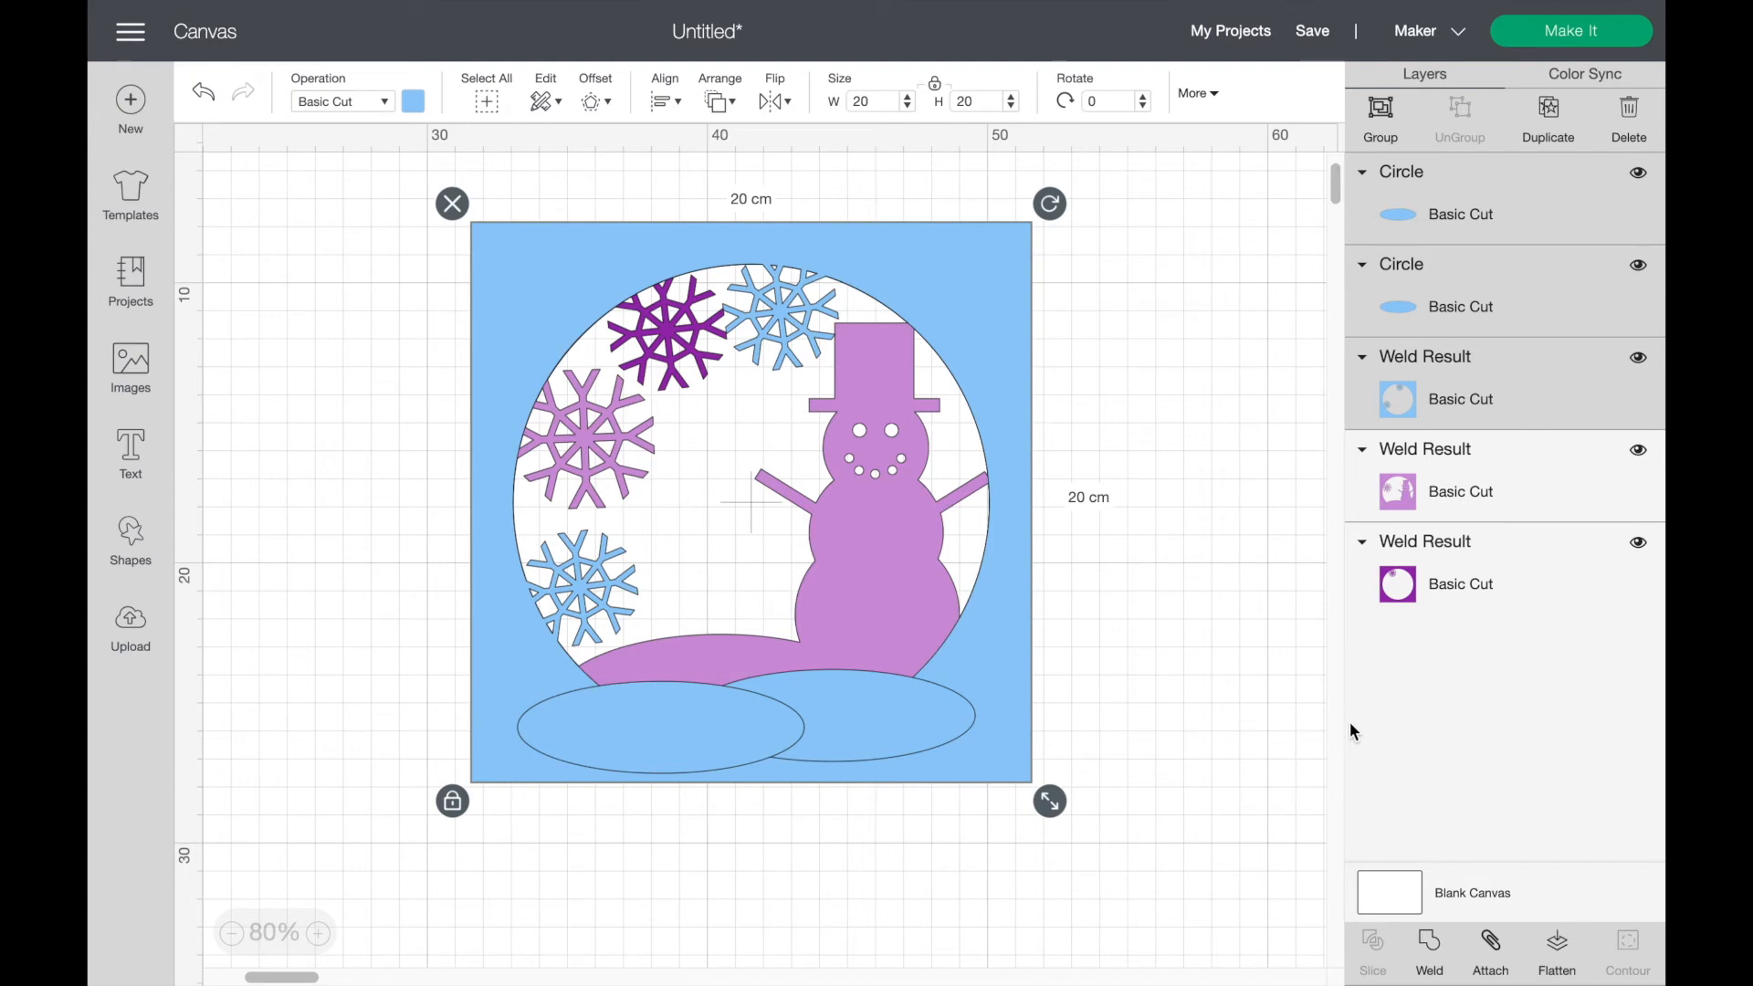
click(1430, 950)
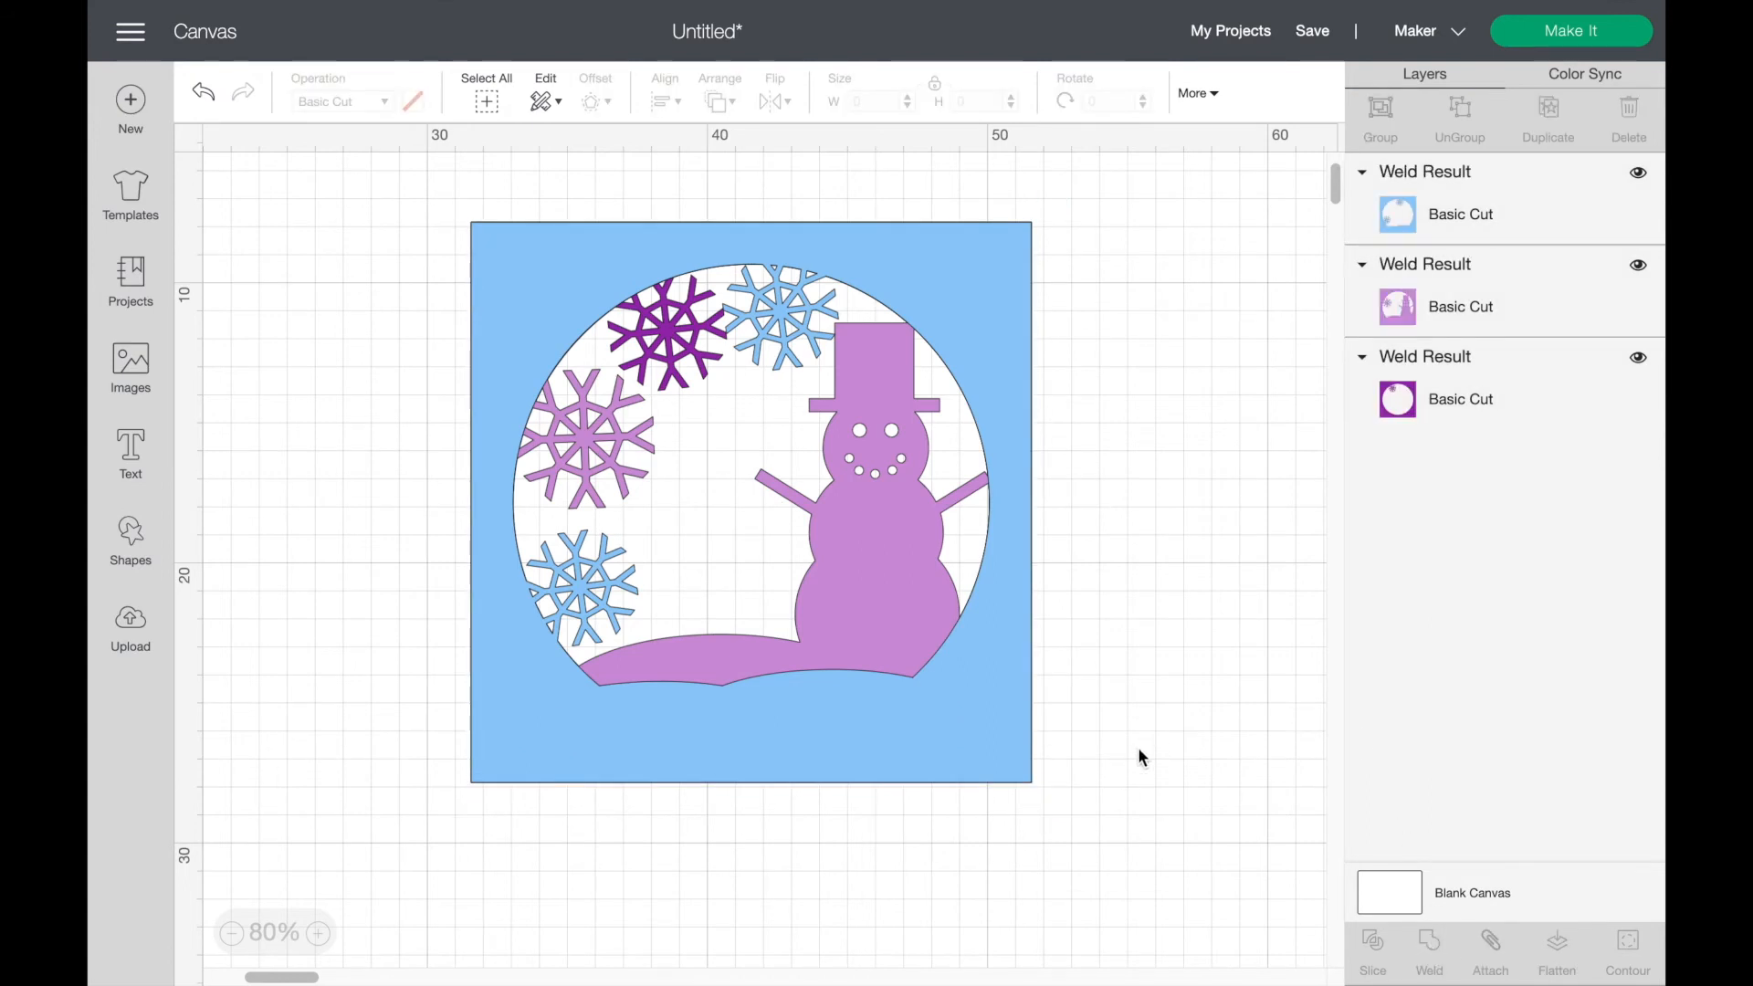
Step: Add another circle and reshape it into an ellipse about 8.5 by 5.2 cm over the lower-left edge of the circular opening
click(1486, 395)
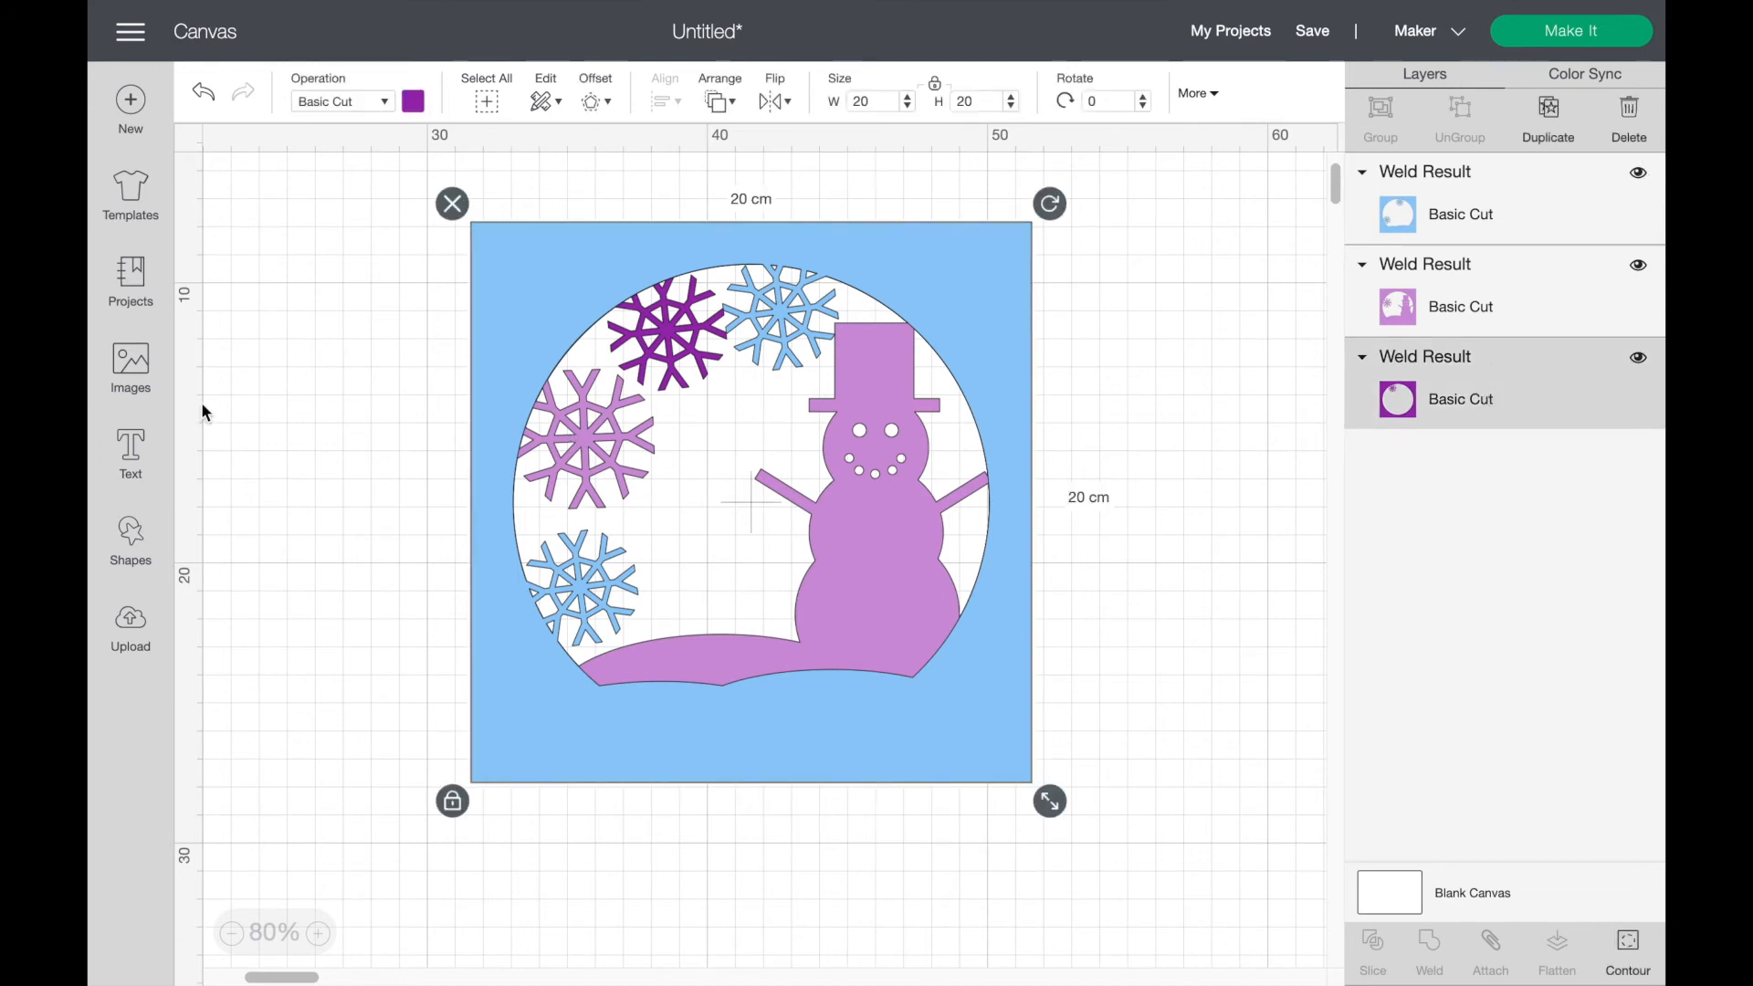
click(265, 524)
click(141, 545)
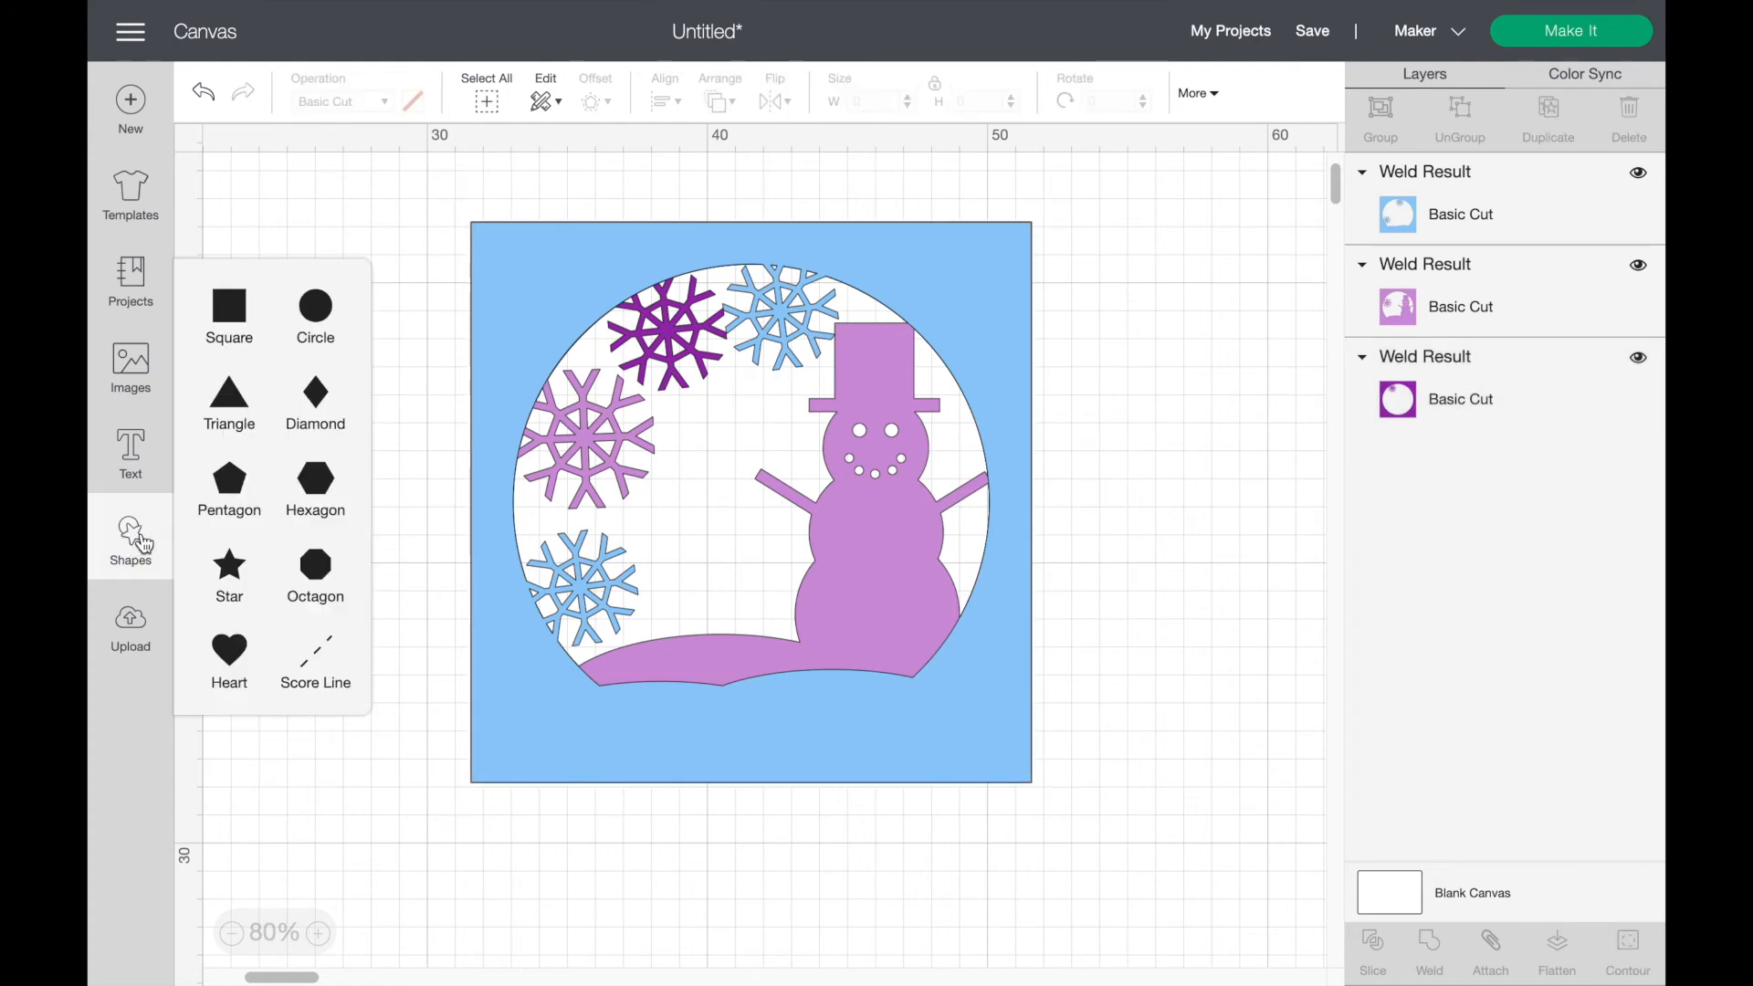
click(321, 318)
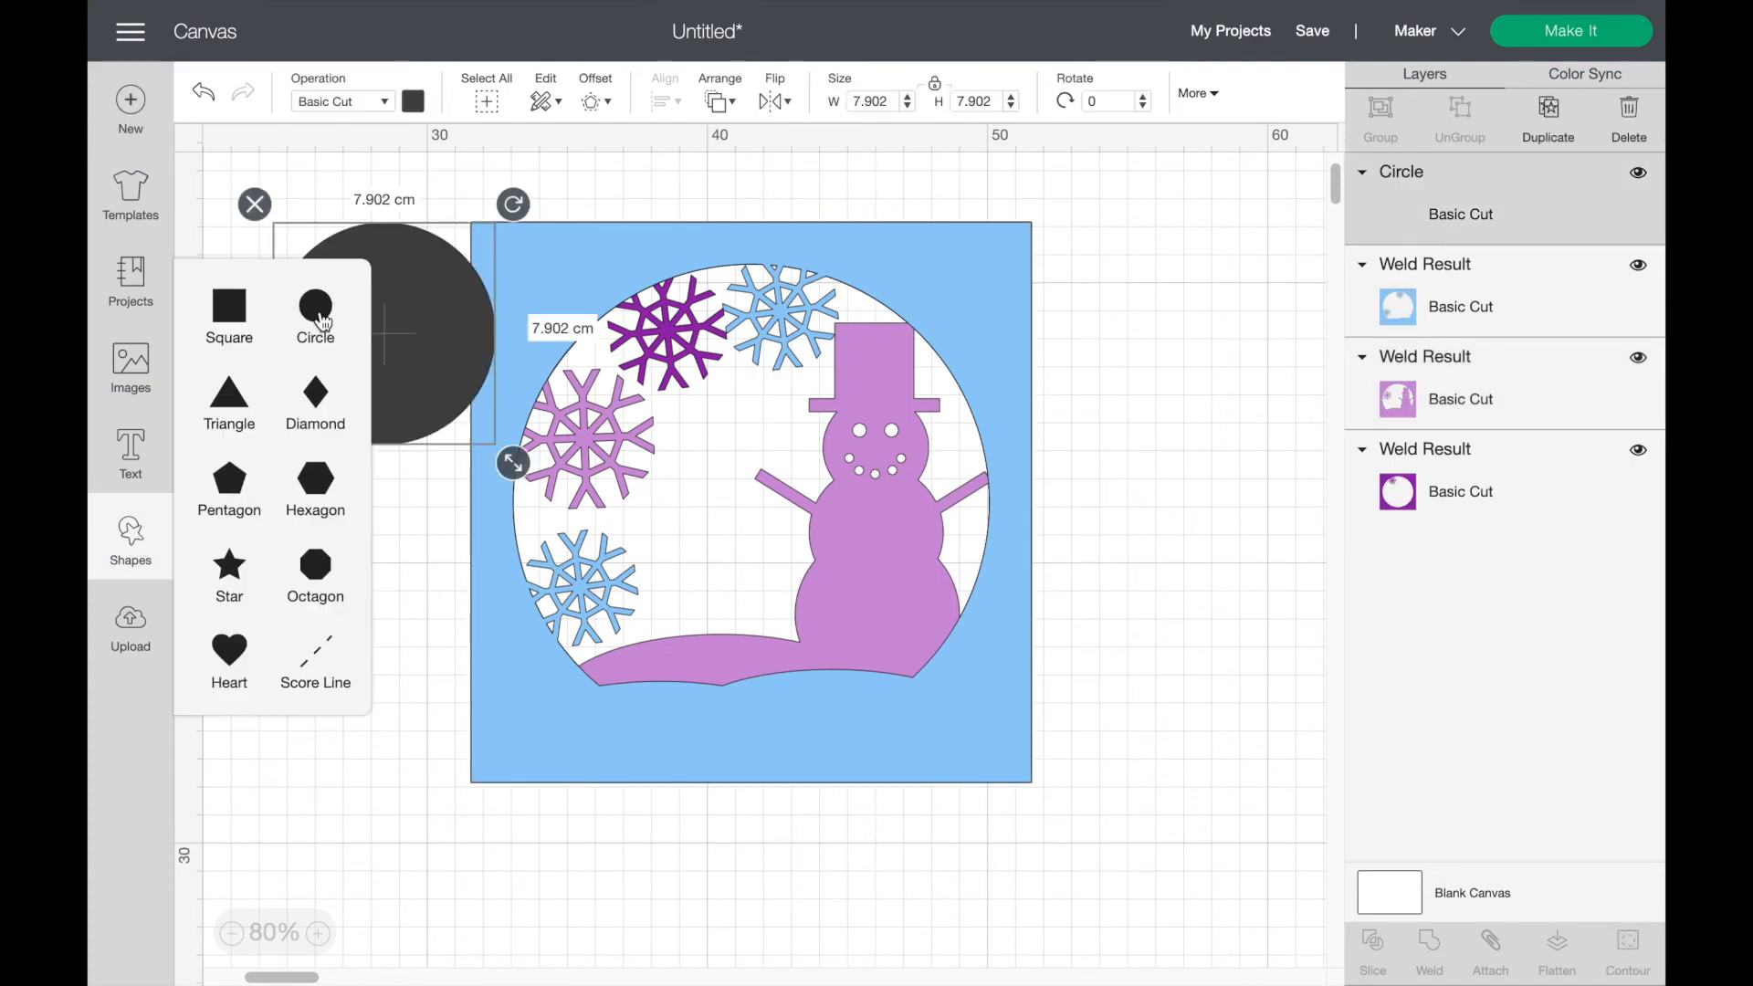
drag(456, 402, 672, 717)
click(490, 827)
drag(754, 830, 764, 709)
drag(708, 638, 699, 675)
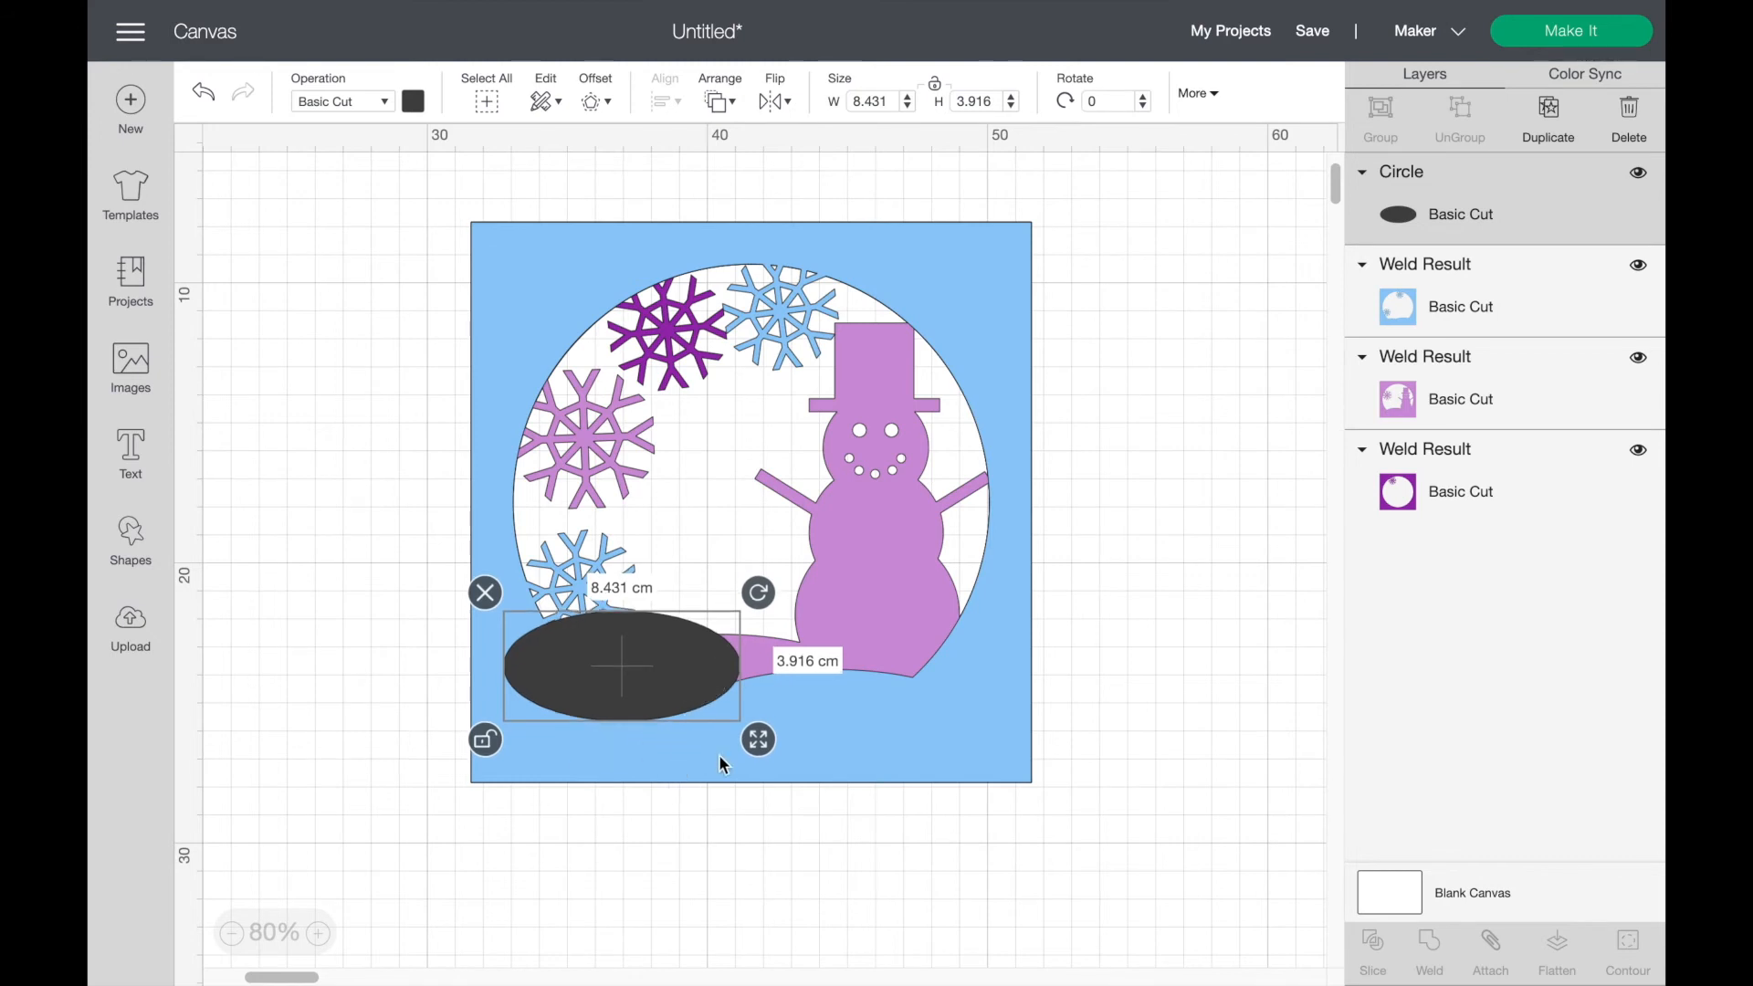
drag(759, 740, 767, 788)
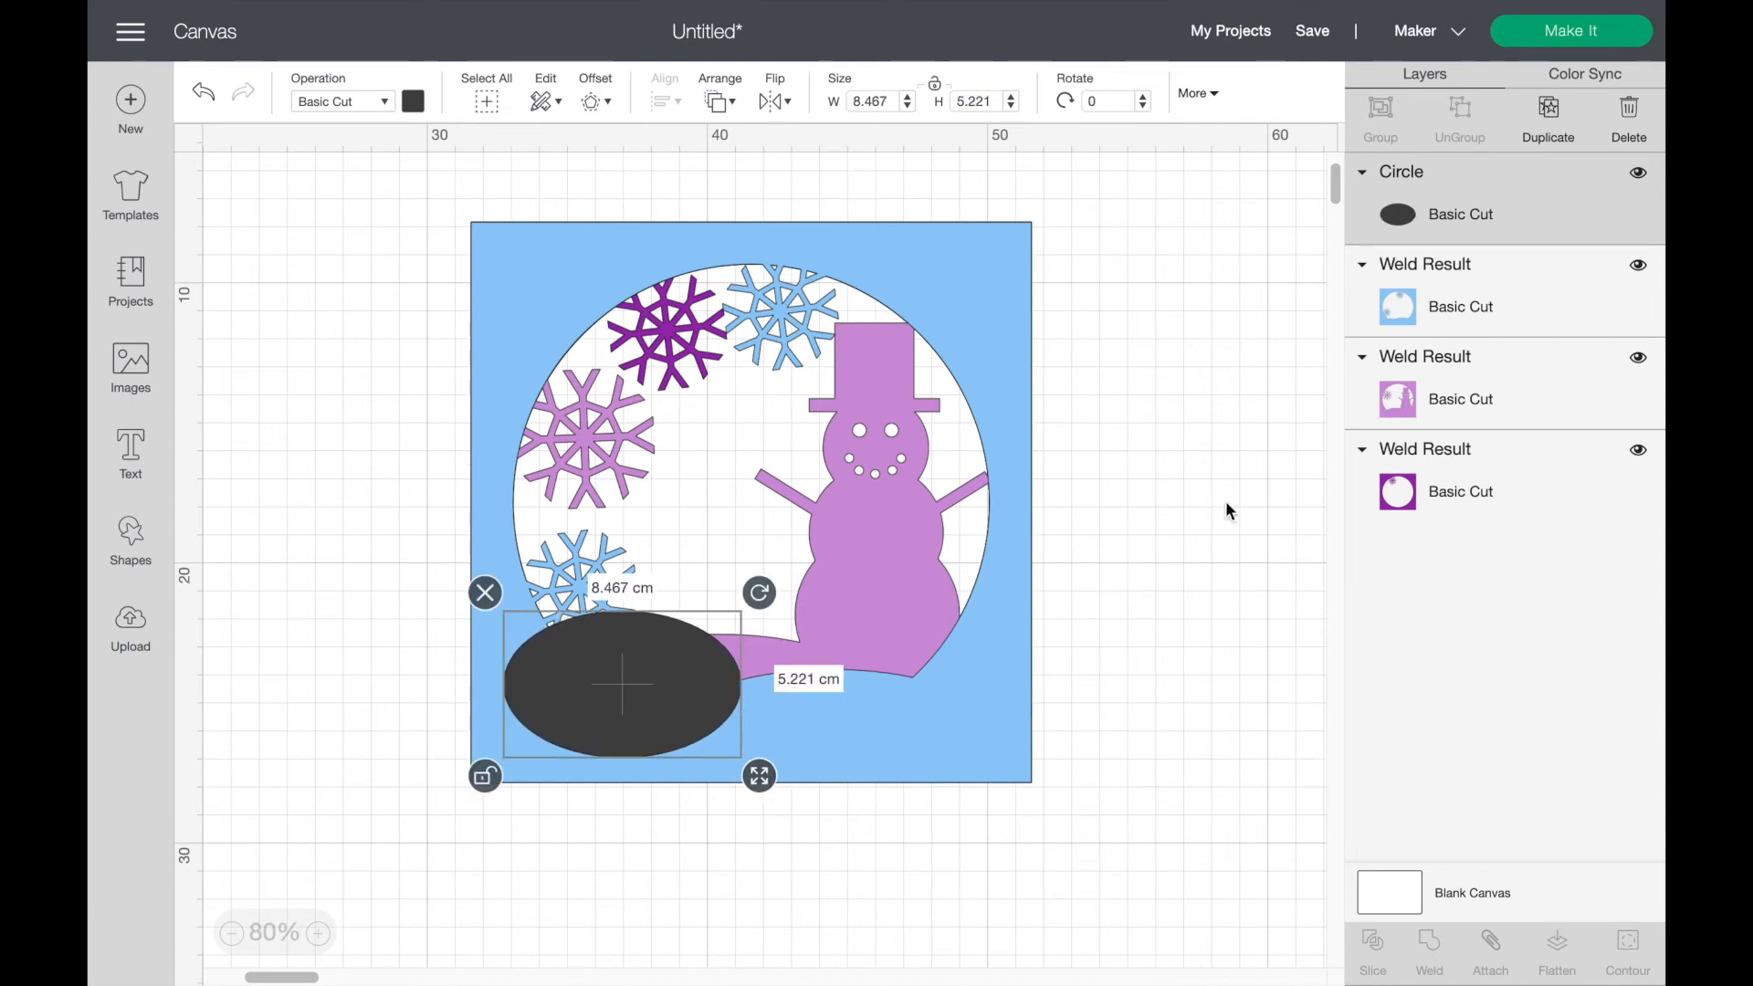
Step: Hide the light blue and snowman layers, then duplicate the dark ellipse and enlarge the copy to about 10.4 by 6.4 cm beside the original
click(1638, 265)
click(1639, 357)
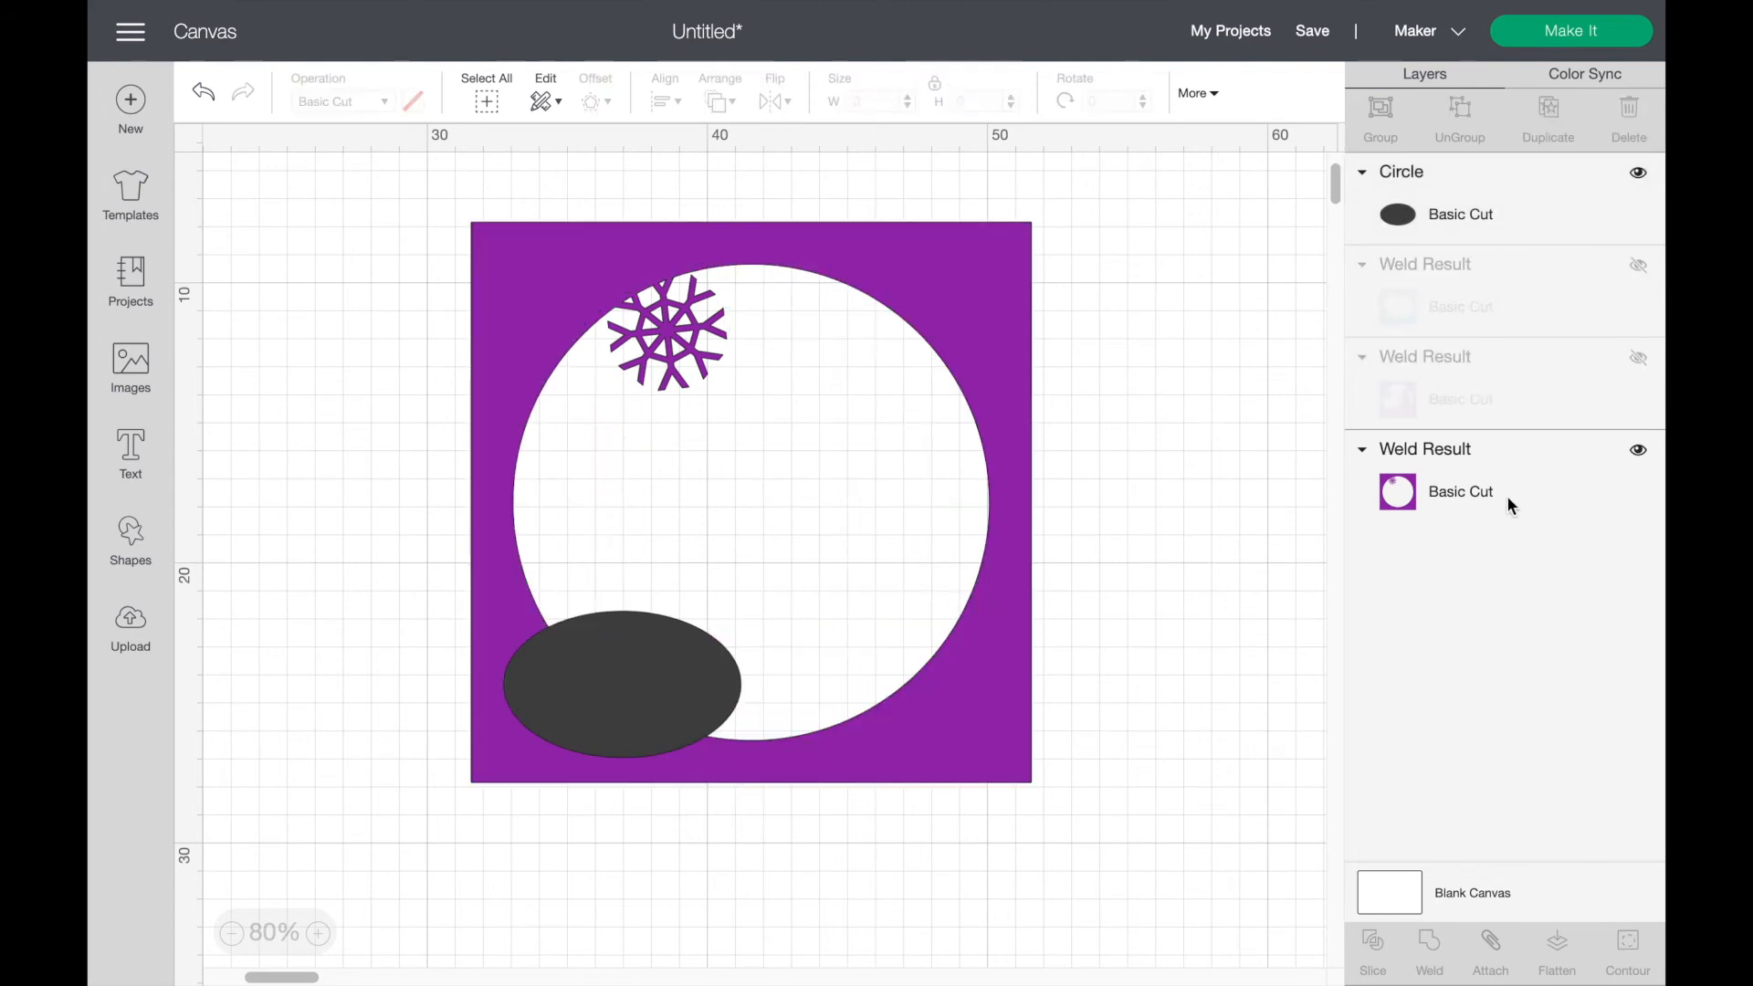
click(699, 706)
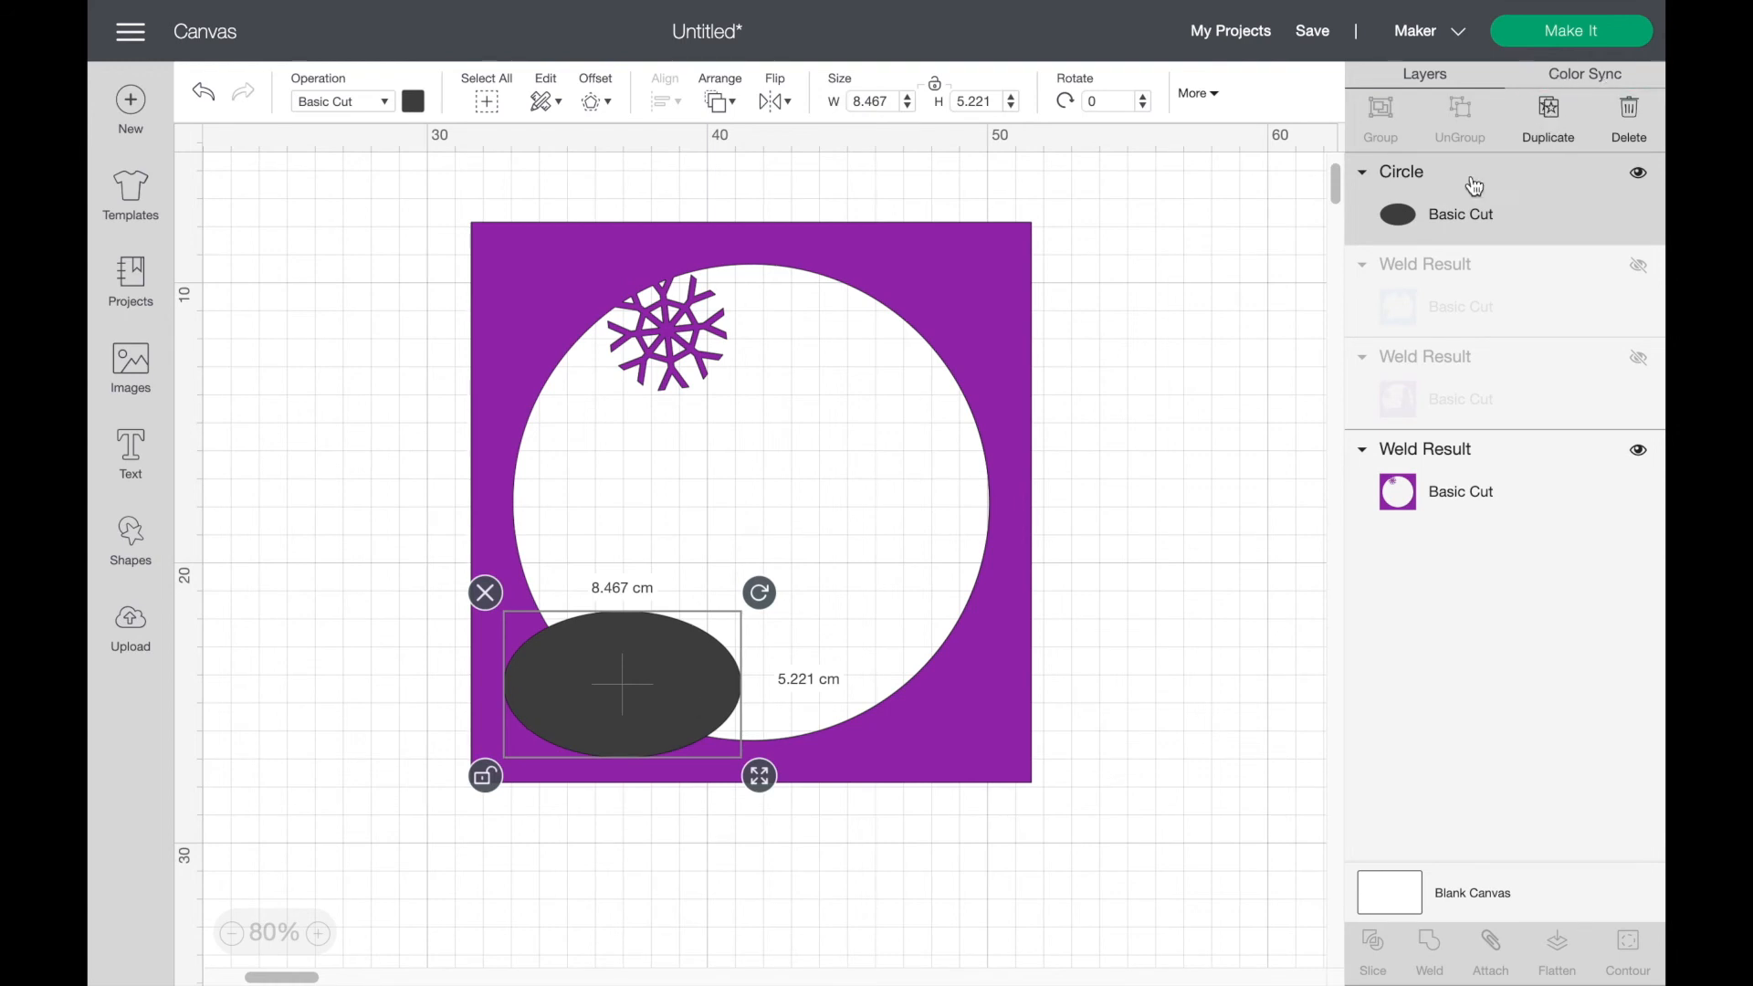
click(1548, 119)
drag(666, 721, 793, 725)
drag(936, 785, 993, 824)
drag(907, 712, 906, 674)
click(1123, 633)
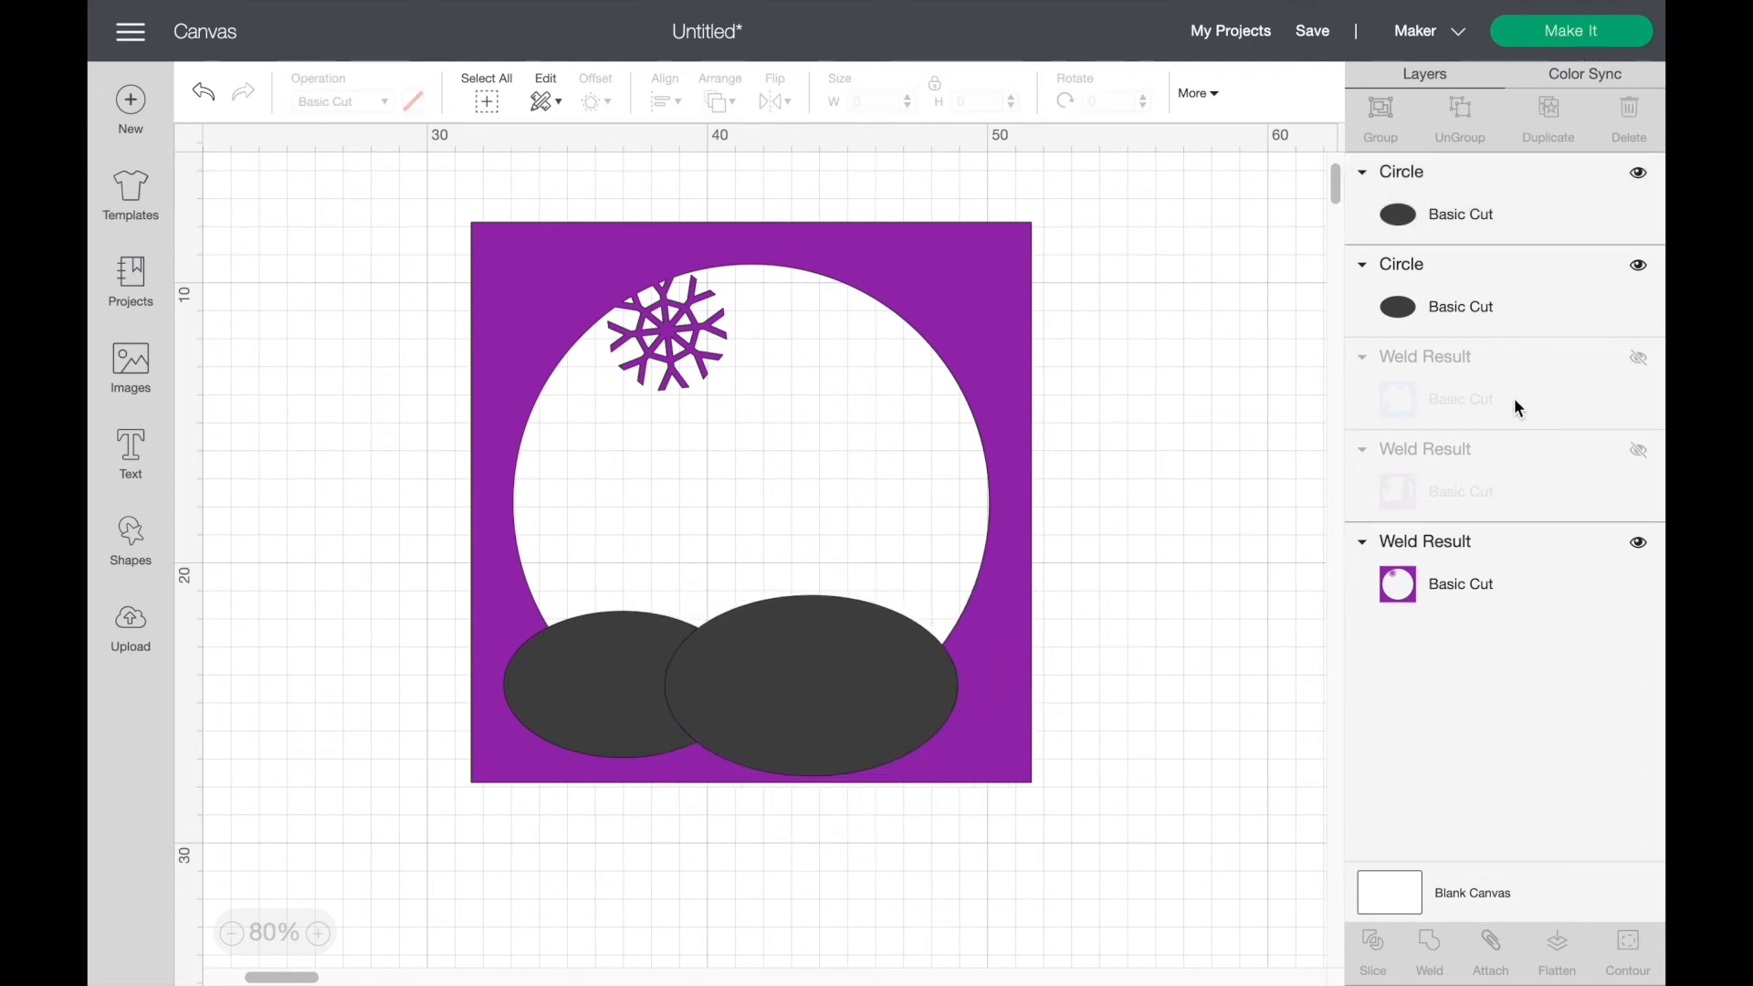
Step: Show the light blue and snowman layers to check the dark ellipses against the full scene, and hide both layers again
click(1638, 358)
click(1637, 450)
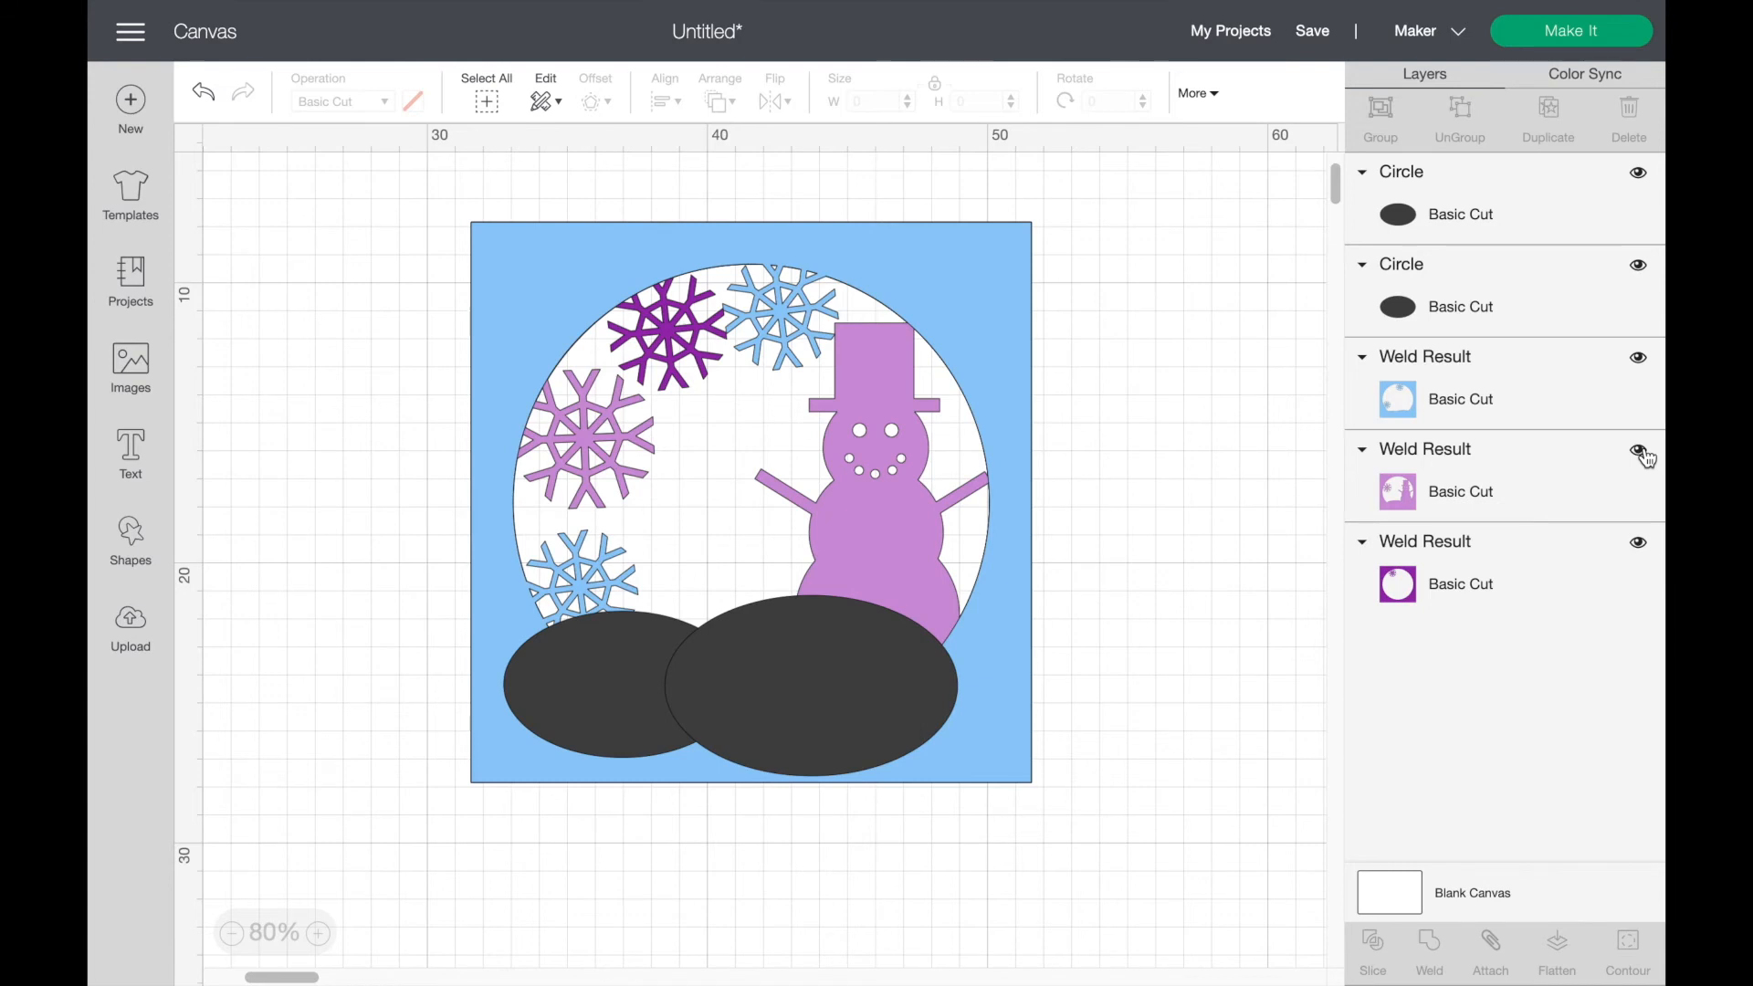
click(1638, 450)
click(1639, 360)
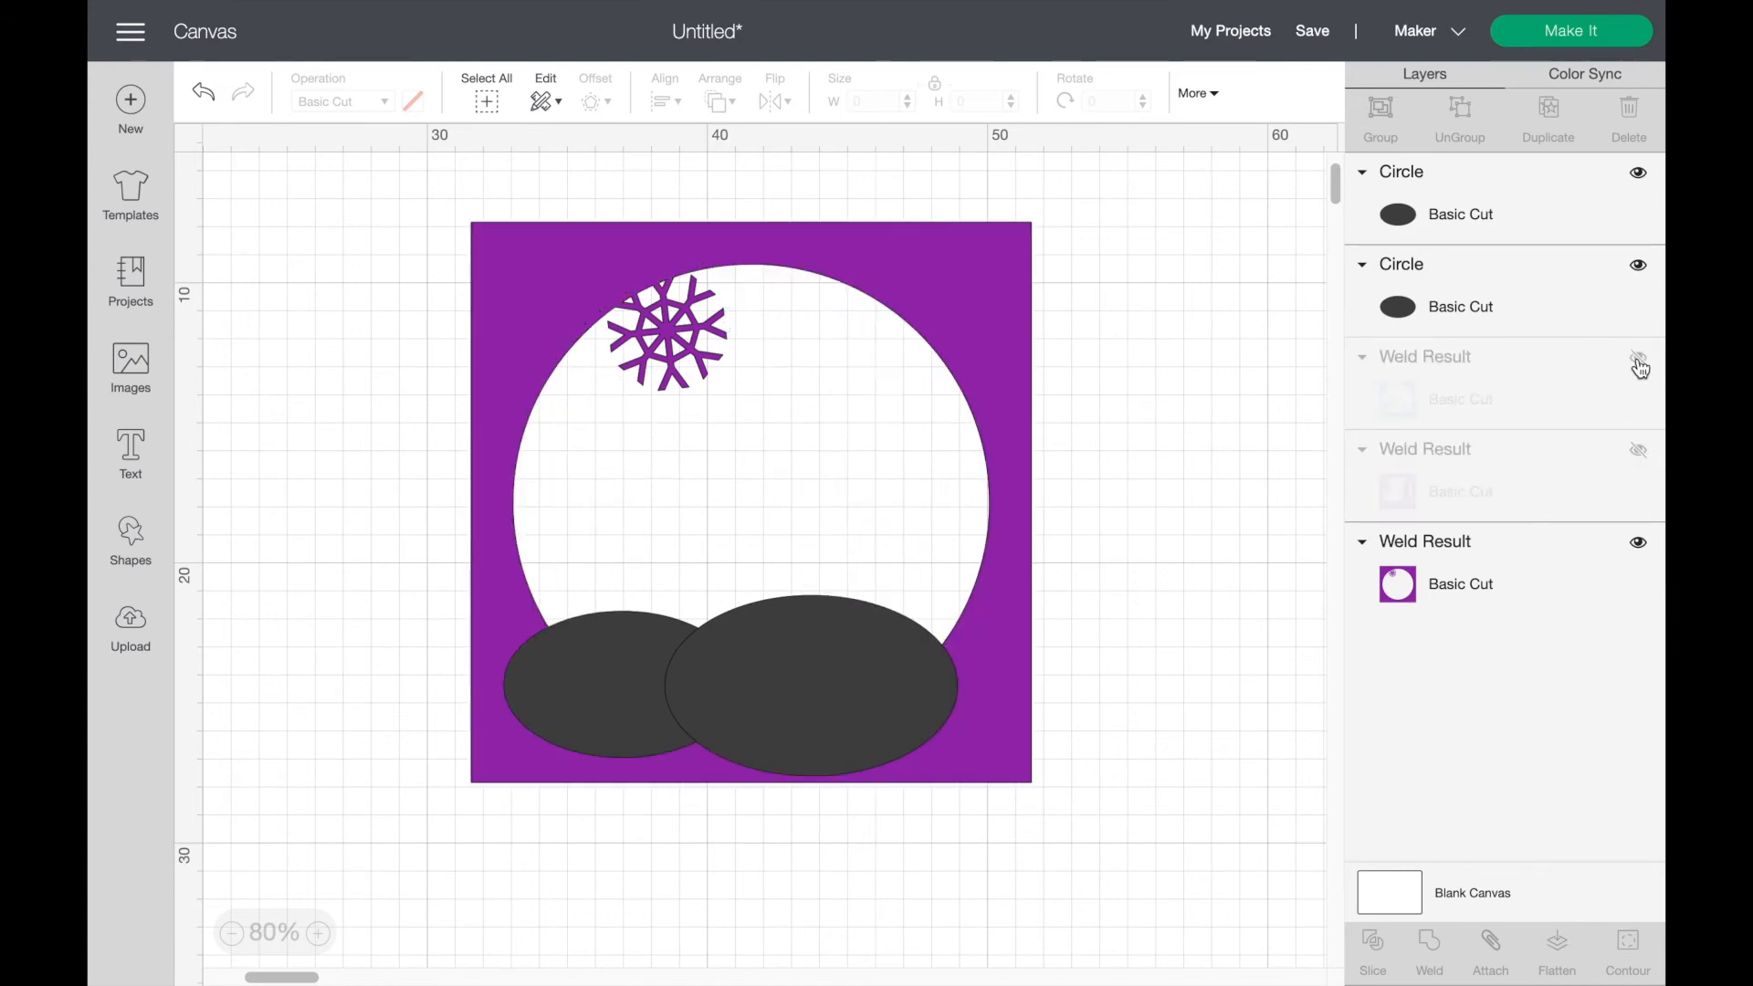
Step: Move both dark ellipses below the snowman layer, directly above the dark purple frame in the layer order
click(1537, 302)
drag(1537, 301, 1530, 470)
click(1511, 216)
drag(1512, 217, 1519, 516)
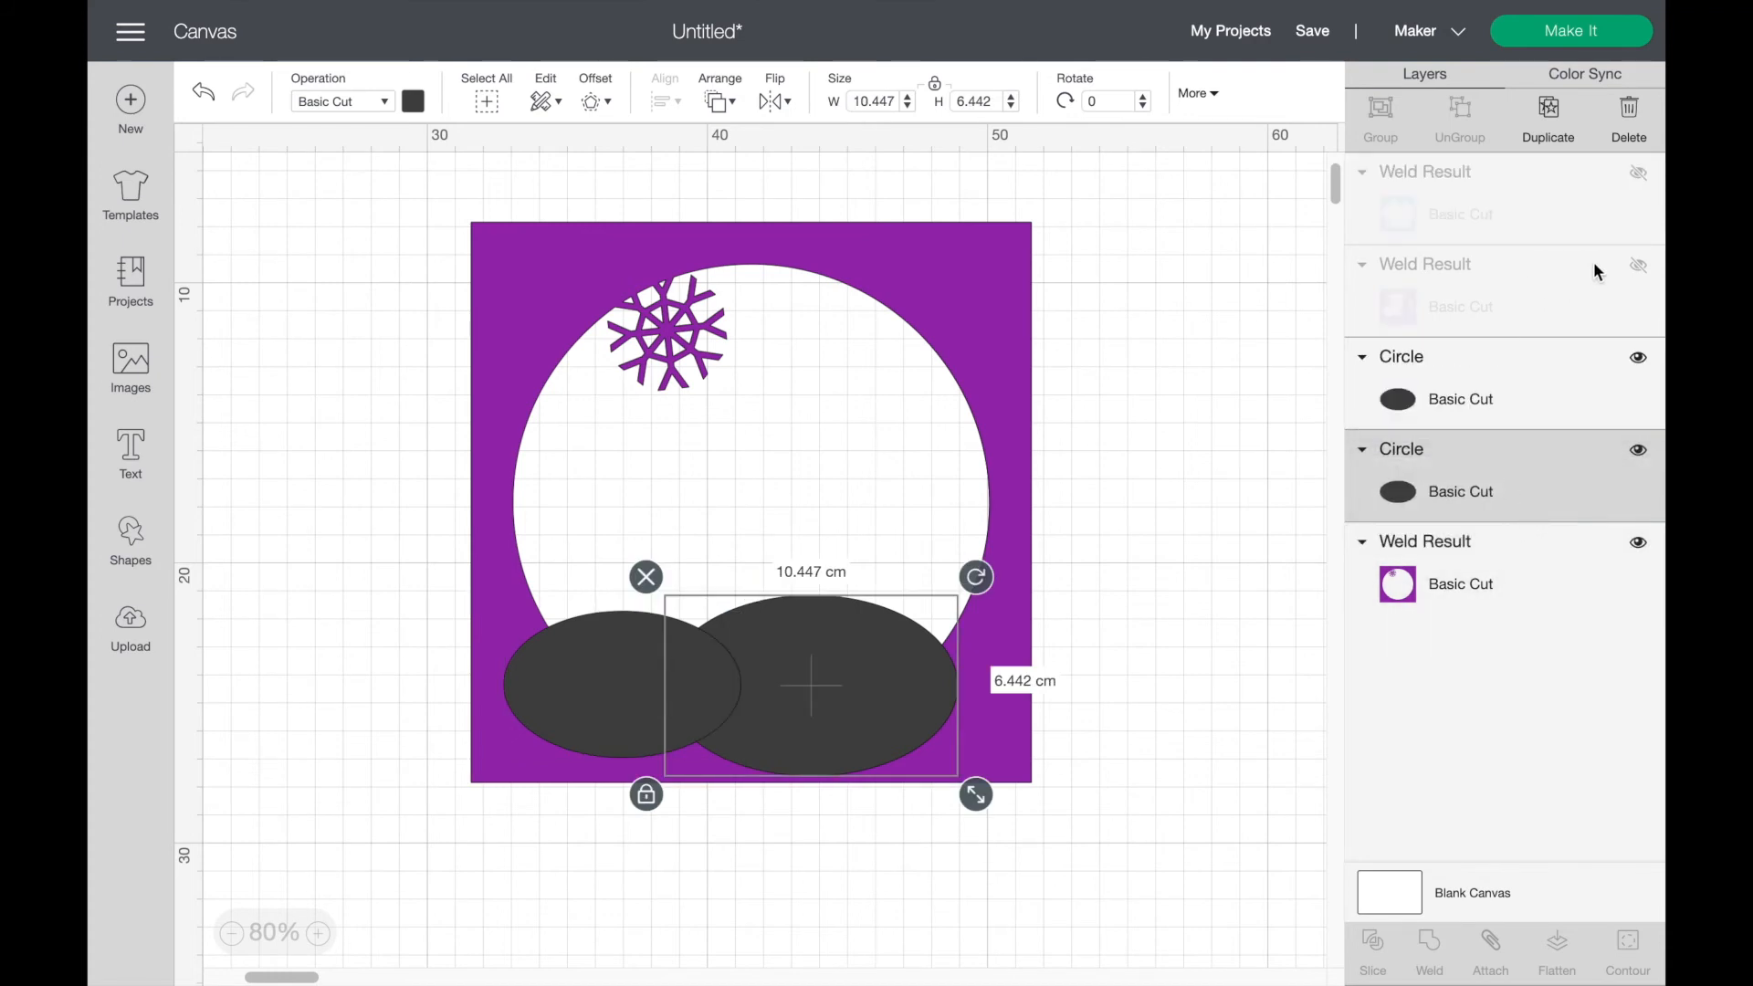
Step: Show the hidden snowman and light blue layers again
click(1637, 265)
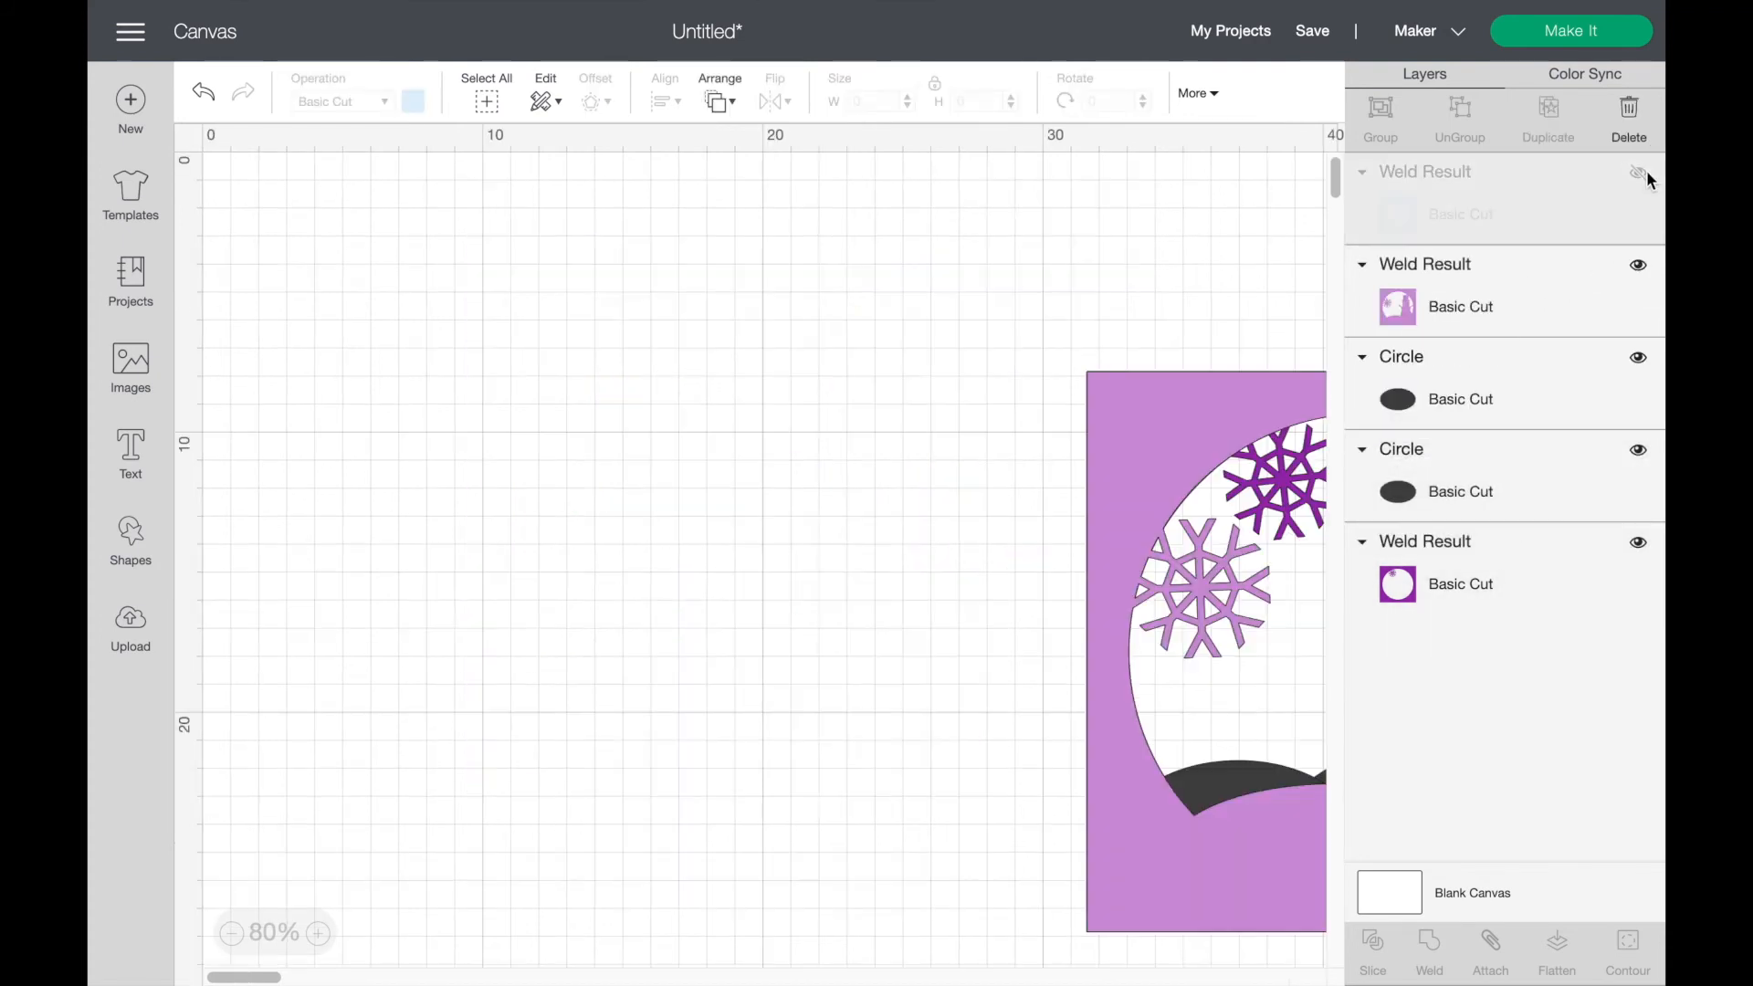
scroll(849, 504, right, 10)
scroll(849, 505, down, 2)
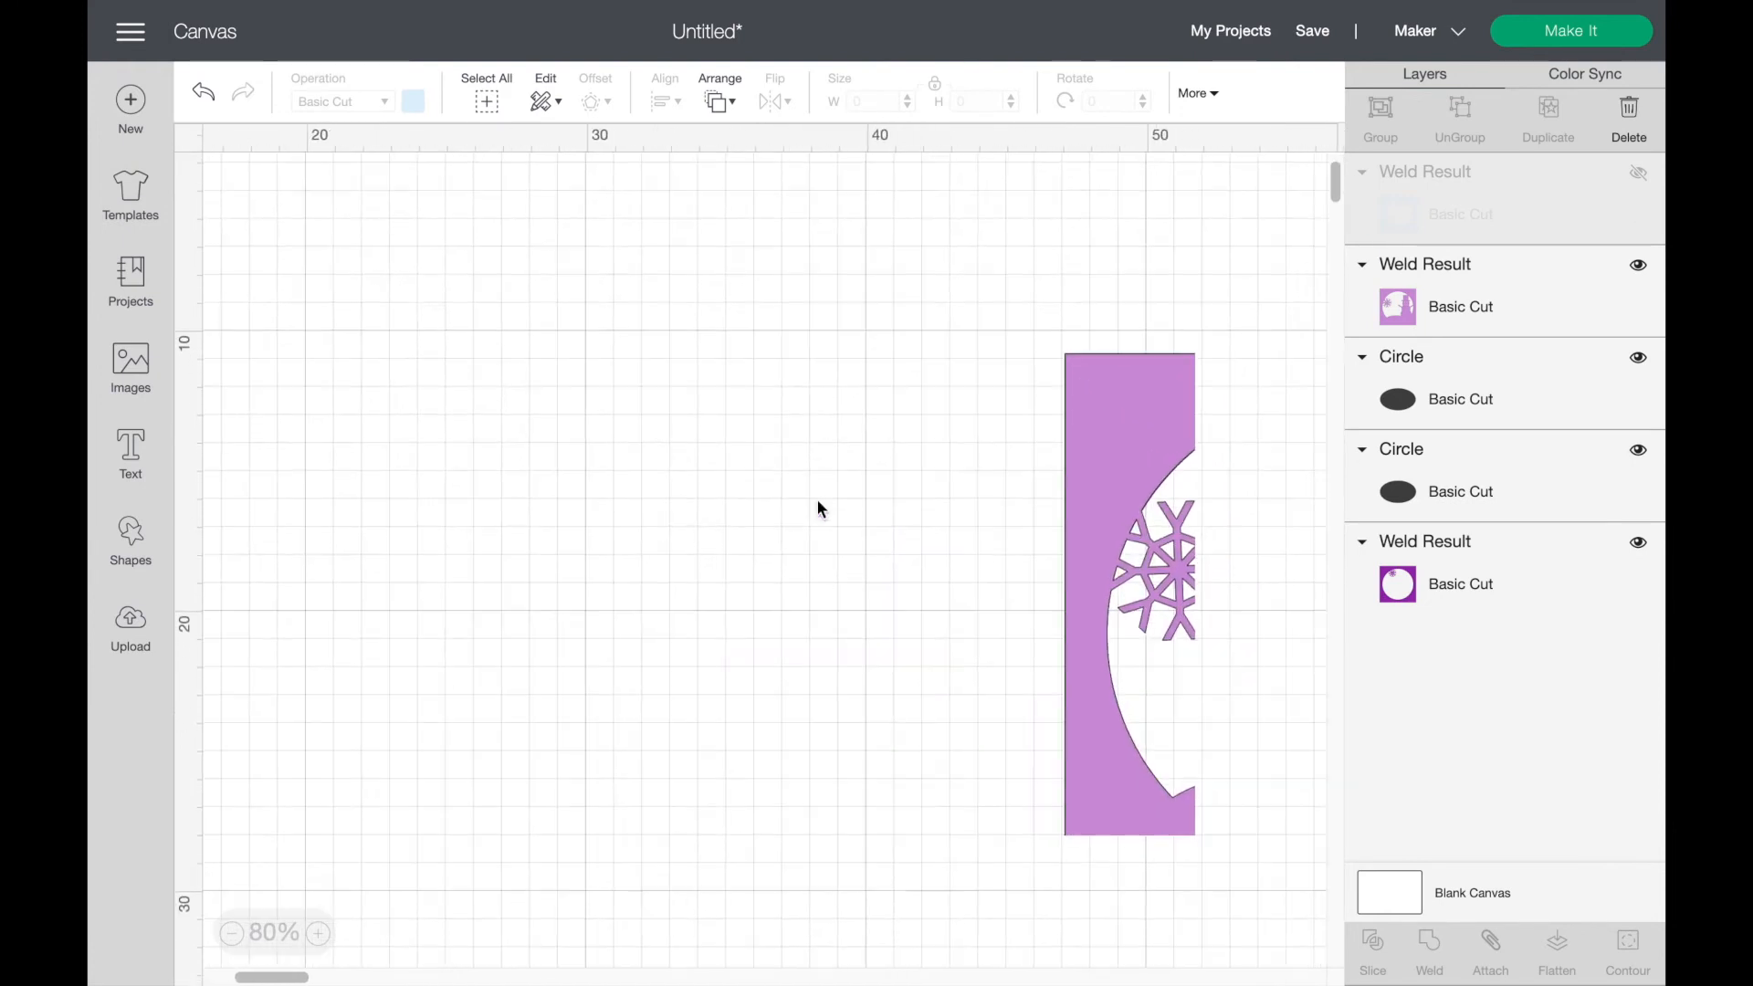
scroll(835, 293, right, 4)
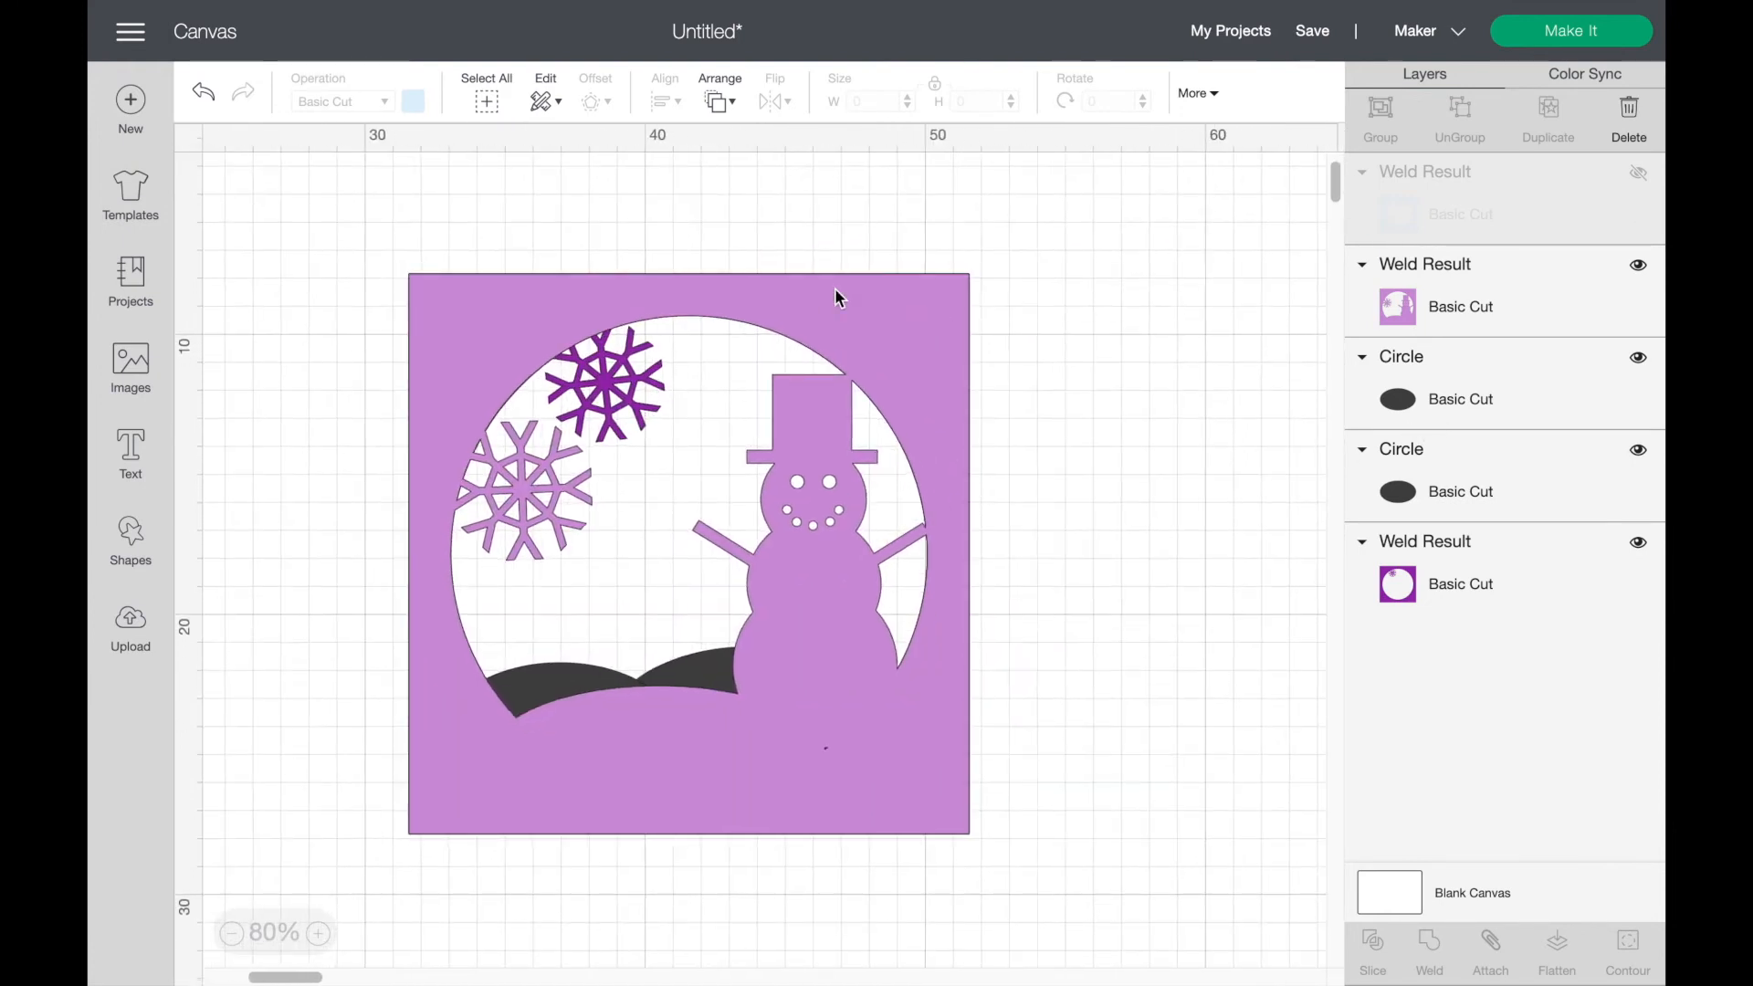
click(1638, 173)
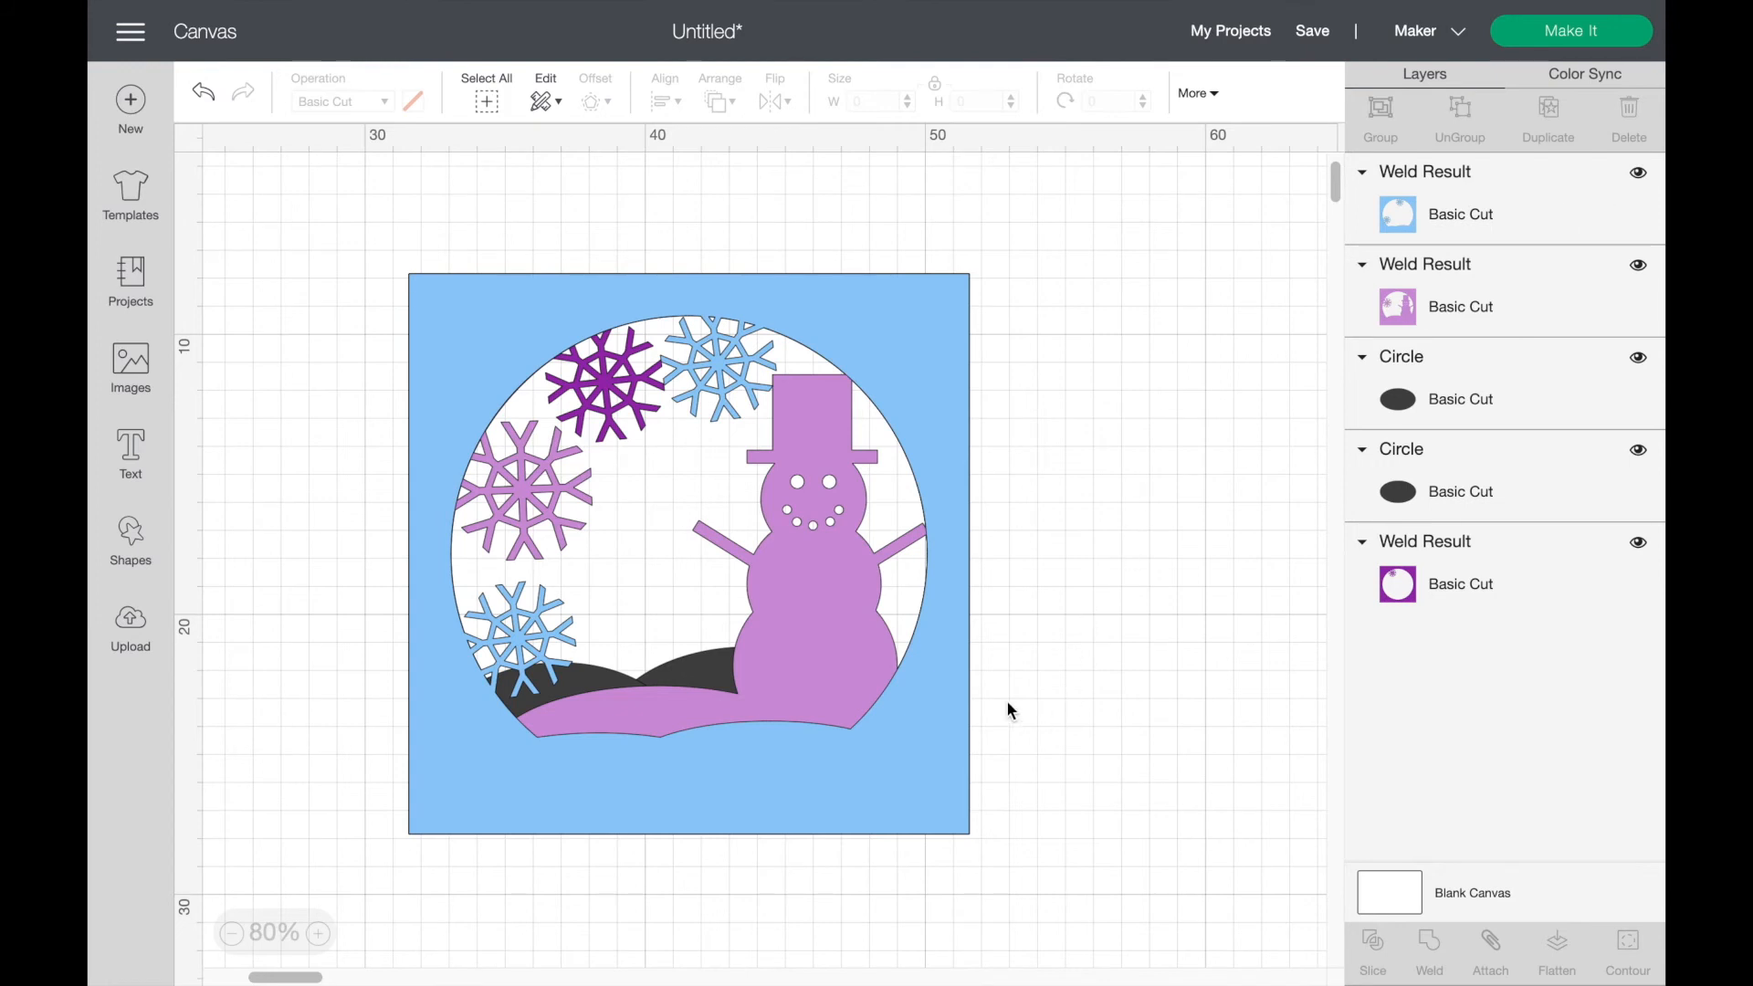
Step: Nudge the larger dark ellipse right and back left to fine-tune its position behind the snowman
click(722, 680)
click(1501, 480)
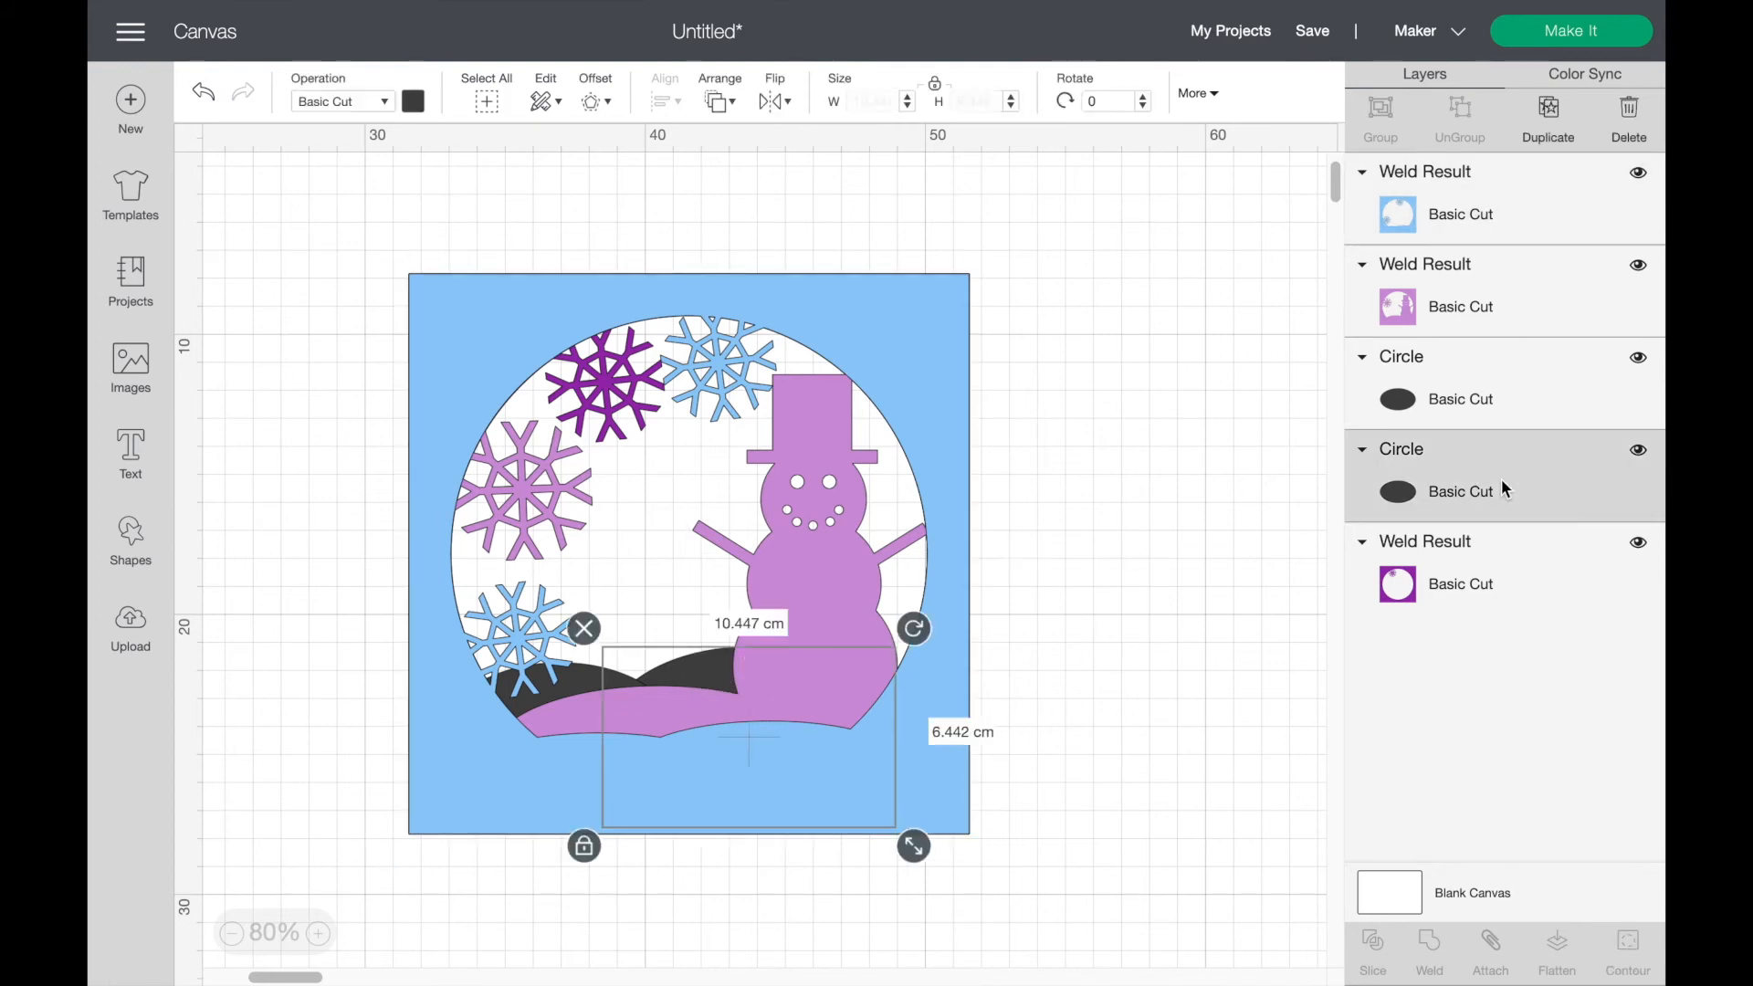
key(Right)
key(Right)
key(Right)
key(Right)
key(Right)
key(Right)
key(Right)
key(Right)
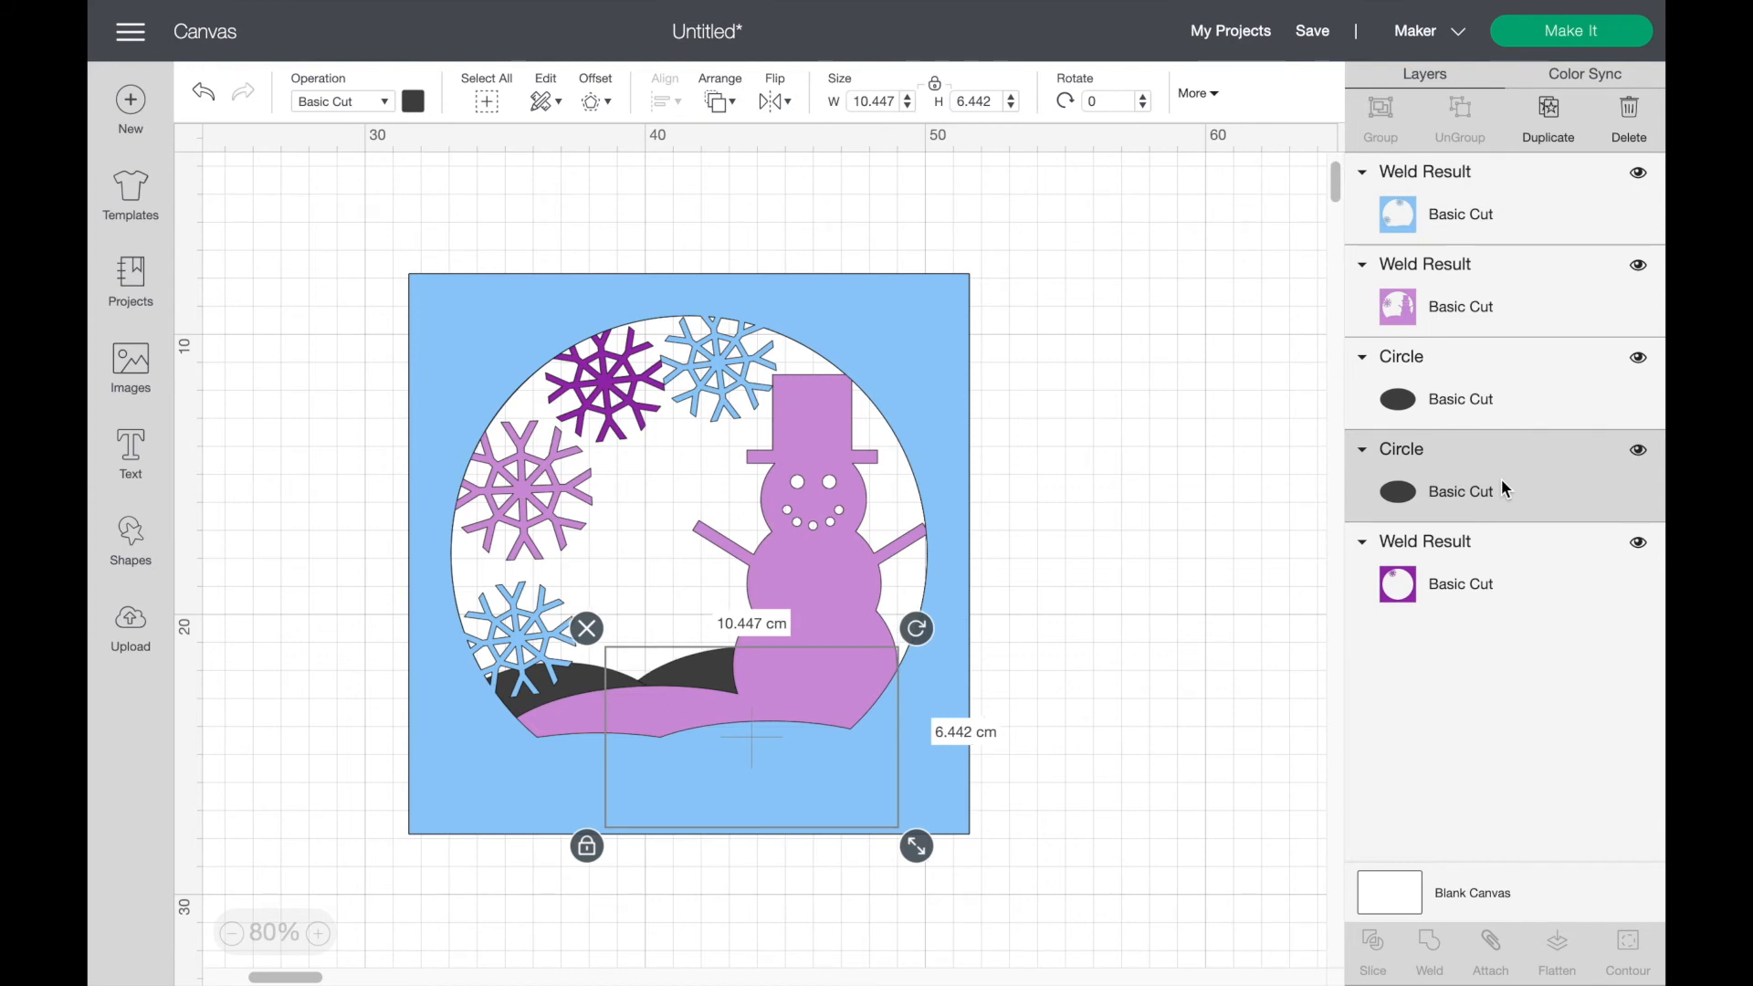
key(Left)
key(Left)
key(Left)
key(Left)
key(Left)
key(Left)
key(Left)
Step: Widen the larger dark ellipse to about 12.7 cm with its proportions unlocked, relock them and nudge the ellipse up slightly
click(587, 846)
drag(915, 848, 979, 853)
click(587, 847)
key(Up)
key(Up)
key(Up)
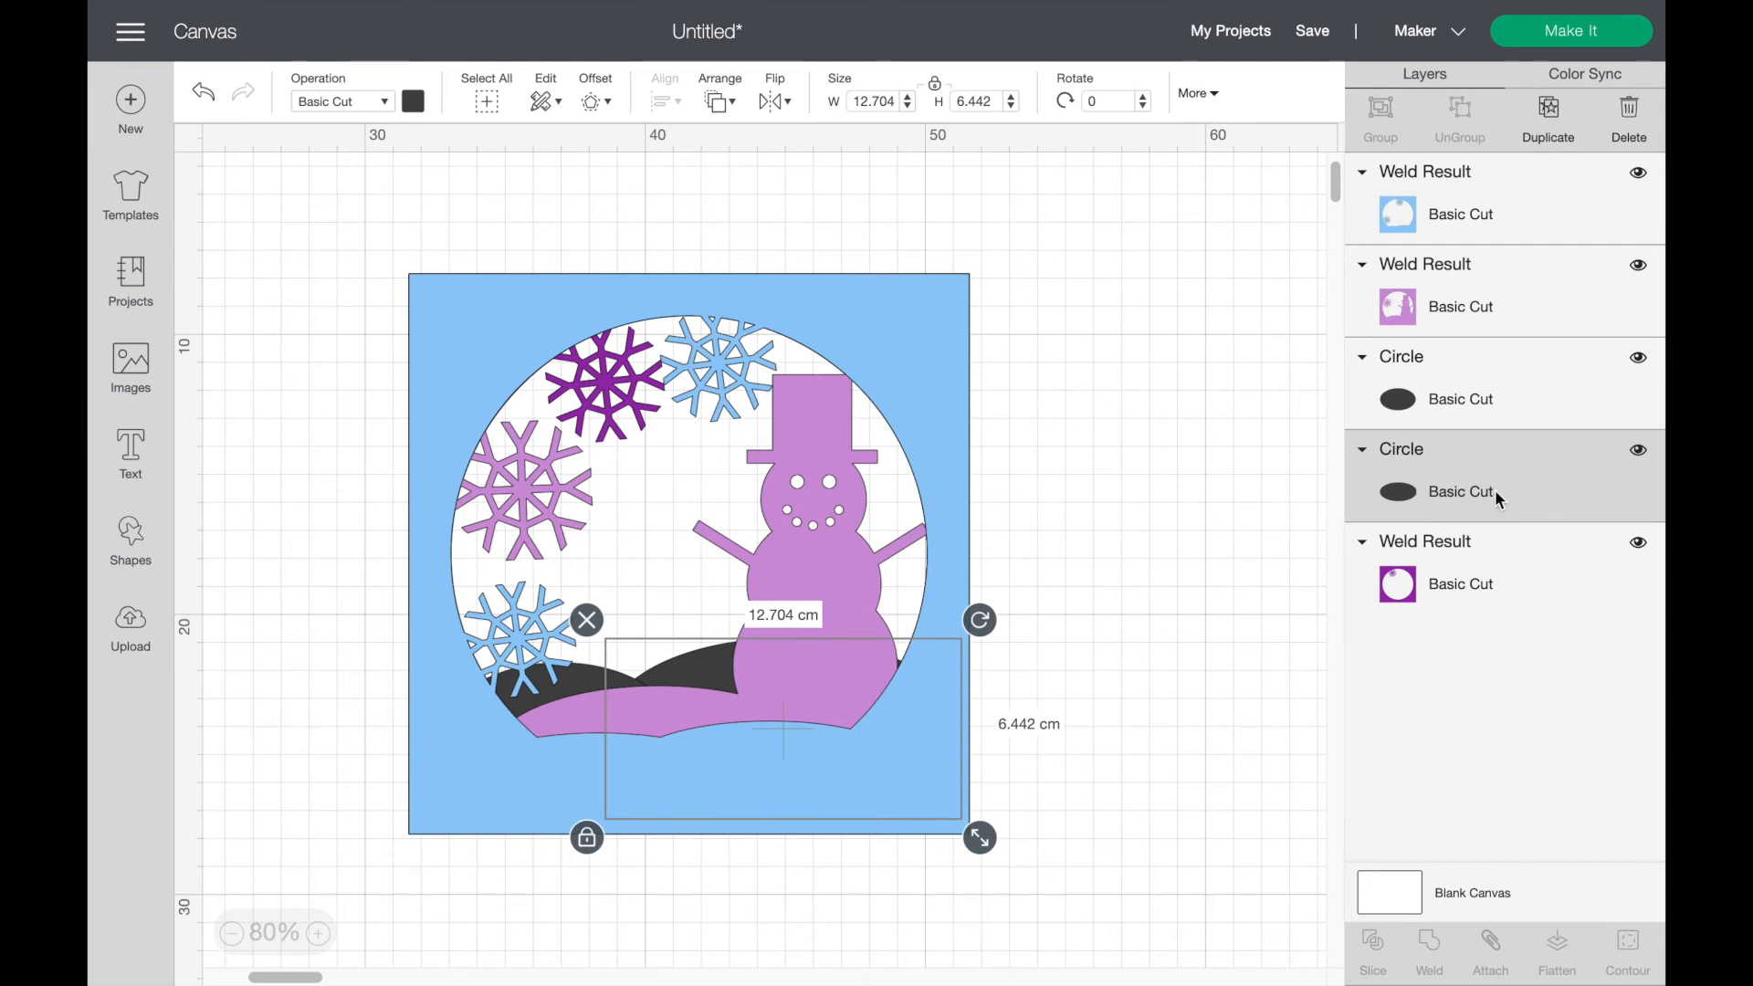
Step: Recolour both dark hill ellipses to the dark purple material colour of the rear frame
shift+click(1503, 403)
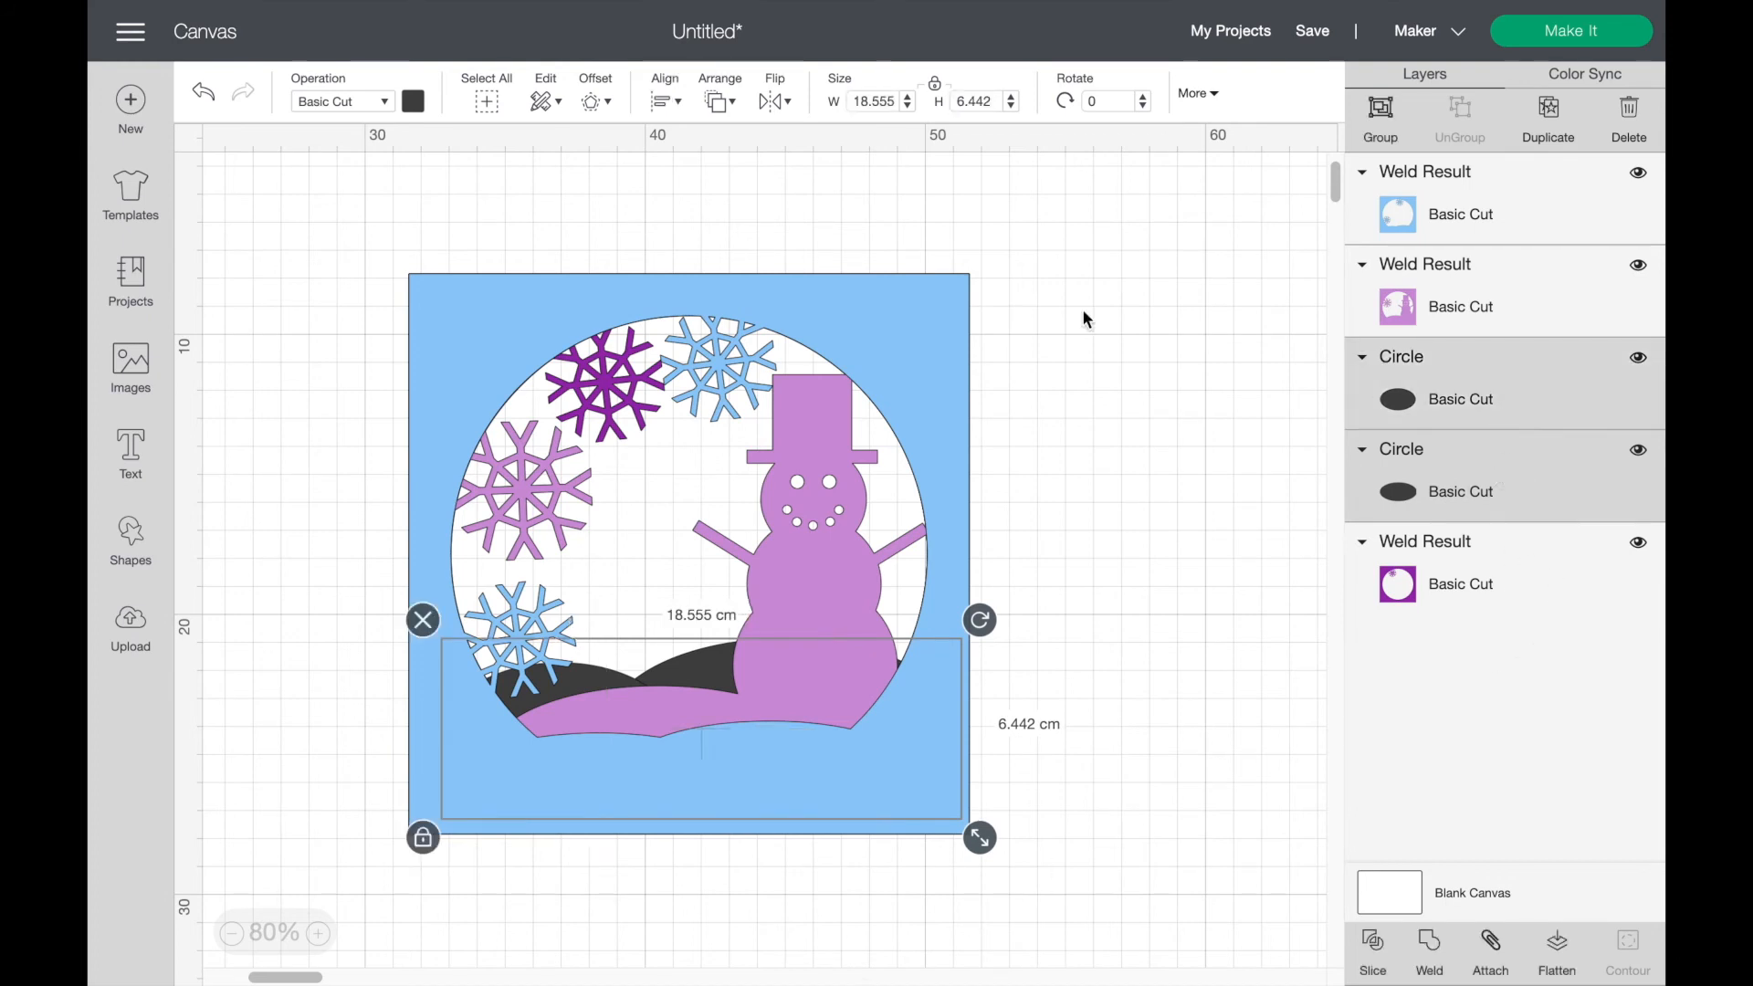
click(411, 105)
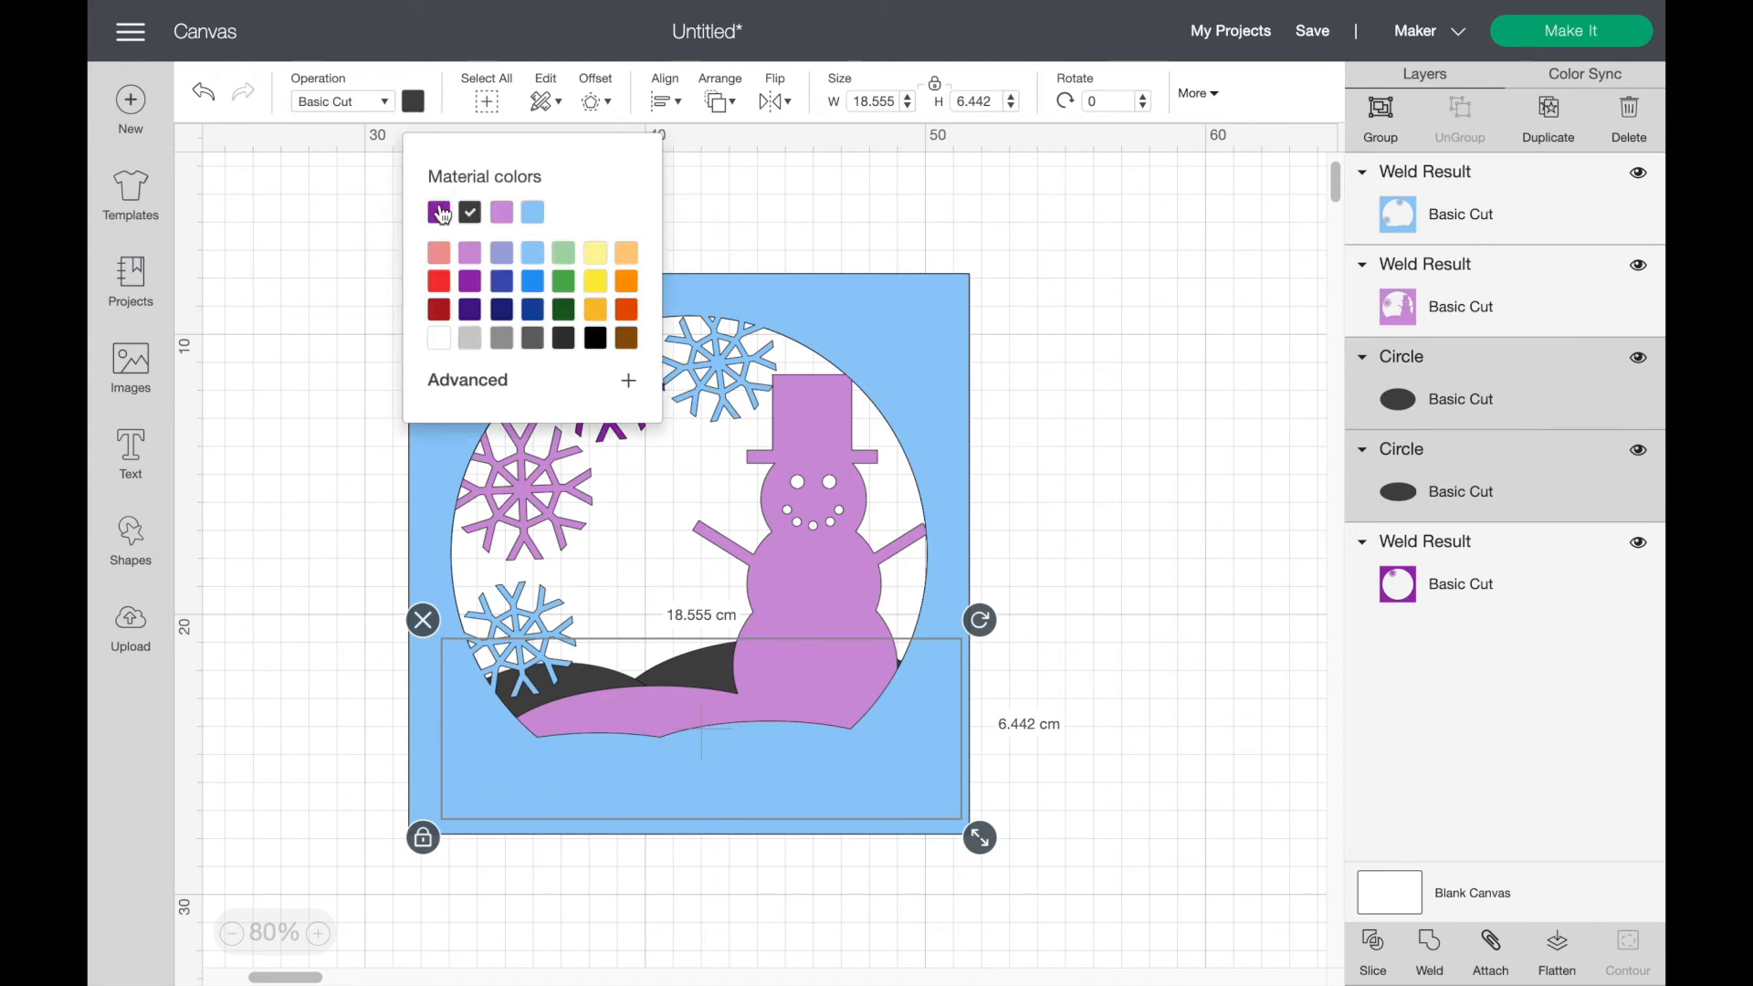
click(438, 212)
click(1037, 402)
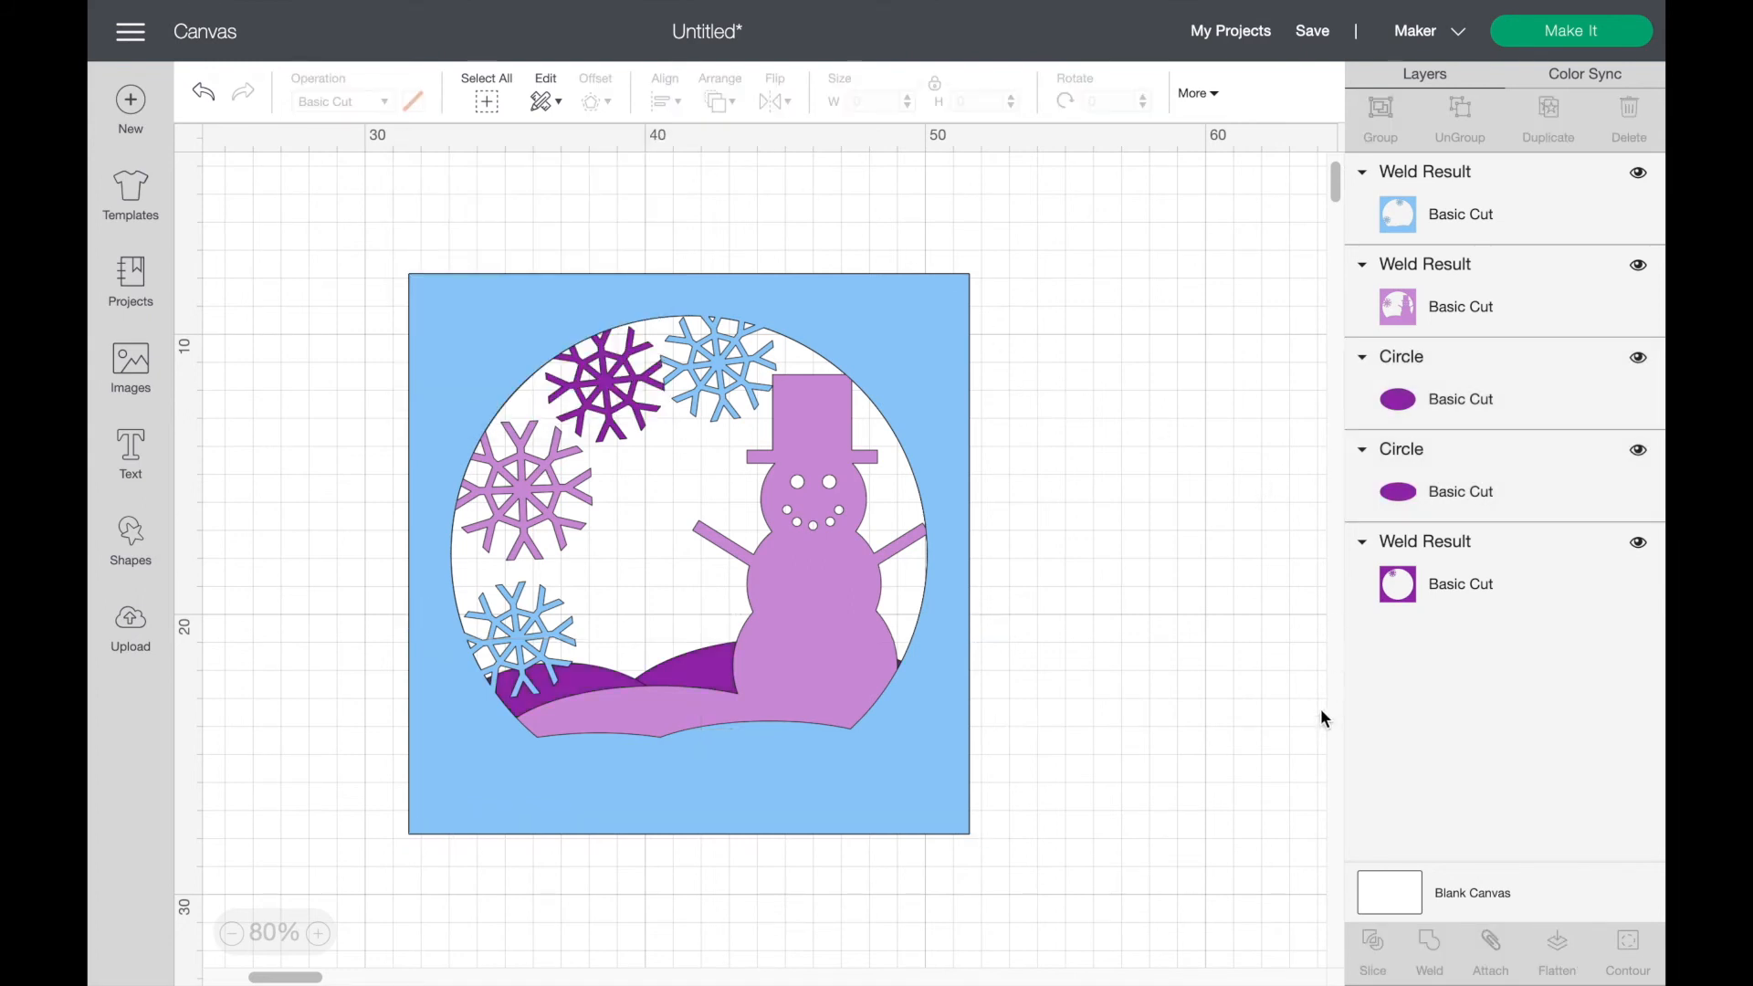
Step: Weld the two dark purple ellipses to the dark purple frame
click(1531, 417)
shift+click(1533, 557)
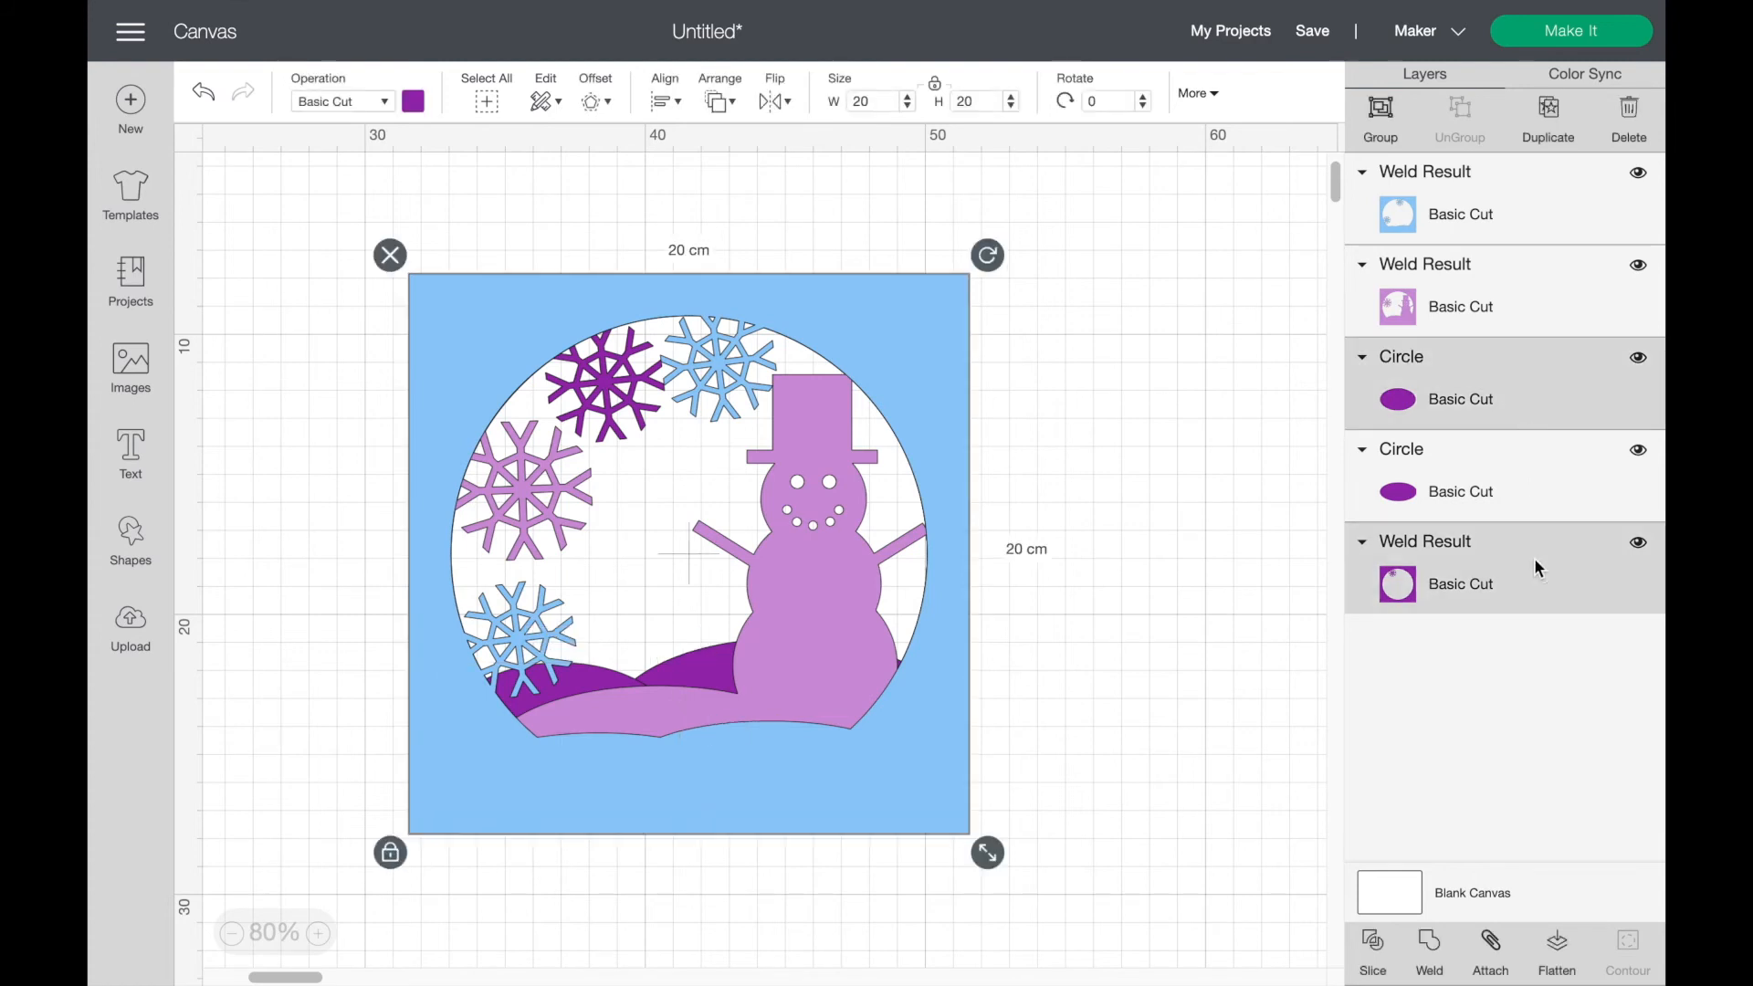
shift+click(1515, 500)
click(1432, 948)
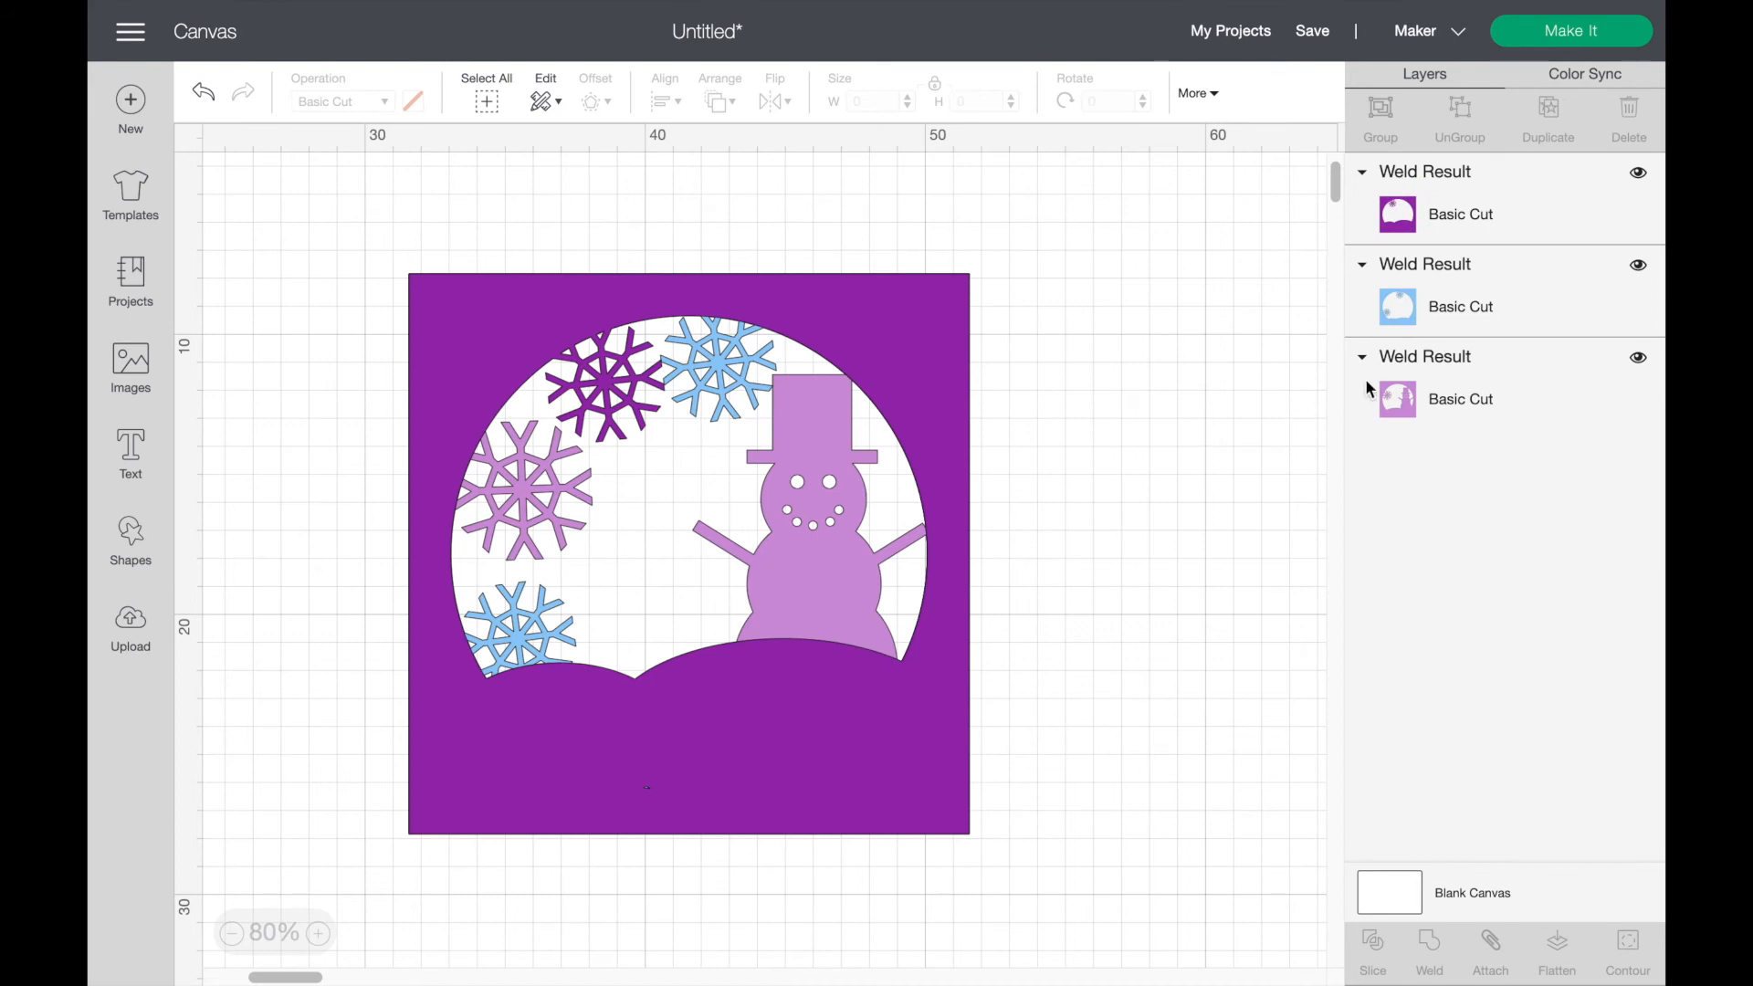
Step: Reorder the layers with light blue on top, the light purple snowman second and the dark purple frame last
click(1432, 223)
click(1471, 302)
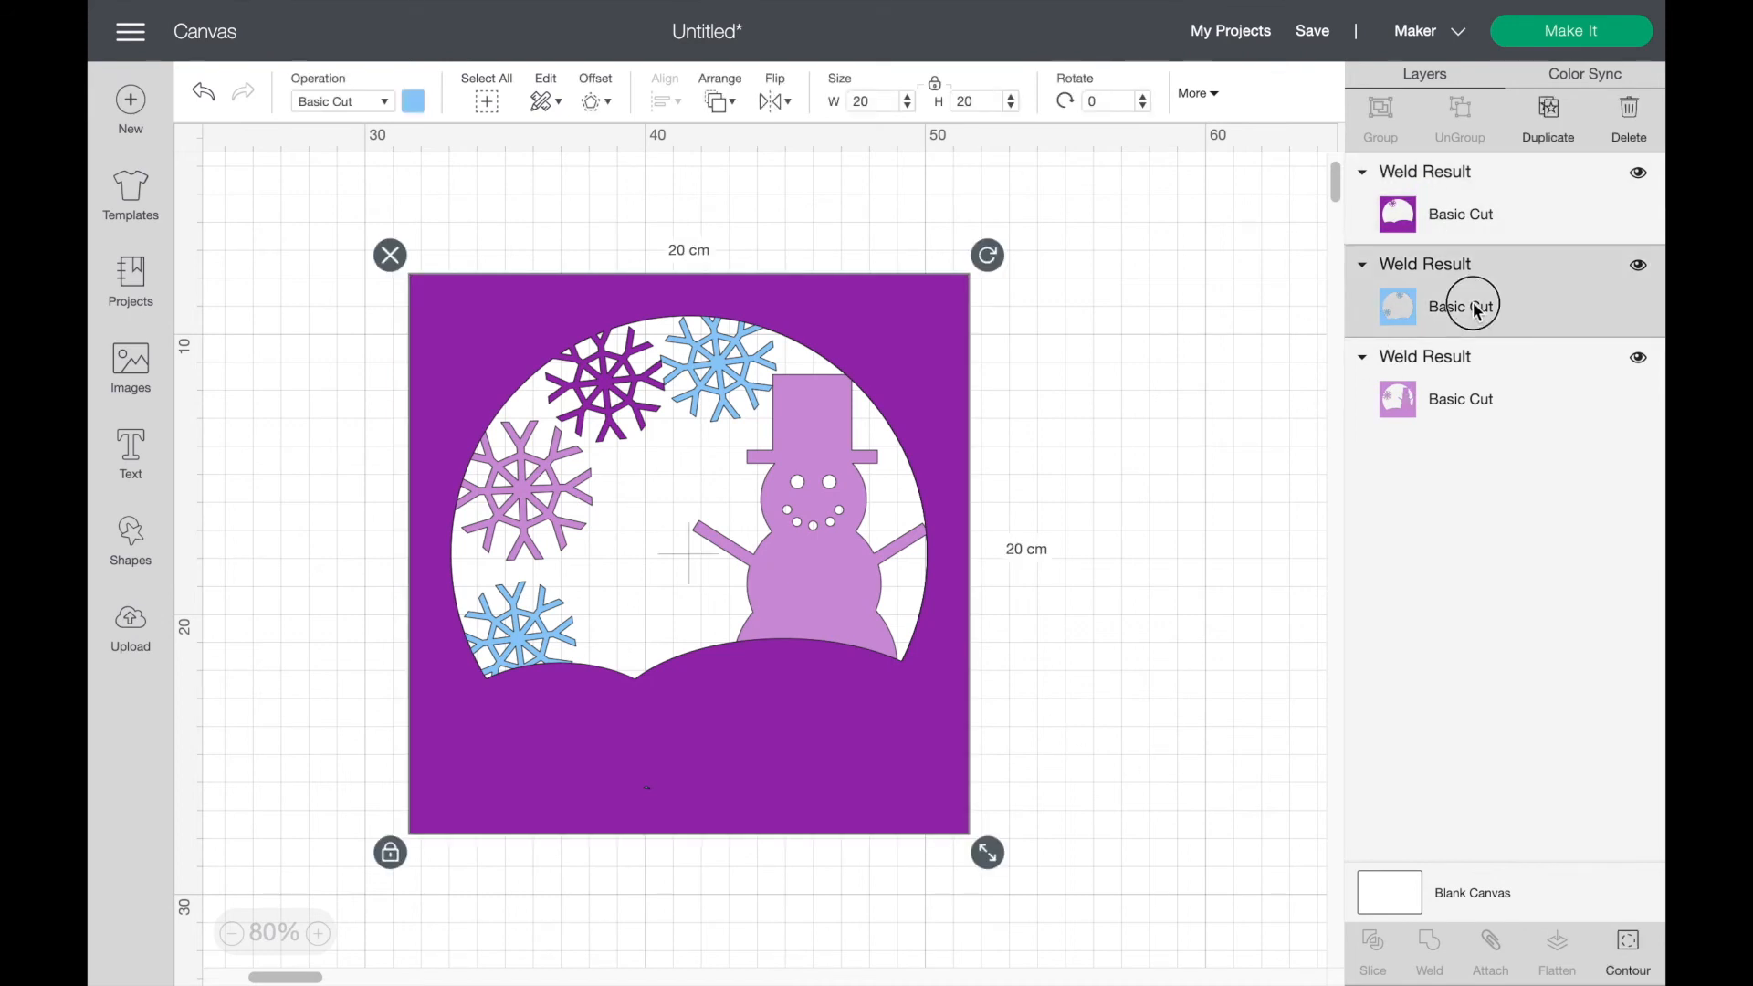
drag(1502, 306, 1499, 194)
drag(1497, 393, 1494, 255)
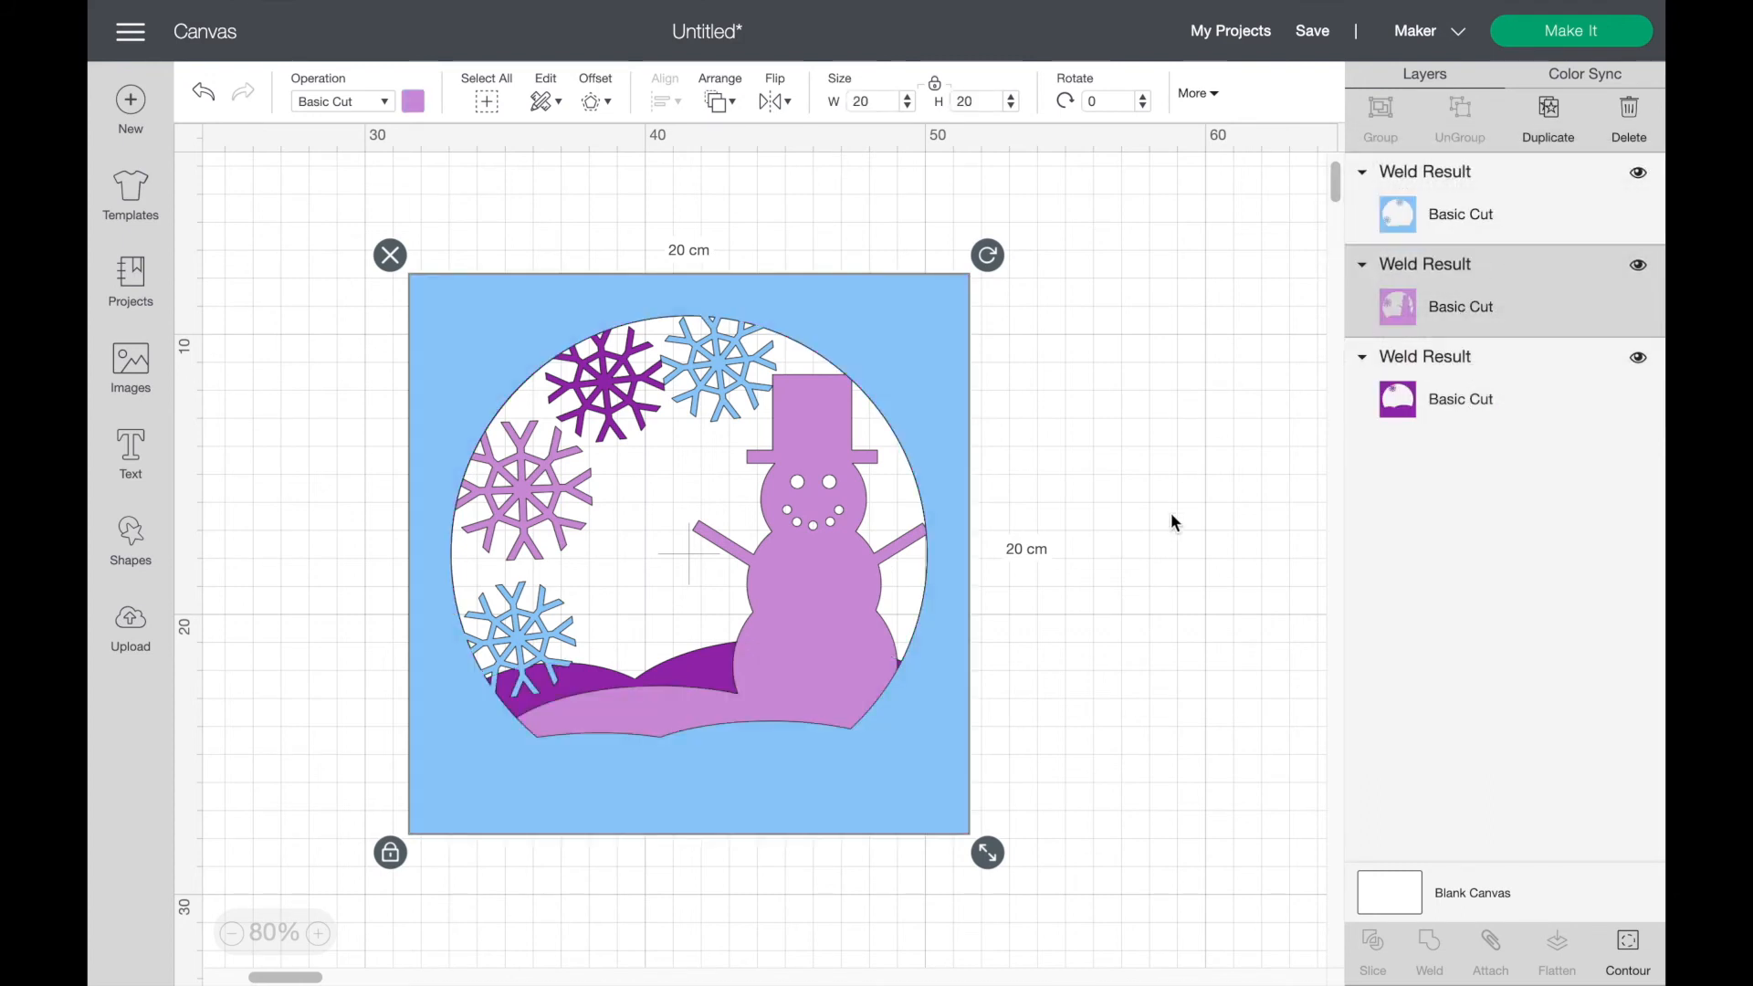
click(1135, 557)
Step: Add a square shape to the empty canvas area beside the snowman scene
scroll(1135, 558, down, 3)
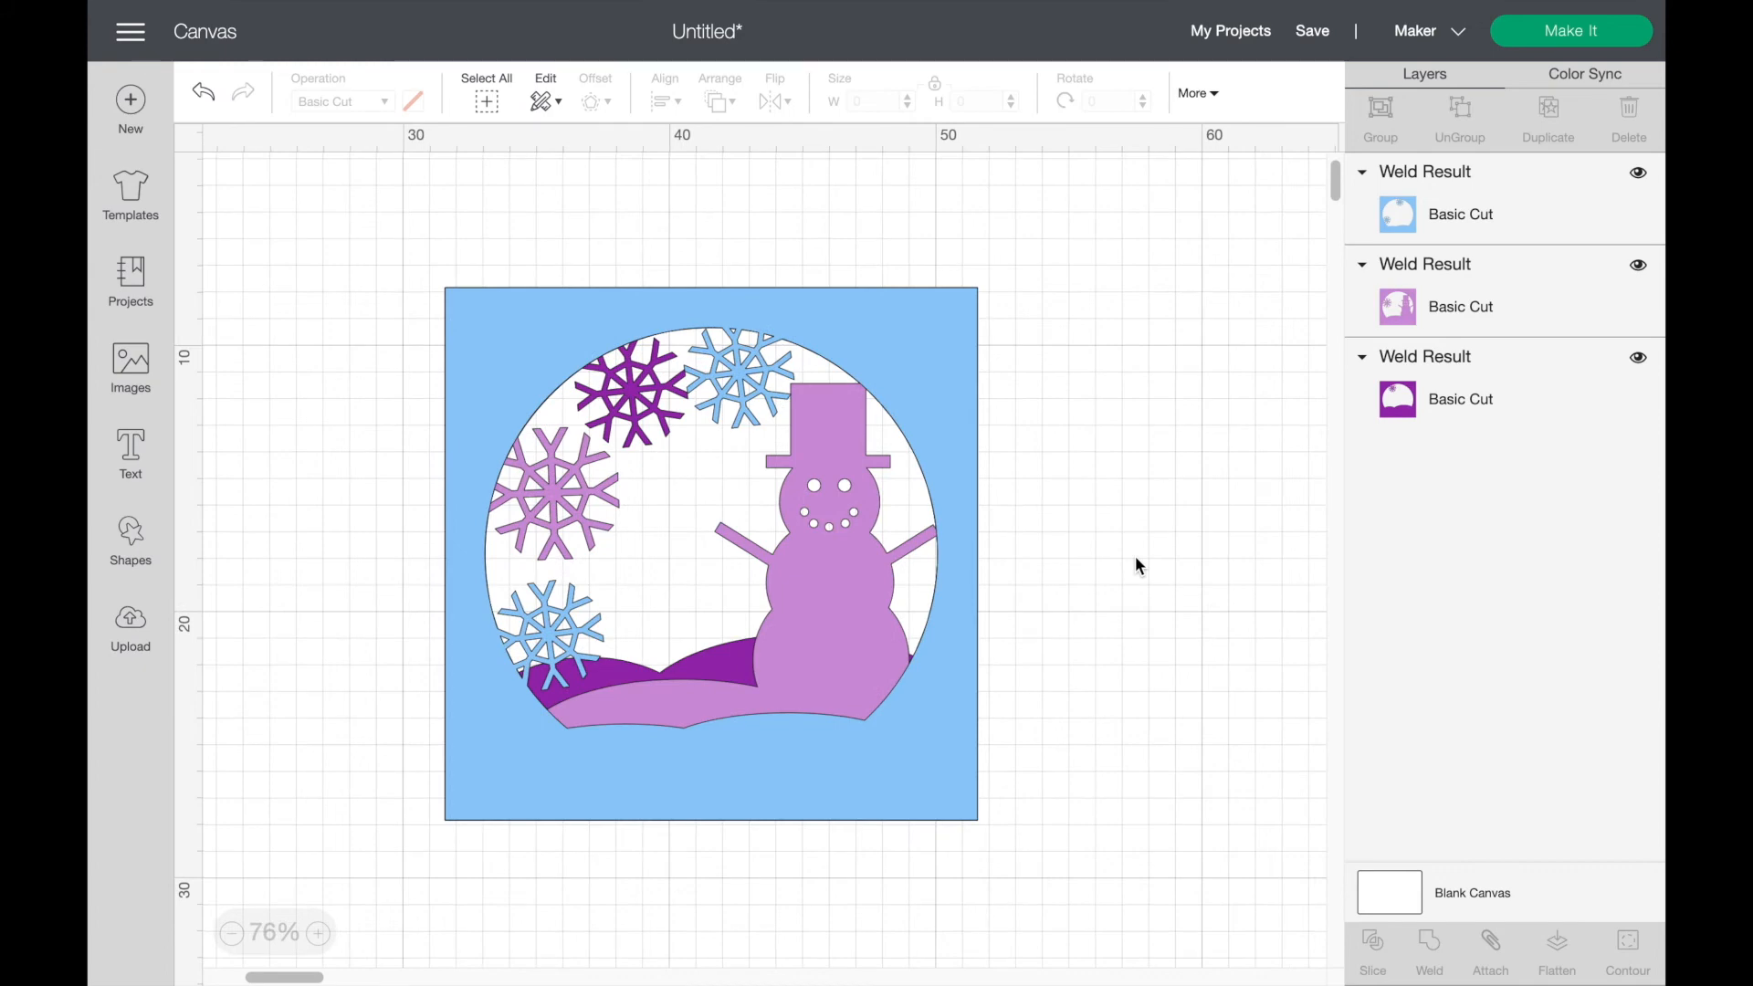
scroll(1136, 557, left, 8)
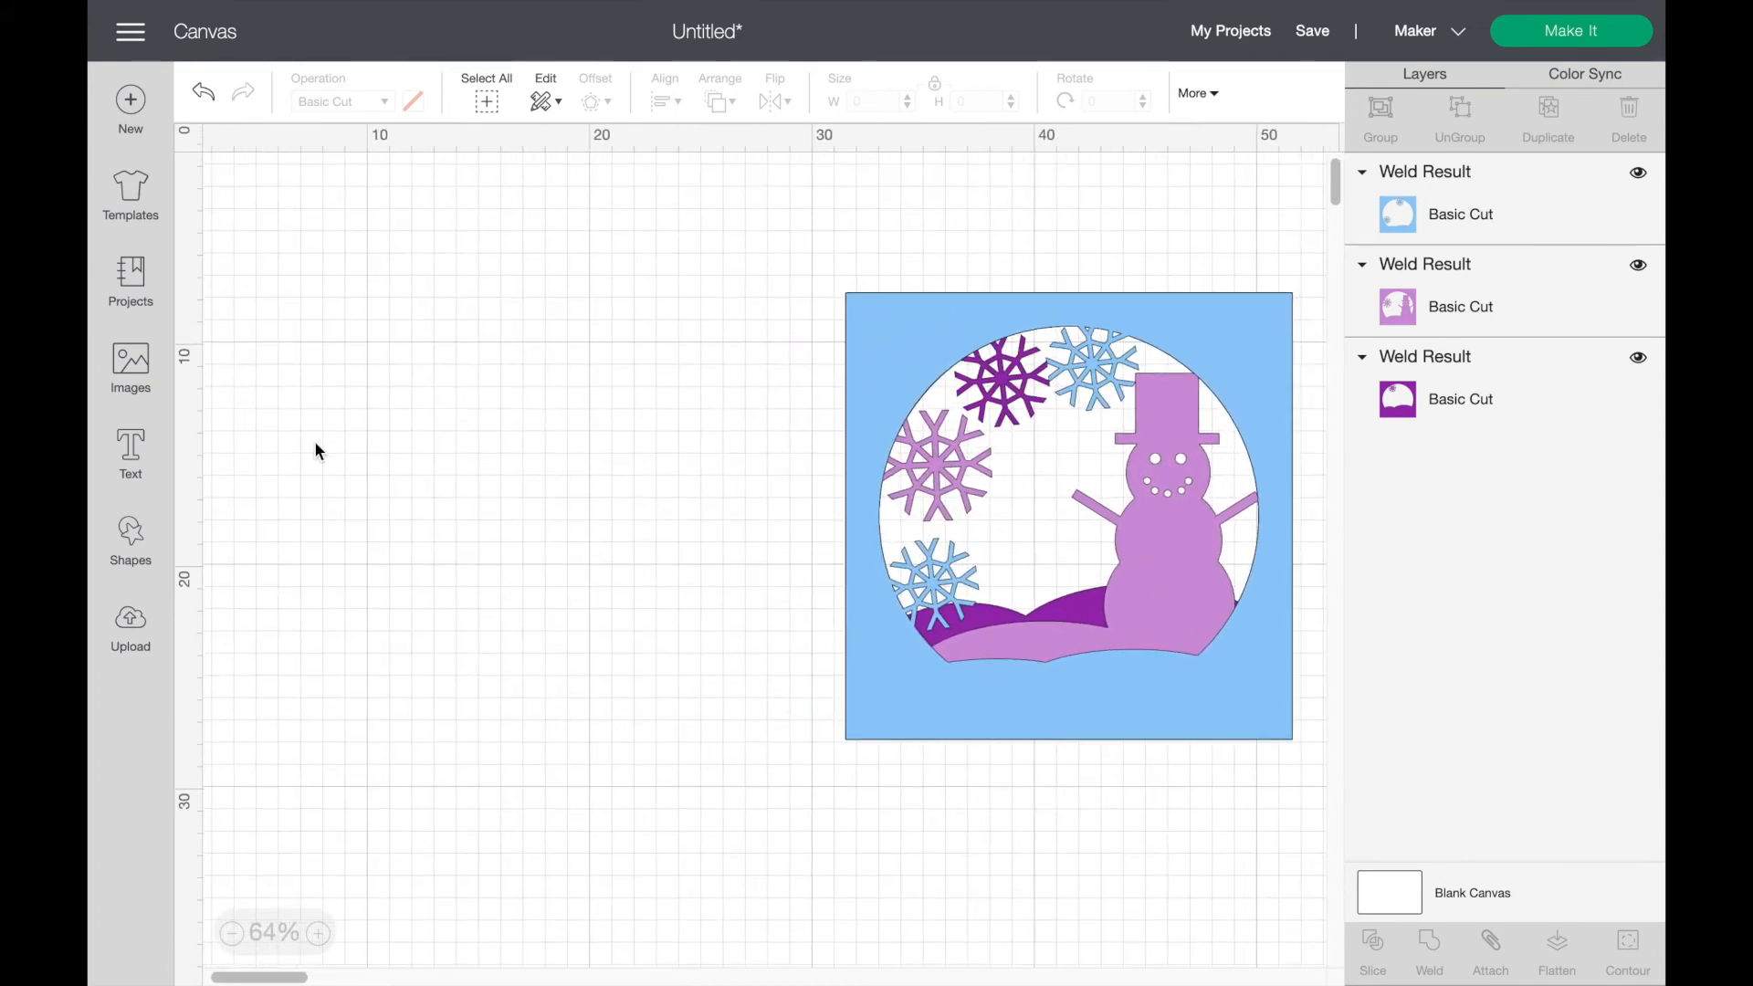
click(133, 546)
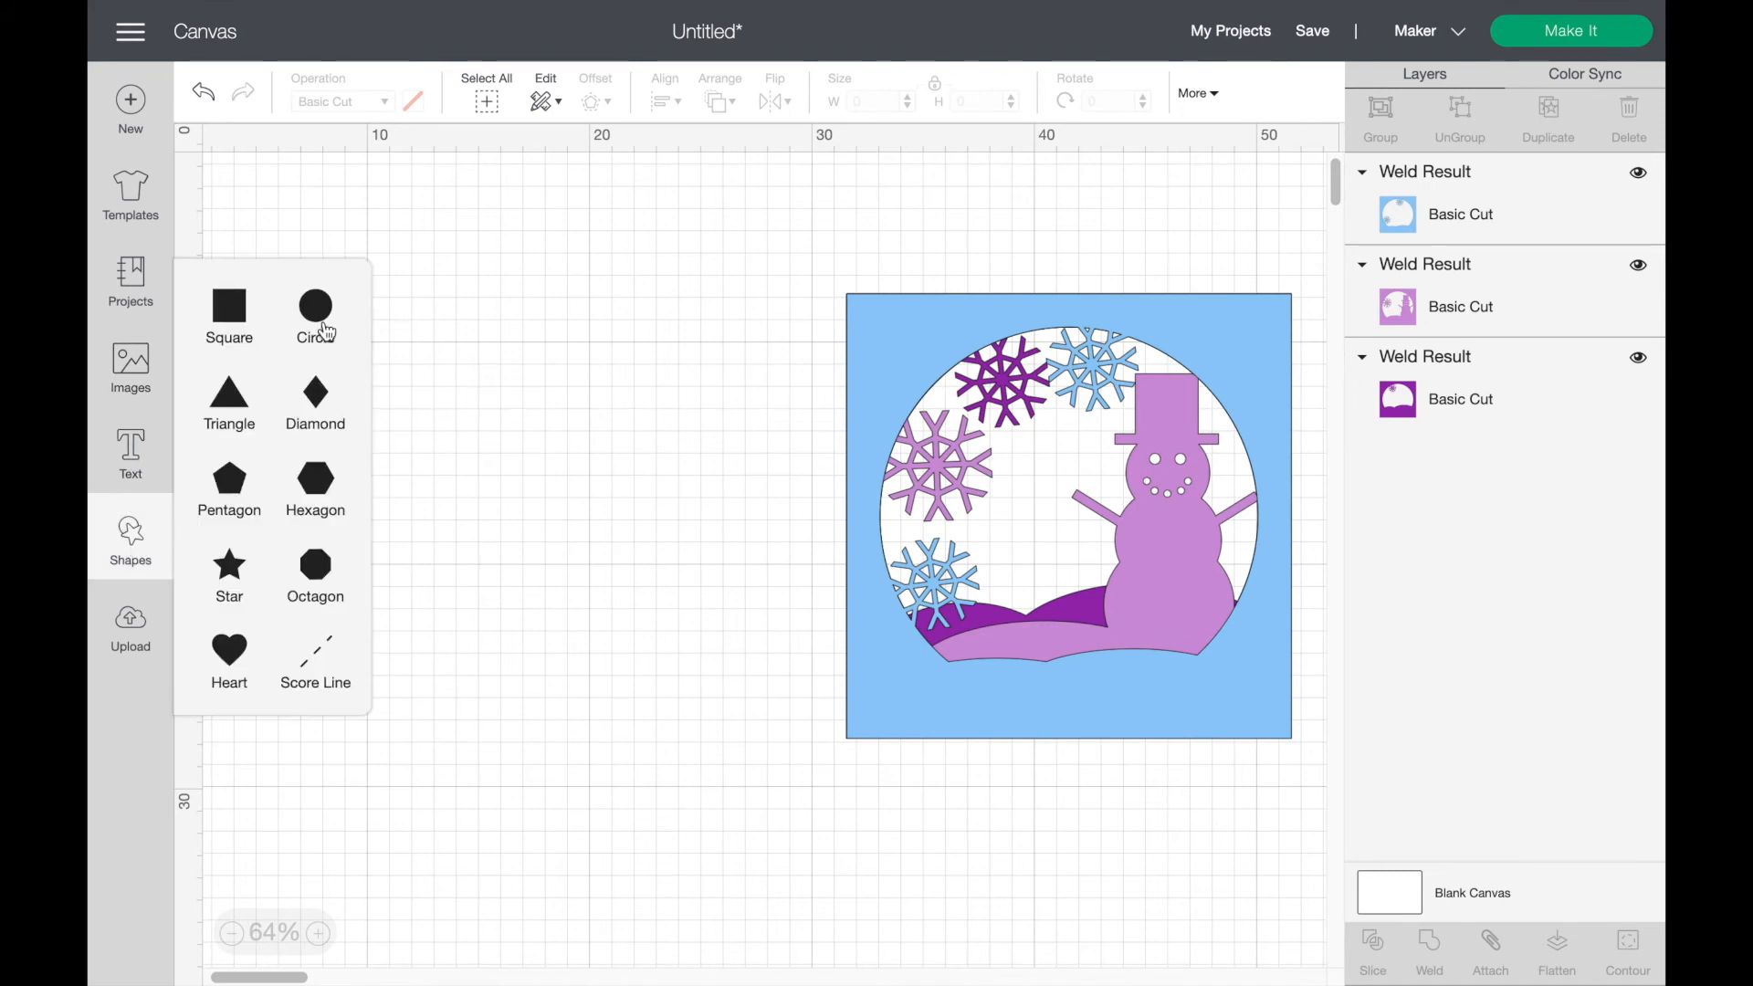
click(228, 313)
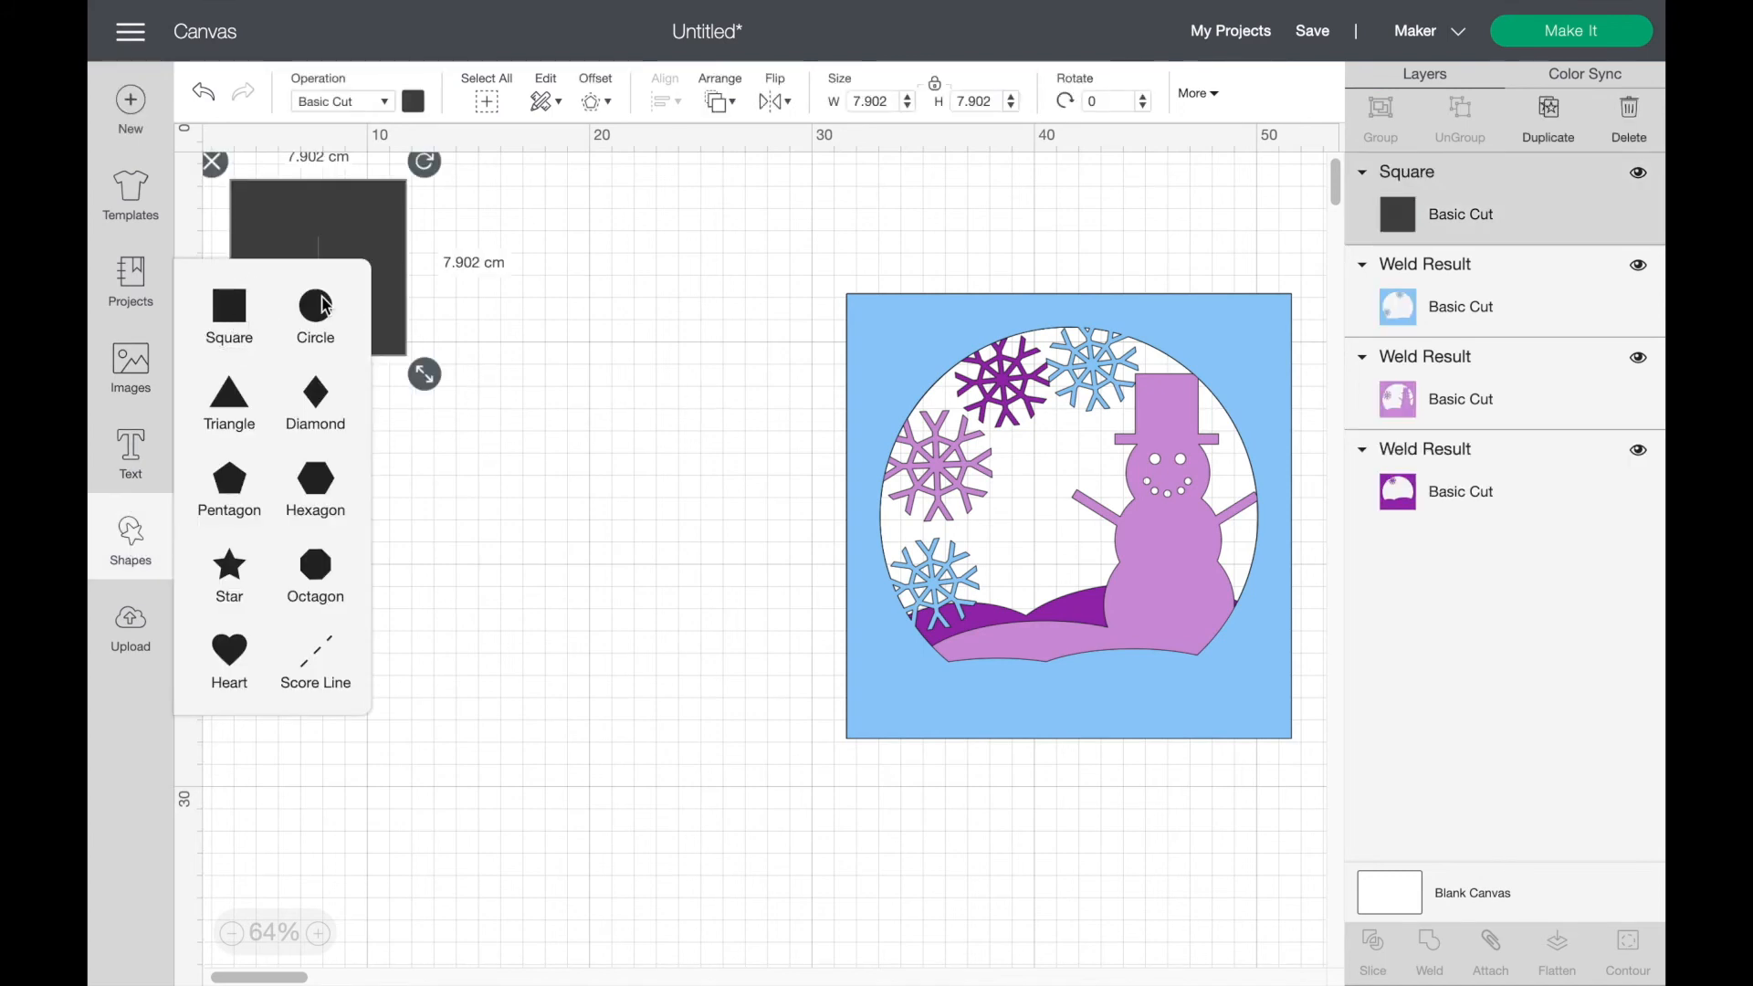
Step: Set the new square's size to 20 cm and place it just beside the snowman scene
click(890, 106)
drag(890, 106, 815, 111)
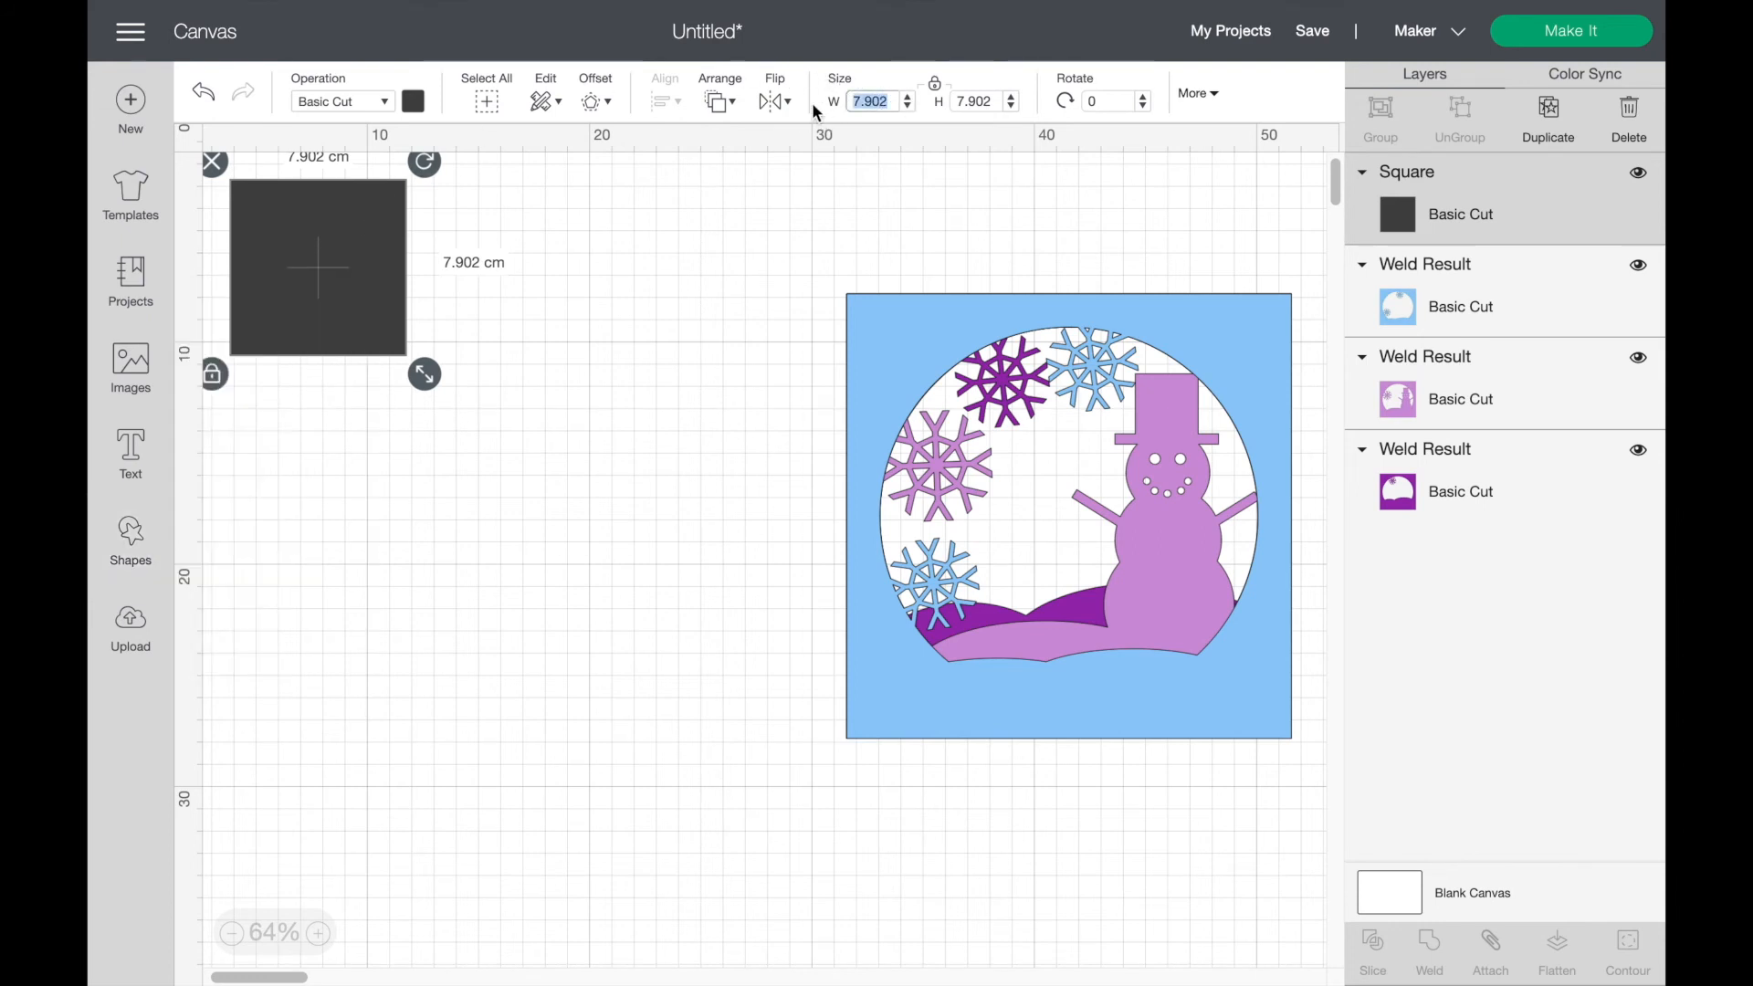
text(20)
click(832, 228)
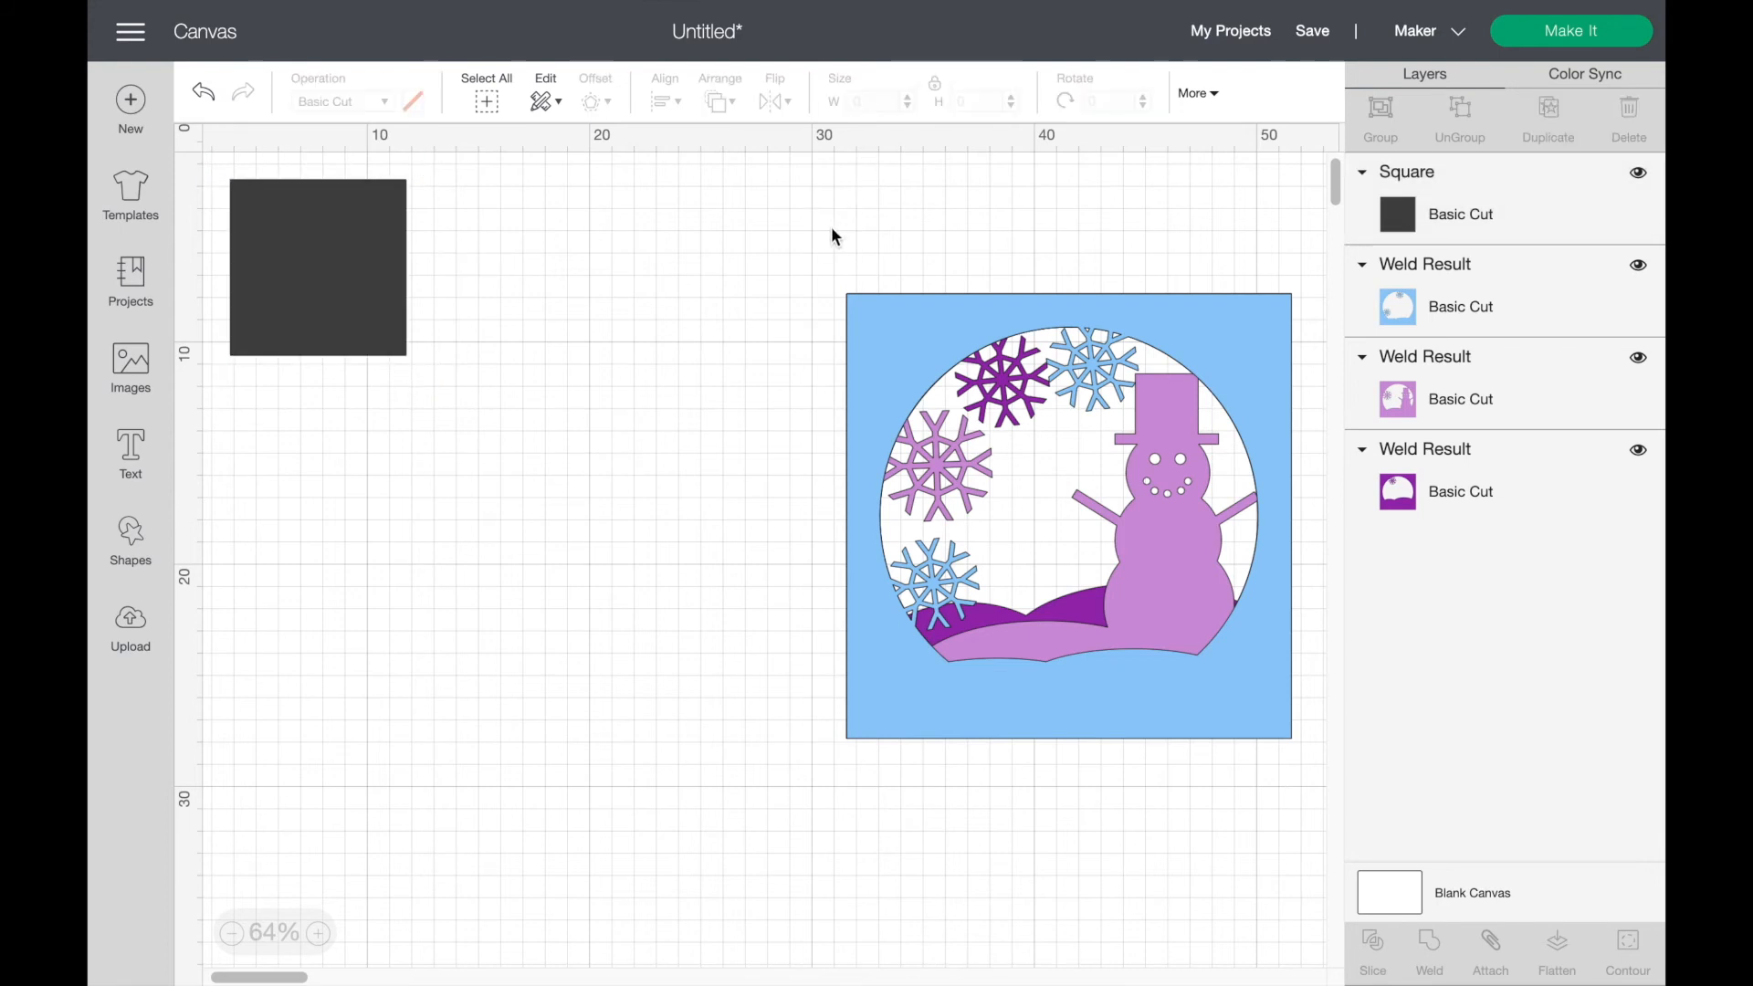
click(369, 274)
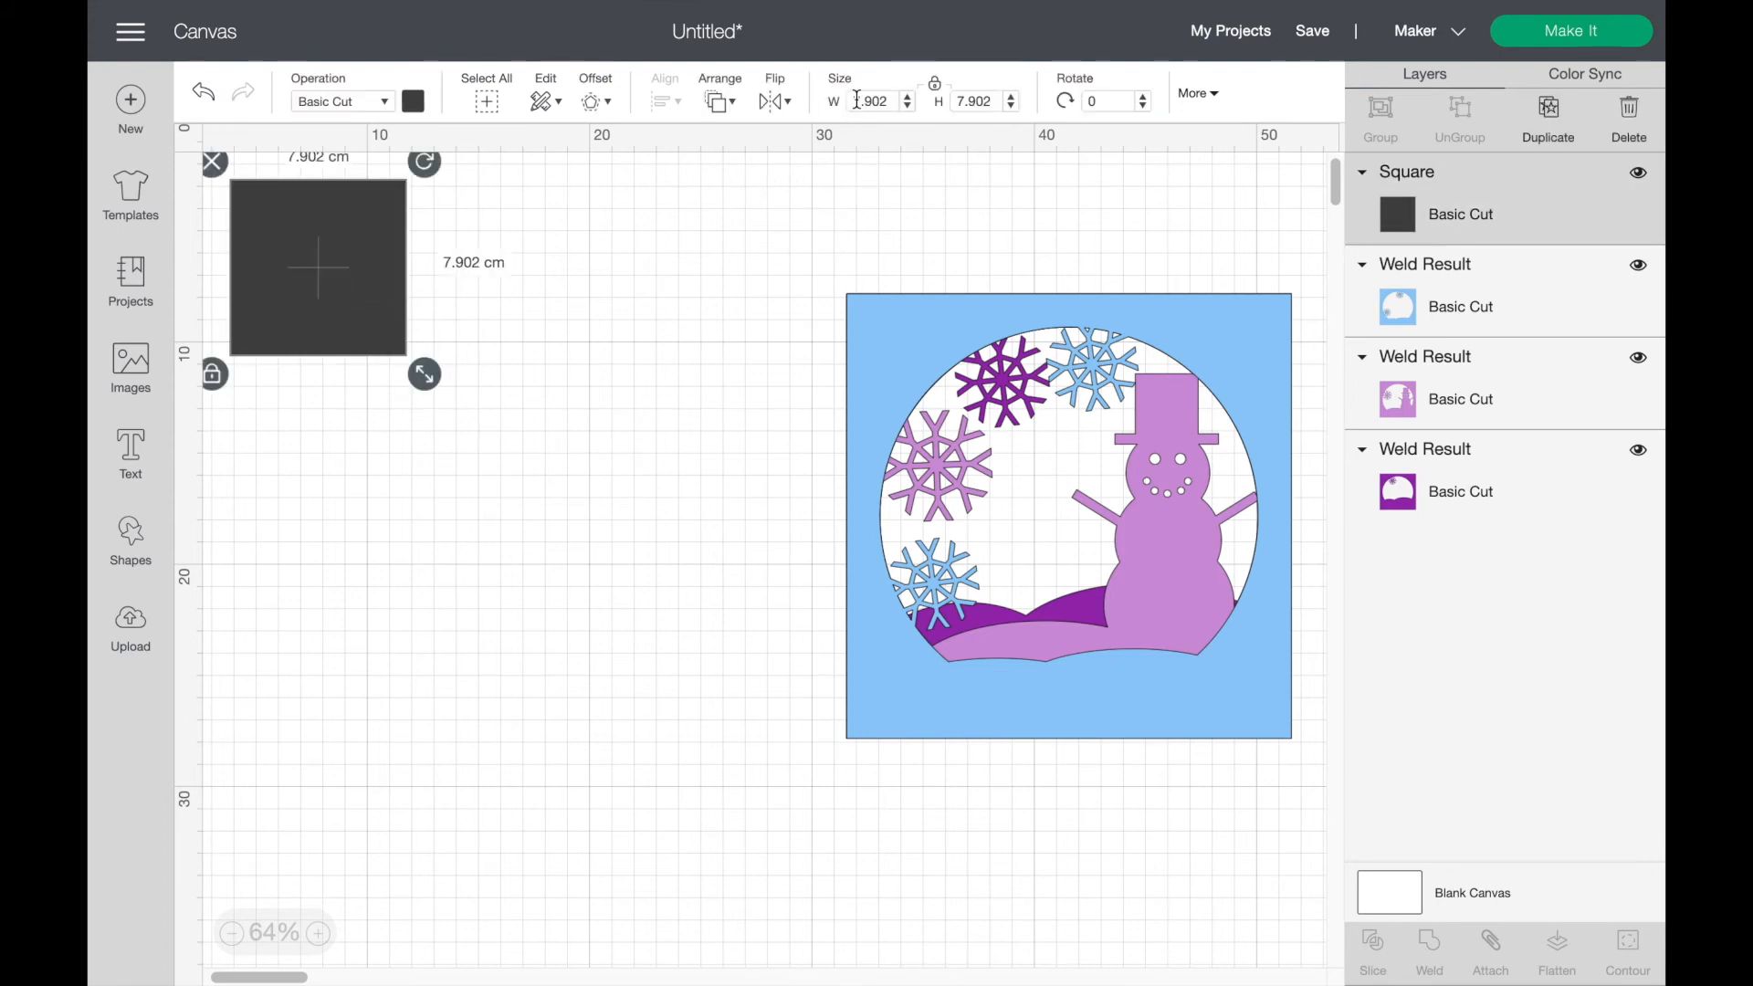
click(891, 102)
text(20)
key(Return)
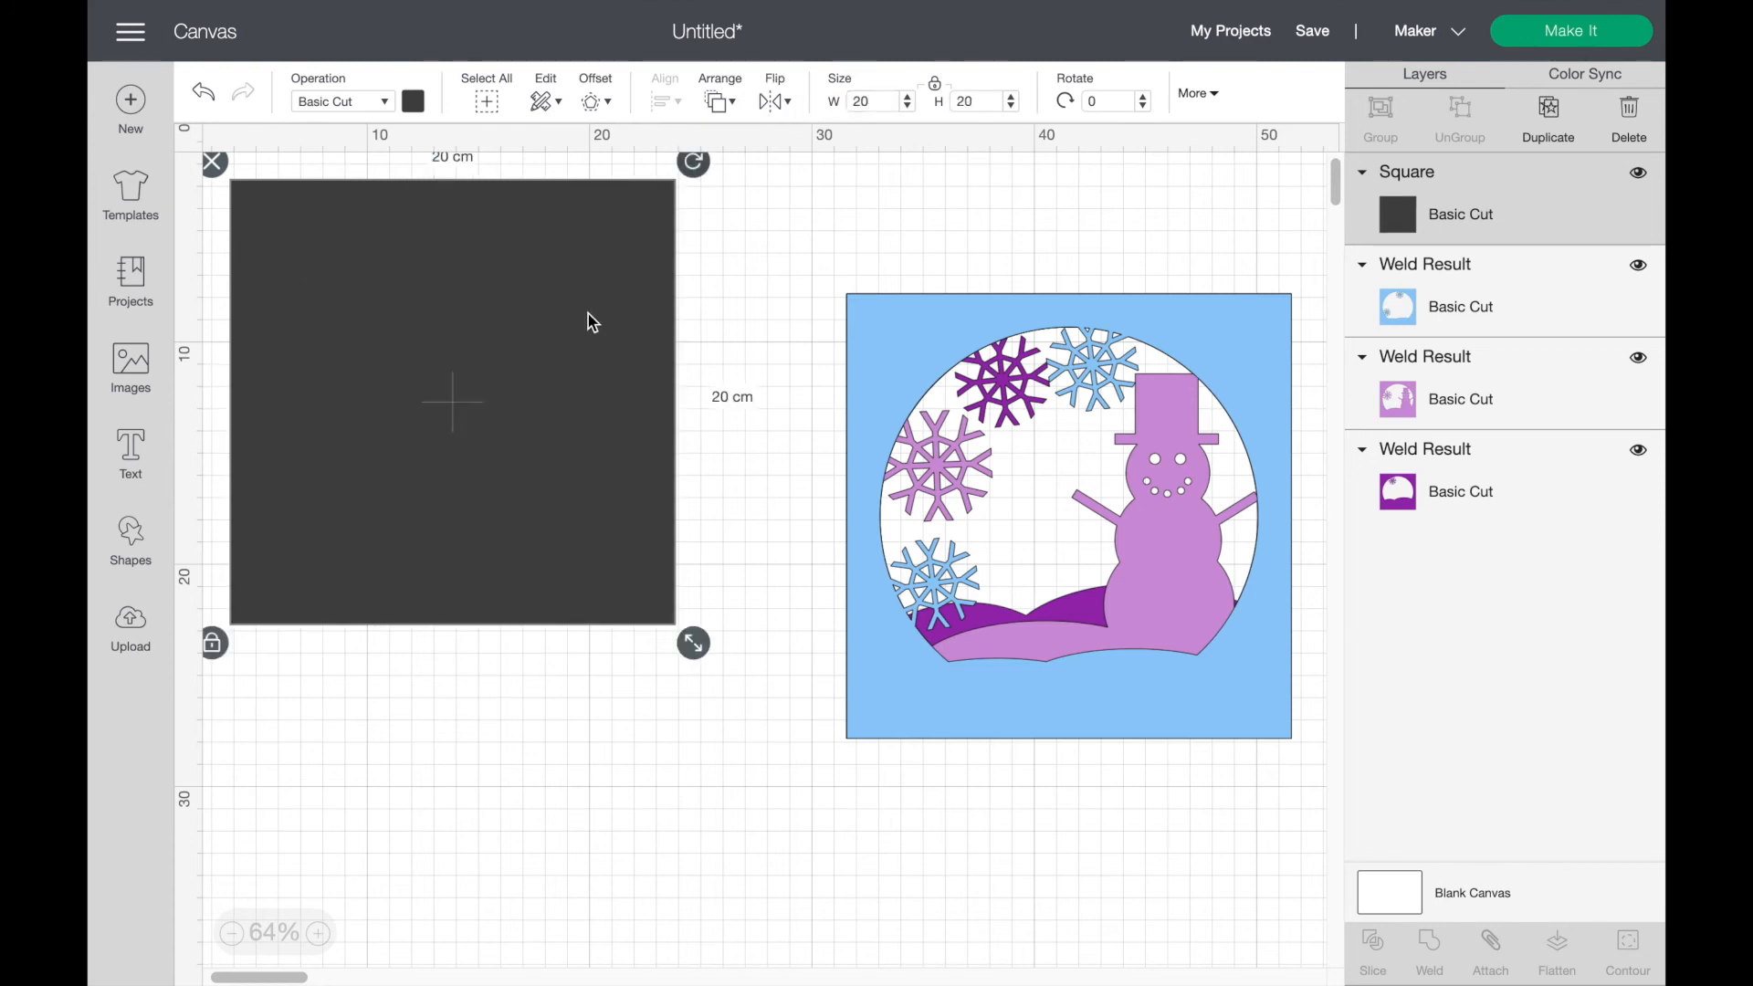
drag(586, 418, 681, 516)
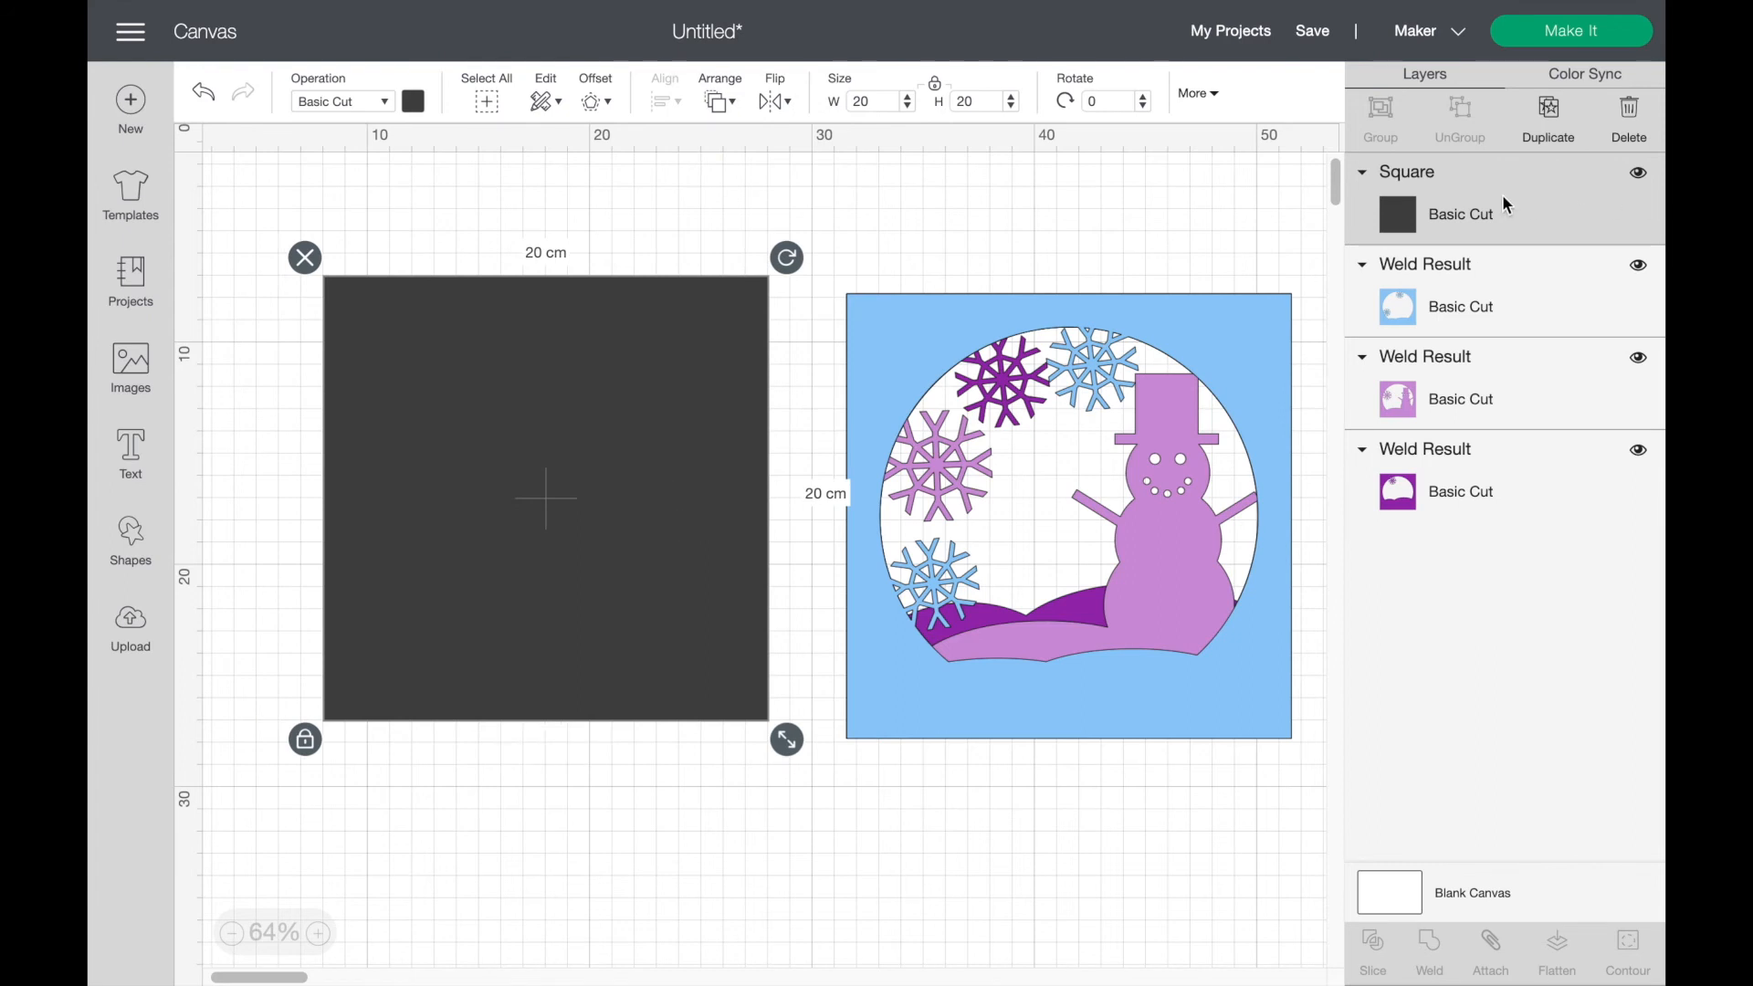
Step: Put the square last in the layer order, below the light blue, light purple and dark purple frames
drag(1500, 231, 1501, 566)
drag(1495, 199, 1488, 586)
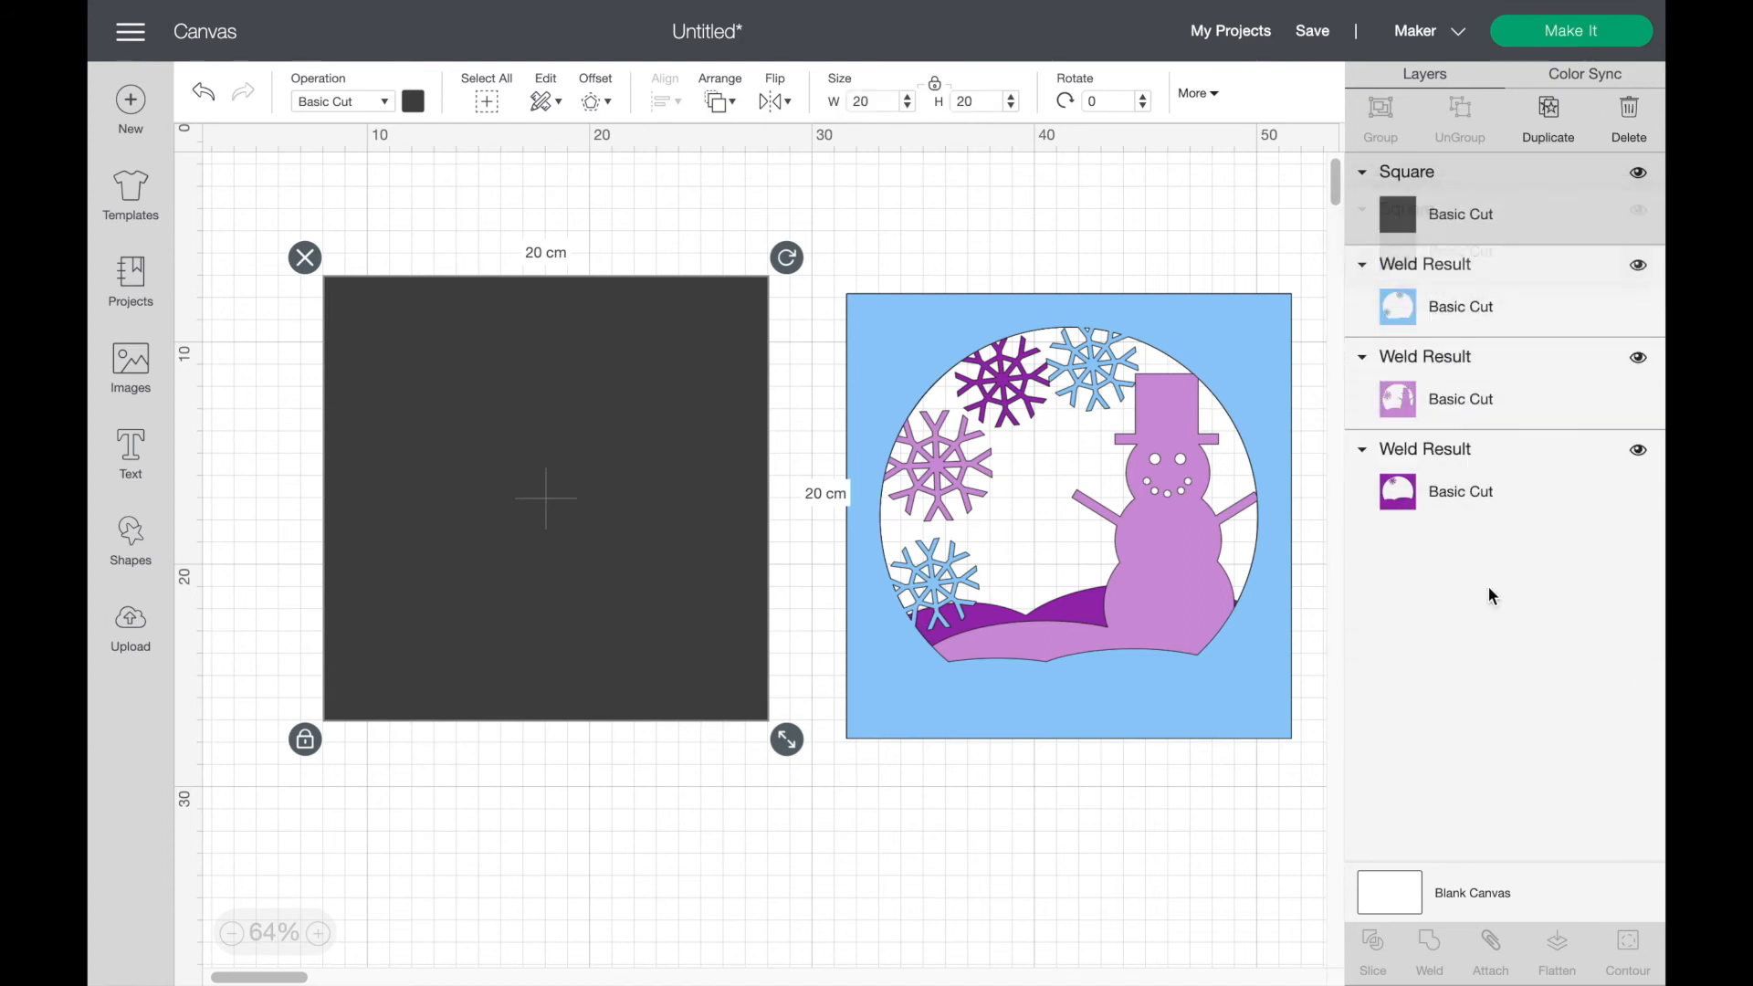
click(1501, 315)
drag(1499, 307, 1499, 162)
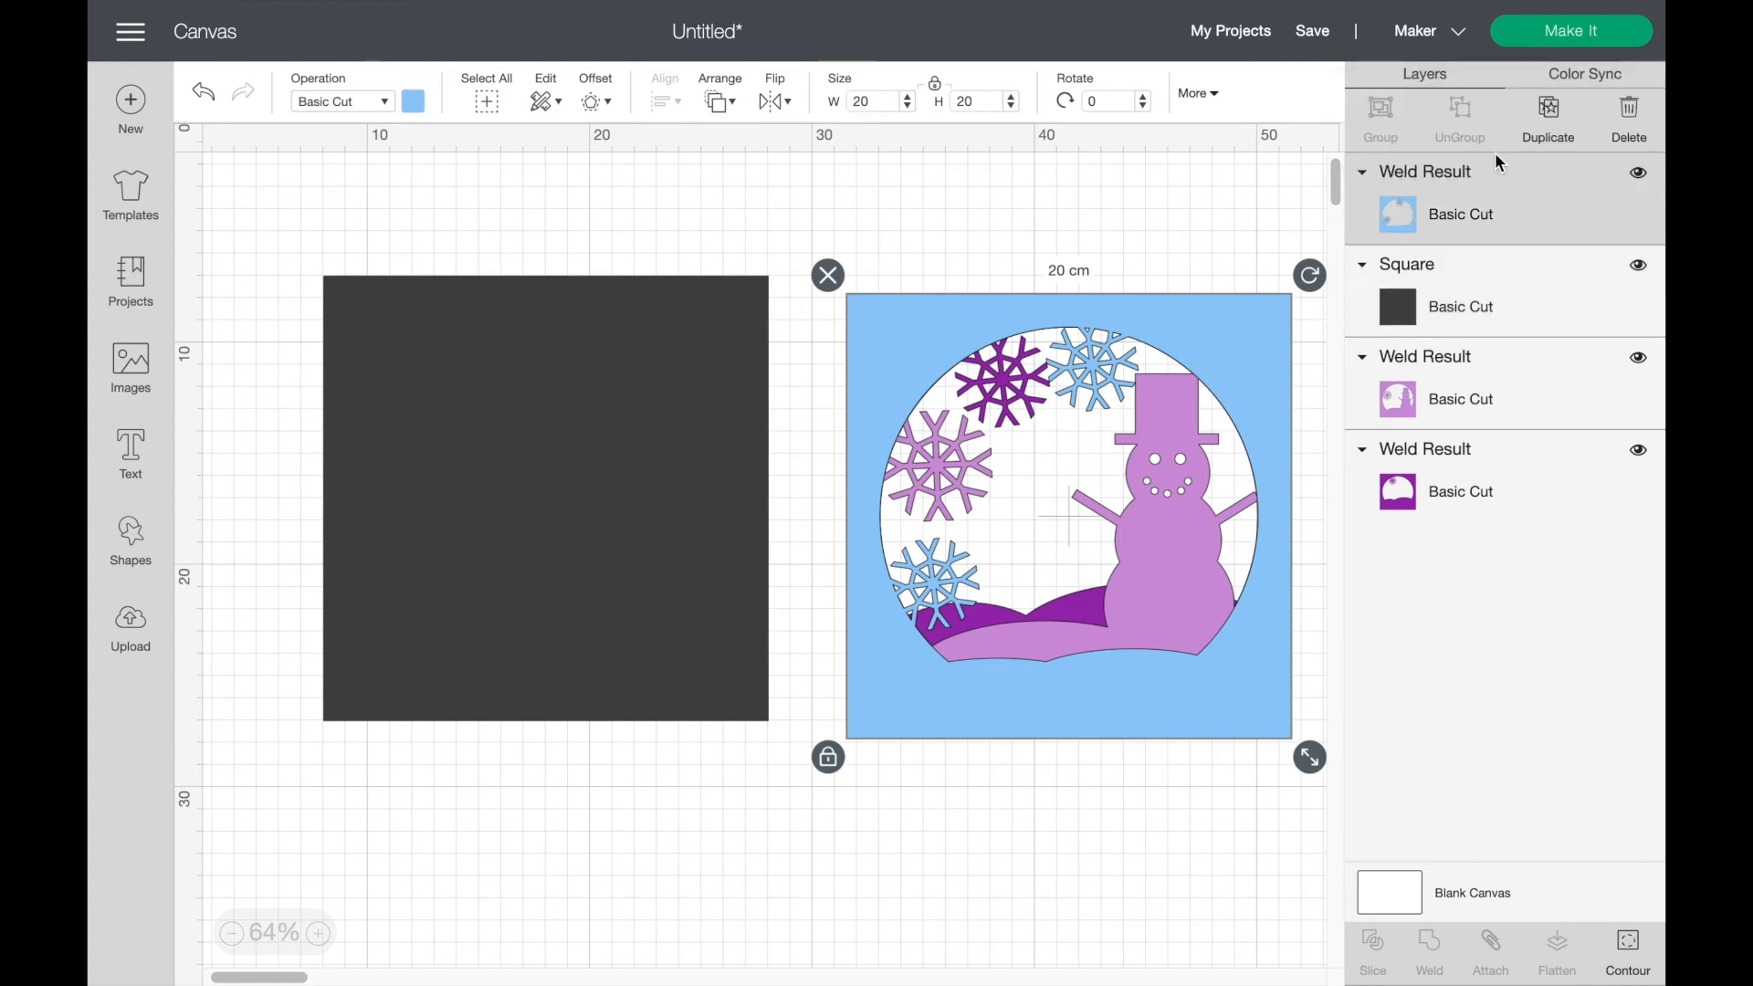
drag(1517, 379, 1519, 168)
drag(1531, 471, 1513, 131)
drag(1525, 517, 1526, 185)
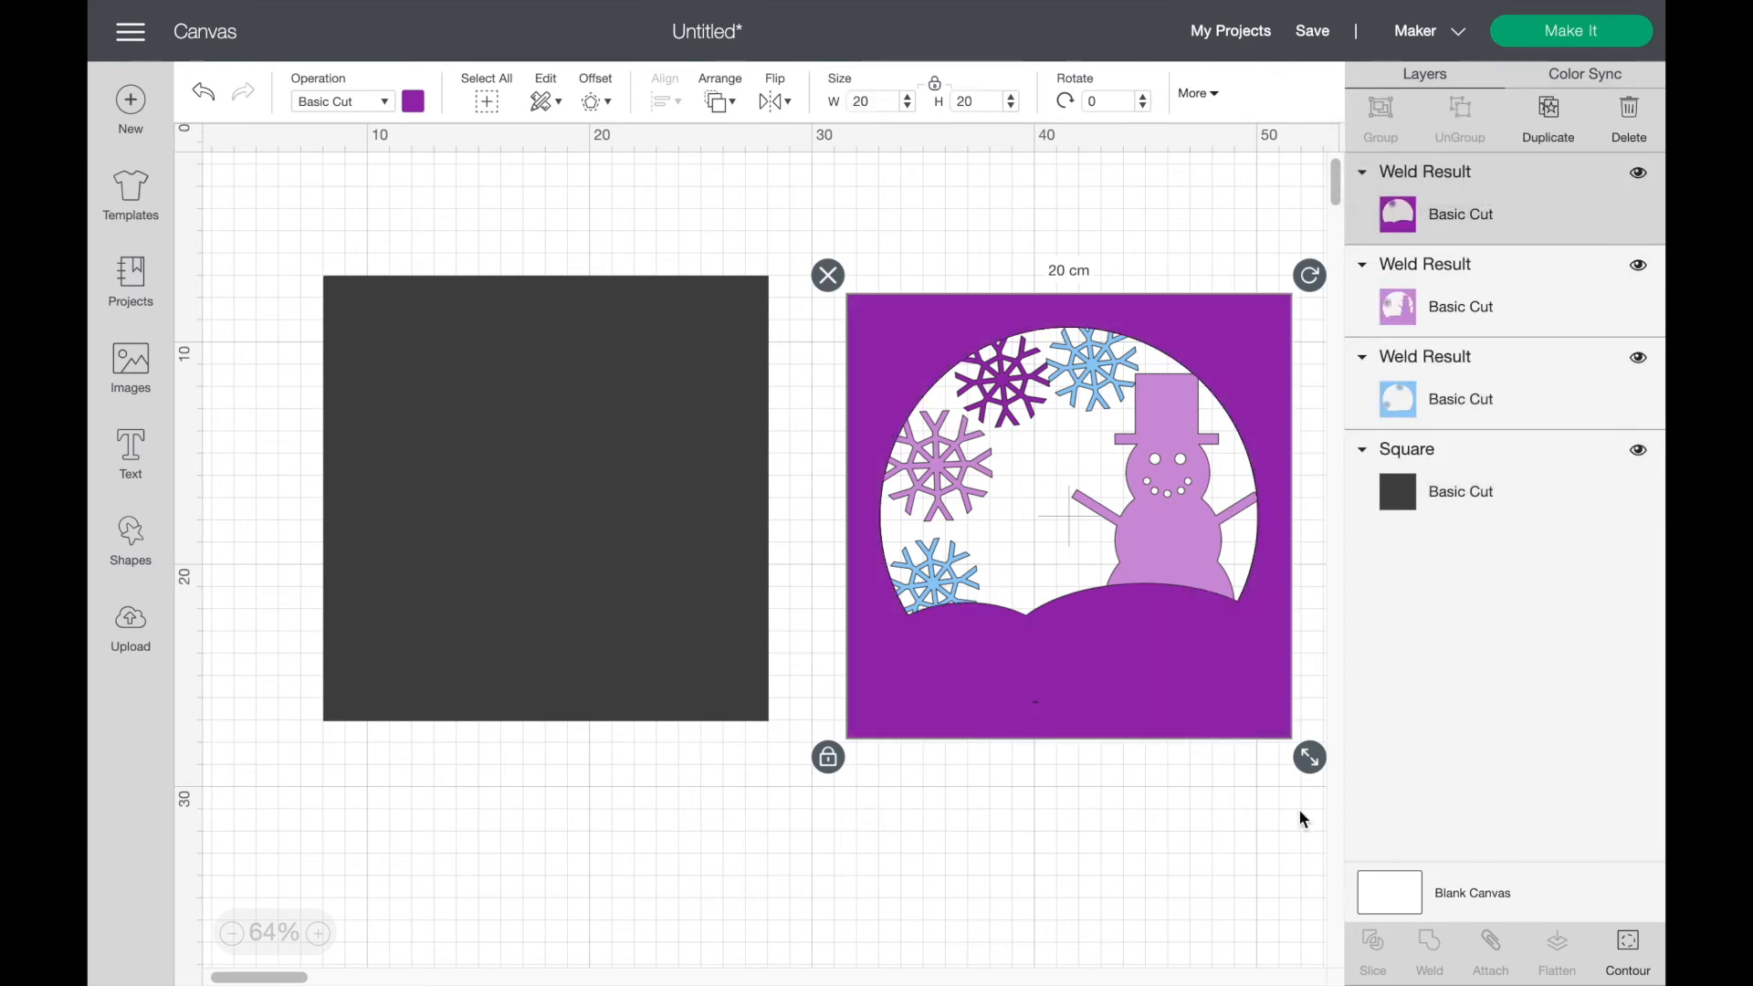
drag(1514, 227, 1508, 441)
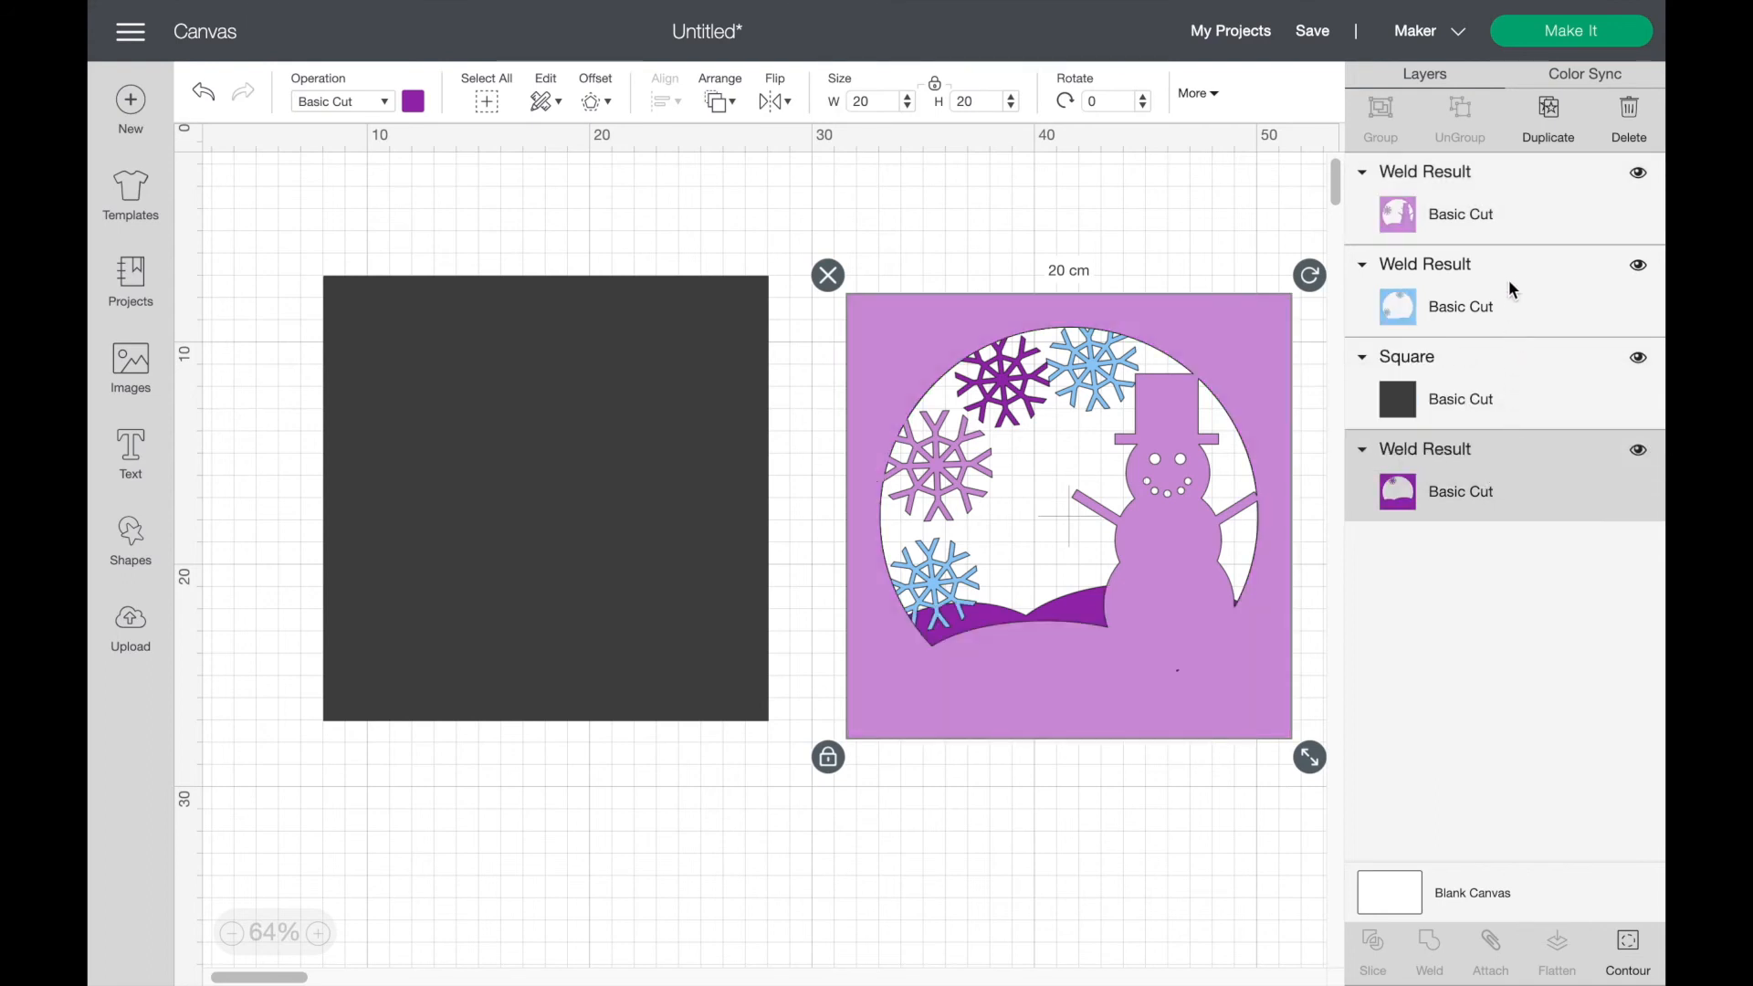
drag(1511, 289, 1500, 130)
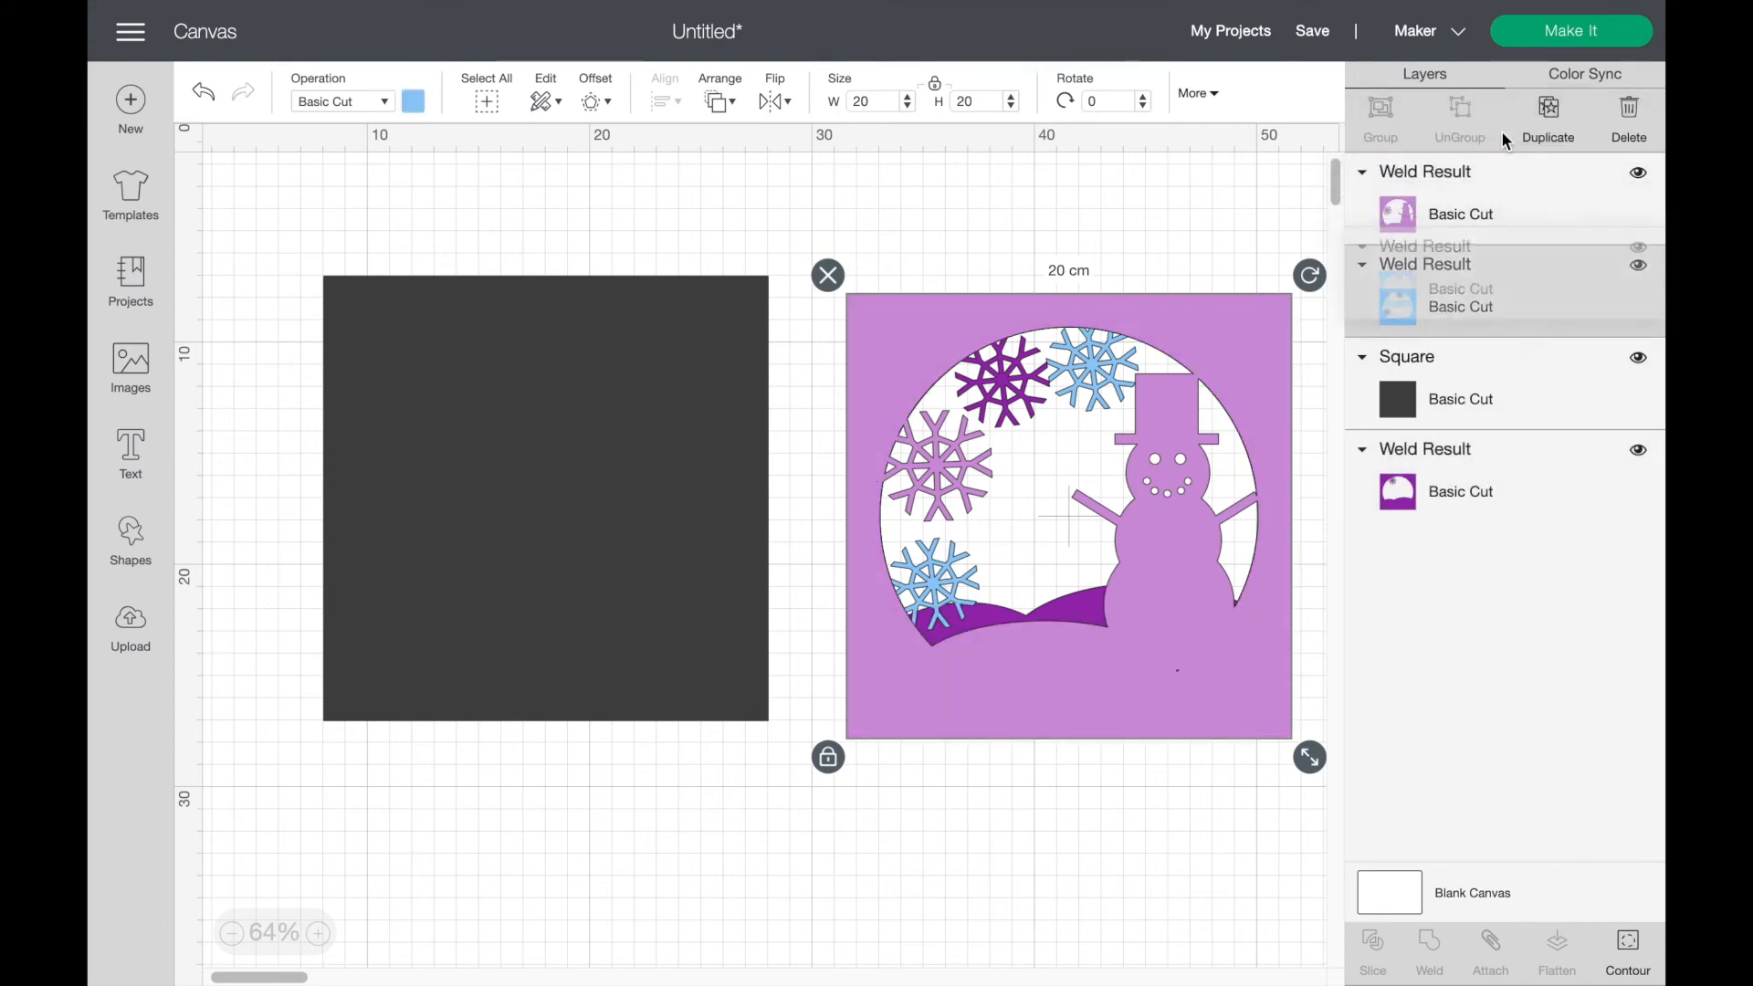
drag(1499, 473, 1484, 161)
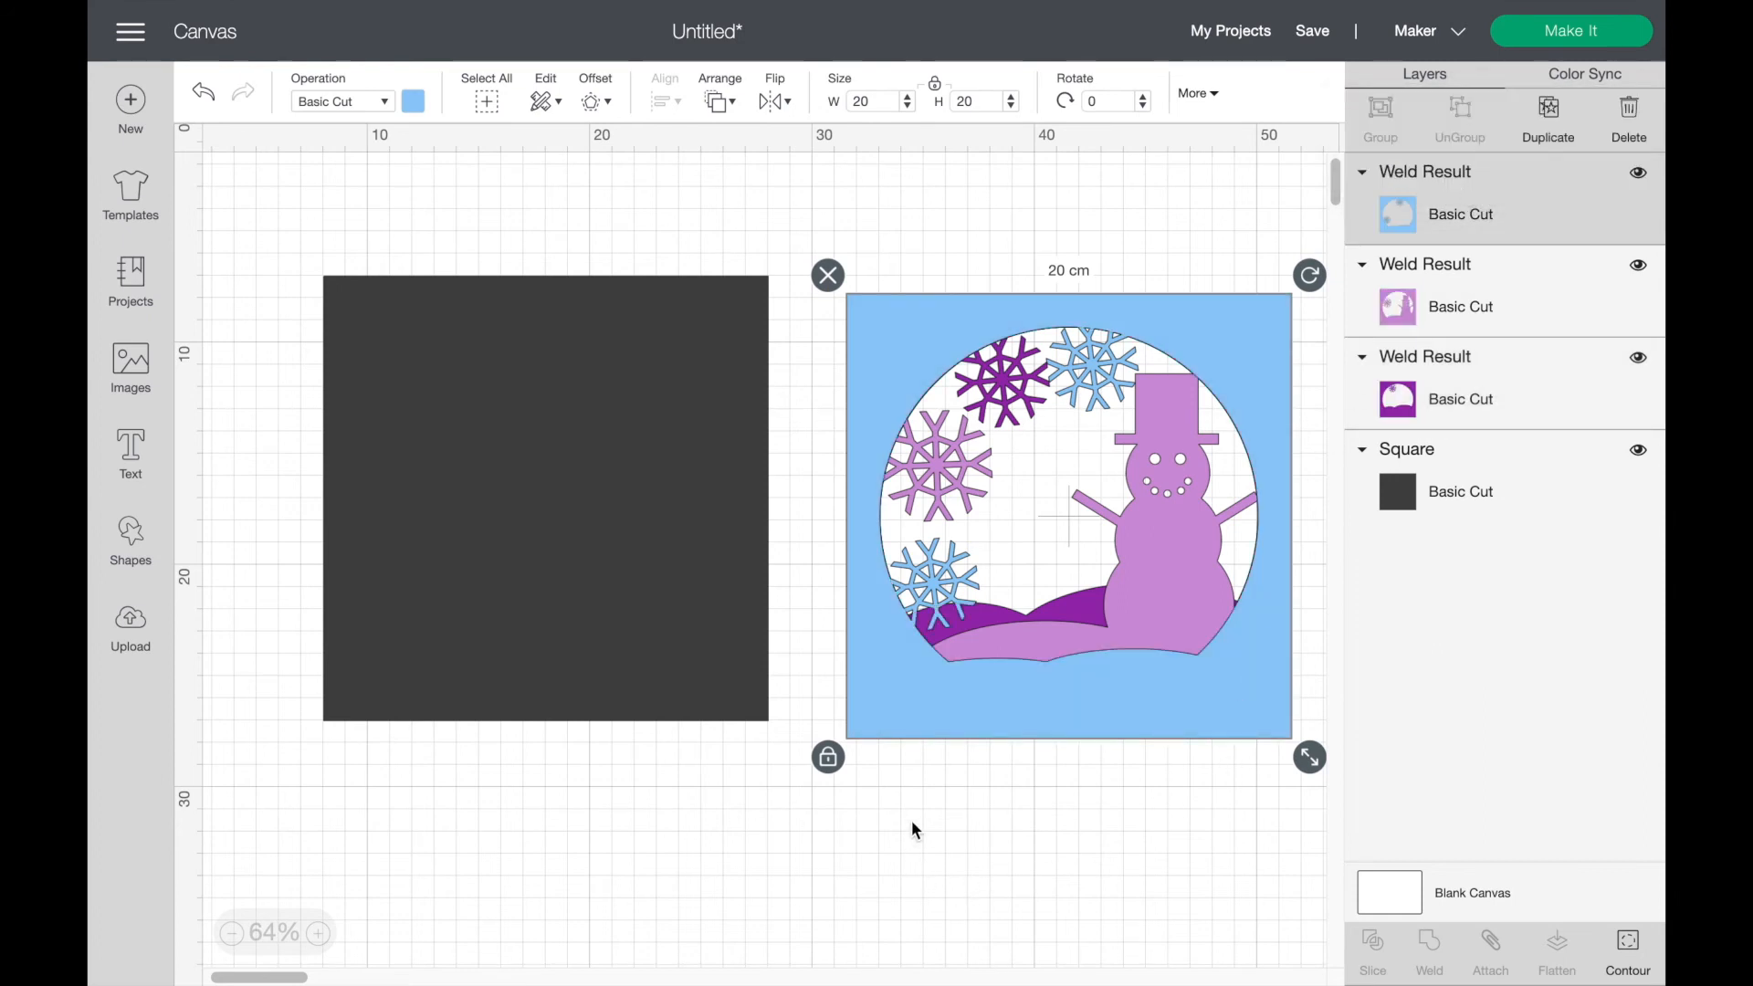
Step: Move the square behind the snowman scene and align all four layers with Center
drag(730, 623, 1092, 642)
scroll(1029, 830, right, 5)
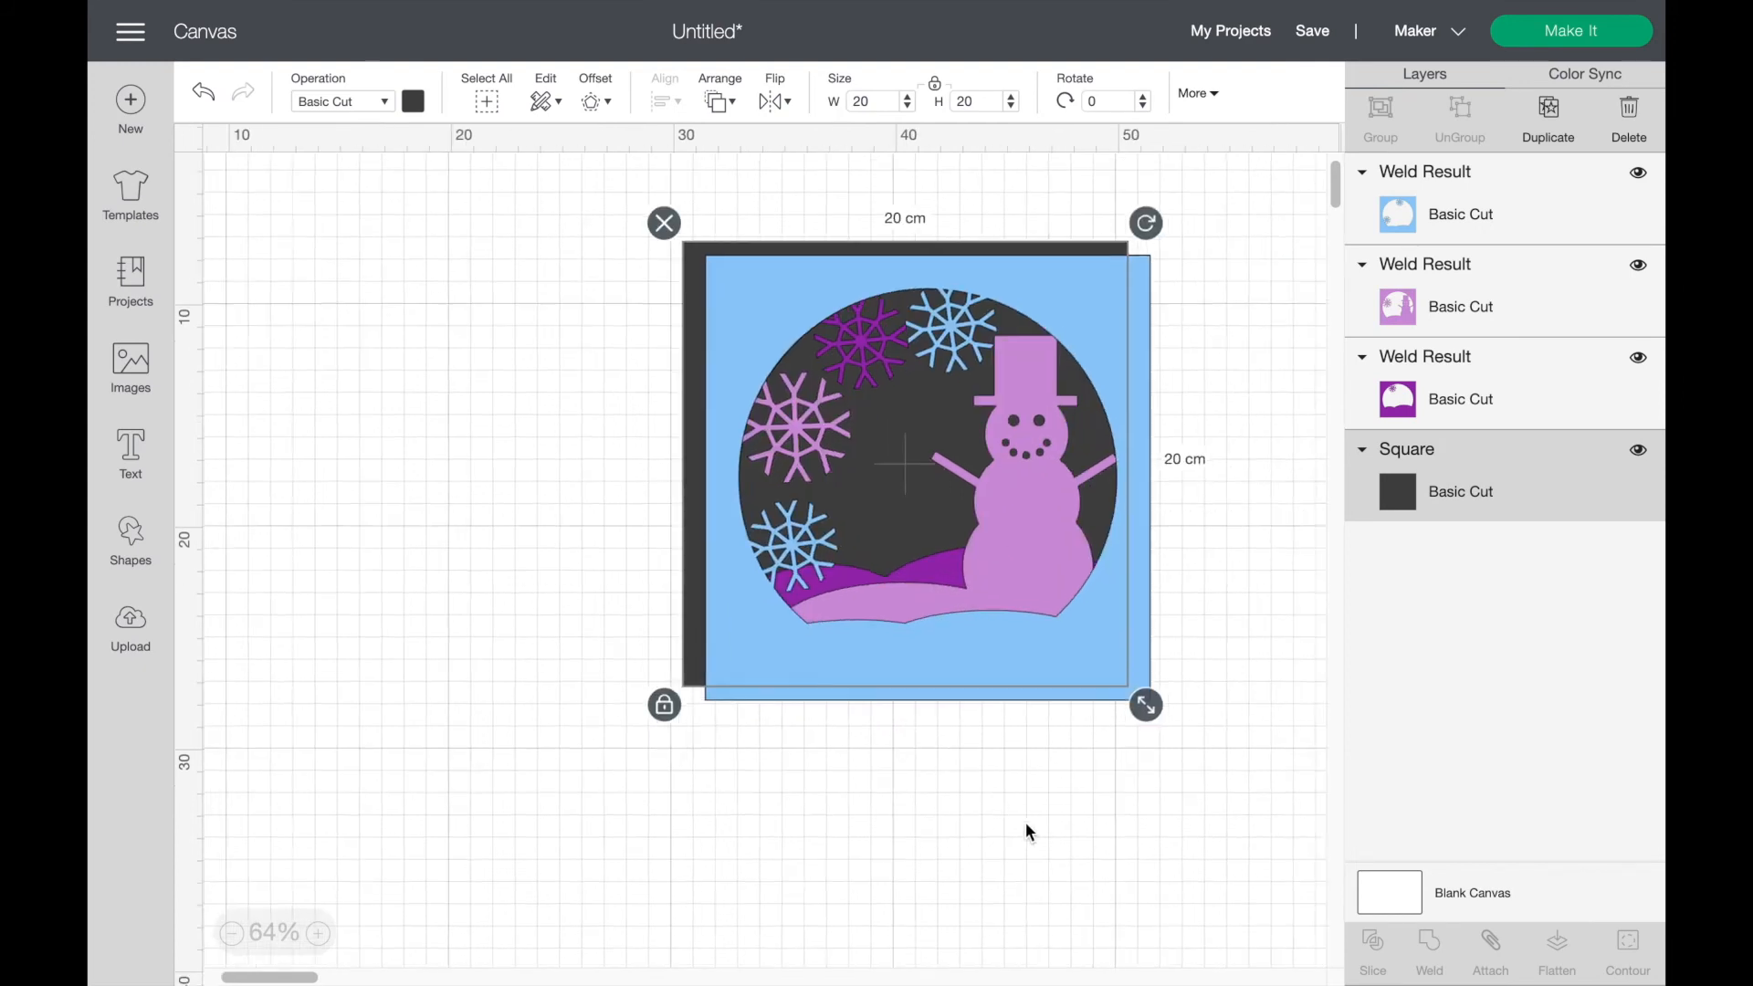
click(529, 779)
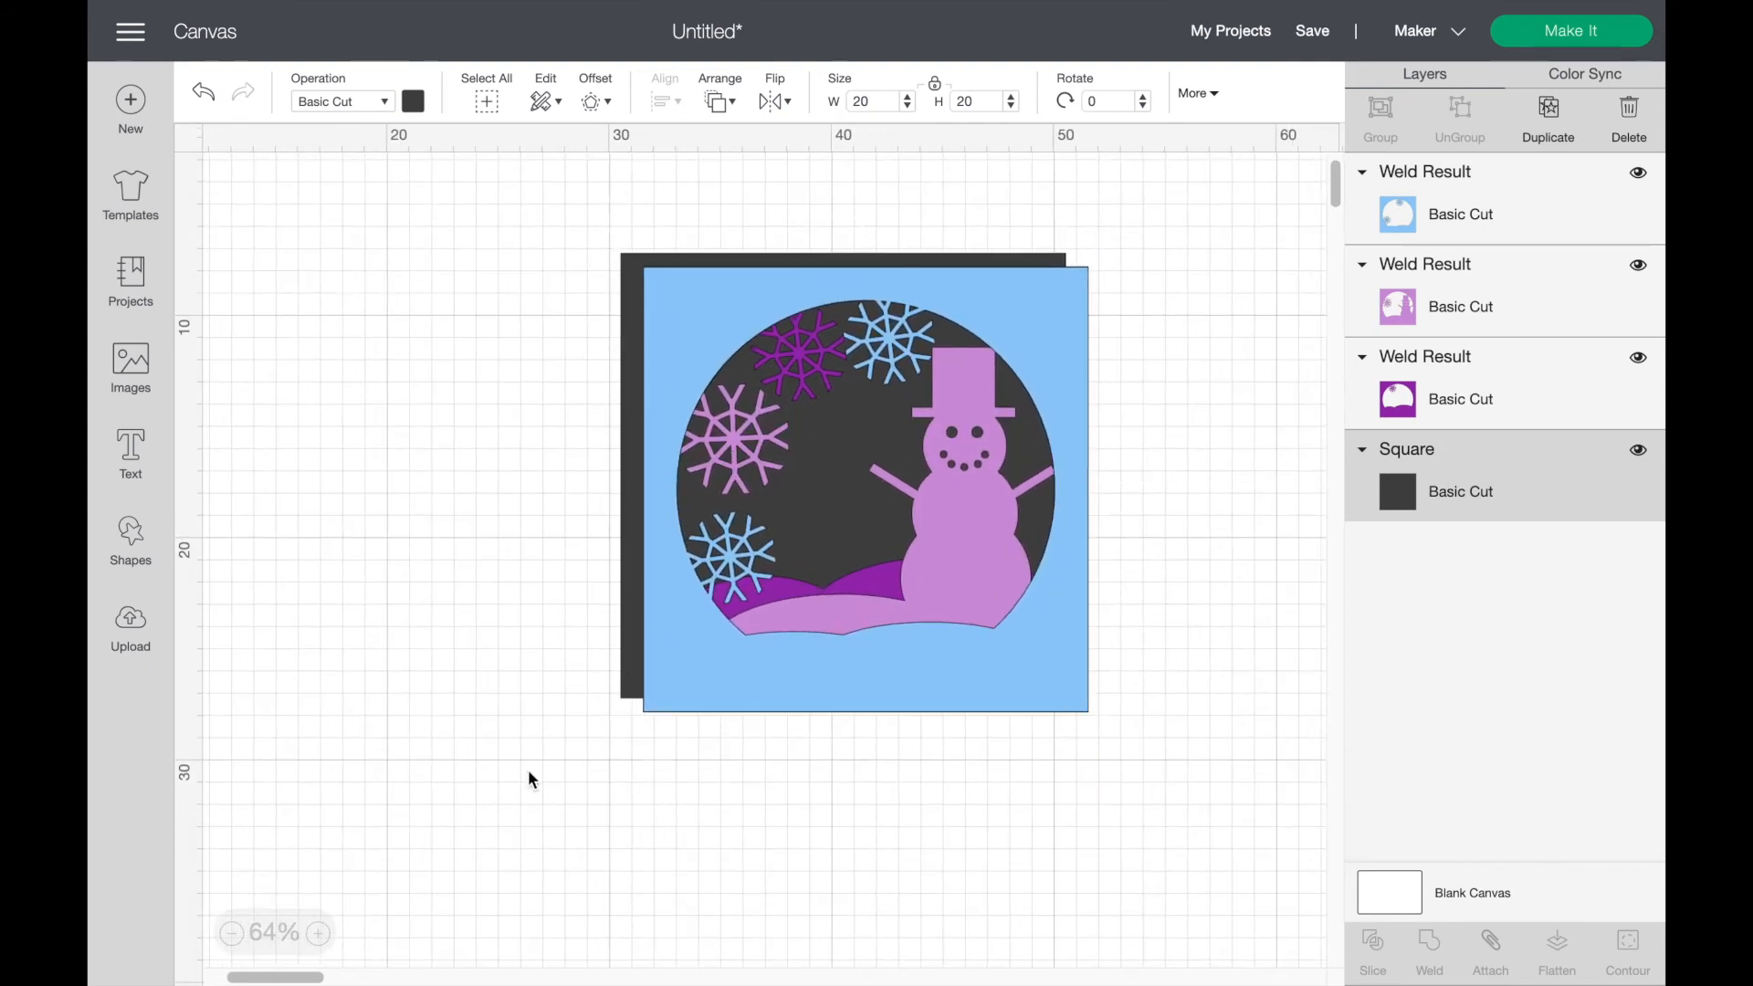
drag(512, 803, 1219, 153)
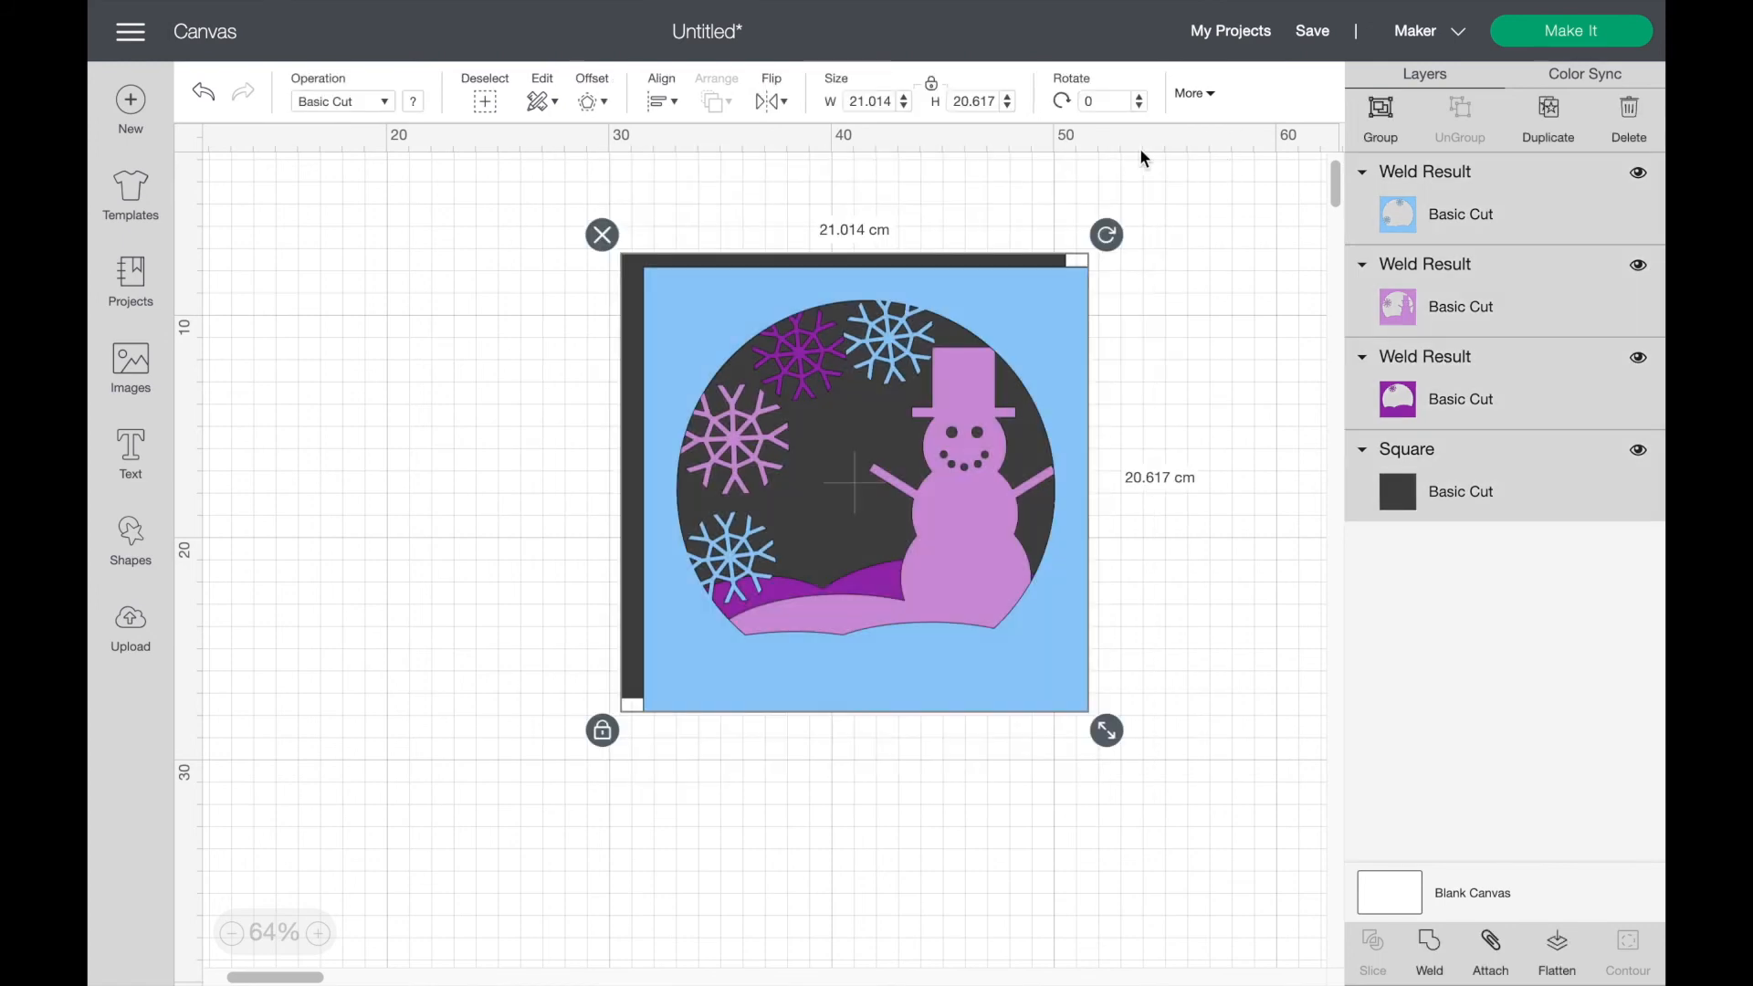
click(664, 102)
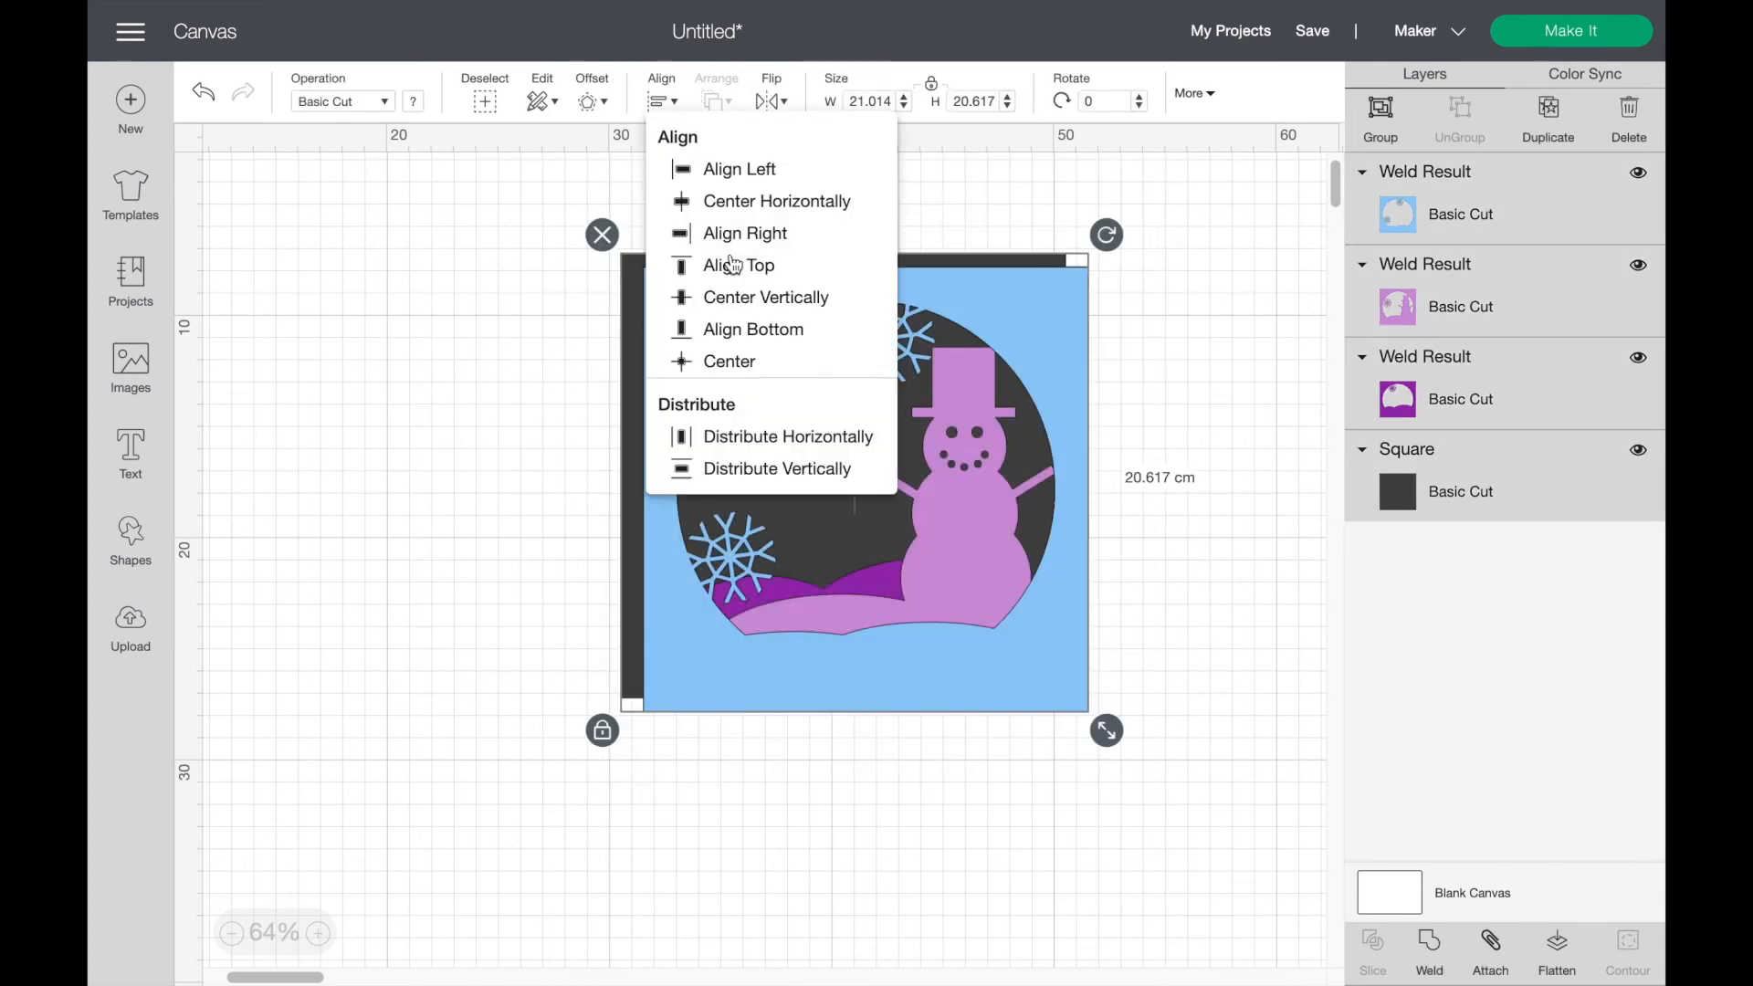
click(755, 365)
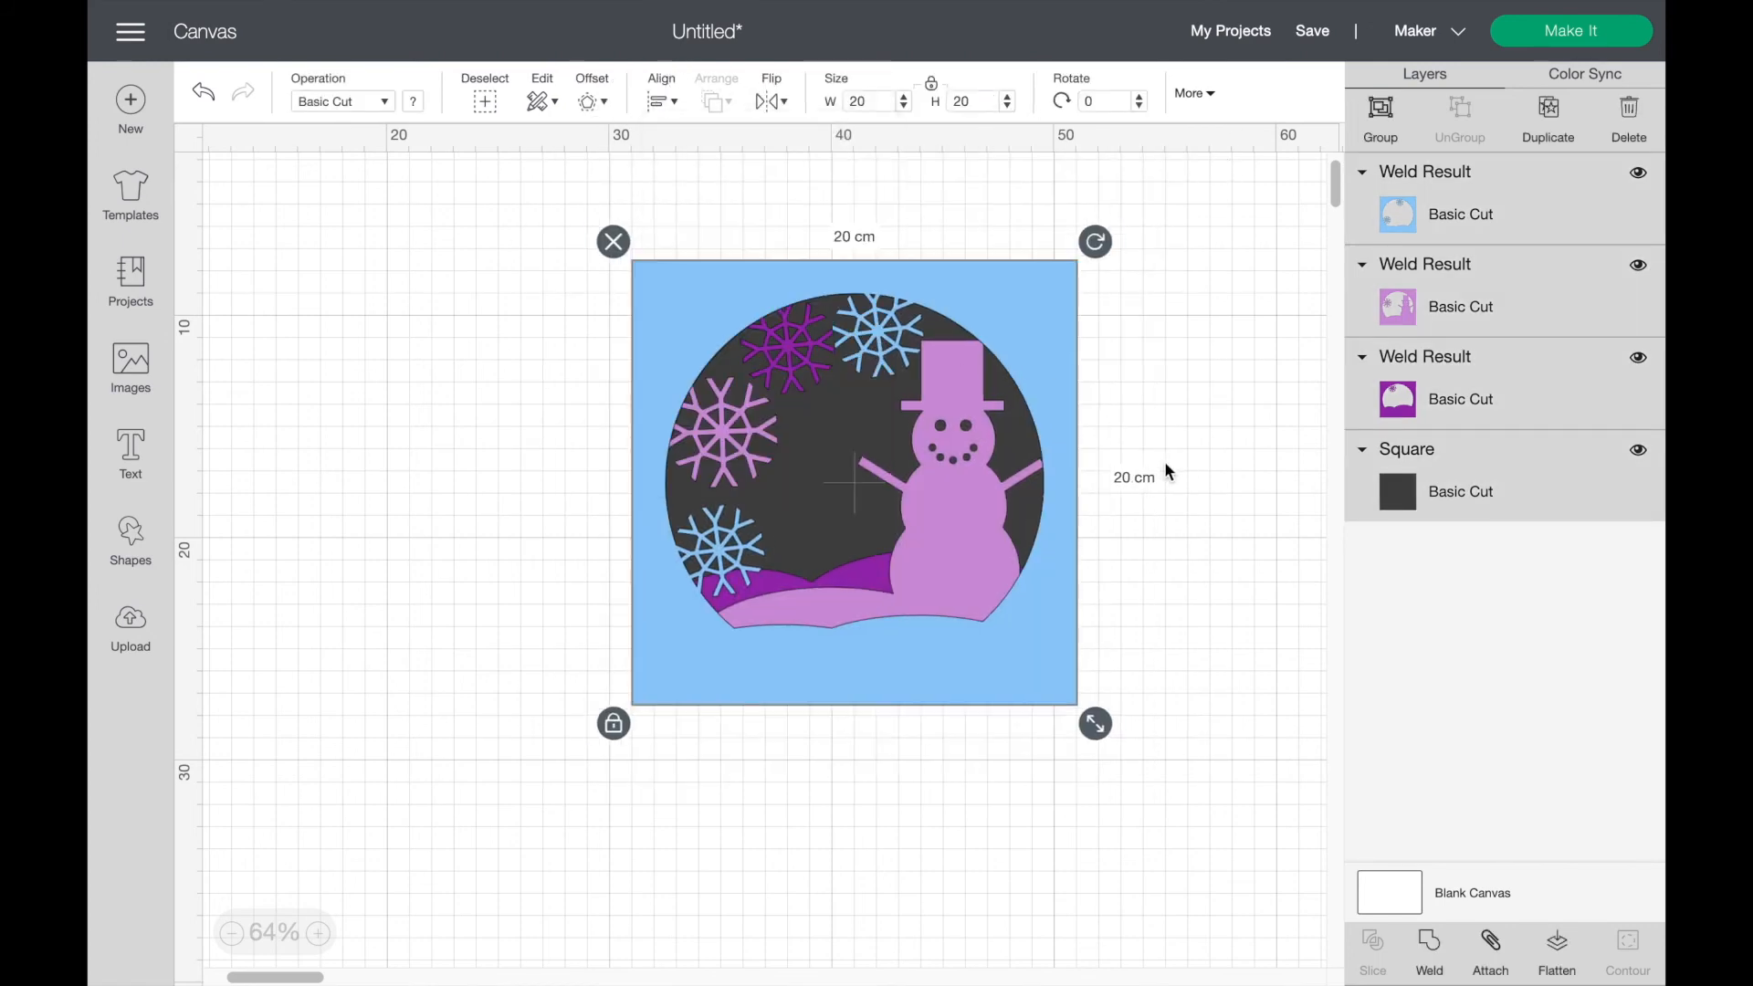
click(1217, 424)
Step: Recolour the dark background square to dark blue
click(1503, 493)
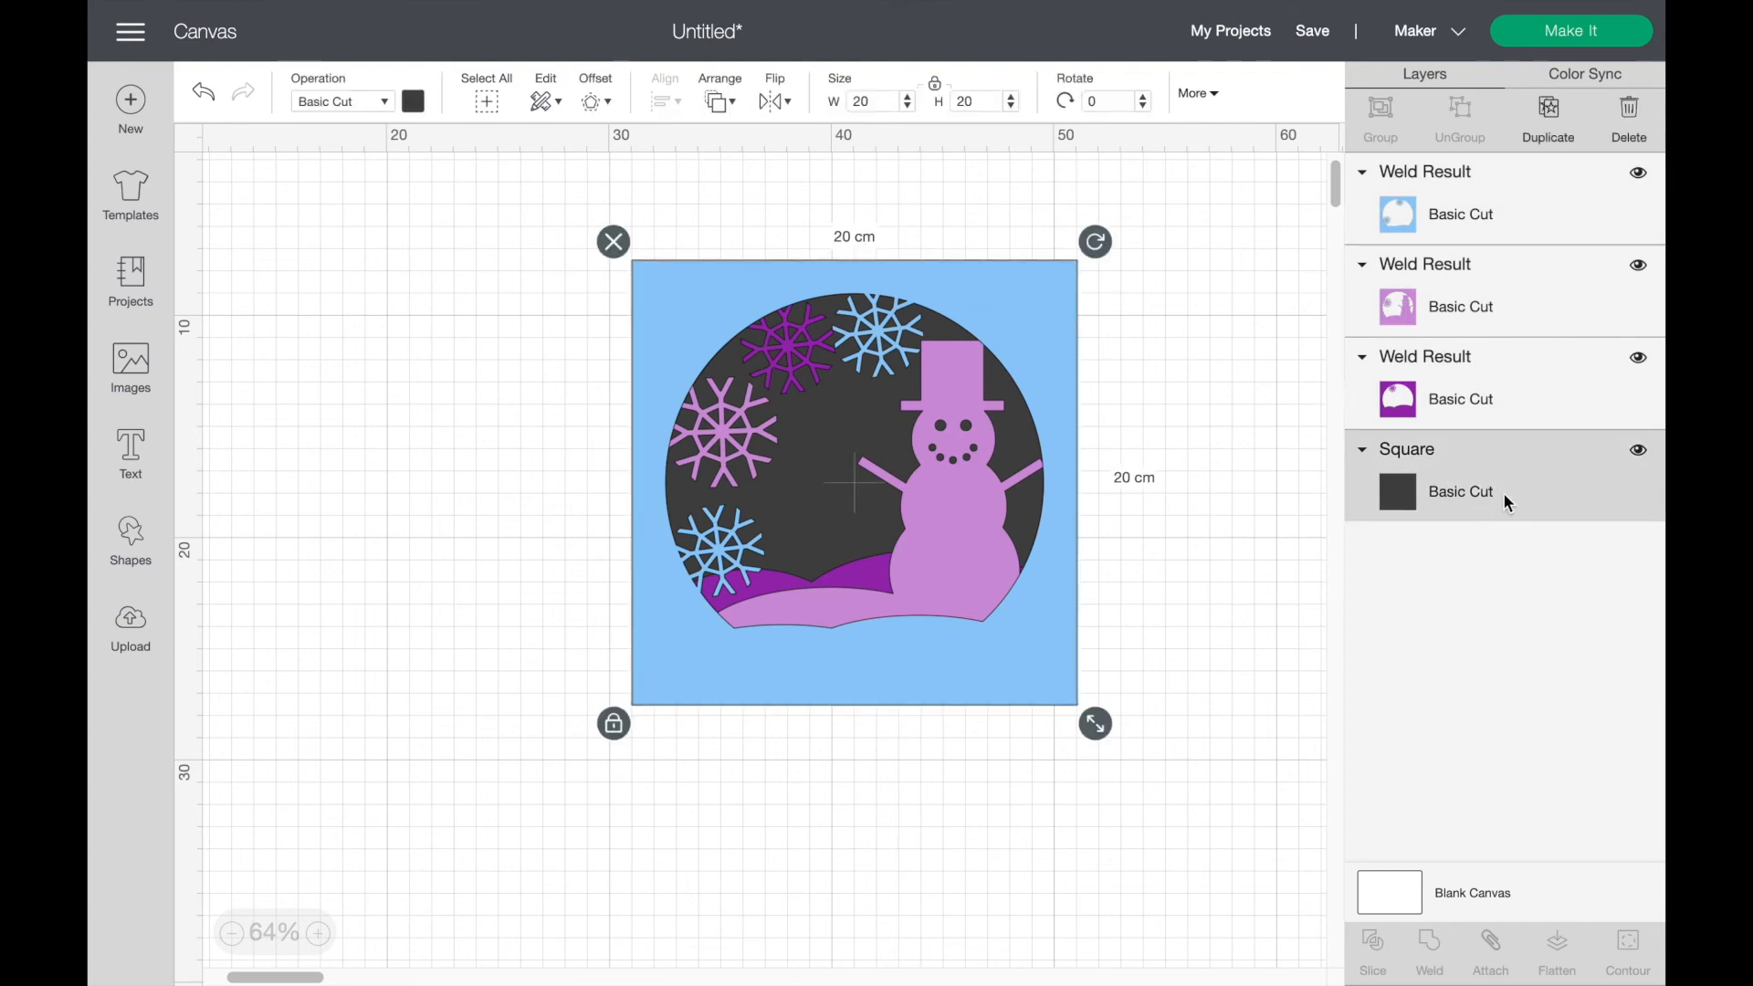
click(414, 102)
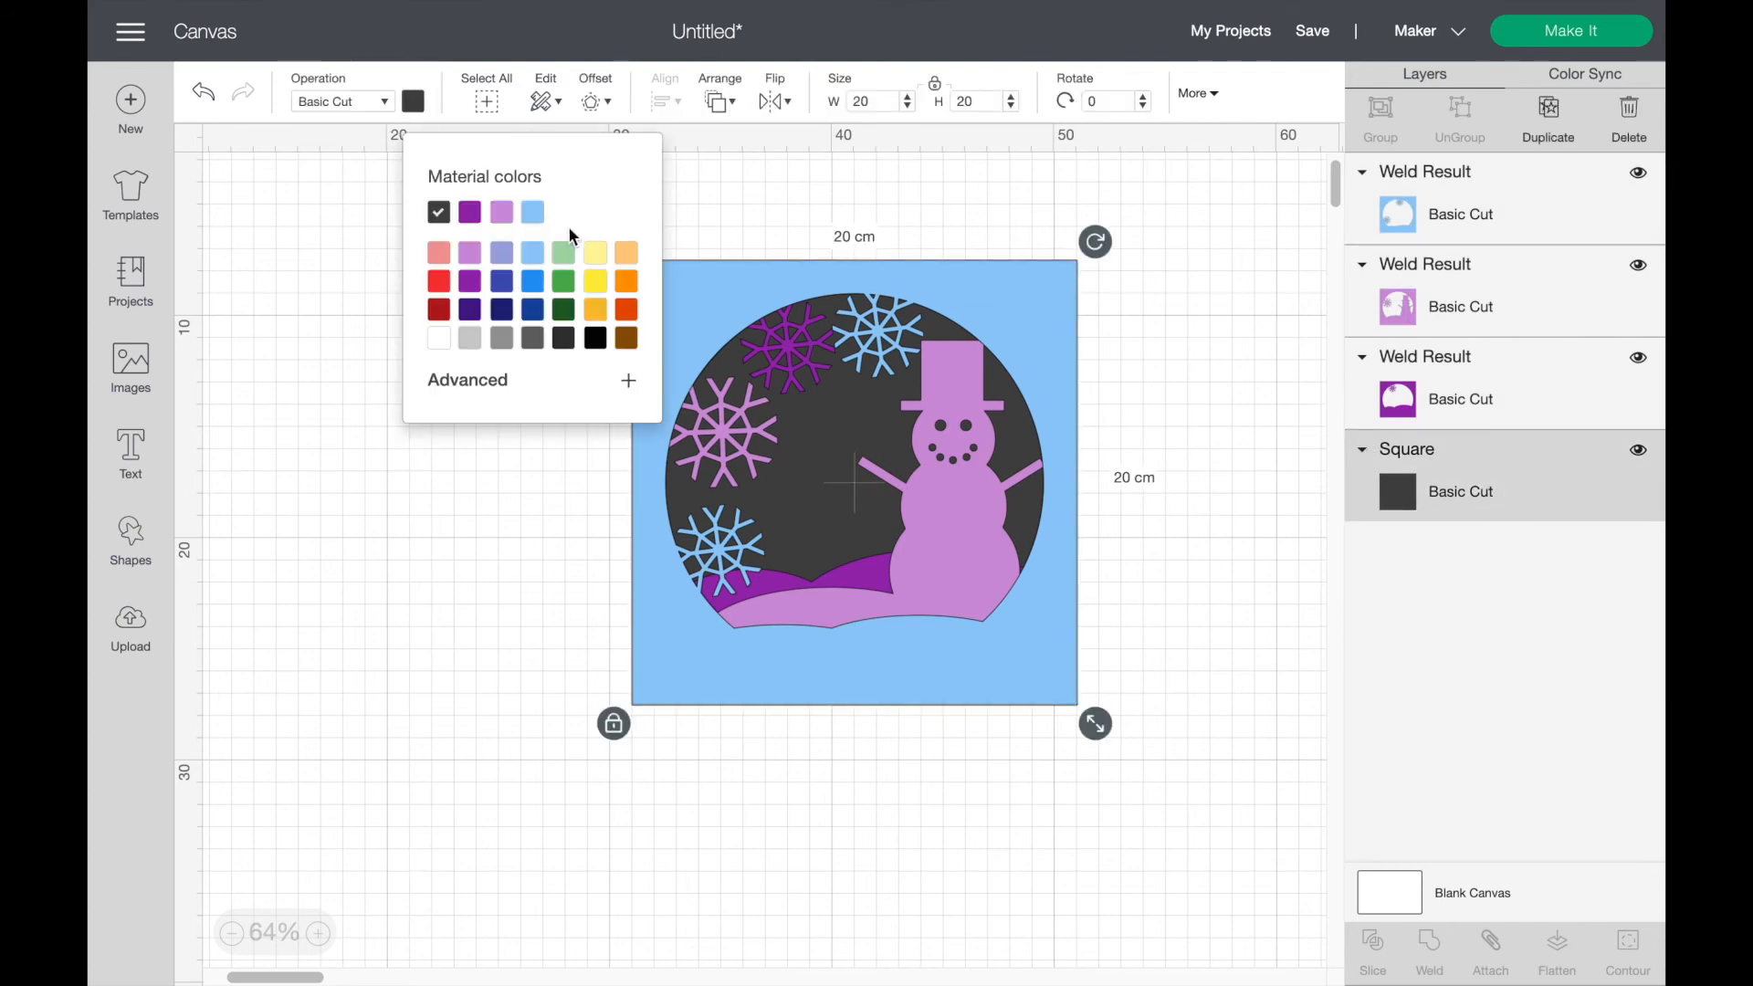
click(534, 285)
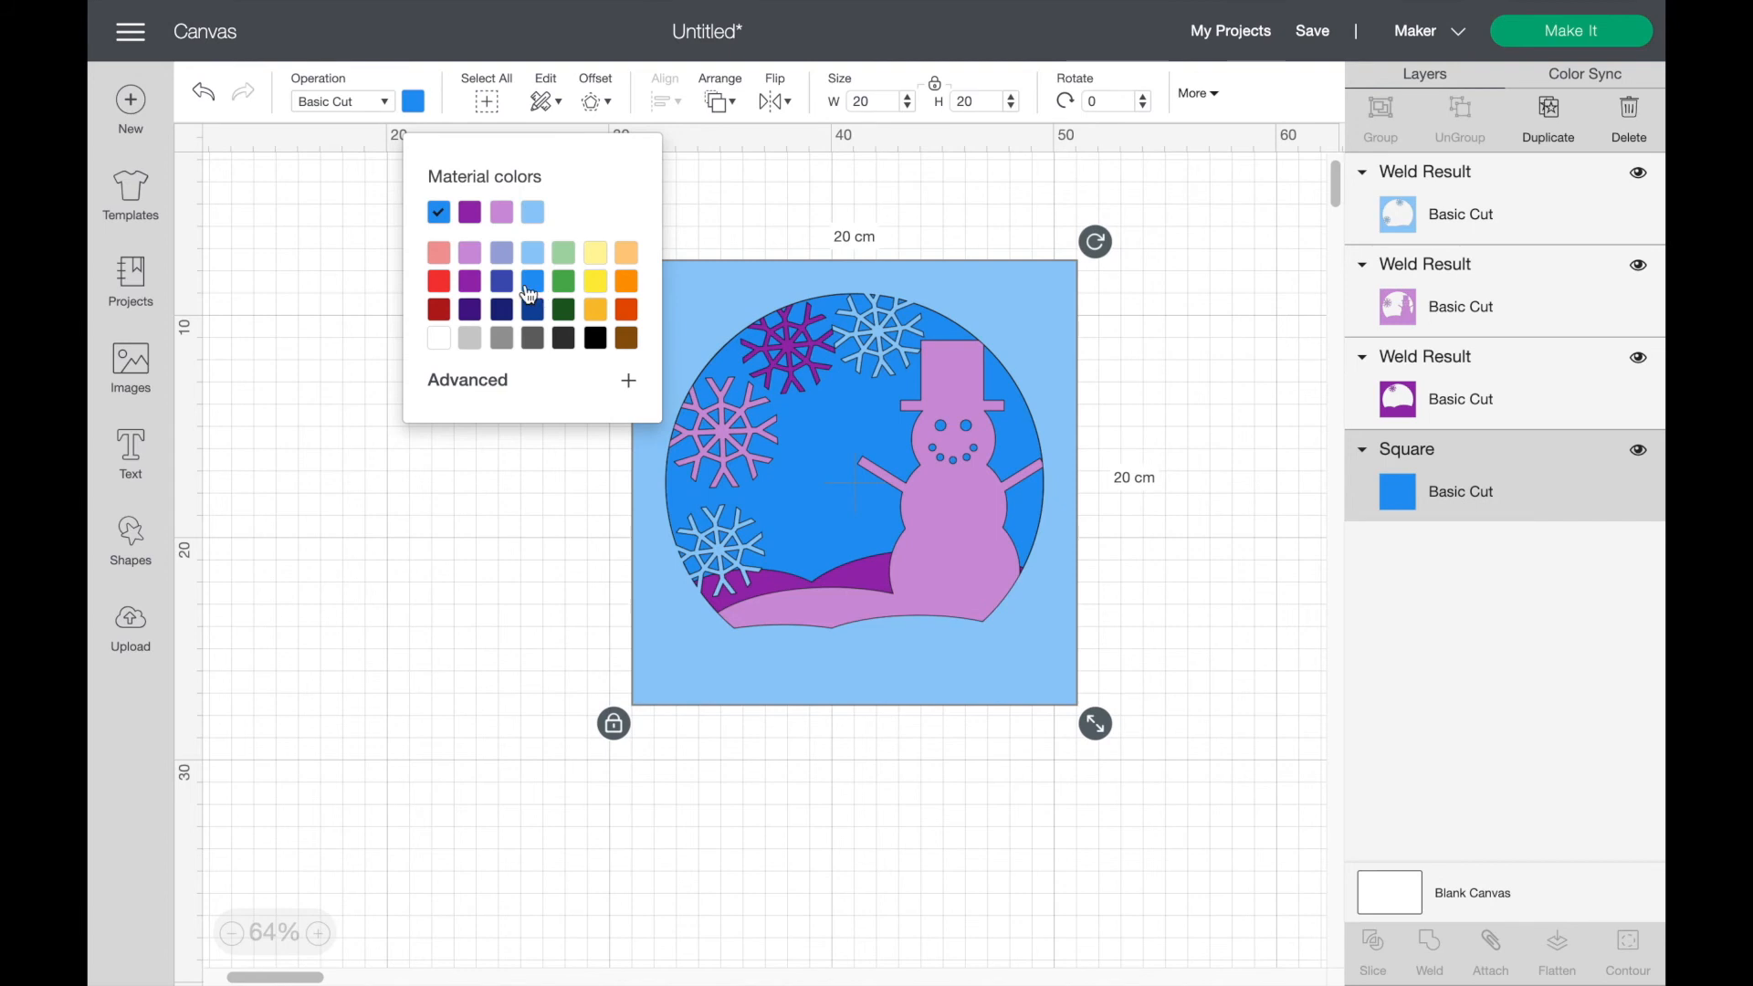
click(504, 284)
click(497, 555)
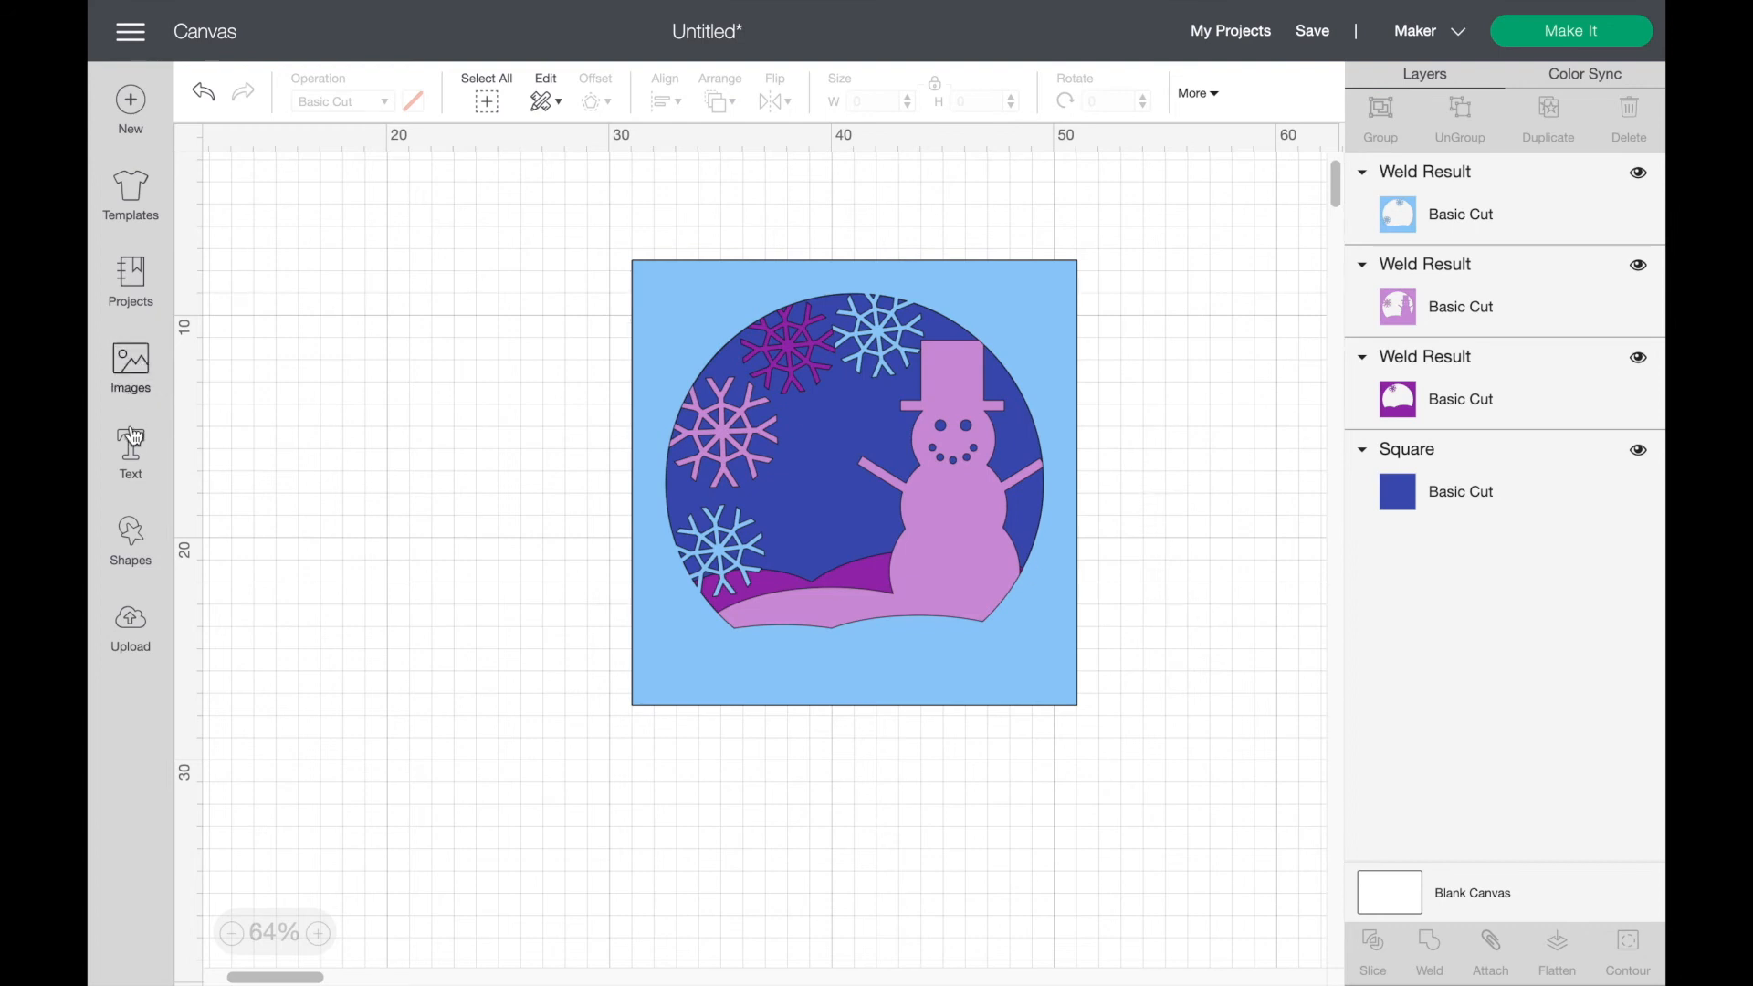
Step: Add a circle shape and place it over the middle of the scene, partly covering the snowman
click(137, 537)
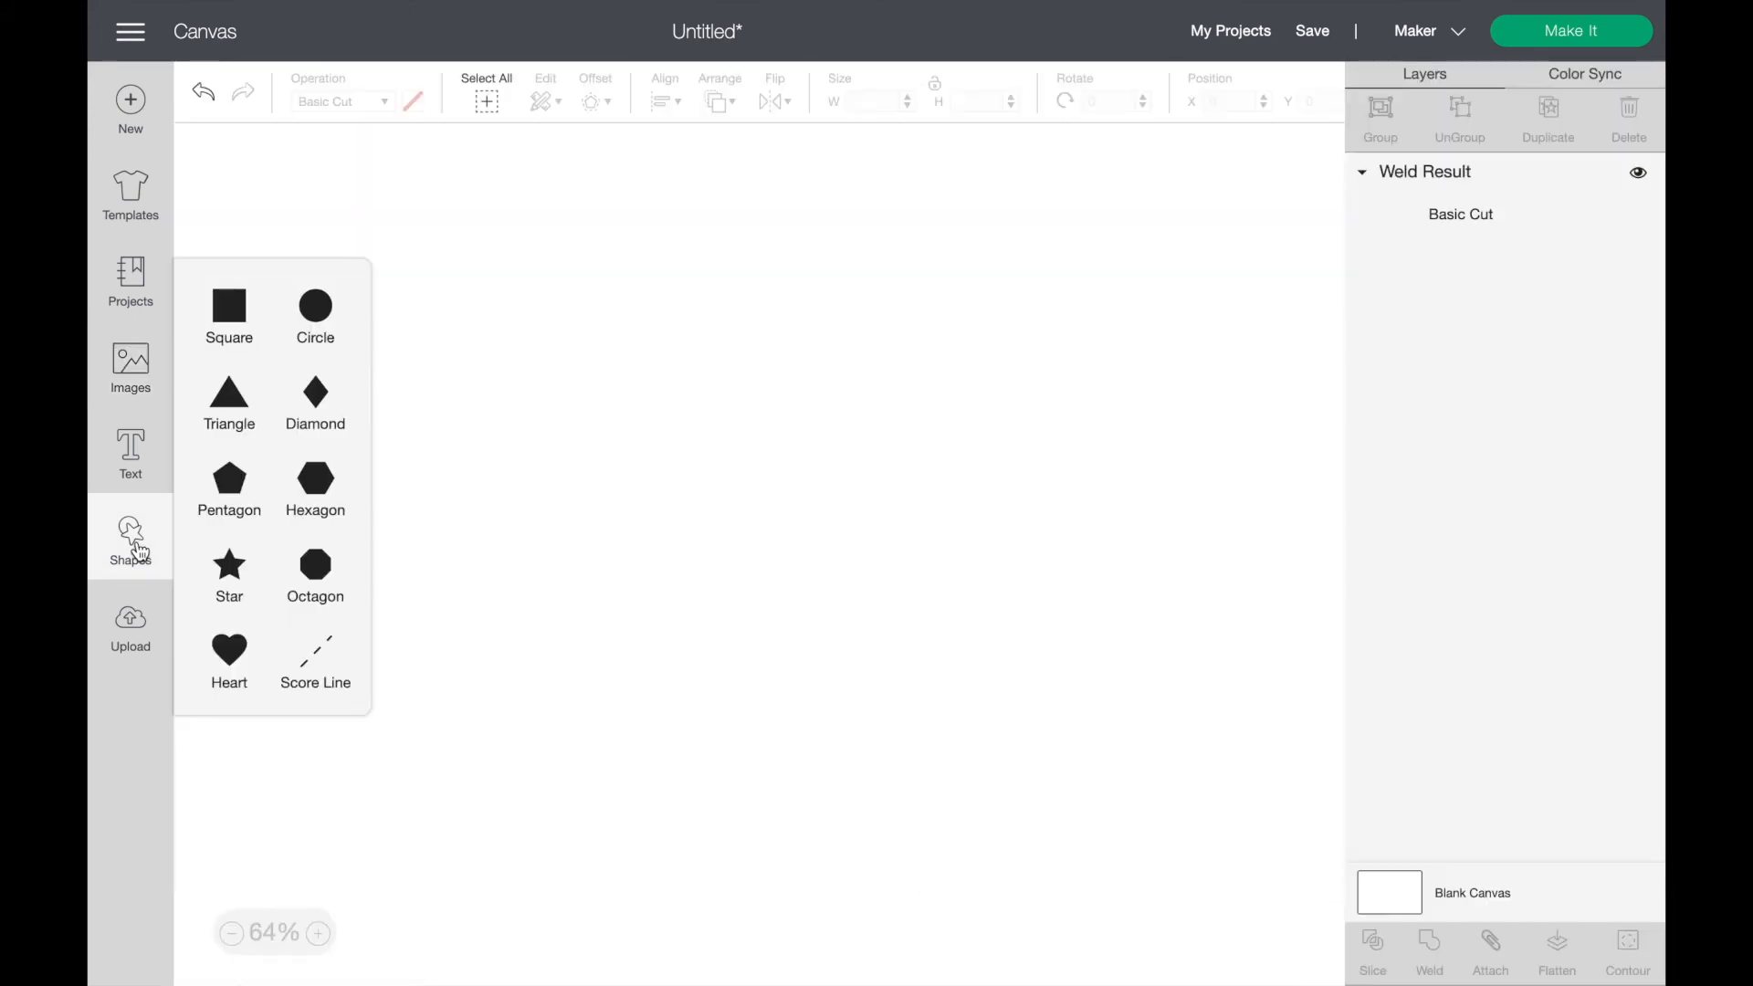
click(315, 305)
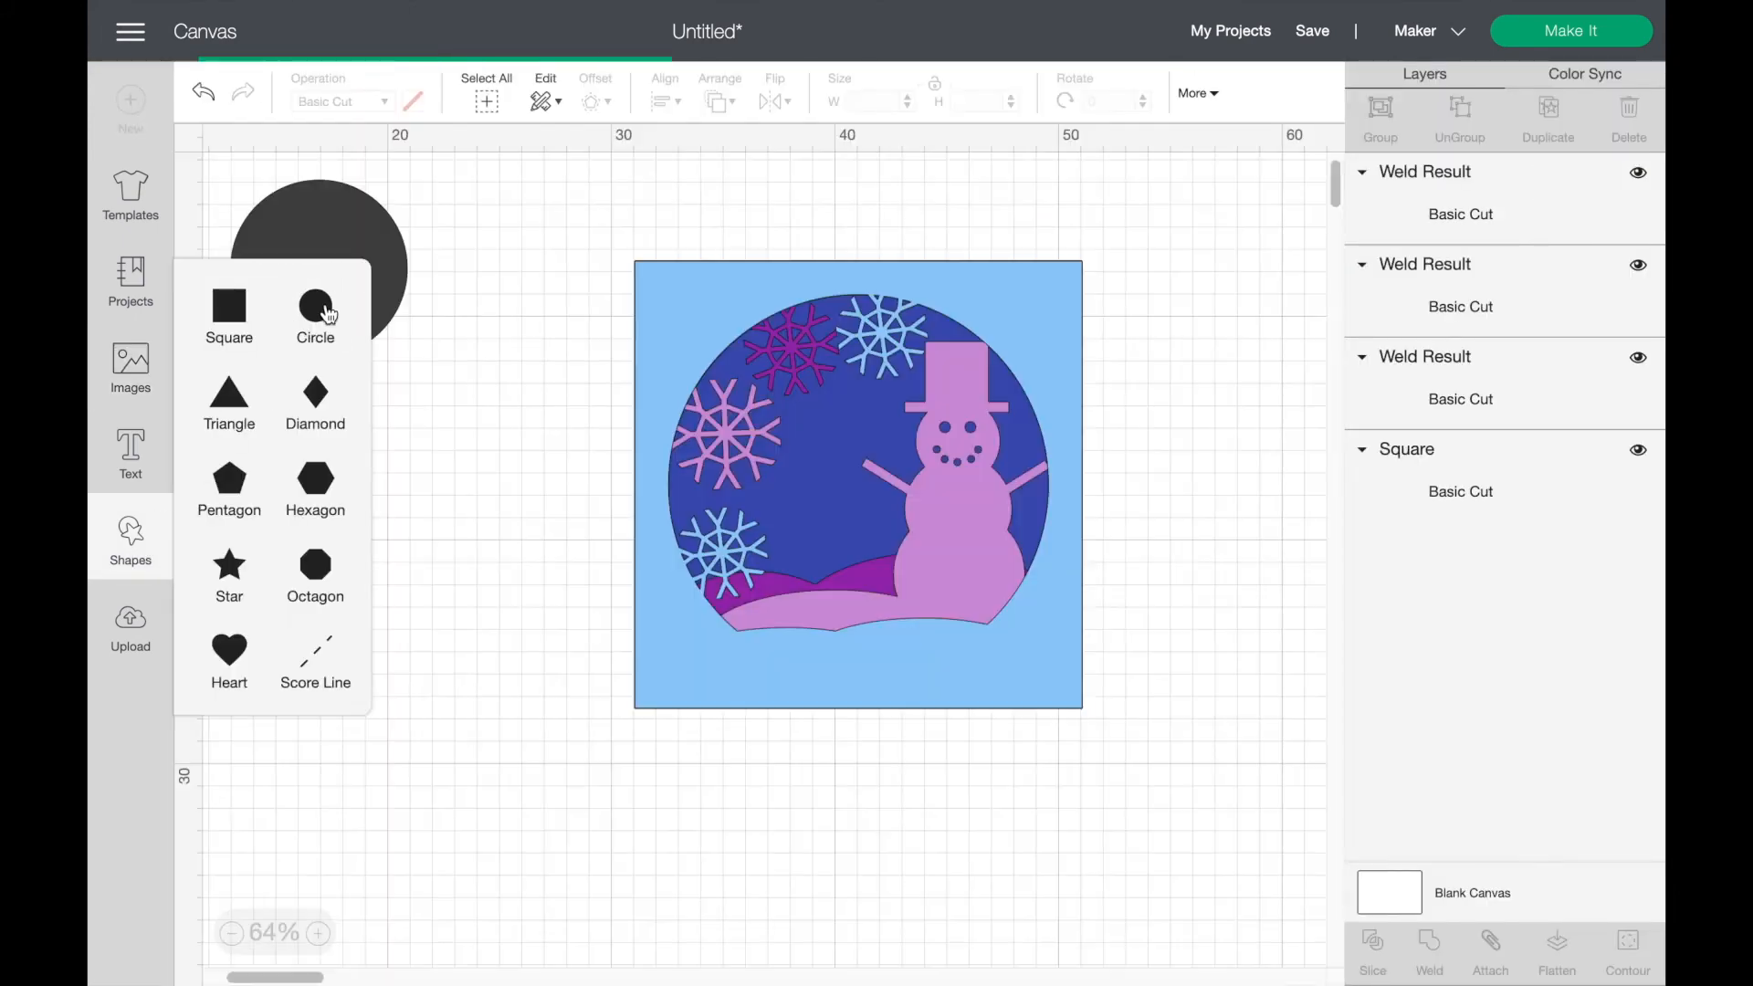
drag(360, 226, 899, 425)
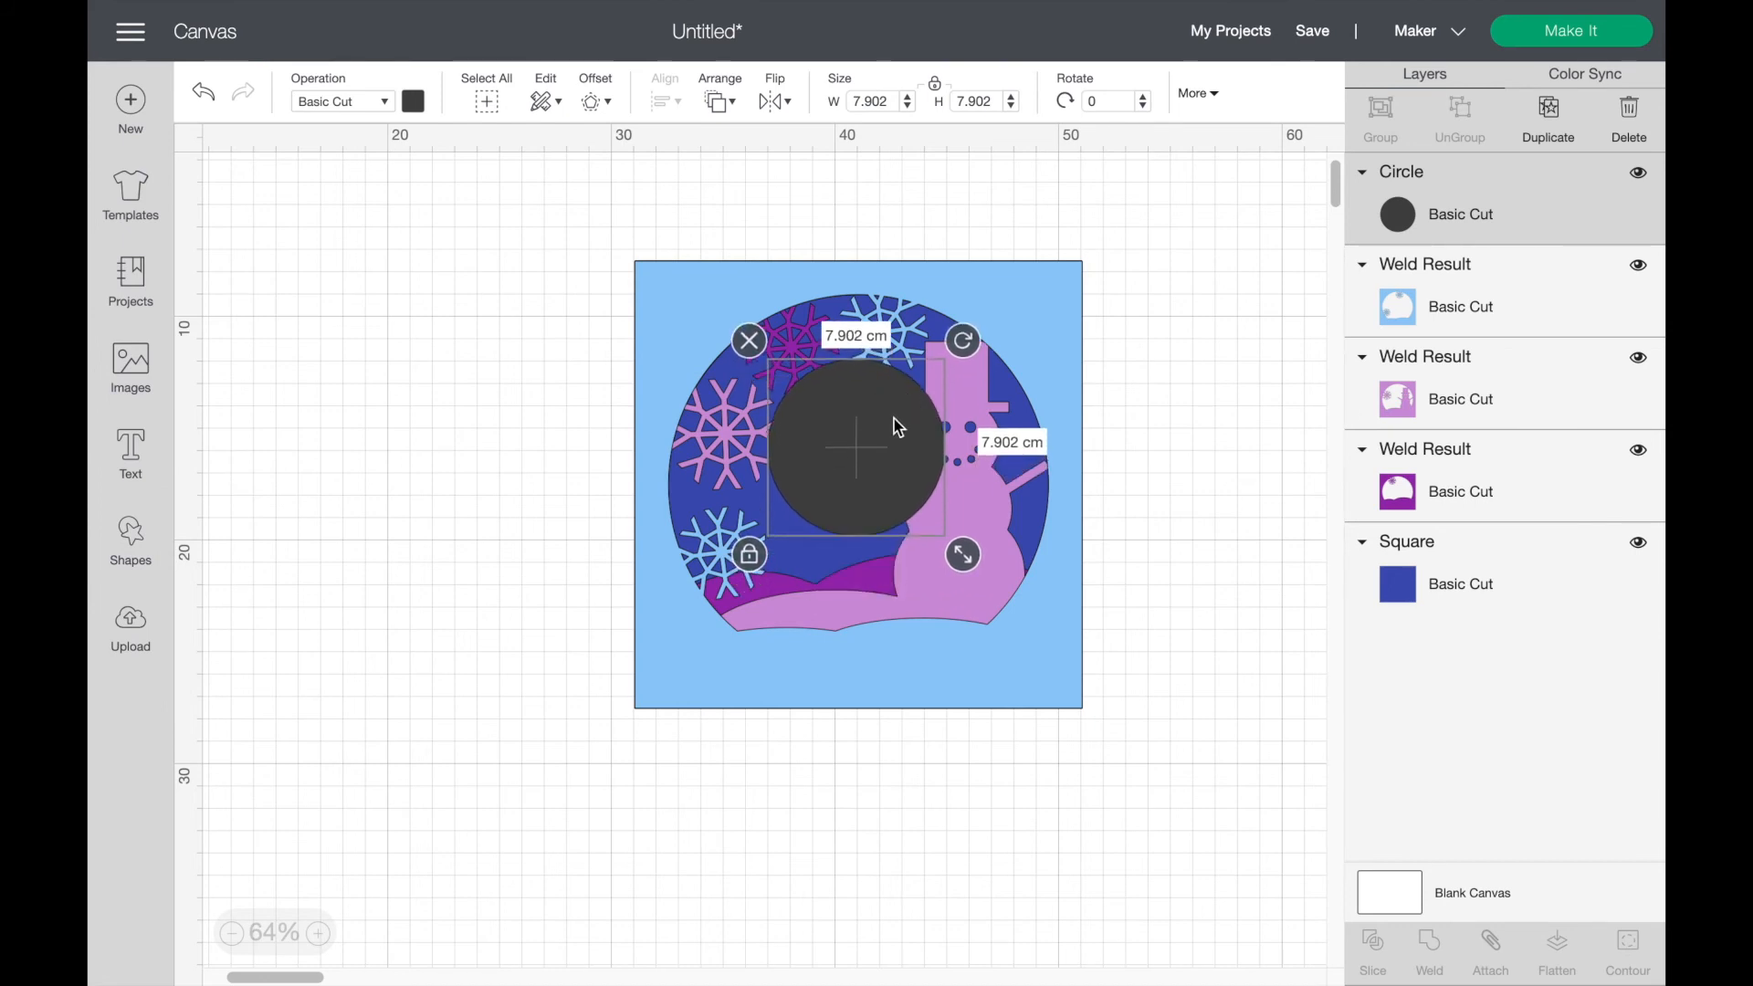
click(510, 295)
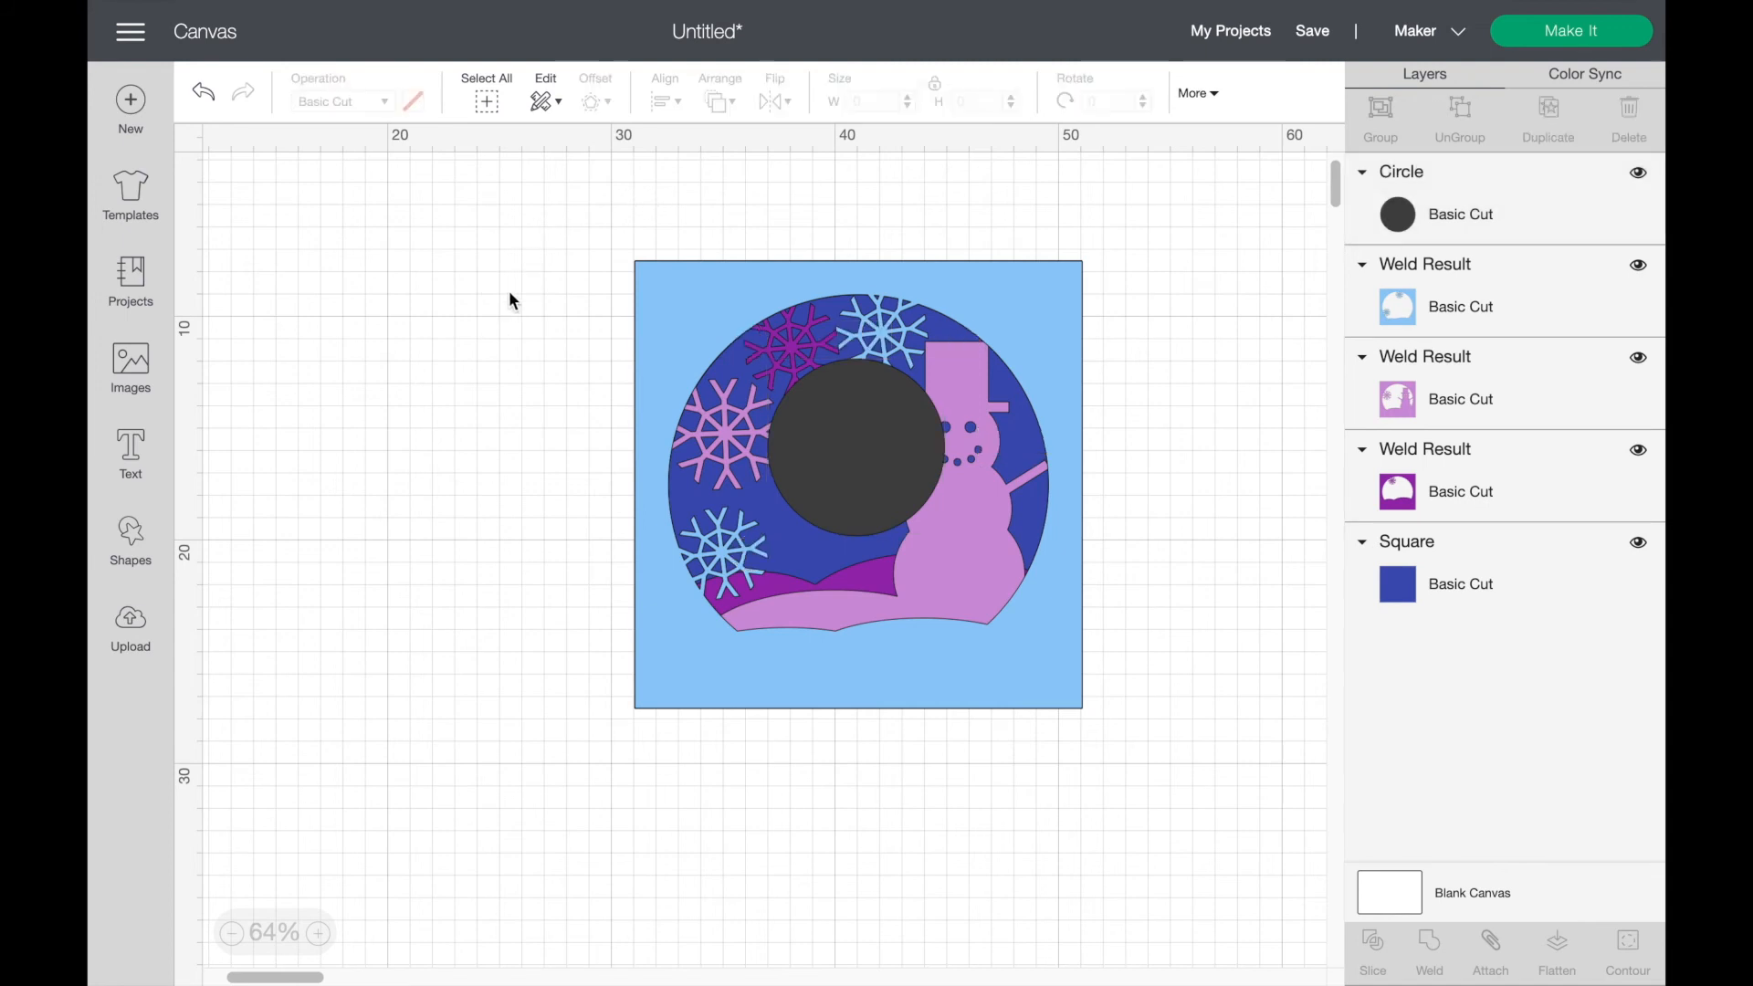
Step: Center the circle horizontally on the light blue frame
click(1474, 216)
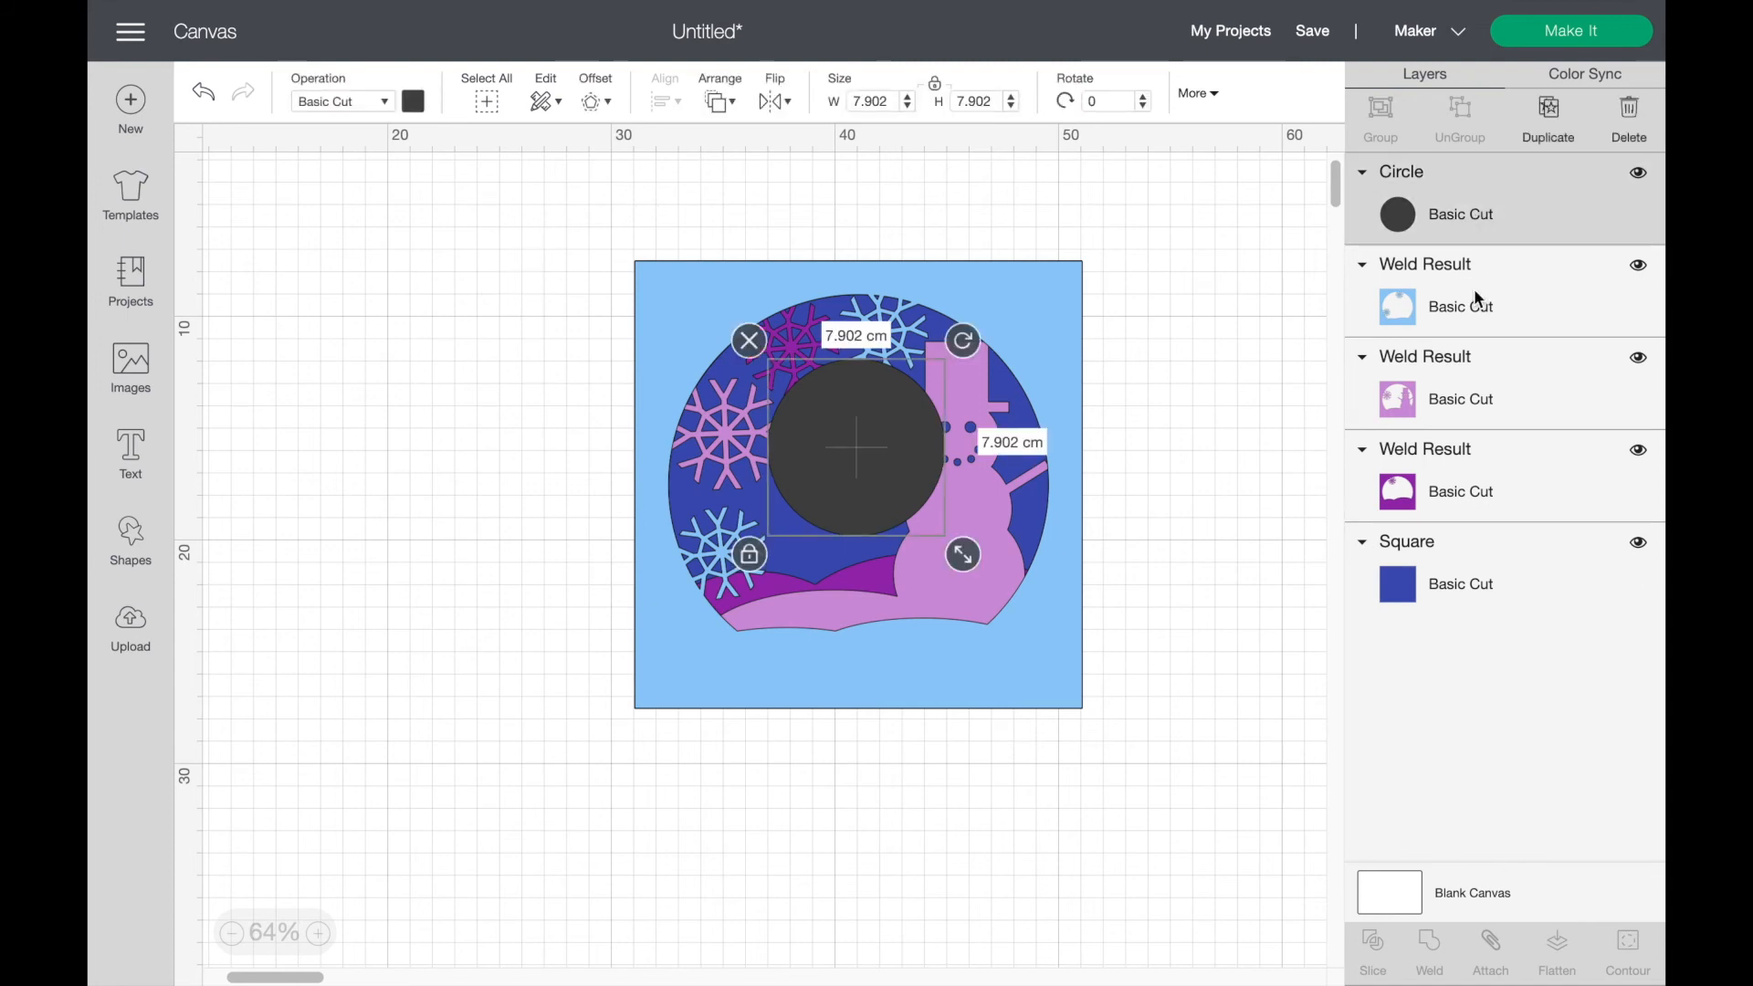
shift+click(1473, 288)
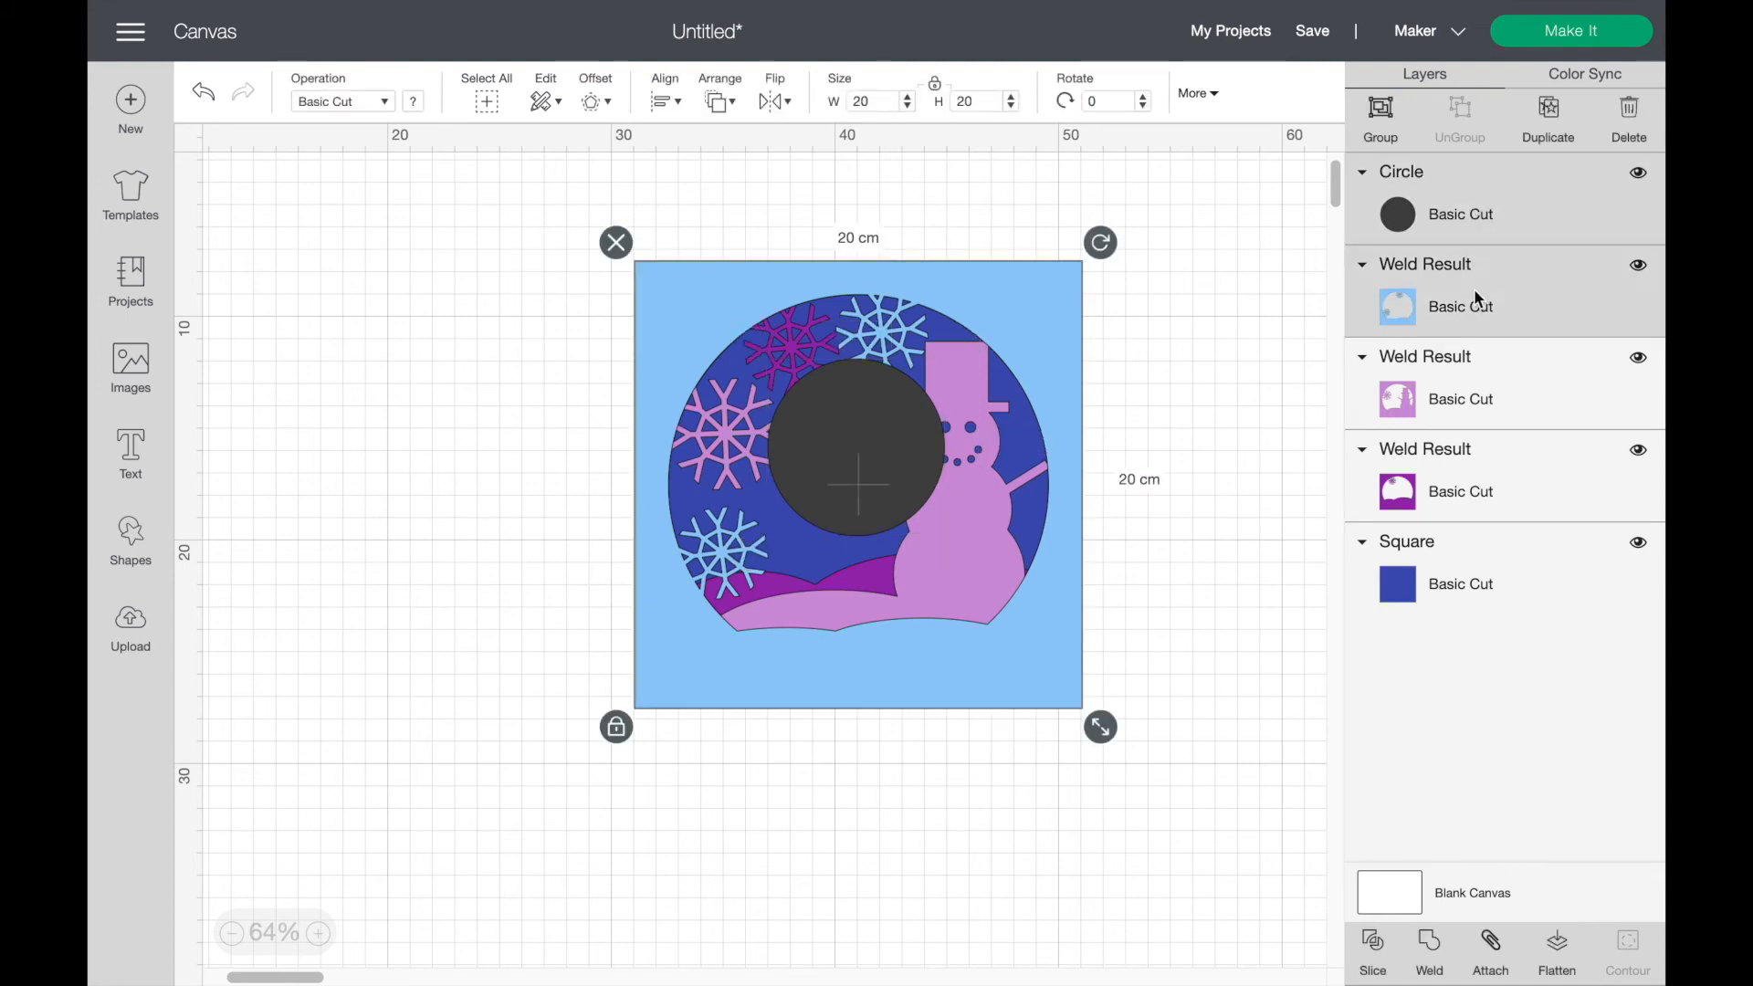
click(668, 101)
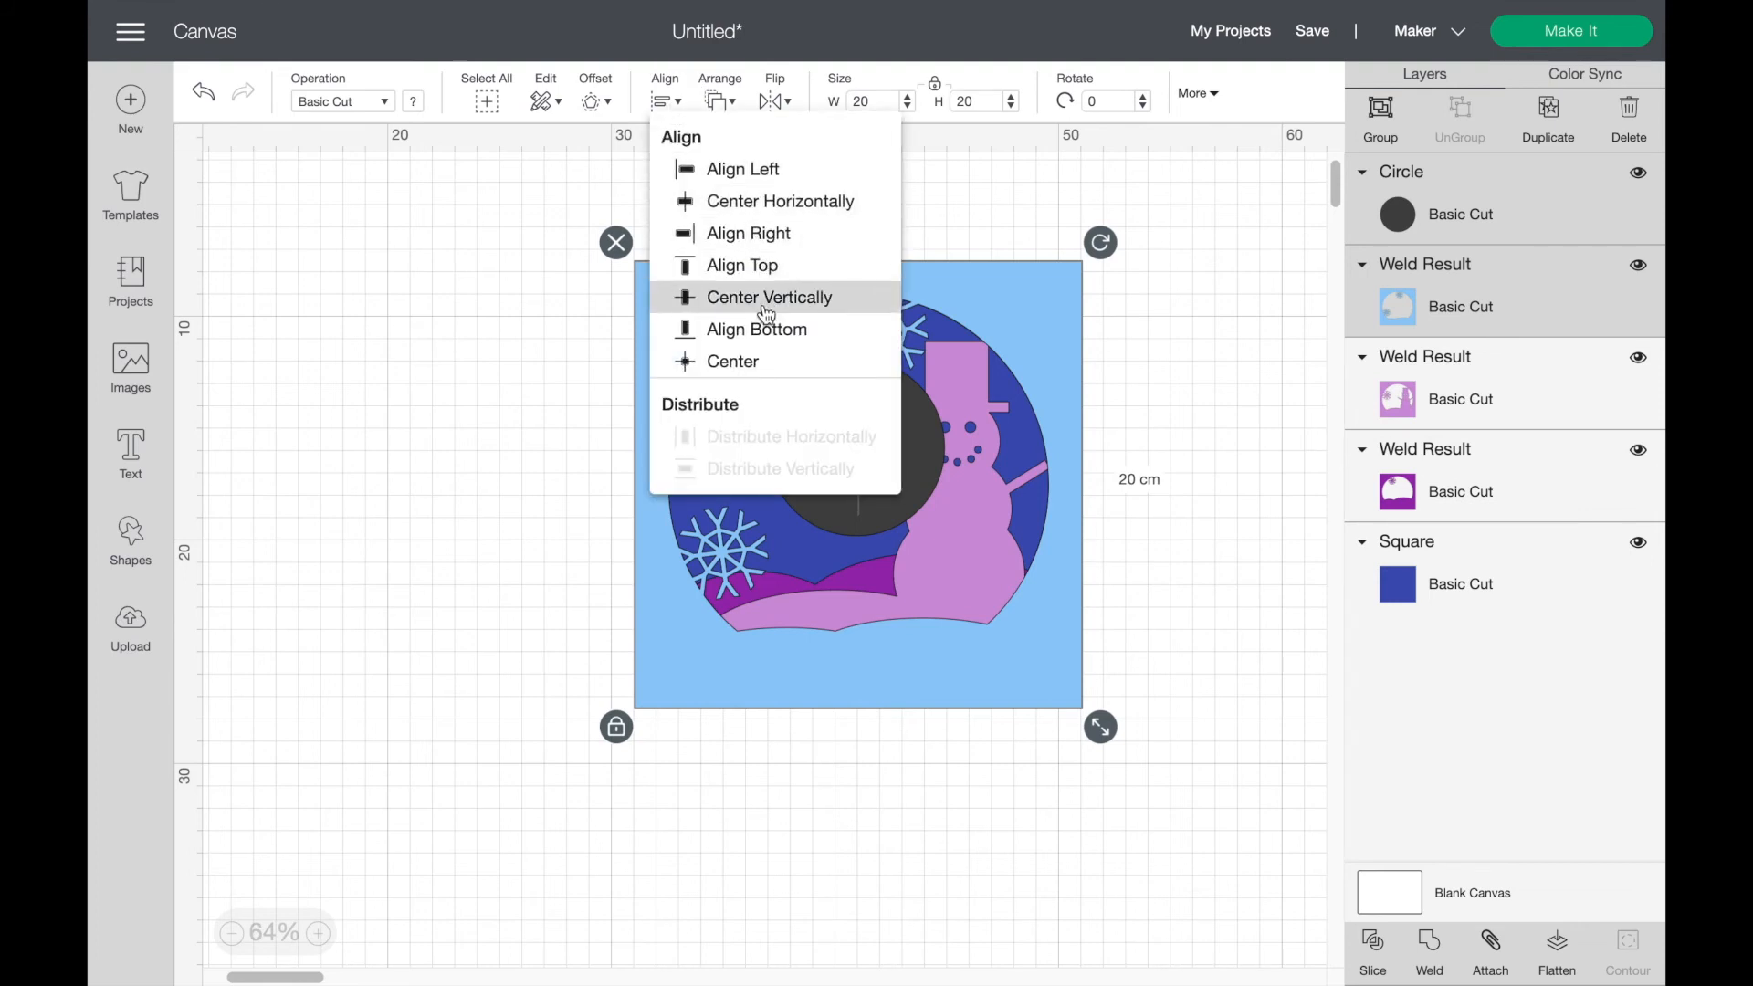
click(781, 201)
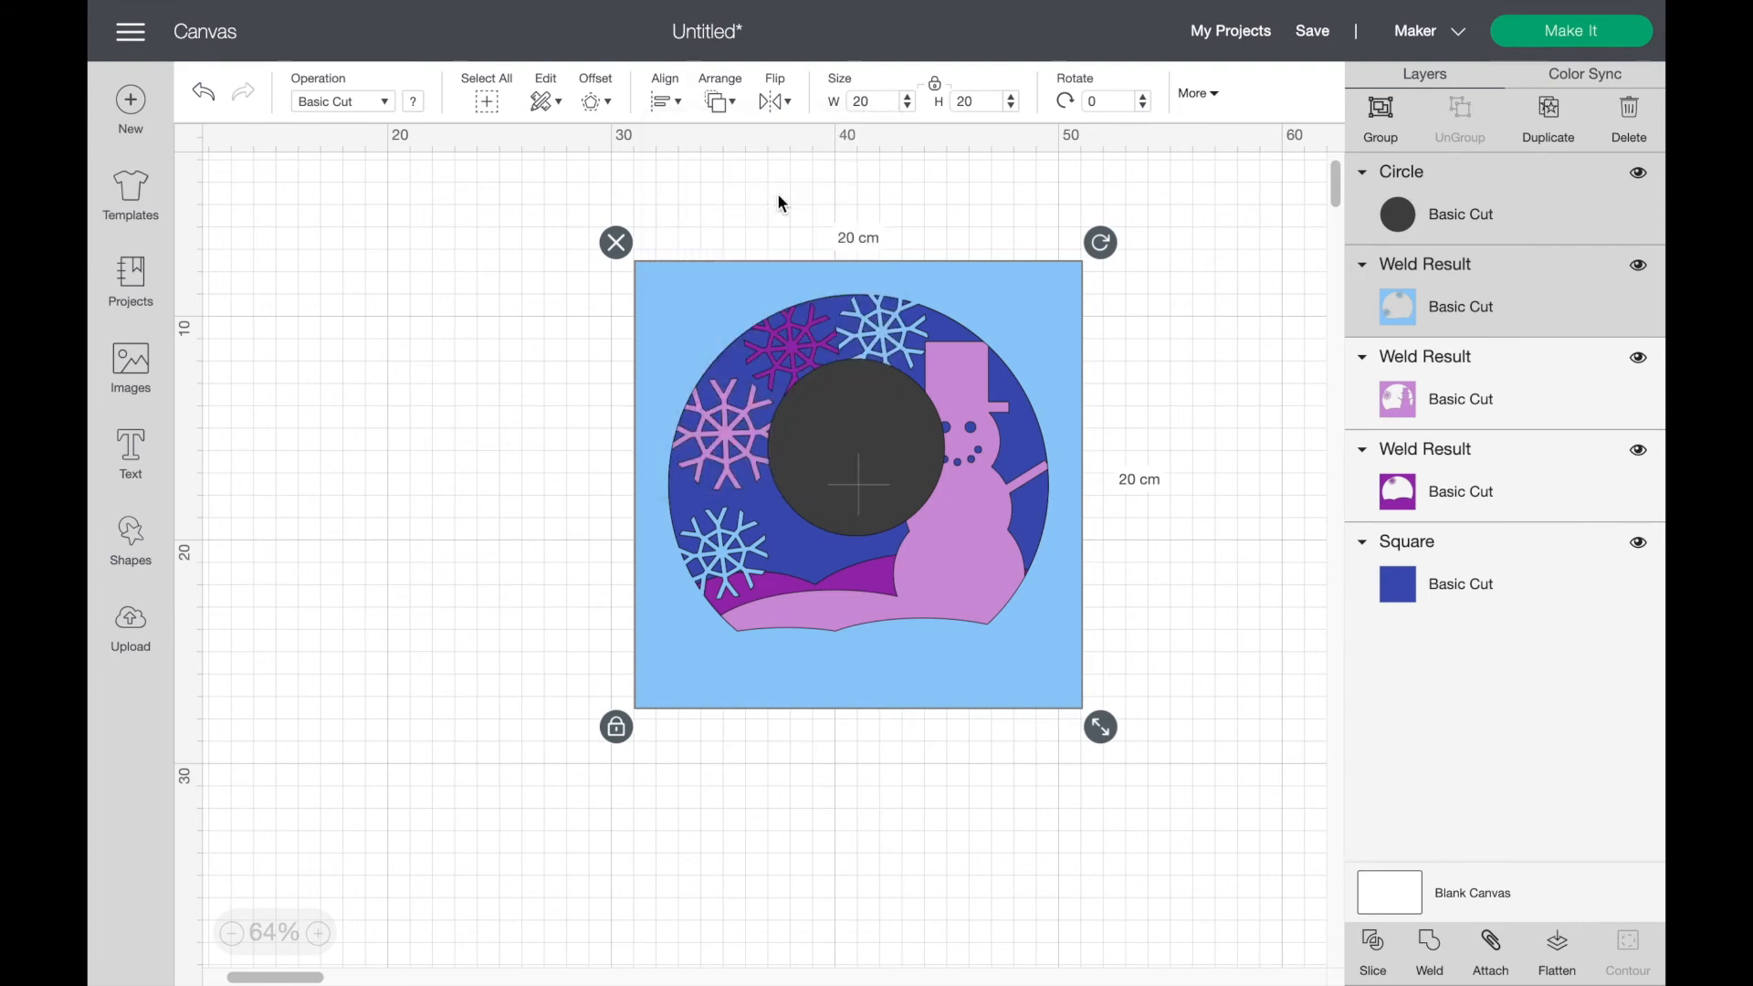
click(1143, 410)
Step: Put the circle directly above the dark blue square in the layer order and slice it out of the square
click(1494, 226)
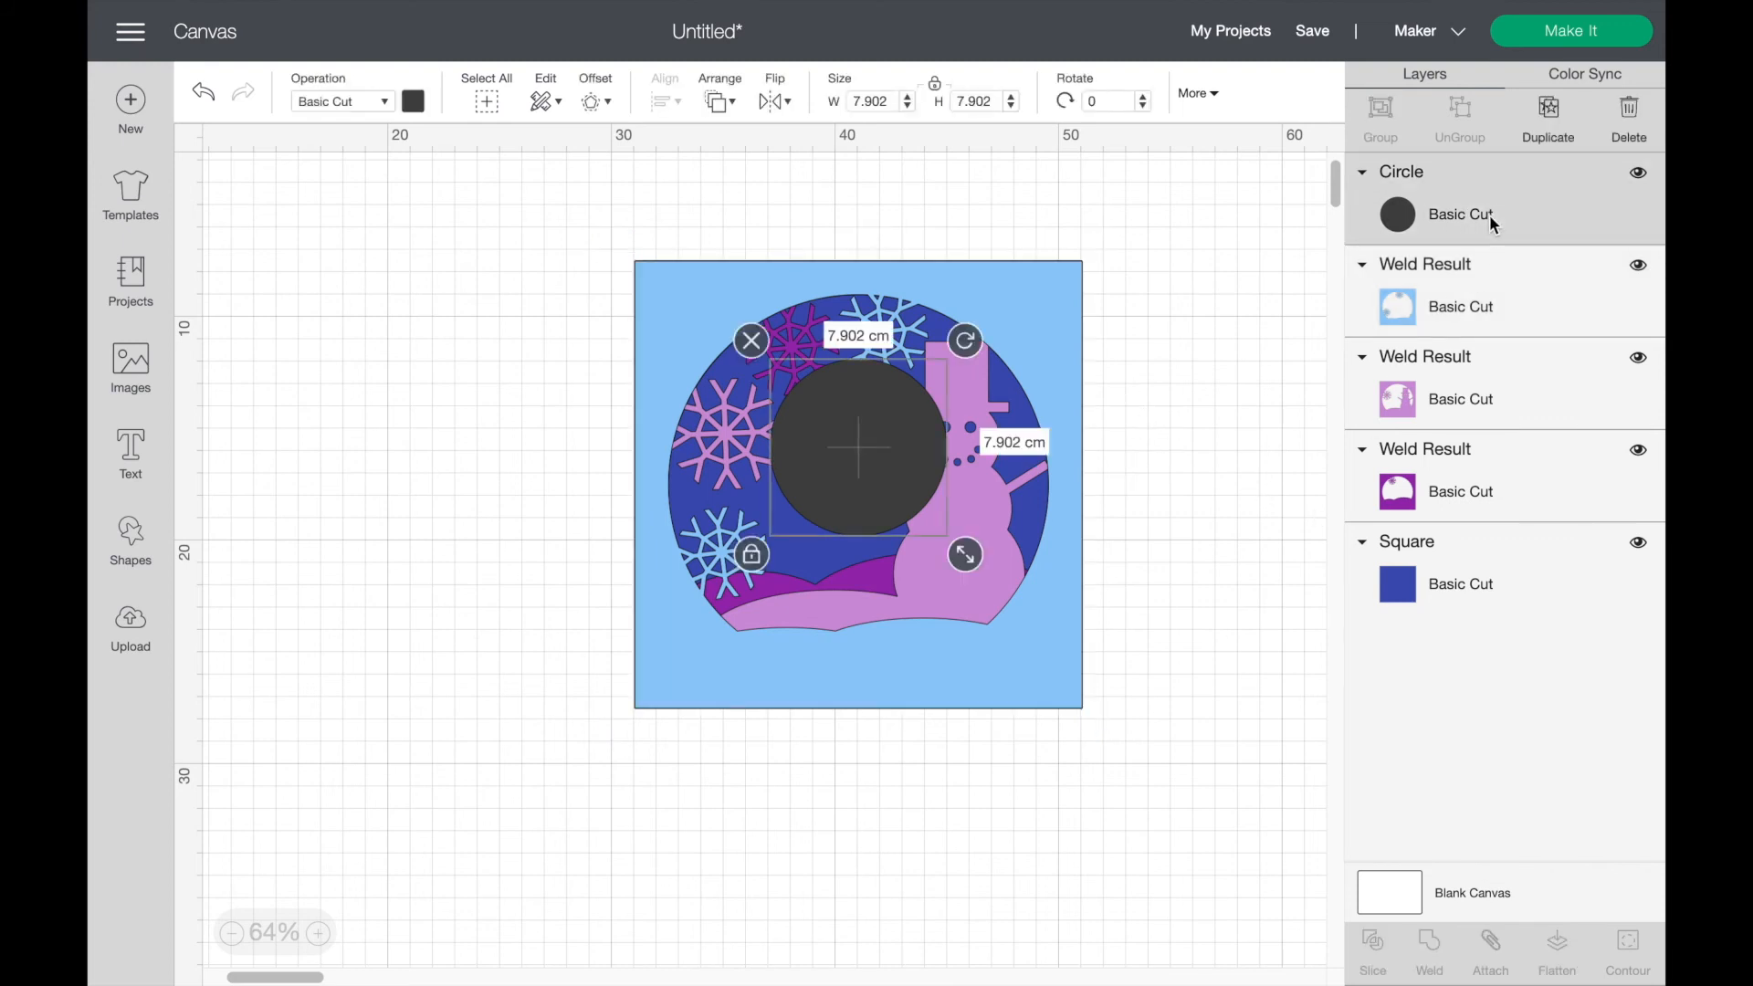
drag(1495, 223, 1485, 471)
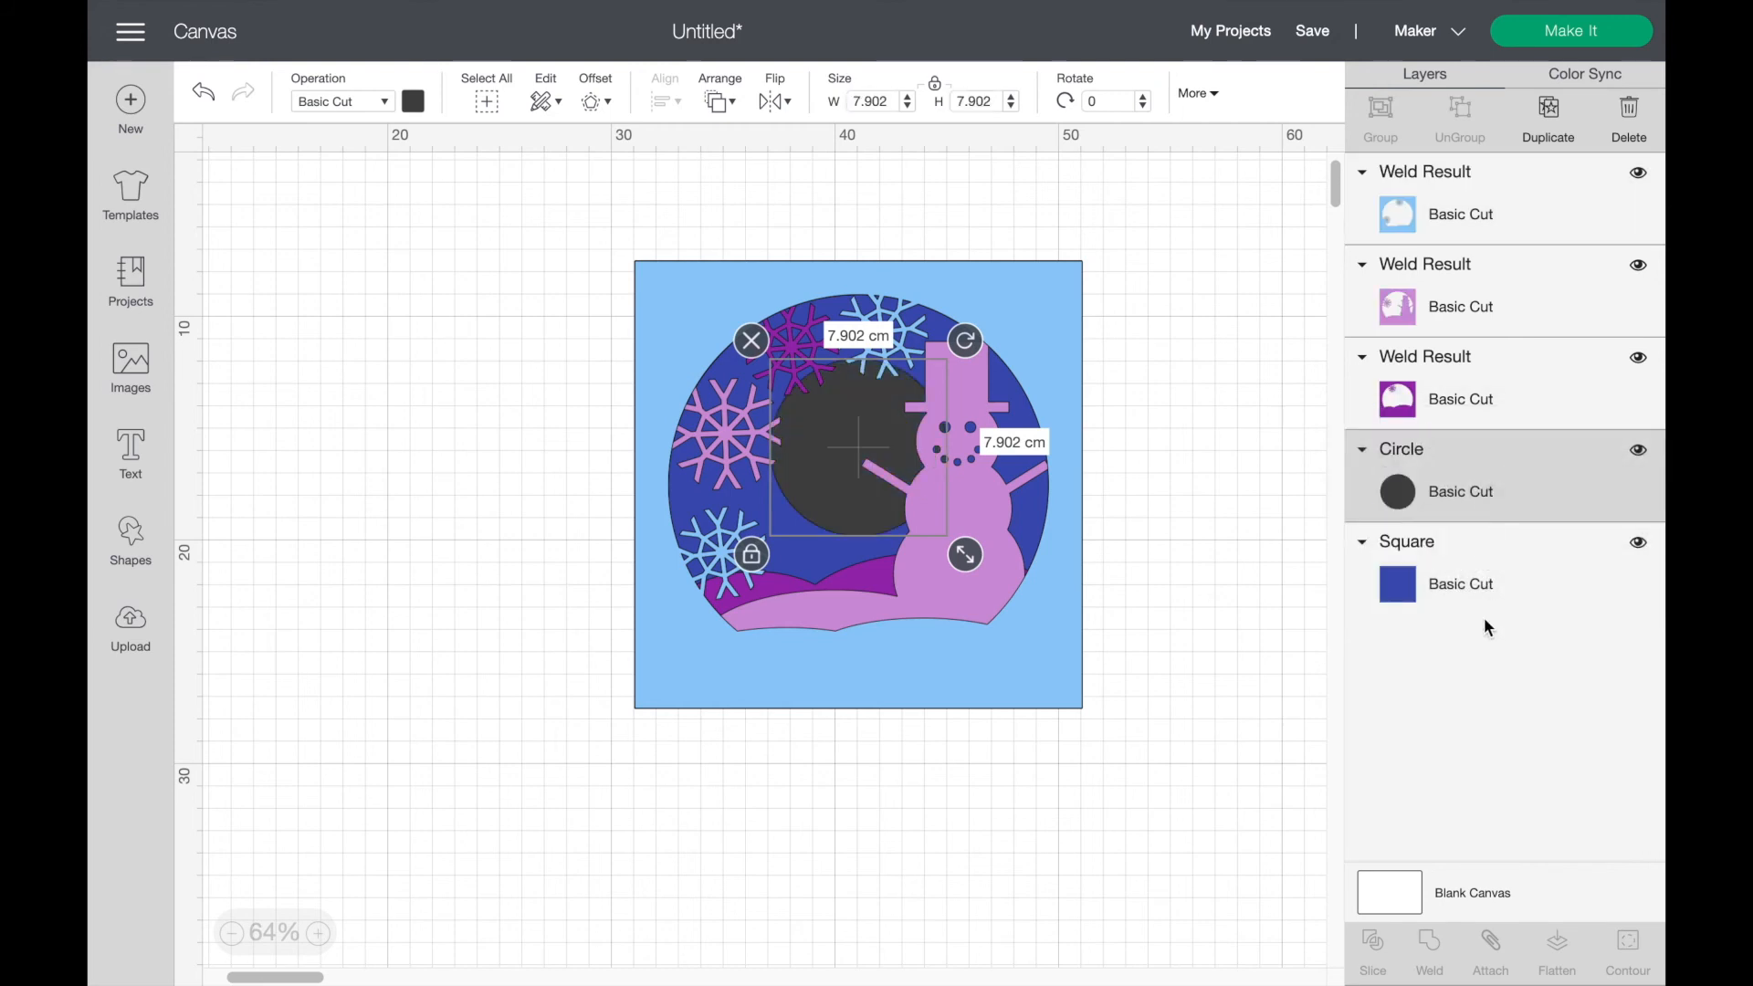
shift+click(1493, 577)
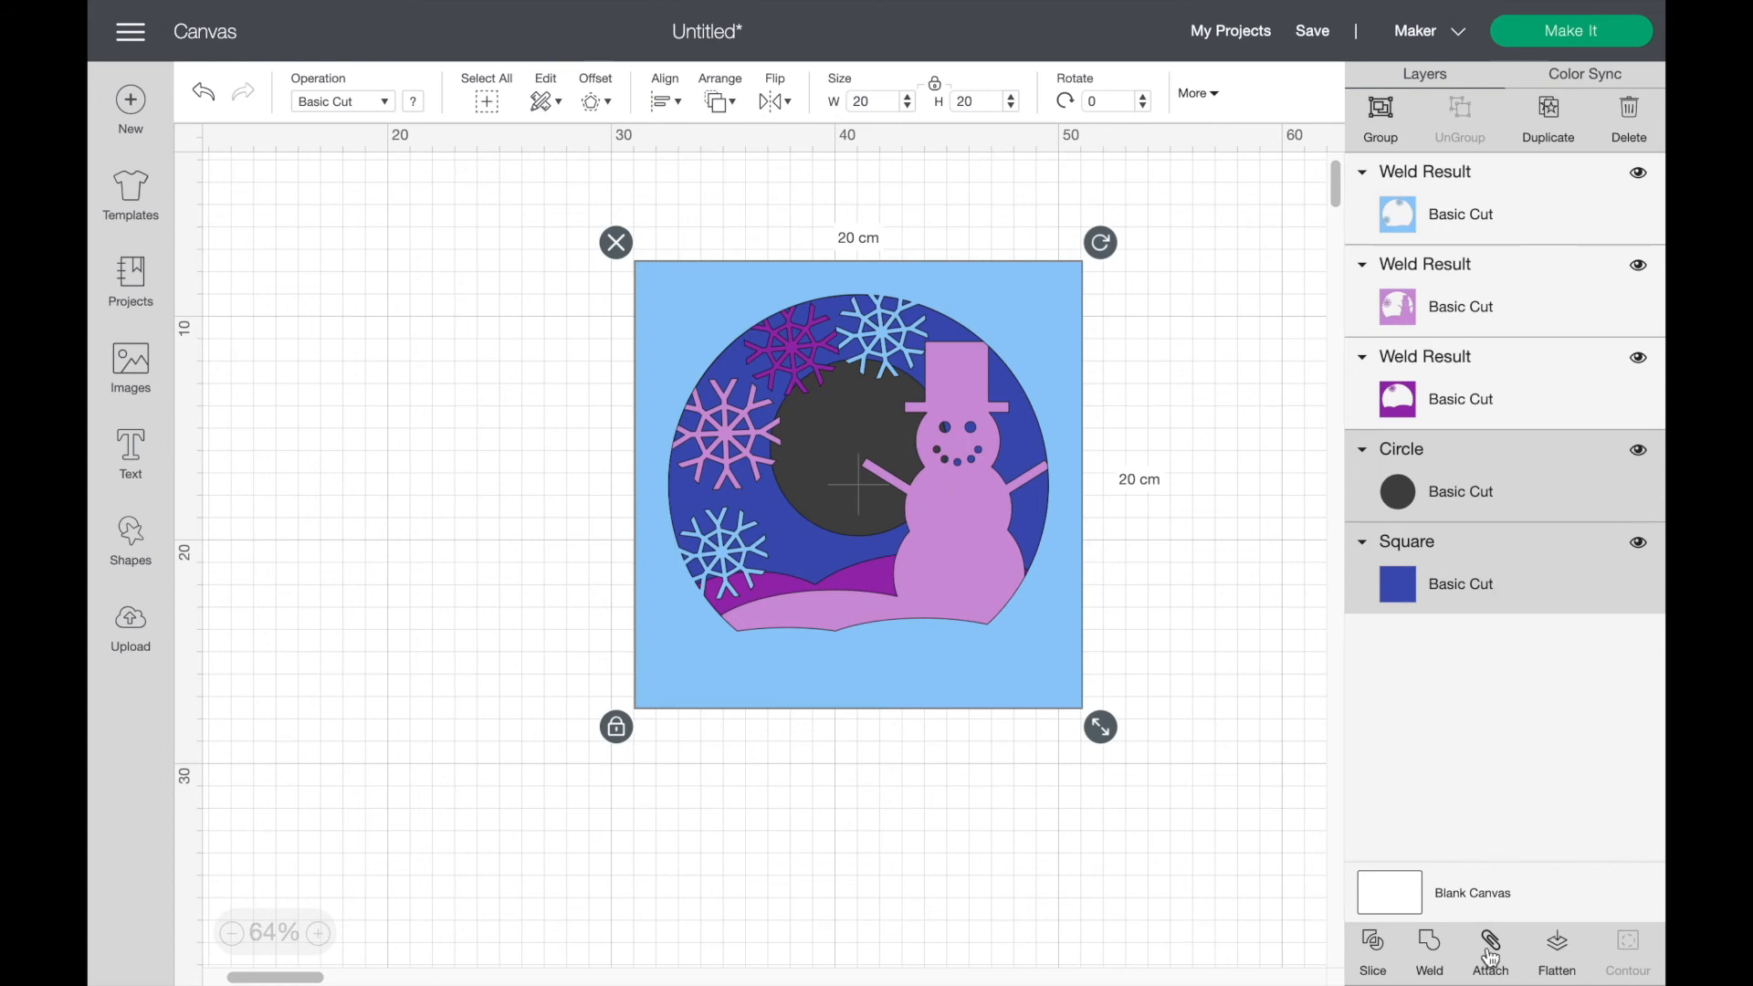
click(1376, 952)
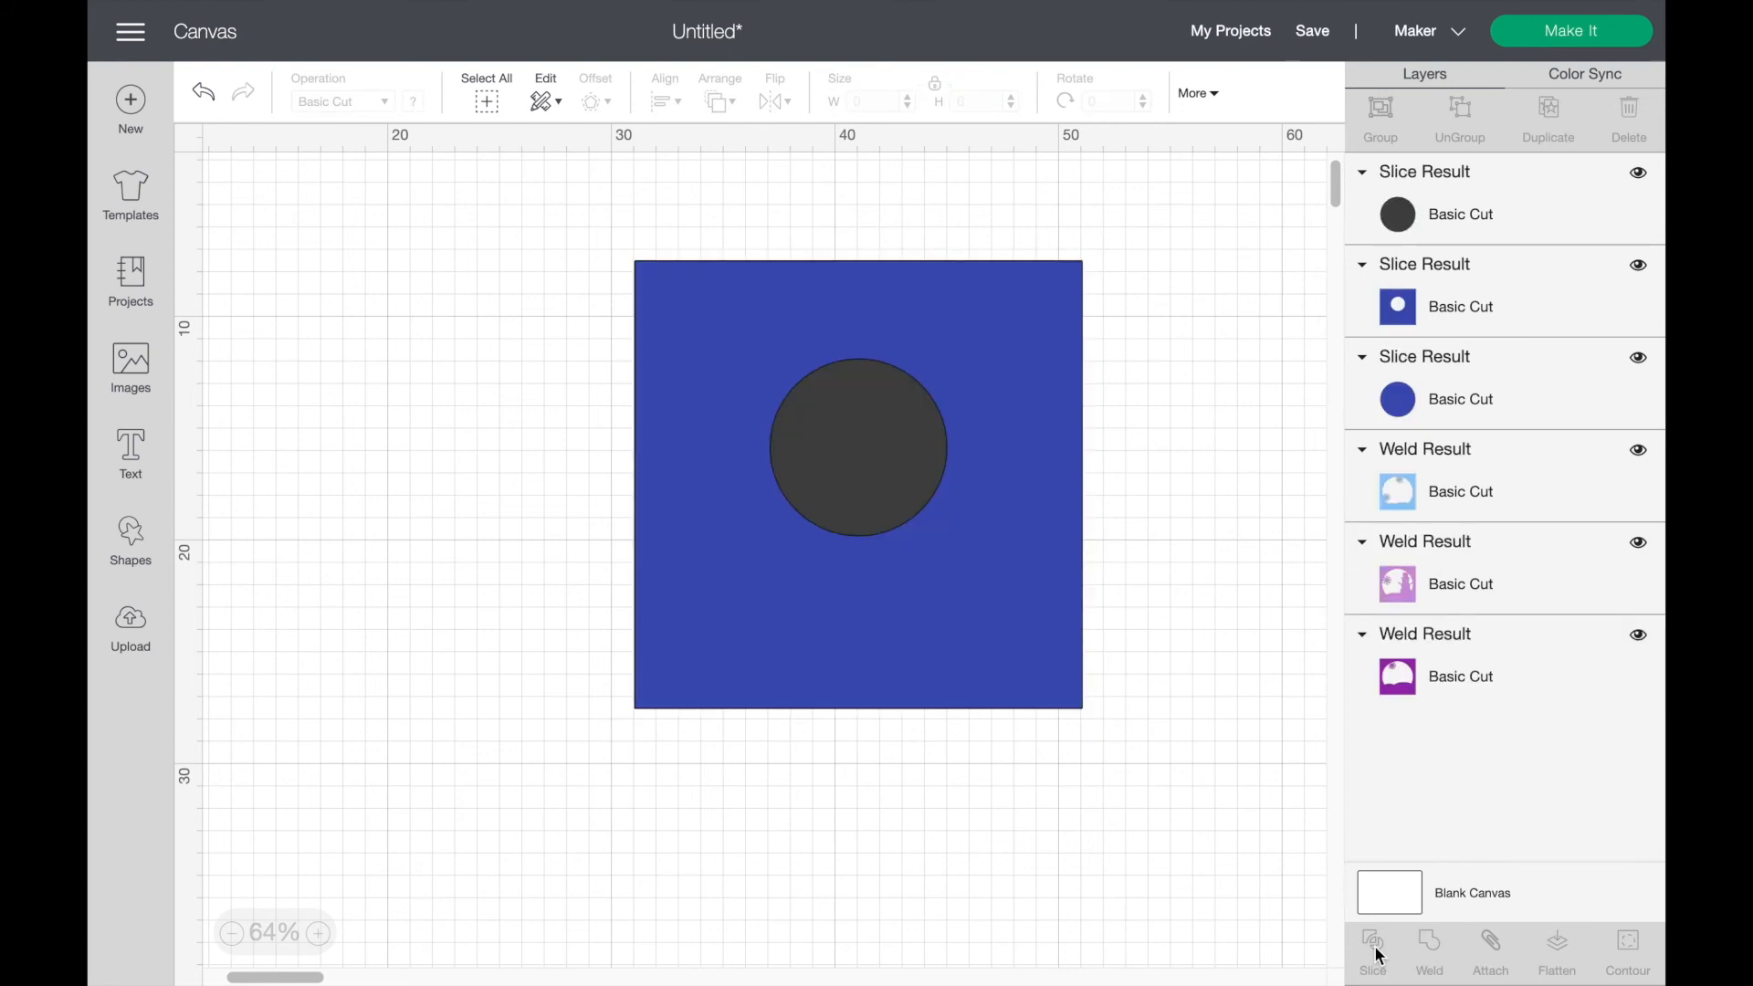
Step: Delete the two leftover circles from the slice and bring the light purple snowman frame to the front
click(1520, 399)
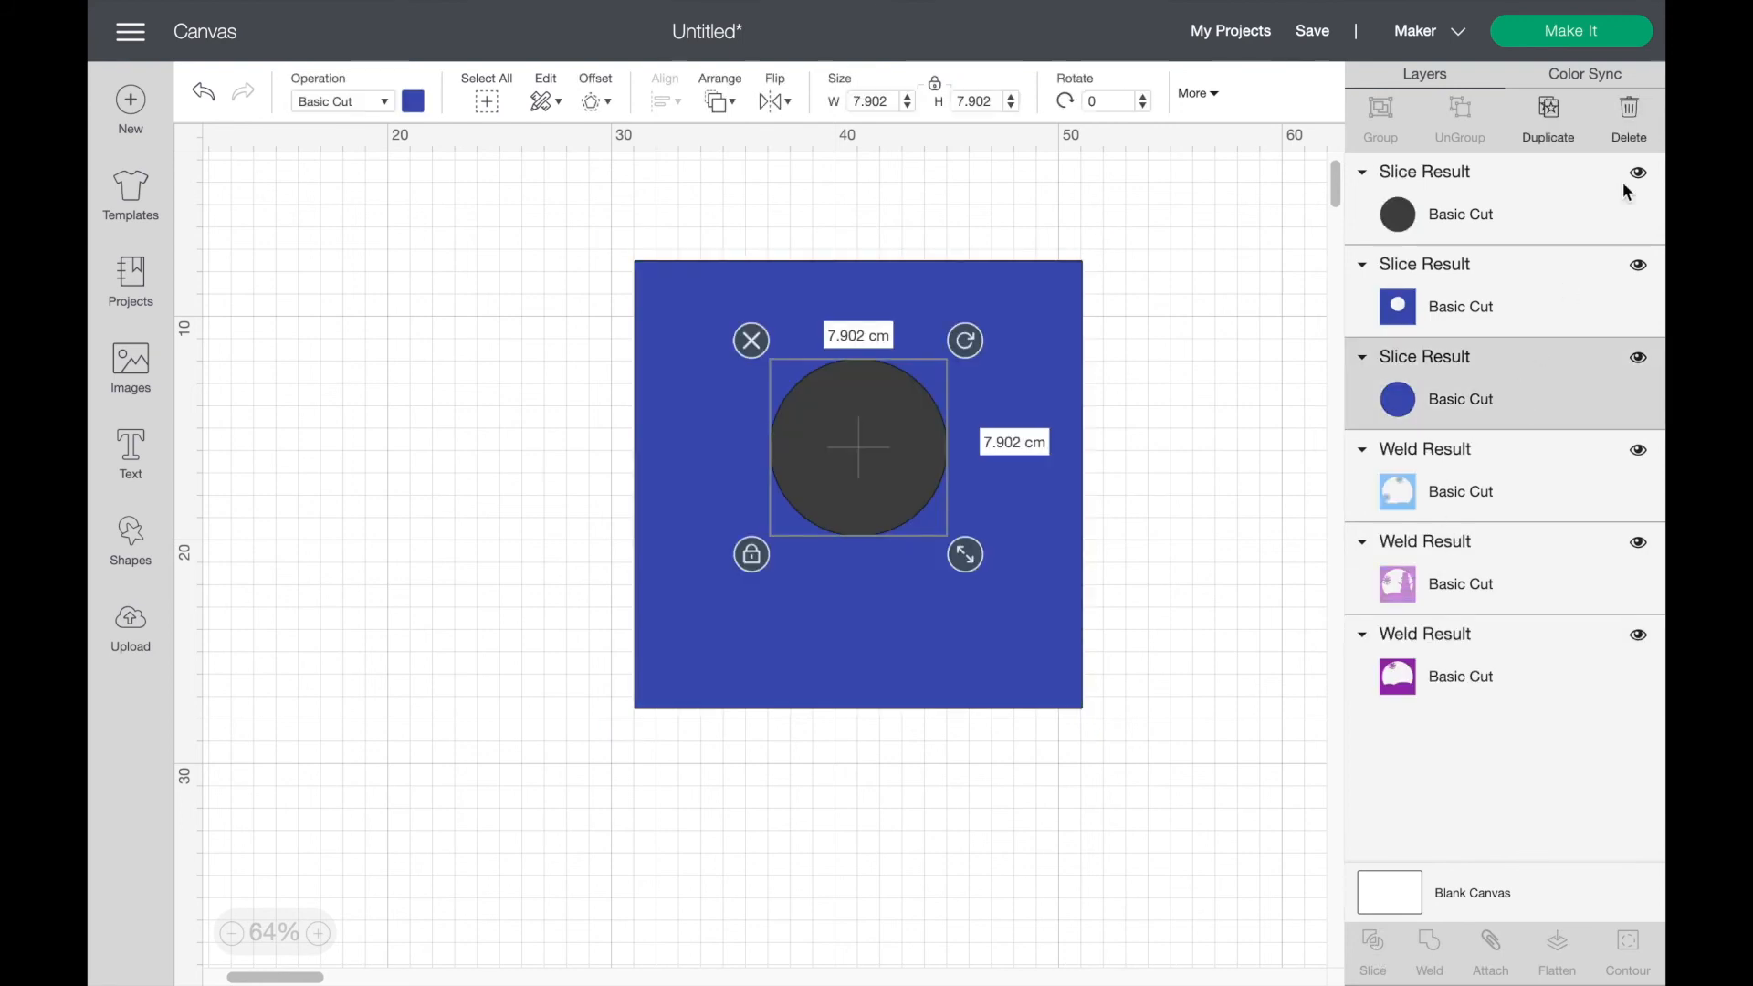
click(1629, 114)
click(1537, 210)
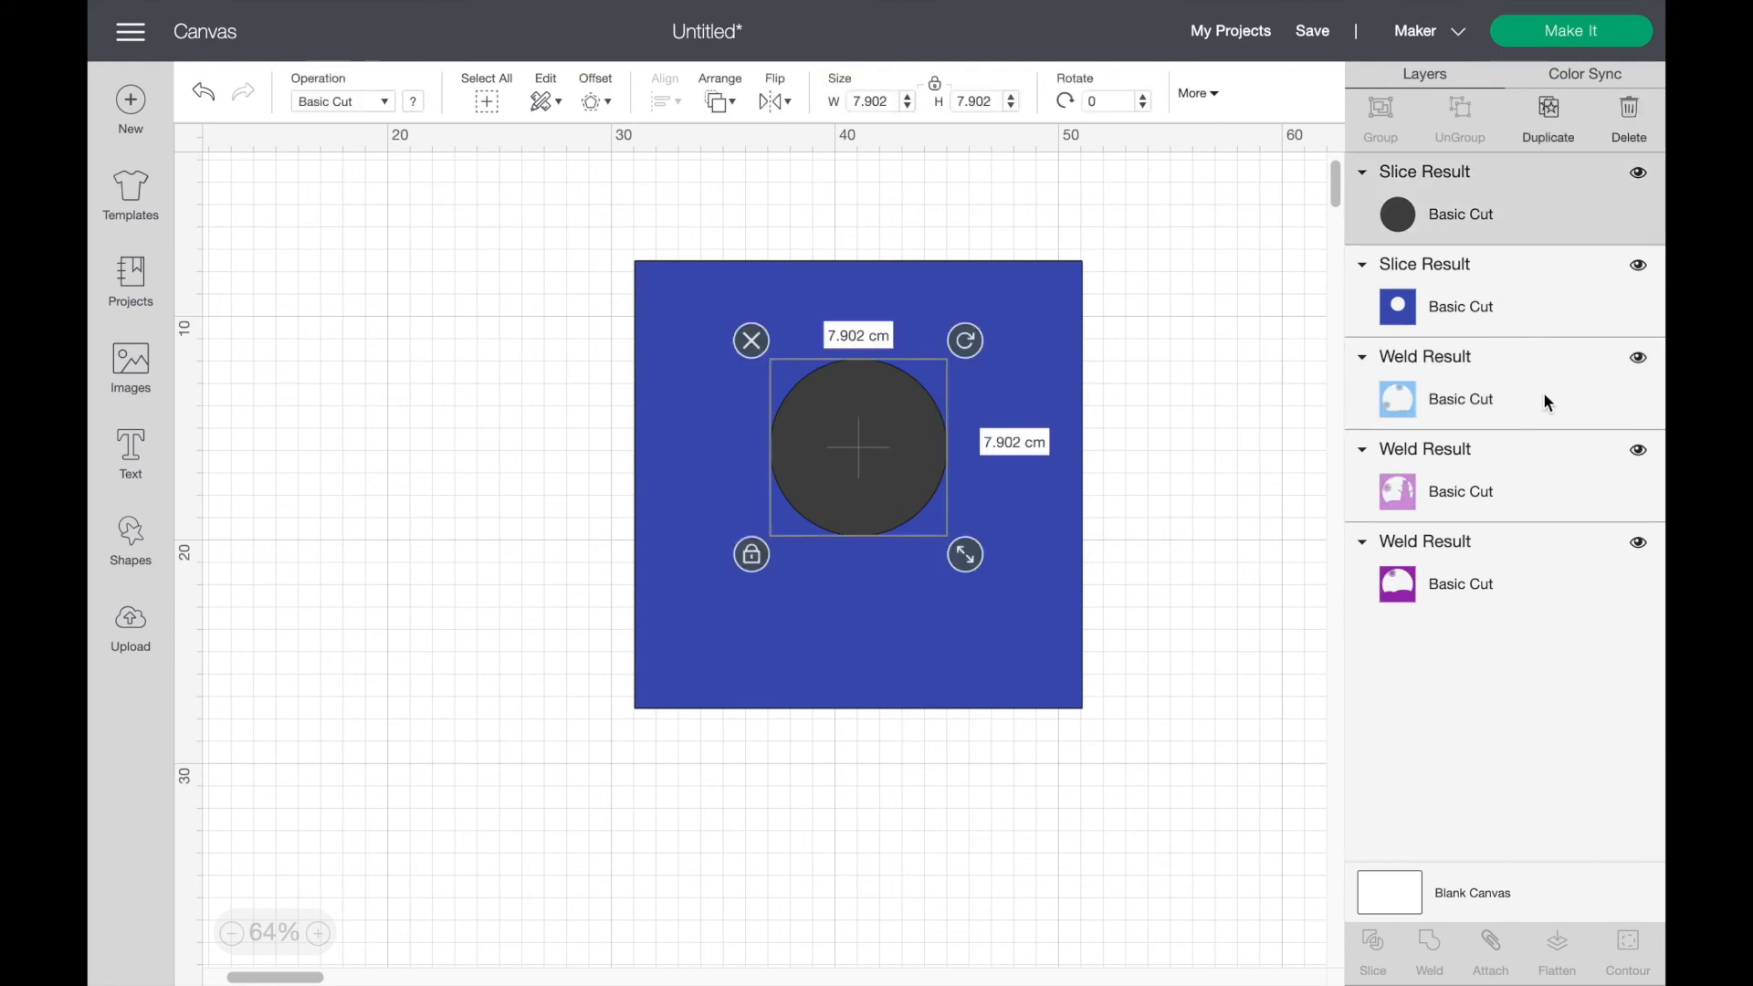
click(1629, 117)
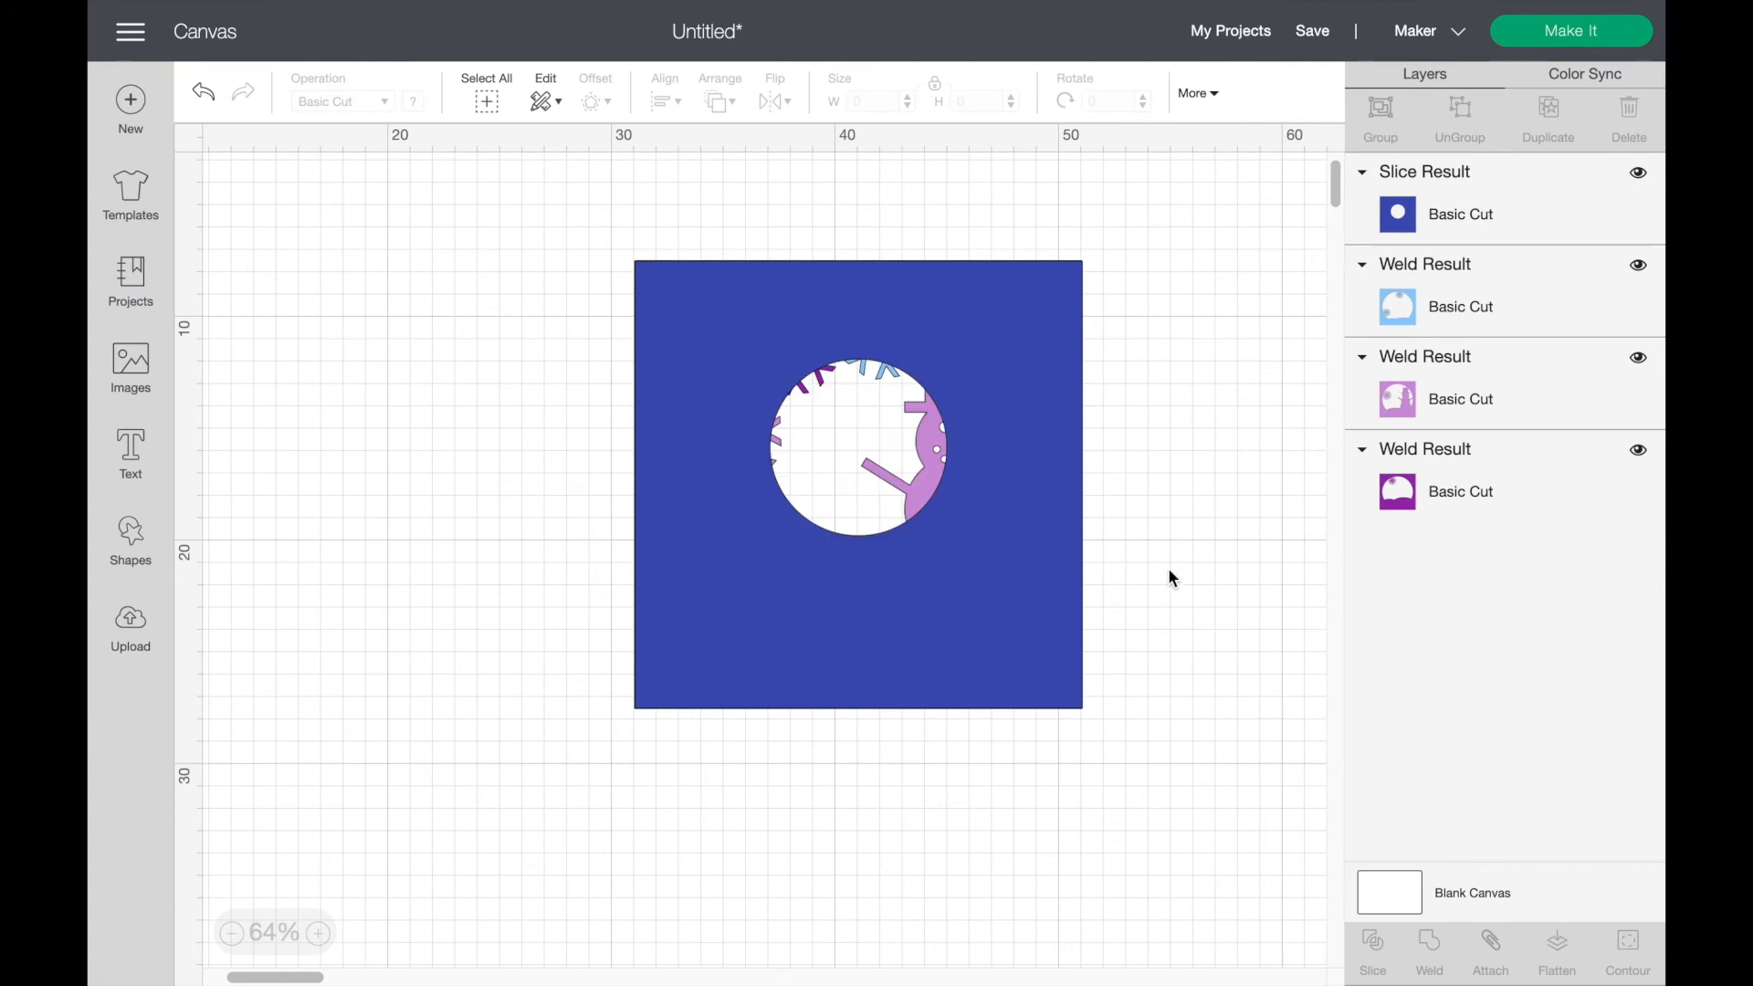
drag(1513, 399, 1518, 194)
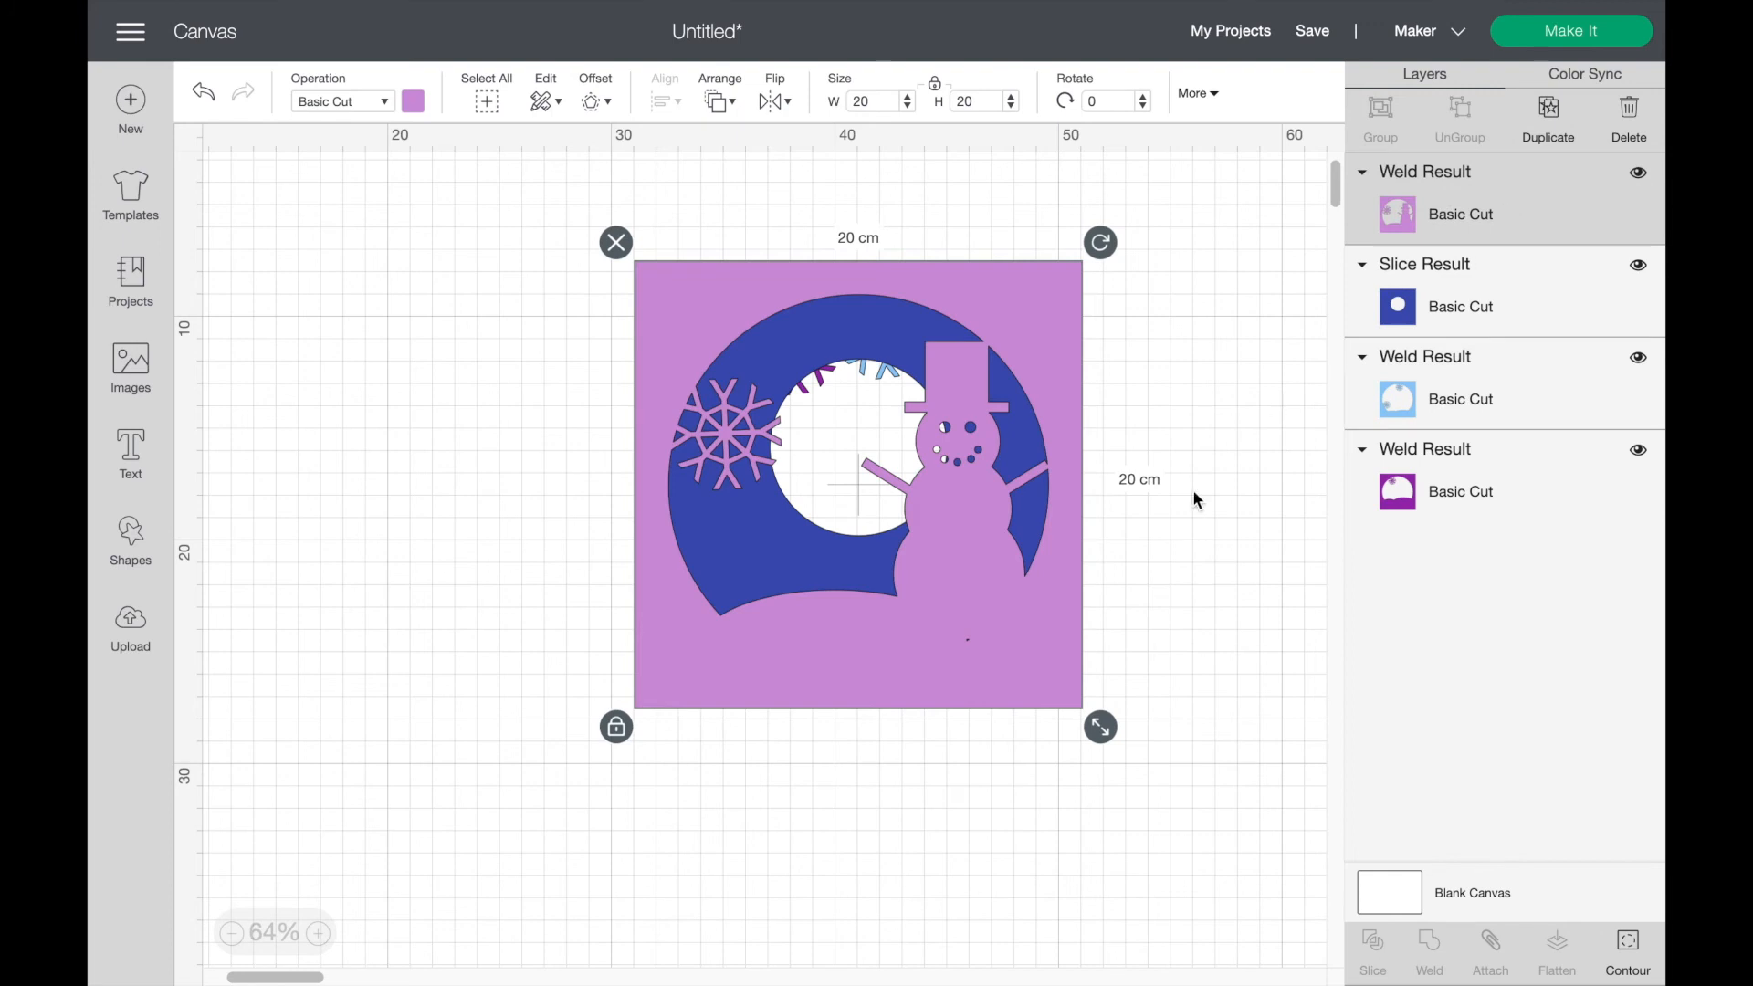
click(1189, 537)
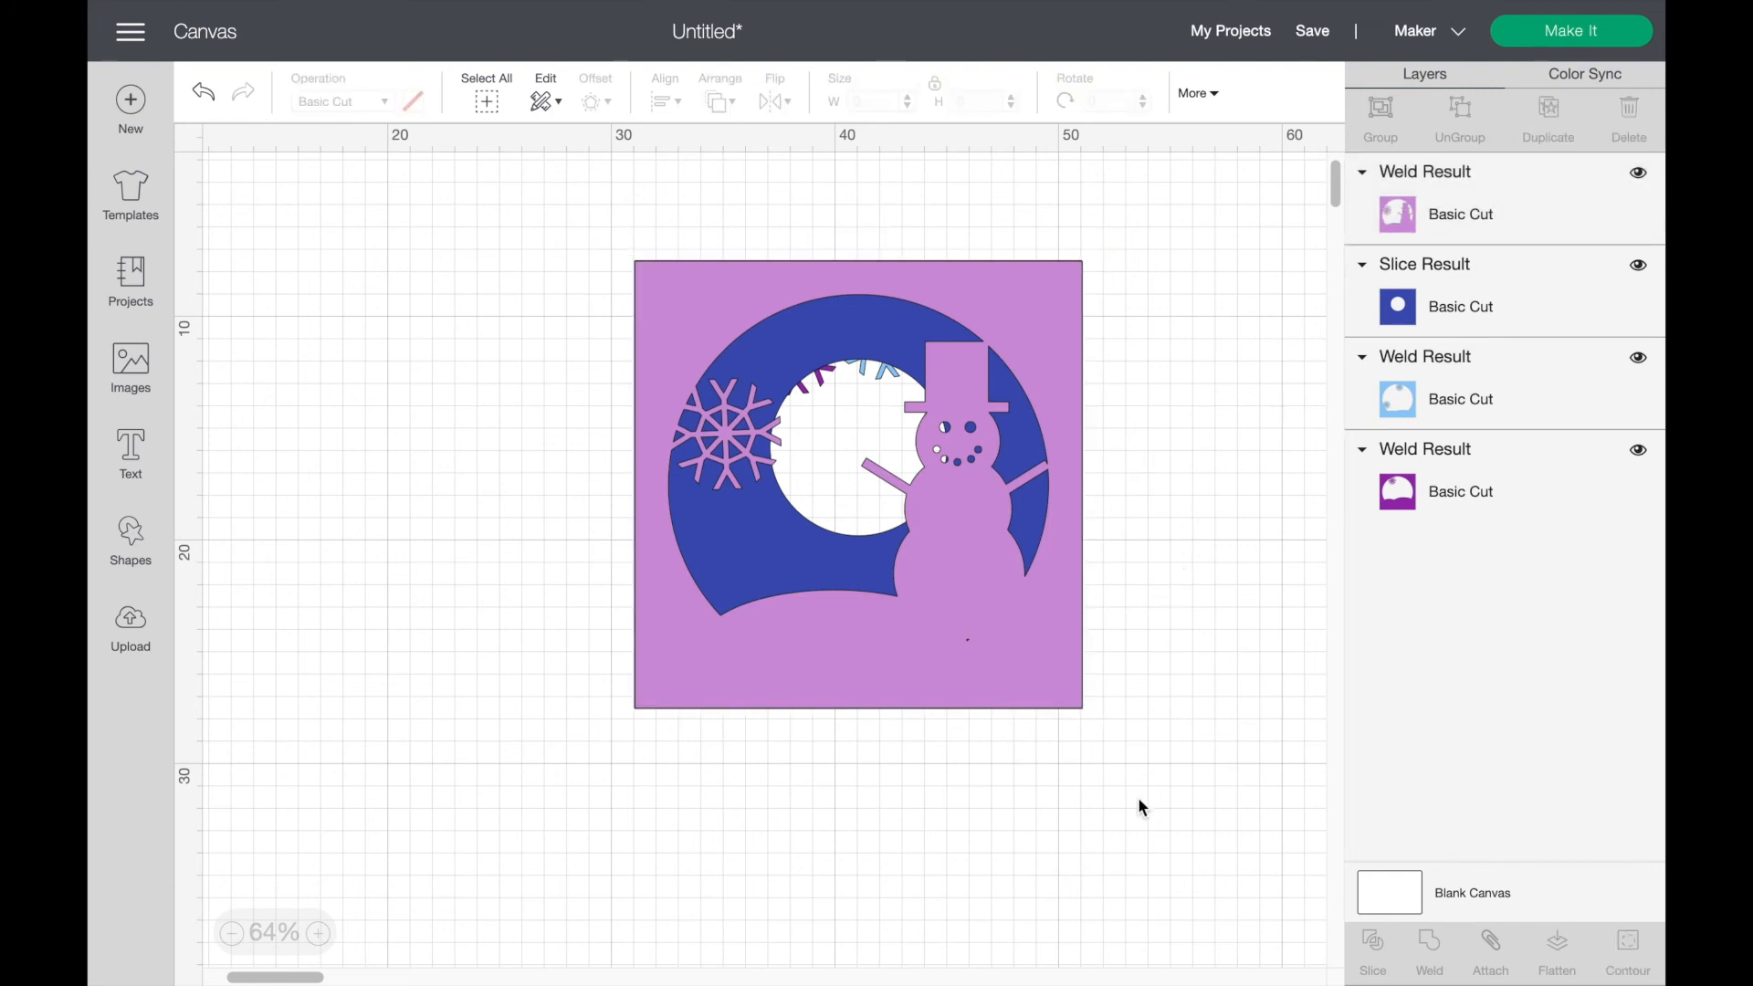
Step: Add a star, shrink it to about 1.2 cm wide and place it just above the hill at the scene's lower left
click(150, 553)
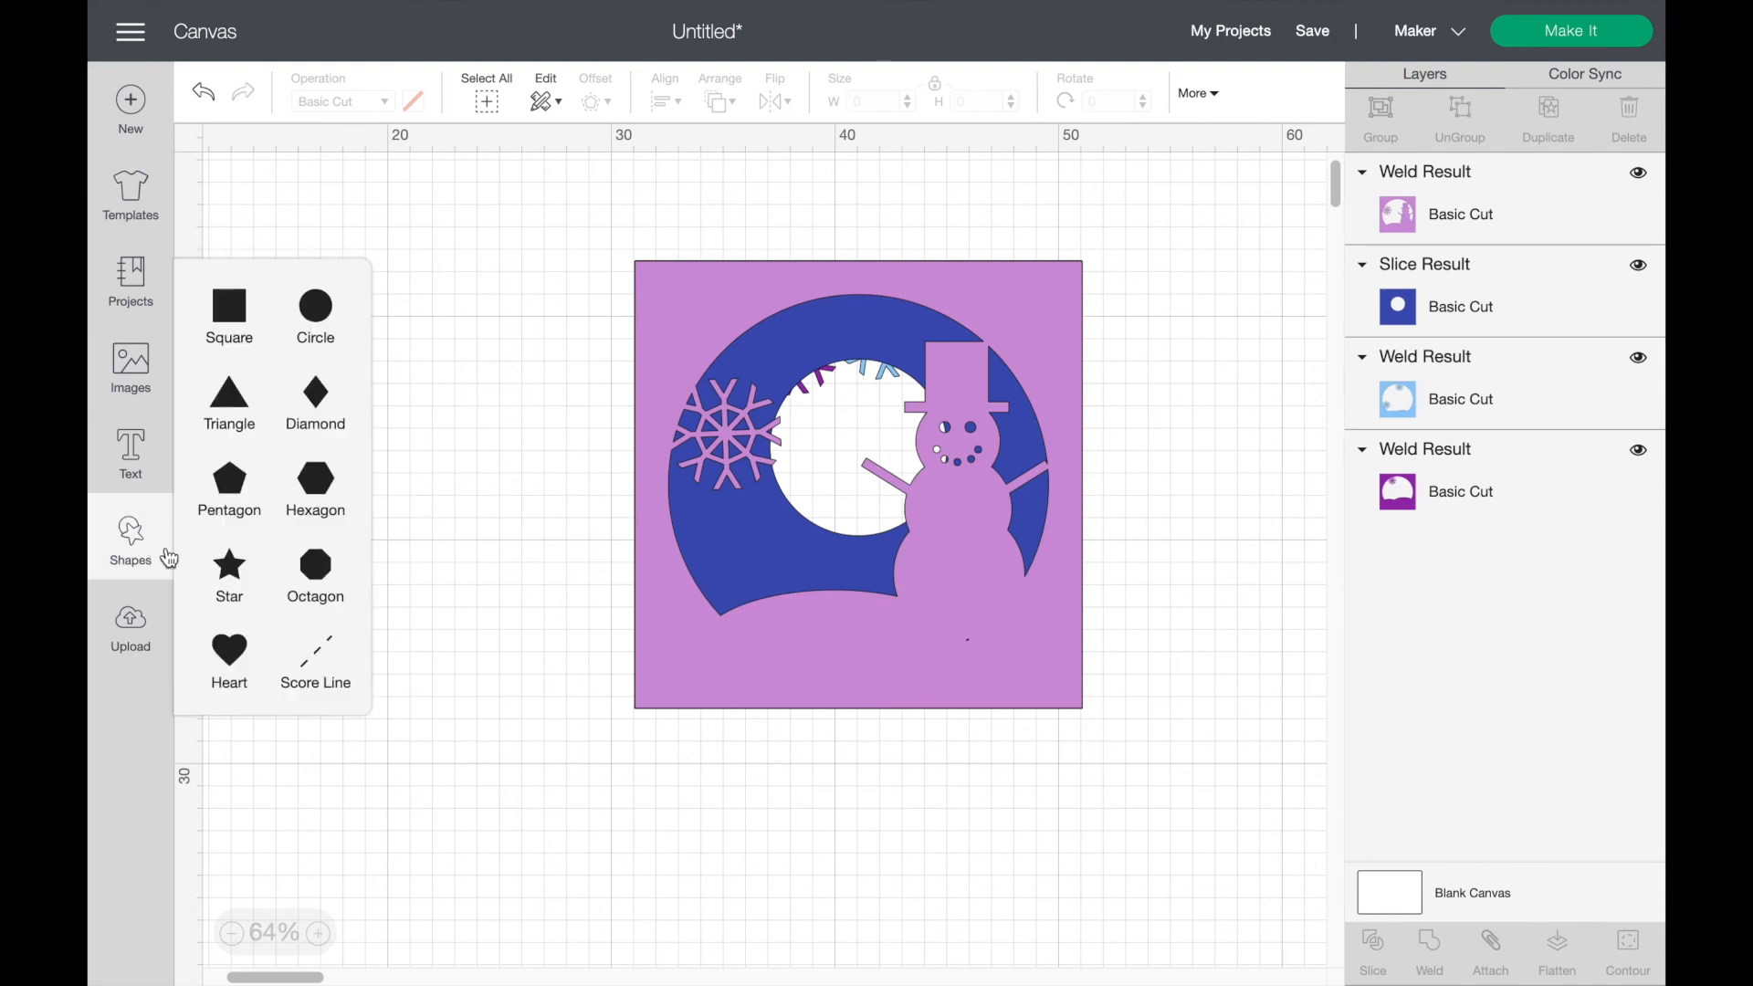
click(226, 583)
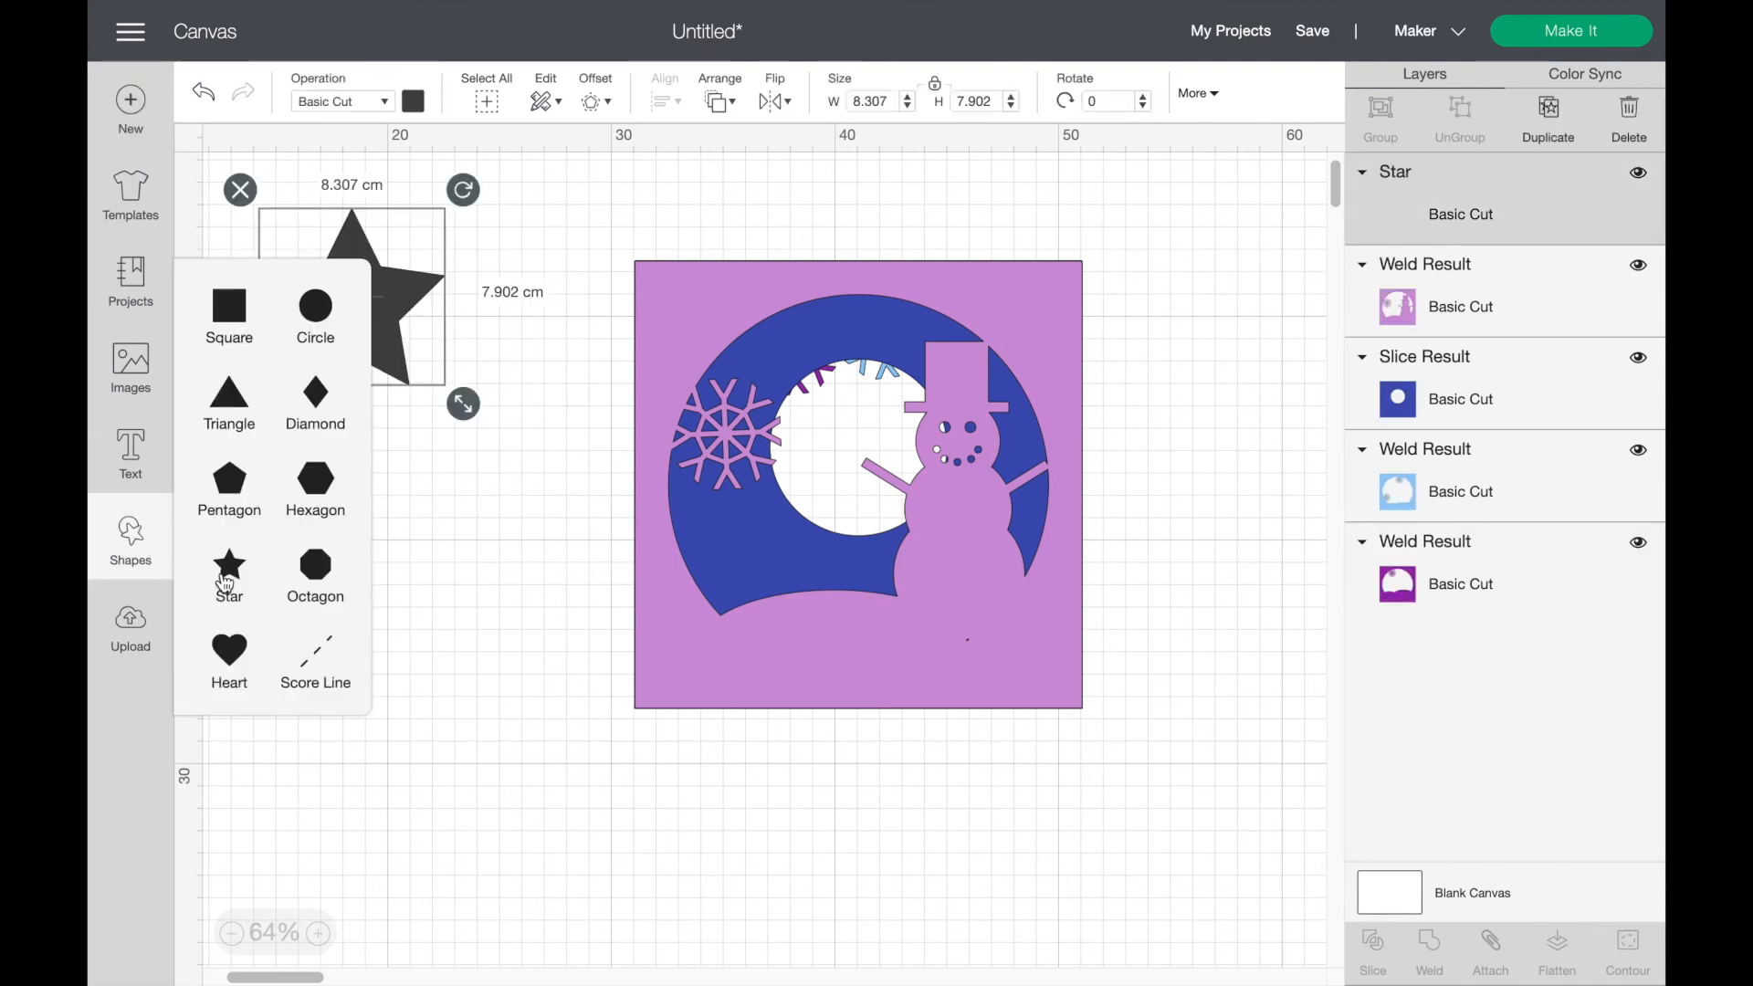
drag(463, 408, 778, 613)
click(916, 756)
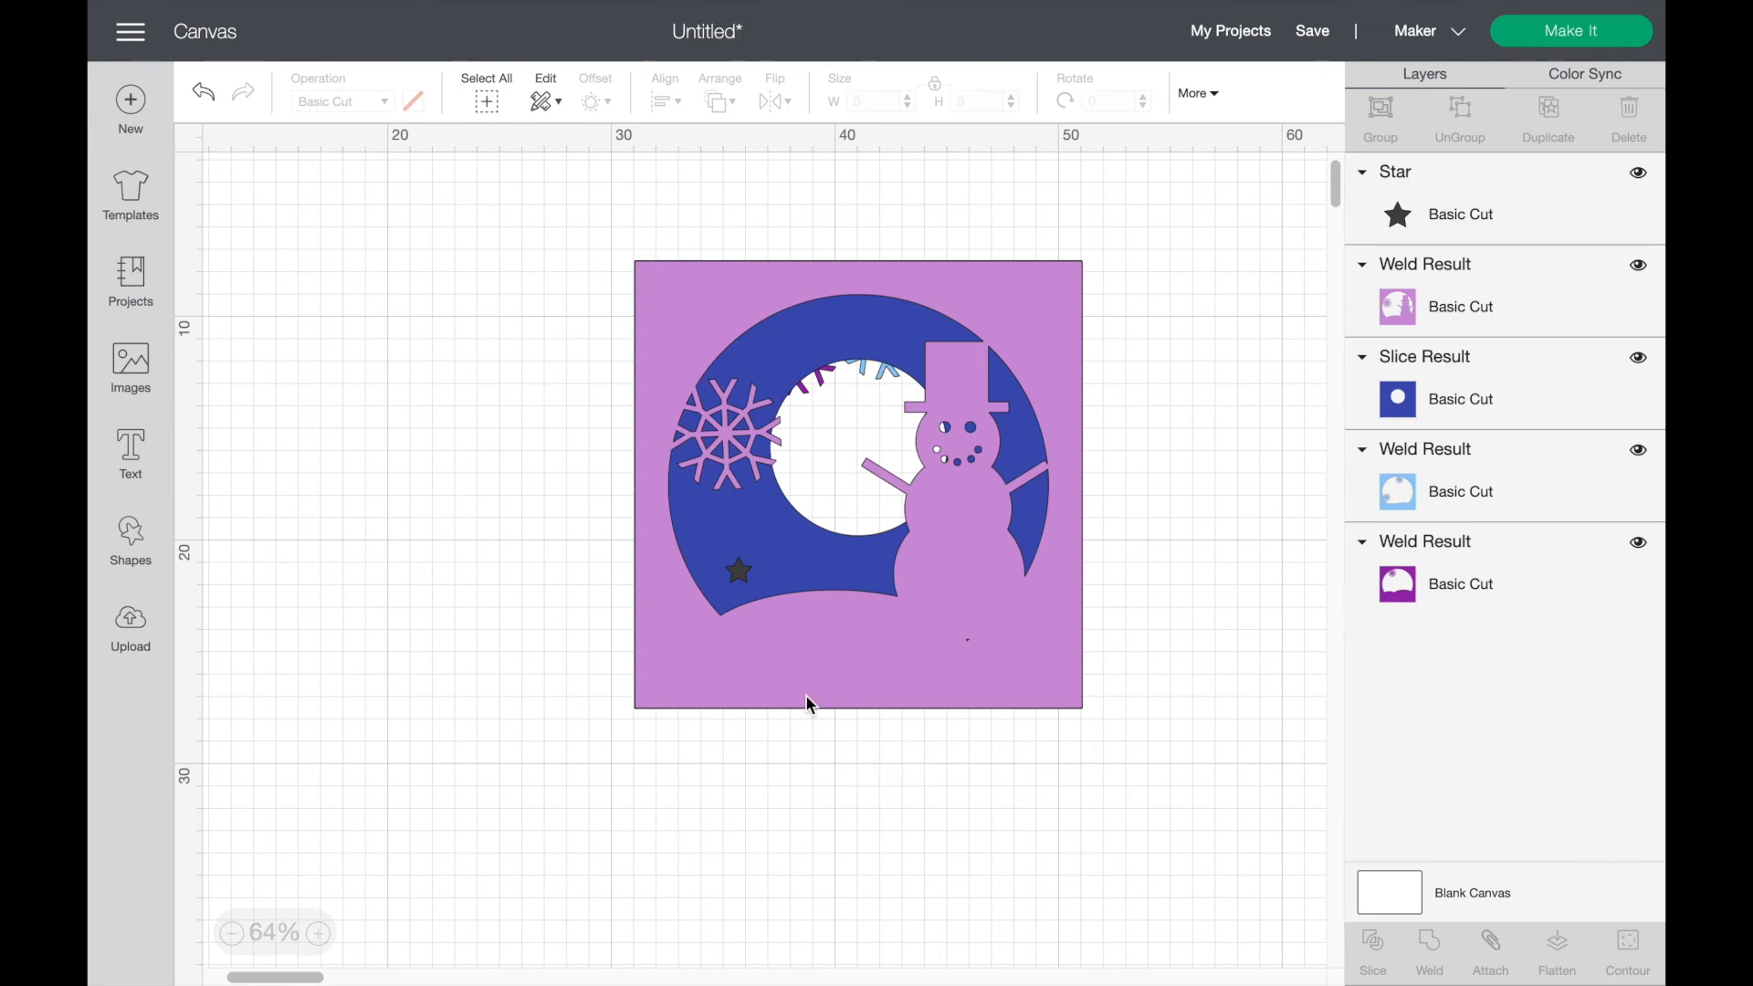
Step: Duplicate the star three times, placing two copies beside it along the hill and one below the light purple snowflake
click(747, 571)
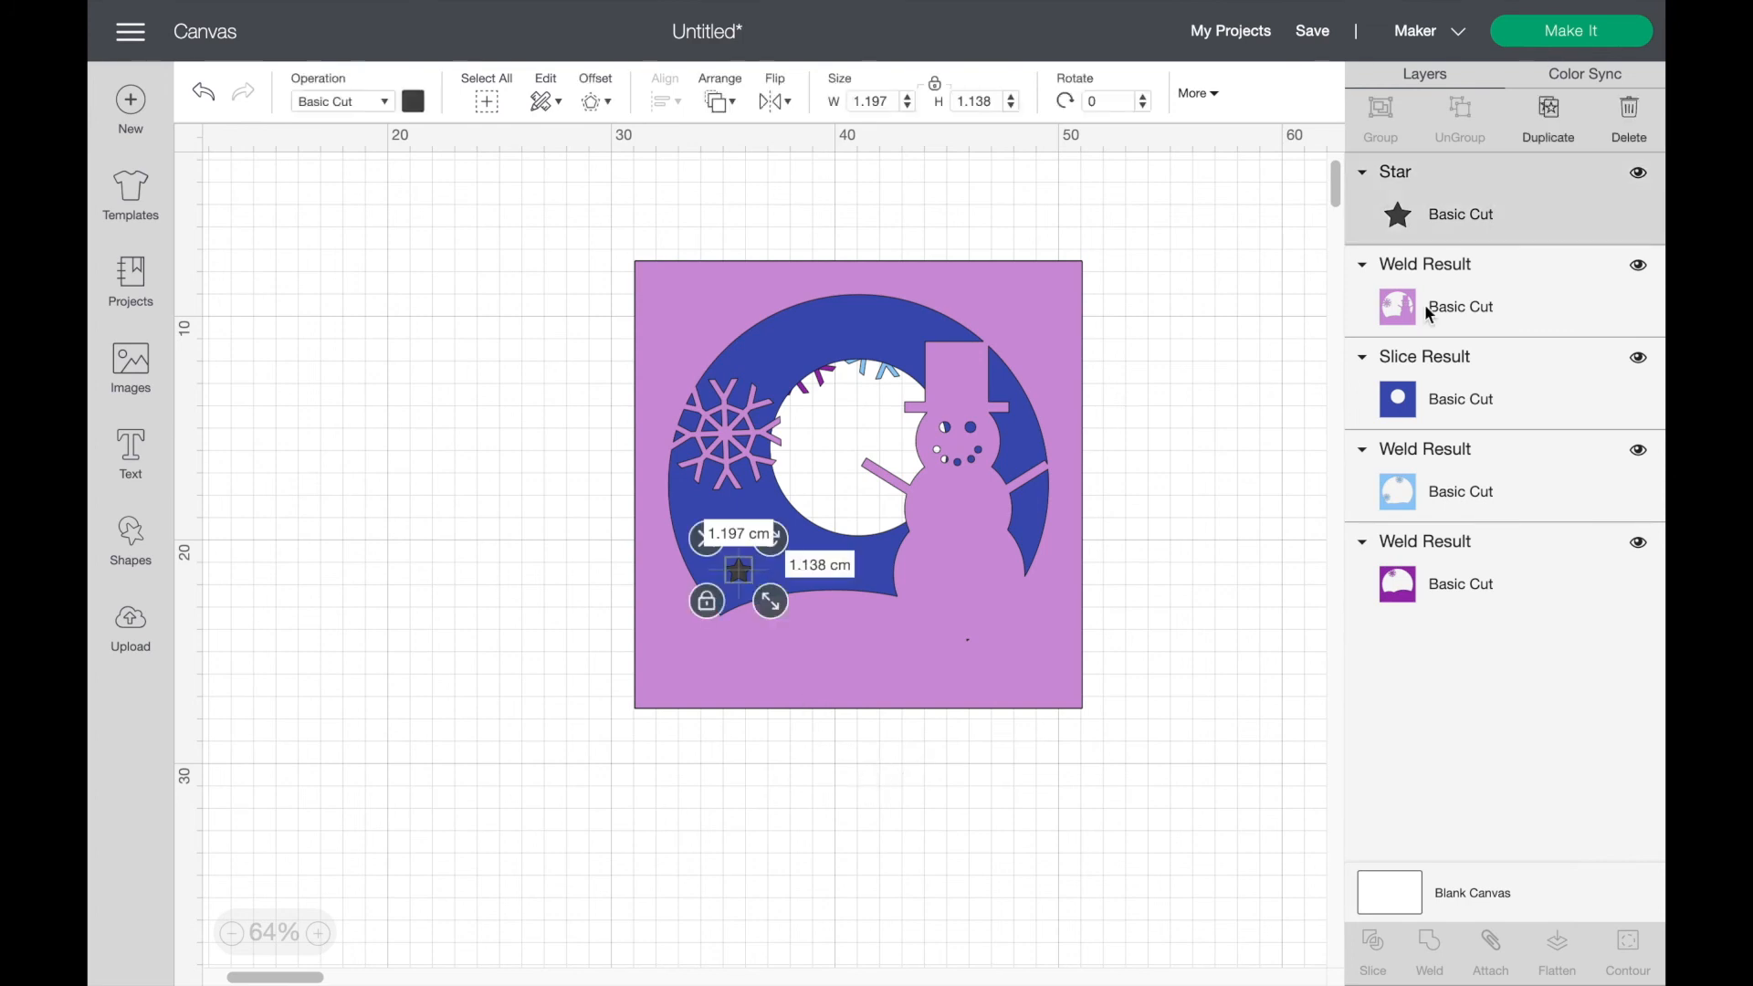
click(1558, 131)
drag(760, 589, 809, 575)
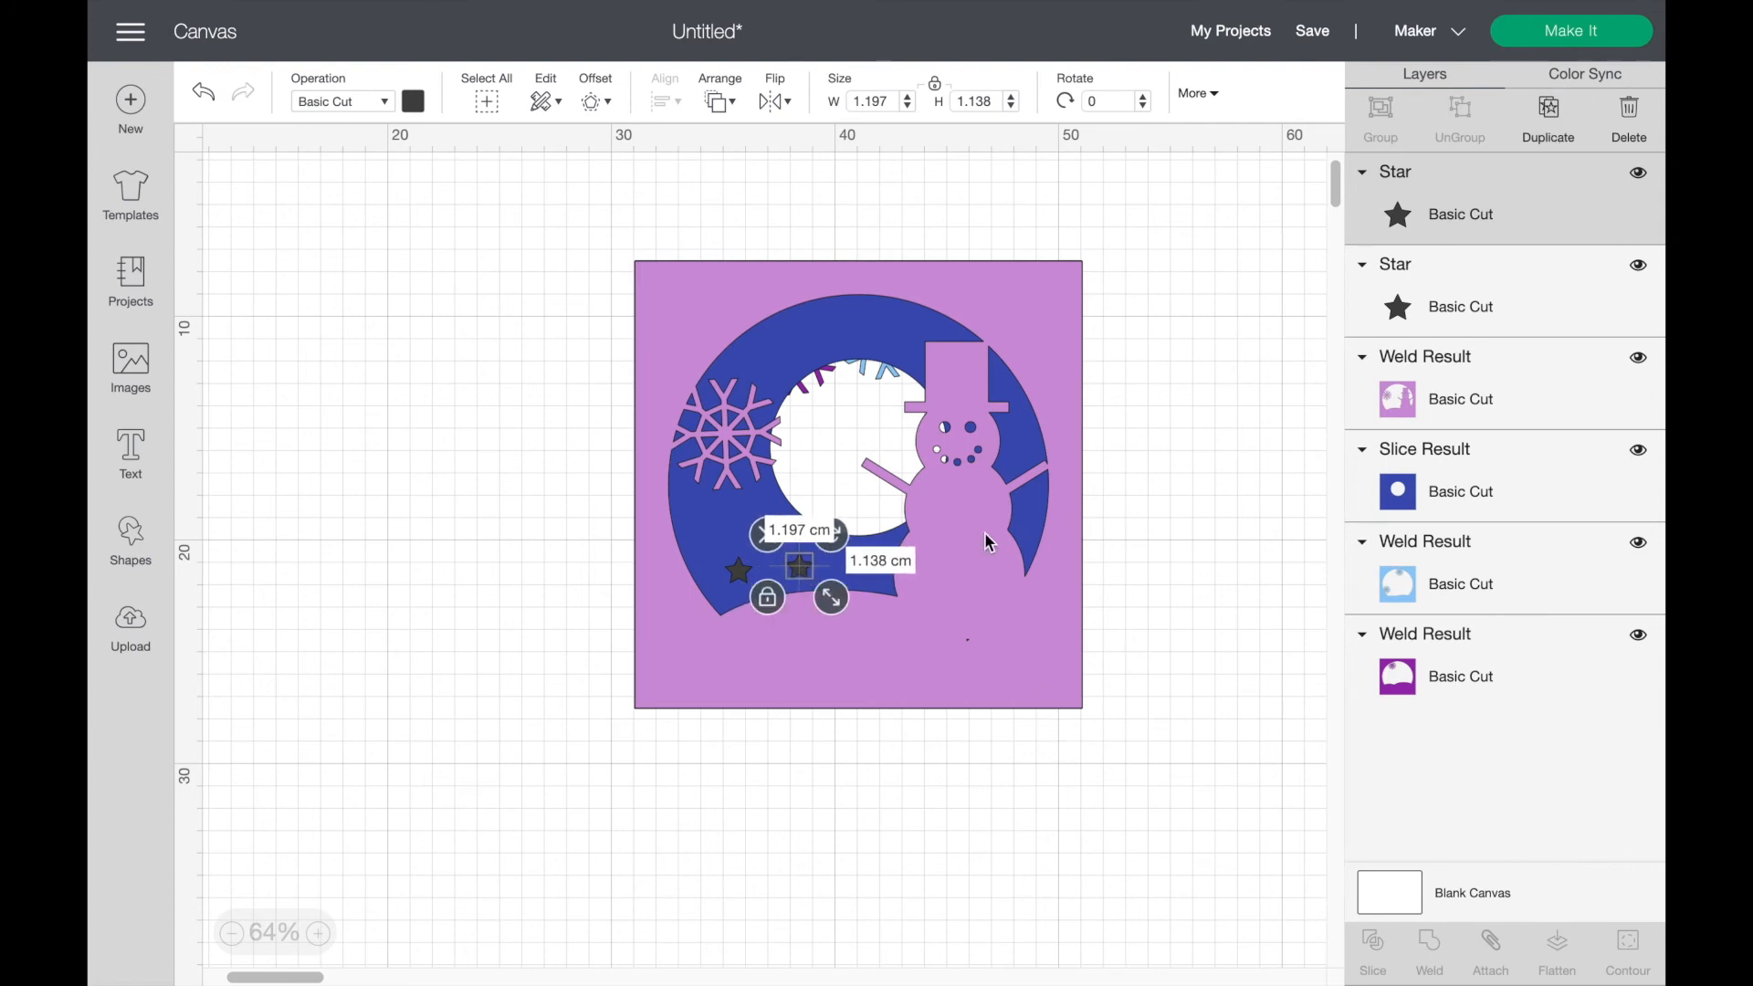
click(1549, 116)
drag(820, 593, 875, 581)
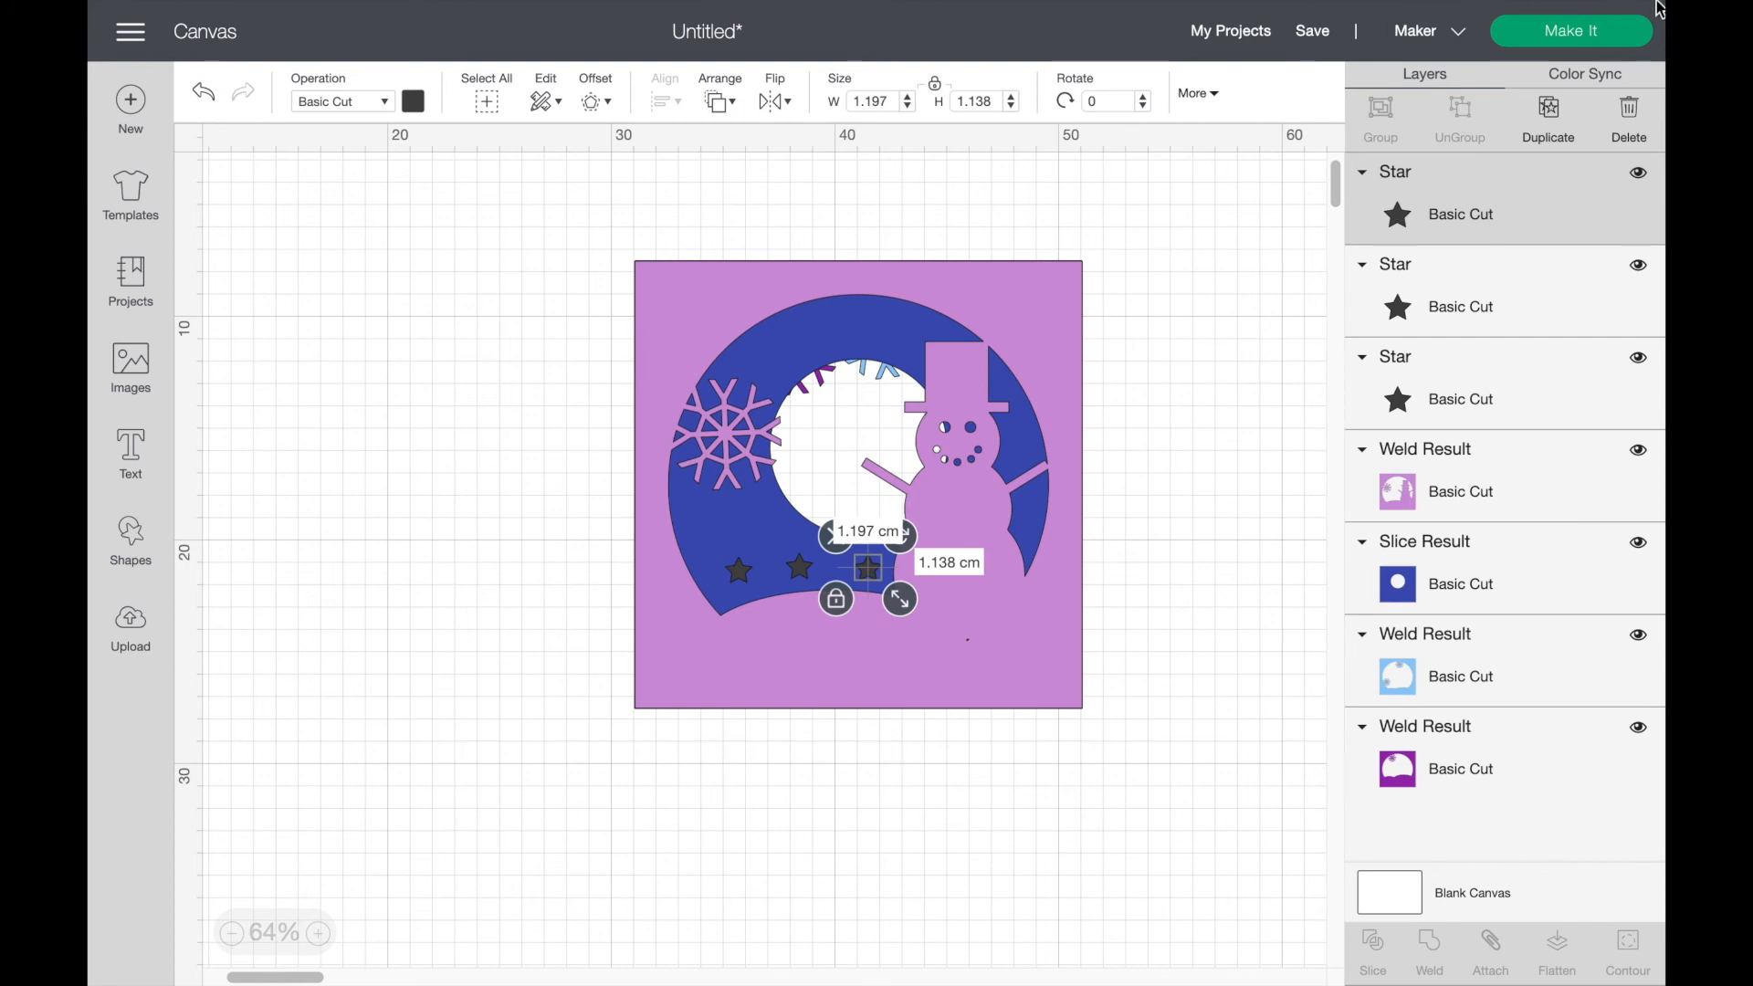
click(1549, 114)
drag(885, 603, 709, 521)
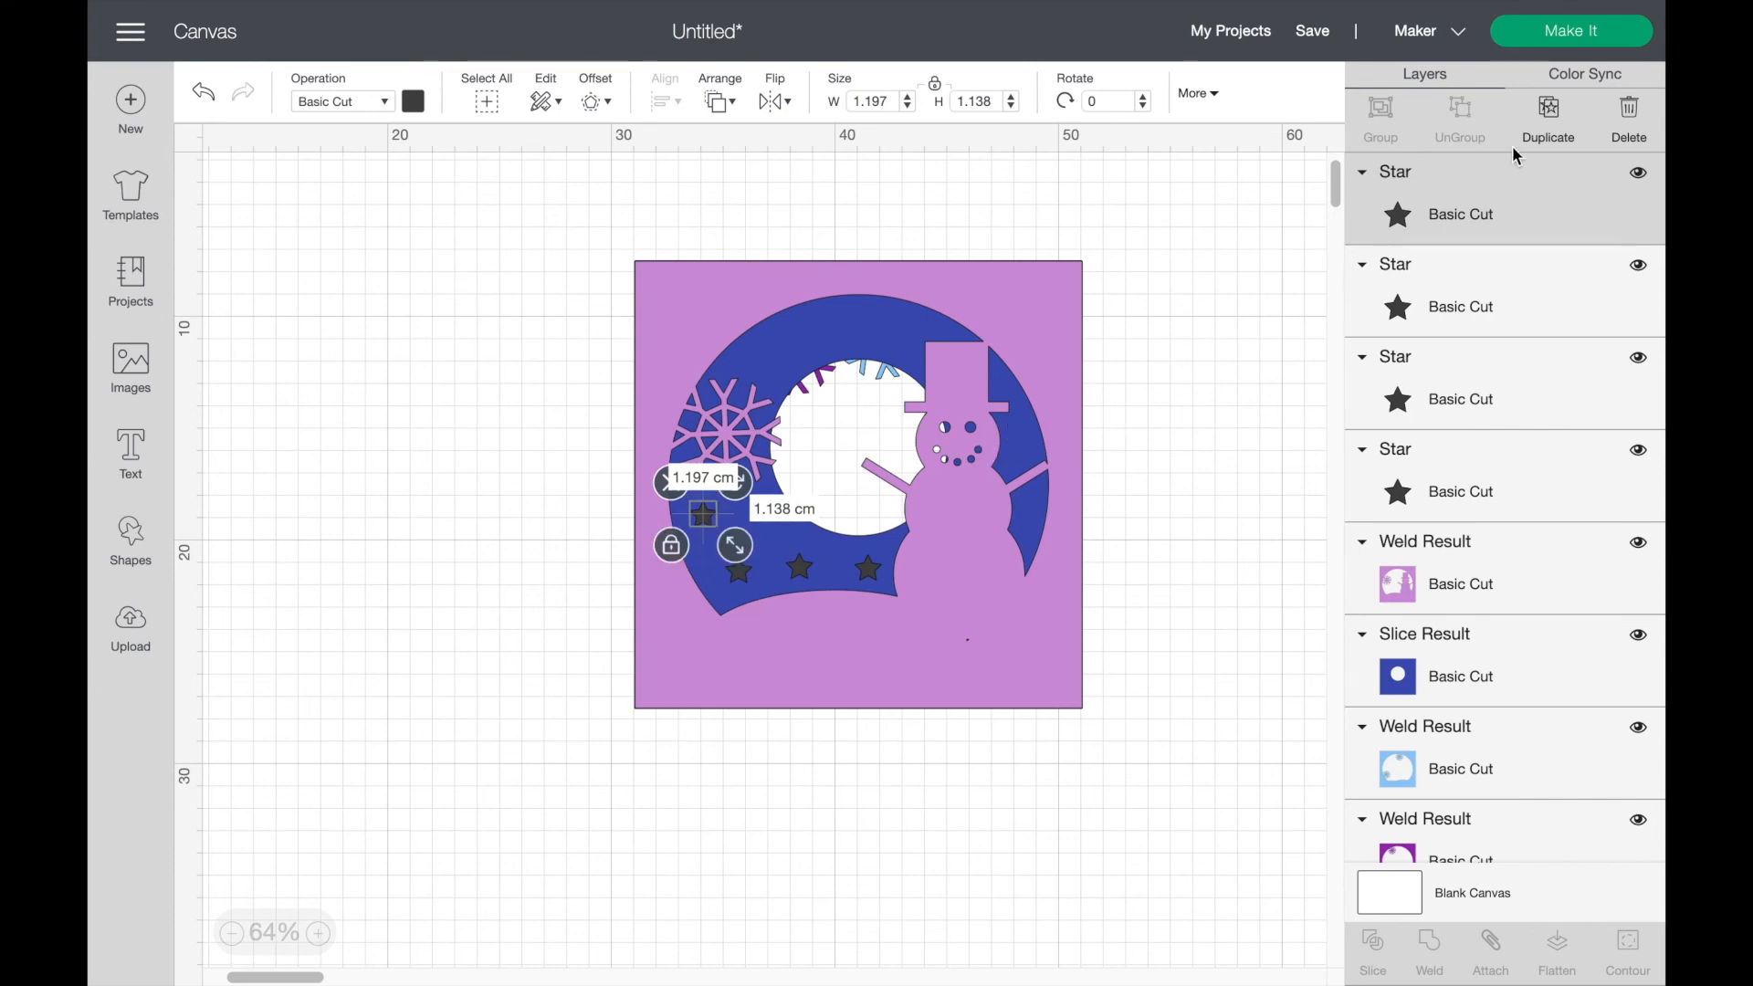
Step: Duplicate the star three more times, placing copies above the snowflake, above the round hole and beside the snowman's head
click(1567, 117)
drag(726, 546, 770, 362)
click(1549, 114)
drag(779, 378, 861, 324)
click(1551, 116)
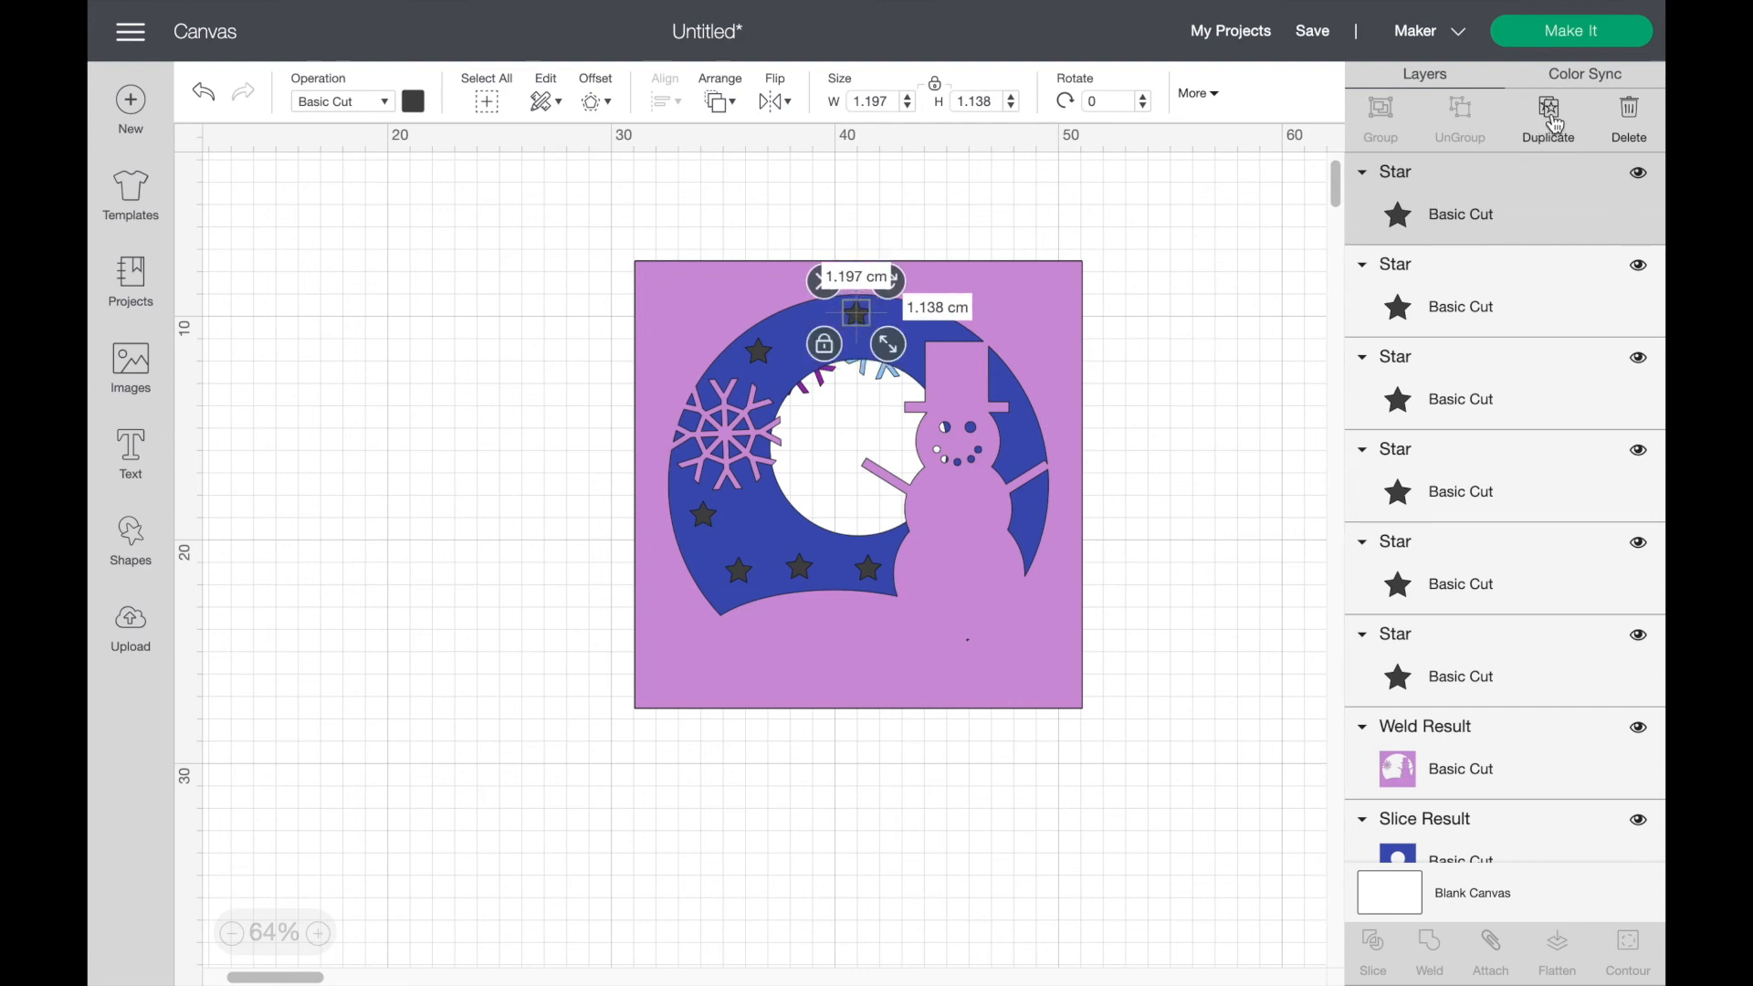
drag(879, 326, 1030, 444)
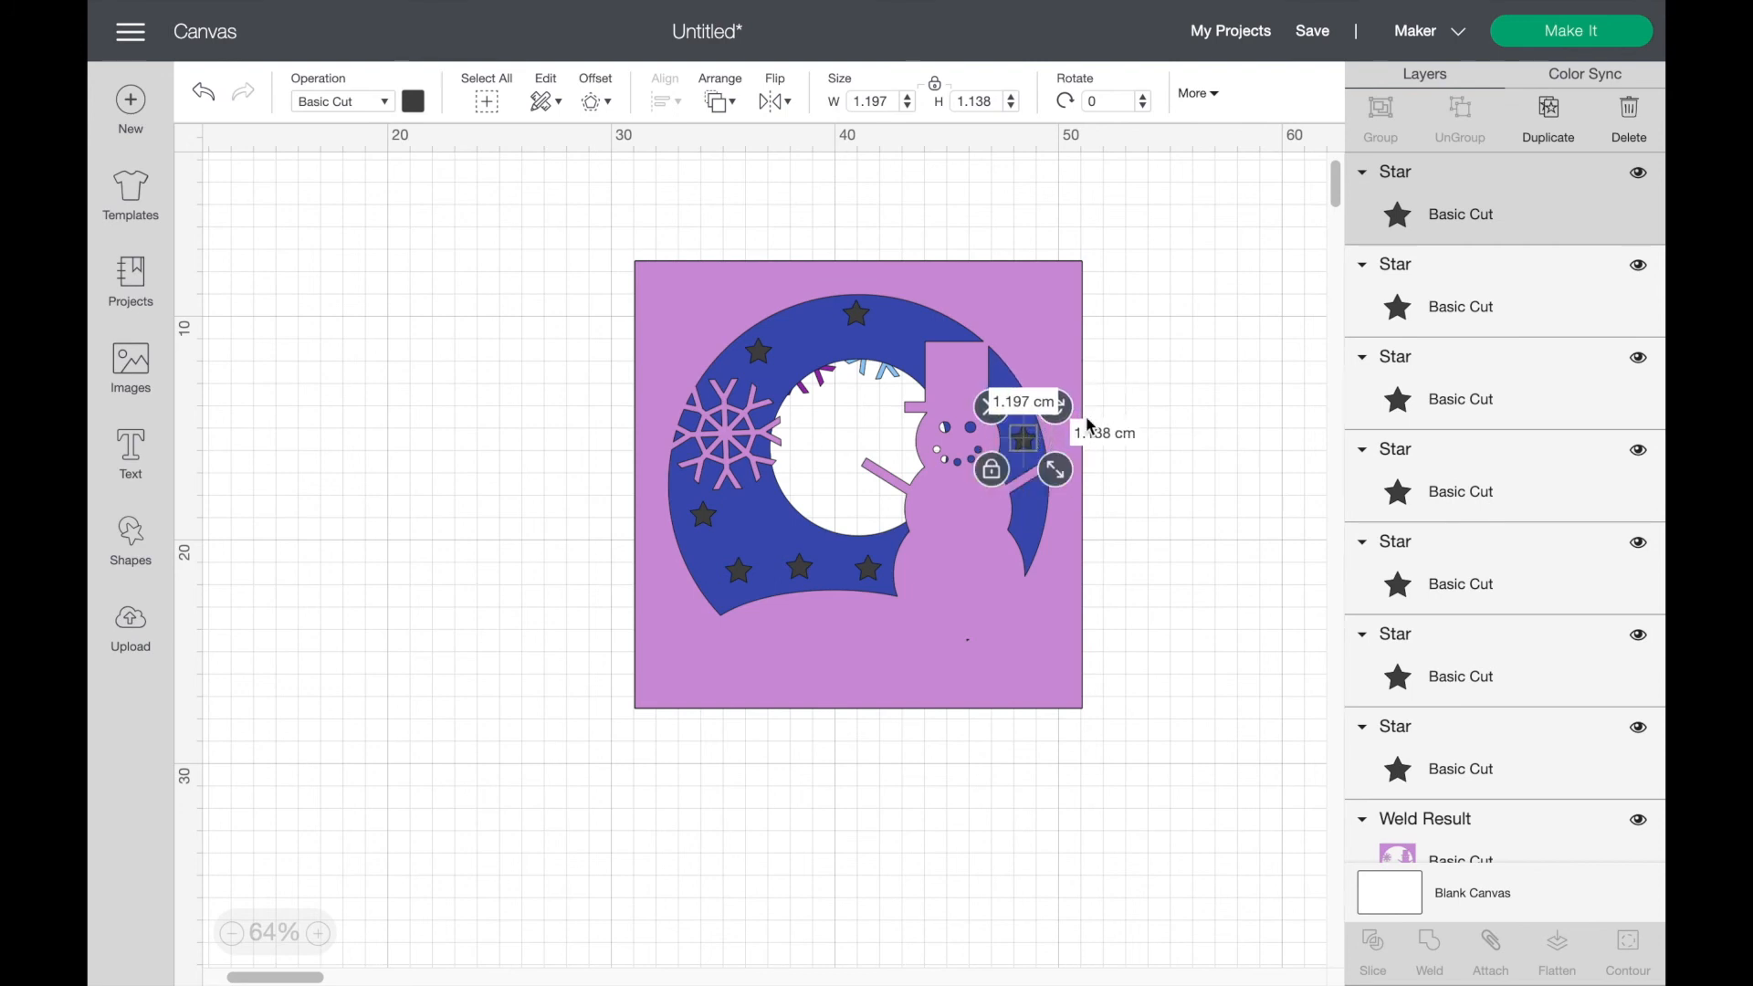
Step: Add another star copy in the dark blue area below the snowman's outer arm
click(1543, 119)
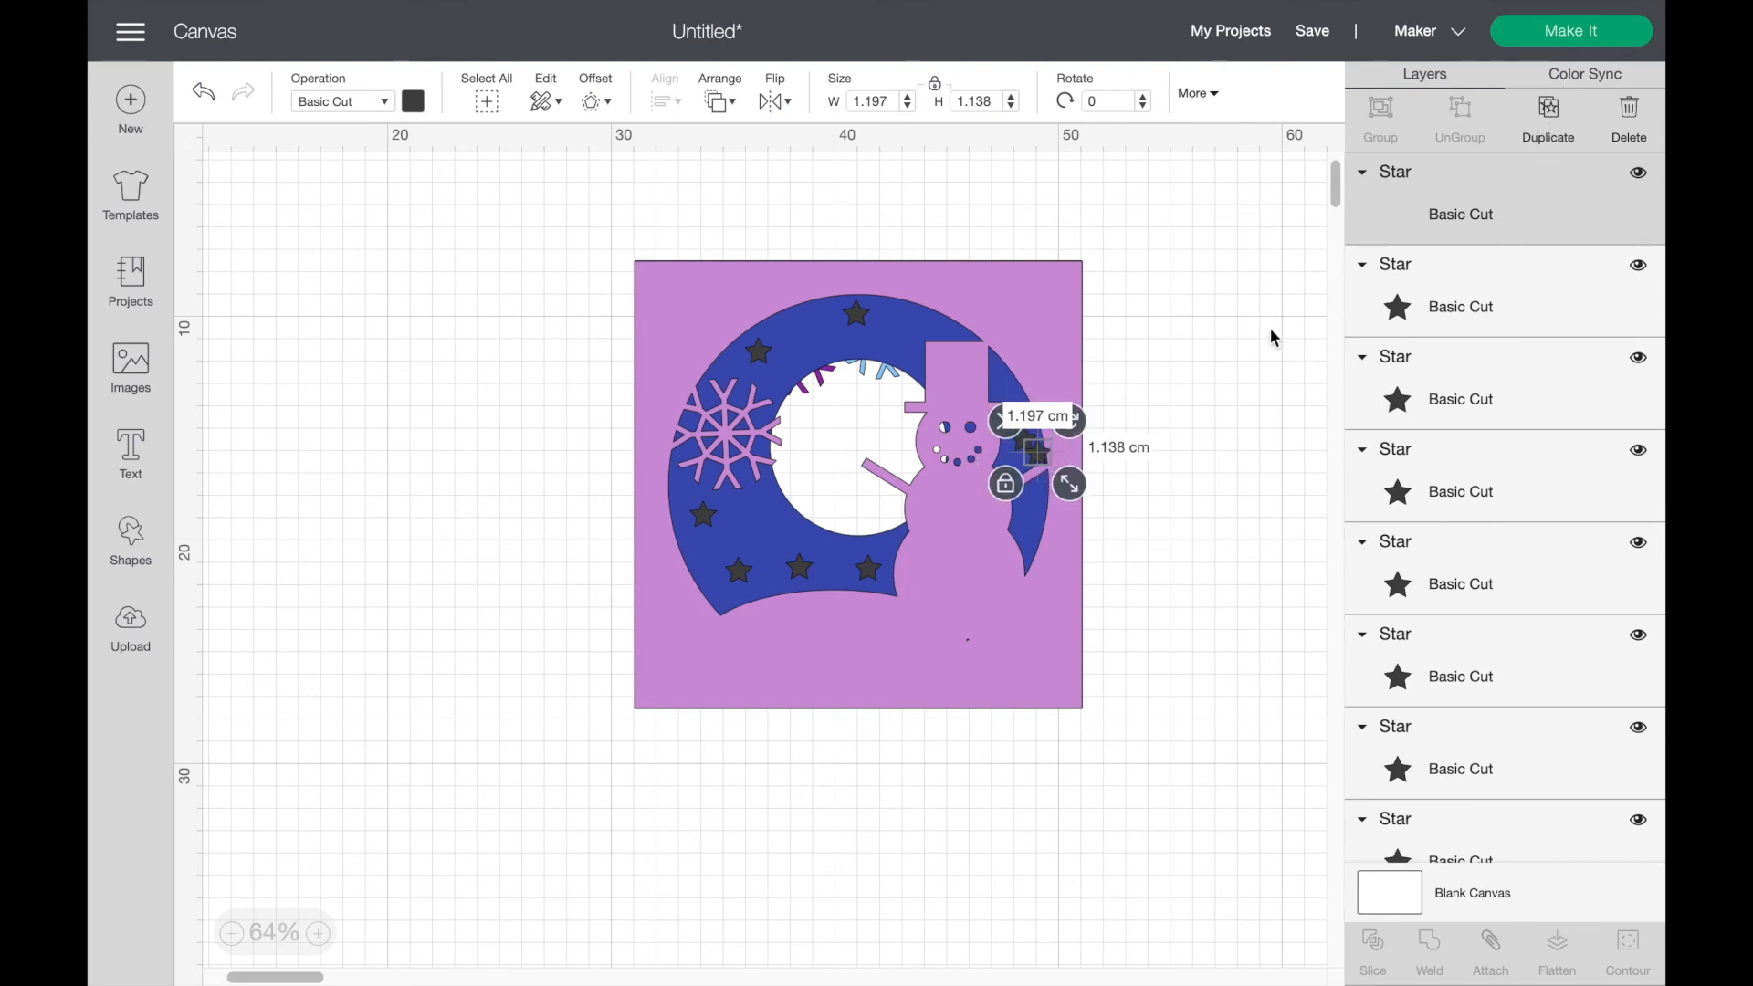
drag(1038, 460, 1026, 528)
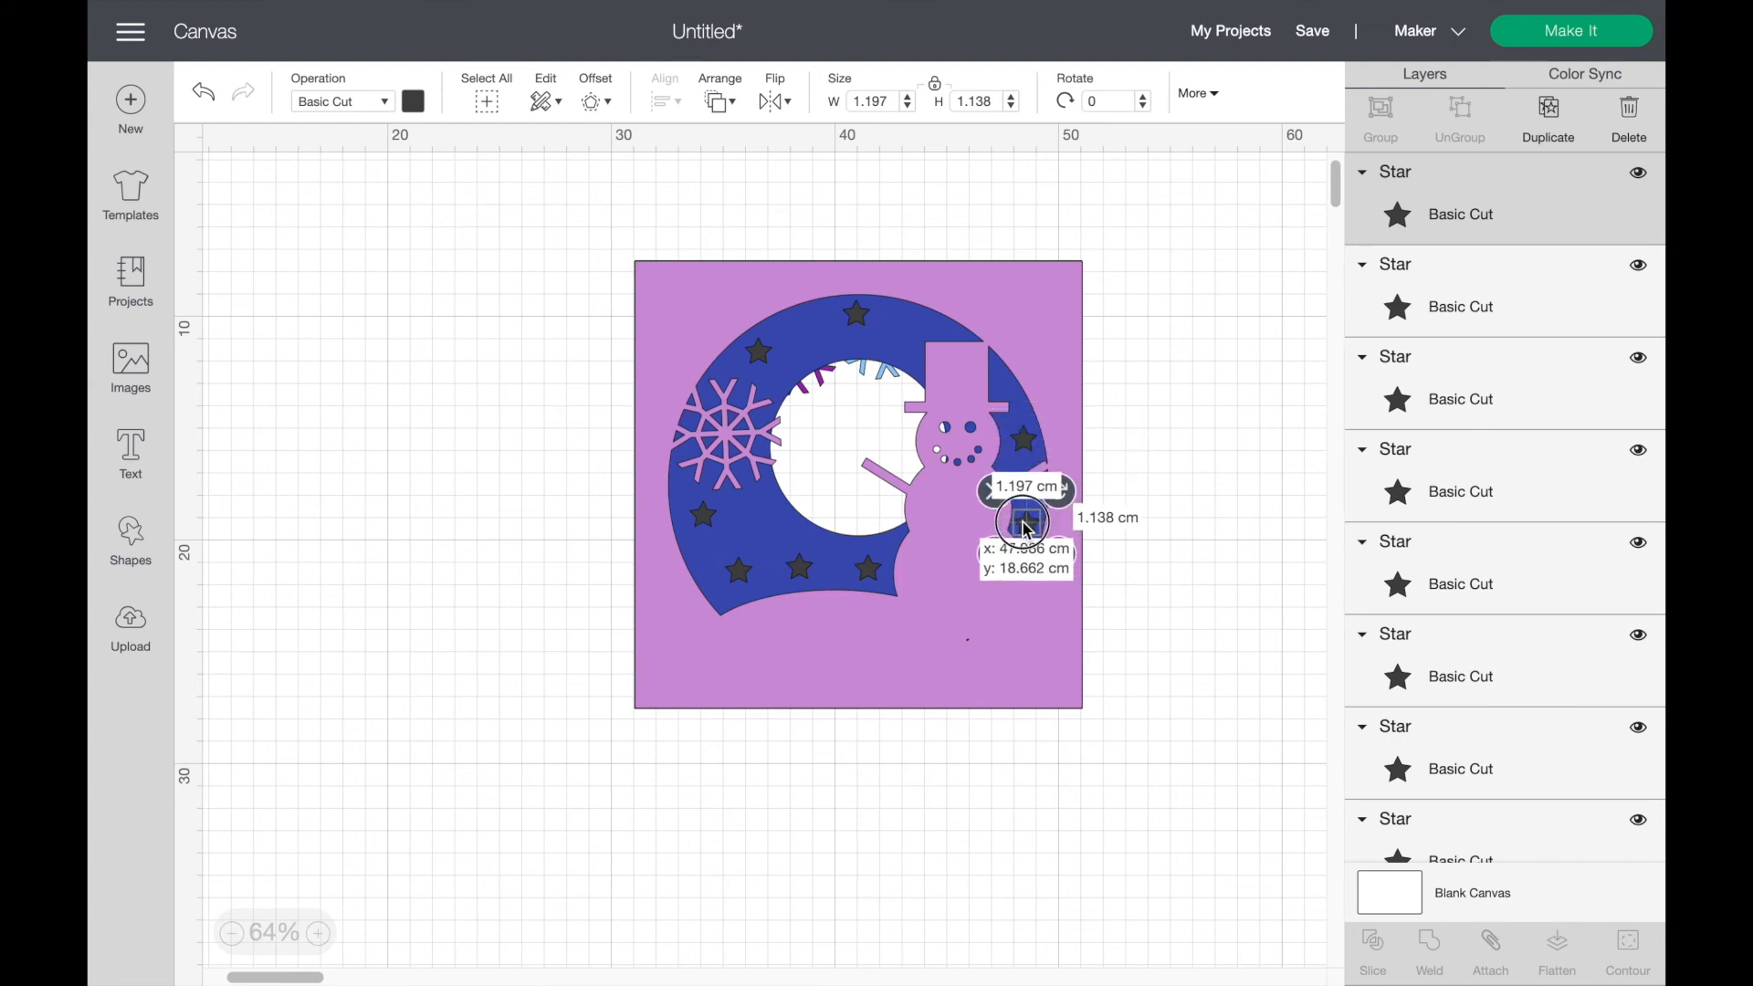
drag(1026, 528, 1027, 528)
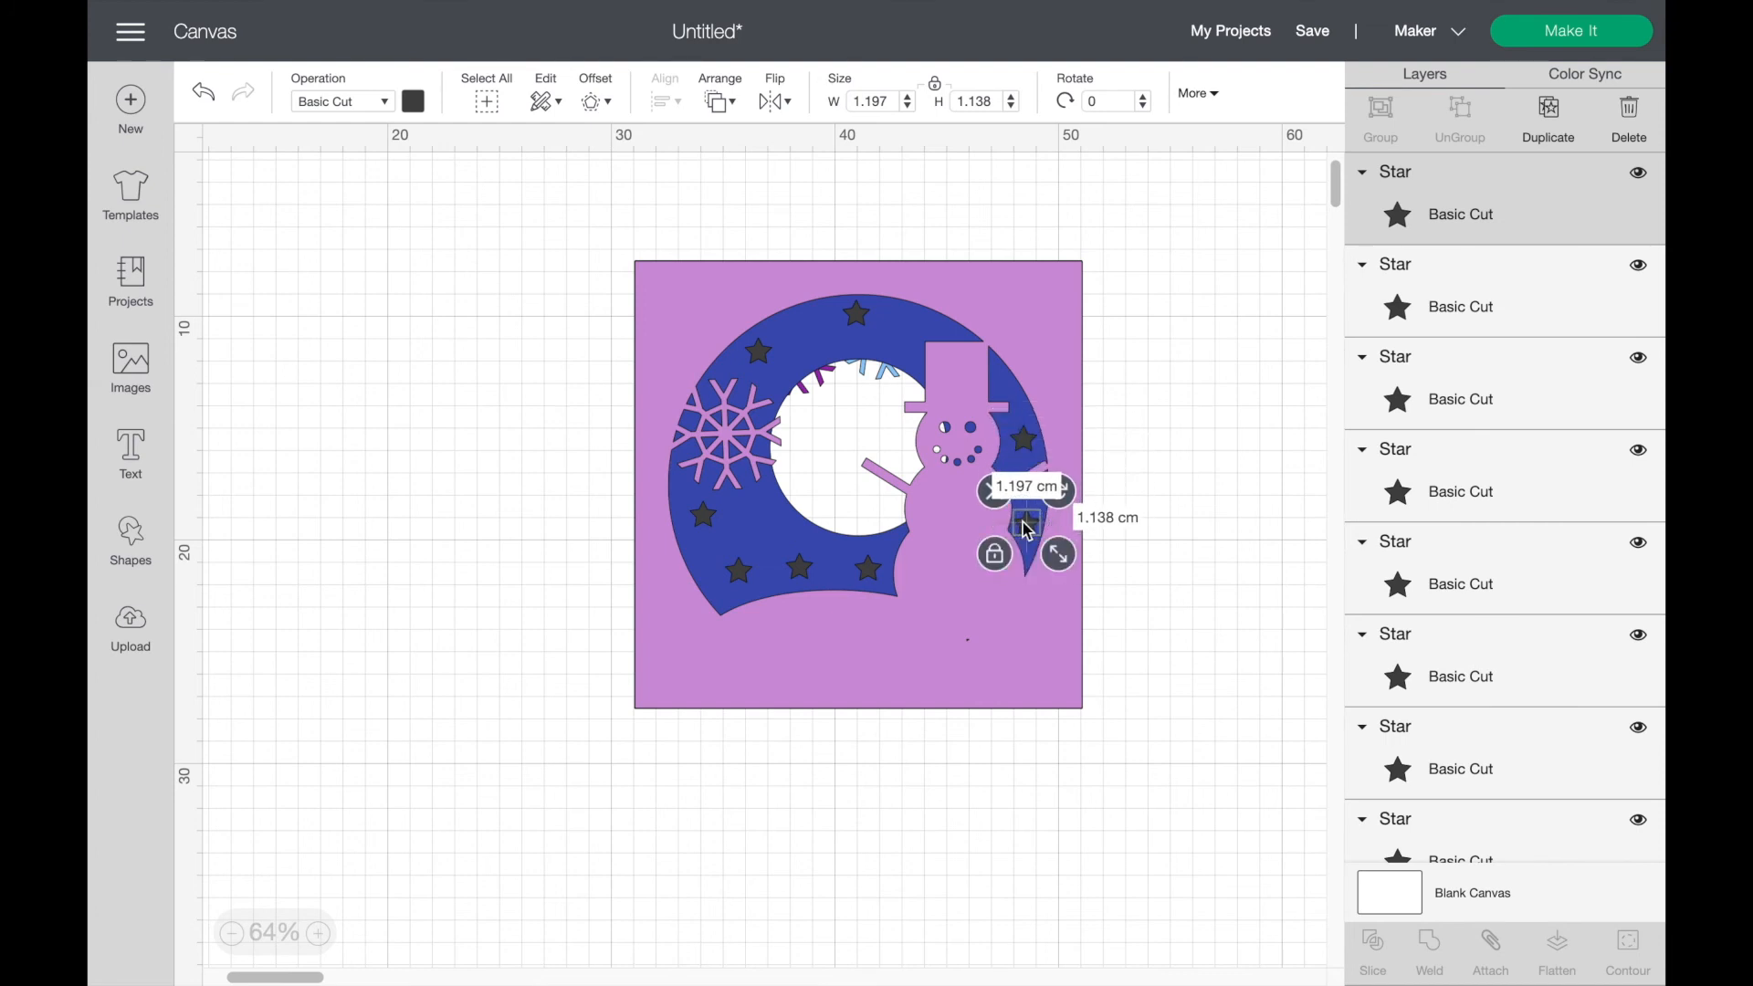
click(1258, 326)
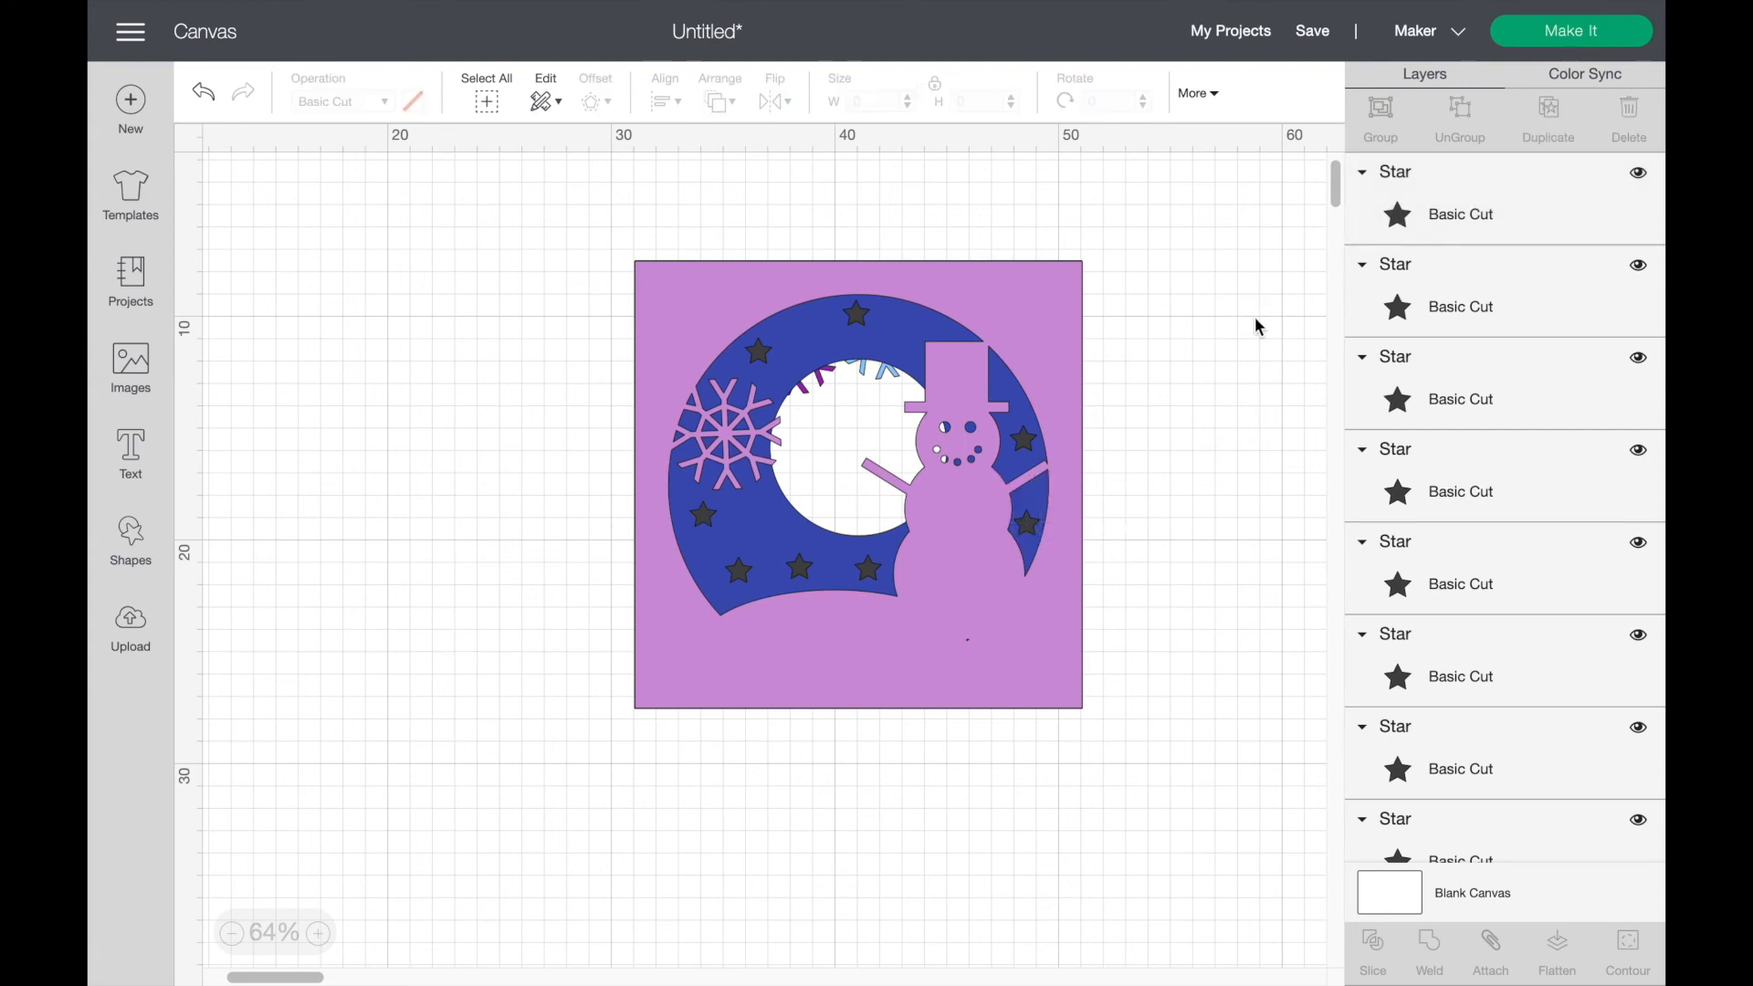
Step: Hide the light purple snowman frame layer
scroll(1621, 225, down, 5)
scroll(1616, 219, up, 1)
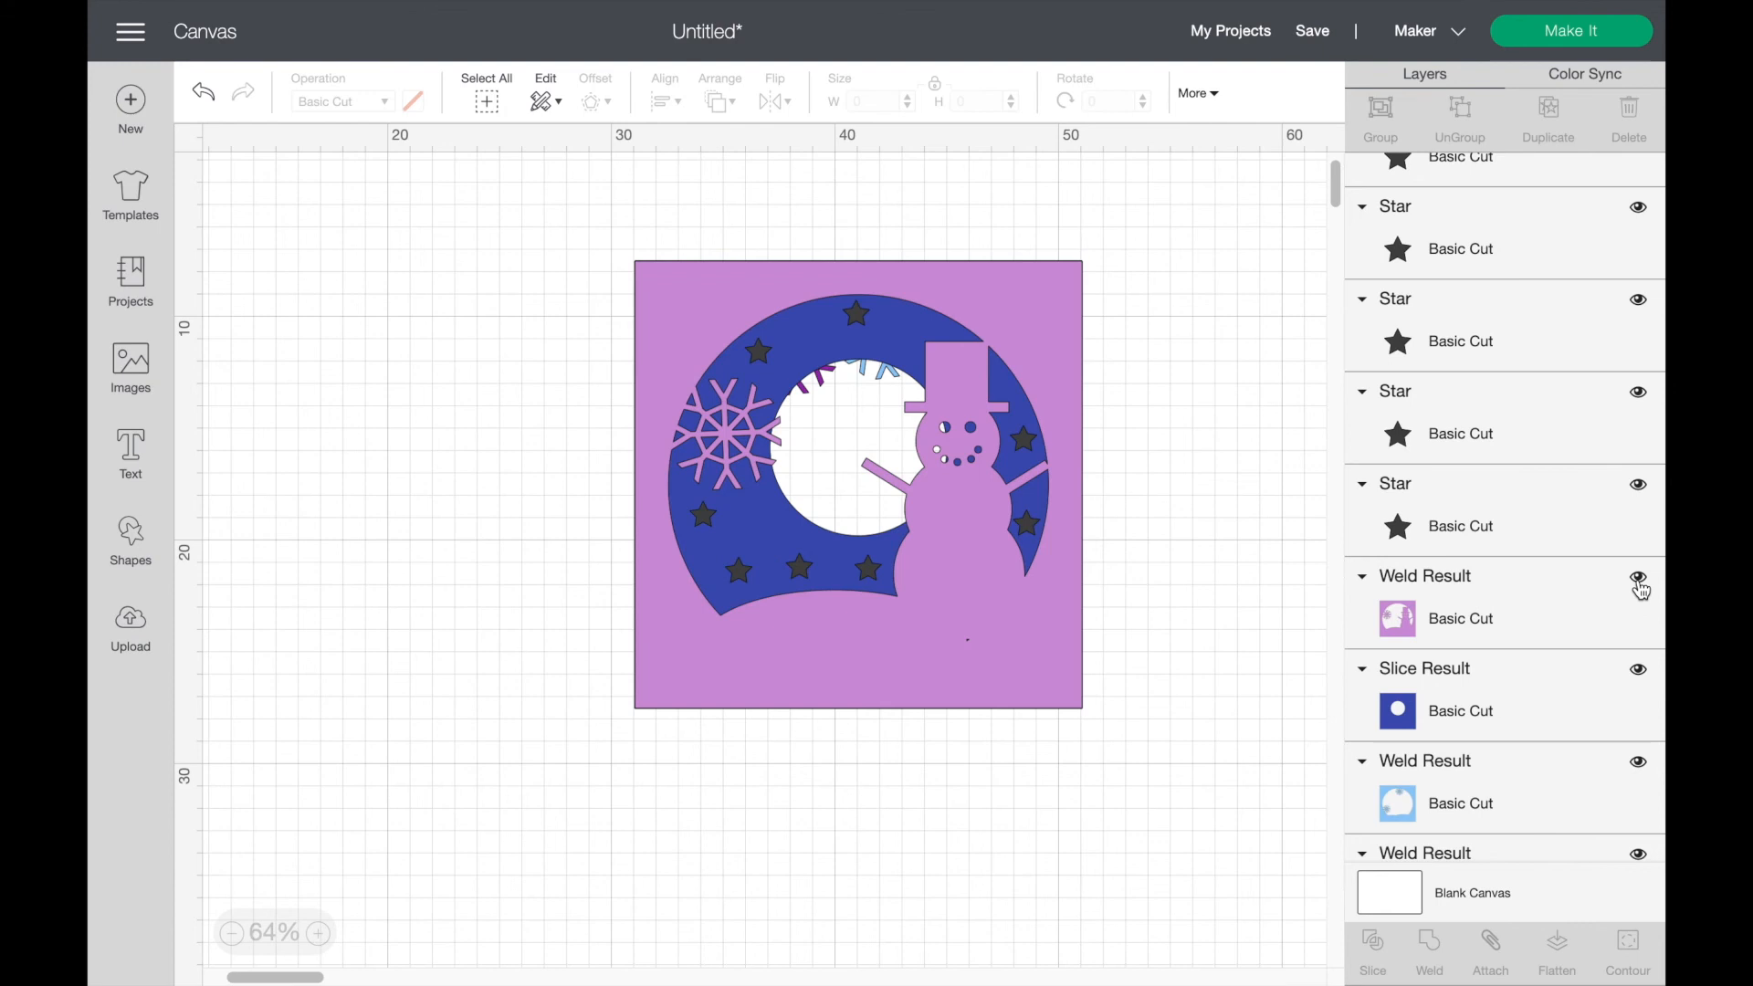
click(1639, 579)
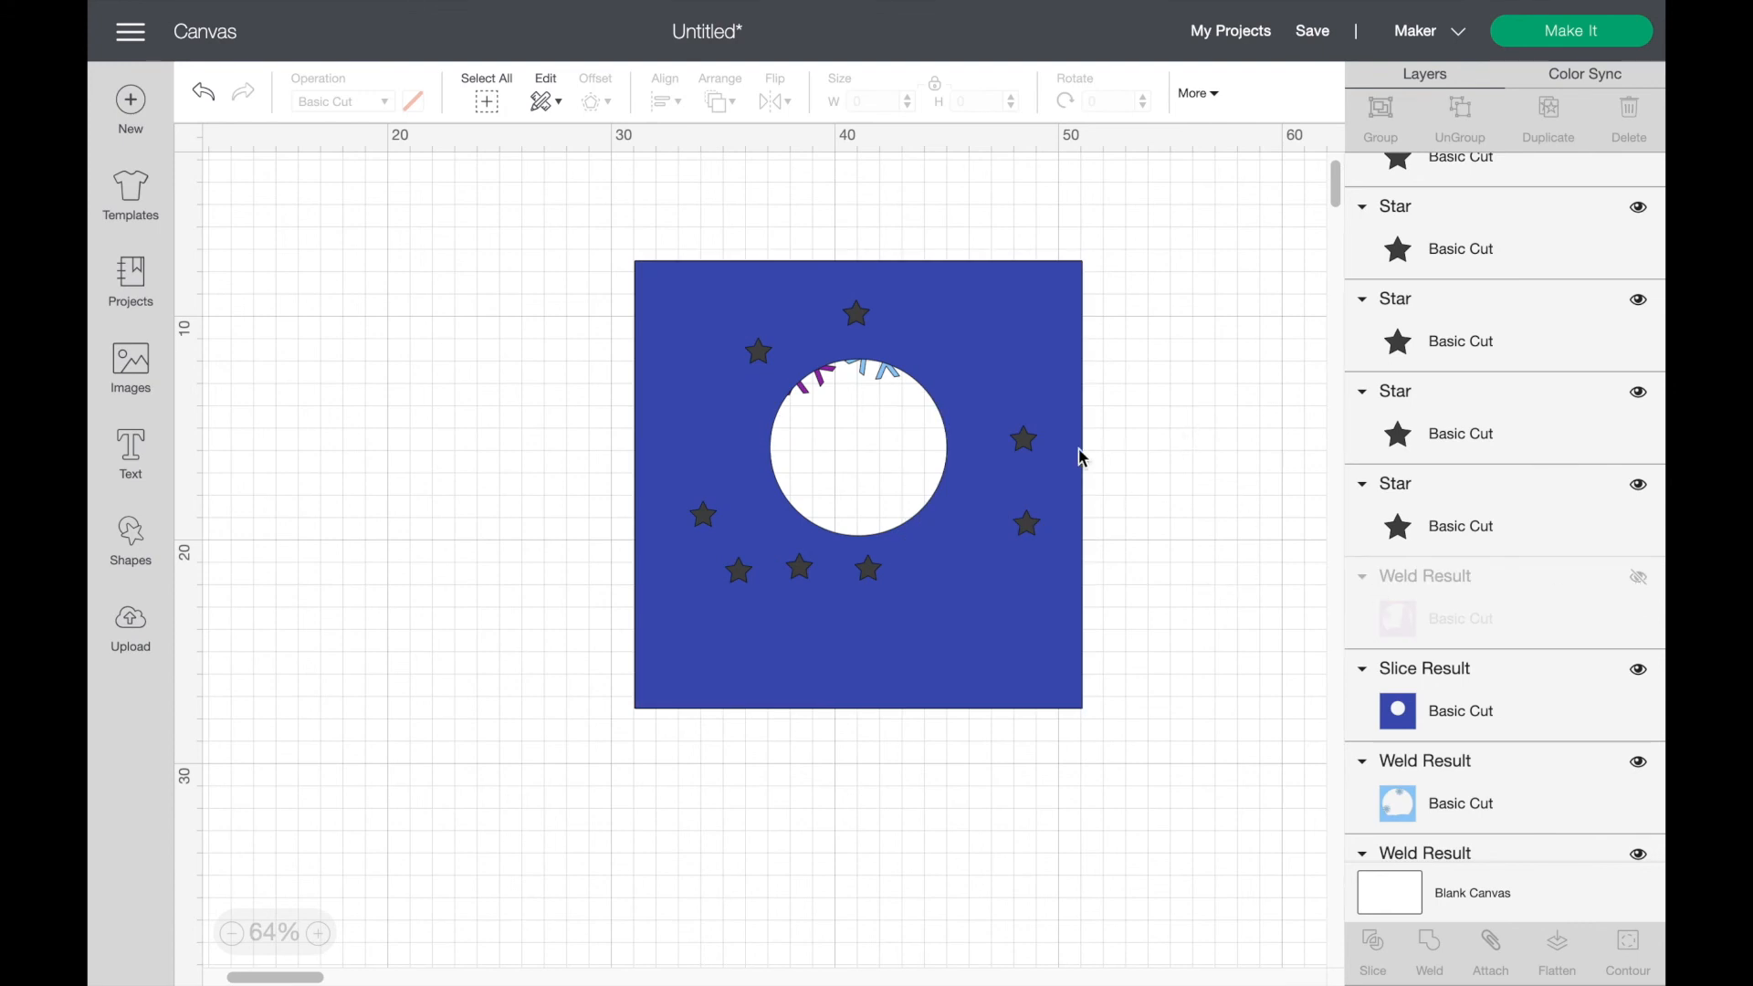
Step: Duplicate the star near the right edge twice, placing copies at the upper right and right side of the round hole
click(1025, 440)
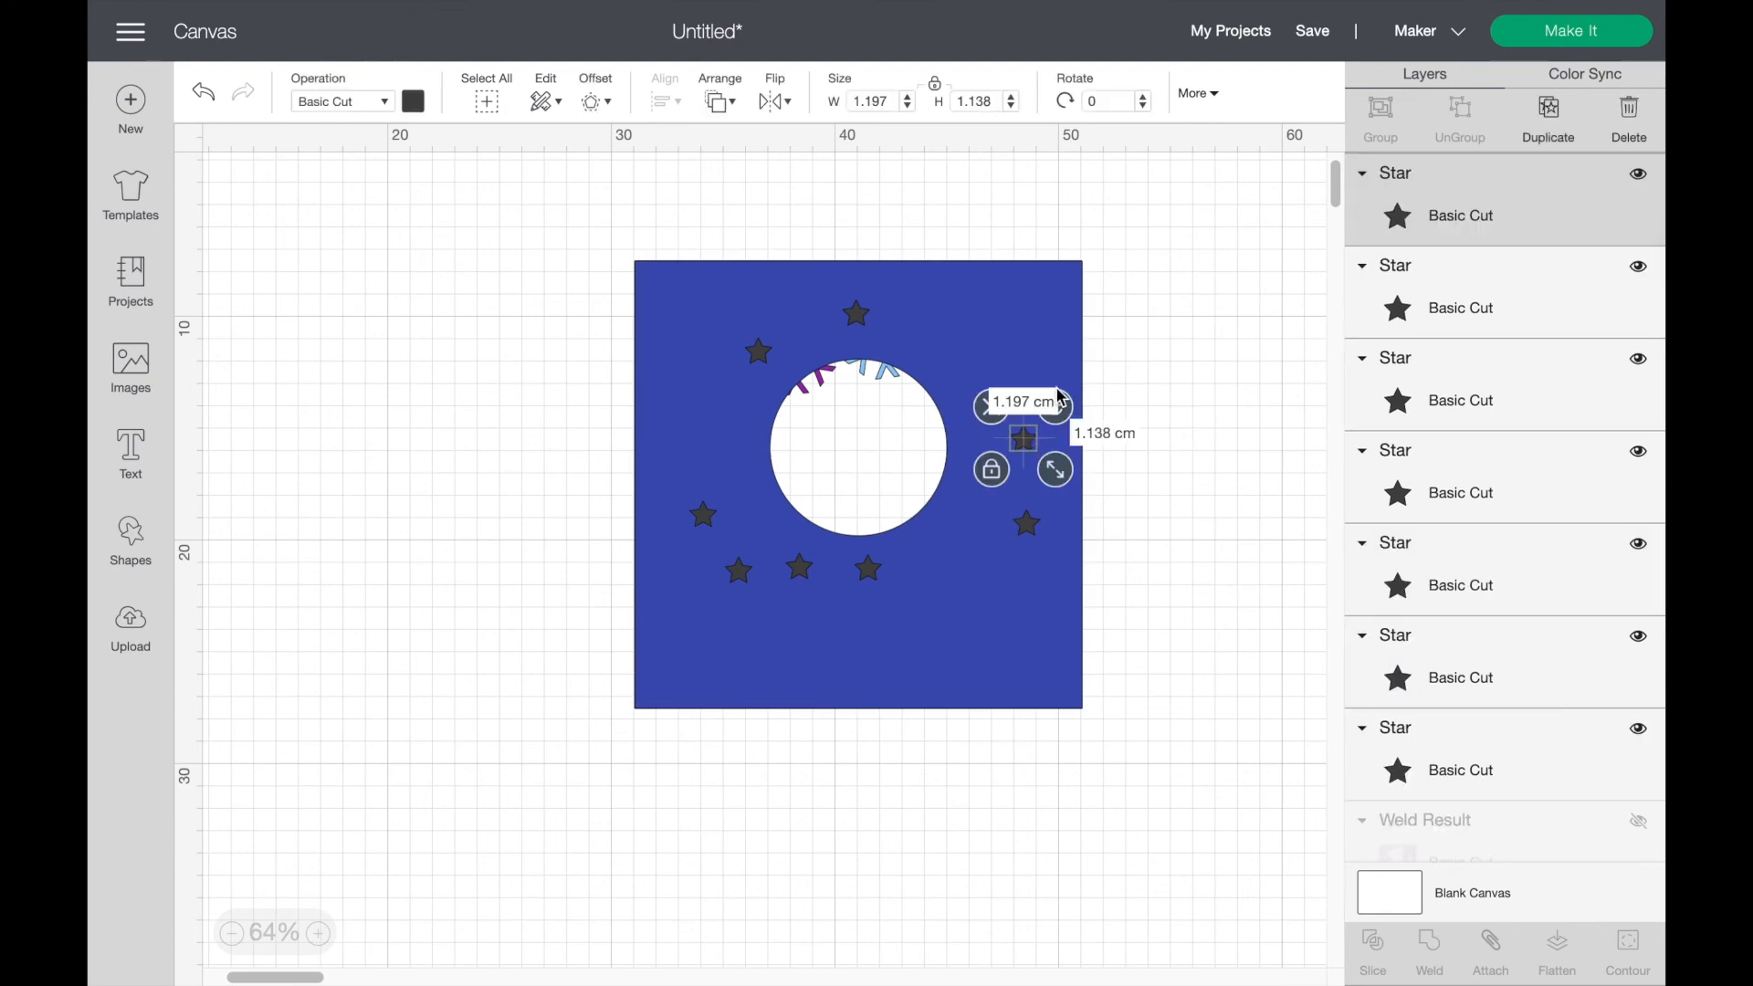
click(1549, 111)
drag(1041, 454, 970, 368)
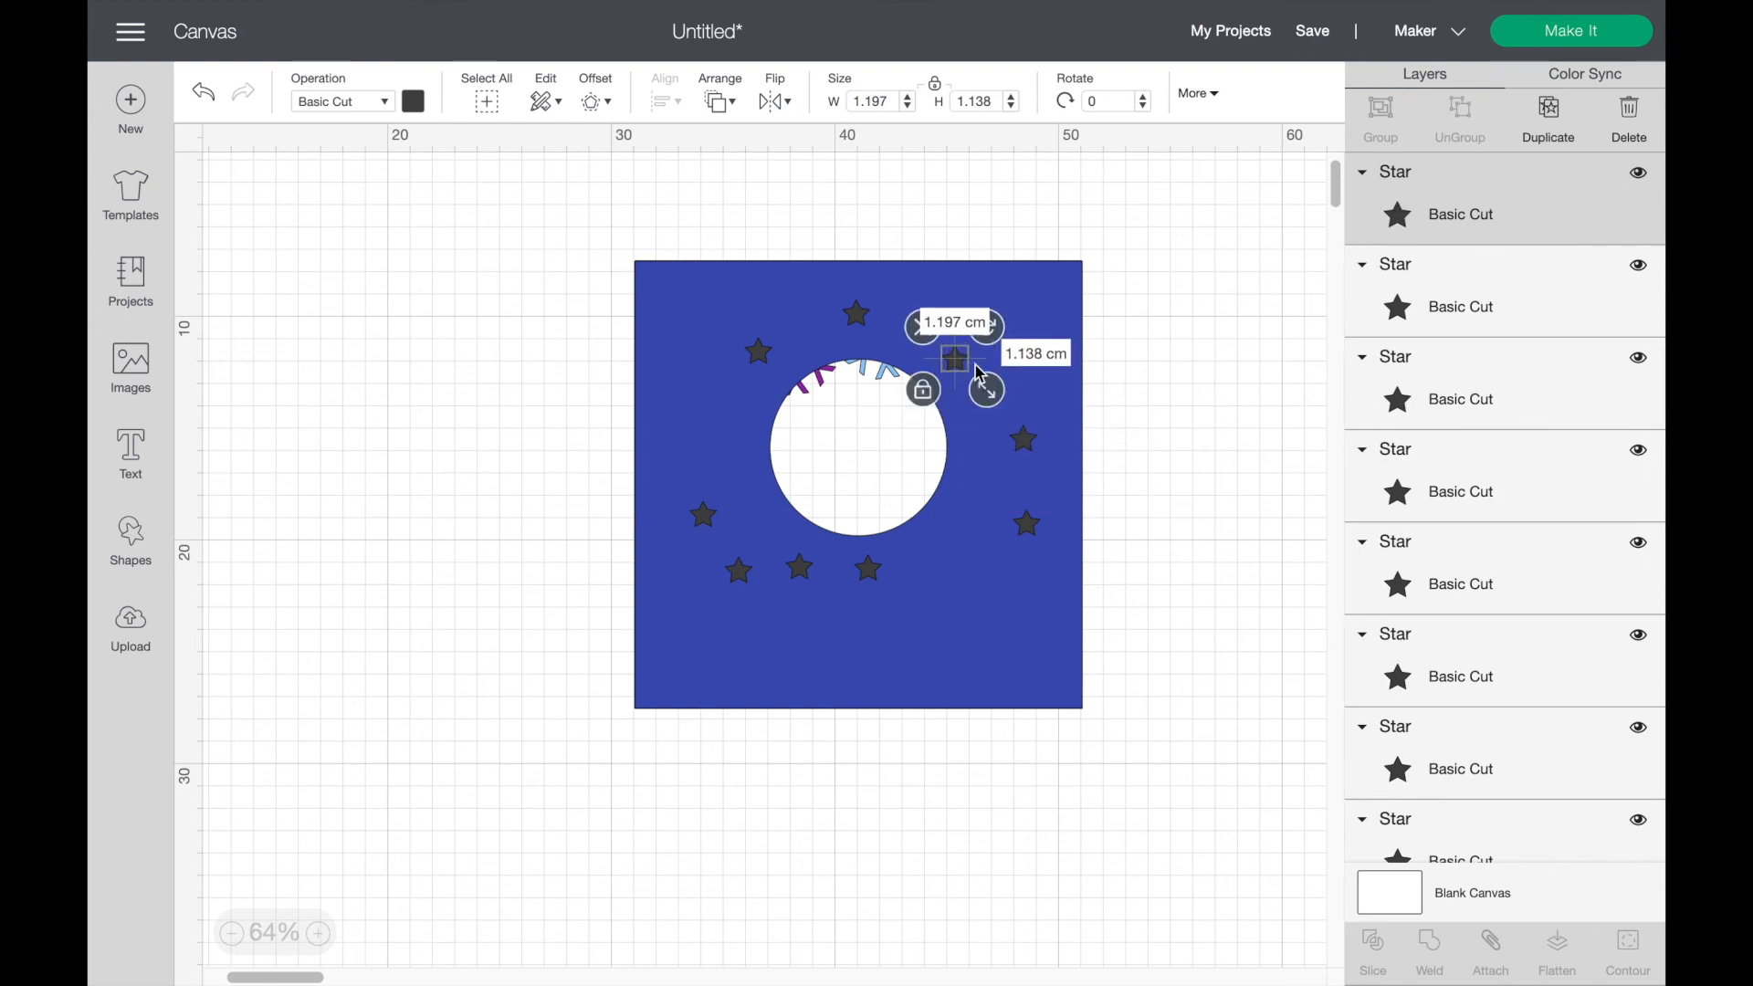
click(1552, 130)
drag(963, 365, 972, 485)
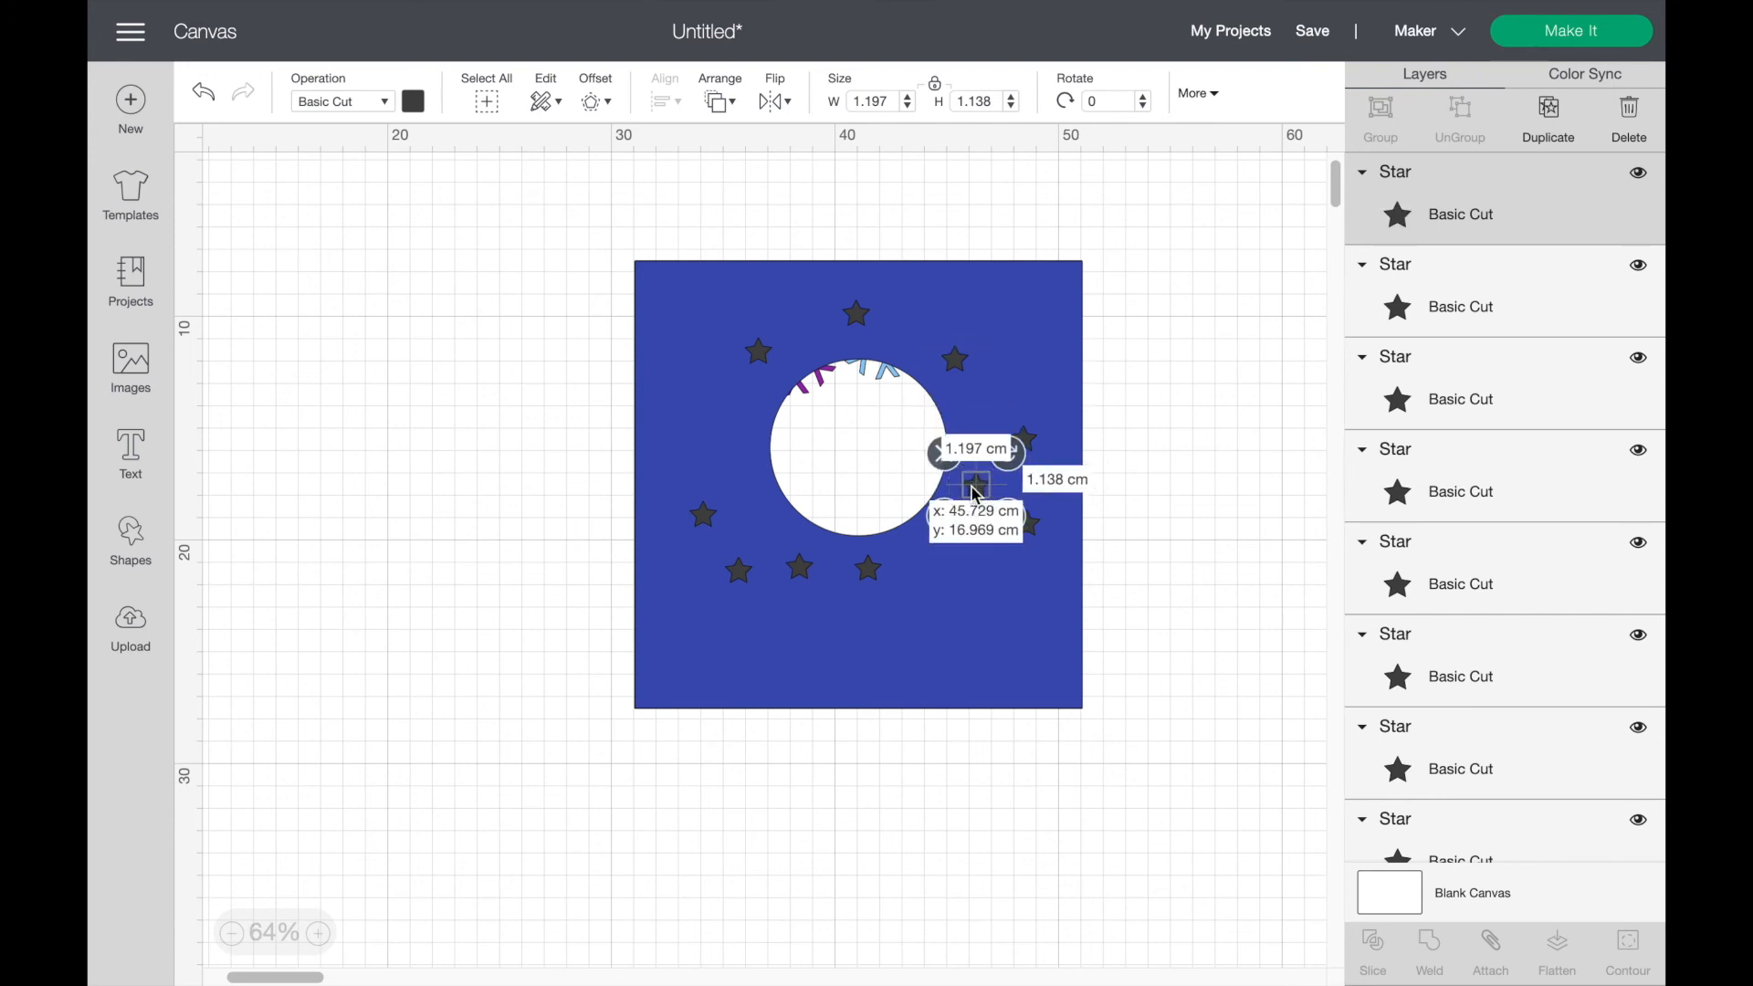
Step: Add three more star copies around the round hole: at its upper left, lower left and lower right
click(1553, 113)
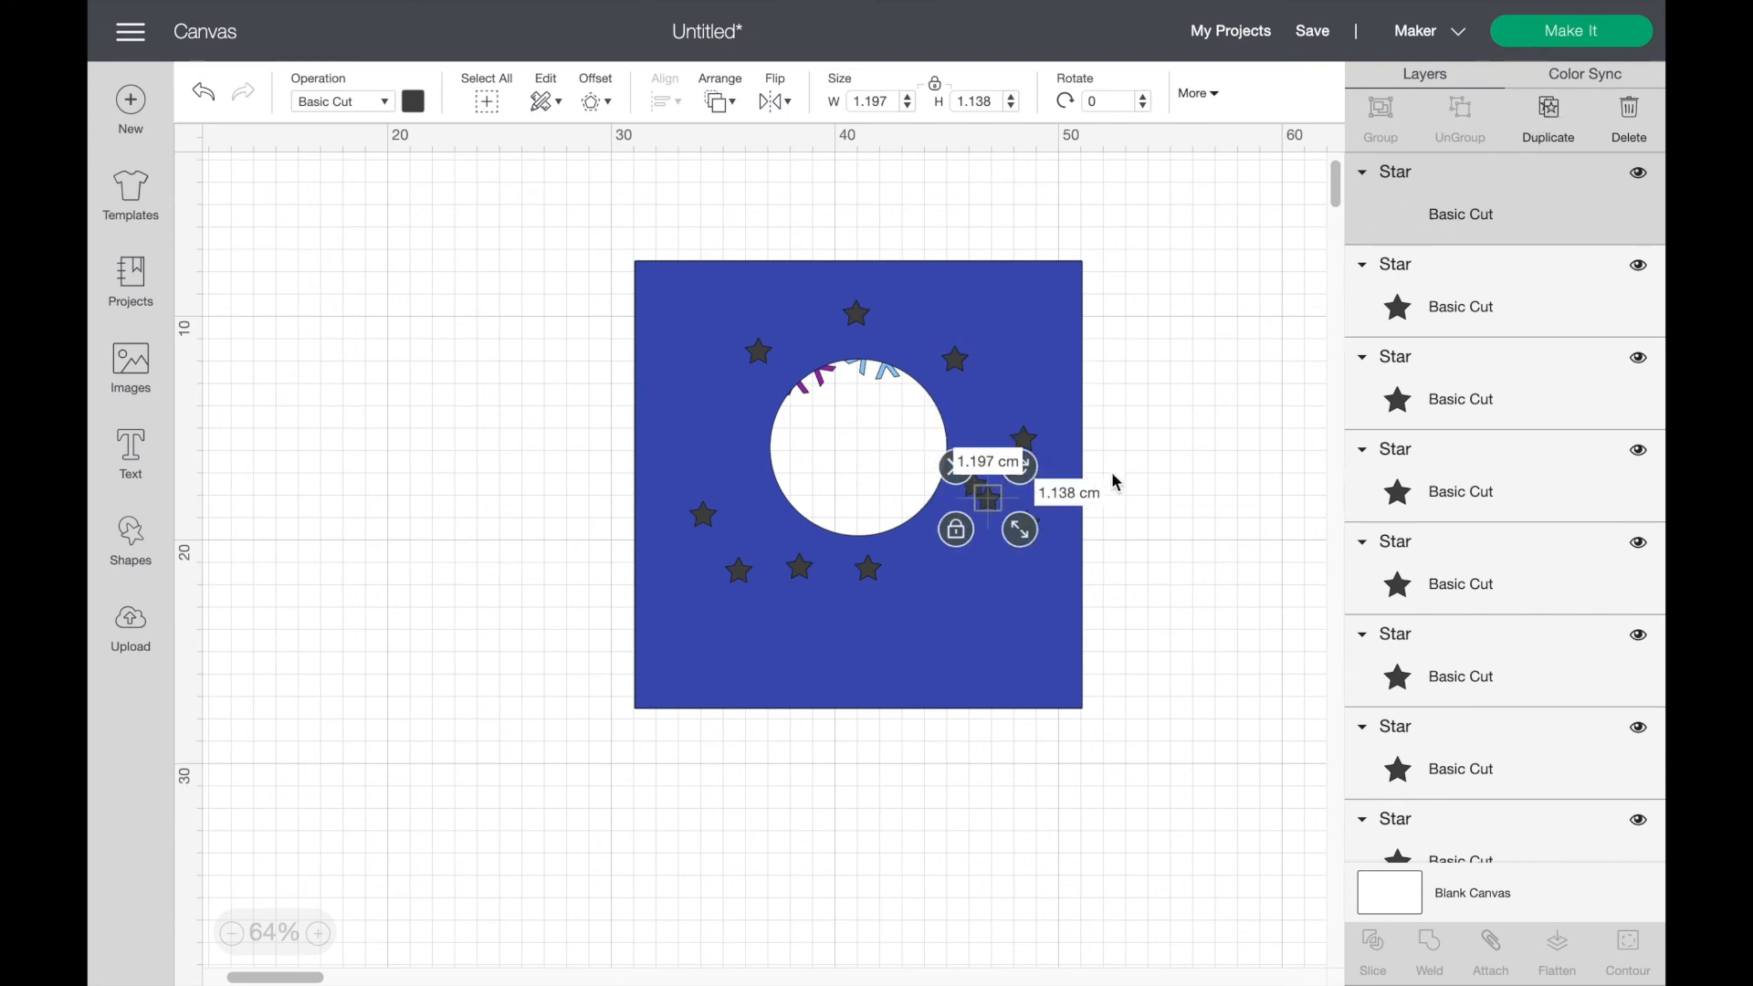
drag(995, 513, 738, 440)
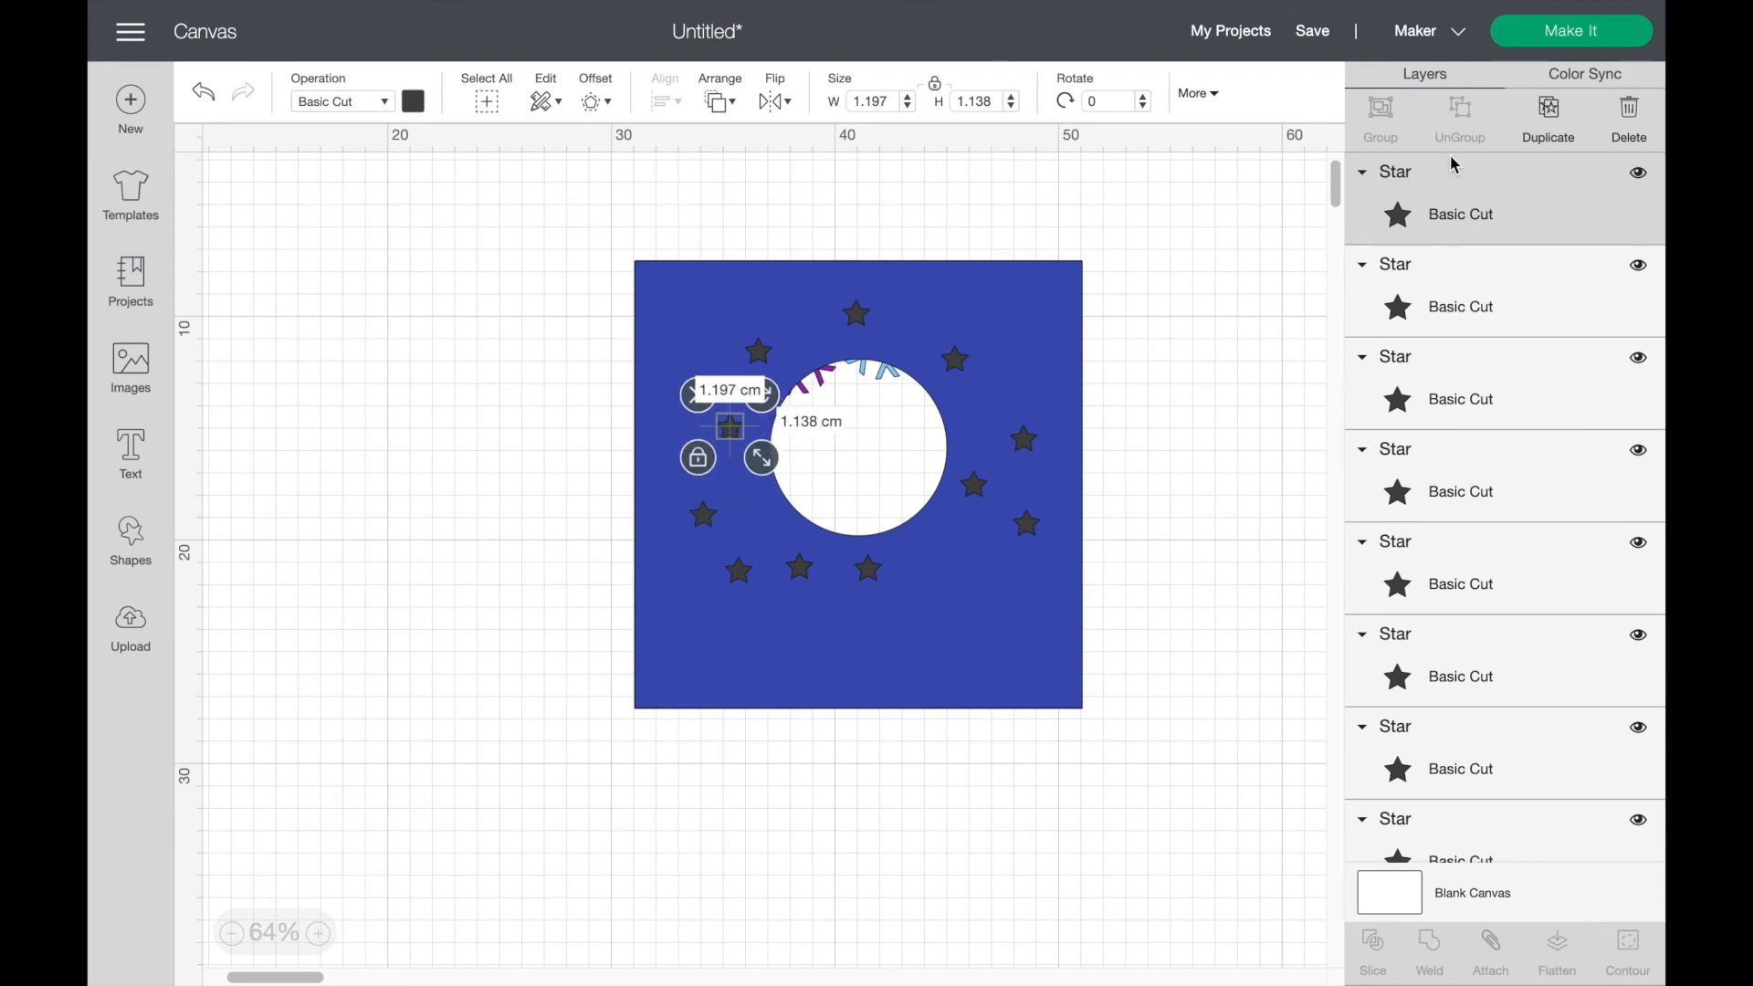
click(1554, 106)
drag(726, 474, 754, 561)
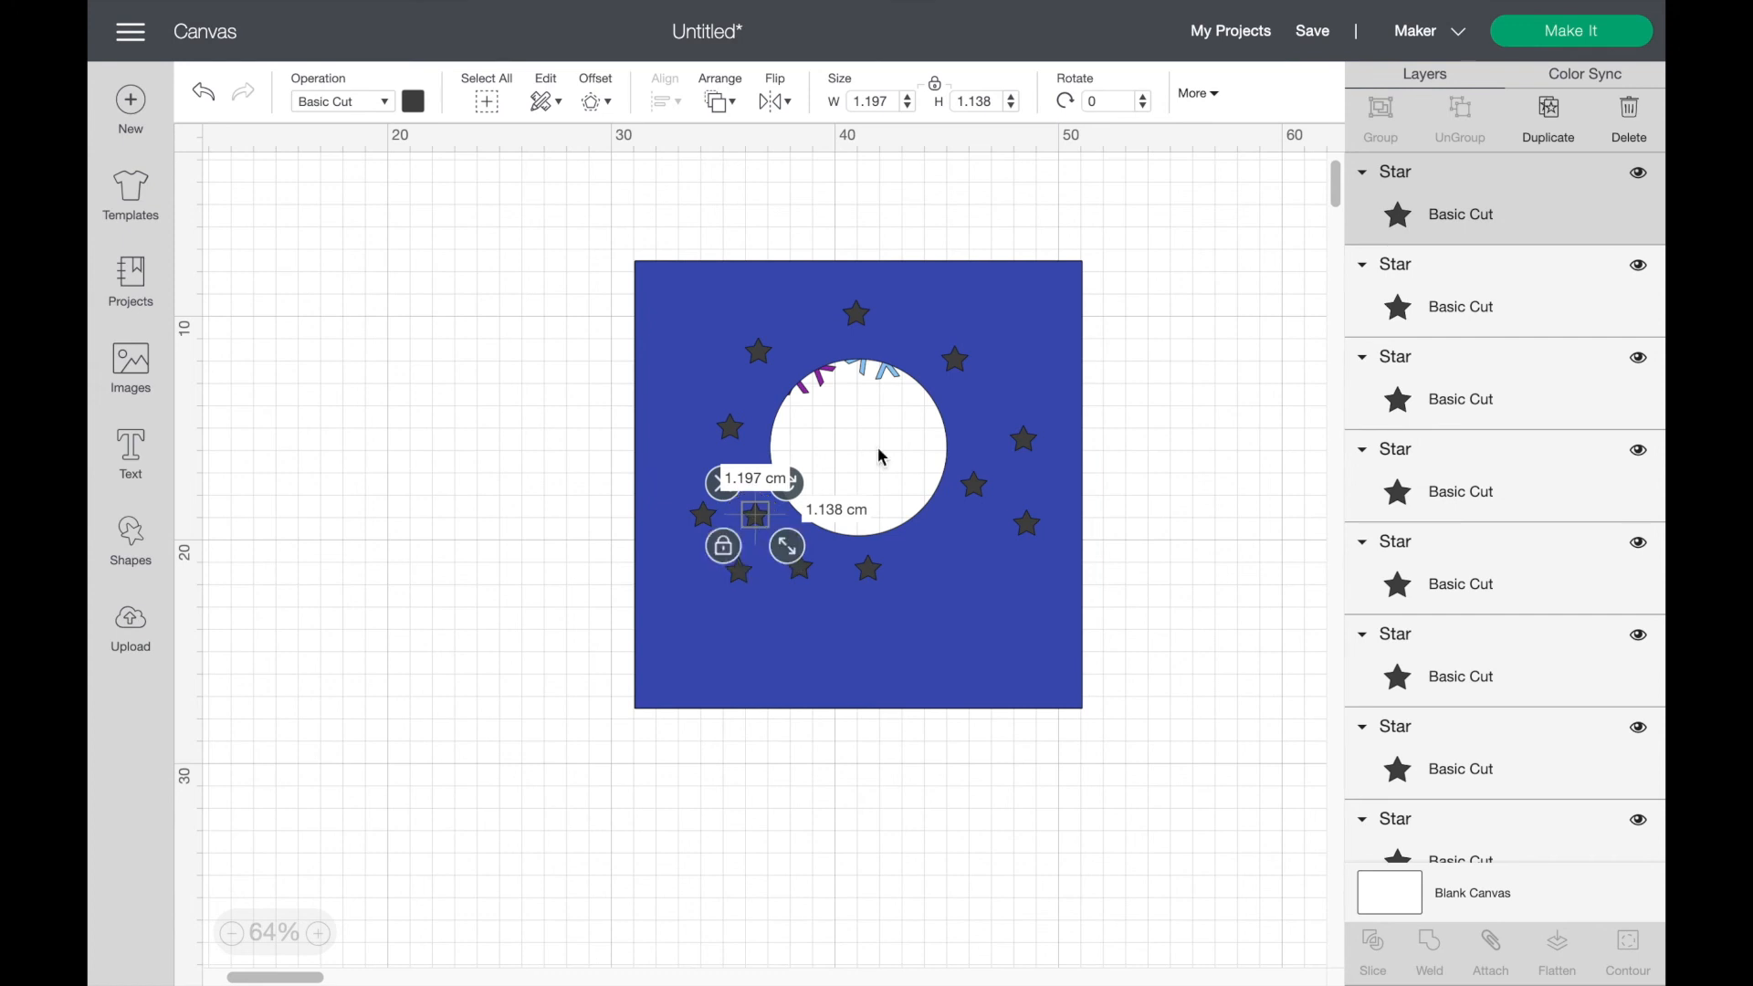
click(1549, 105)
drag(833, 541, 931, 552)
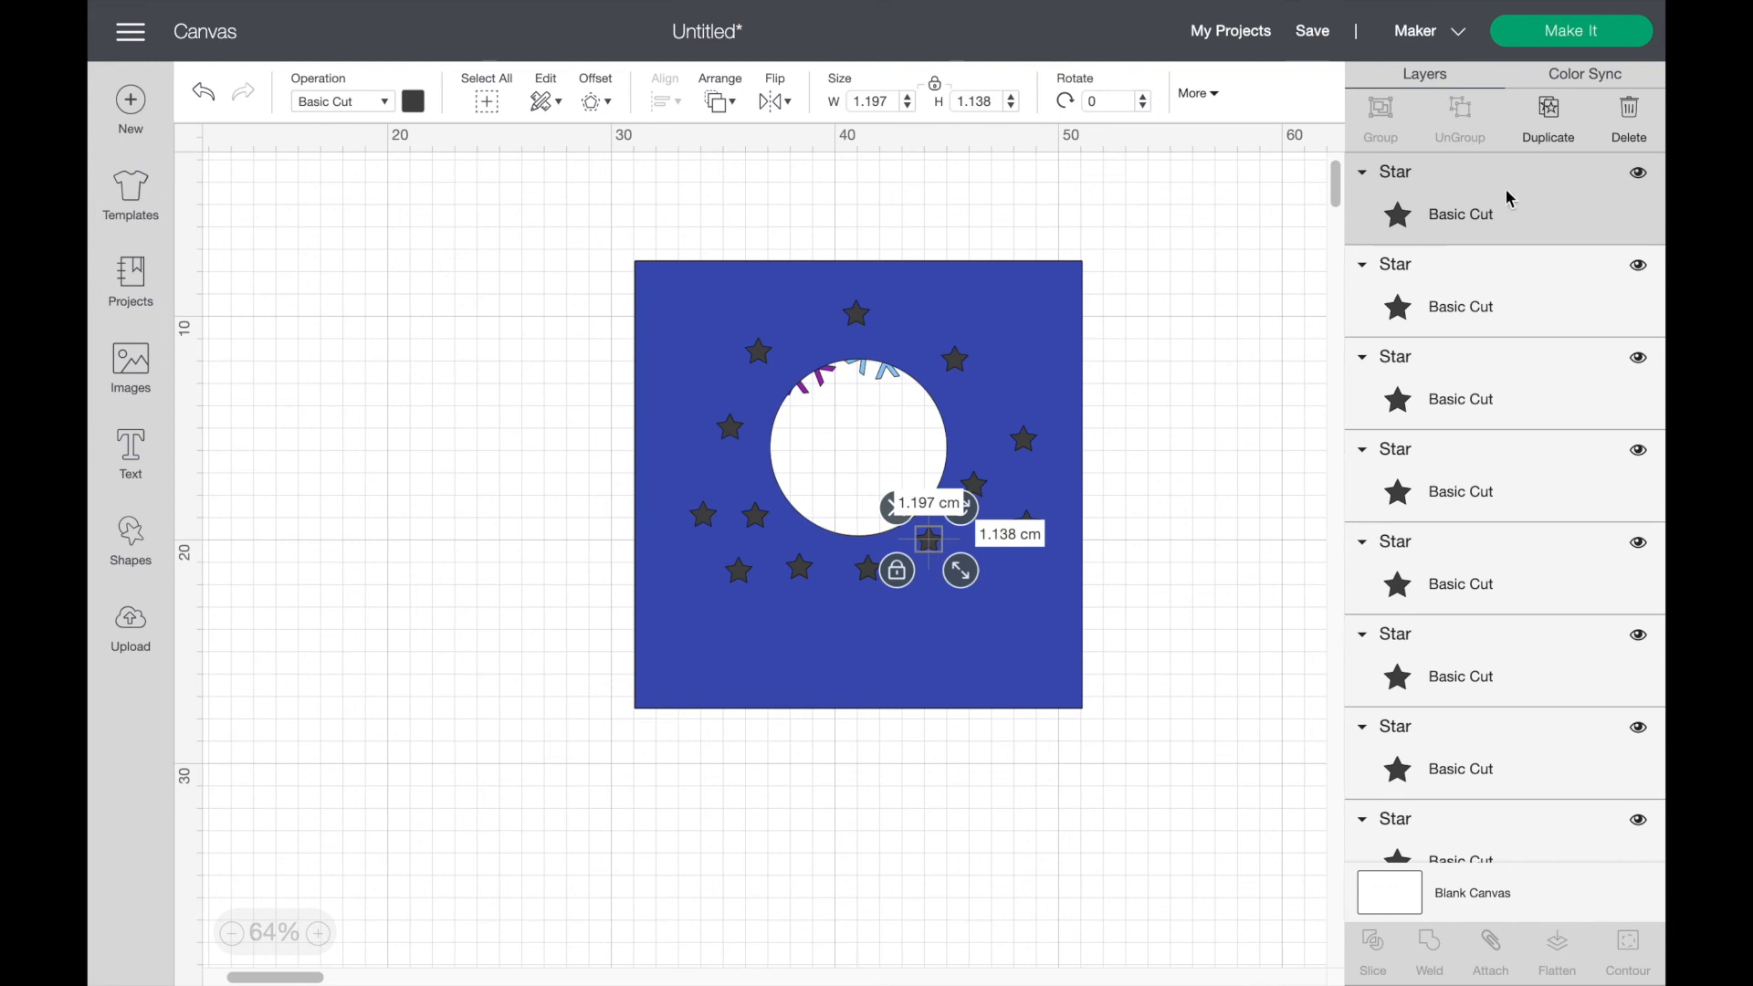
Step: Duplicate the star three times, placing copies at the lower right, upper right side and just above right of the round hole
click(1551, 139)
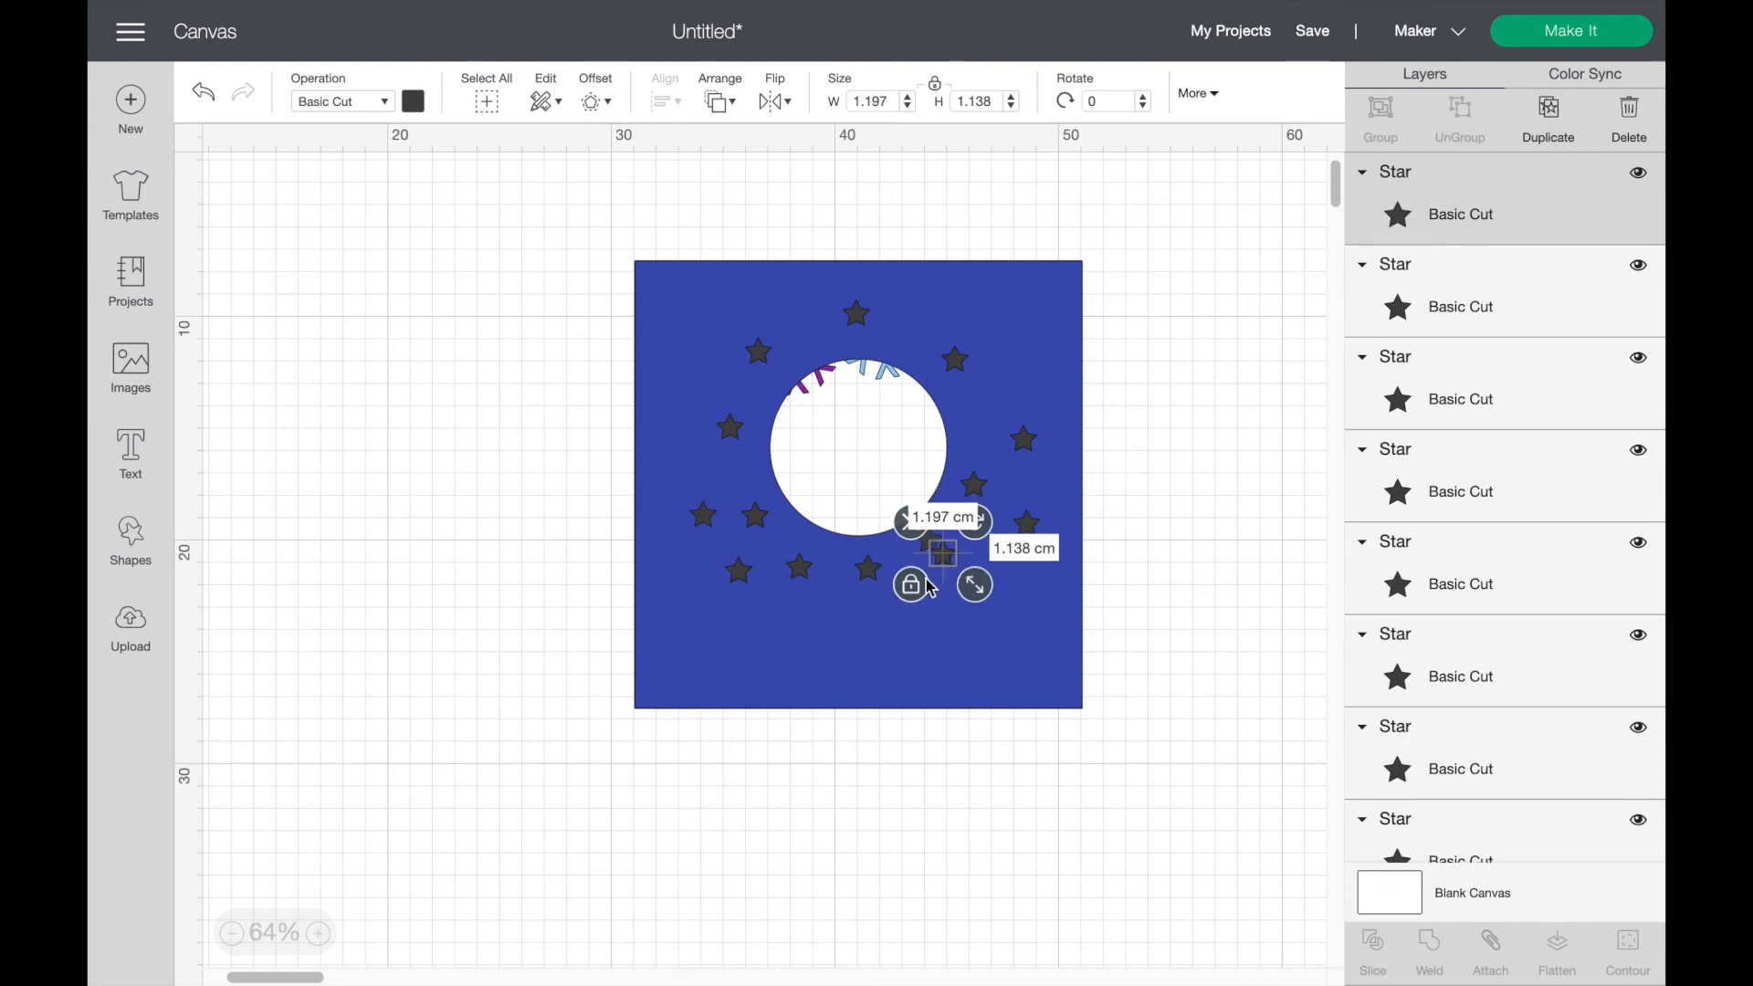
drag(938, 568, 985, 568)
click(1549, 108)
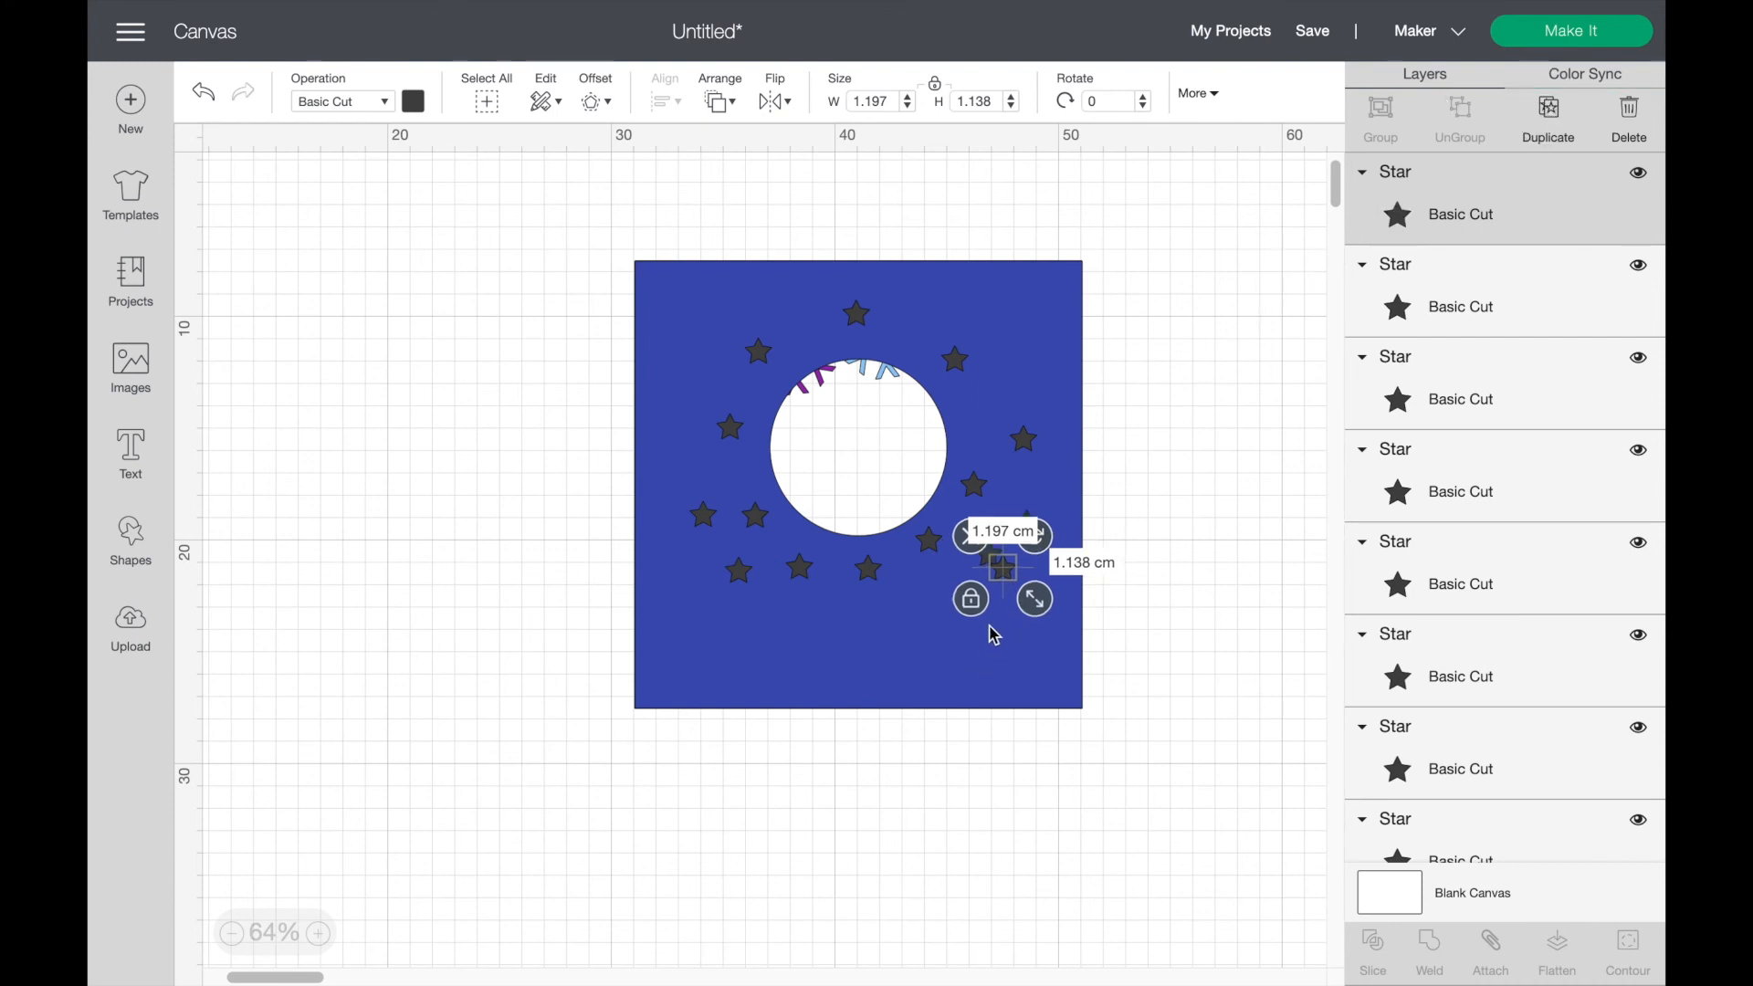
drag(1009, 584, 984, 426)
click(1549, 127)
drag(1002, 440, 911, 340)
Step: Add three more star copies: one just above left of the round hole and one near each upper corner of the blue square
click(1552, 121)
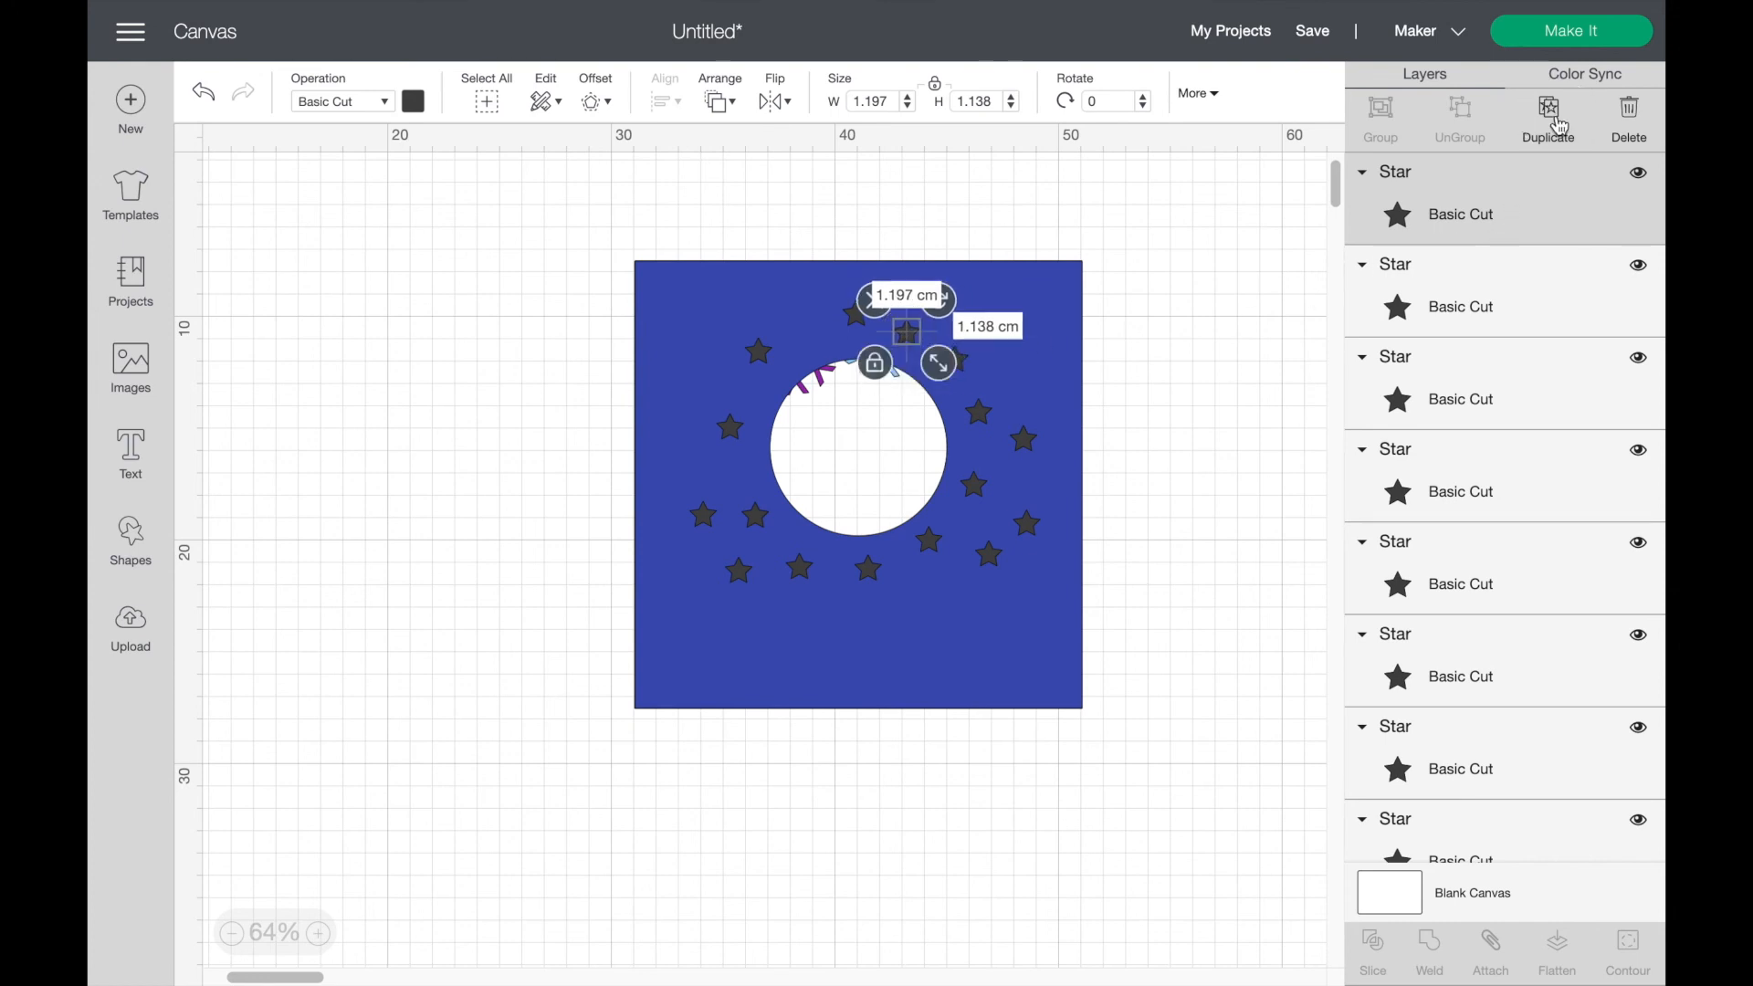
drag(926, 363, 809, 341)
click(1549, 111)
drag(821, 345, 997, 334)
click(1562, 135)
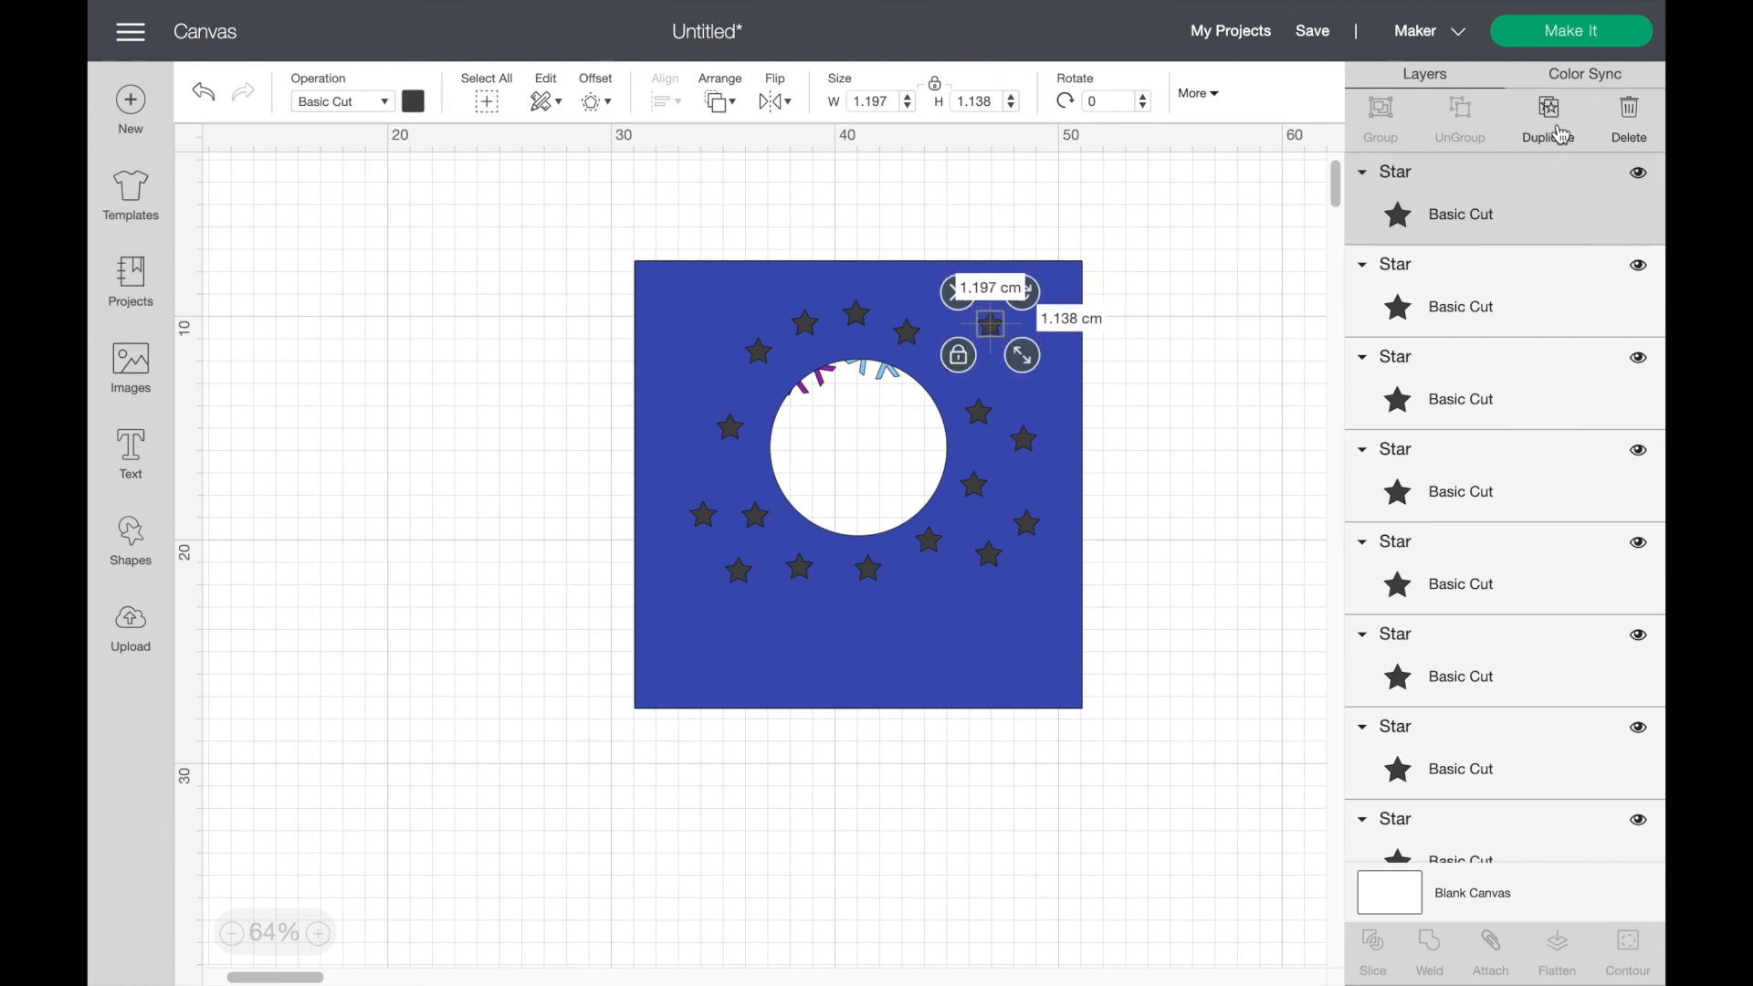
drag(1012, 353, 717, 338)
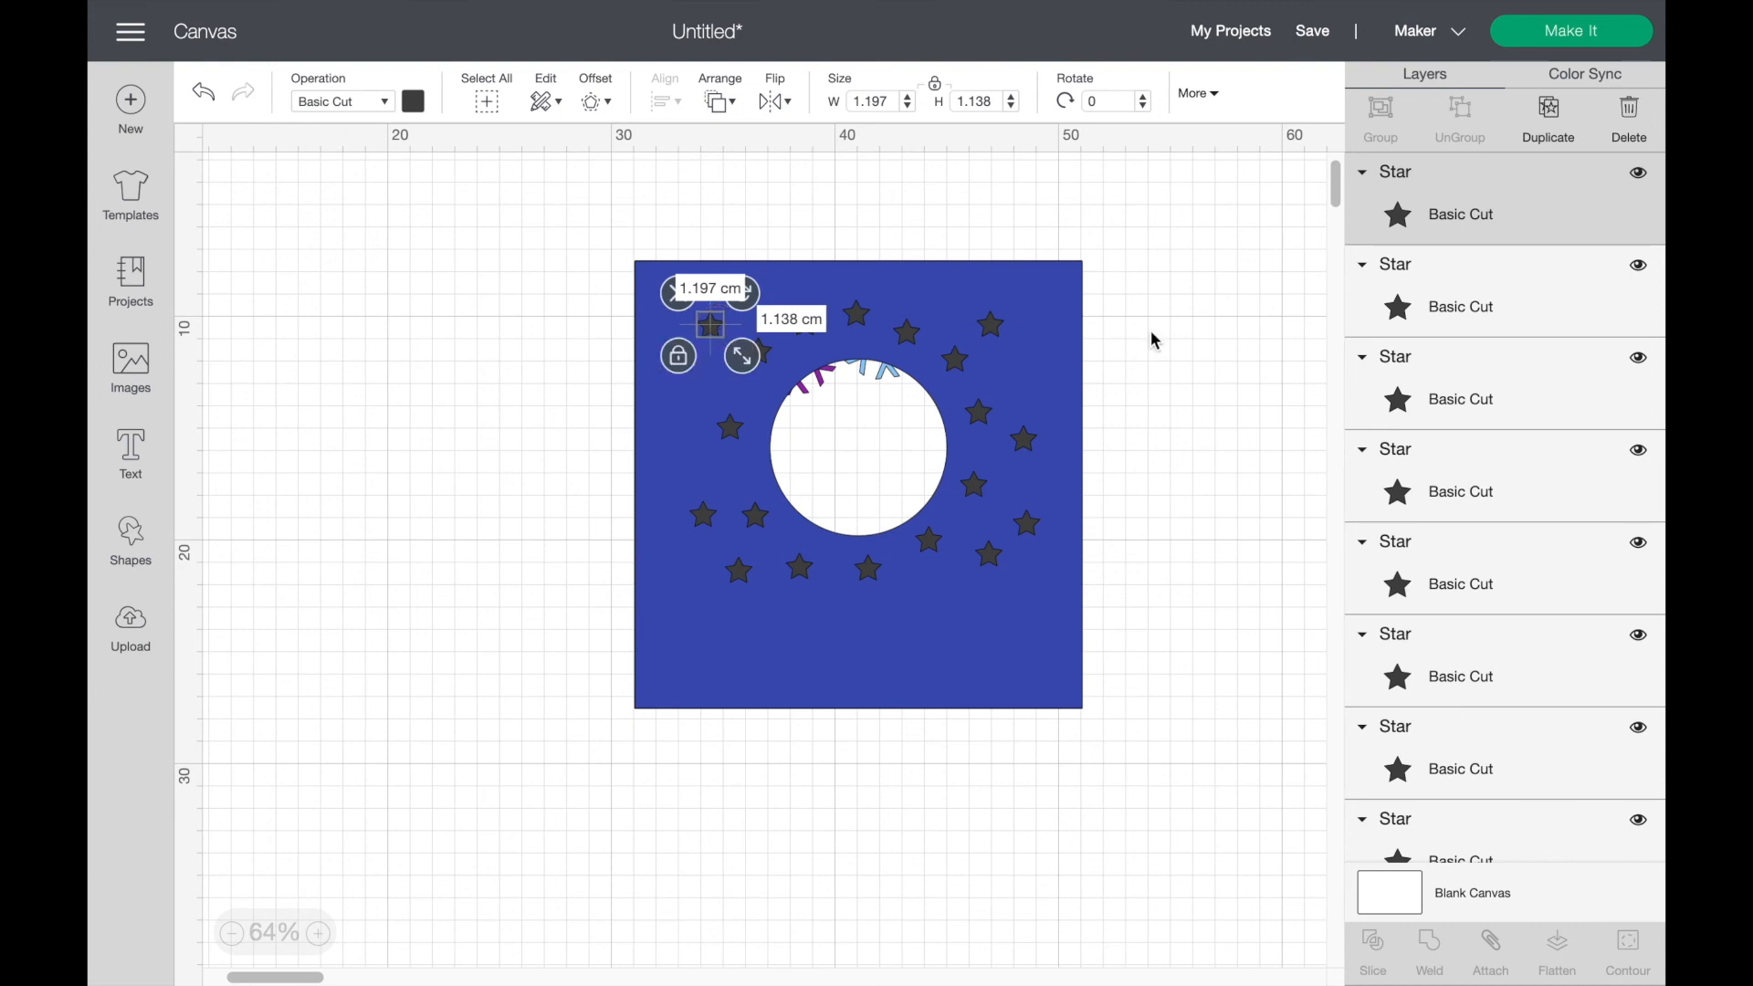
click(1207, 360)
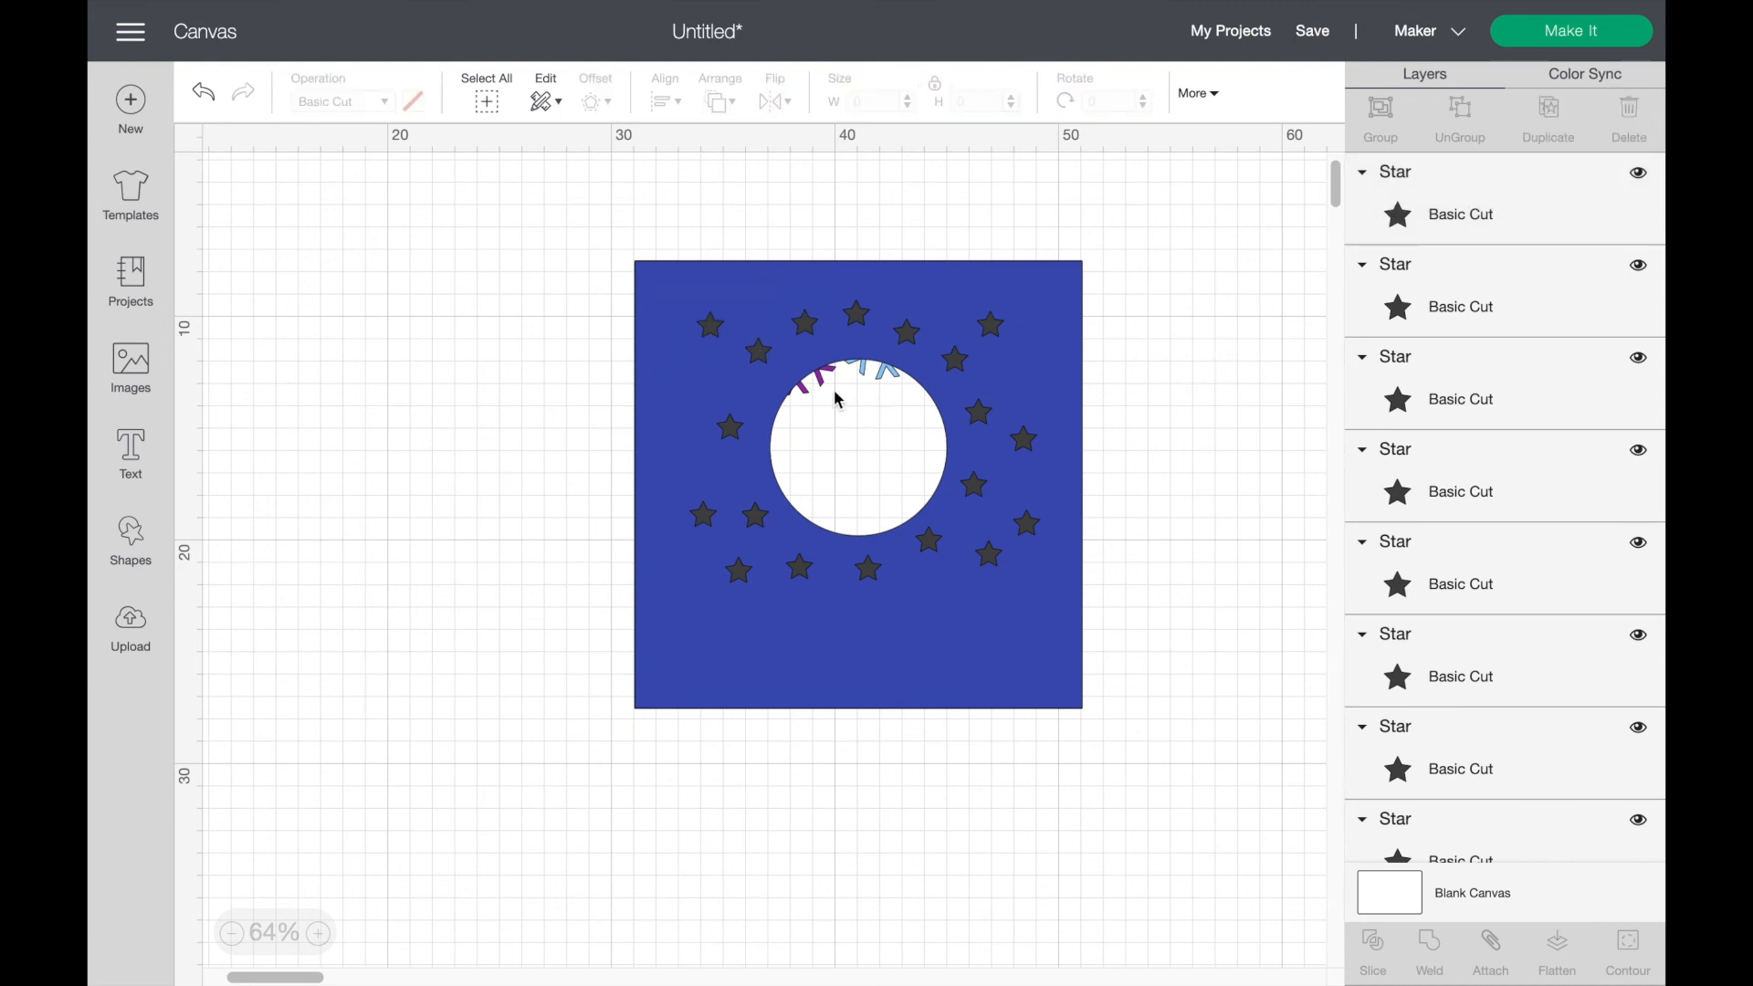
Step: Nudge the star above left of the hole slightly upward and move the star beside the hole's left side slightly down
click(814, 335)
key(Up)
key(Up)
key(Up)
key(Up)
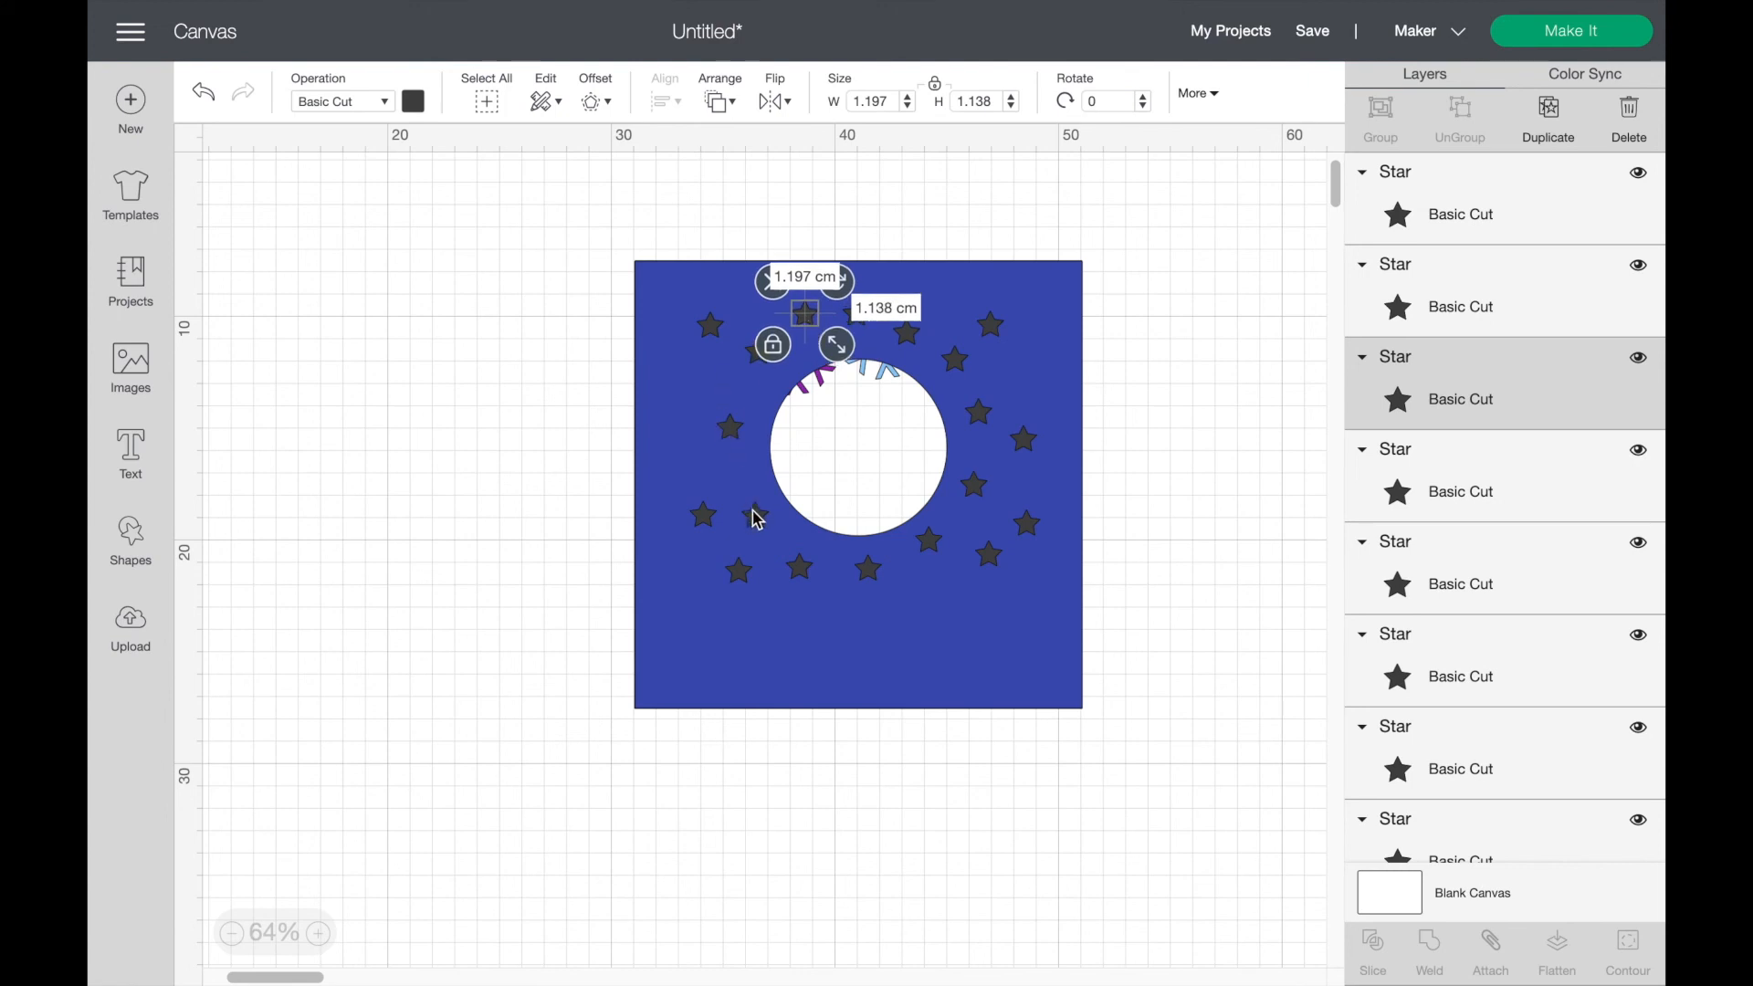
drag(737, 445, 740, 468)
Step: Duplicate the star left of the hole twice, placing one copy below the upper-left corner star and one below the upper-right corner star
click(1549, 114)
drag(749, 438, 710, 350)
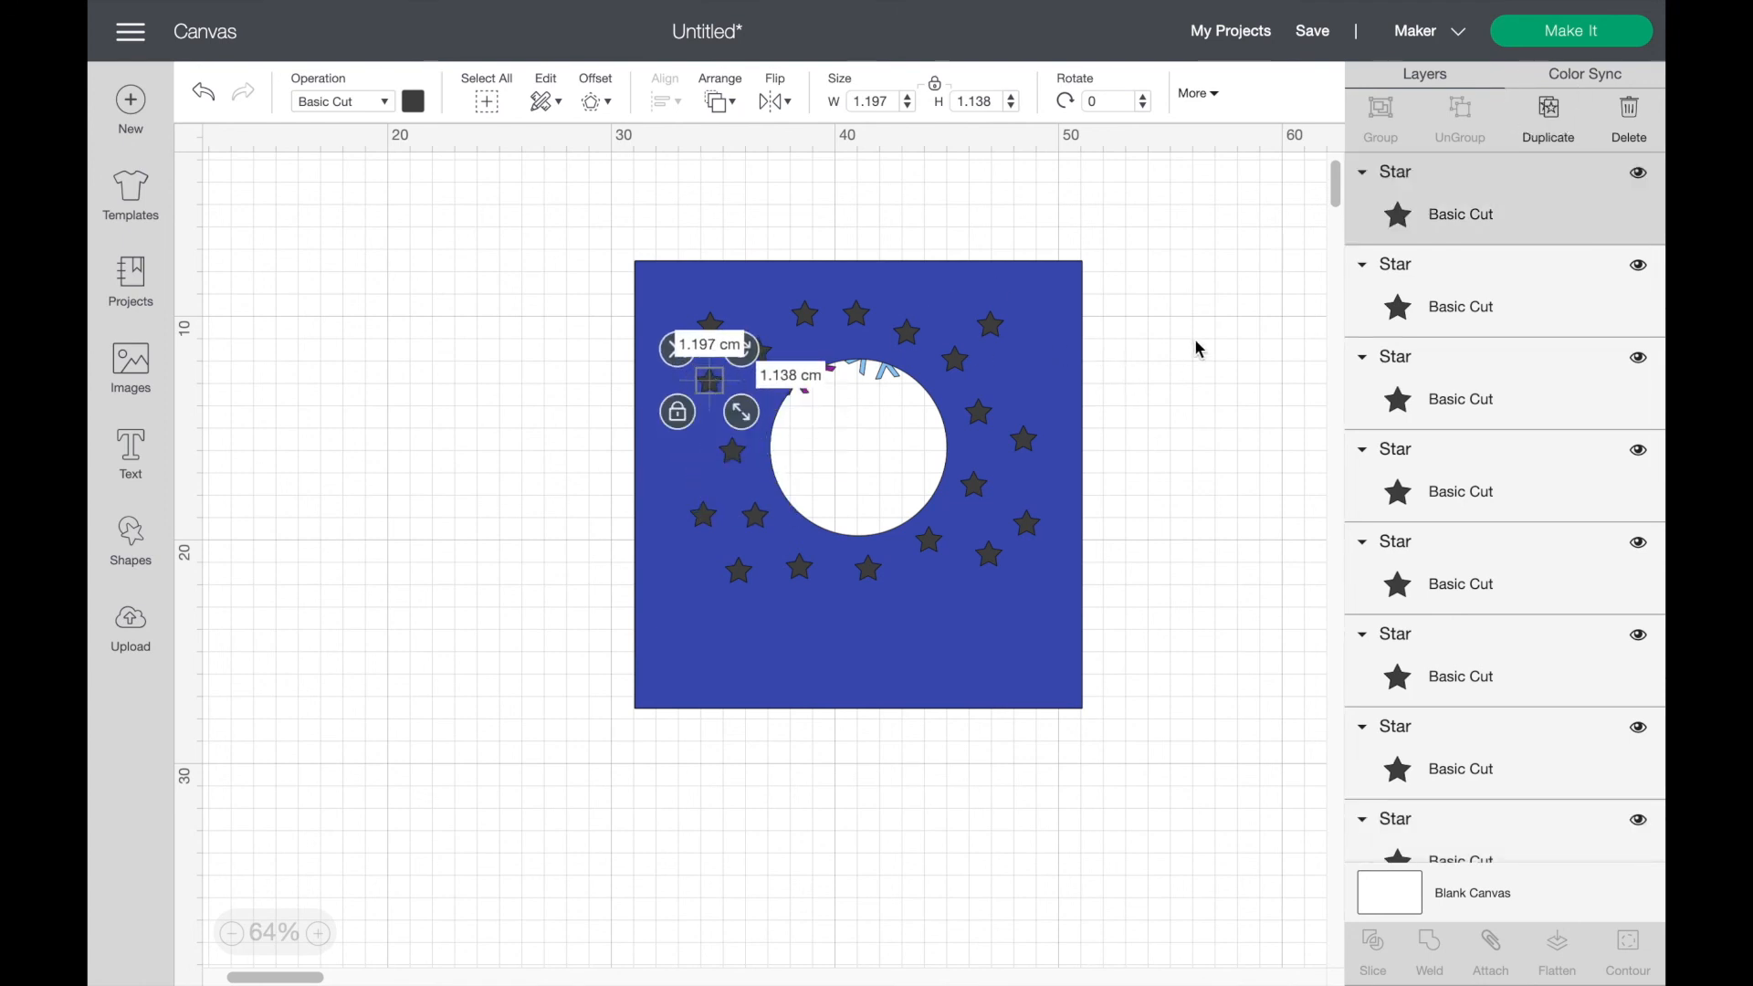
click(1549, 114)
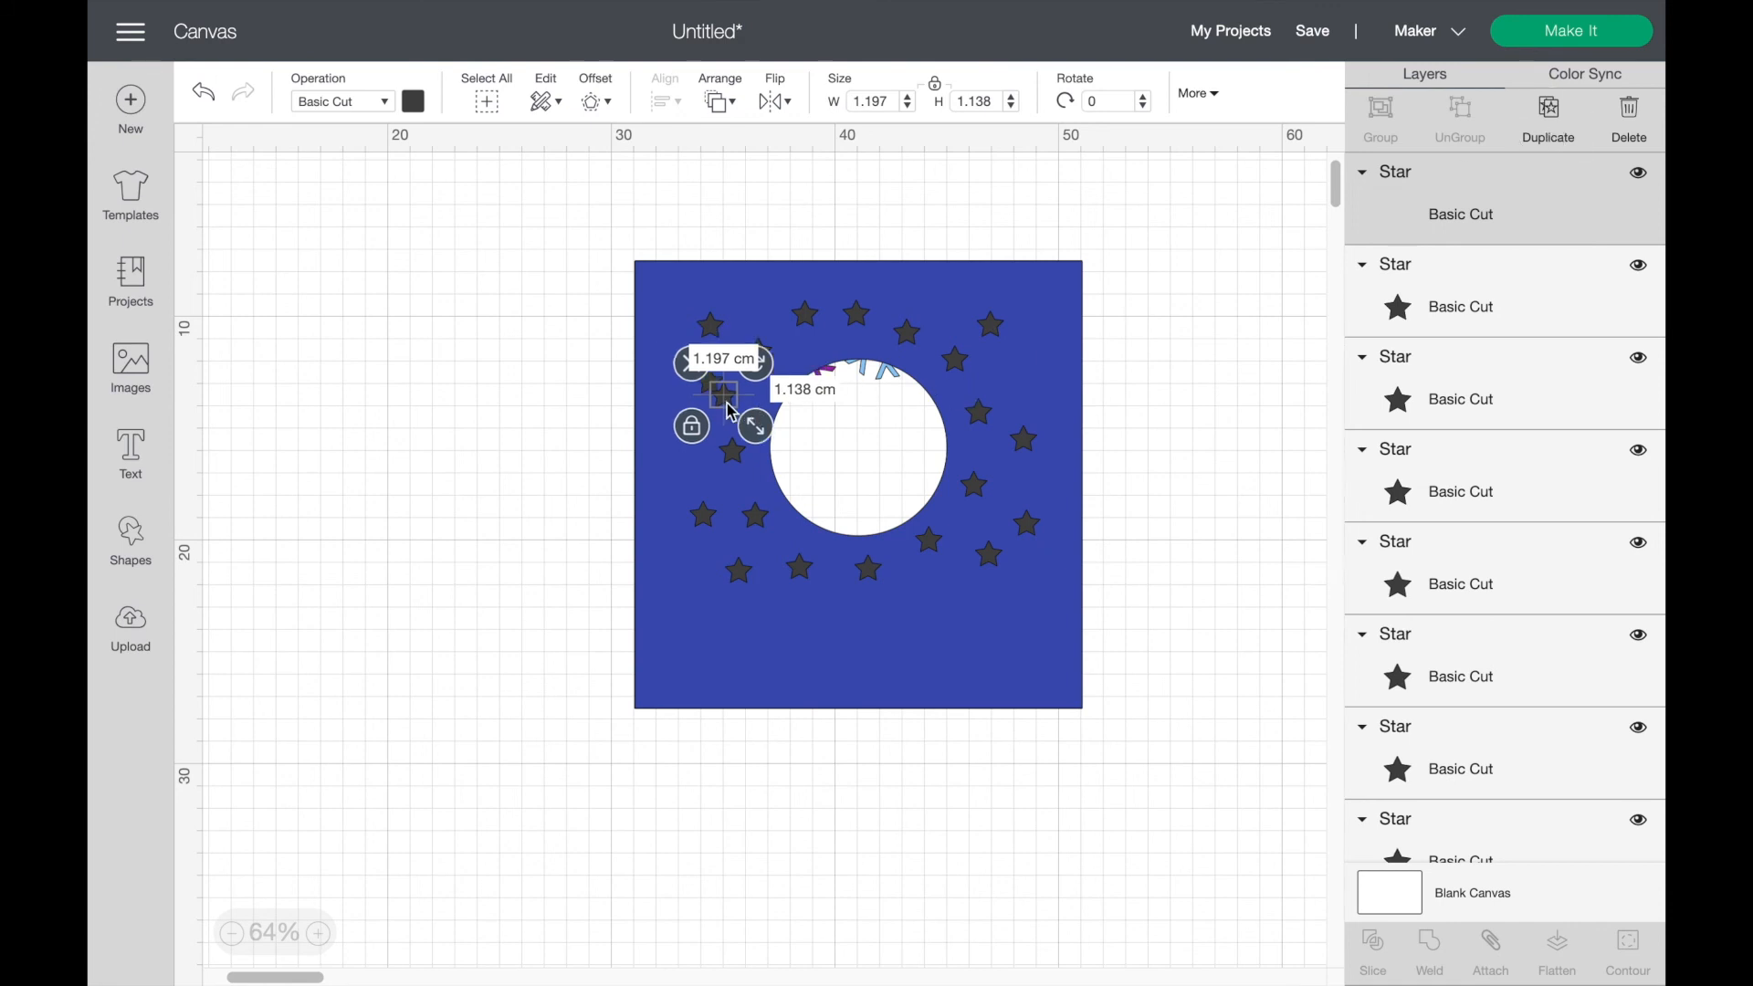
drag(998, 390, 1021, 376)
click(1129, 368)
Step: Shift the star at the hole's upper left slightly and move the star above right of the hole outward to even the spacing
click(917, 339)
click(1182, 401)
drag(765, 363, 771, 370)
drag(911, 334, 933, 330)
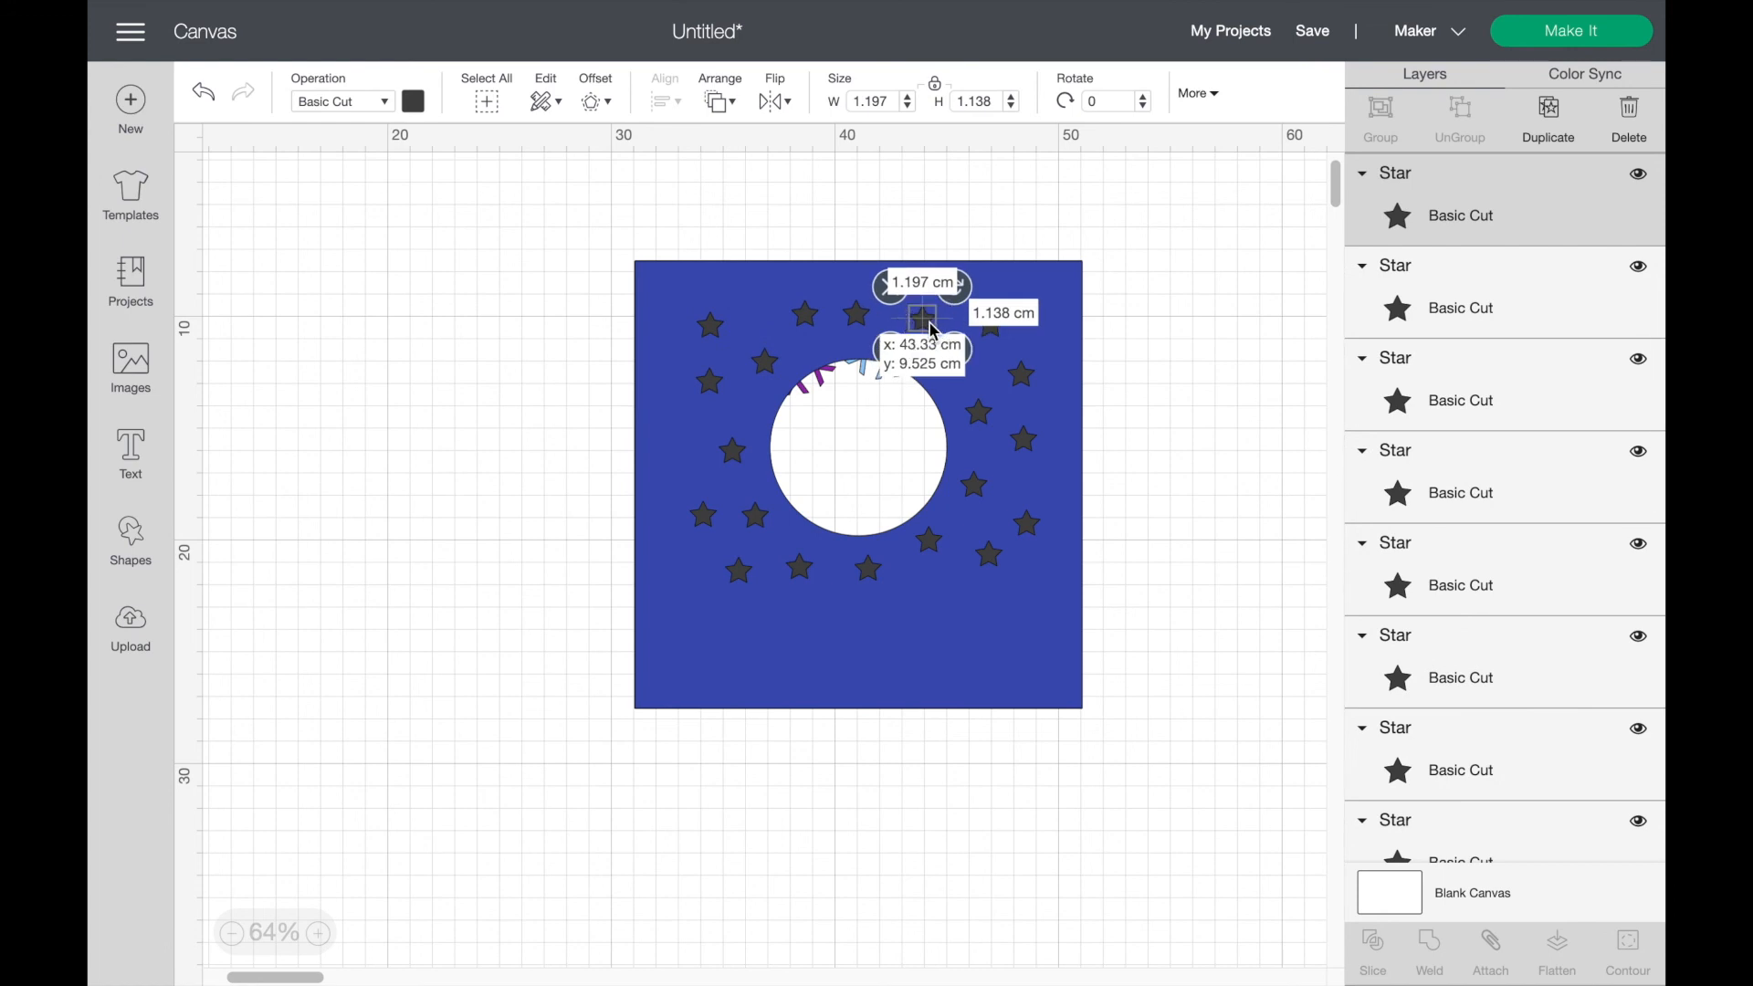
click(1182, 476)
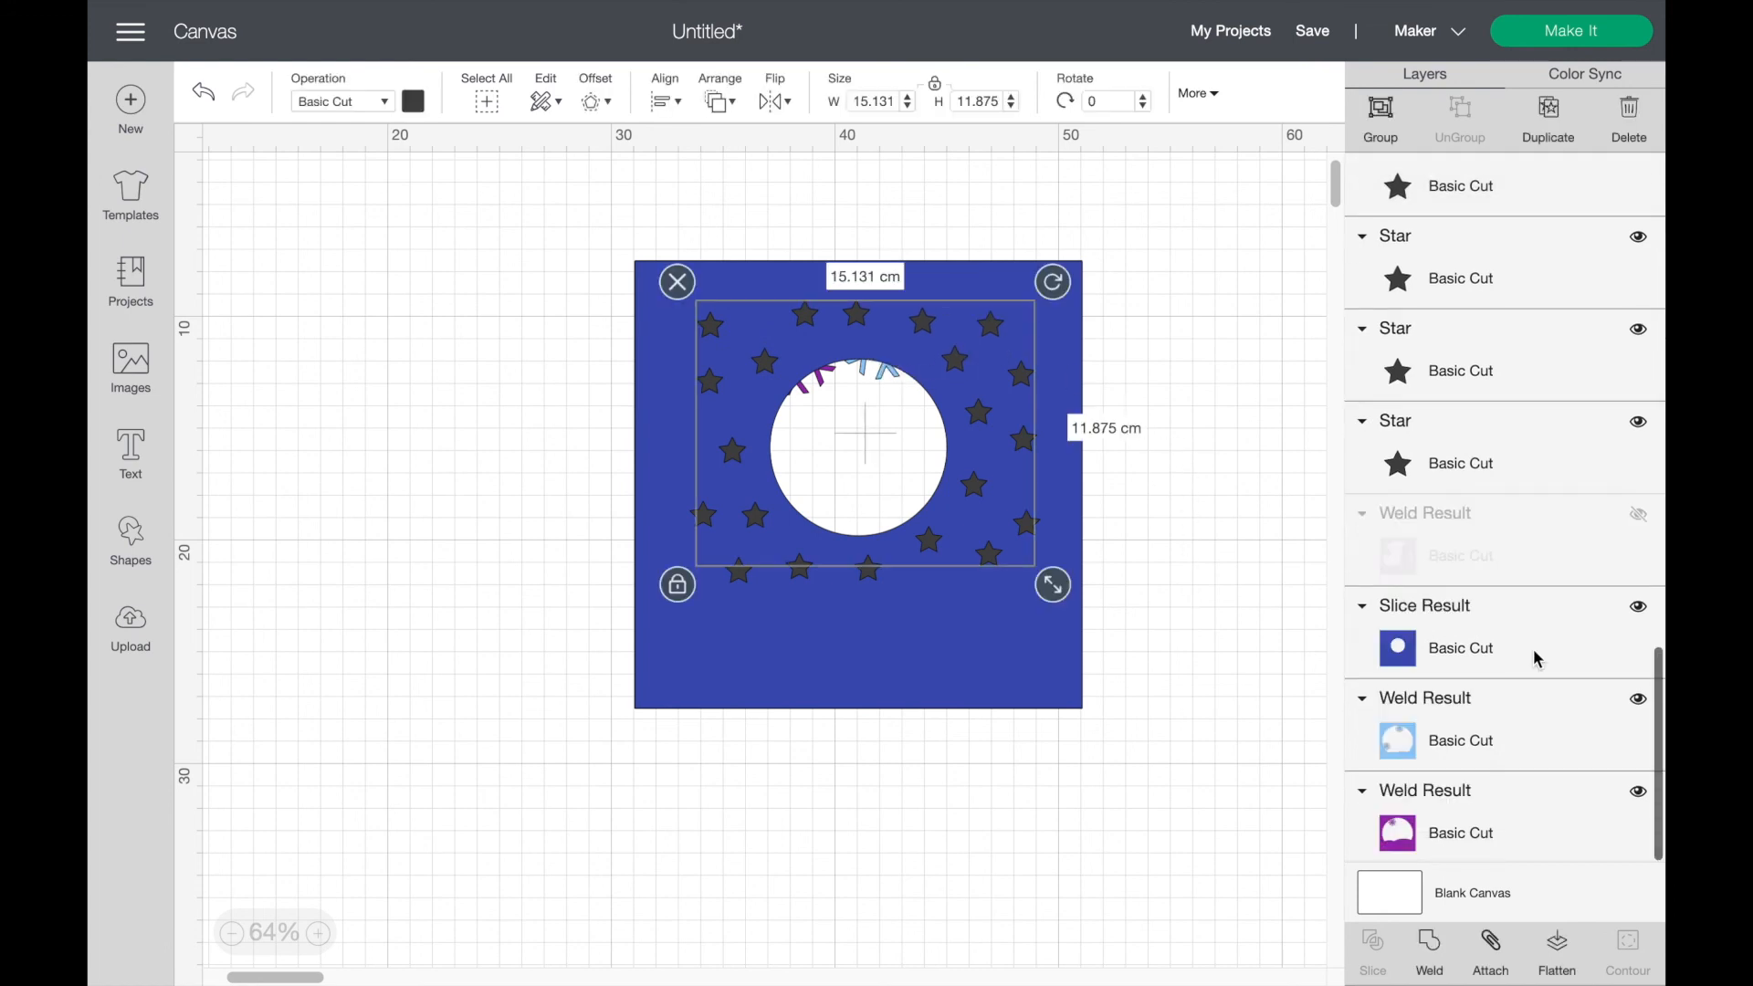
Step: Hide the dark blue, light blue and dark purple layers, and weld all the stars into one shape
click(1638, 607)
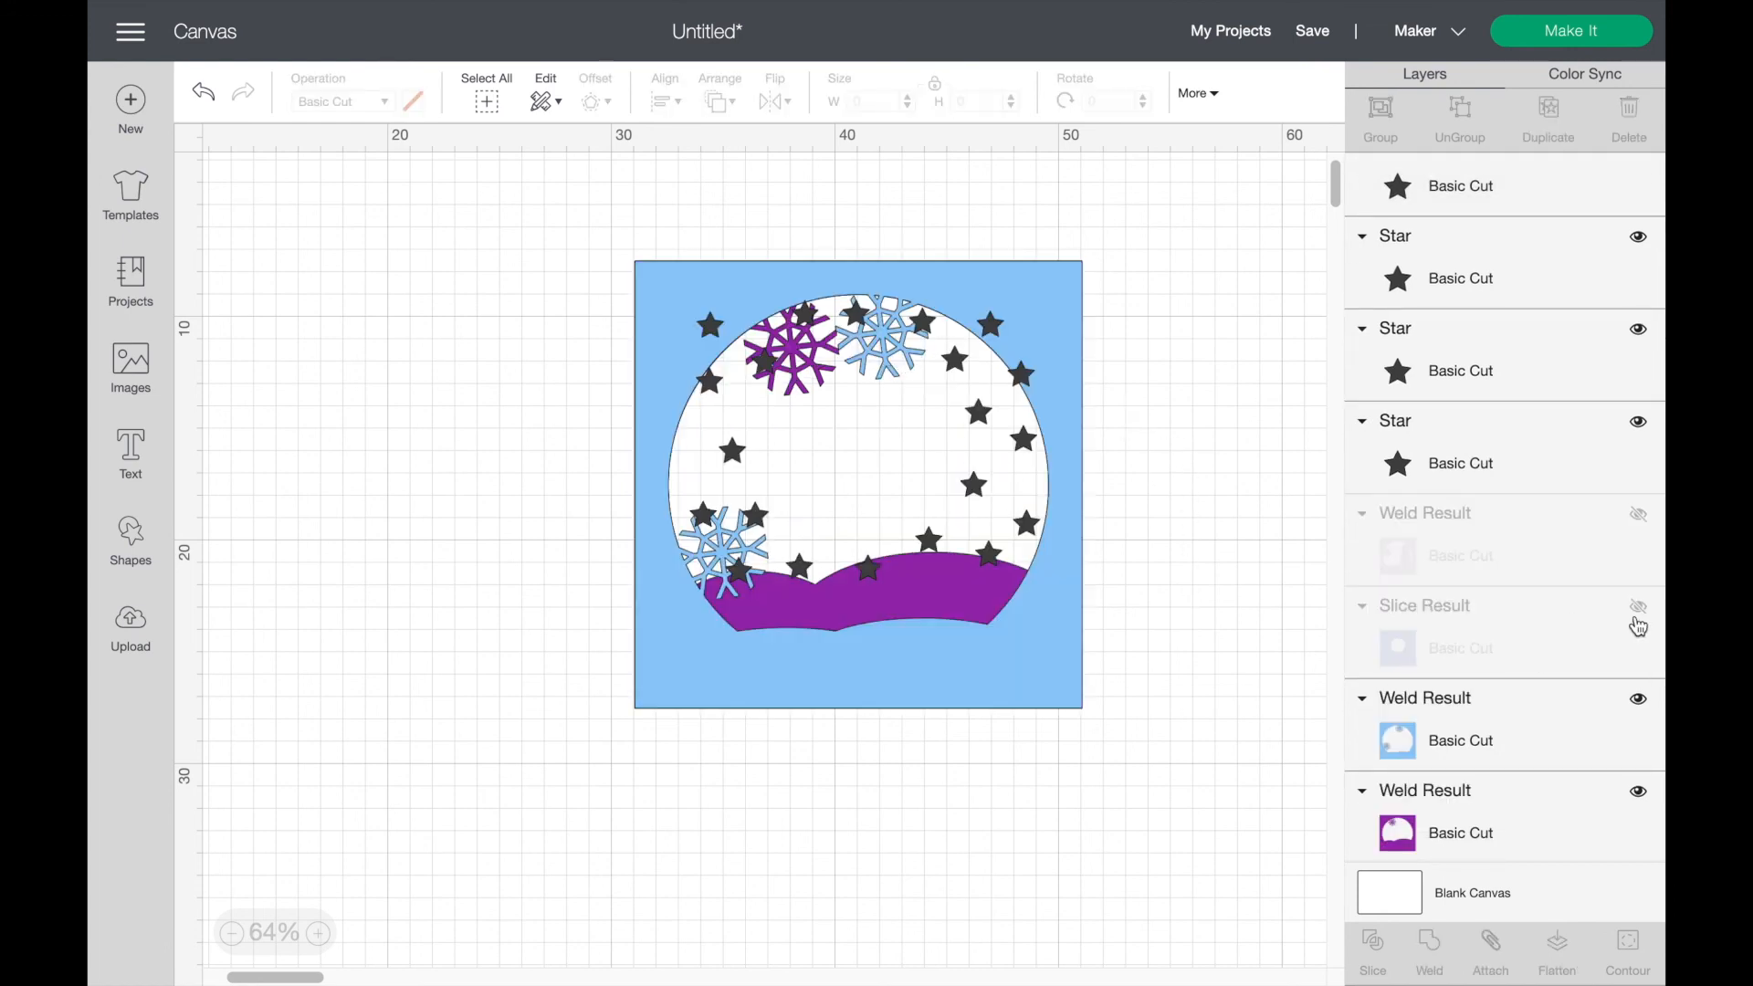
click(1637, 698)
click(1637, 791)
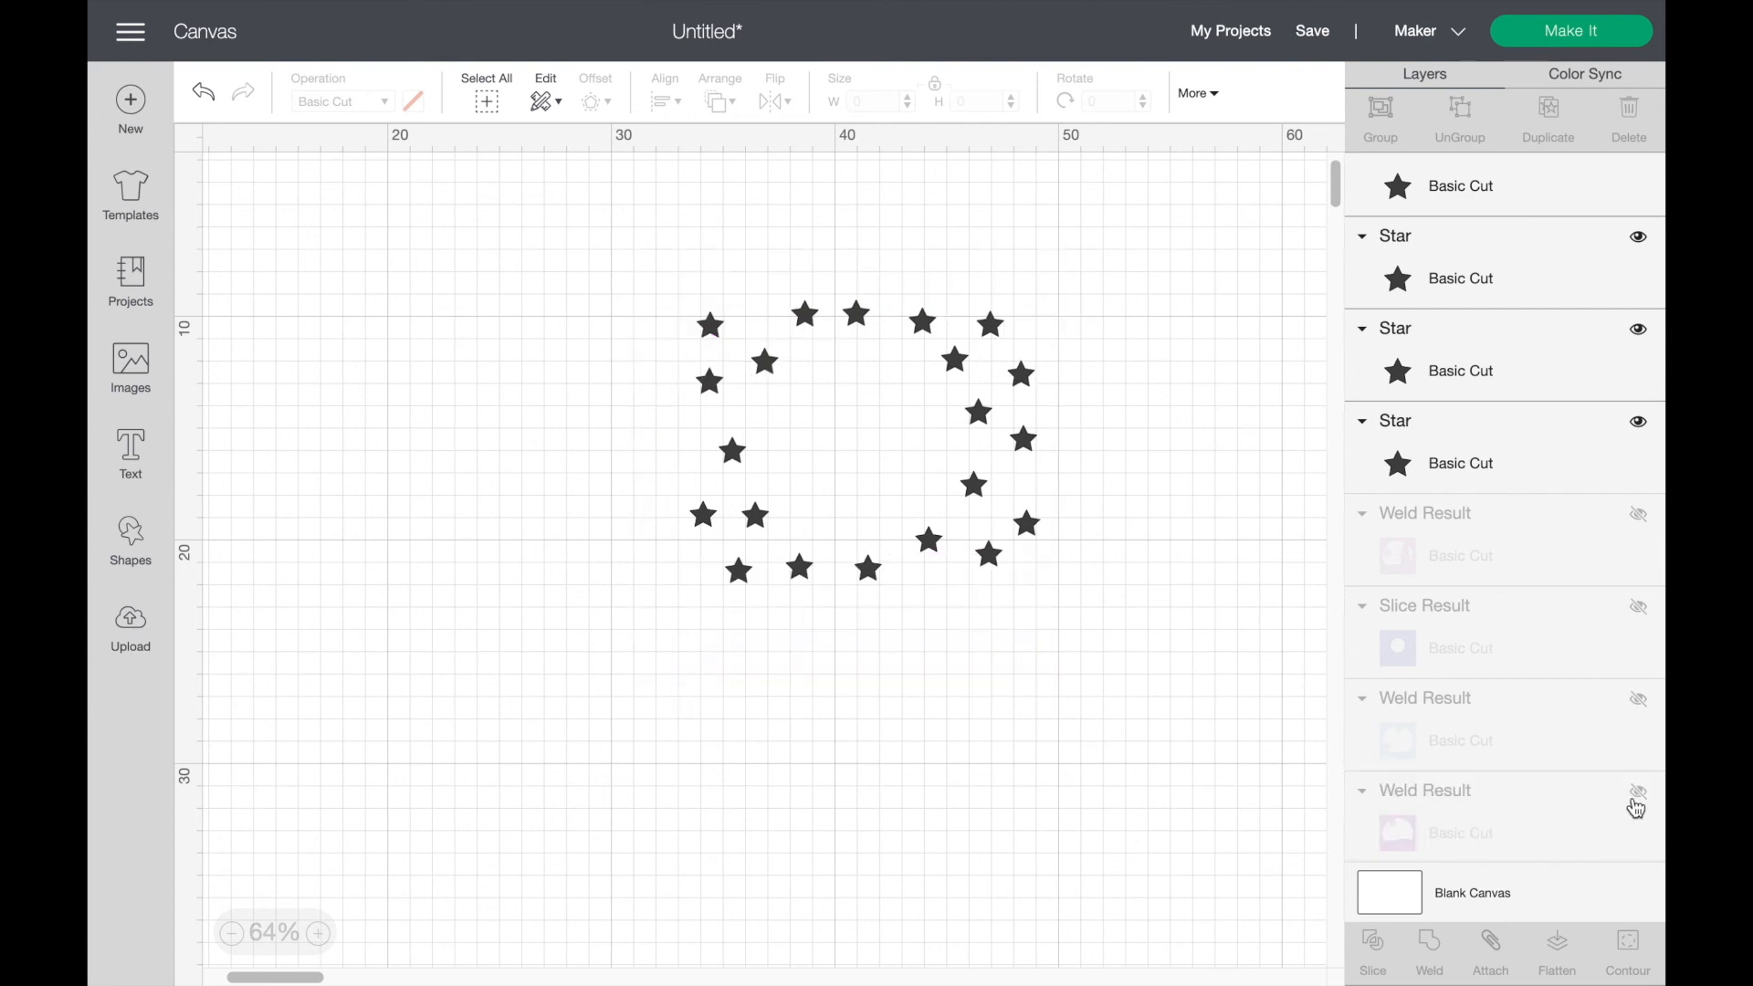
drag(633, 654, 1092, 272)
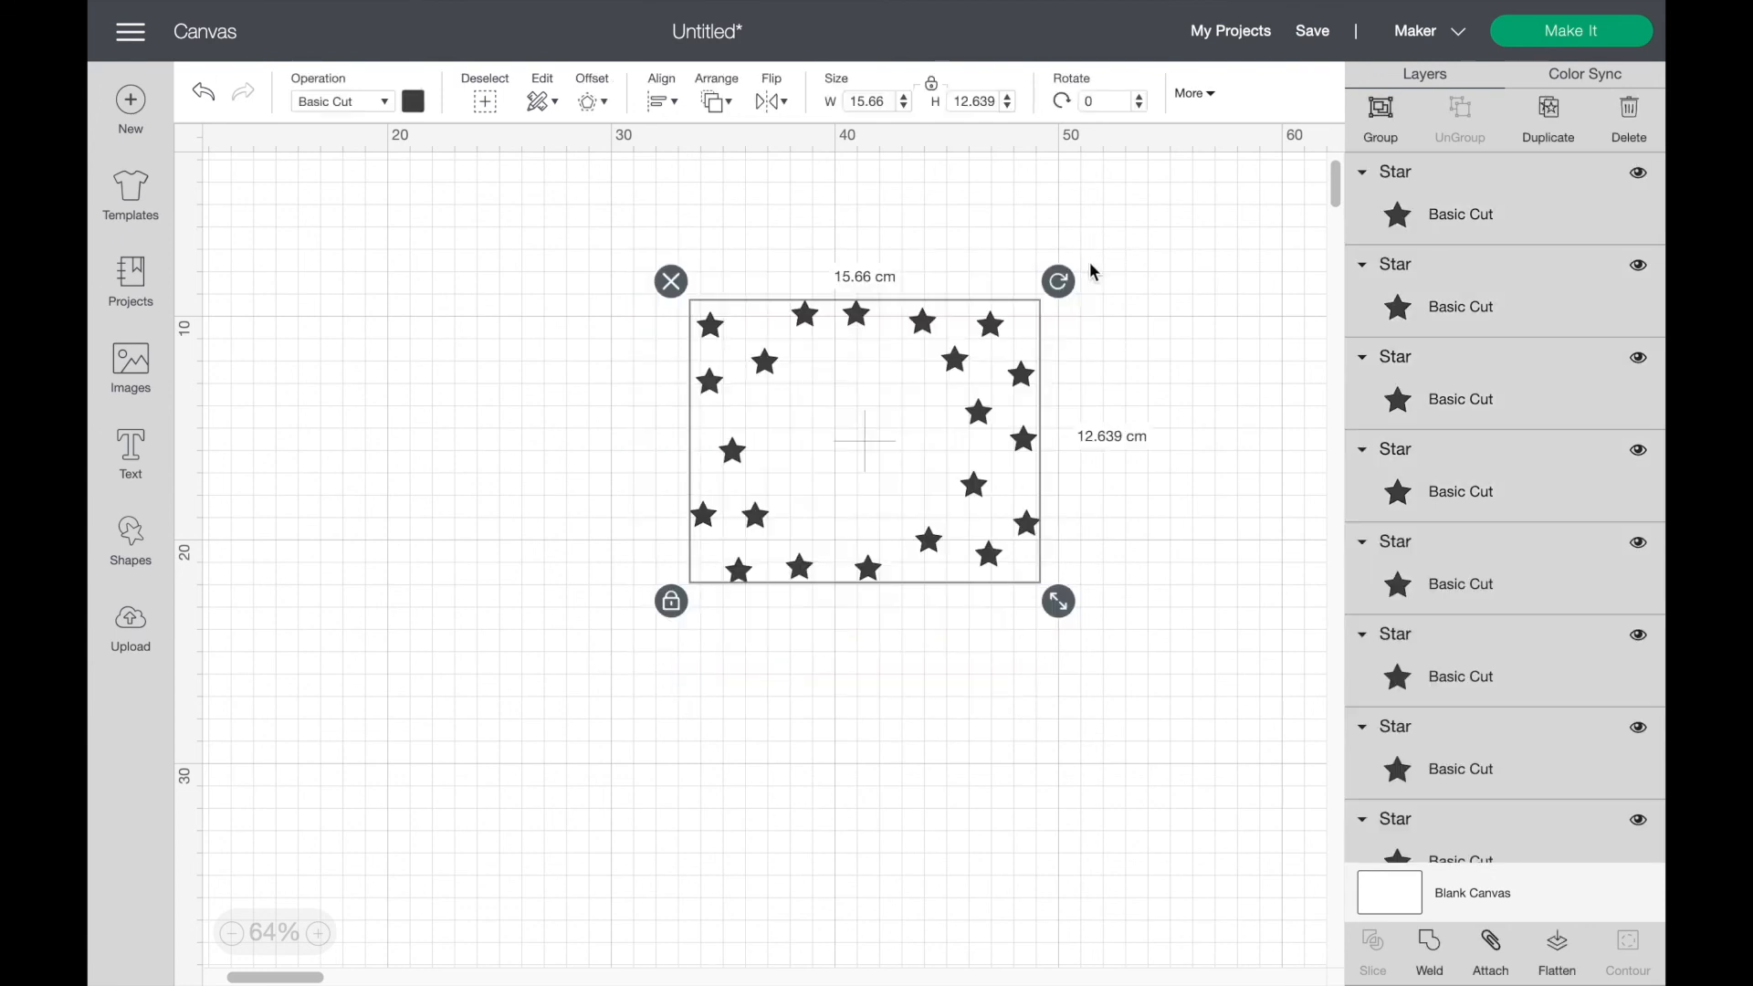
click(1440, 949)
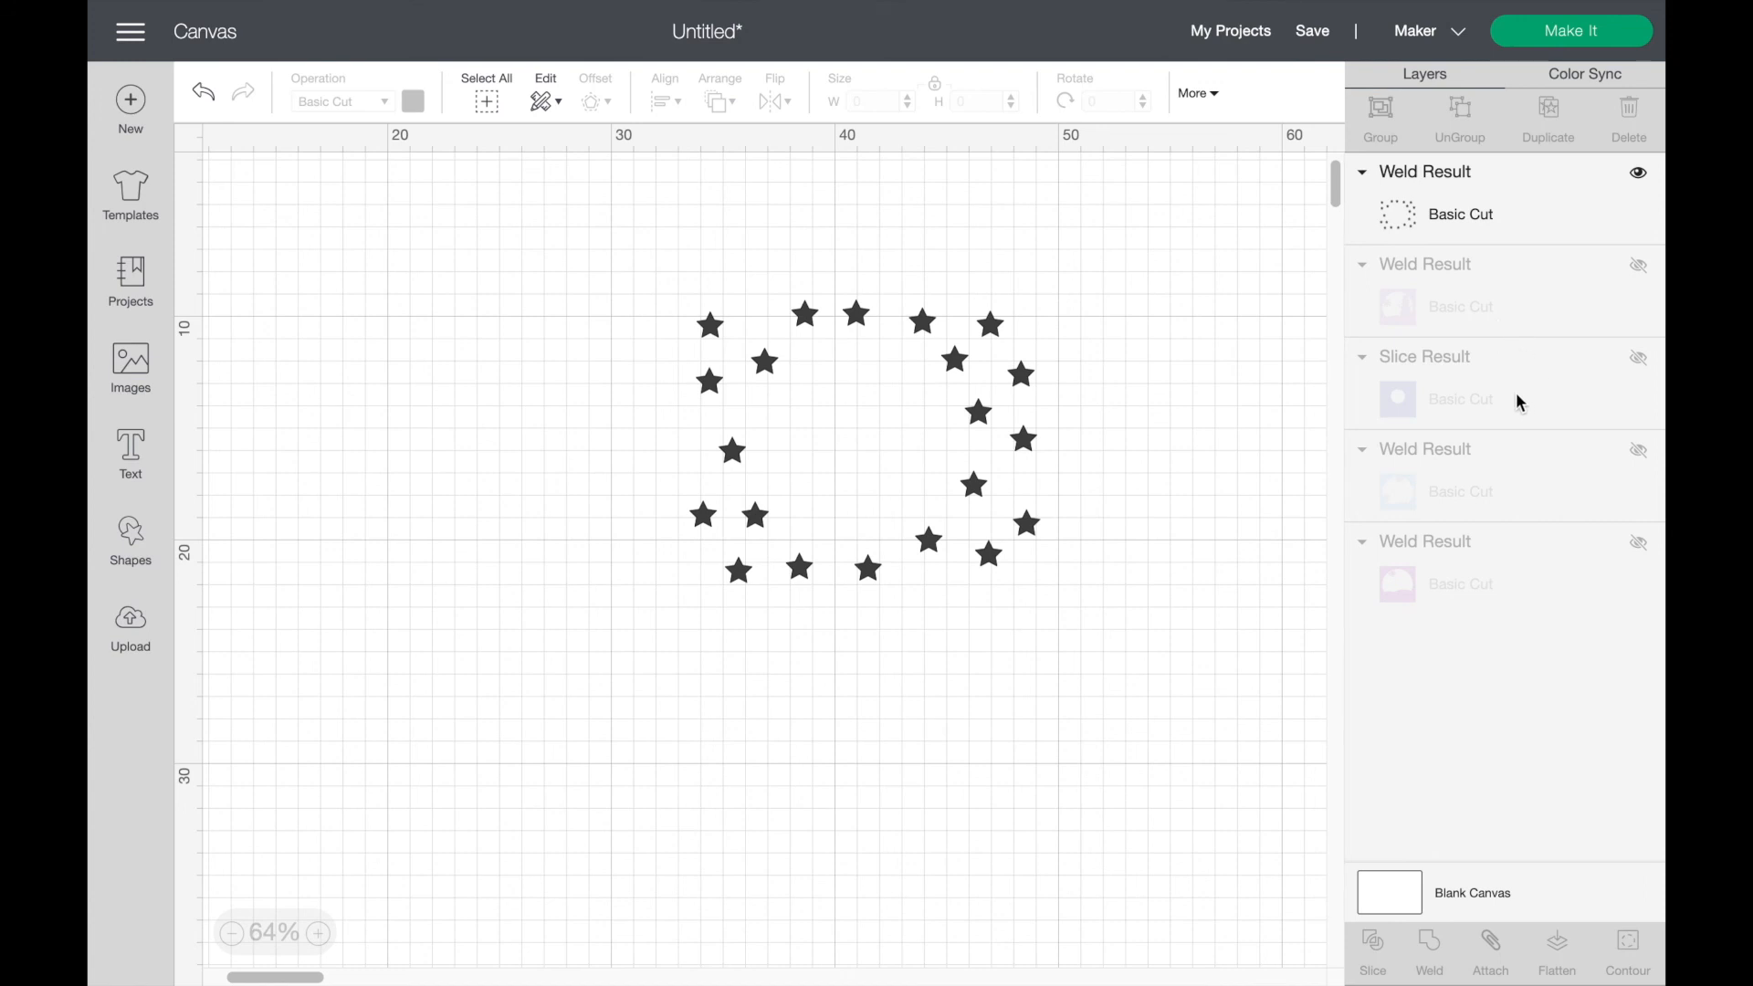
Step: Show the dark blue square, move its layer directly beneath the welded stars, and slice the stars out of it
click(1638, 358)
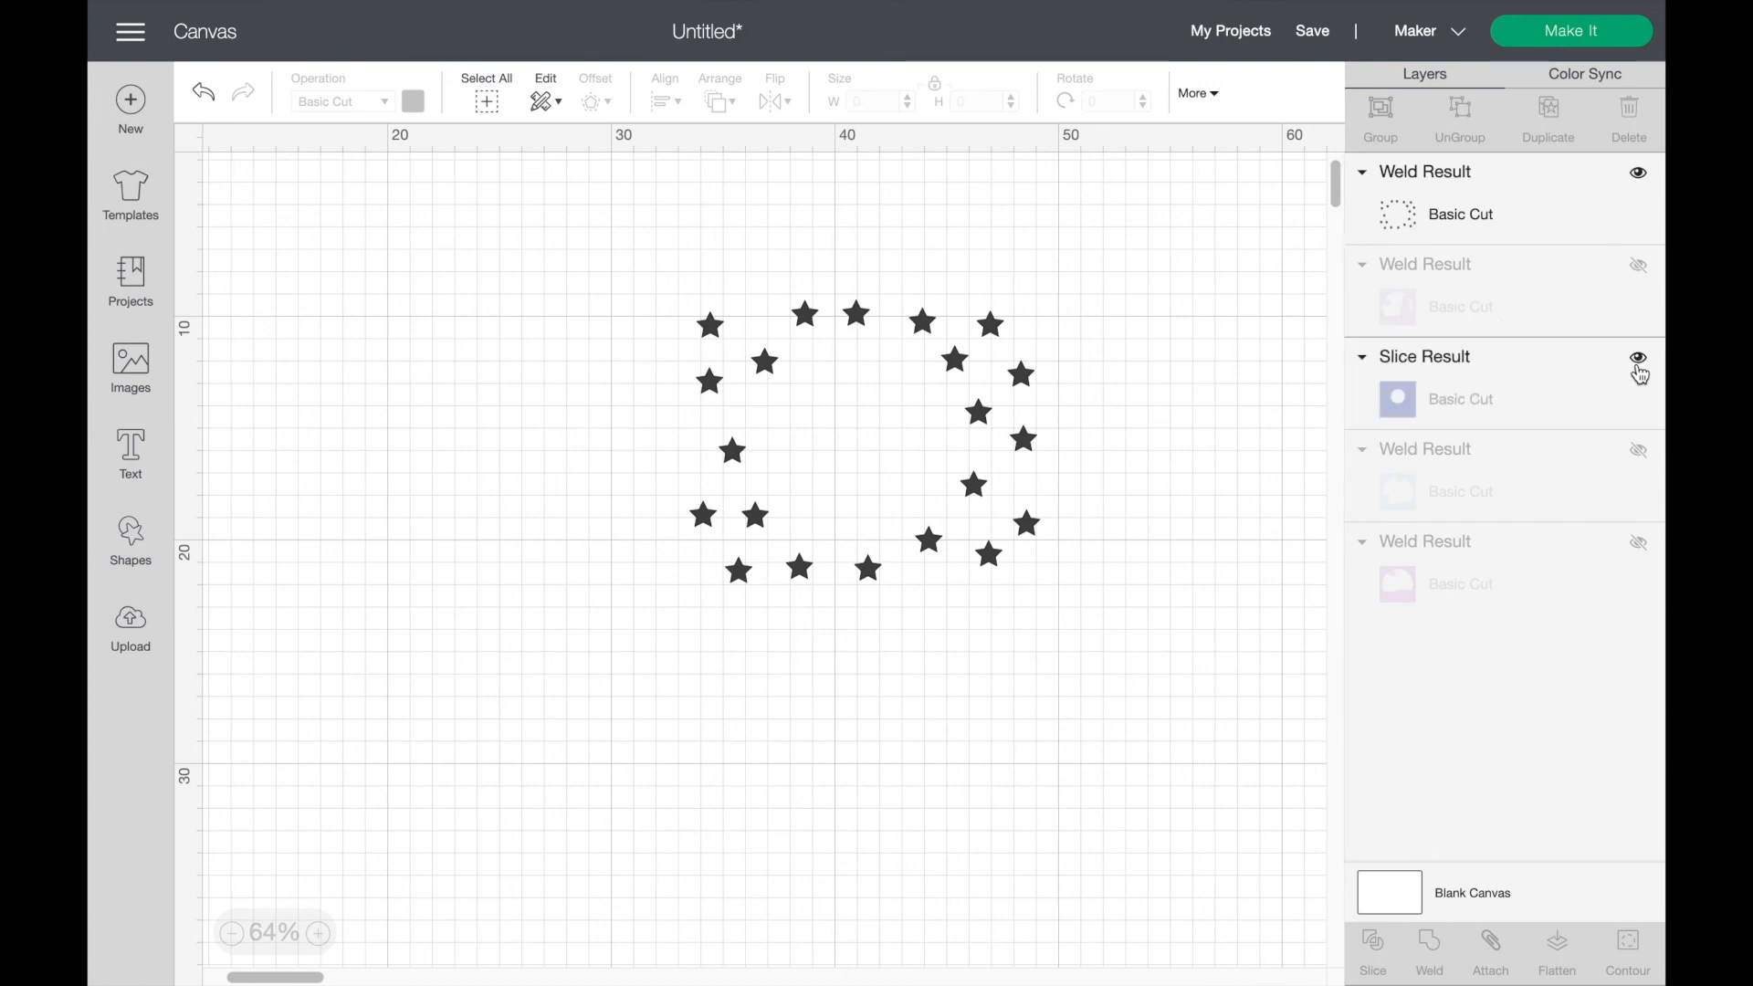
drag(1549, 406, 1545, 266)
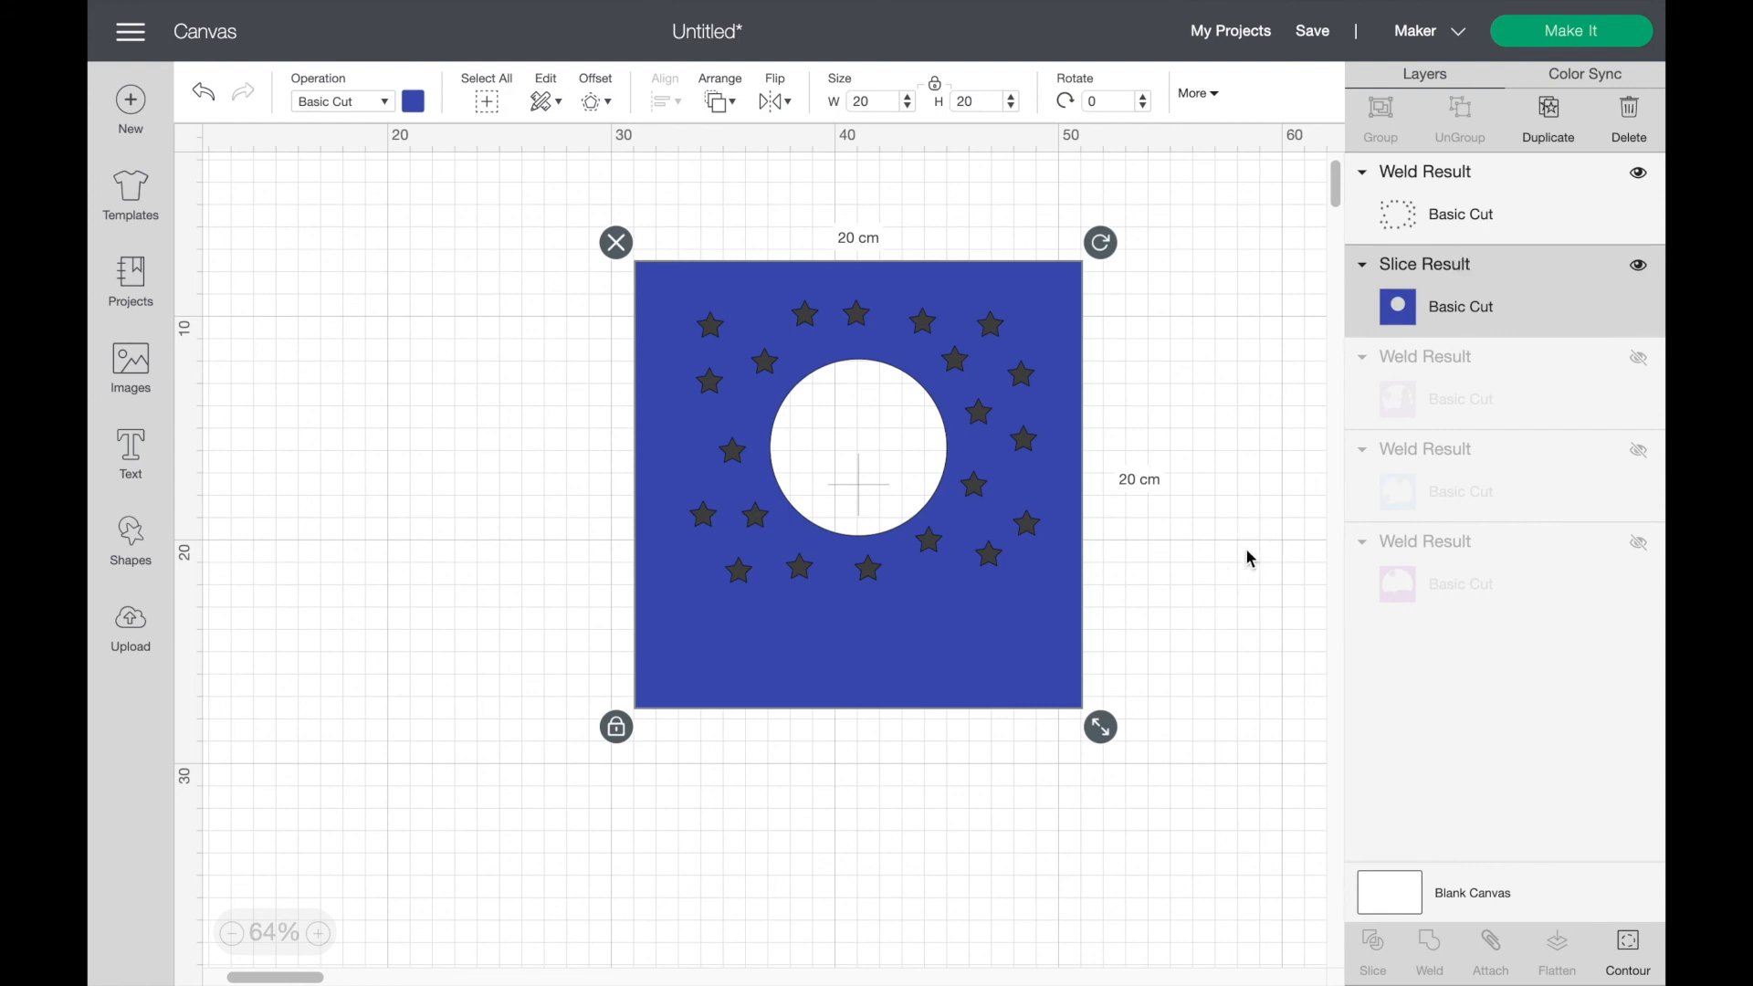
drag(532, 826, 1163, 227)
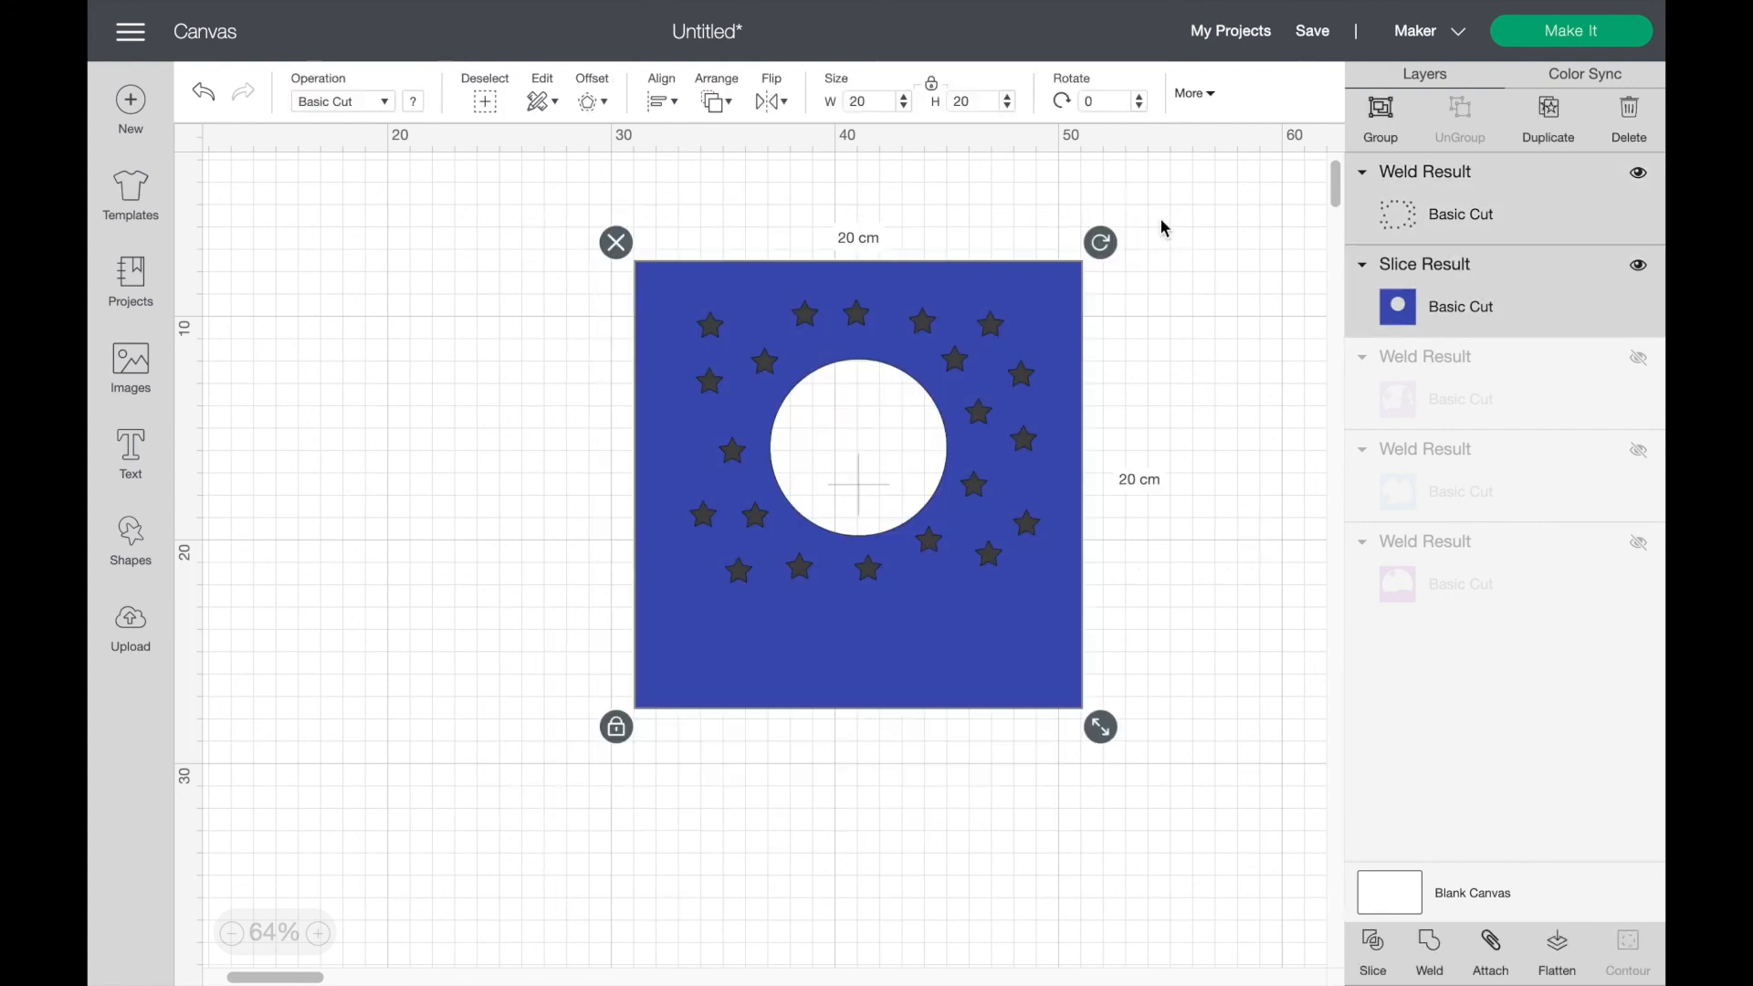
click(1374, 945)
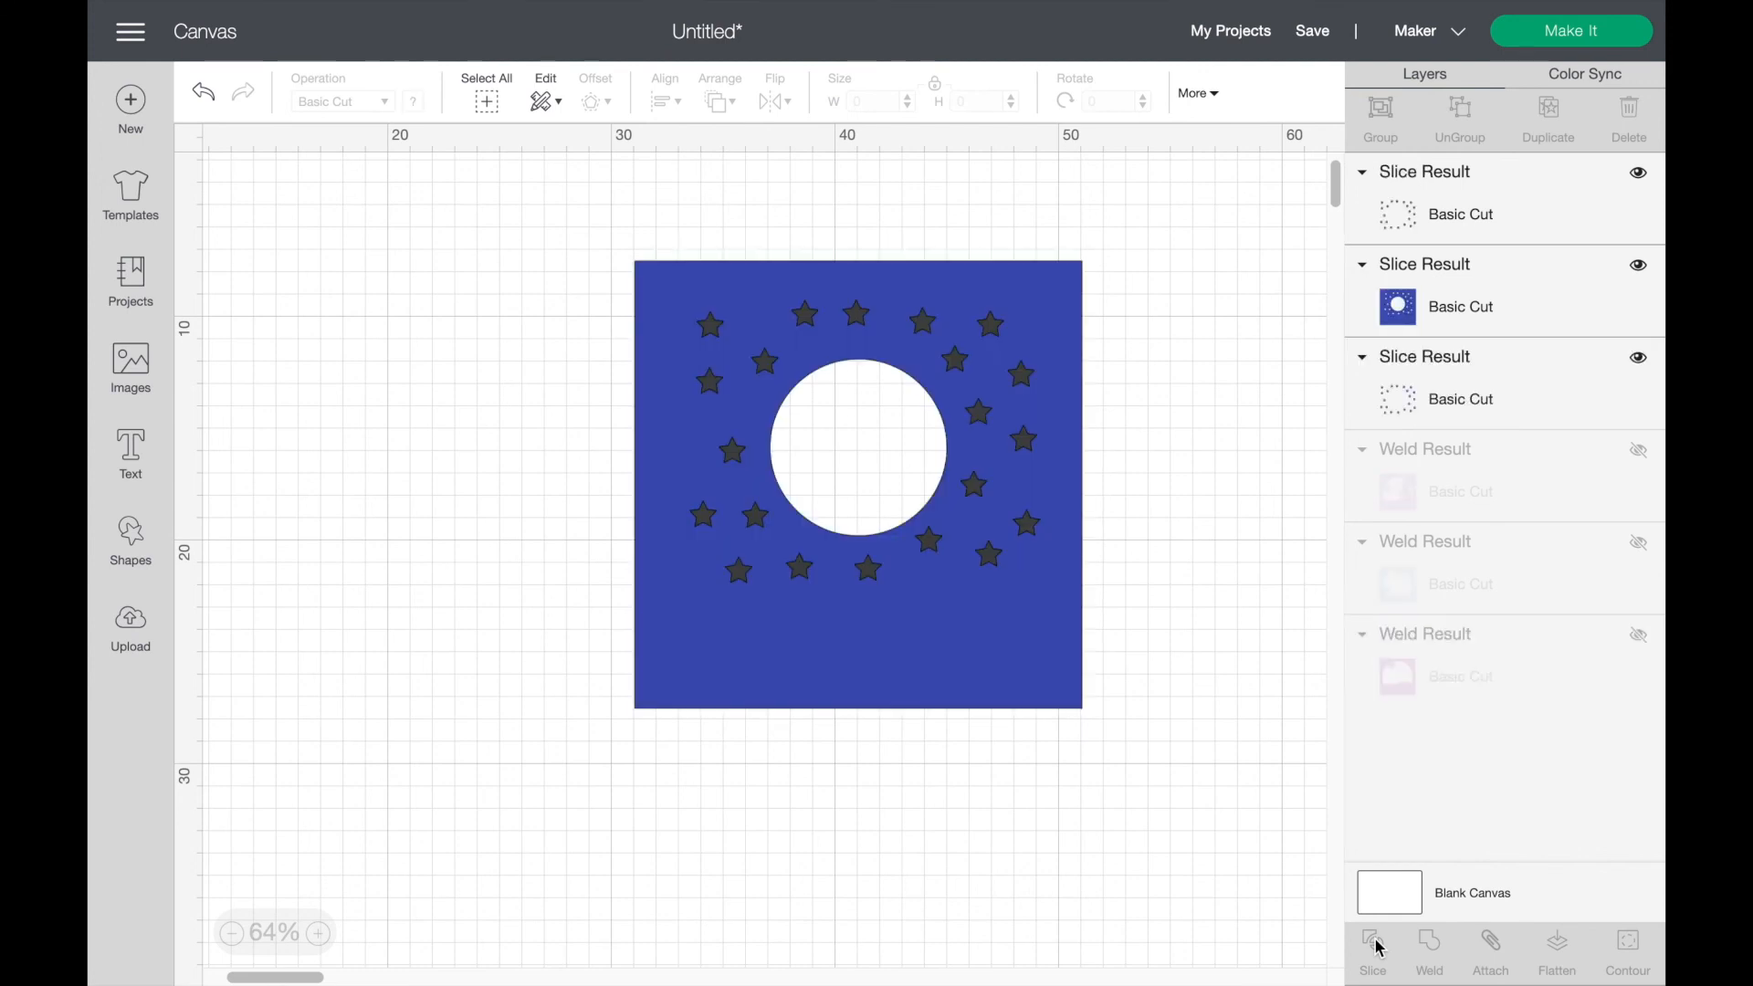
Step: Delete the dark grey and blue star pieces left over from the slice
click(1536, 229)
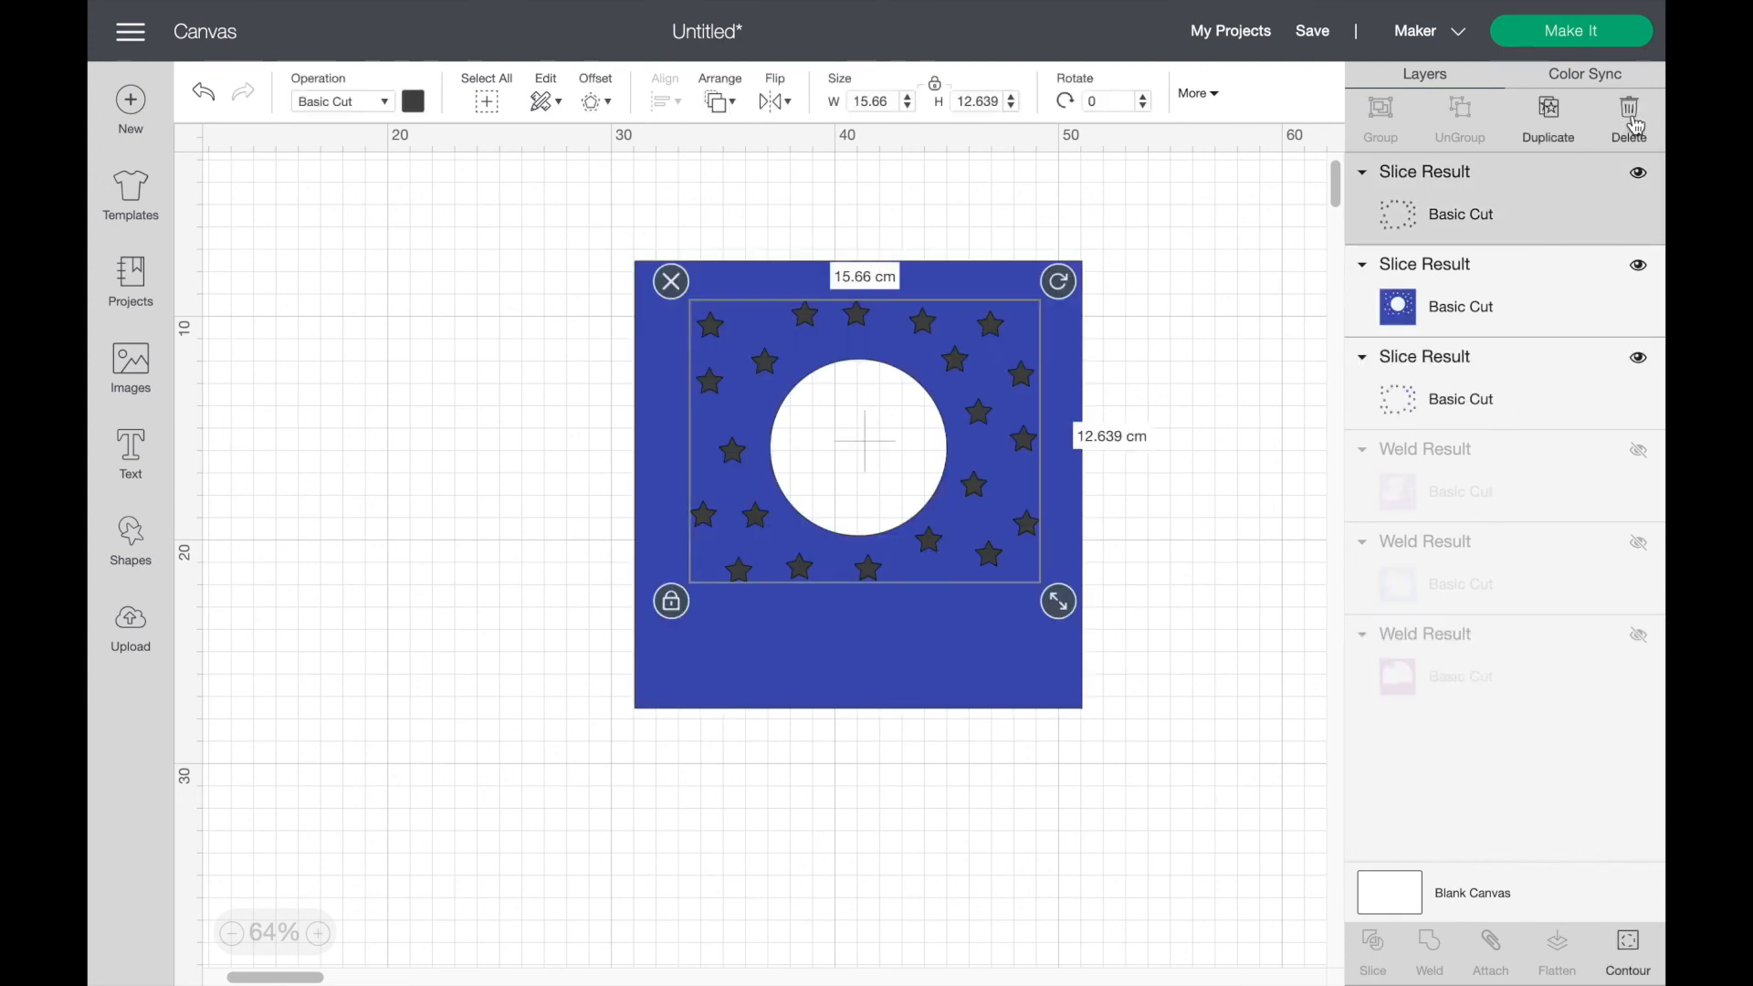
click(1629, 117)
click(1545, 317)
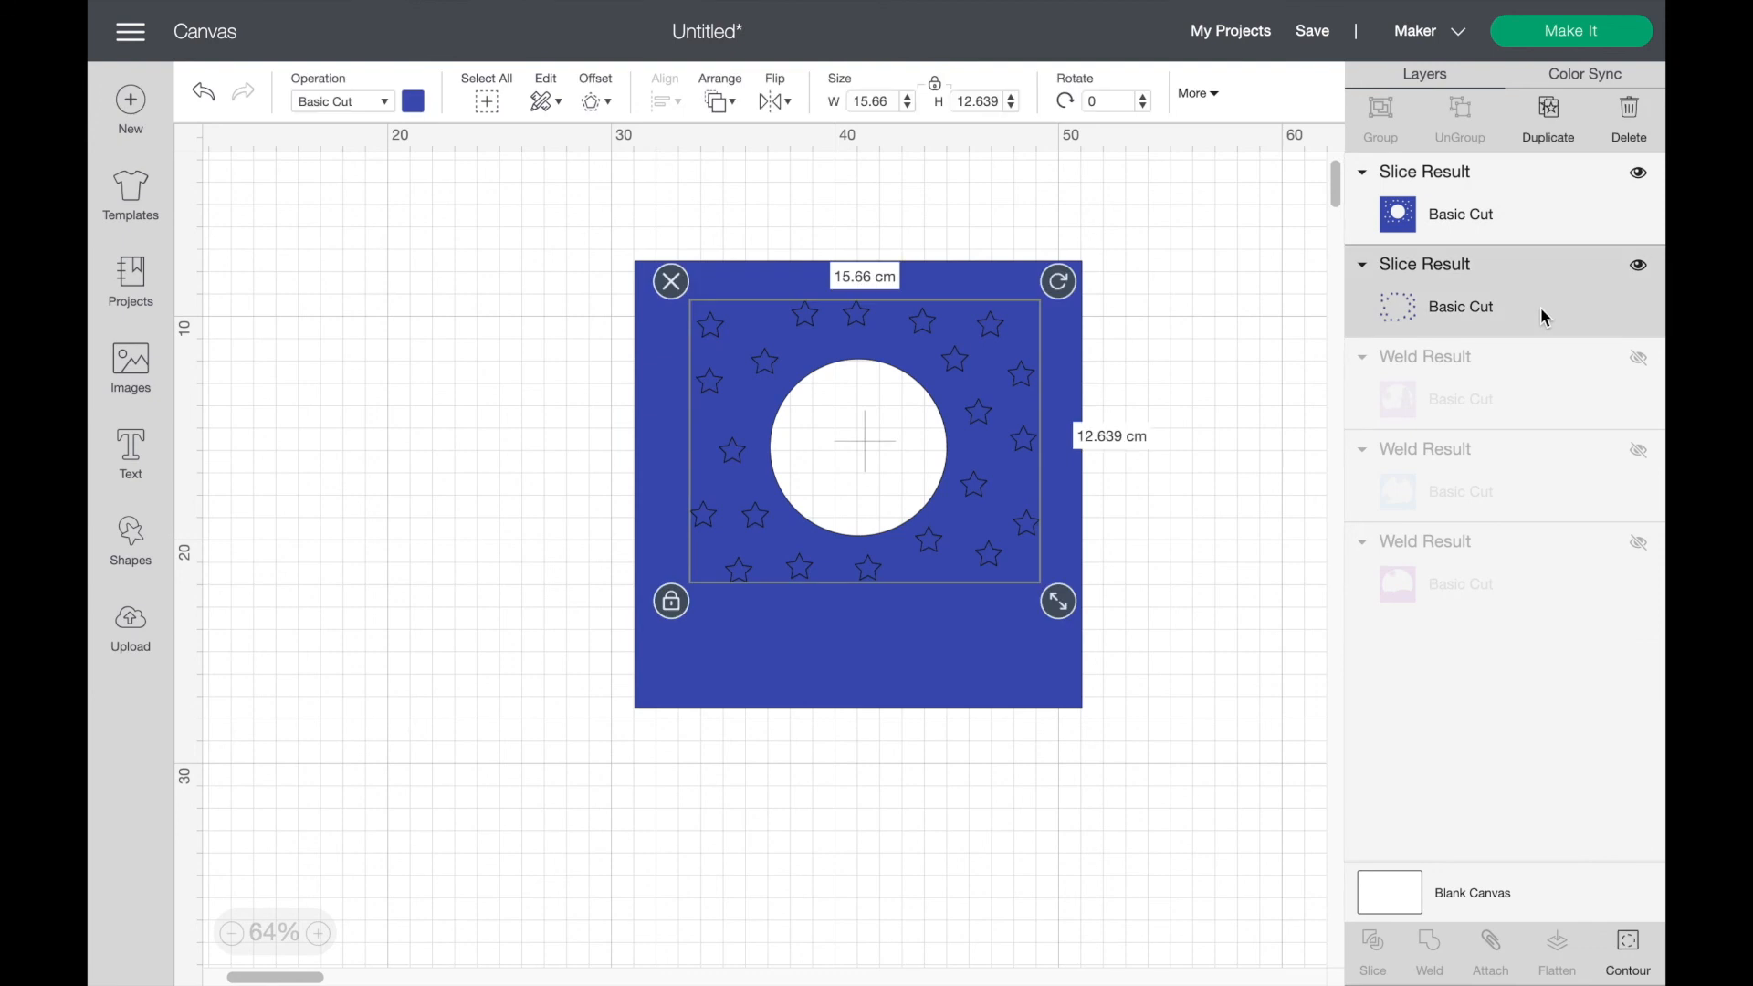
click(1631, 117)
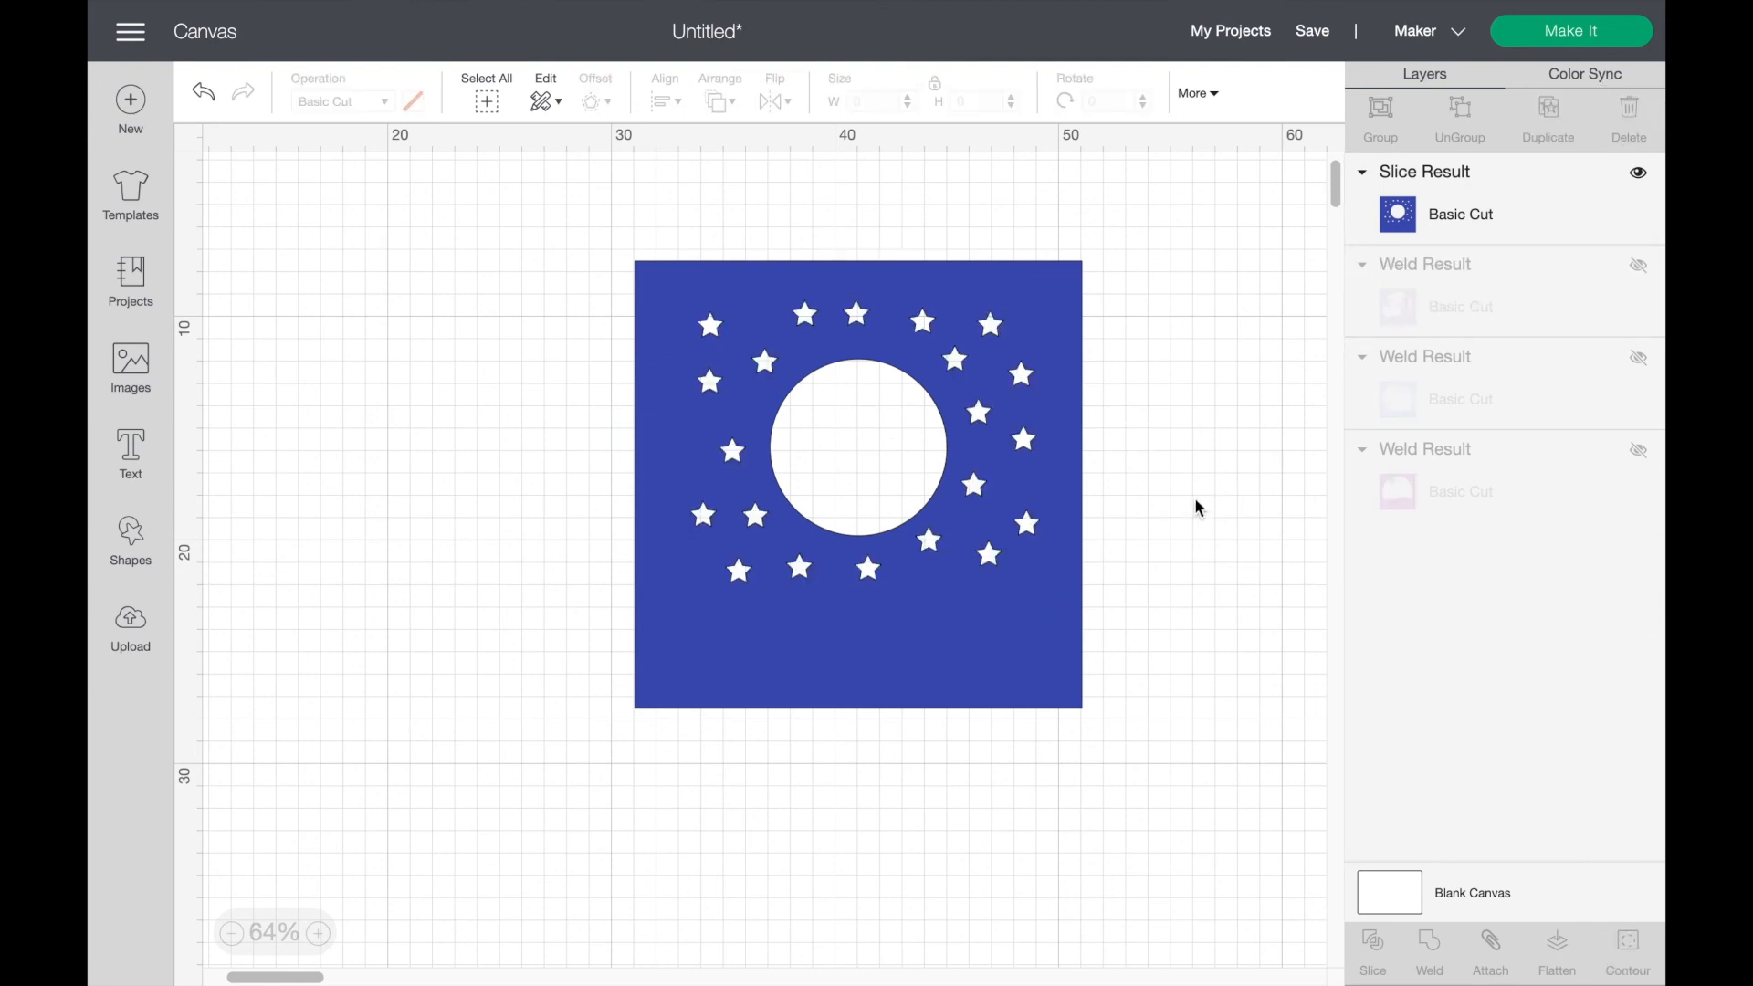
Step: Show the light purple, light blue and dark purple layers again
click(1639, 268)
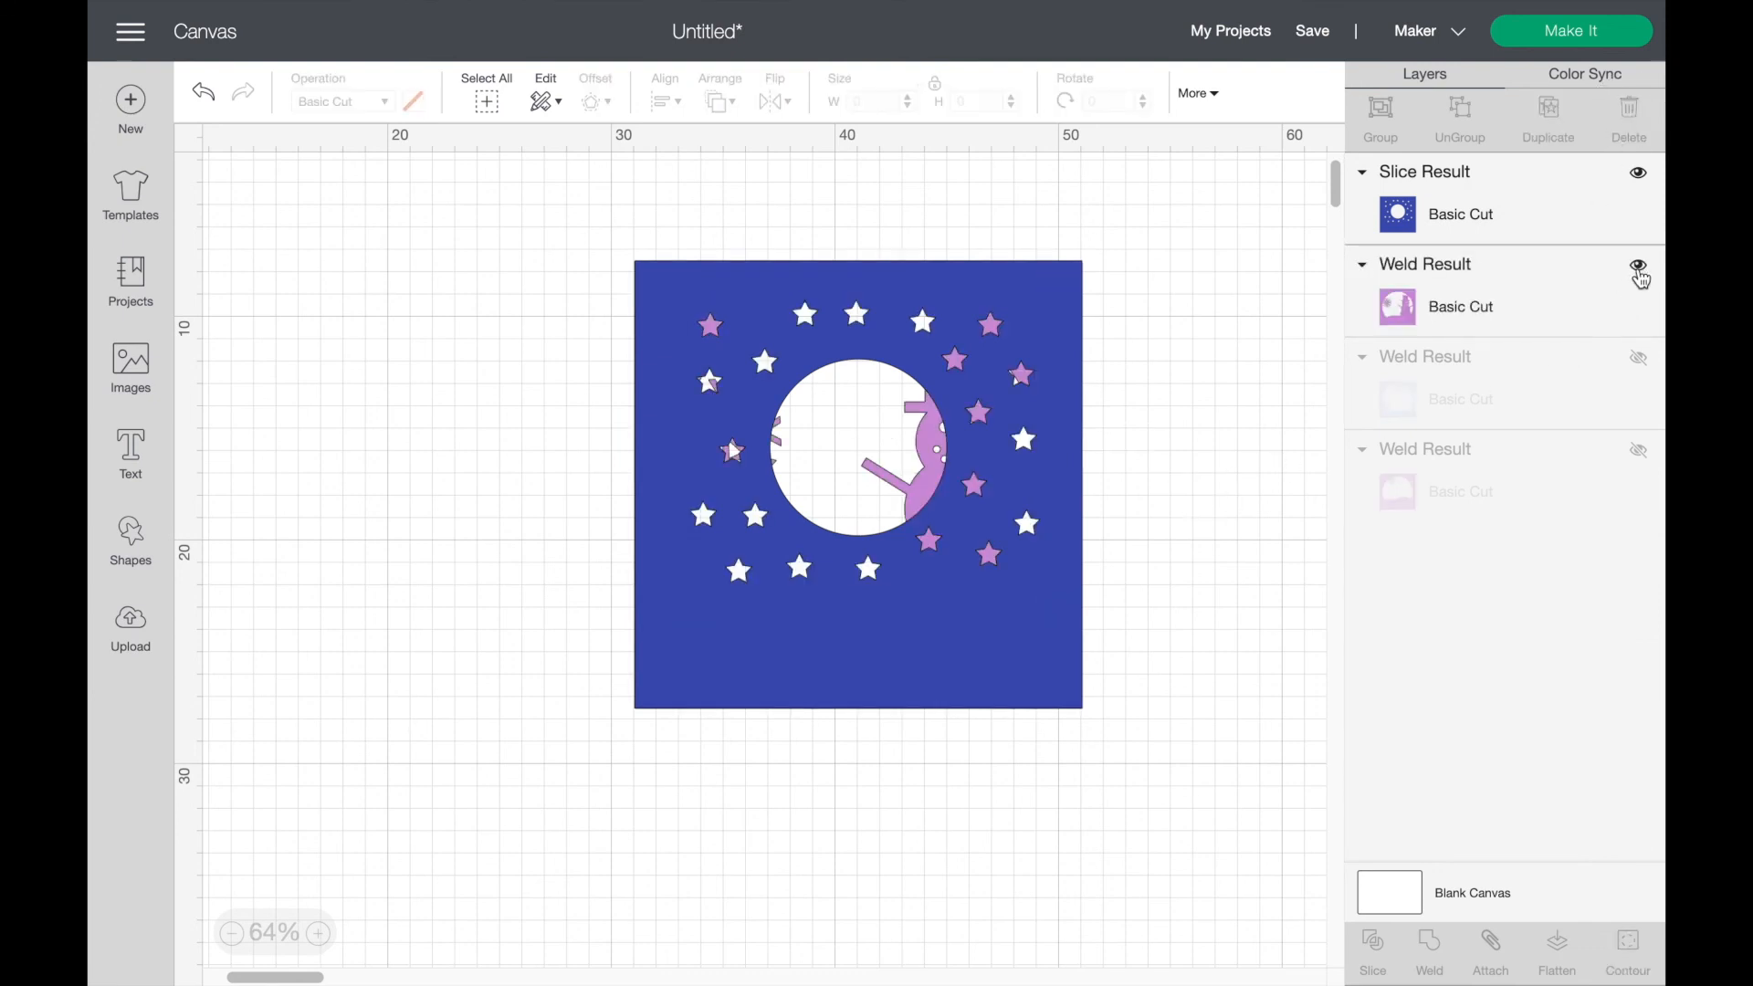
click(1638, 358)
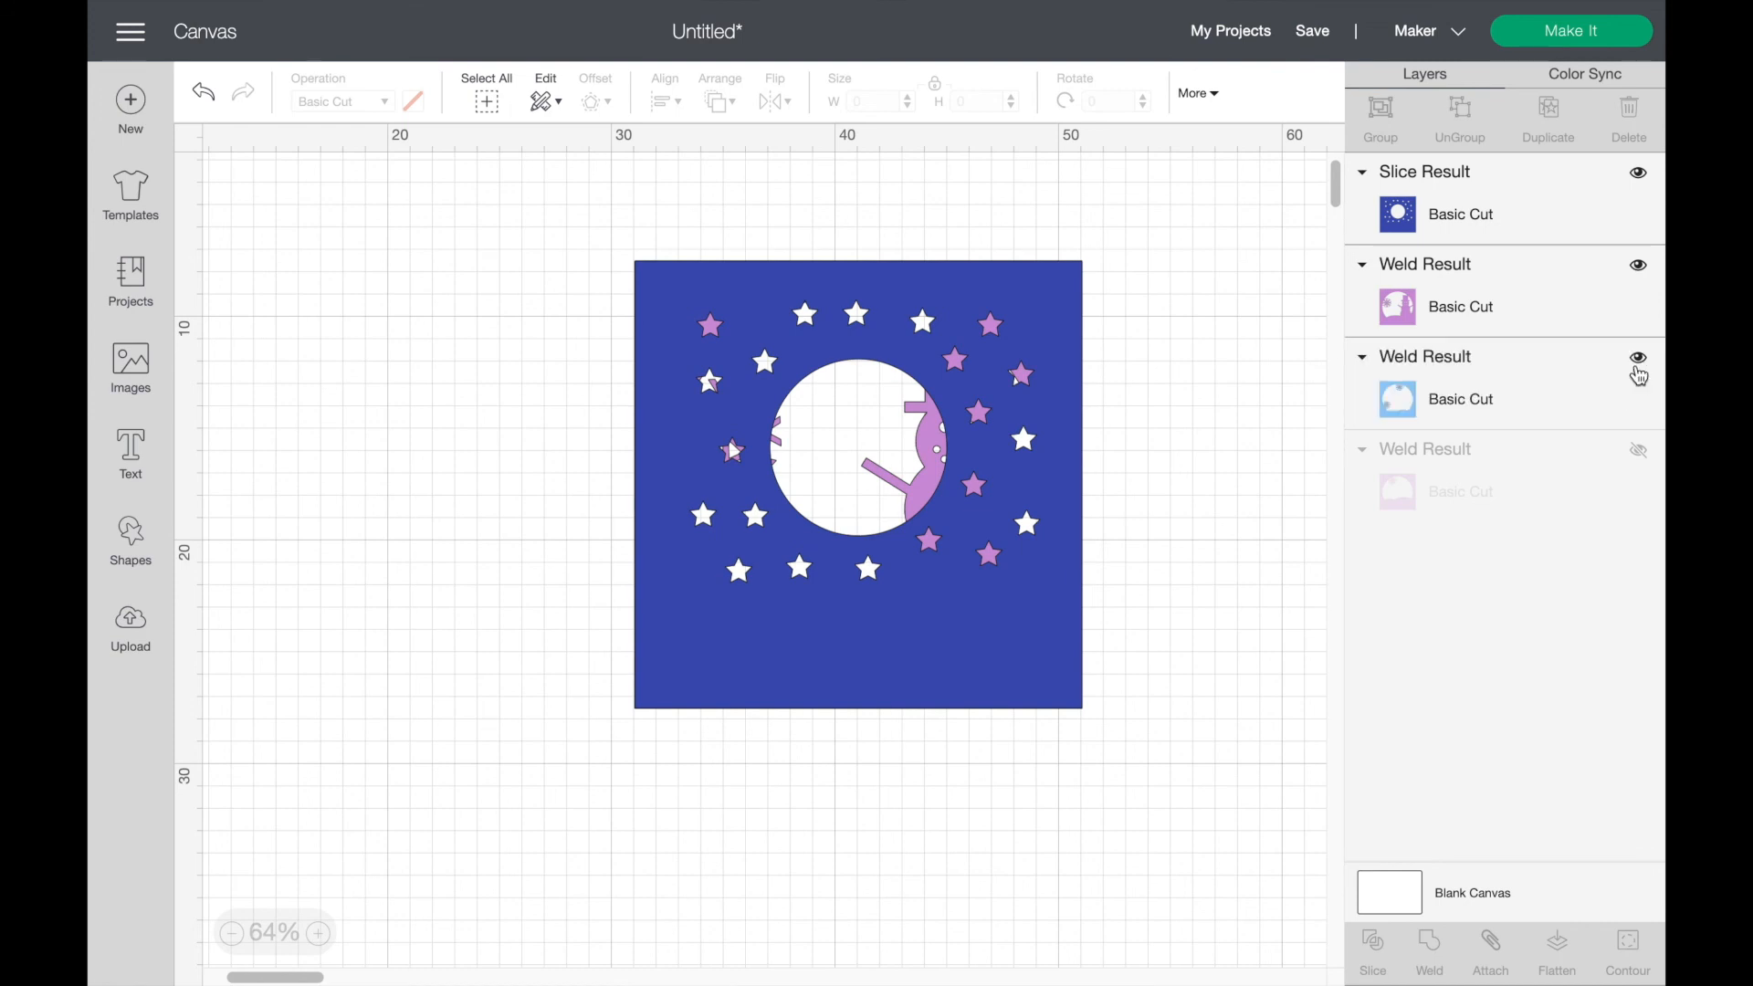
click(1643, 476)
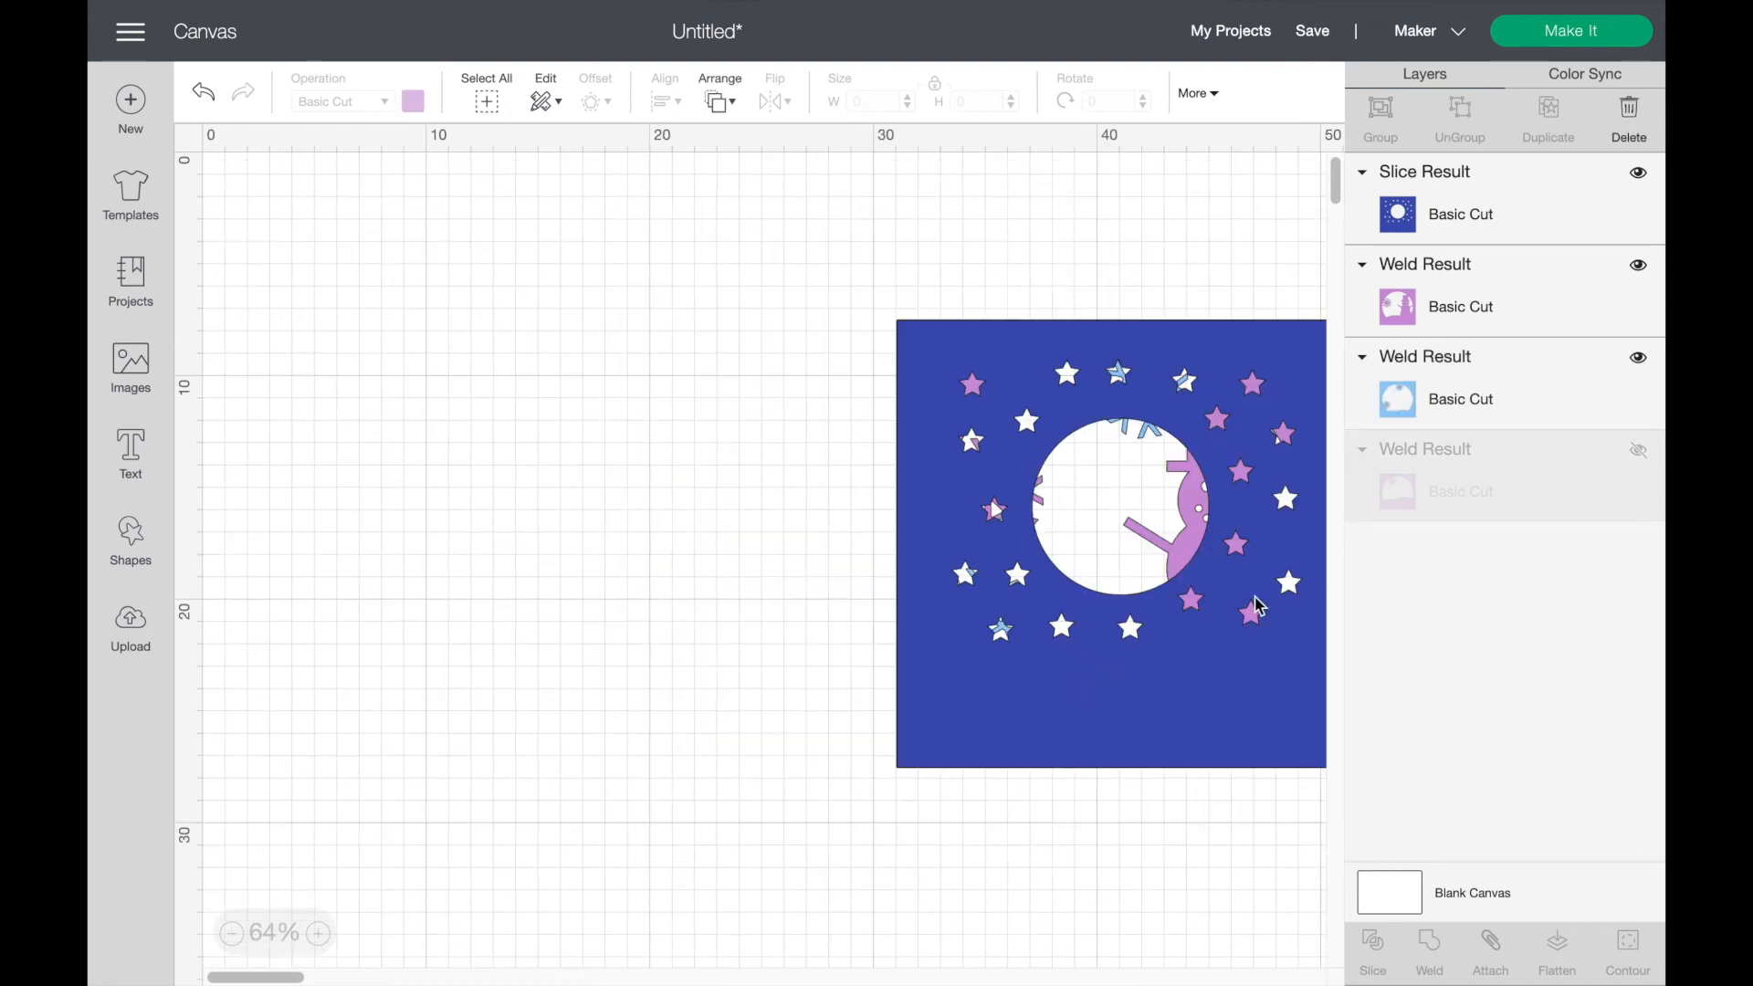
scroll(1258, 604, right, 3)
scroll(1258, 605, down, 1)
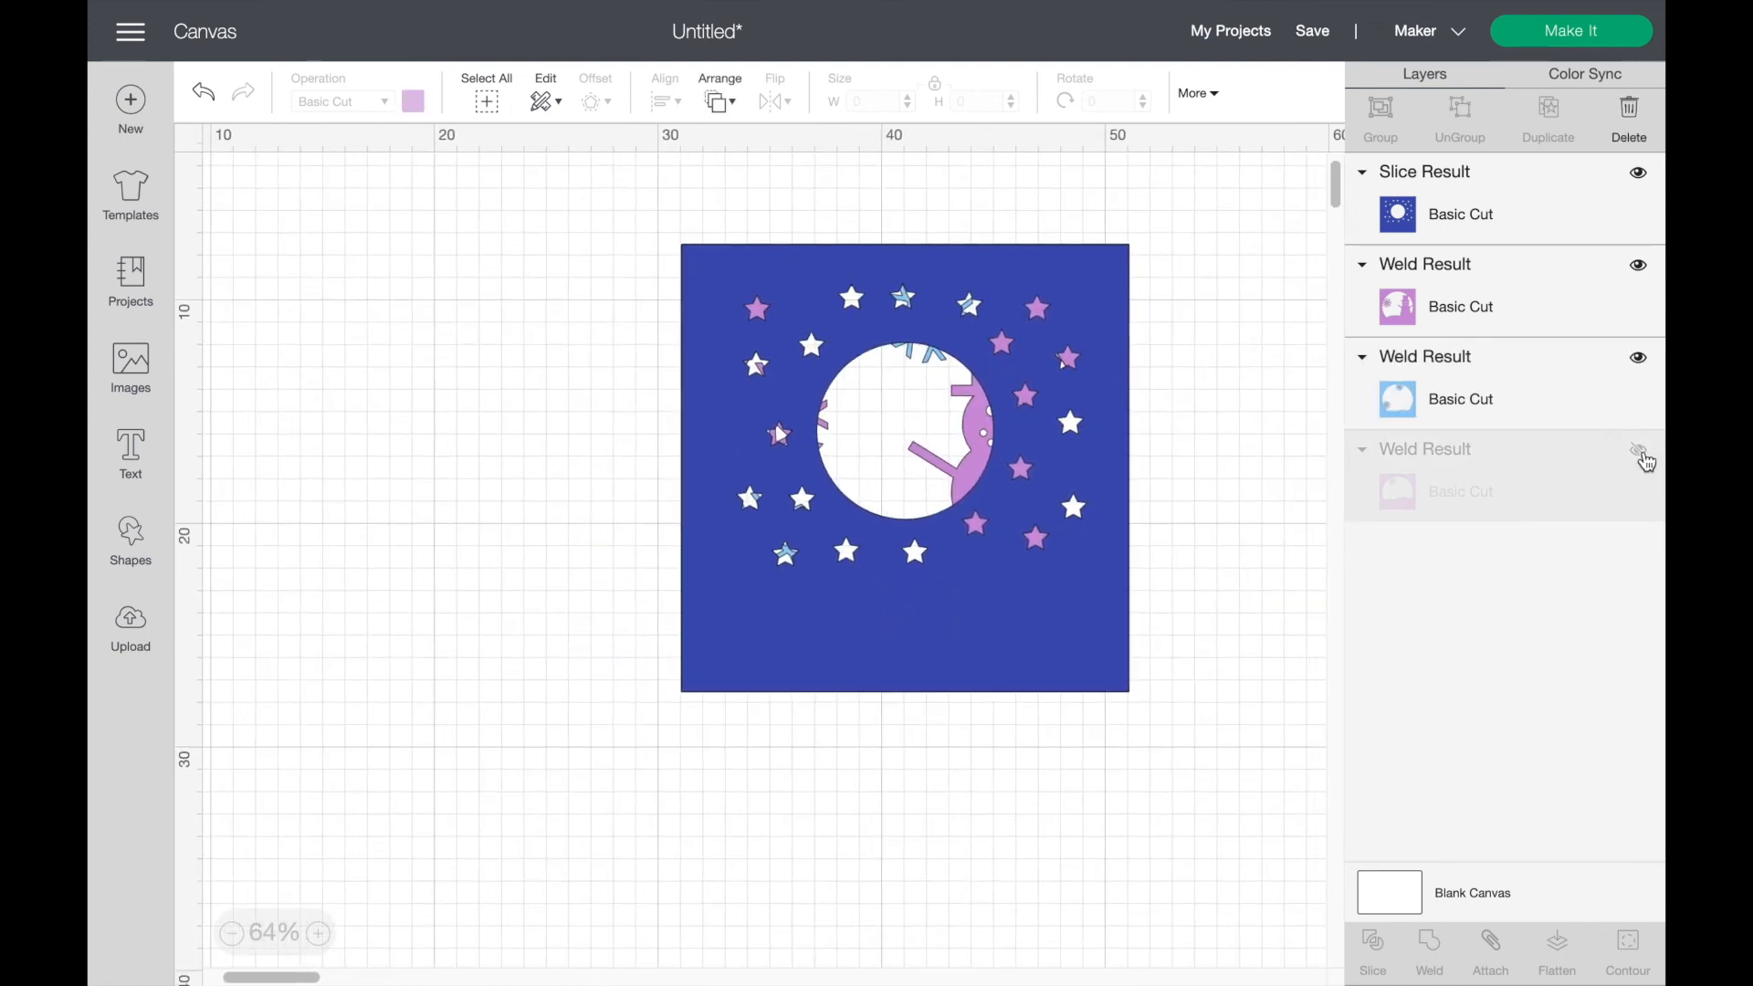
click(1640, 451)
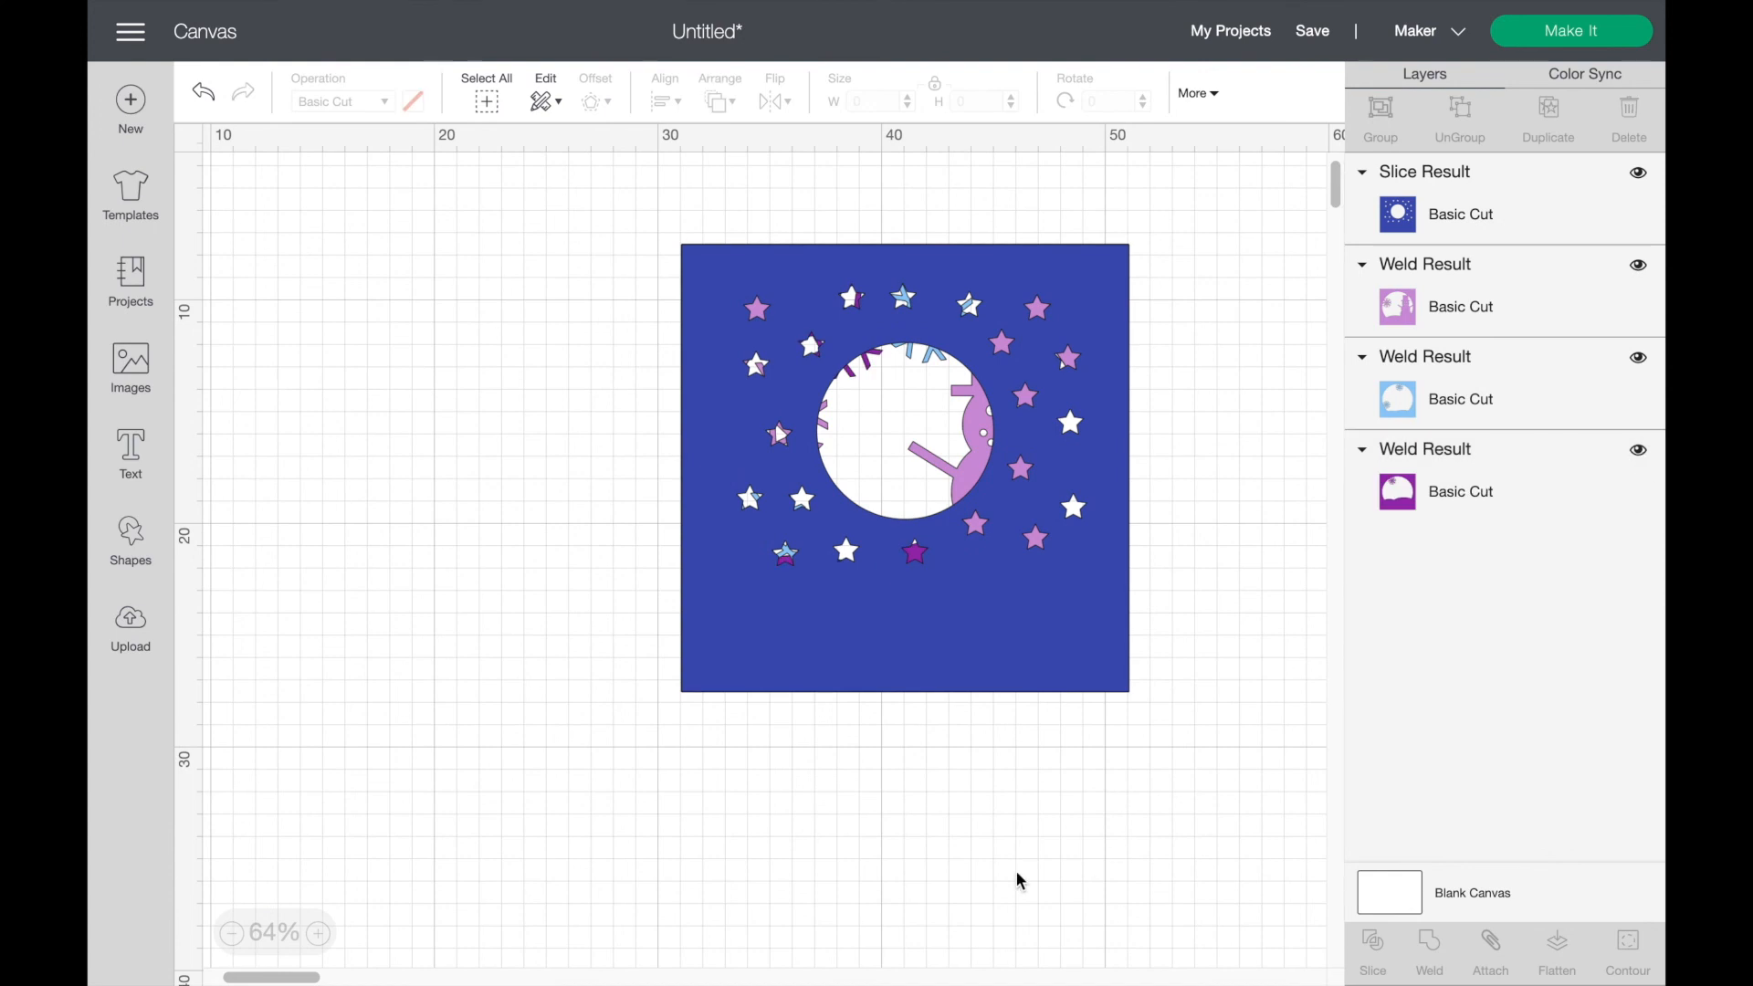
Step: Add a square, set its size to 20 cm and colour it light yellow
click(131, 539)
click(240, 306)
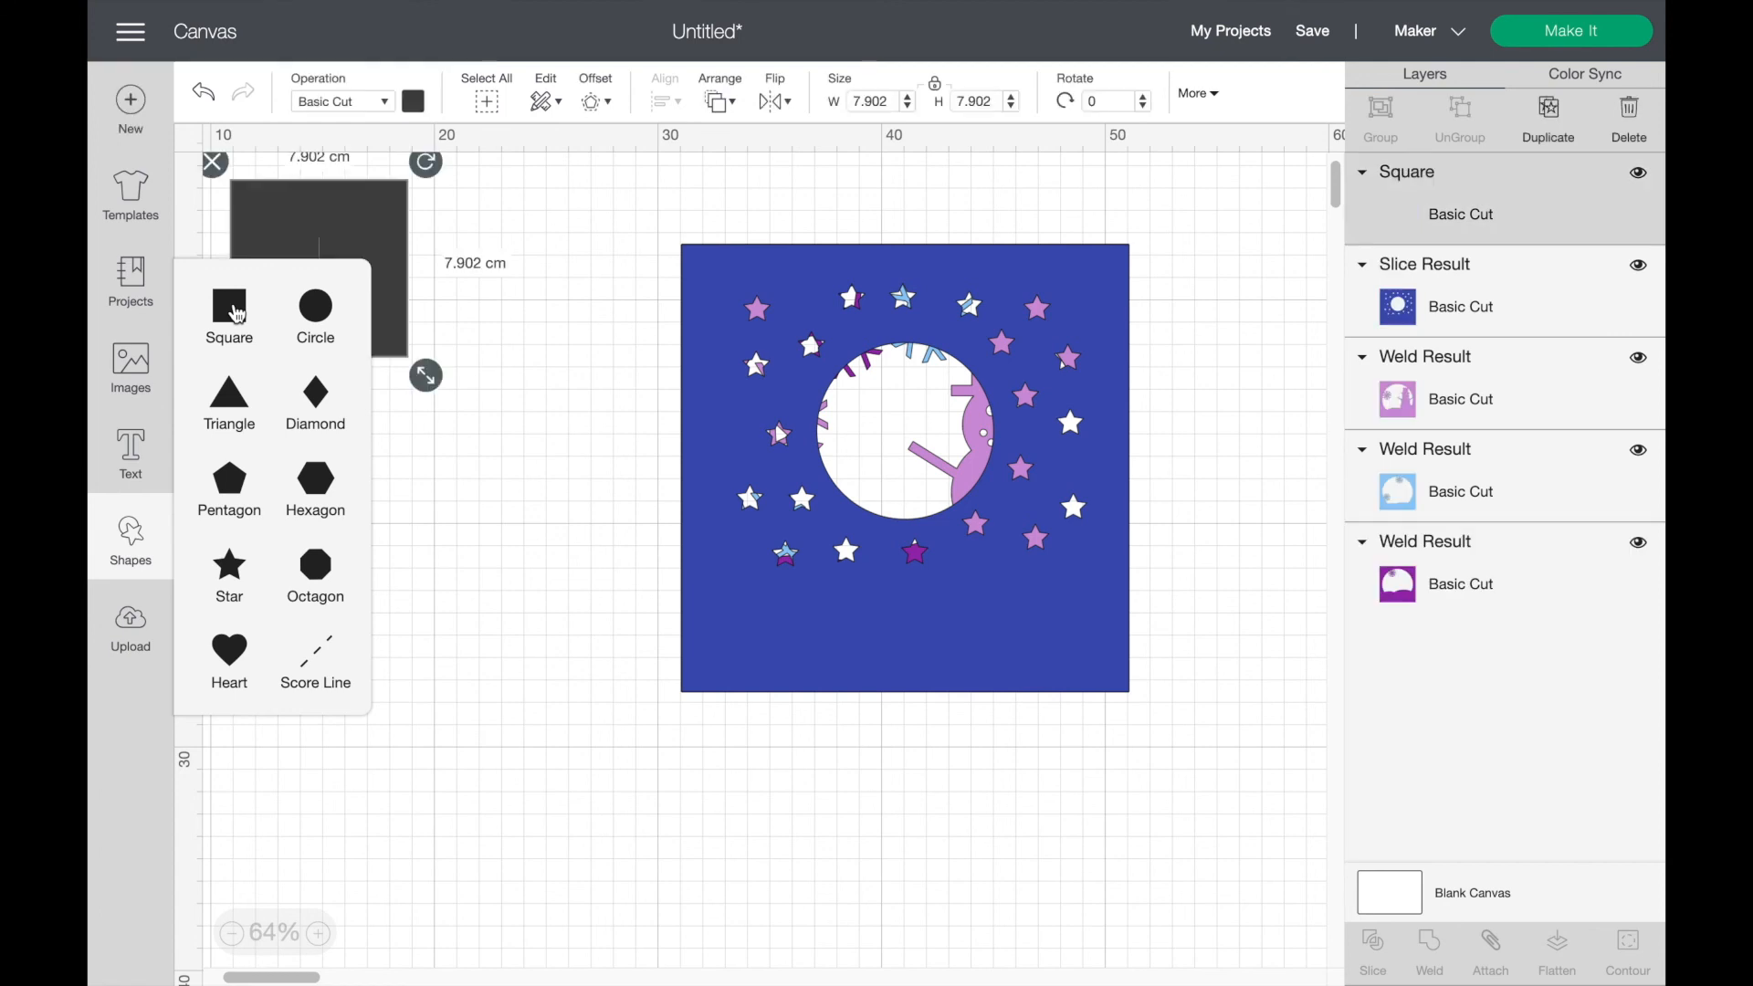
click(881, 98)
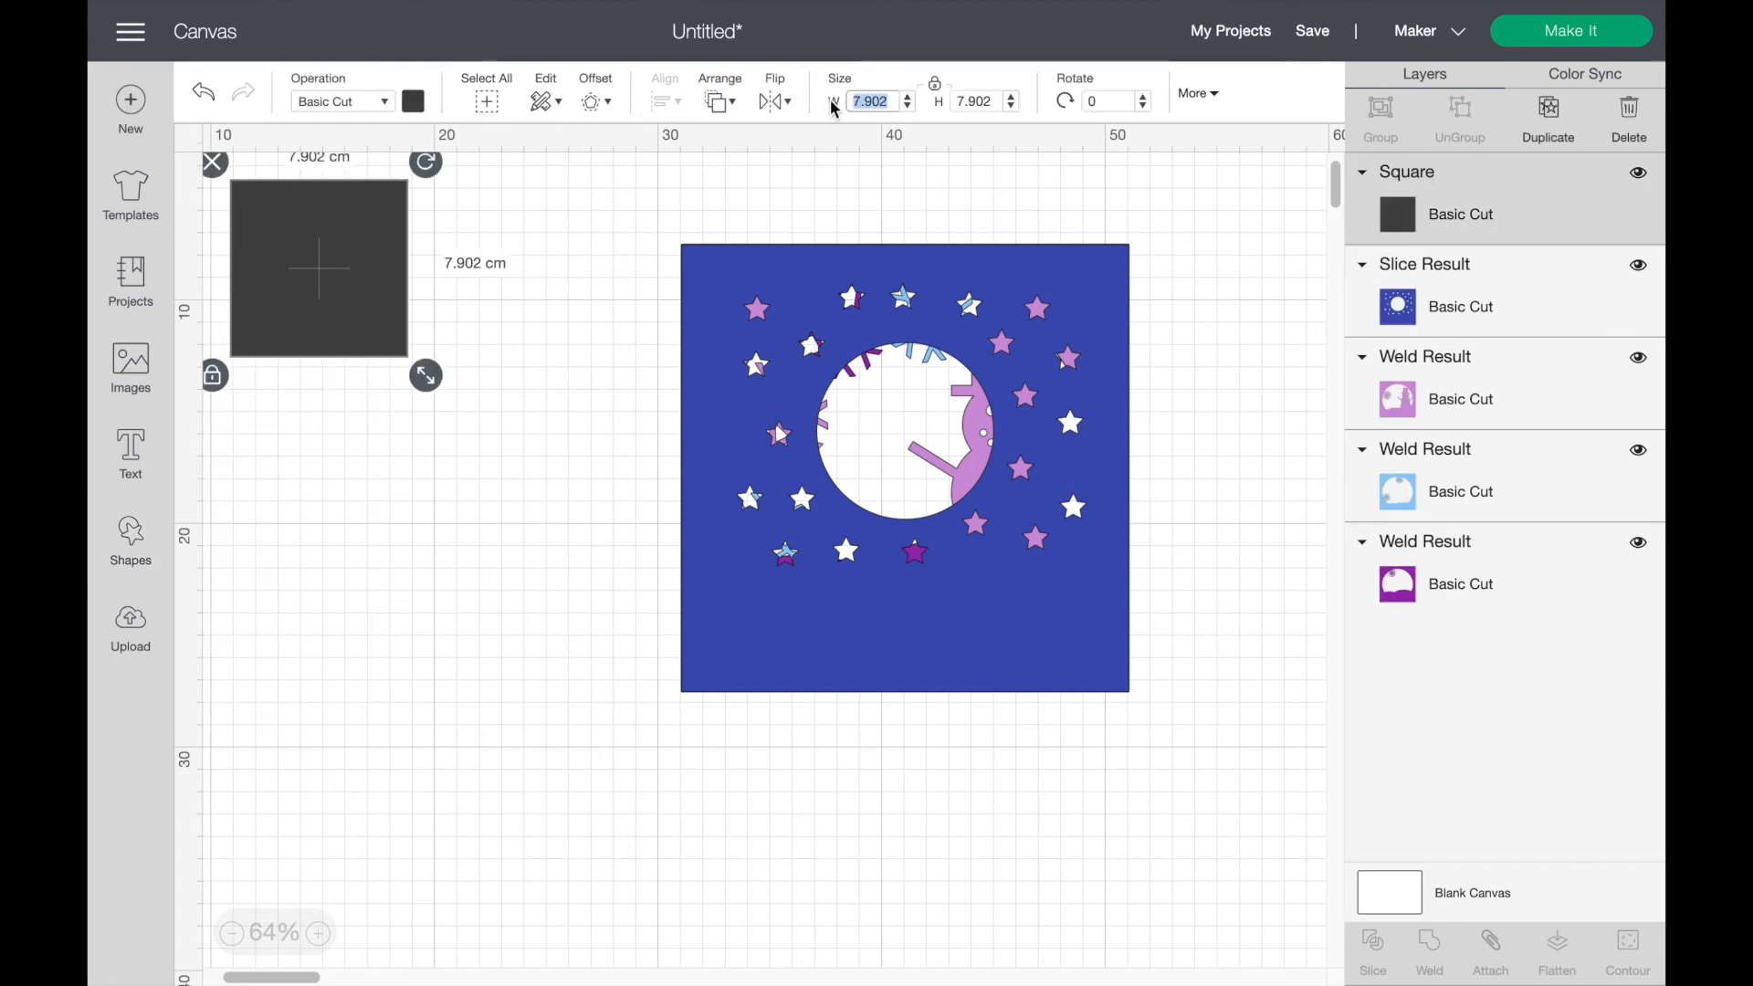
text(20)
key(Return)
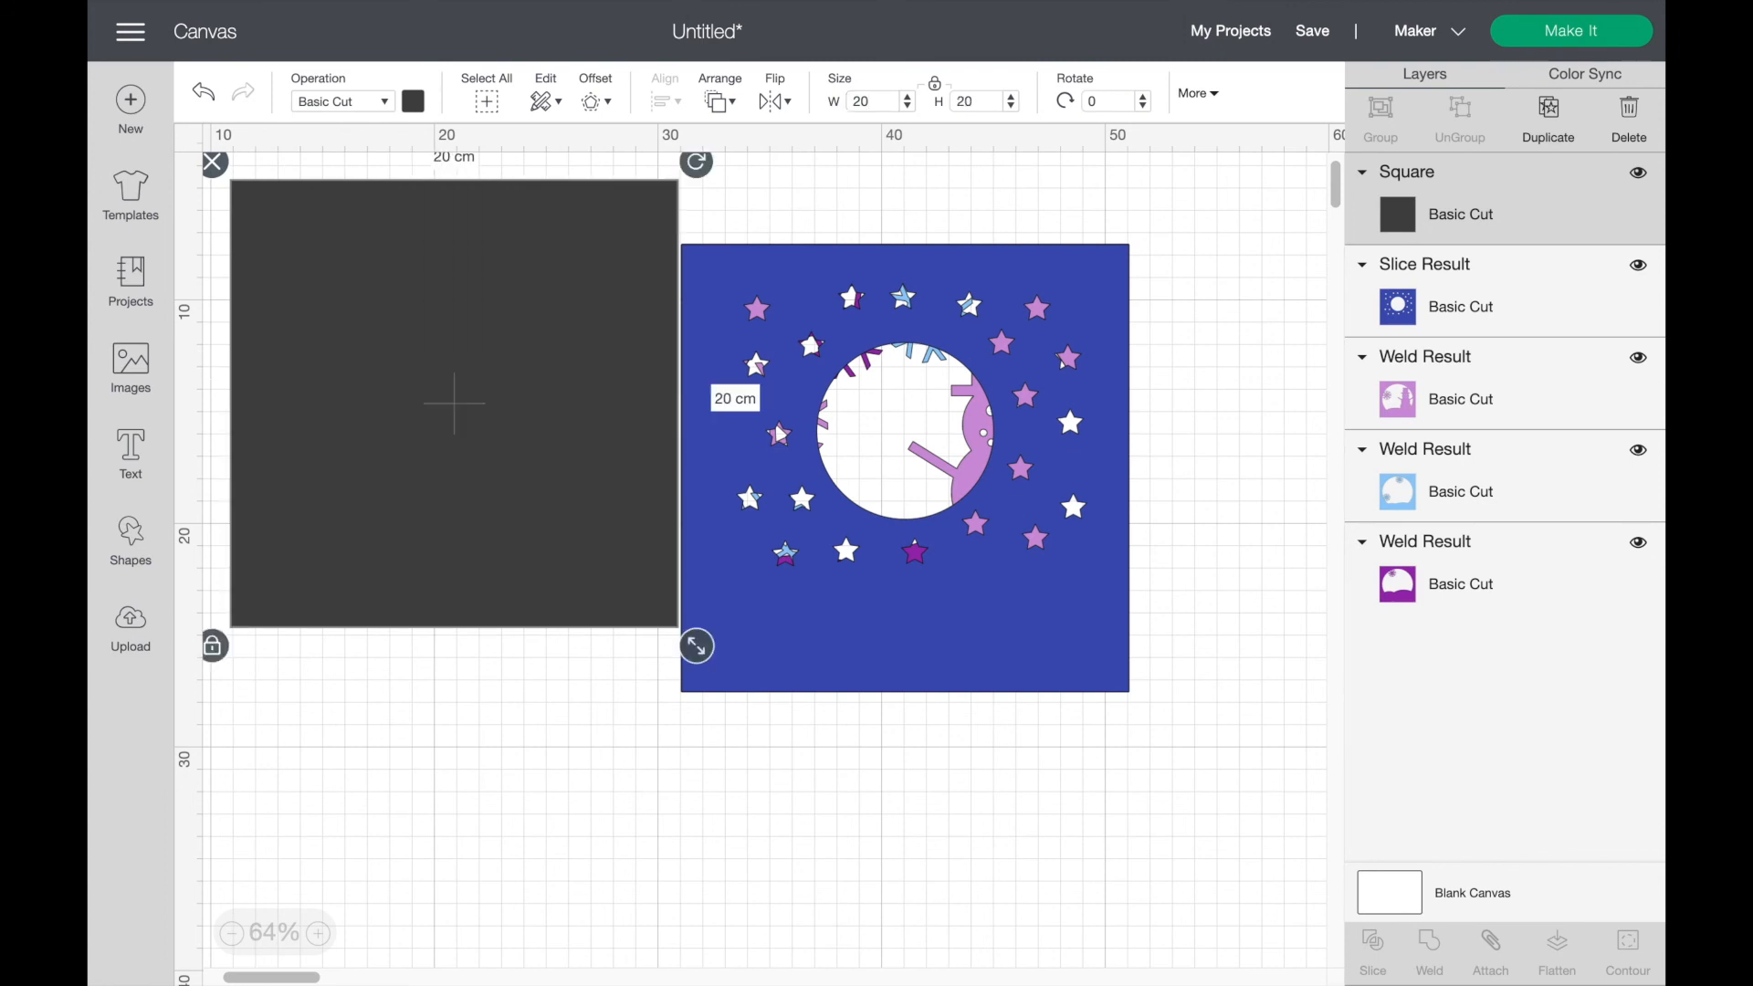
click(413, 101)
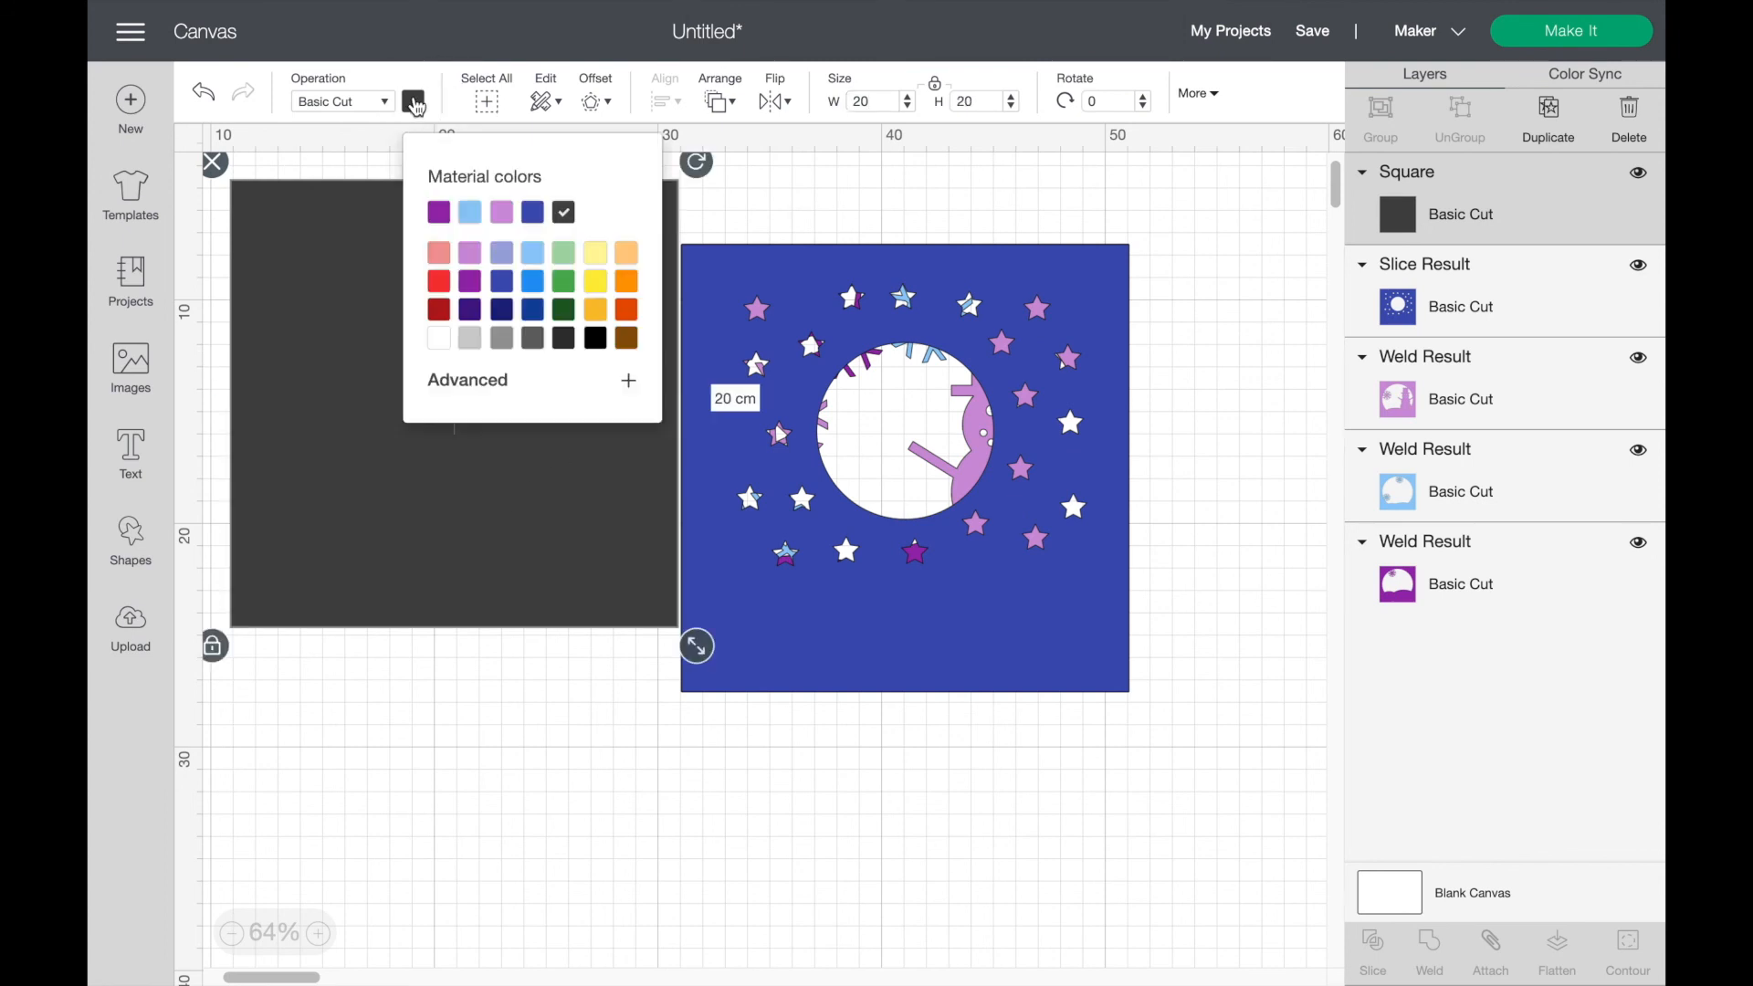
click(595, 256)
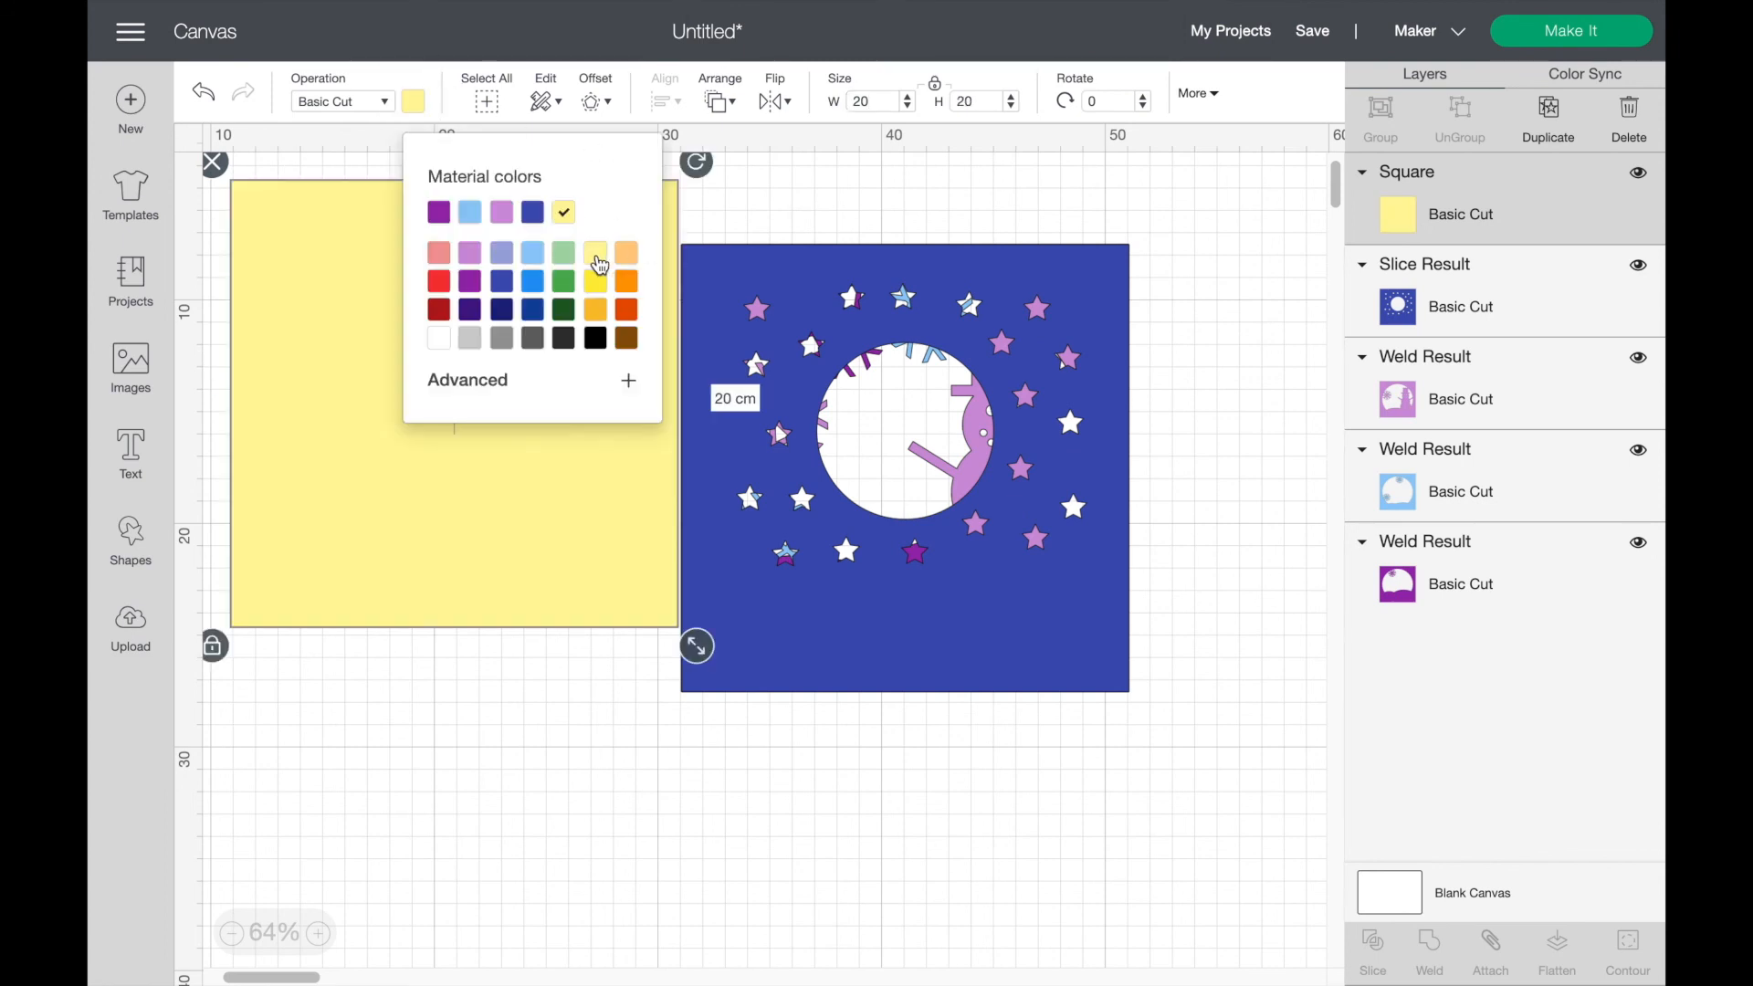
click(859, 209)
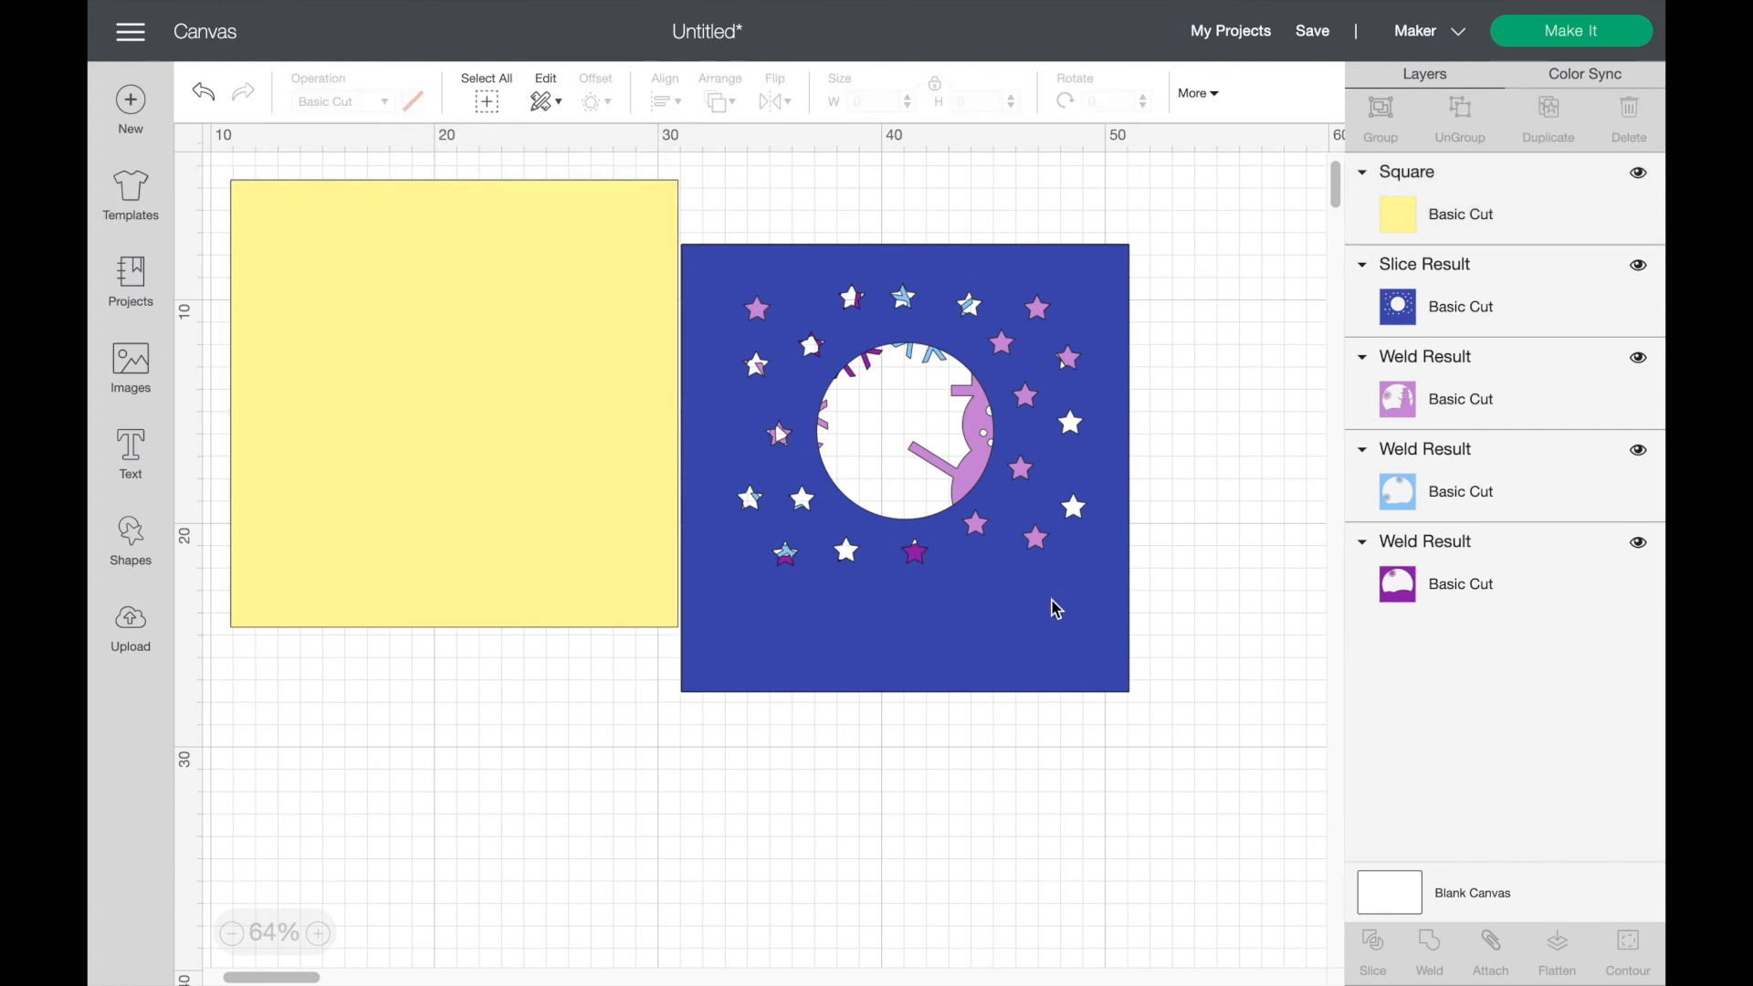
Step: Move the yellow square over the dark blue layer and add another square sized 20 cm
drag(556, 504, 1019, 573)
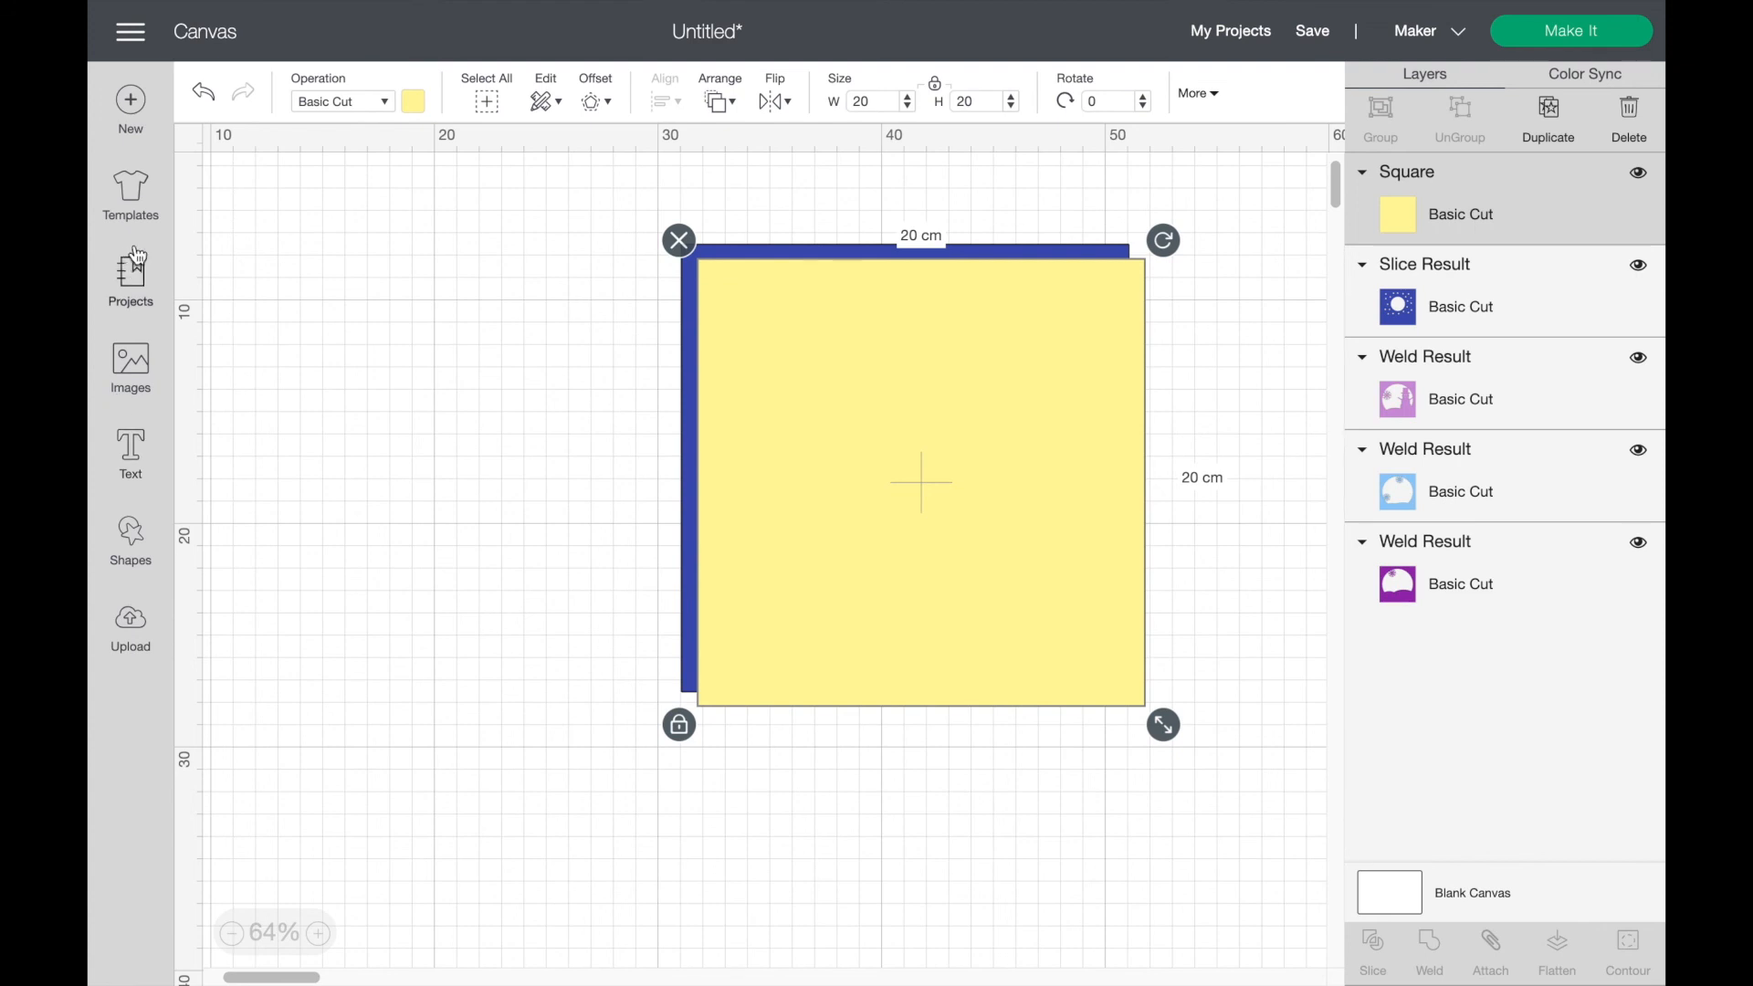
click(133, 528)
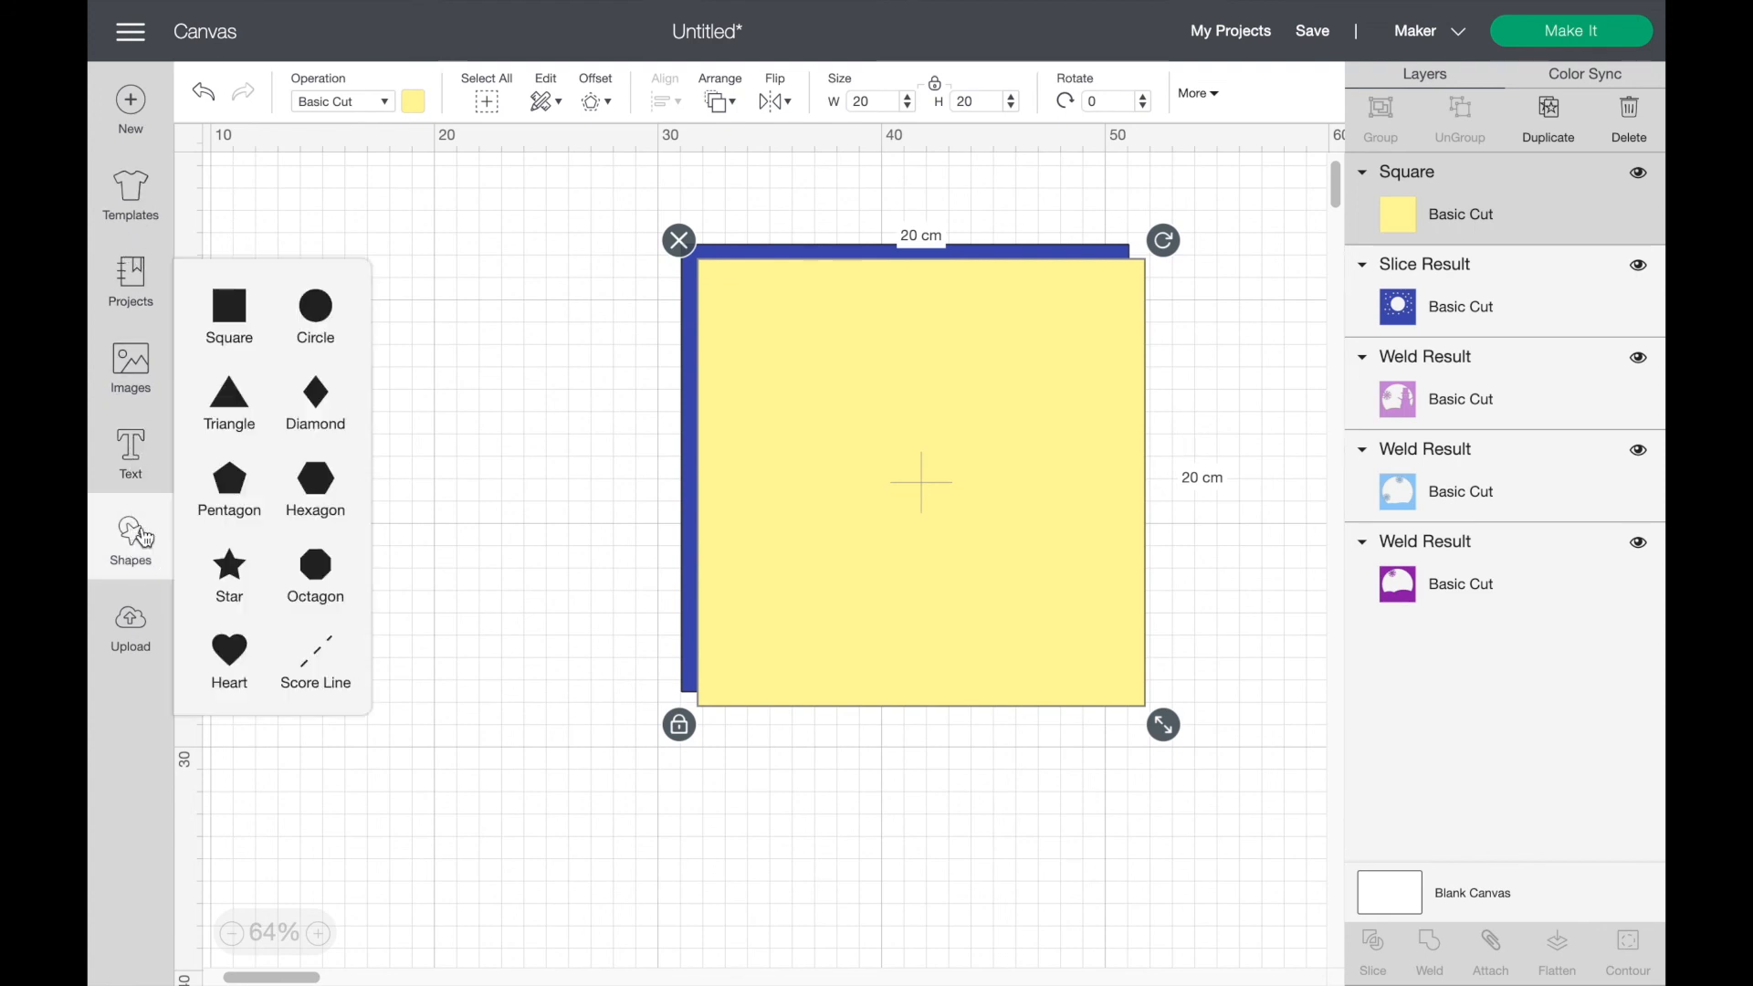
click(230, 326)
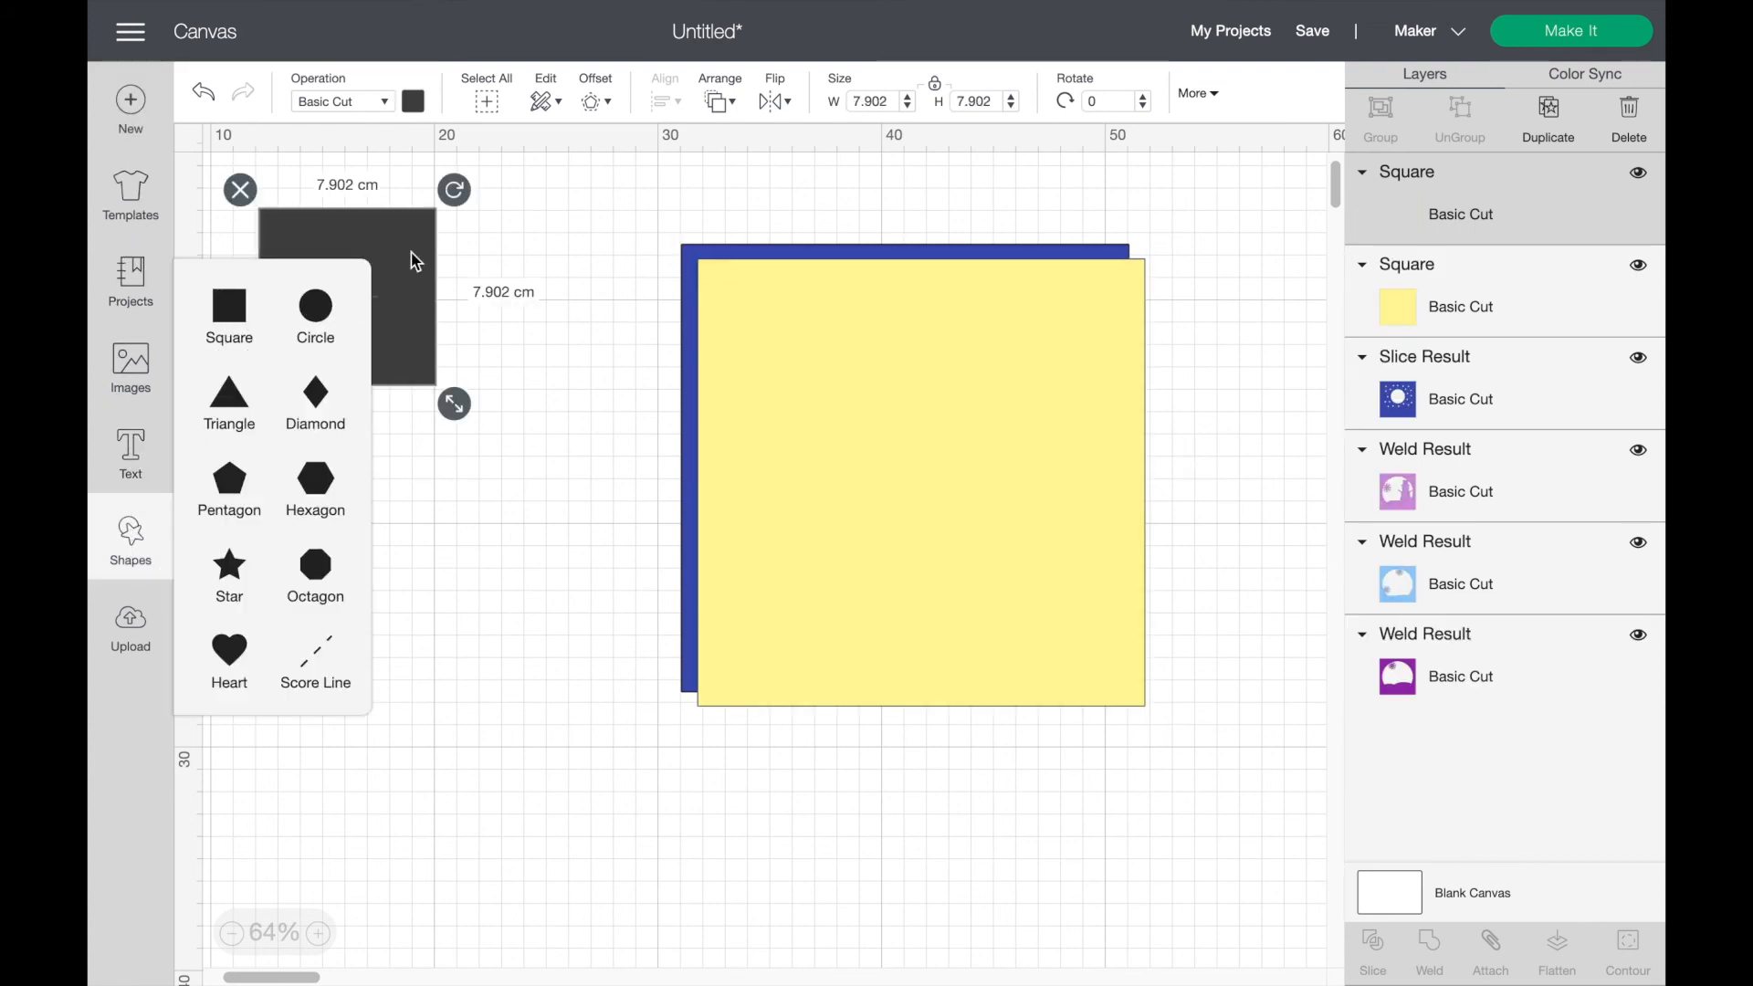
click(890, 101)
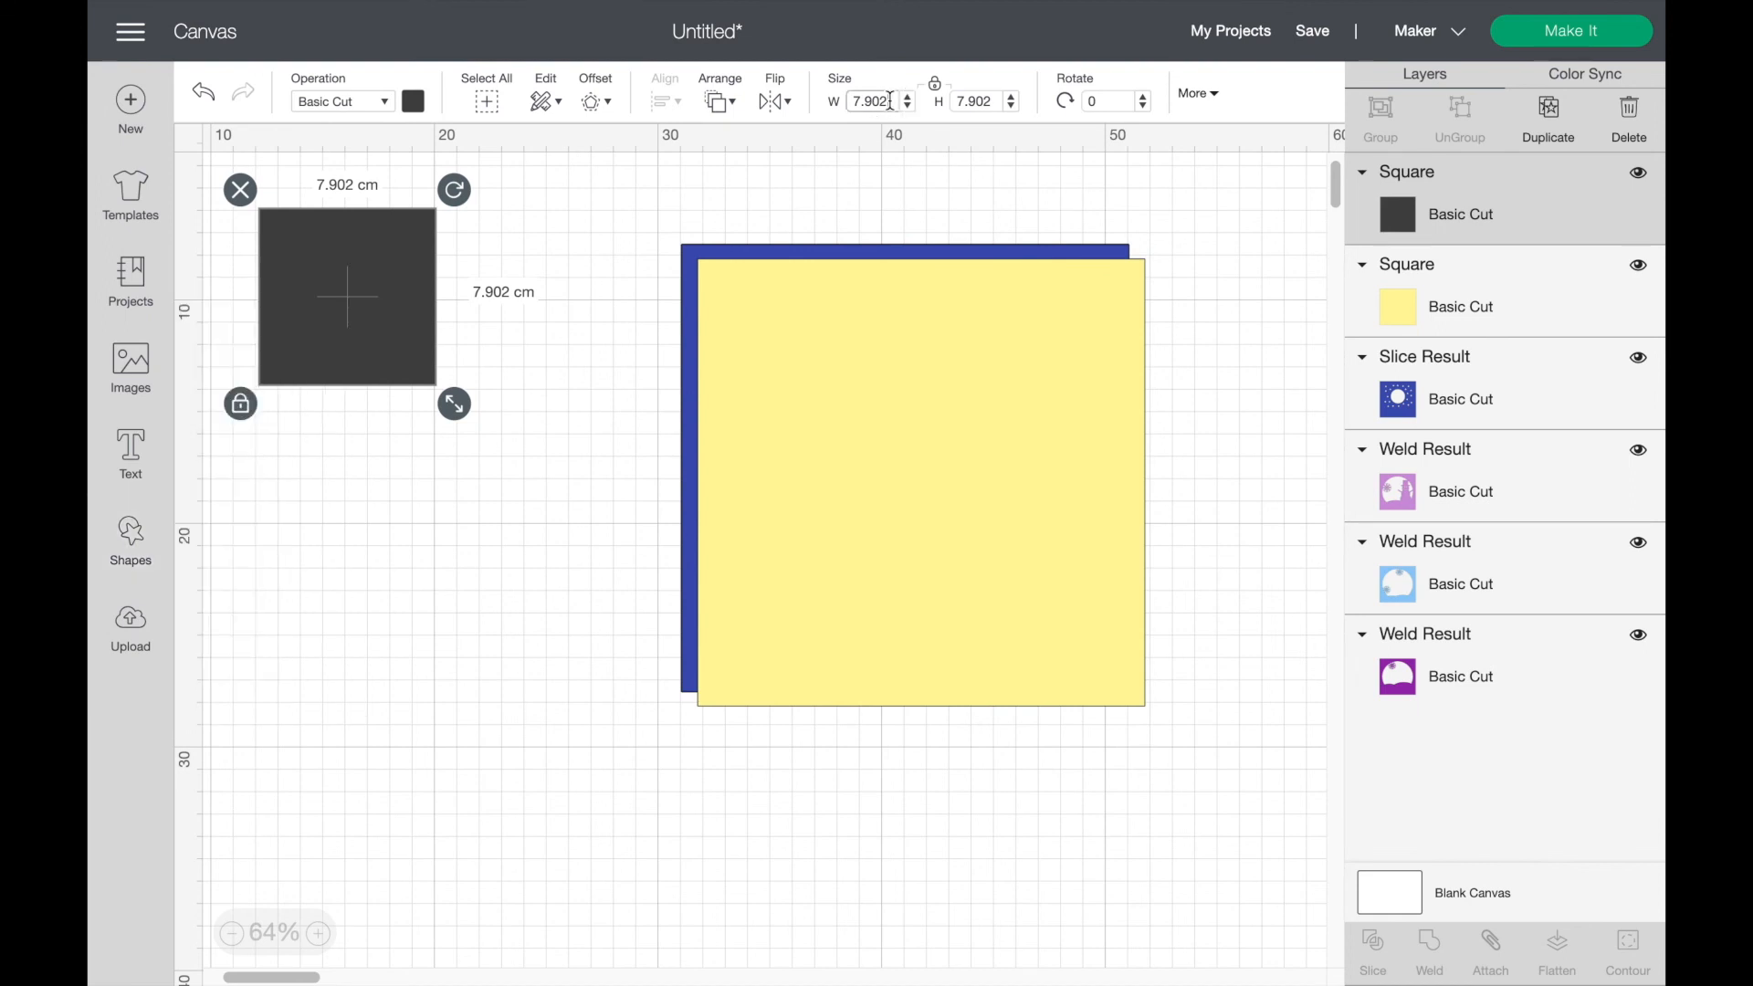
text(20)
key(Return)
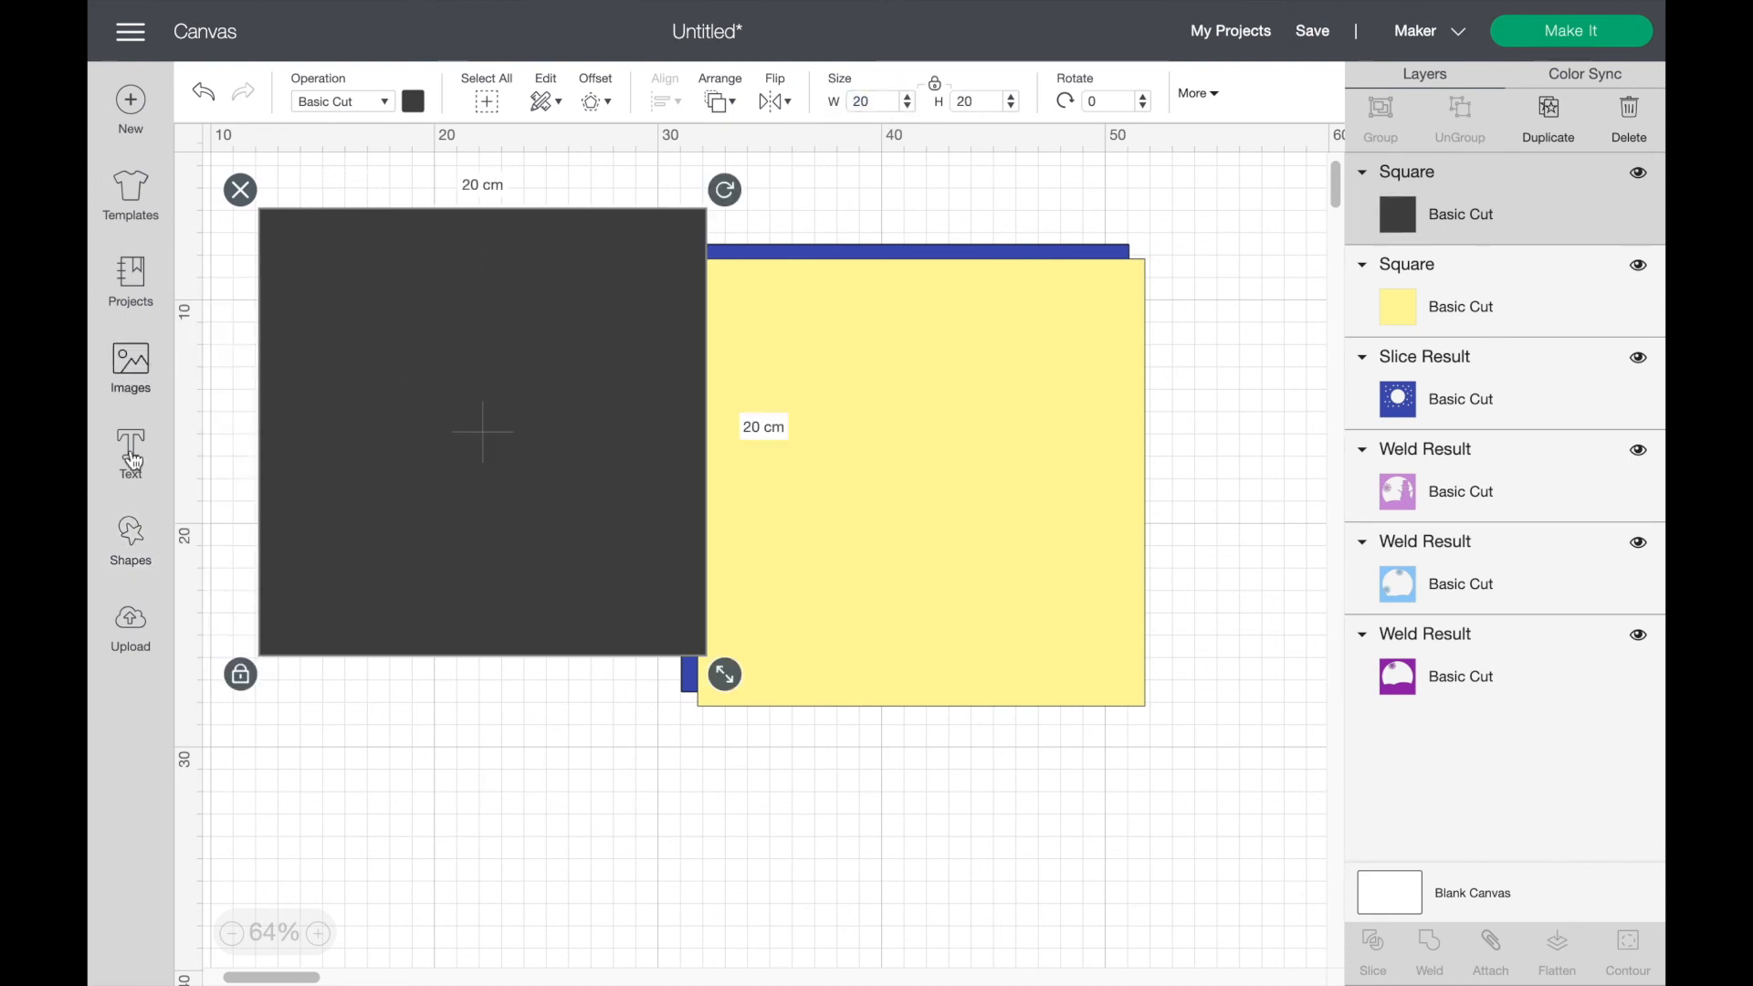
Step: Add a circle over the dark grey square and set its size to 16 cm
click(134, 544)
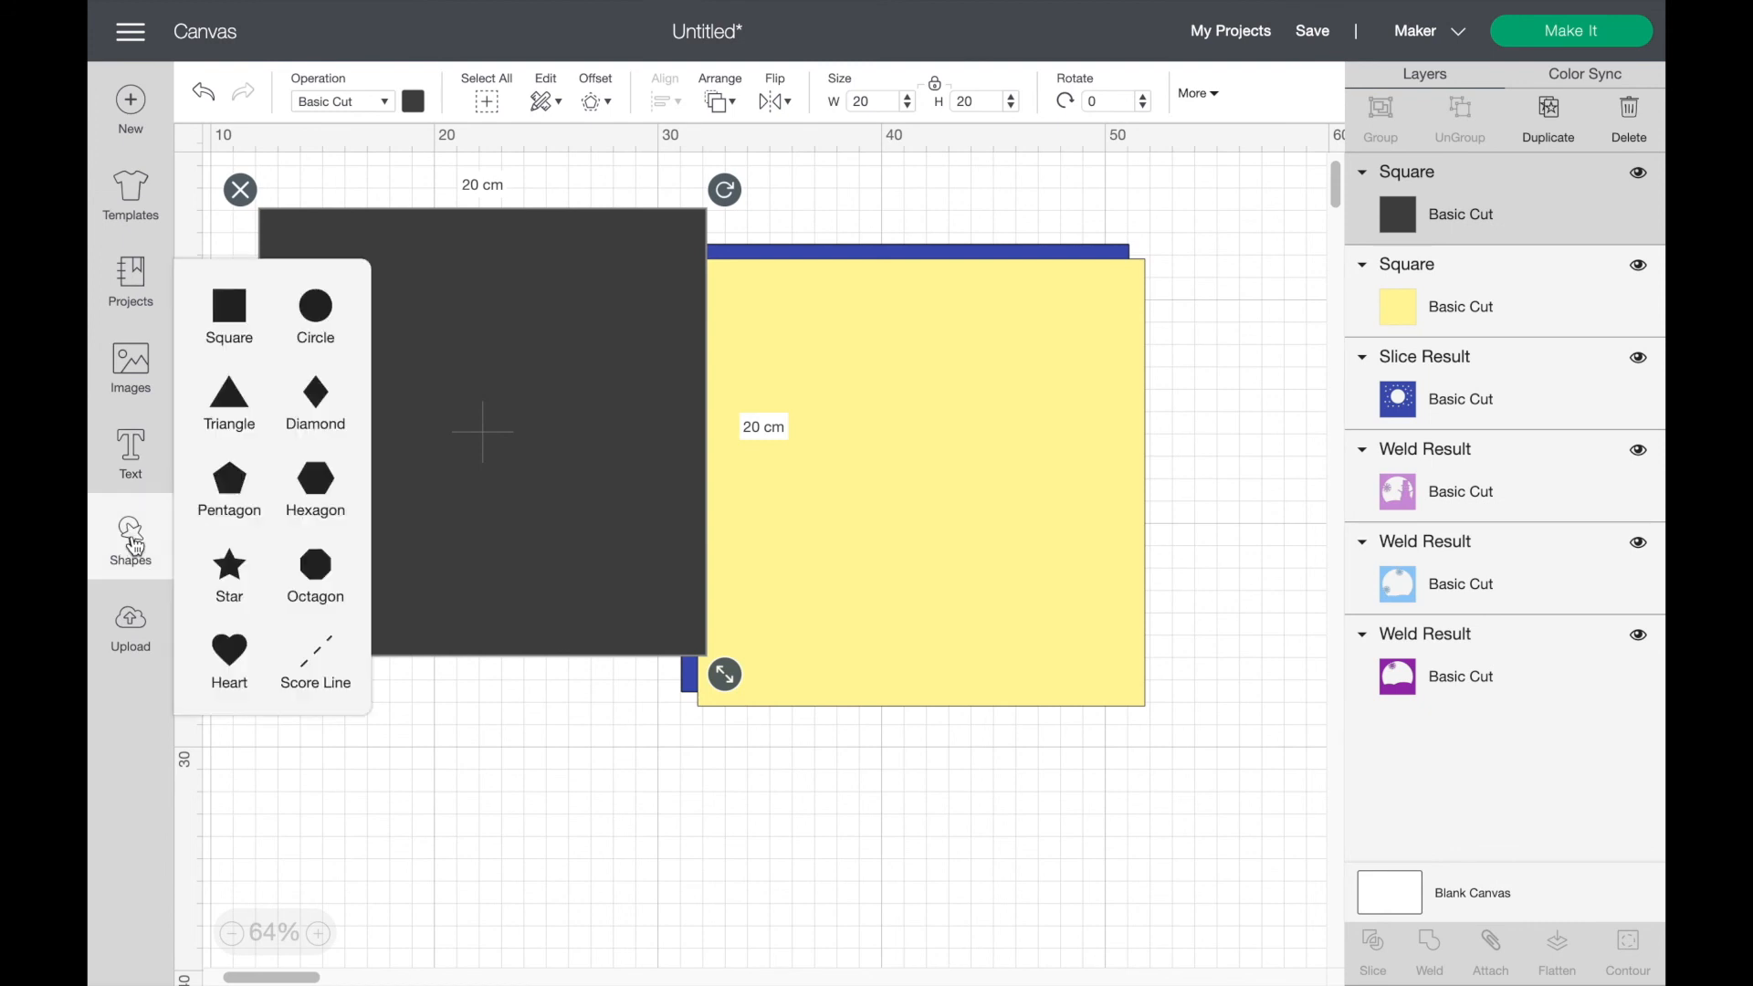
click(316, 321)
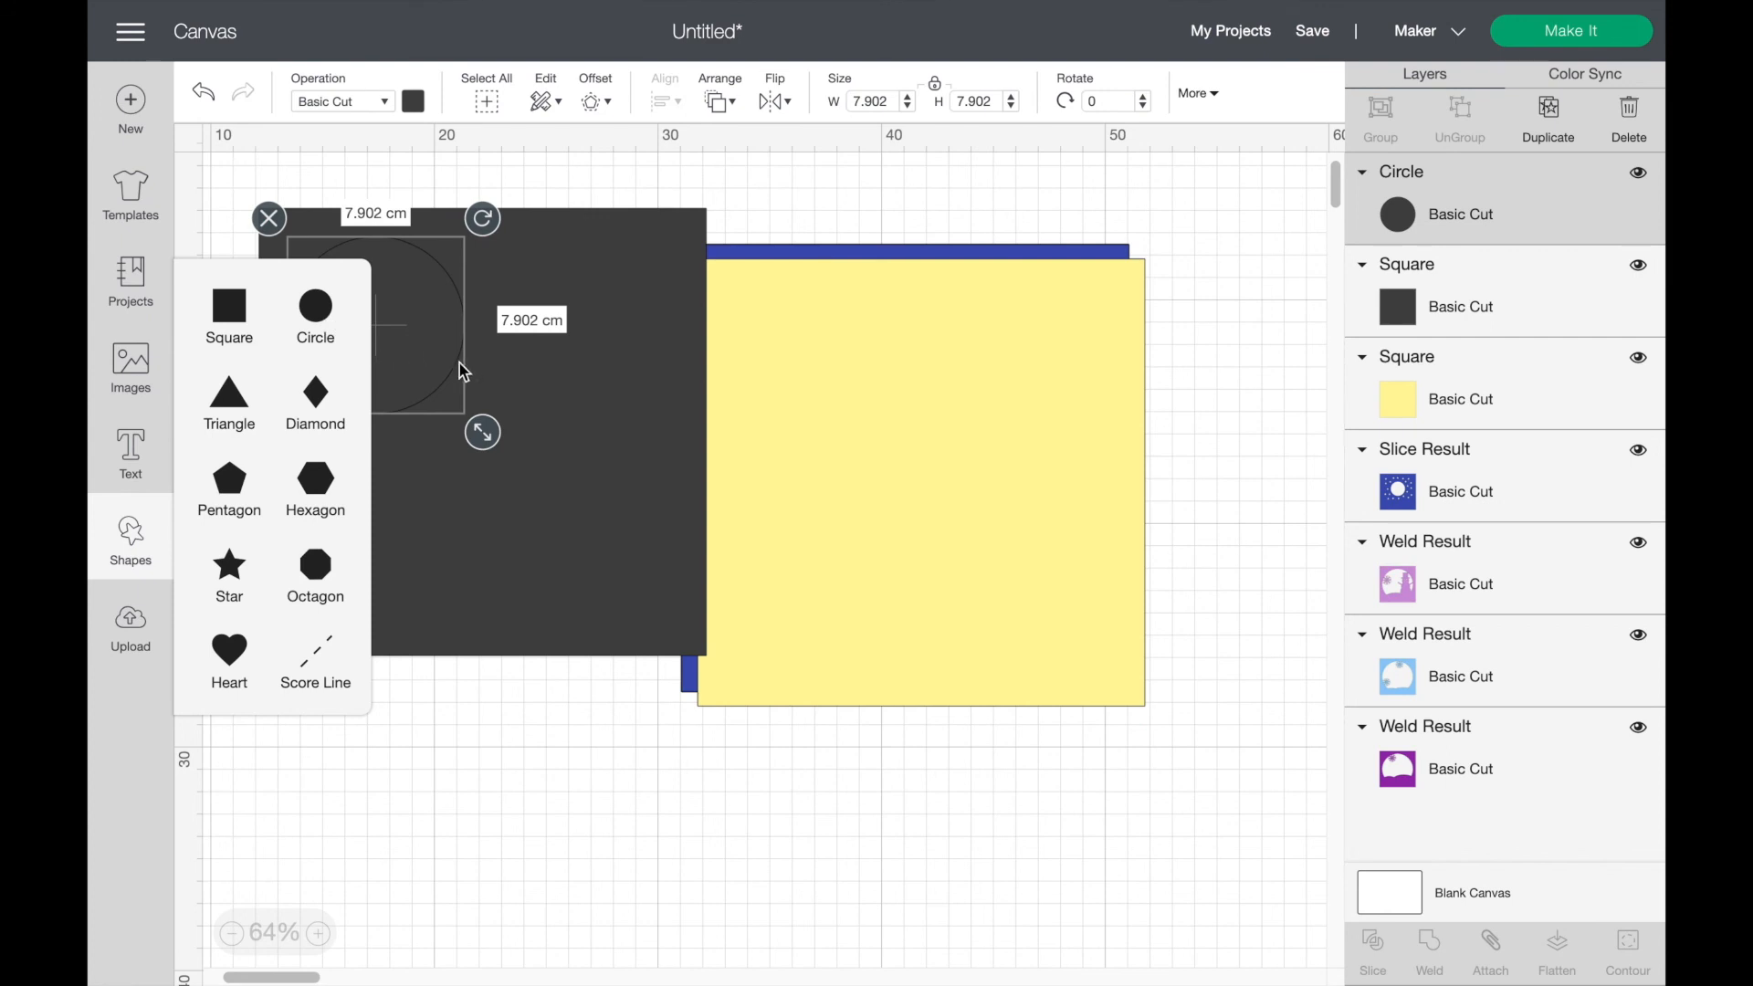
click(884, 100)
key(ctrl+a)
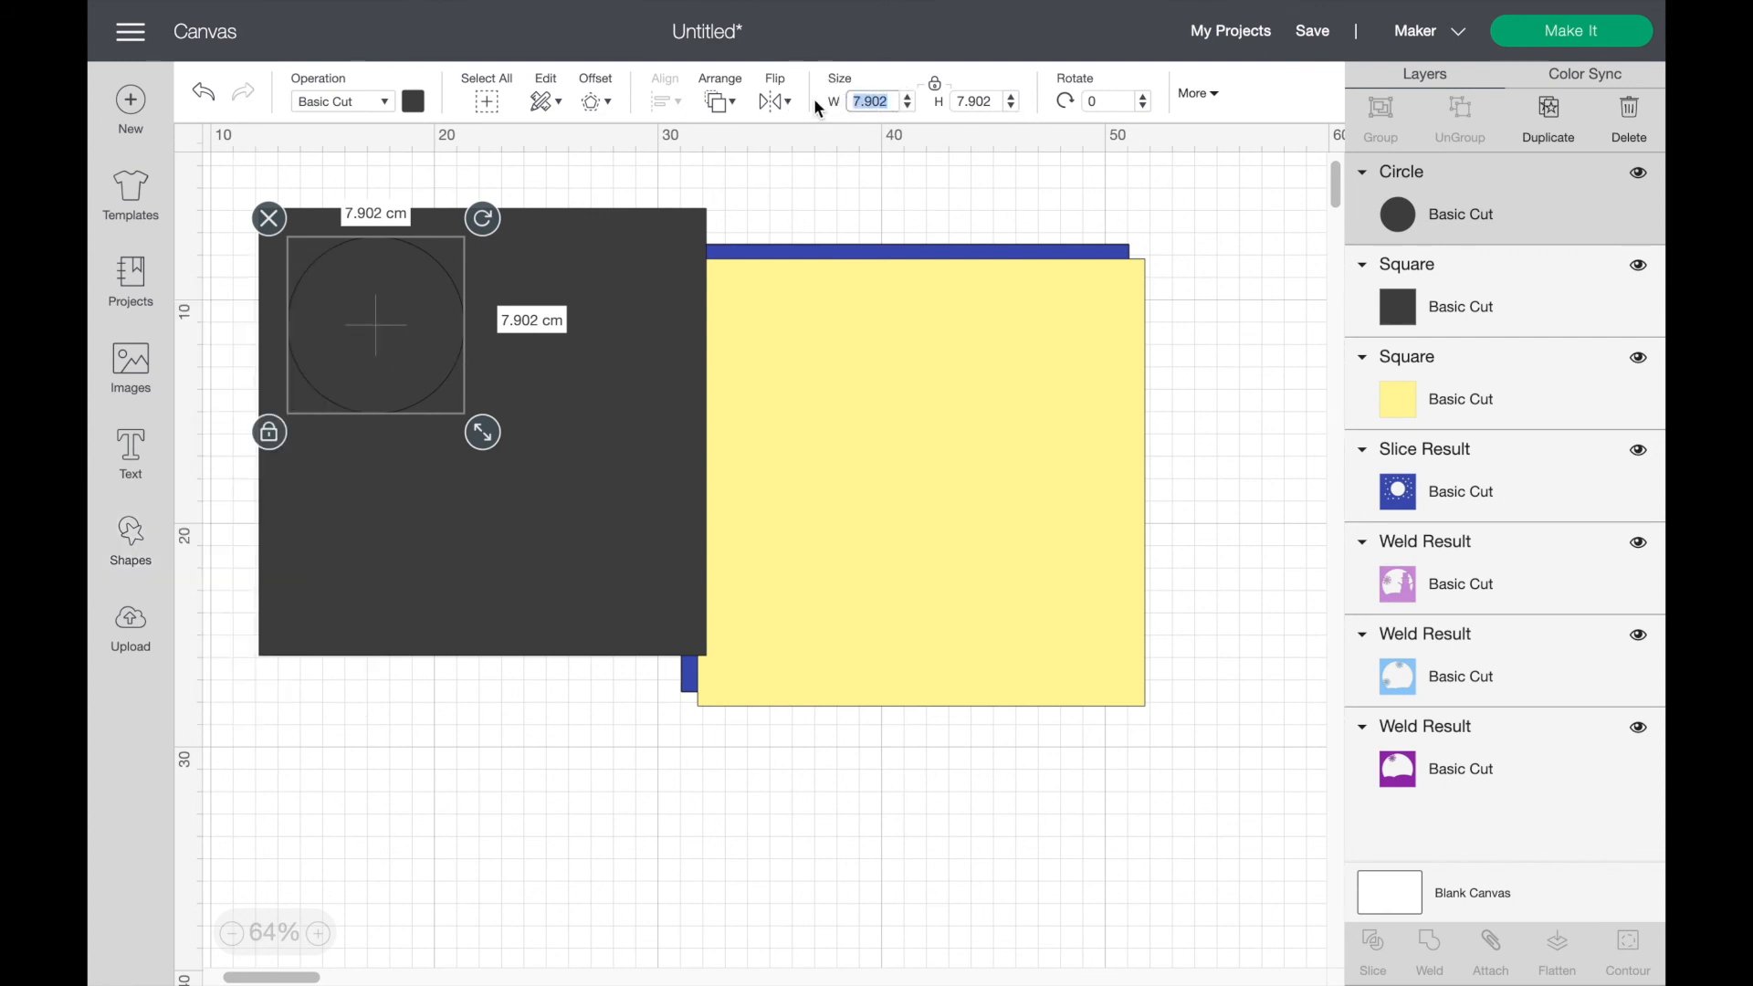
text(16)
key(Return)
click(513, 717)
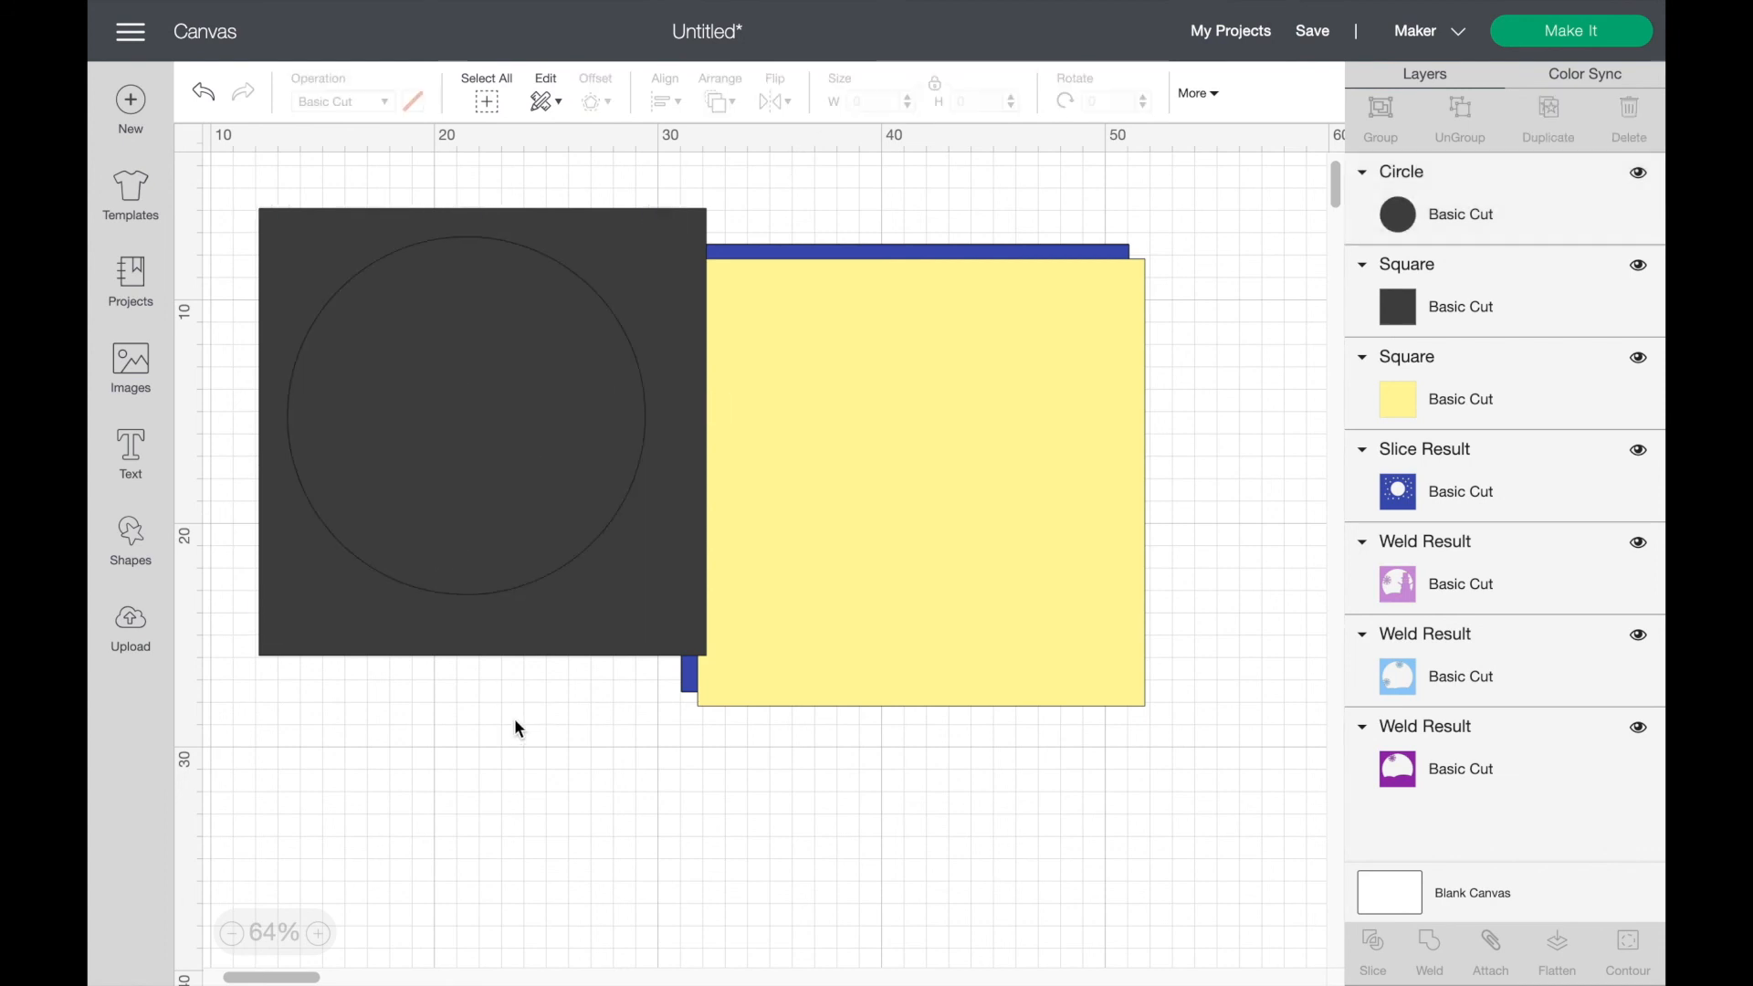
Step: Centre the circle on the dark grey square and slice it out to form a round opening
click(580, 348)
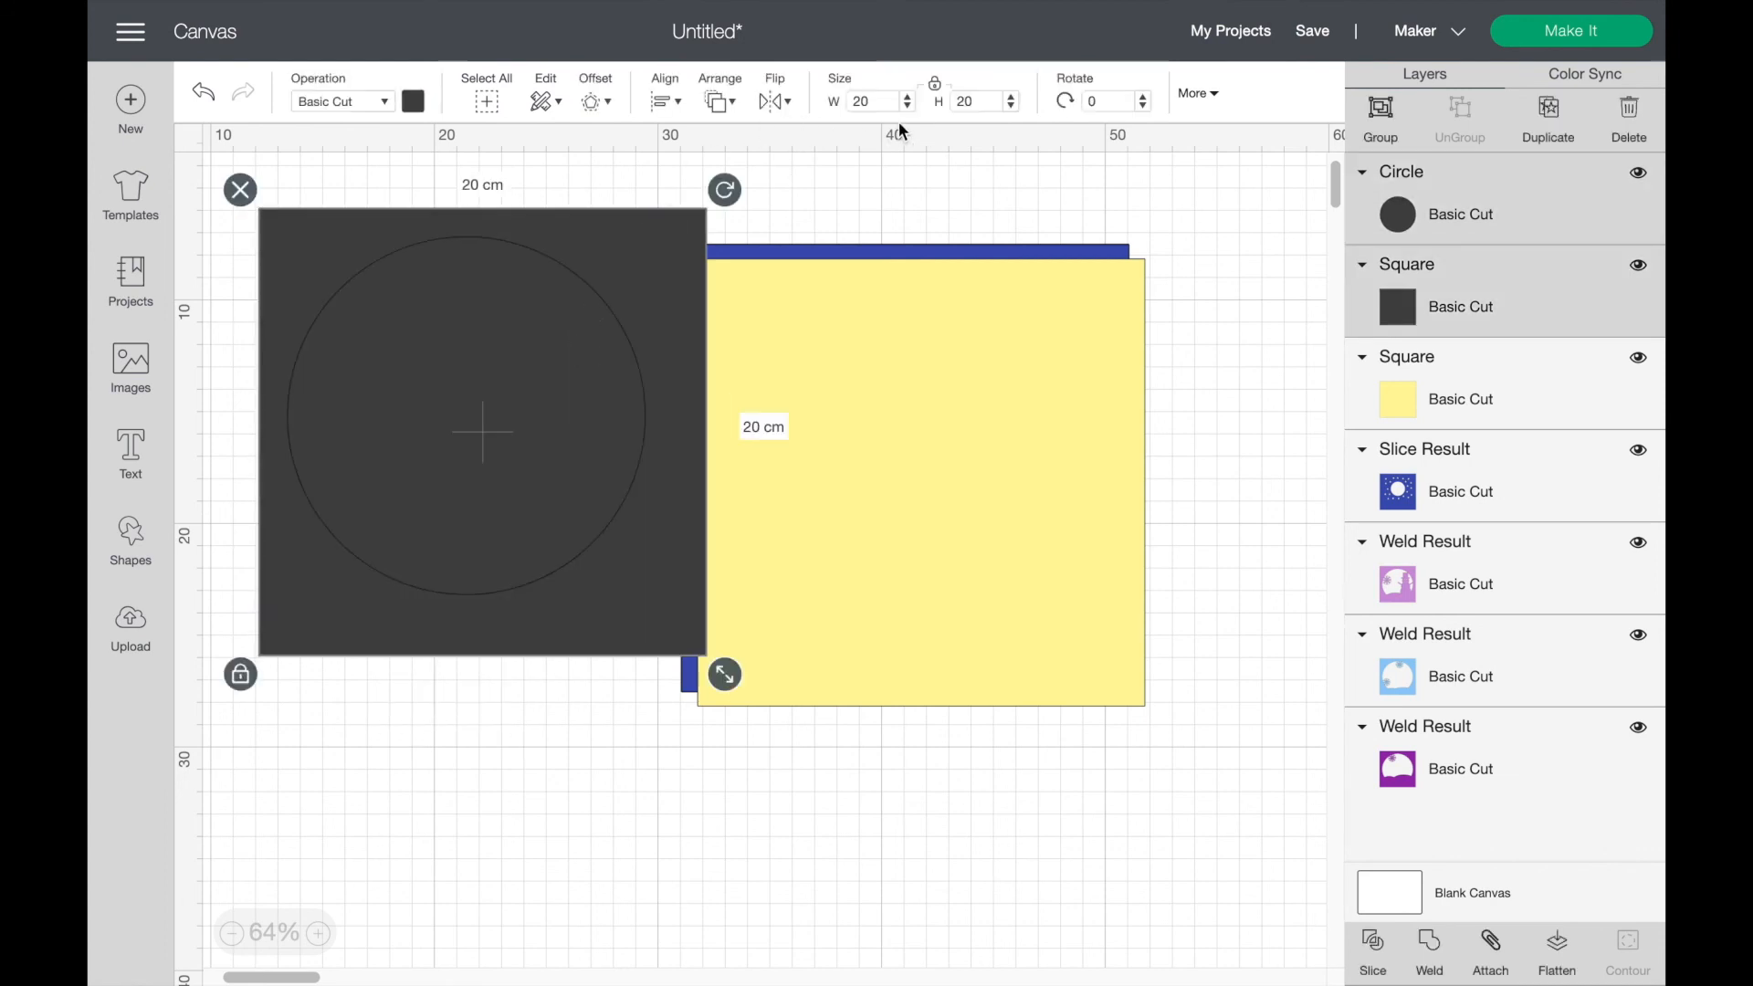
click(667, 103)
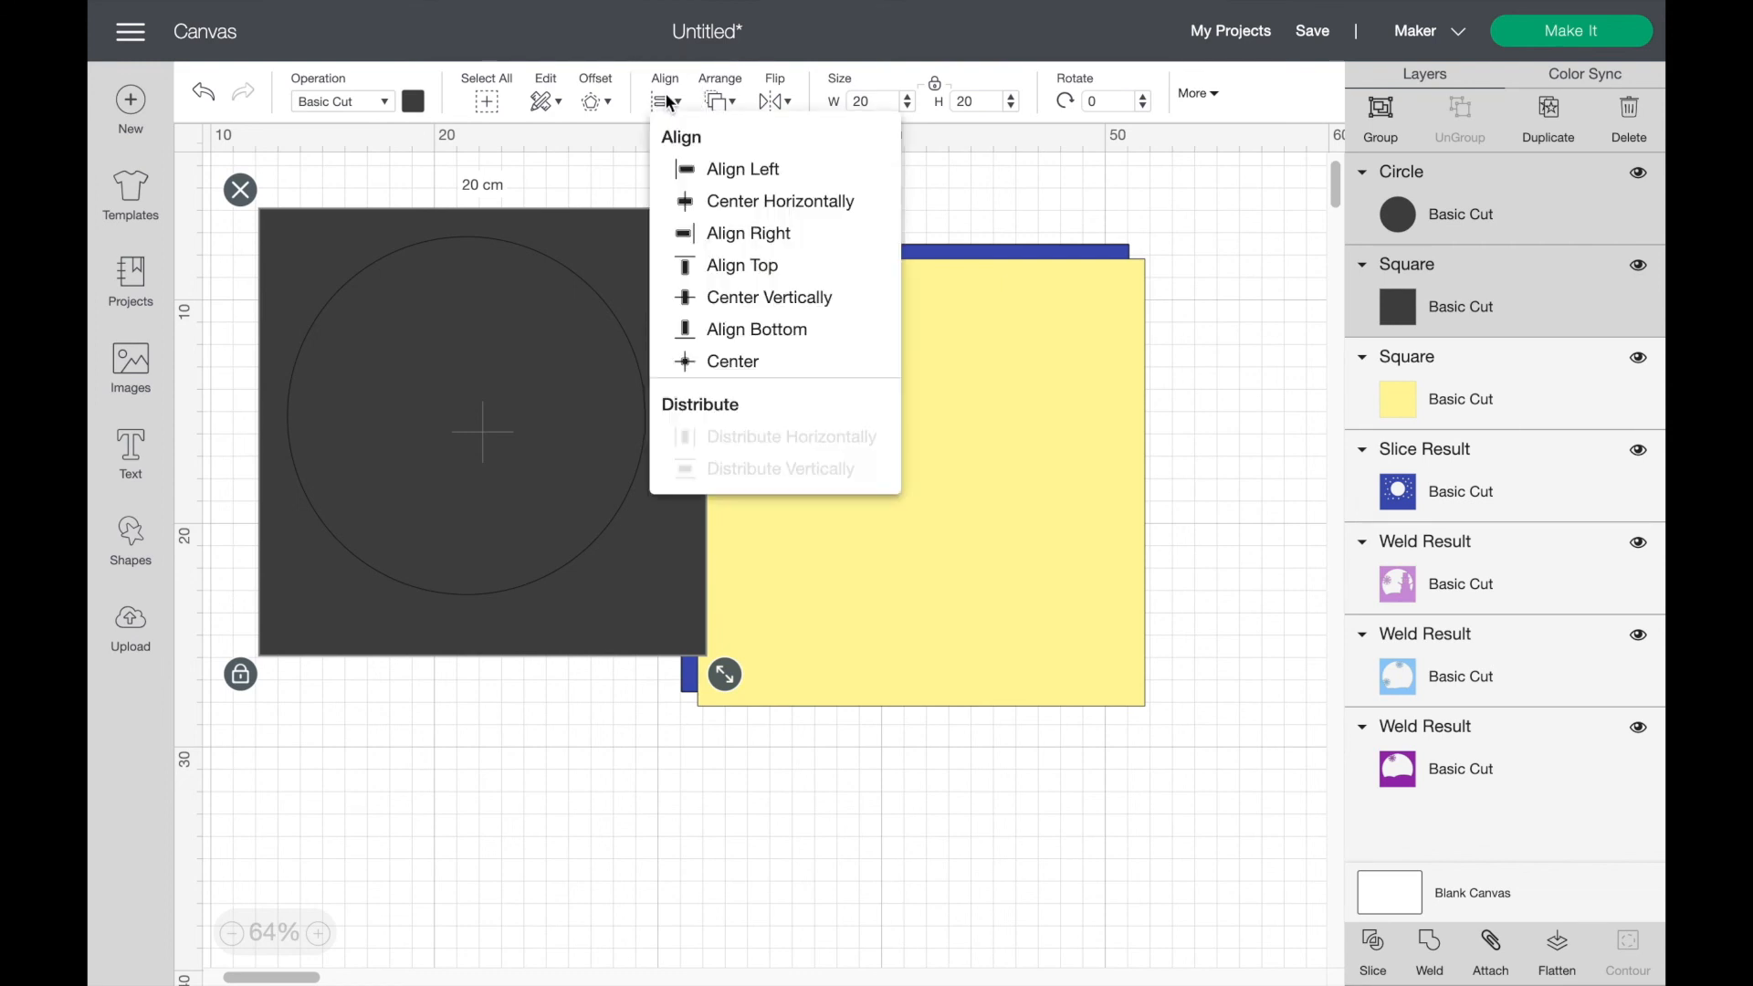
click(754, 364)
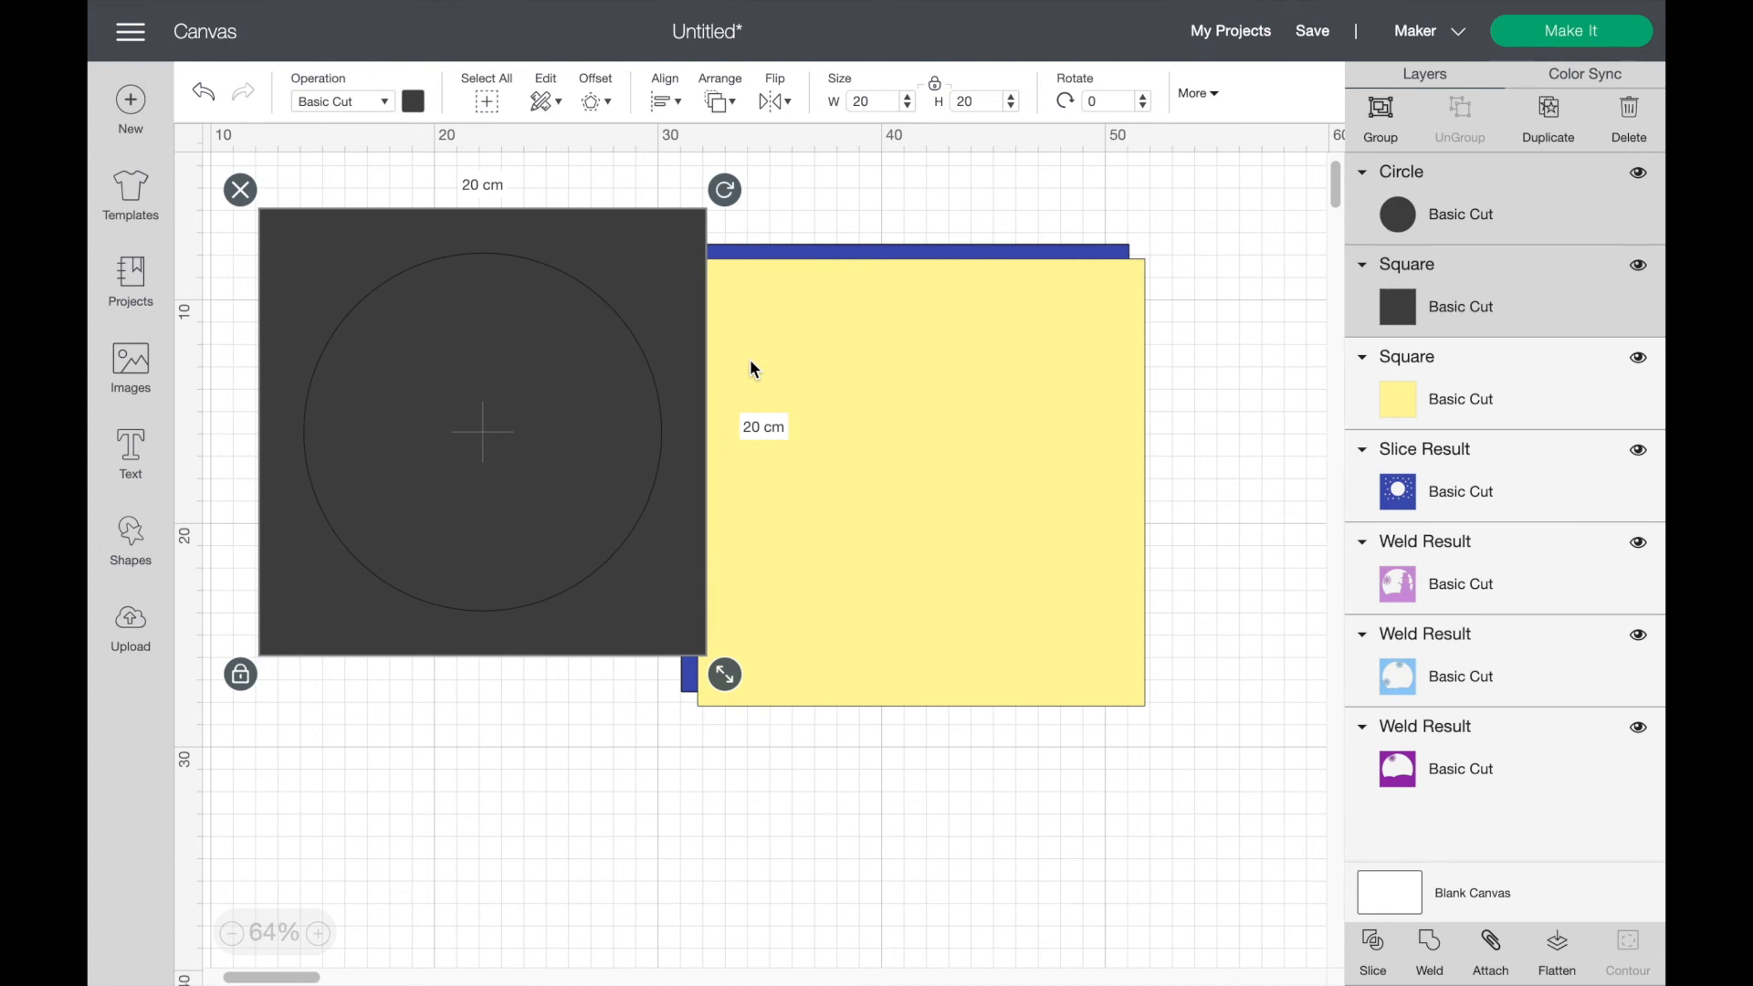
click(562, 774)
drag(430, 665, 585, 311)
click(1377, 955)
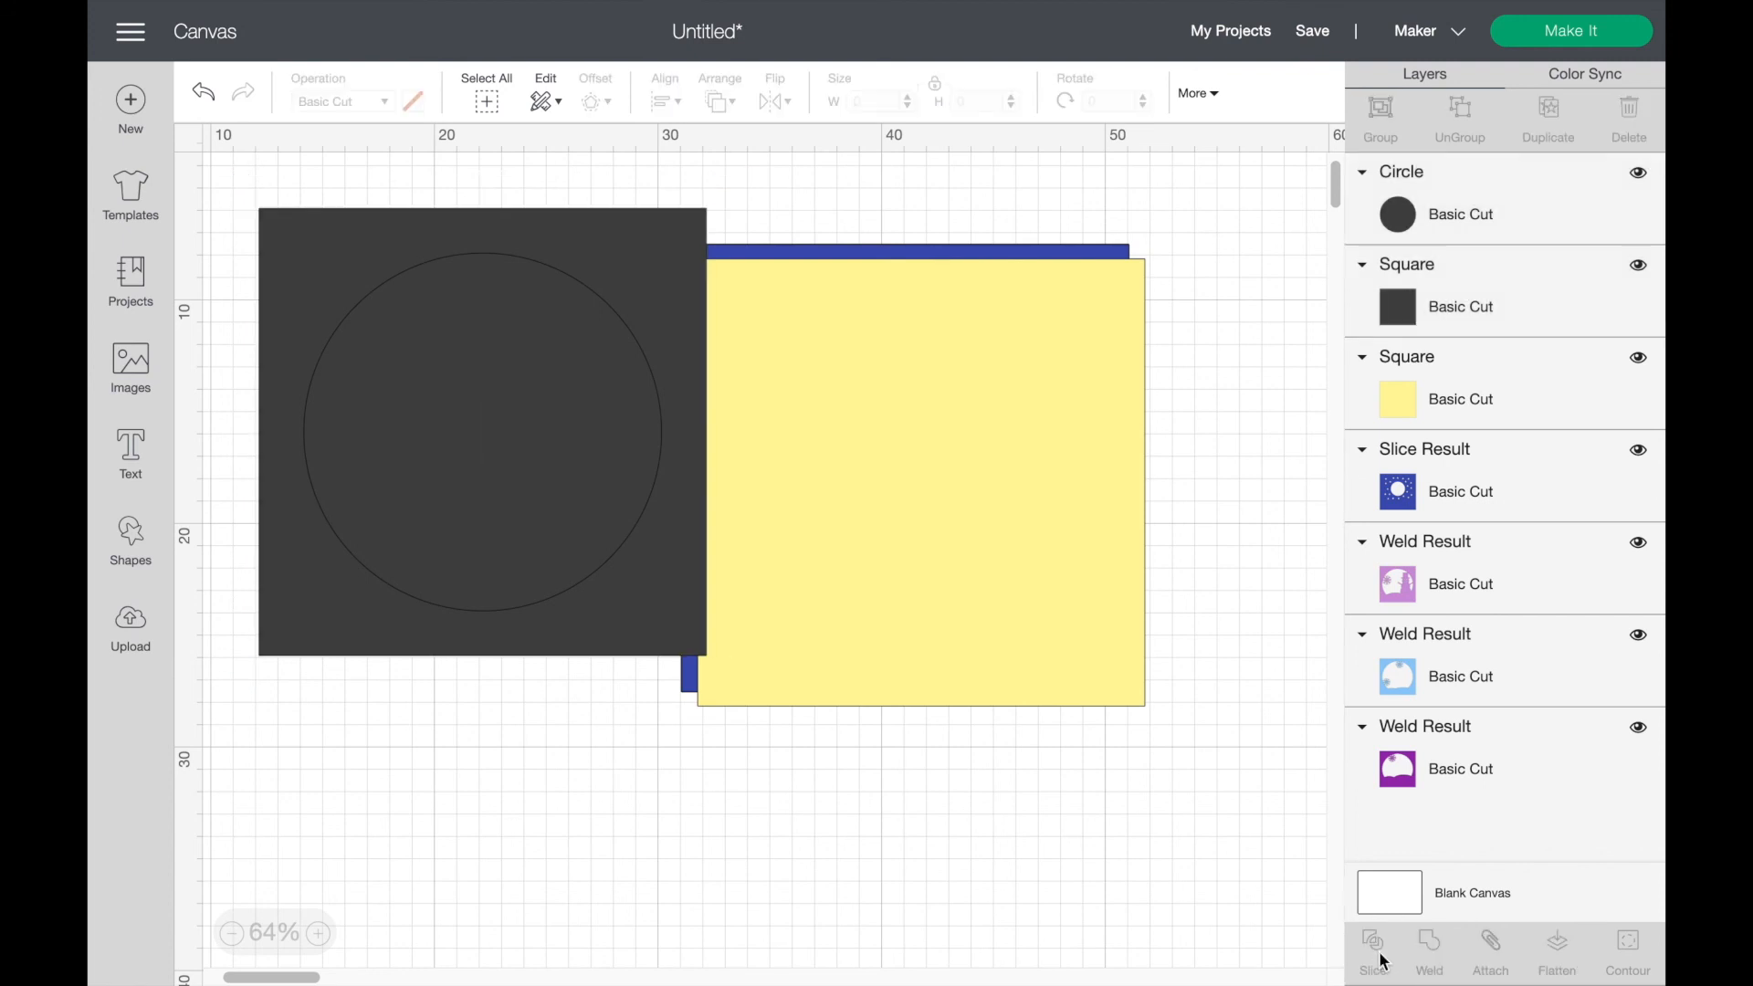
Step: Delete both leftover dark grey circles and place the frame with the round opening over the scene
click(1554, 220)
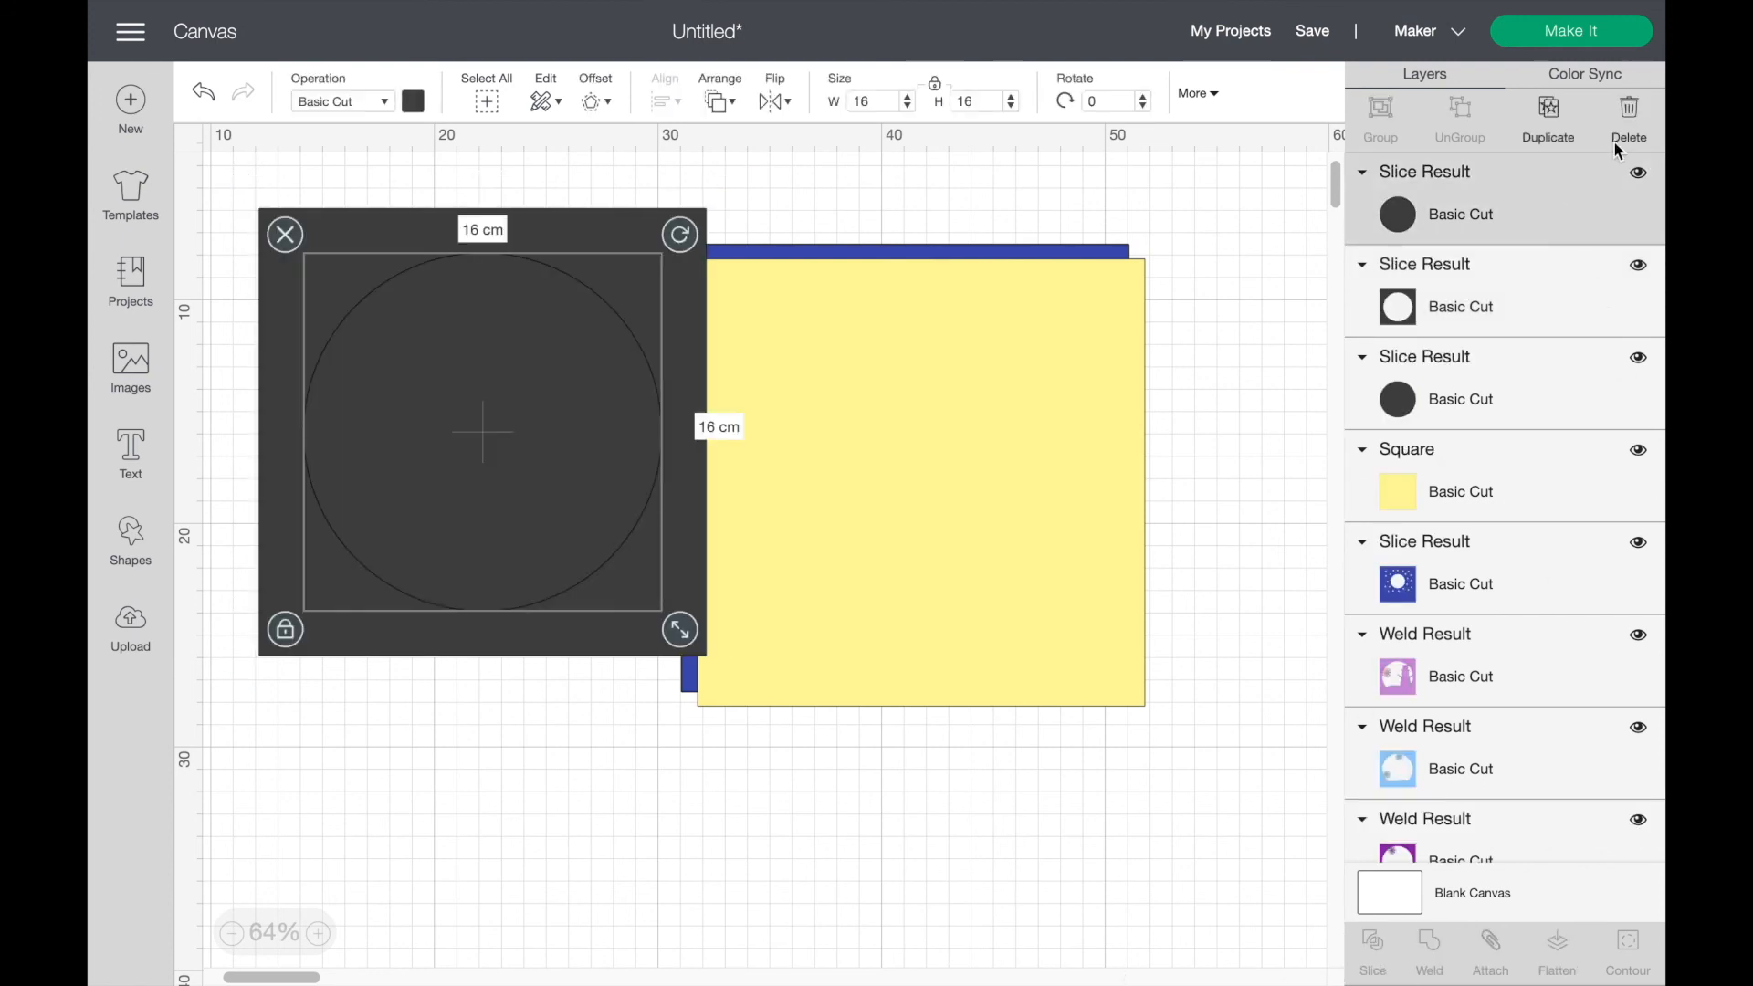
click(1625, 119)
click(1523, 318)
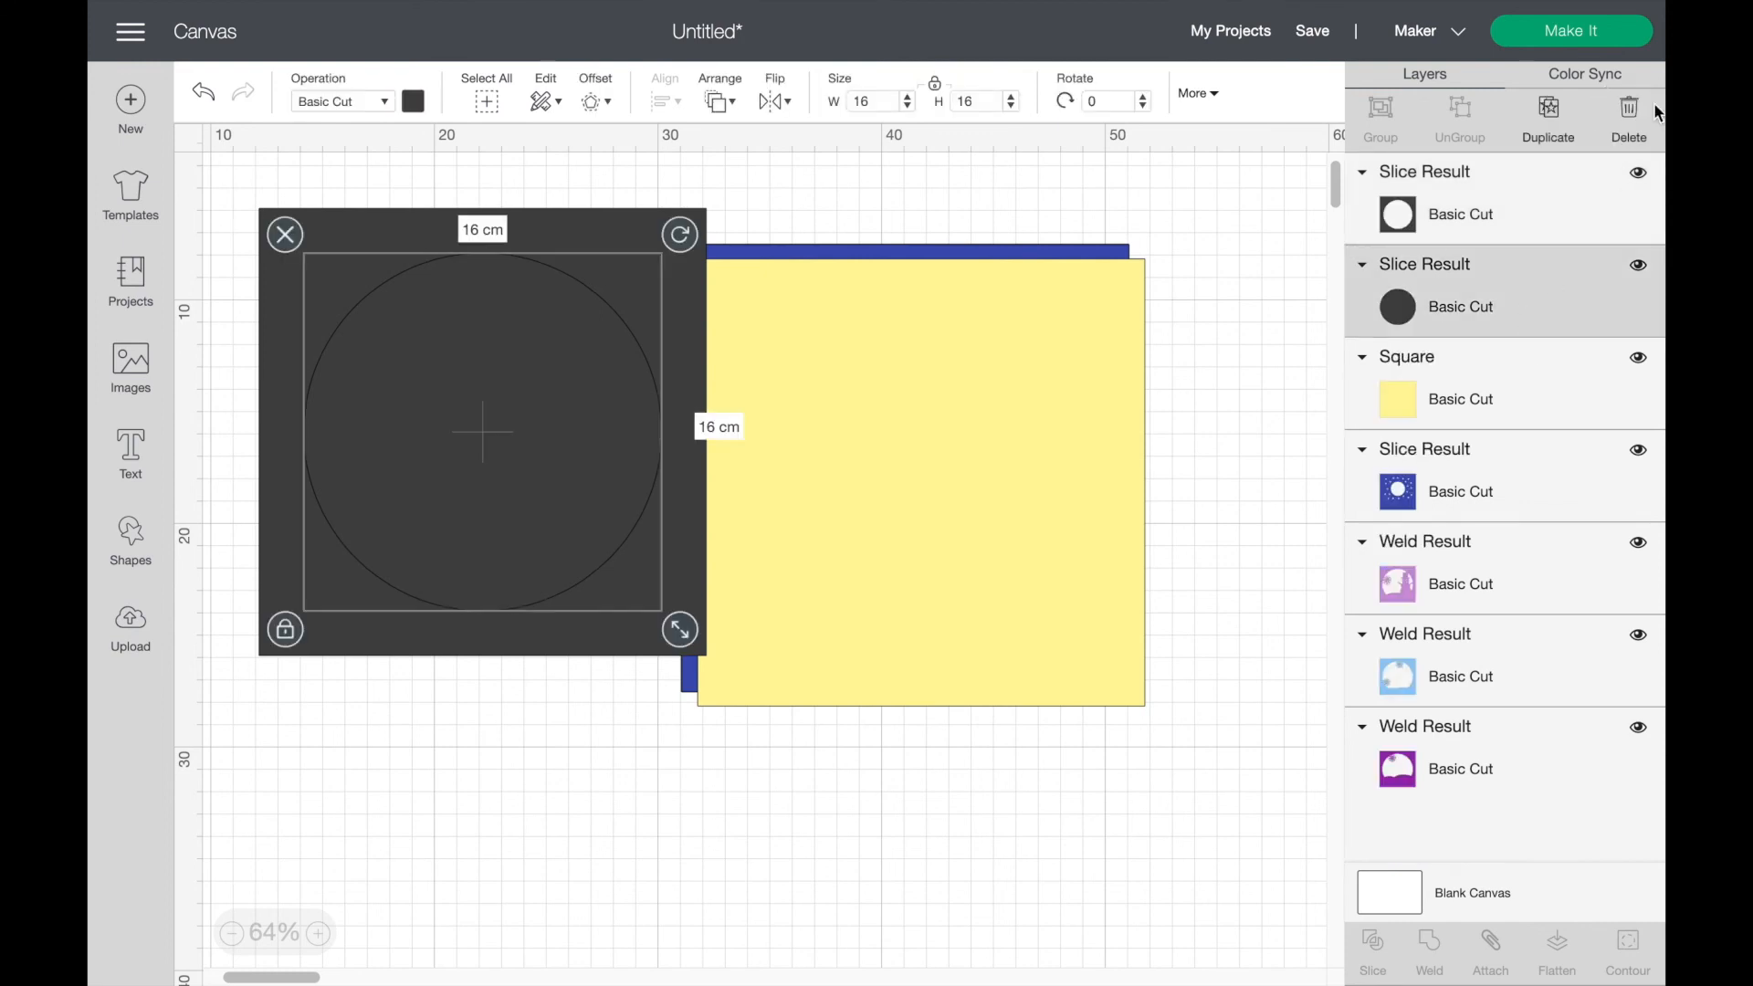
click(1630, 121)
drag(643, 616, 1062, 654)
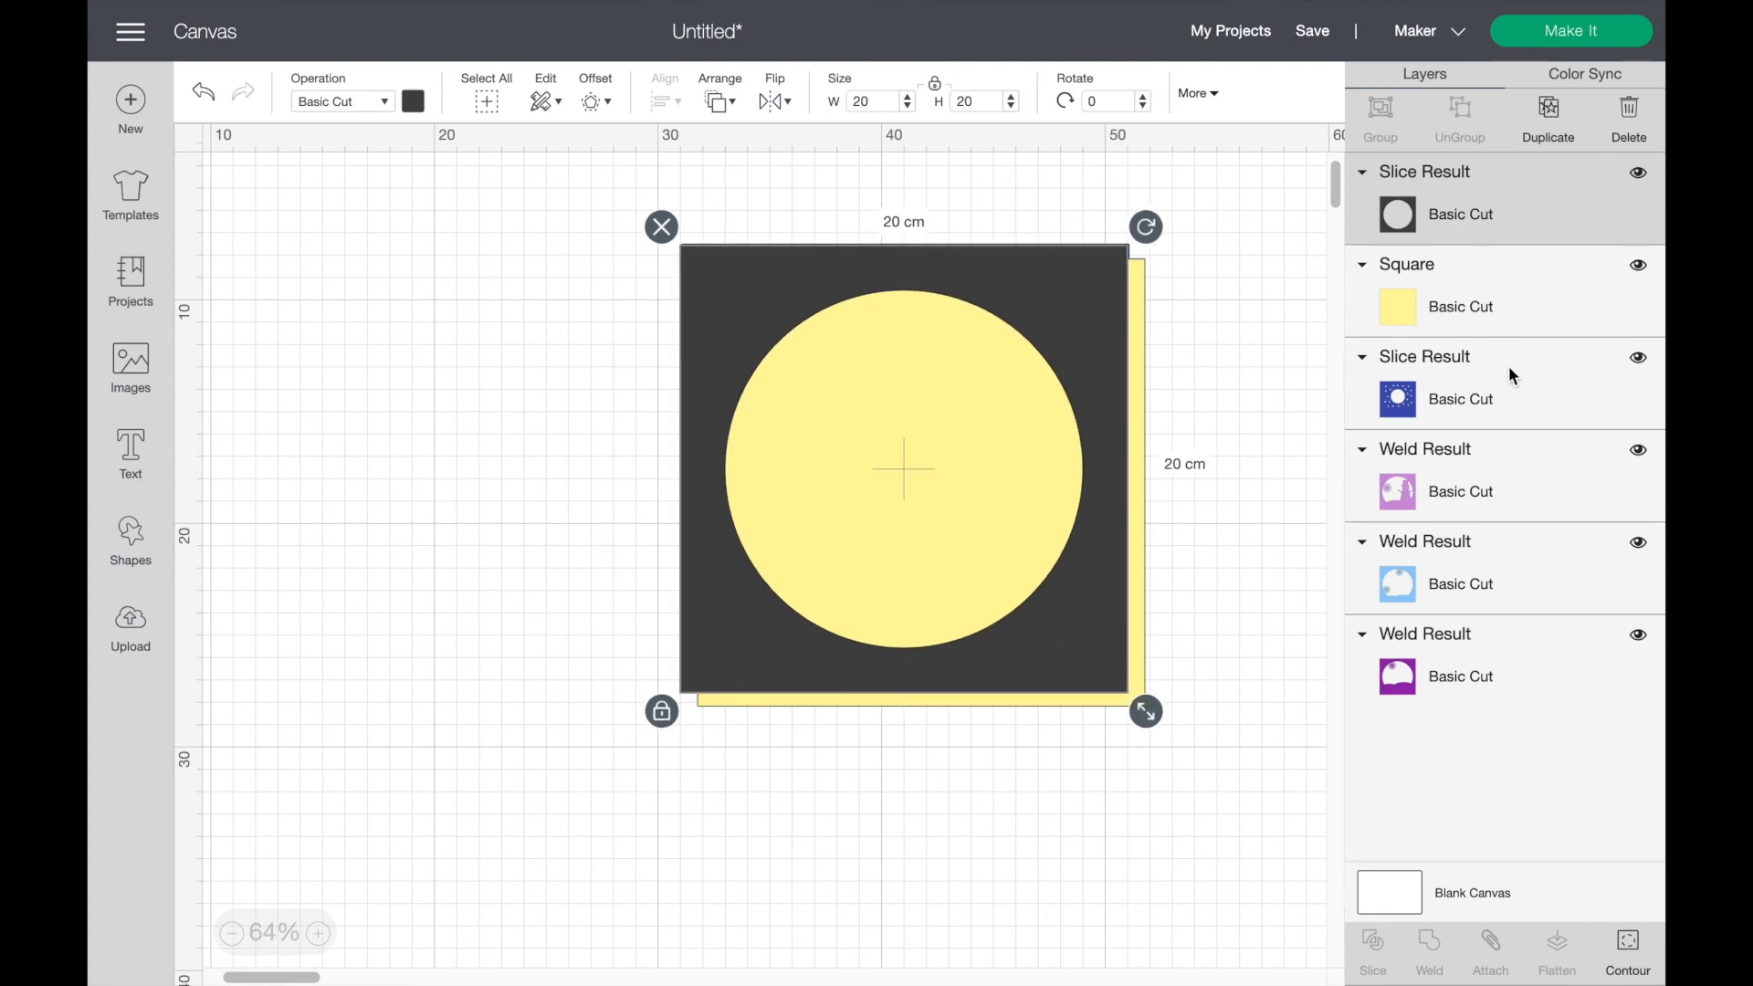
Step: Reorder the layers beneath the dark grey frame as light blue, dark purple, light purple, dark blue and yellow
click(1520, 553)
drag(1520, 552, 1517, 240)
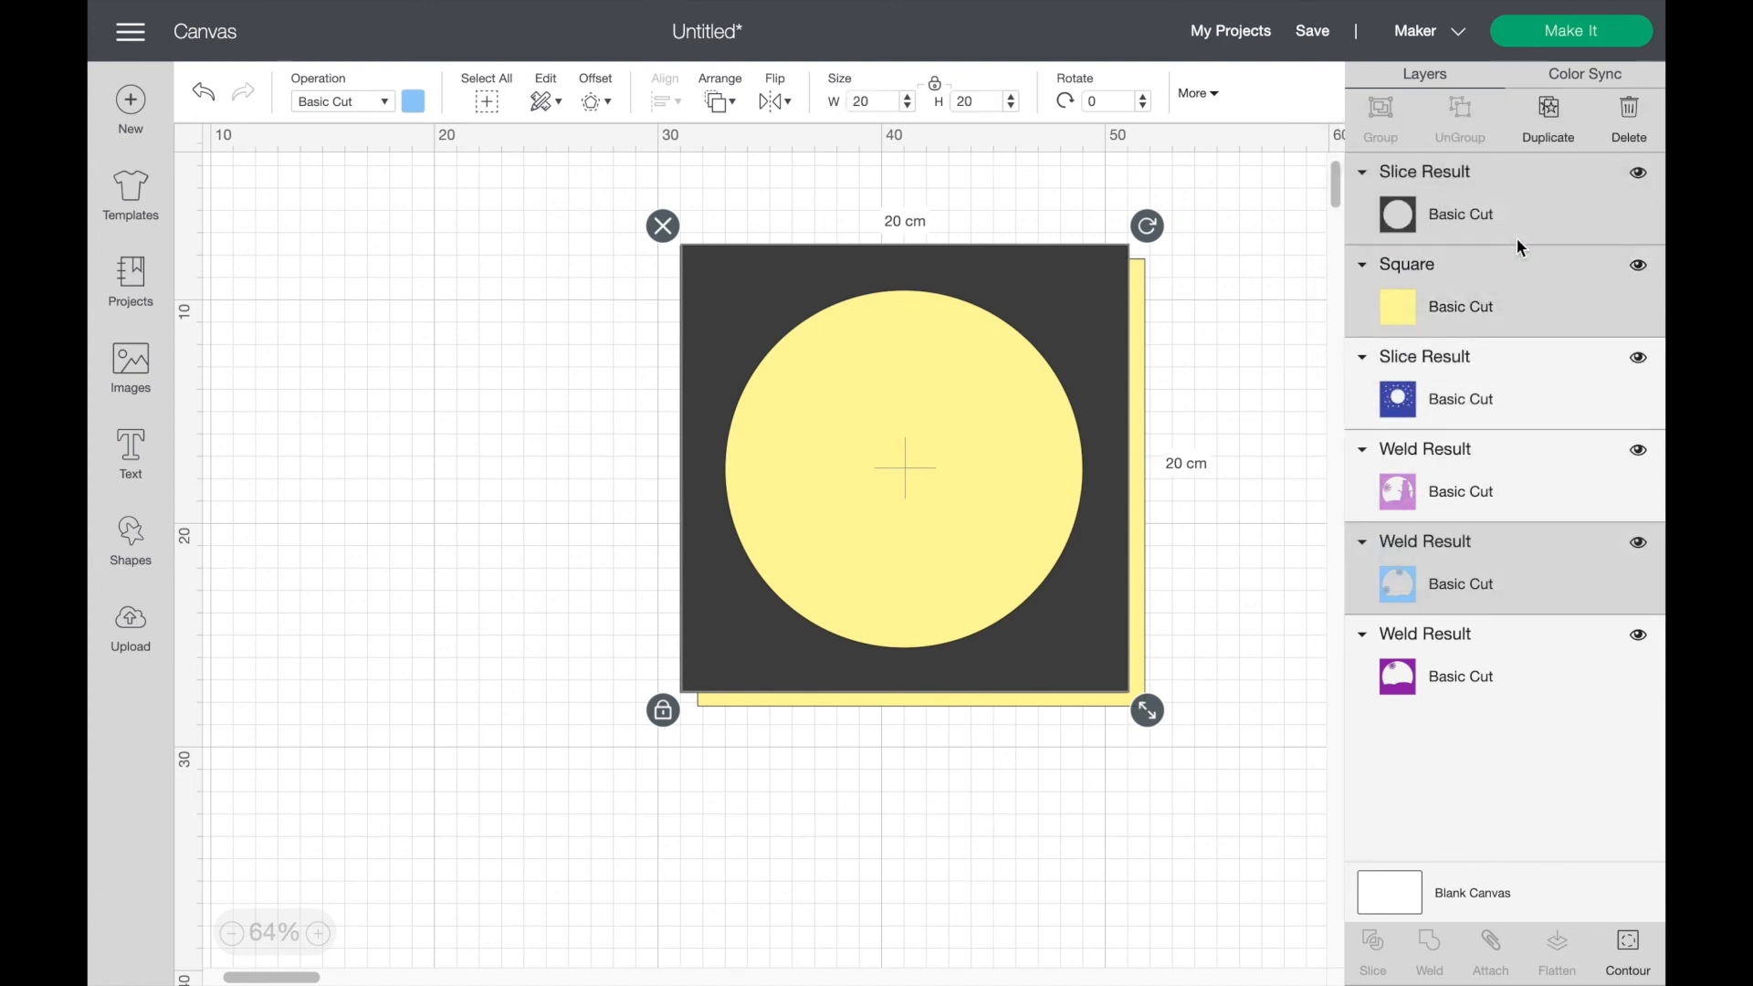
drag(1498, 289, 1497, 167)
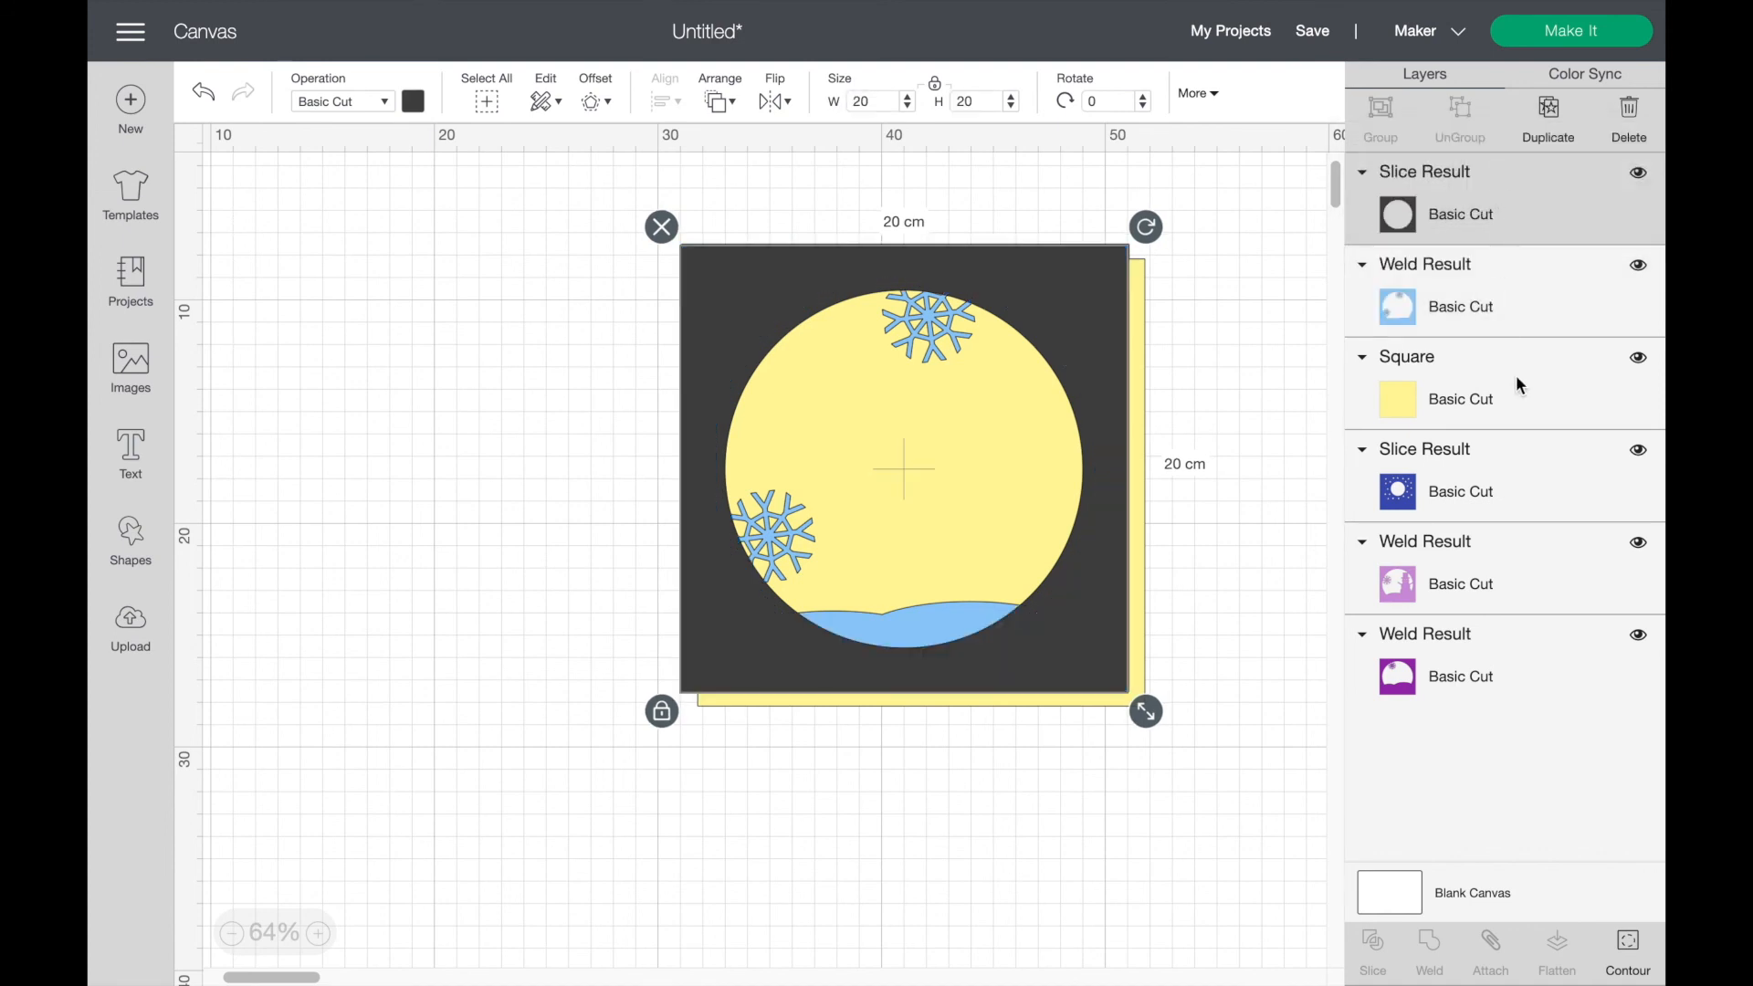
drag(1517, 559, 1510, 352)
drag(1493, 654, 1497, 429)
drag(1481, 676, 1484, 555)
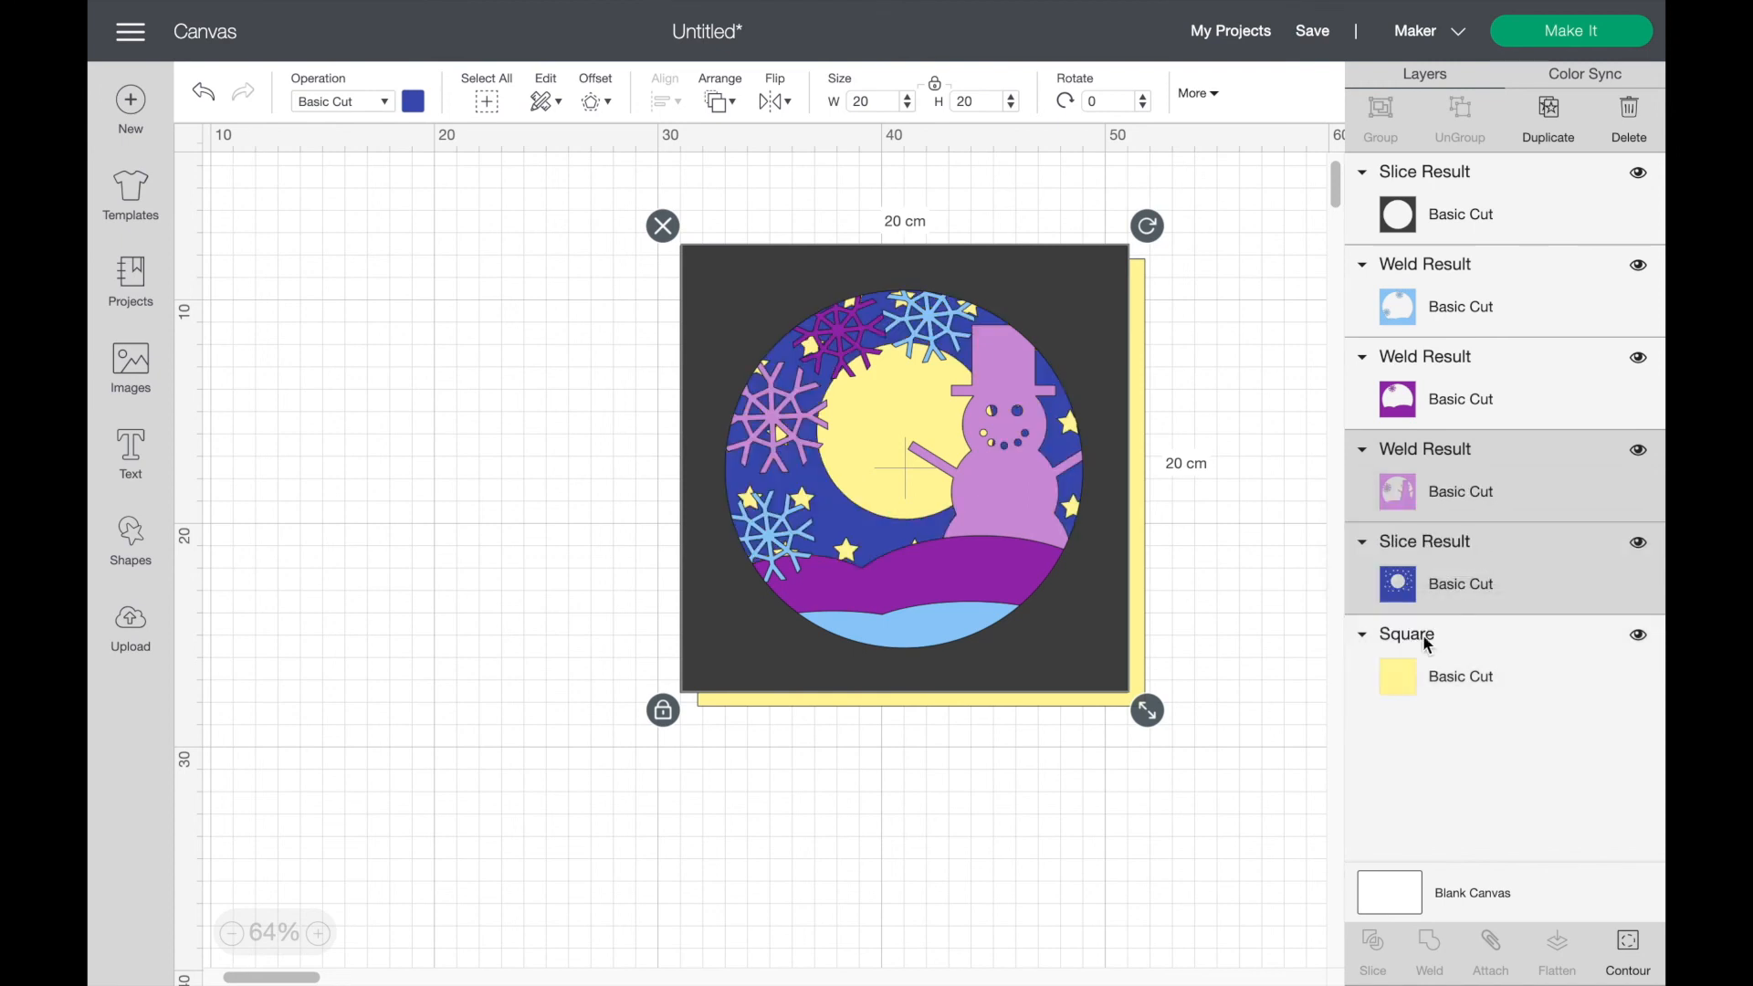
Step: Select all the layers of the scene and centre them on each other
click(1023, 800)
drag(845, 812, 1098, 352)
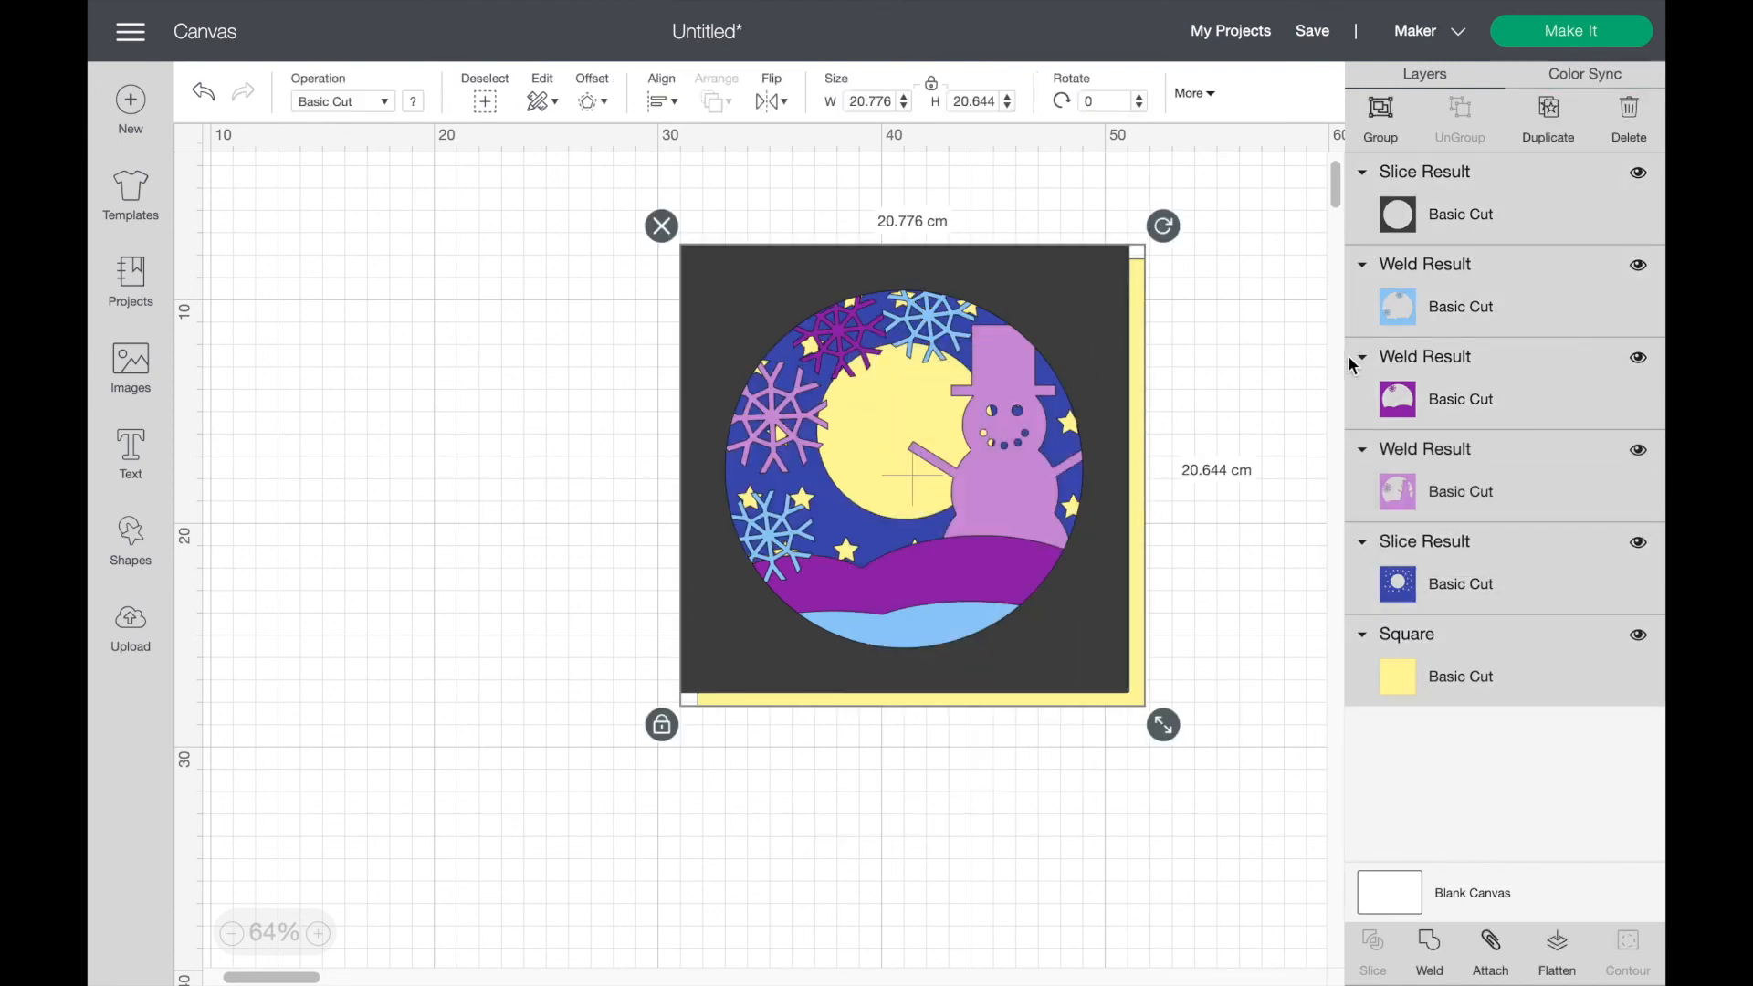
click(669, 105)
click(735, 363)
Step: Change the colour of the round-opening frame to dark green
click(1431, 211)
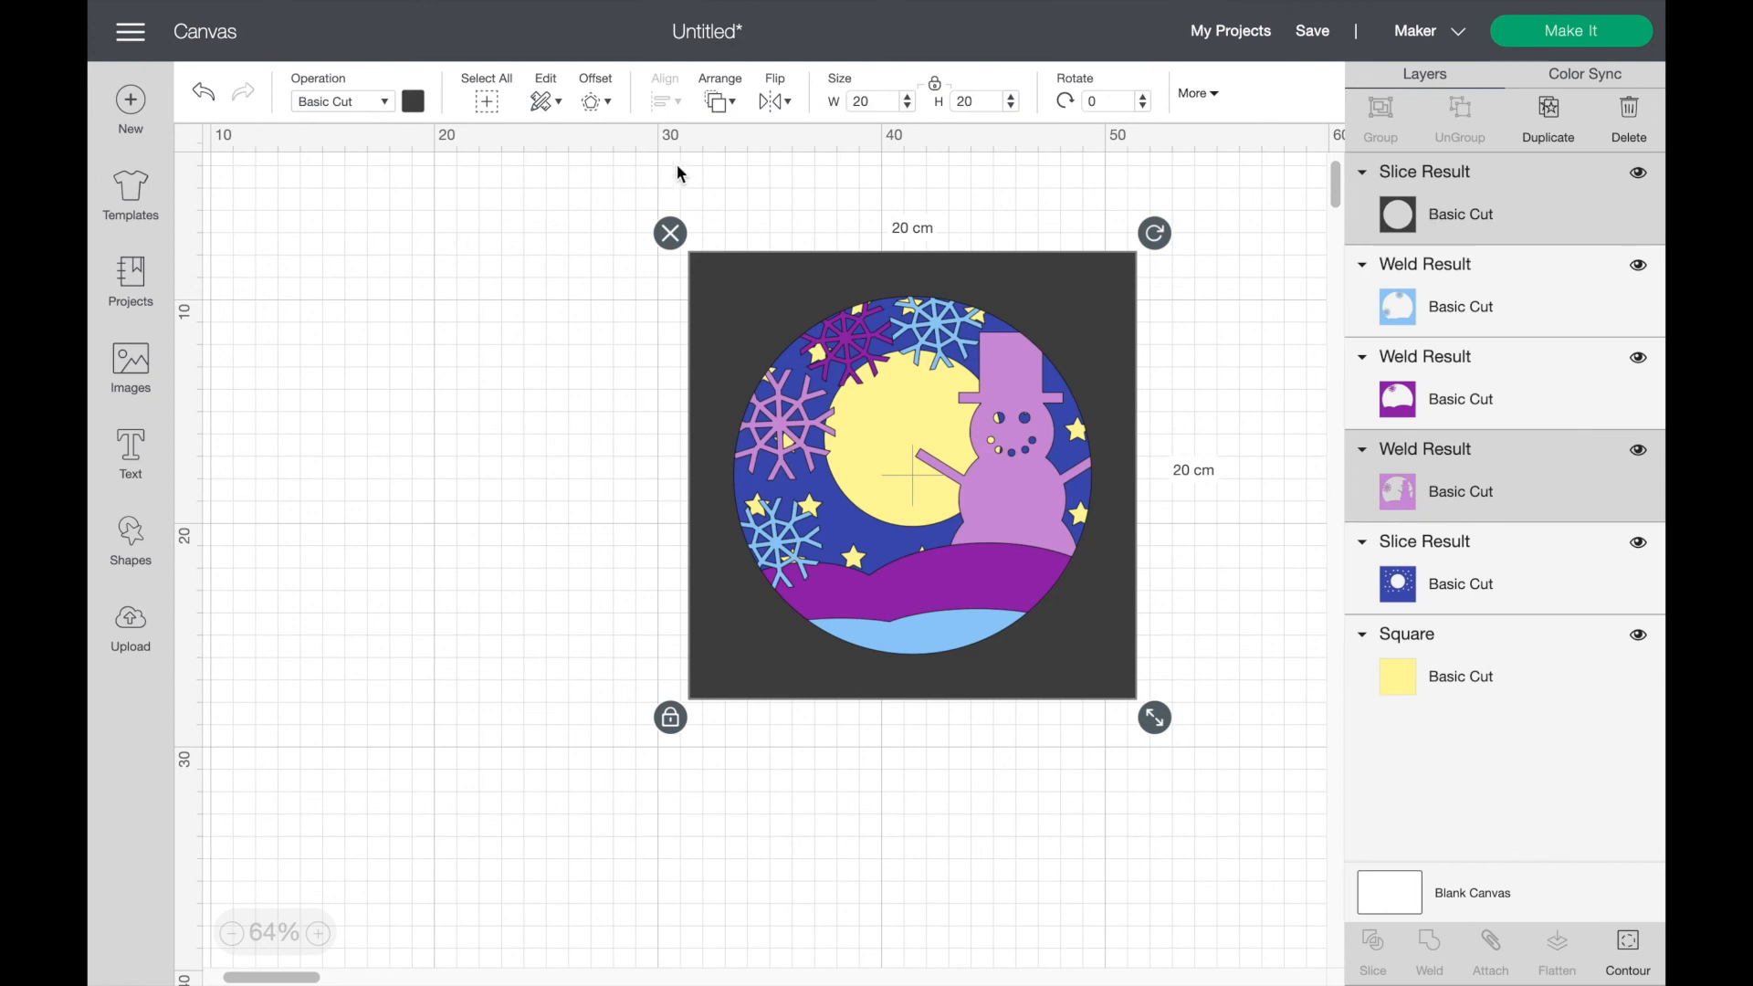
click(412, 102)
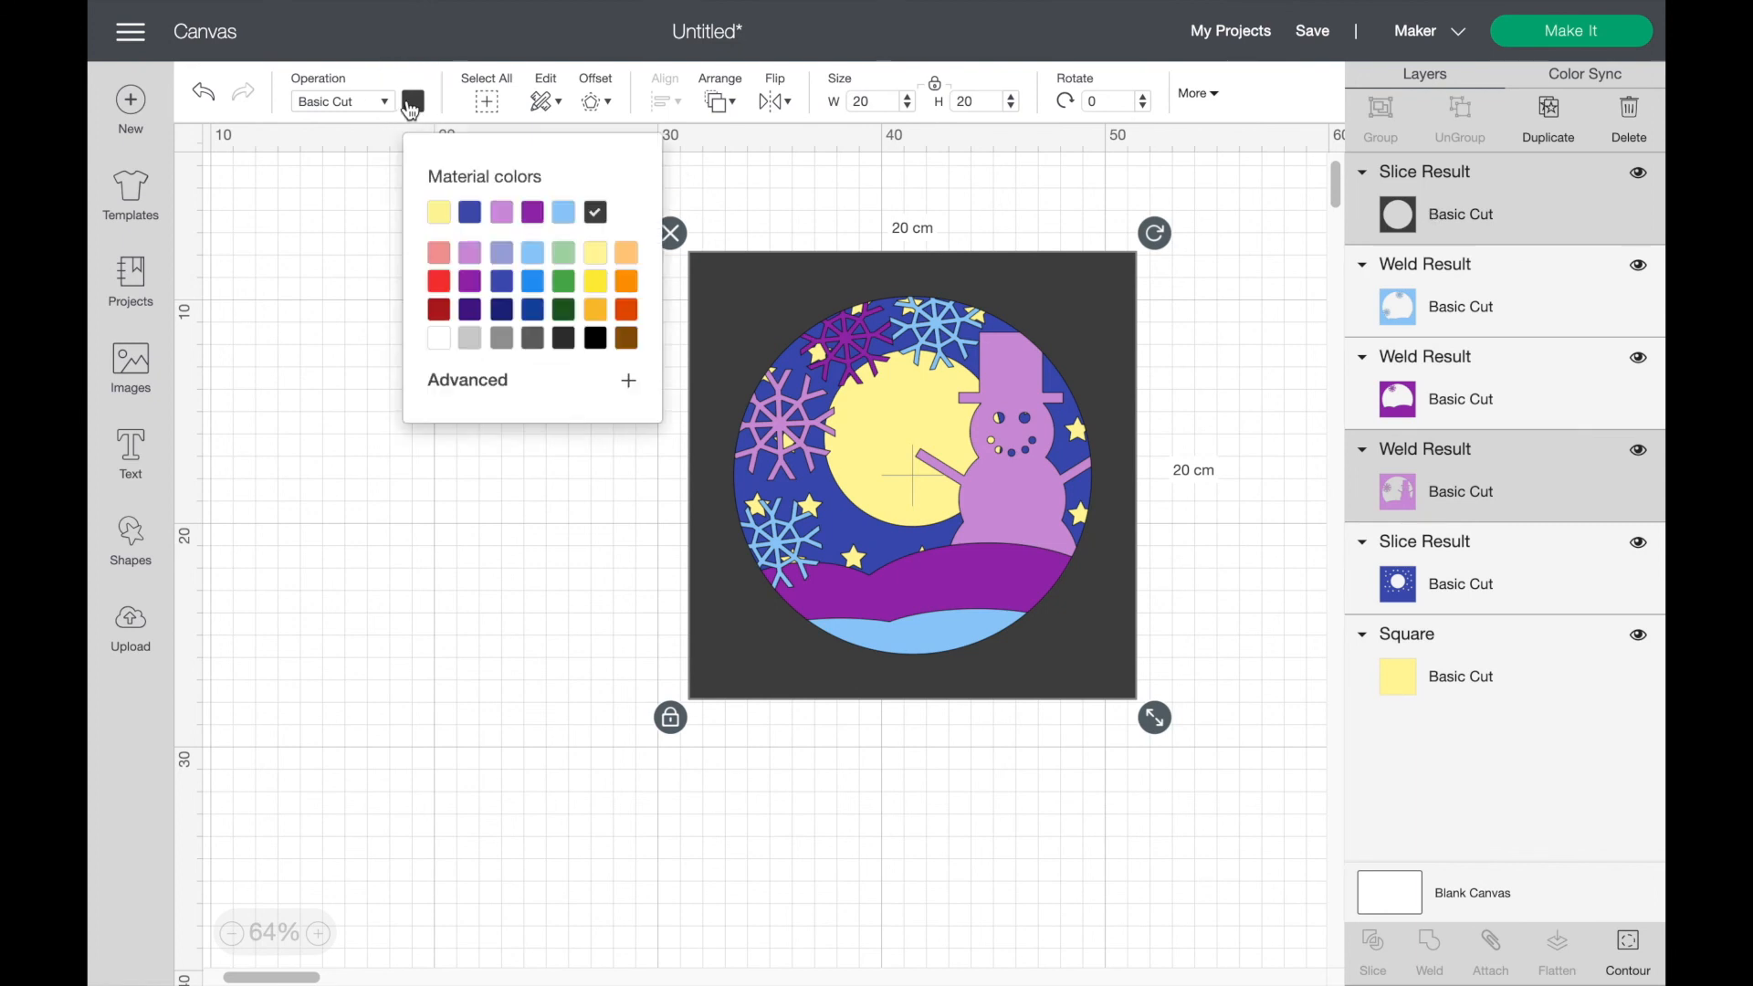
click(562, 284)
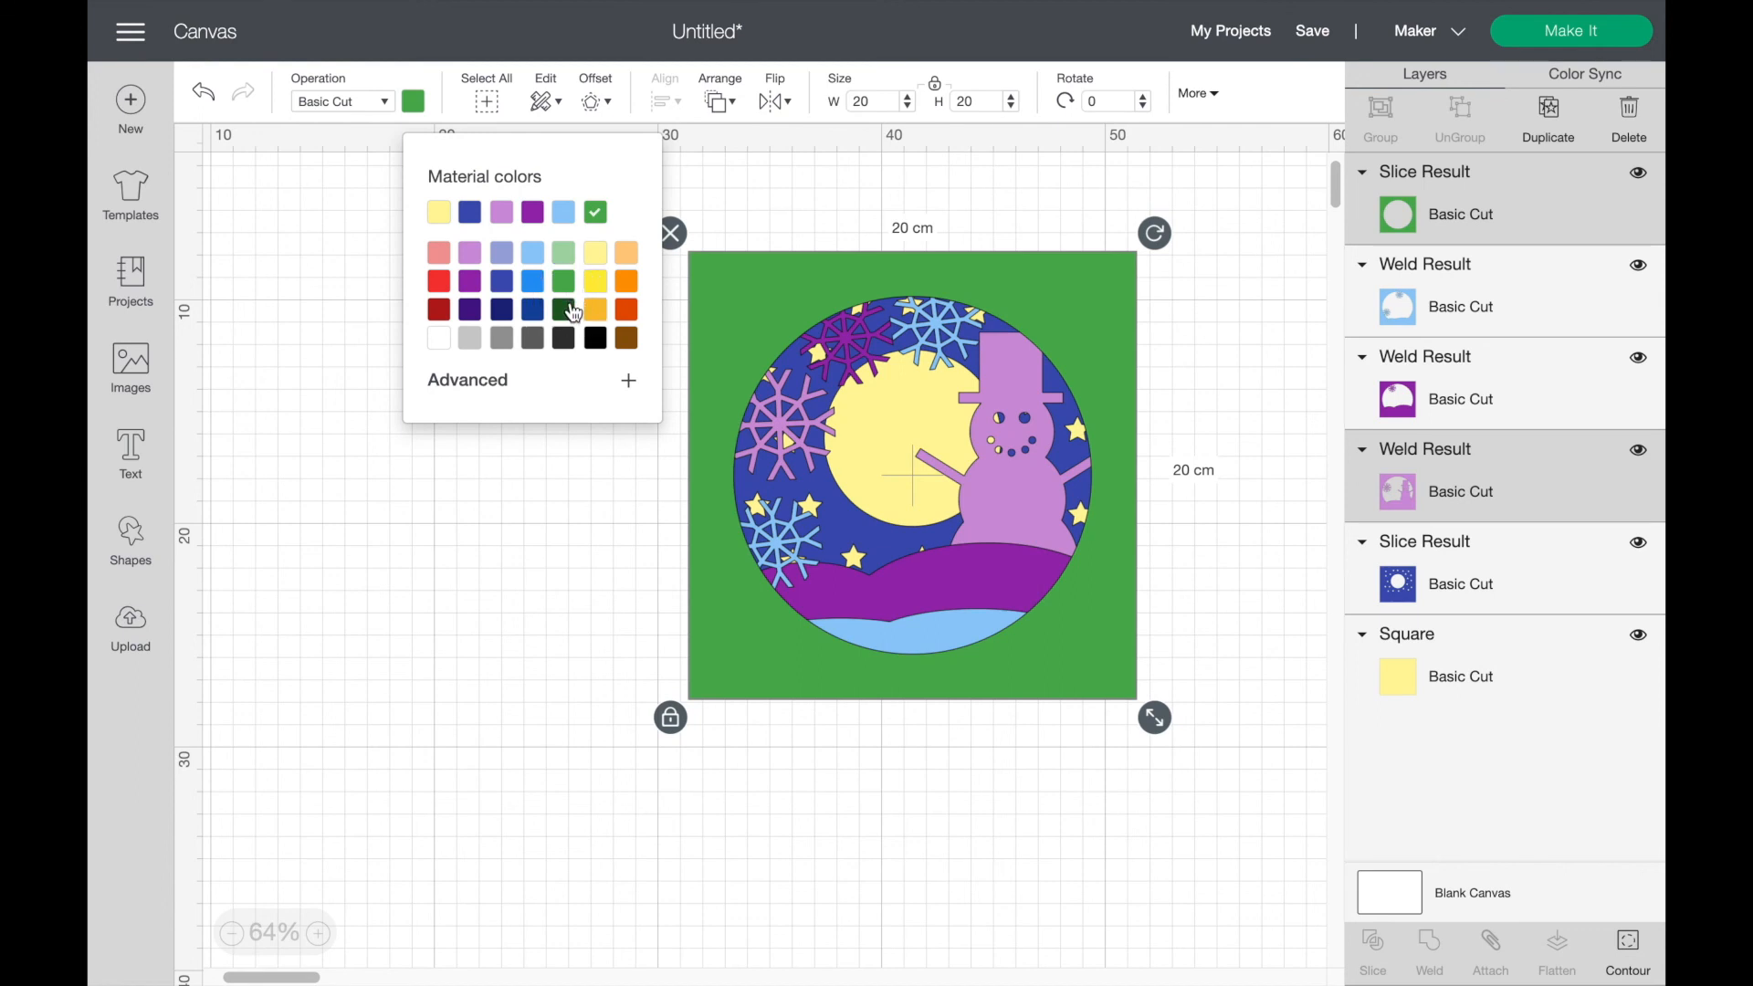
click(564, 310)
click(576, 529)
scroll(434, 491, right, 4)
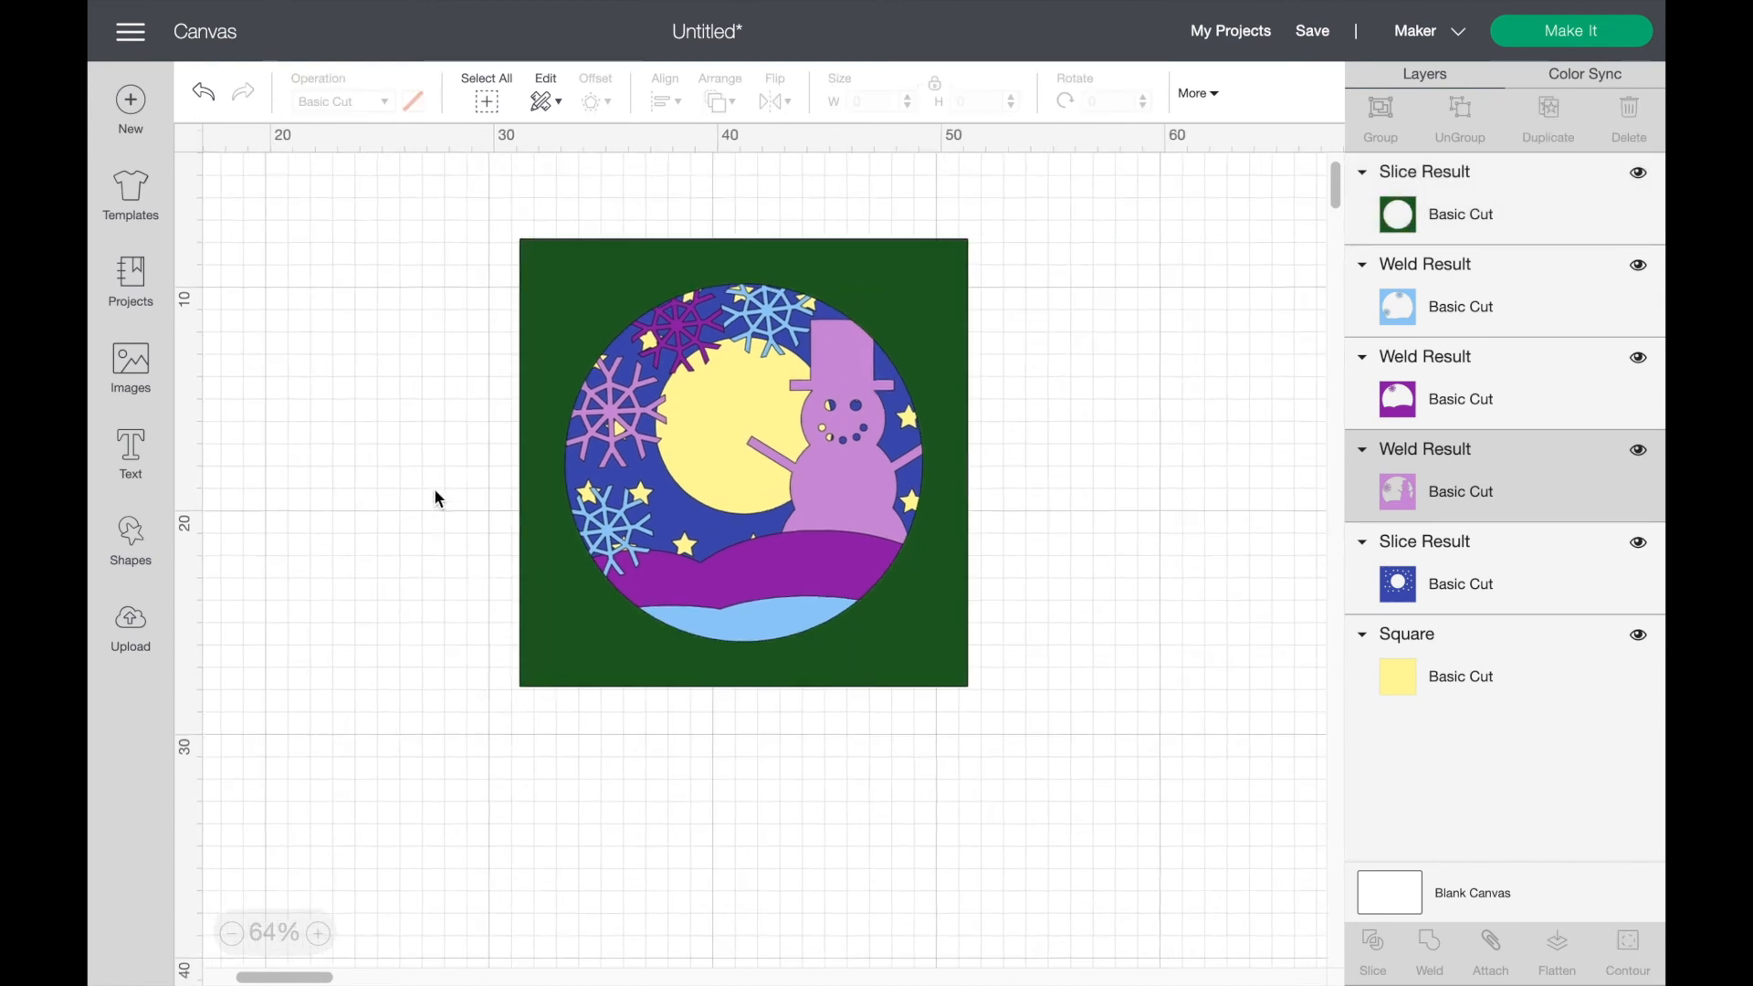
Step: Move the light purple snowman layer above the dark purple layer
scroll(435, 491, up, 2)
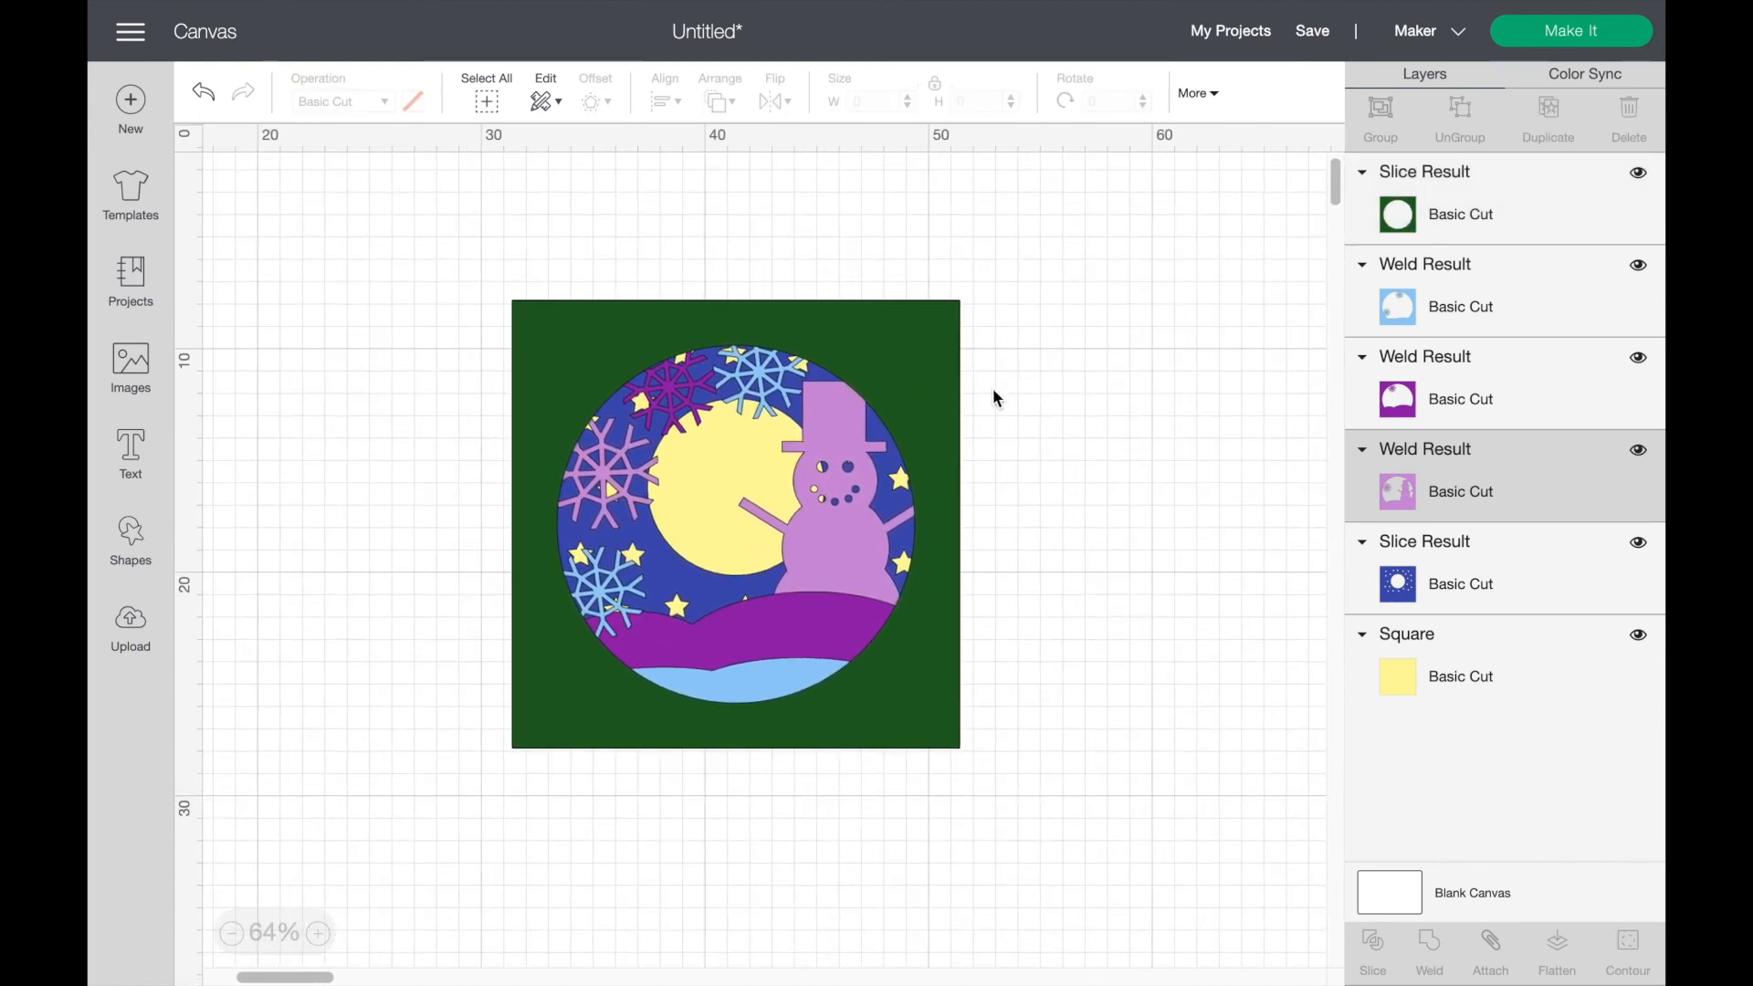
click(1536, 388)
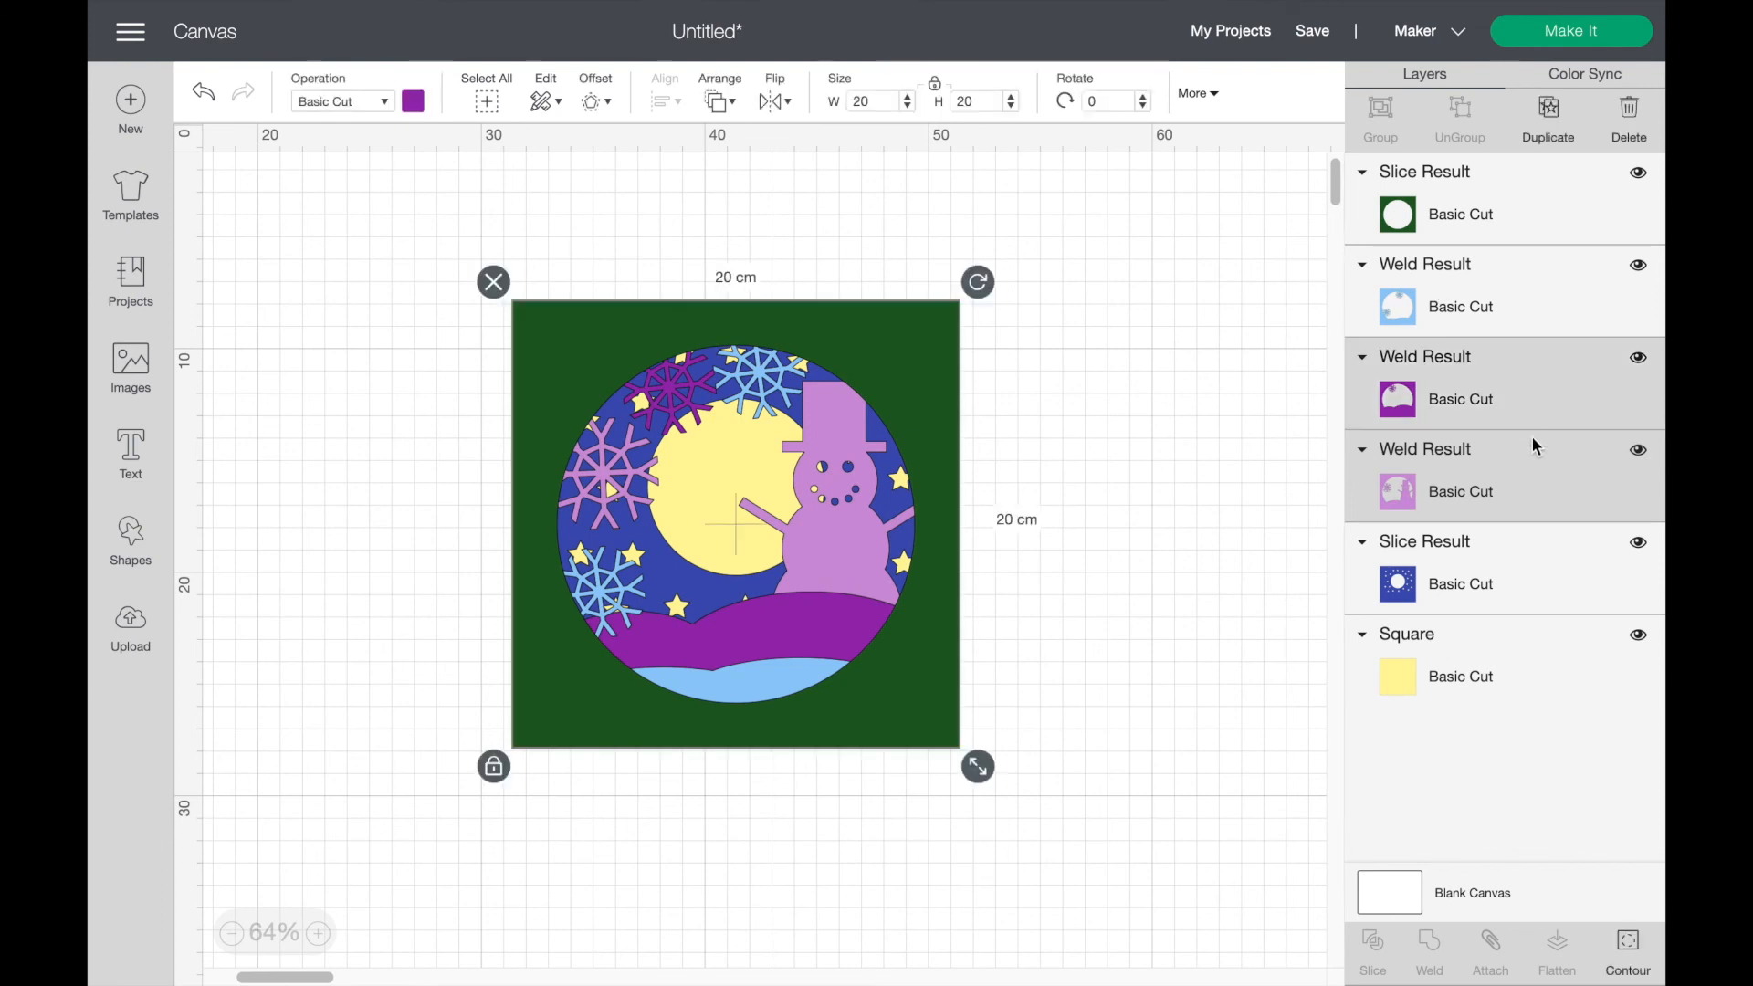
drag(1529, 491, 1526, 341)
click(1199, 464)
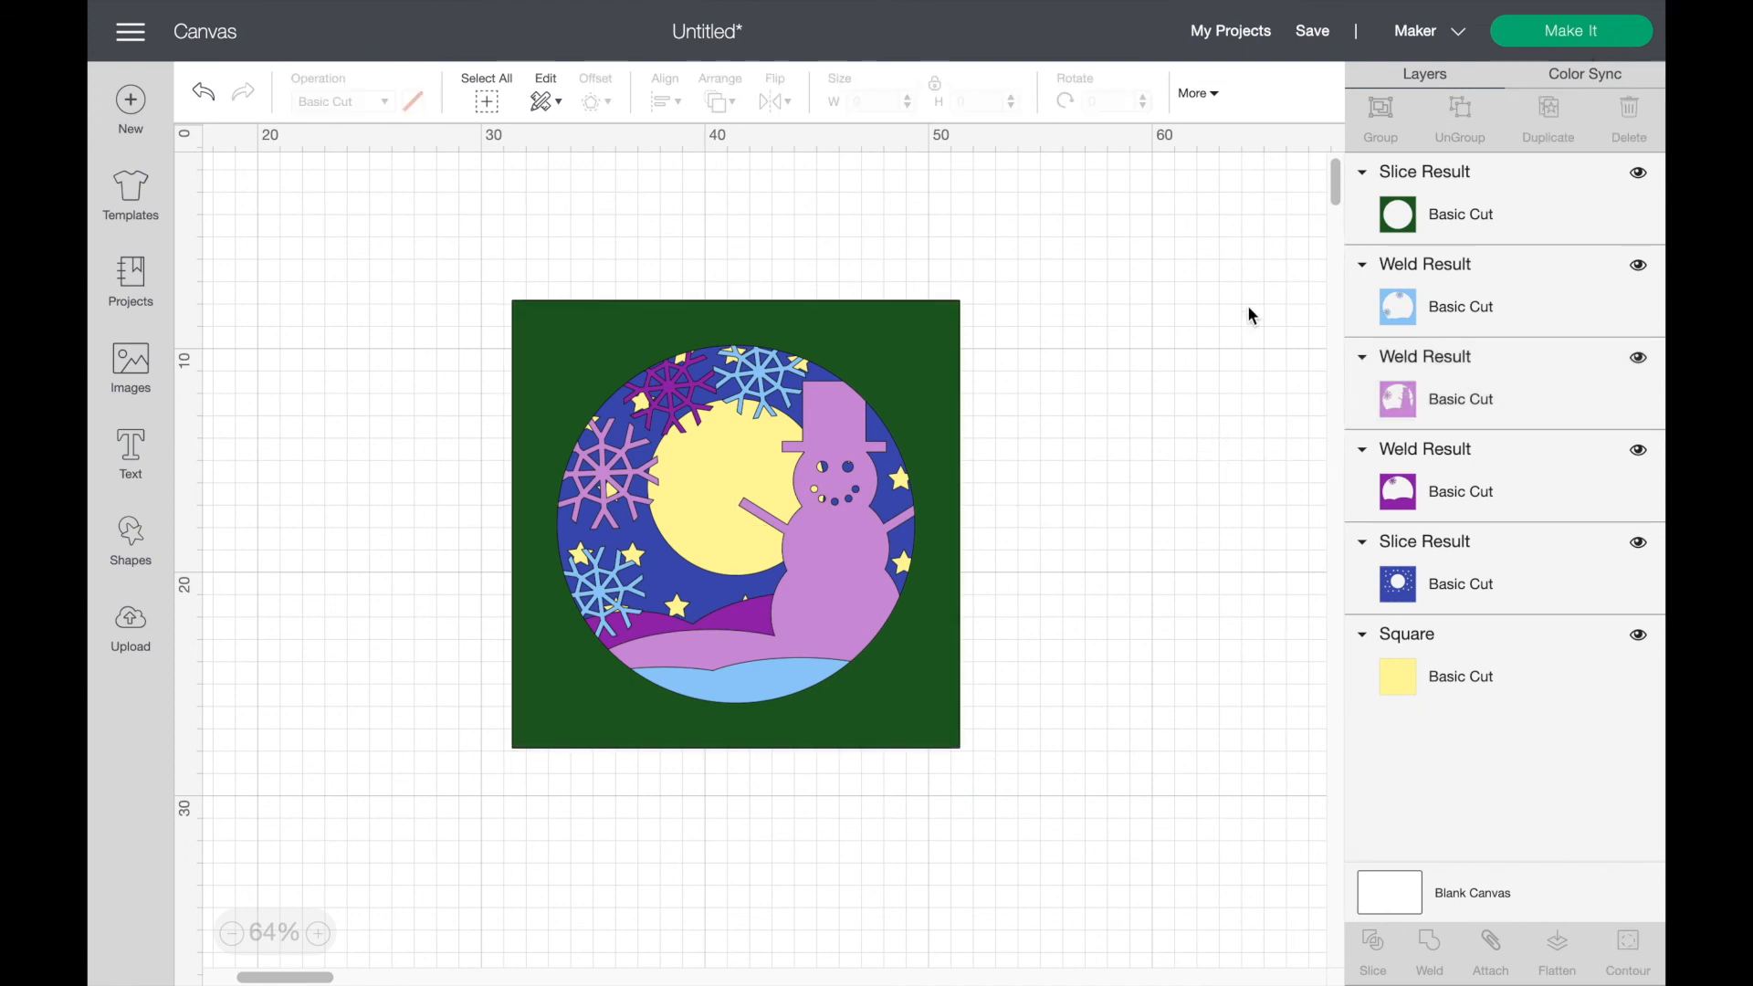
Step: Check the layer stack by hiding the layers one by one from the green frame to dark purple, and show them again
click(1640, 181)
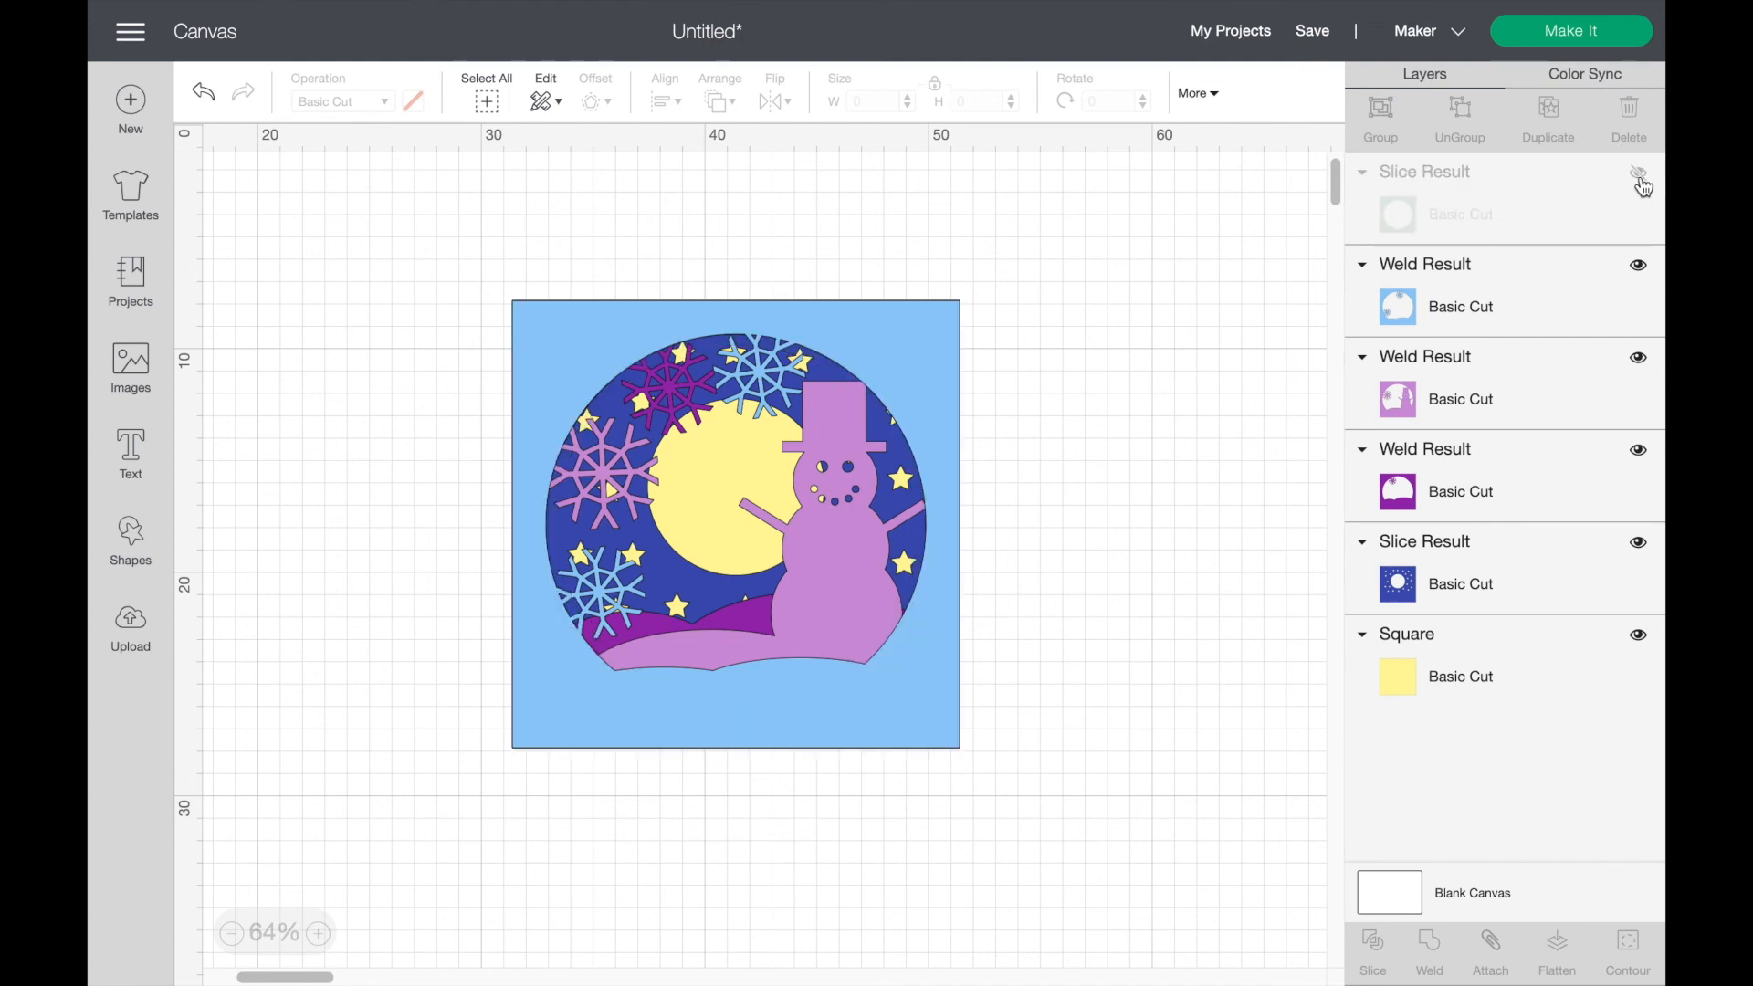
click(1640, 270)
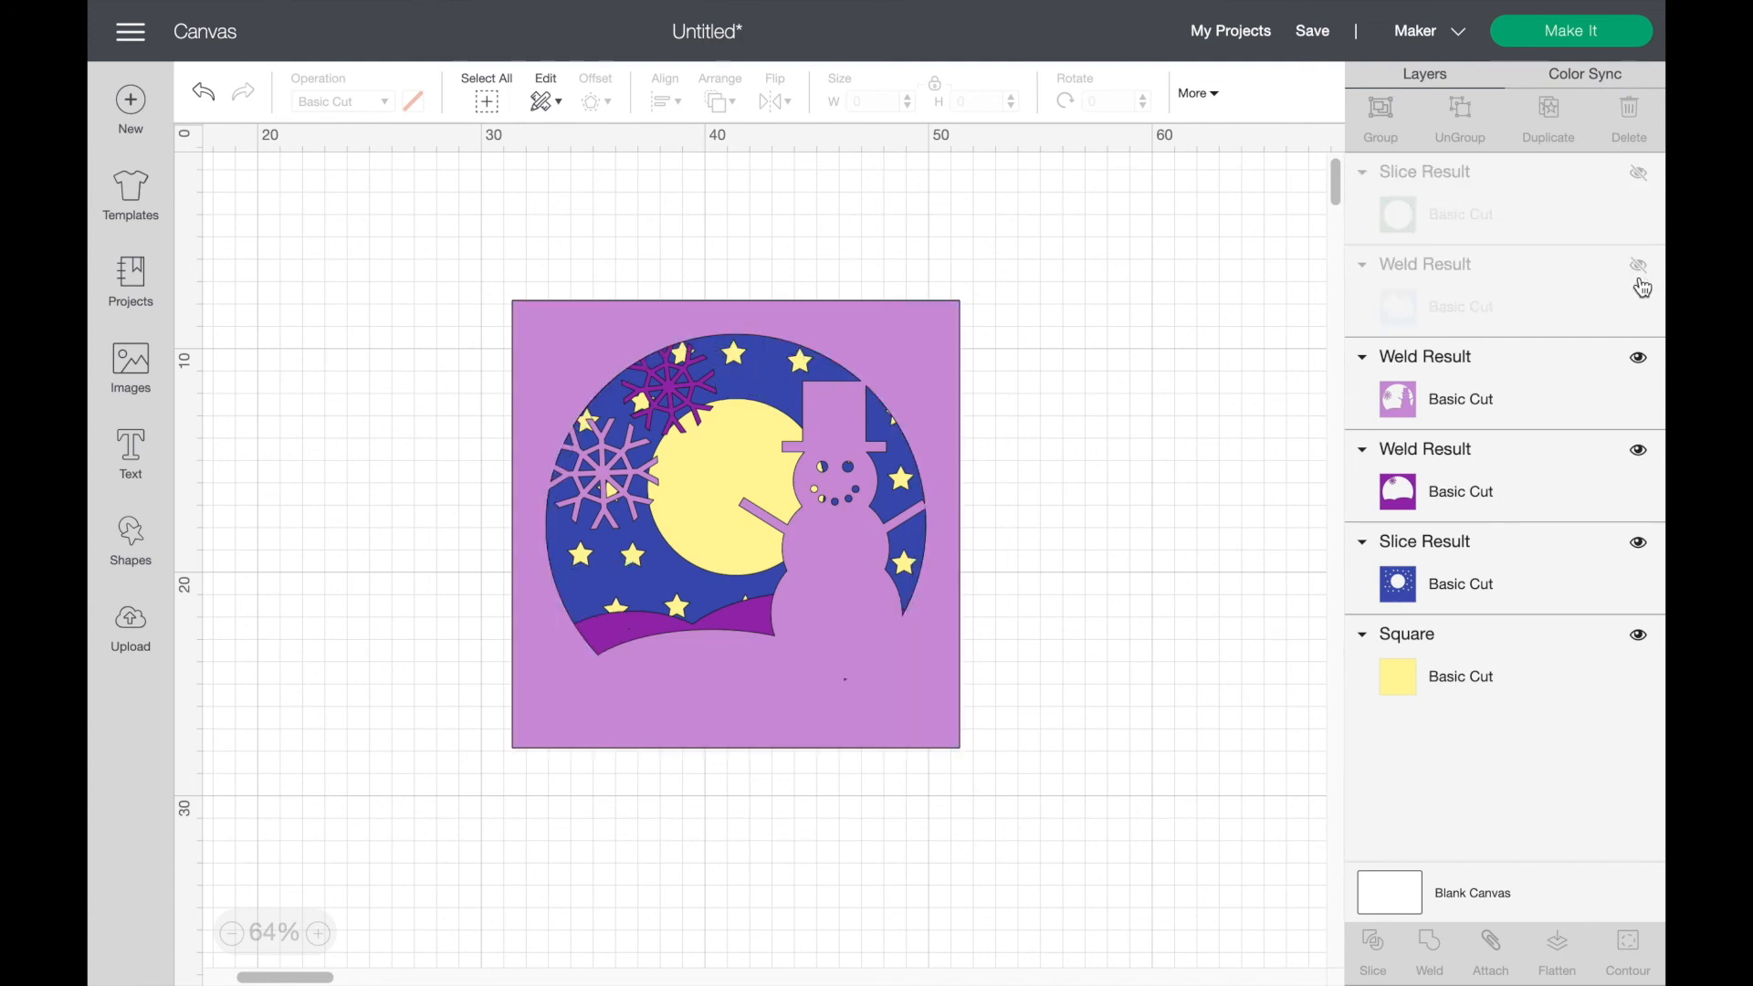
click(1642, 364)
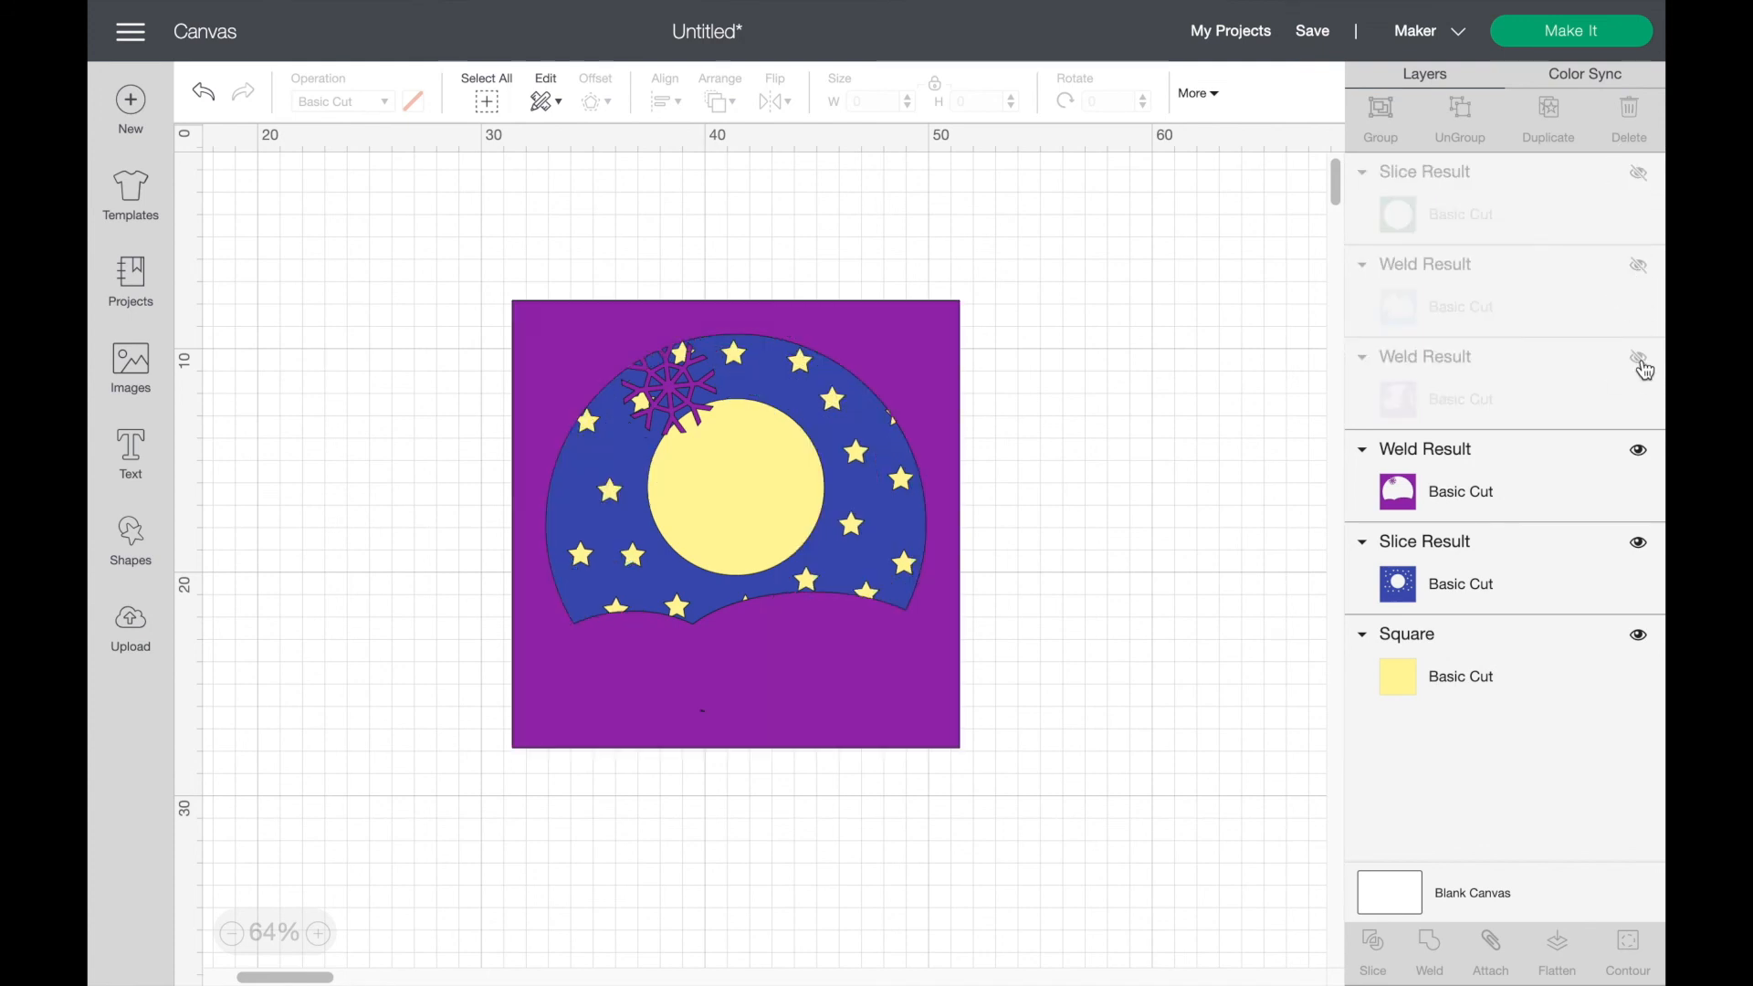
click(1641, 454)
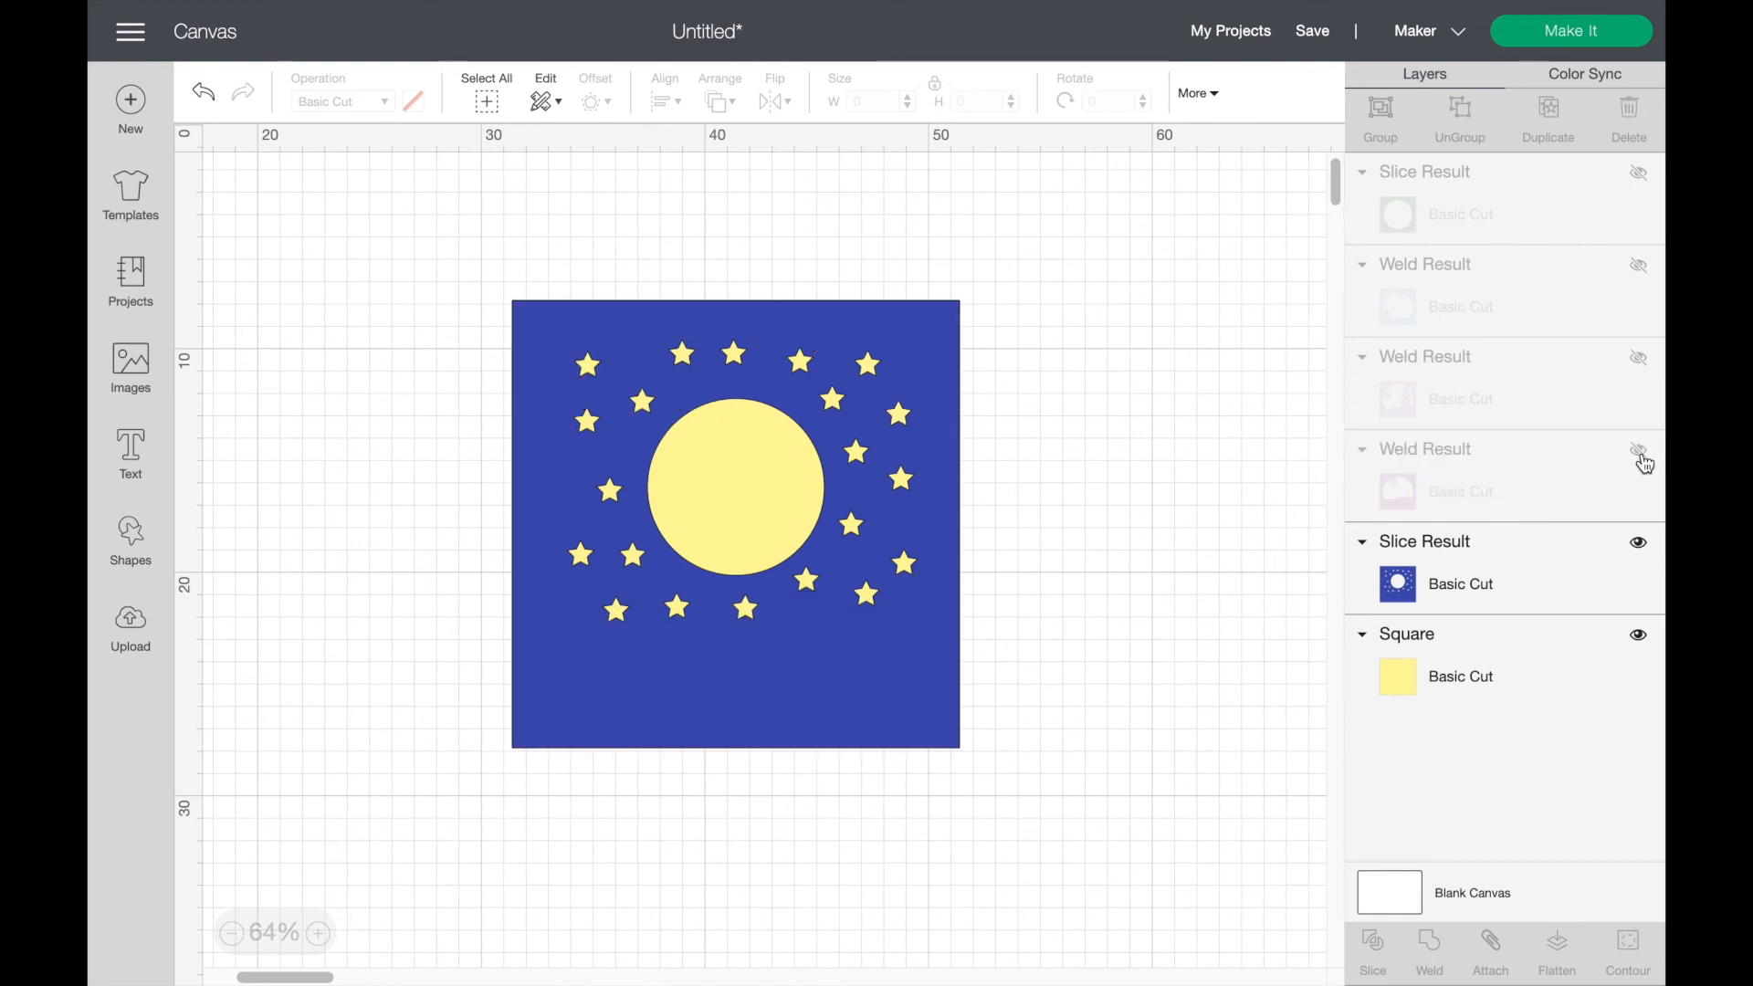
click(1641, 454)
click(1640, 364)
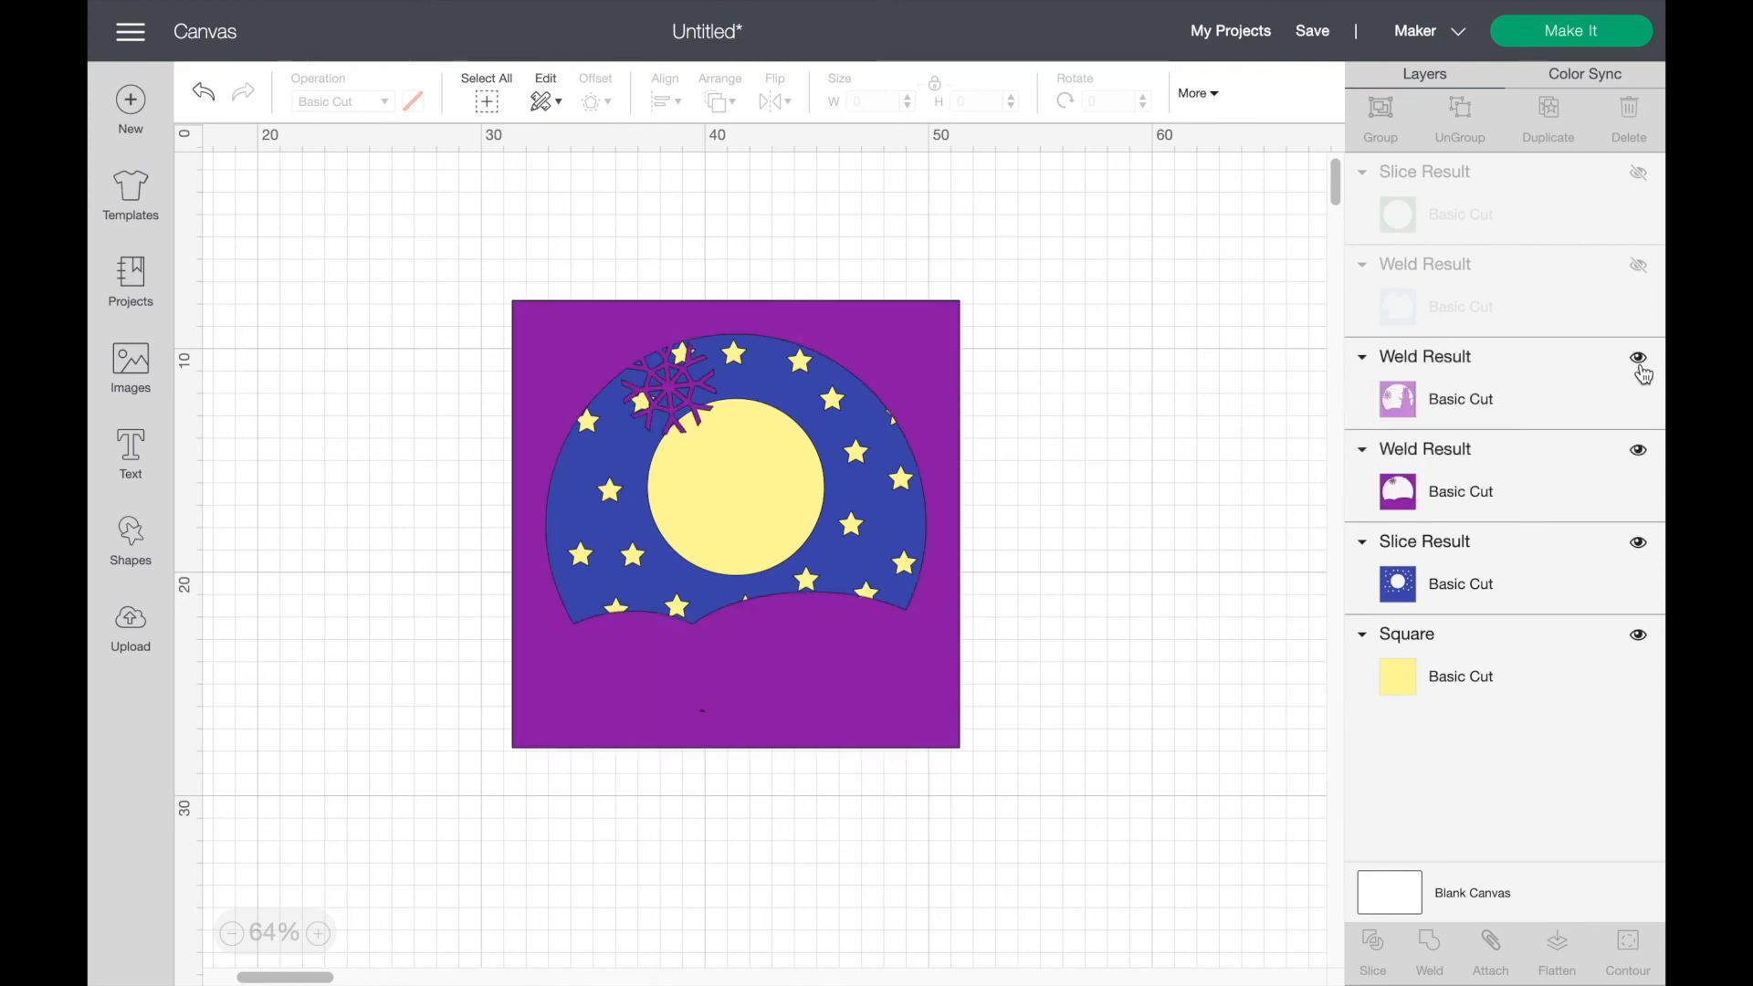
click(1639, 267)
click(1639, 175)
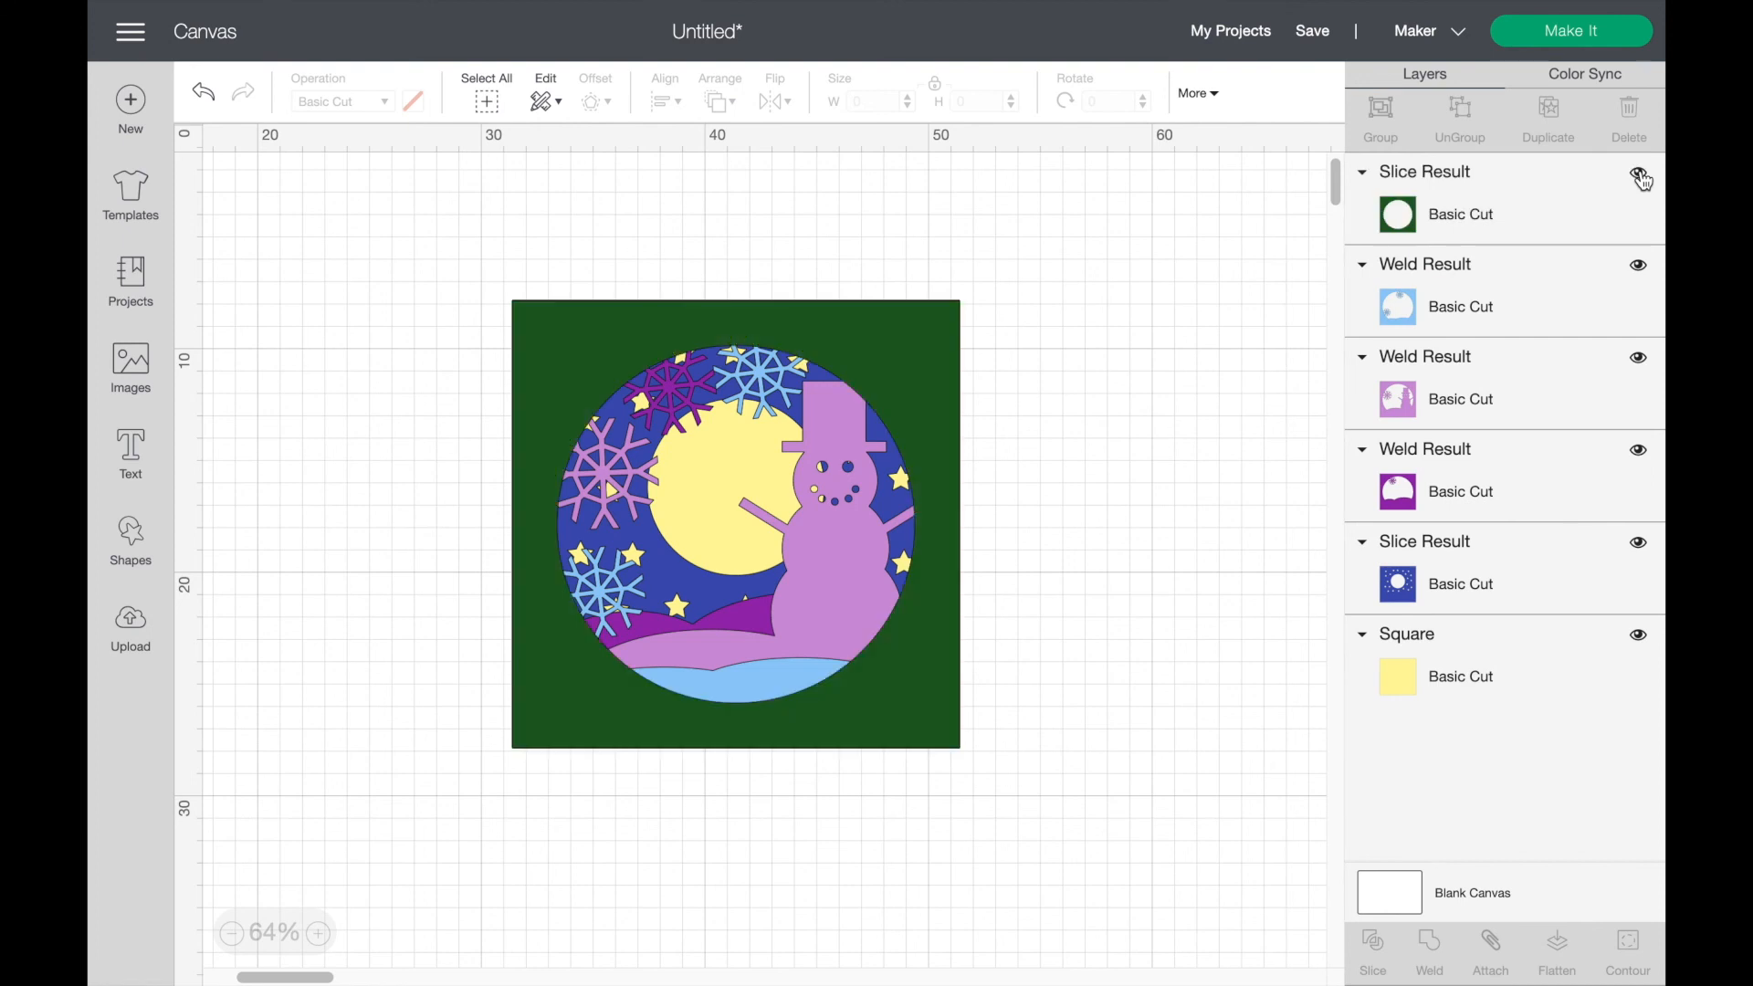
Step: Open the cutting preparation for the project and check the mats one by one, from the yellow square to the light purple snowman layer
click(1584, 35)
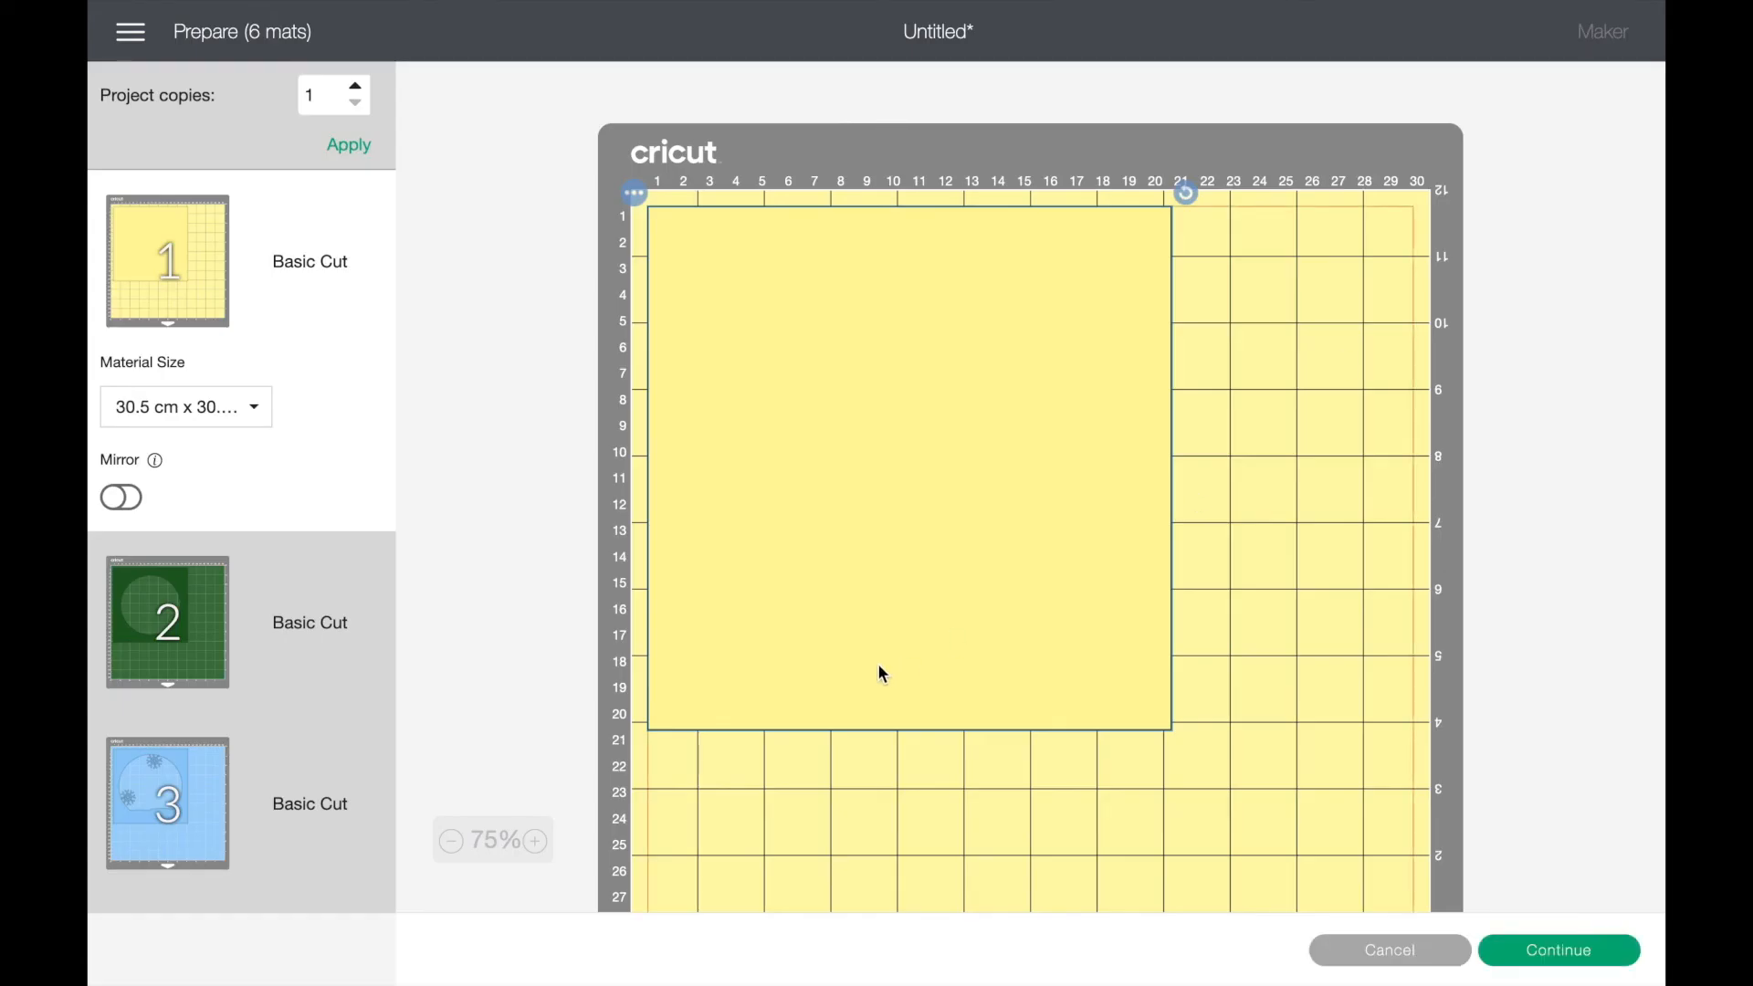
scroll(307, 637, down, 3)
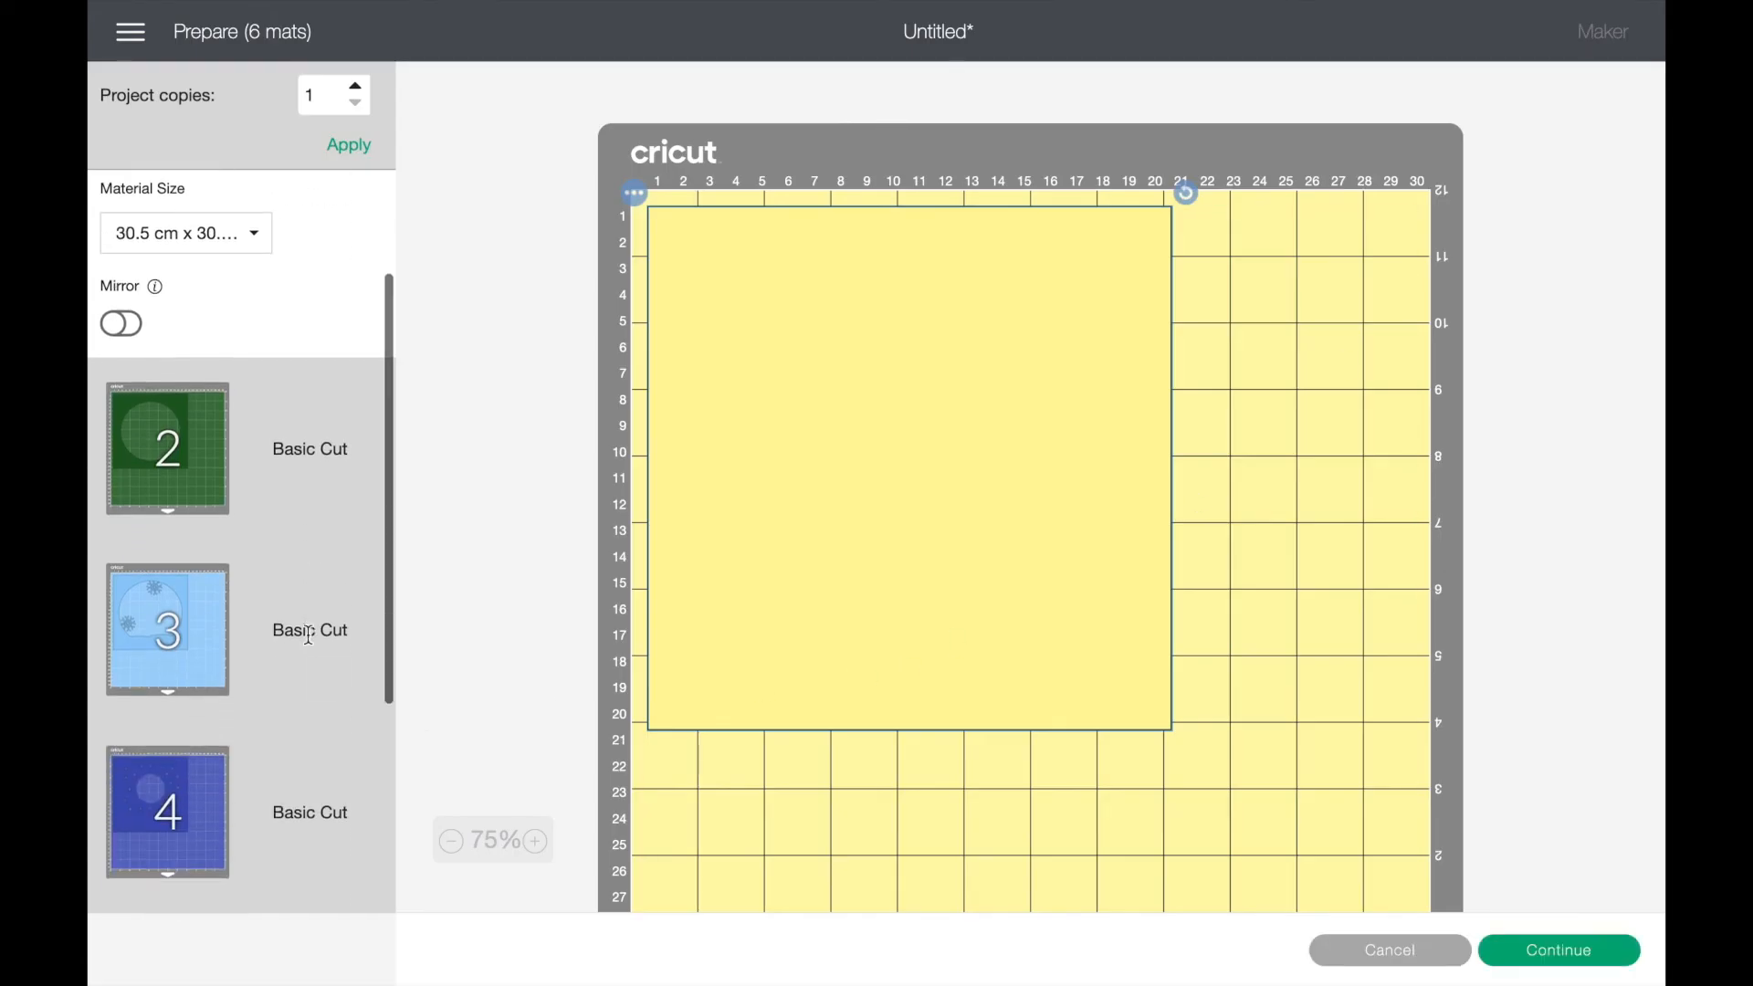
click(341, 484)
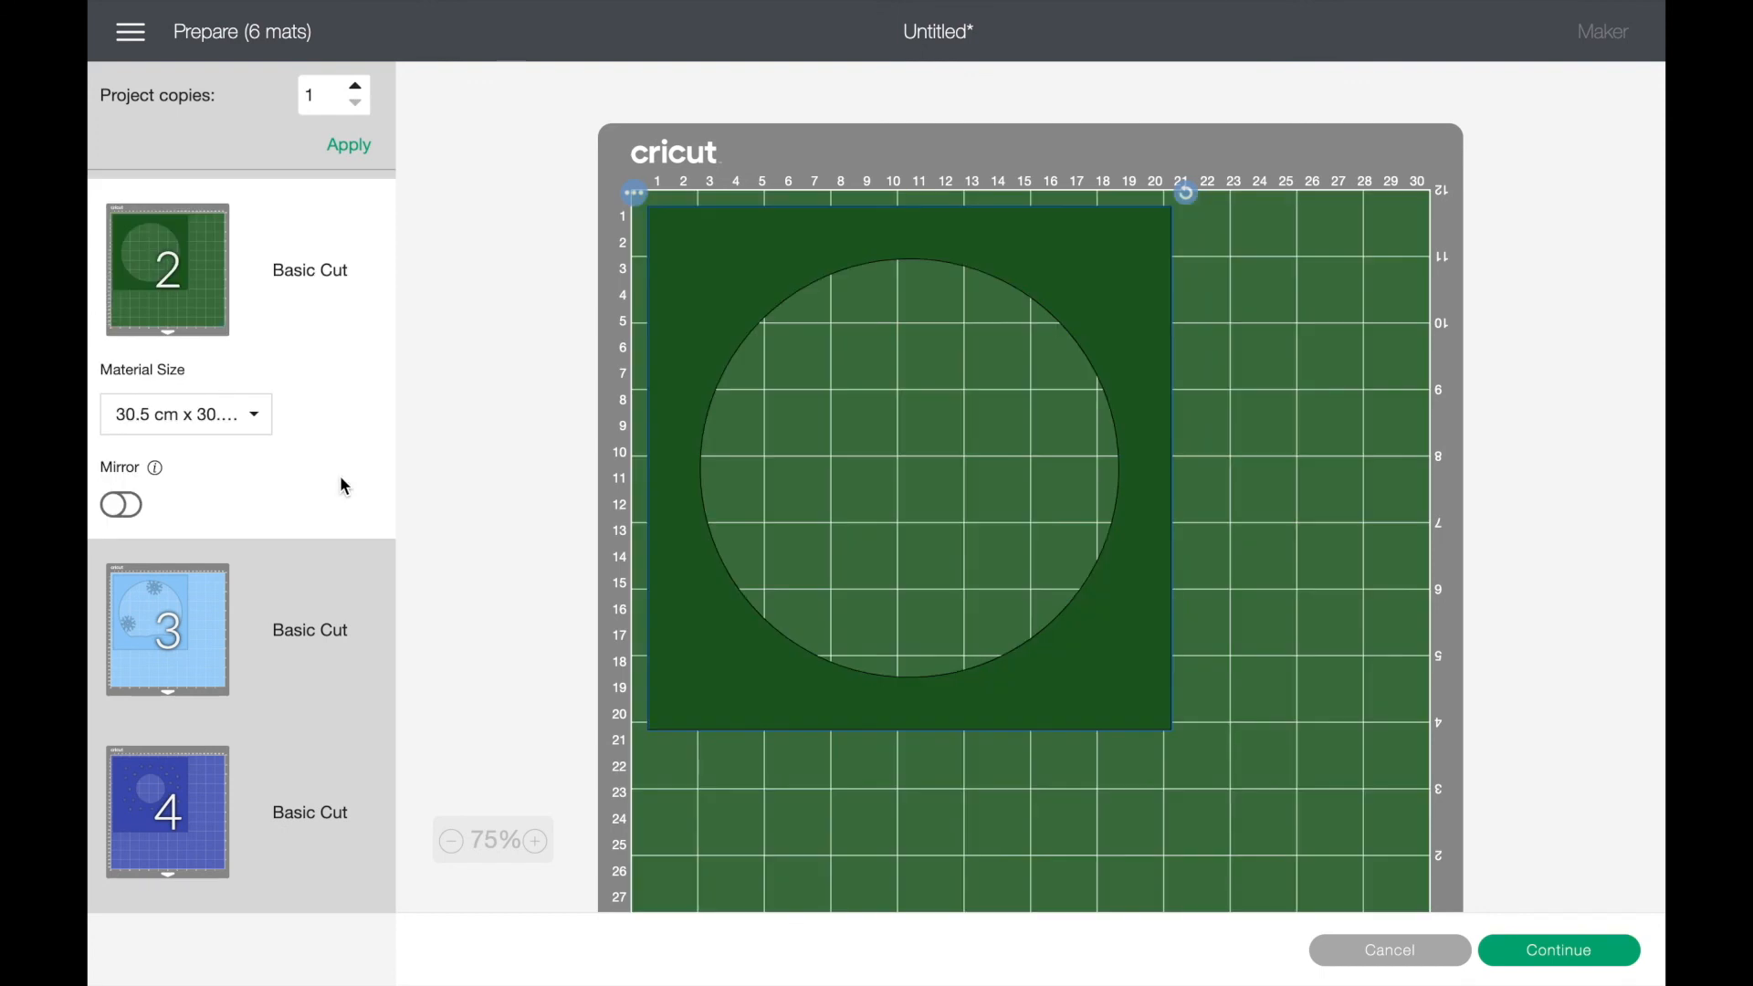
click(306, 646)
scroll(306, 646, down, 2)
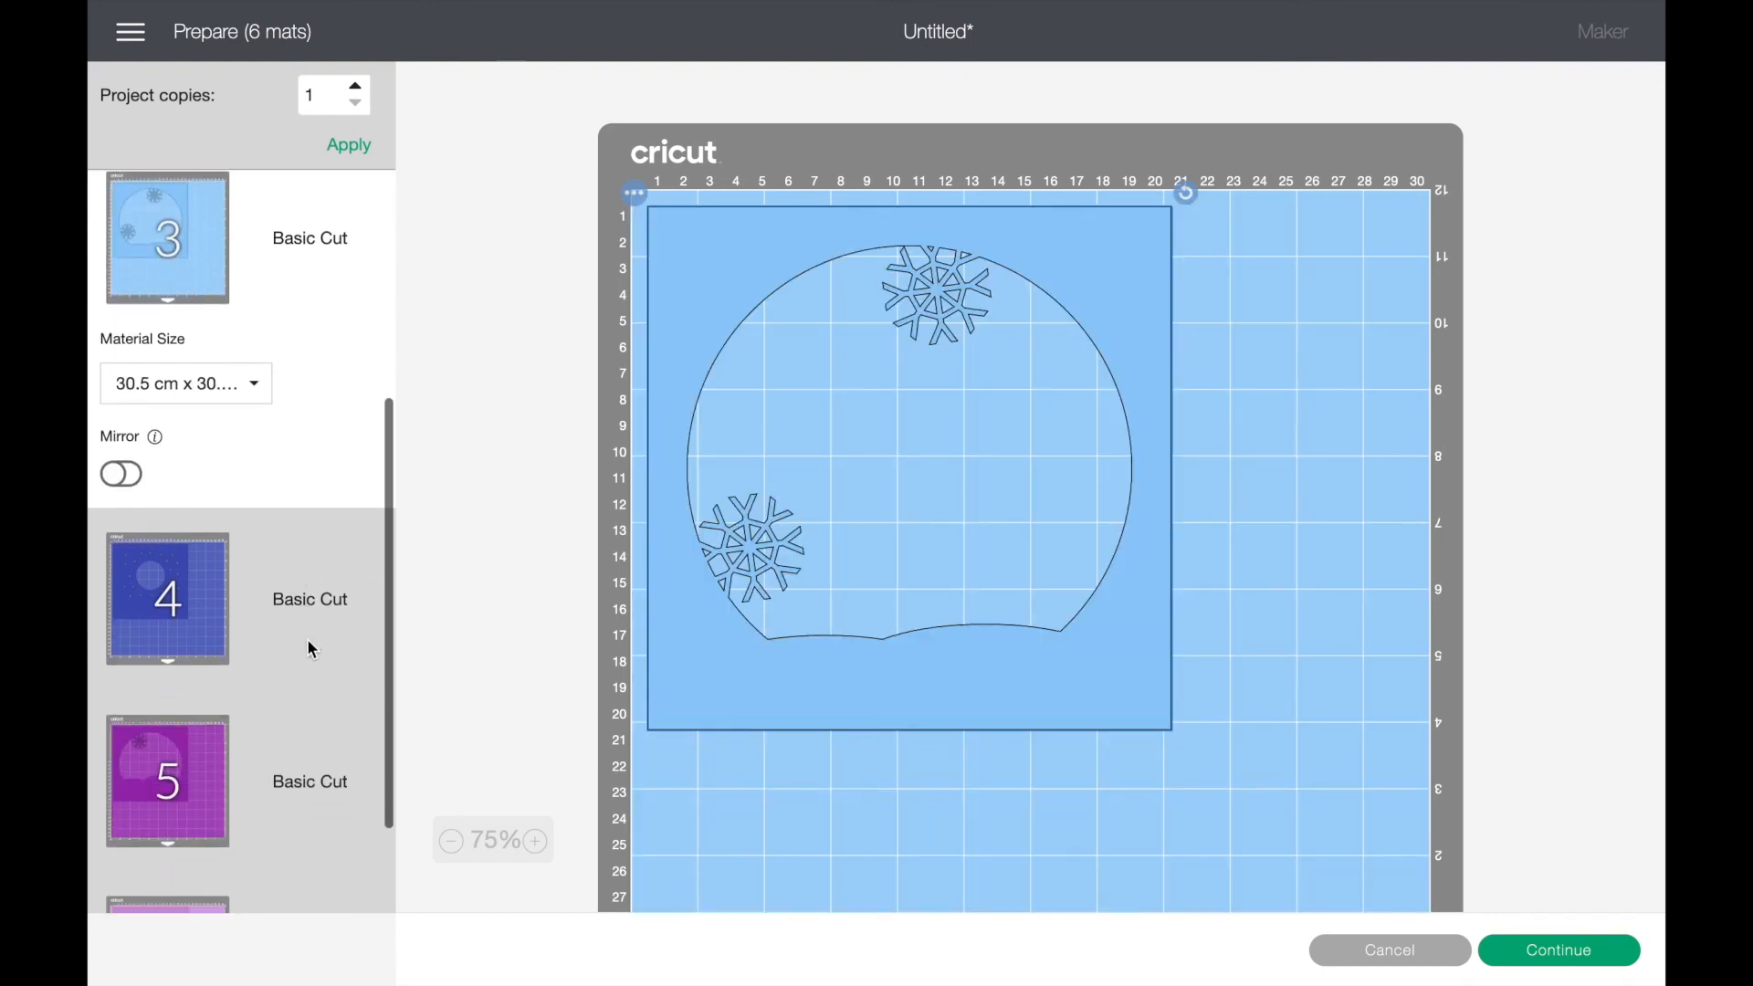
click(305, 608)
scroll(305, 607, down, 2)
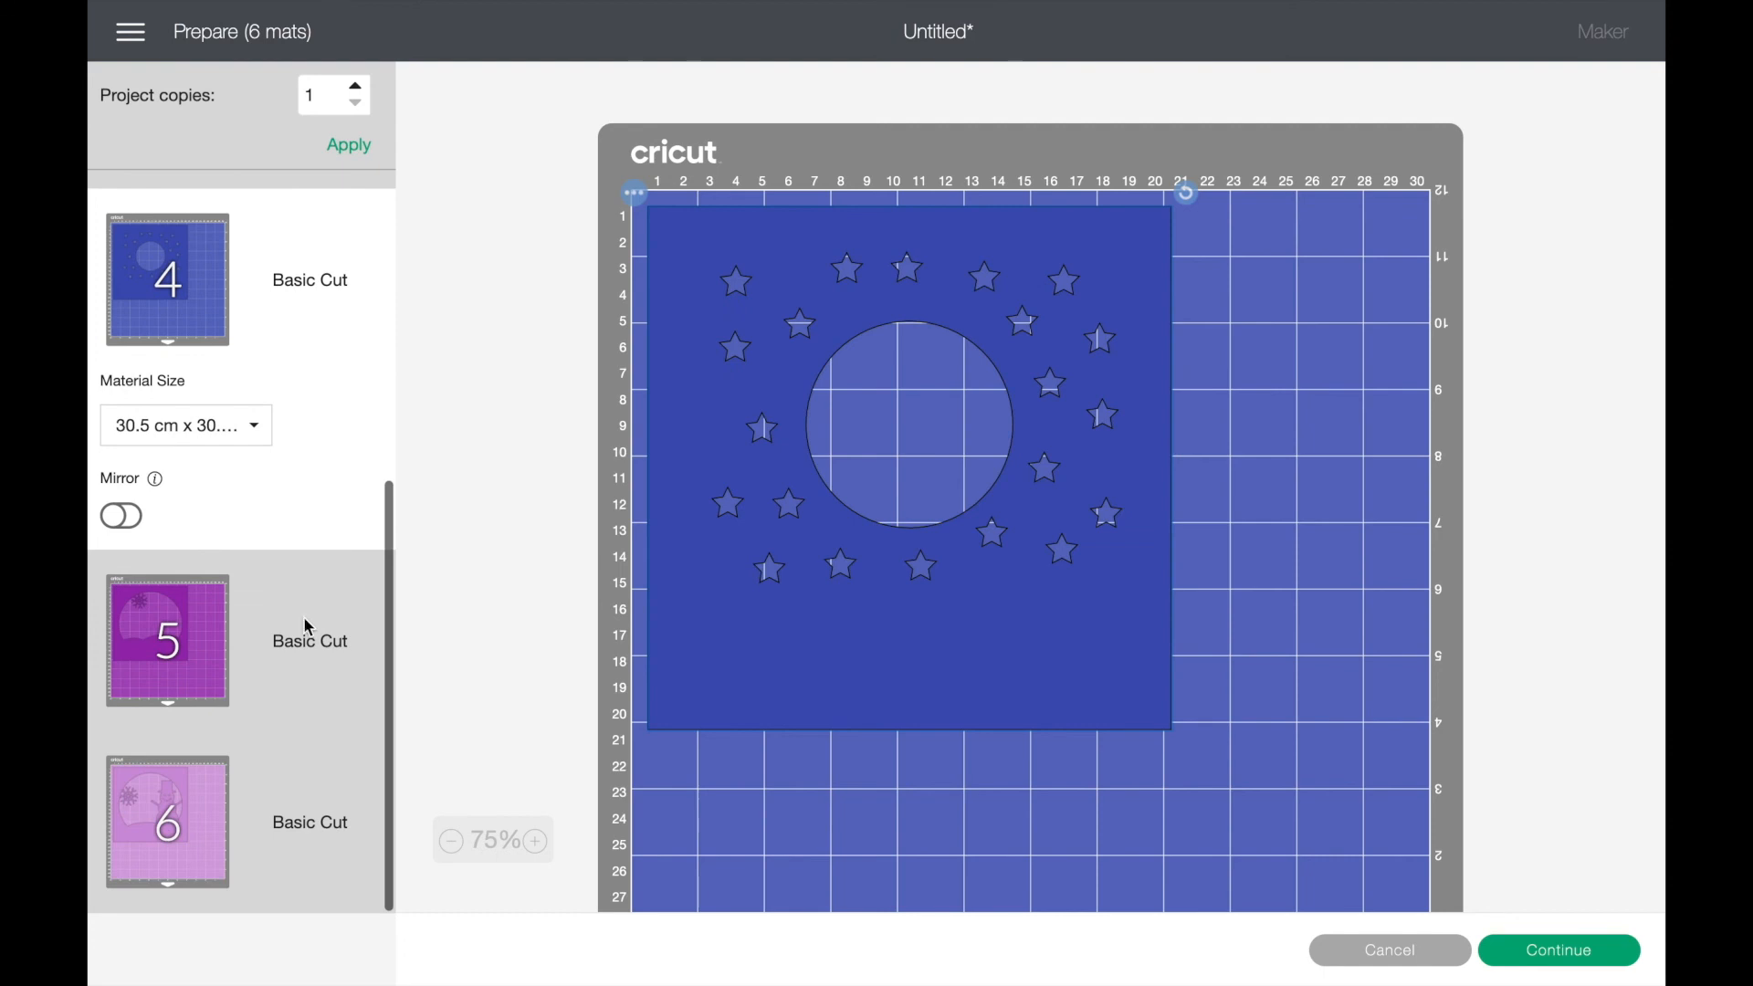
click(305, 608)
click(314, 807)
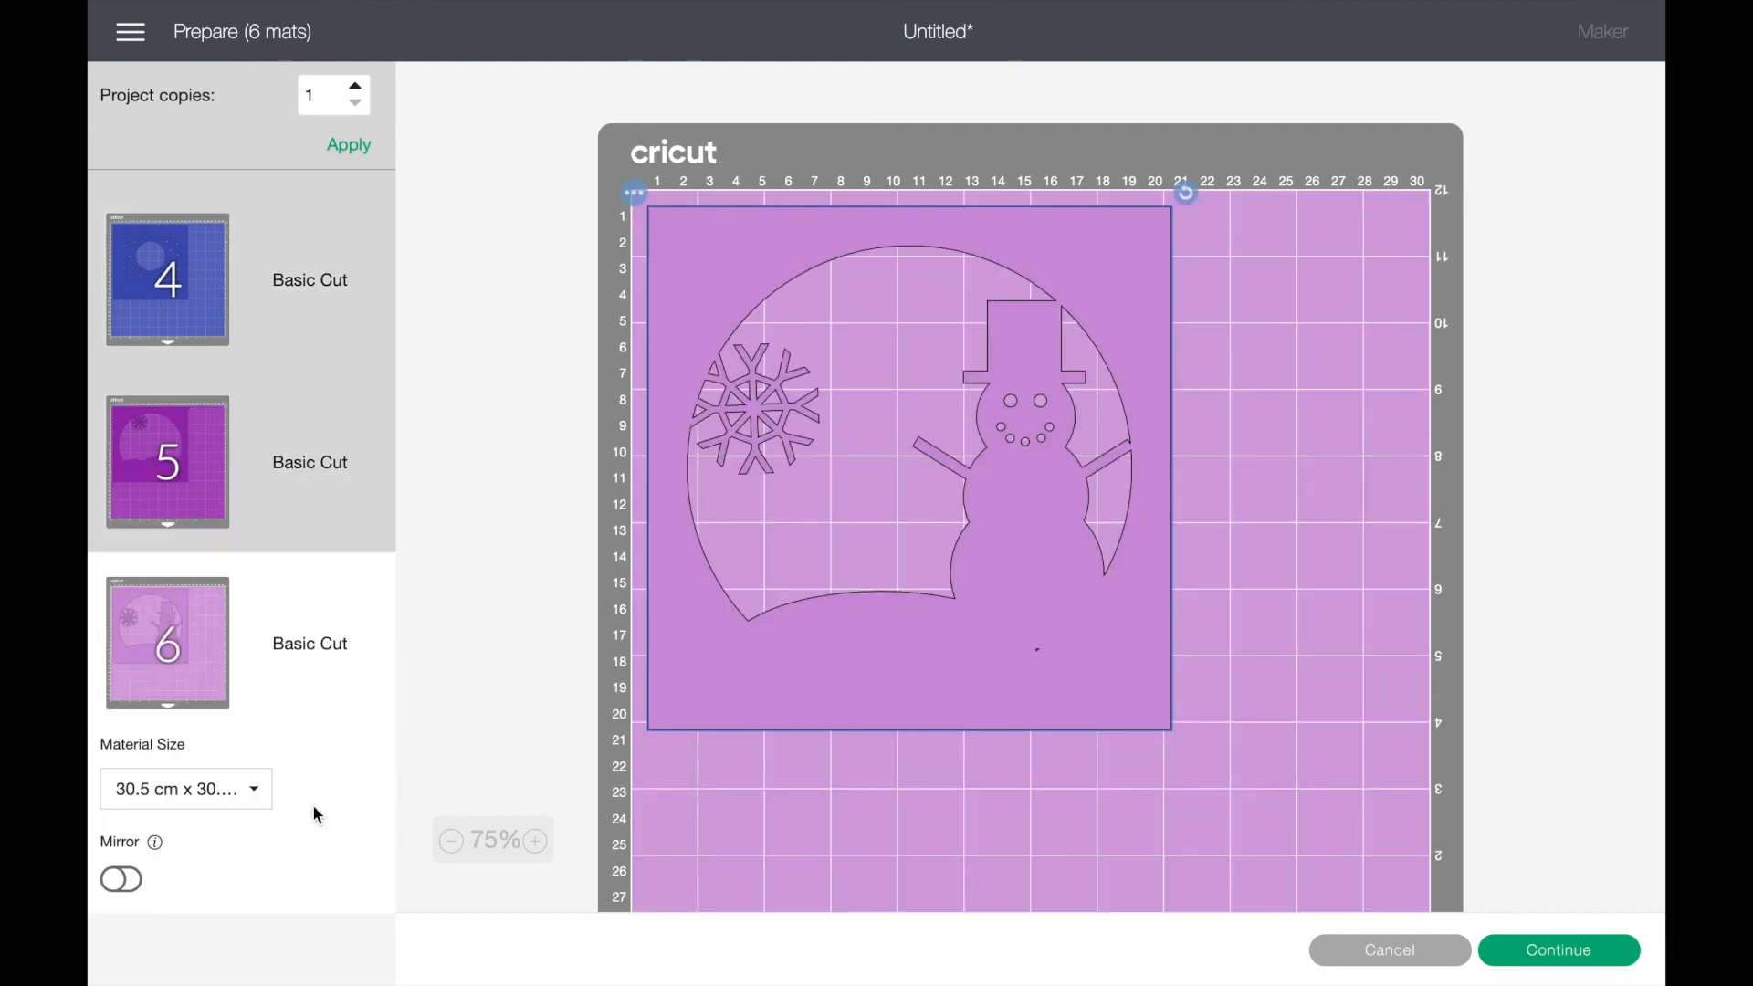
scroll(322, 584, up, 5)
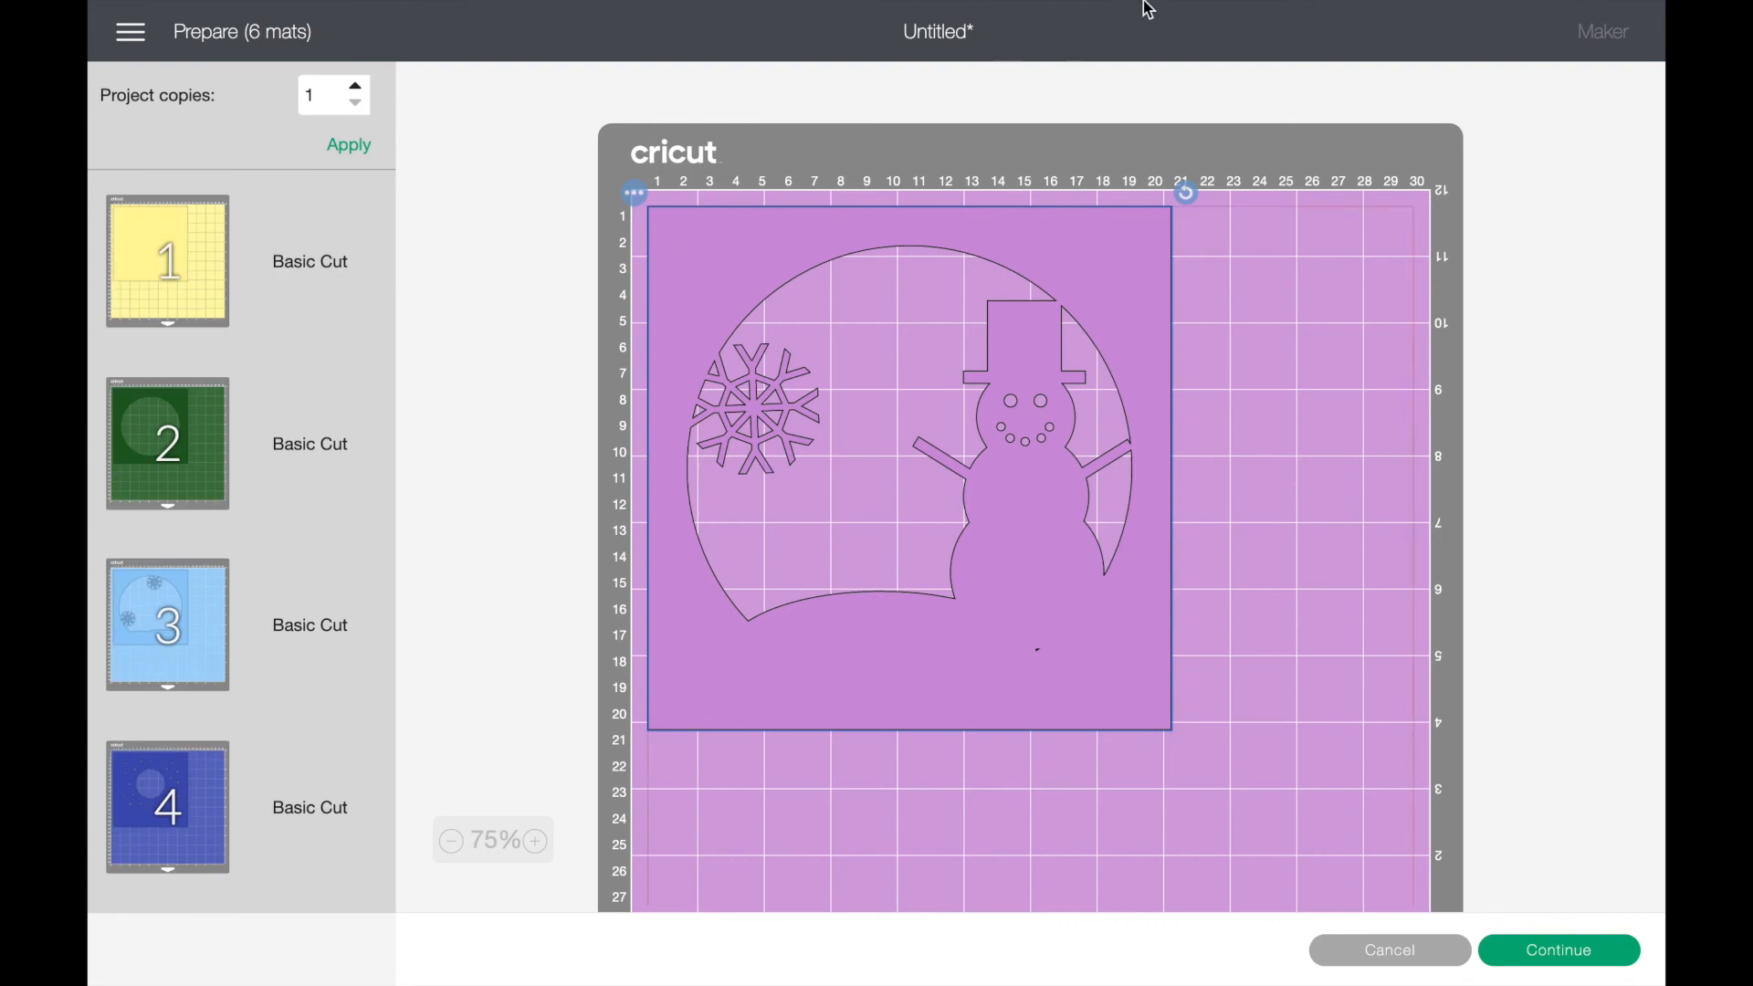
mouse_move(1207, 9)
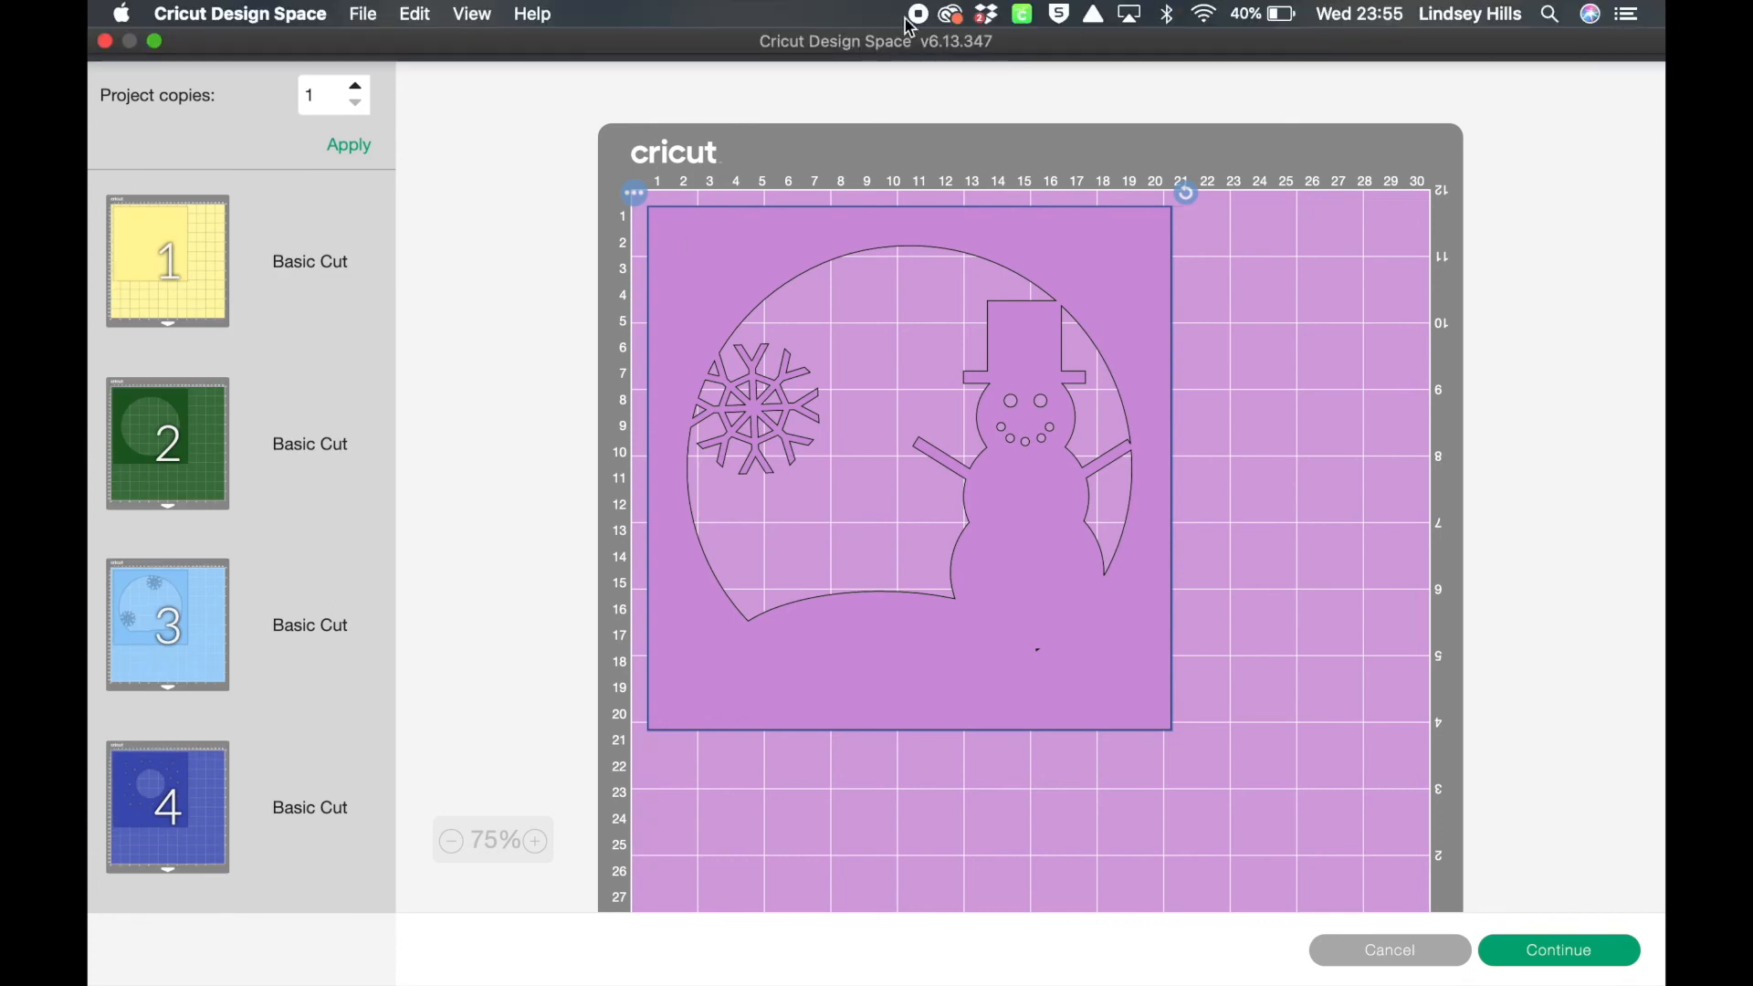